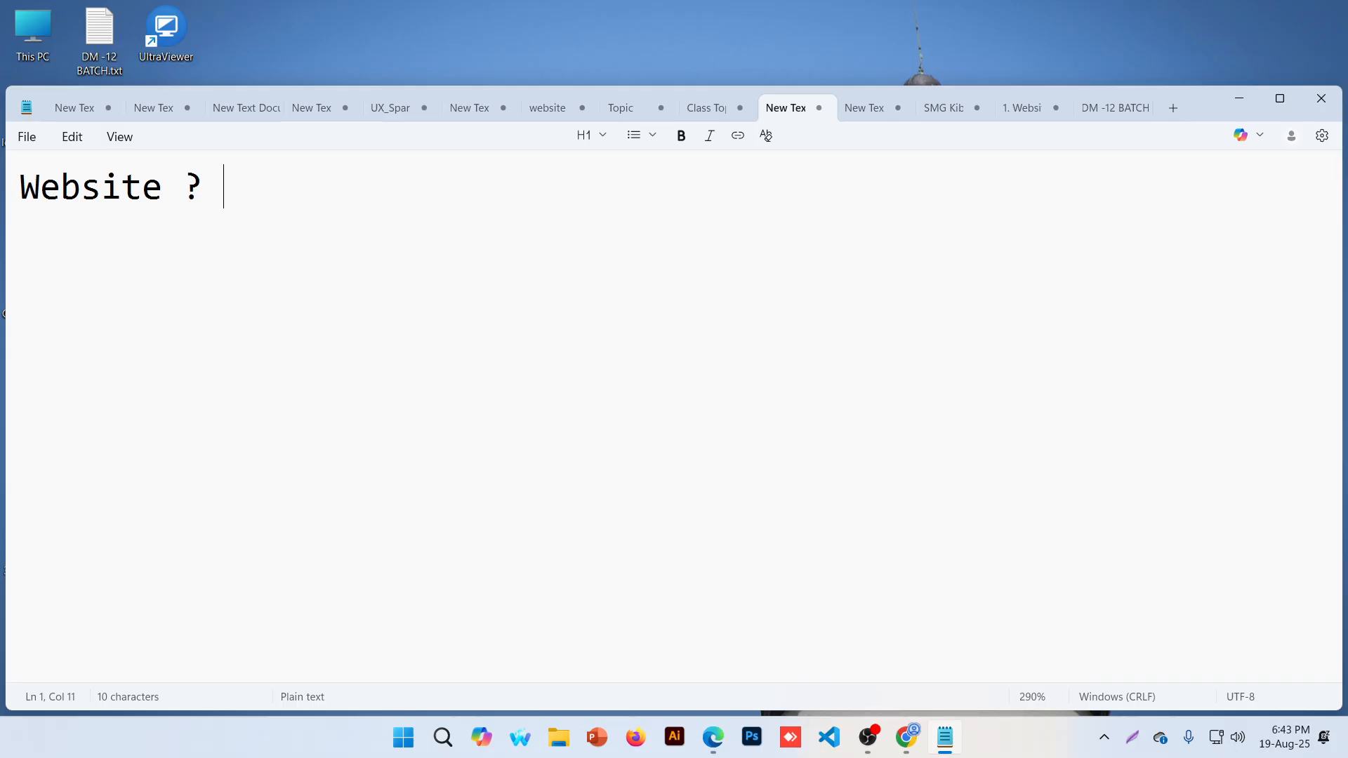
key(Return)
key(Return)
text(www.google.)
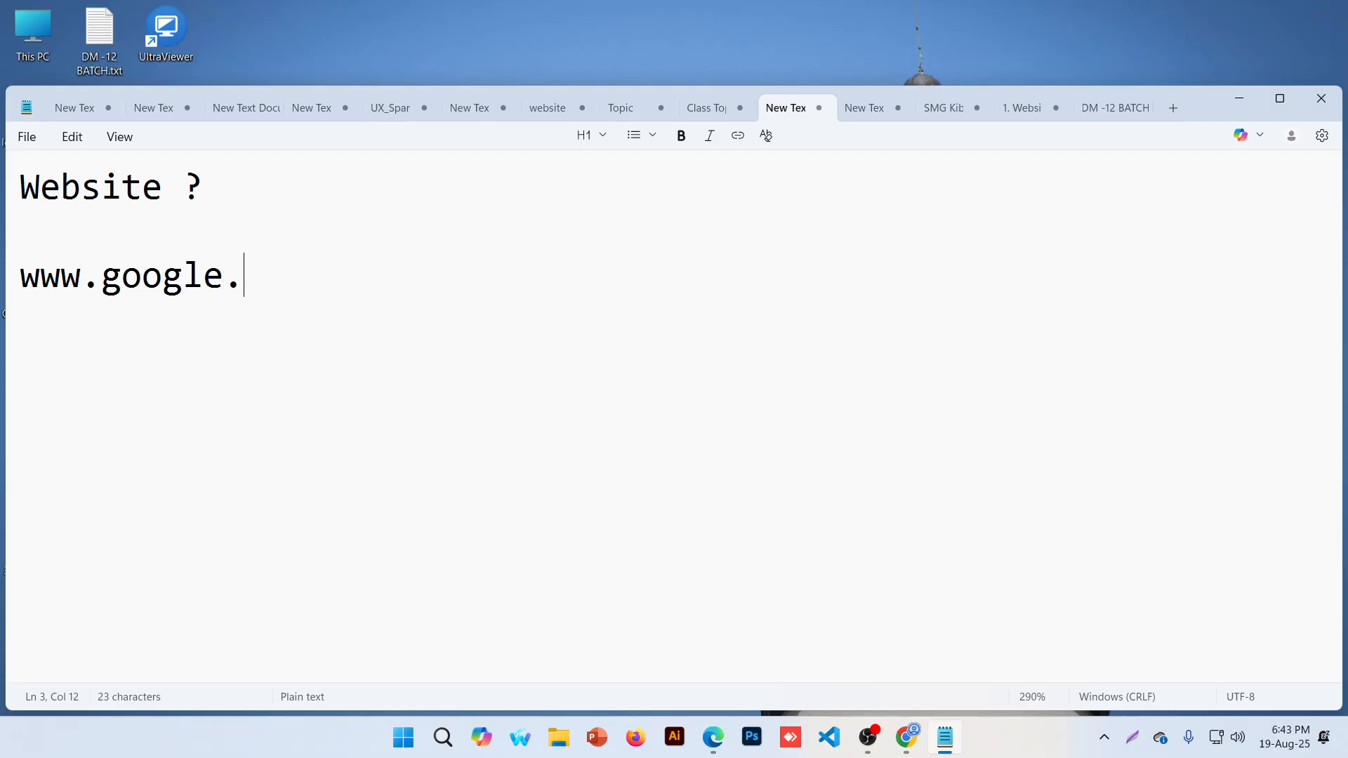
key(BackSpace)
key(BackSpace)
key(BackSpace)
key(BackSpace)
key(BackSpace)
key(BackSpace)
key(BackSpace)
text(b)
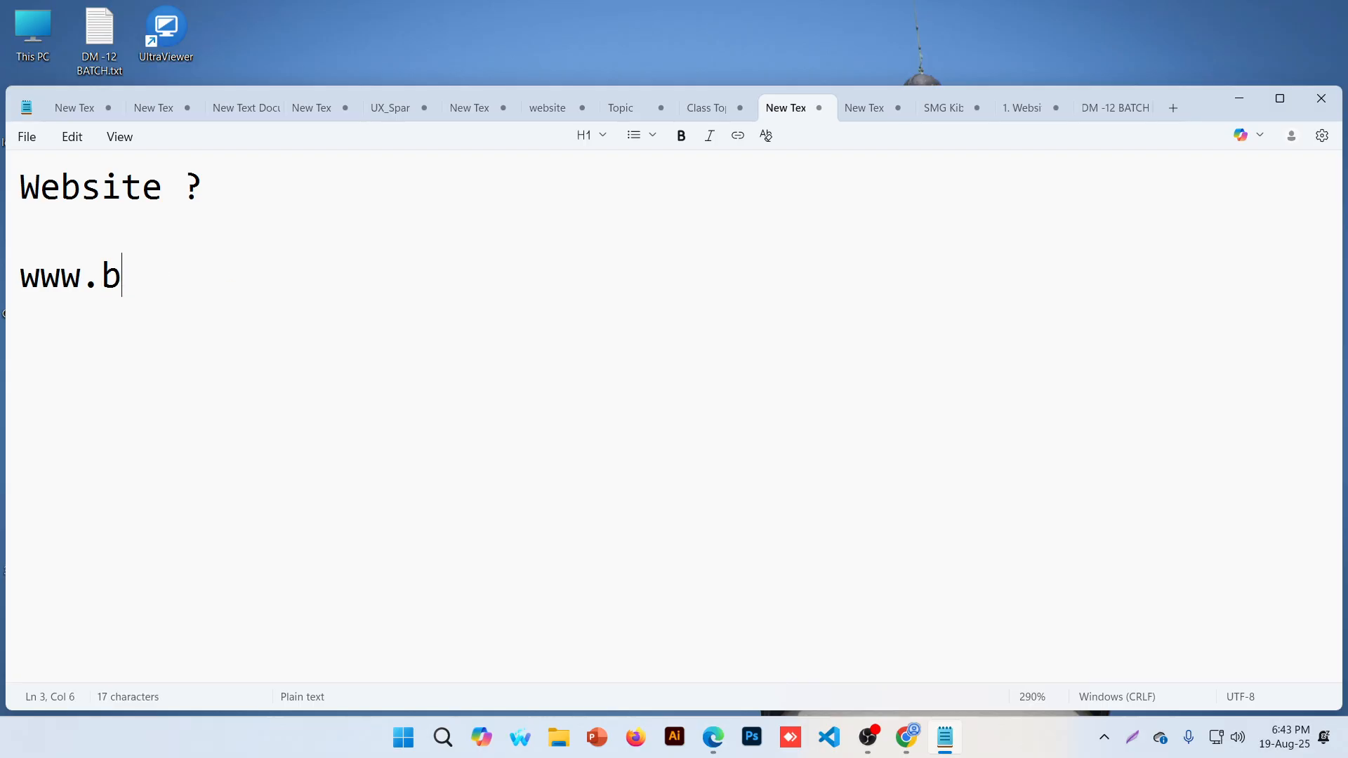
text(loomwitho)
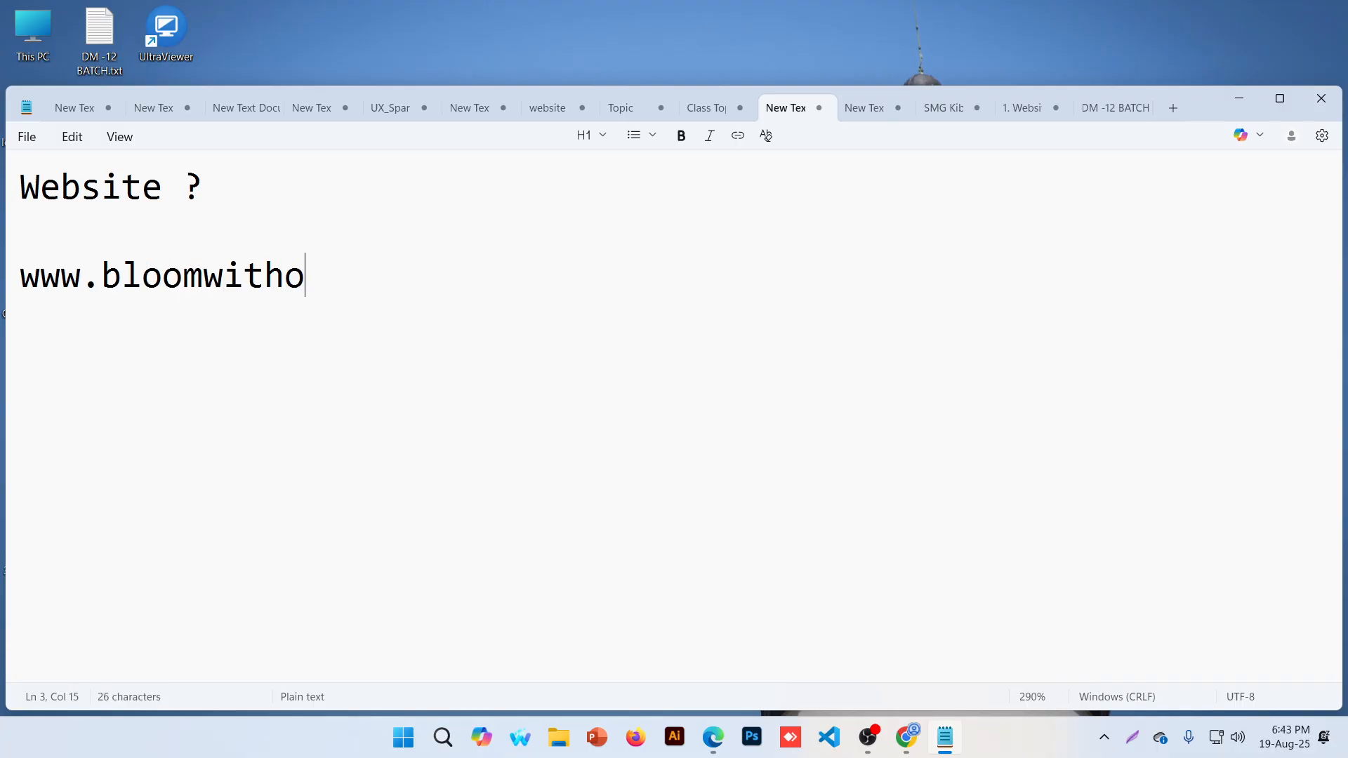
text(ity.com)
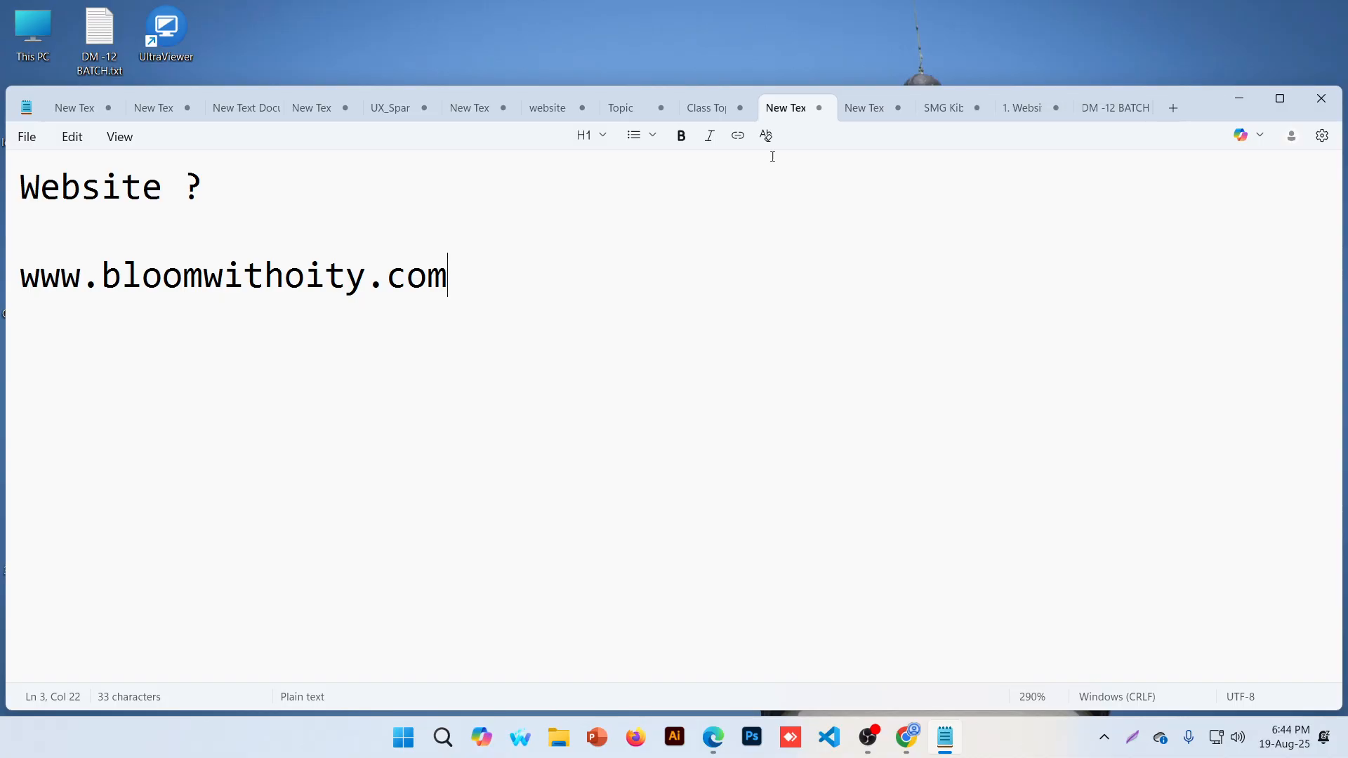
Minimize OBS, share the entire screen in the Zoom web meeting, and return to Notepad
click(874, 741)
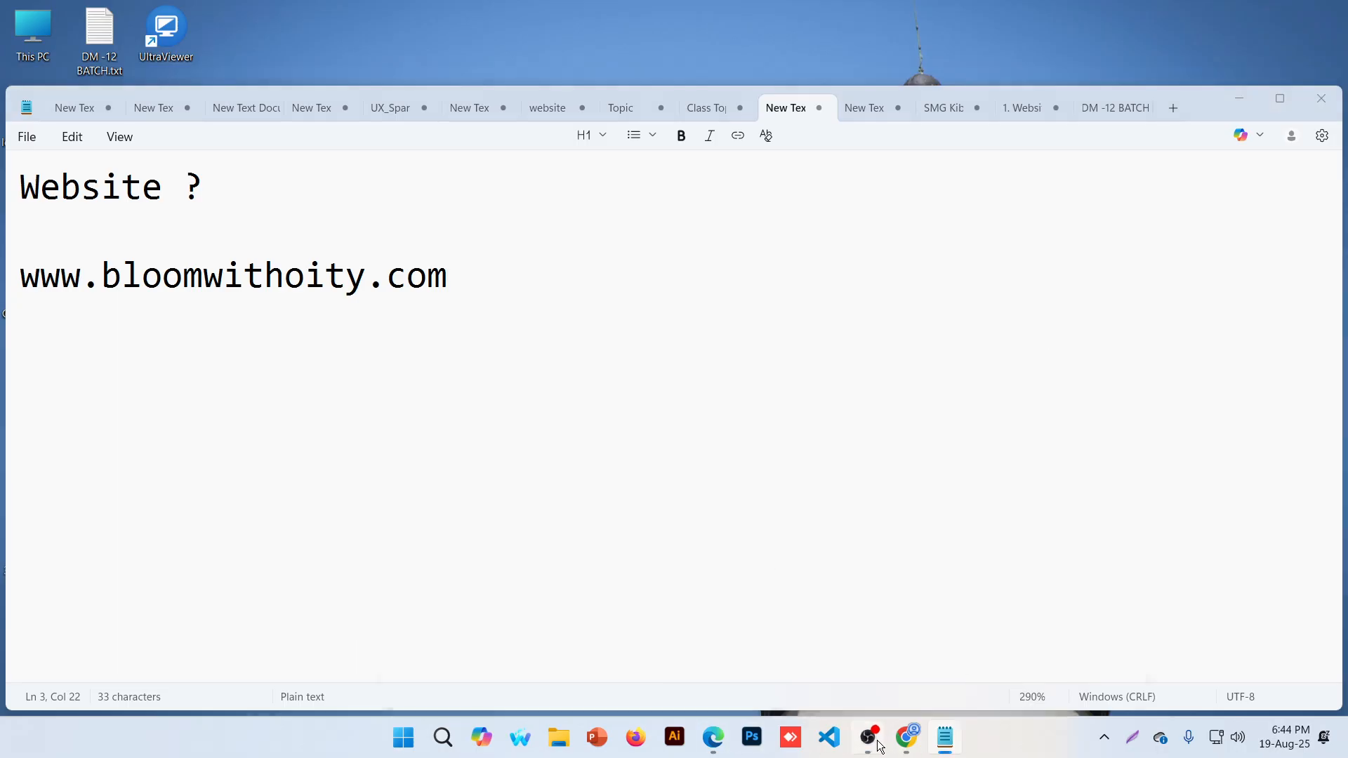
click(1219, 13)
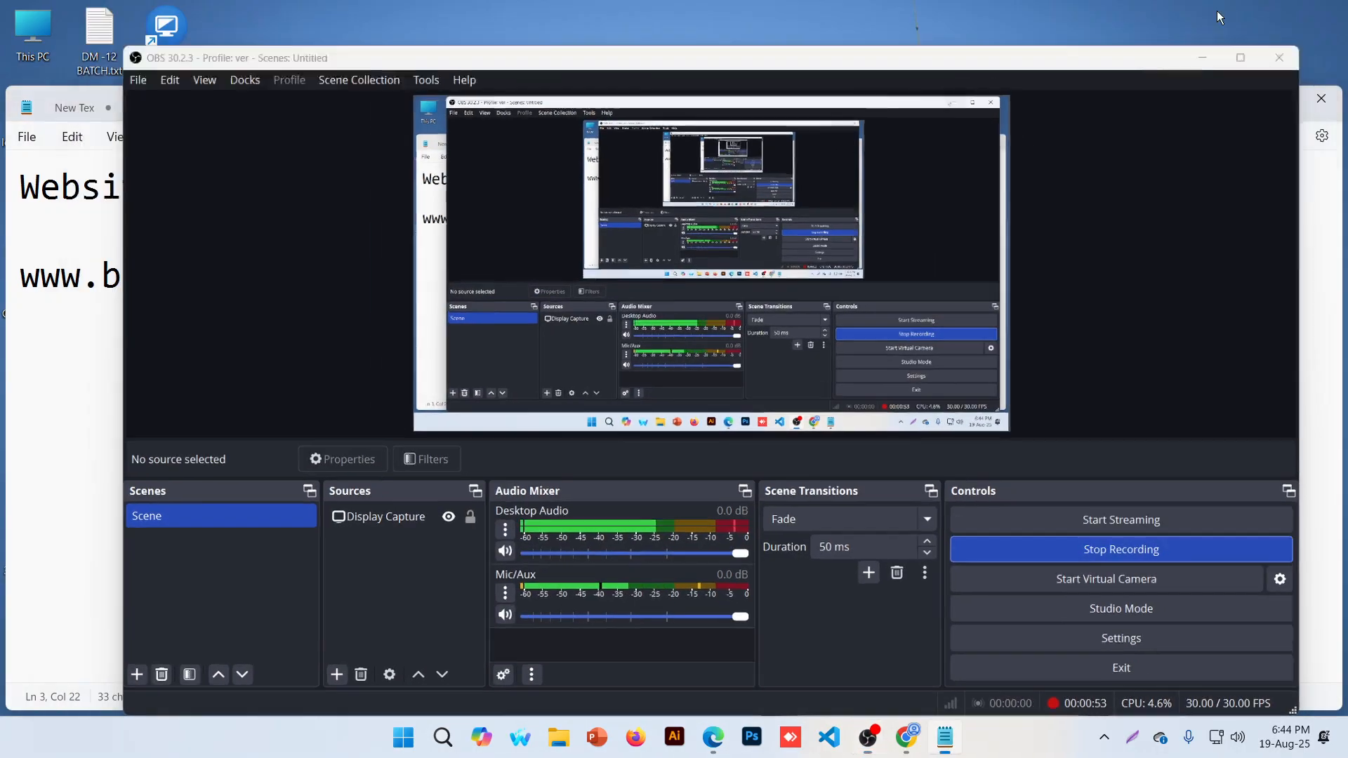
click(713, 737)
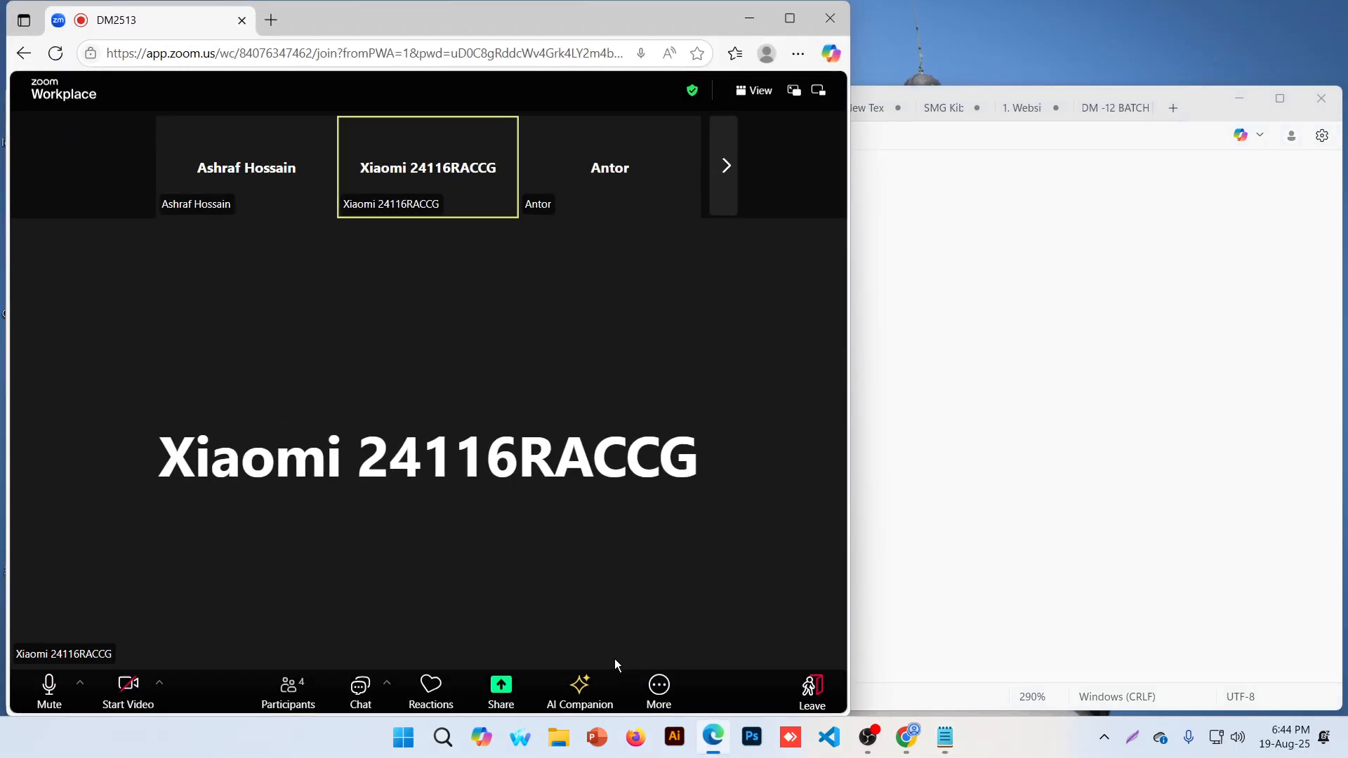
click(502, 686)
click(584, 461)
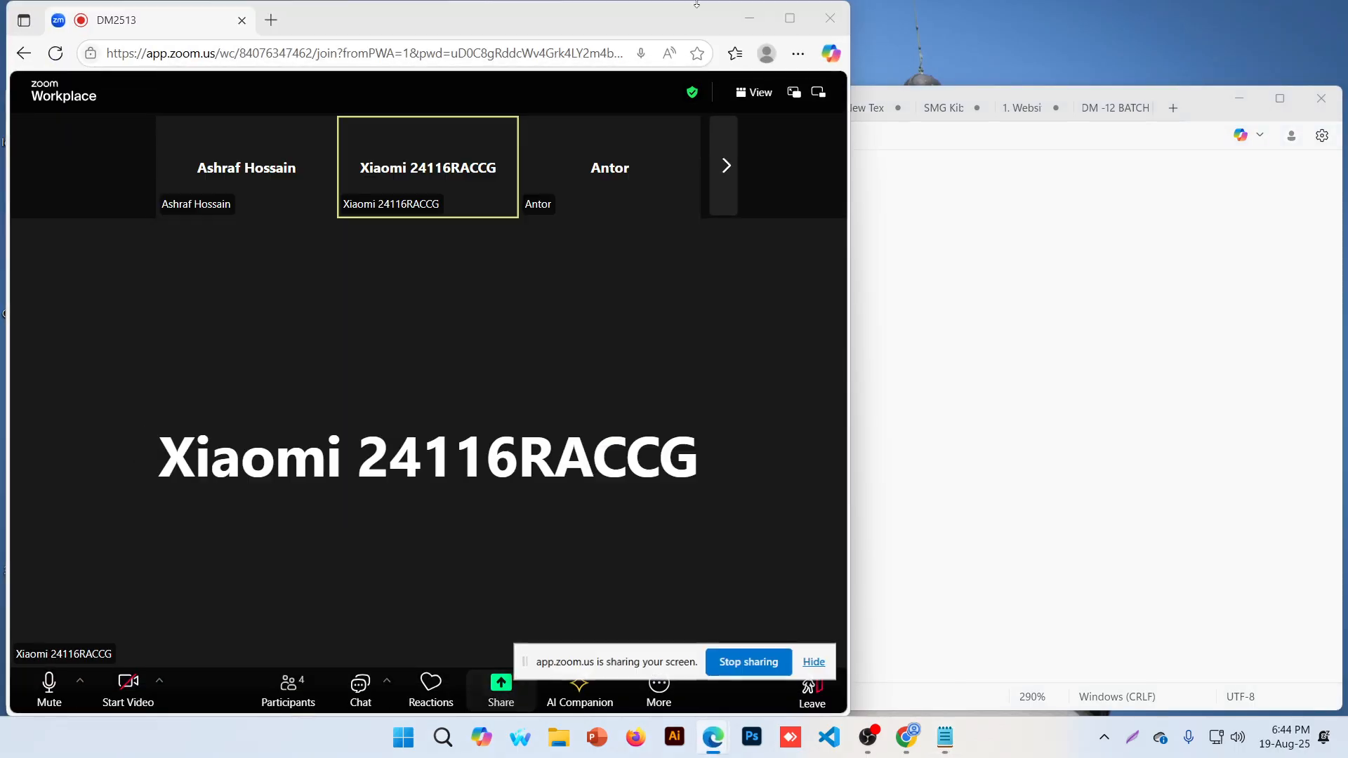
click(746, 17)
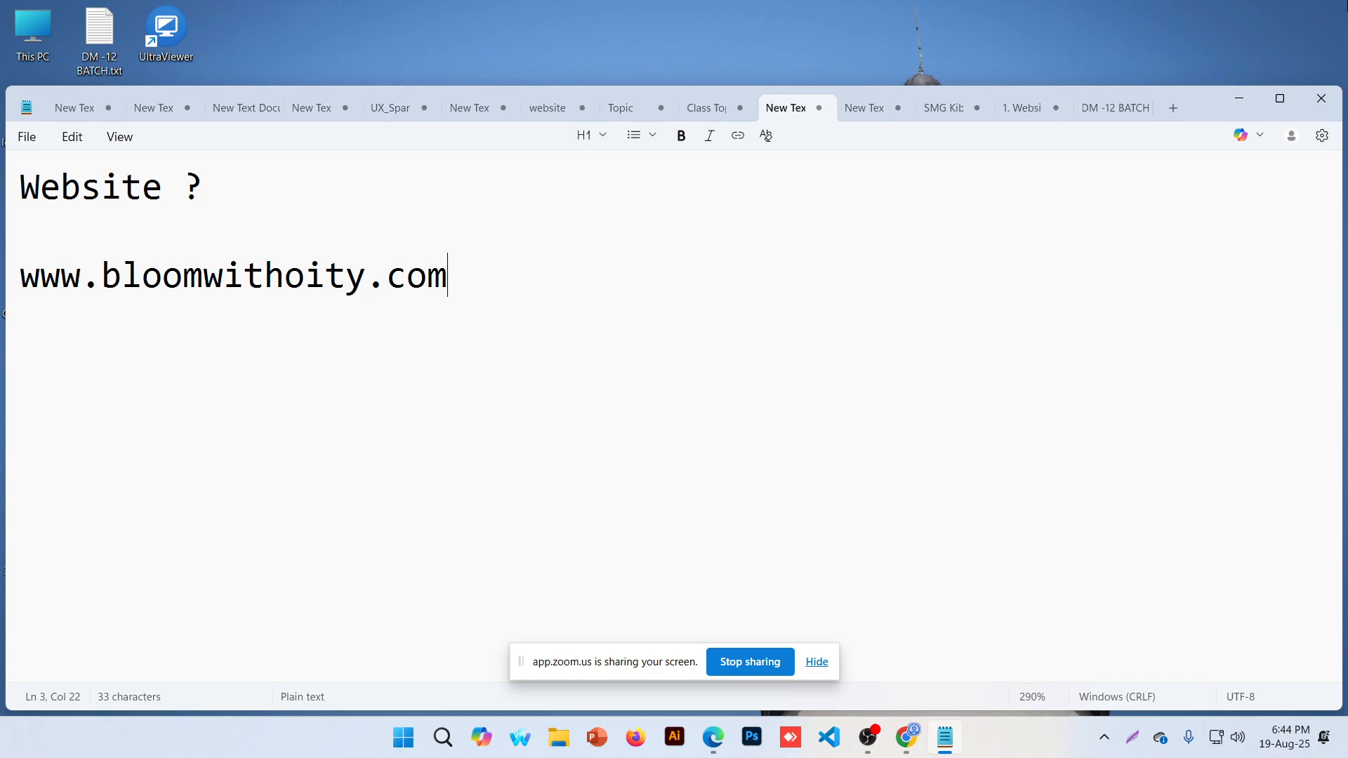
key(Return)
key(BackSpace)
text(-> front page)
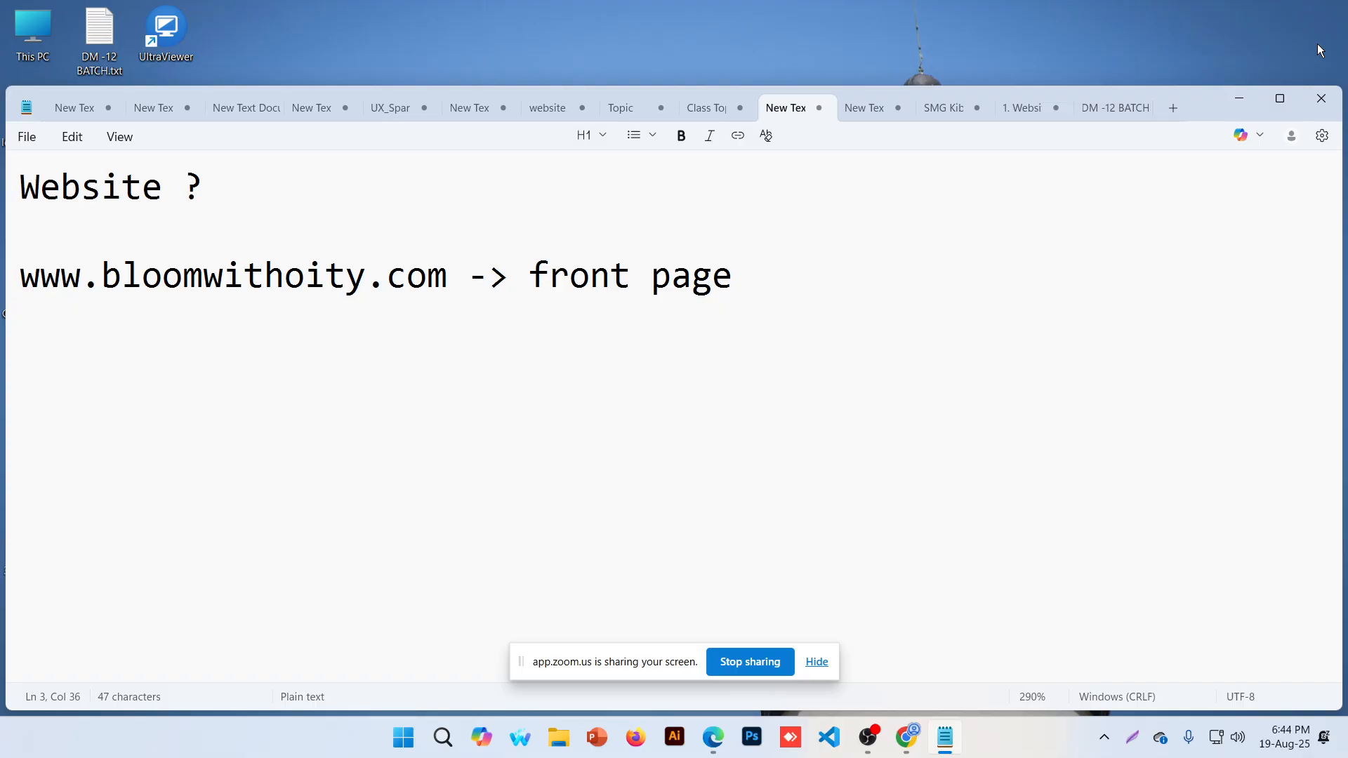
text(/home page)
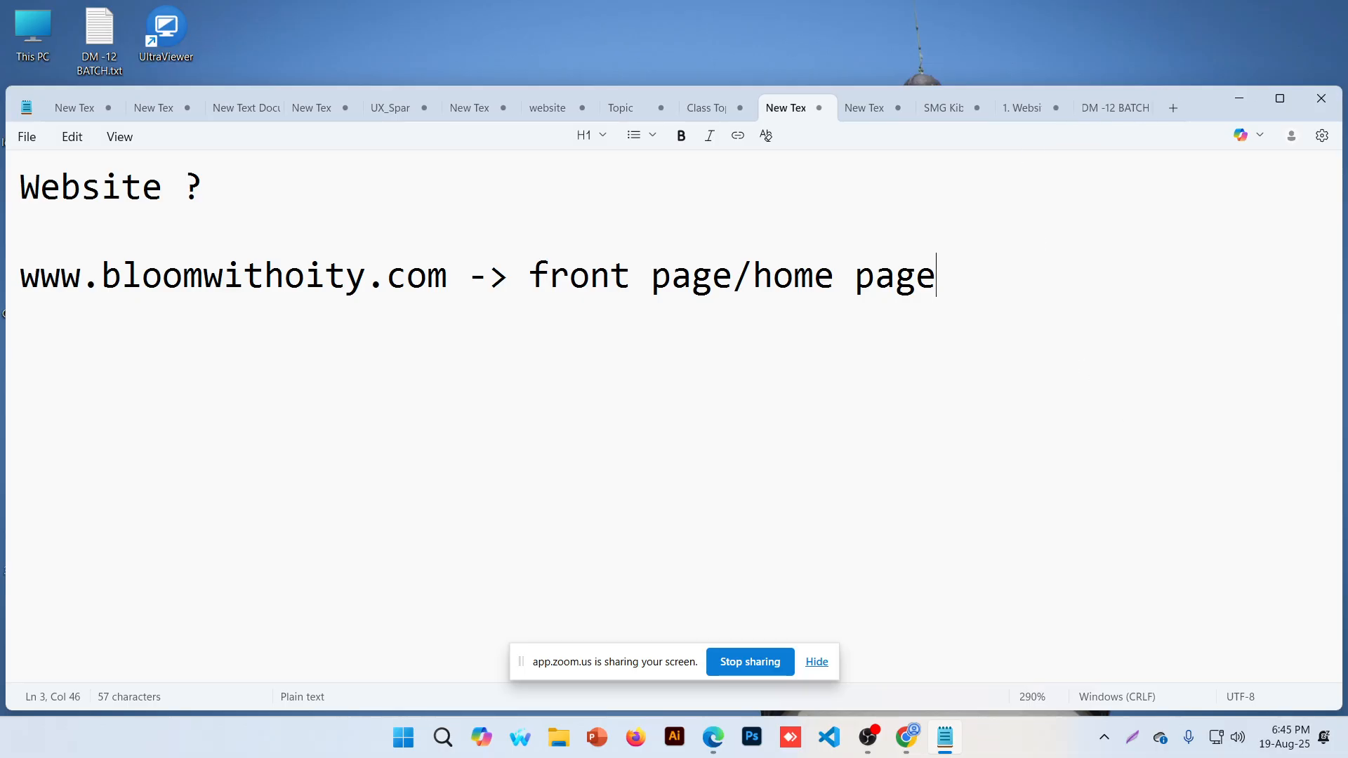
key(Return)
key(Return)
Type the 'Website build' heading with '1. CMS: content management system' and '2. Non CMS: Non'
text(Websi)
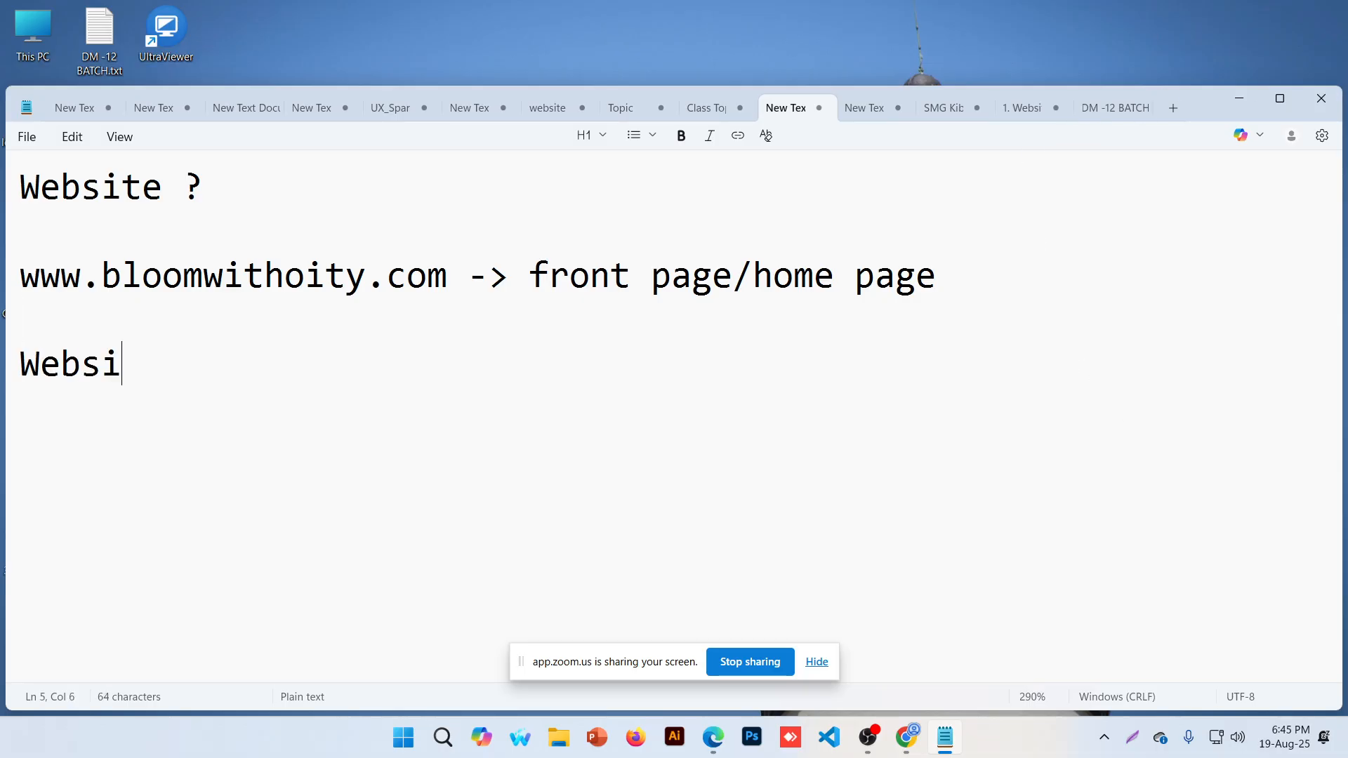
text(te build)
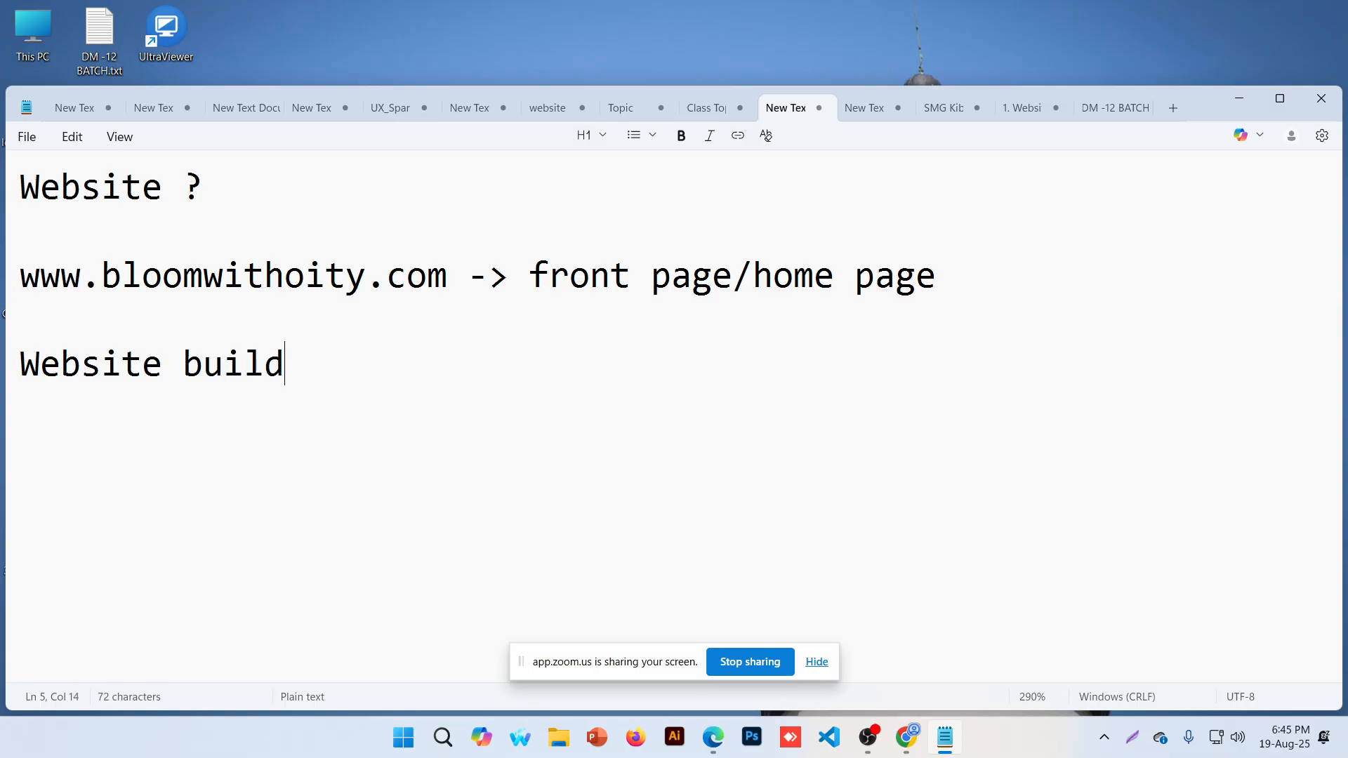
key(Return)
text(1. CMS: )
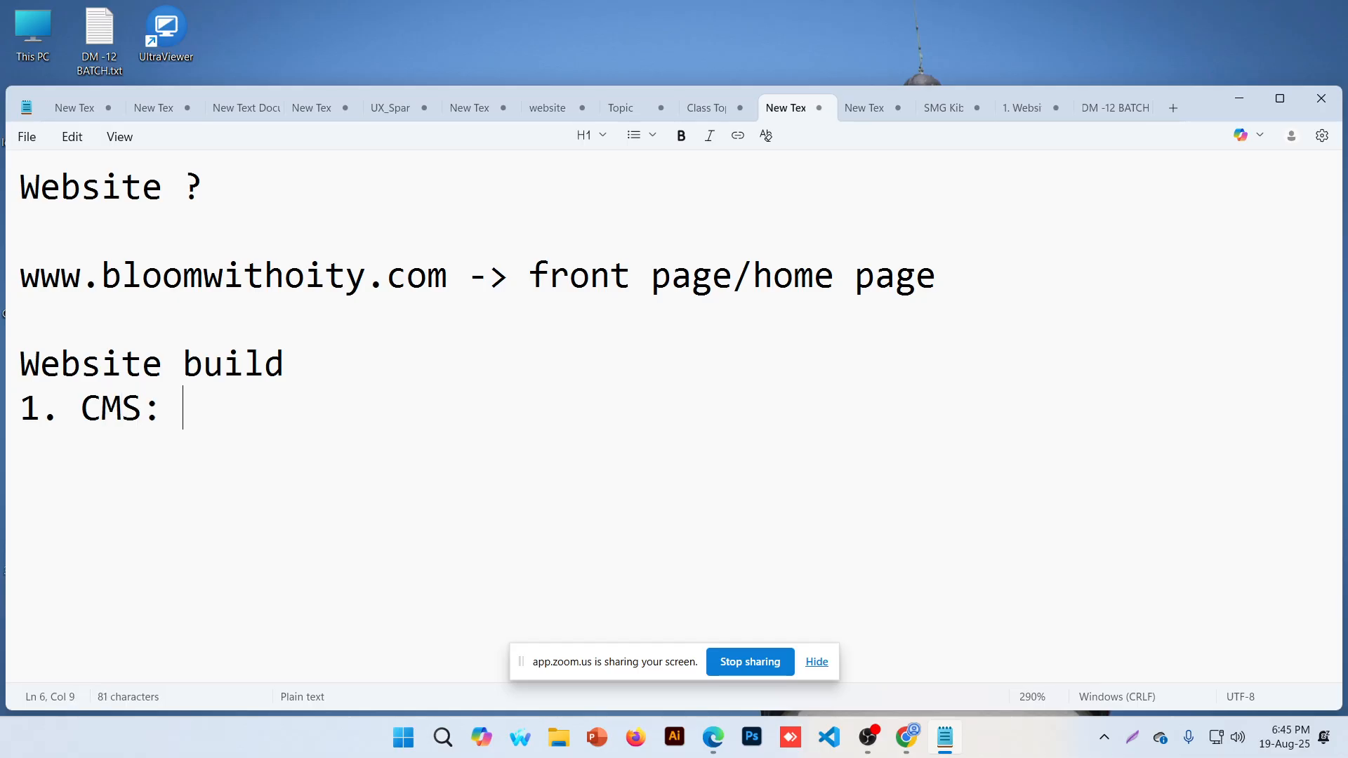
text(content manage)
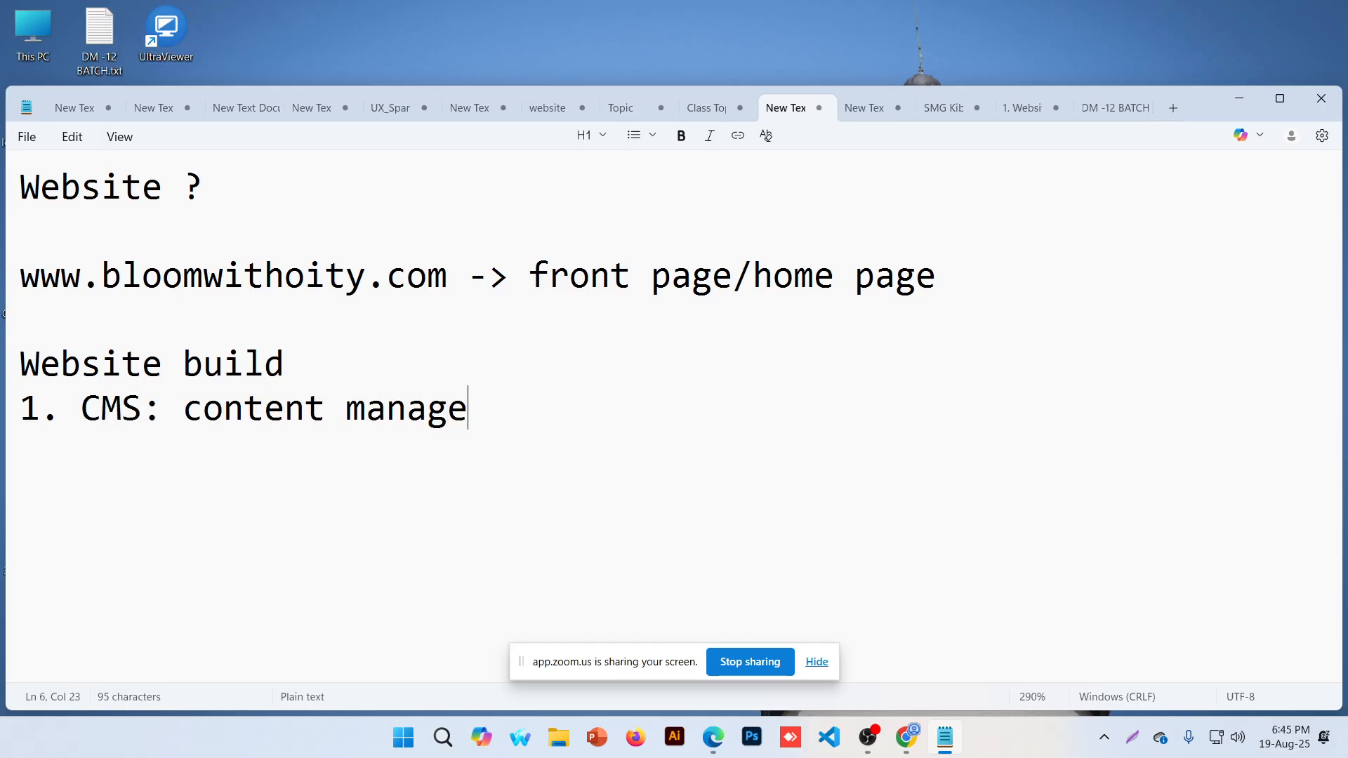
text(ment sys)
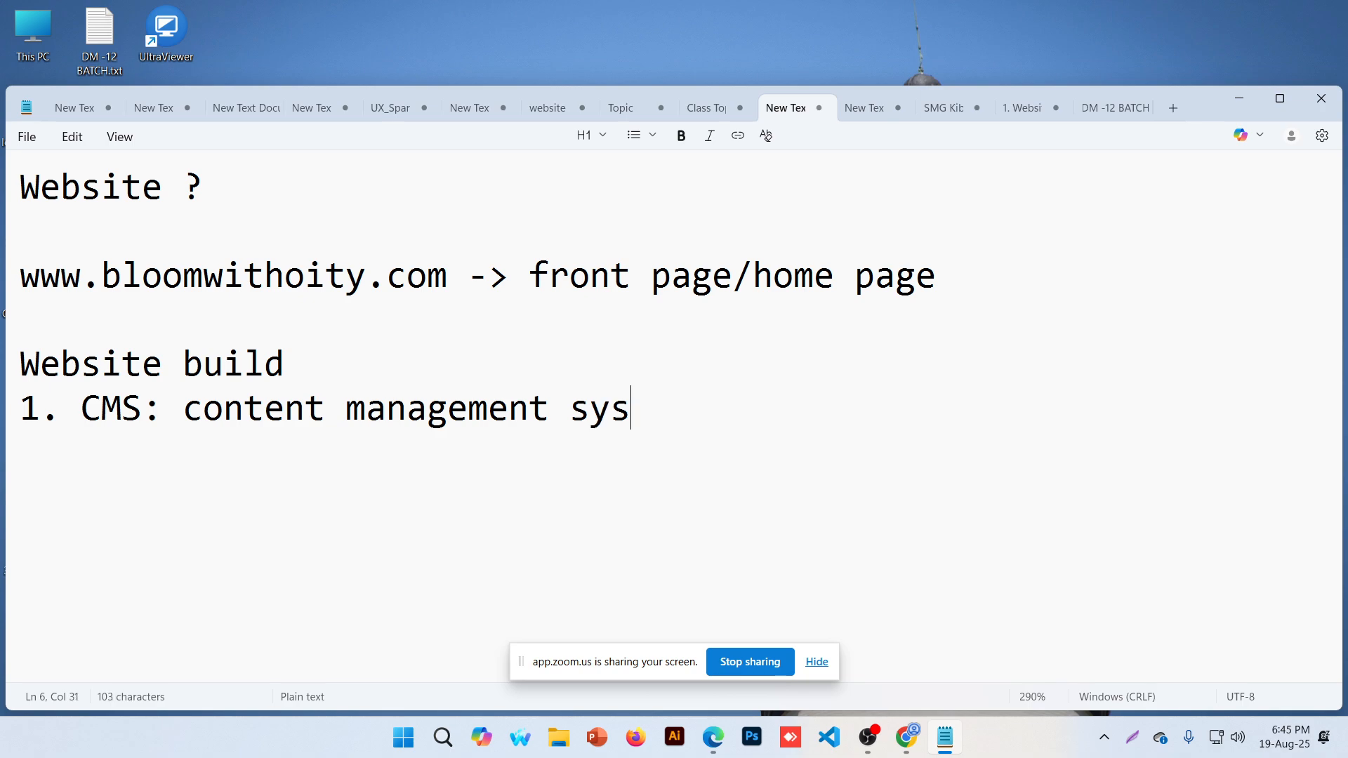
text(tem)
key(Return)
text(2. )
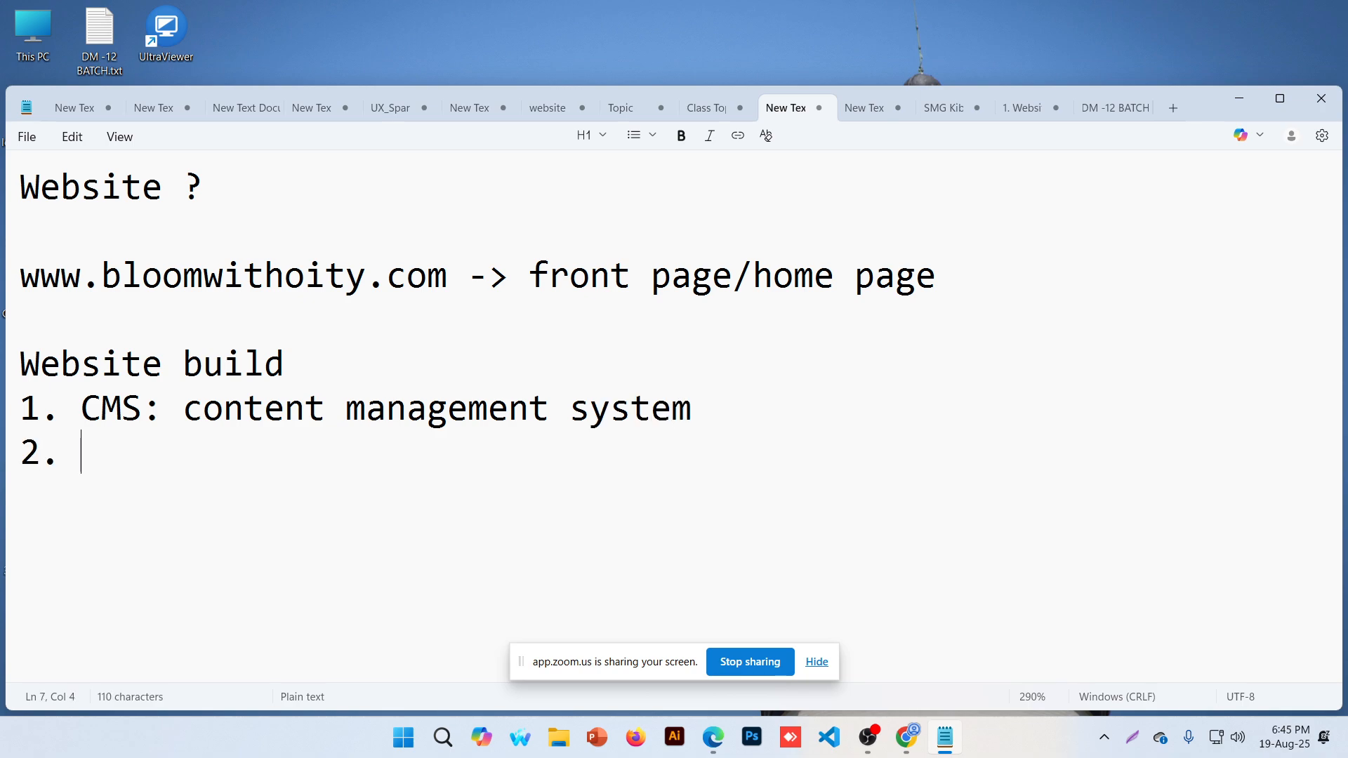
text(Non CMS)
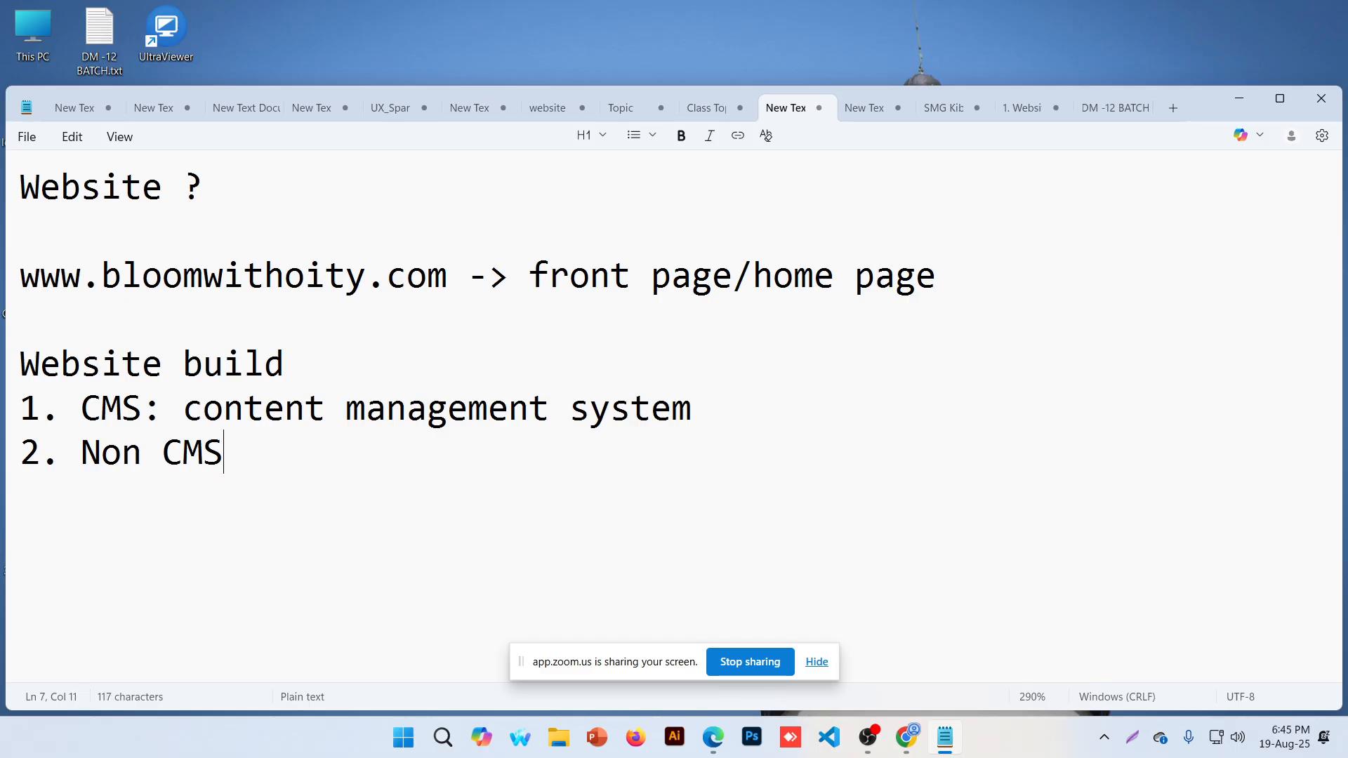
text(: Non)
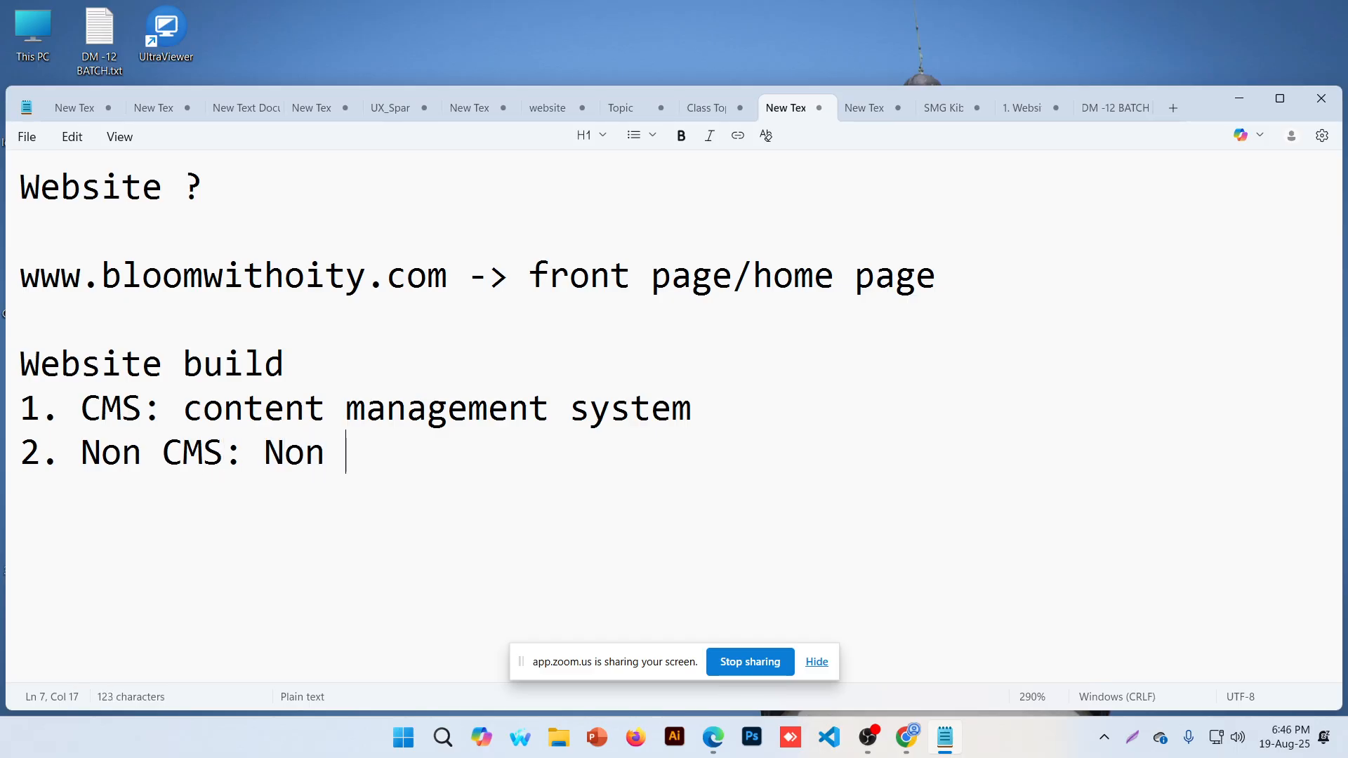
Paste 'content management system' after 'Non' to complete the Non CMS line
drag(182, 409, 693, 412)
key(ctrl+c)
click(346, 453)
key(ctrl+v)
drag(347, 453, 853, 455)
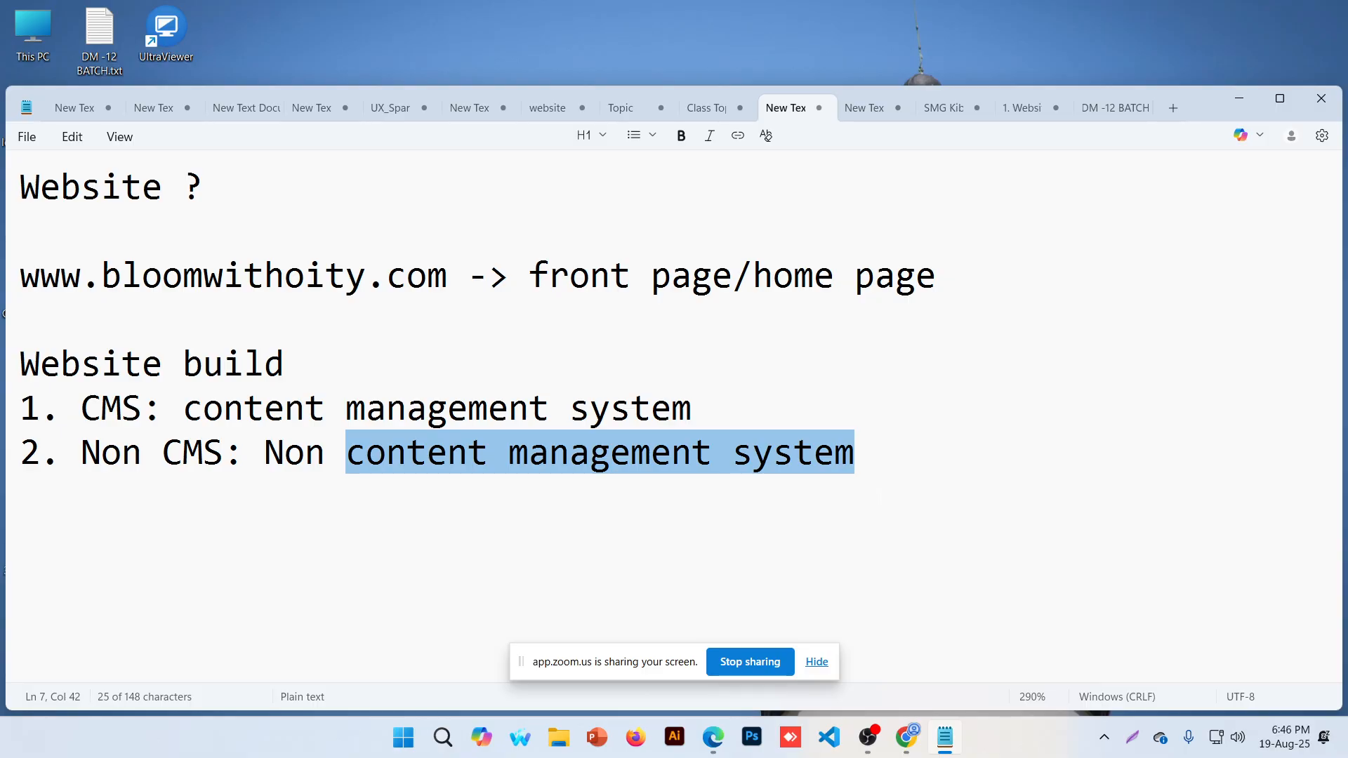
key(ctrl+a)
key(BackSpace)
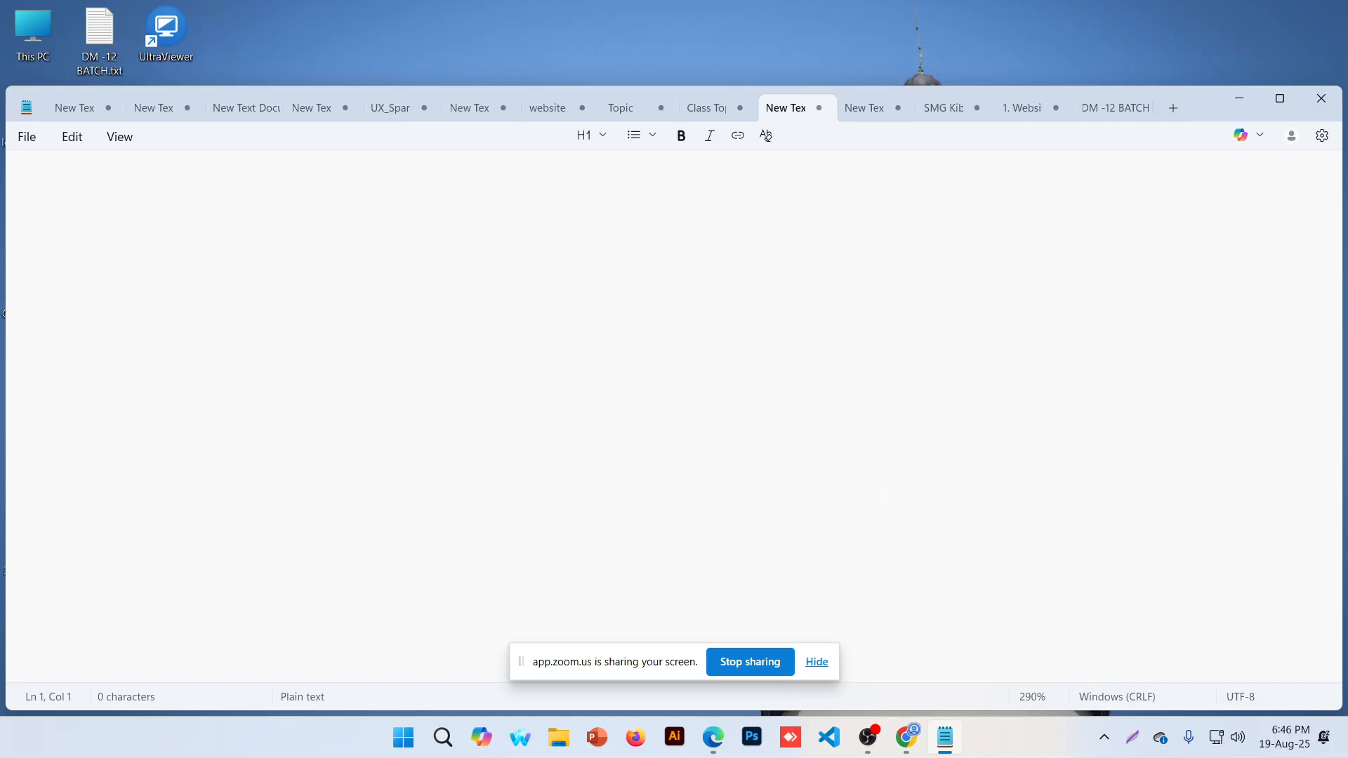
key(ctrl+z)
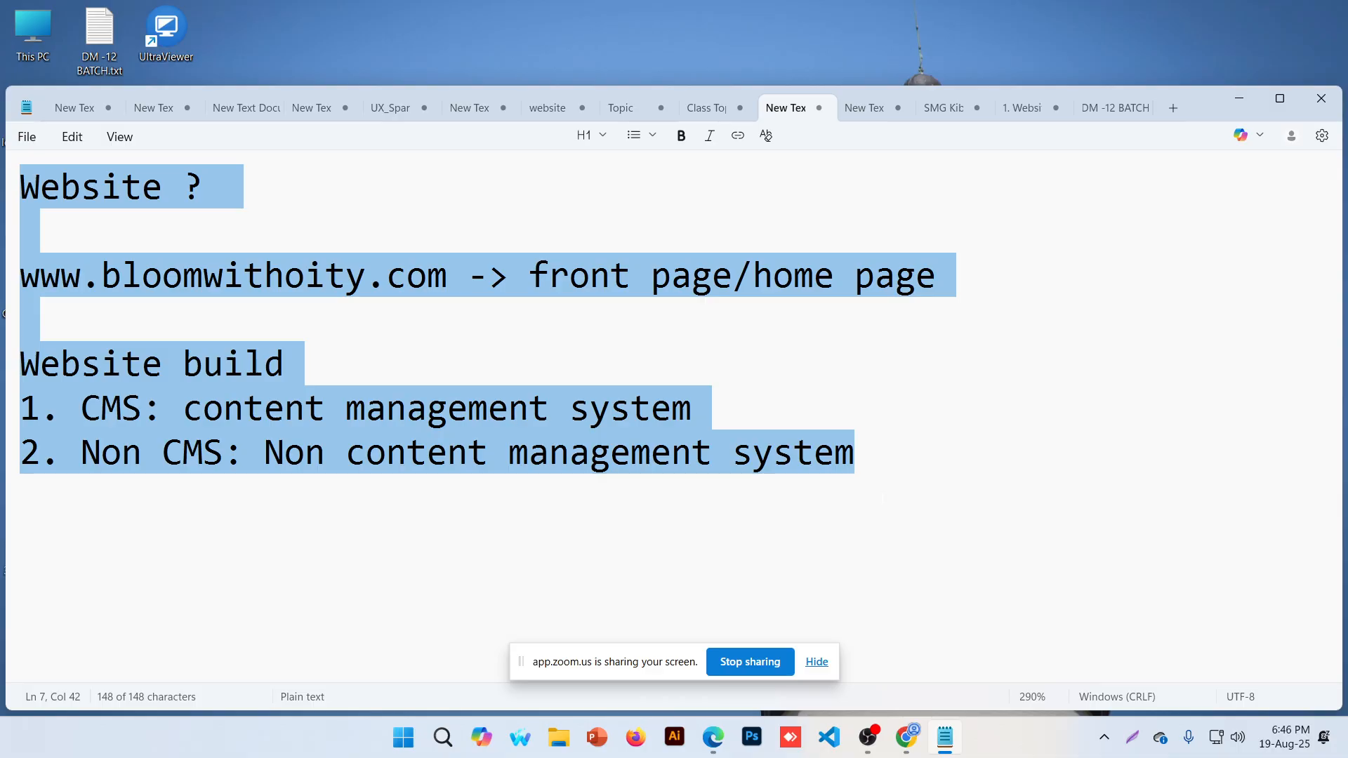
click(631, 407)
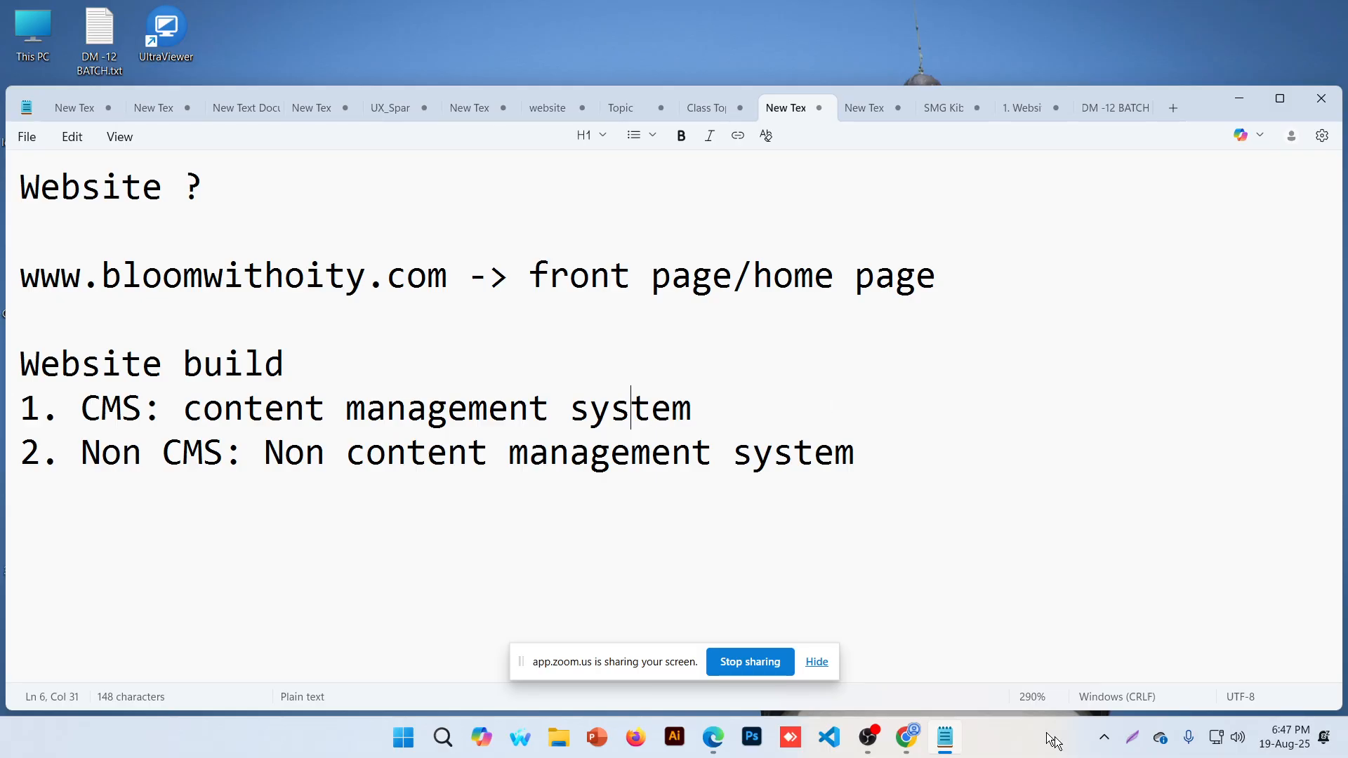
View the Good Housekeeping page's source in Chrome and reset it to 100% zoom
click(906, 737)
click(307, 6)
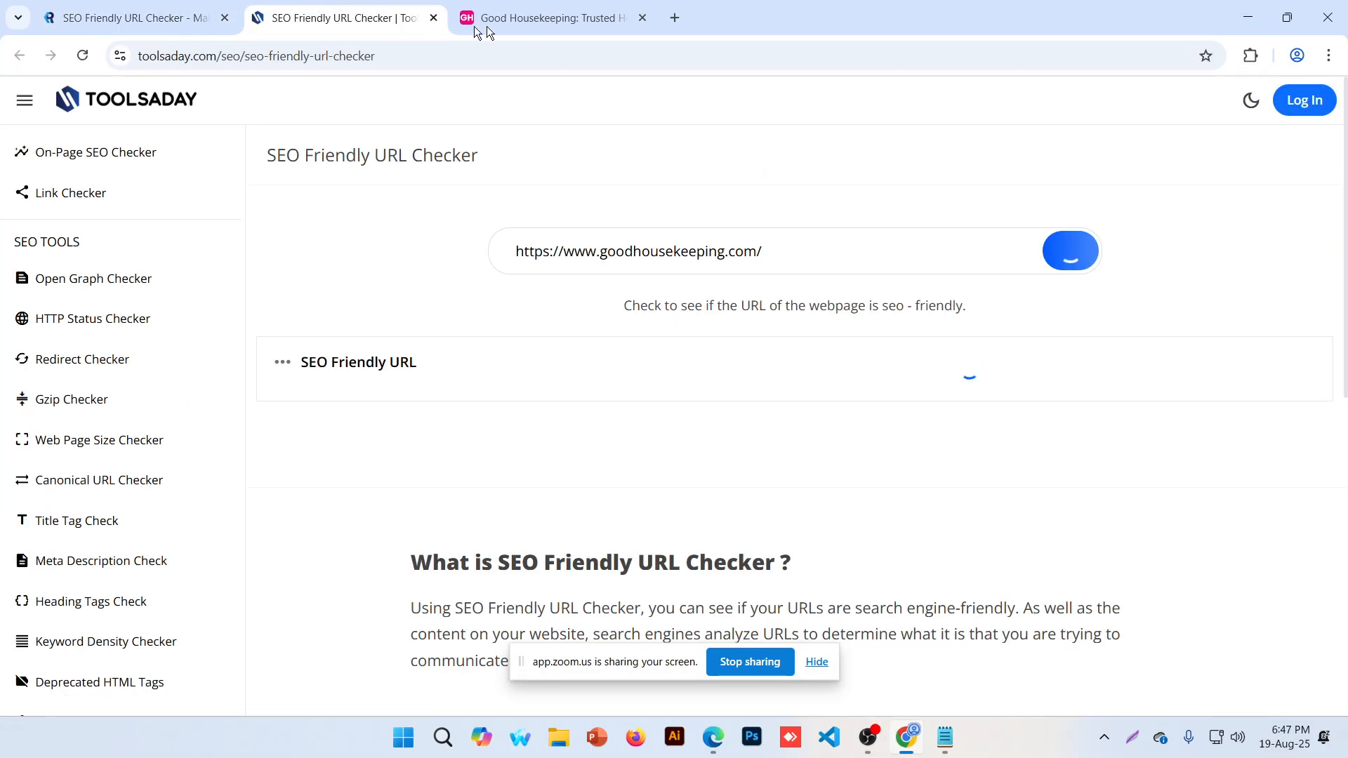
click(540, 17)
right_click(462, 191)
right_click(121, 520)
click(146, 482)
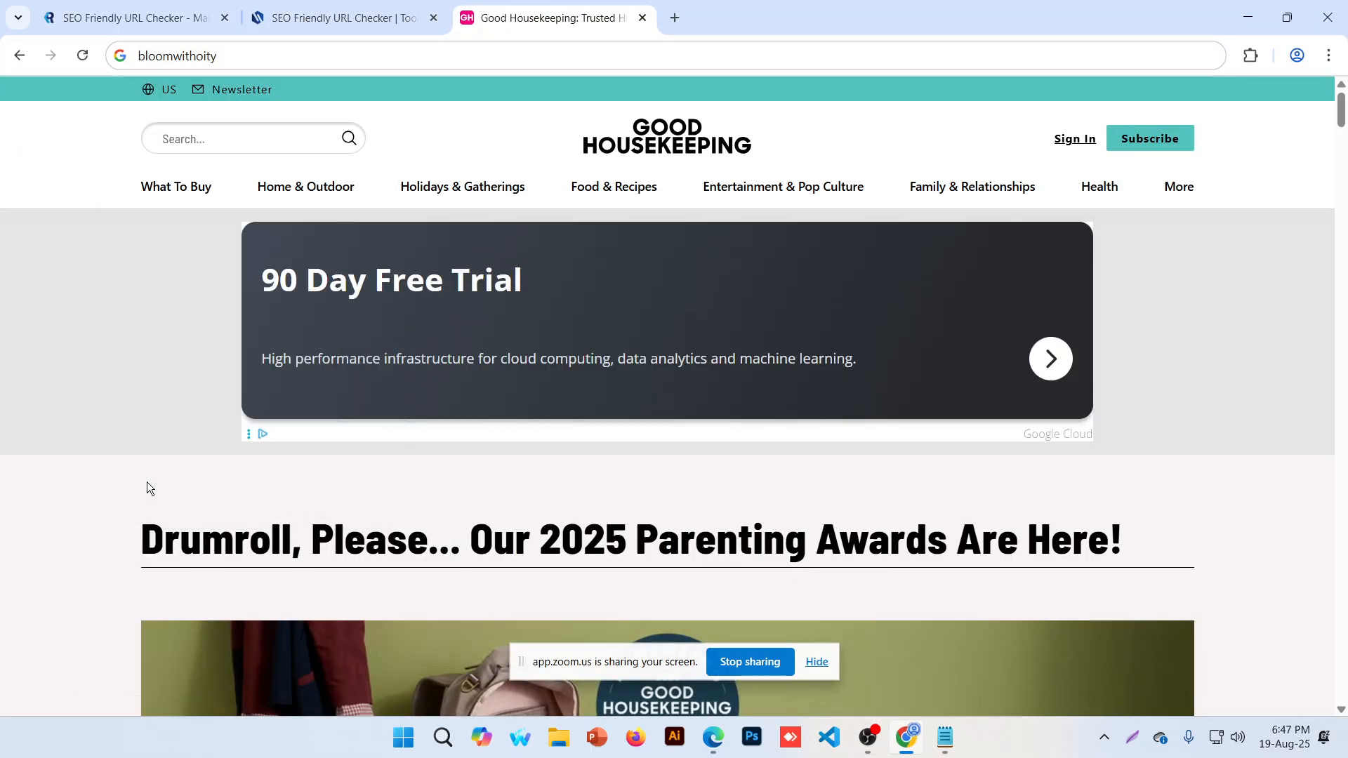
right_click(159, 196)
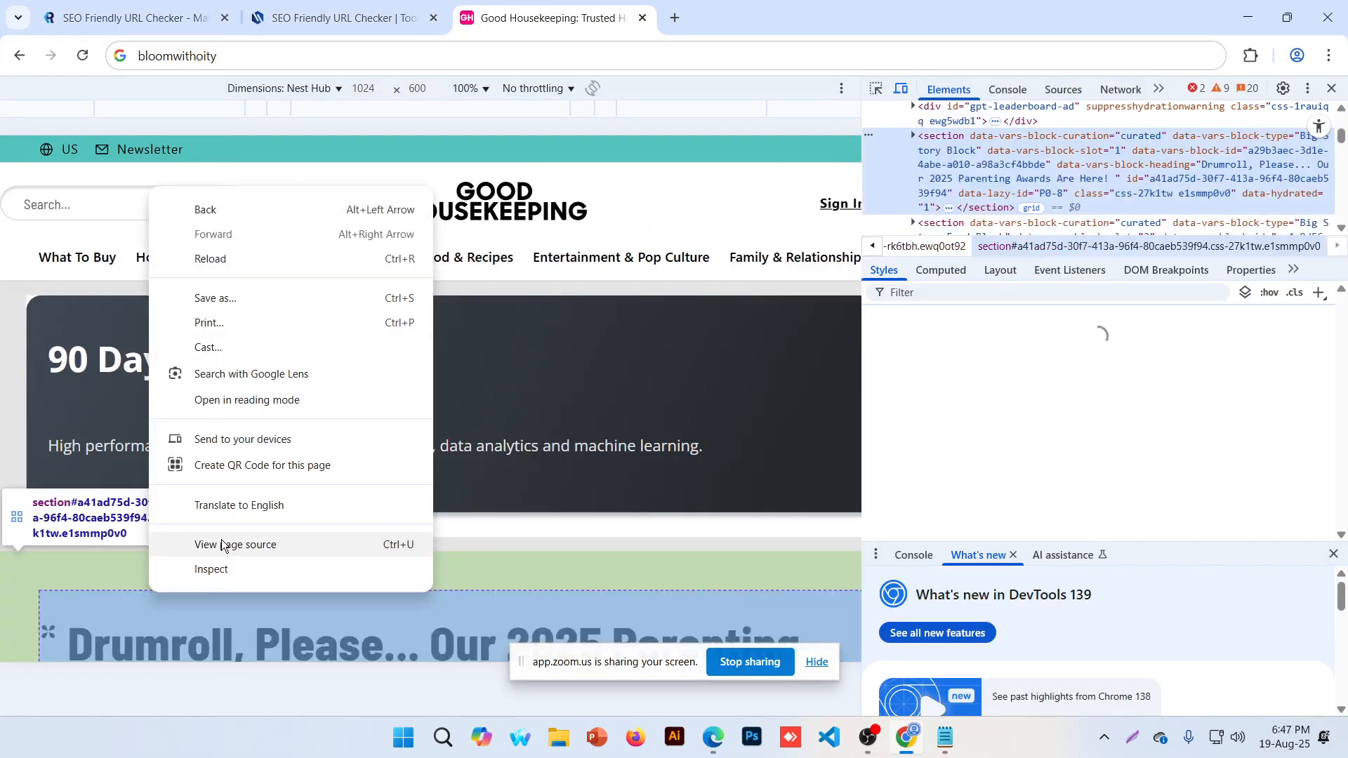
click(235, 545)
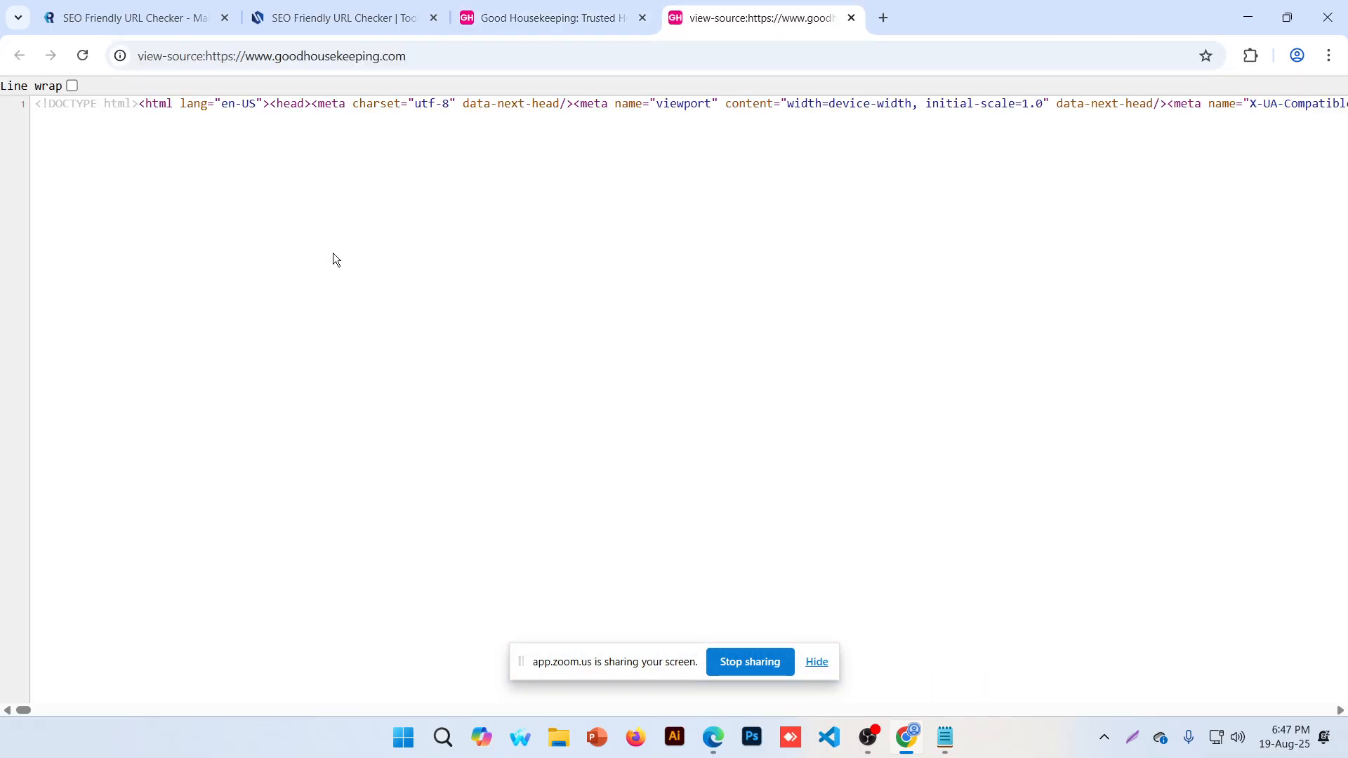
scroll(332, 252, down, 7)
click(632, 55)
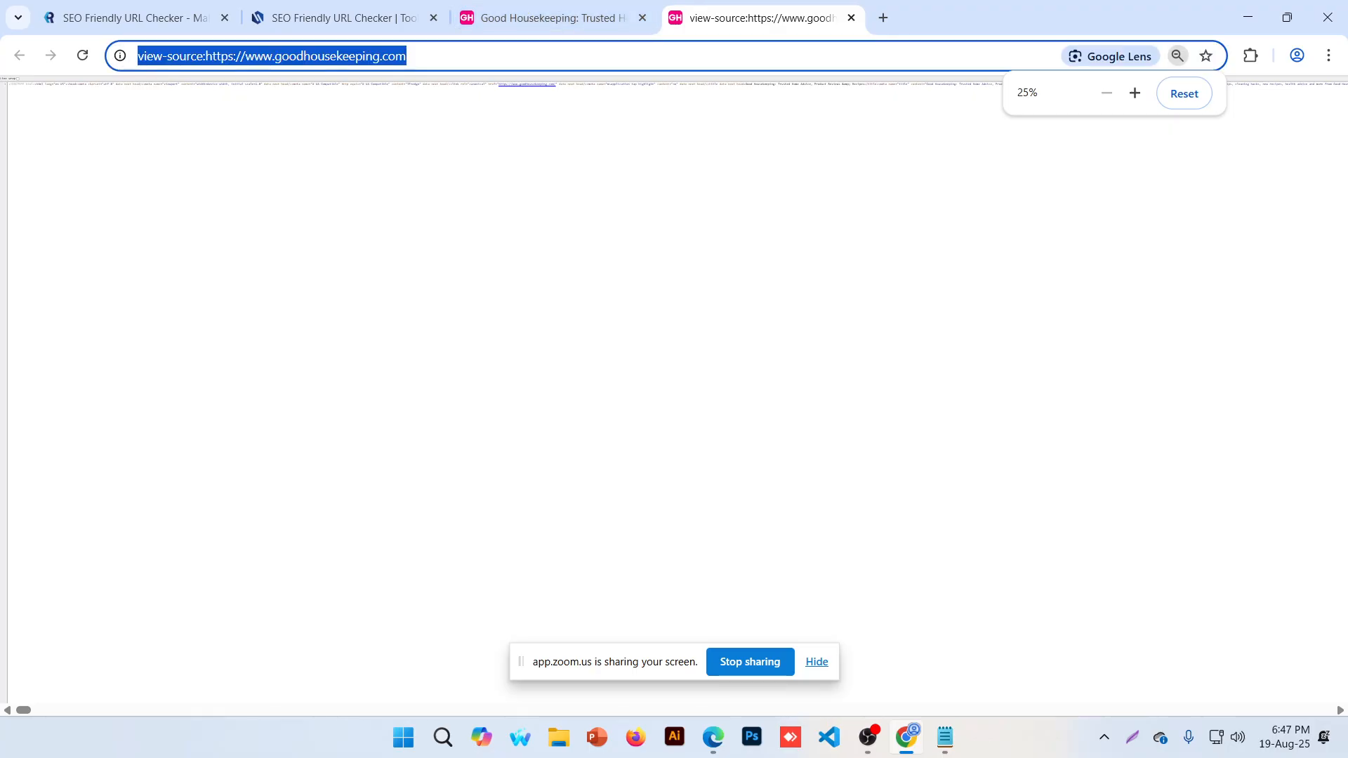
click(1205, 104)
Search rtings in a new tab and view the rtings.com homepage source code
click(886, 22)
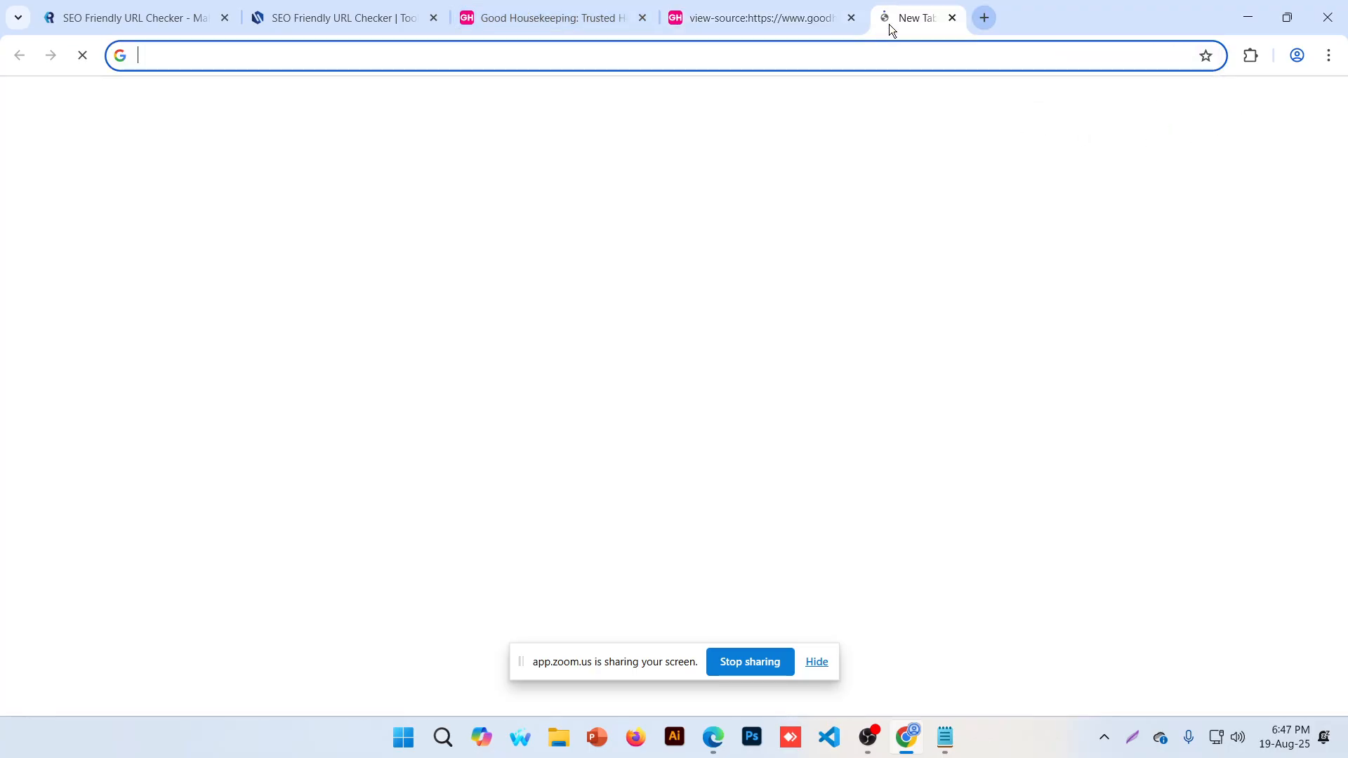
text(rtings)
key(Return)
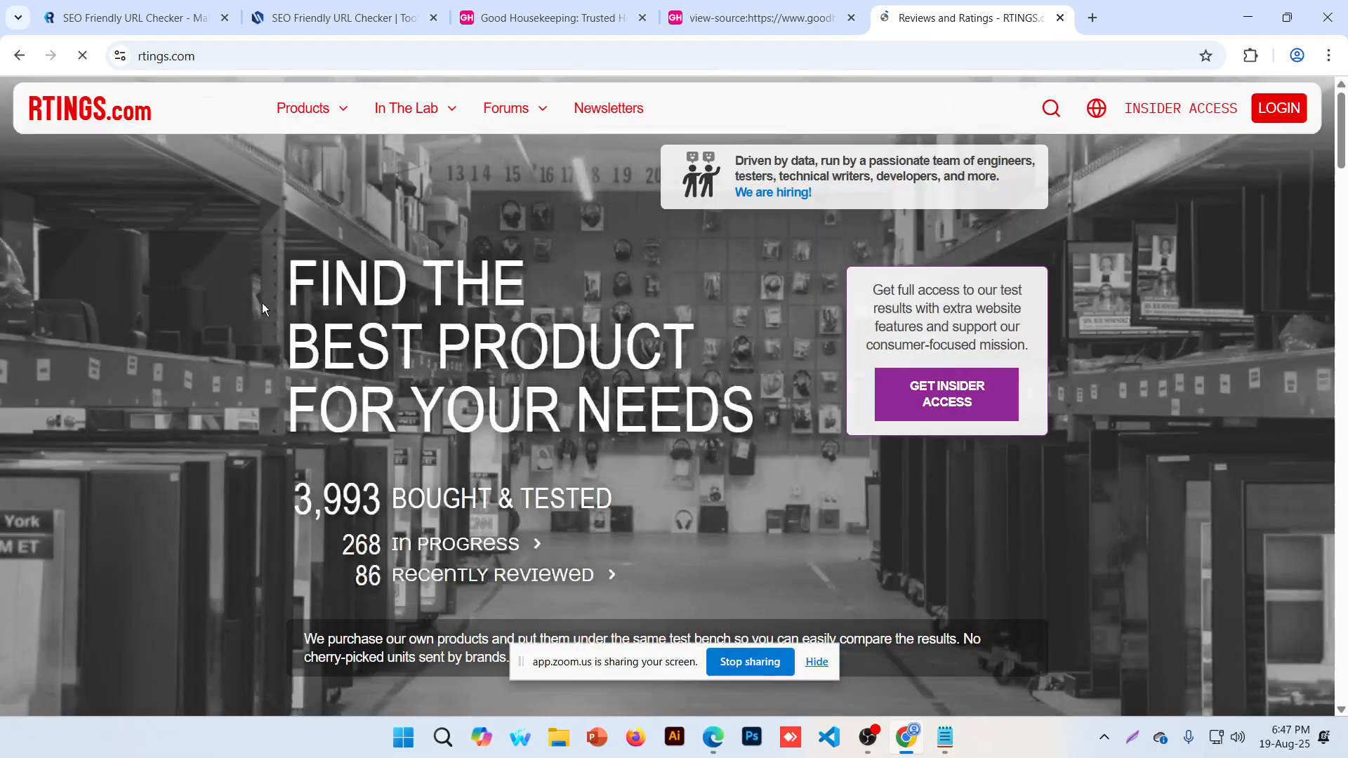
right_click(149, 275)
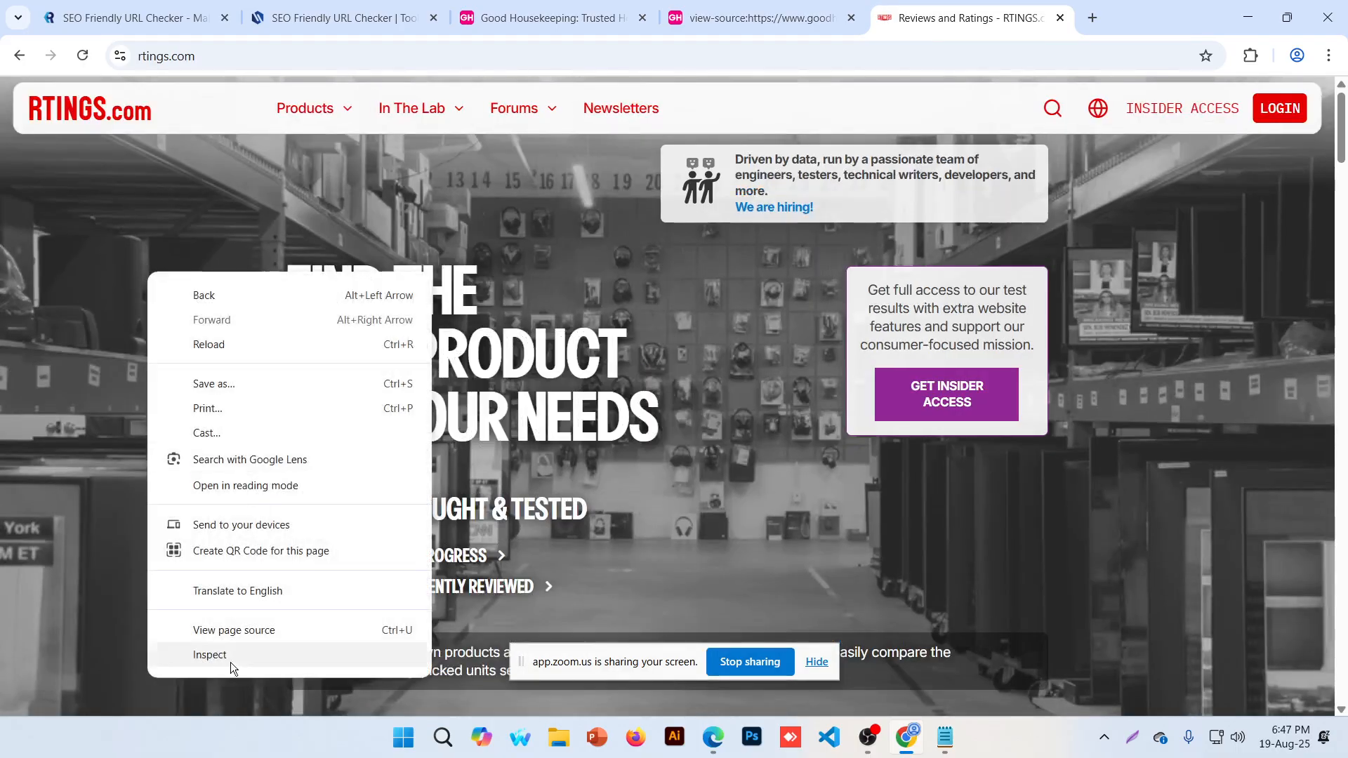
click(236, 638)
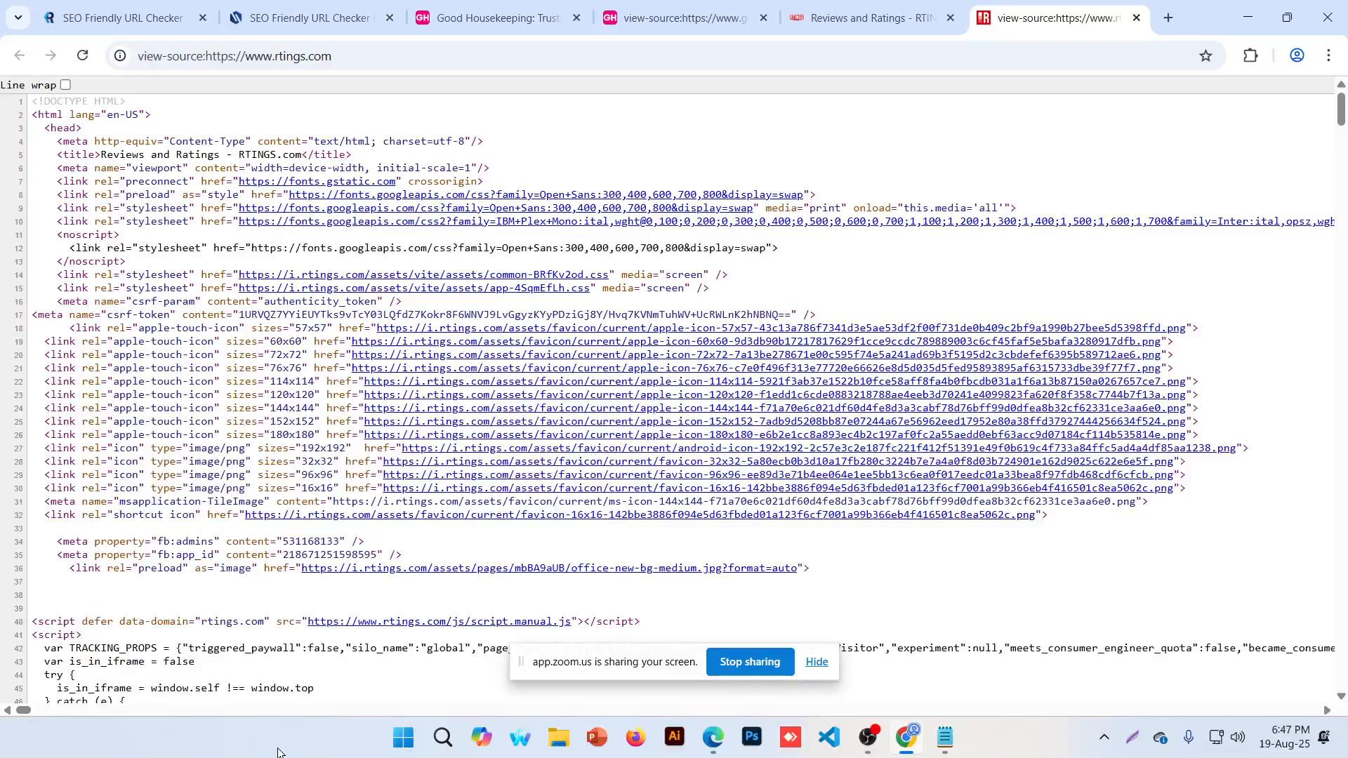
Select 'Non content management system' in the notes, then go back to Chrome's RTINGS tab
click(943, 737)
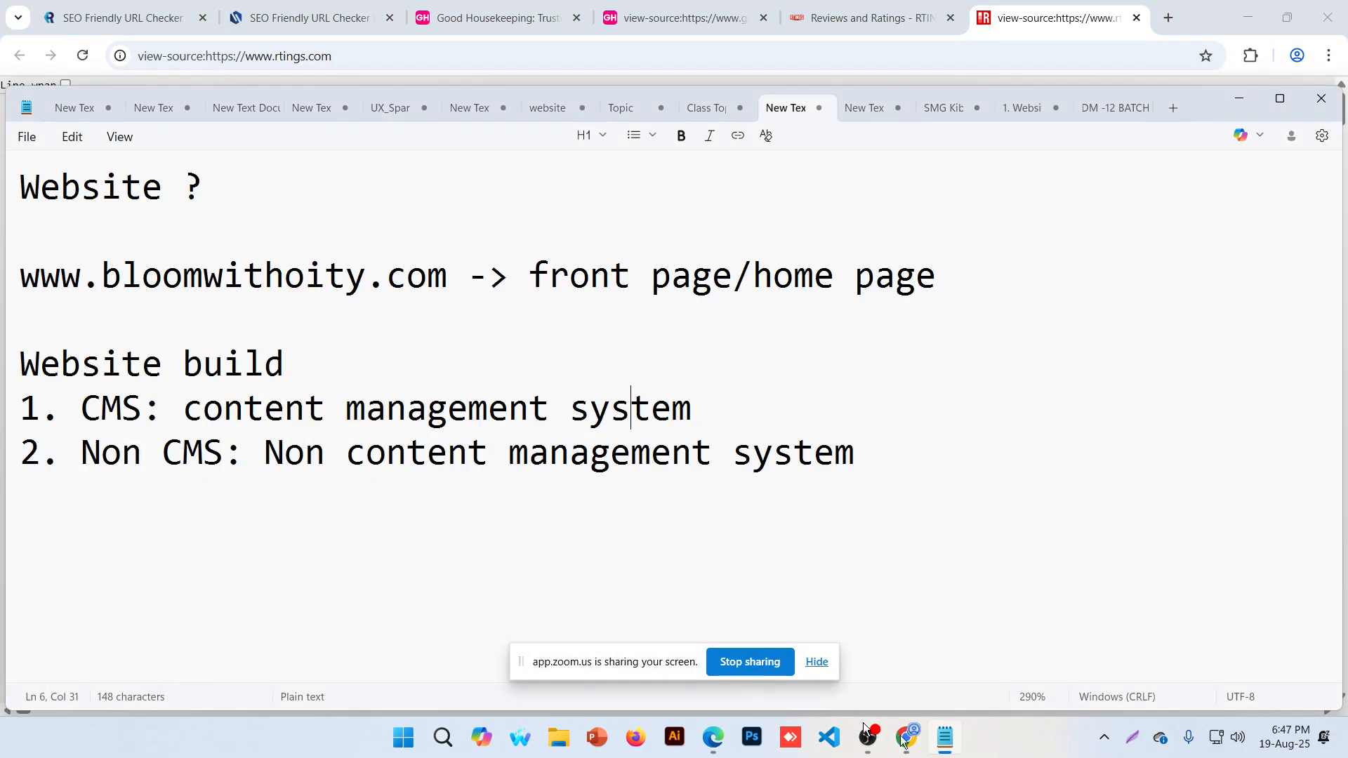
drag(273, 455, 854, 453)
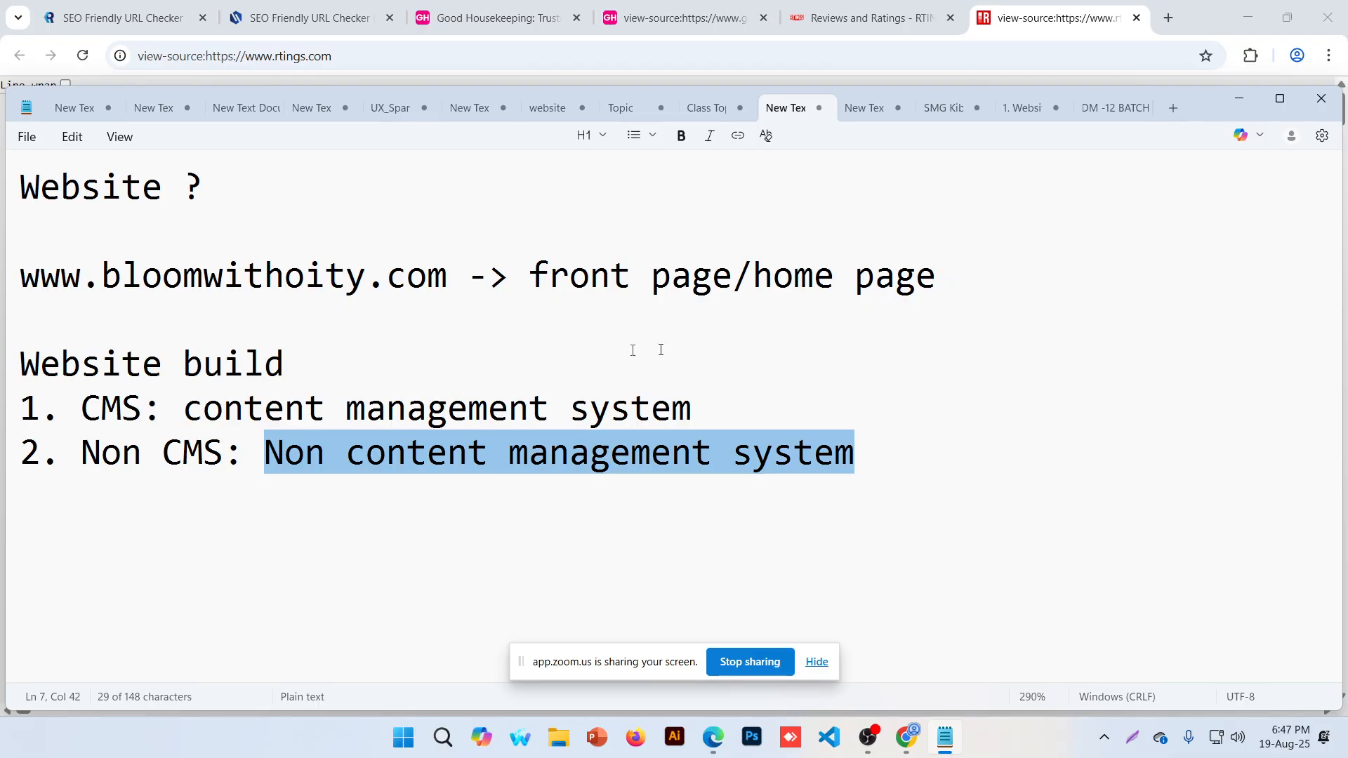
click(842, 6)
click(842, 7)
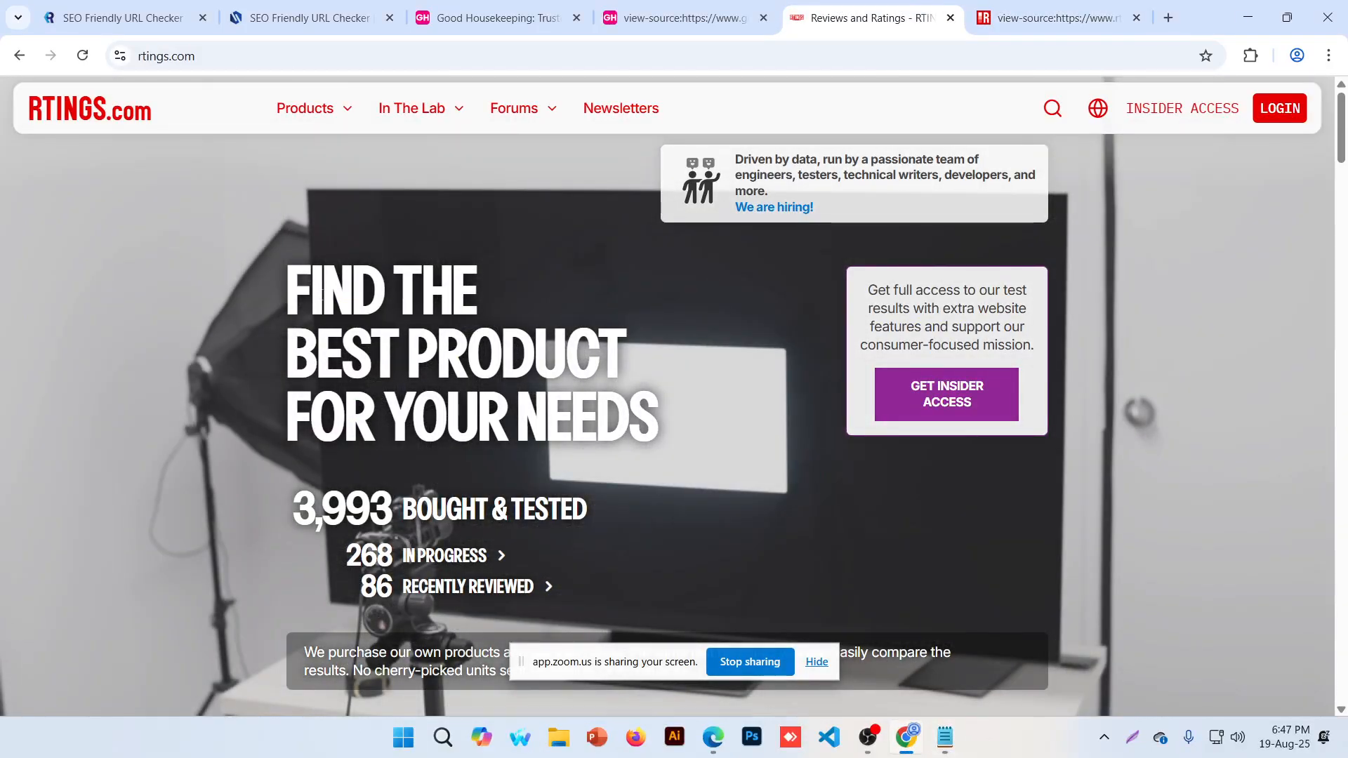
Scroll down the rtings.com homepage to the What's New reviews section
scroll(170, 449, down, 10)
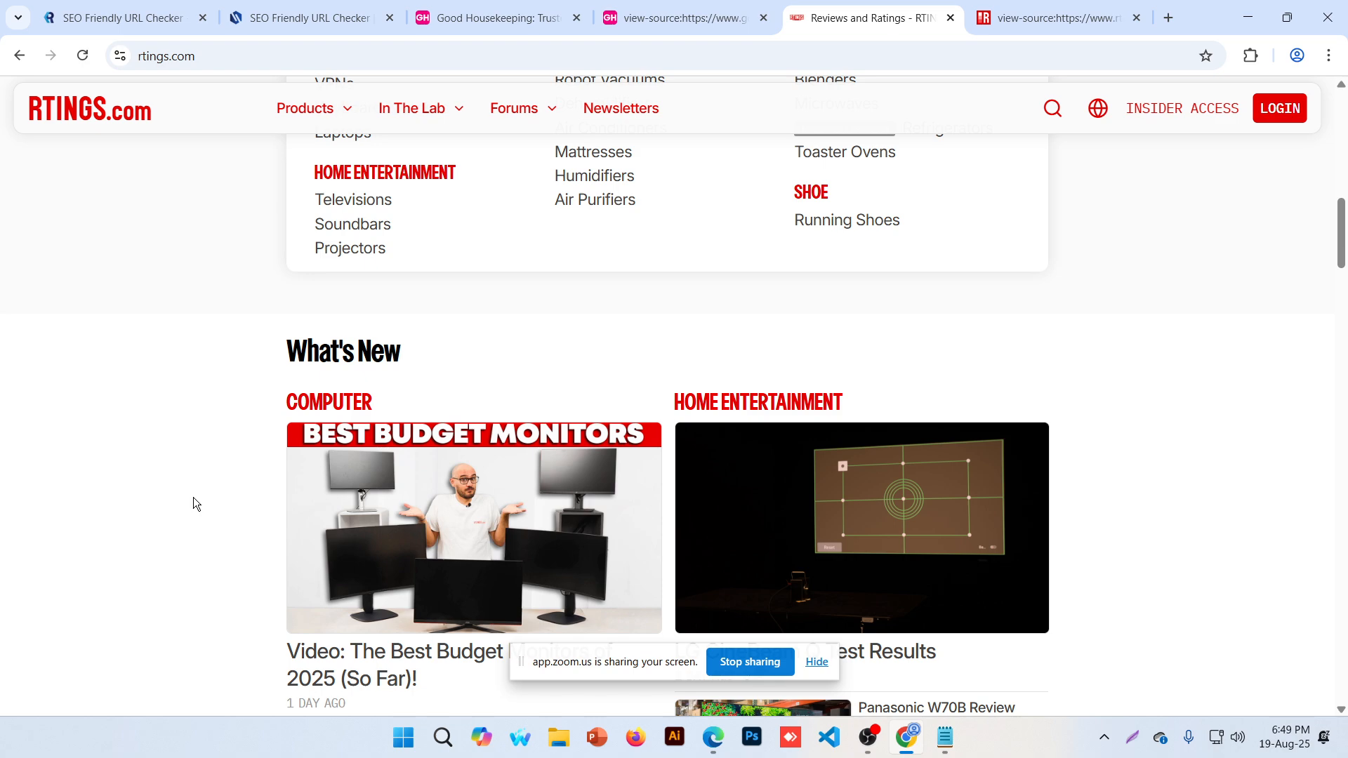
click(1248, 18)
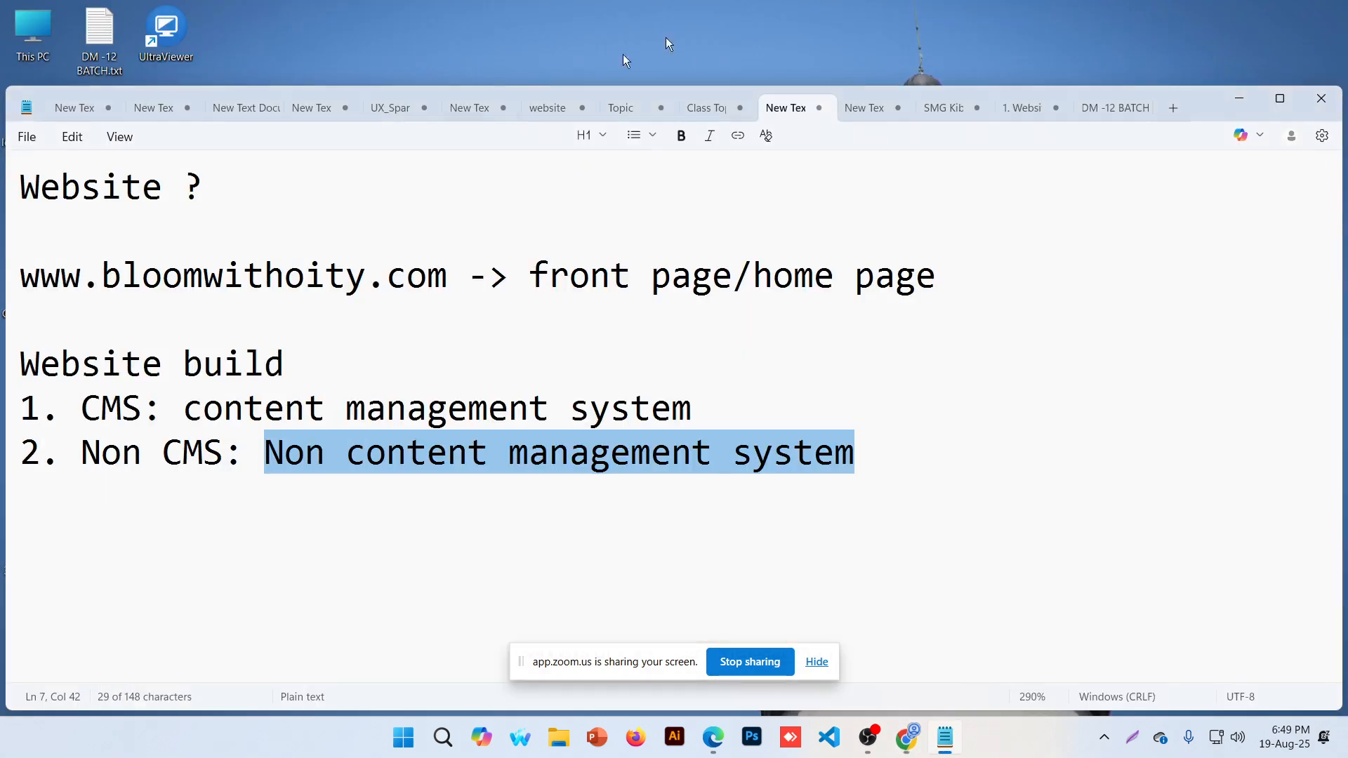
click(882, 497)
click(1279, 98)
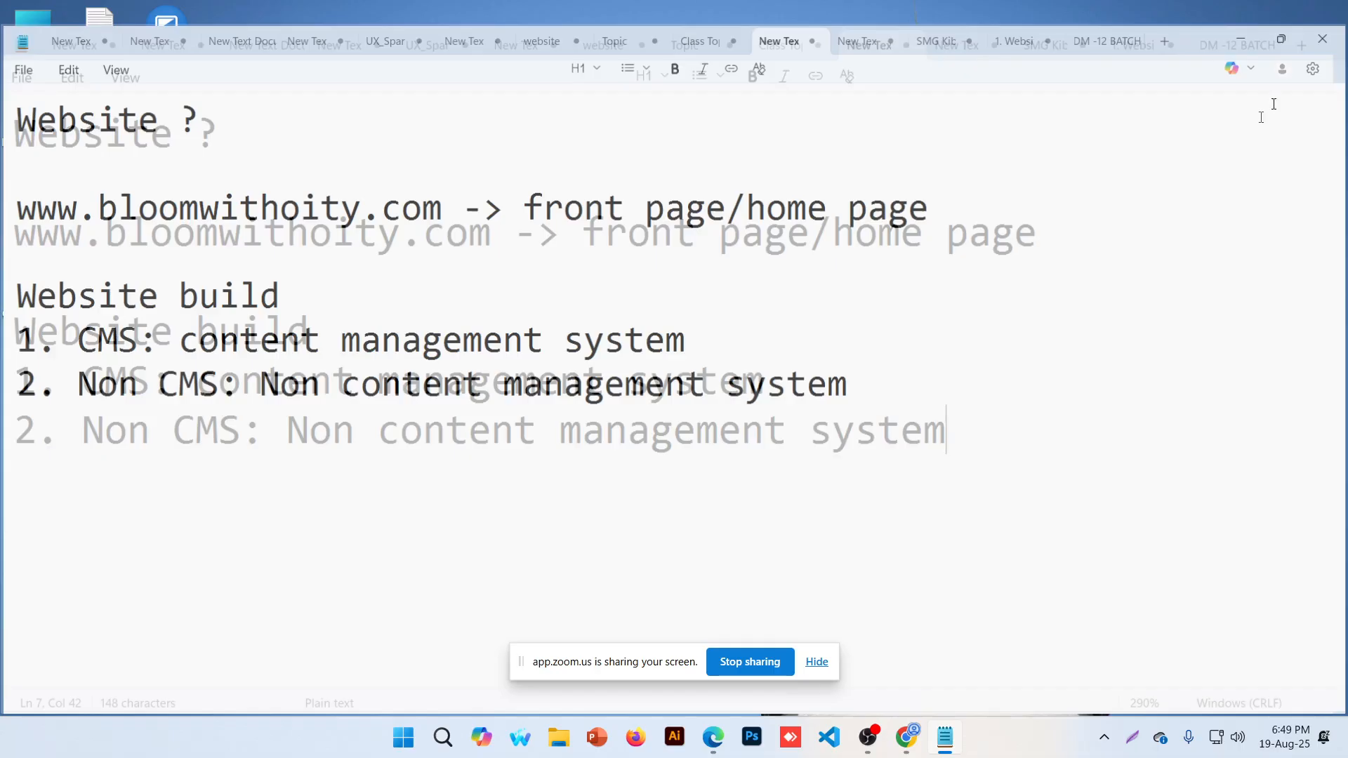
key(Return)
key(Return)
key(Return)
key(Return)
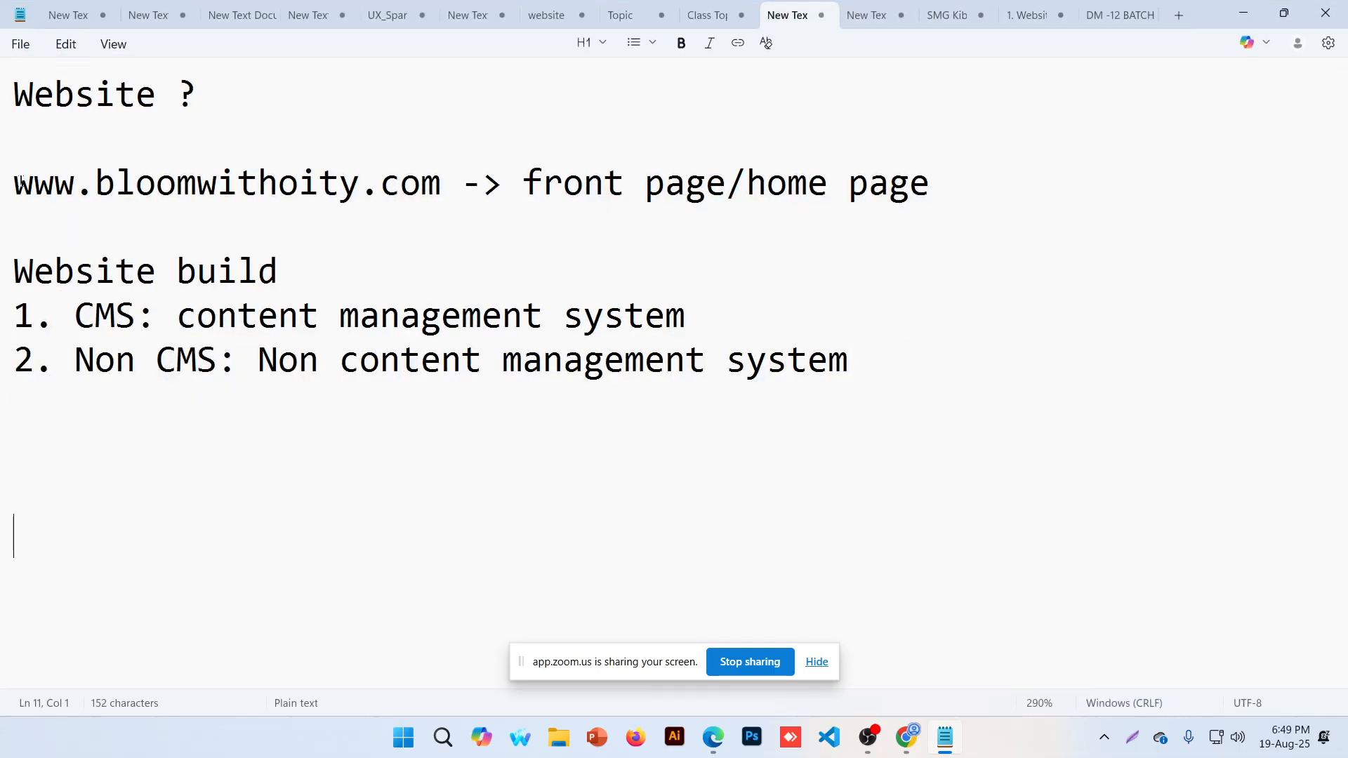
click(7, 184)
click(424, 188)
drag(438, 187, 1, 186)
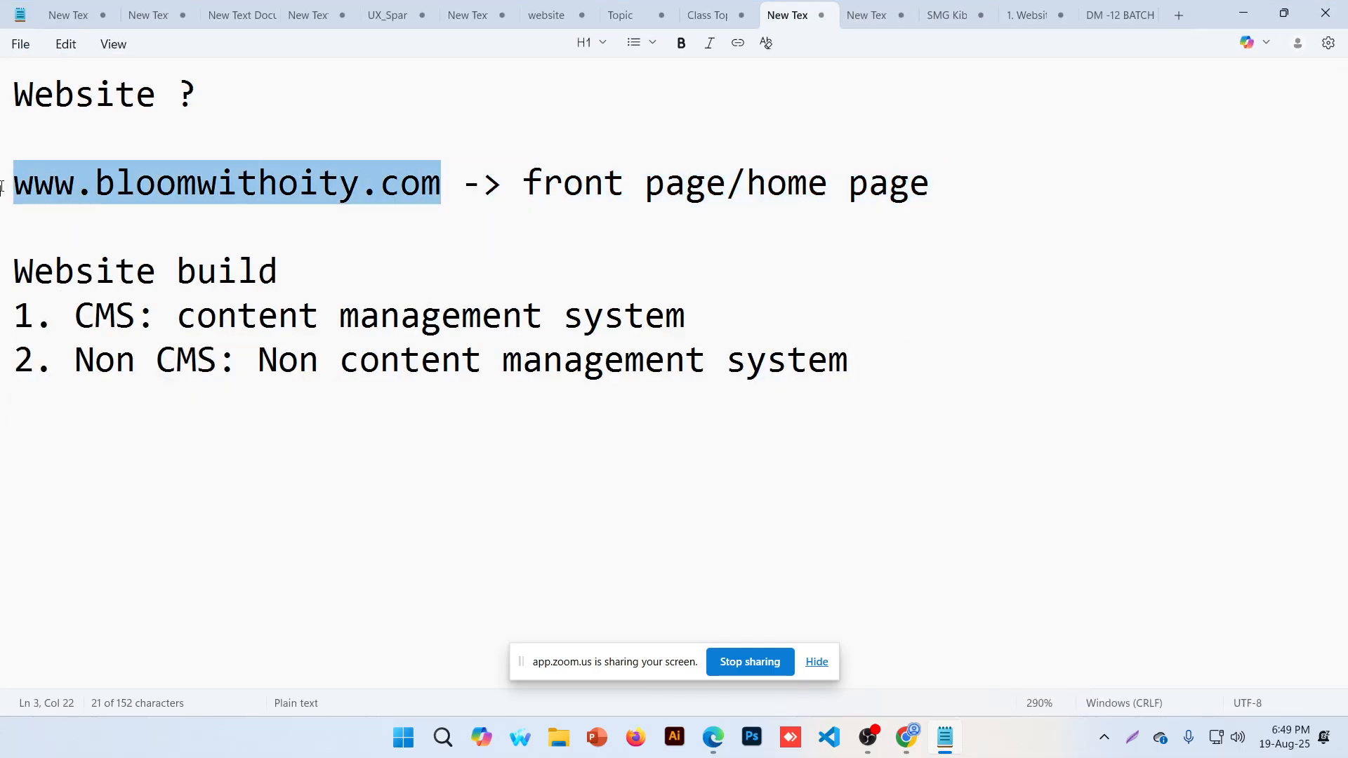
key(ctrl+c)
key(ctrl+End)
key(ctrl+v)
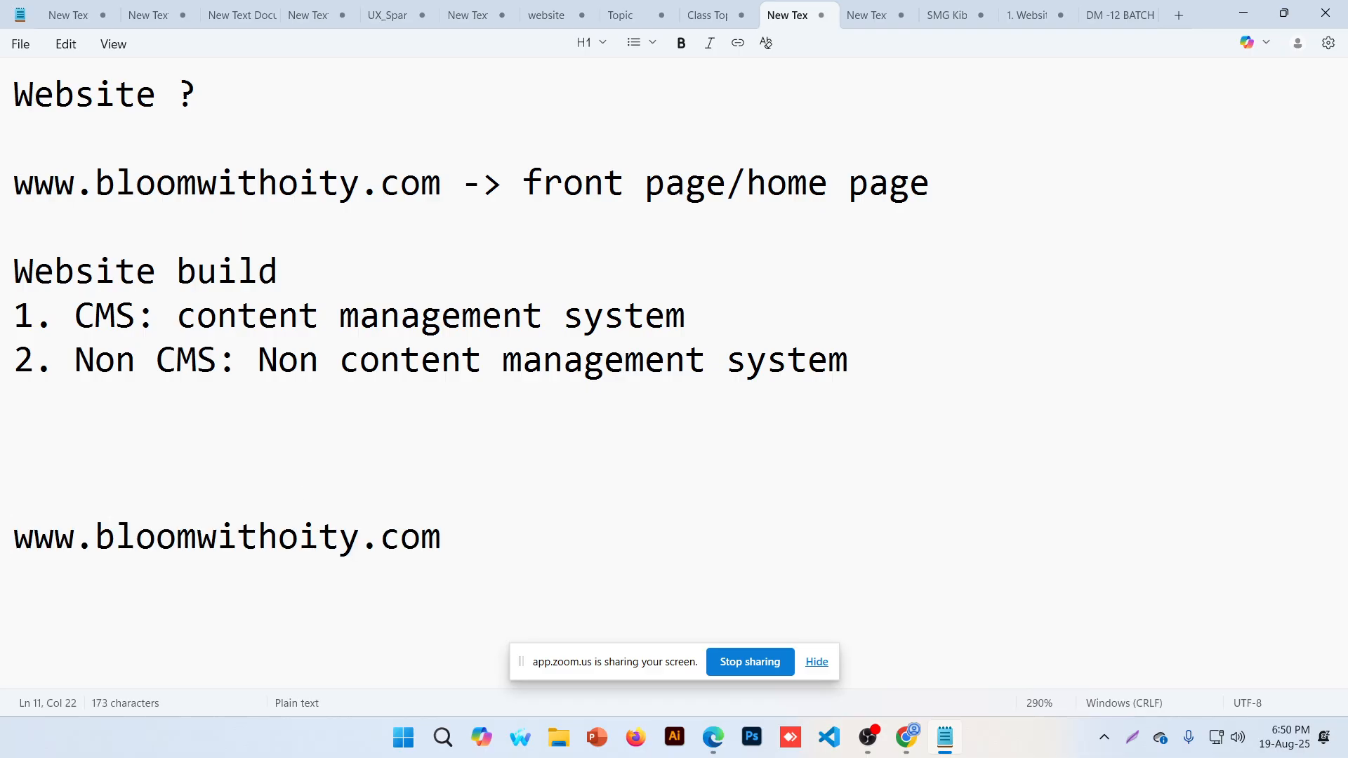
Adjust the blank lines above the pasted URL and select the notes above it
key(ctrl+minus)
key(ctrl+minus)
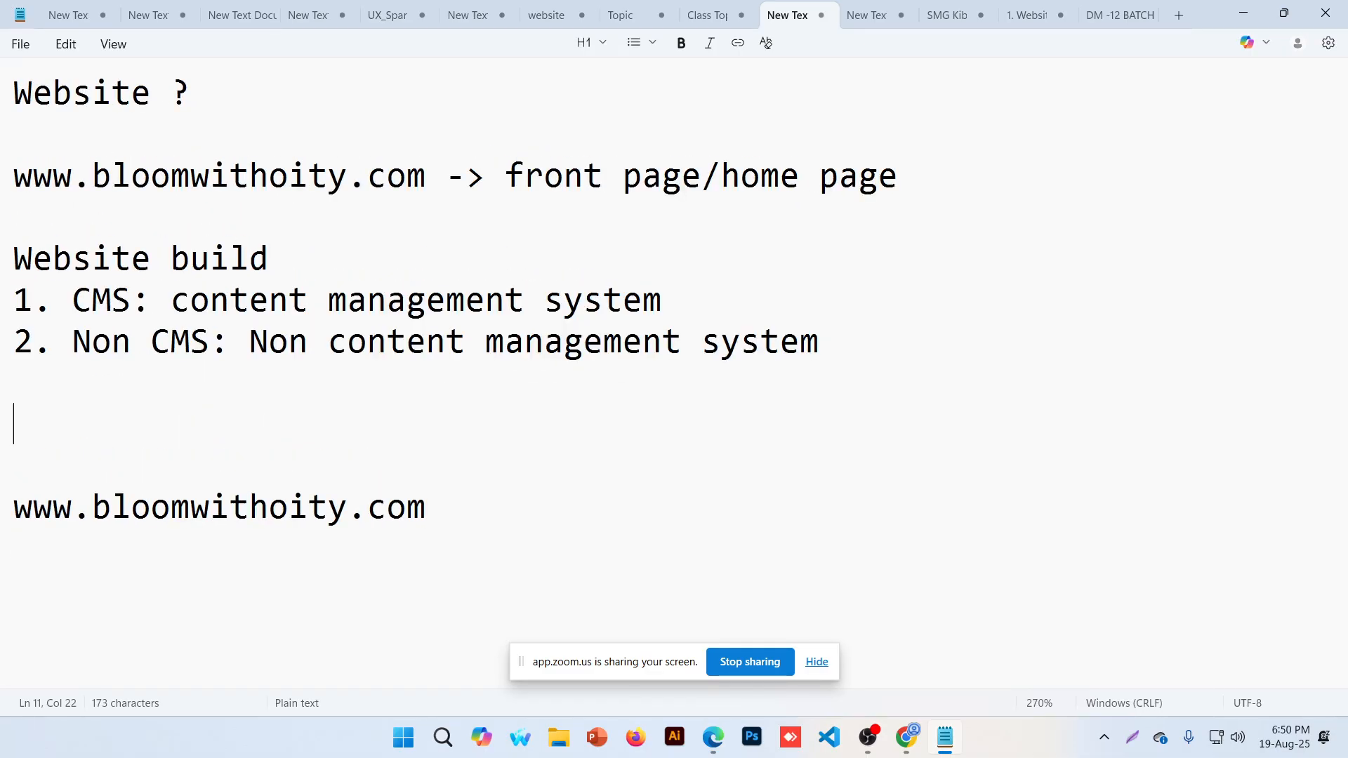
key(Return)
key(Return)
key(Return)
key(Return)
key(Return)
key(Return)
key(Return)
key(Return)
key(Return)
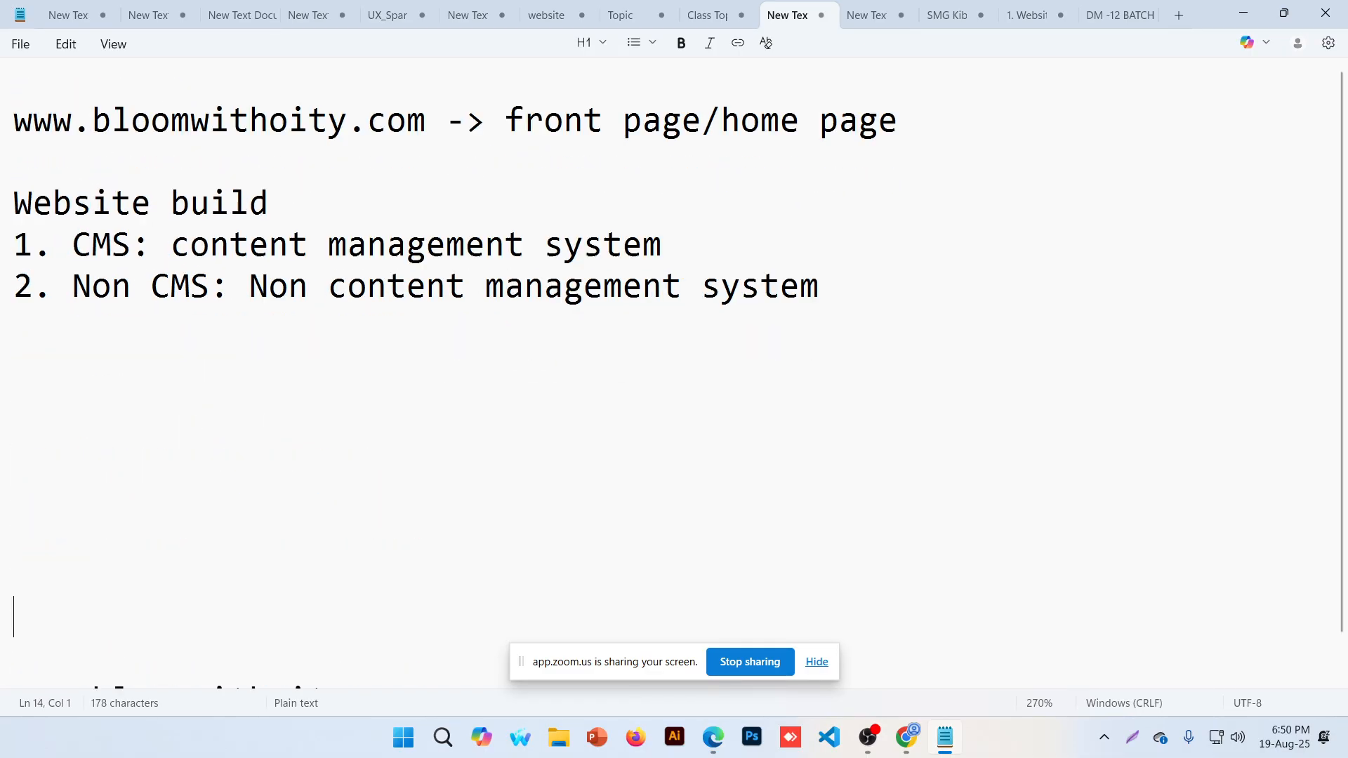
key(Return)
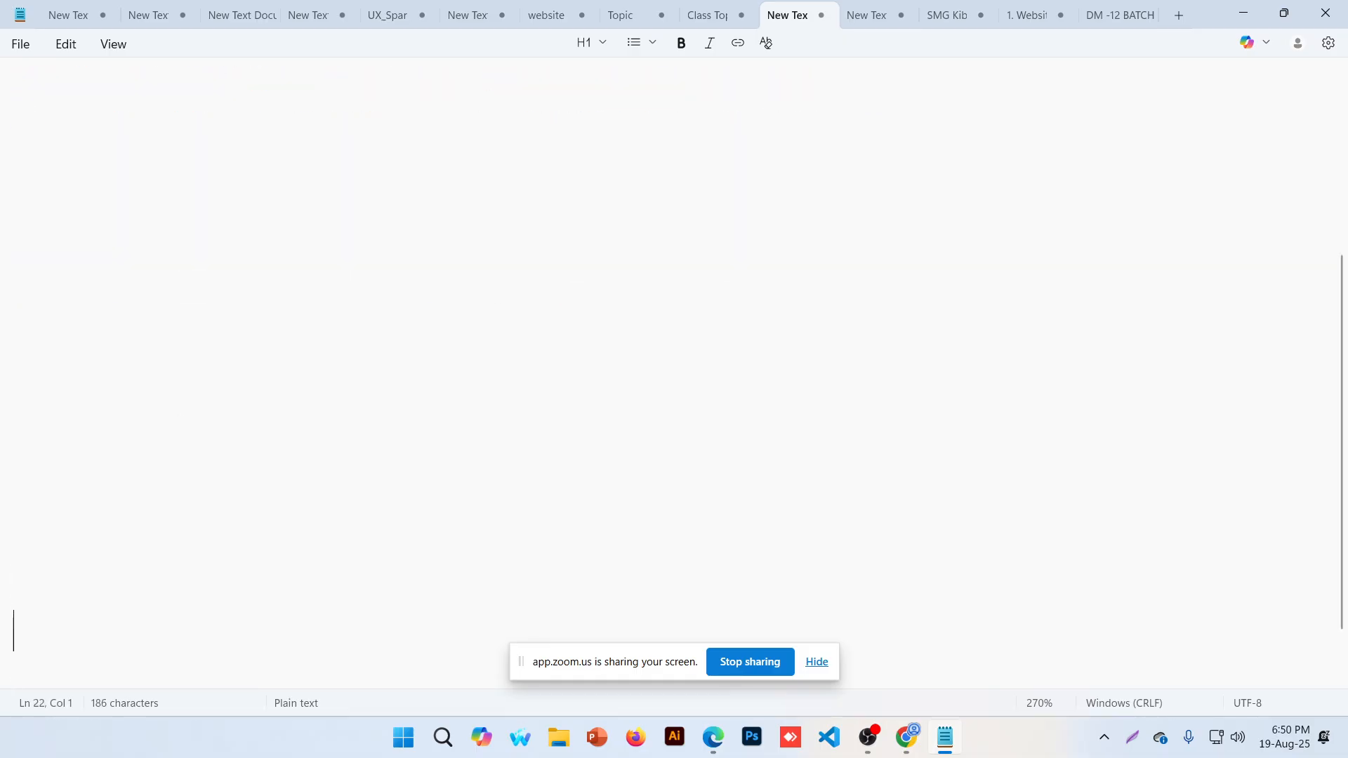
drag(15, 572, 14, 102)
key(BackSpace)
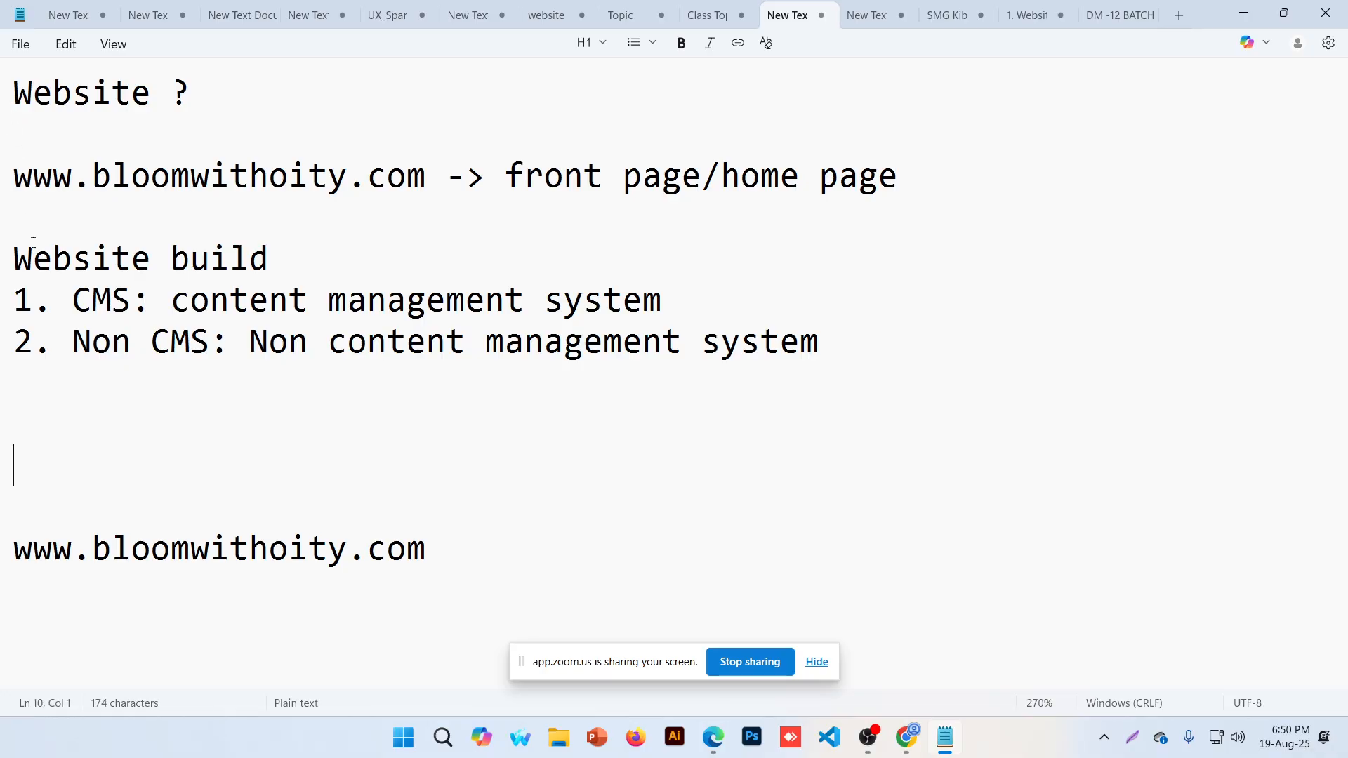
key(Return)
key(Return)
key(Return)
key(Return)
key(Return)
key(Return)
key(Return)
key(Return)
key(Return)
key(Return)
key(Return)
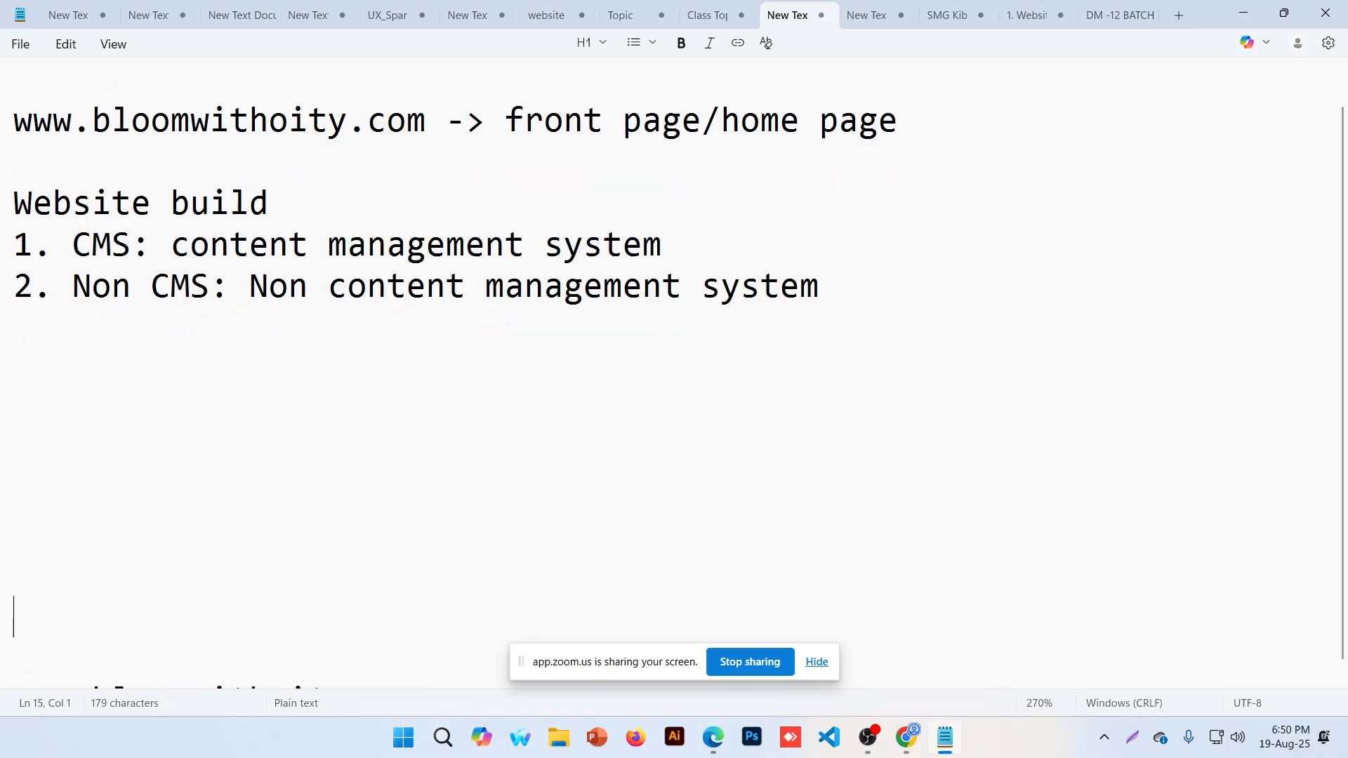
key(Return)
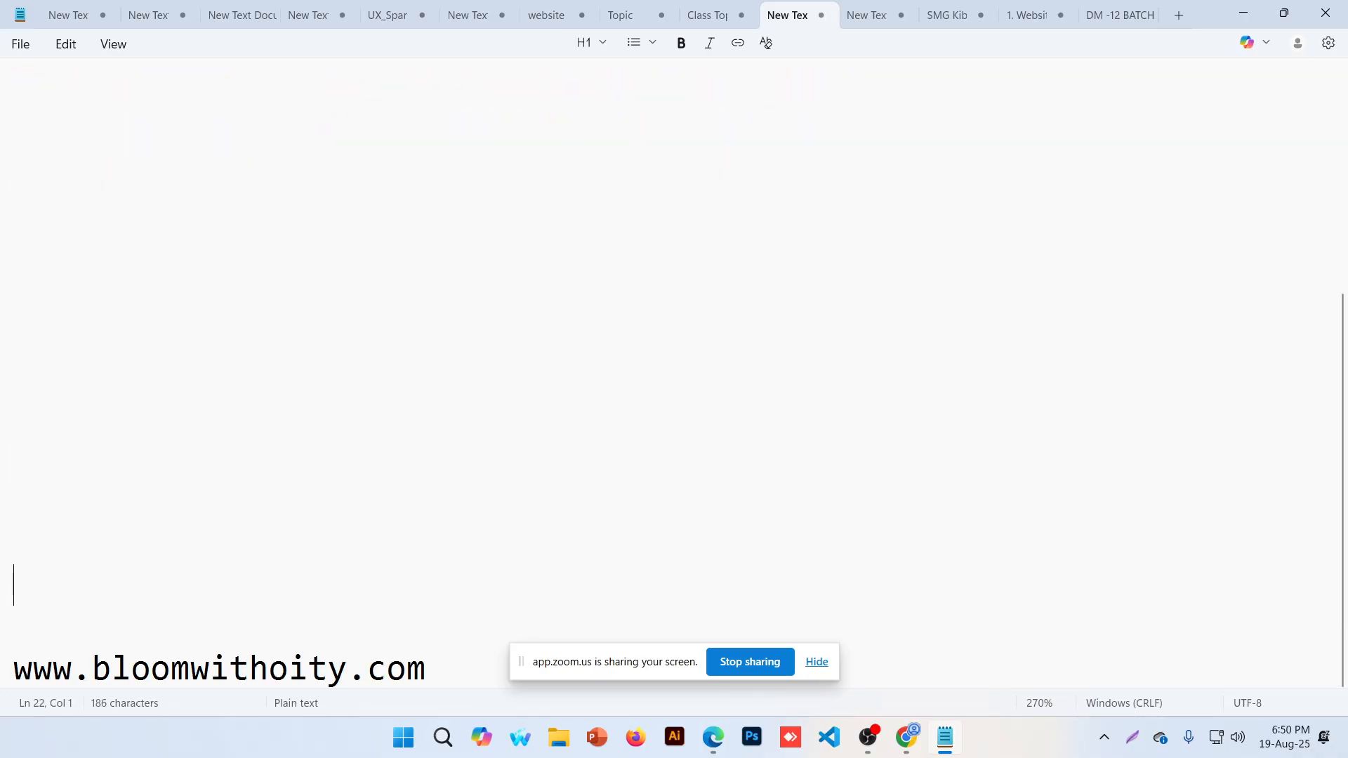
click(15, 666)
key(BackSpace)
key(BackSpace)
key(BackSpace)
key(BackSpace)
key(BackSpace)
key(BackSpace)
key(BackSpace)
key(BackSpace)
key(BackSpace)
key(BackSpace)
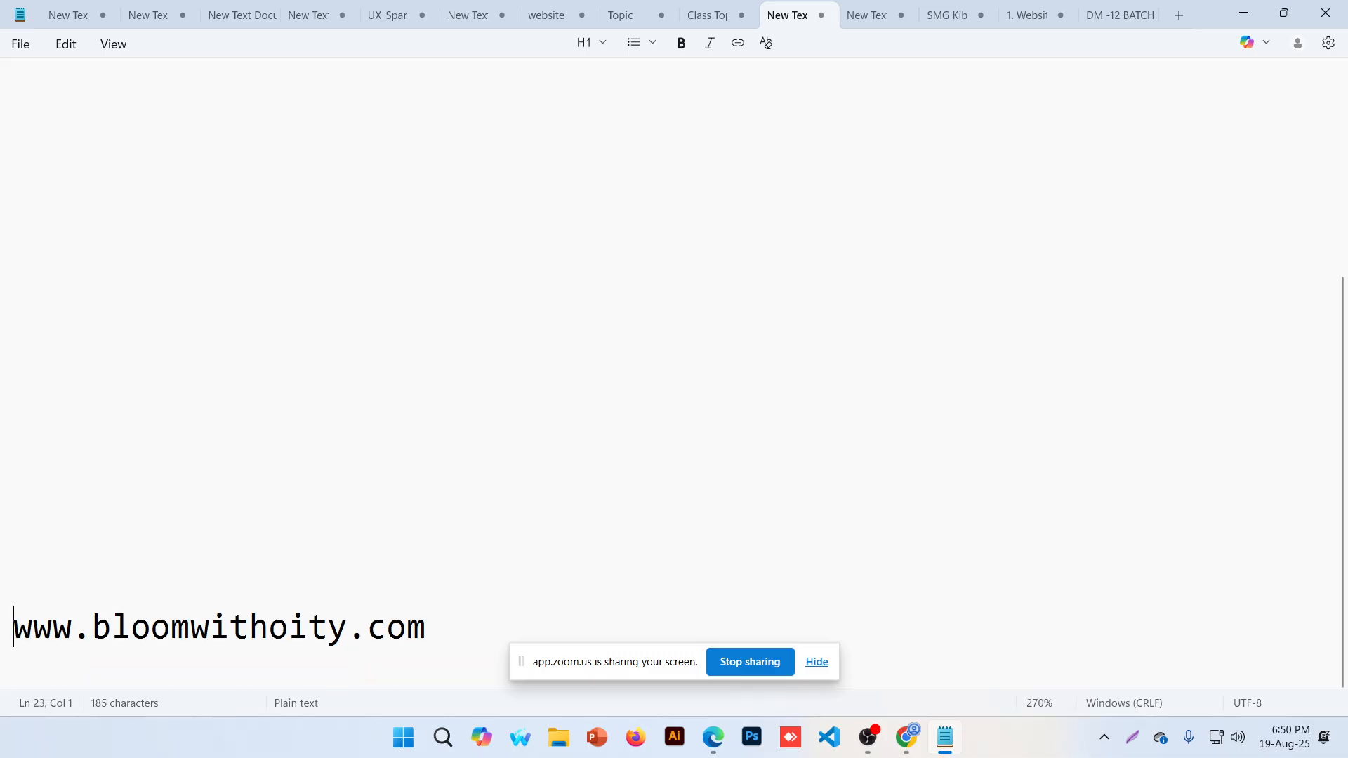
key(BackSpace)
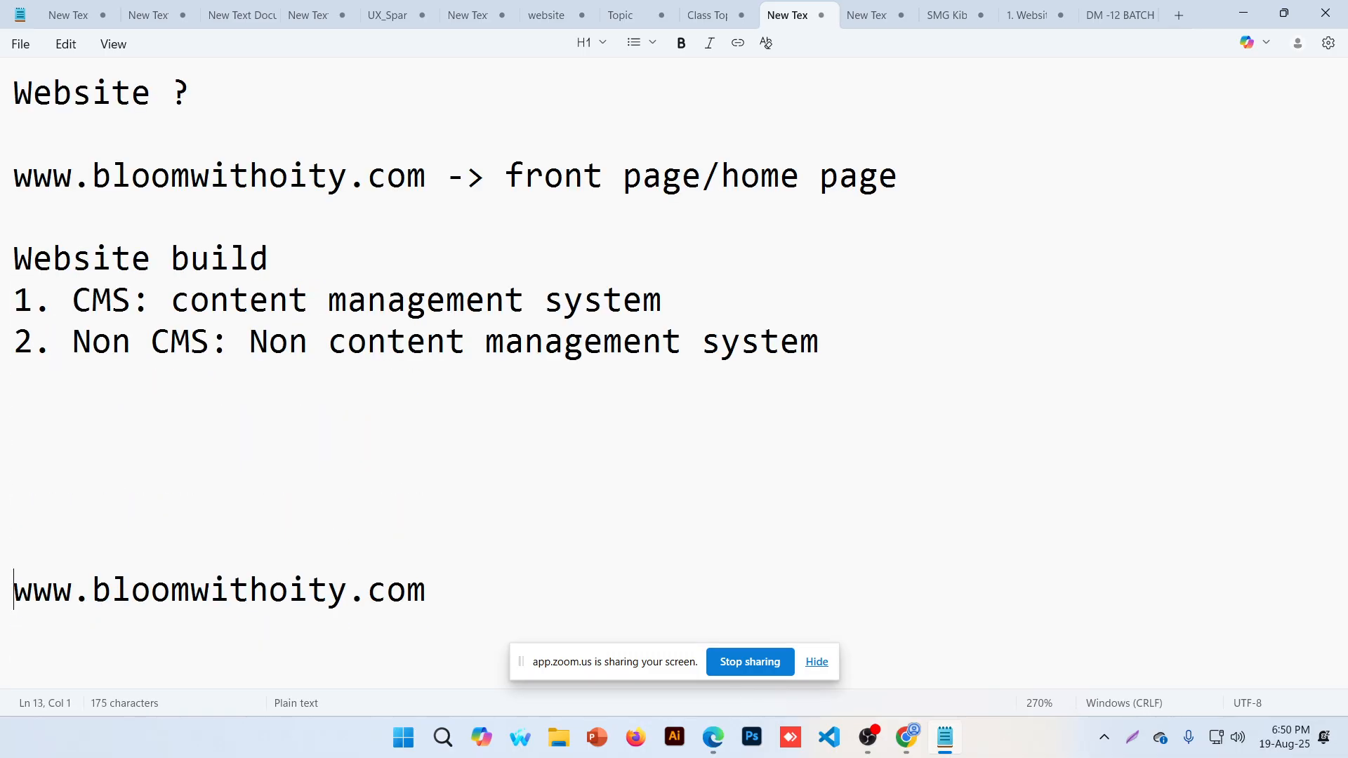
key(Return)
key(Return)
key(Return)
key(Return)
key(Return)
key(Return)
key(Return)
key(Return)
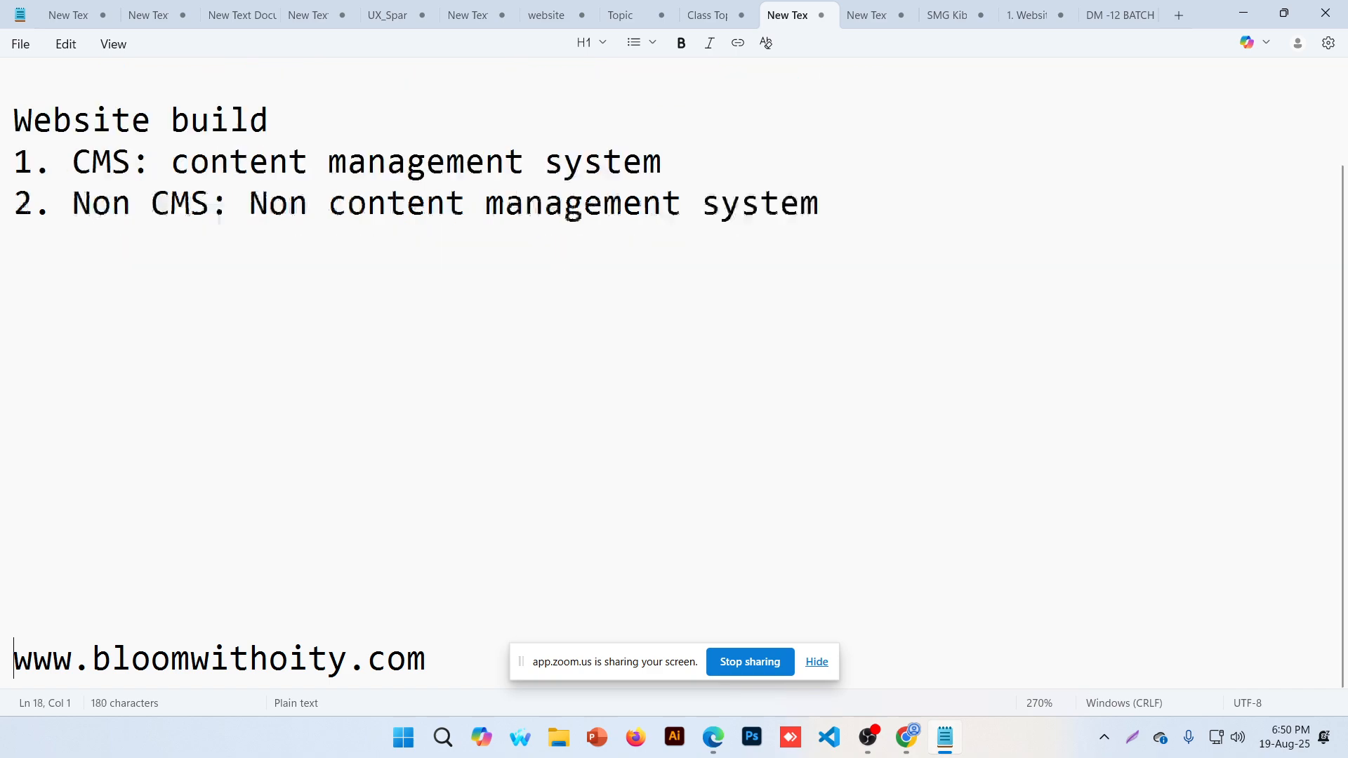
key(BackSpace)
key(BackSpace)
key(BackSpace)
key(BackSpace)
key(BackSpace)
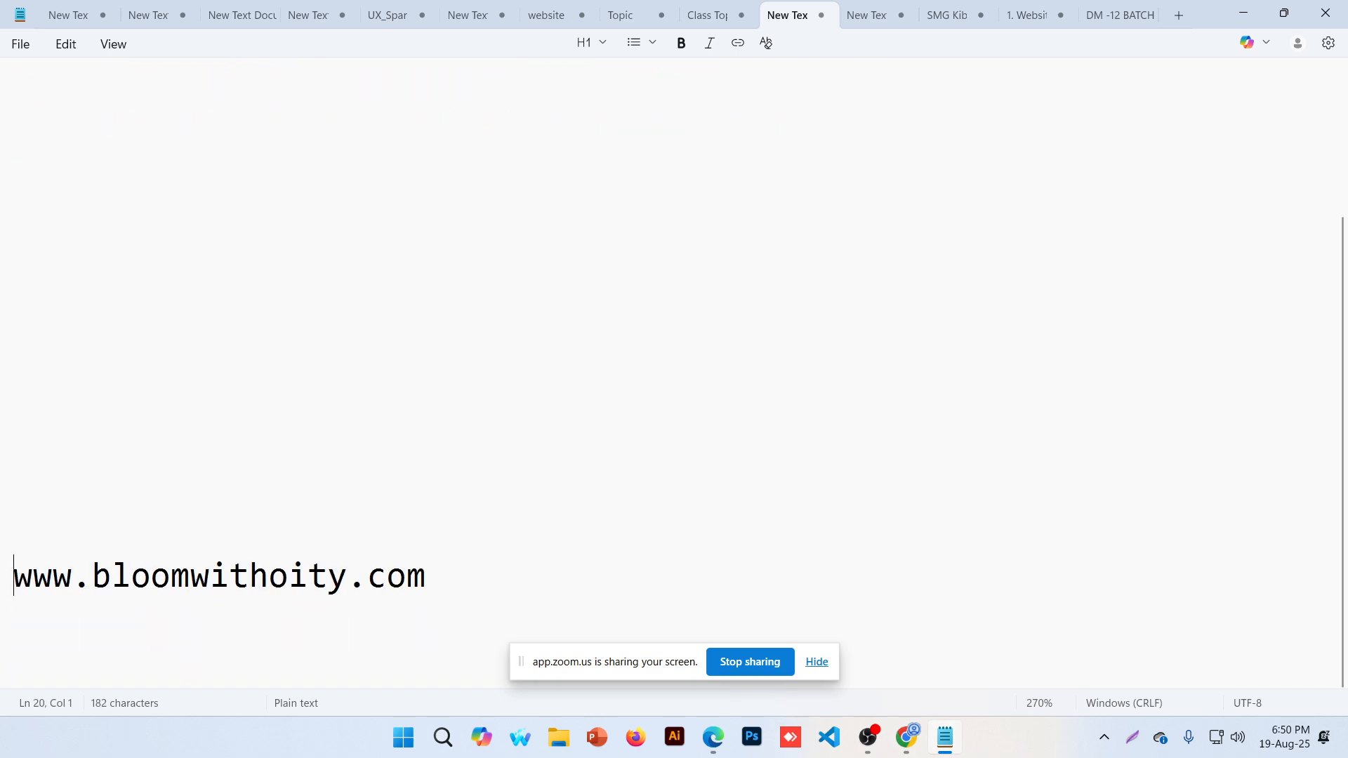
key(BackSpace)
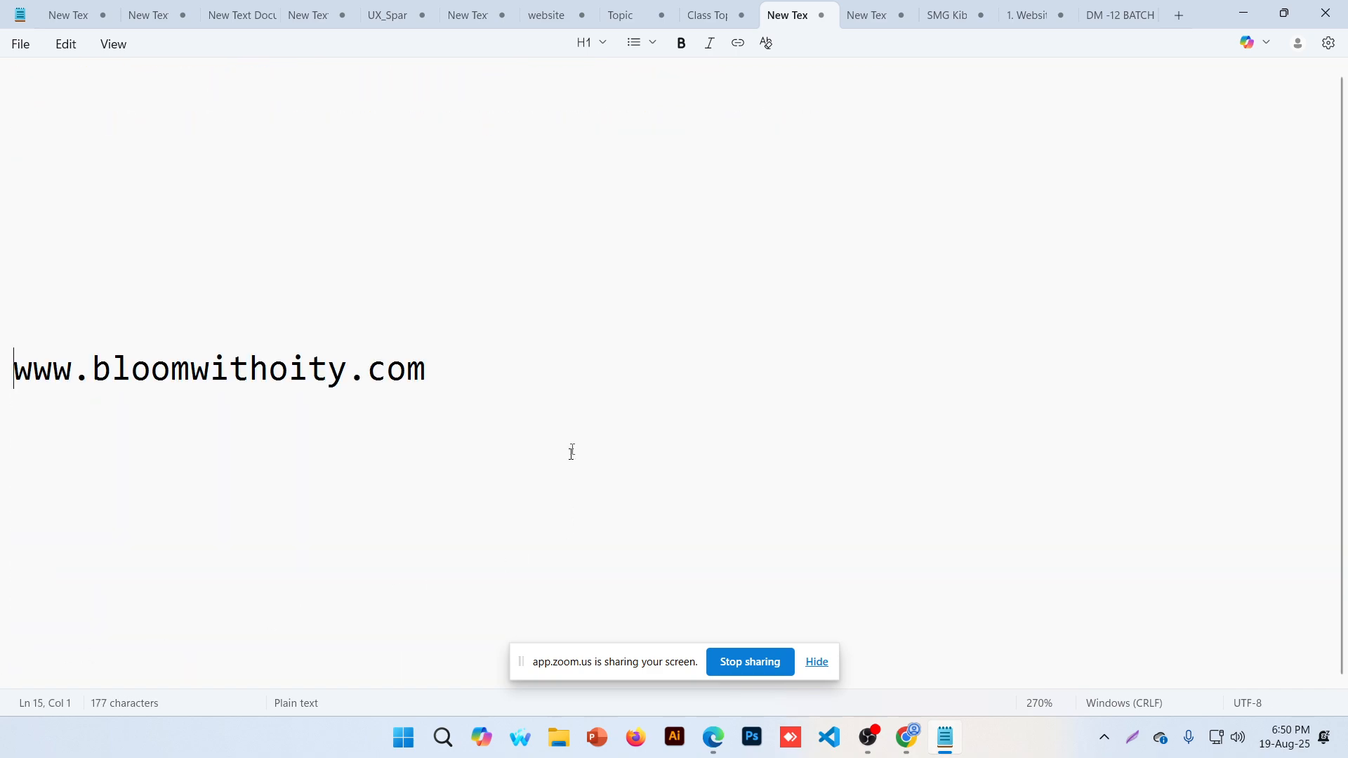
key(BackSpace)
key(Up)
key(Up)
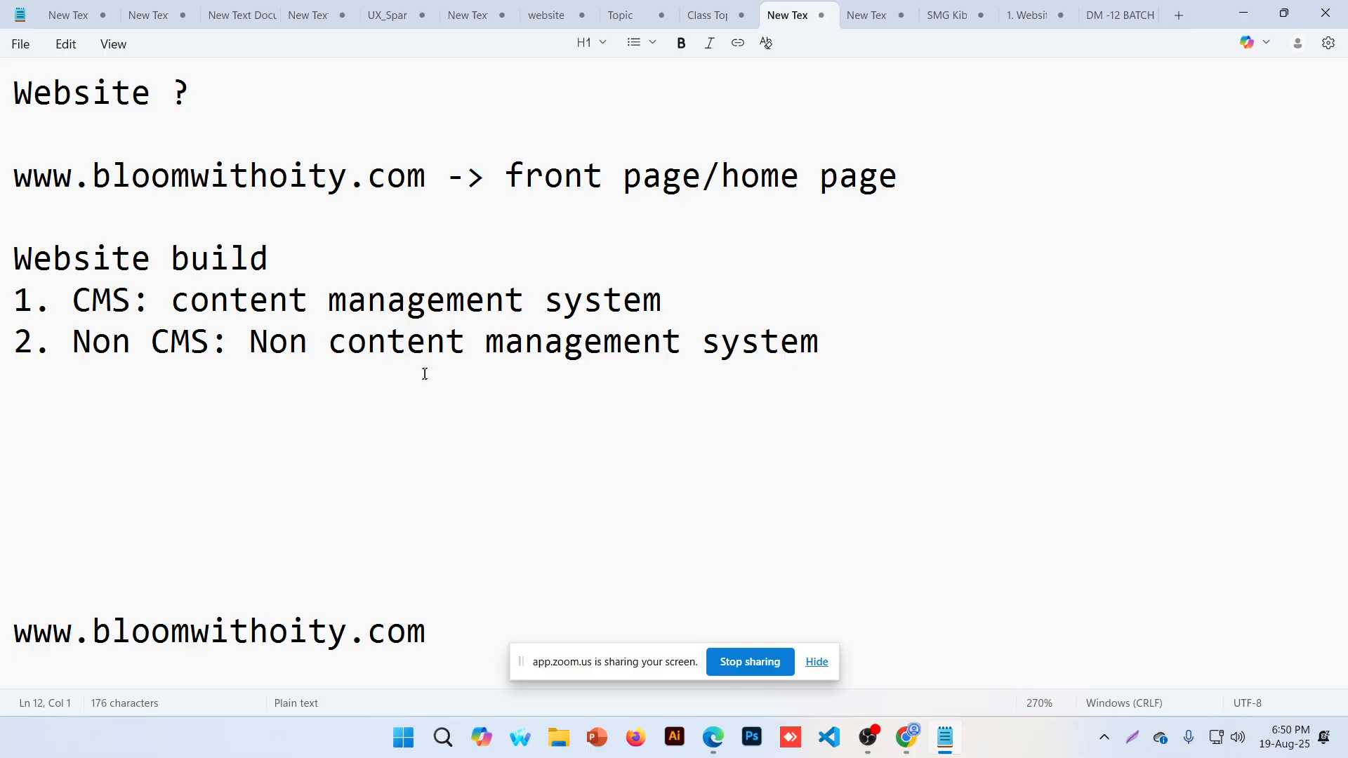
key(Return)
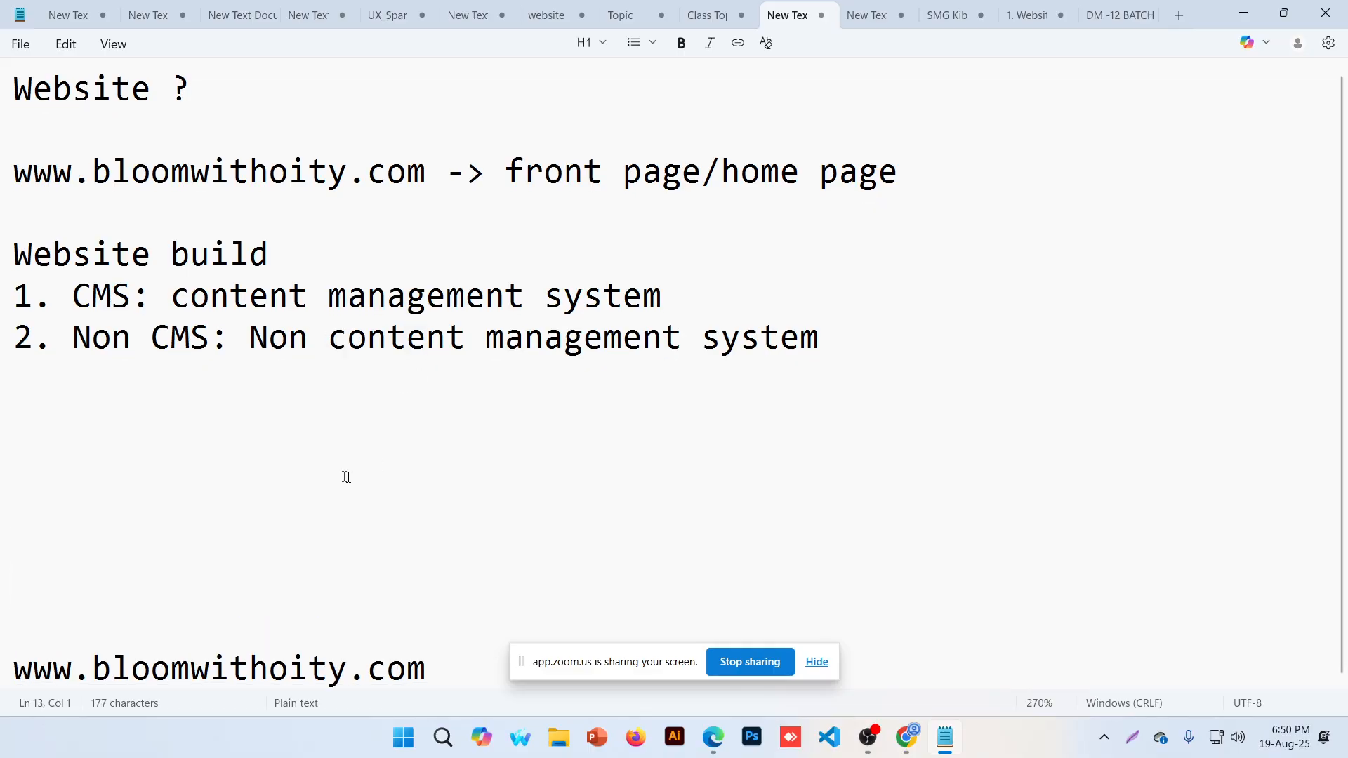
drag(27, 544, 9, 96)
text(=)
key(Return)
text(=)
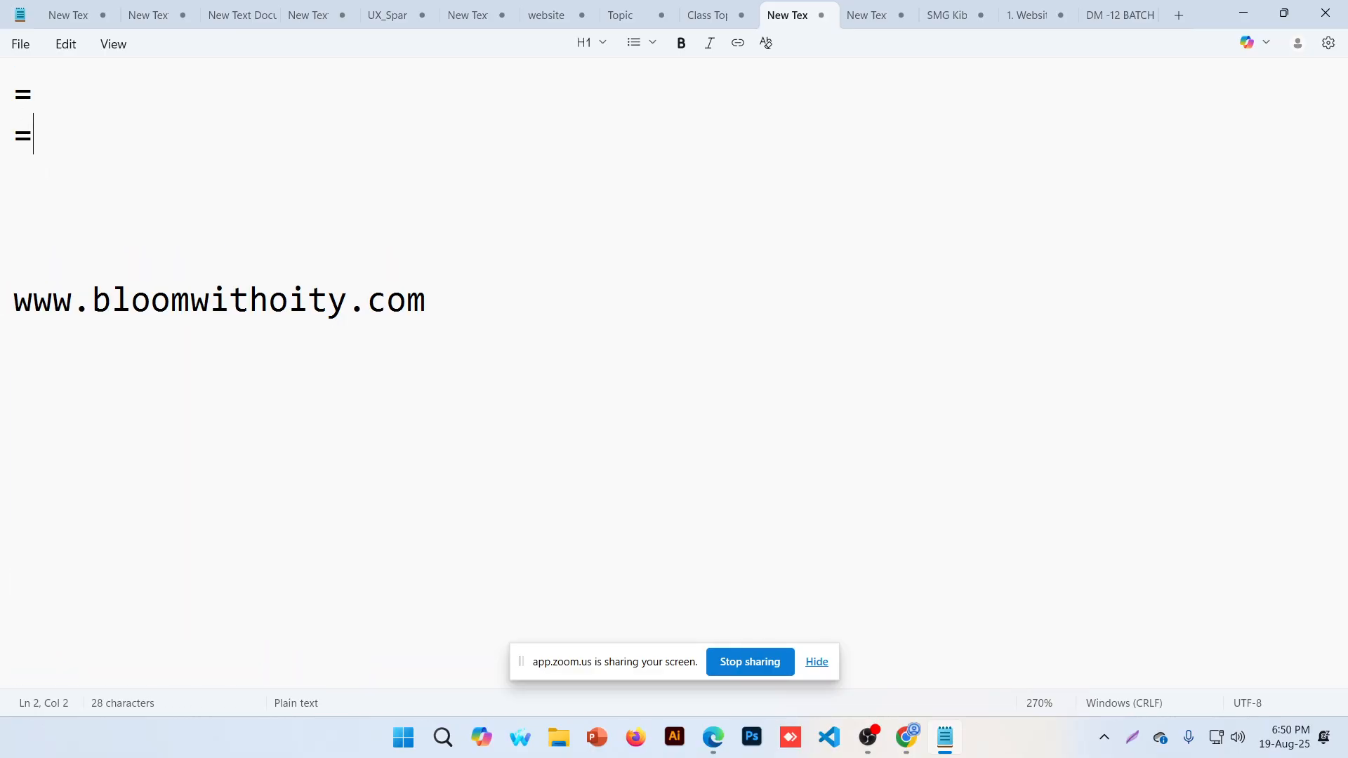
drag(74, 259, 1, 76)
key(BackSpace)
key(Delete)
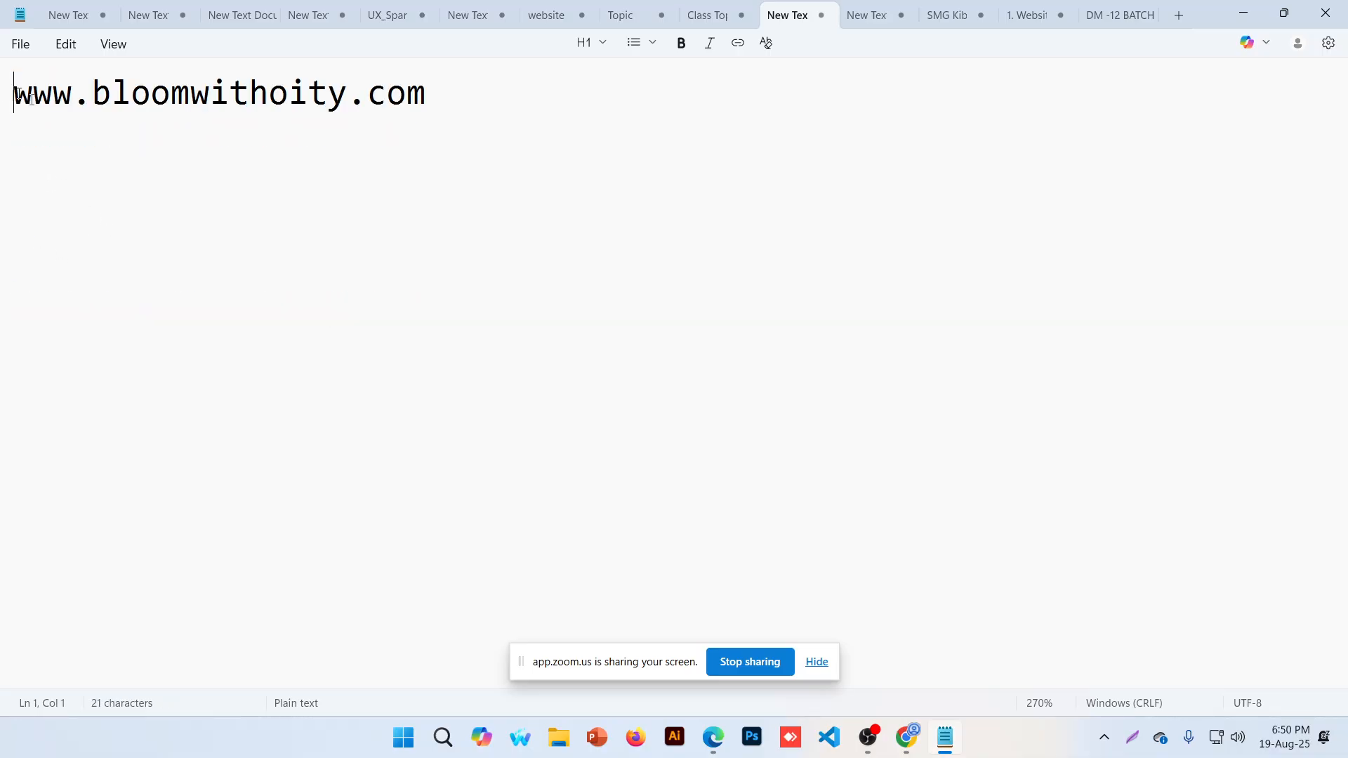
key(End)
key(Return)
drag(76, 97, 14, 95)
click(48, 212)
key(ctrl+v)
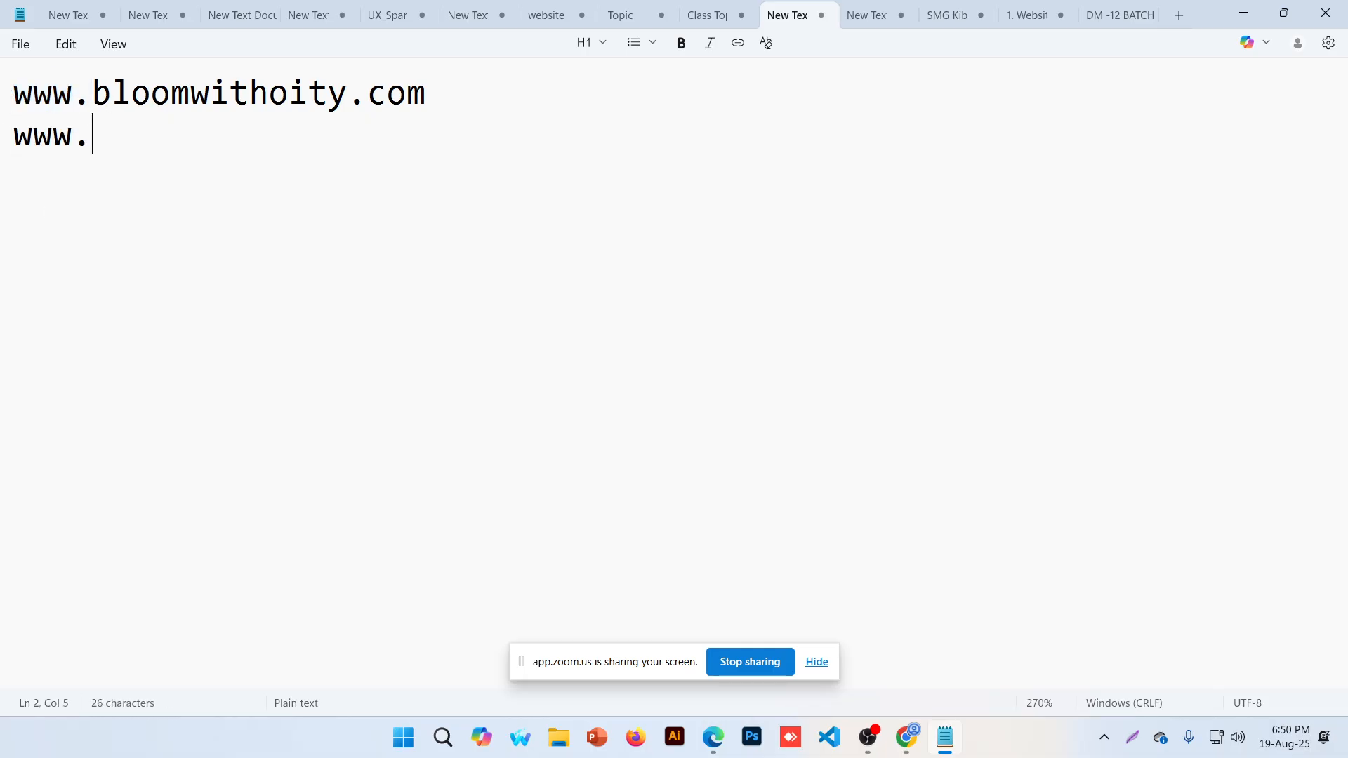
key(ctrl+z)
key(Return)
key(ctrl+v)
text(: )
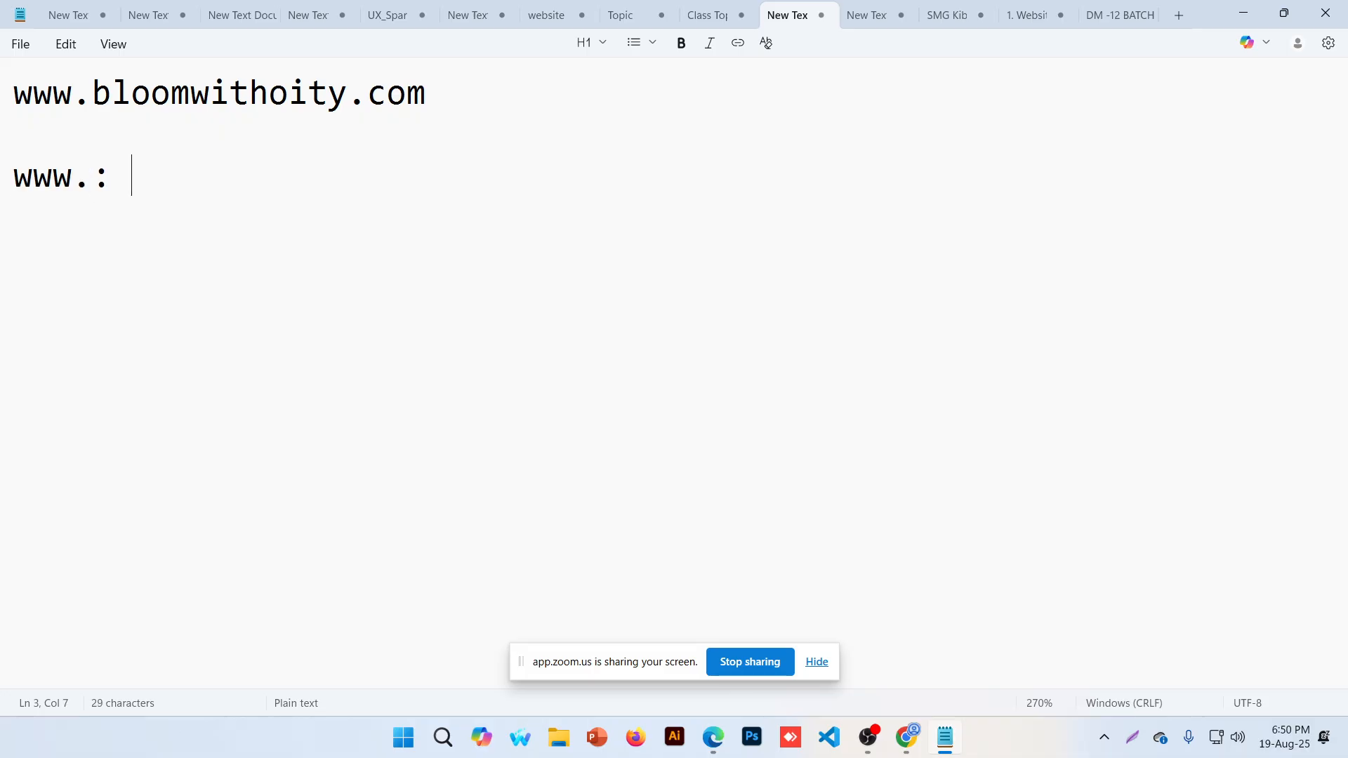
text(world wi)
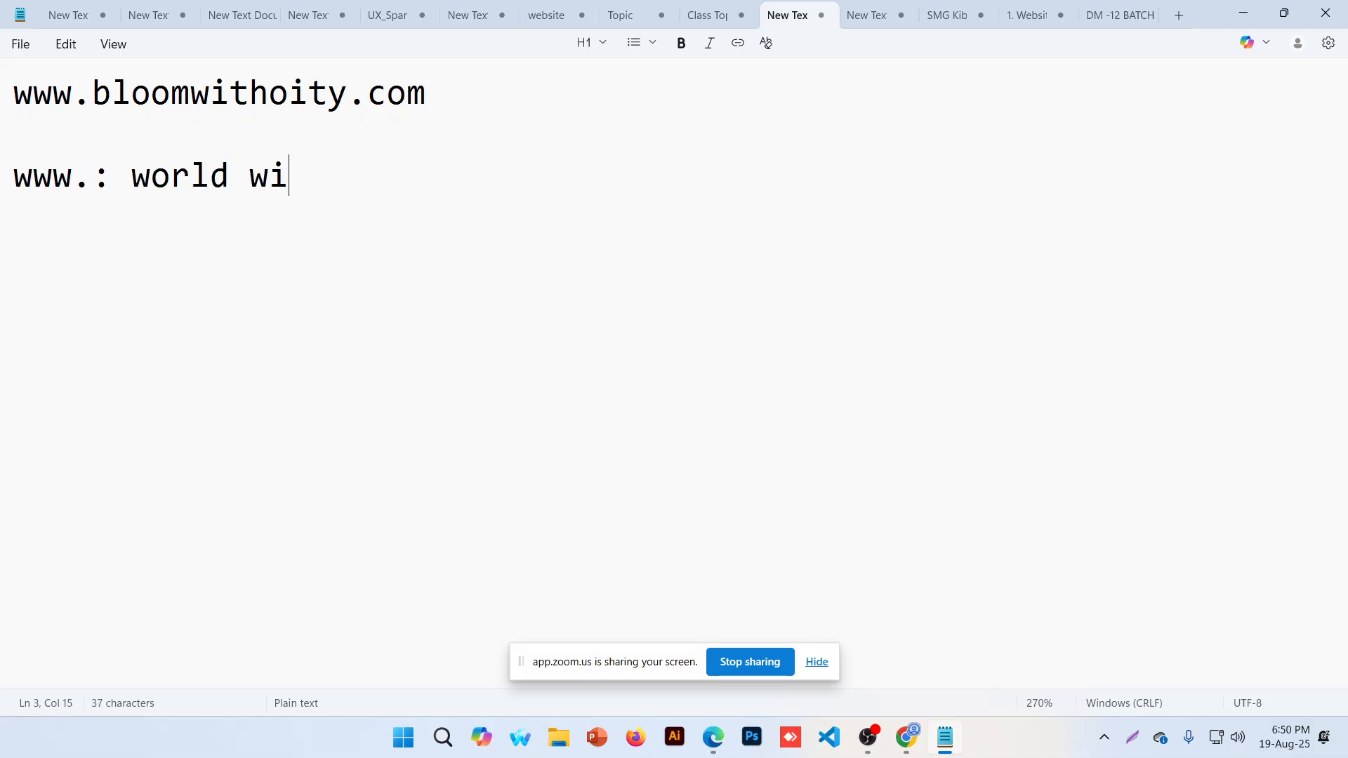
text(de web)
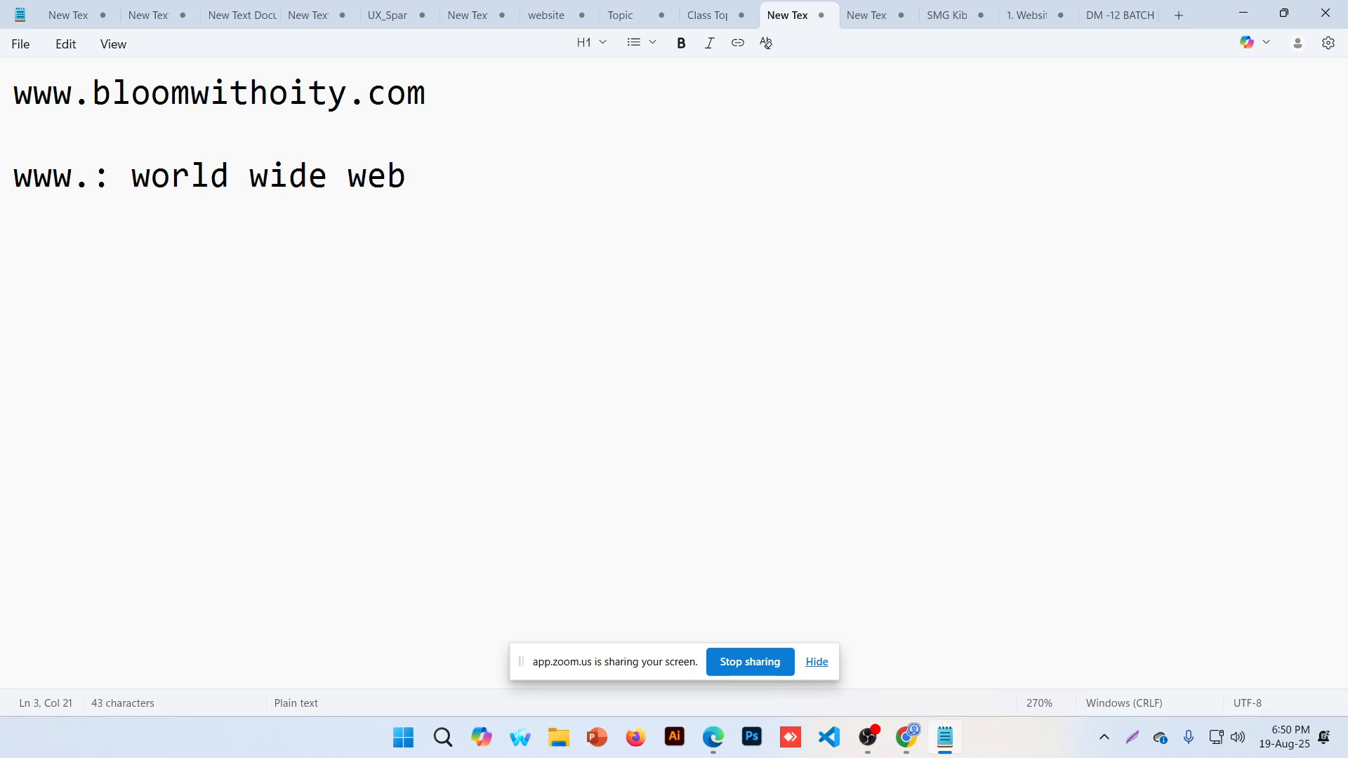
key(Return)
Add the line 'bloomwithoity: domain name' beneath it
drag(92, 95, 347, 94)
click(23, 271)
key(ctrl+v)
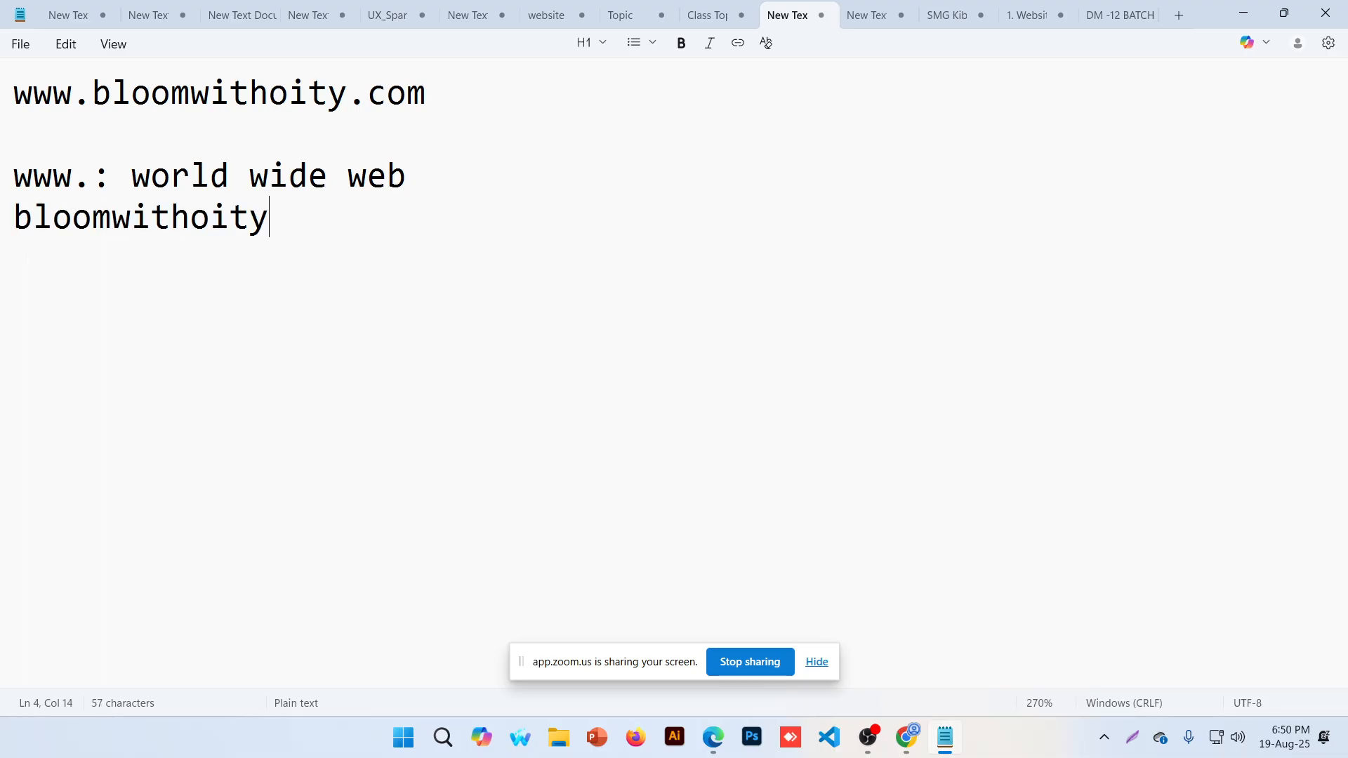
text(:)
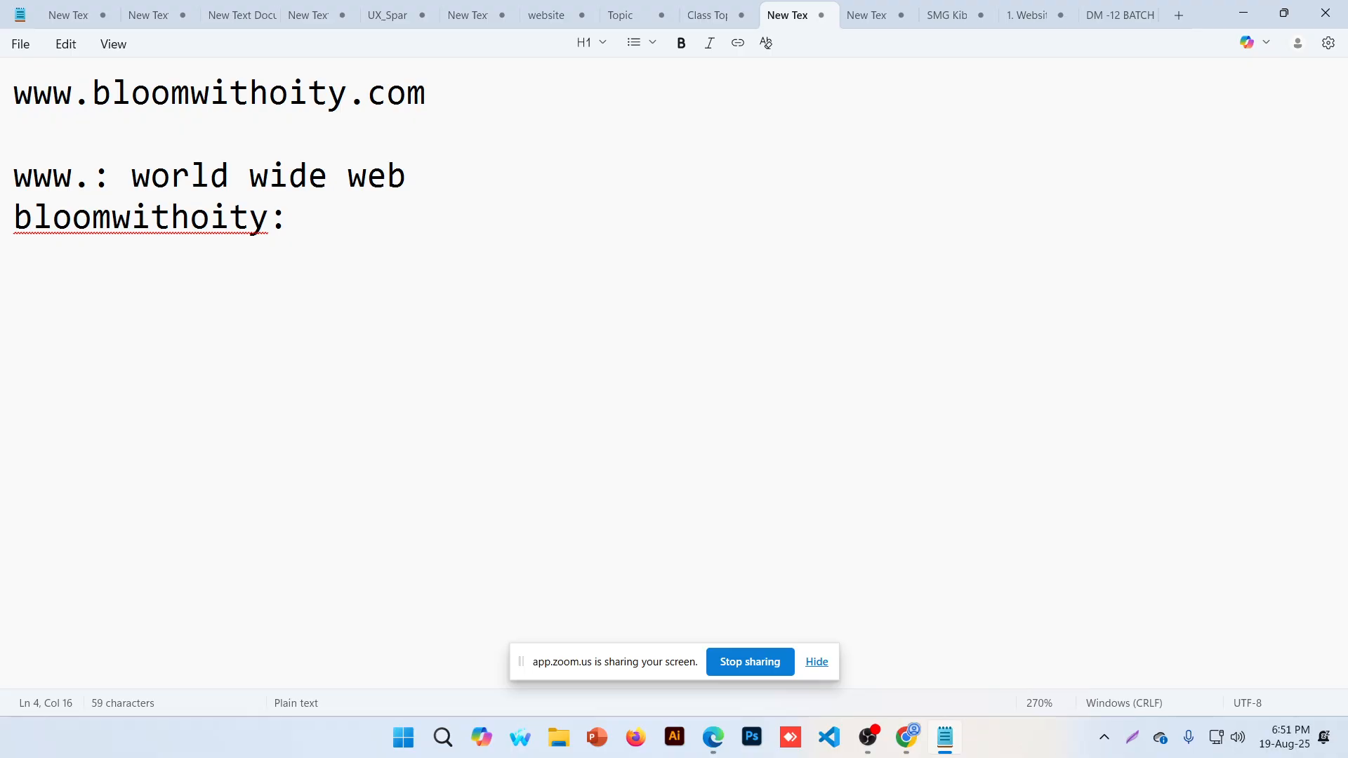
text(domain name)
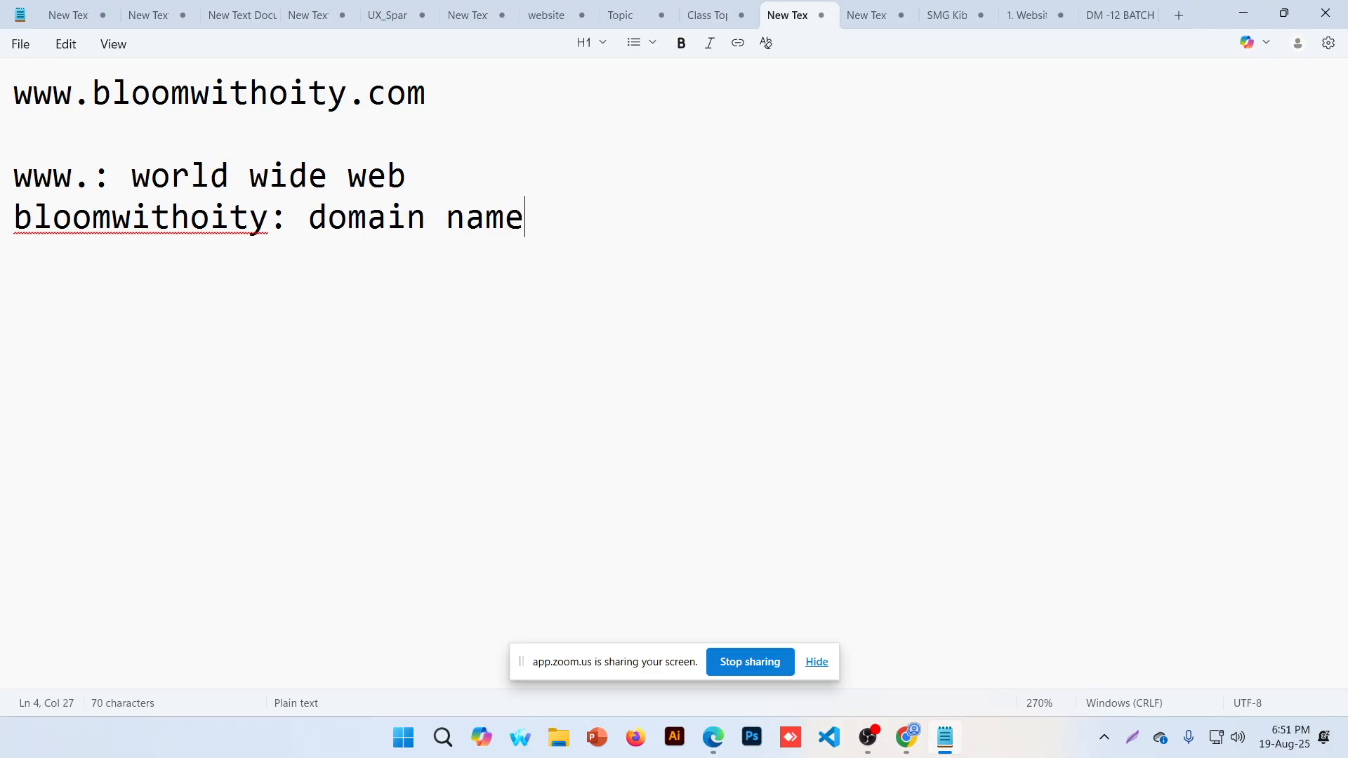
key(Return)
Copy .com from the URL onto the next line
drag(347, 102, 491, 103)
key(ctrl+c)
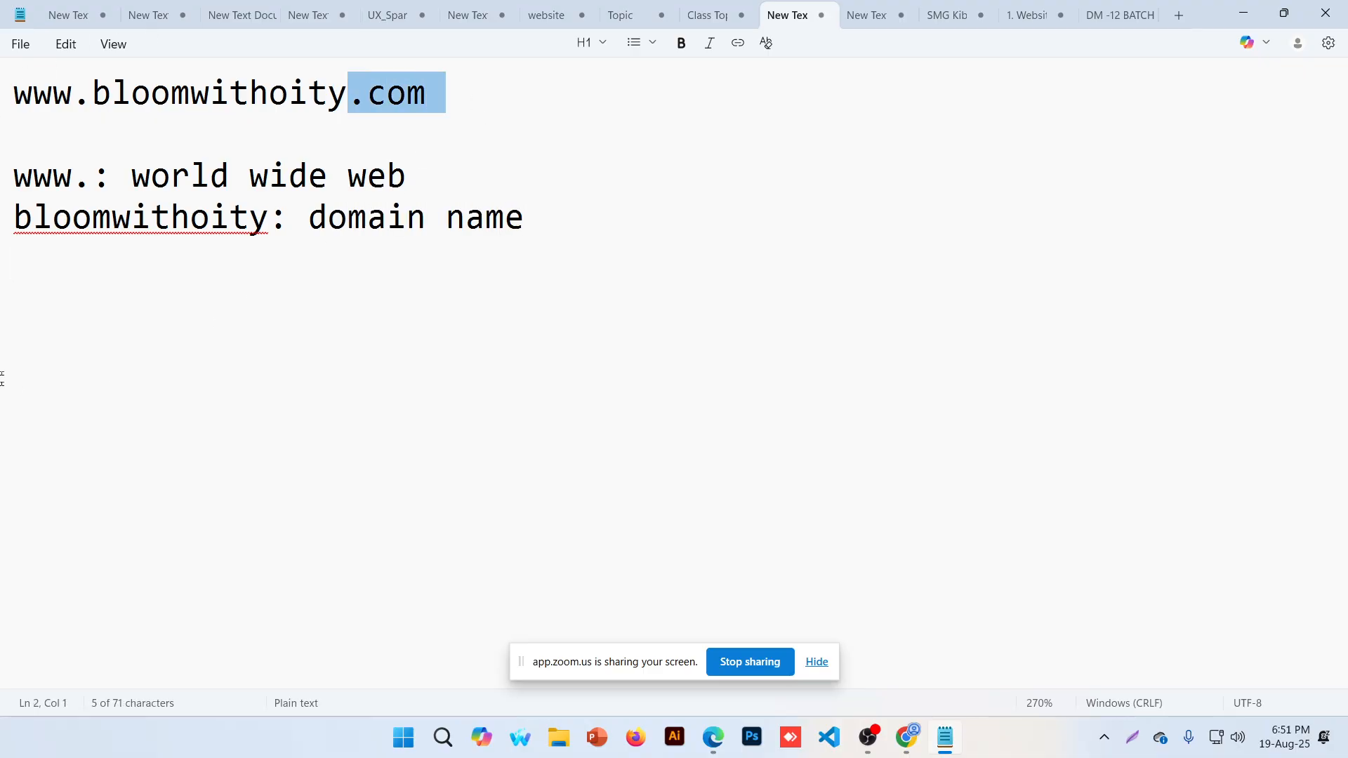
click(175, 271)
key(ctrl+v)
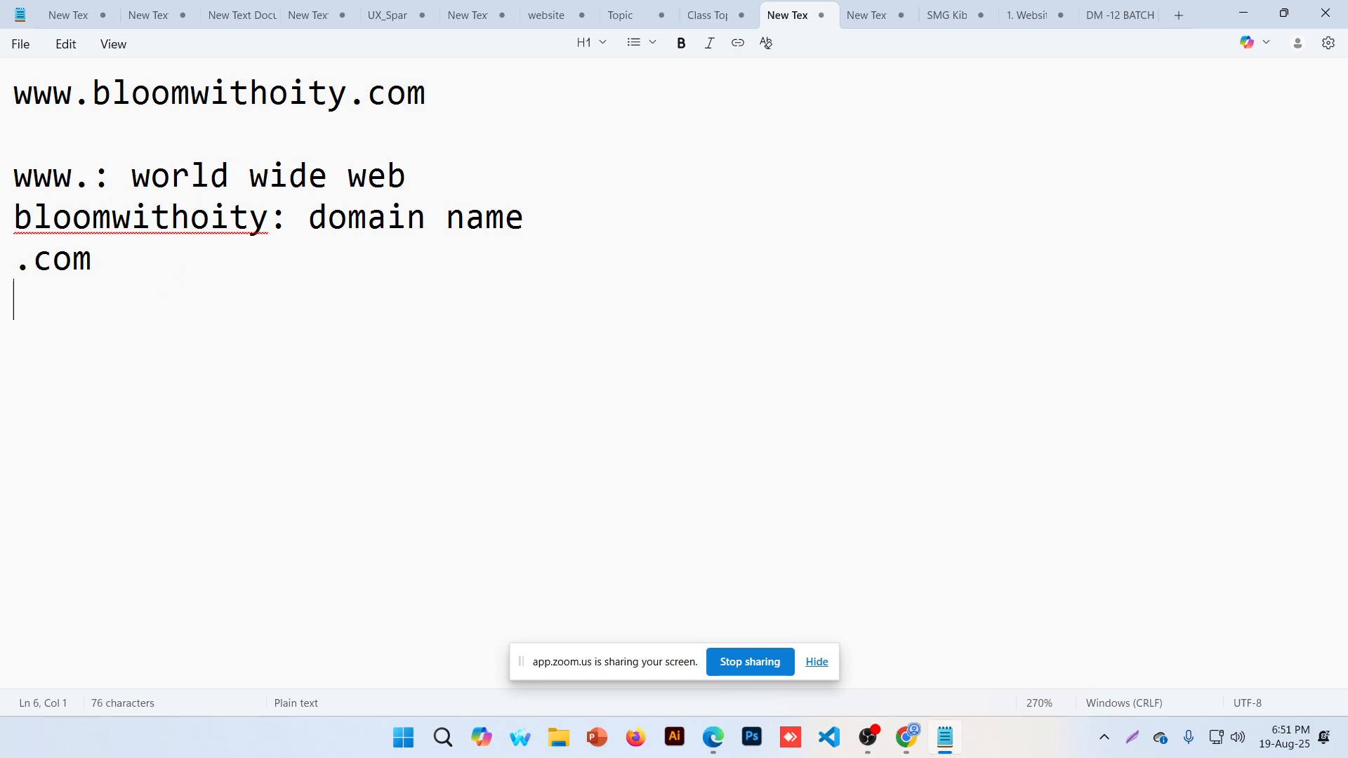
key(BackSpace)
text(: extension)
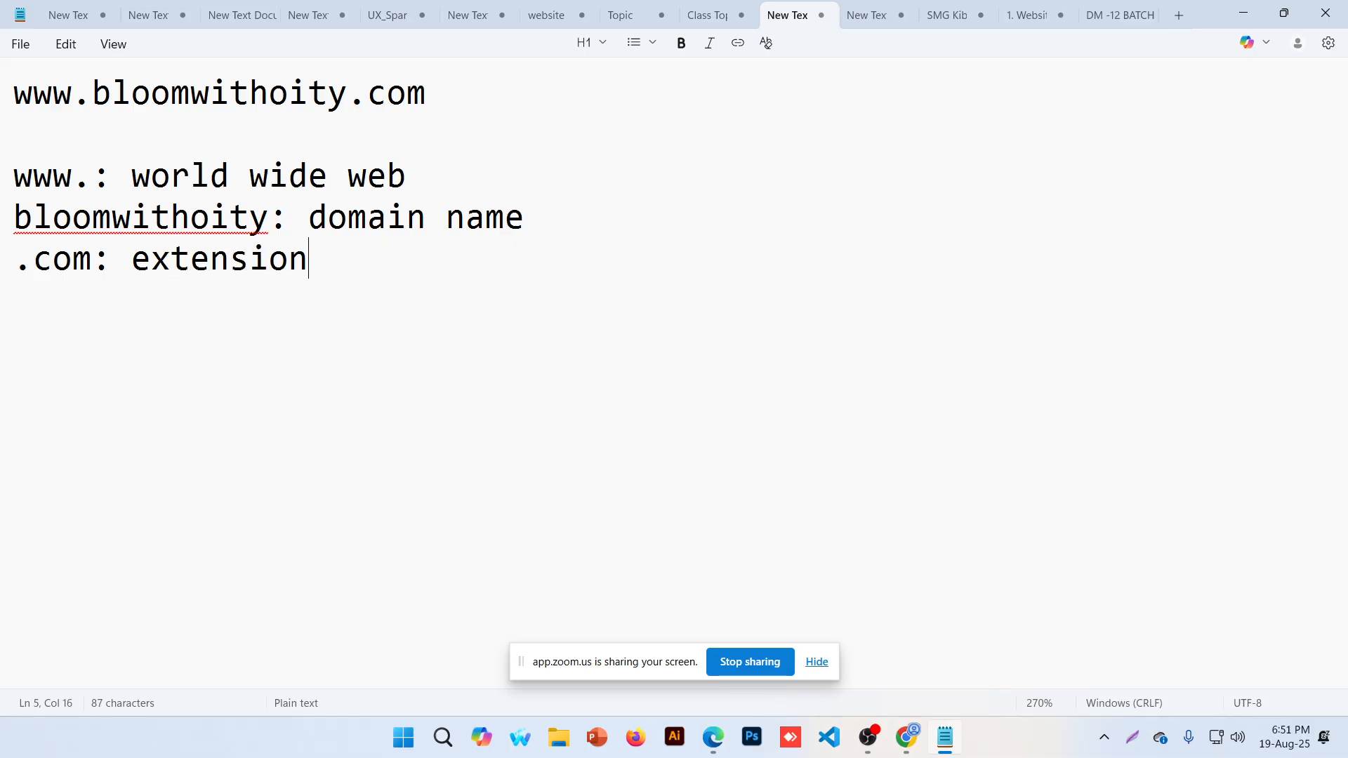
drag(13, 175, 92, 176)
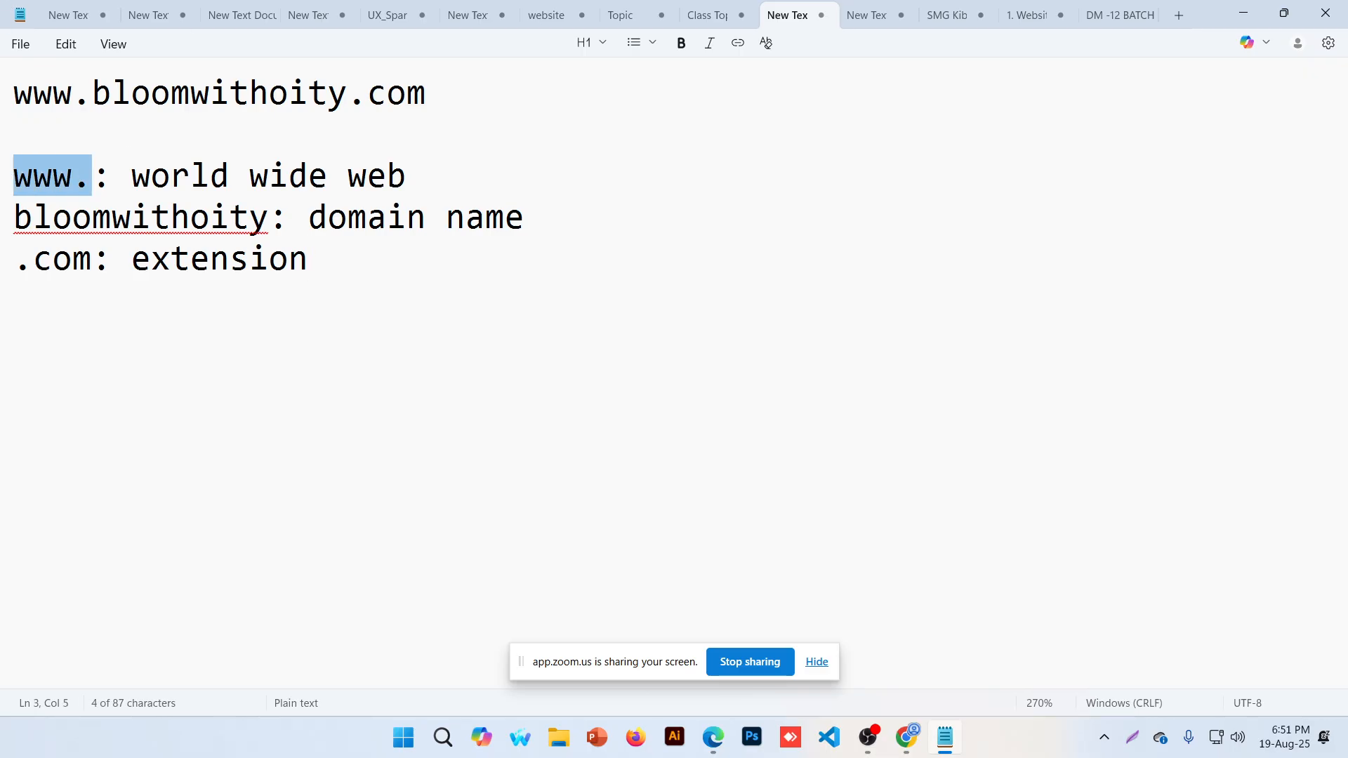
drag(269, 218, 16, 219)
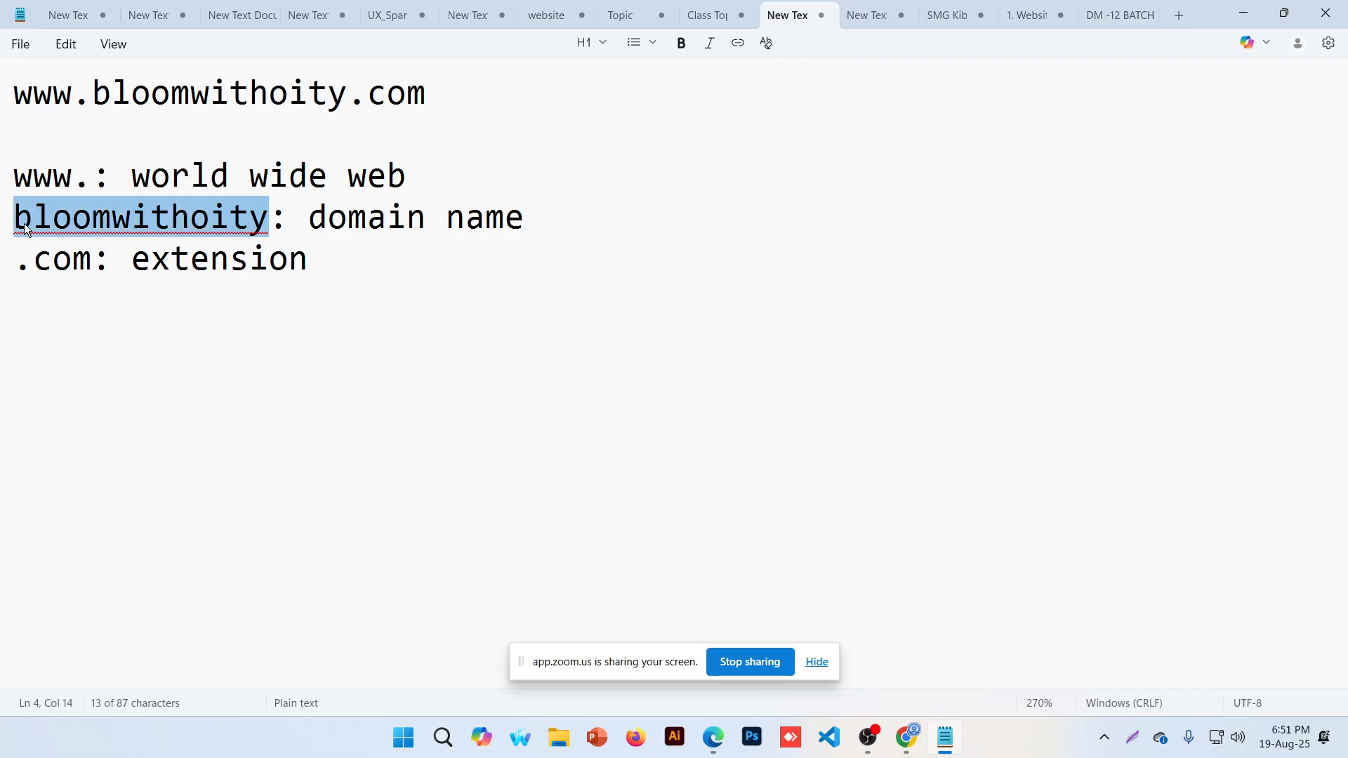
drag(92, 261, 19, 271)
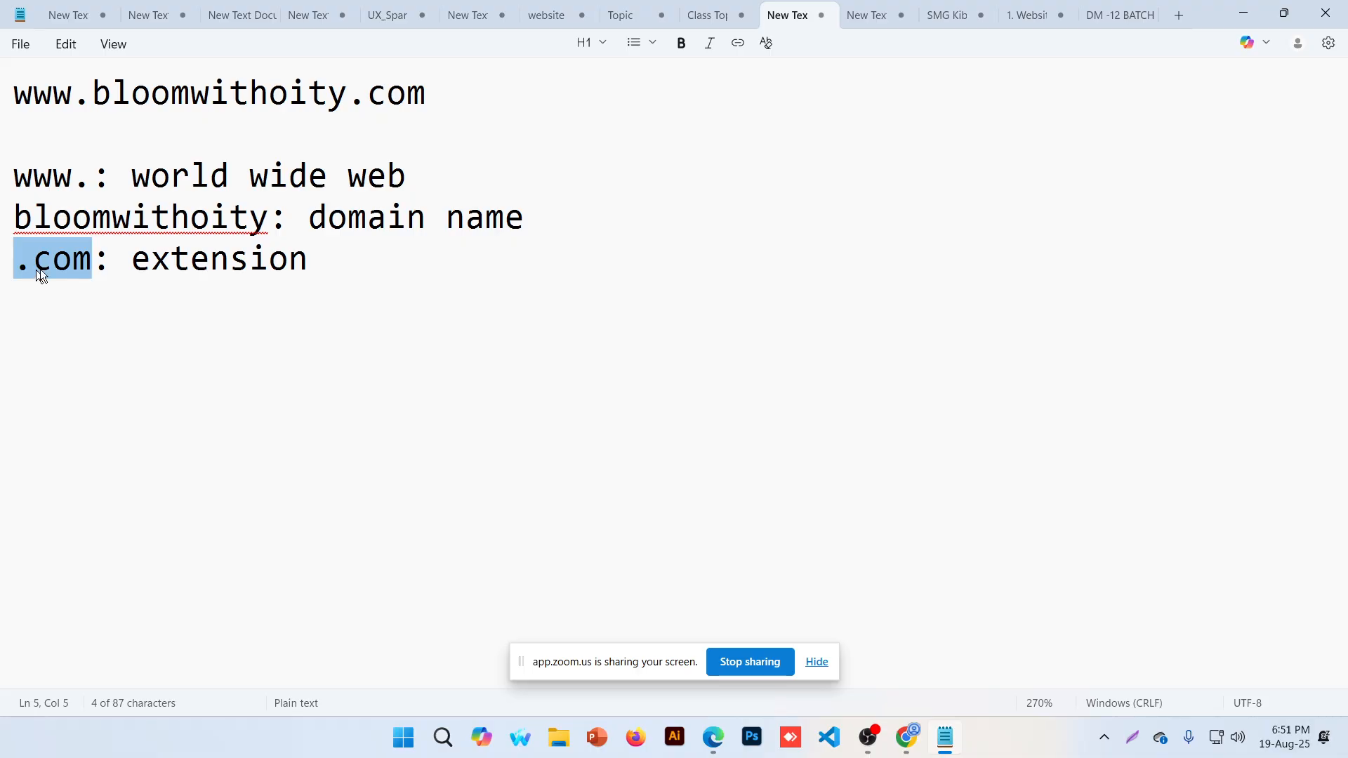
key(Right)
List example extensions .in, .inc and .xyz on separate lines below
key(End)
key(Return)
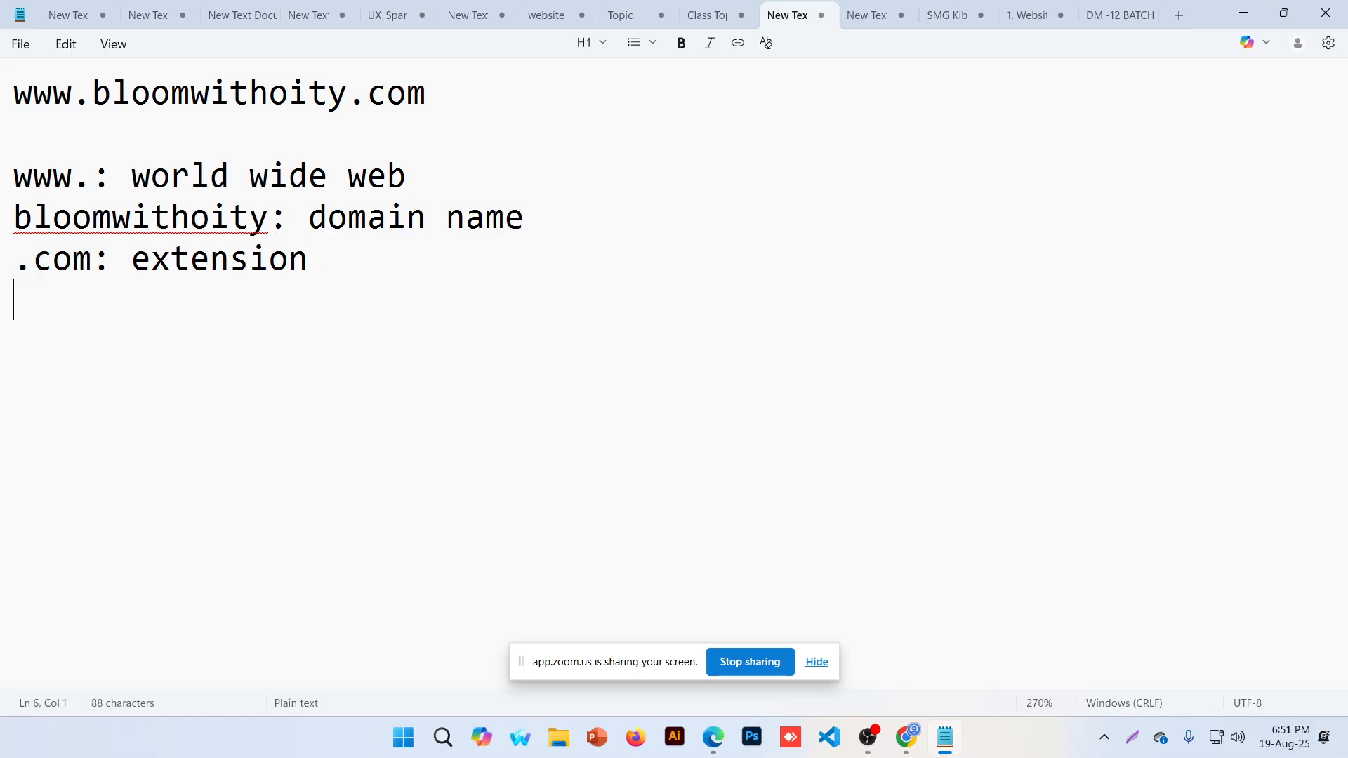
text(.in)
key(Return)
text(.inc)
key(Return)
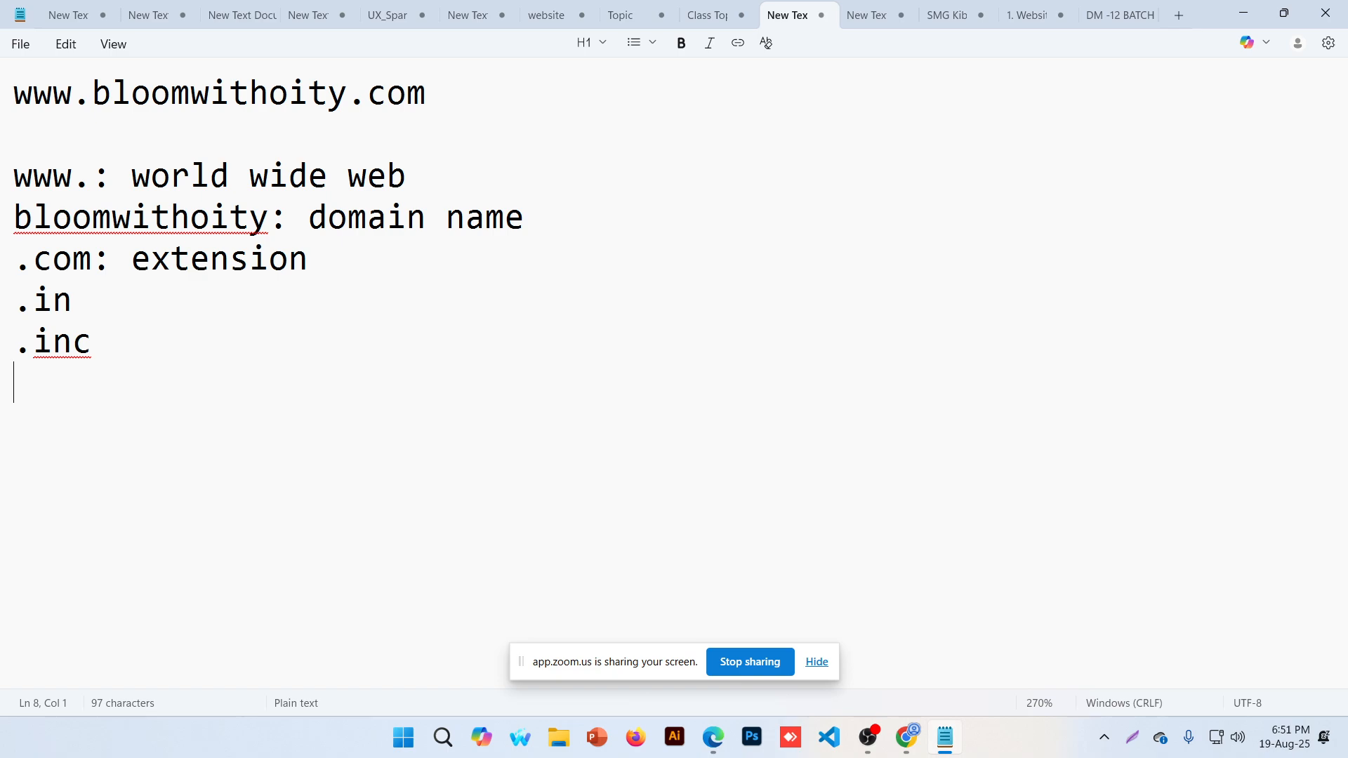
text(.xyz)
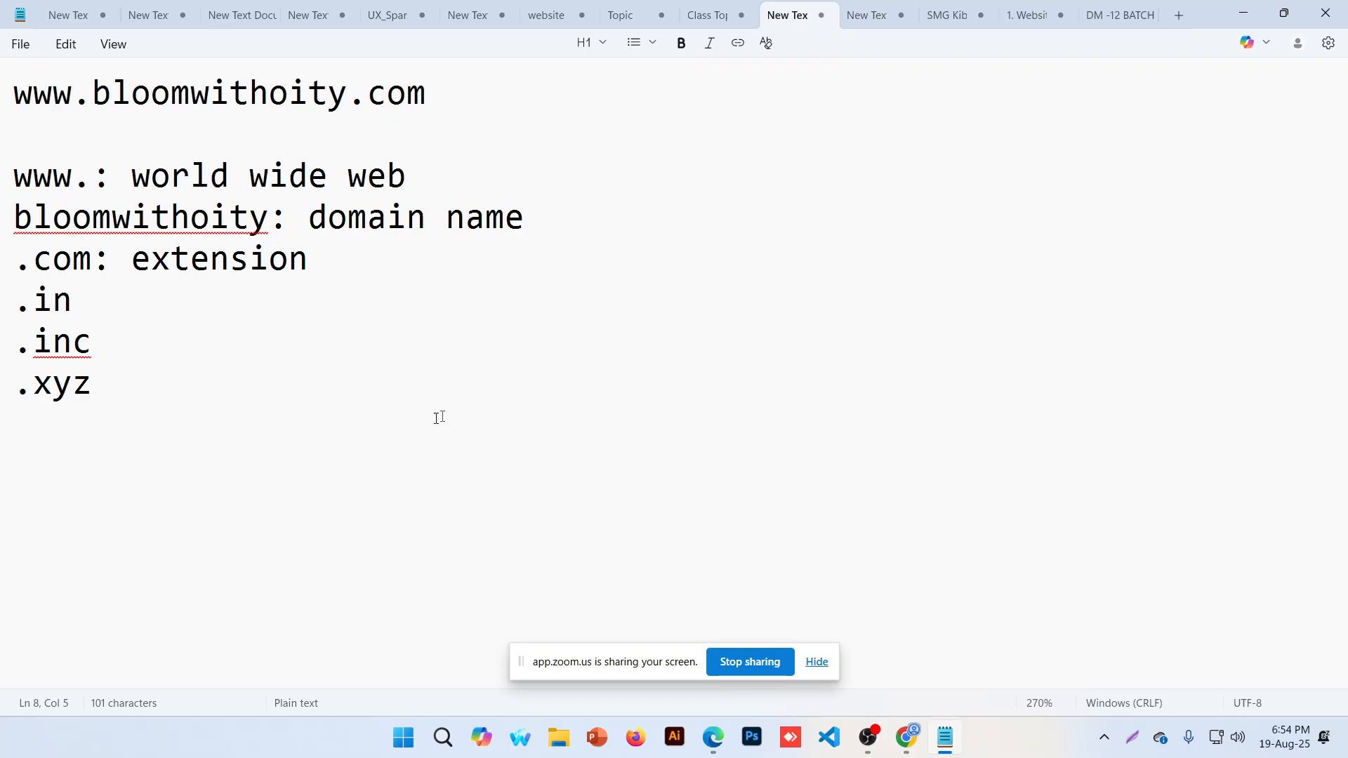
Select the extension lines from .com: down to the .xyz example
drag(241, 460, 1, 243)
Delete the selected extension lines, then the www and domain name explanation lines
key(BackSpace)
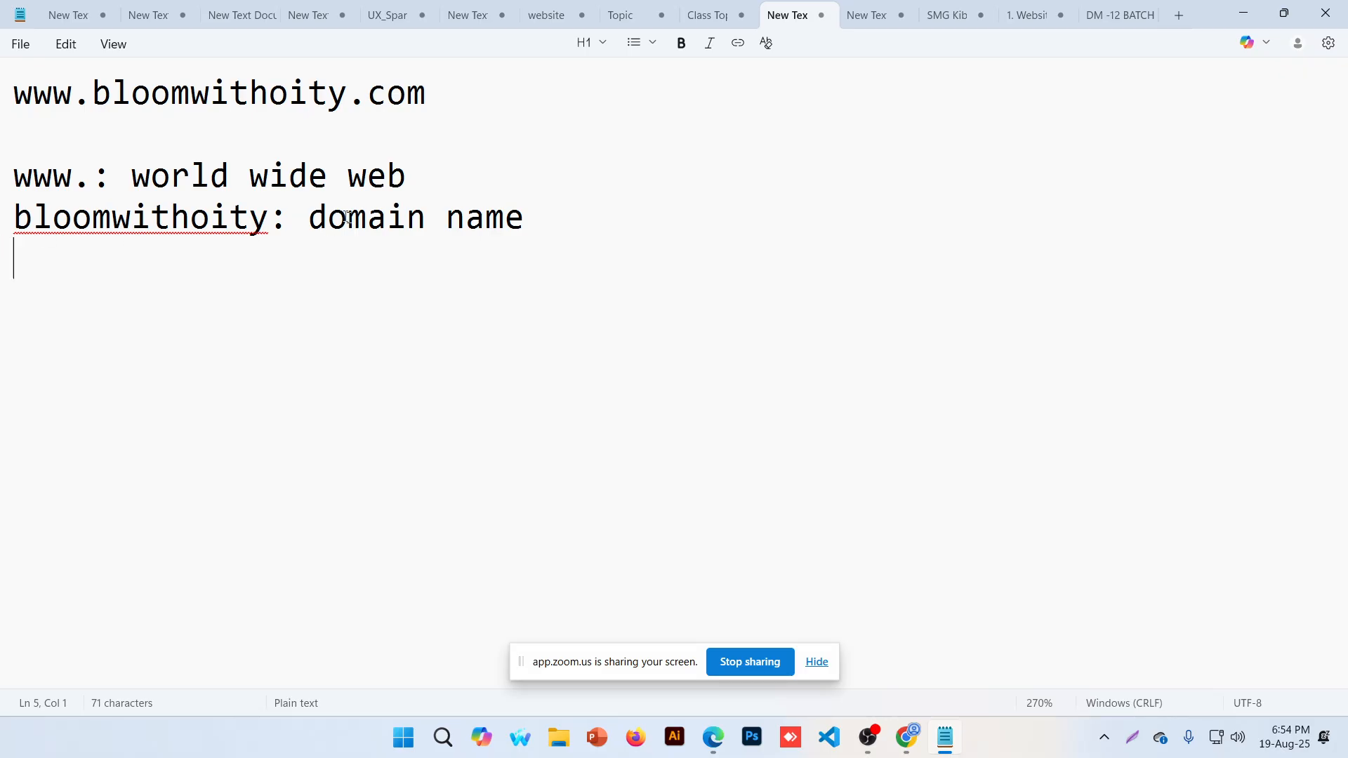
drag(537, 217, 4, 172)
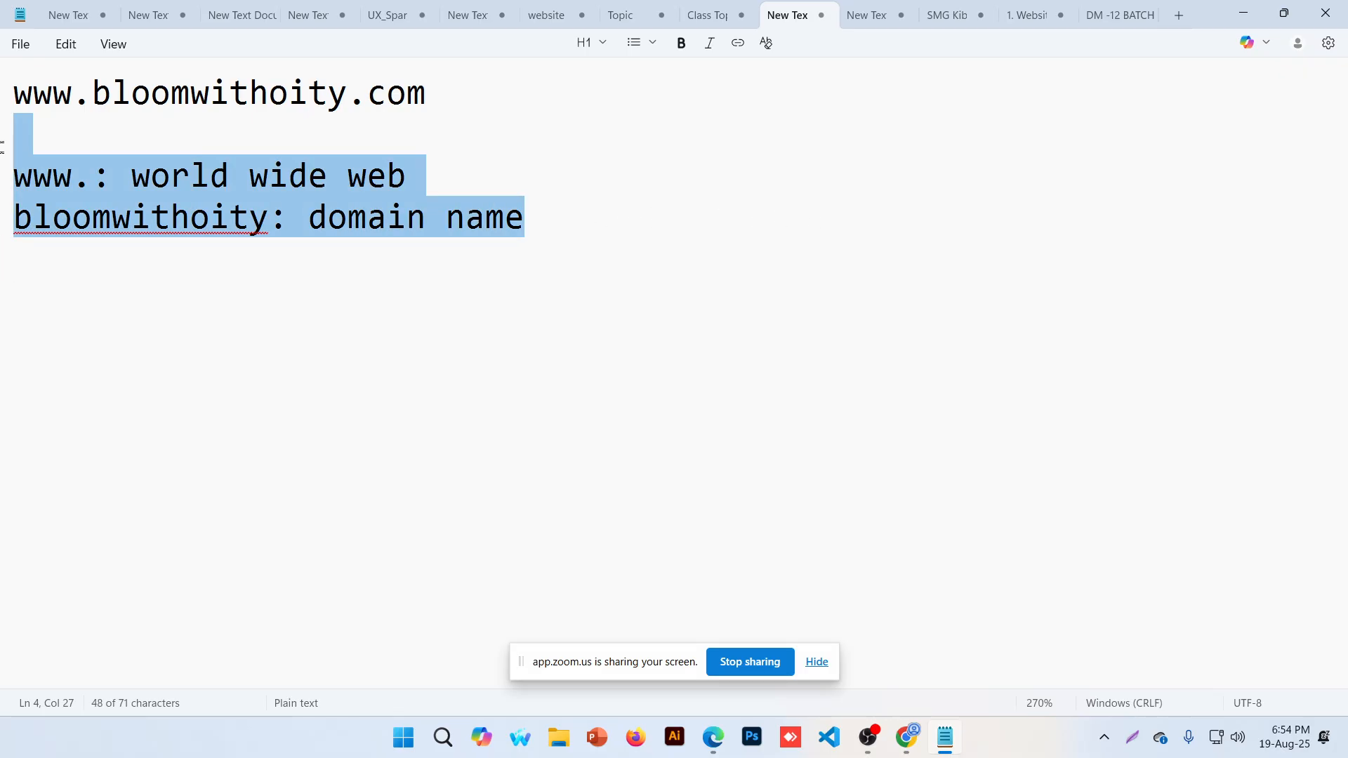
key(BackSpace)
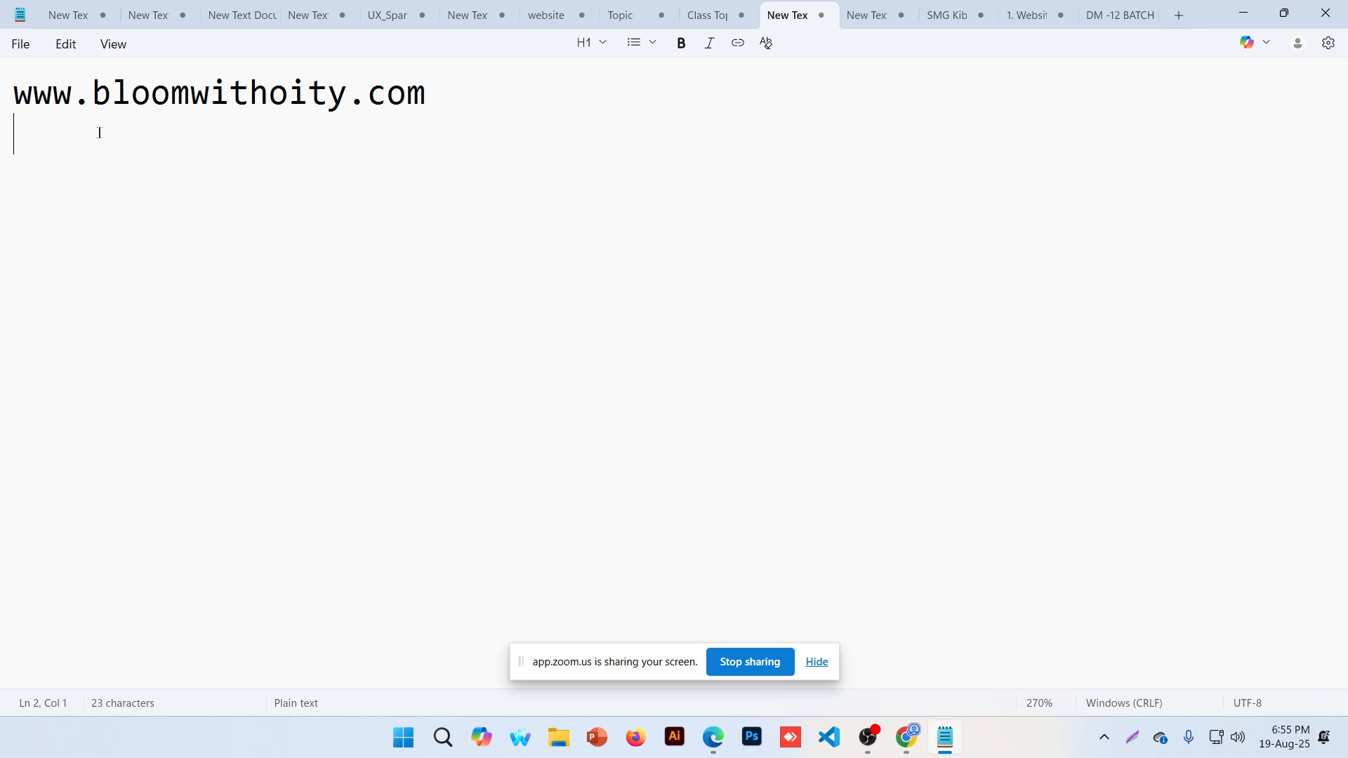
Highlight com and bloomwithoity in the URL, then open a fresh line beneath it
drag(450, 94, 368, 93)
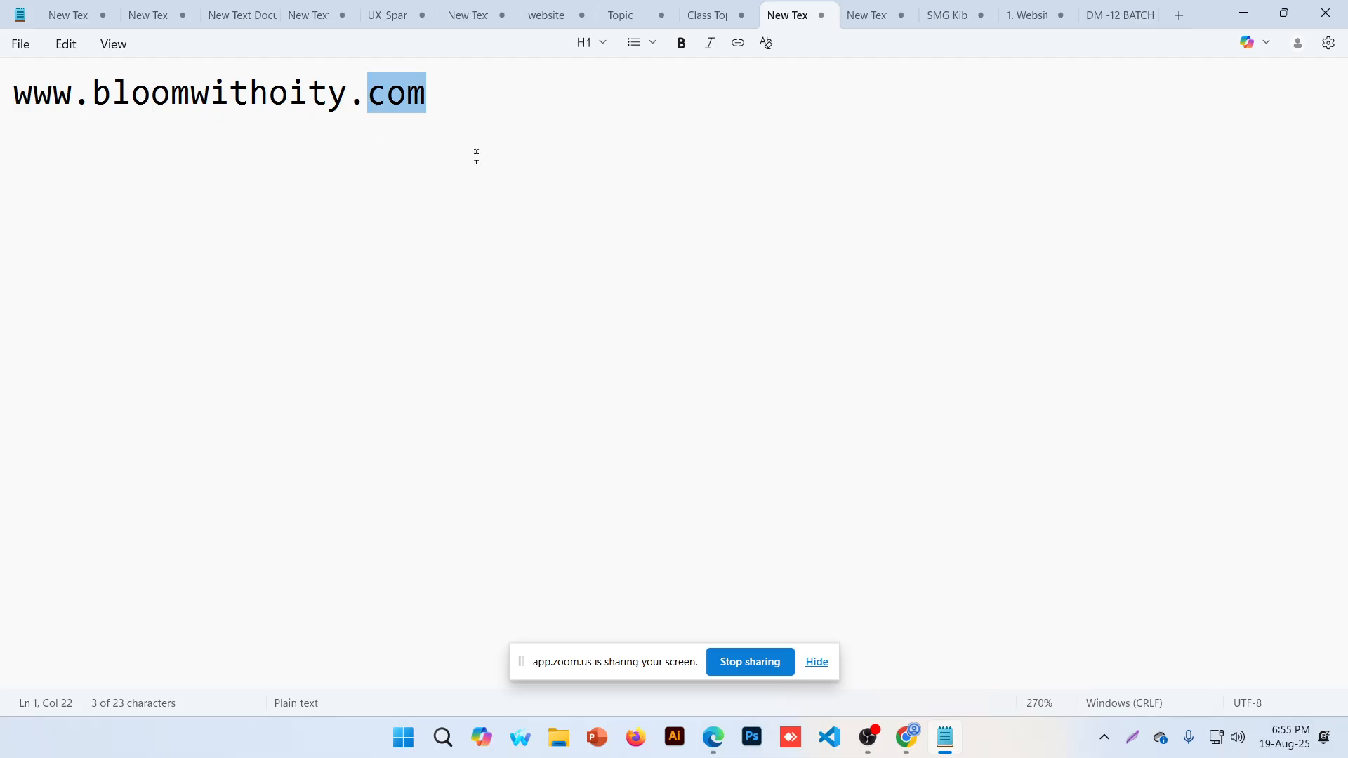
key(Down)
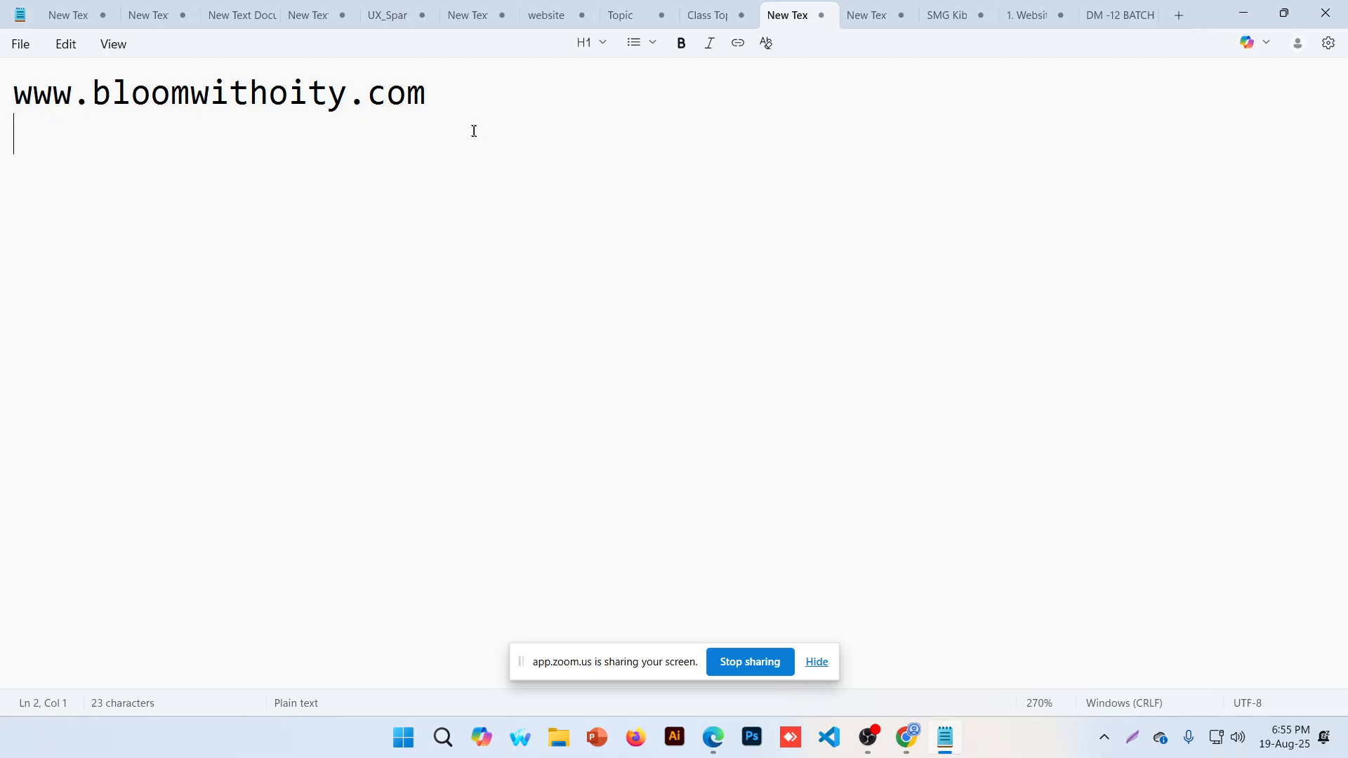
click(466, 105)
drag(92, 98, 346, 99)
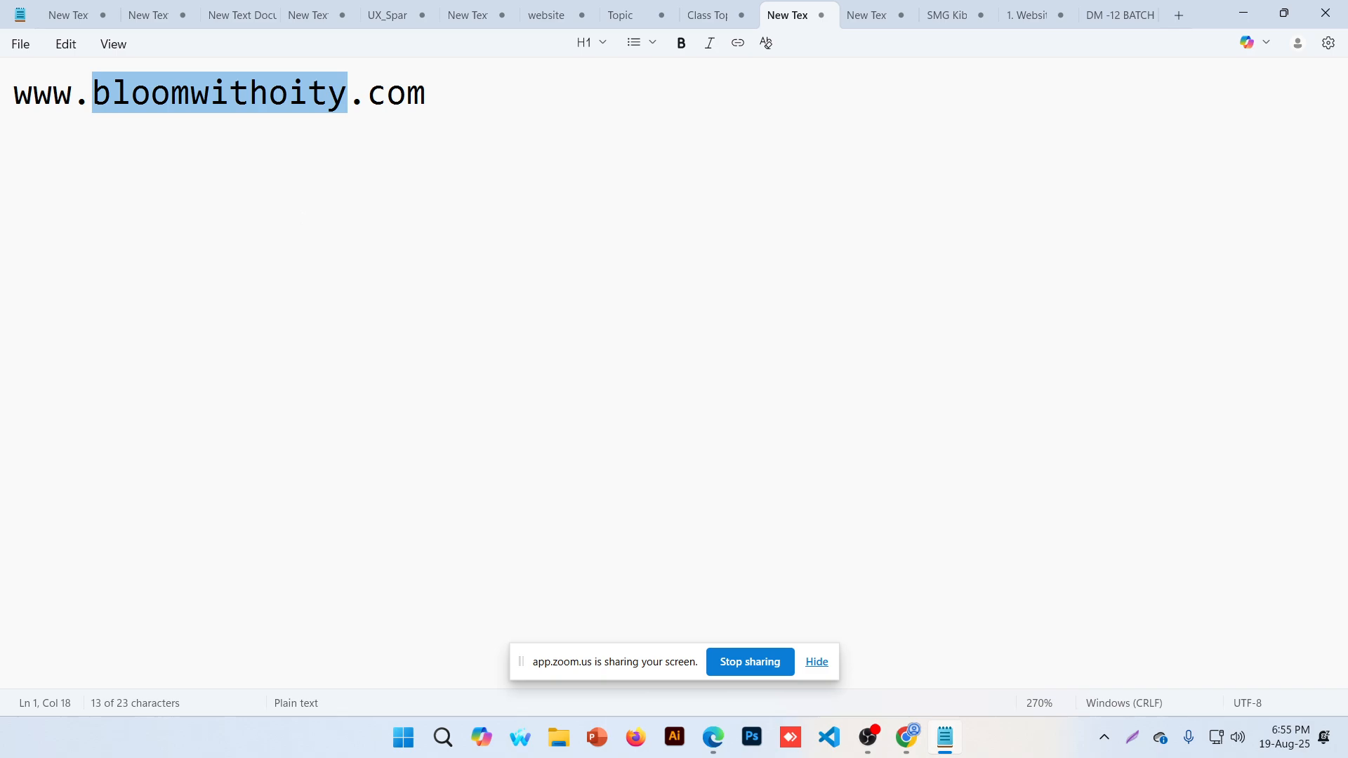
click(228, 102)
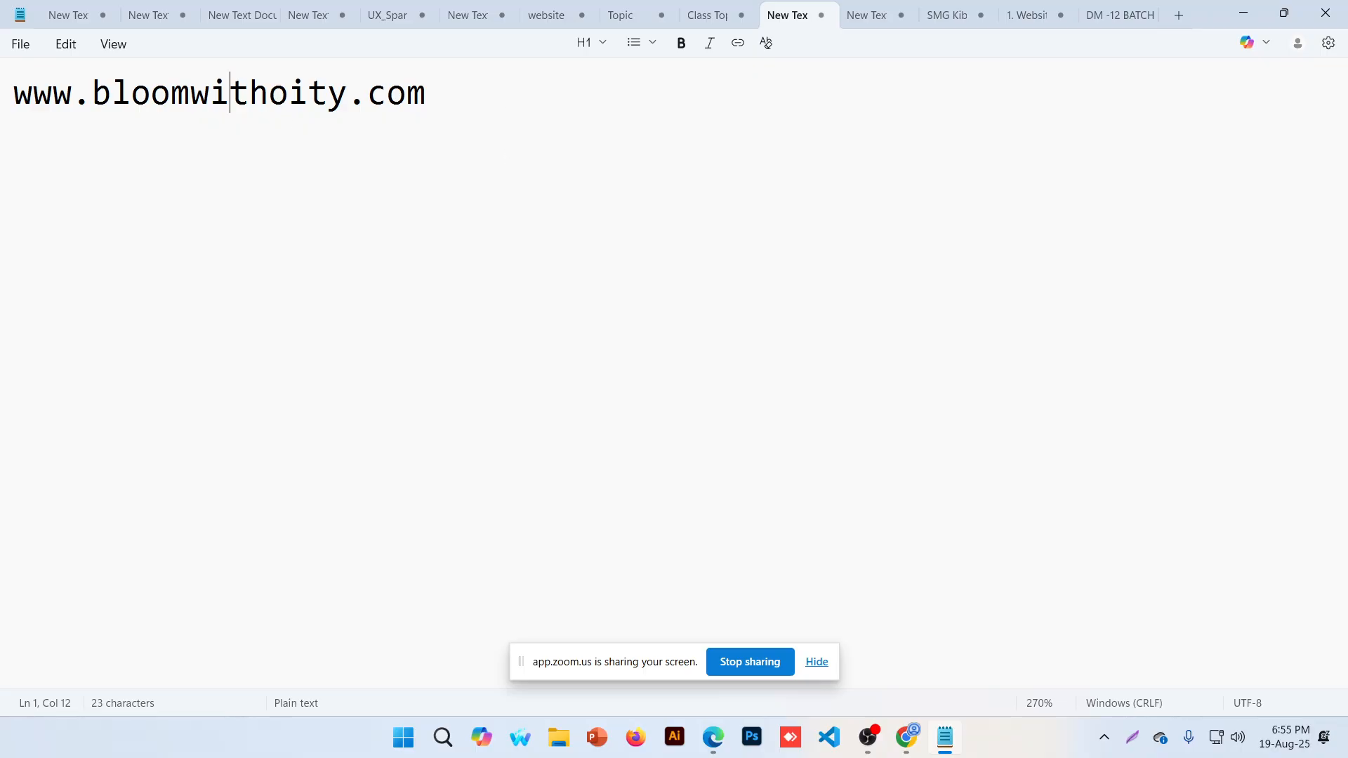
click(426, 95)
key(Return)
key(Return)
key(Return)
key(Return)
key(BackSpace)
key(BackSpace)
key(BackSpace)
Type 'Domain: name of my website' on the line below the URL
text(Dona)
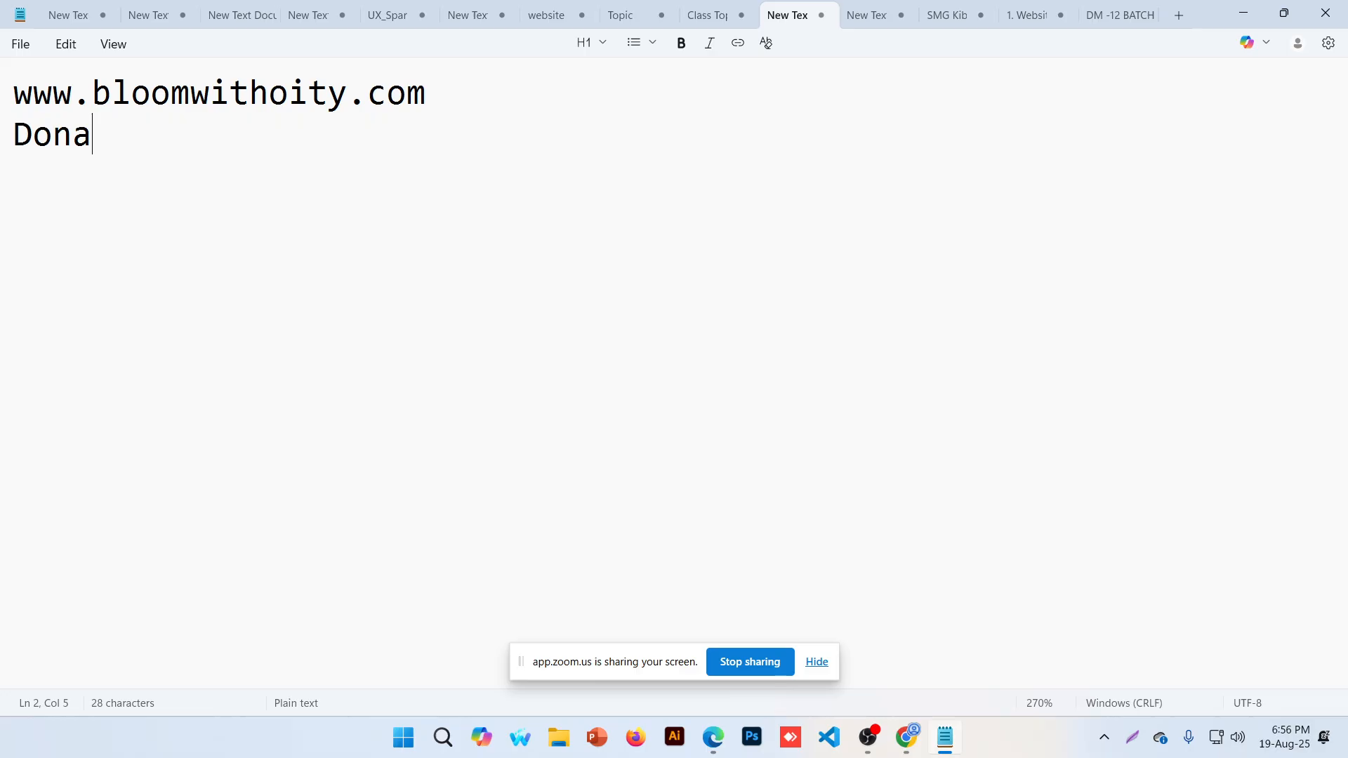
key(BackSpace)
key(BackSpace)
text(main: )
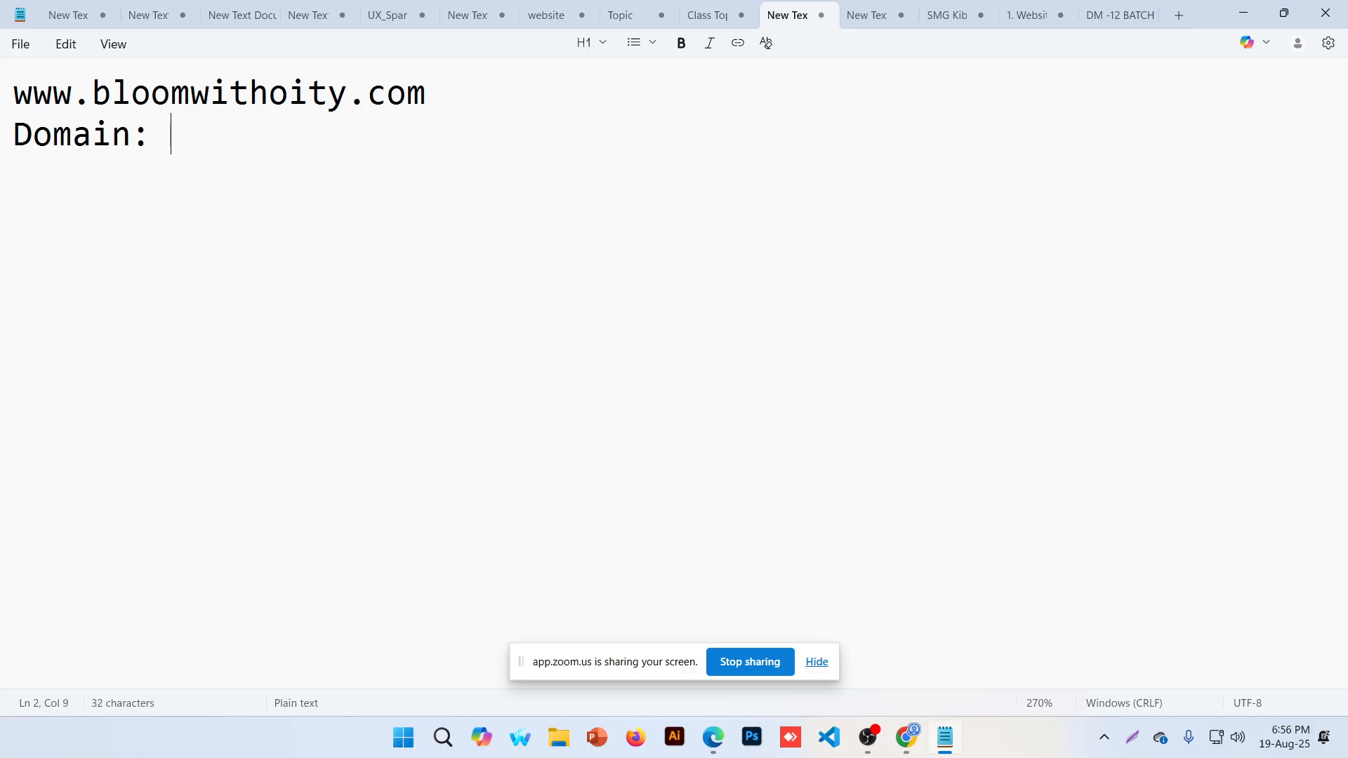
text(name of mty)
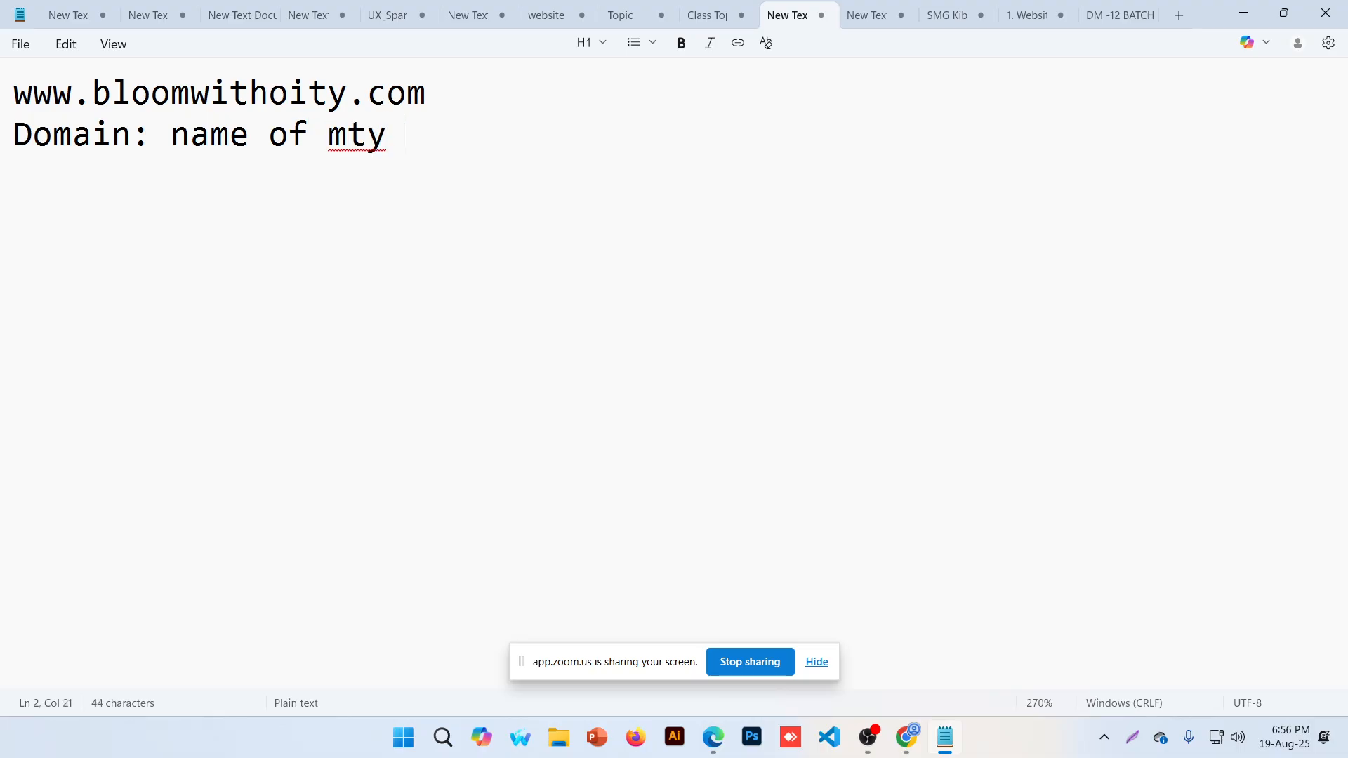
key(BackSpace)
key(BackSpace)
key(BackSpace)
text(y w)
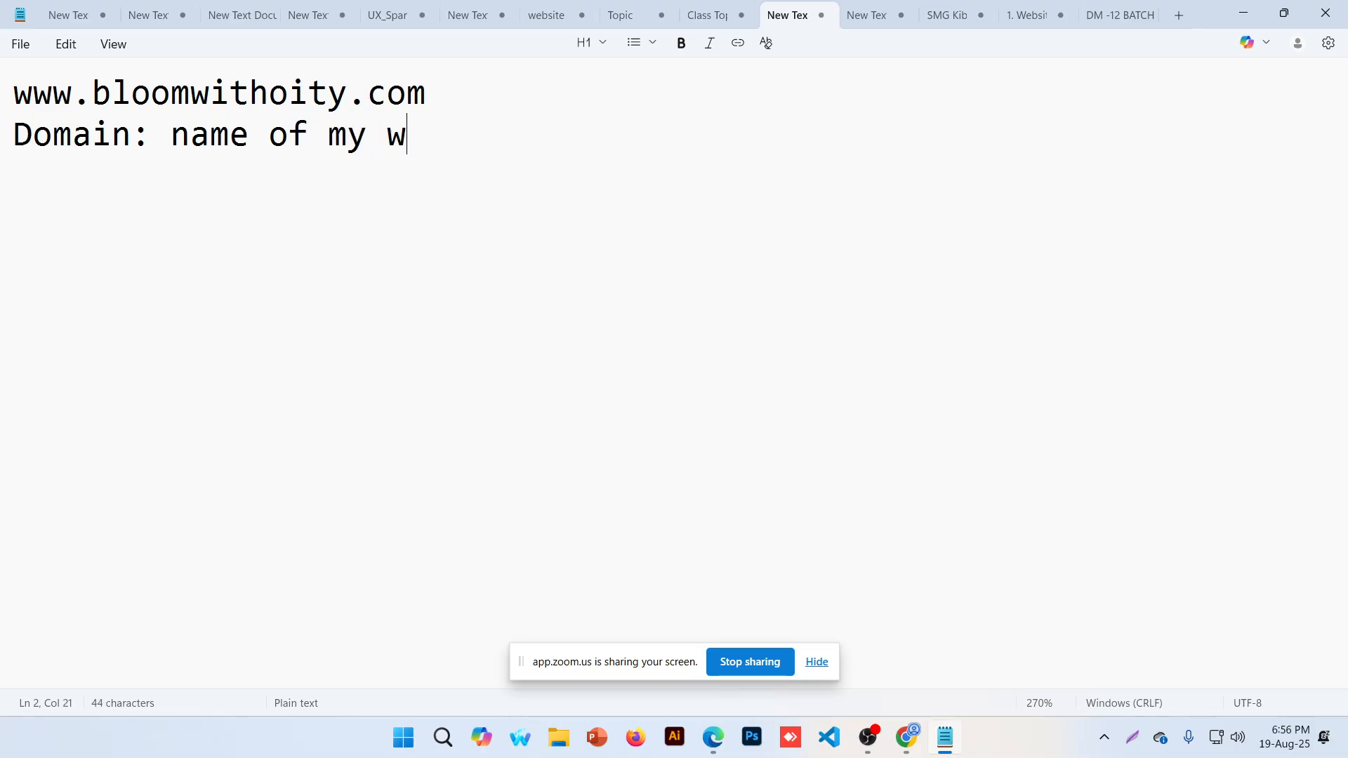
key(BackSpace)
text(website)
Start the next line with the label 'Hosting:'
key(Return)
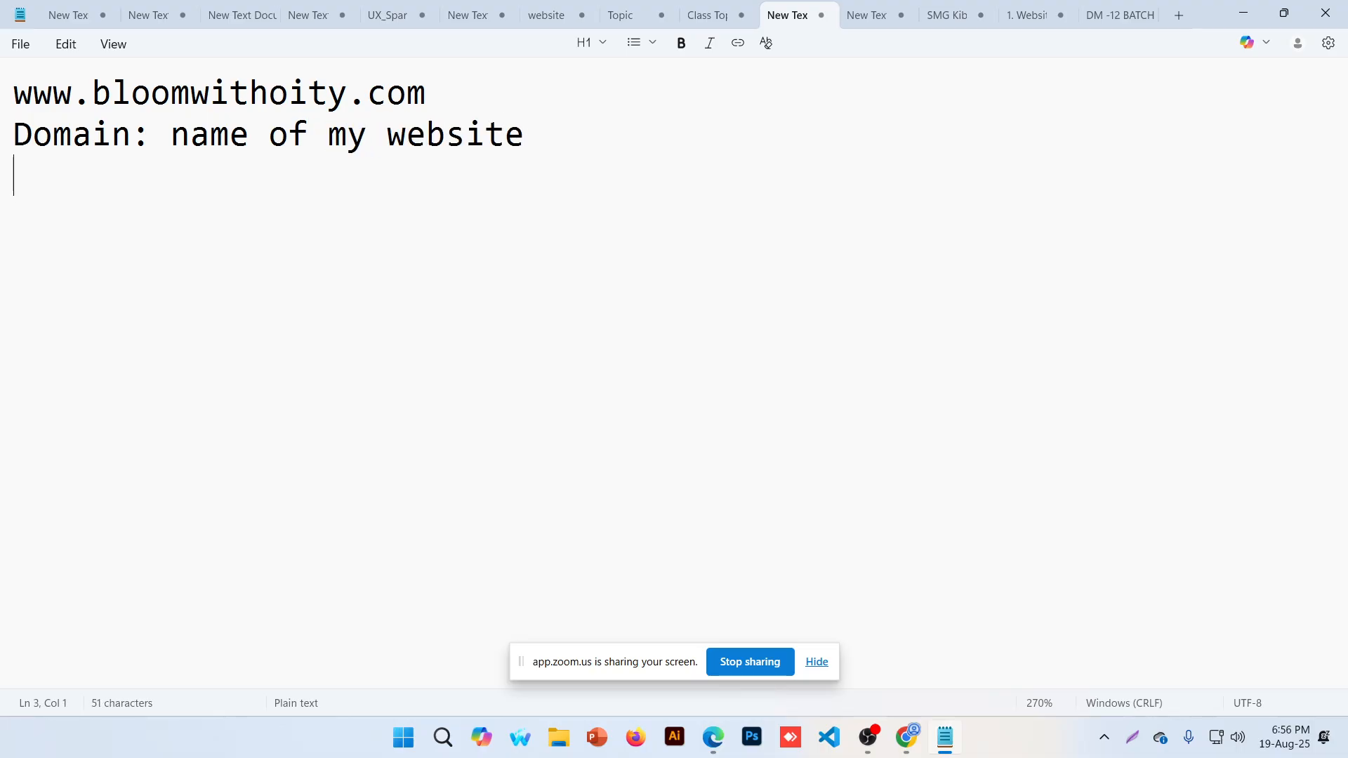
text(Hosing)
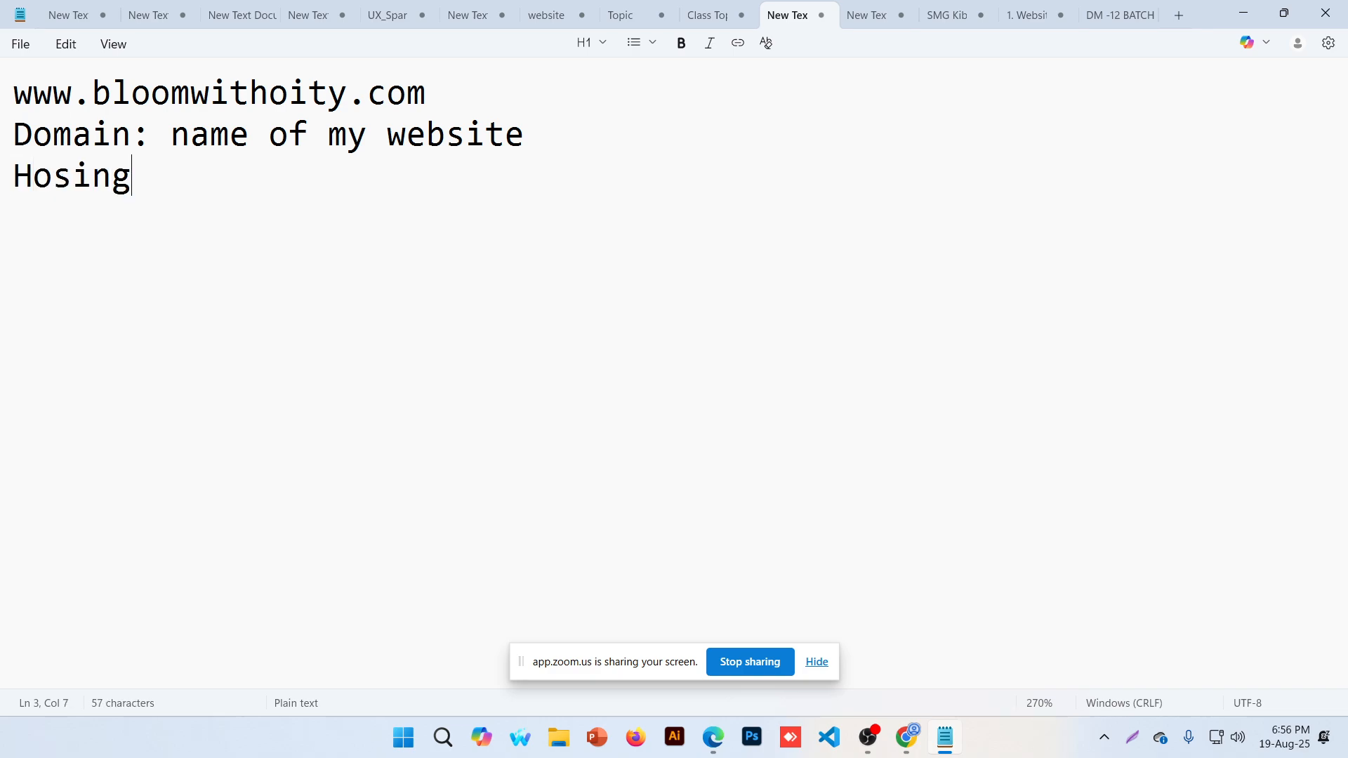
key(BackSpace)
key(BackSpace)
key(BackSpace)
text(ti)
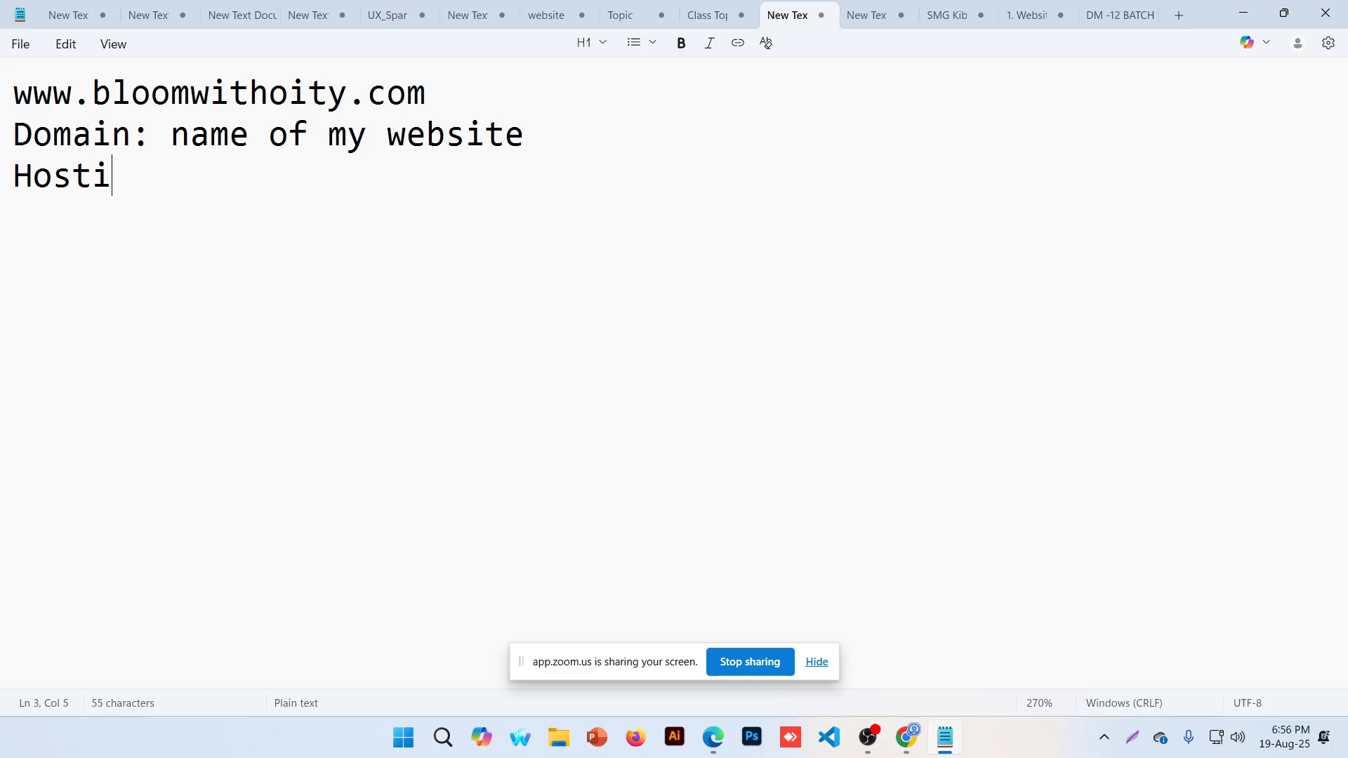
text(ng:)
After 'Hosting:', list namecheap, hostinger, bluehost, HostGator, godaddy etc. as examples
key(Down)
key(Up)
text(namechrap)
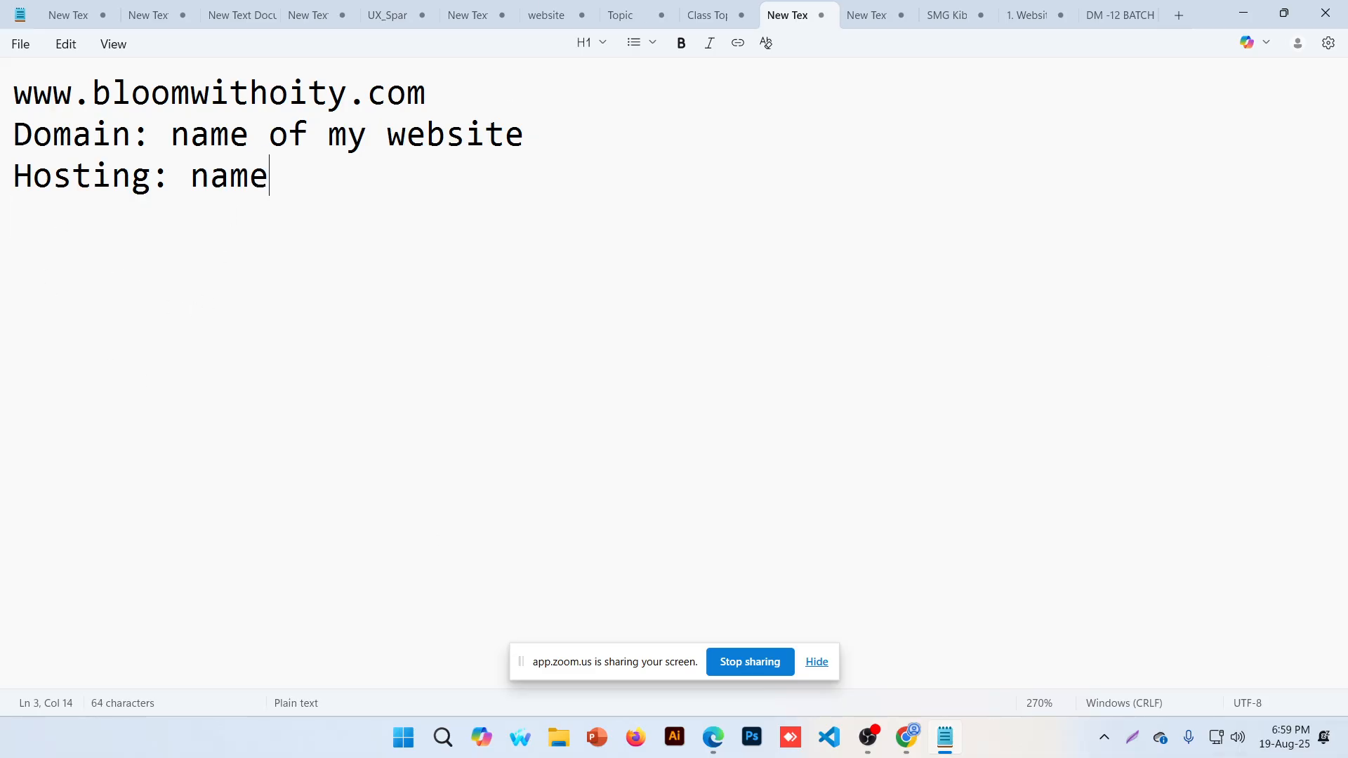
key(BackSpace)
key(BackSpace)
key(BackSpace)
text(ea)
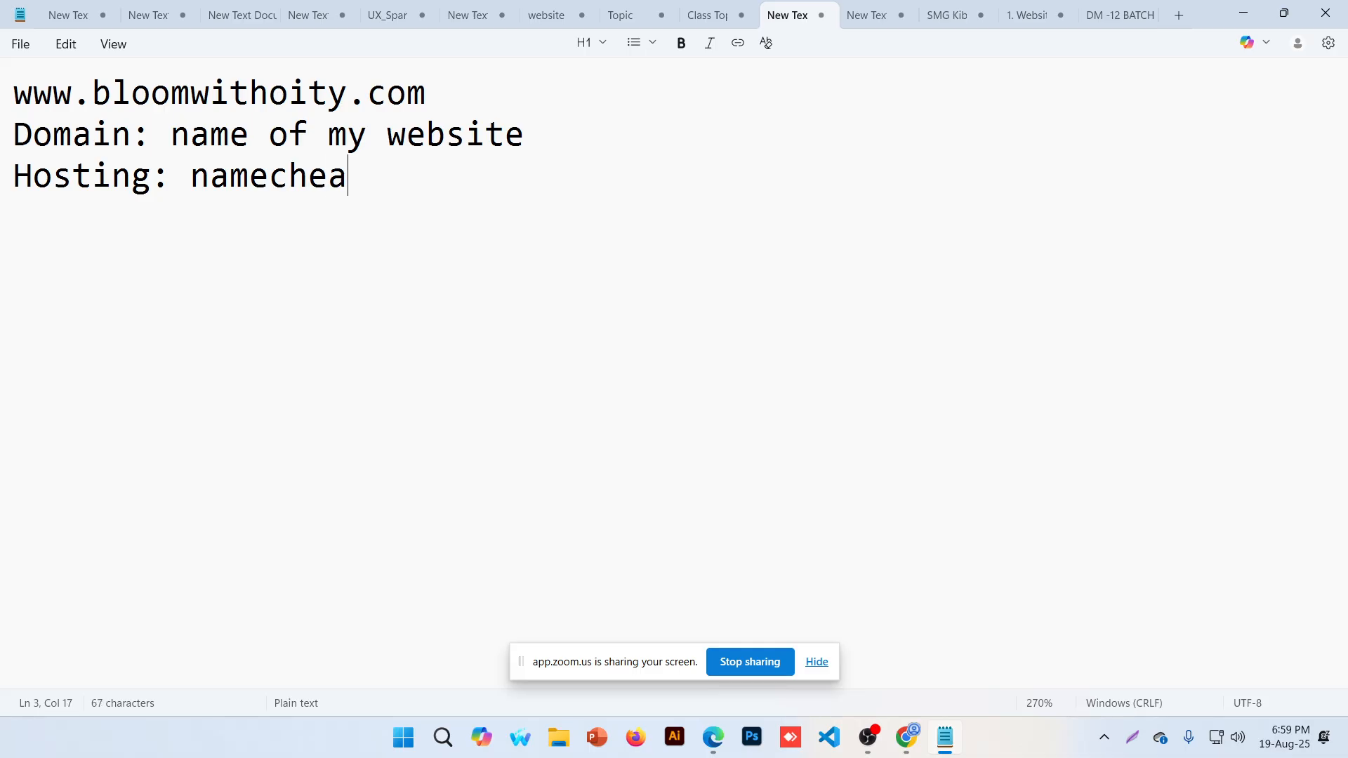
text(p, hosting)
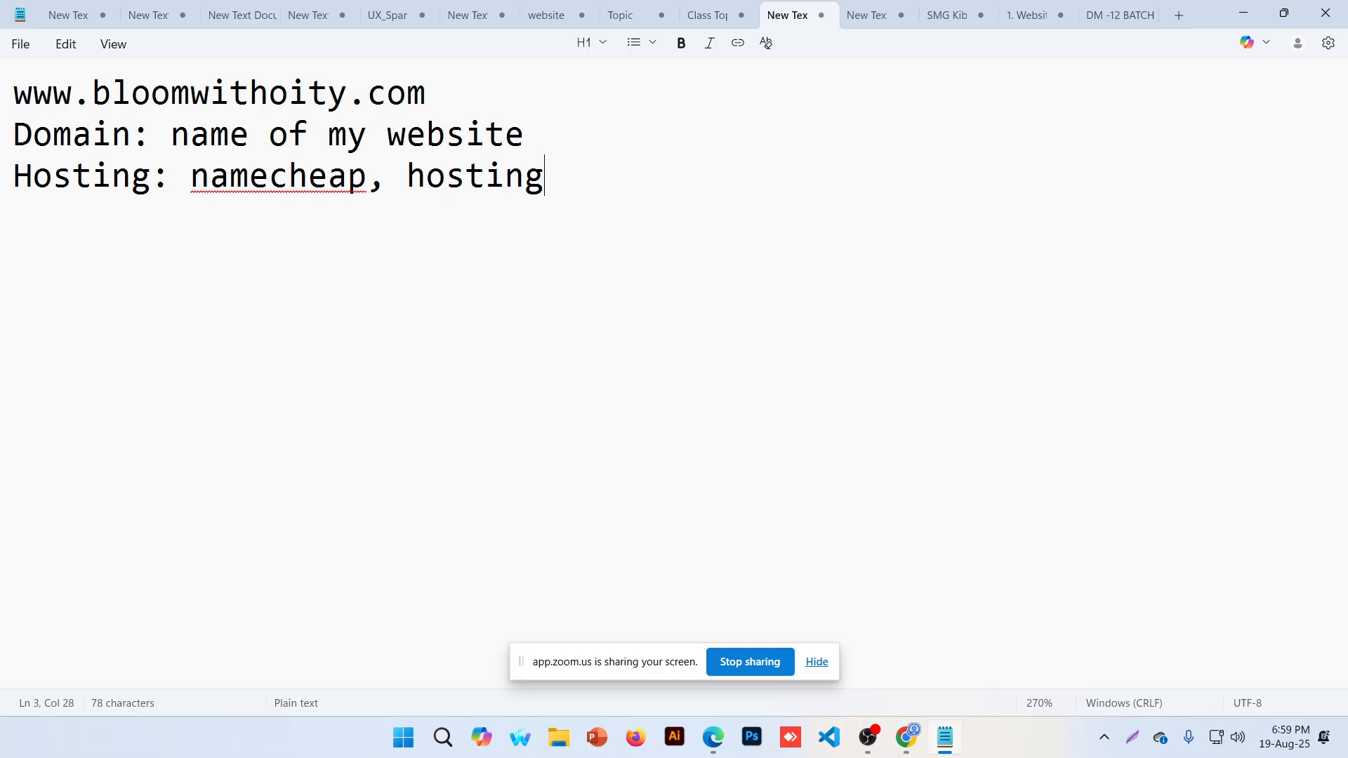
text(er, blue)
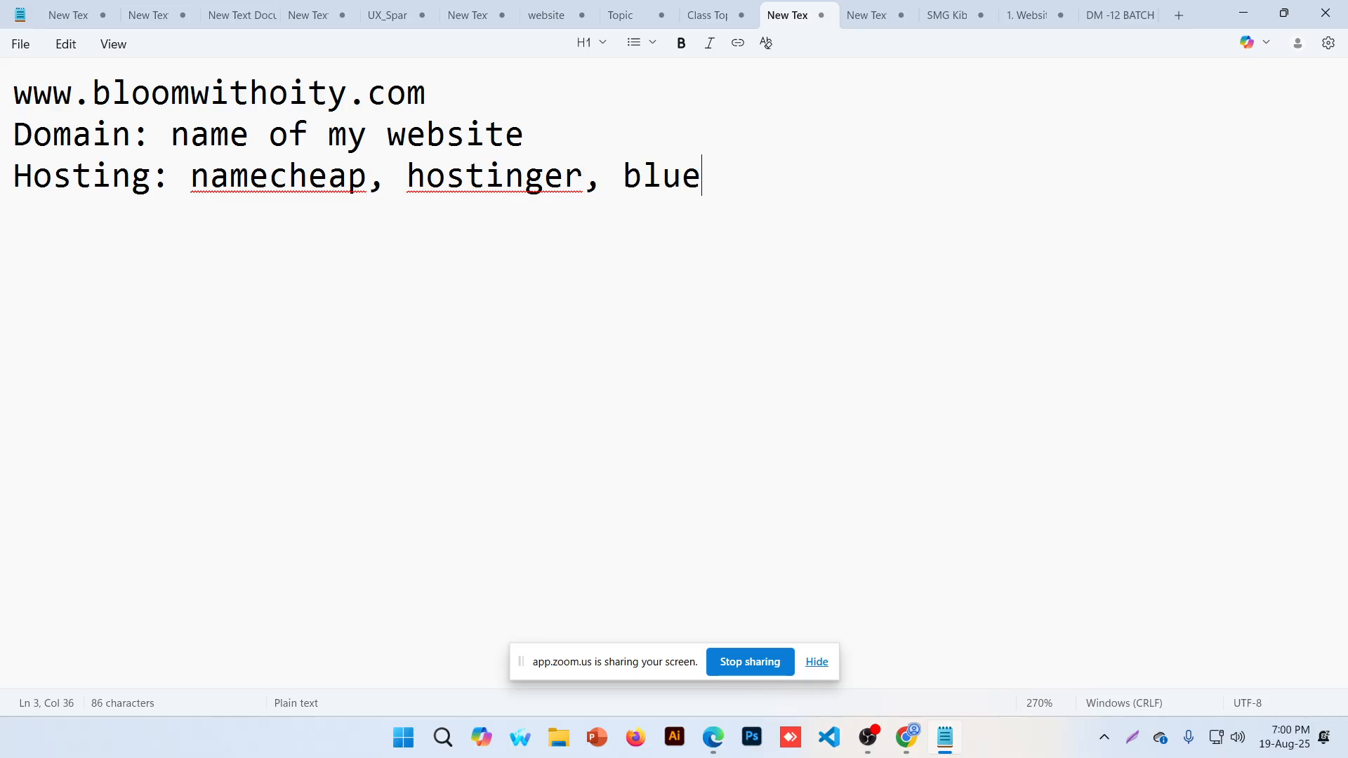
text(host, hostg)
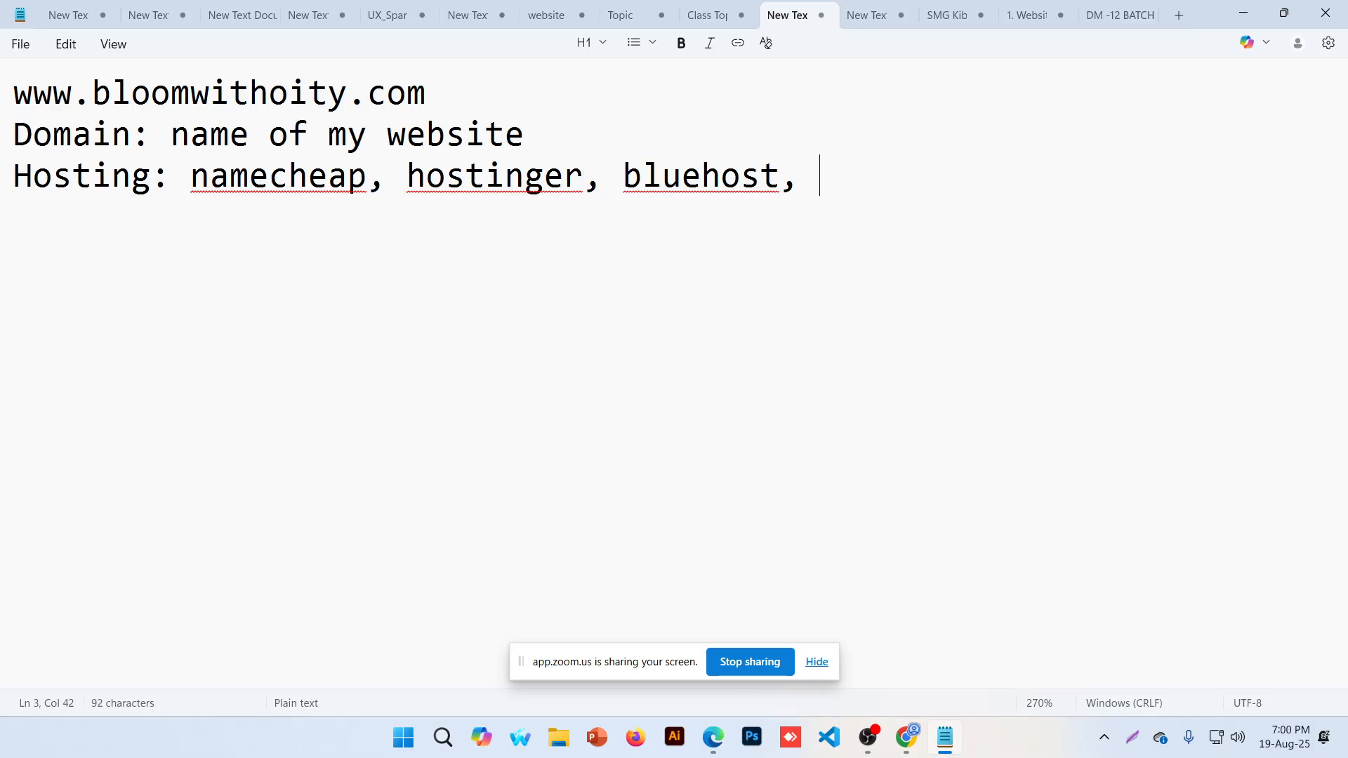
text(tor)
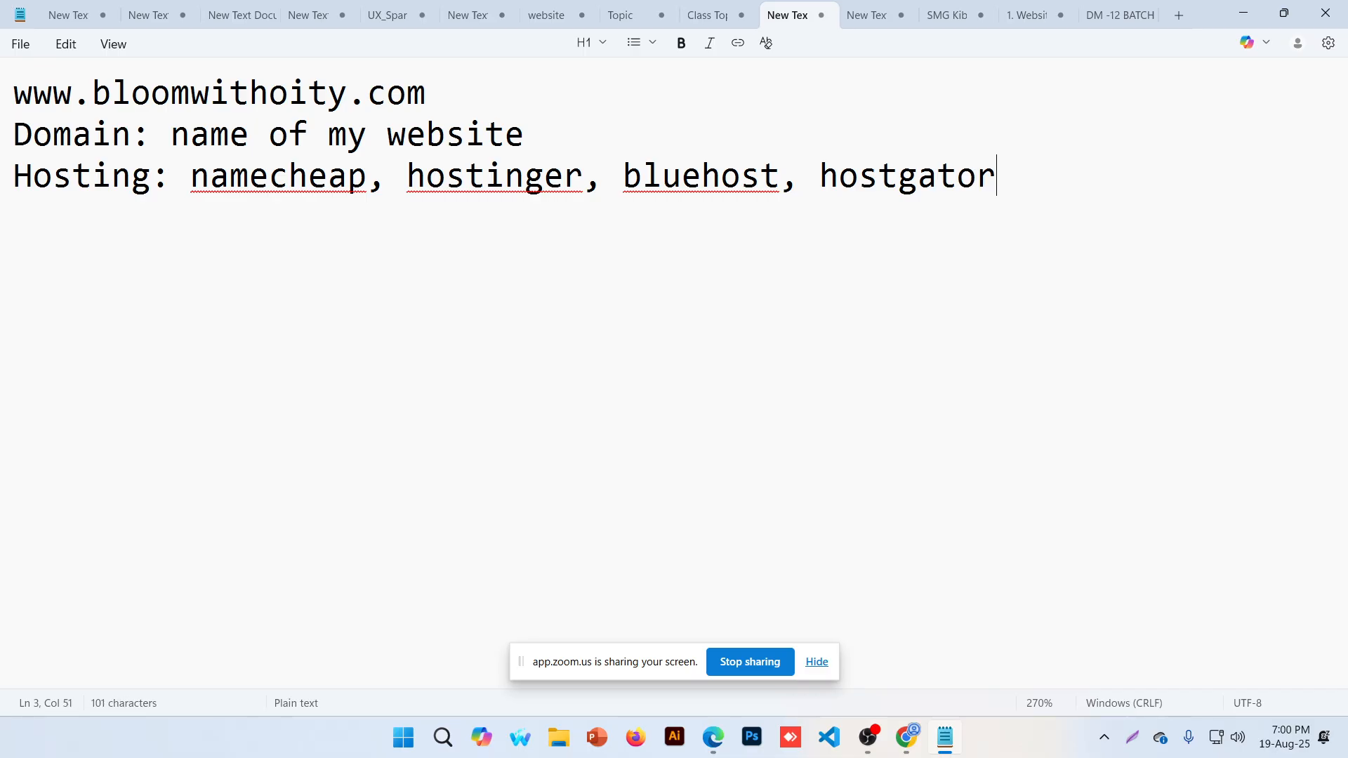
text(,)
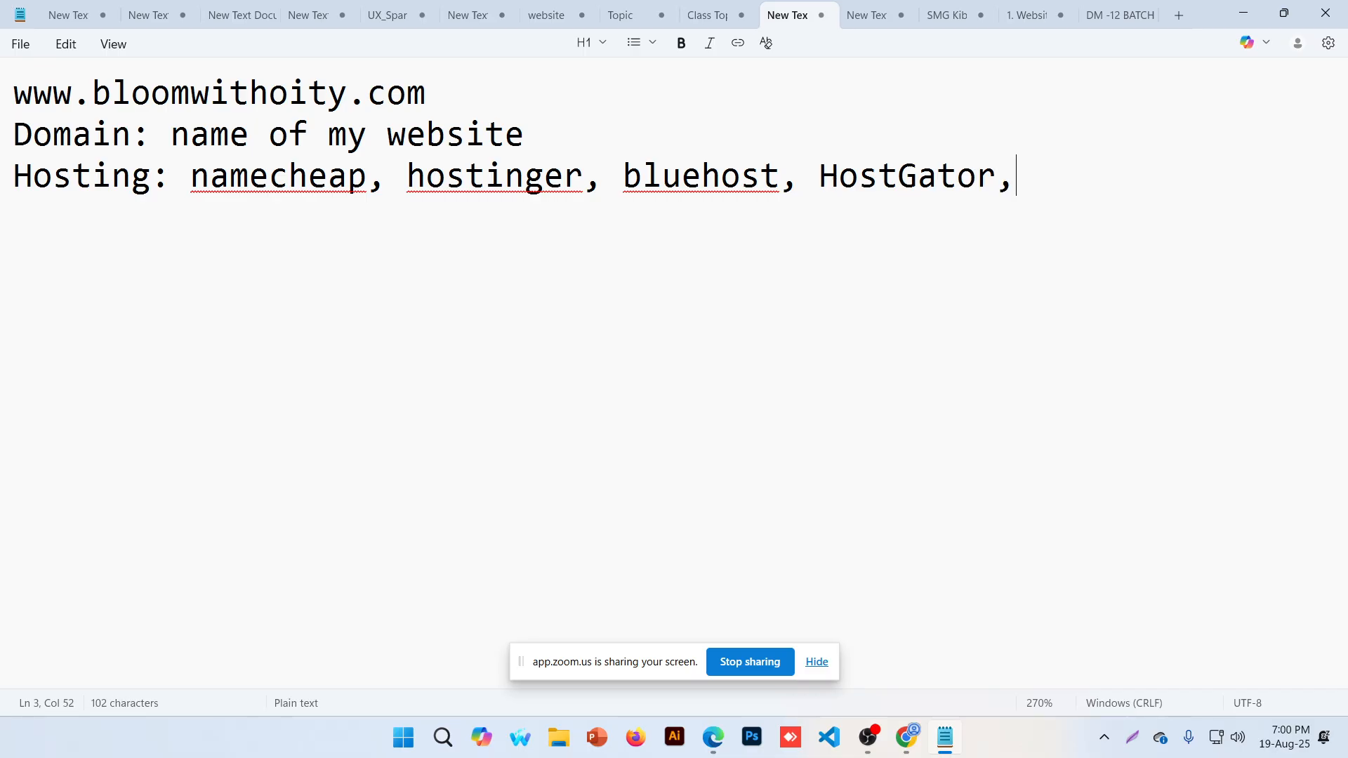
text( godaddy )
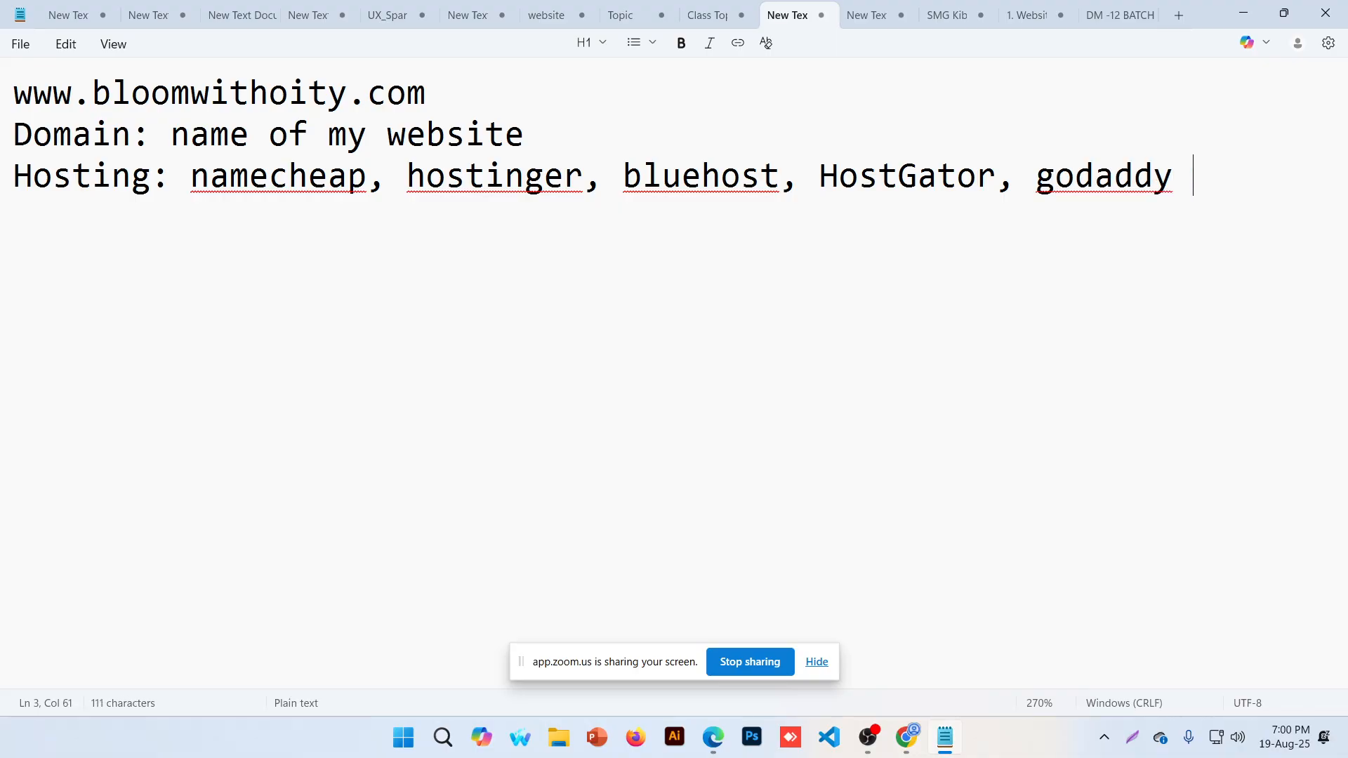
text(ect)
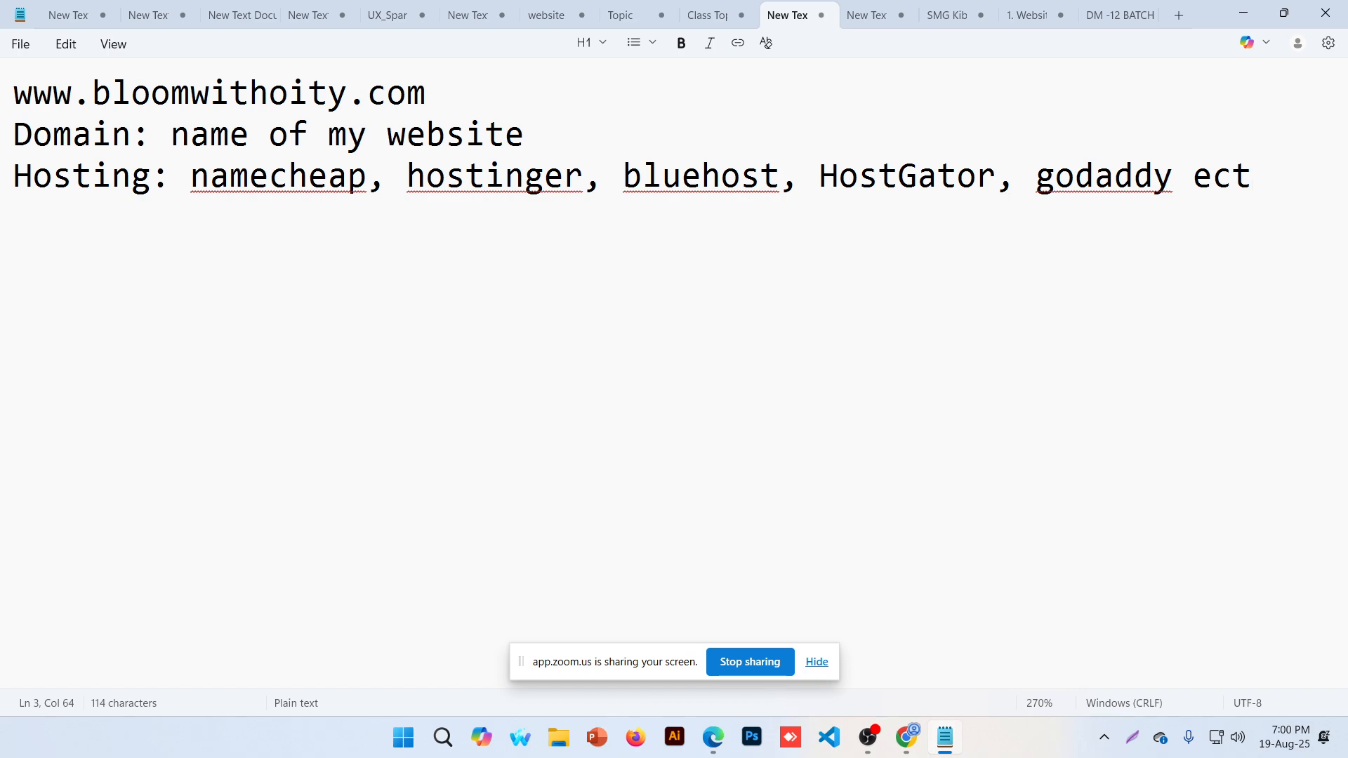
key(BackSpace)
key(BackSpace)
text(tc.)
key(Return)
key(Return)
key(Return)
click(428, 95)
drag(429, 94, 55, 97)
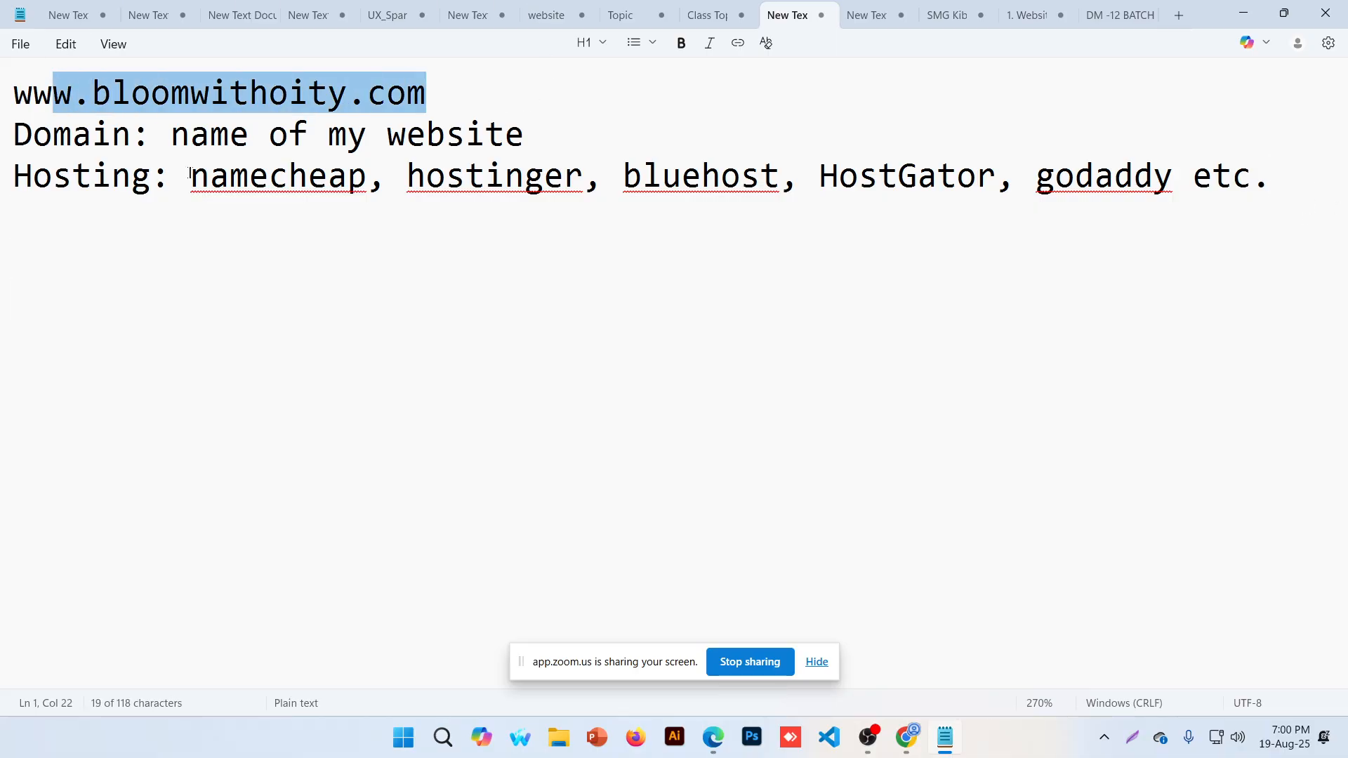
drag(189, 174, 367, 175)
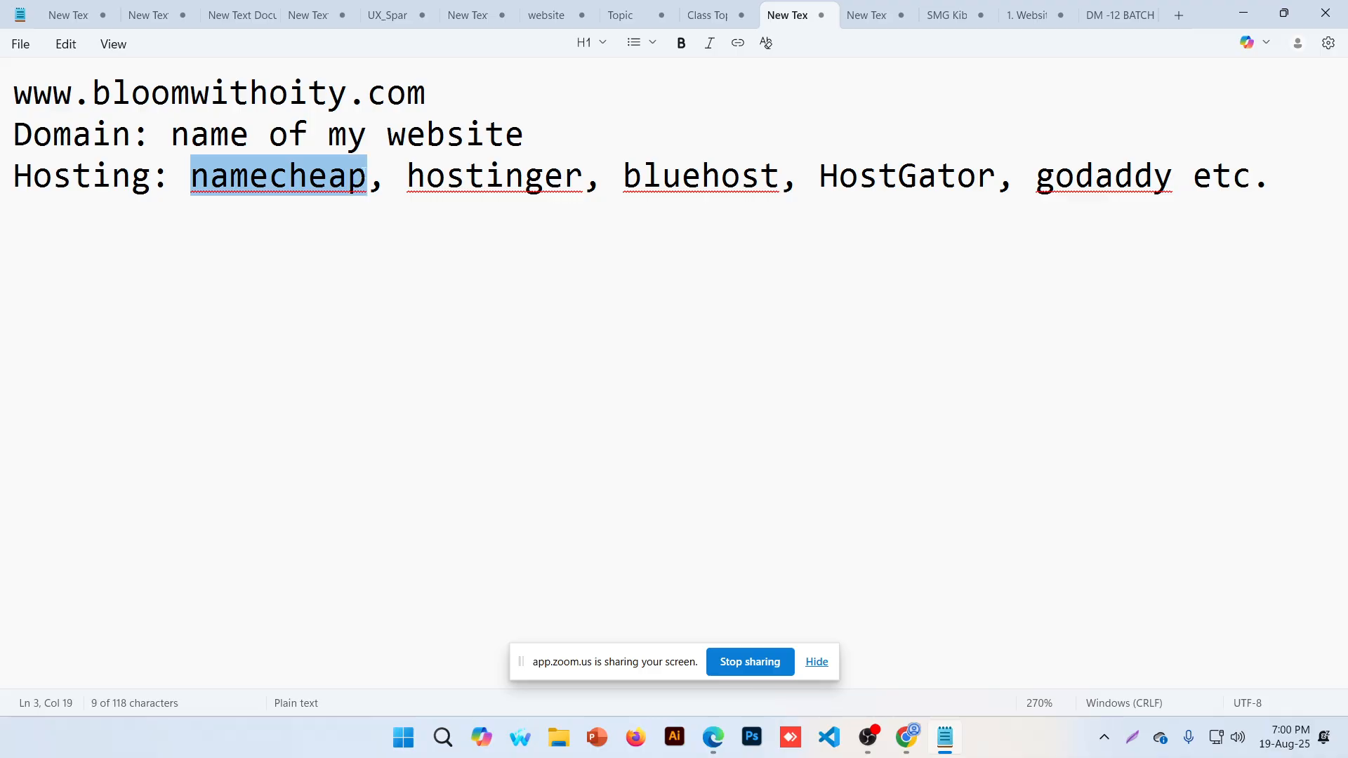
drag(455, 99, 21, 88)
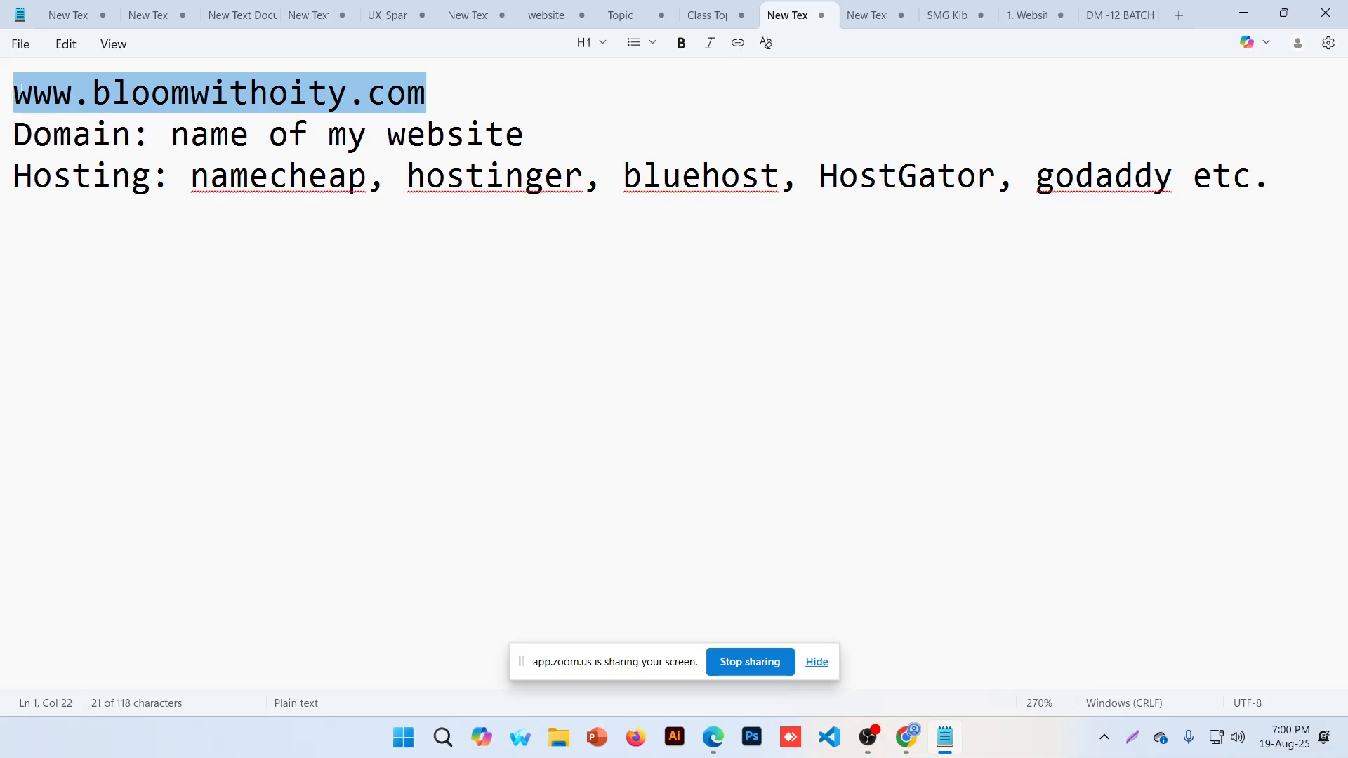
key(ctrl+c)
click(77, 288)
key(ctrl+v)
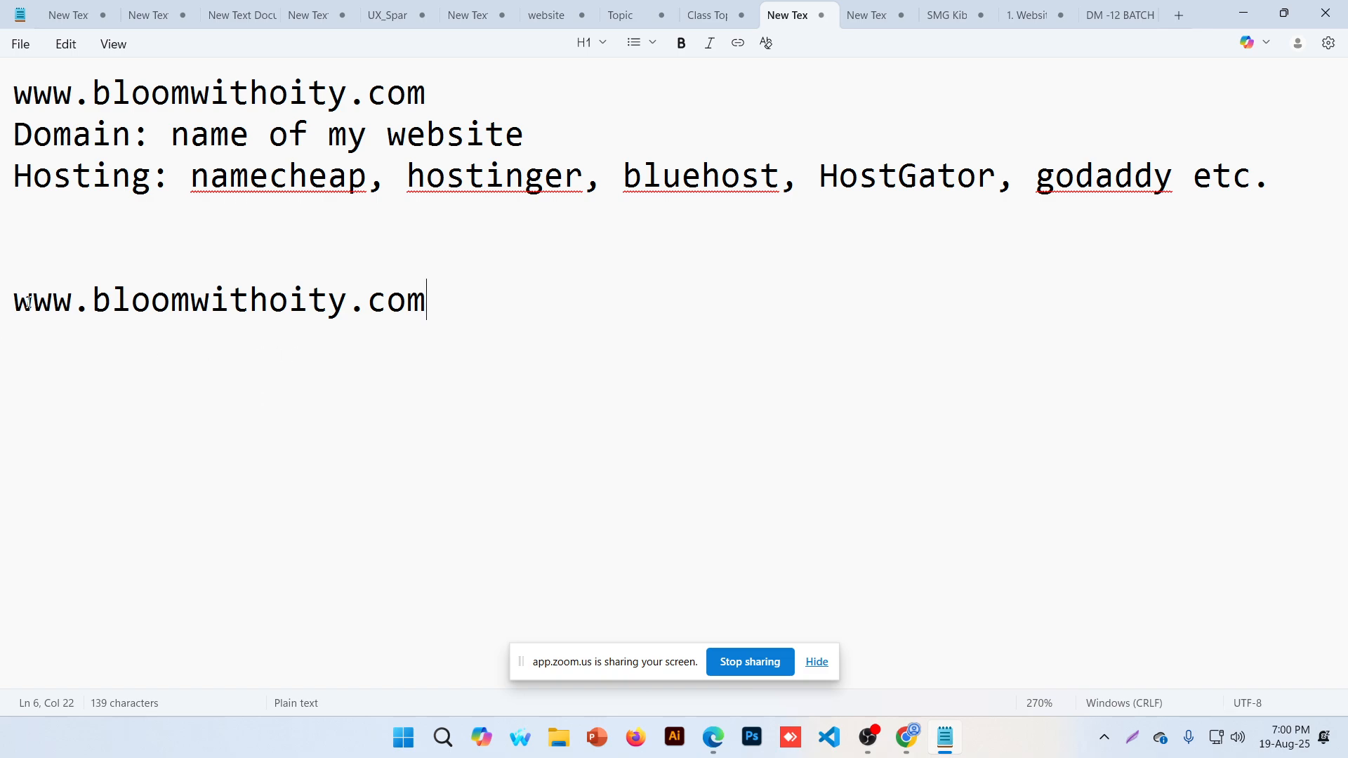
key(Return)
text(www)
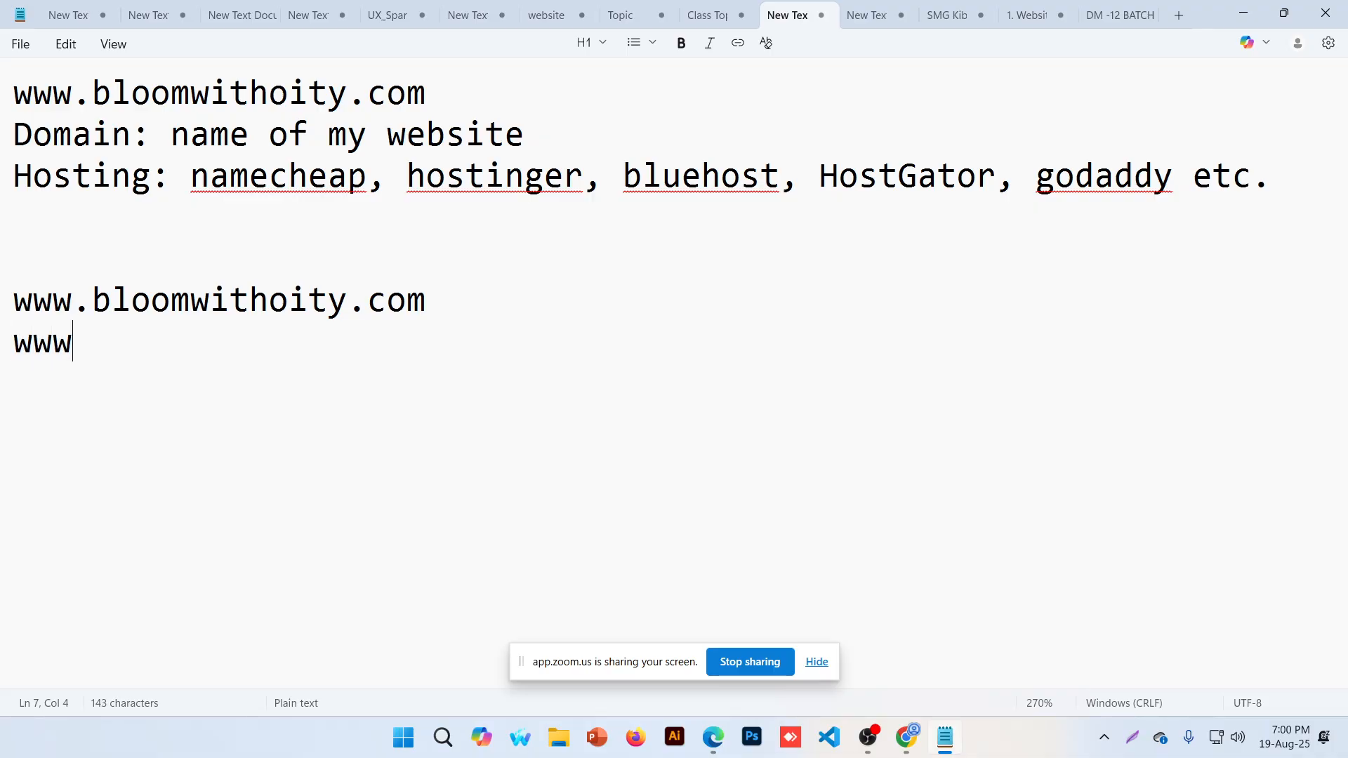
text(.blog.blog.)
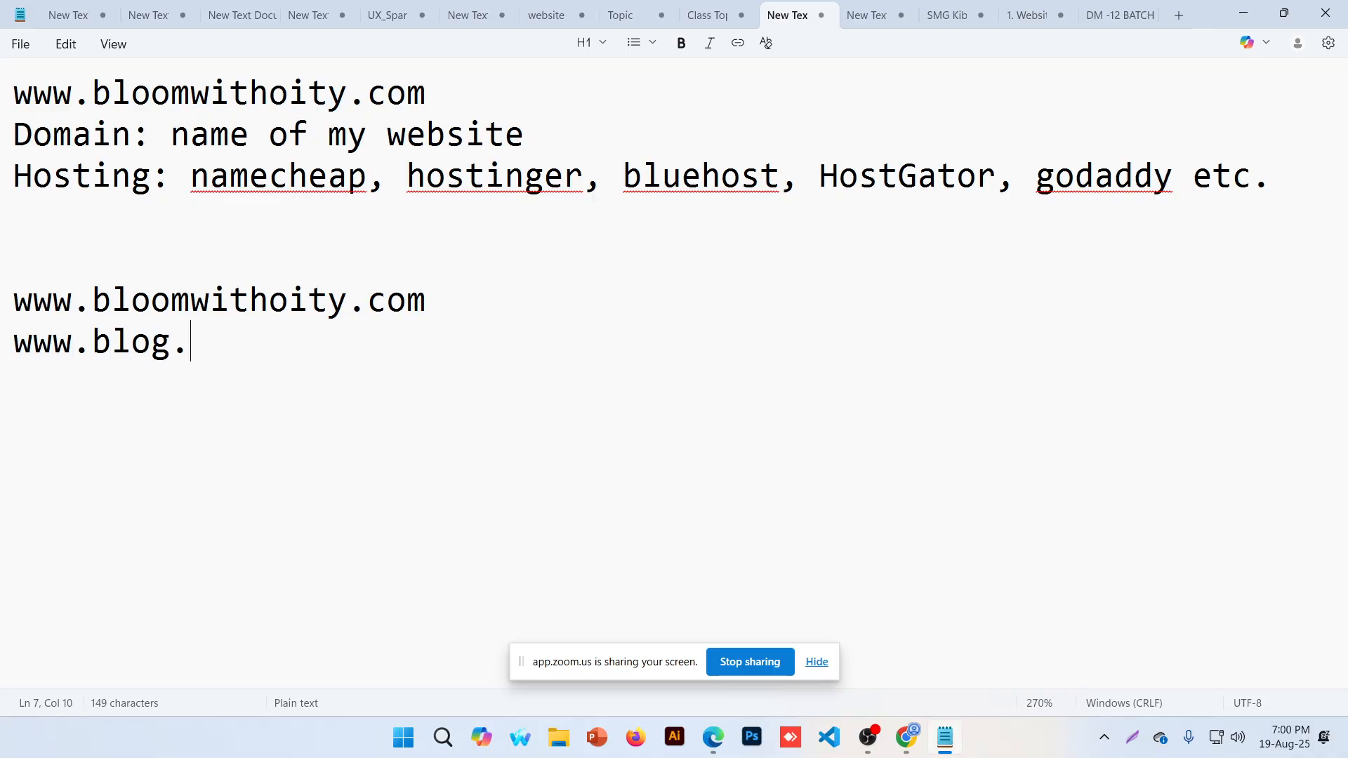
text(omwithwith)
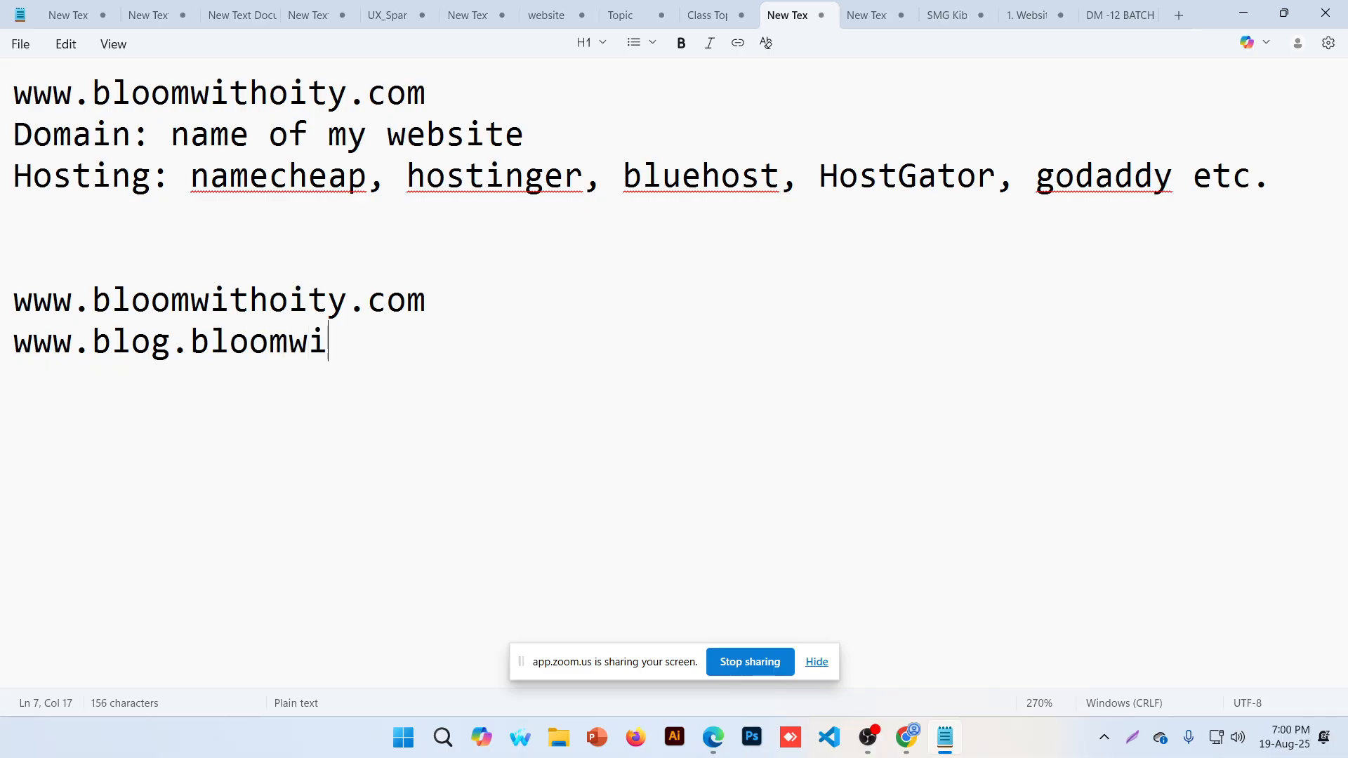
key(BackSpace)
key(BackSpace)
key(BackSpace)
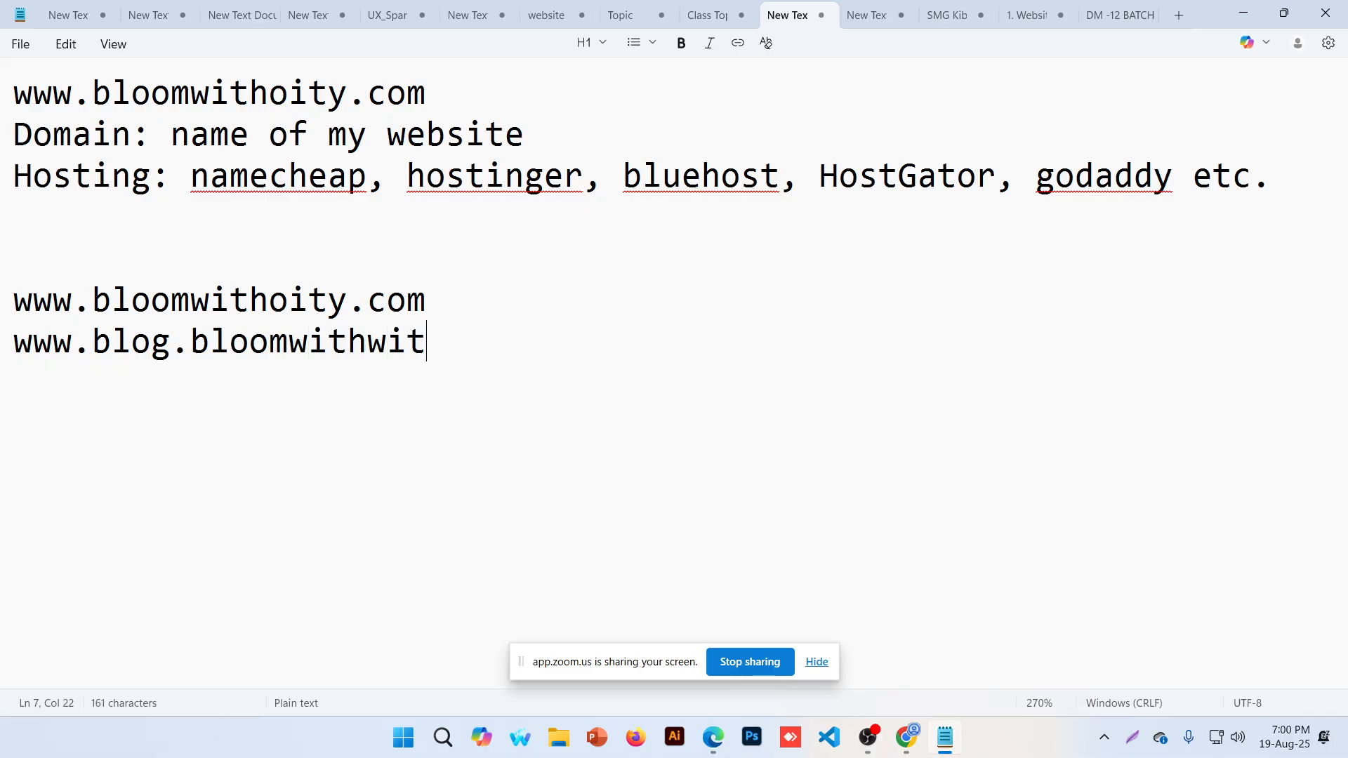
key(BackSpace)
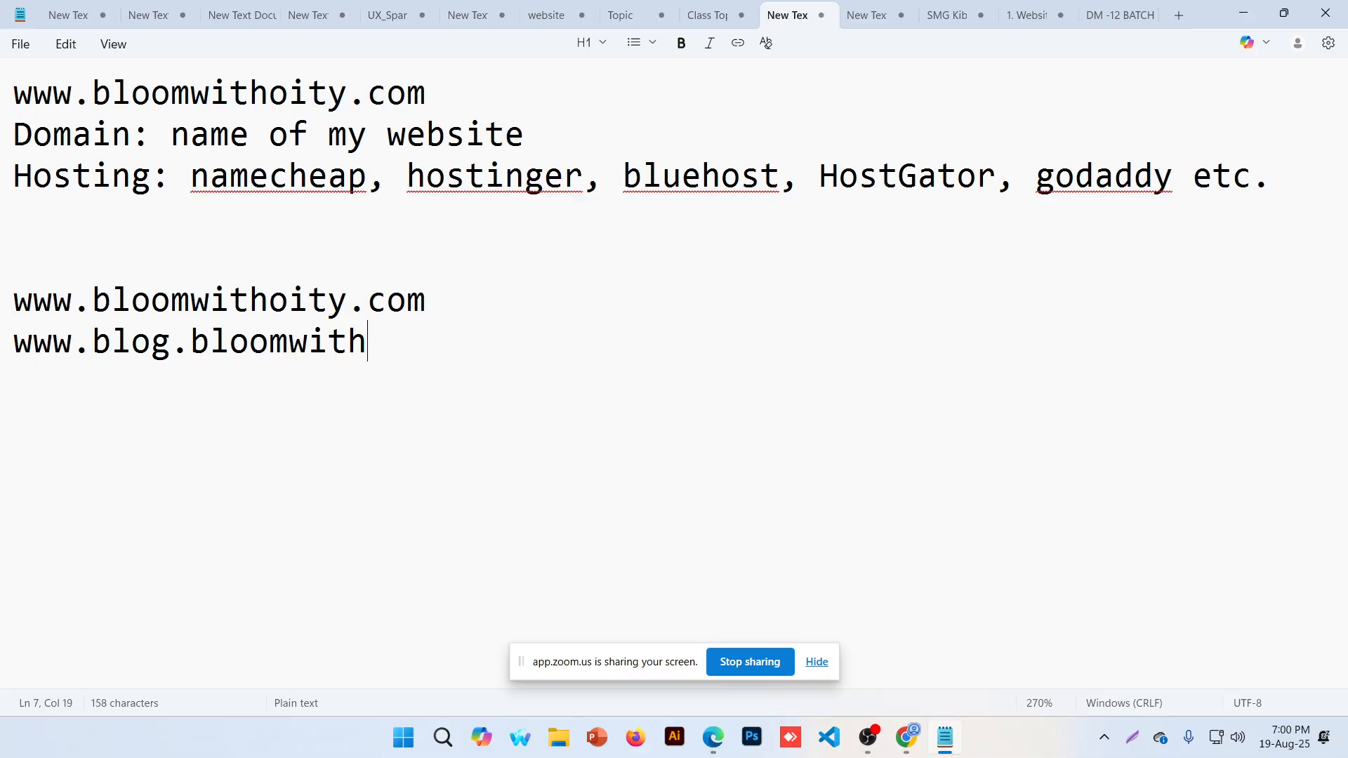
text(oity.com)
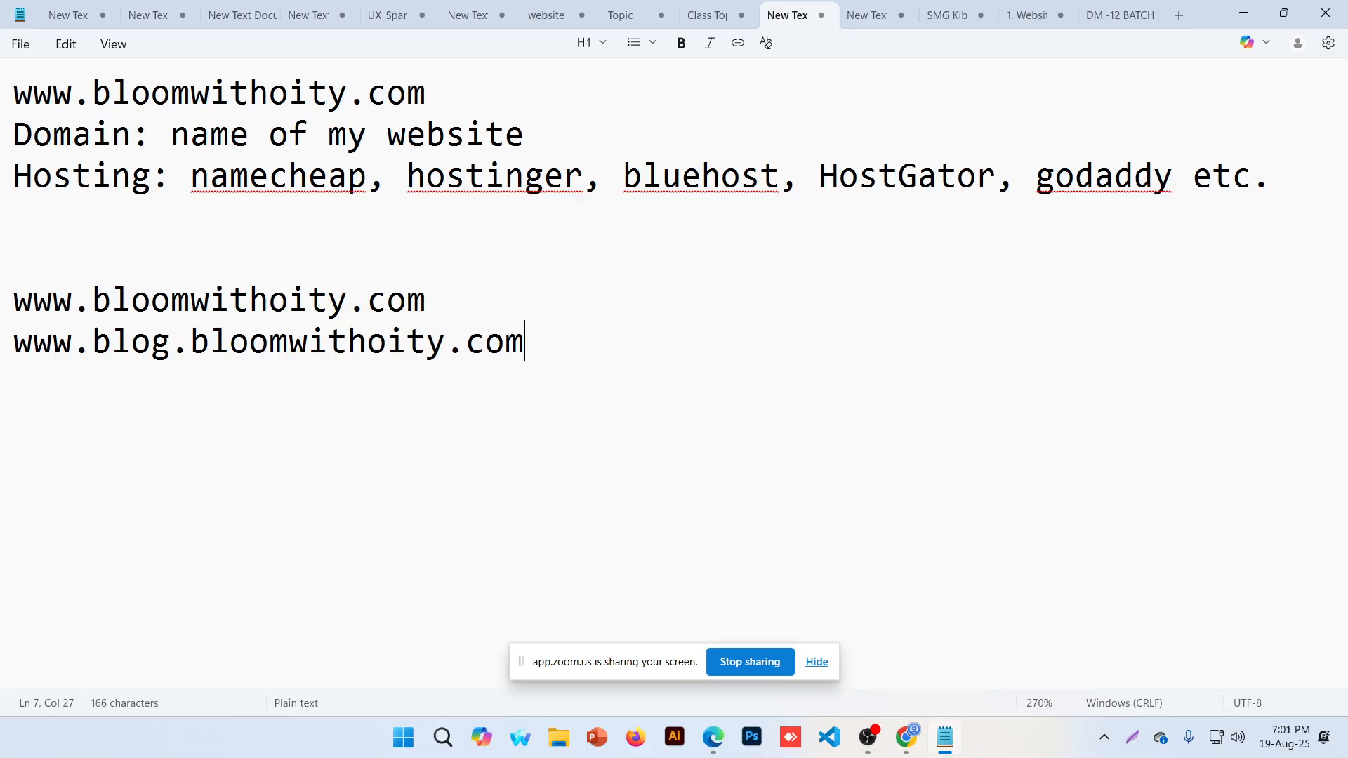
key(Return)
text(www)
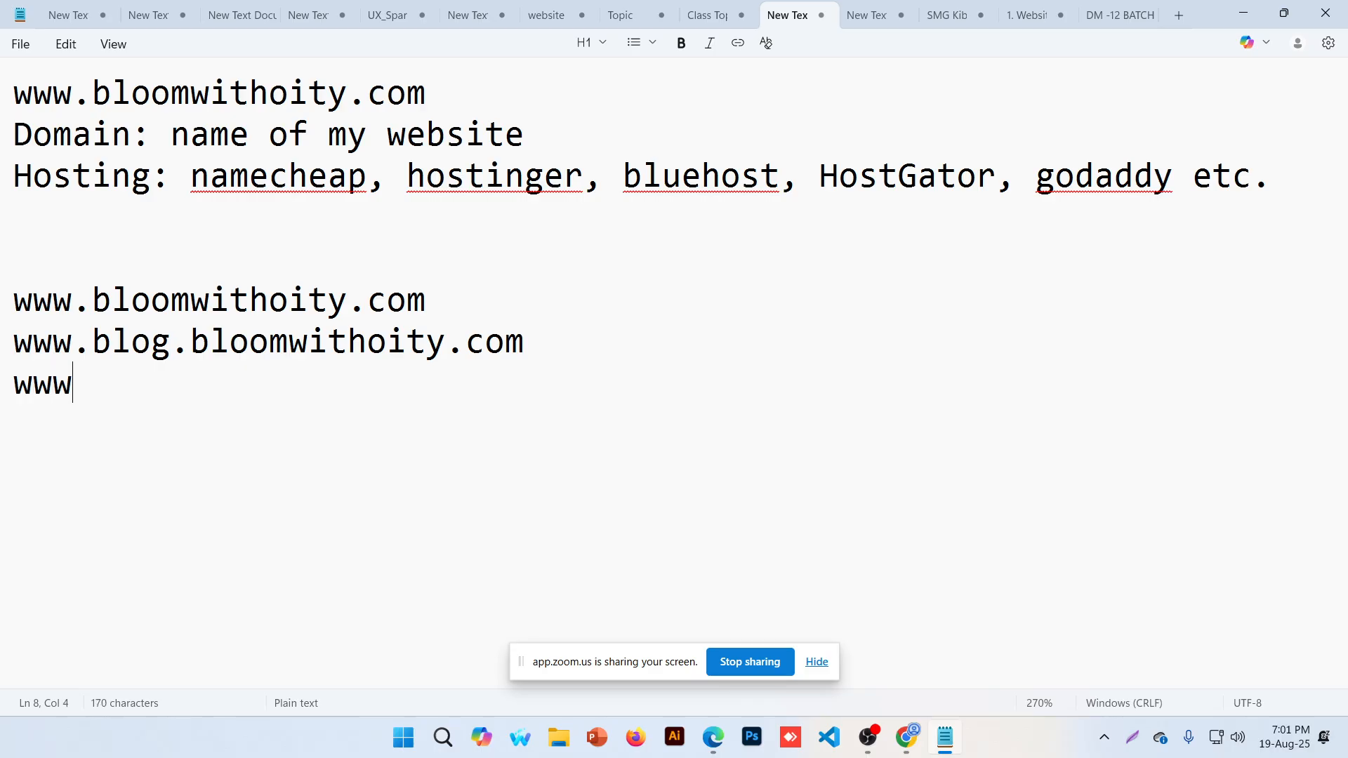
text(.bloomwitho)
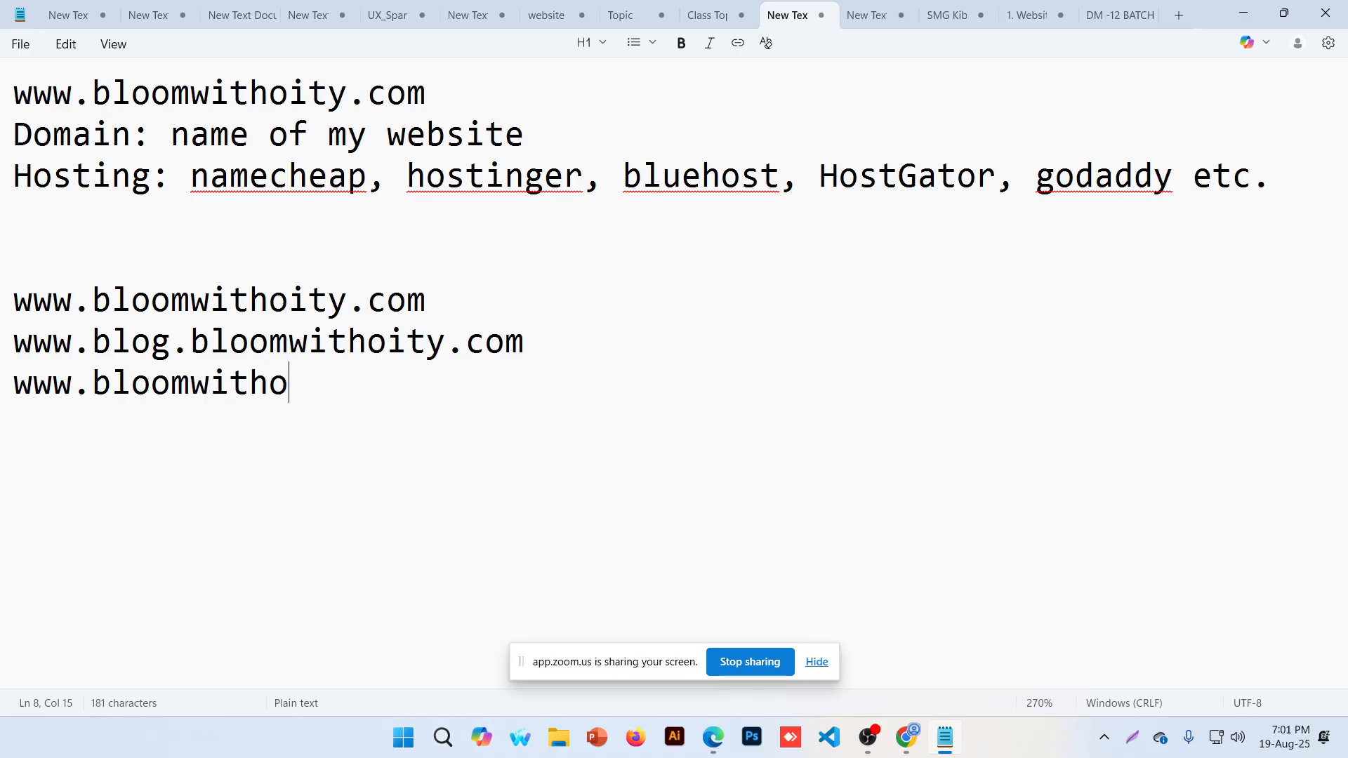
text(ity.com.bd)
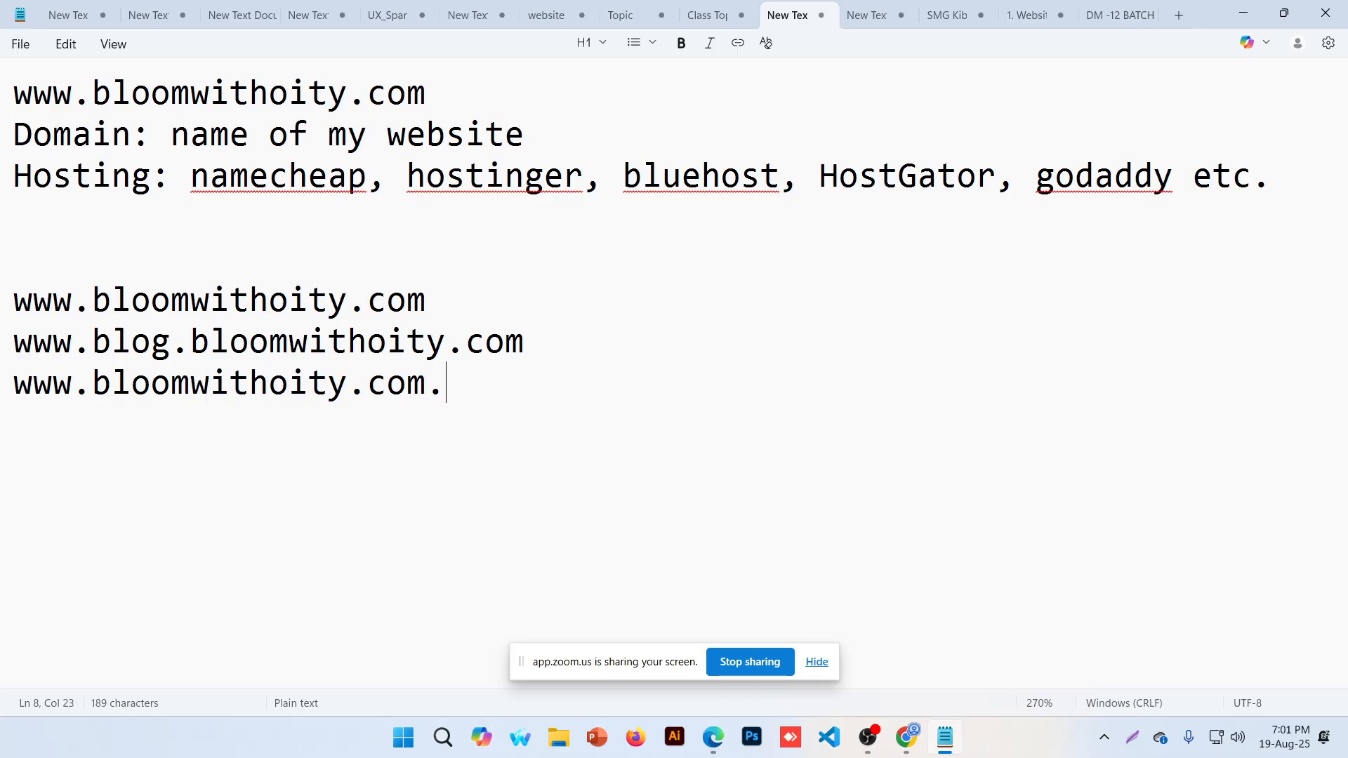
key(Return)
text(ww)
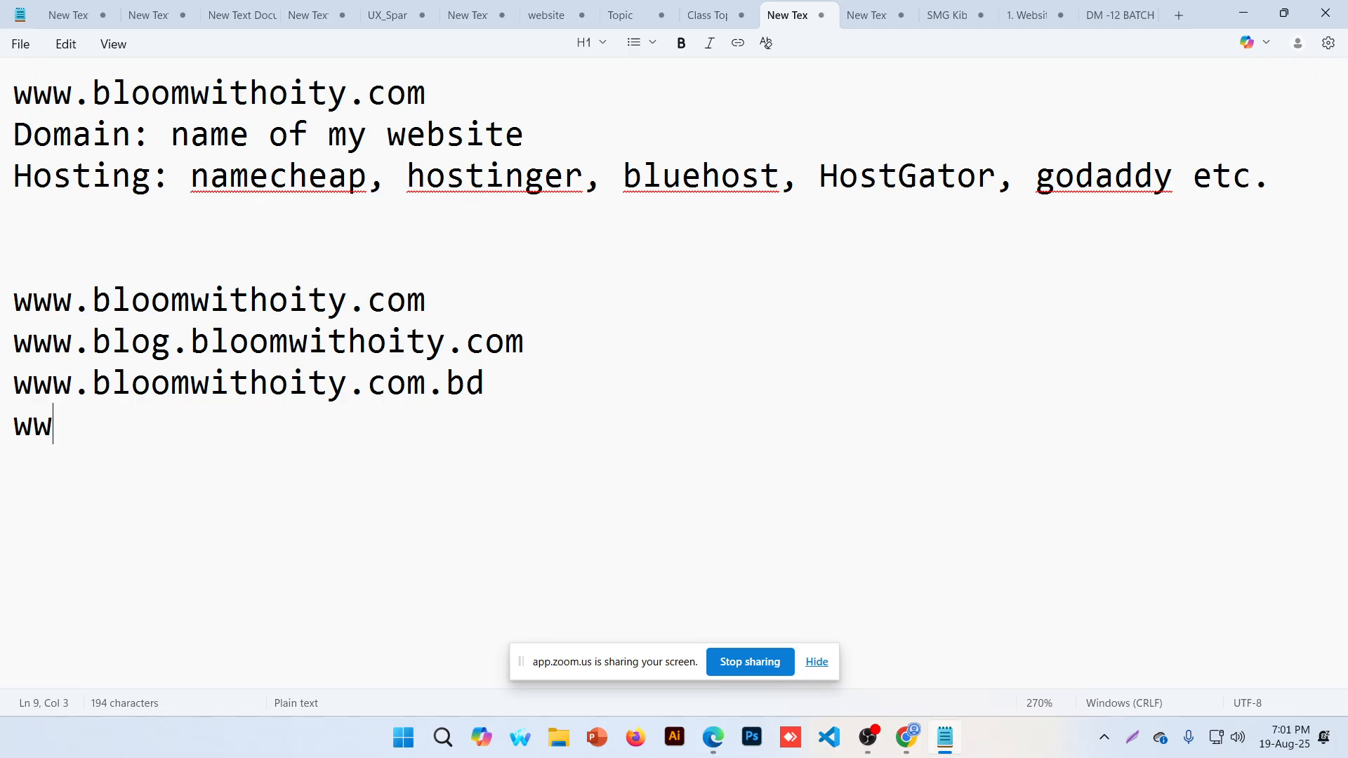
text(w.educationboa)
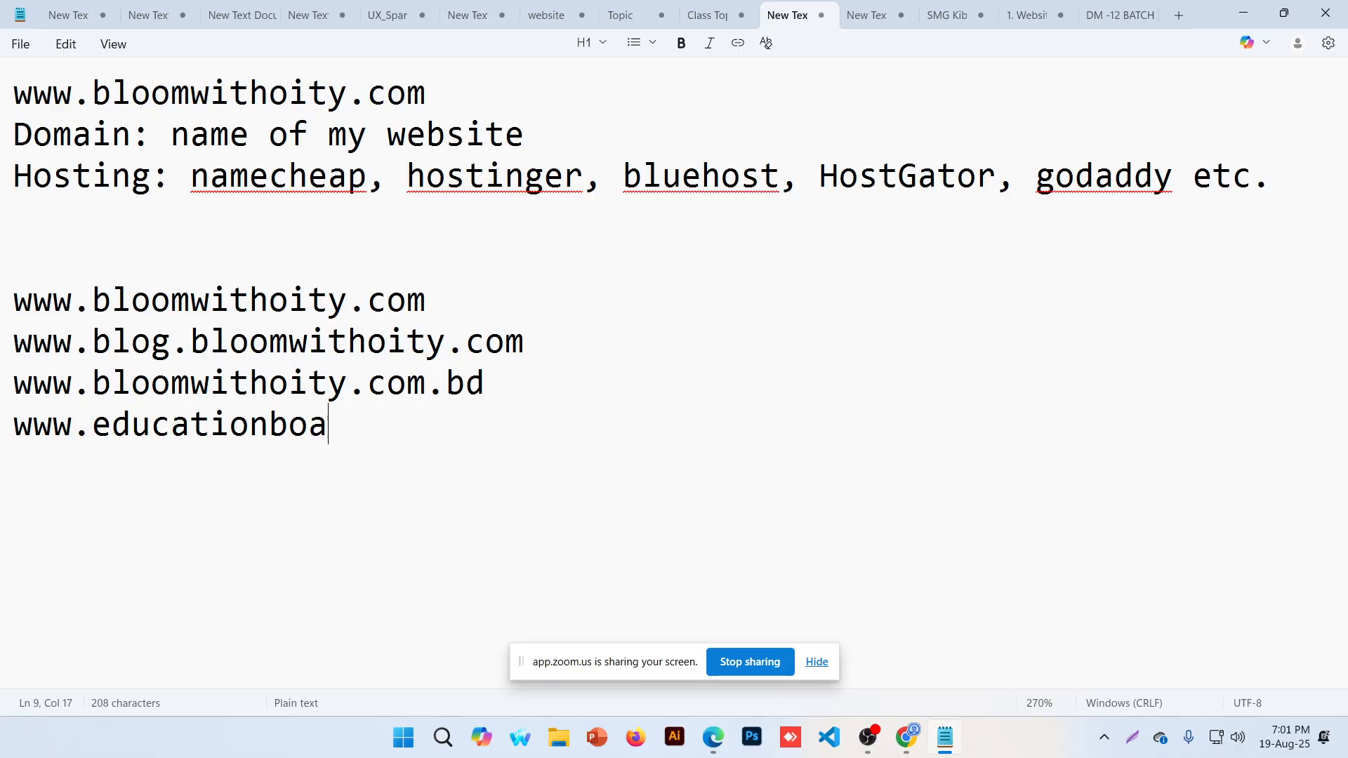
key(BackSpace)
text(ard.com.)
key(BackSpace)
key(BackSpace)
key(BackSpace)
key(BackSpace)
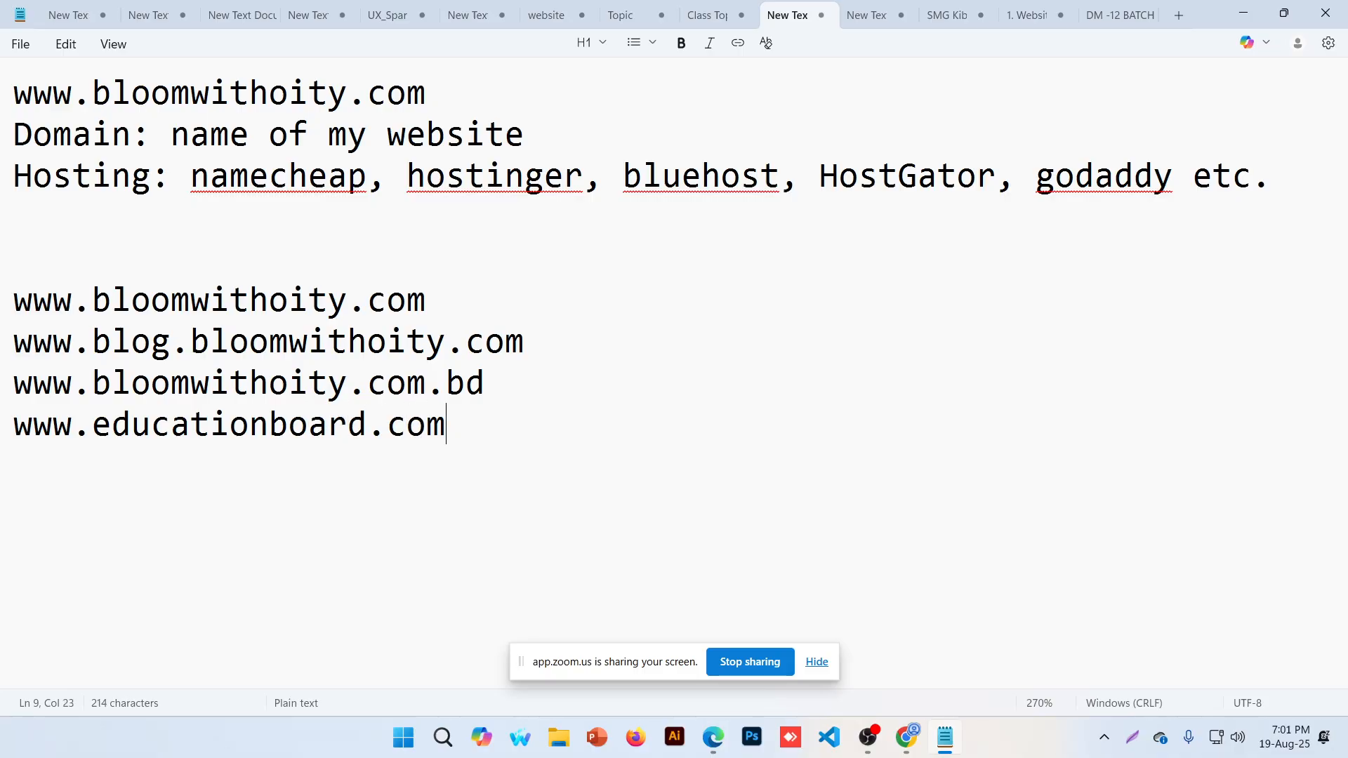
text(gov.,)
key(BackSpace)
text(bd)
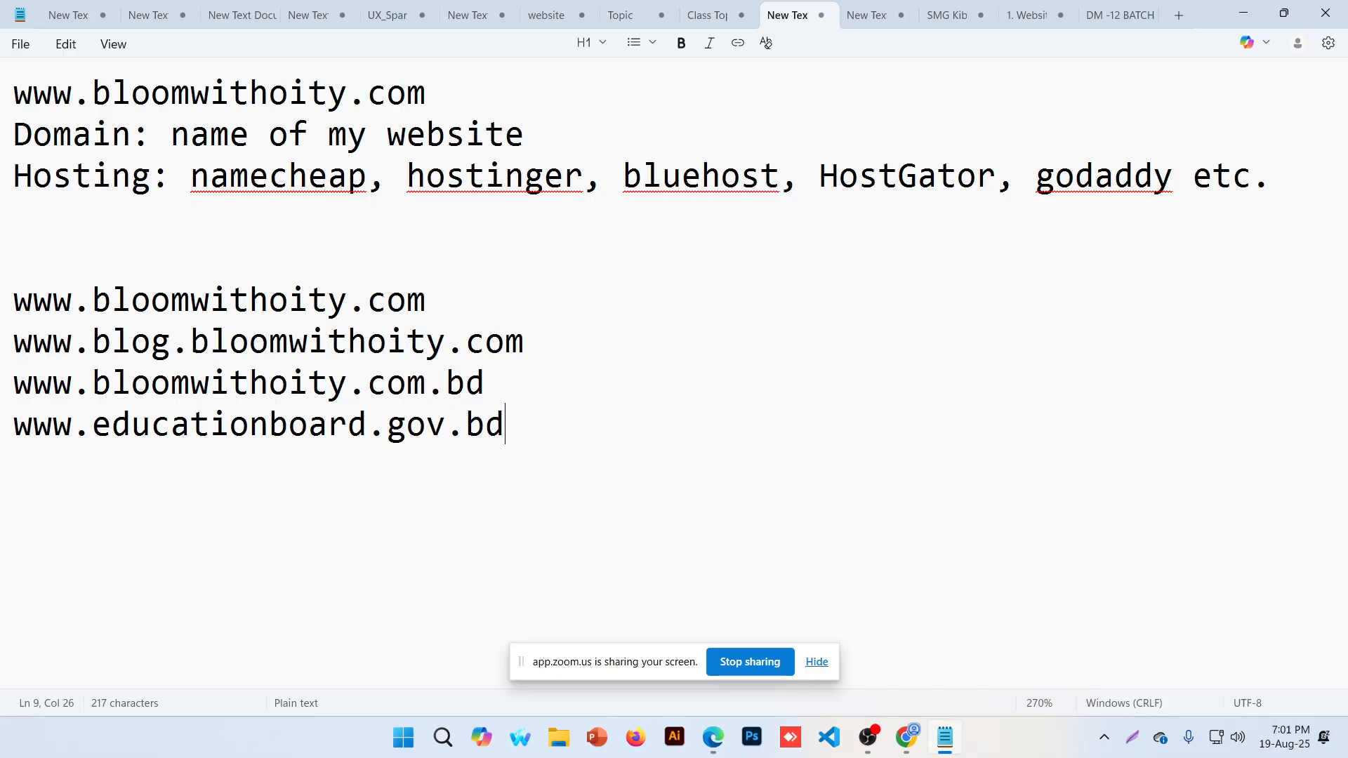
drag(451, 472, 2, 300)
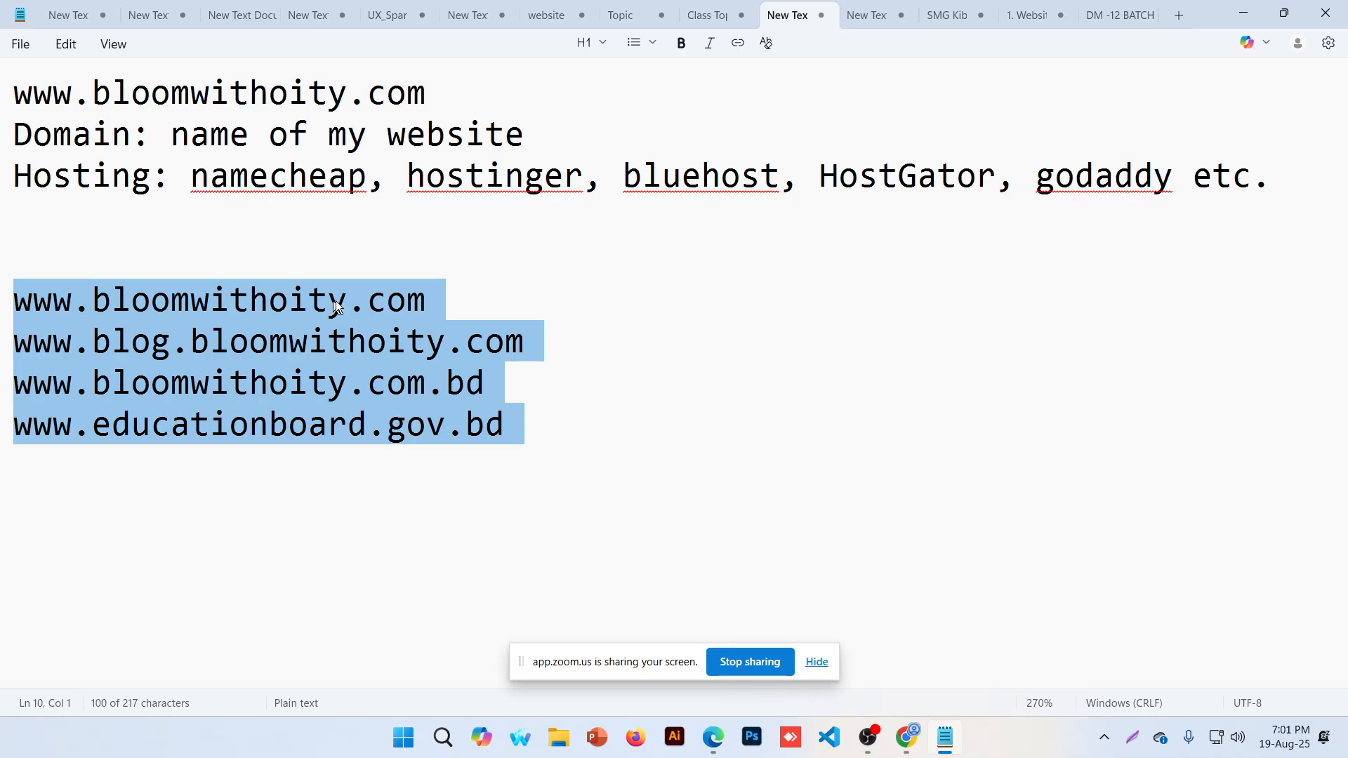
click(485, 424)
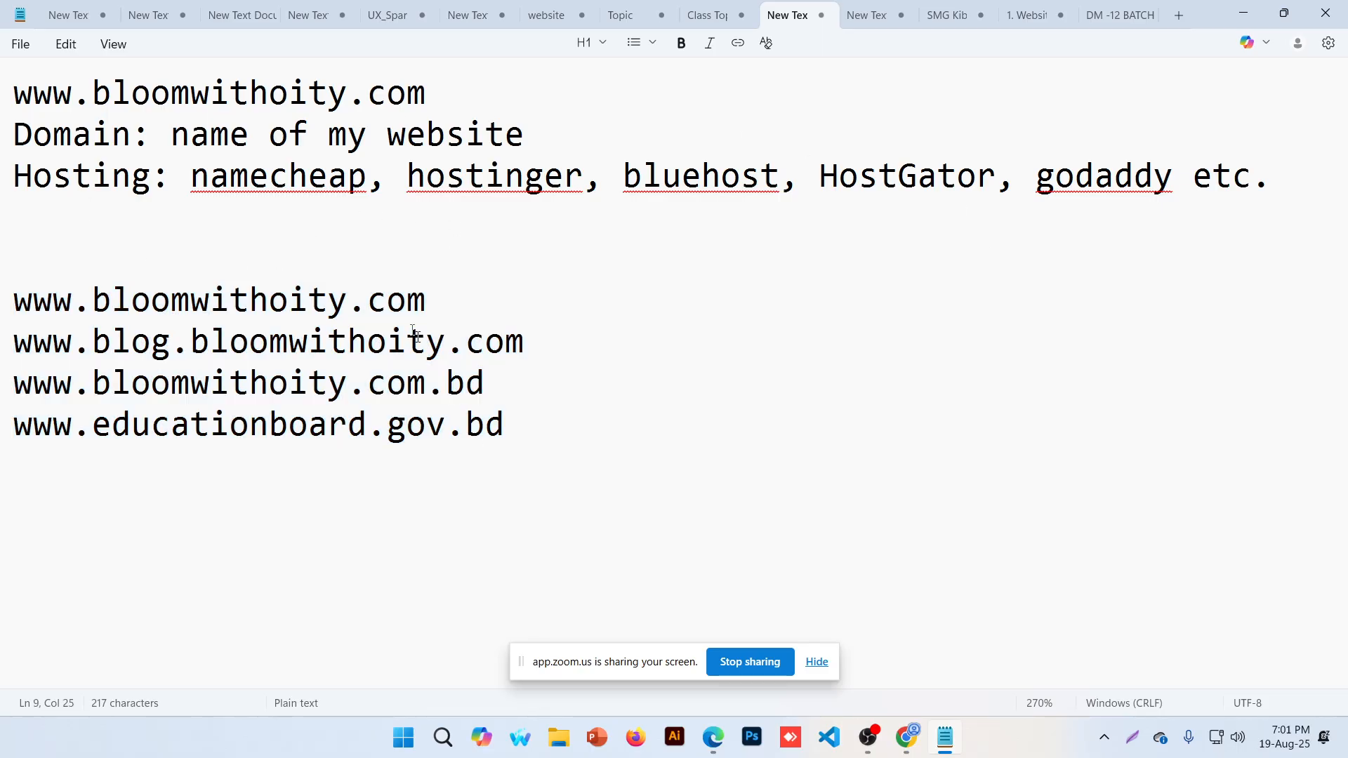
drag(426, 300, 13, 300)
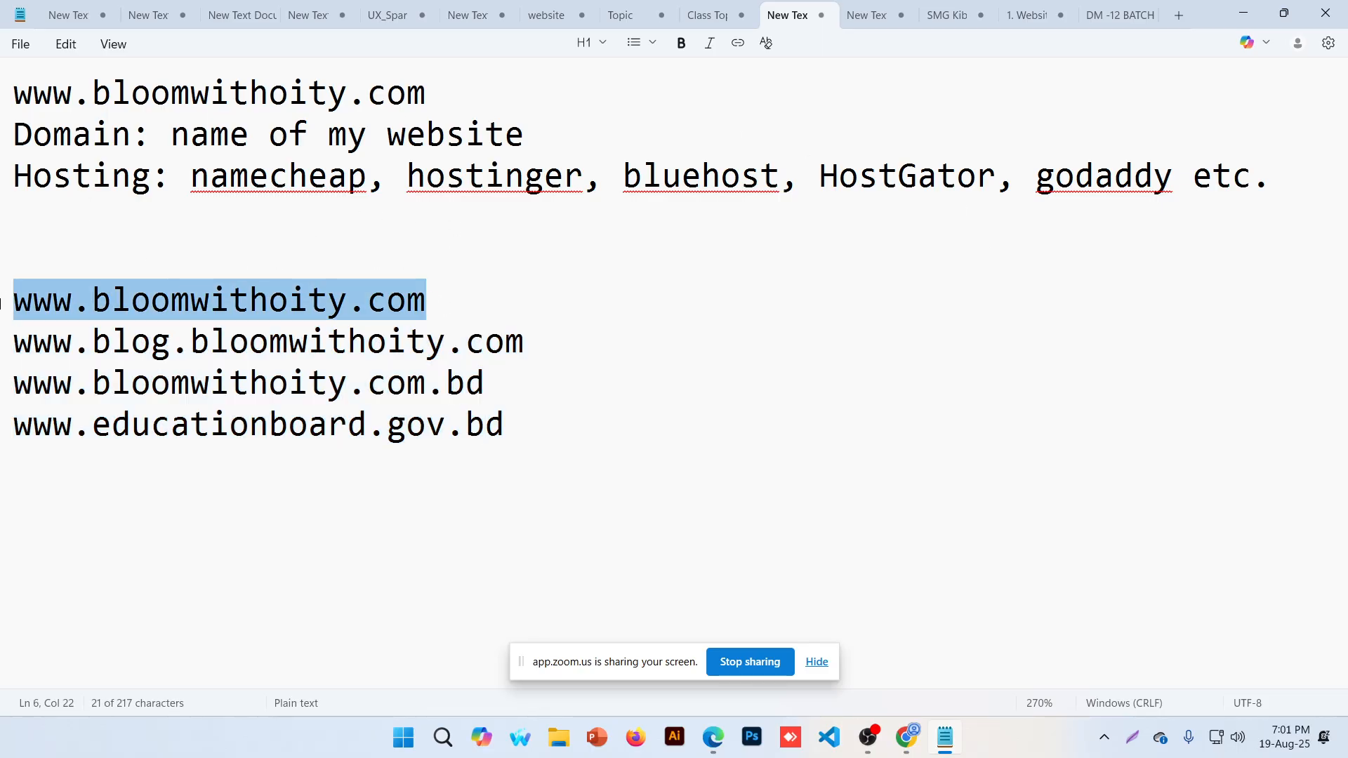
click(201, 254)
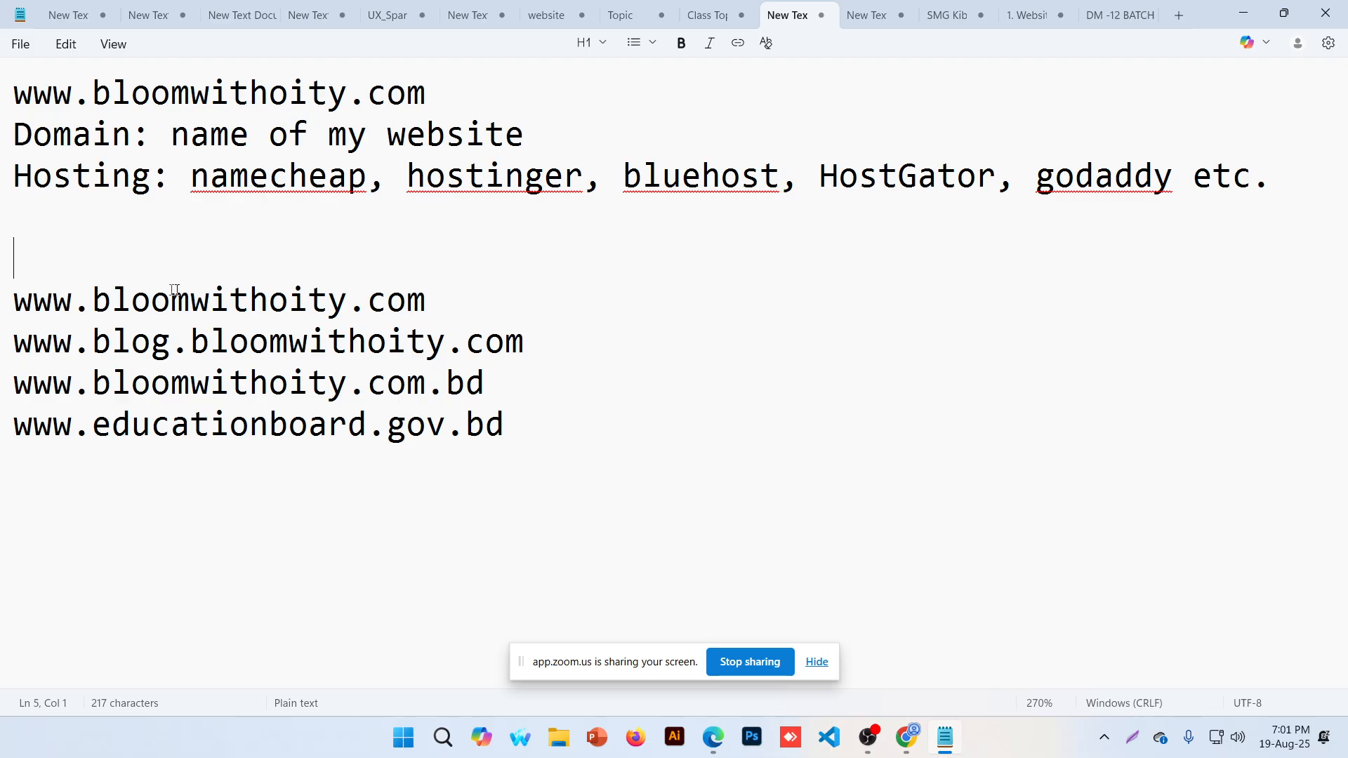
drag(14, 301, 91, 301)
click(92, 302)
triple_click(73, 302)
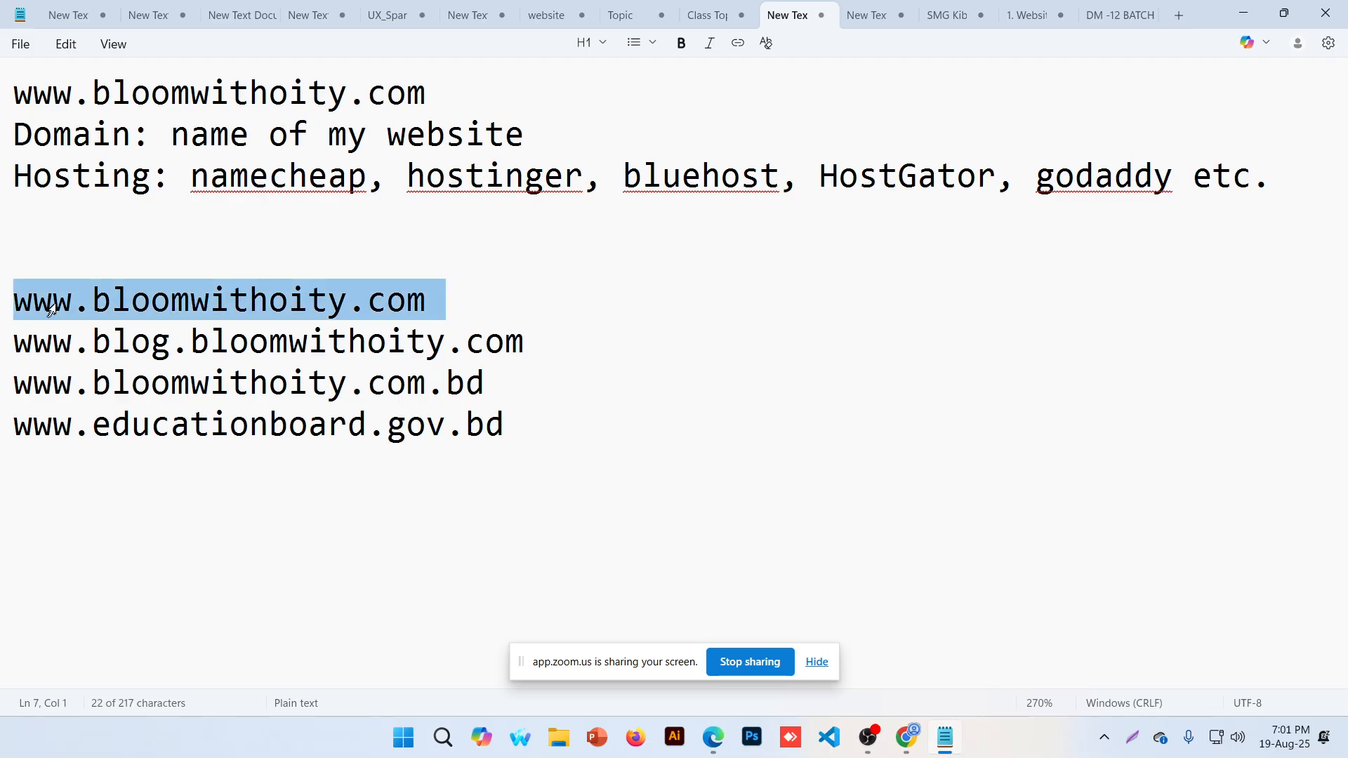
click(452, 300)
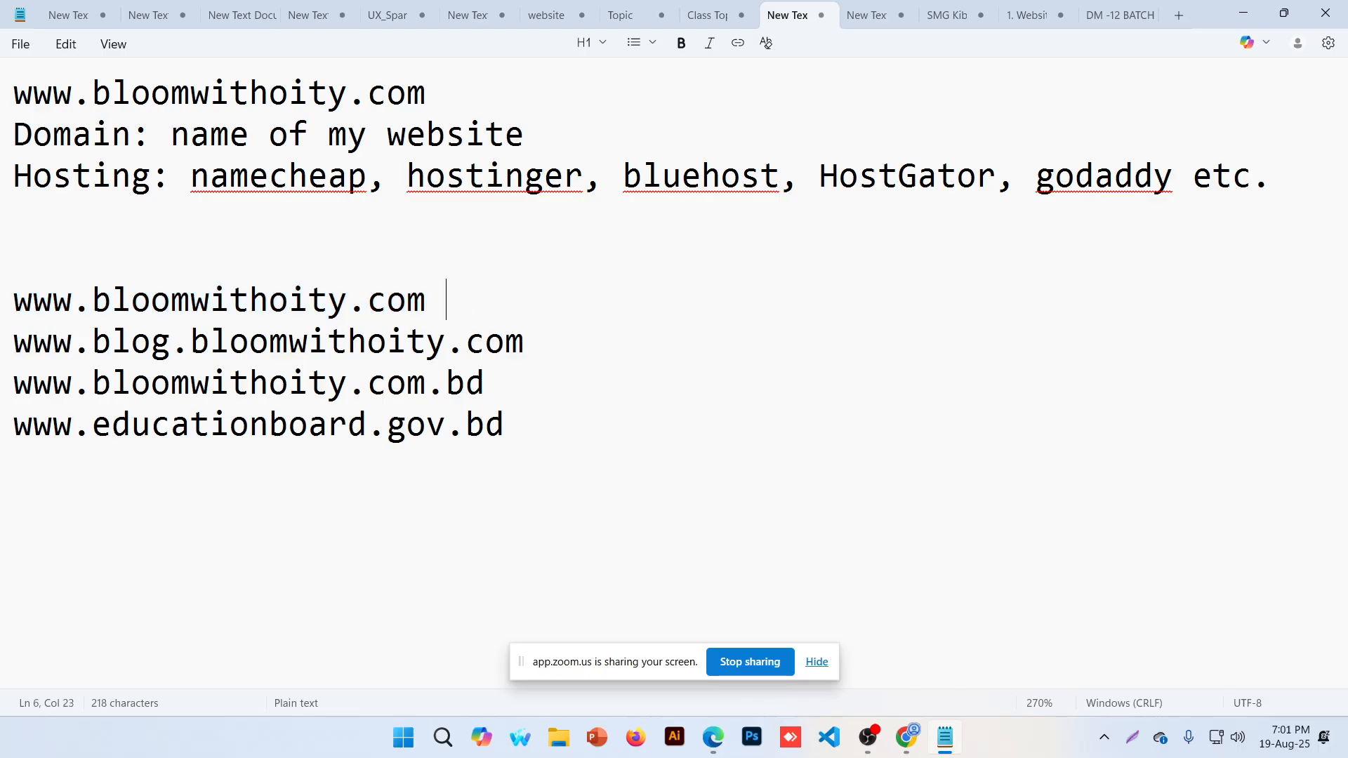
text(: domain)
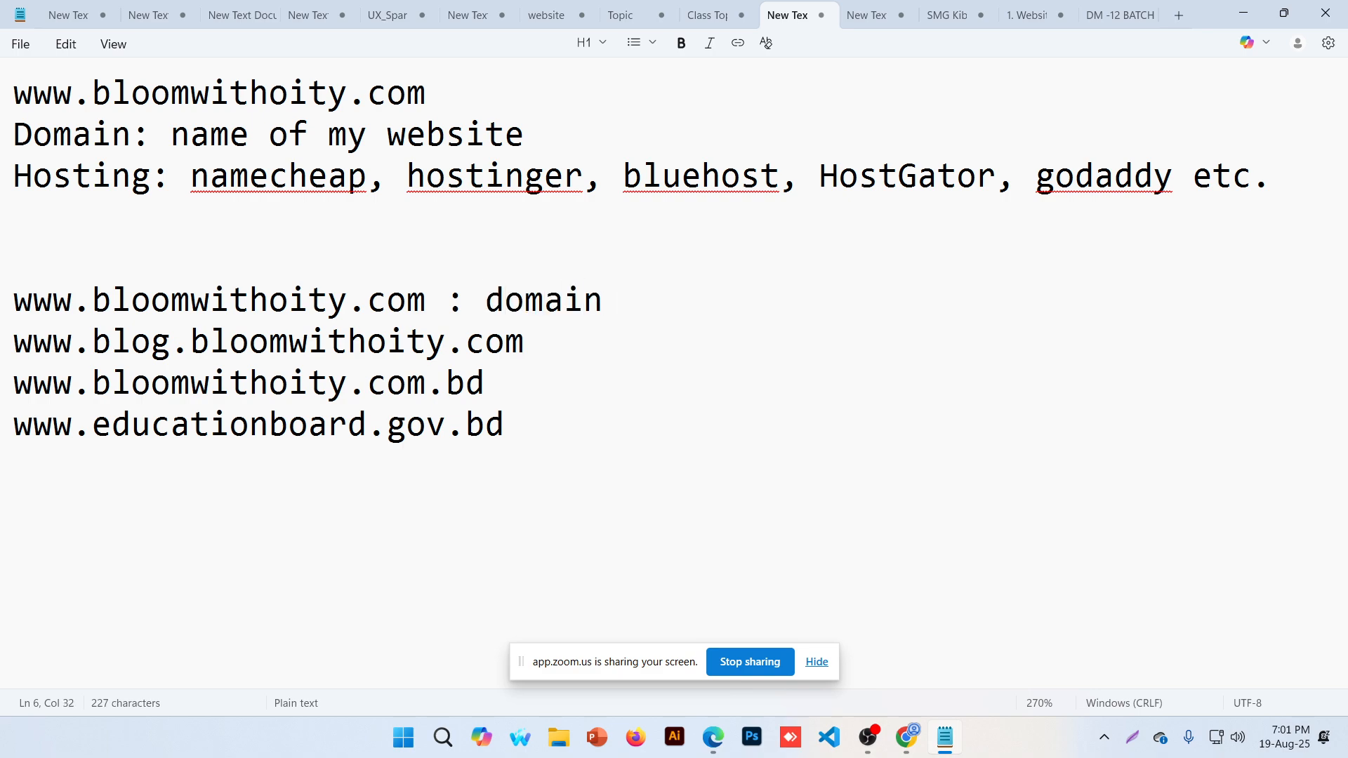
key(ctrl+shift+Left)
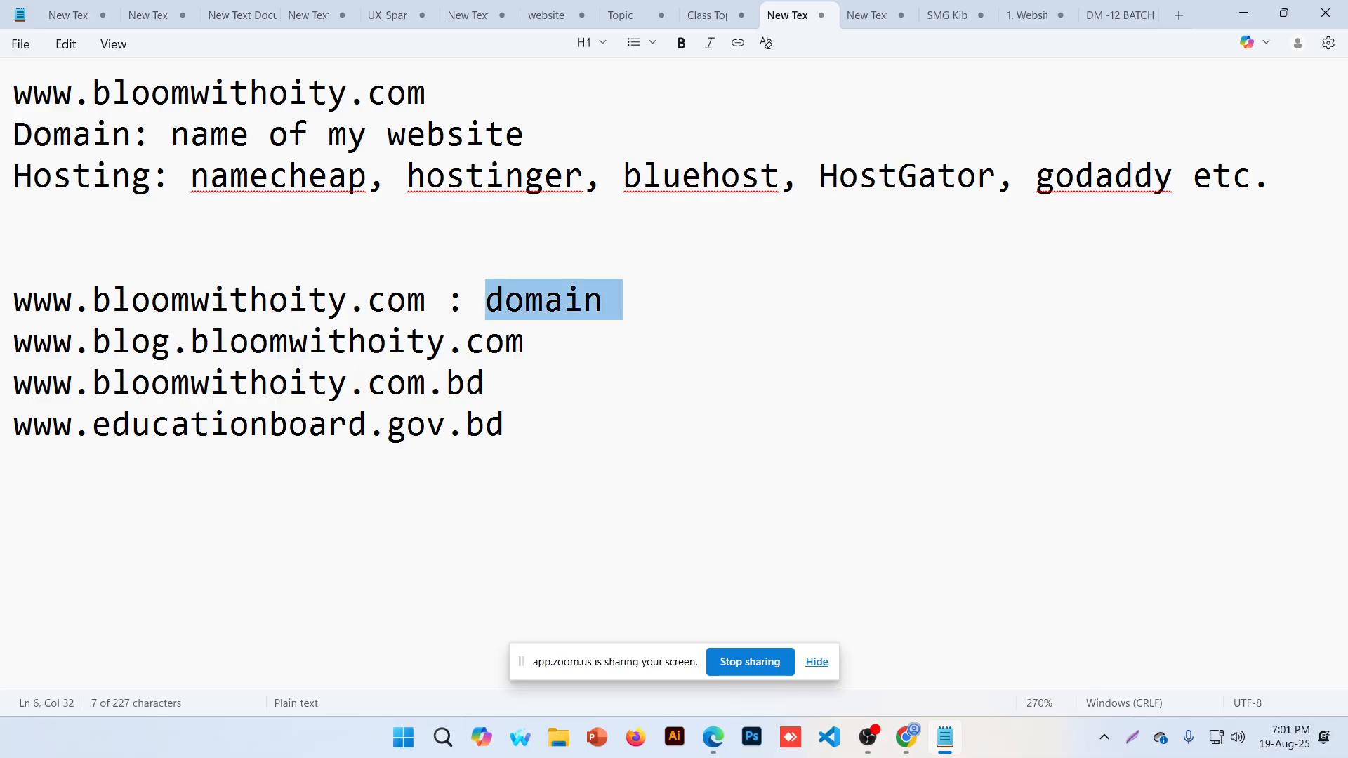
click(192, 347)
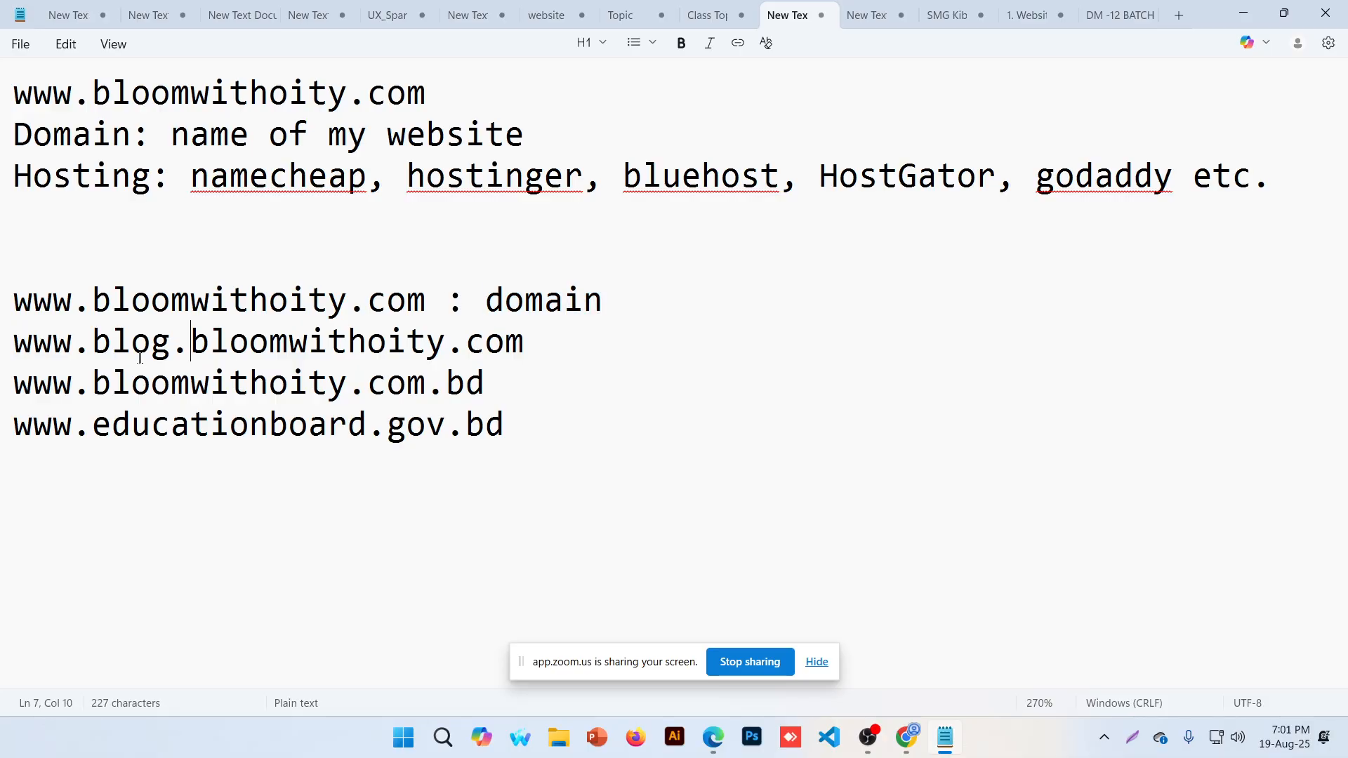
click(71, 345)
drag(112, 345, 526, 351)
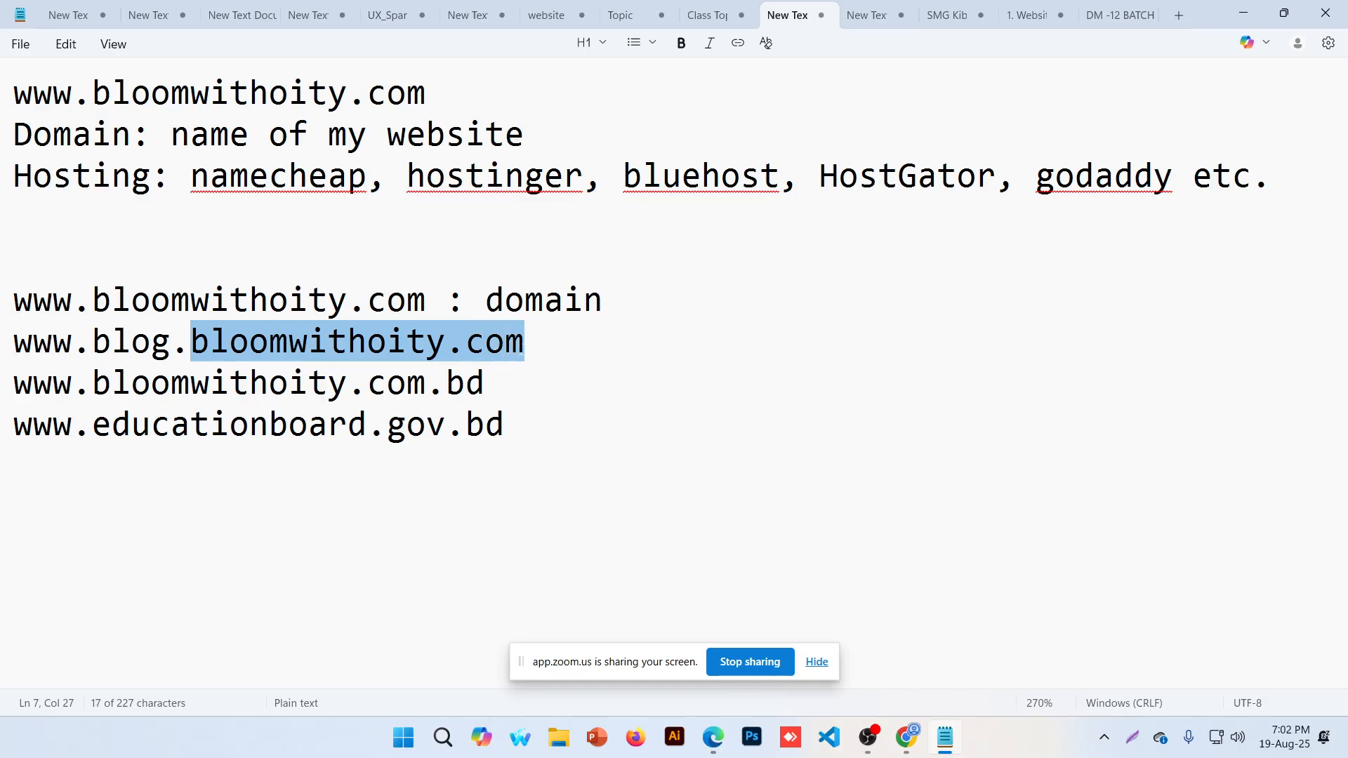
click(71, 345)
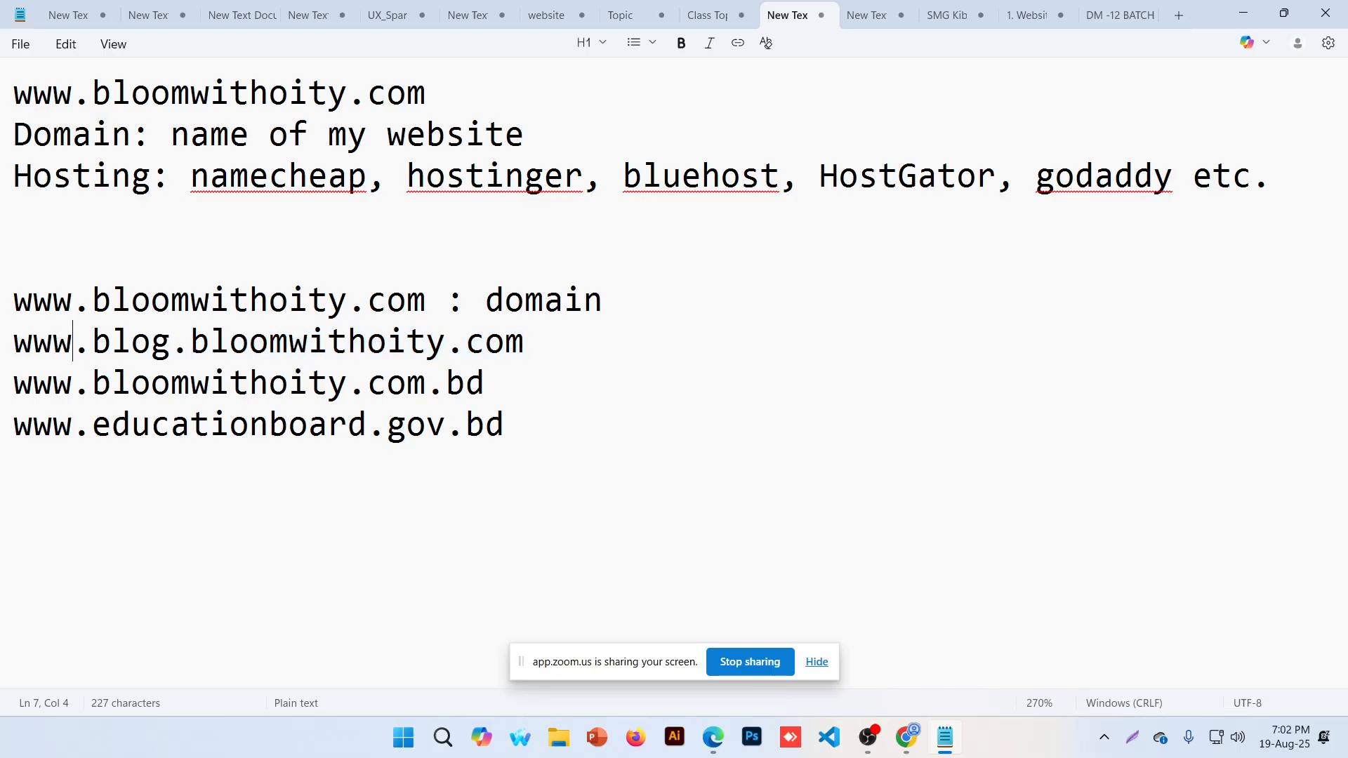
drag(172, 349, 182, 351)
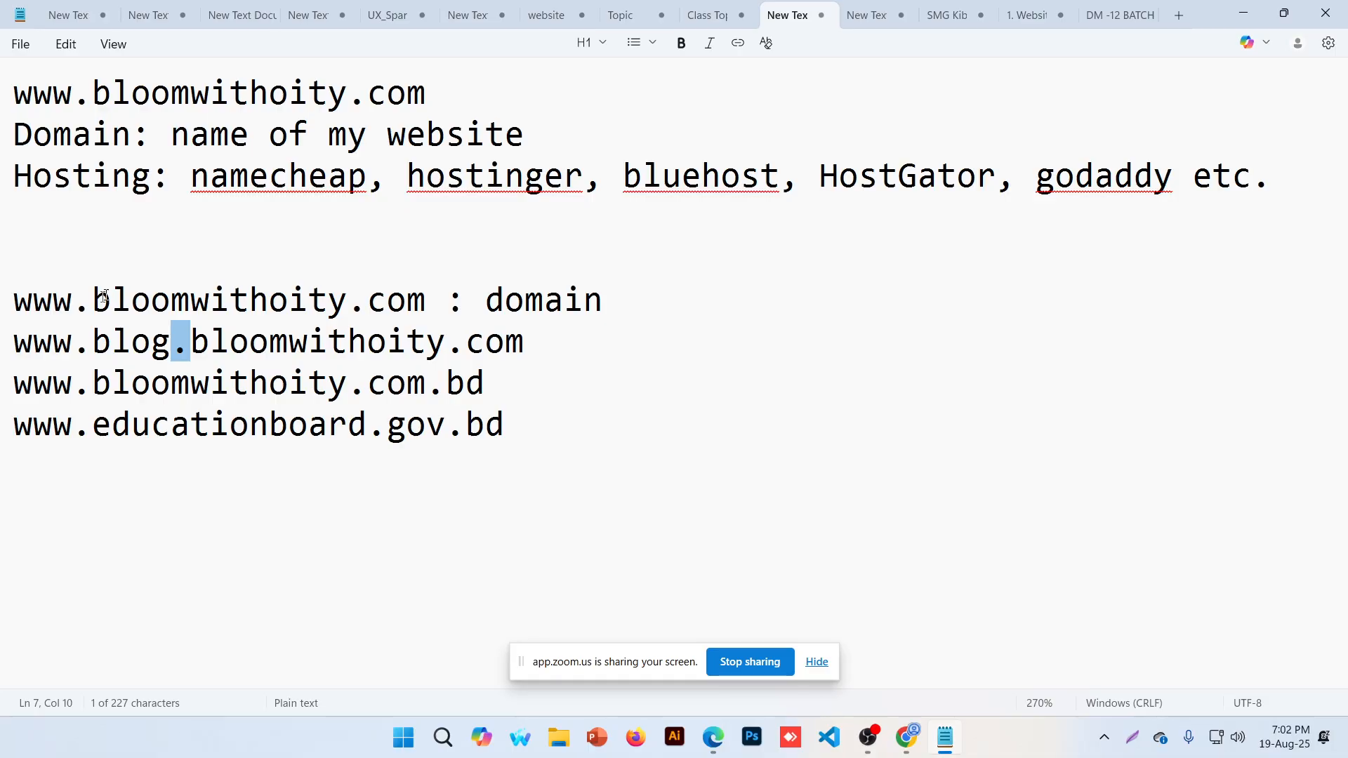
drag(35, 298, 71, 302)
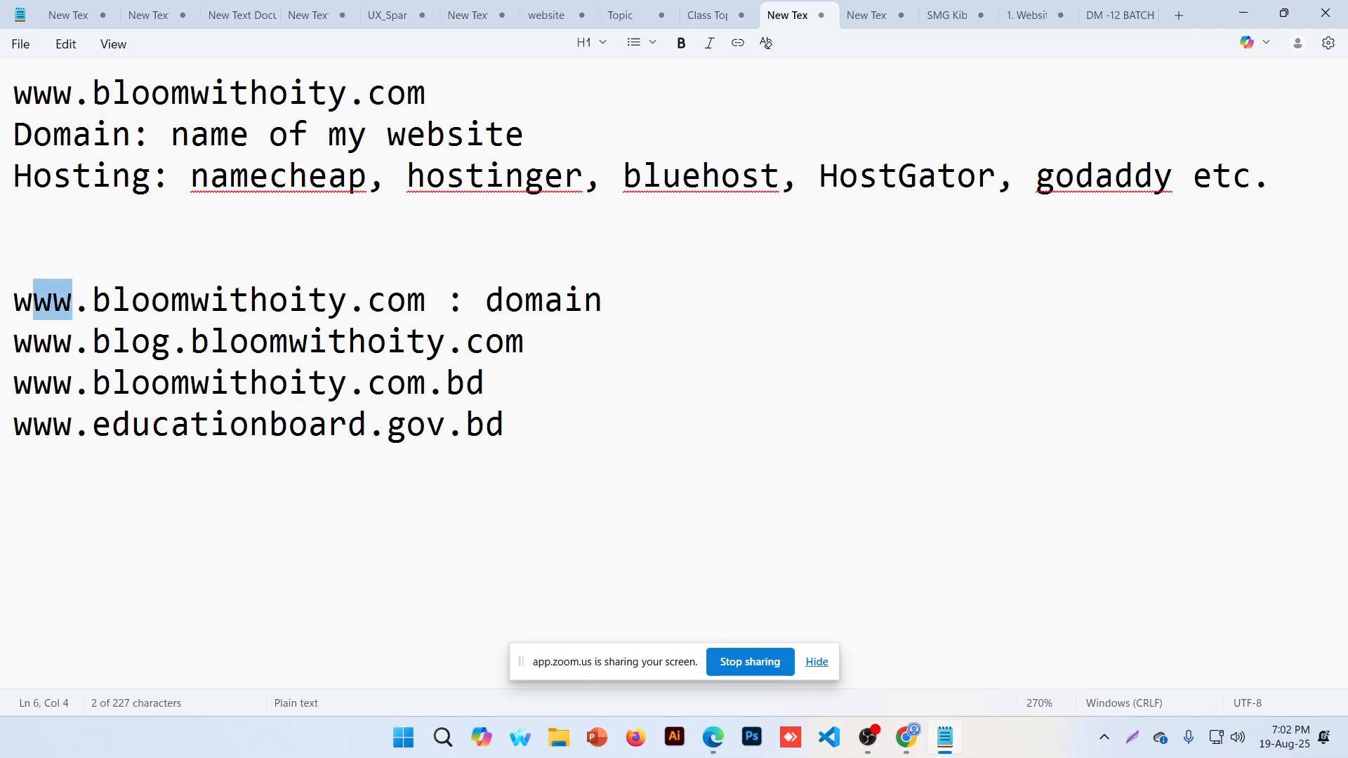
drag(349, 301, 360, 304)
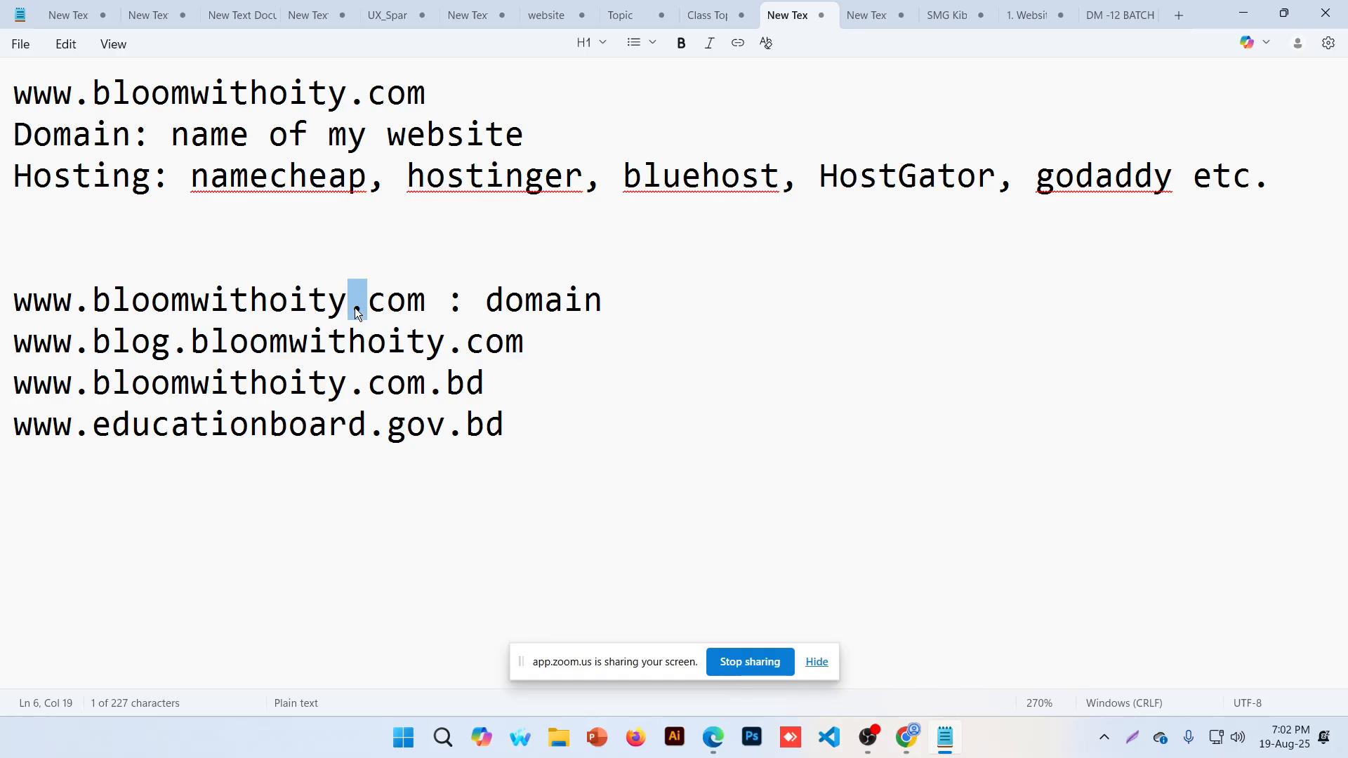
click(92, 301)
drag(91, 302, 2, 309)
key(BackSpace)
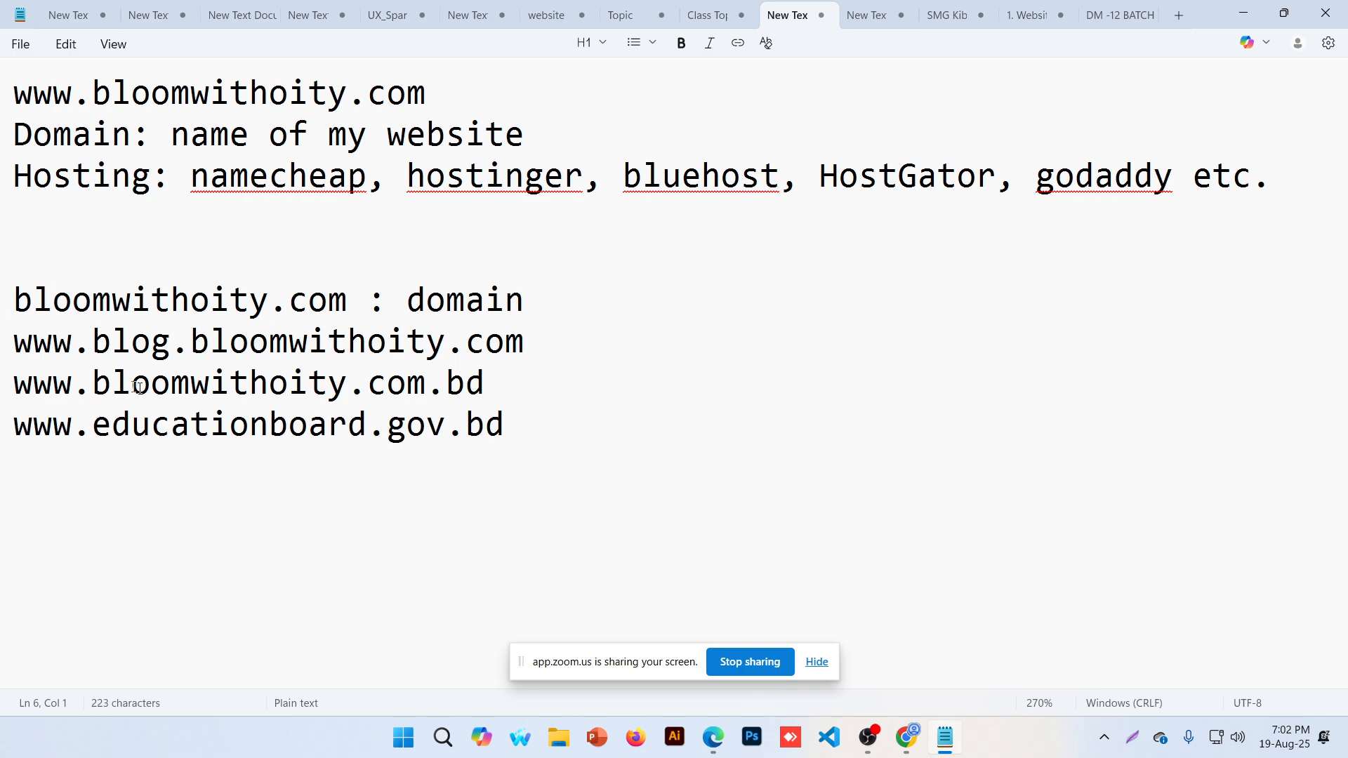
drag(89, 350, 7, 347)
key(BackSpace)
drag(93, 385, 92, 424)
key(BackSpace)
key(BackSpace)
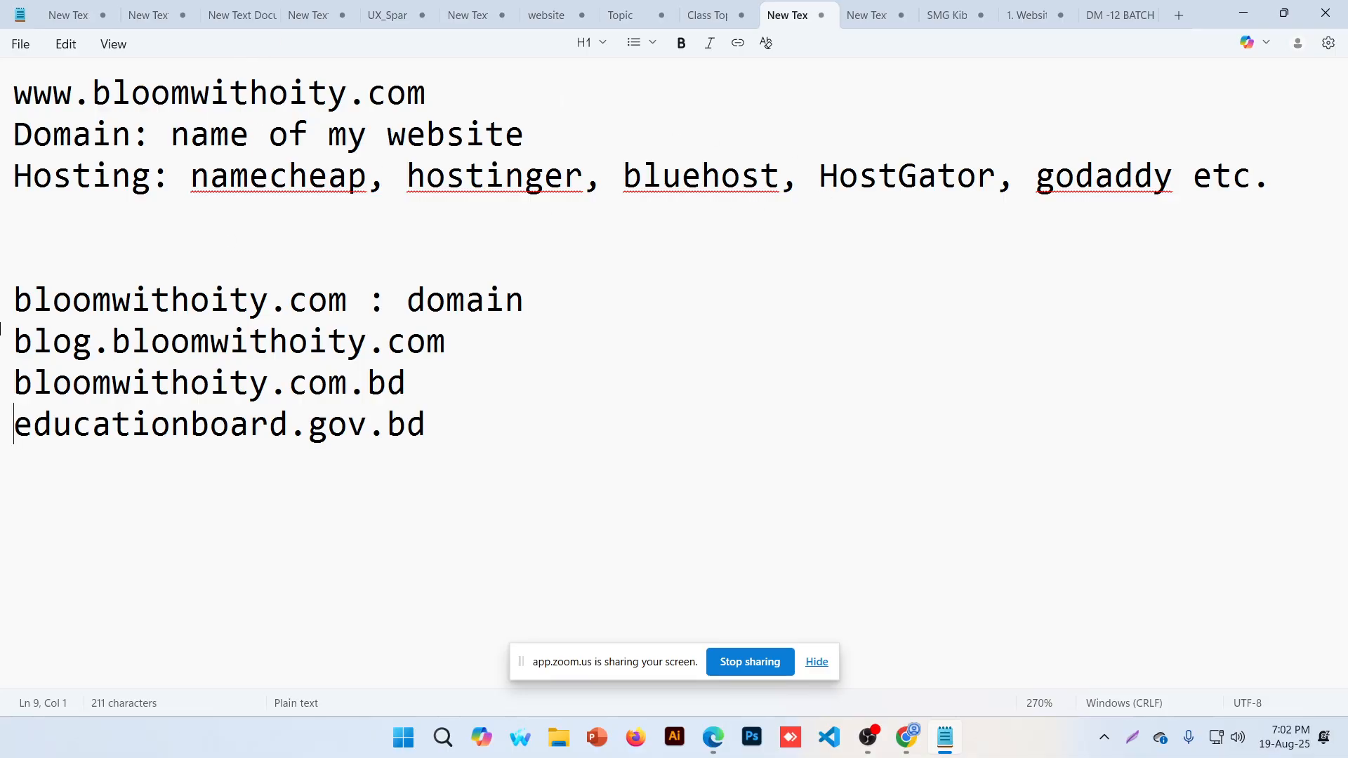
click(7, 306)
click(281, 302)
double_click(275, 303)
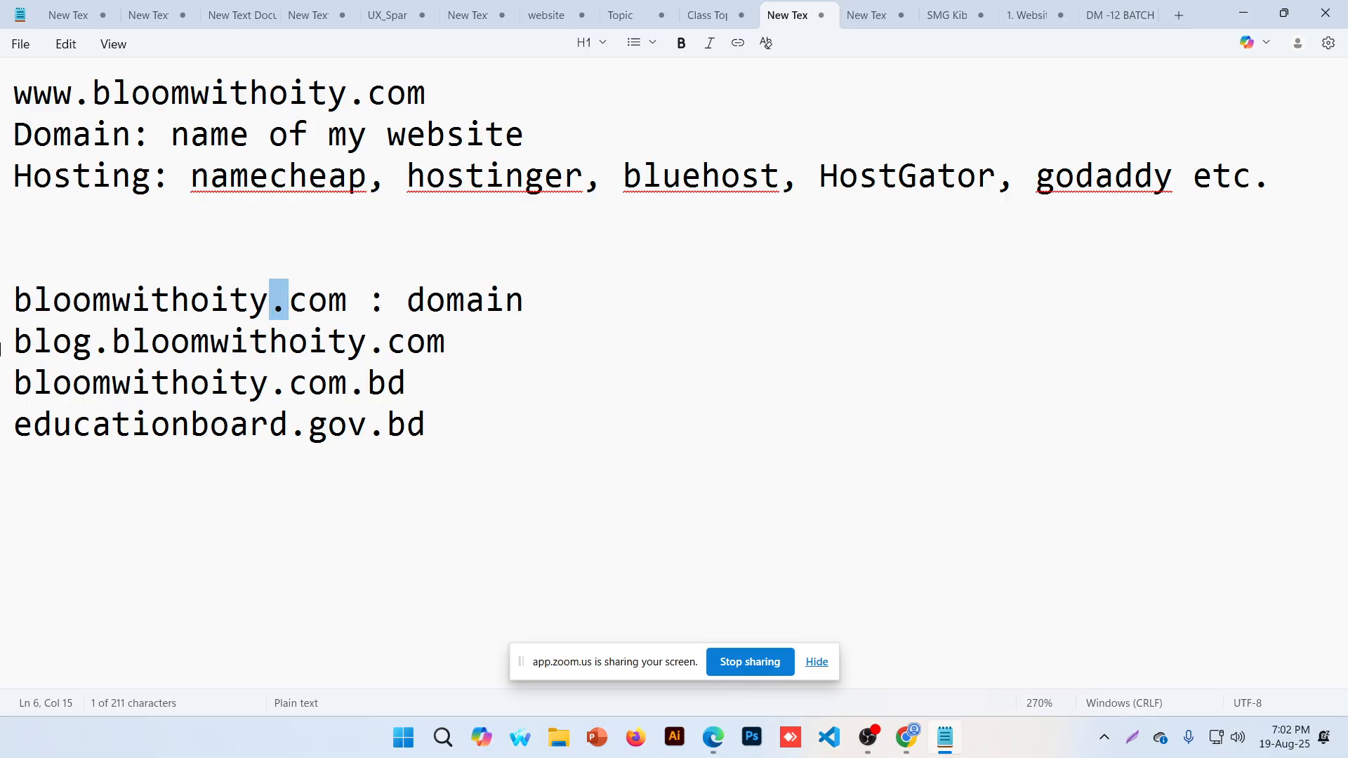
Append ': sub domain' to the end of the blog.bloomwithoity.com line
click(5, 344)
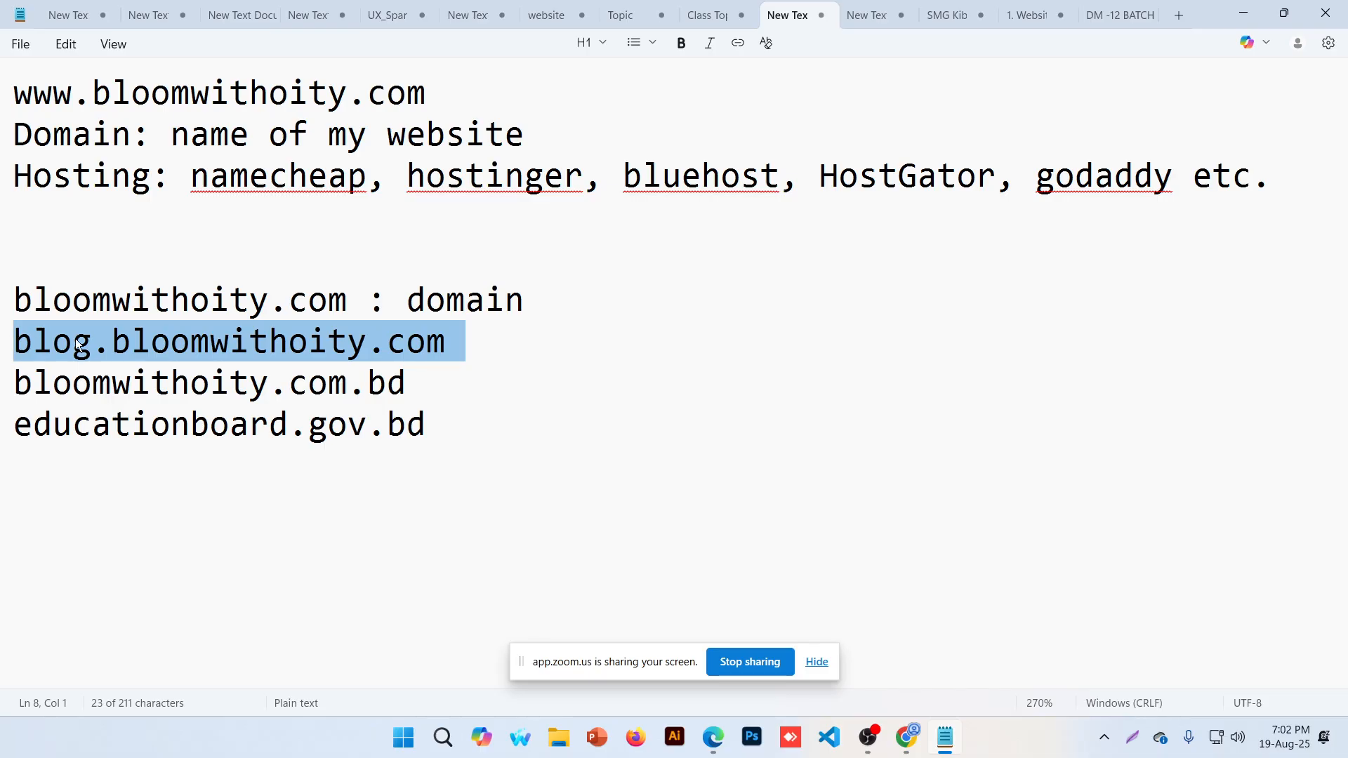
click(28, 350)
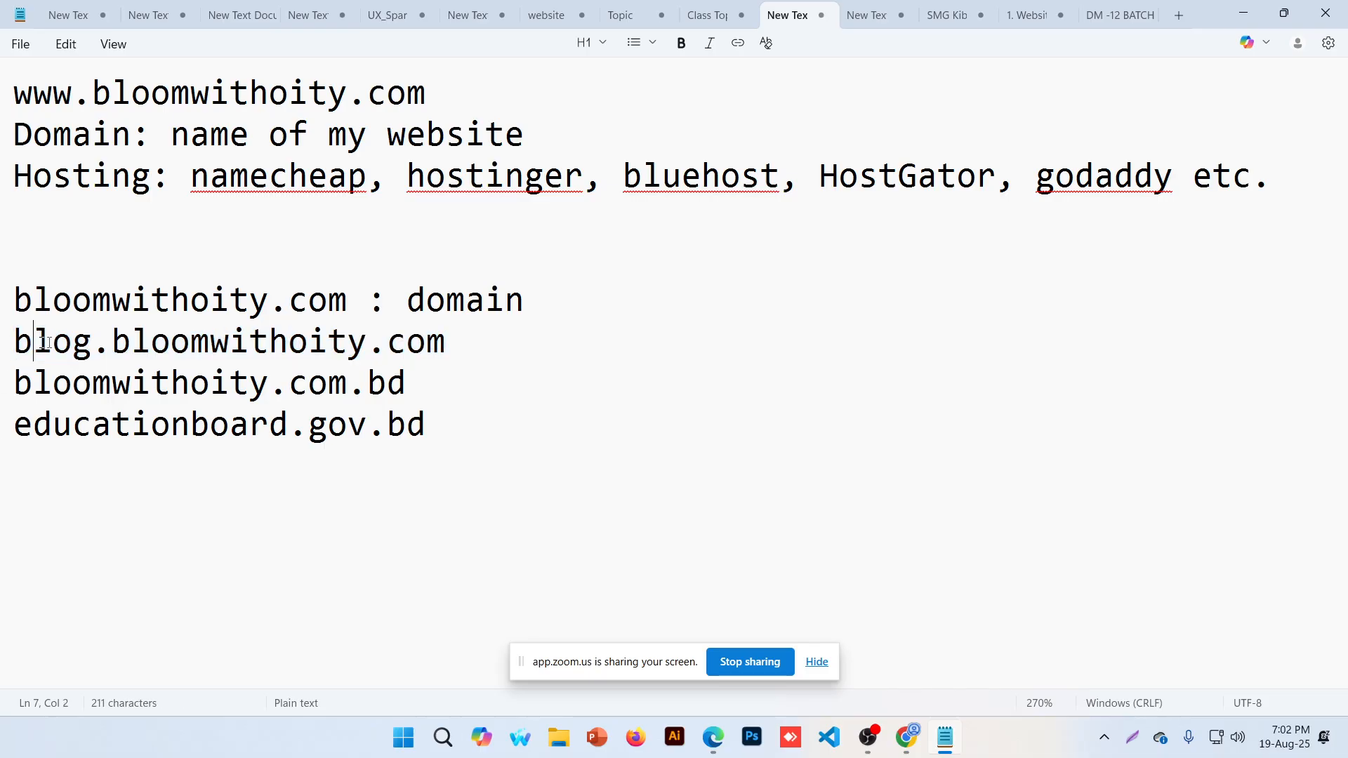
drag(130, 344, 388, 344)
click(387, 344)
key(End)
text(: sub domain)
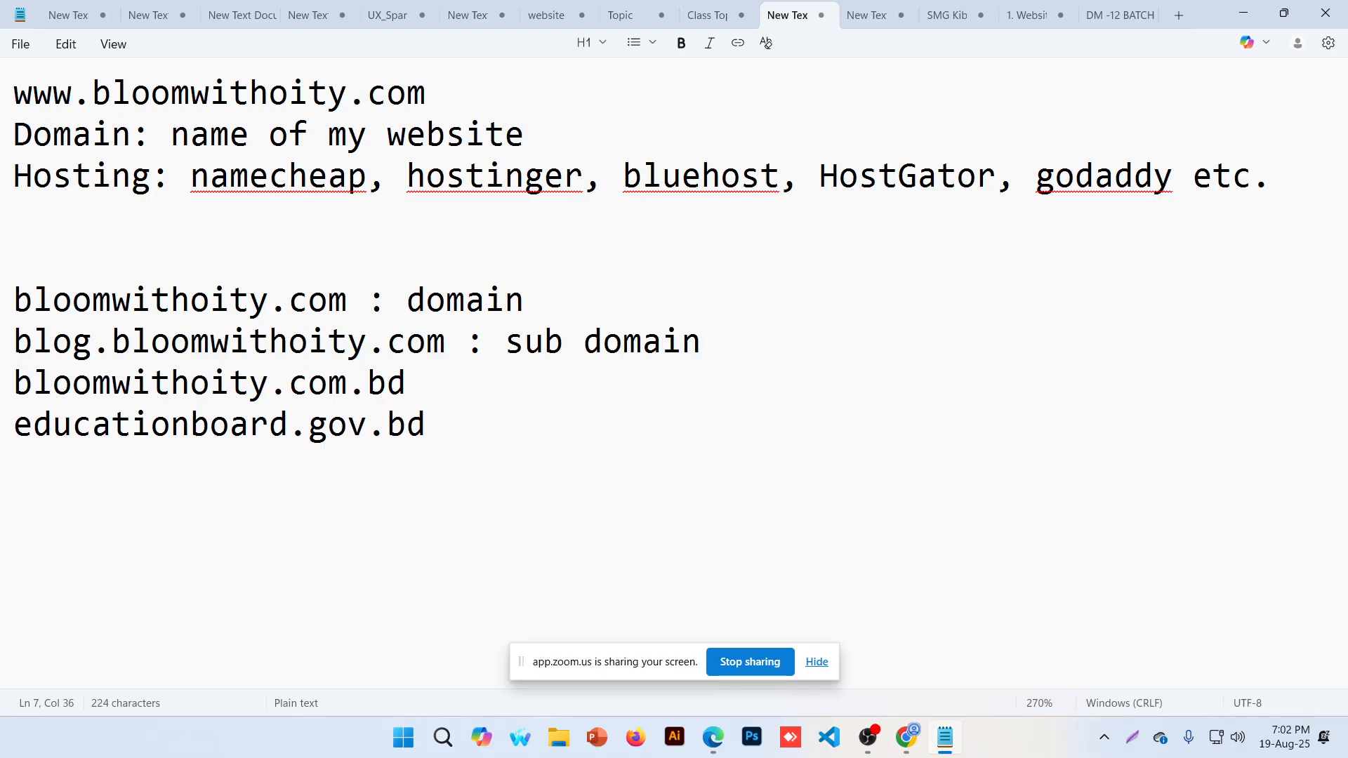
drag(347, 298, 10, 351)
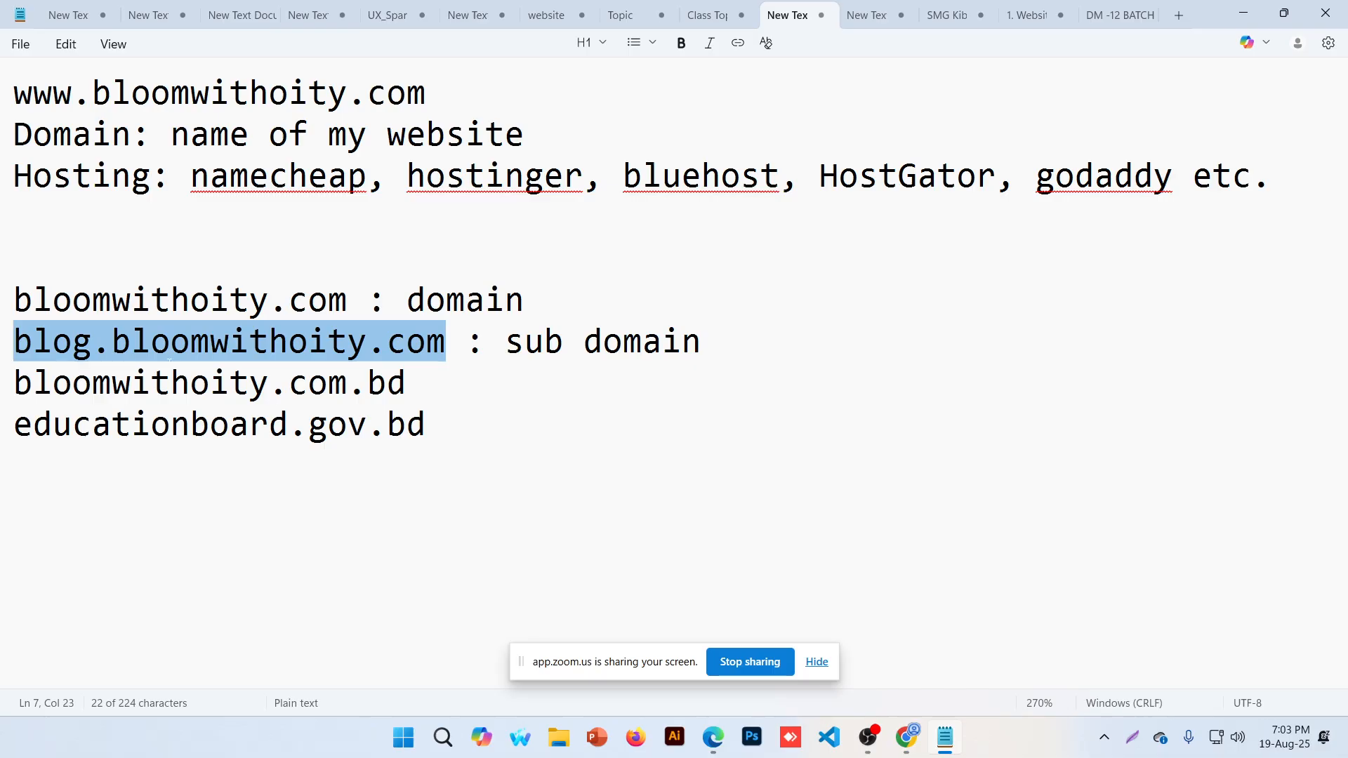
click(224, 355)
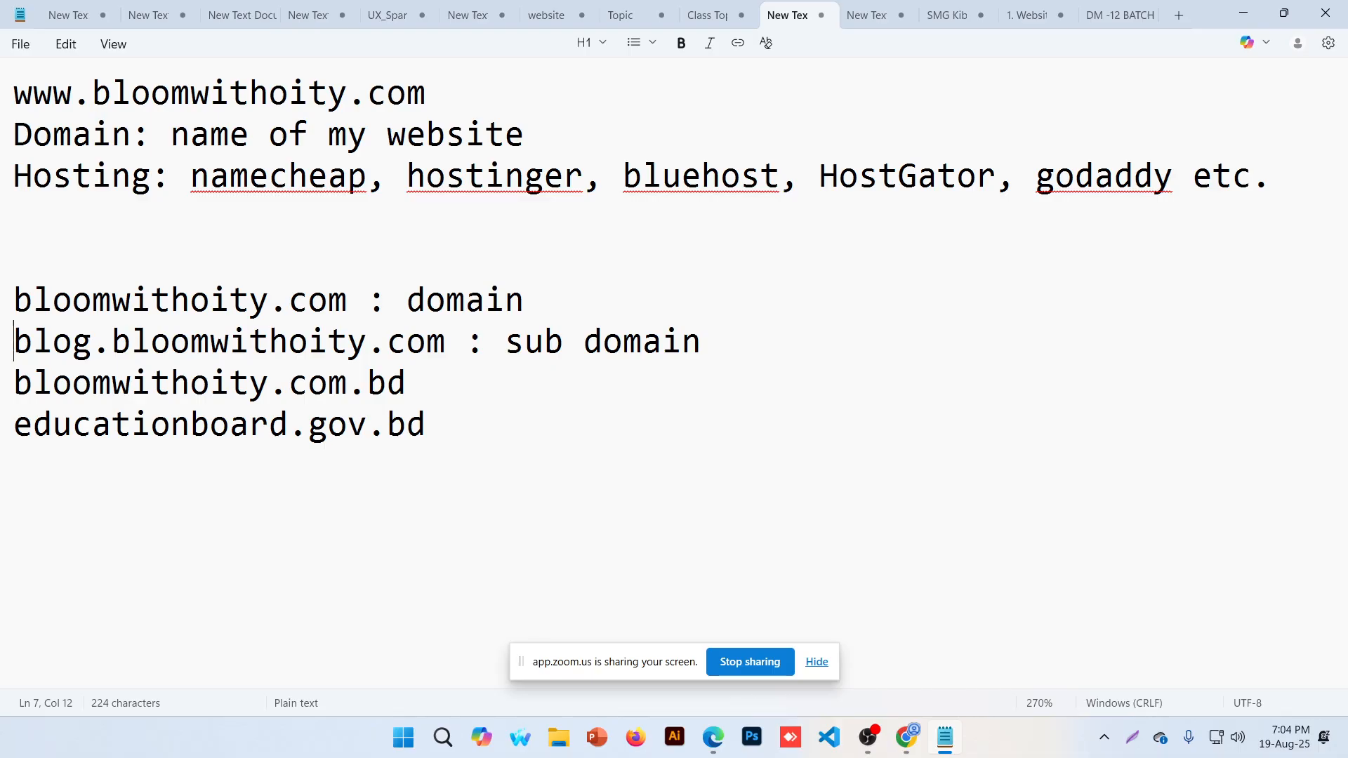
Label bloomwithoity.com.bd with ': country domains', highlighting its .com and bd parts
drag(14, 341, 447, 343)
click(408, 383)
text(:)
drag(270, 383, 347, 386)
click(329, 383)
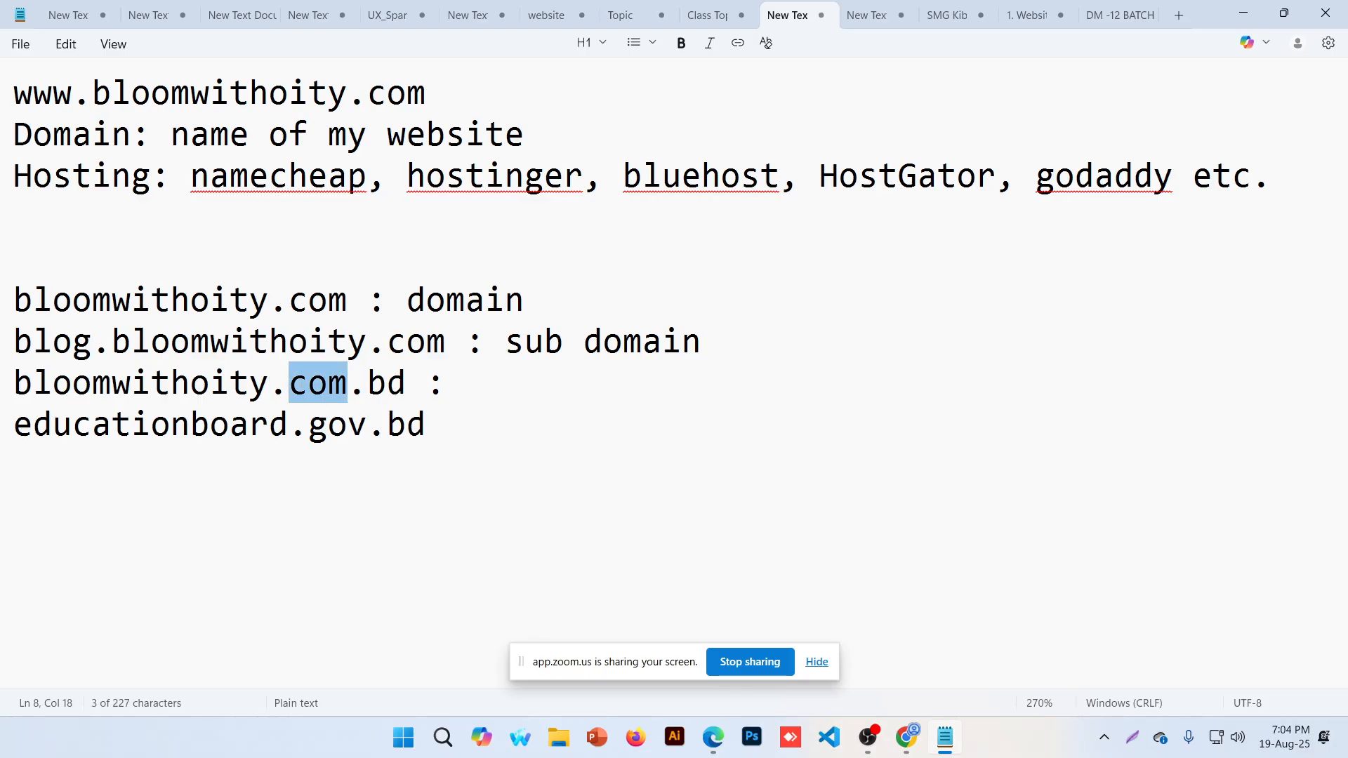
drag(366, 384, 406, 383)
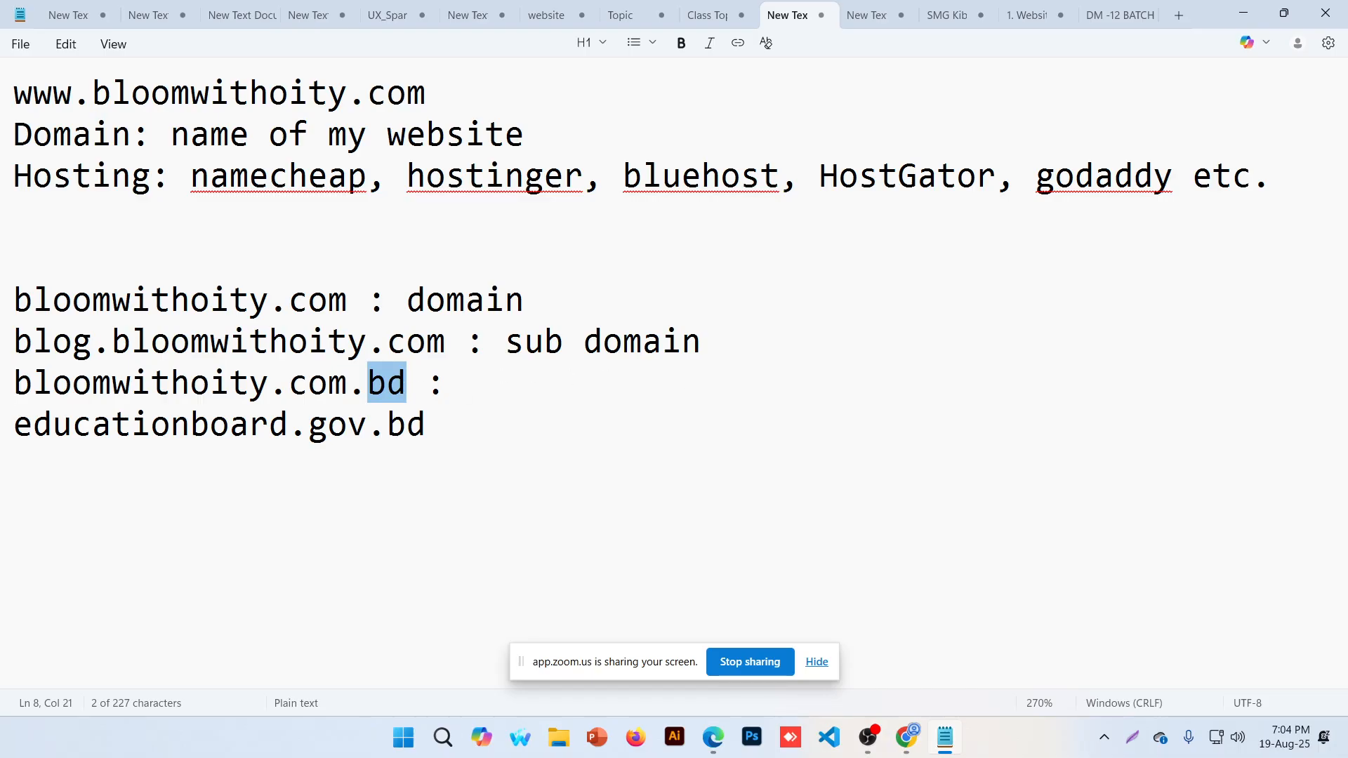
click(466, 384)
text(cont)
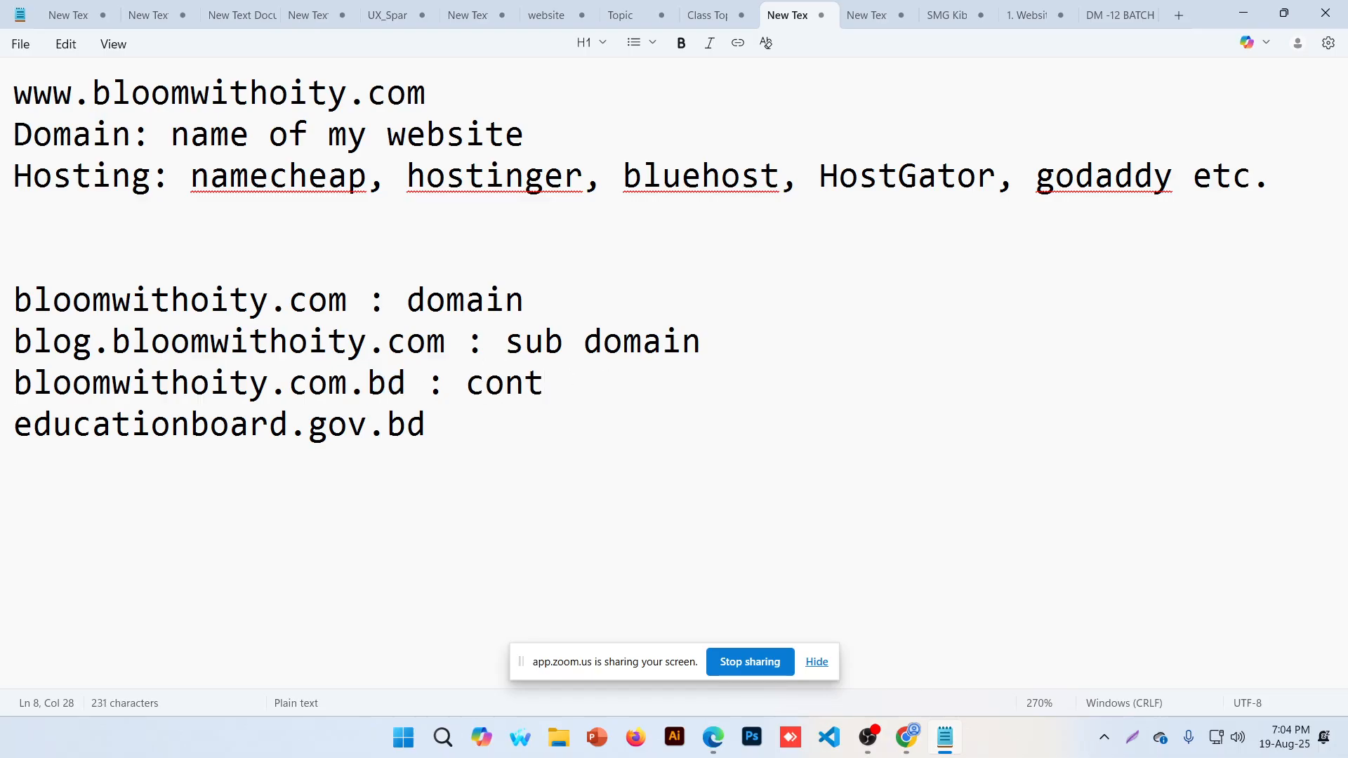
key(BackSpace)
key(BackSpace)
text(untry d)
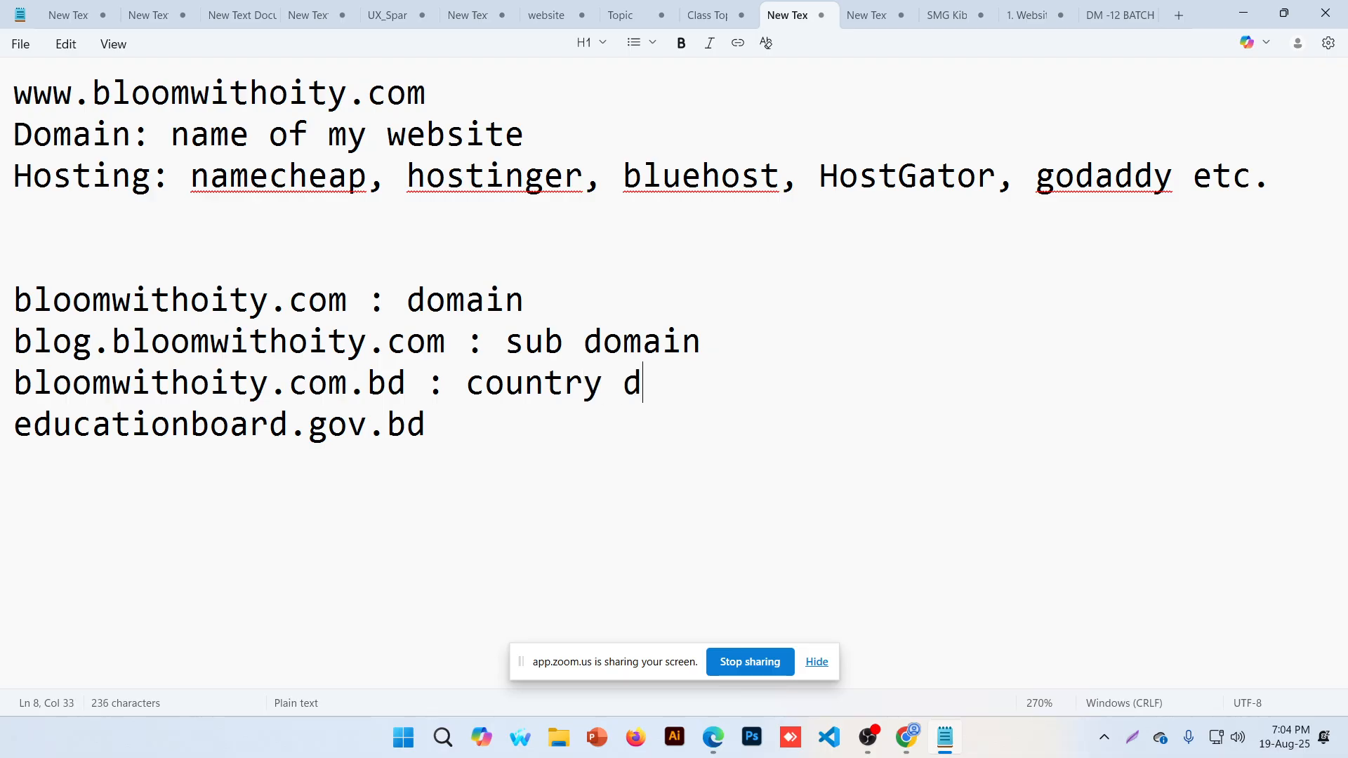
text(omains)
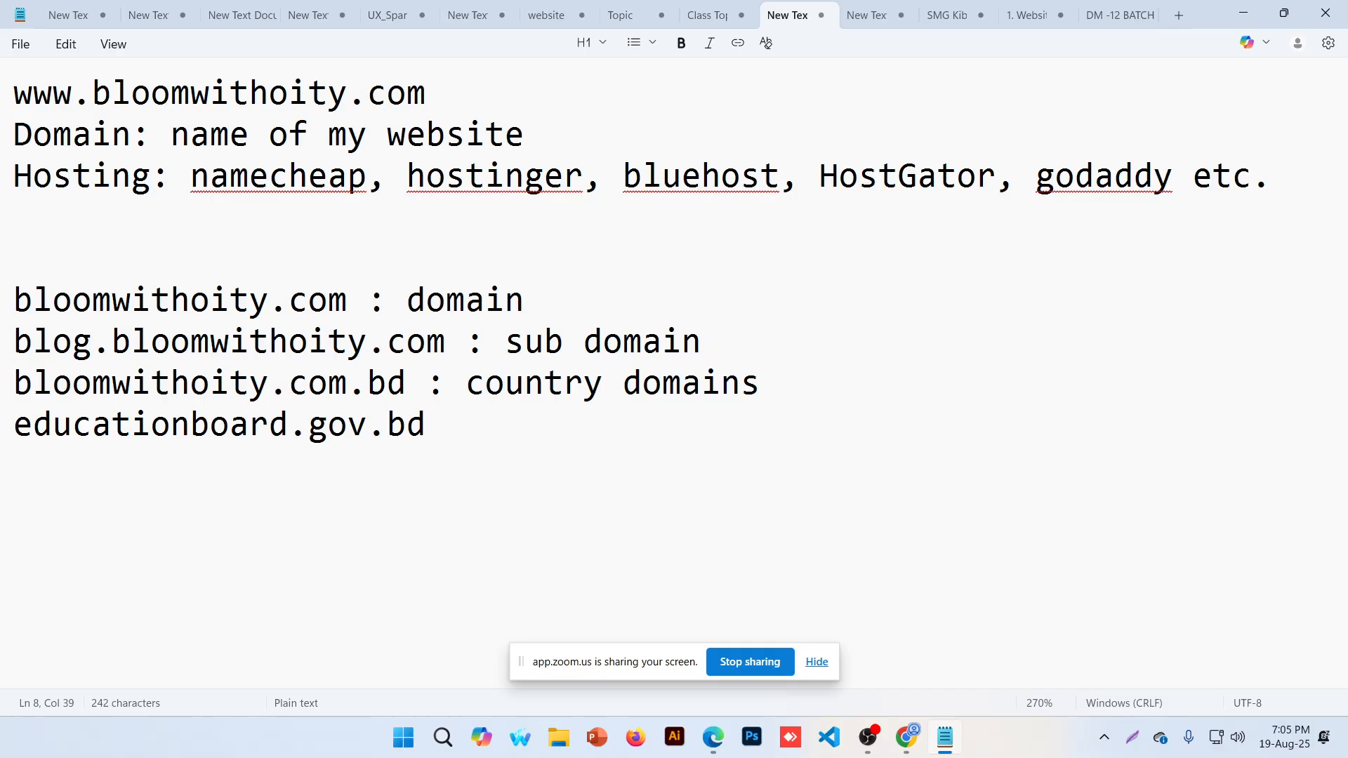
Highlight the gov and bd parts of educationboard.gov.bd to explain them
drag(16, 431, 428, 430)
click(316, 421)
click(393, 426)
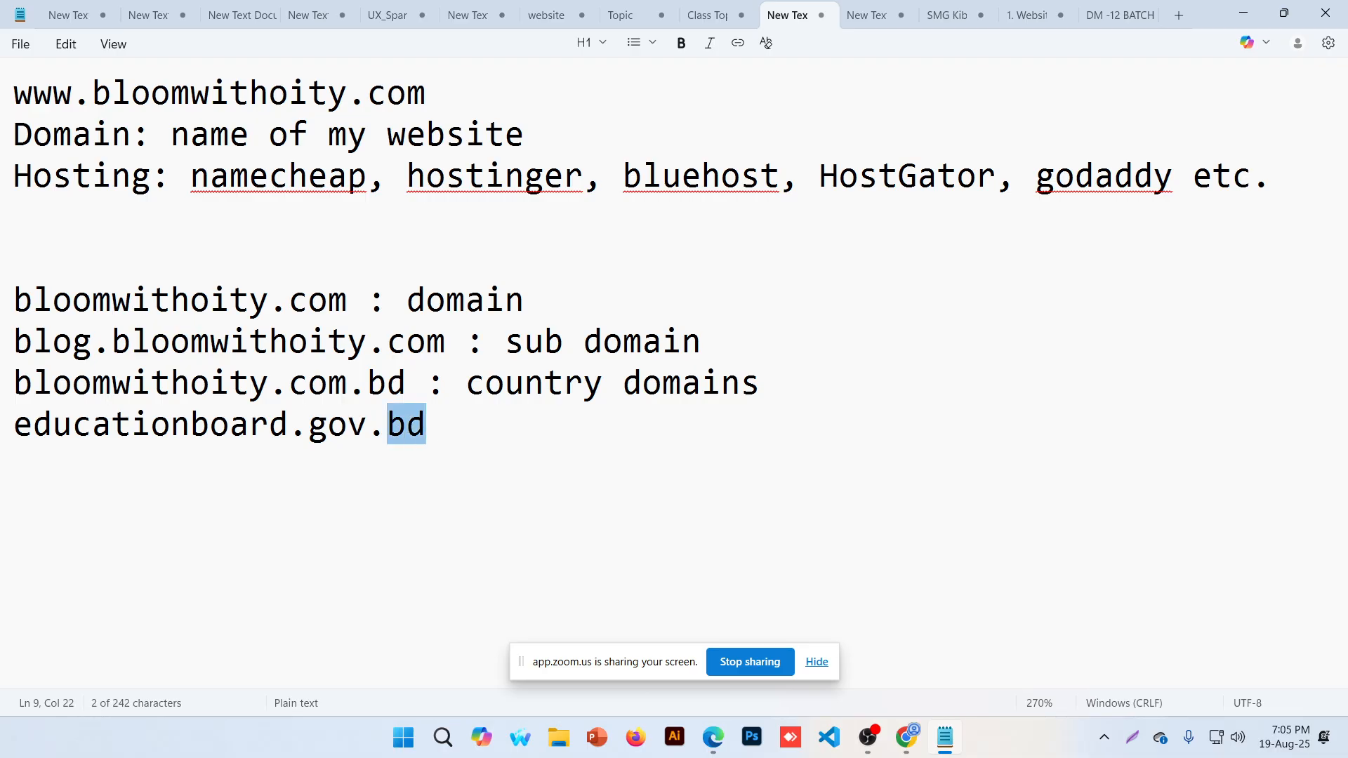
drag(309, 425, 367, 427)
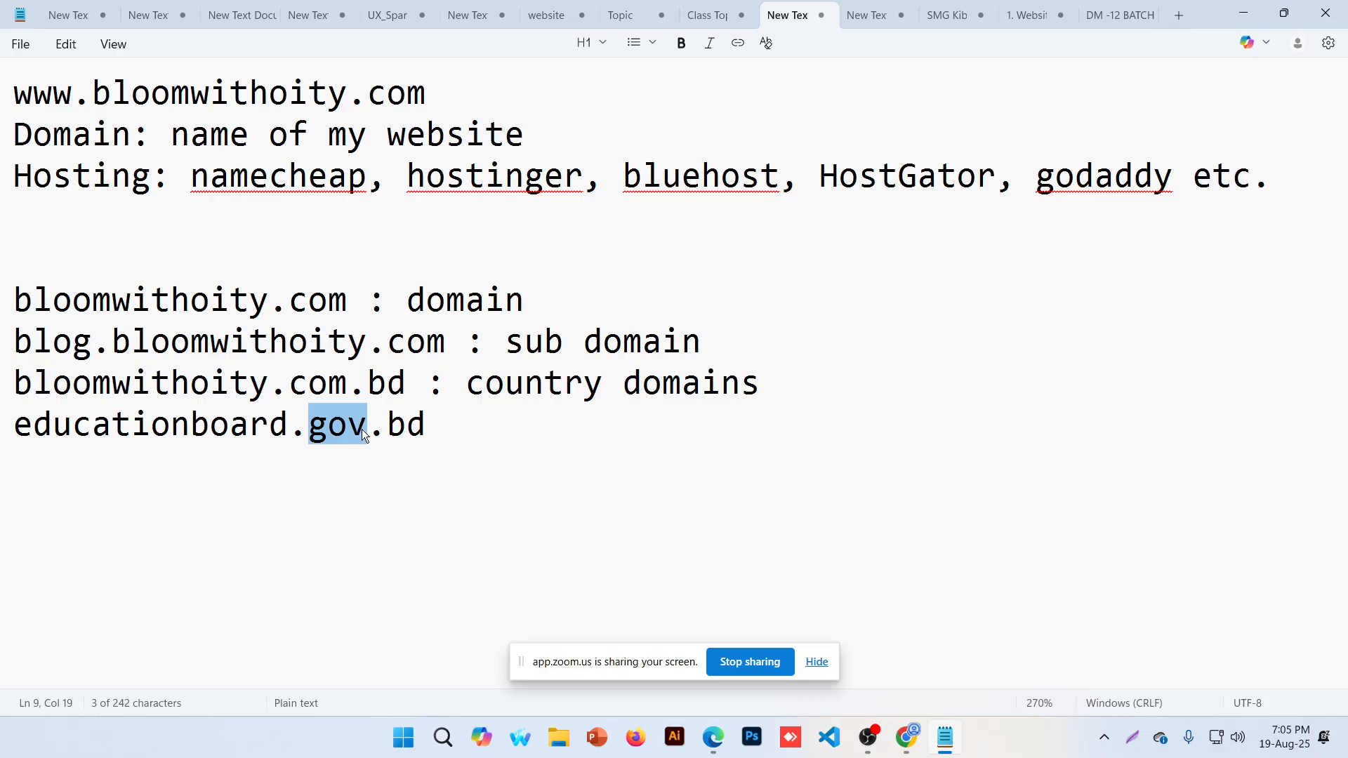
drag(388, 425, 426, 425)
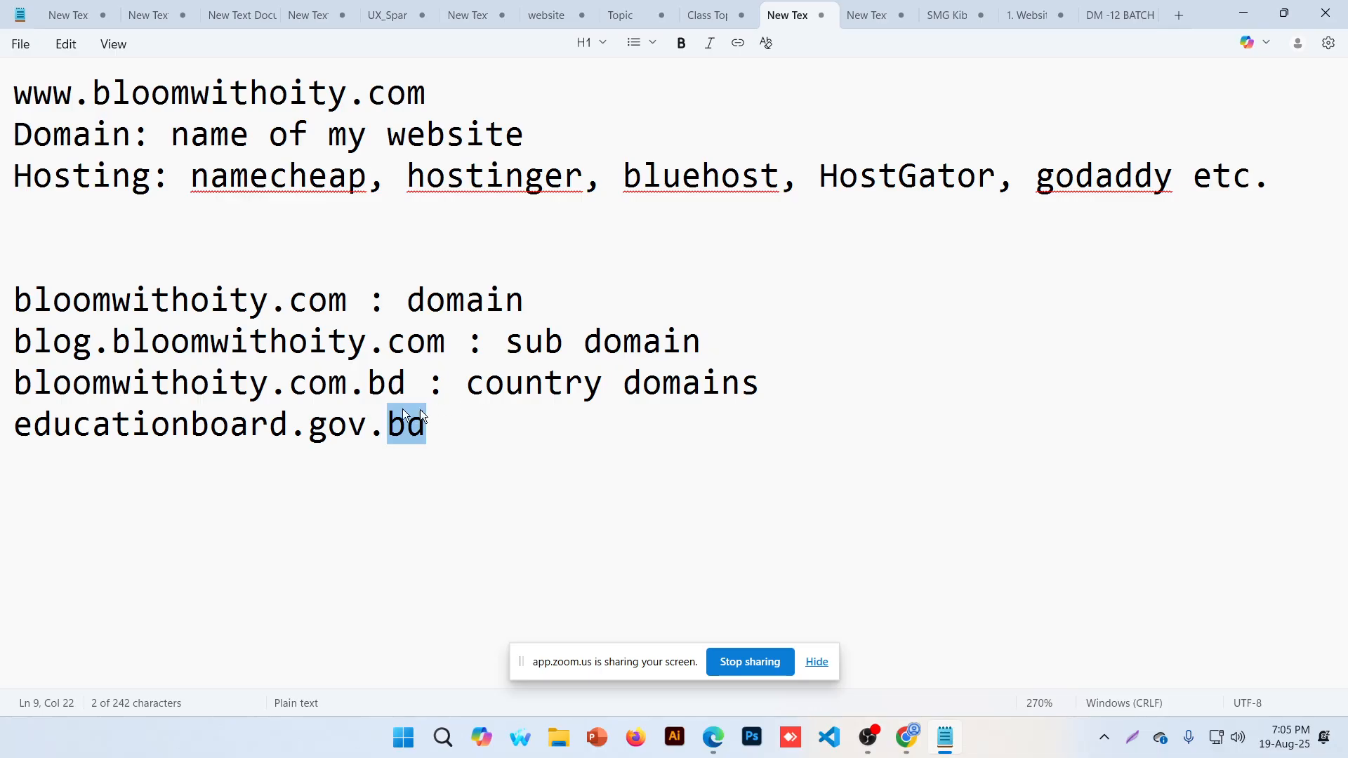
drag(309, 425, 366, 433)
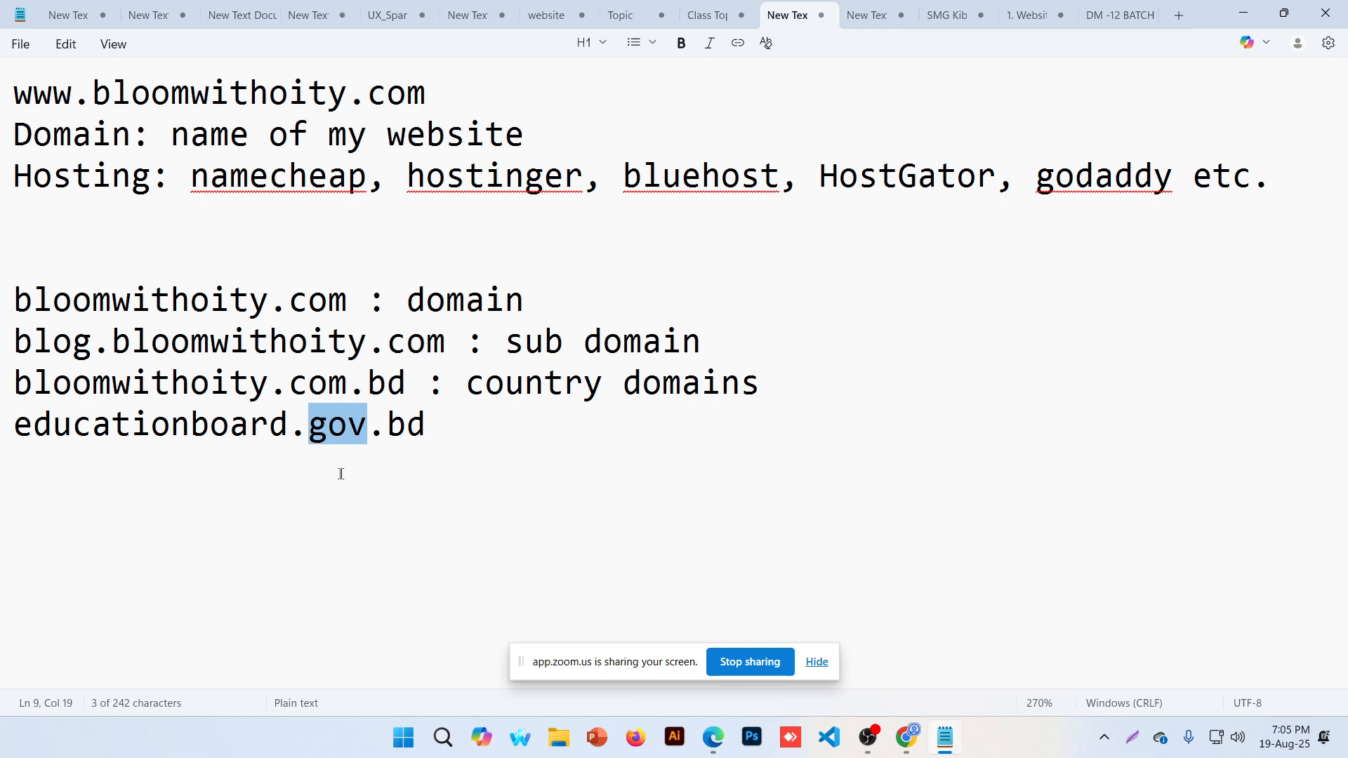
click(305, 462)
drag(309, 429, 358, 435)
click(447, 343)
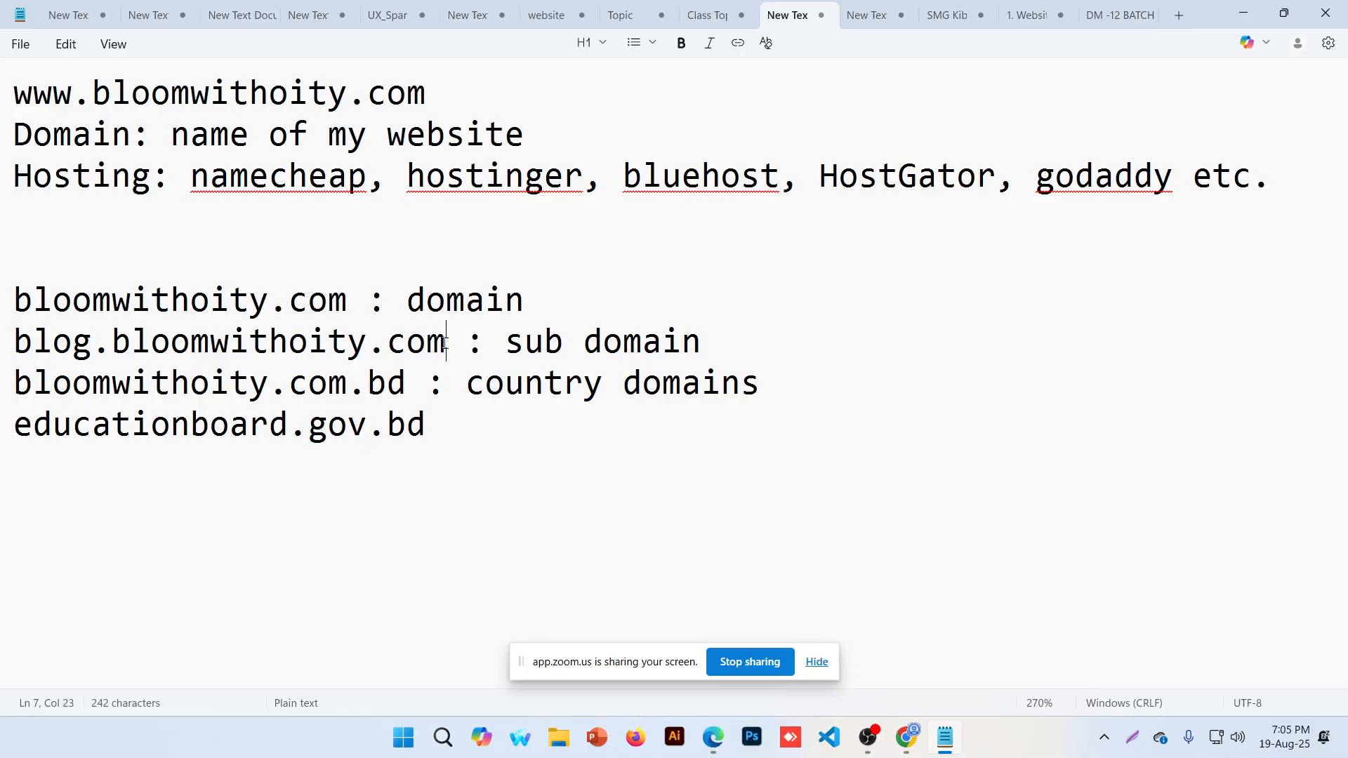
Highlight the domain endings of the other examples, then delete everything after bloomwithoity.com
drag(447, 343, 190, 343)
drag(404, 383, 268, 383)
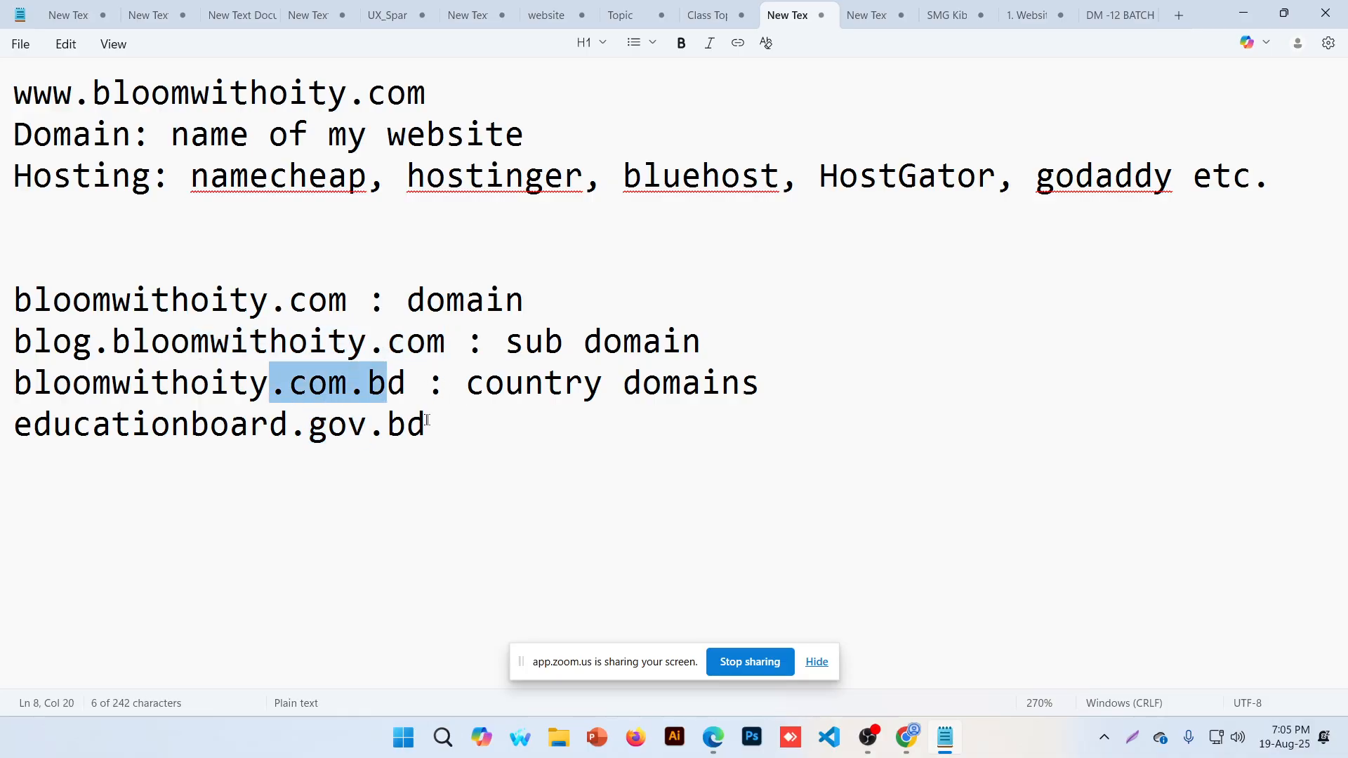
drag(426, 424, 310, 424)
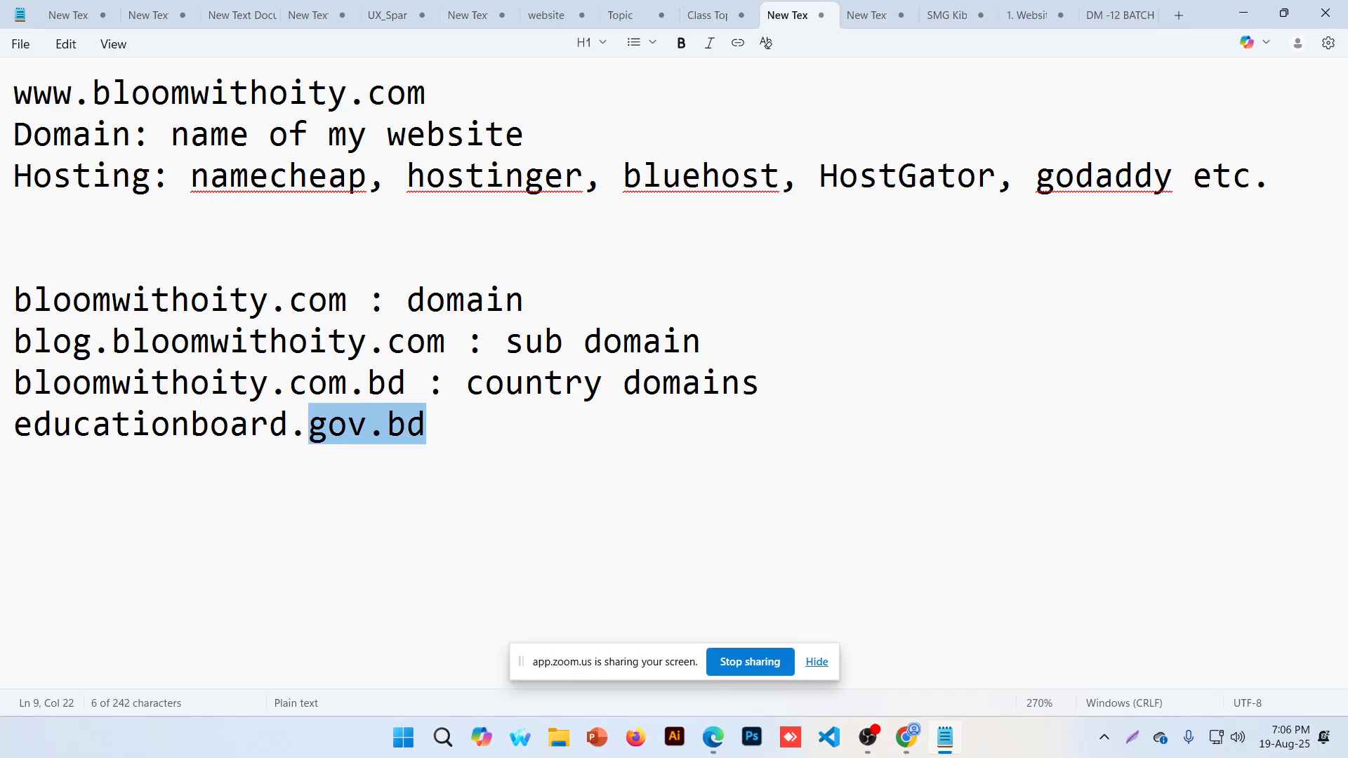
drag(303, 495, 348, 300)
key(BackSpace)
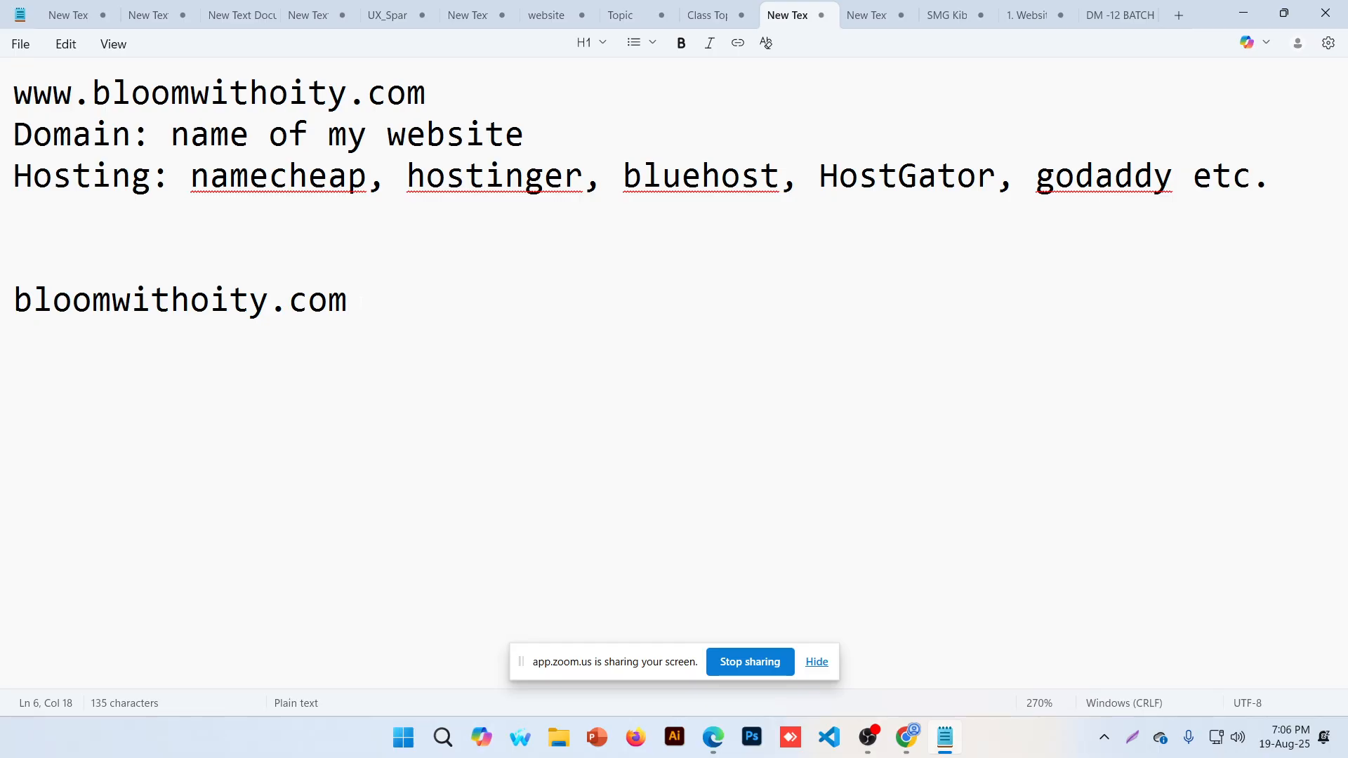
Type the slug /best-iphone-covers after the domain, then replace it with sample-123
text(/best-)
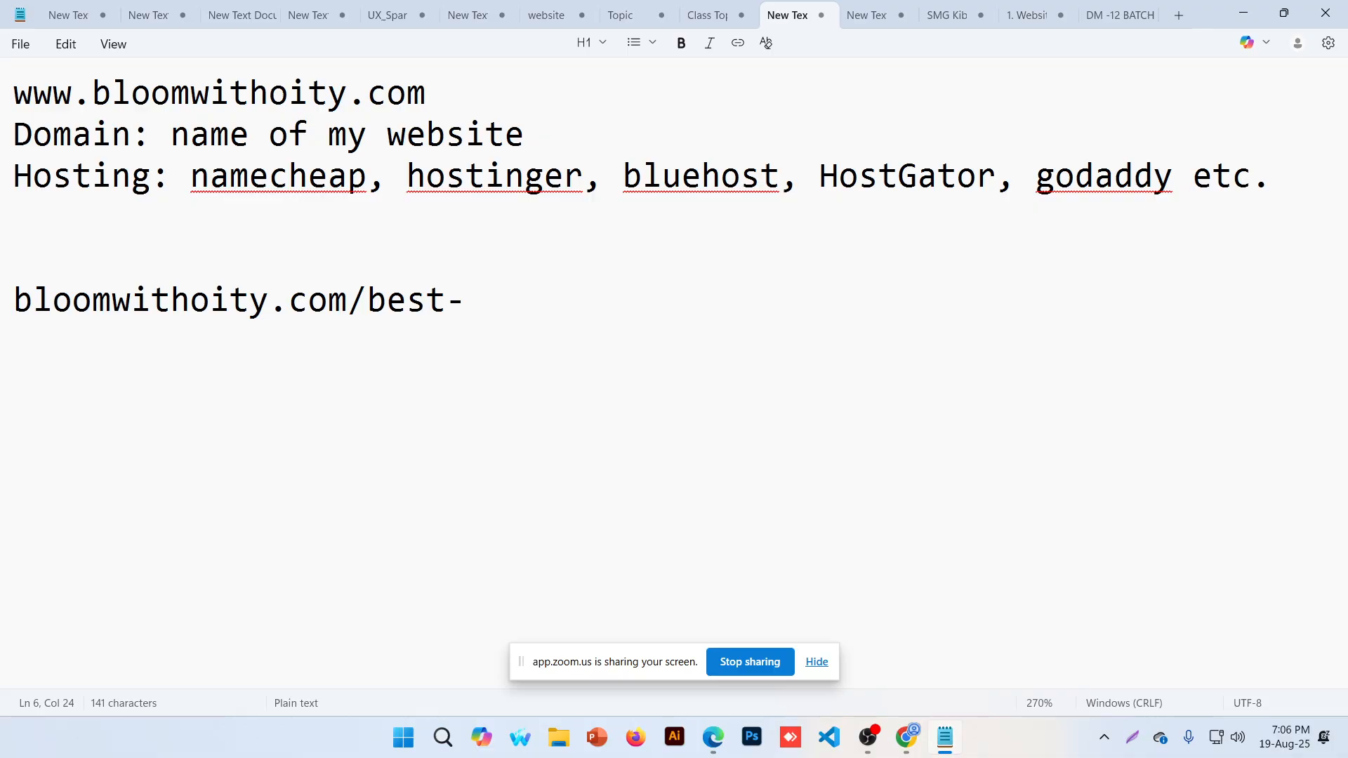
text(iphone-cove)
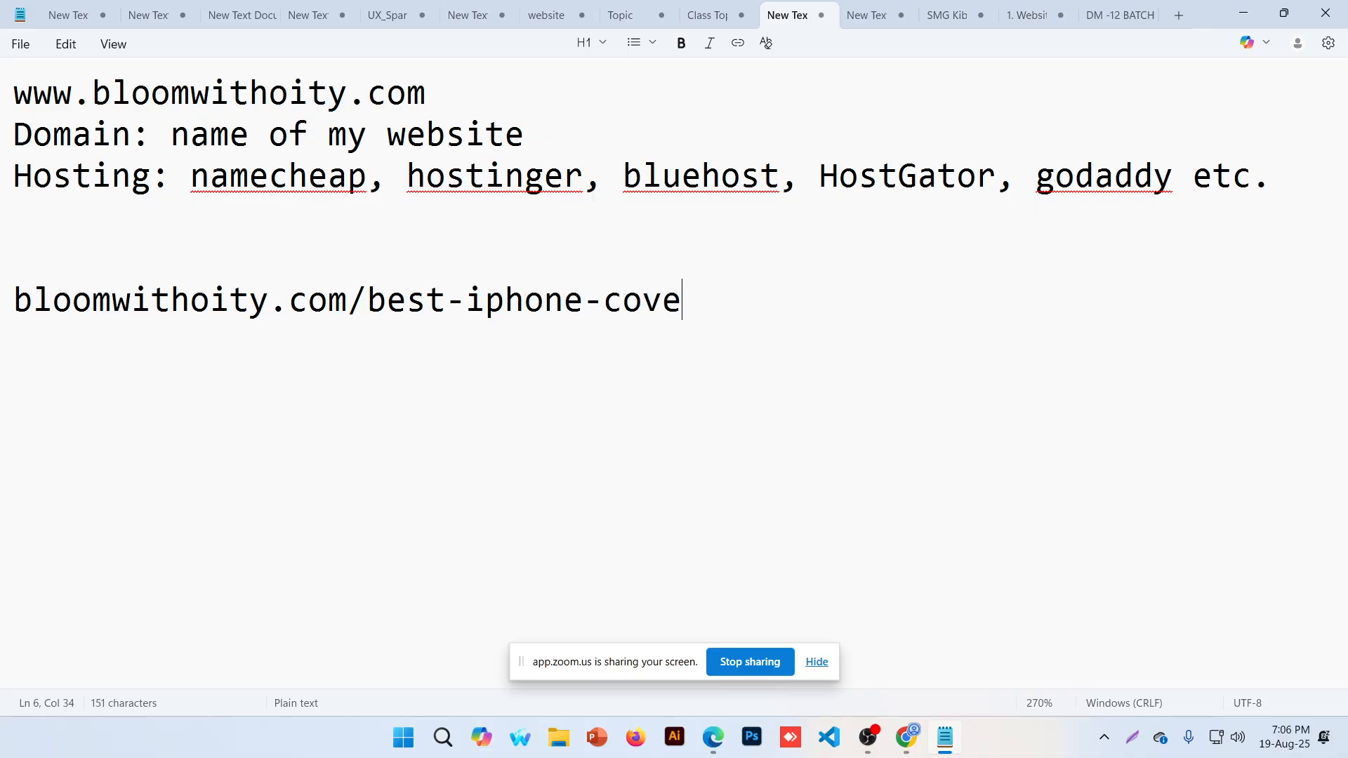
text(rs)
key(BackSpace)
key(BackSpace)
key(BackSpace)
key(BackSpace)
key(BackSpace)
key(BackSpace)
key(BackSpace)
key(BackSpace)
key(BackSpace)
key(BackSpace)
key(BackSpace)
key(BackSpace)
key(BackSpace)
key(BackSpace)
key(BackSpace)
key(BackSpace)
key(BackSpace)
key(BackSpace)
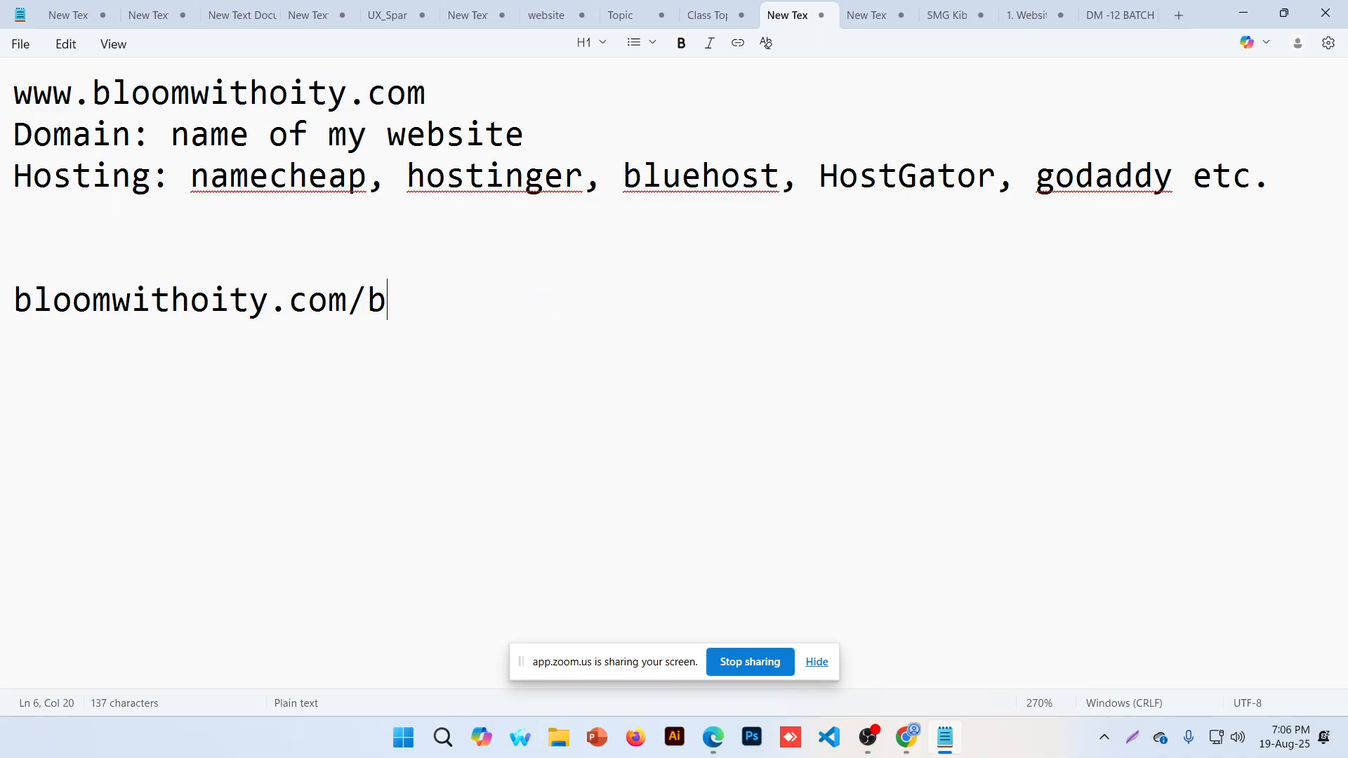
key(BackSpace)
text(samp)
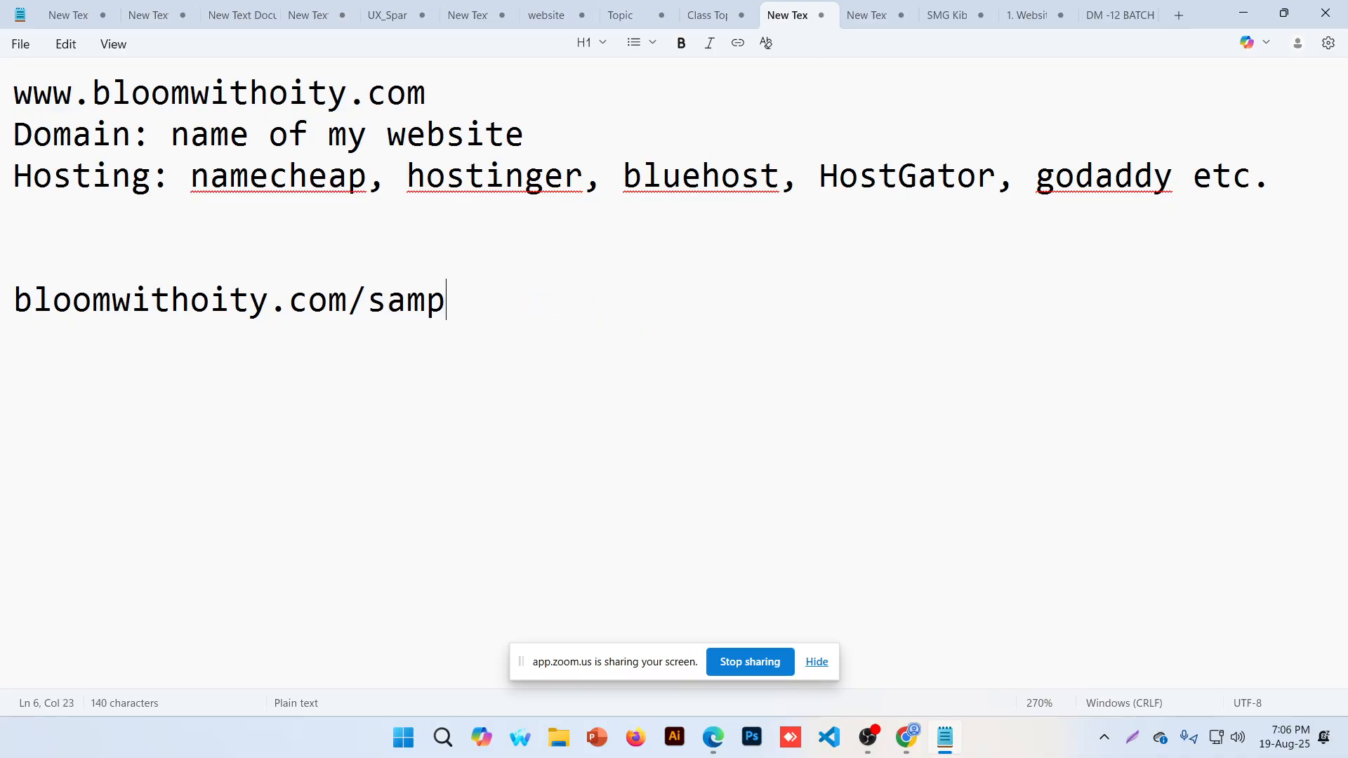
text(le123)
key(Left)
key(Left)
key(Left)
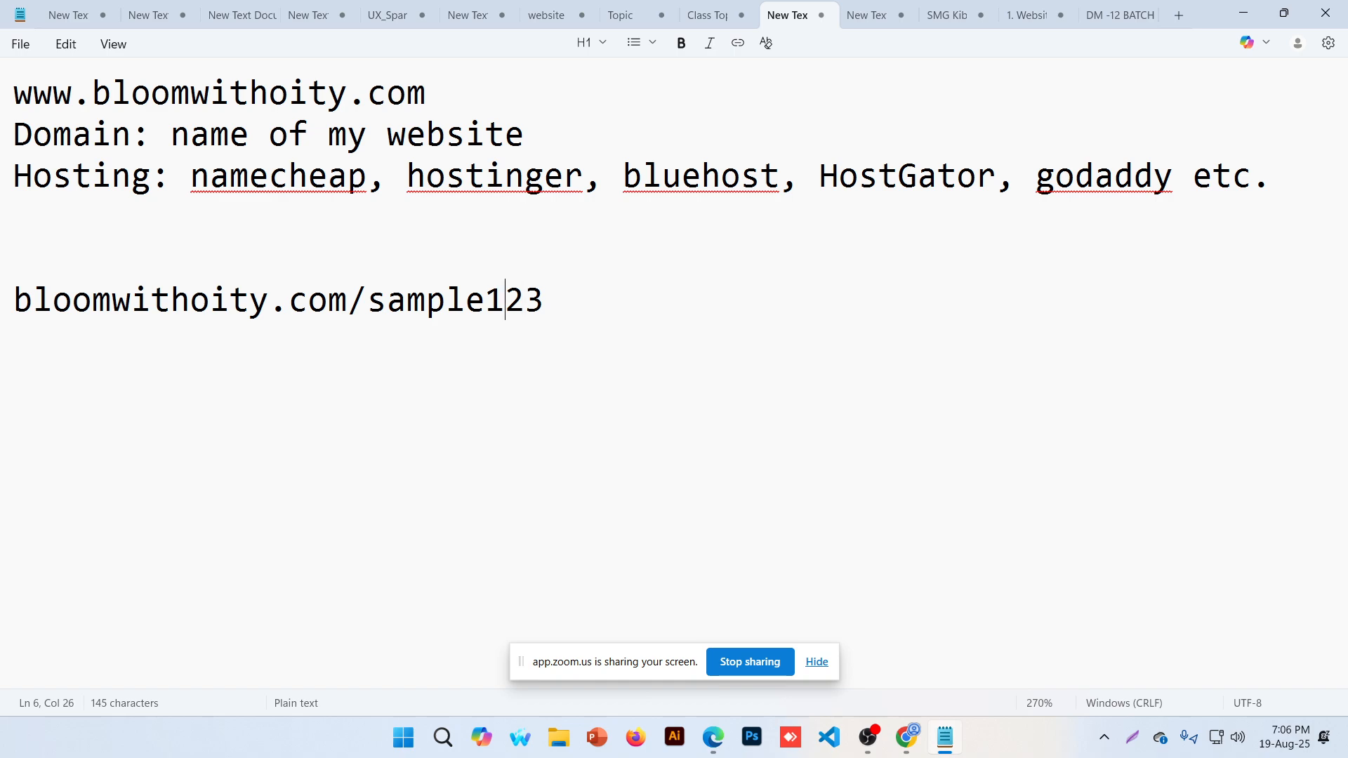
text(-)
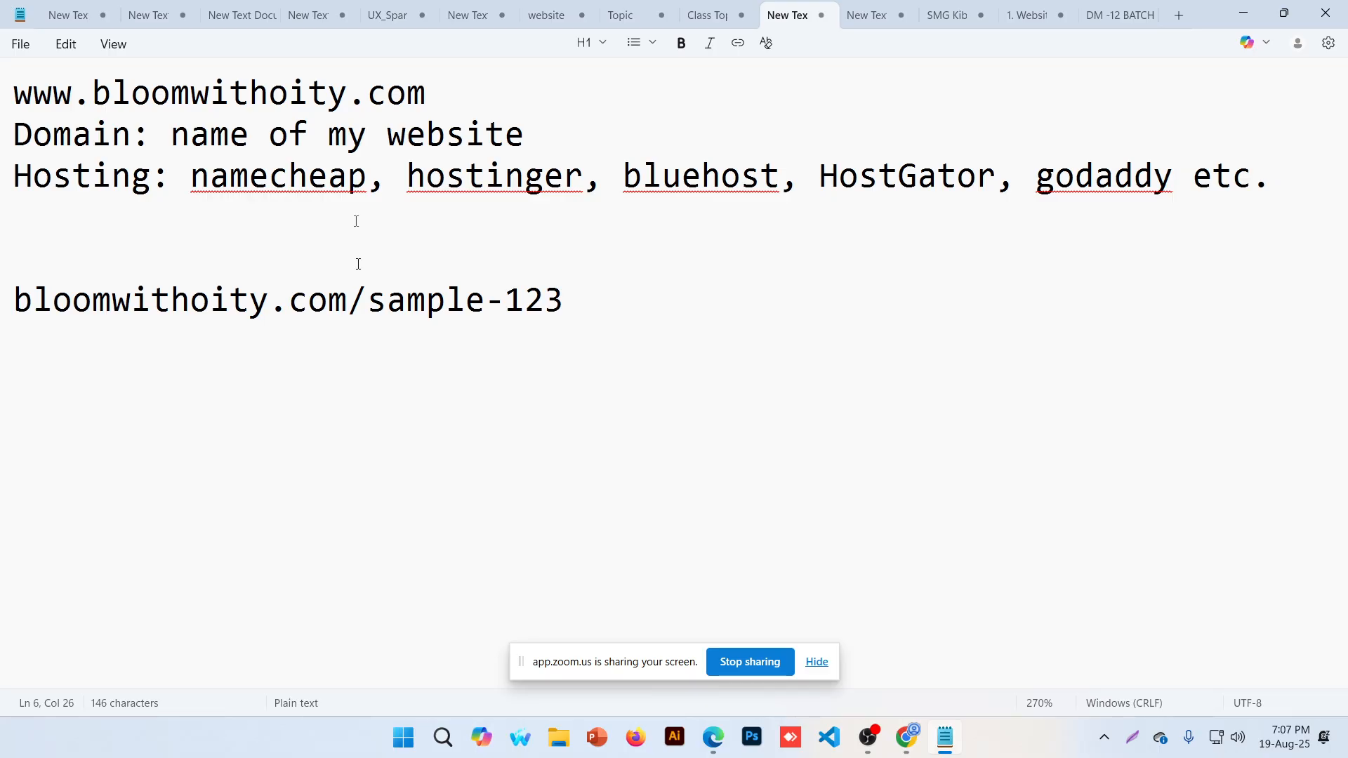
Select the sample-123 slug, then bring the DM2513 Zoom meeting window to the front
key(End)
key(shift+Left)
key(shift+Left)
key(shift+Left)
key(shift+Left)
key(shift+Left)
key(shift+Left)
key(shift+Left)
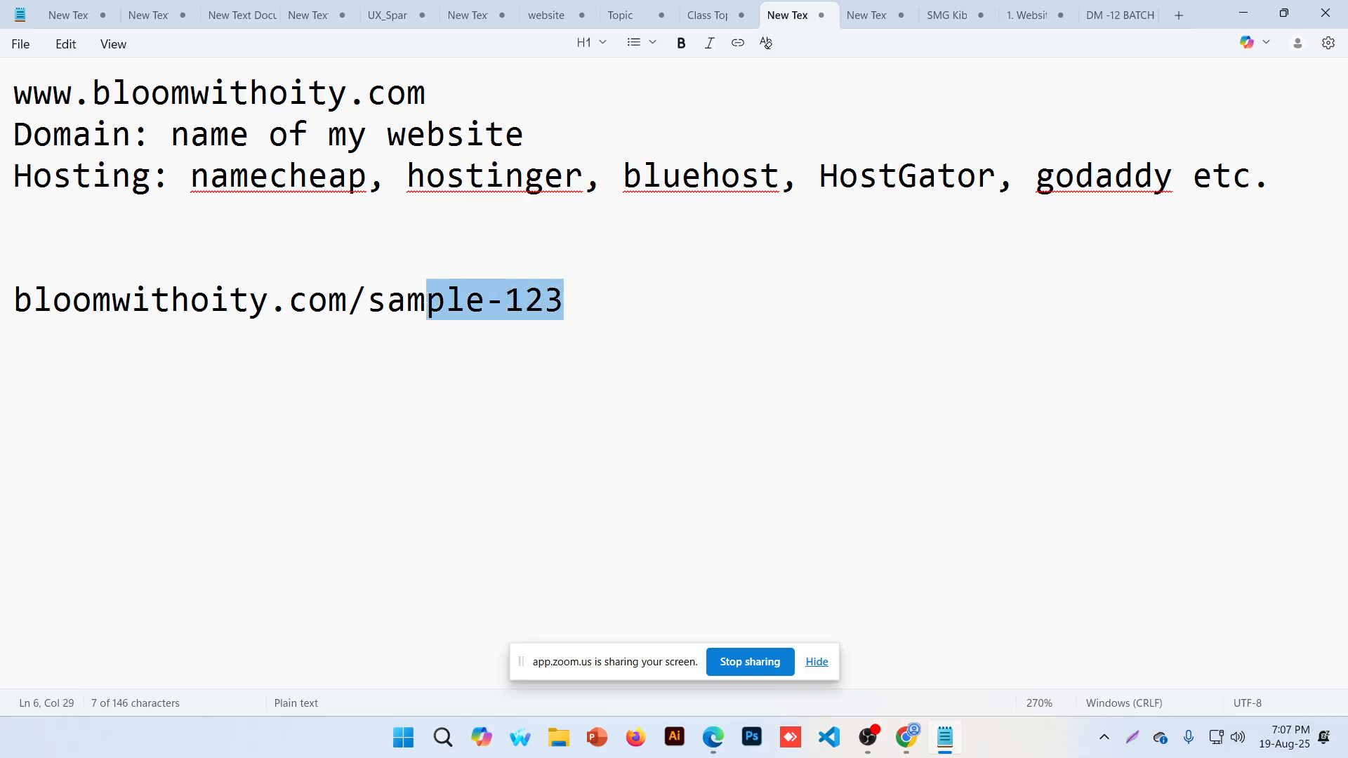
key(shift+Left)
key(shift+Left)
key(shift+Left)
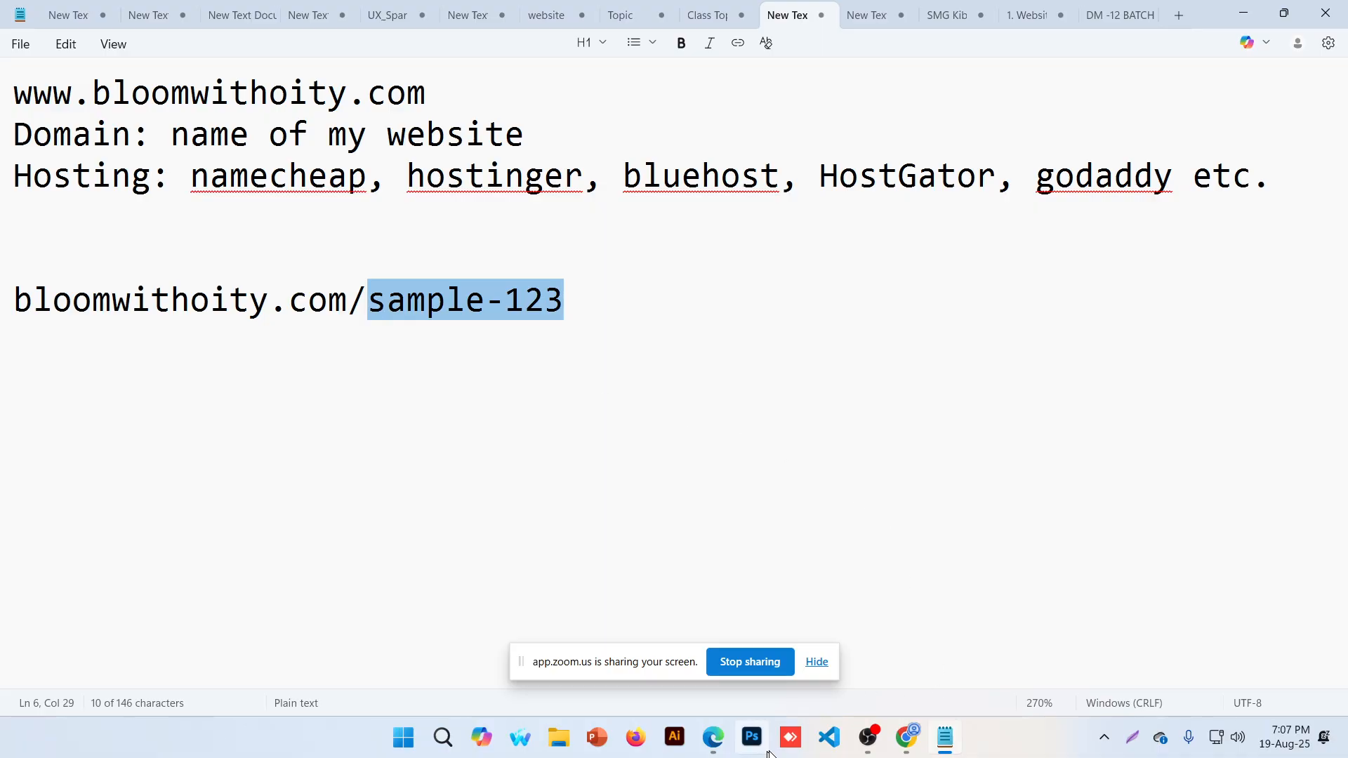
click(570, 290)
key(shift+Left)
key(shift+Left)
key(shift+Left)
key(shift+Left)
key(shift+Left)
key(shift+Left)
key(shift+Left)
key(shift+Left)
key(shift+Left)
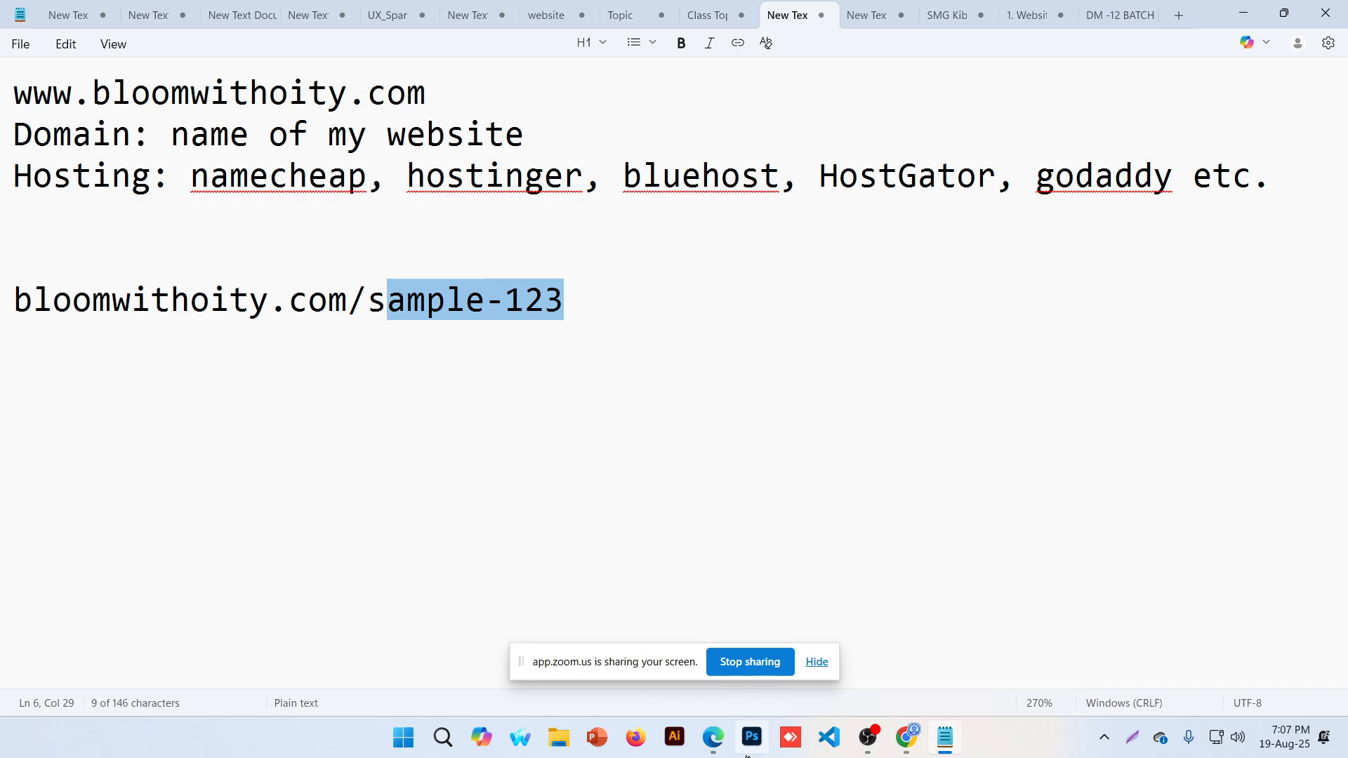
click(724, 746)
click(621, 636)
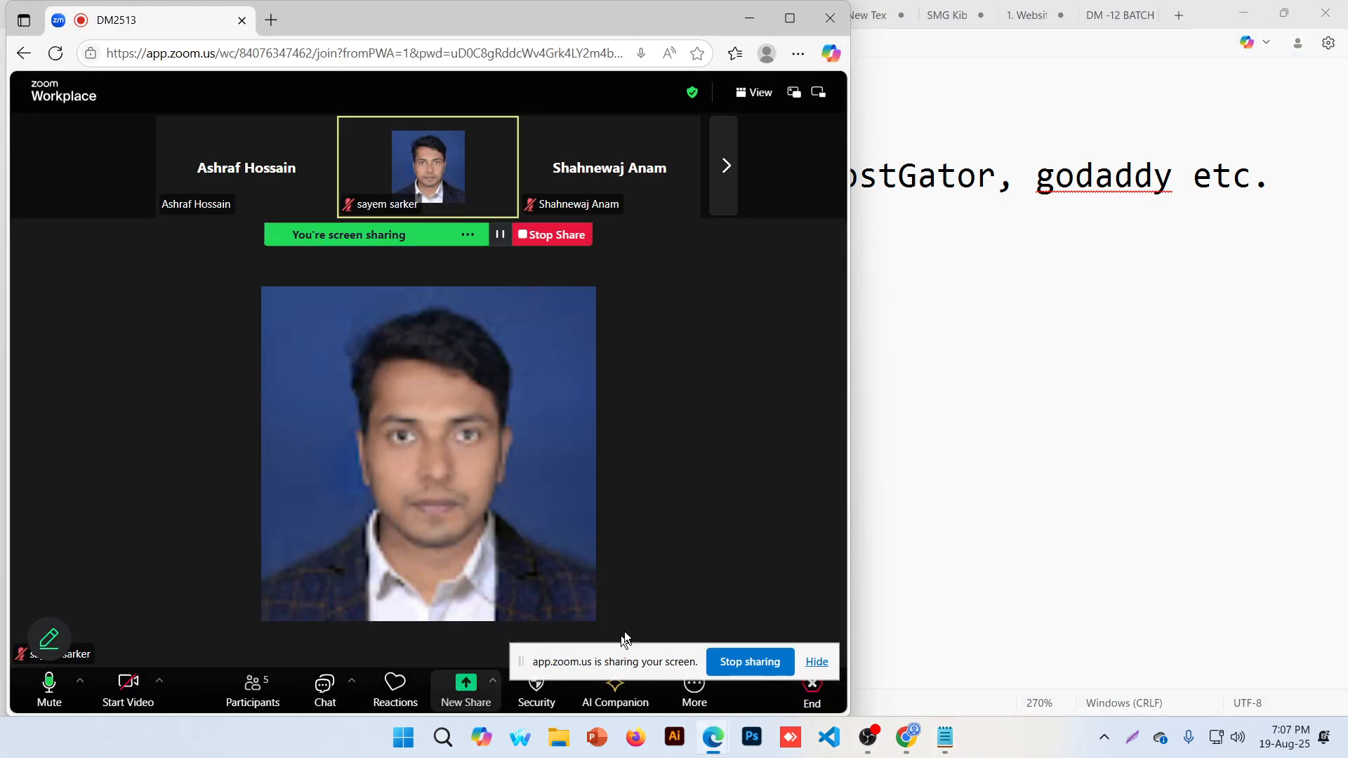
Hide the Zoom screen-sharing notice and minimize the meeting window to return to Notepad
click(817, 662)
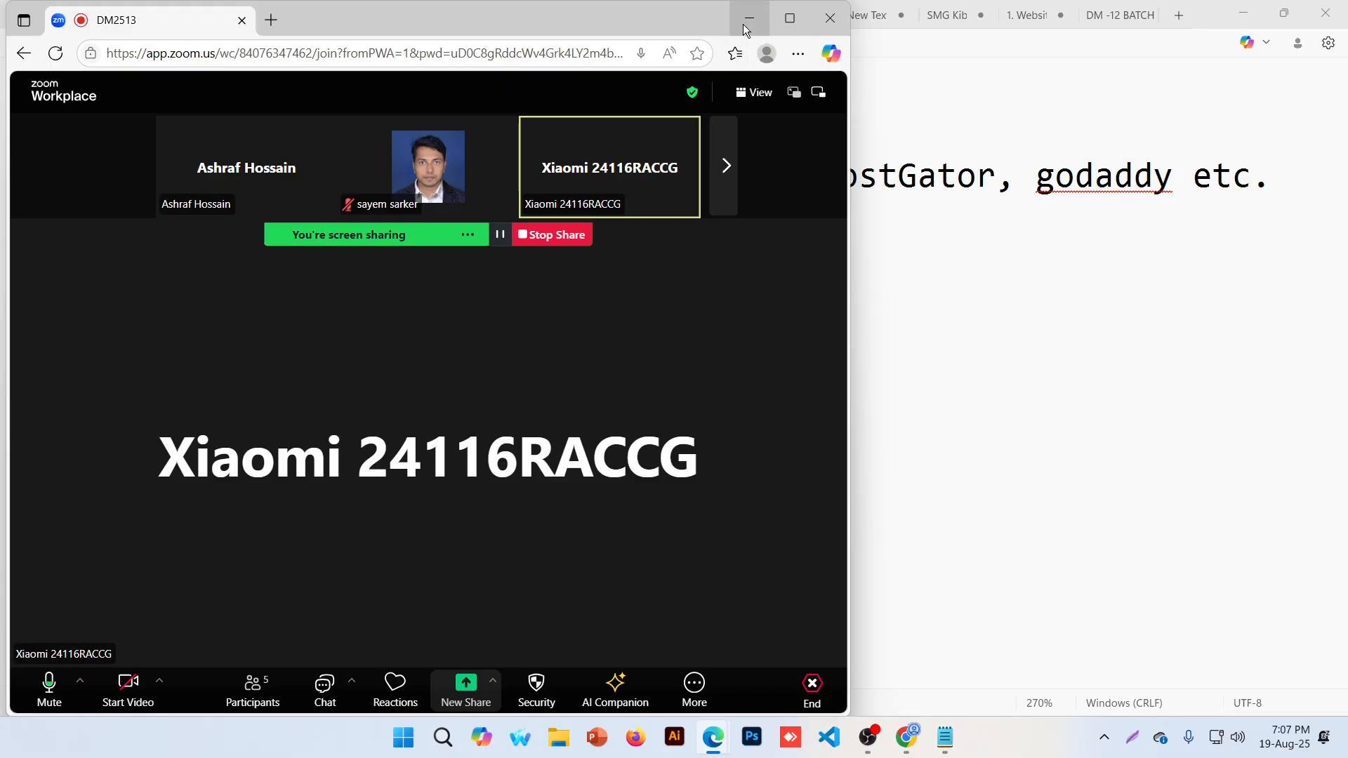
click(749, 19)
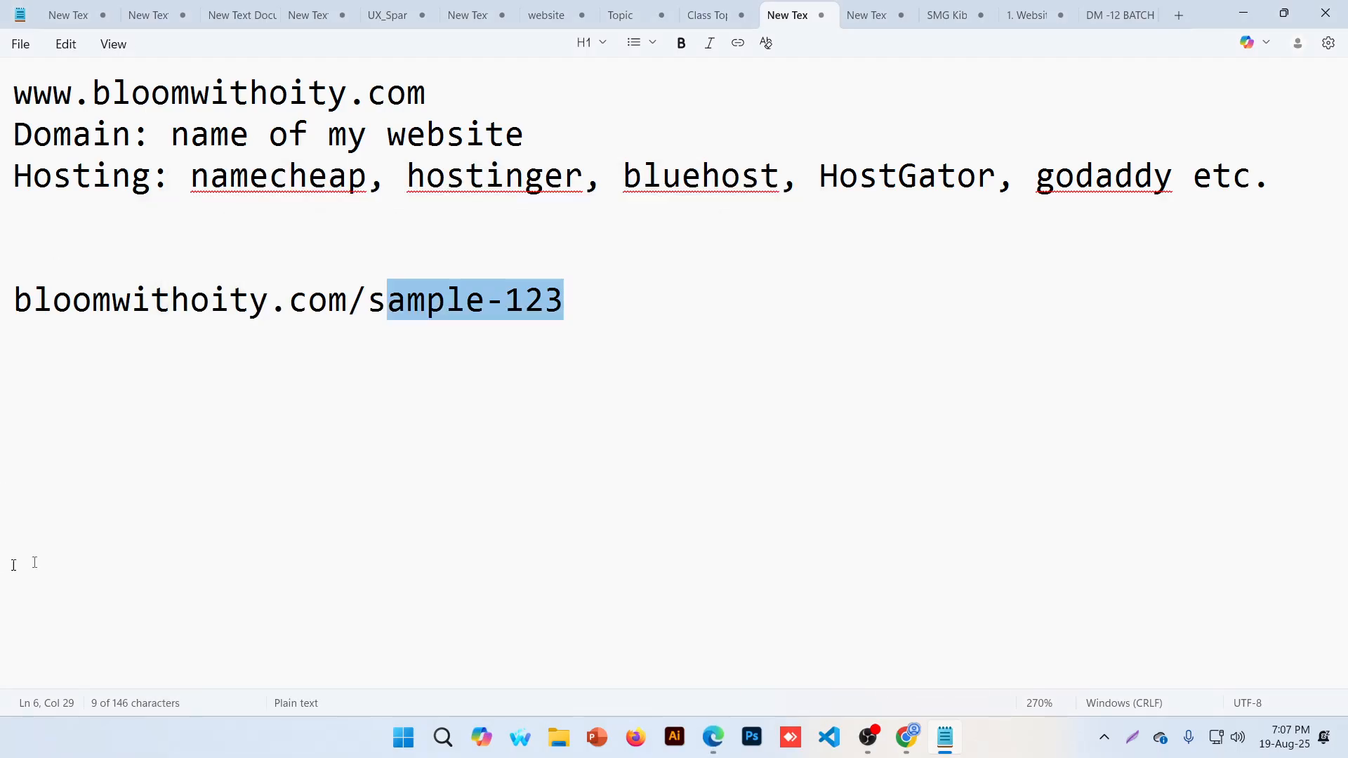
Delete the example URL line, then undo to restore bloomwithoity.com/sample-123
click(600, 296)
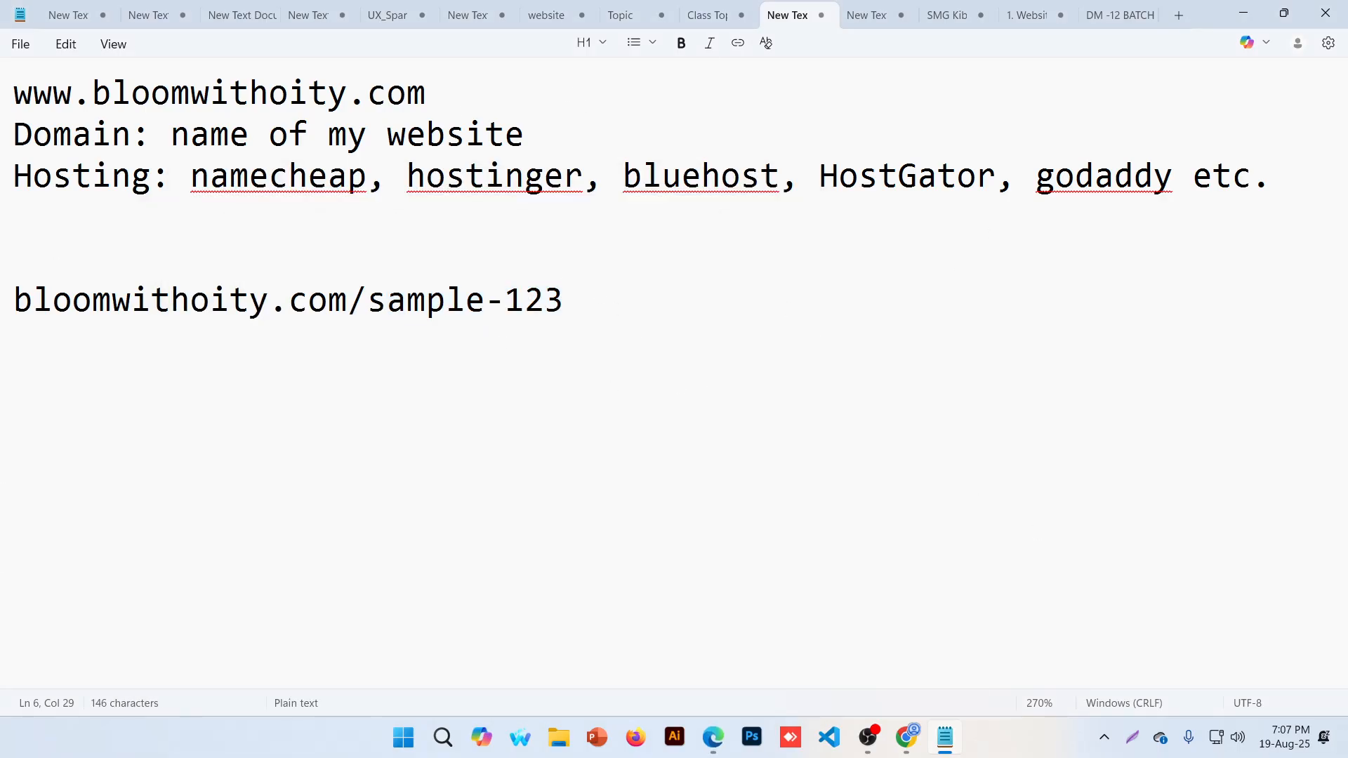
drag(615, 314, 9, 229)
key(BackSpace)
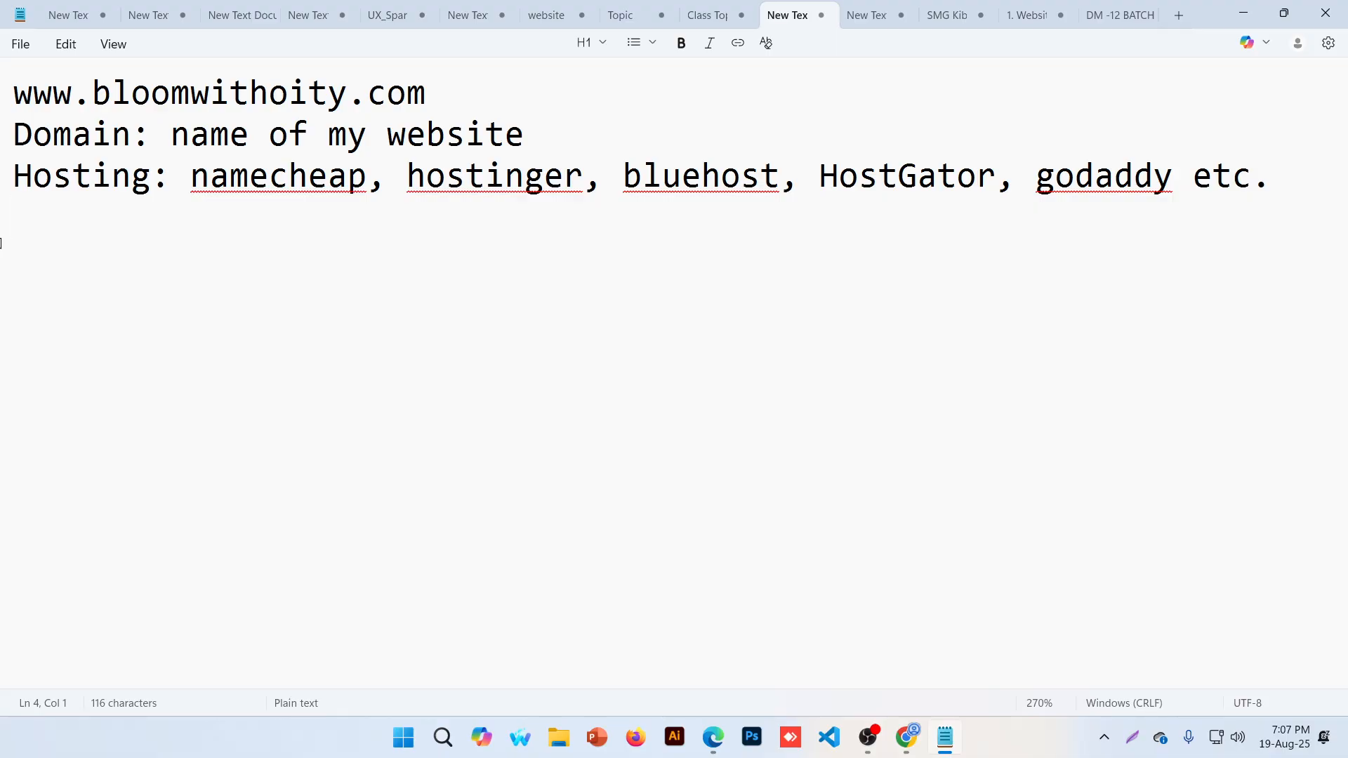
key(ctrl+z)
click(576, 379)
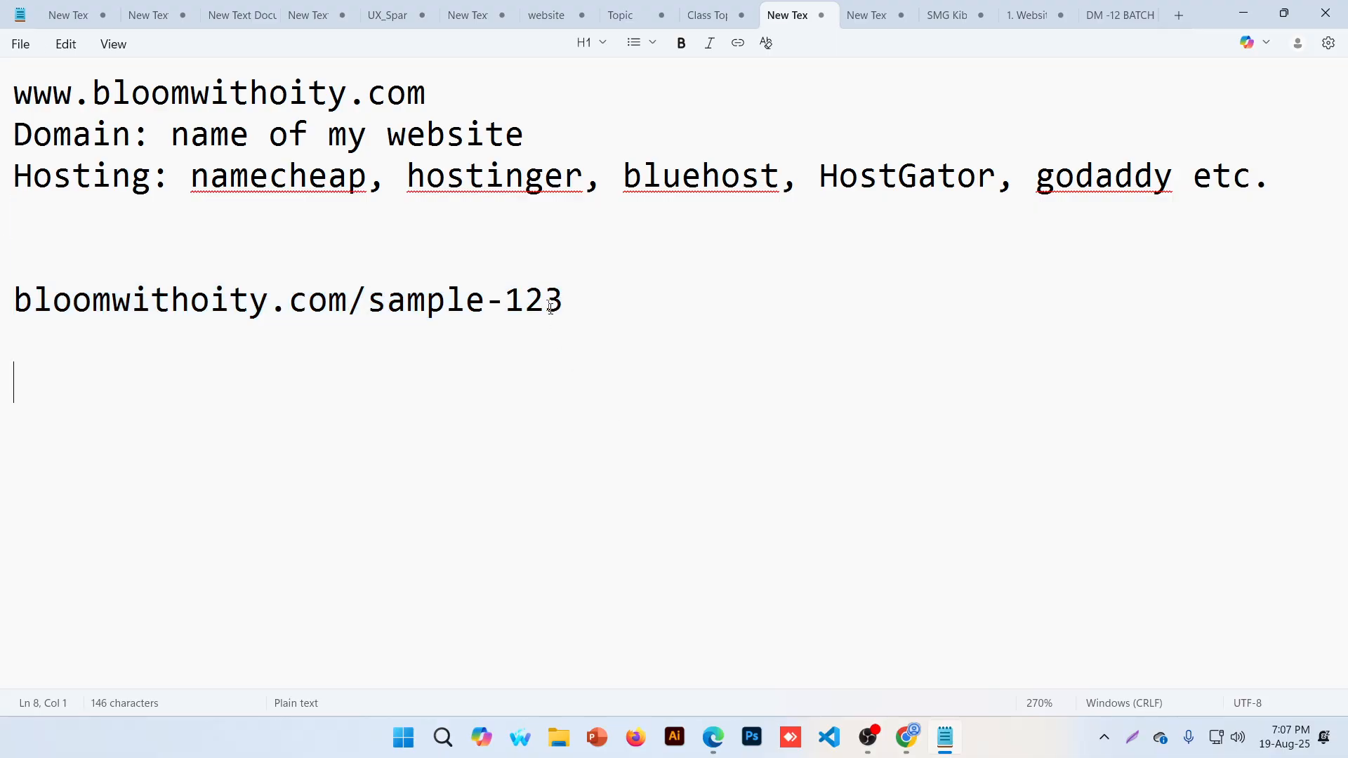
Highlight the /sample-123 path and the bloomwithoity.com domain to point out the URL parts
drag(551, 306, 349, 302)
click(563, 335)
click(368, 300)
key(shift+Down)
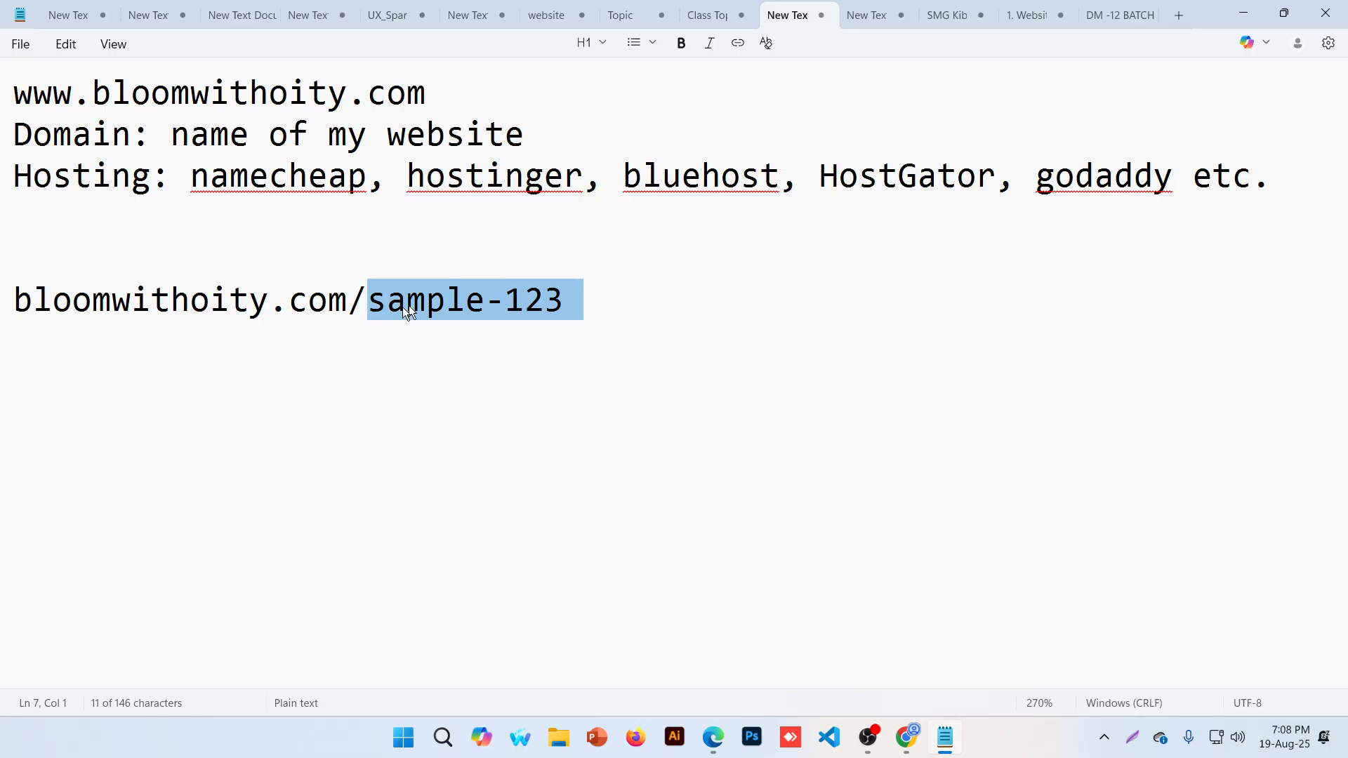
drag(347, 300, 14, 301)
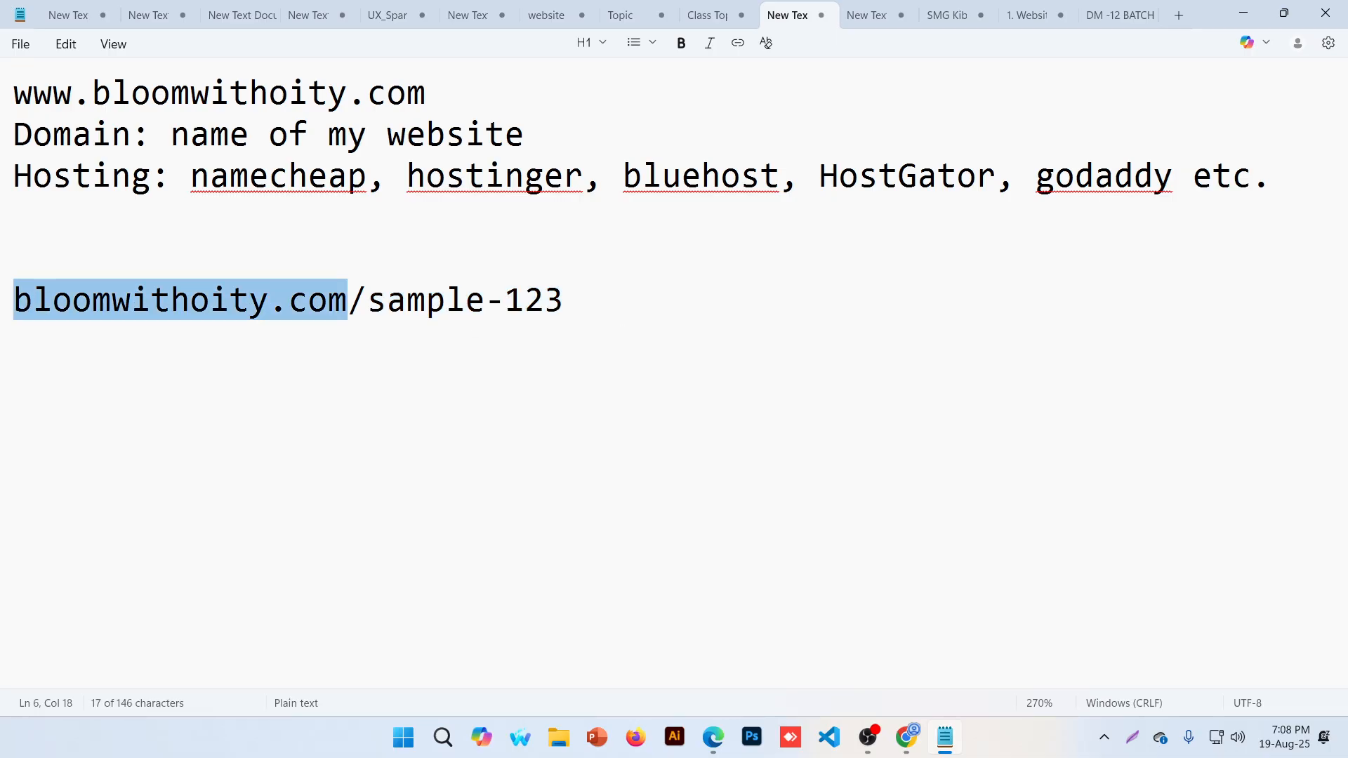
click(349, 320)
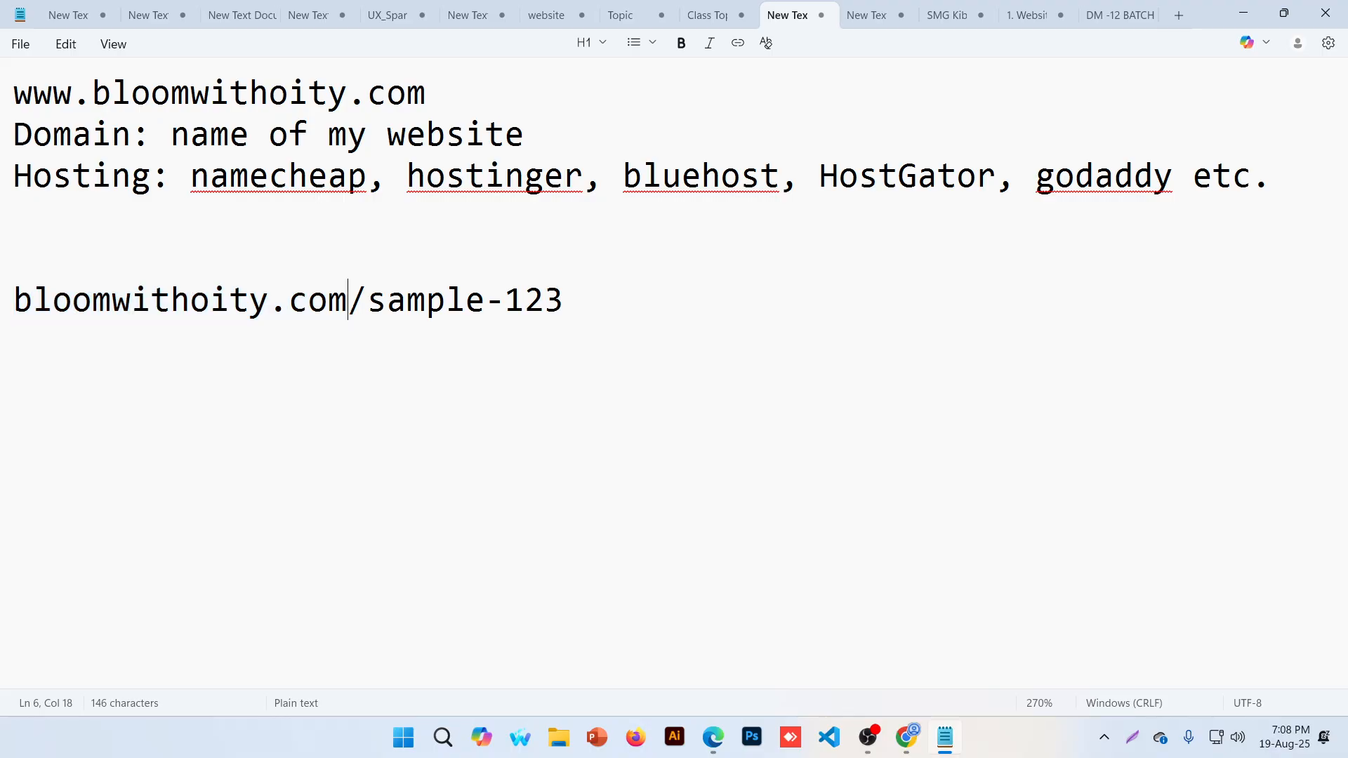
key(Right)
key(ctrl+shift+Right)
key(shift+Down)
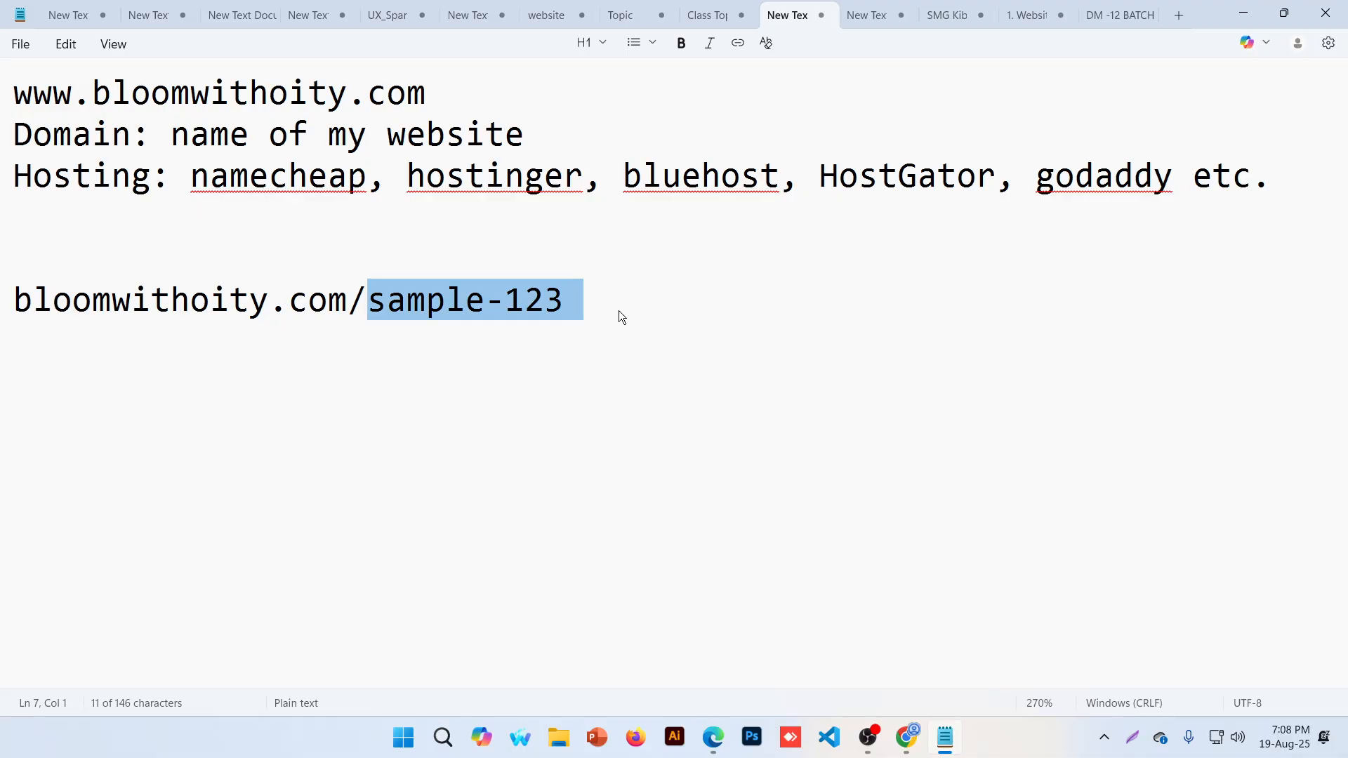
Search Google for 'bows and sequins' from the RTINGS tab's address bar
click(906, 737)
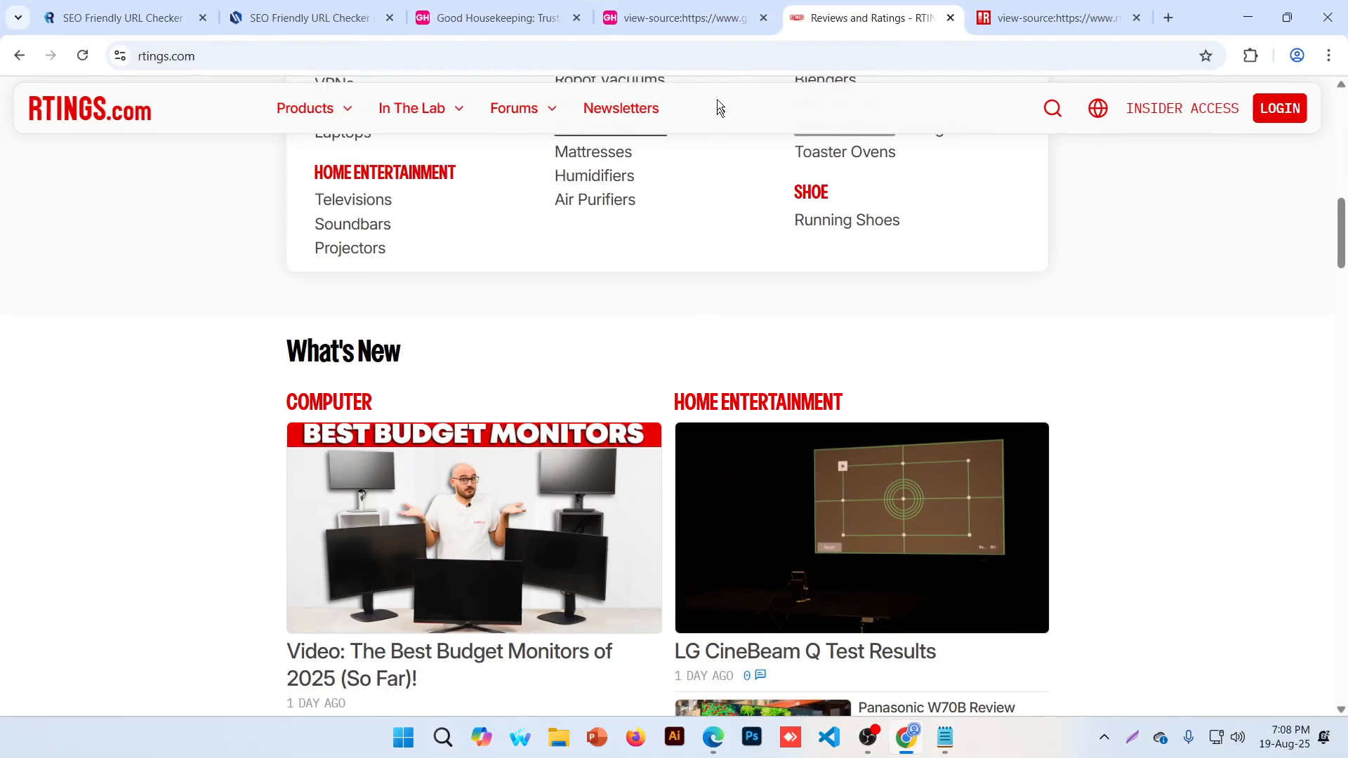
click(1039, 20)
click(1024, 56)
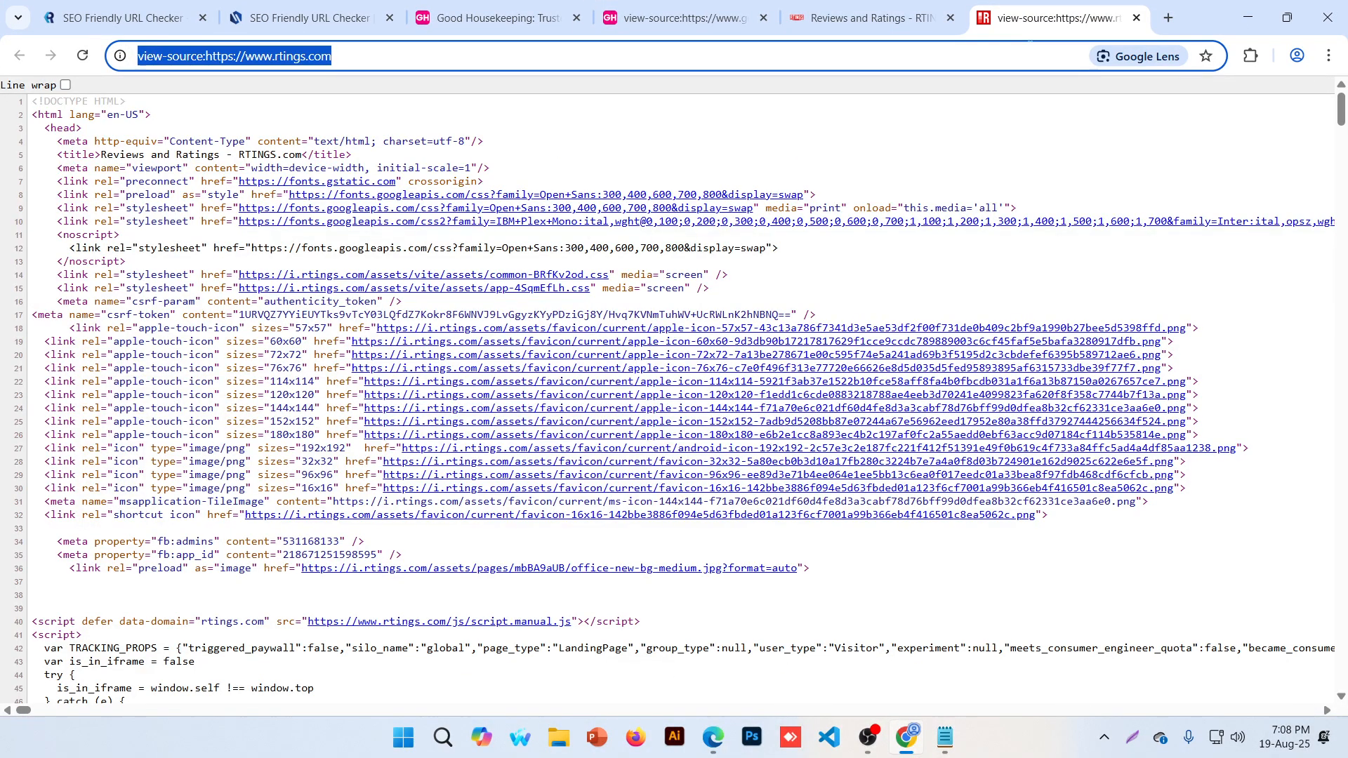
text(bown)
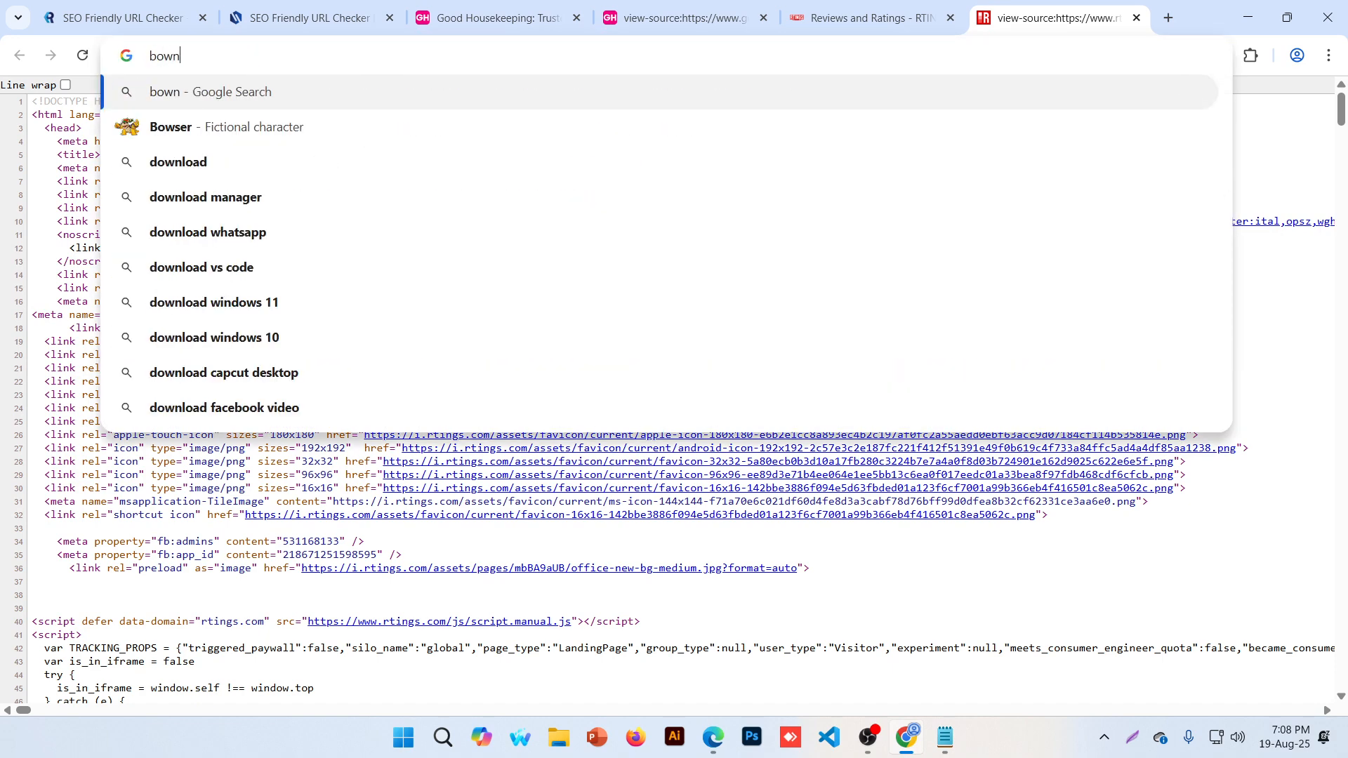
key(BackSpace)
text(s and s)
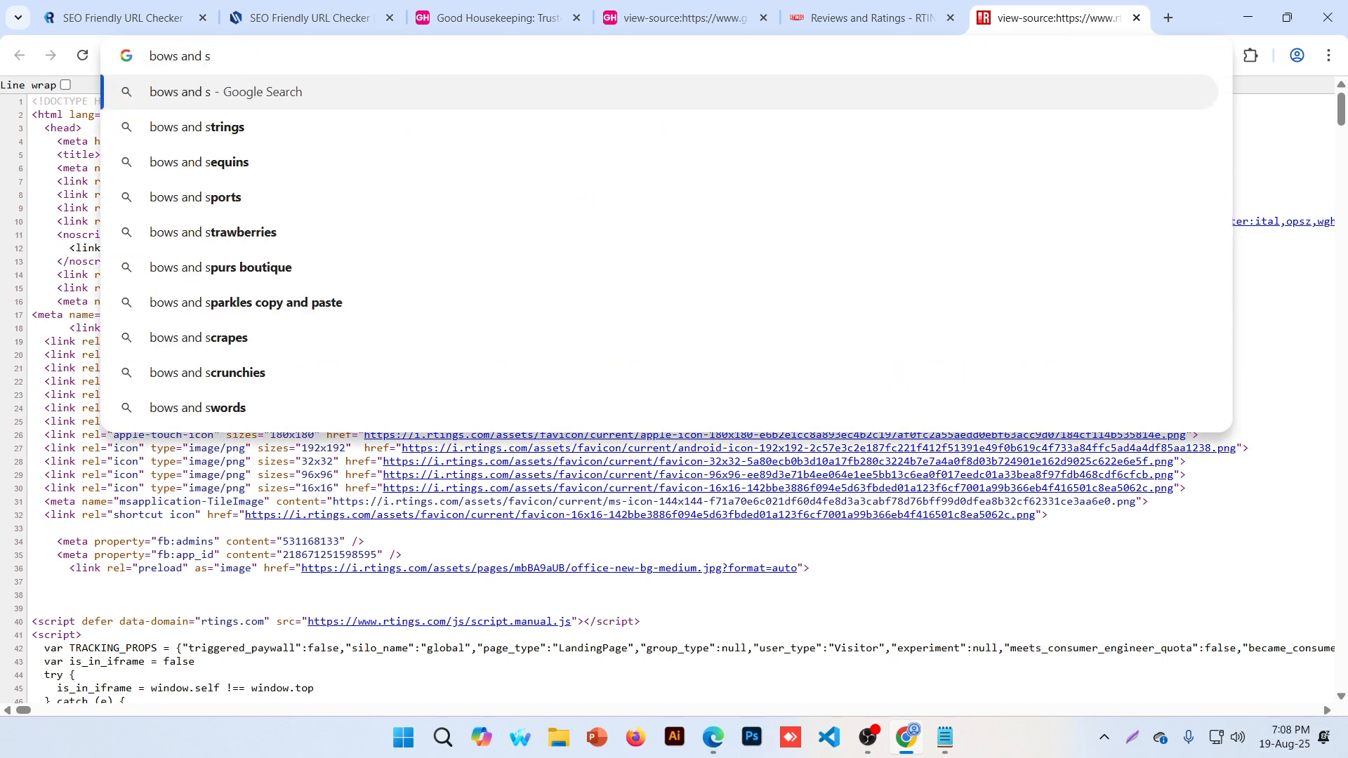
key(Down)
key(Down)
key(Return)
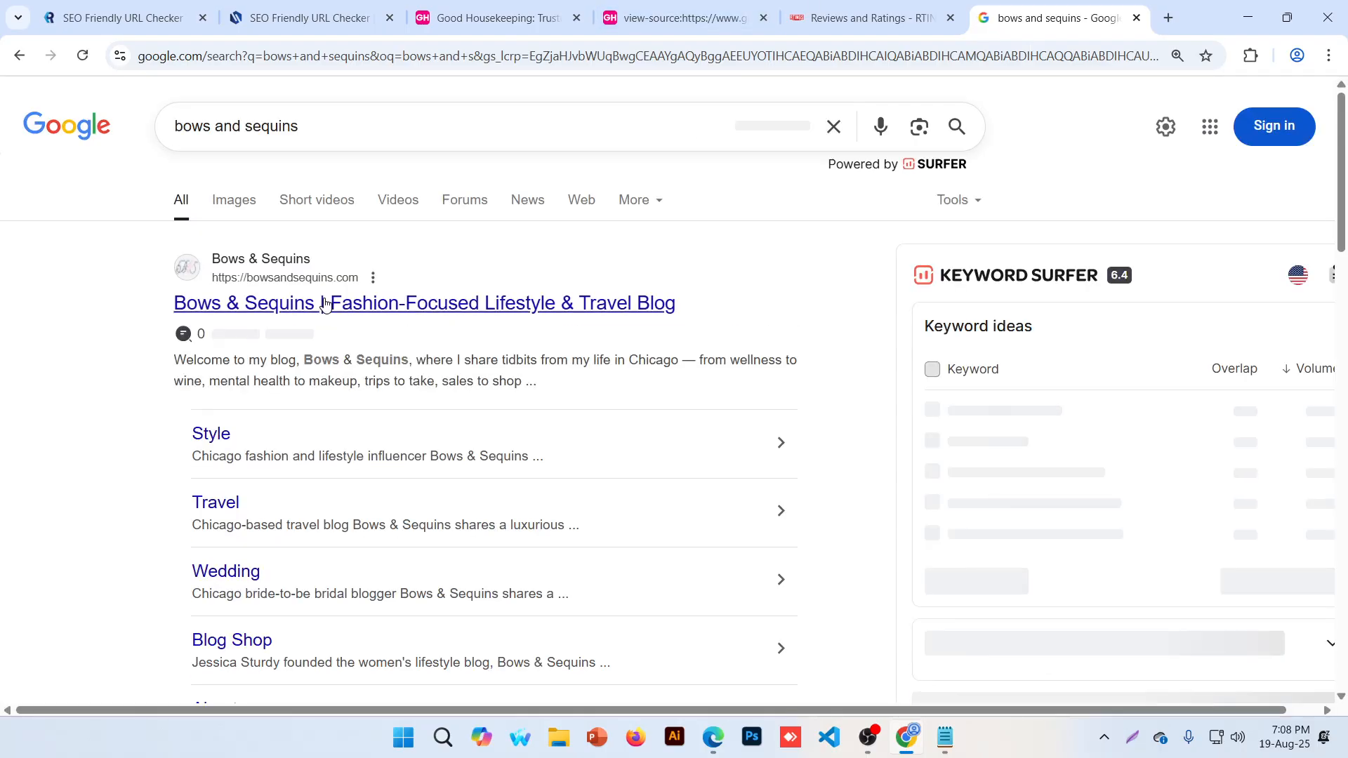
Open the Bows & Sequins blog's Sip & Savor > Recipes category
click(365, 309)
scroll(372, 358, down, 8)
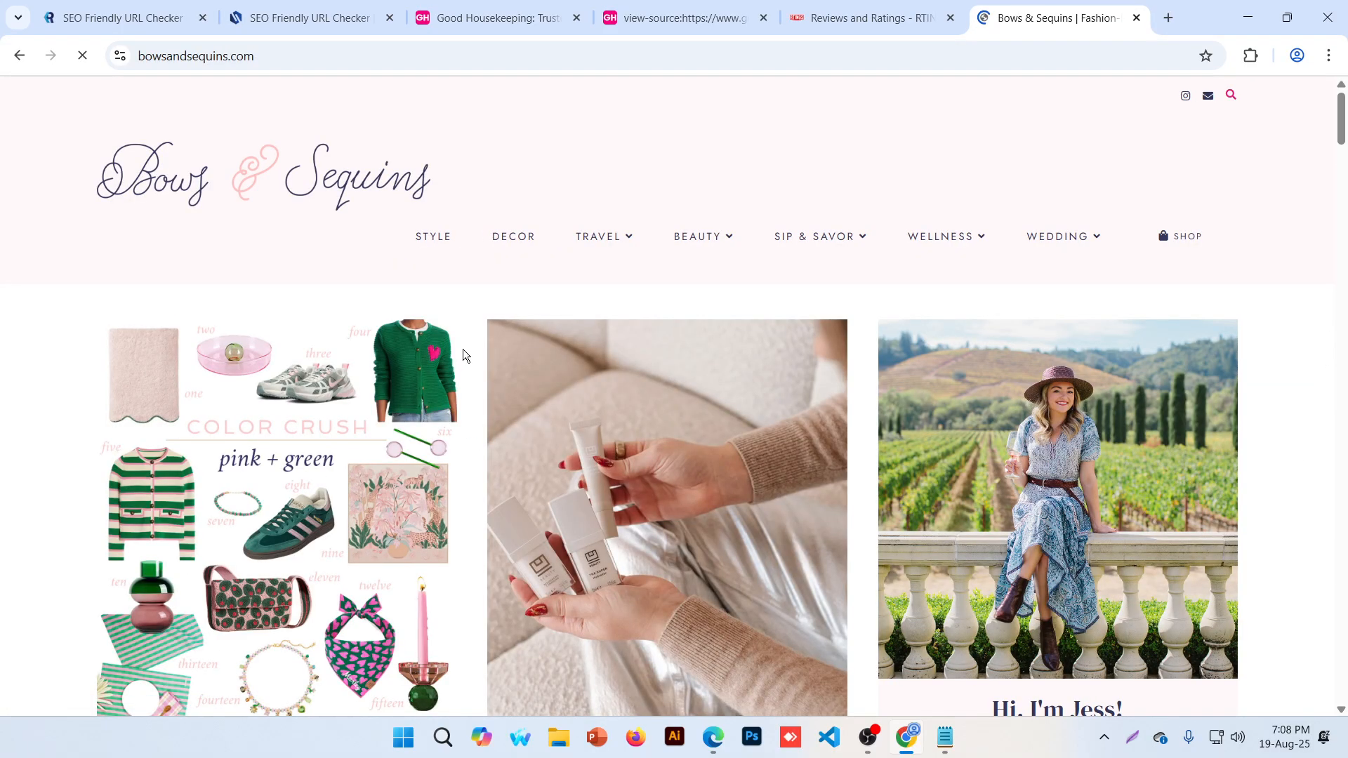
mouse_move(794, 246)
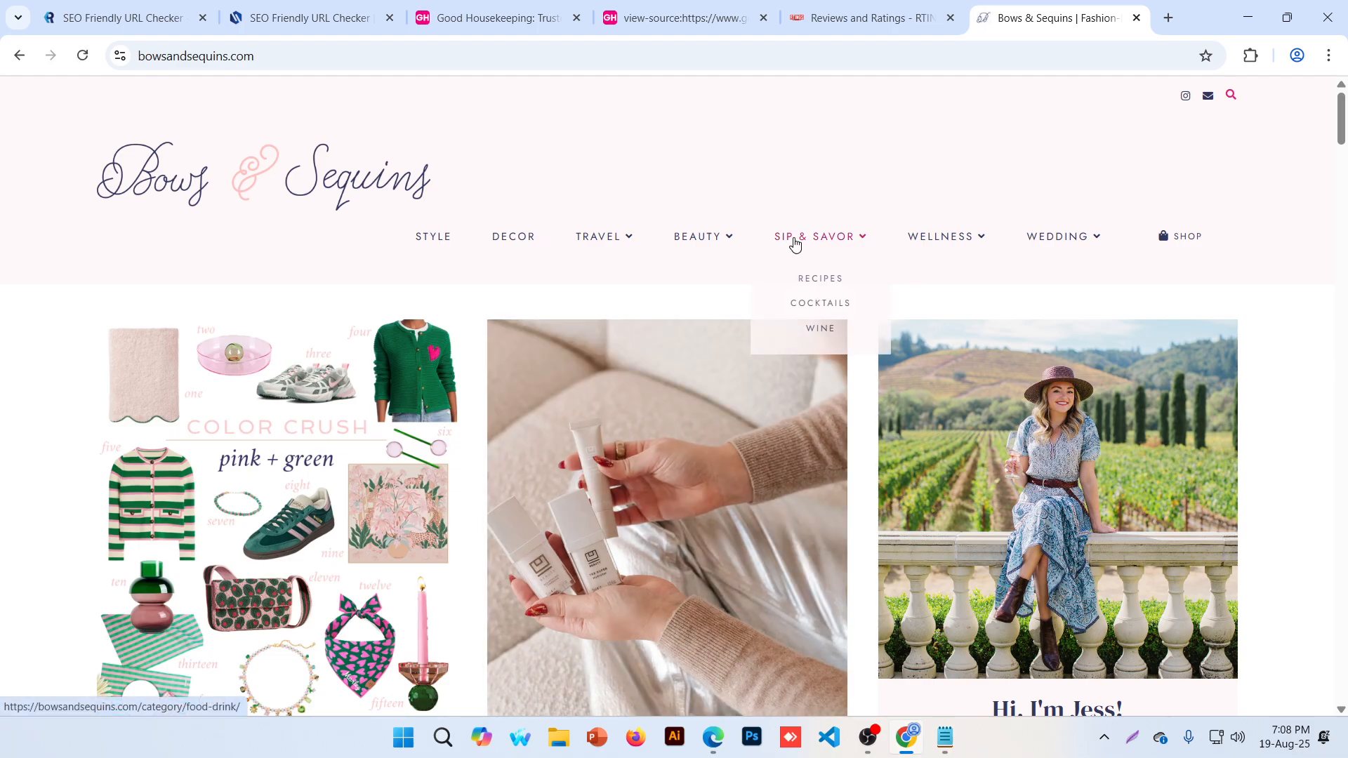
click(806, 279)
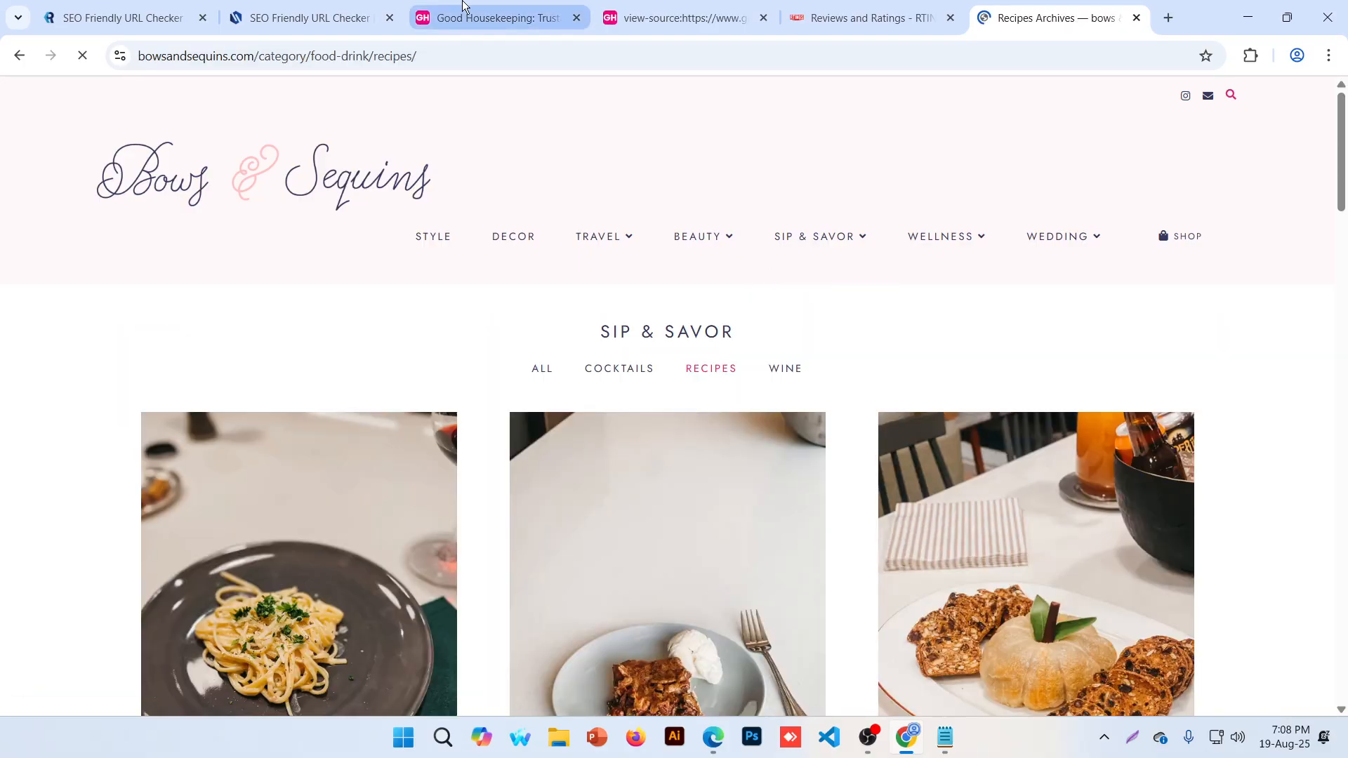
click(463, 6)
click(617, 14)
Open RTINGS Mouse > Best Gaming Mouse and highlight the path part of its address
click(780, 13)
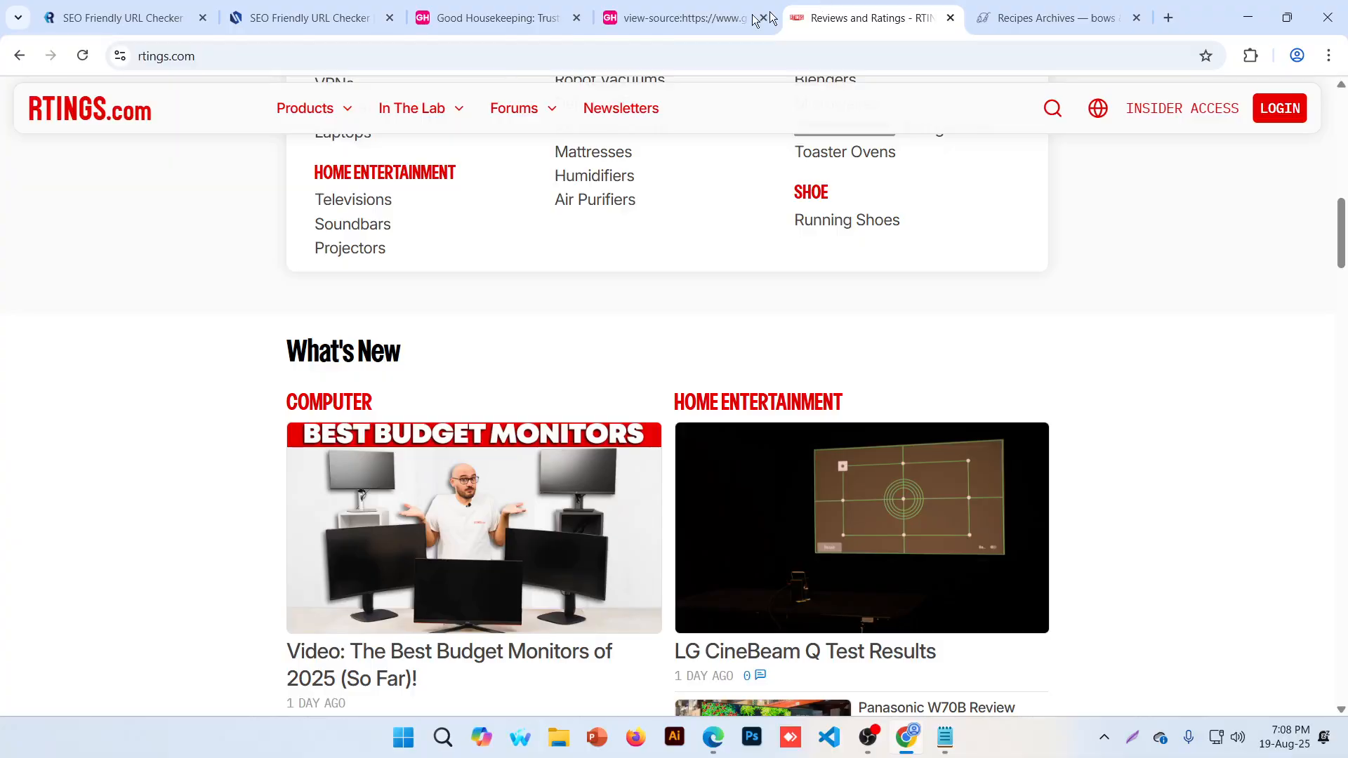
mouse_move(305, 107)
click(339, 235)
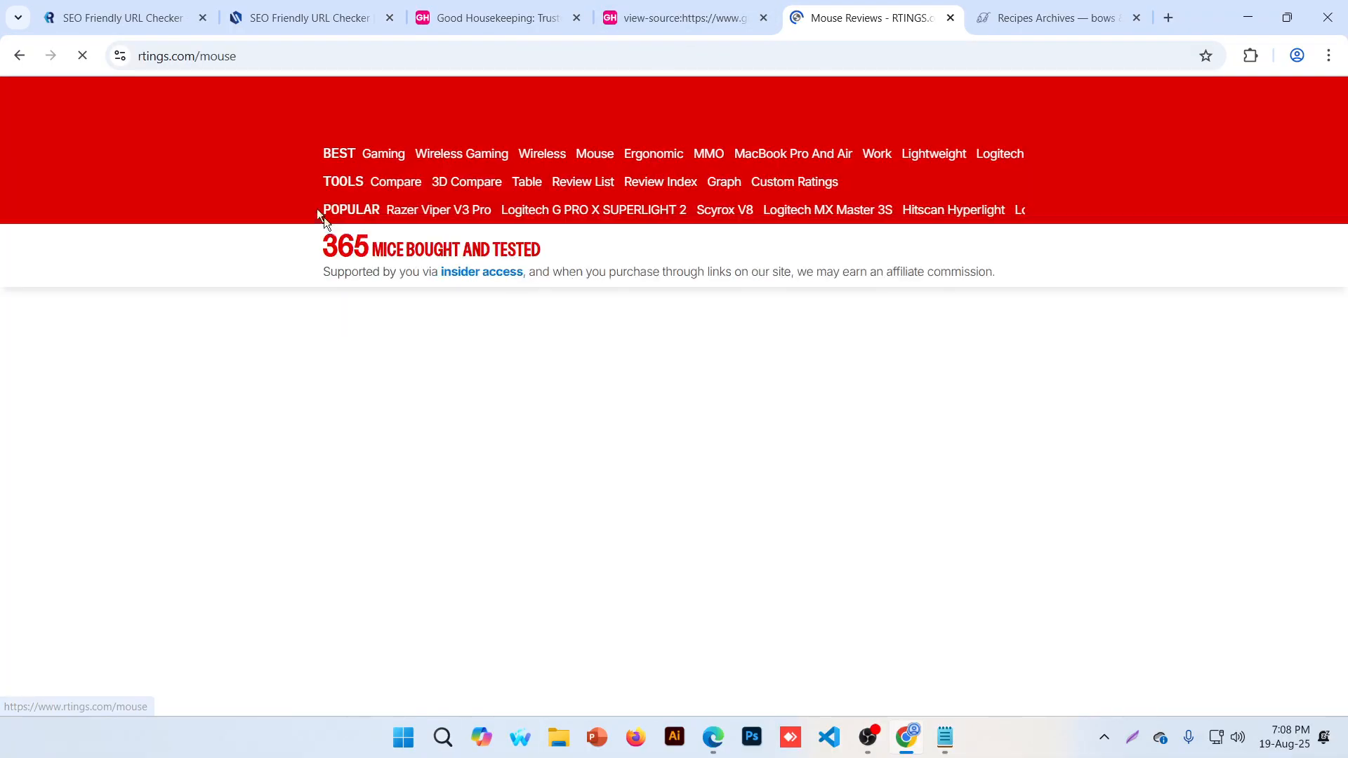
scroll(343, 151, down, 8)
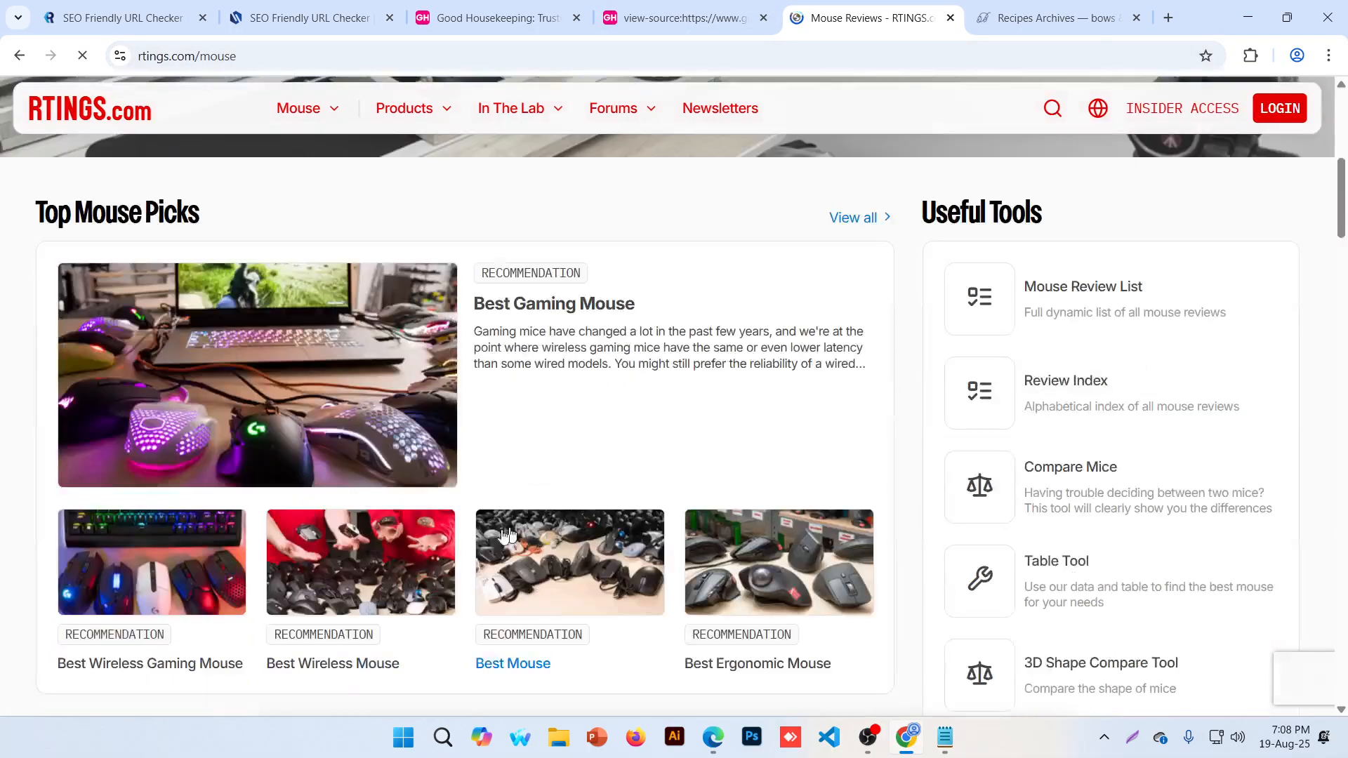
click(274, 355)
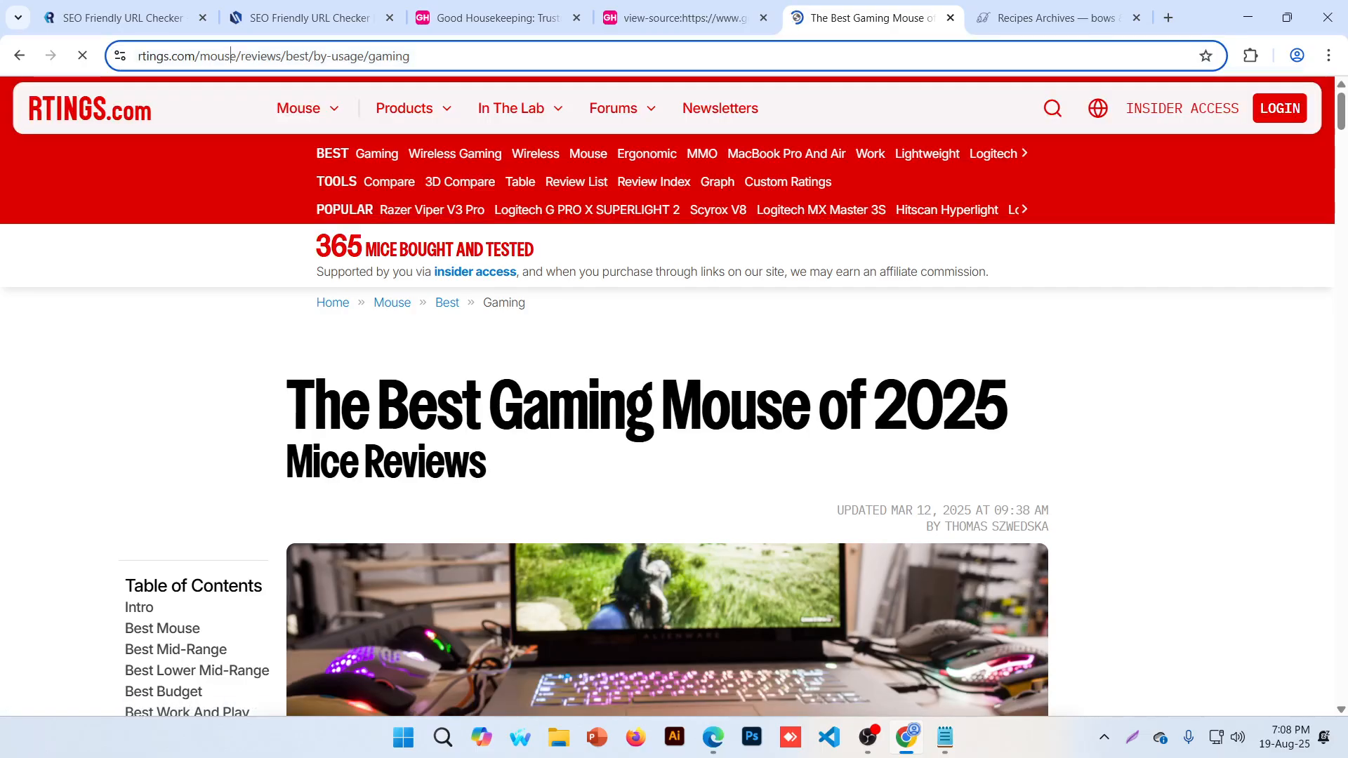
drag(230, 57, 479, 53)
click(479, 53)
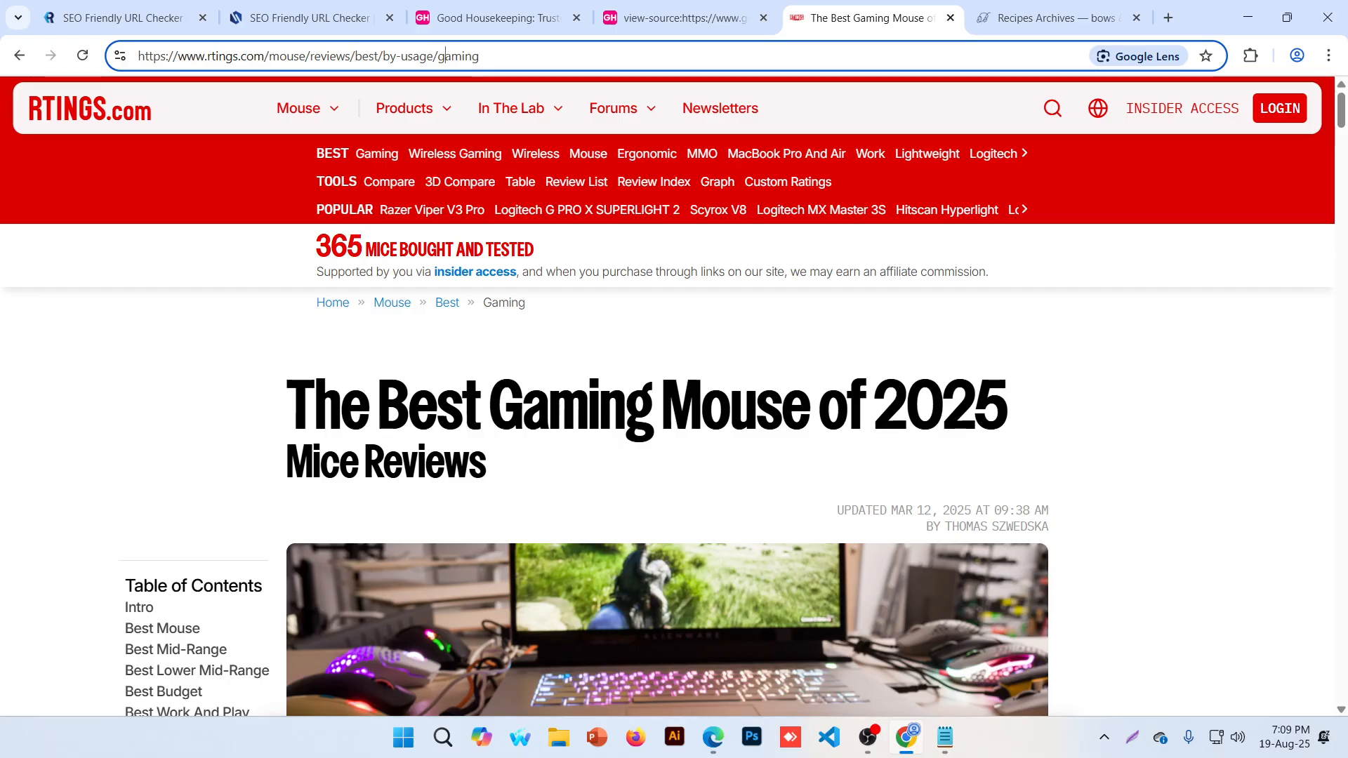
drag(444, 55, 479, 56)
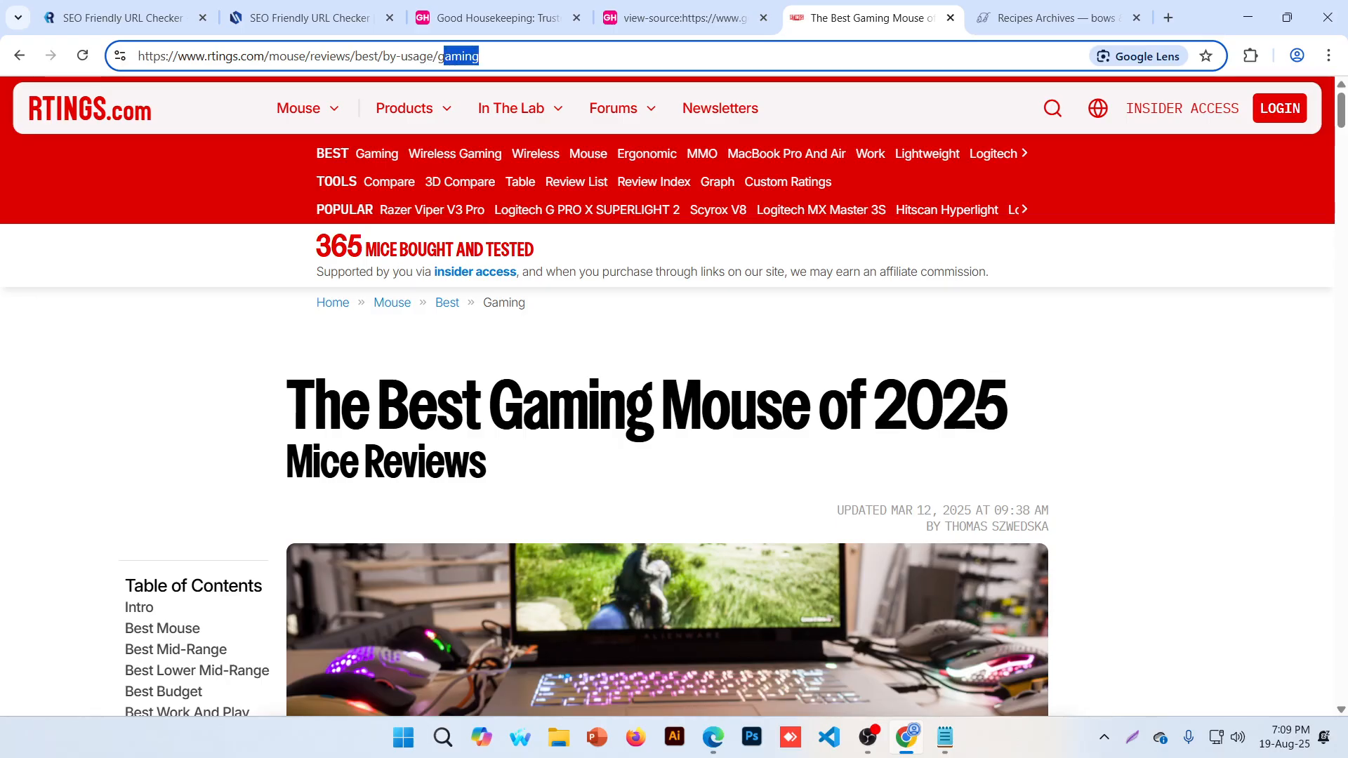
click(480, 55)
drag(480, 56, 298, 56)
click(519, 107)
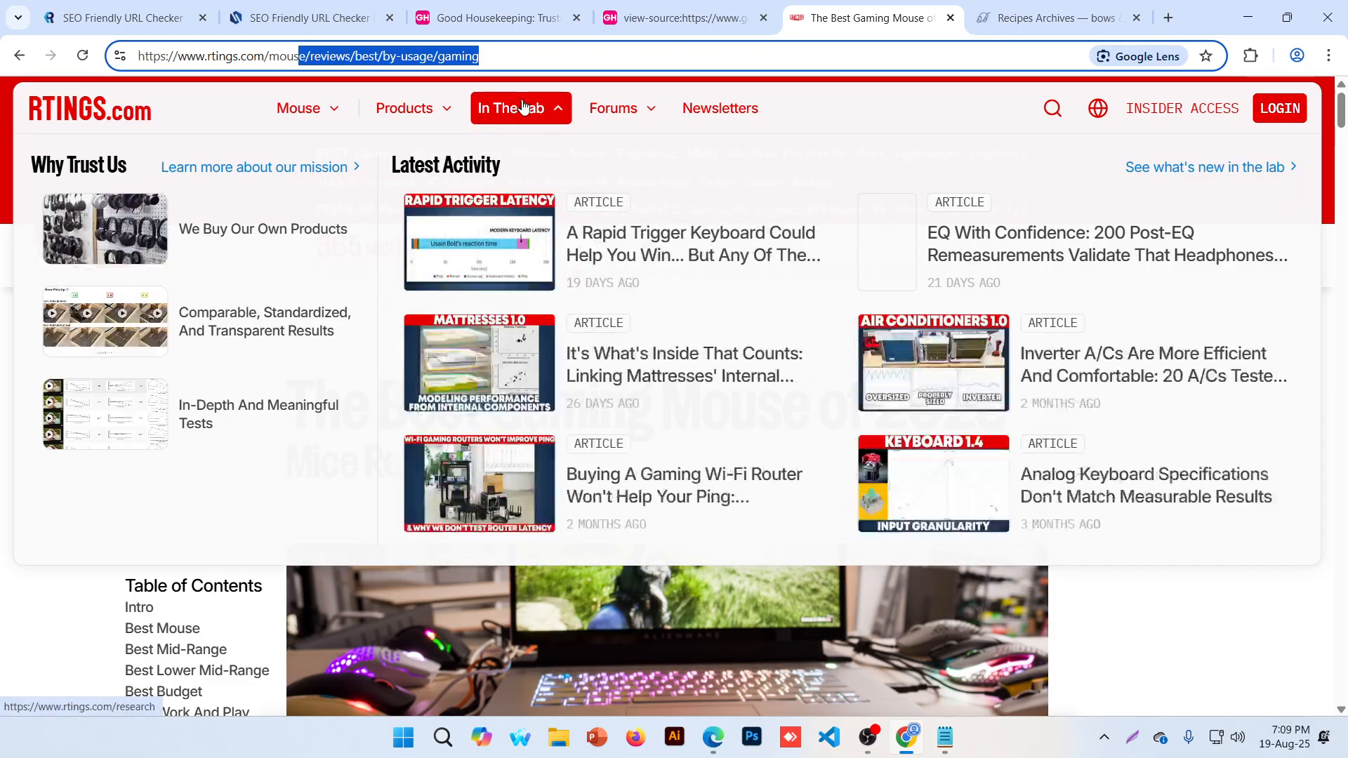
Paste the Nobu's Miso Black Cod recipe URL from Bows & Sequins onto a new Notepad line
click(1038, 17)
scroll(541, 277, down, 8)
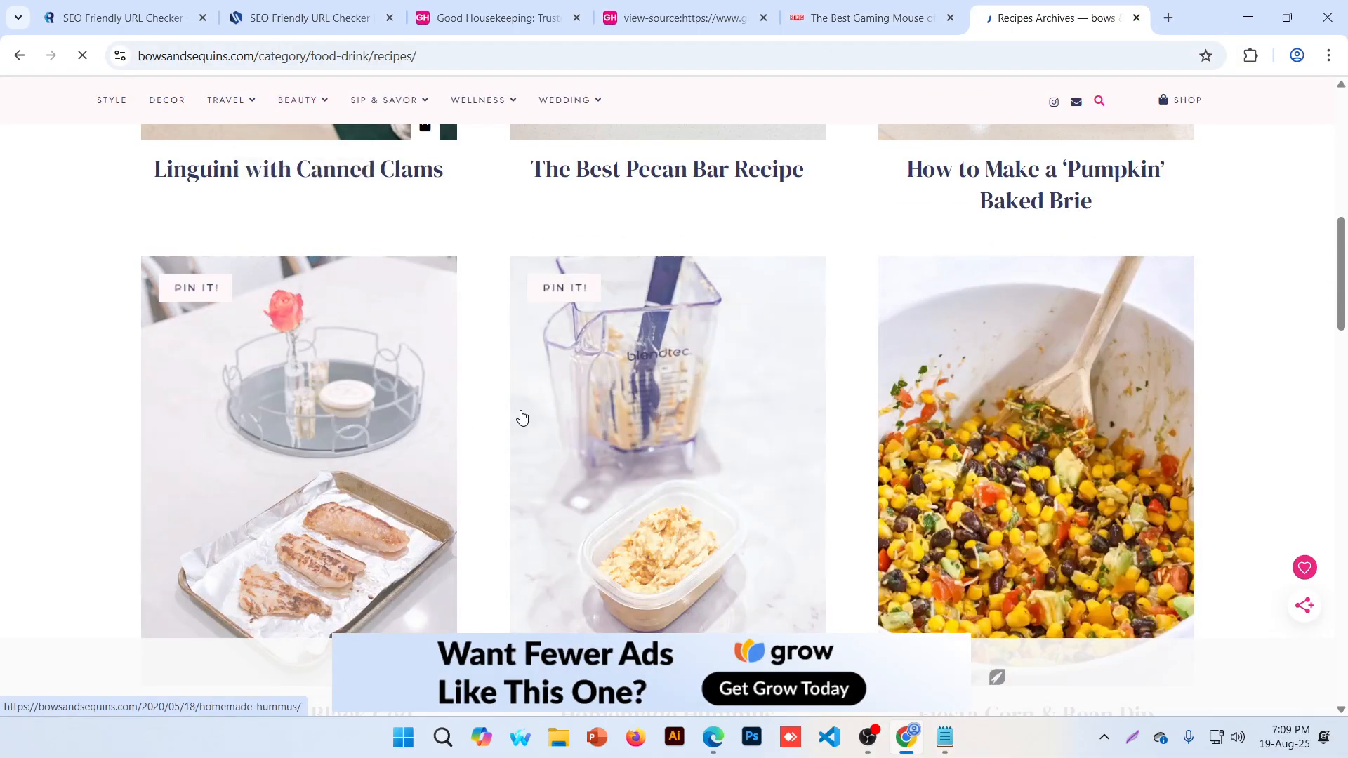
scroll(521, 418, down, 4)
click(379, 453)
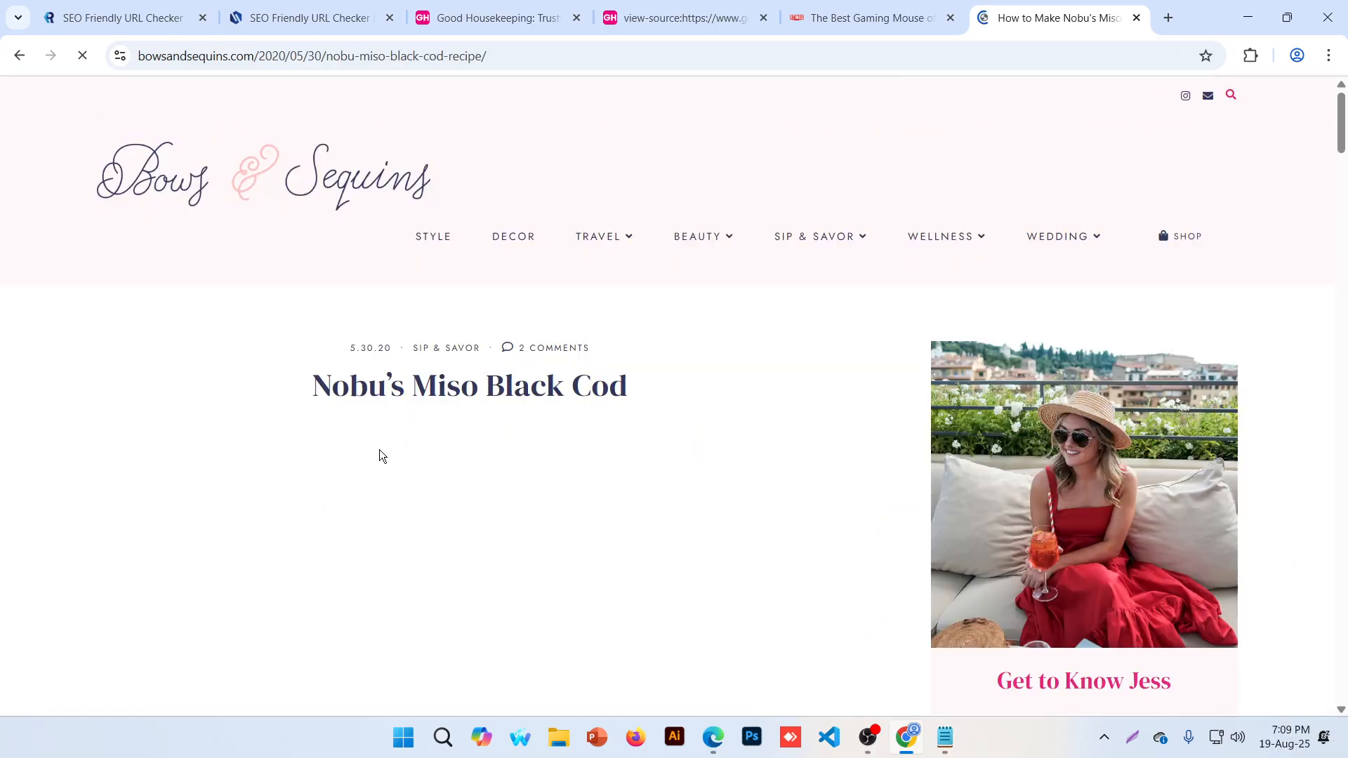
click(338, 52)
key(ctrl+c)
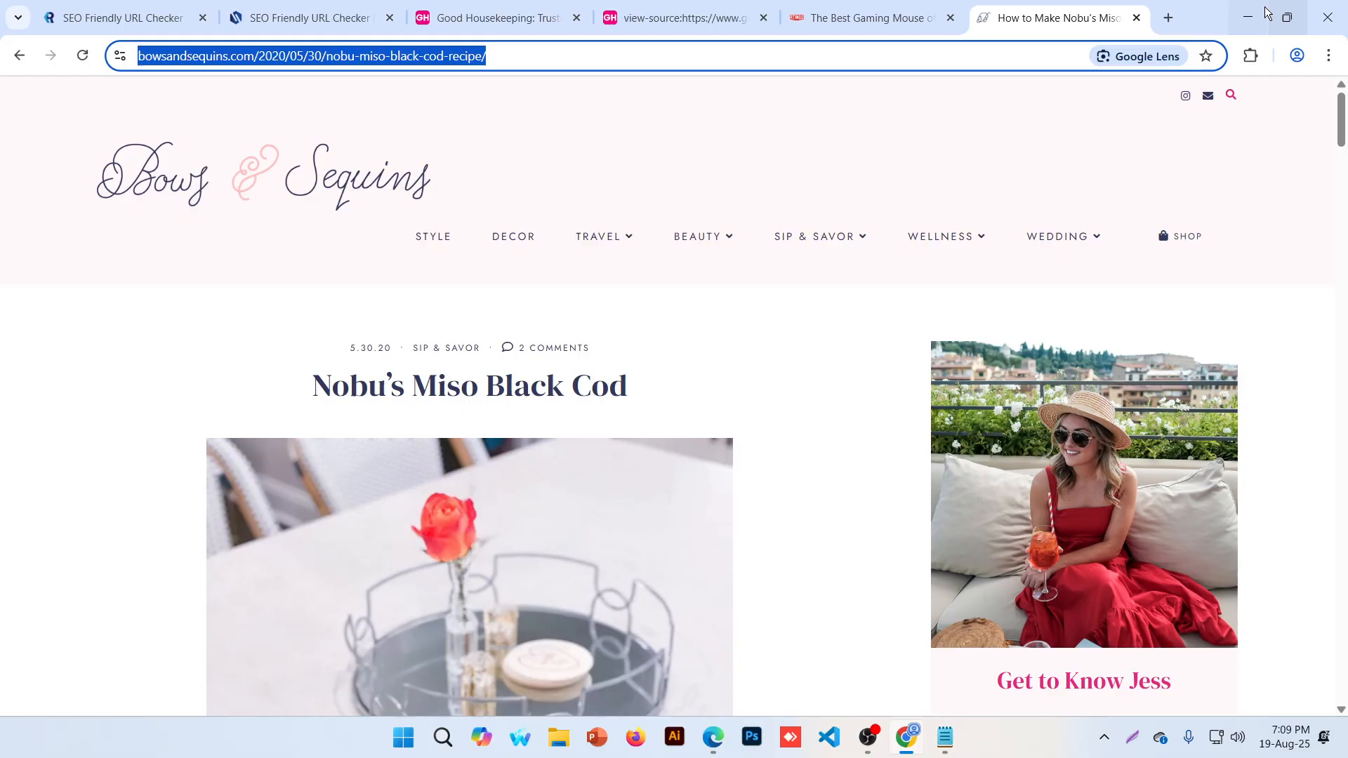
click(1247, 18)
key(Down)
key(Return)
key(ctrl+v)
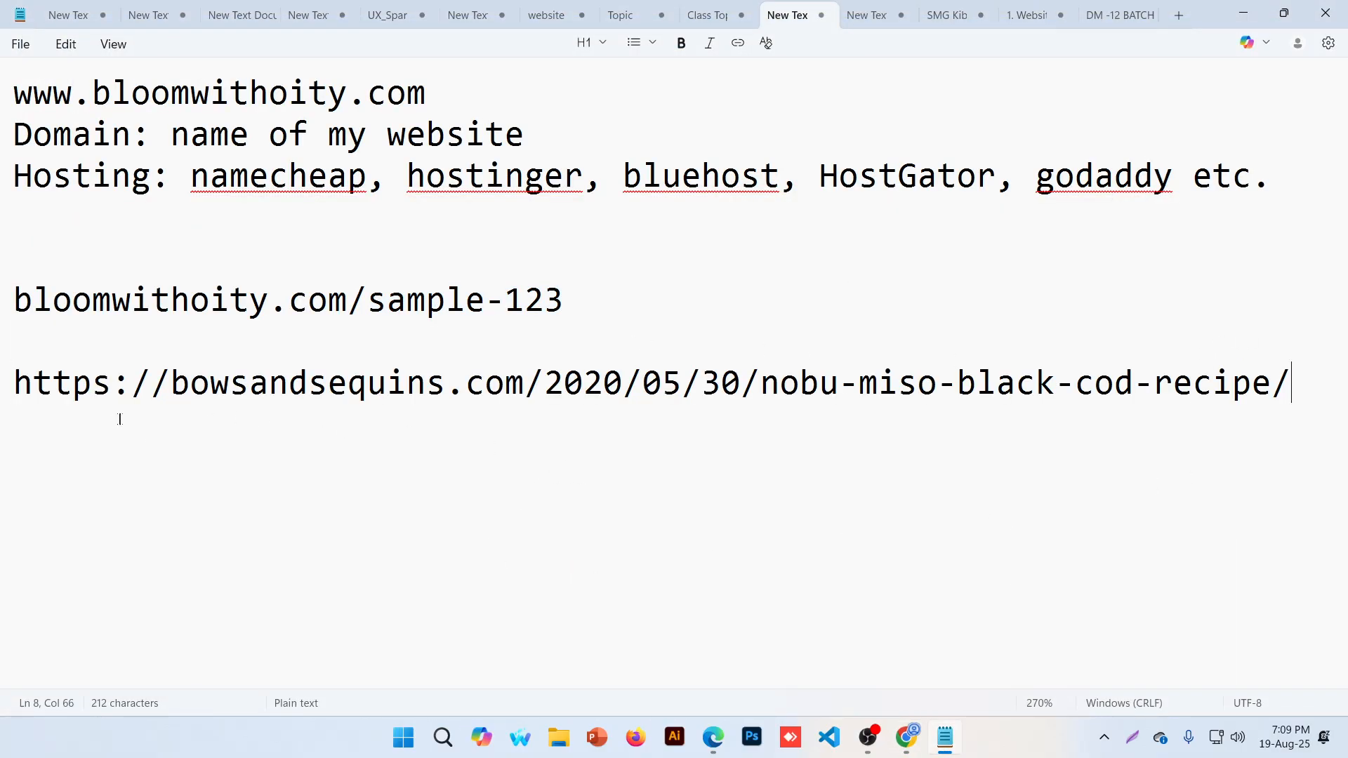
Remove the 2020/05/30/ date folders from the pasted Bows & Sequins recipe URL
drag(172, 383, 741, 384)
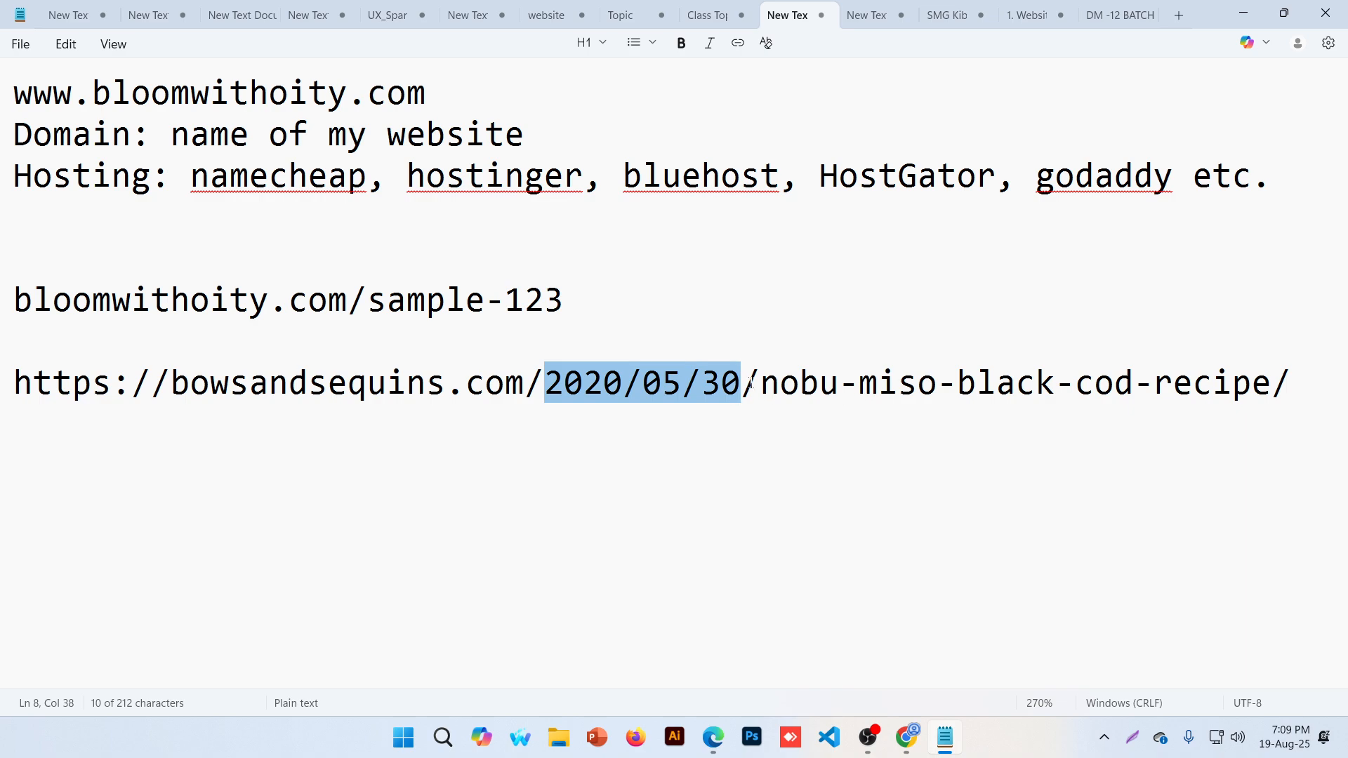
drag(761, 385, 1298, 398)
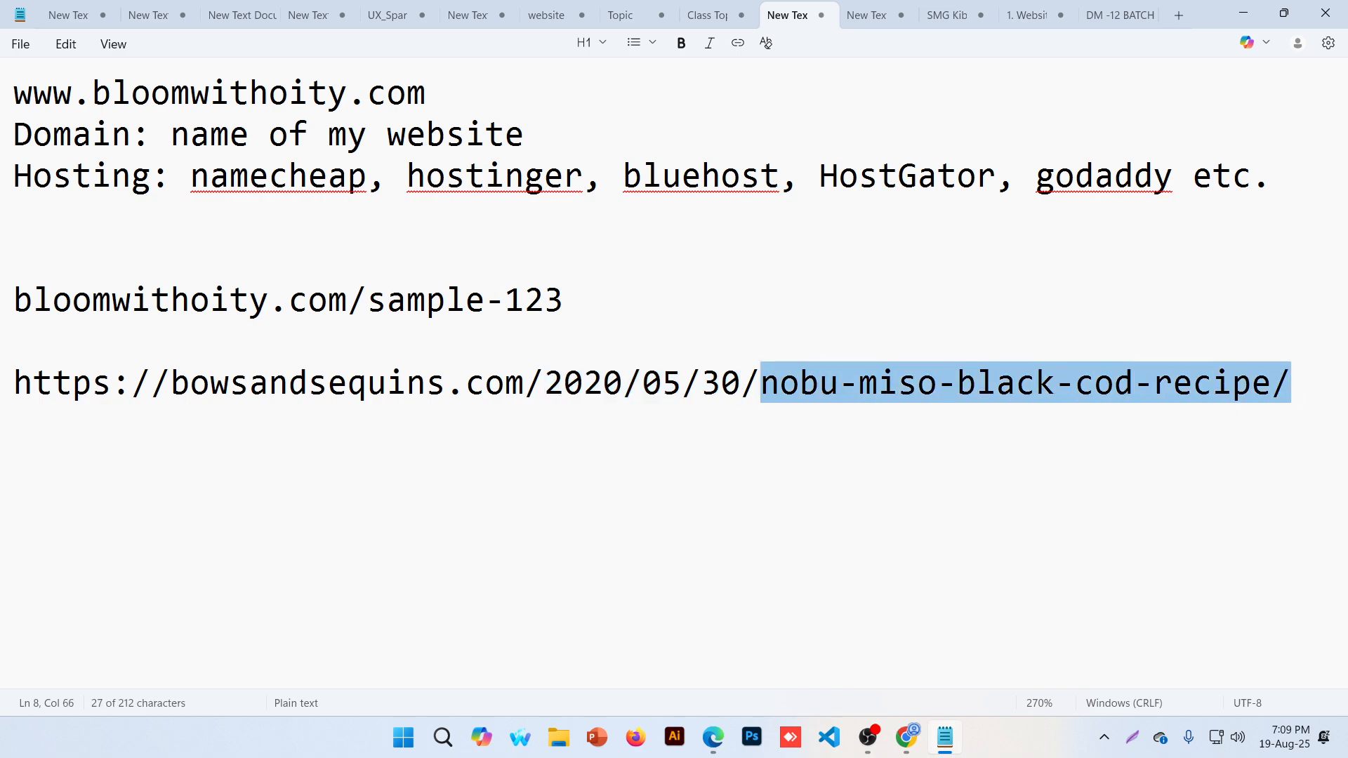
drag(741, 384, 547, 383)
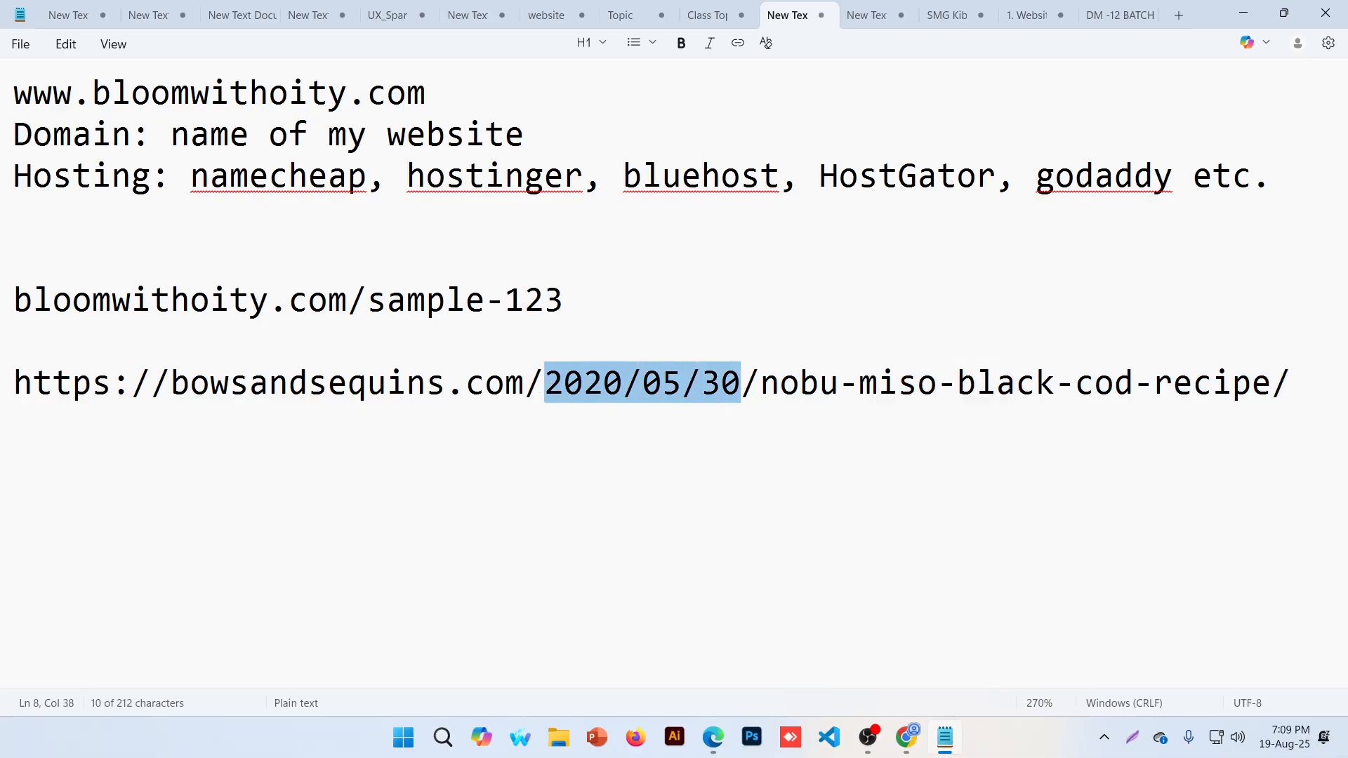
key(BackSpace)
key(BackSpace)
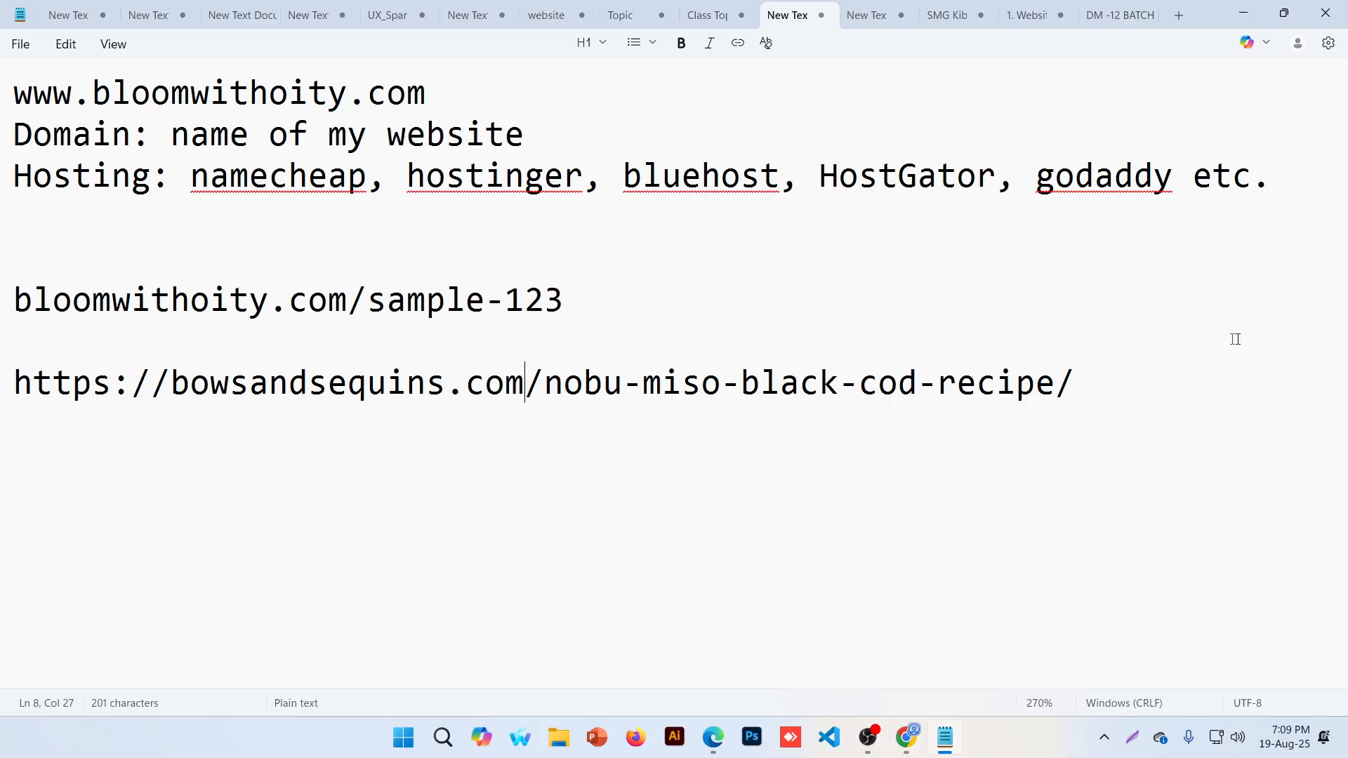
drag(1079, 406, 13, 393)
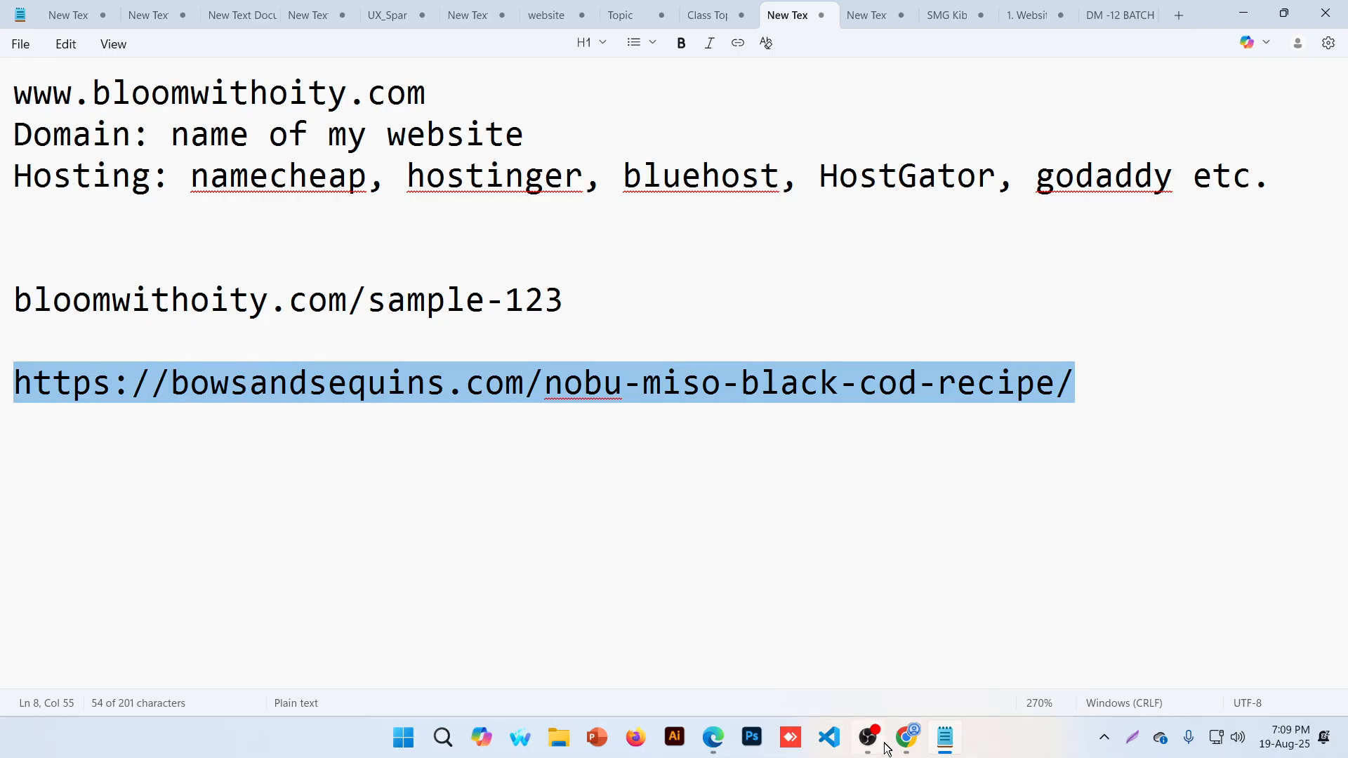
click(906, 737)
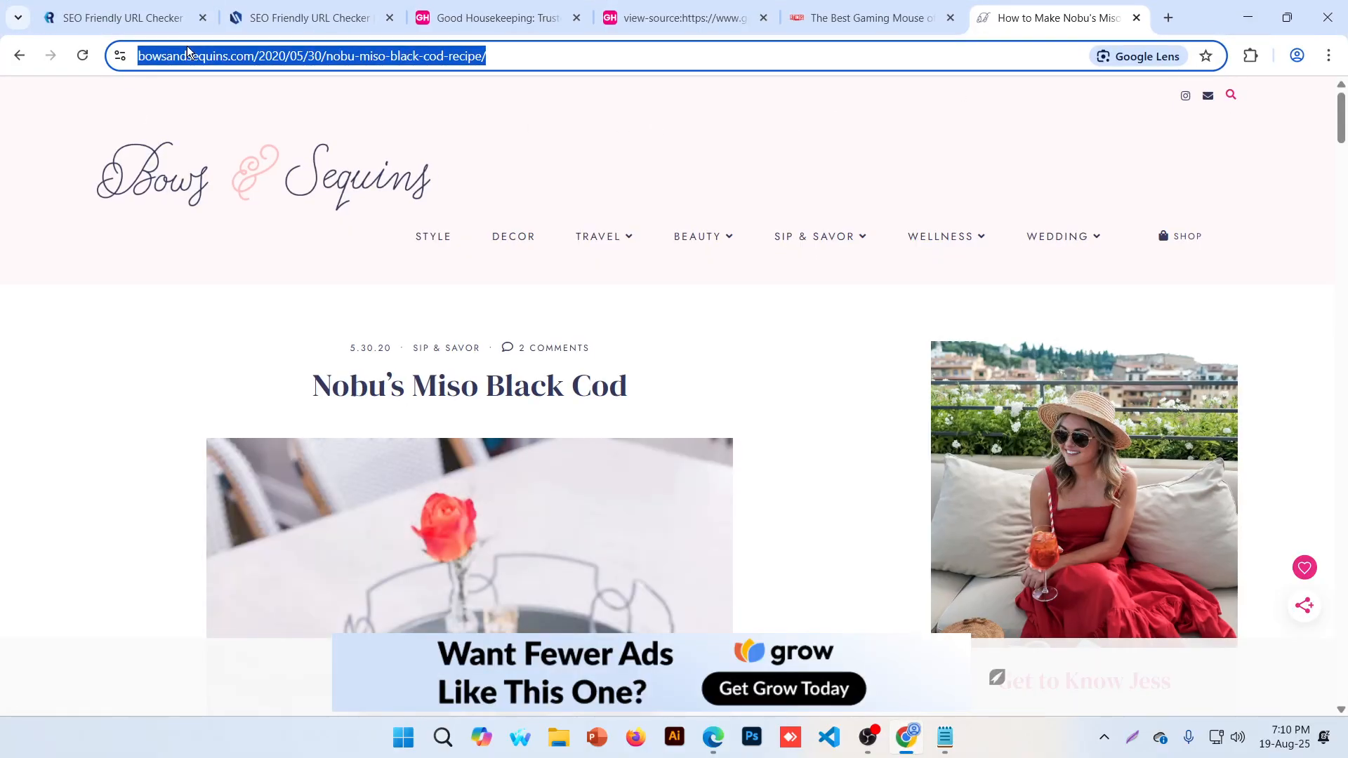
Delete the 2020/05/30/ date from the recipe's address bar URL, then undo to restore it
click(445, 62)
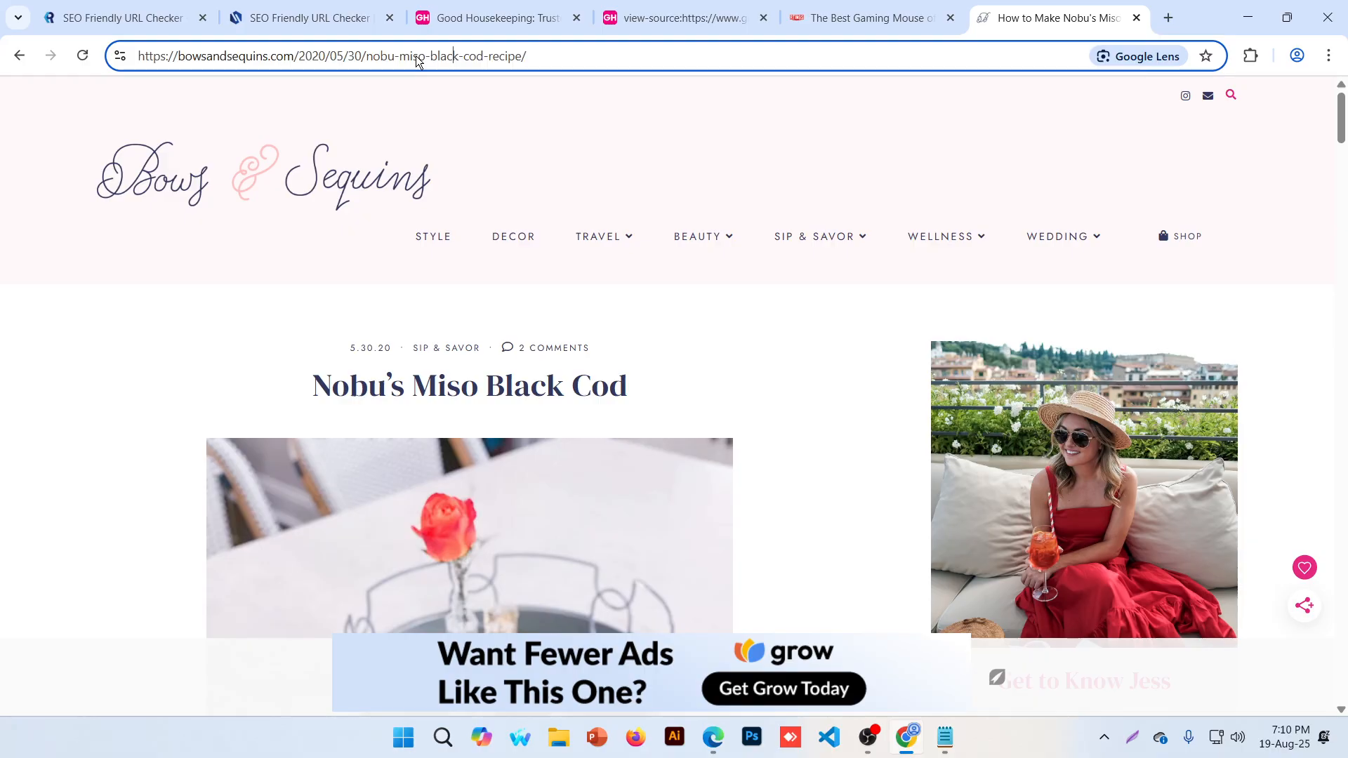
drag(362, 56, 299, 56)
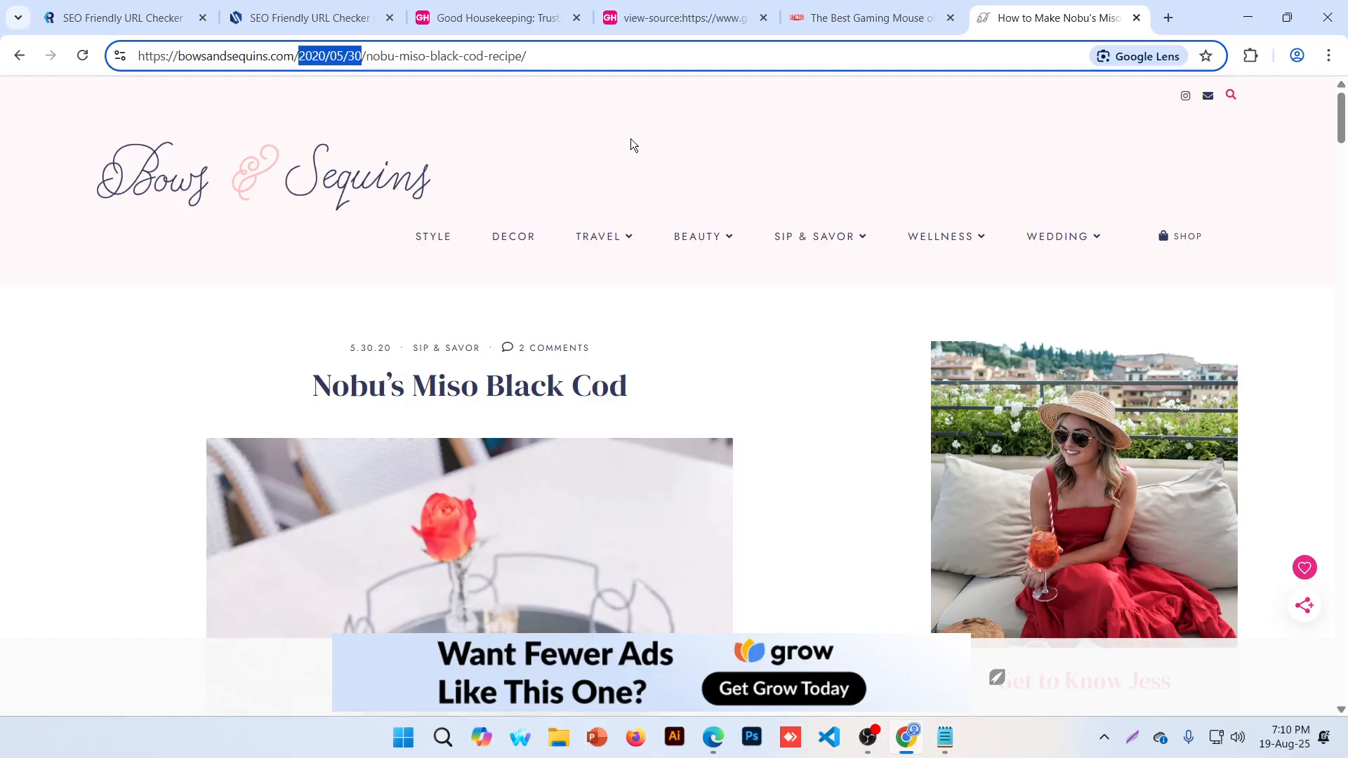
click(342, 55)
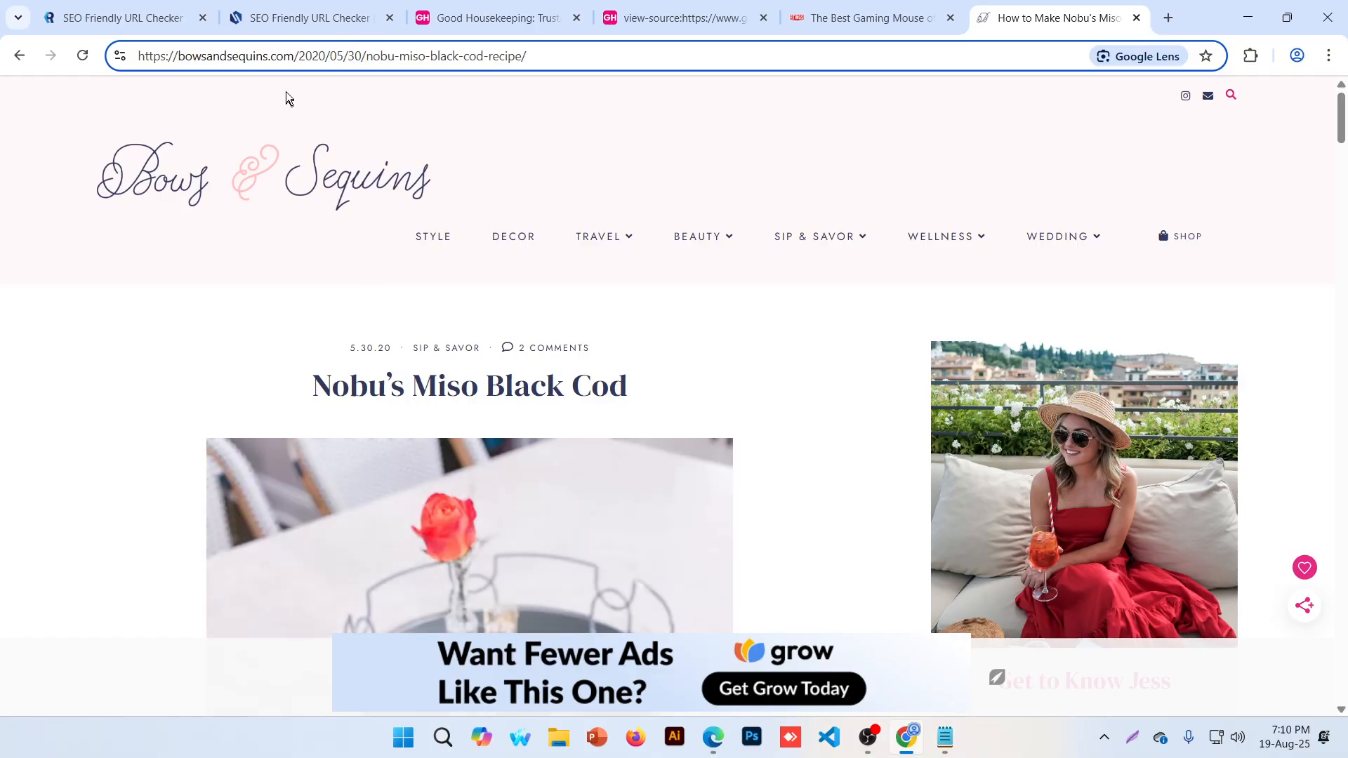
drag(303, 56, 355, 55)
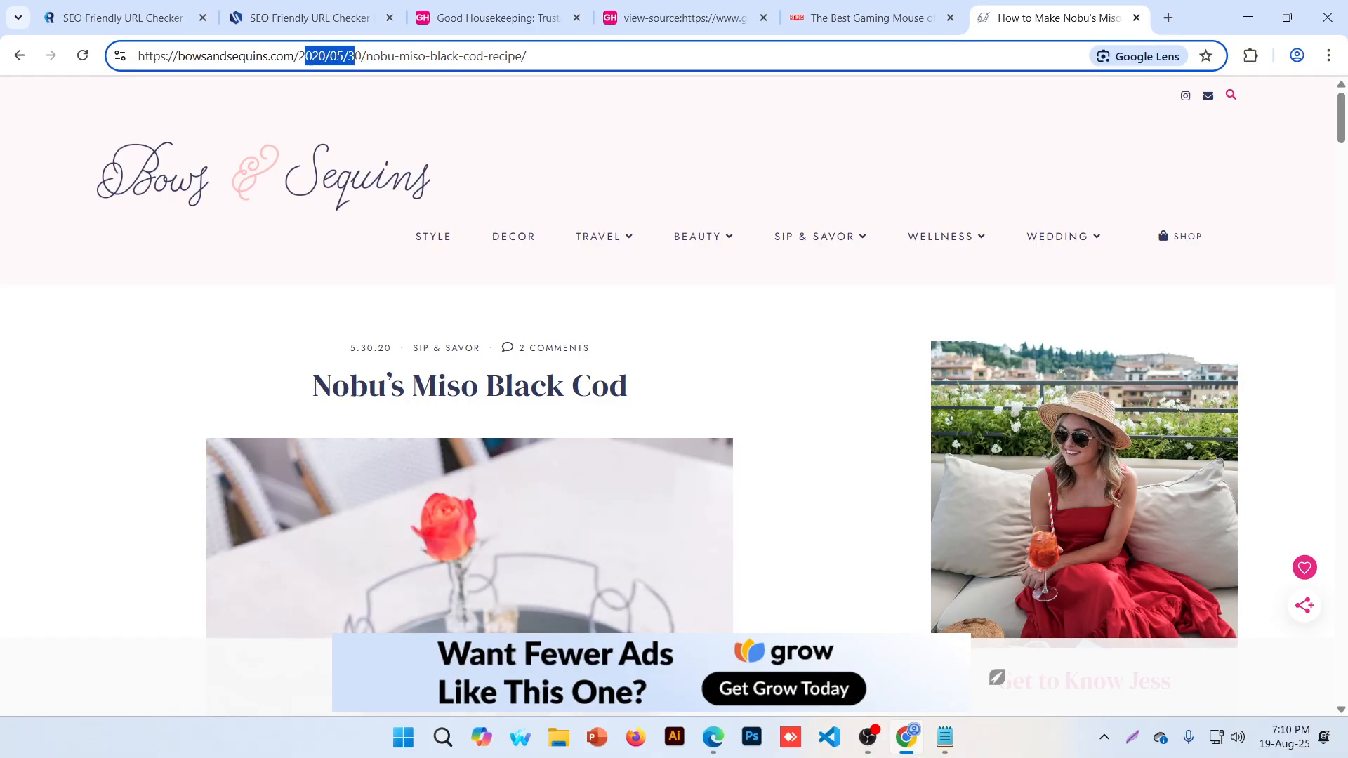
click(354, 56)
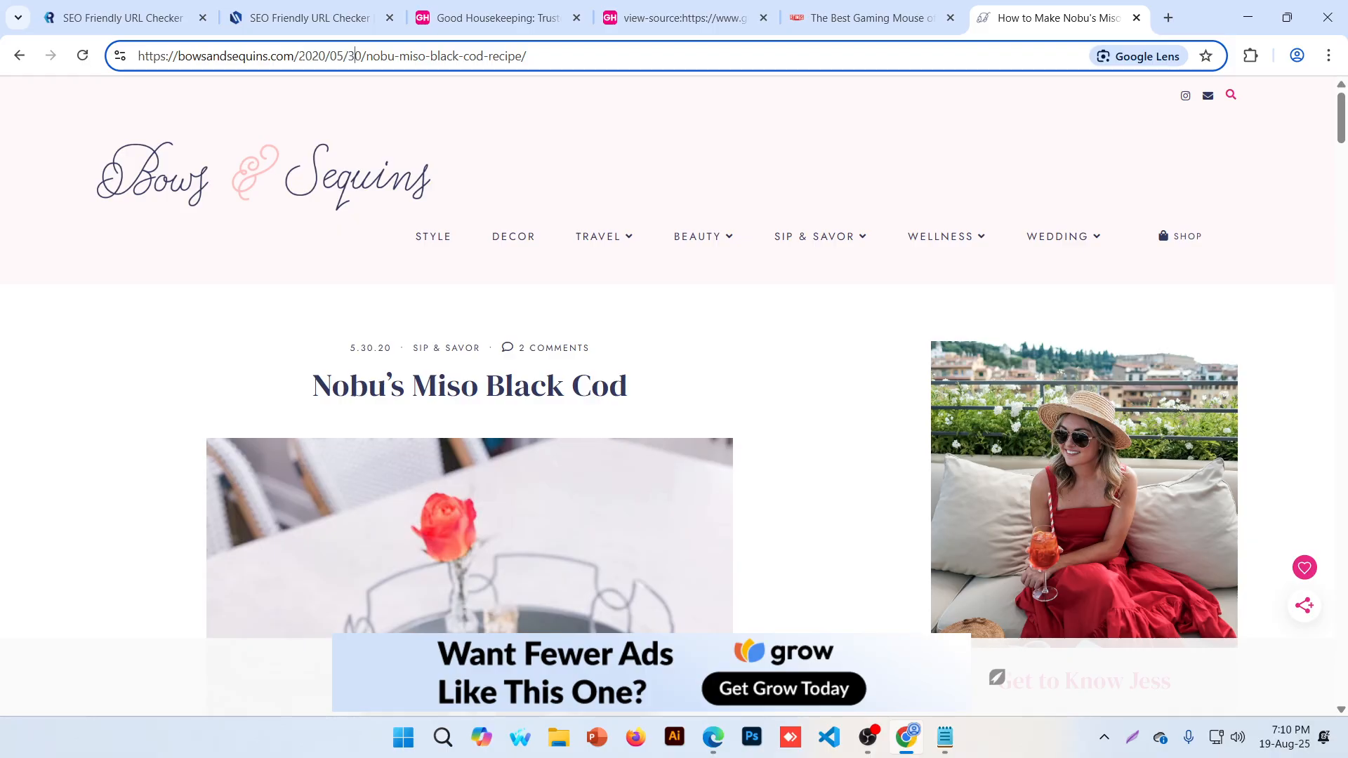
drag(297, 55, 366, 56)
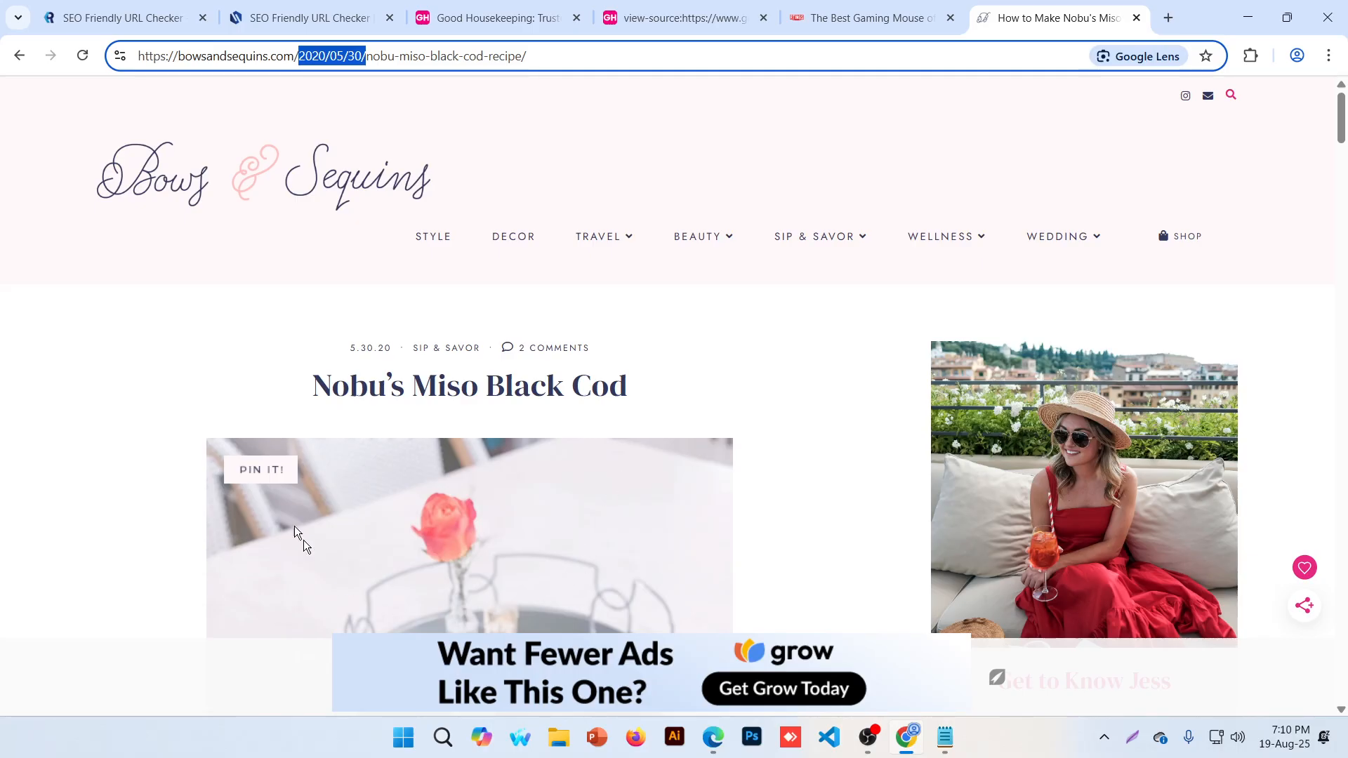
scroll(295, 527, down, 7)
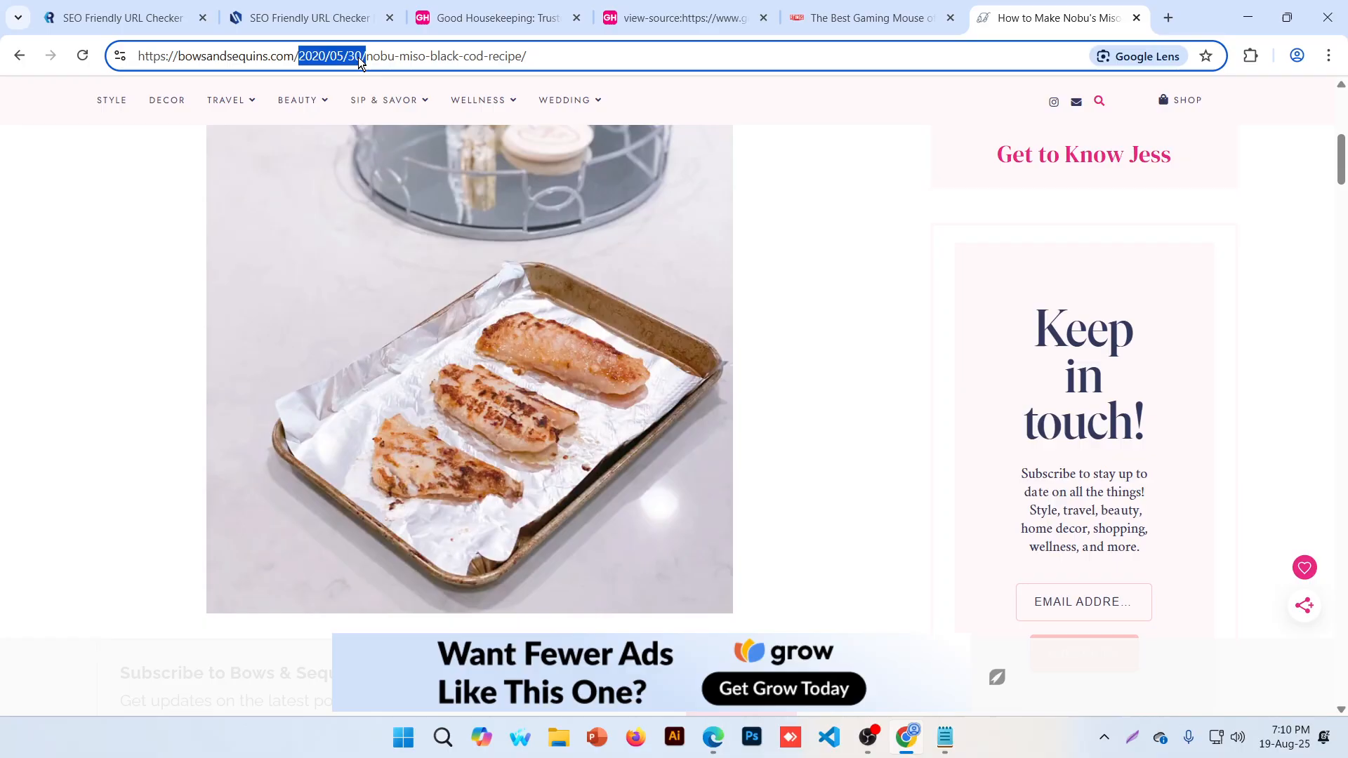
key(BackSpace)
click(965, 416)
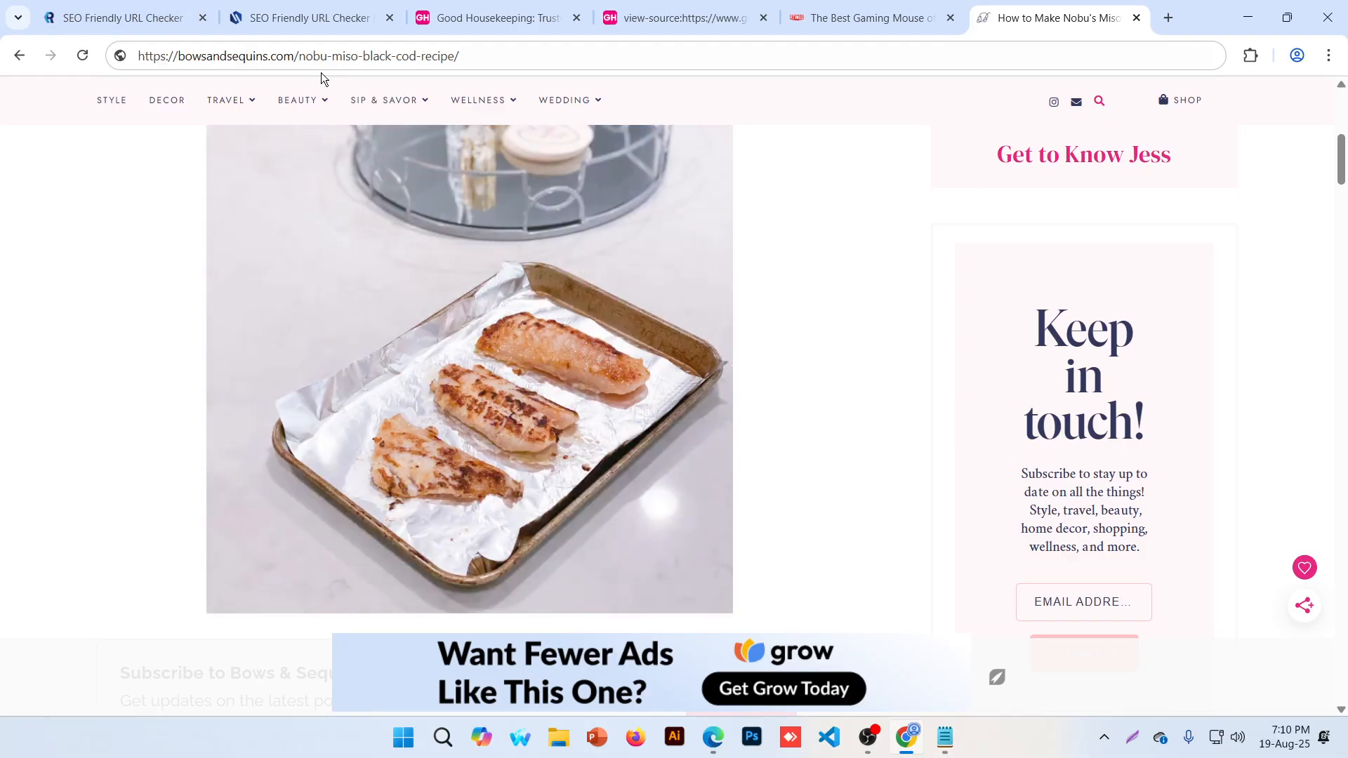
click(343, 56)
key(ctrl+z)
Change the URL's day to 31, load the recipe at 2020/05/31, and open a blank tab
click(379, 58)
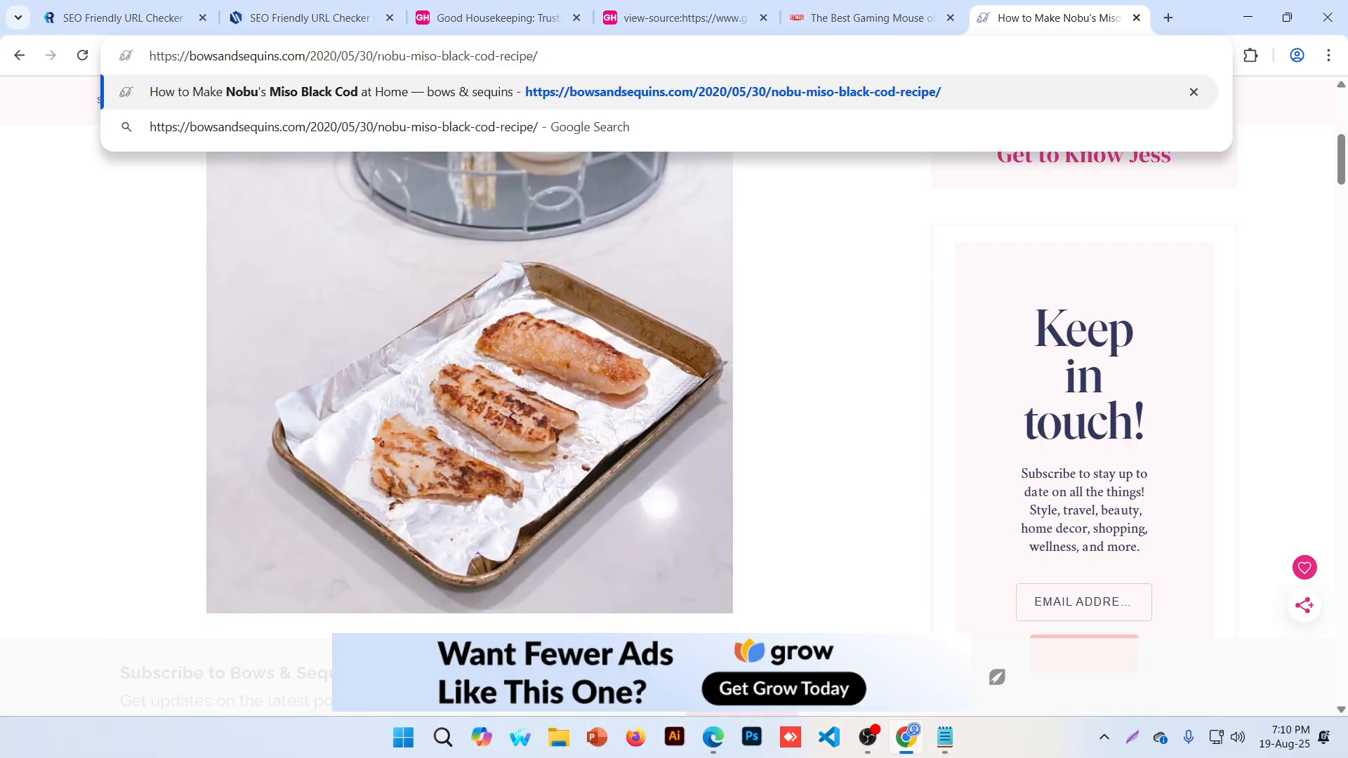
drag(376, 57, 539, 56)
click(361, 57)
drag(364, 56, 374, 56)
text(1)
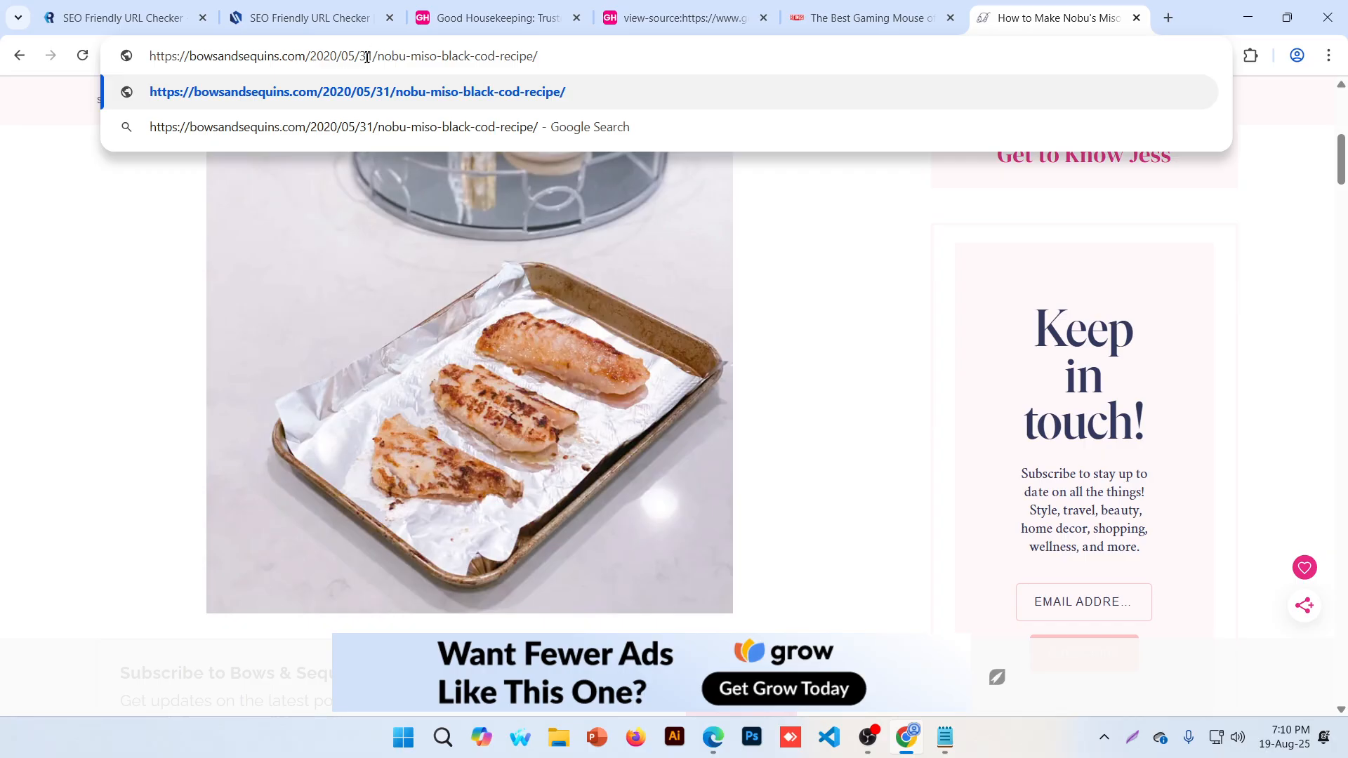
key(Return)
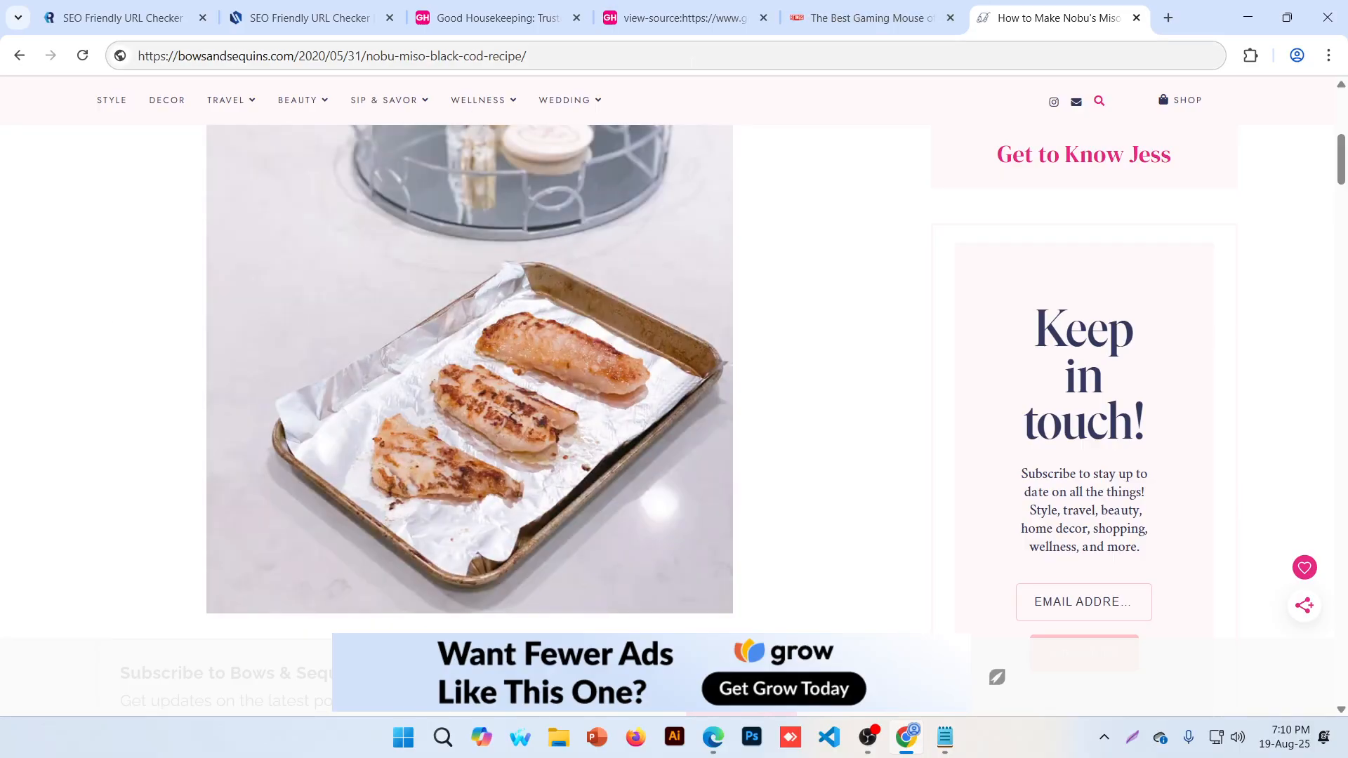
click(1166, 15)
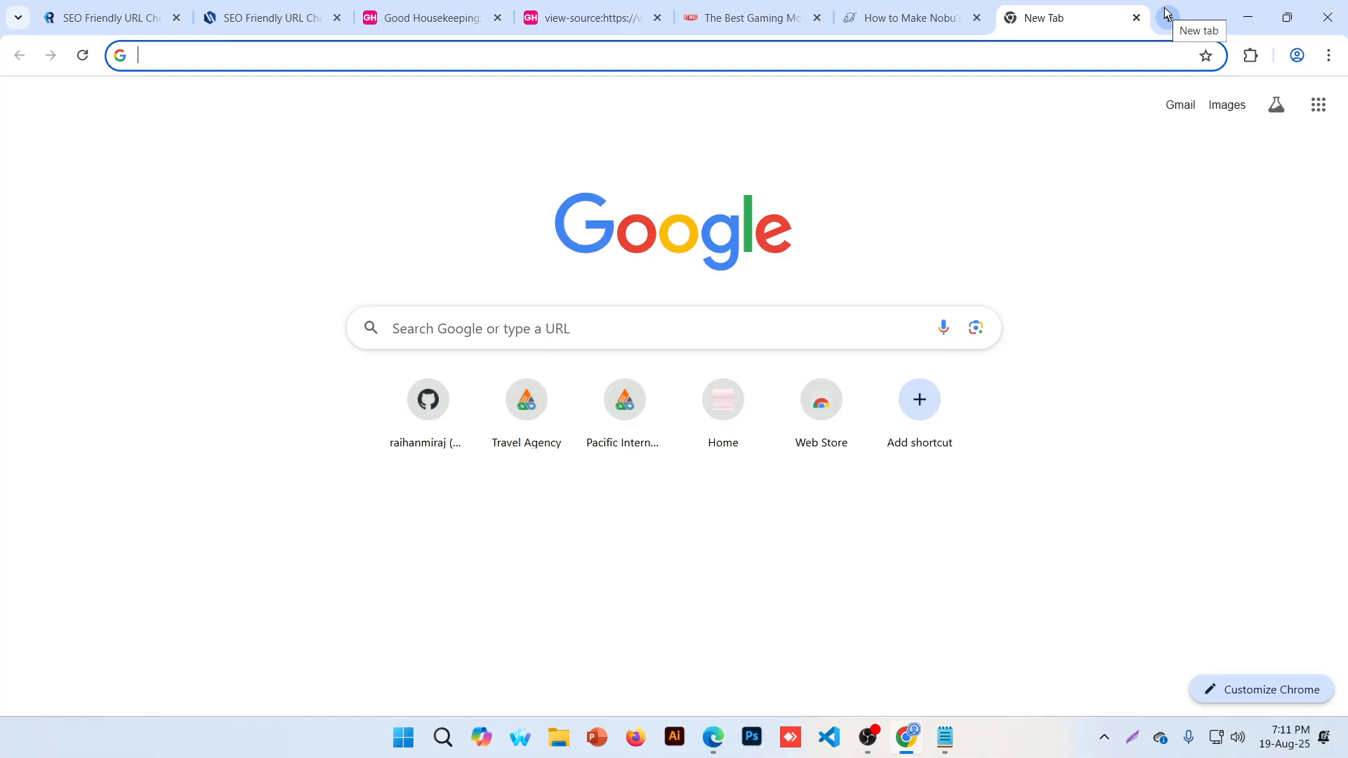
Search Google for namecheap and open namecheap.com from the results
text(namech)
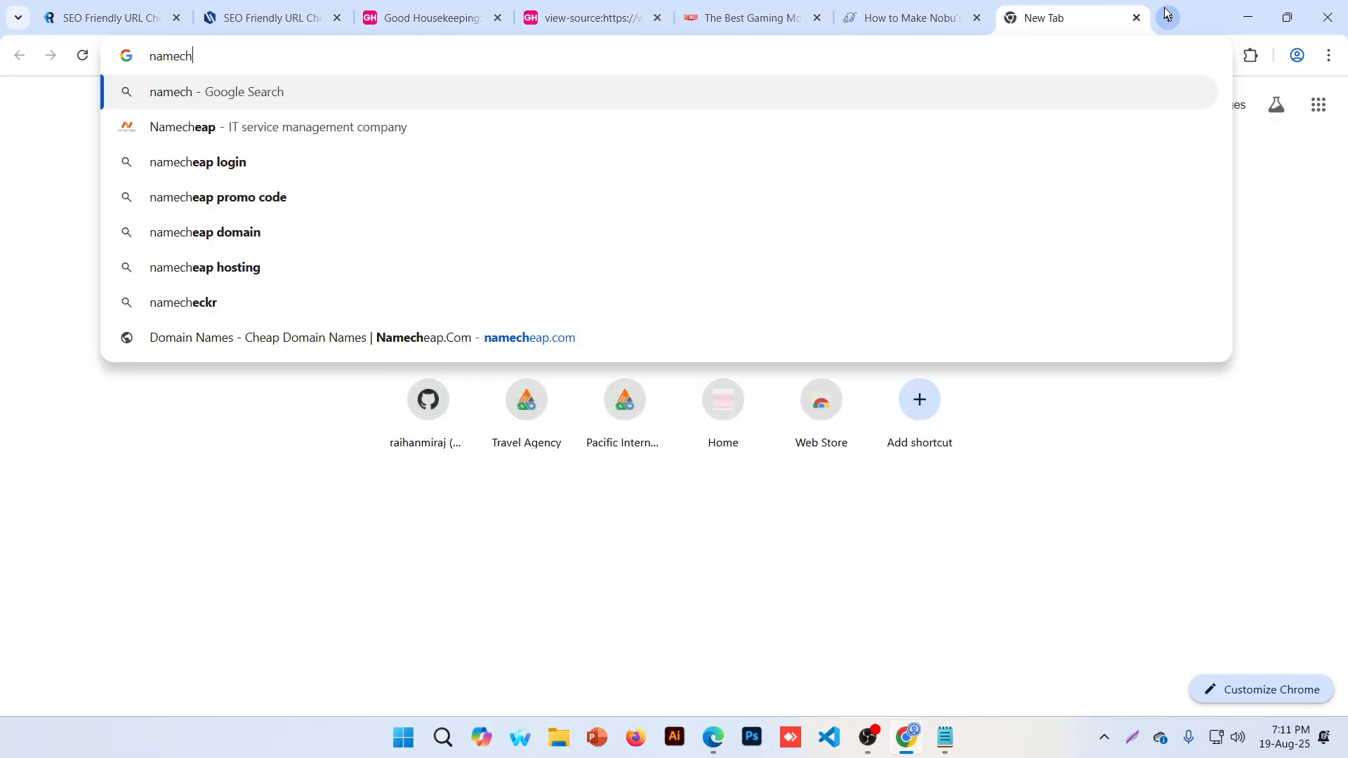
key(Down)
key(Return)
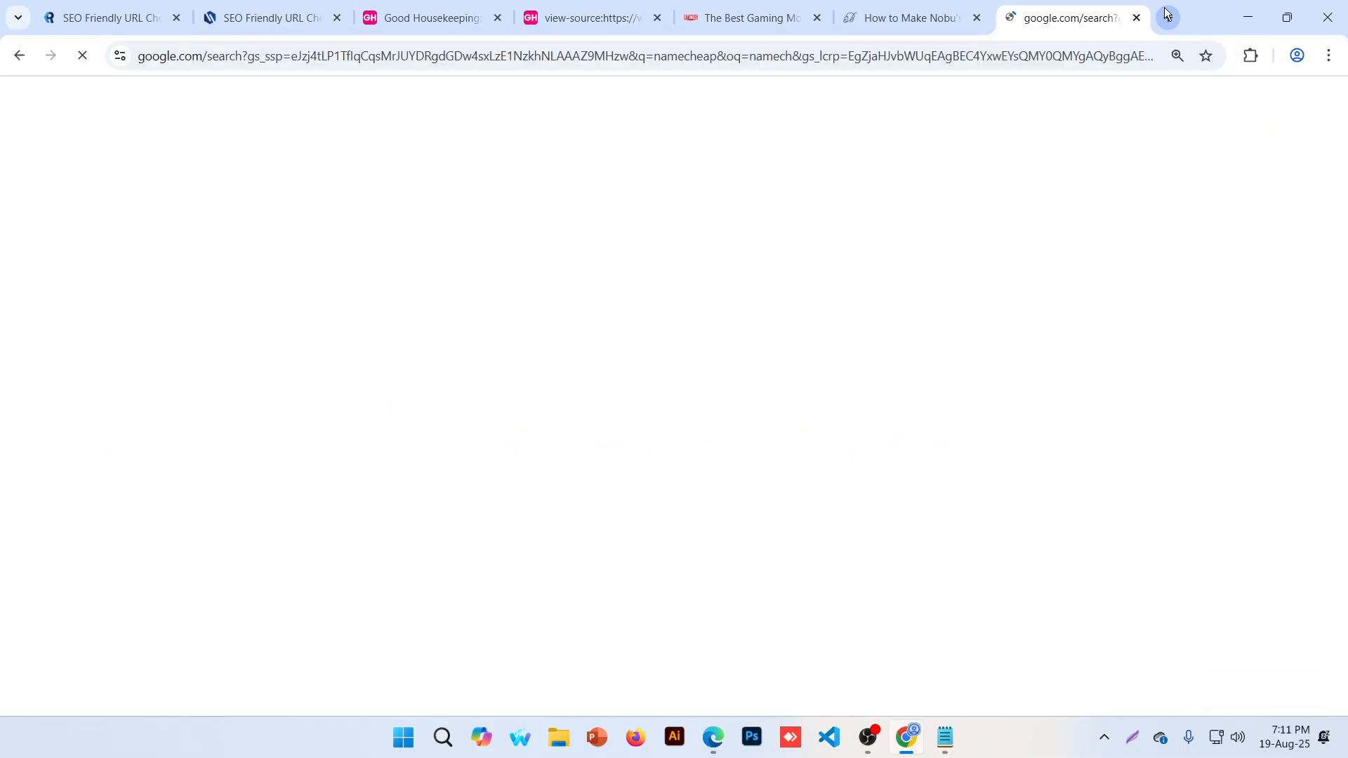
scroll(322, 400, down, 5)
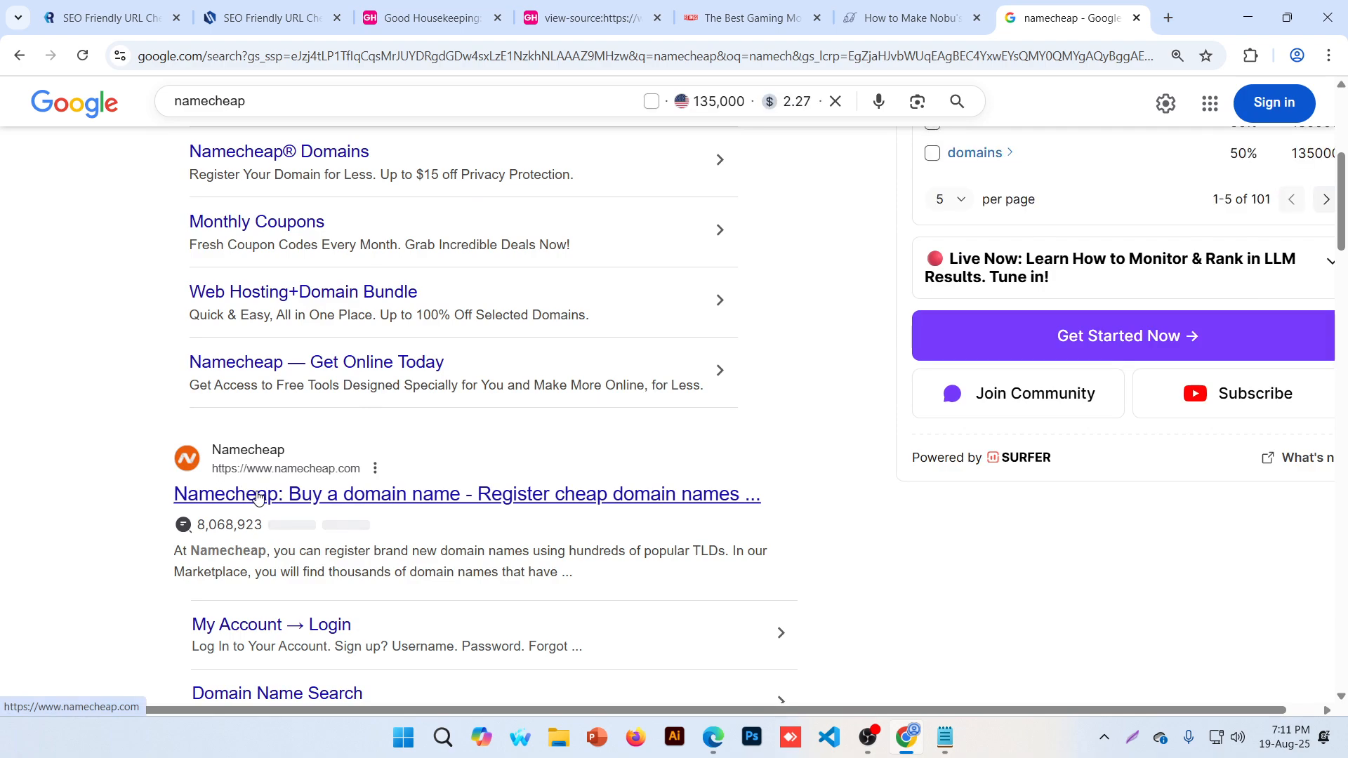
click(502, 494)
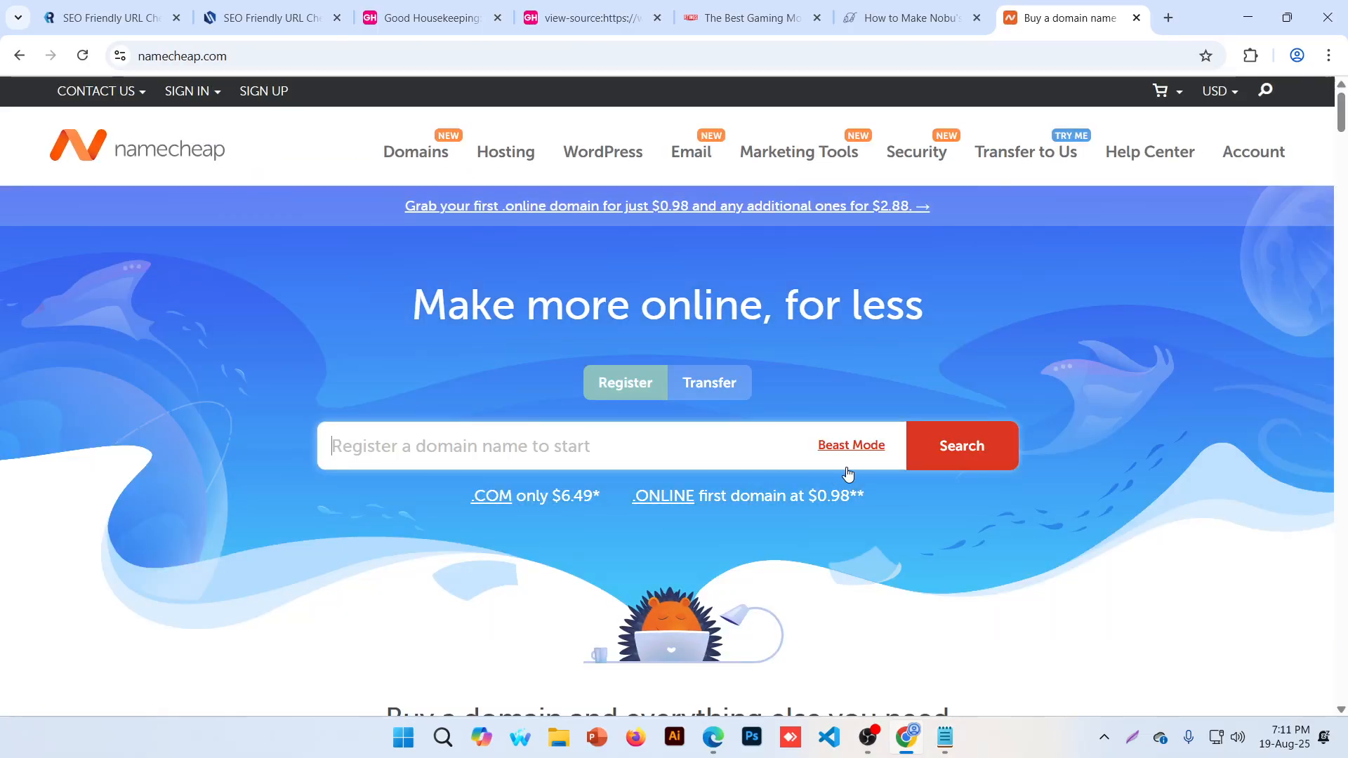
Go to Namecheap's Domains > Domain Name Search page and focus its search box
click(186, 91)
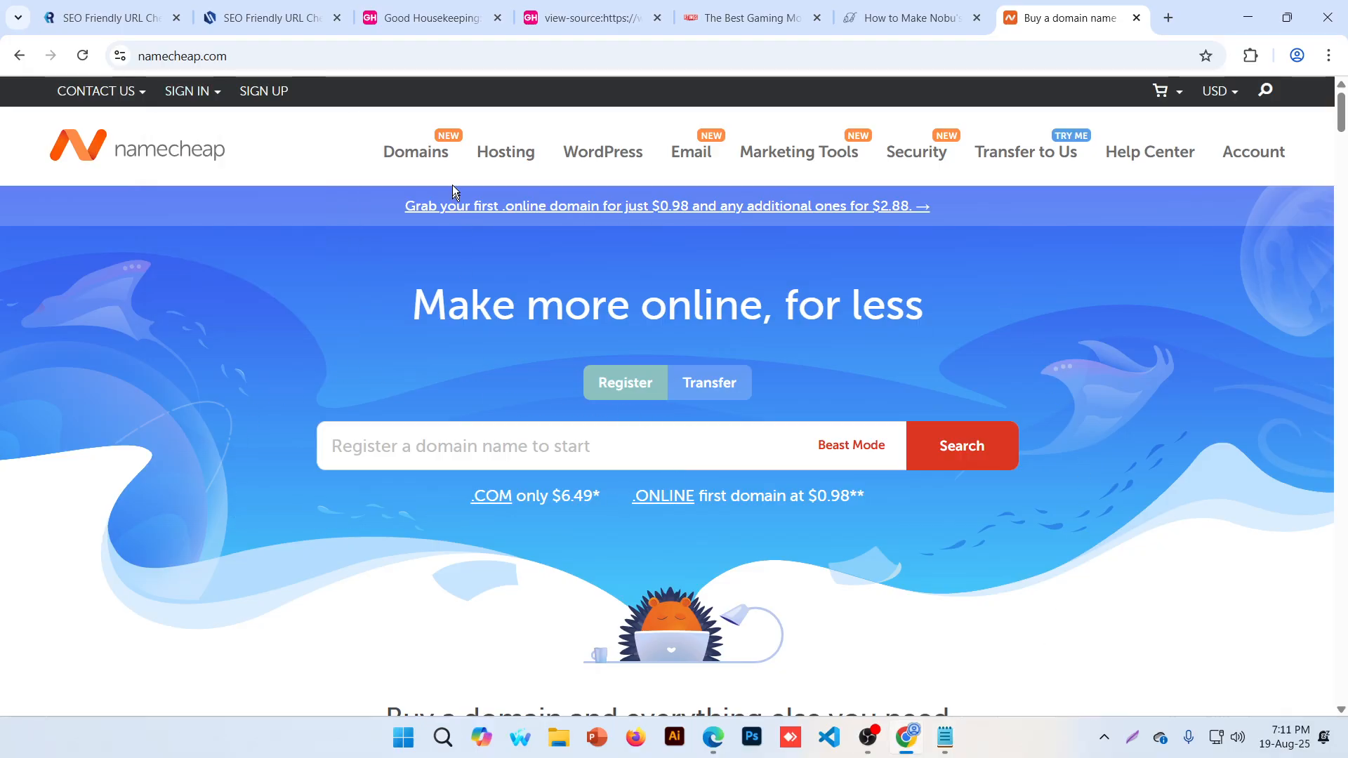
mouse_move(411, 153)
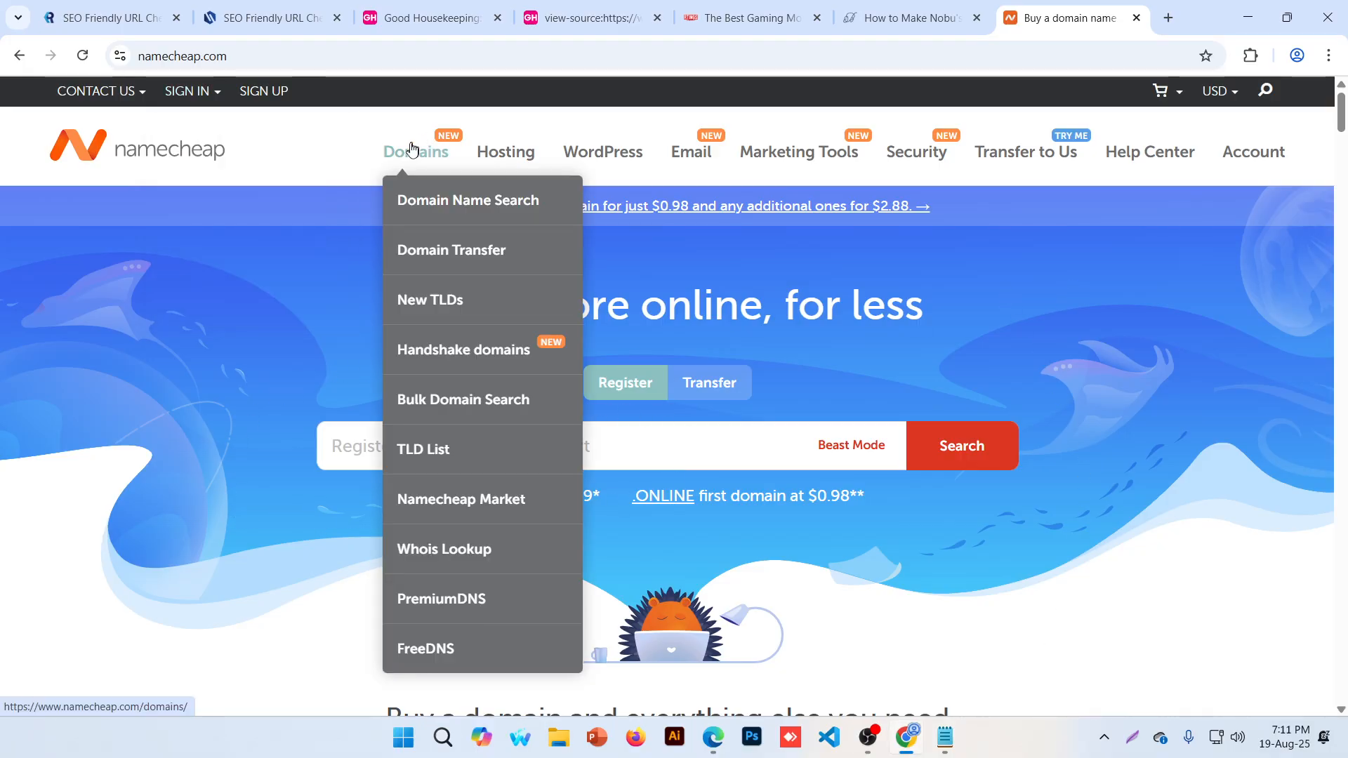
click(449, 205)
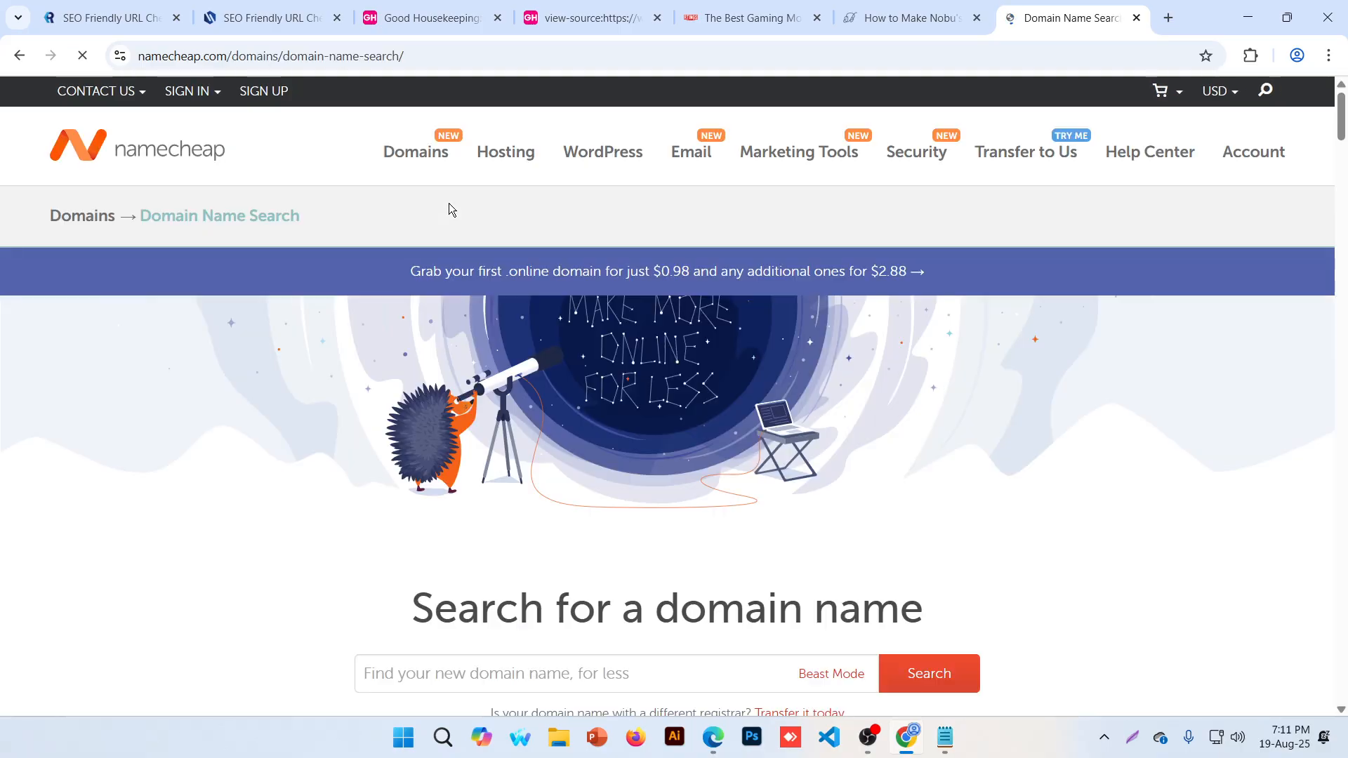
scroll(845, 403, down, 5)
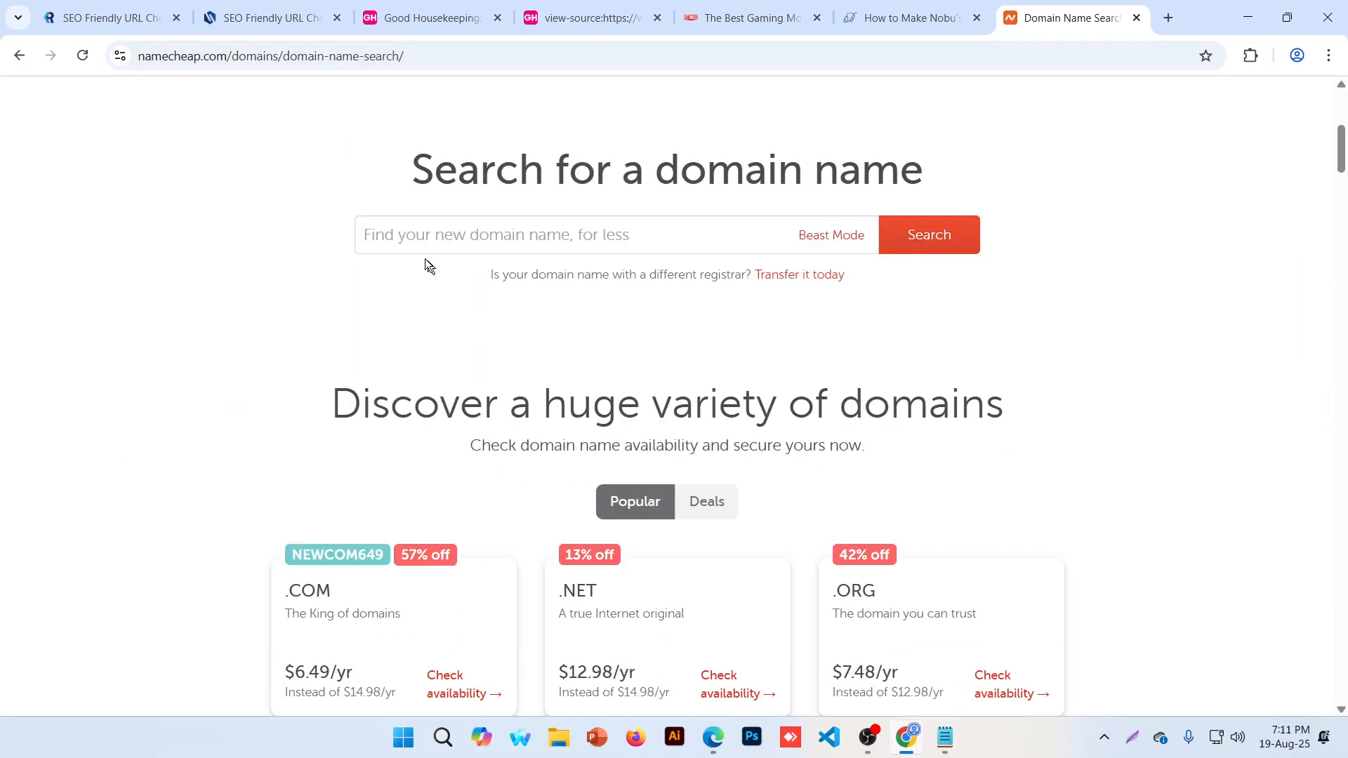
click(427, 243)
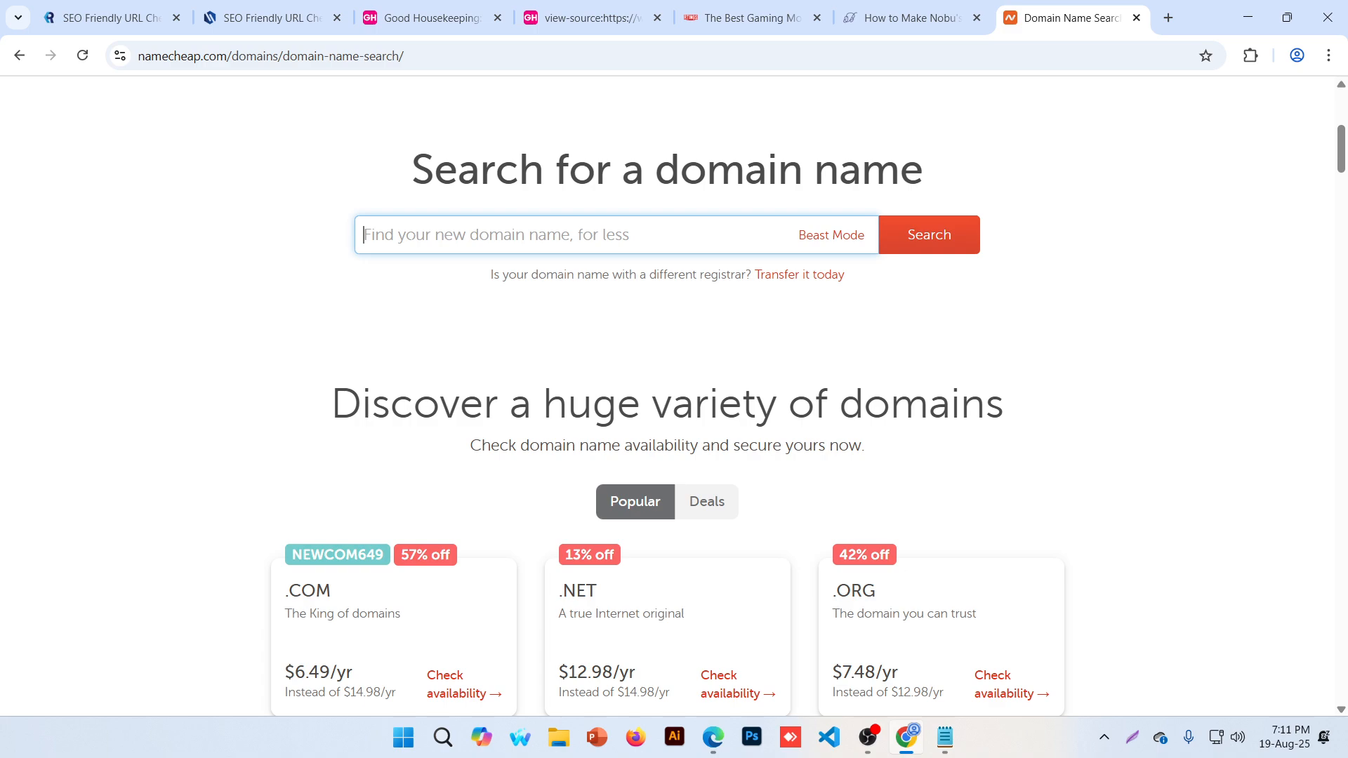
Search Namecheap for amazon.com and scroll the results showing it and amazon.xyz, .io, .me taken
text(amazon)
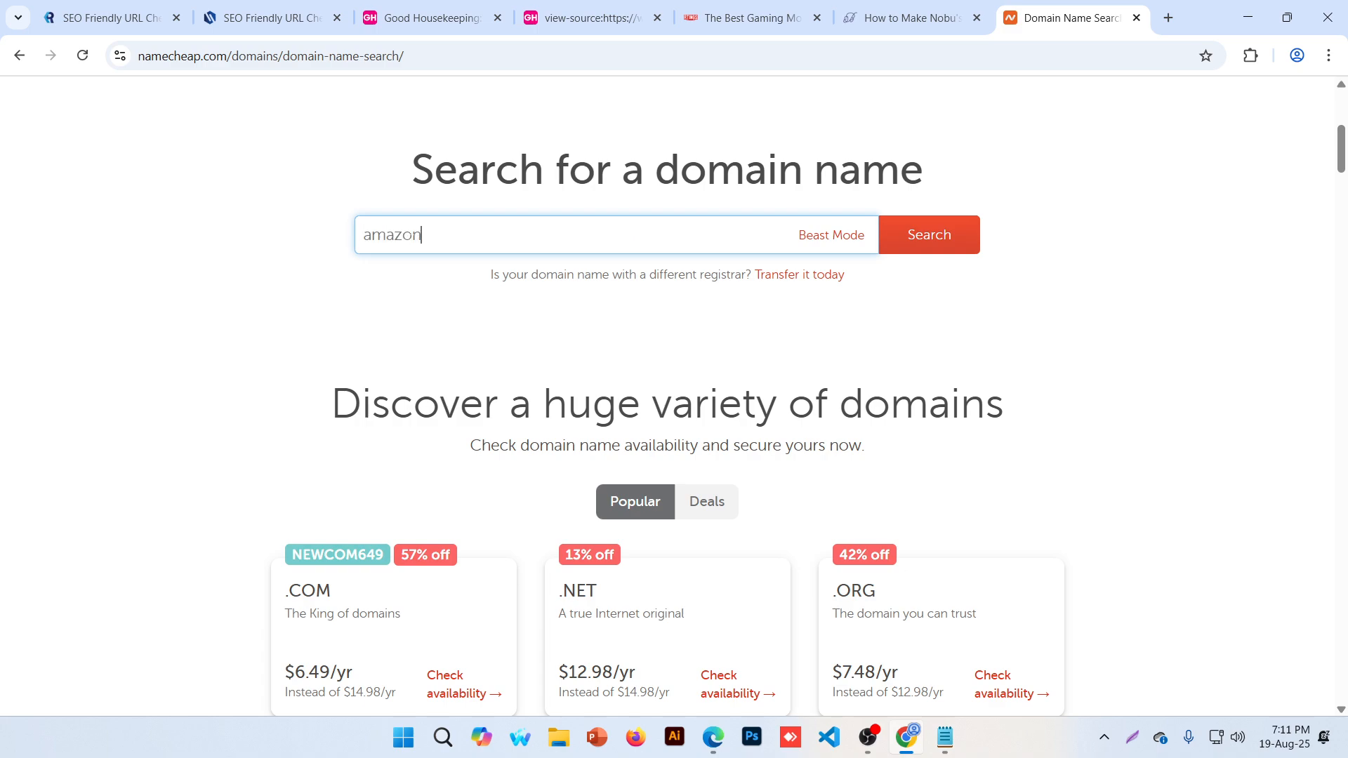
text(.com)
click(922, 251)
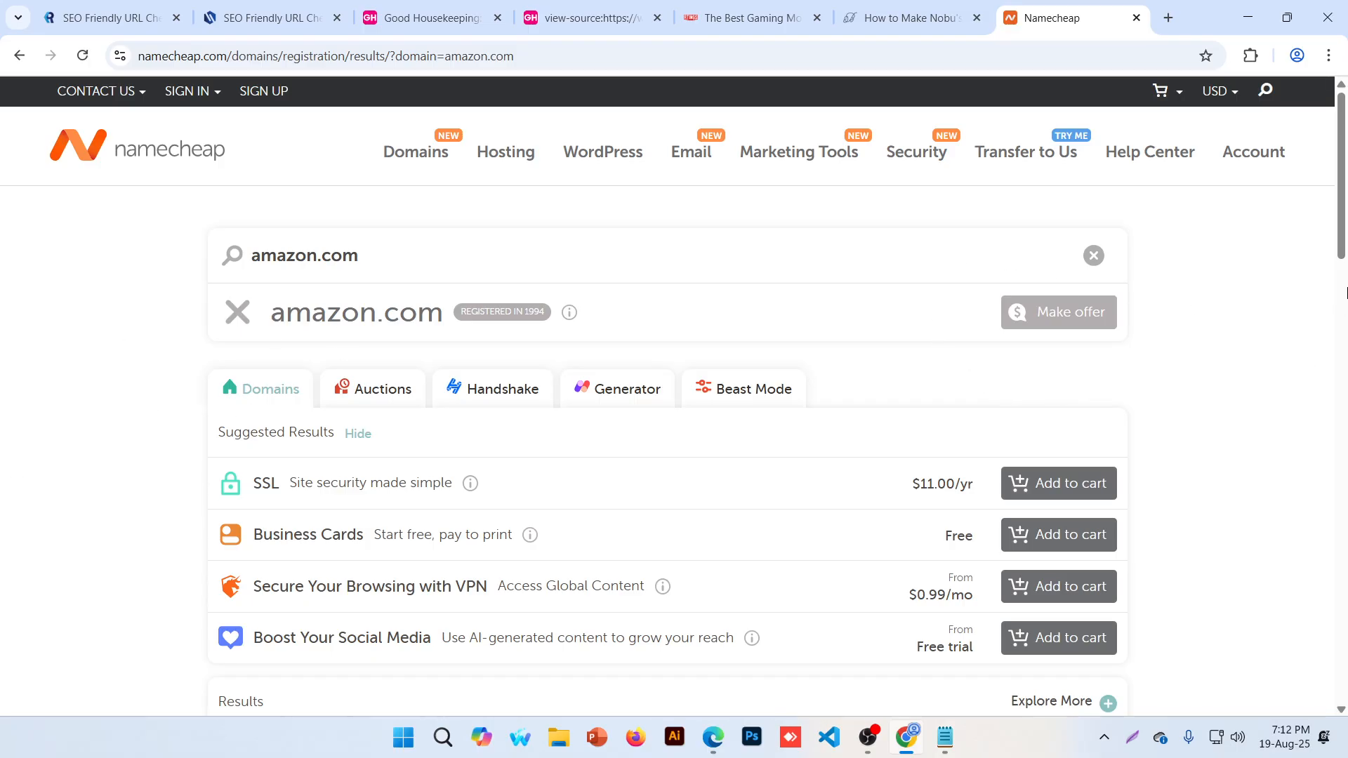
drag(1342, 192, 1342, 313)
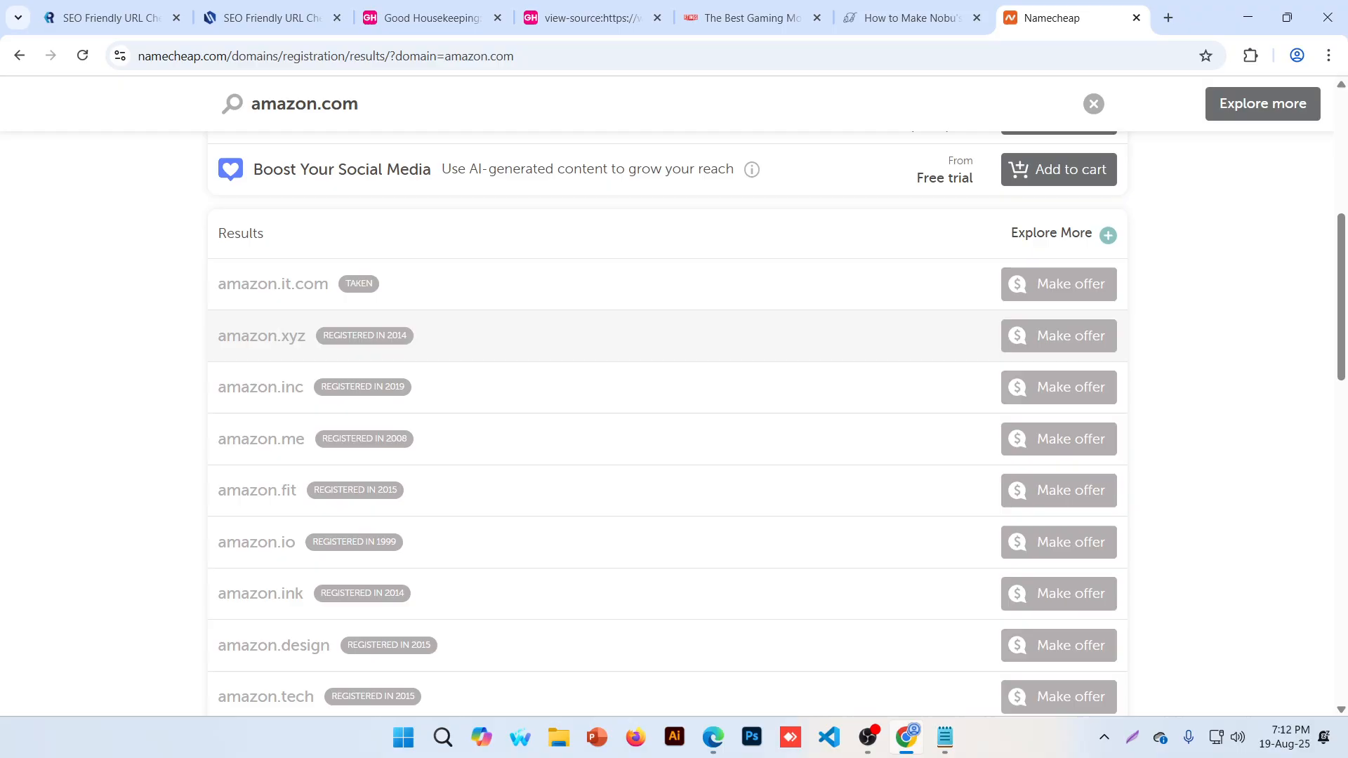
mouse_move(302, 344)
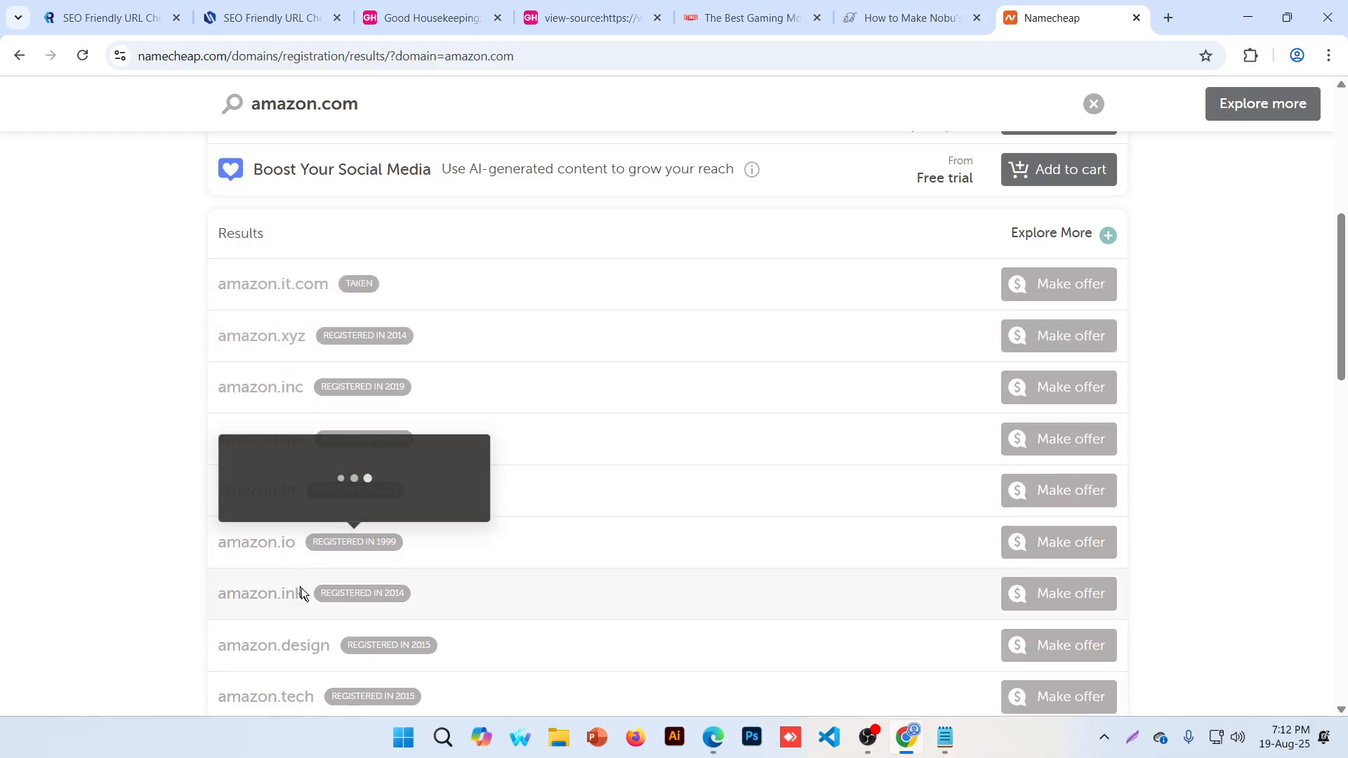
scroll(313, 582, down, 1)
scroll(322, 582, down, 3)
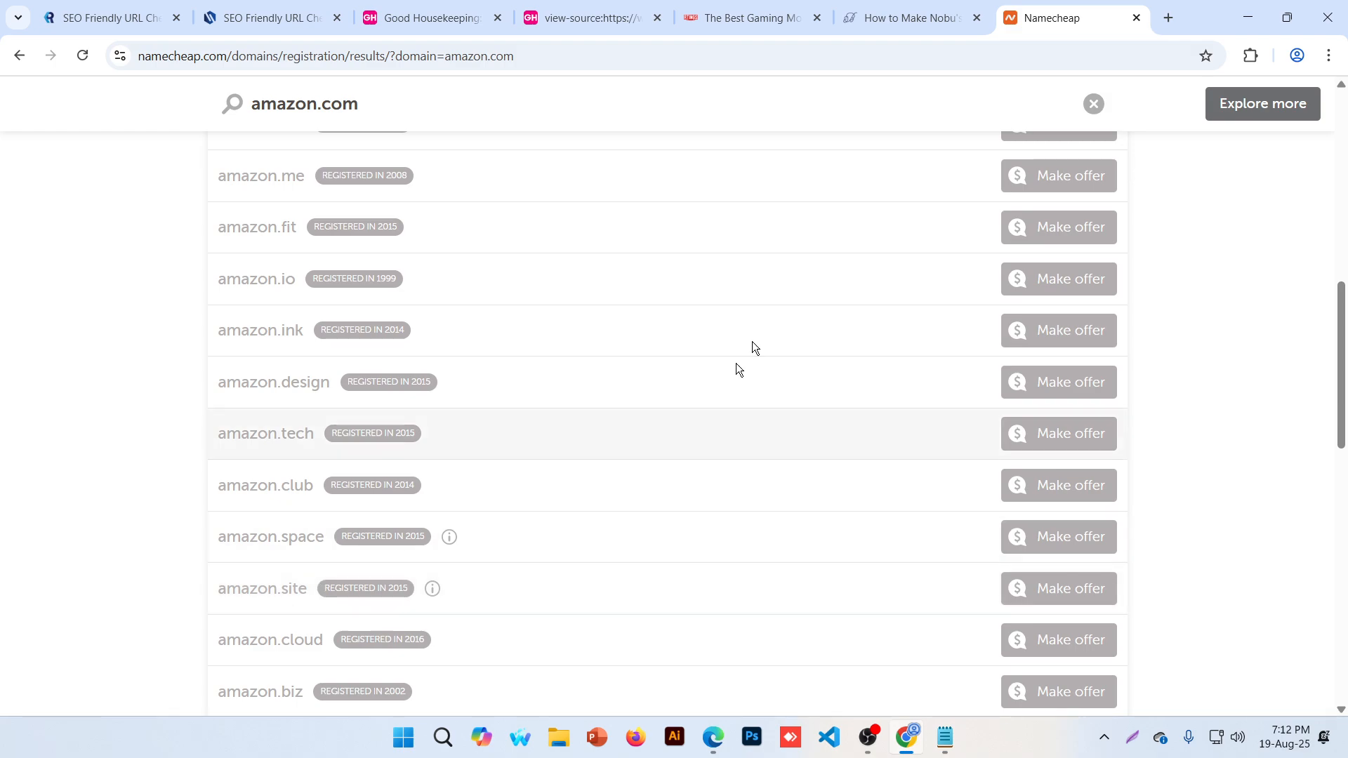
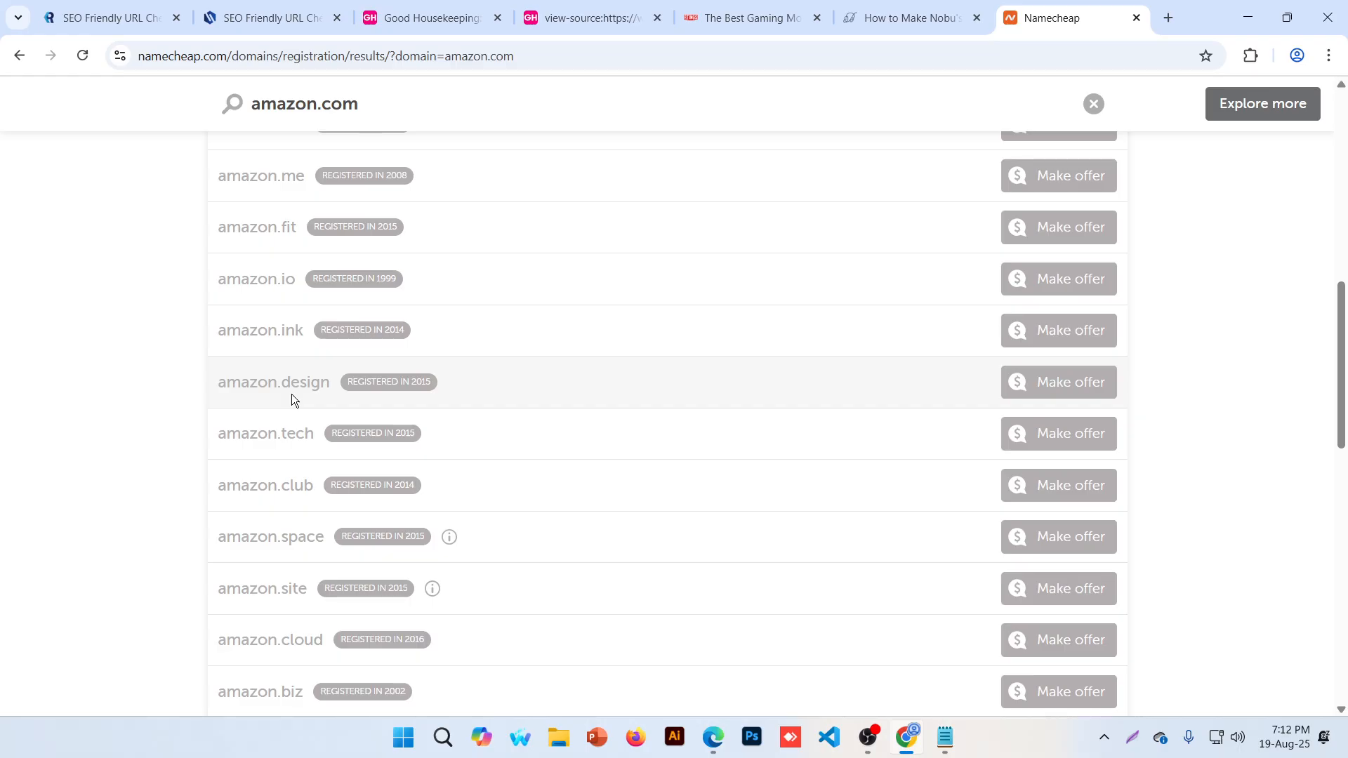
Expand the amazon.com results to the 400+ additional extensions, then select the search term
scroll(307, 430, down, 12)
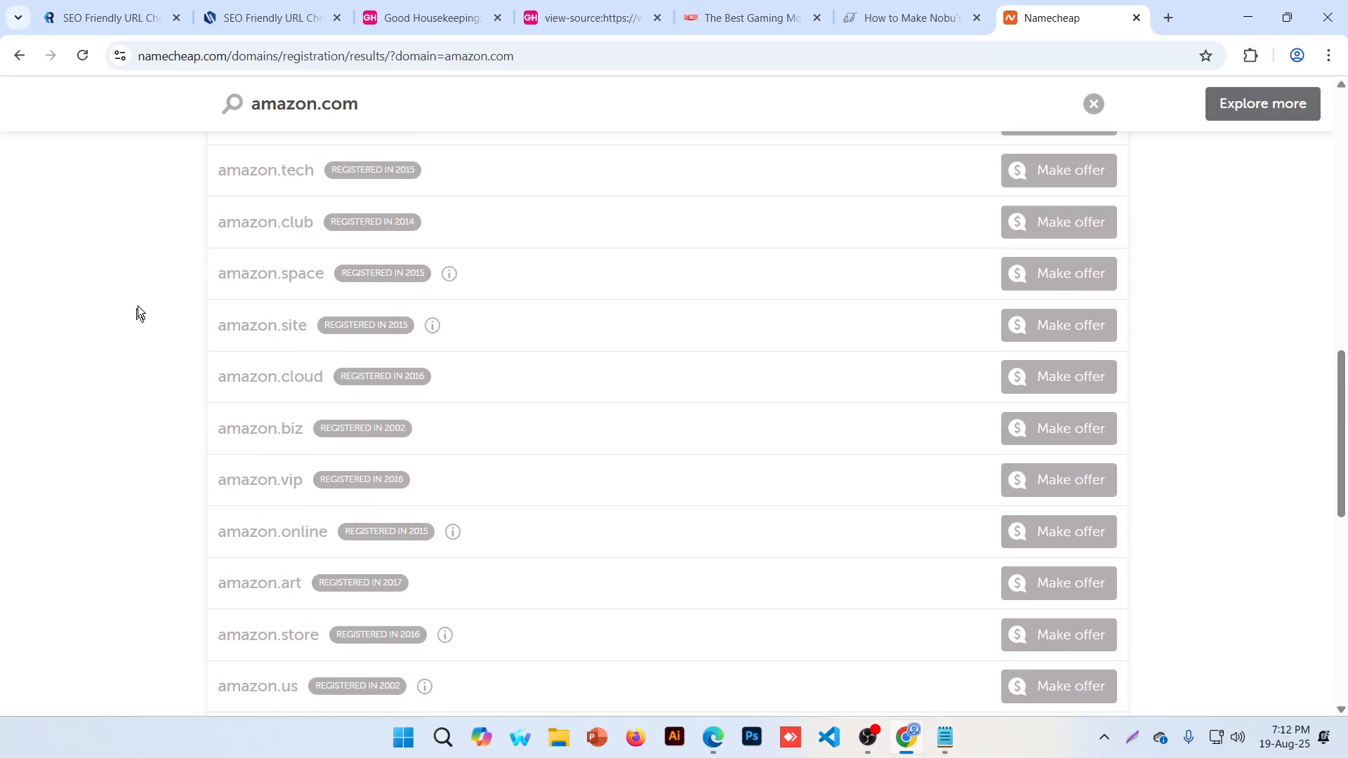
click(353, 348)
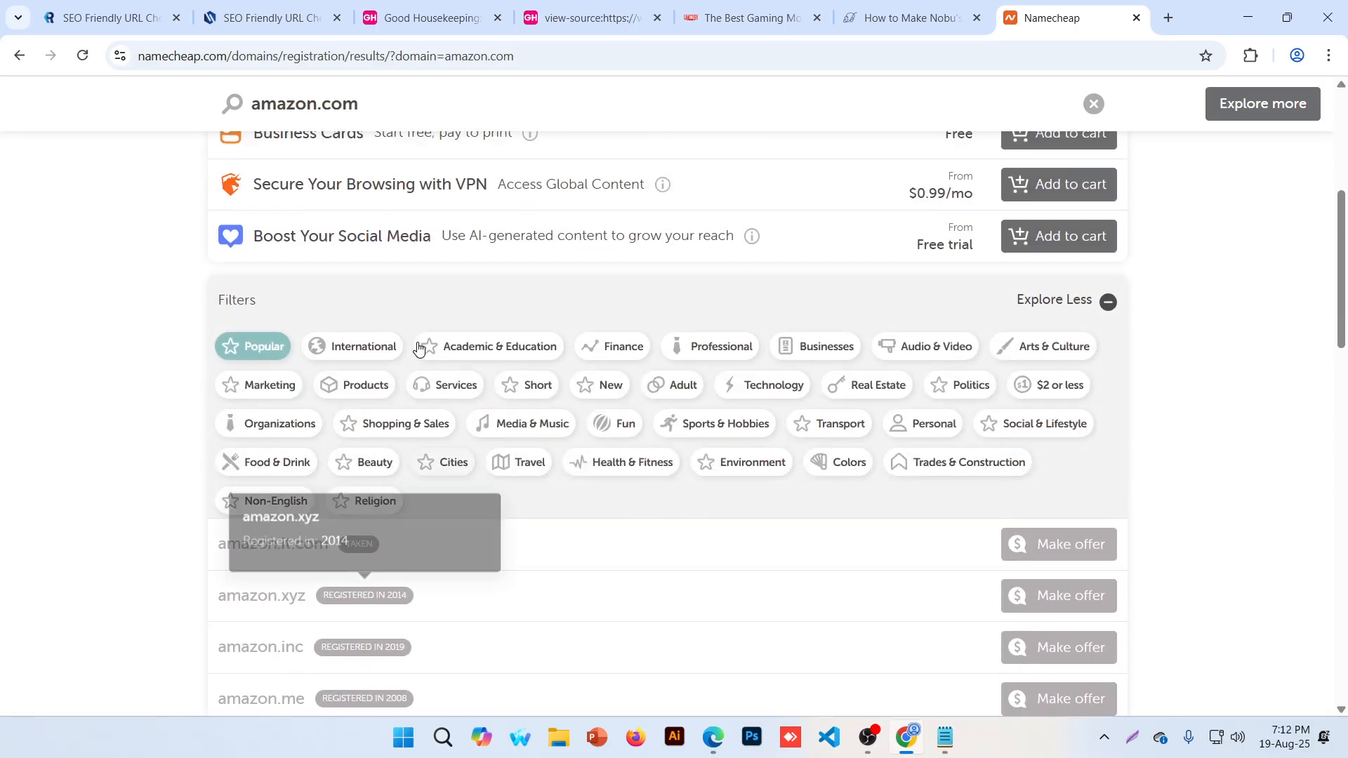
scroll(419, 342, down, 5)
scroll(423, 348, down, 14)
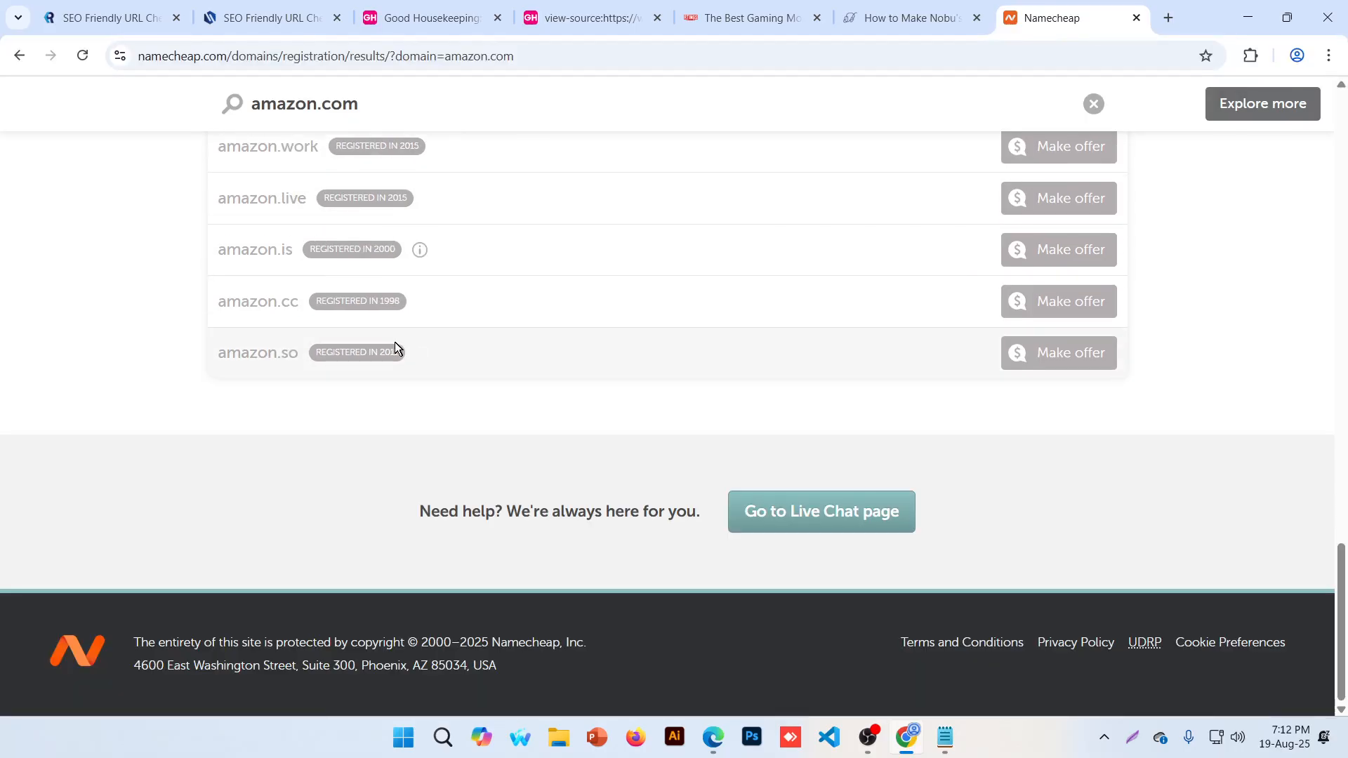
scroll(275, 386, up, 13)
scroll(341, 379, up, 12)
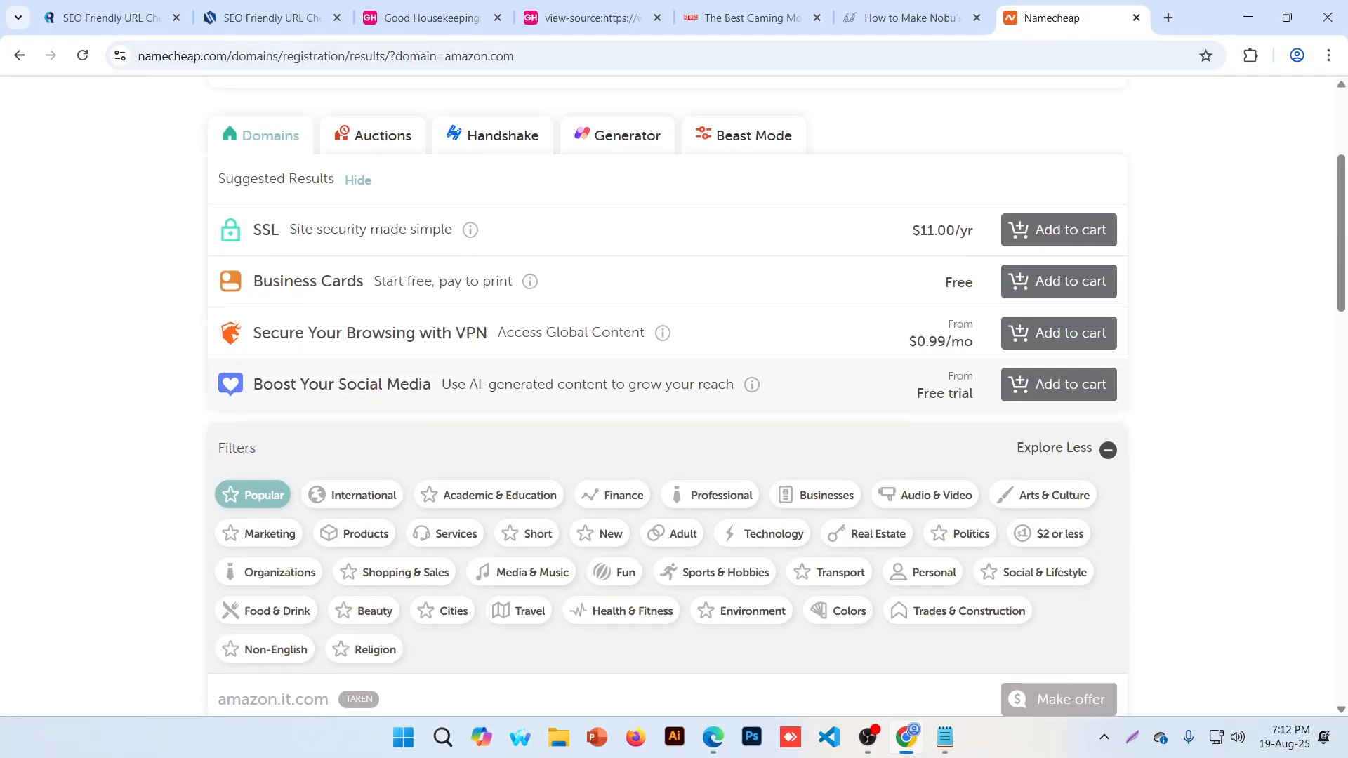
drag(364, 257, 227, 257)
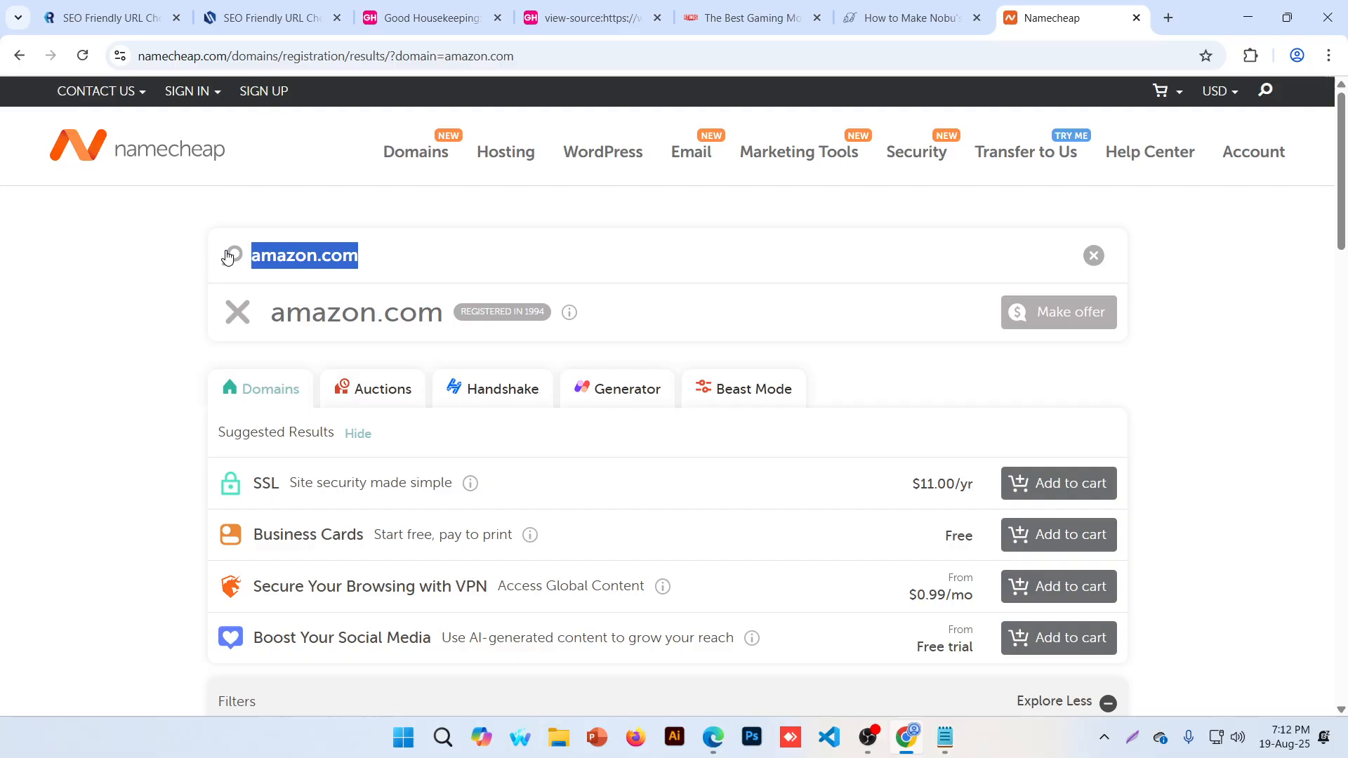
Search for bacdm2513 and highlight bacdm2513.com's $11.28/yr price
text(bacd)
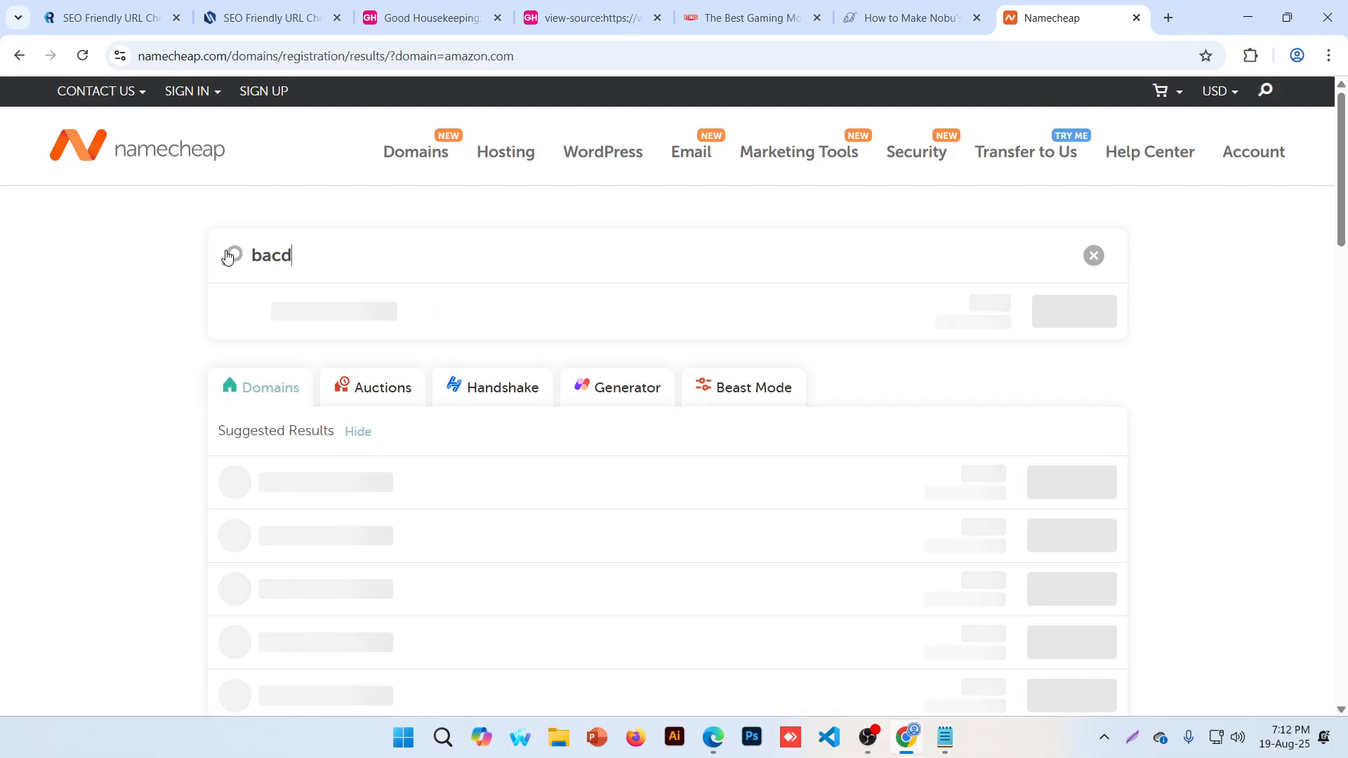
text(m2513)
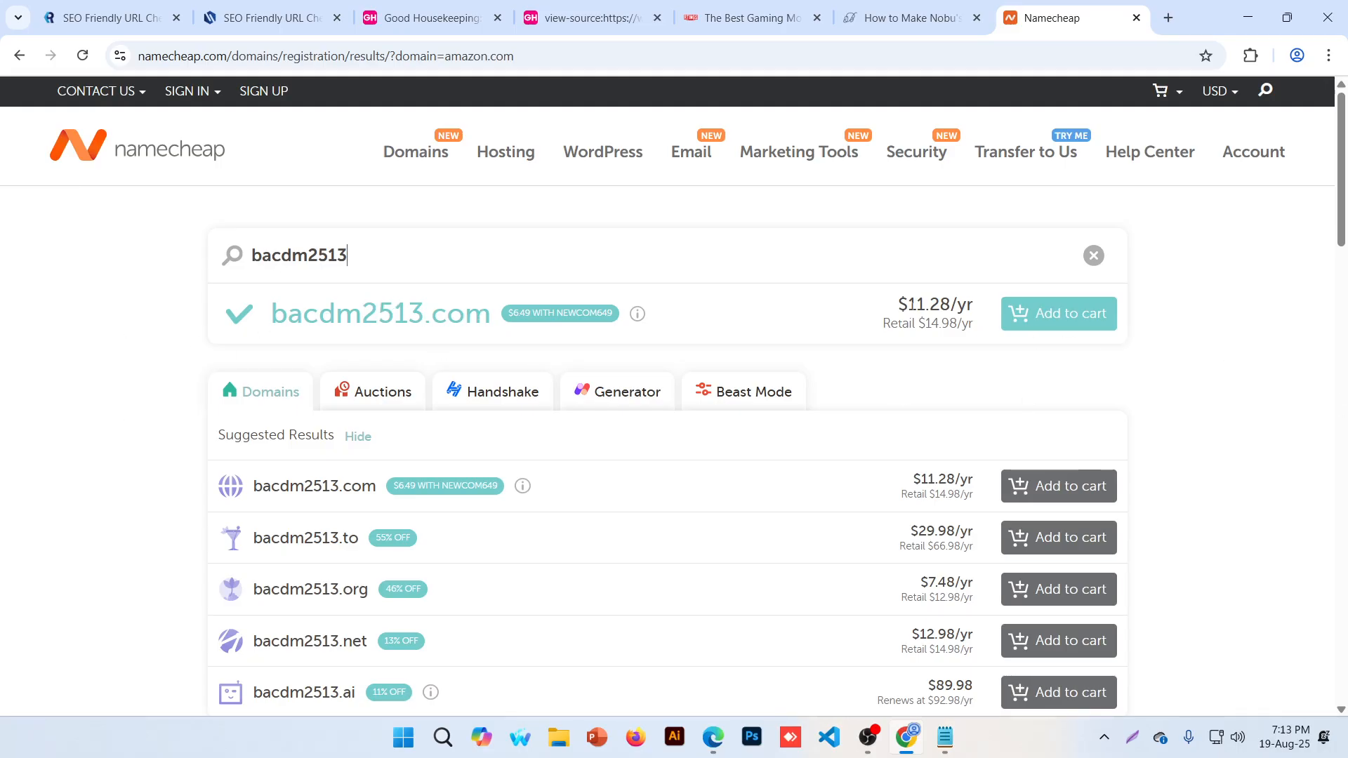
drag(907, 304, 979, 327)
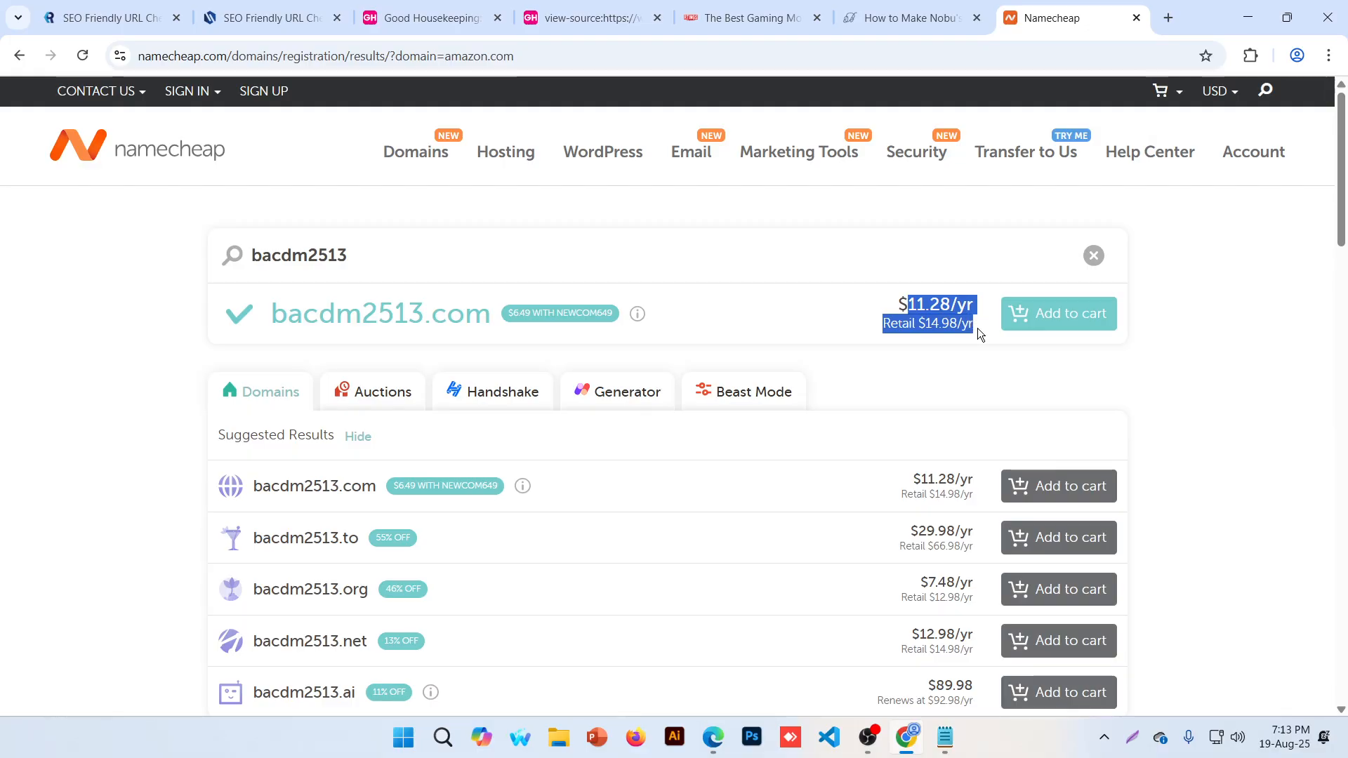
click(964, 309)
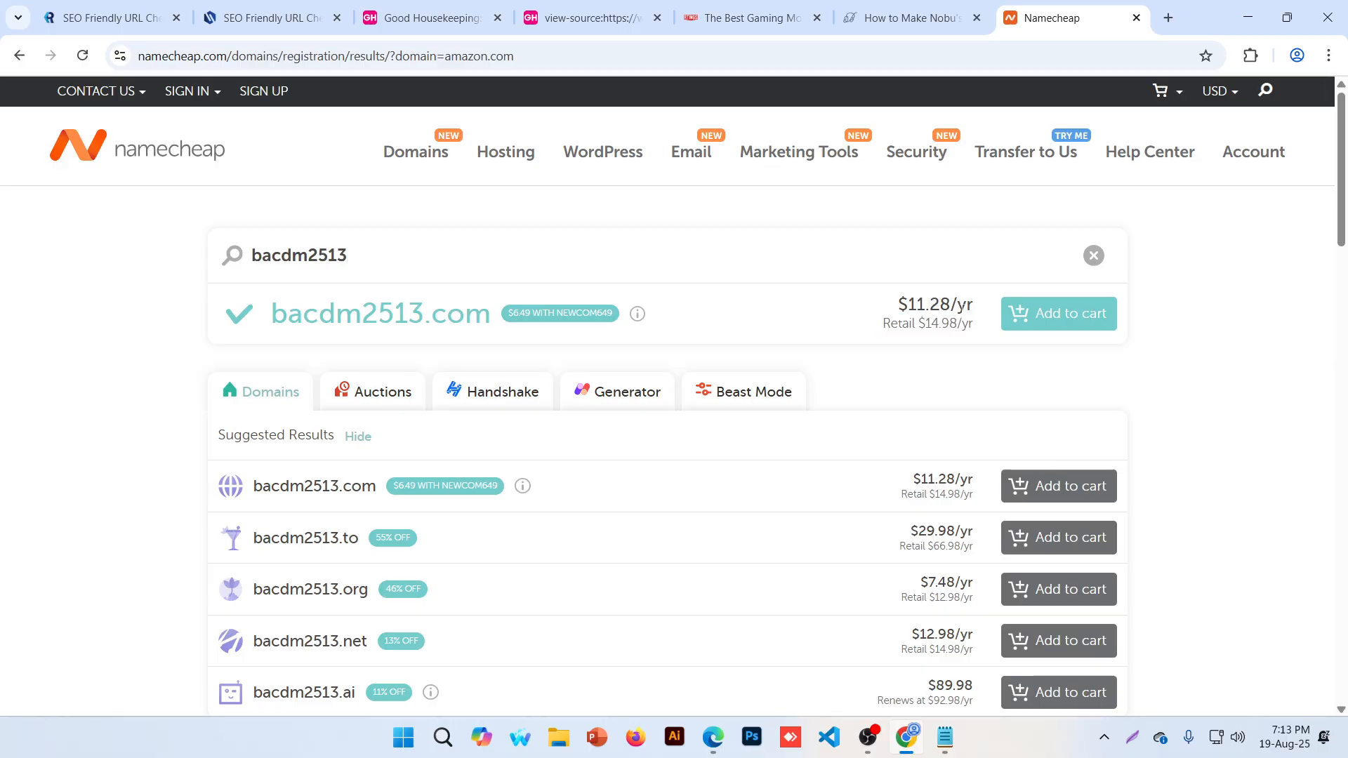
drag(907, 304, 974, 306)
Replace the search term with sathi.com and scroll through its results
key(ctrl+a)
text(sathi)
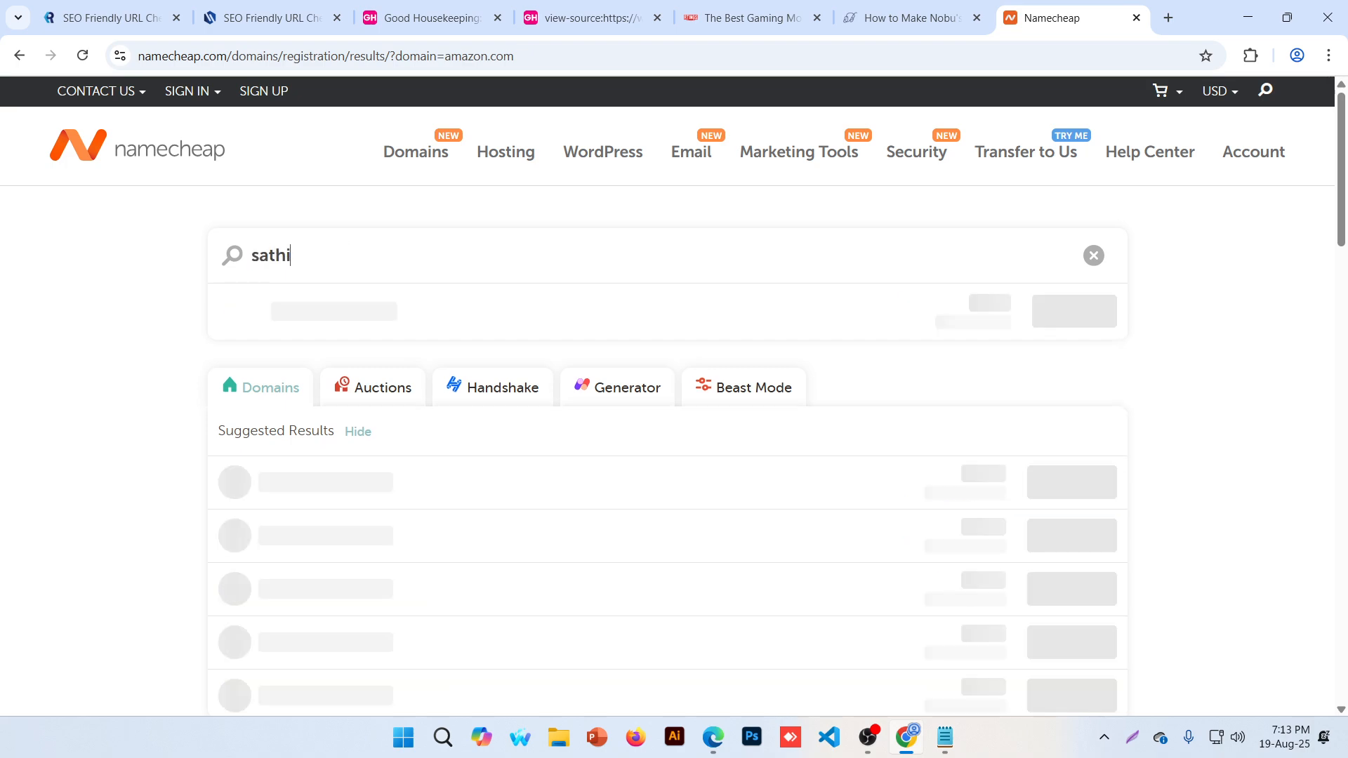
text(.com)
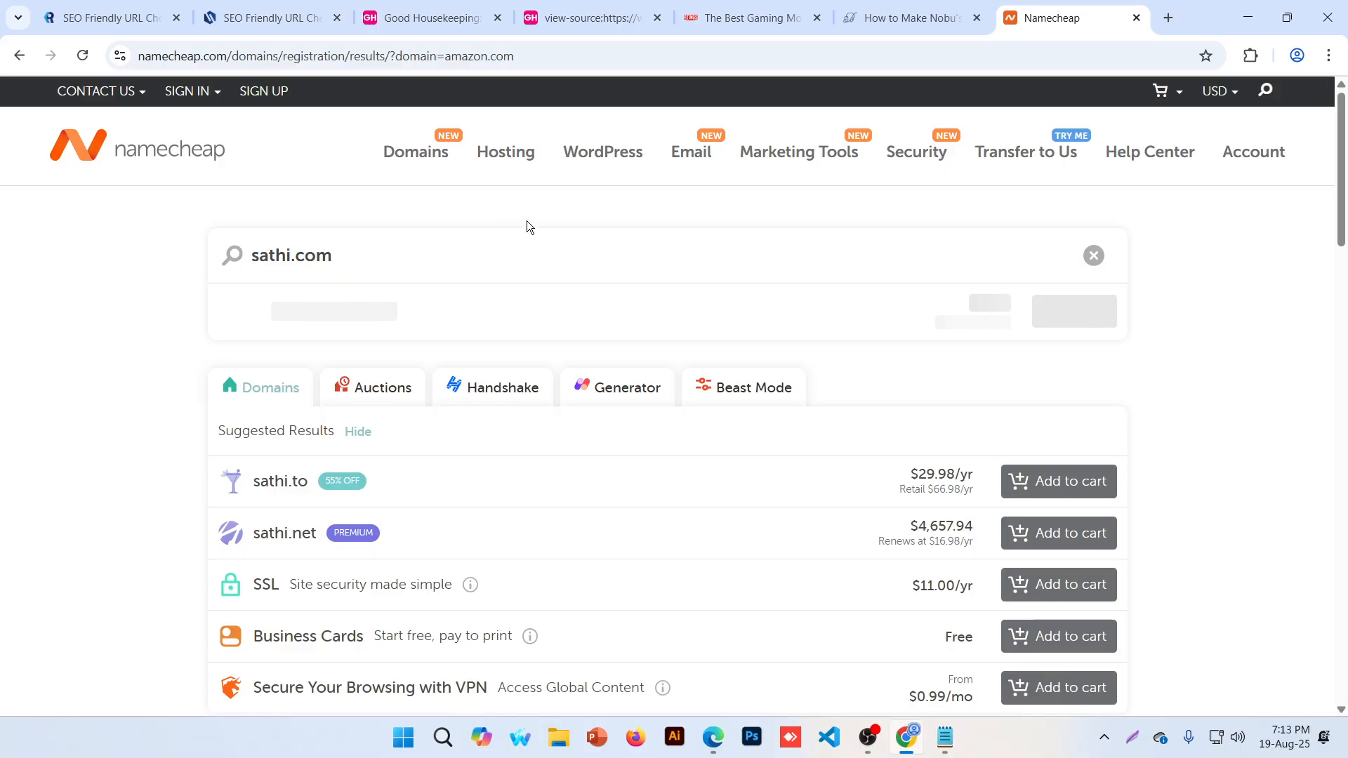
scroll(514, 243, down, 7)
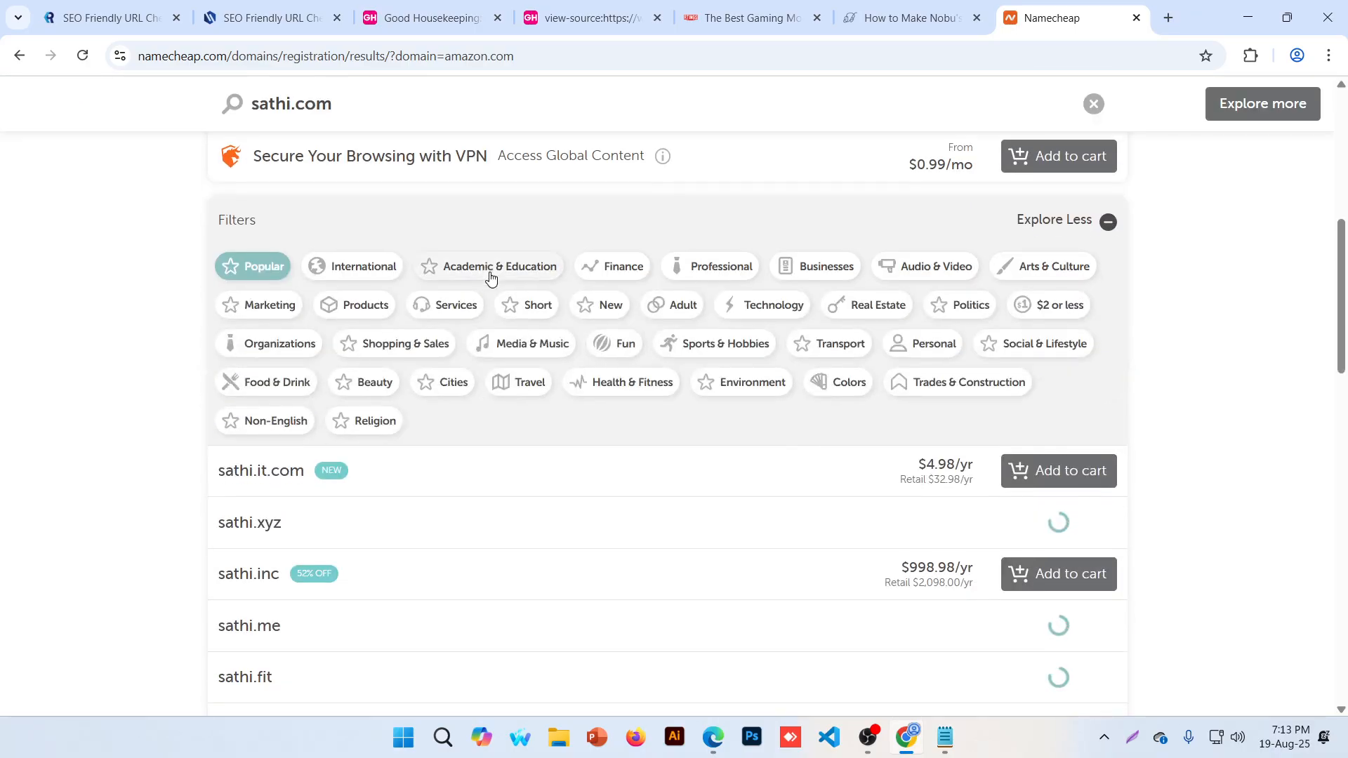
scroll(490, 272, up, 8)
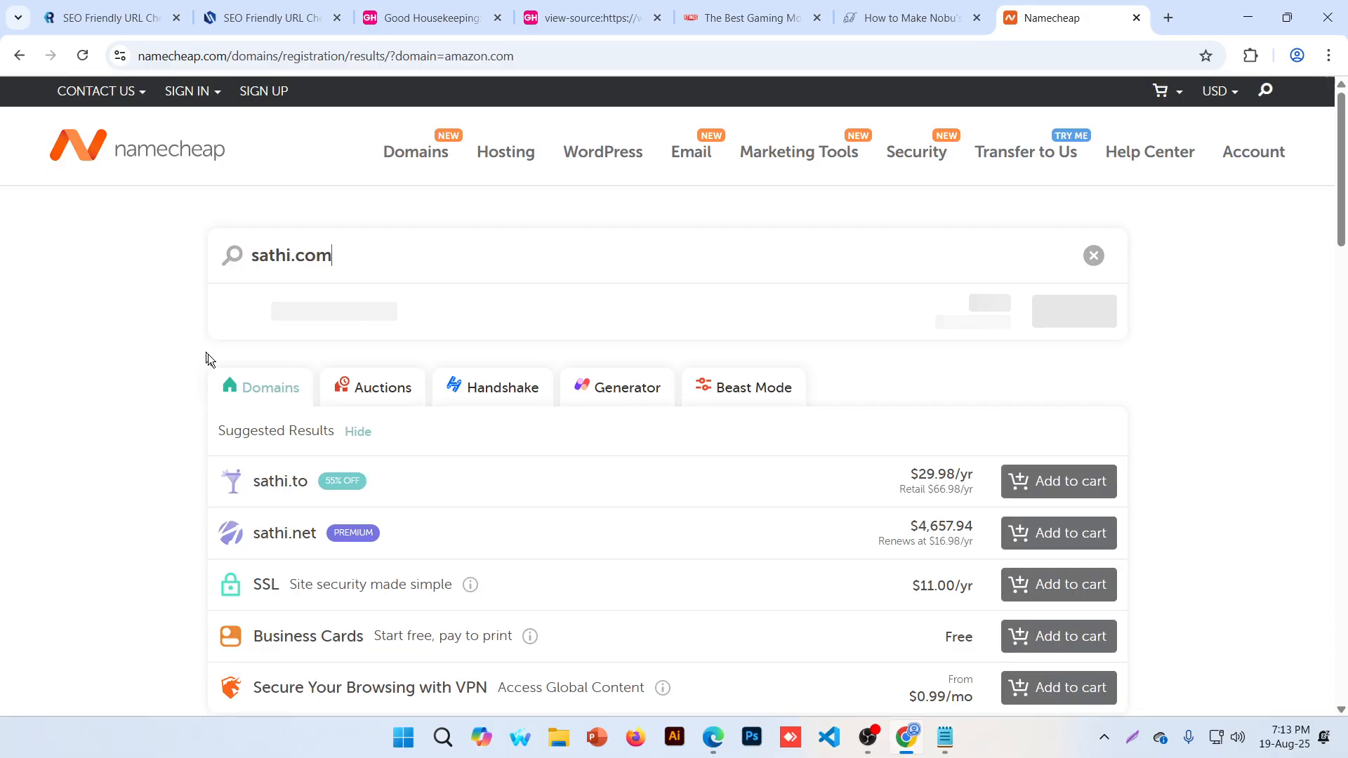
scroll(31, 356, down, 6)
scroll(133, 344, down, 2)
scroll(142, 348, down, 1)
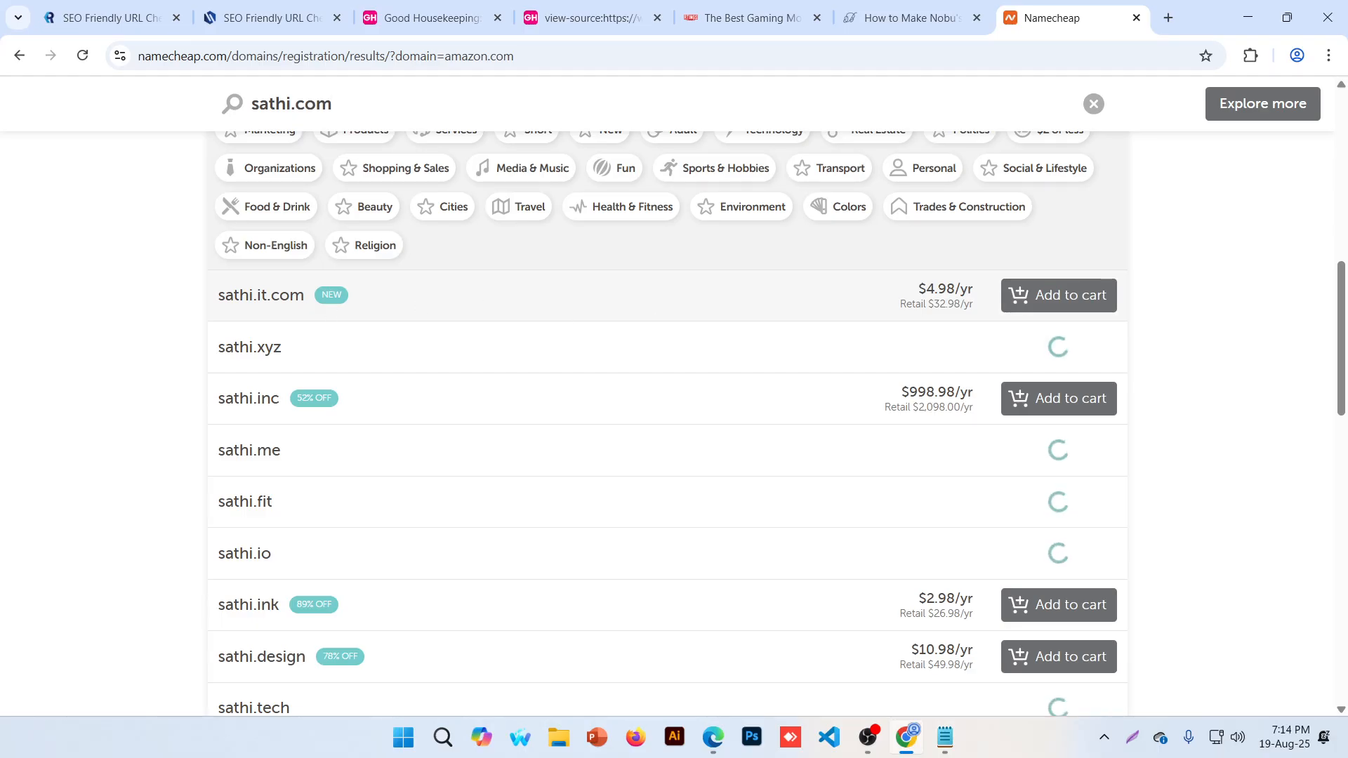
Highlight the prices for sathi.inc ($998.98), sathi.ink ($2.98/yr) and sathi.club ($1.98)
double_click(265, 397)
click(912, 391)
drag(913, 391, 973, 392)
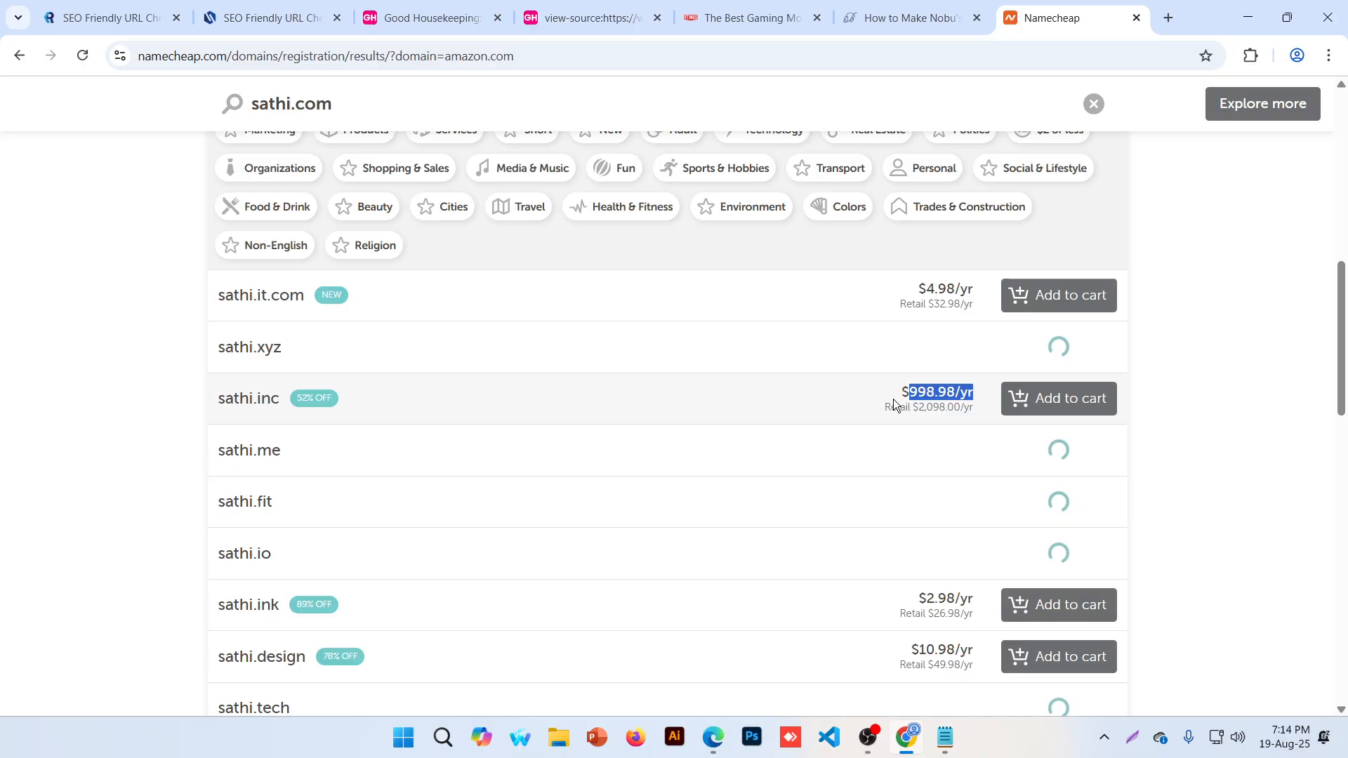
click(948, 402)
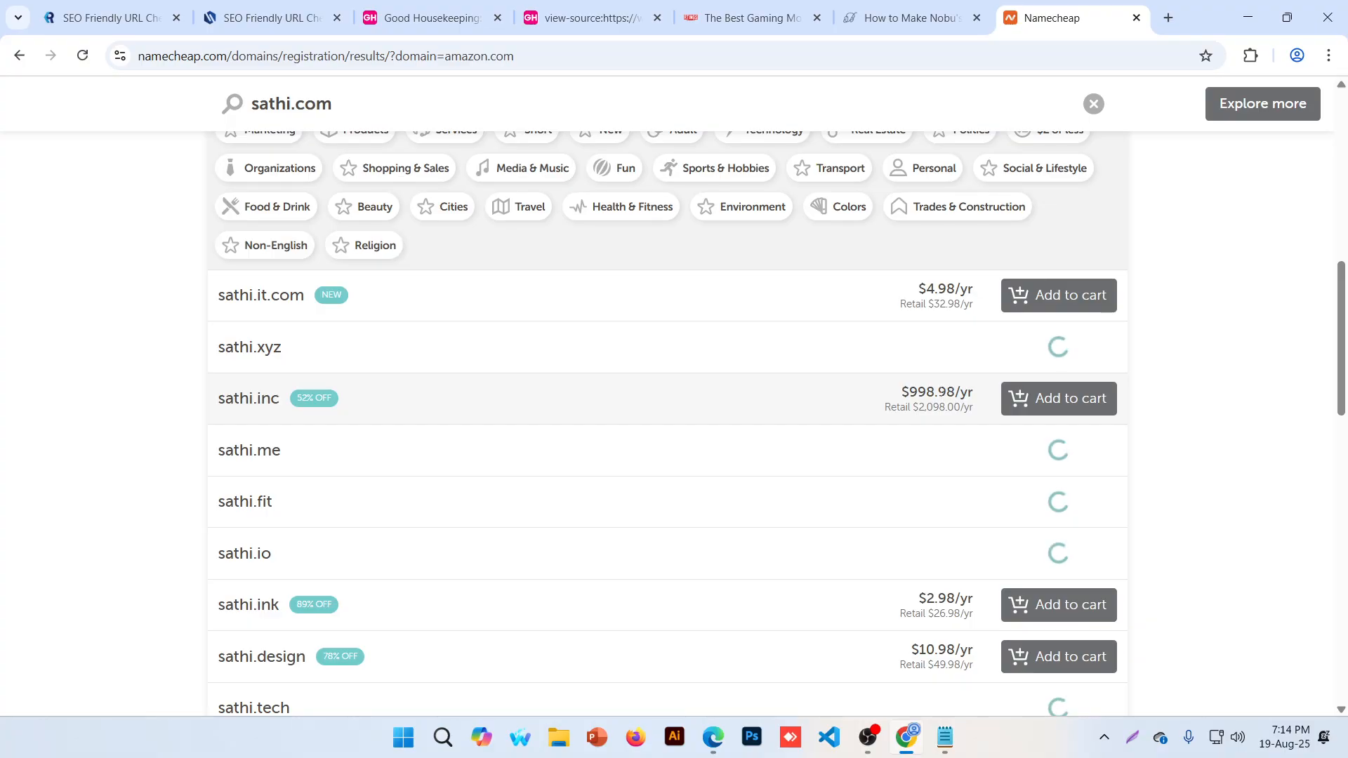
scroll(882, 379, up, 10)
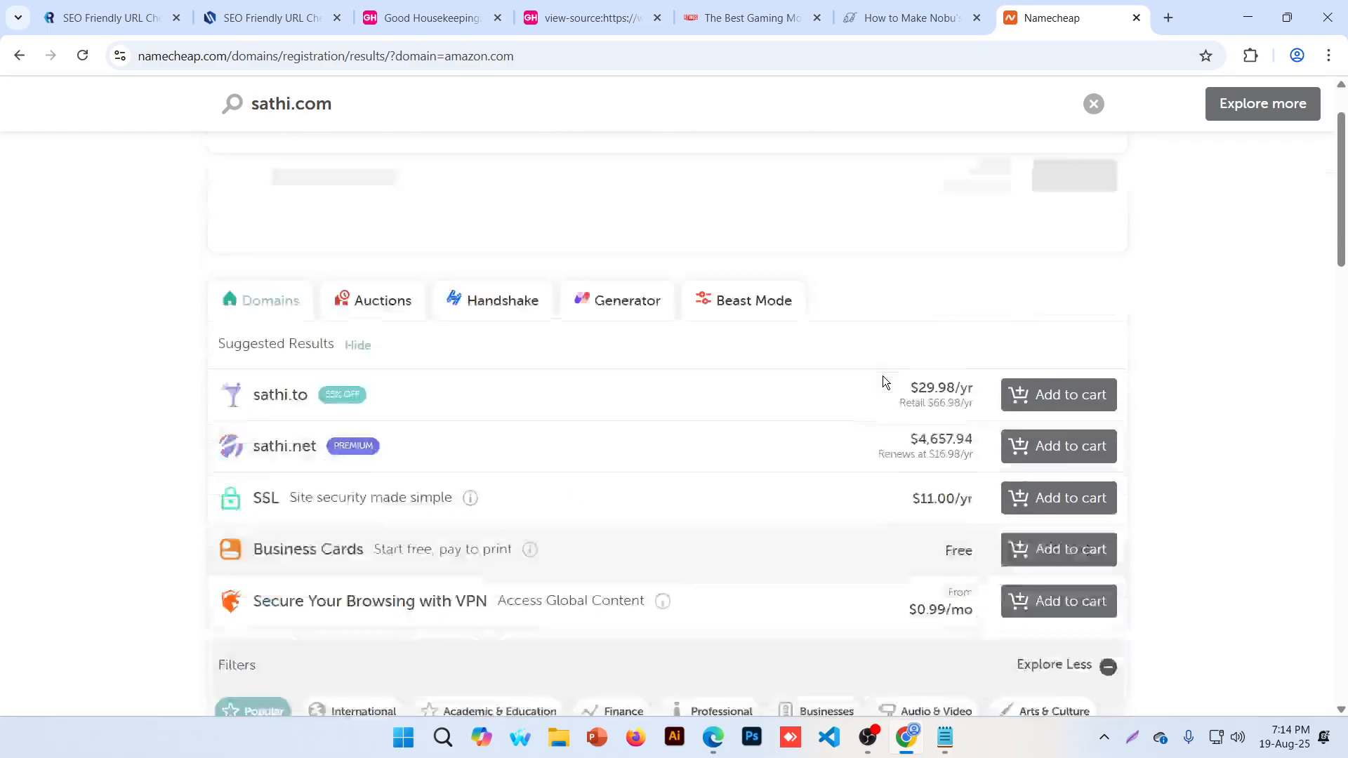
scroll(458, 457, down, 8)
scroll(458, 457, down, 4)
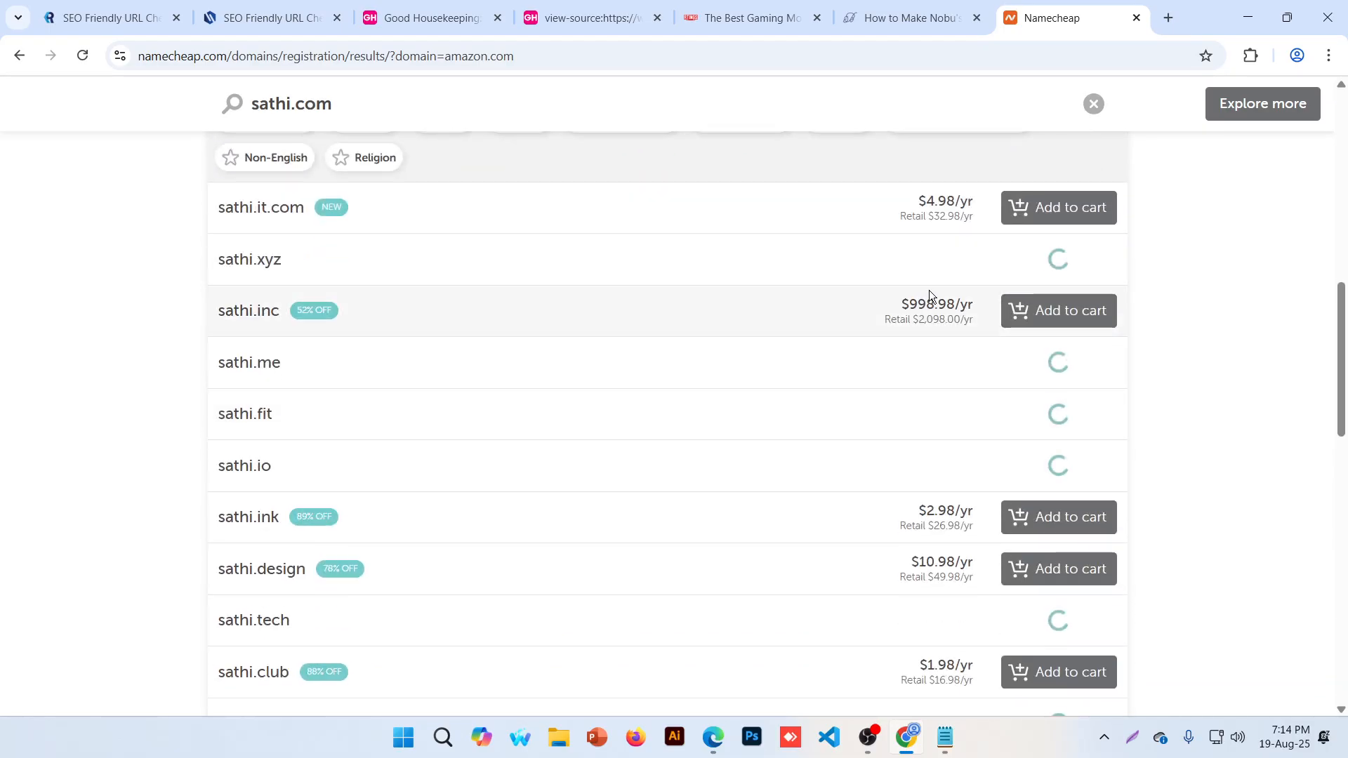
drag(901, 304, 954, 304)
click(927, 506)
drag(926, 507, 988, 504)
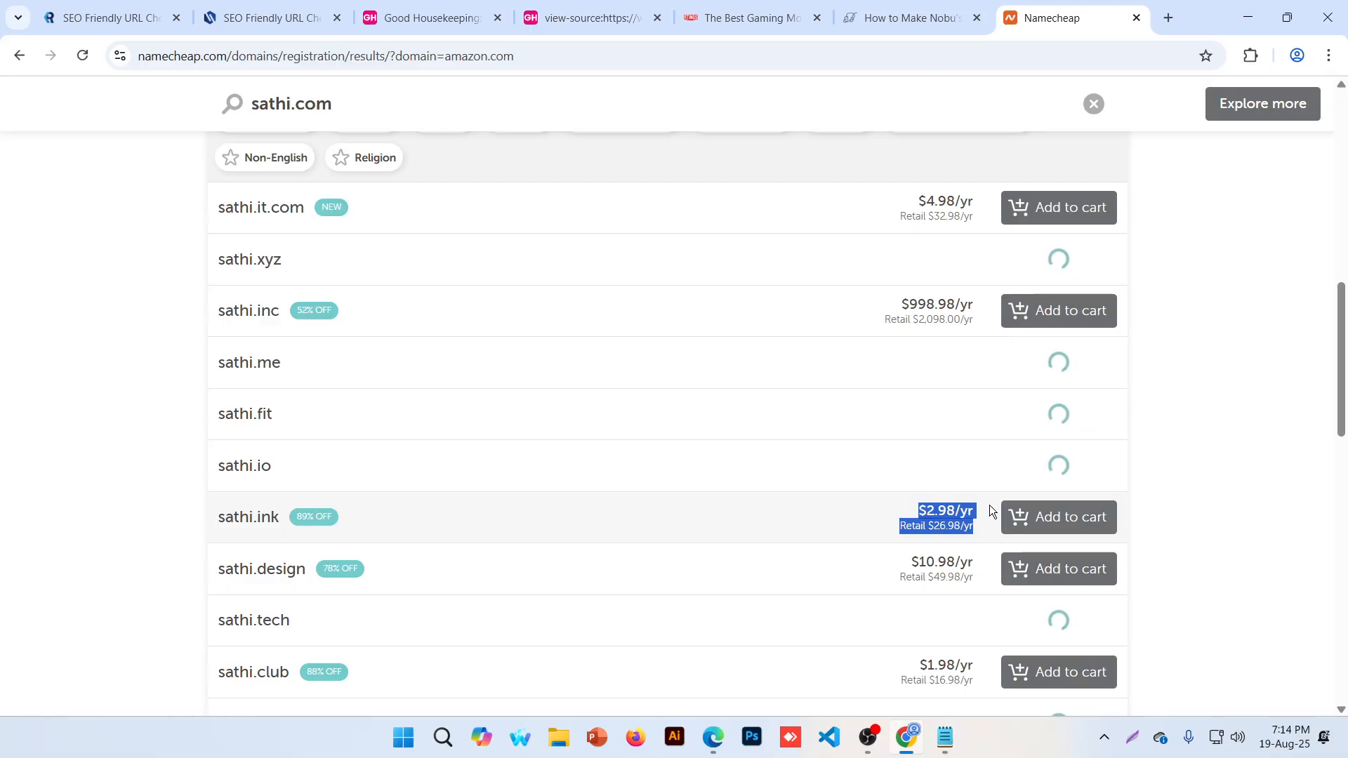
drag(920, 673, 960, 667)
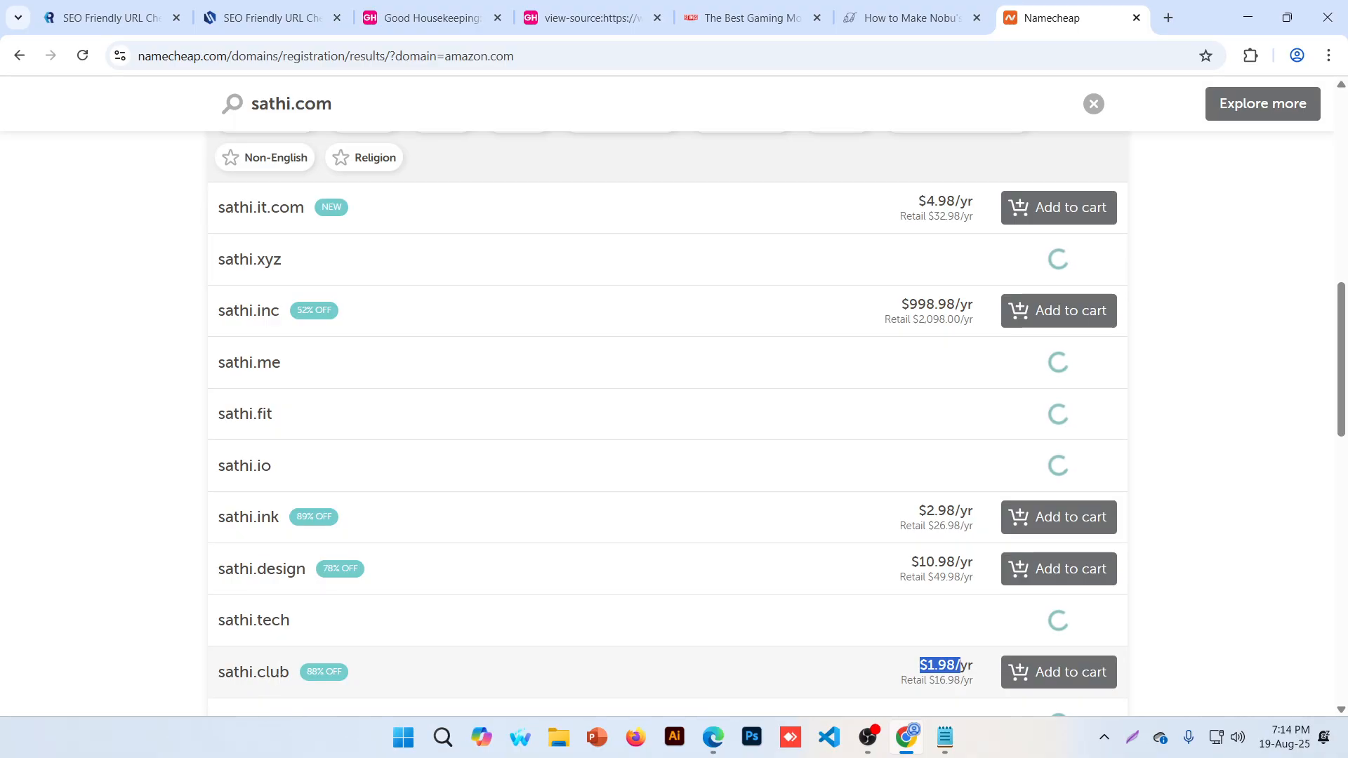
scroll(280, 667, up, 10)
scroll(280, 668, up, 2)
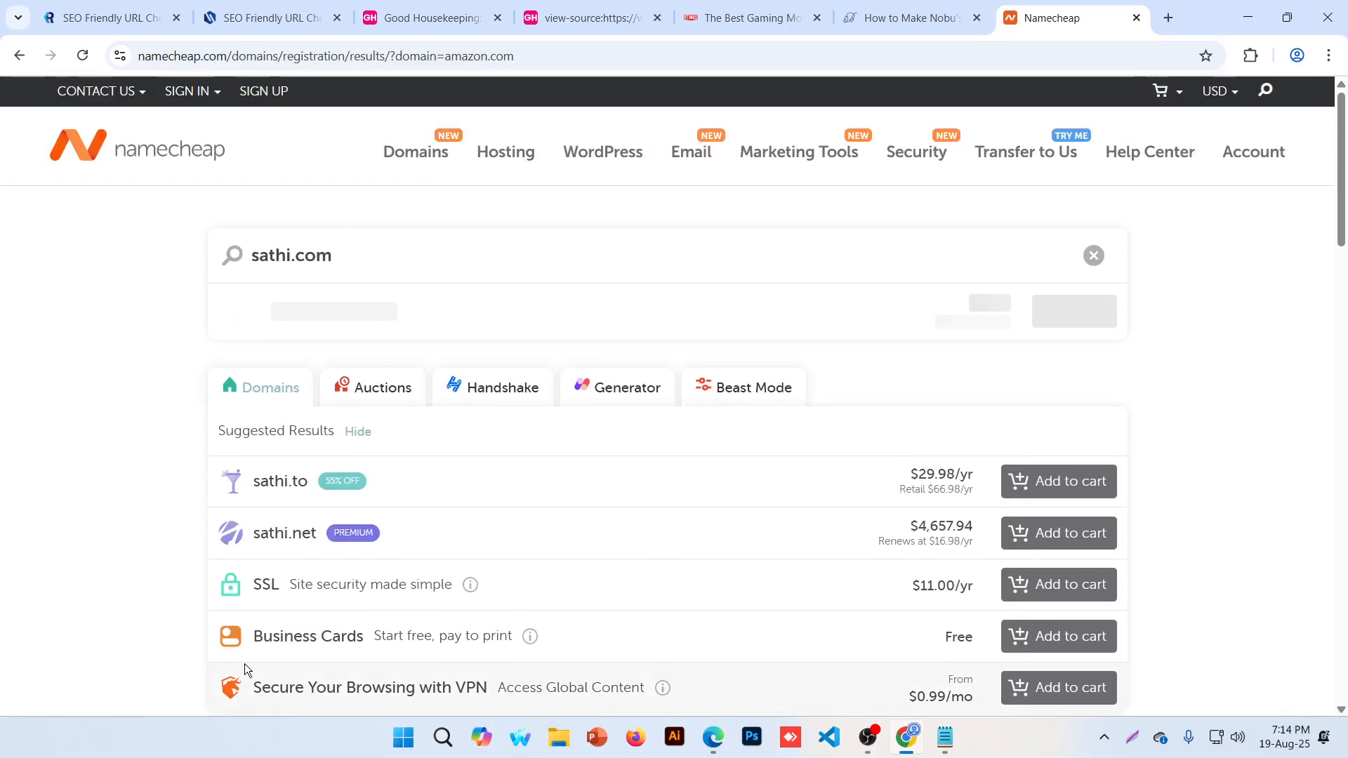
Go back to the domain search page and search for bacdm2513 again
click(19, 55)
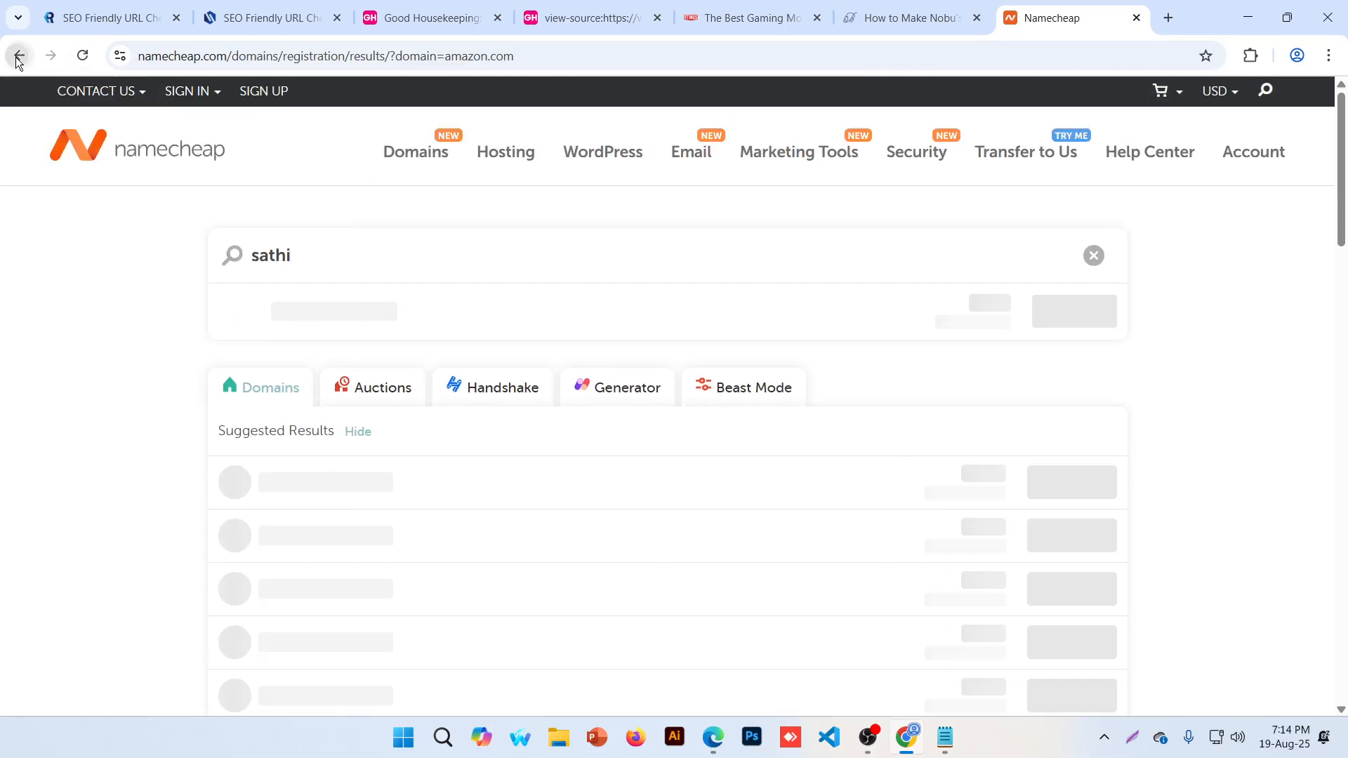
click(419, 218)
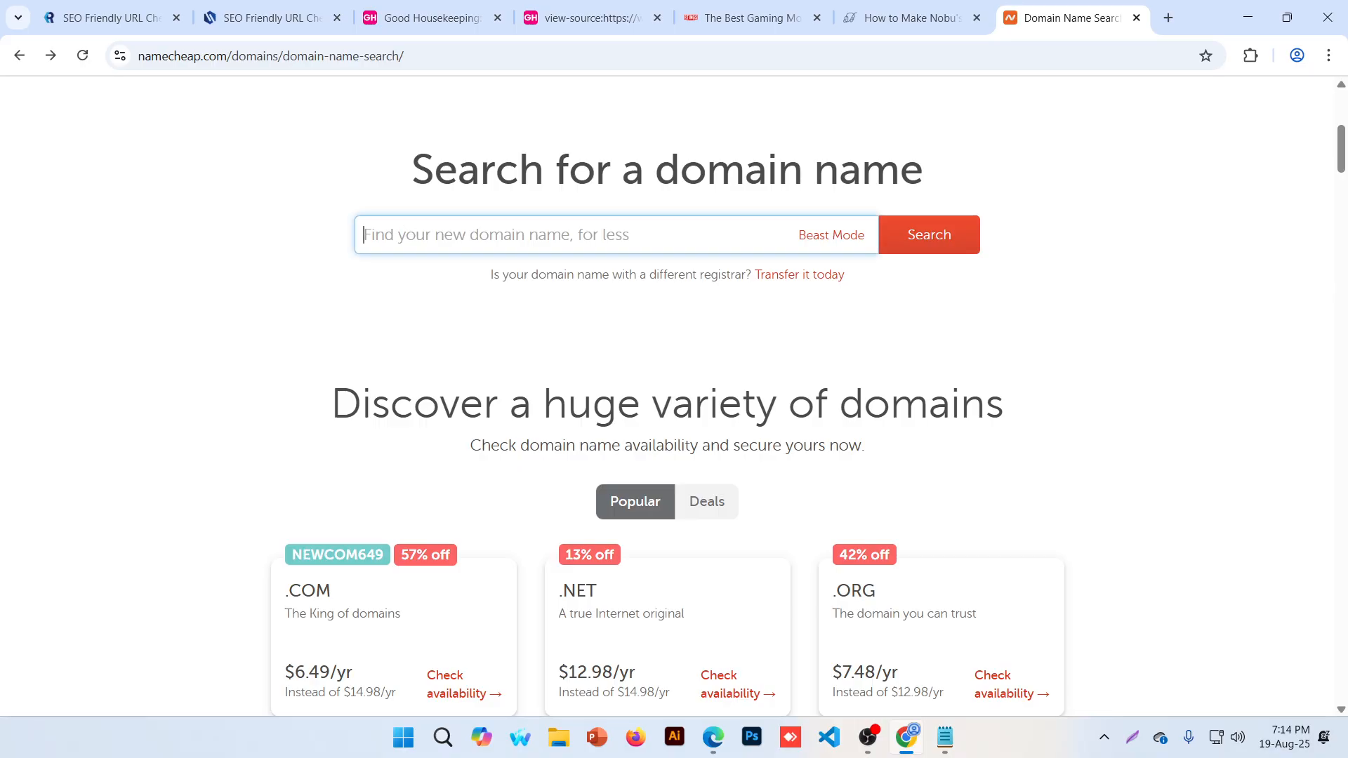
text(bac)
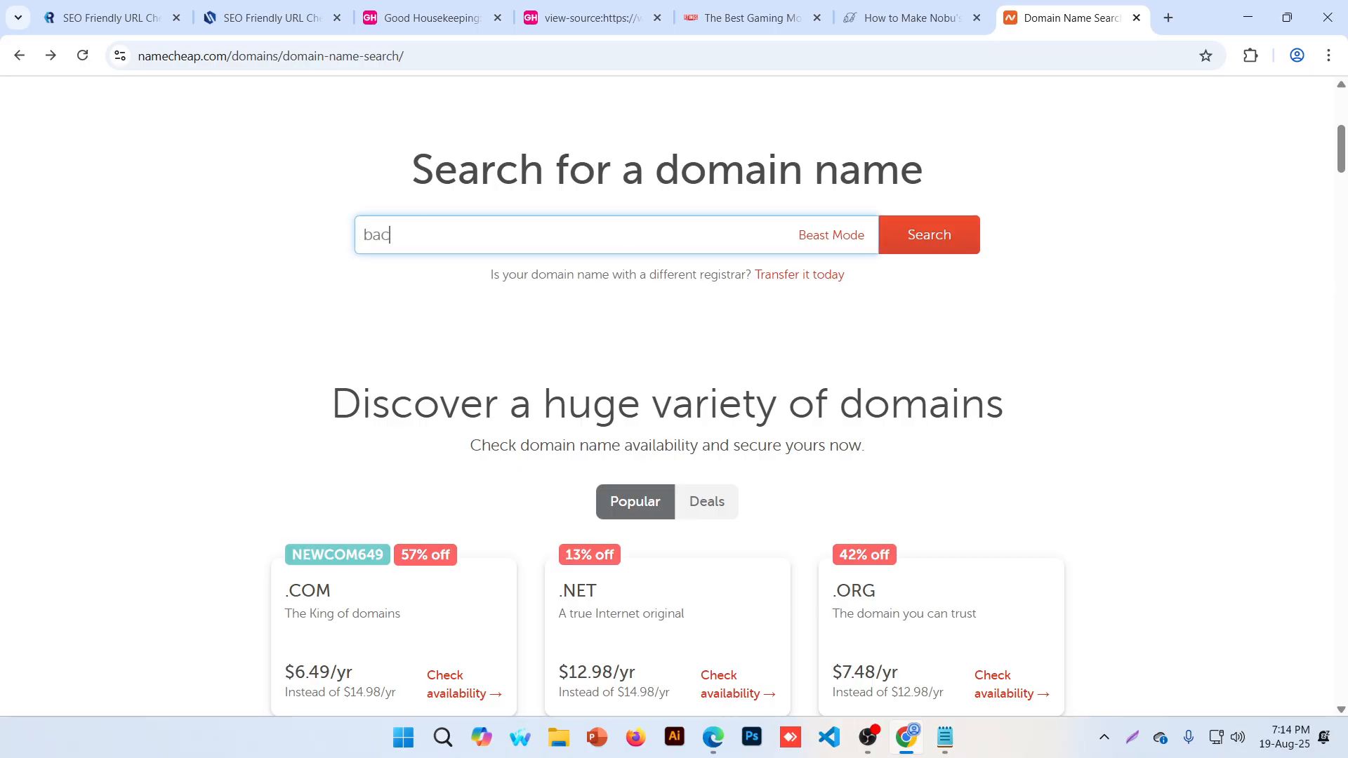
text(dm2513)
key(Return)
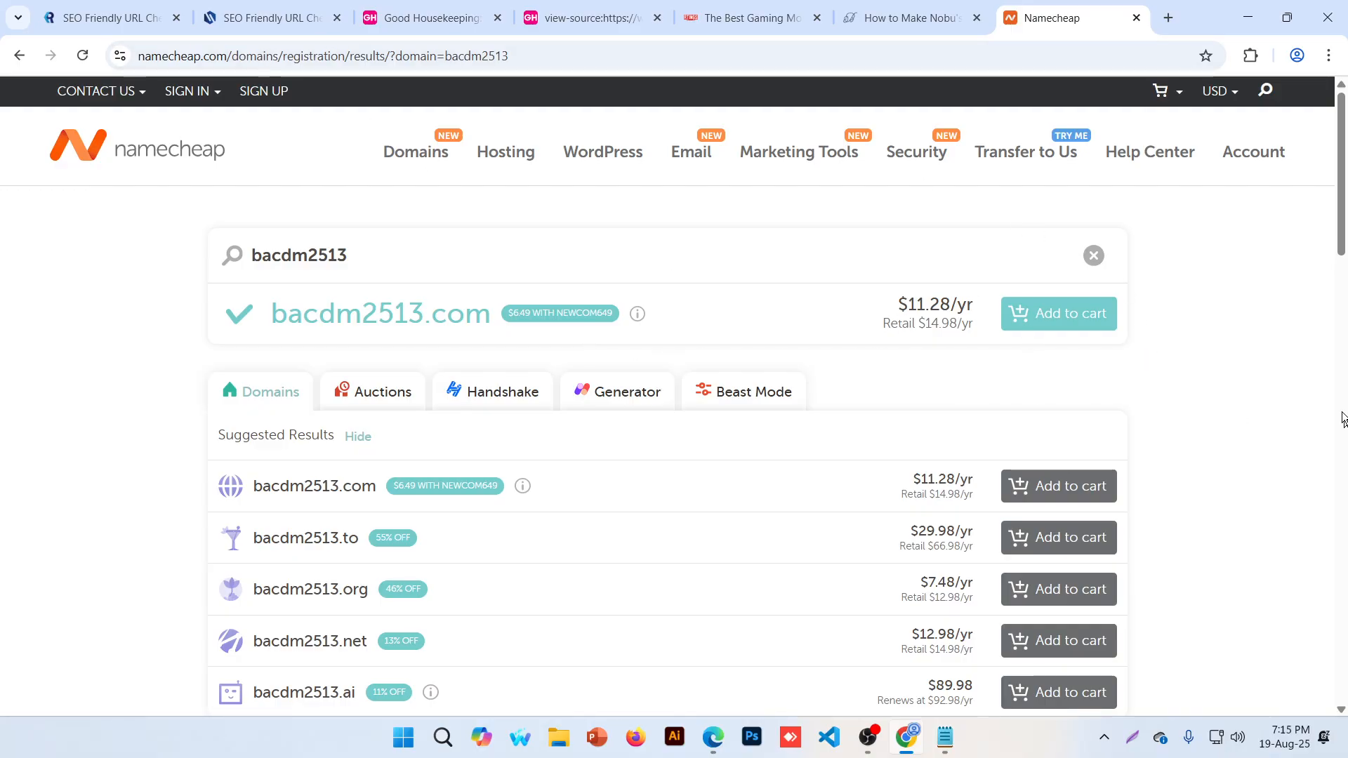
Add bacdm2513.com to the cart, making 2 items totalling $17.47
click(1094, 318)
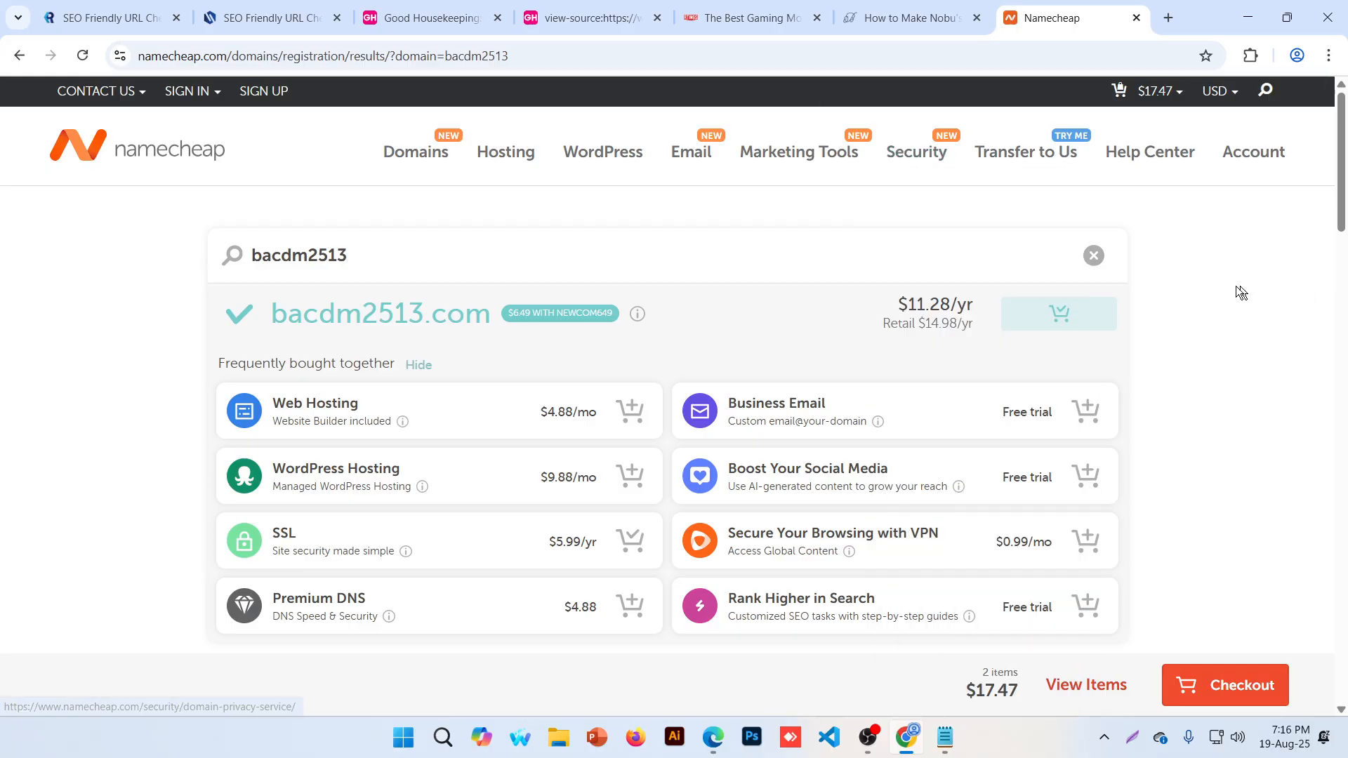
mouse_move(505, 166)
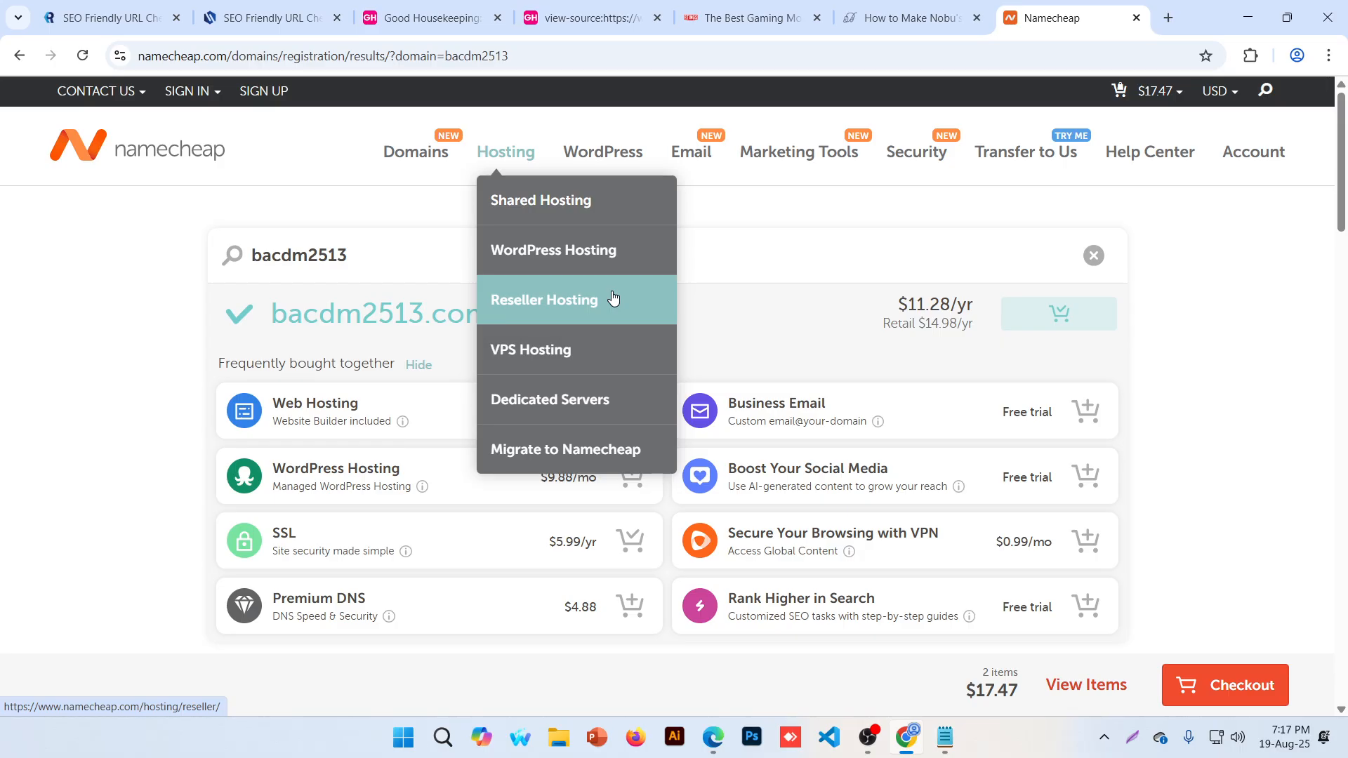
Open Shared Hosting plans and switch billing to Monthly, showing Stellar at 4.88/mo
click(635, 214)
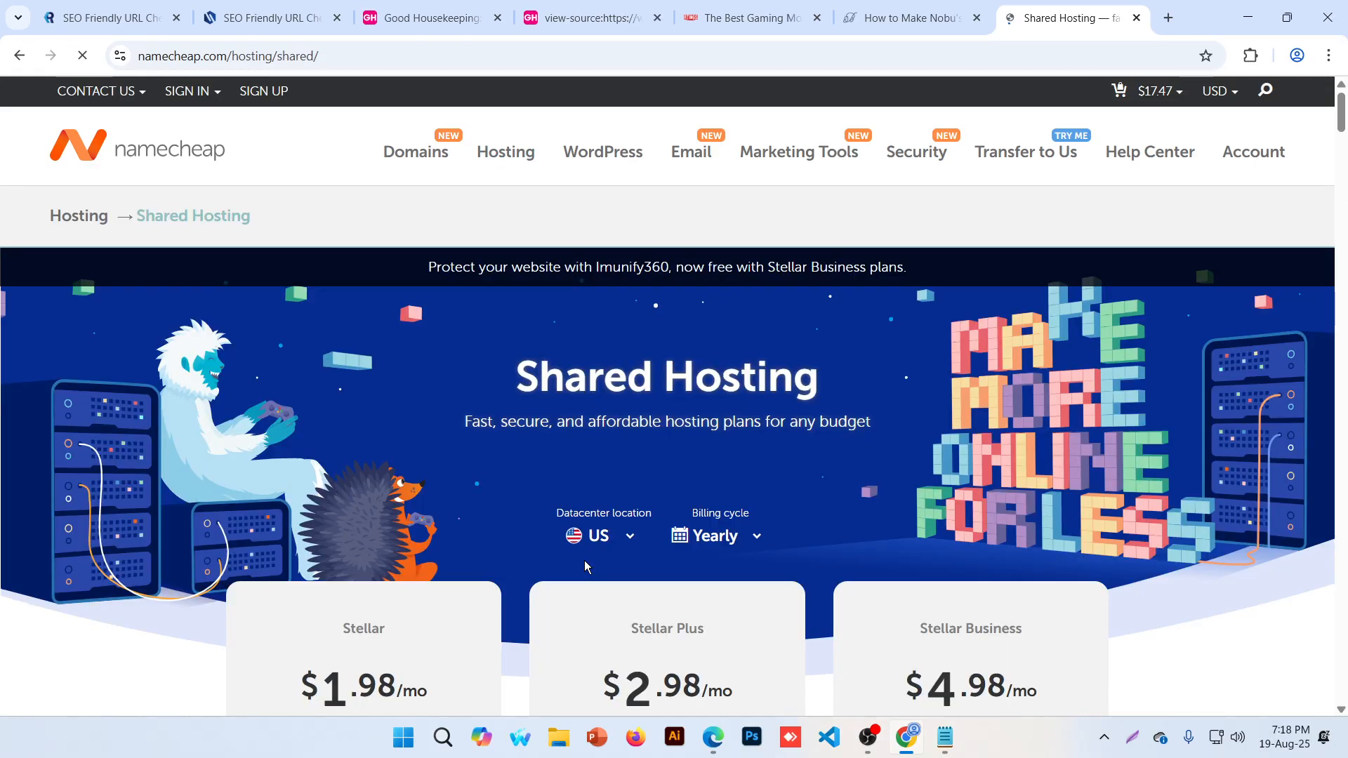
scroll(584, 560, down, 5)
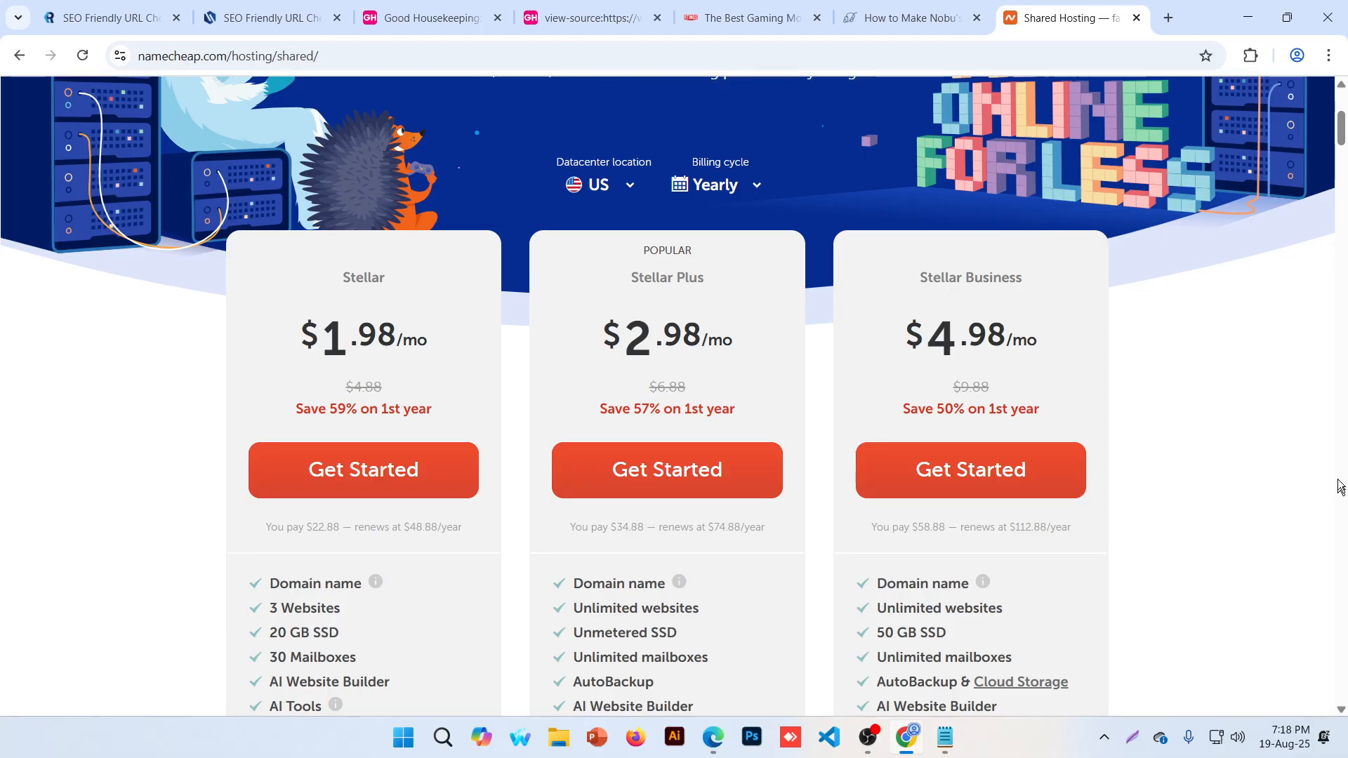
double_click(329, 527)
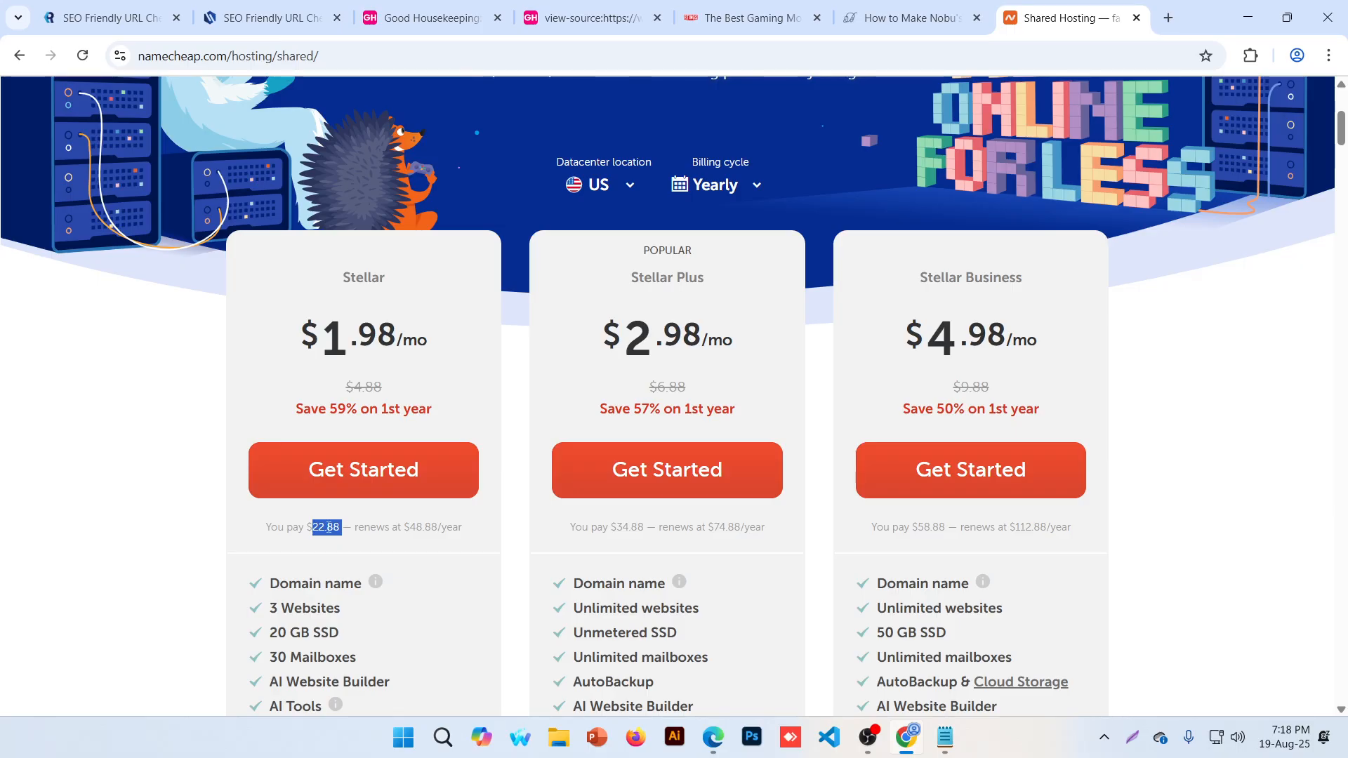
click(737, 190)
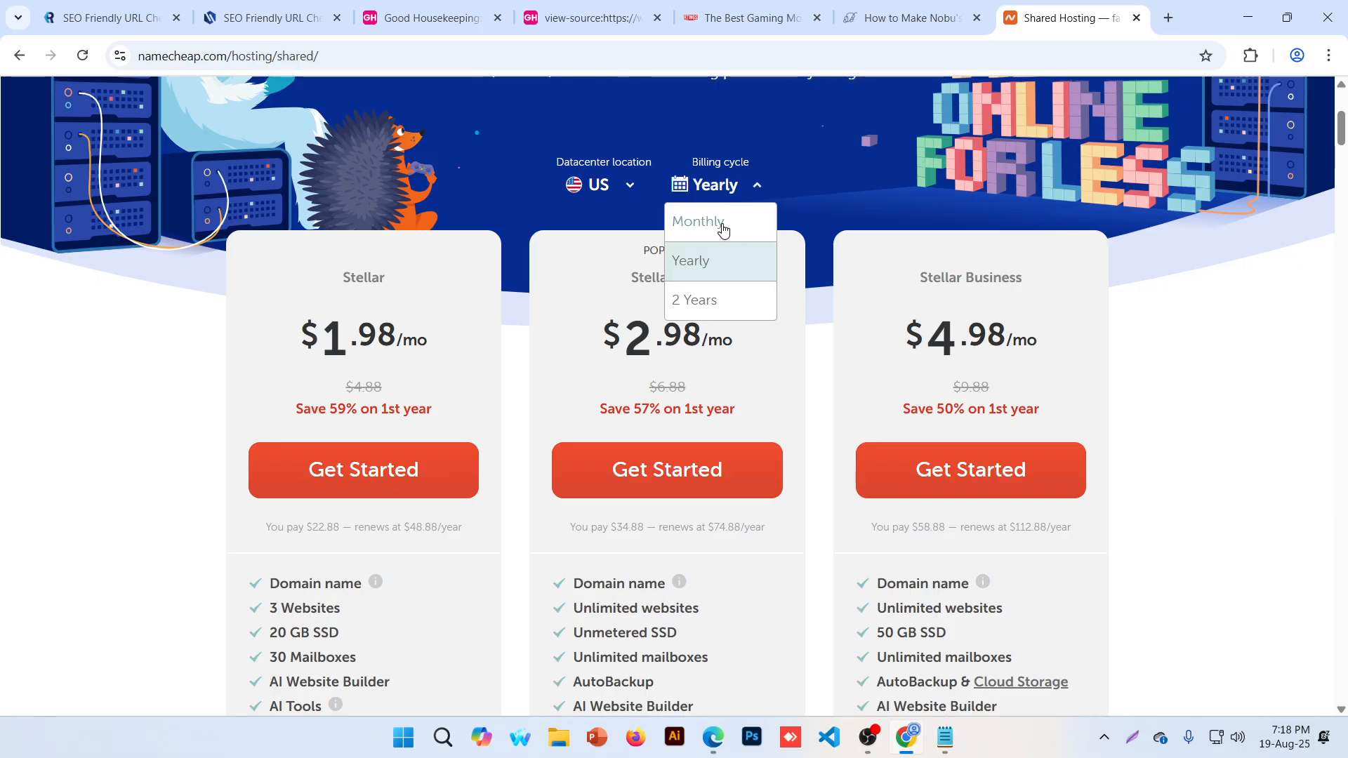
click(722, 222)
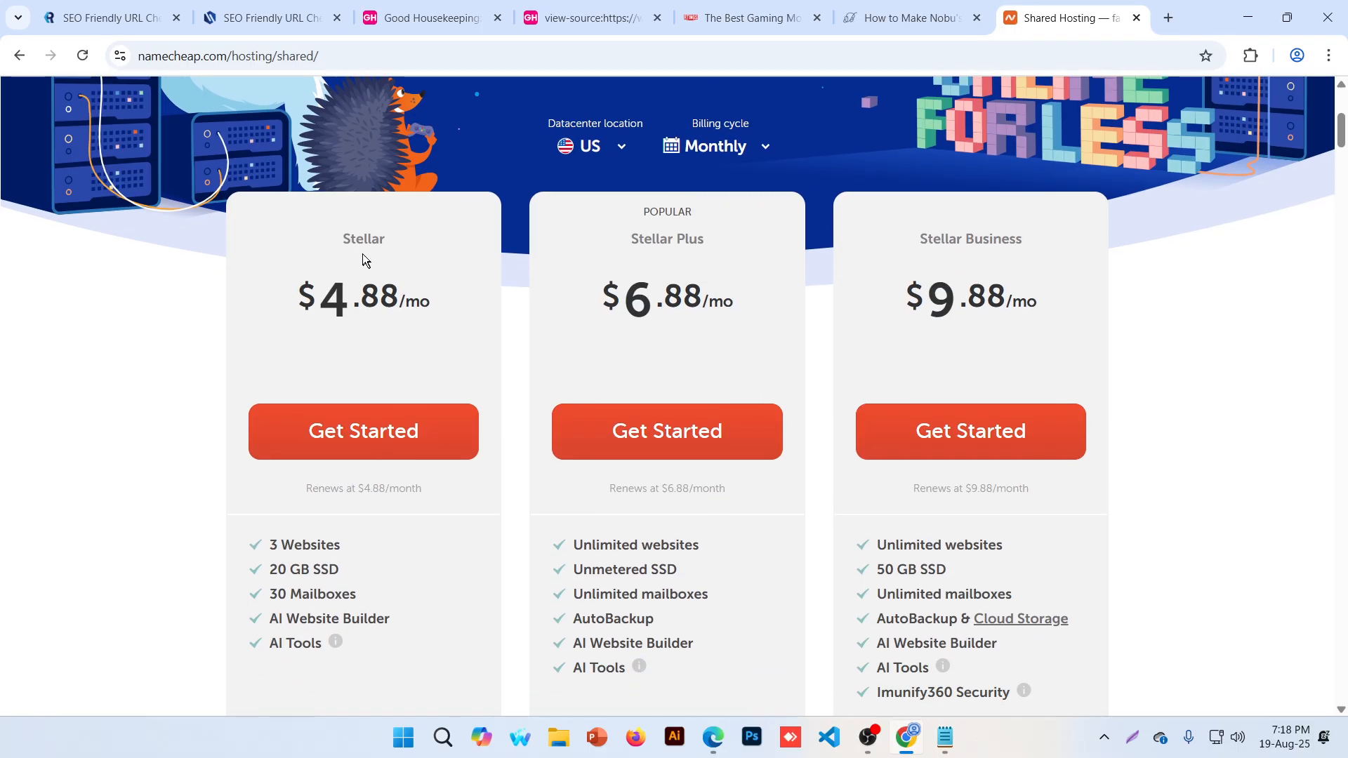
double_click(334, 300)
drag(387, 300, 441, 303)
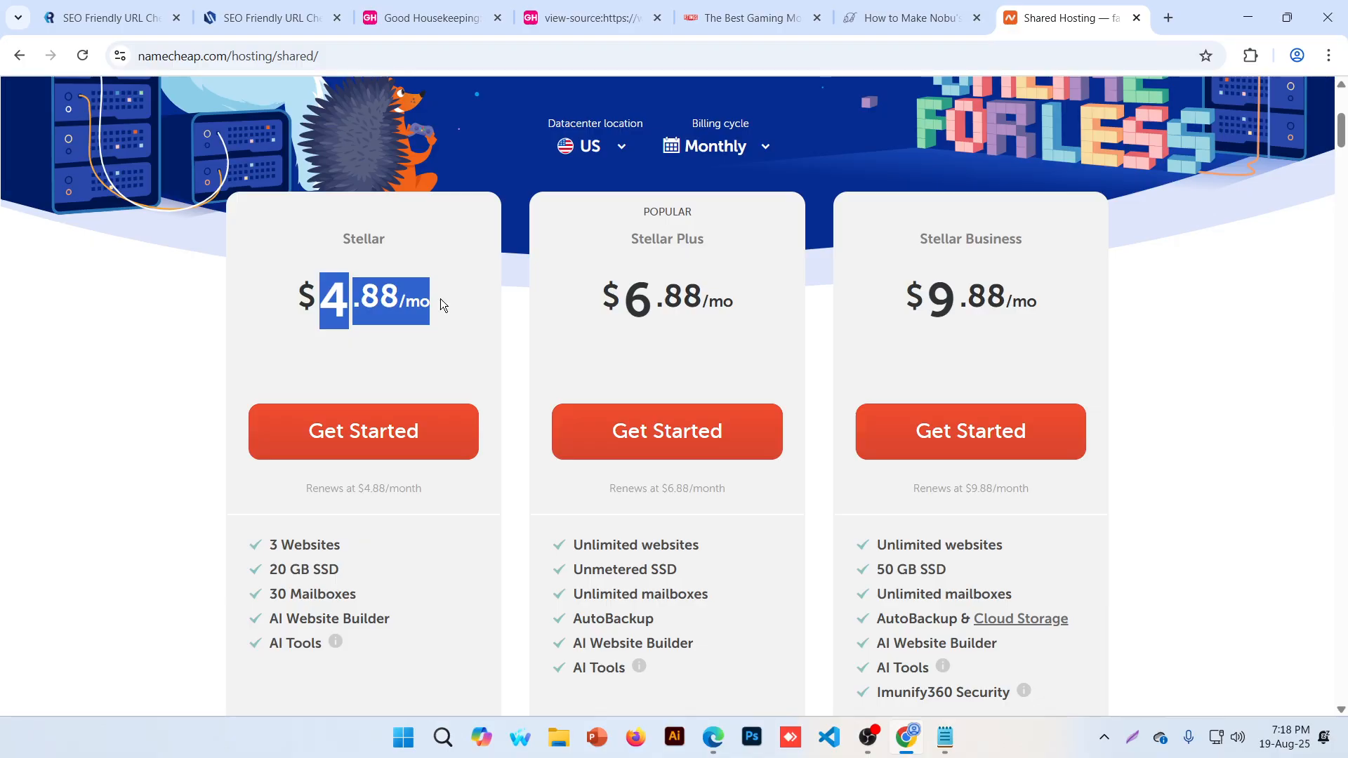
click(440, 298)
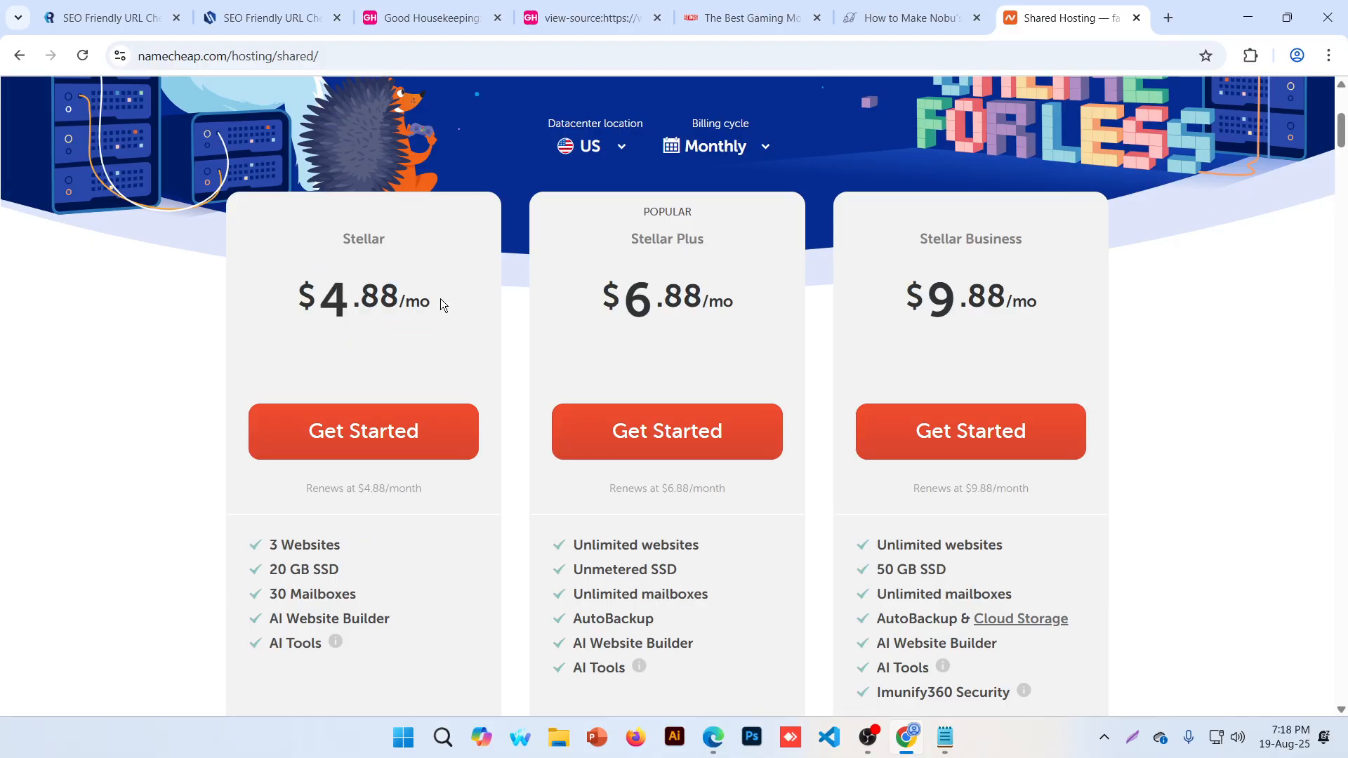
Switch billing back to Yearly and highlight Stellar's 59% saving and Stellar Plus's 2.98/34.88 prices
click(715, 146)
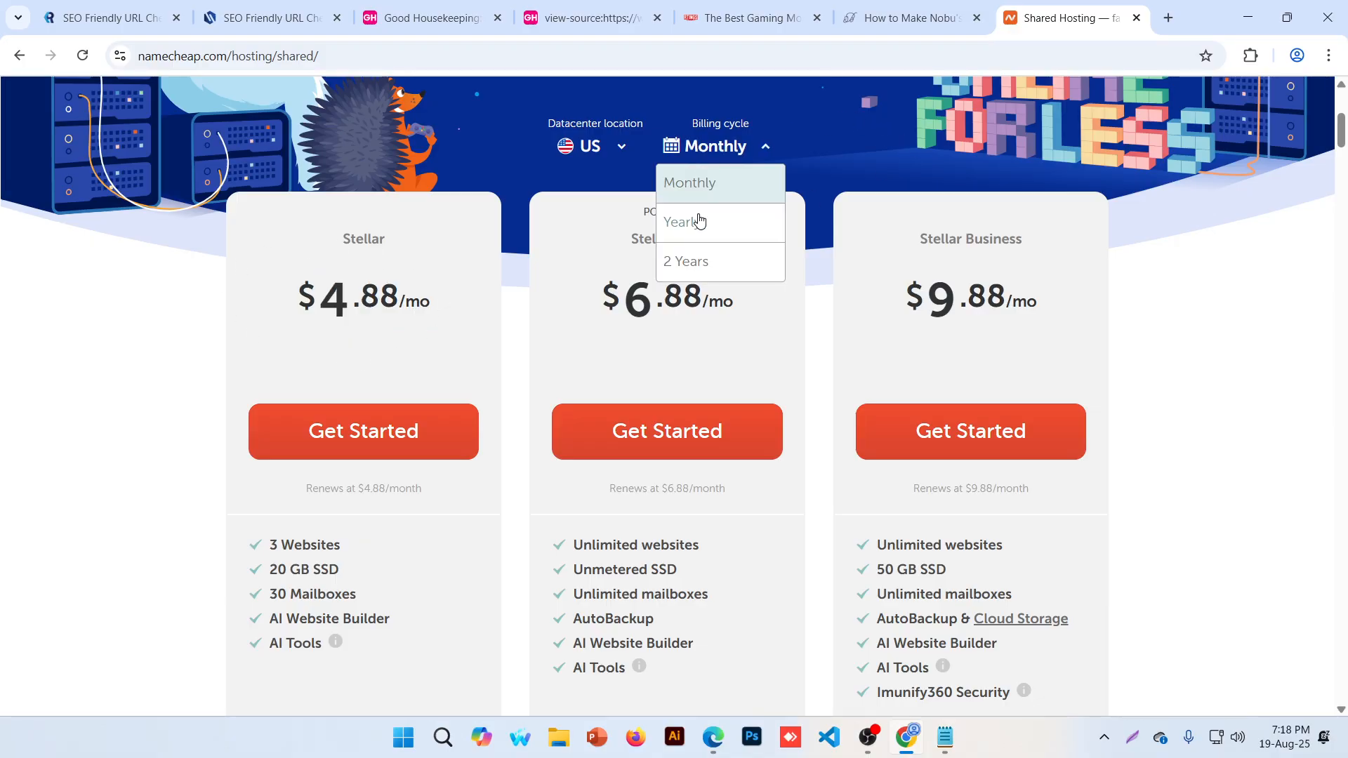
click(699, 219)
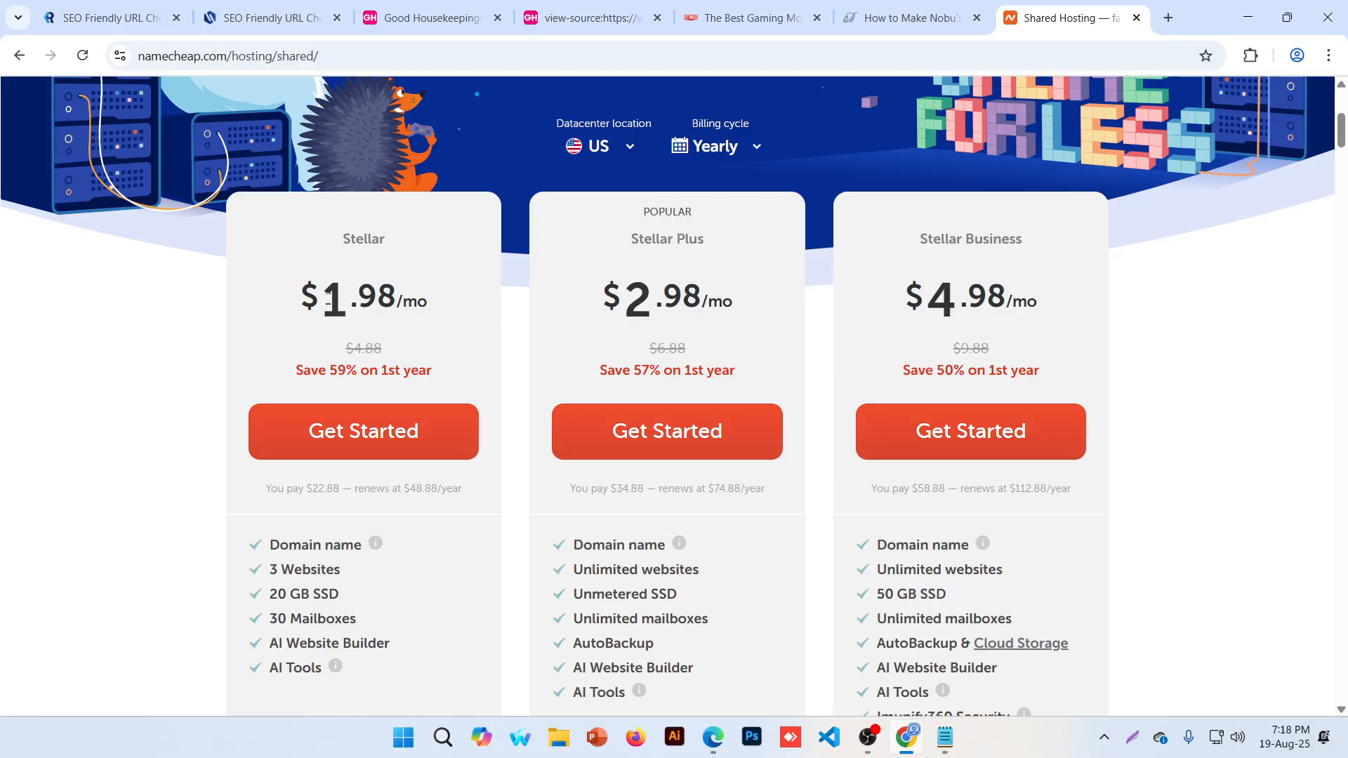
drag(327, 299, 445, 290)
drag(330, 370, 356, 369)
drag(718, 217, 723, 247)
click(727, 295)
drag(625, 299, 708, 298)
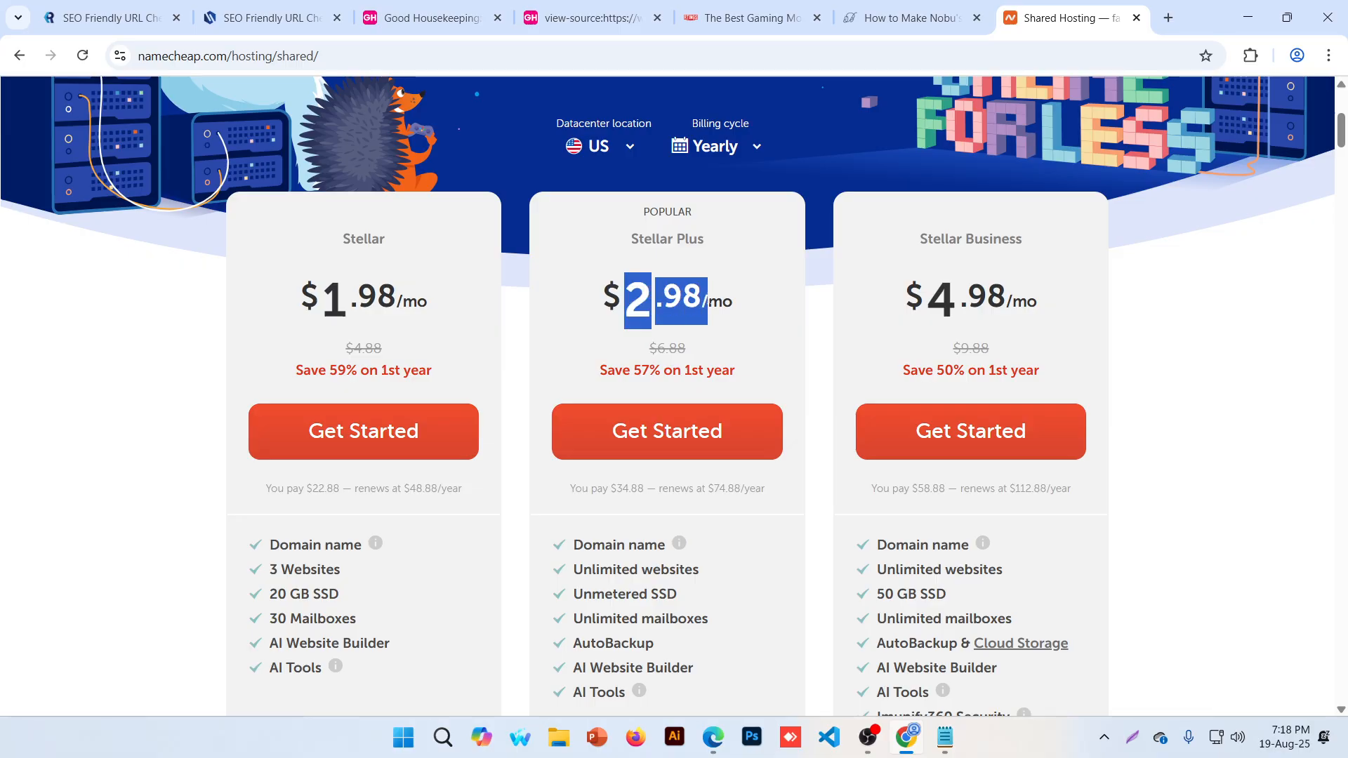
drag(616, 488, 643, 489)
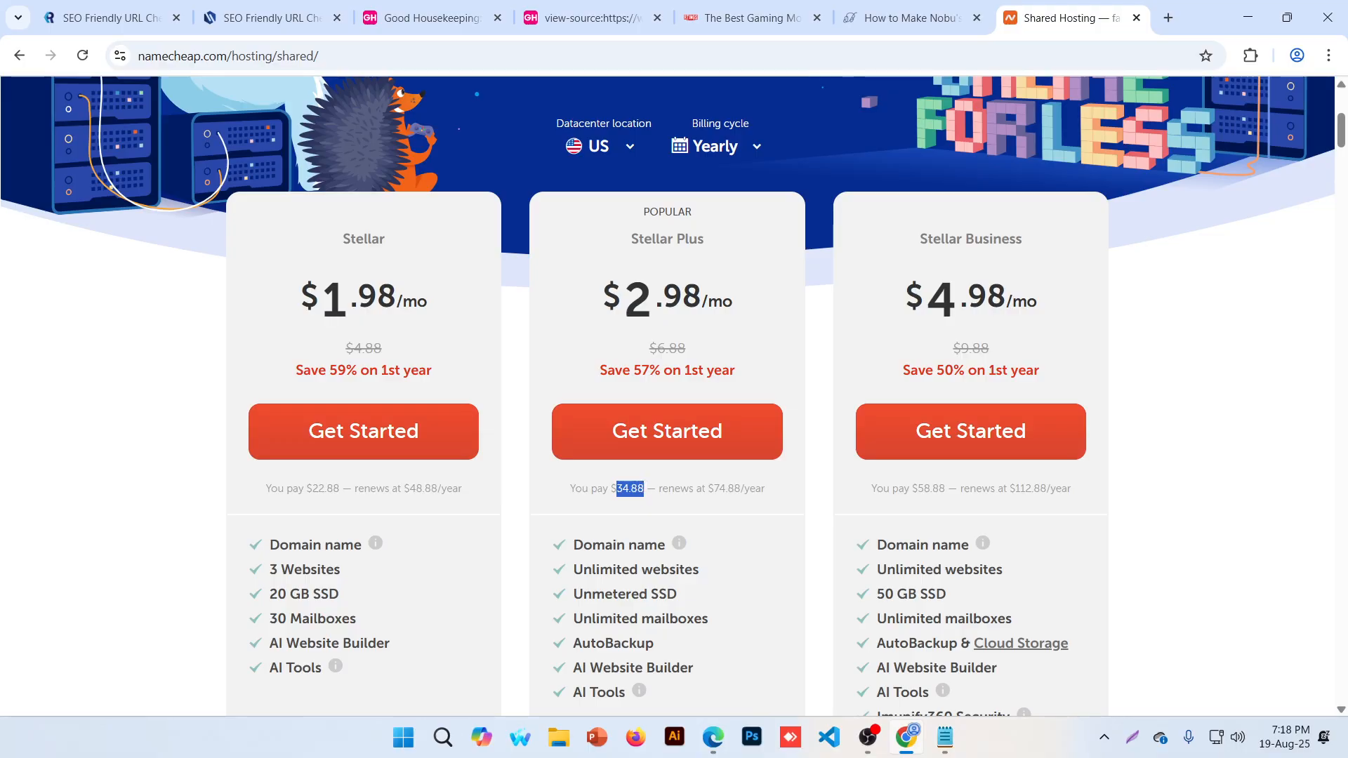
drag(643, 489, 647, 489)
drag(268, 569, 342, 570)
click(353, 575)
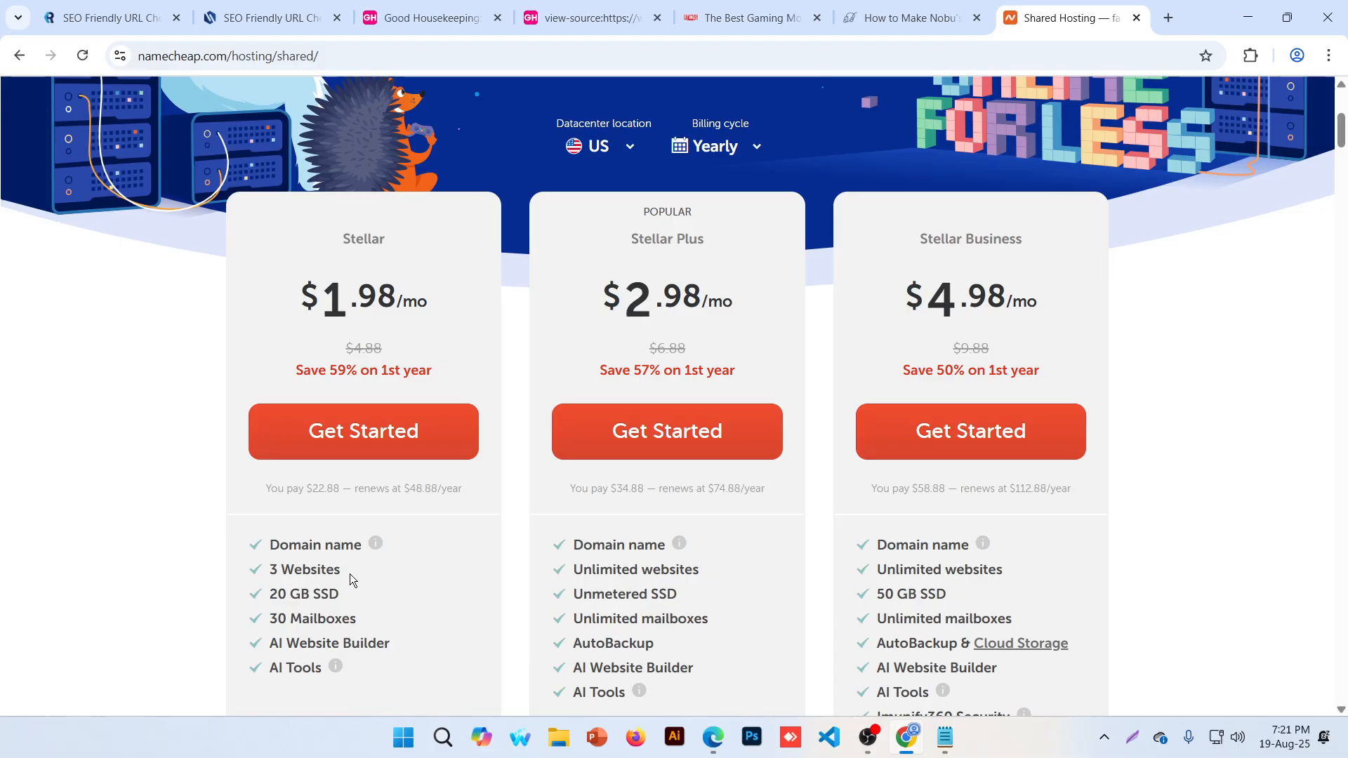
Compare Stellar Plus features, including the domain name and AutoBackup & Cloud Storage
scroll(1019, 390, down, 1)
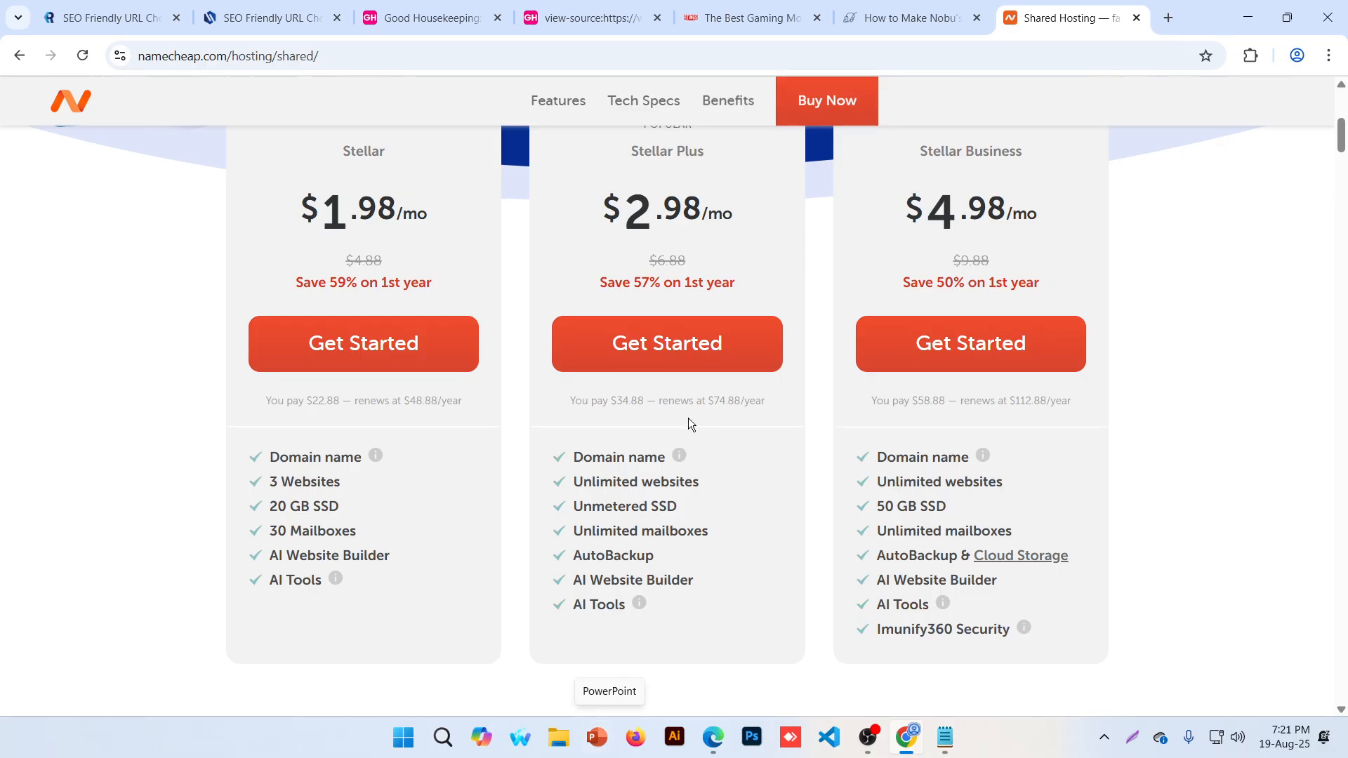
scroll(689, 365, up, 1)
scroll(677, 281, down, 1)
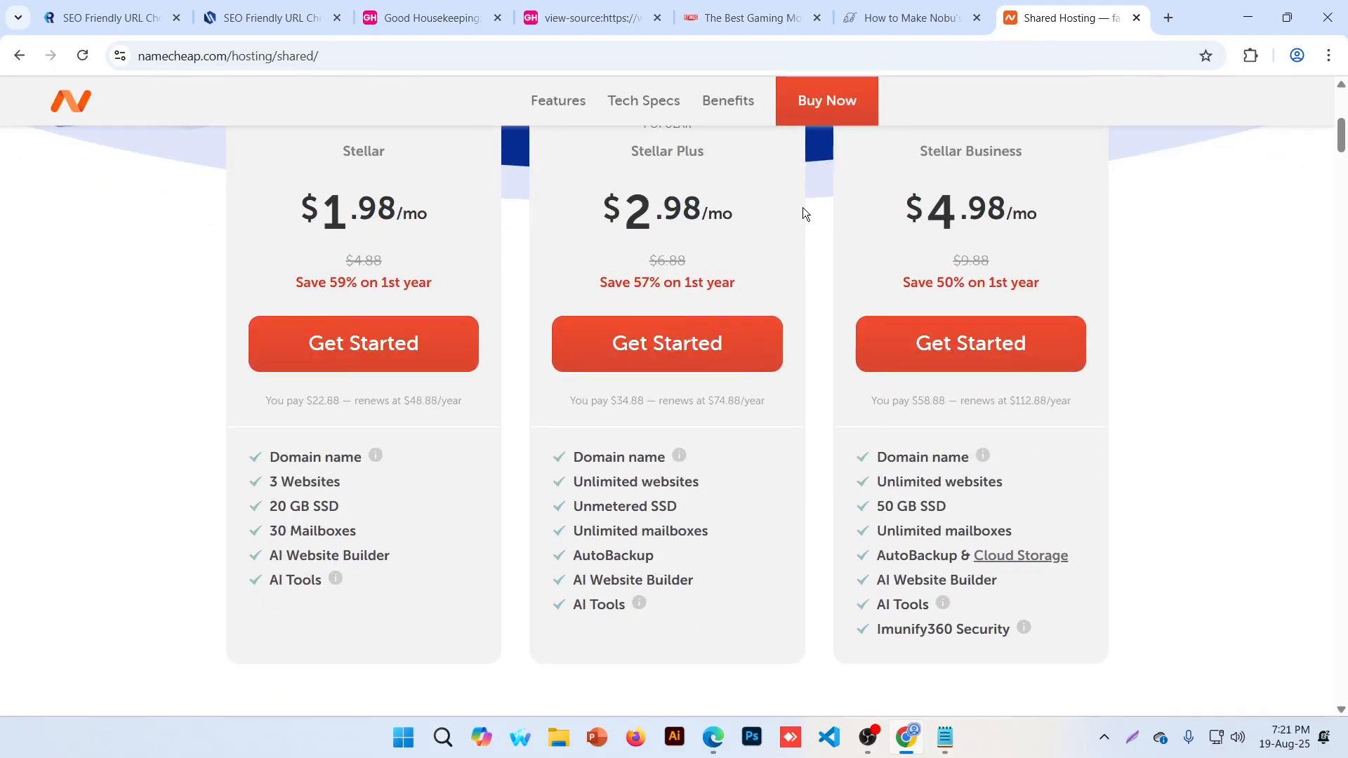
drag(593, 463, 666, 458)
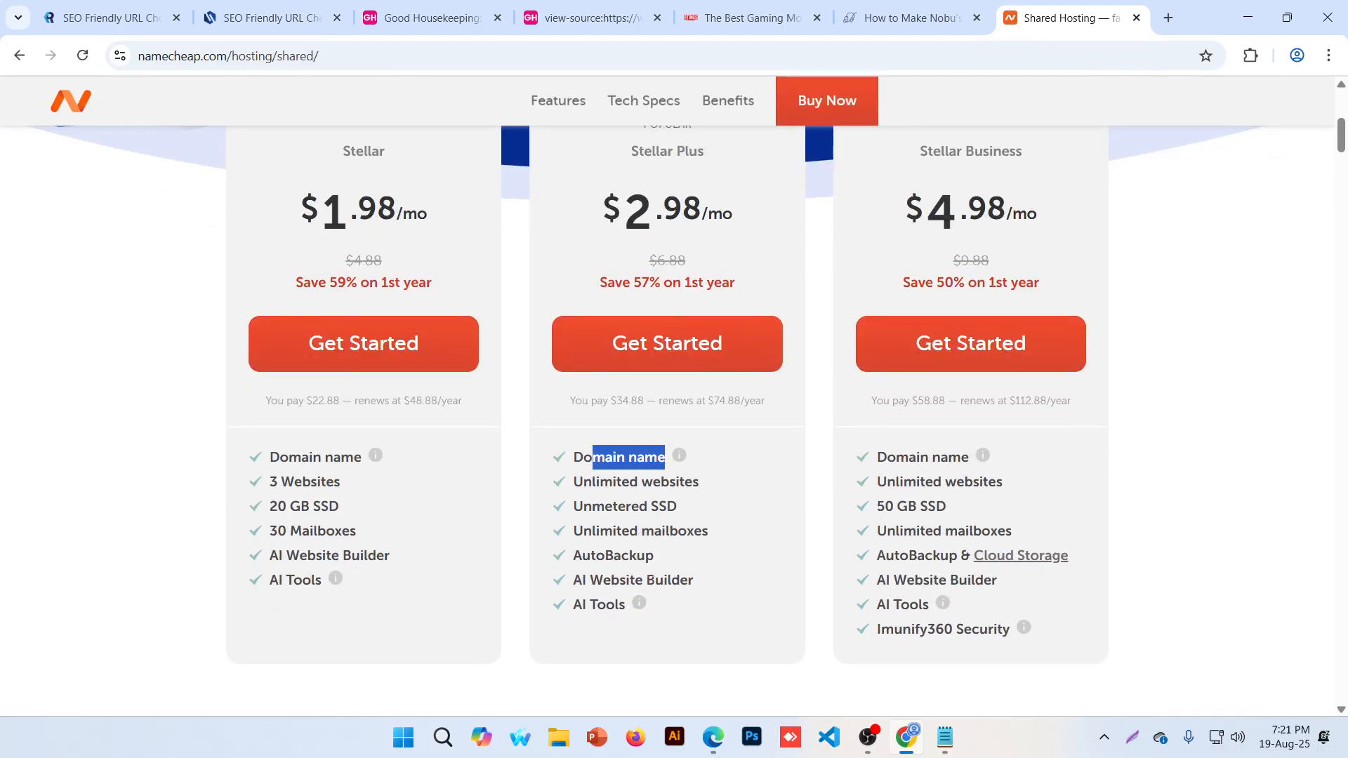
click(576, 560)
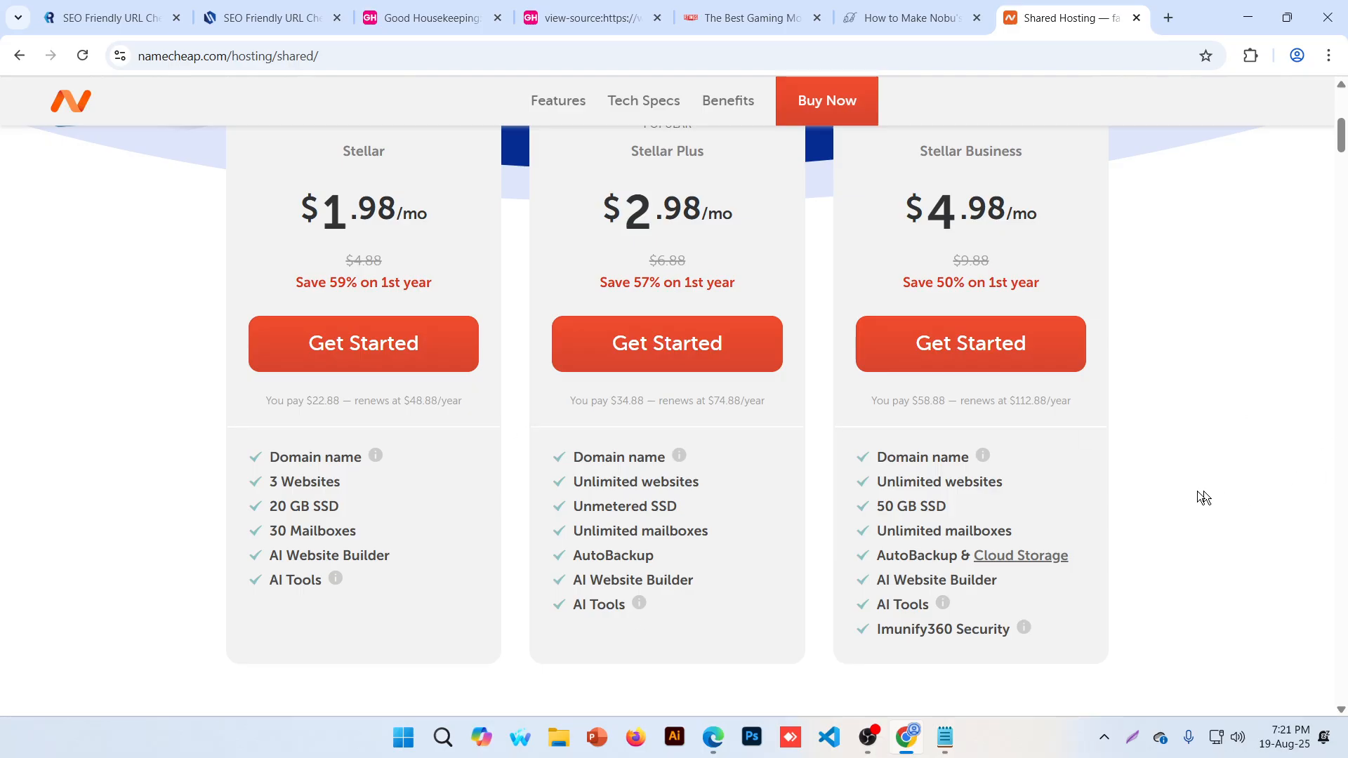
drag(878, 558, 1054, 556)
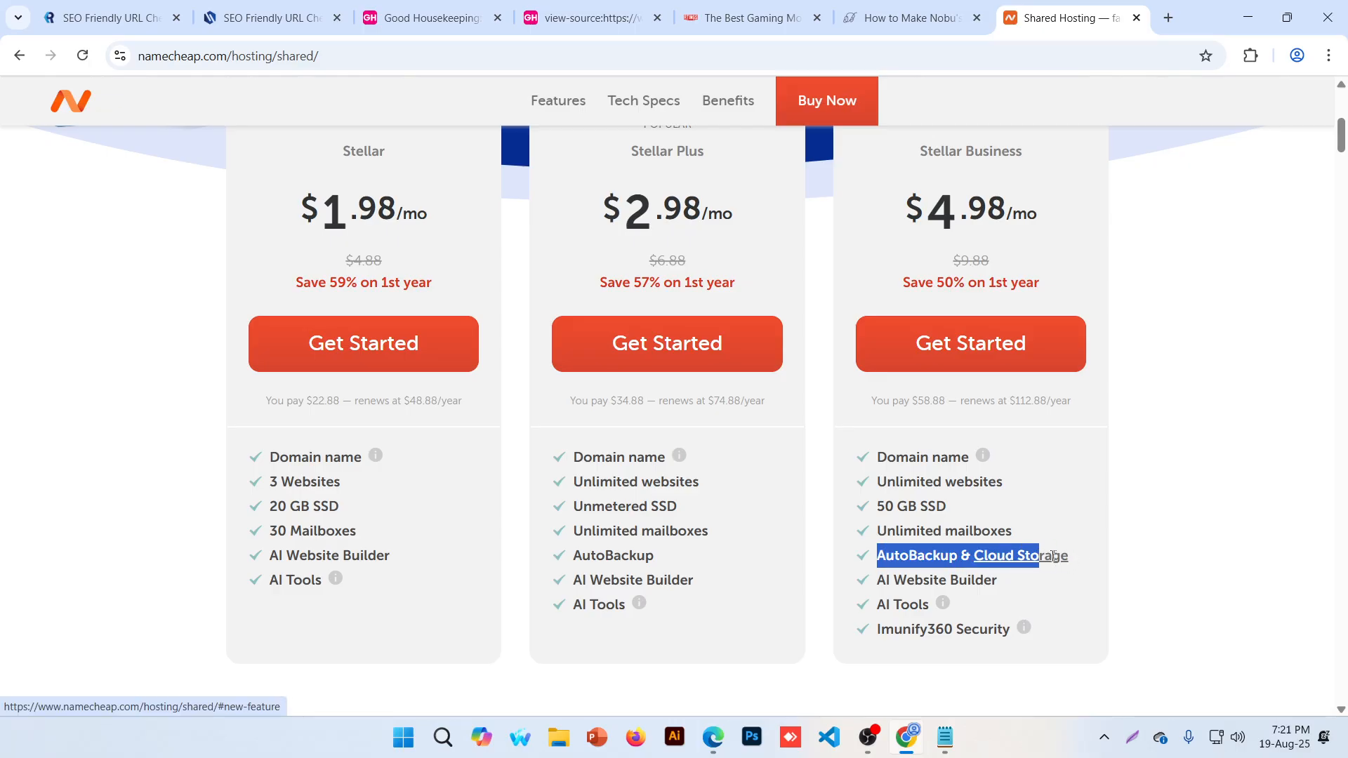
click(1072, 557)
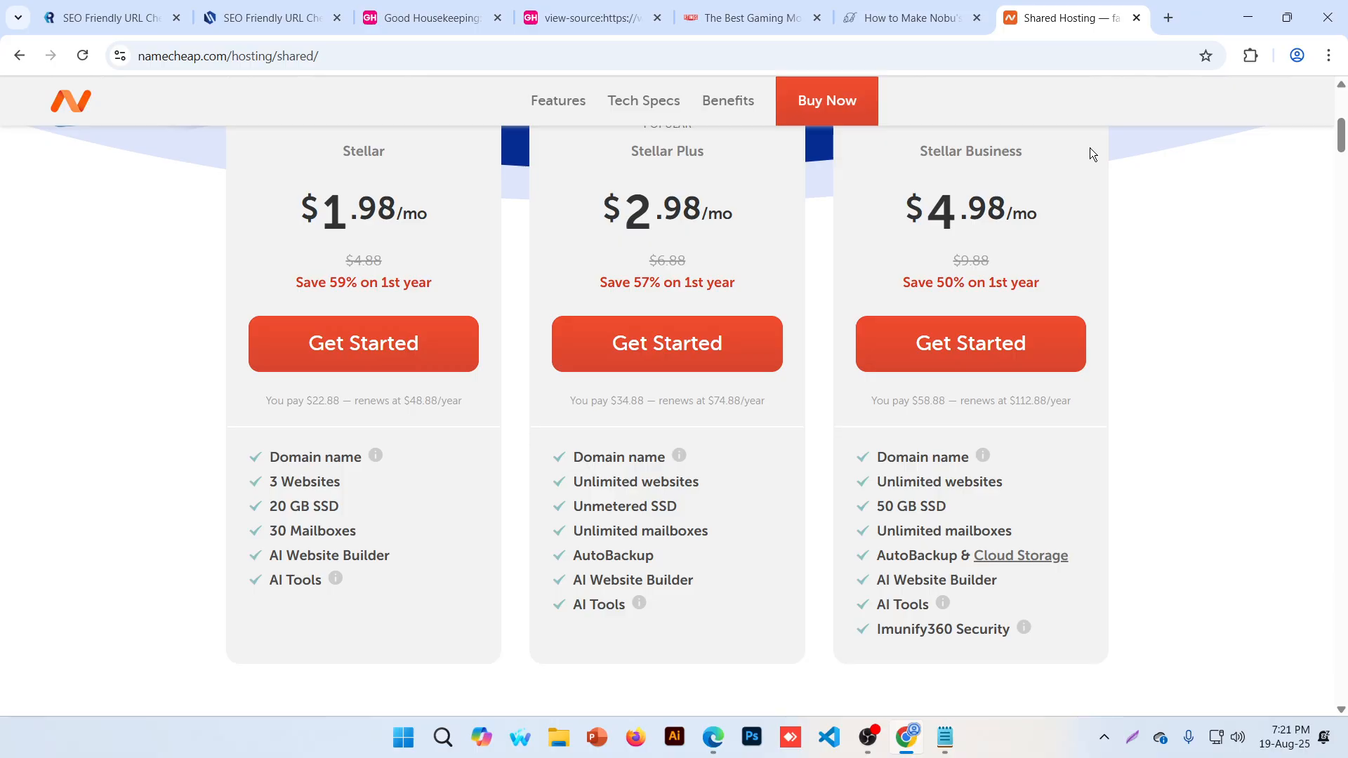
scroll(1034, 514, up, 1)
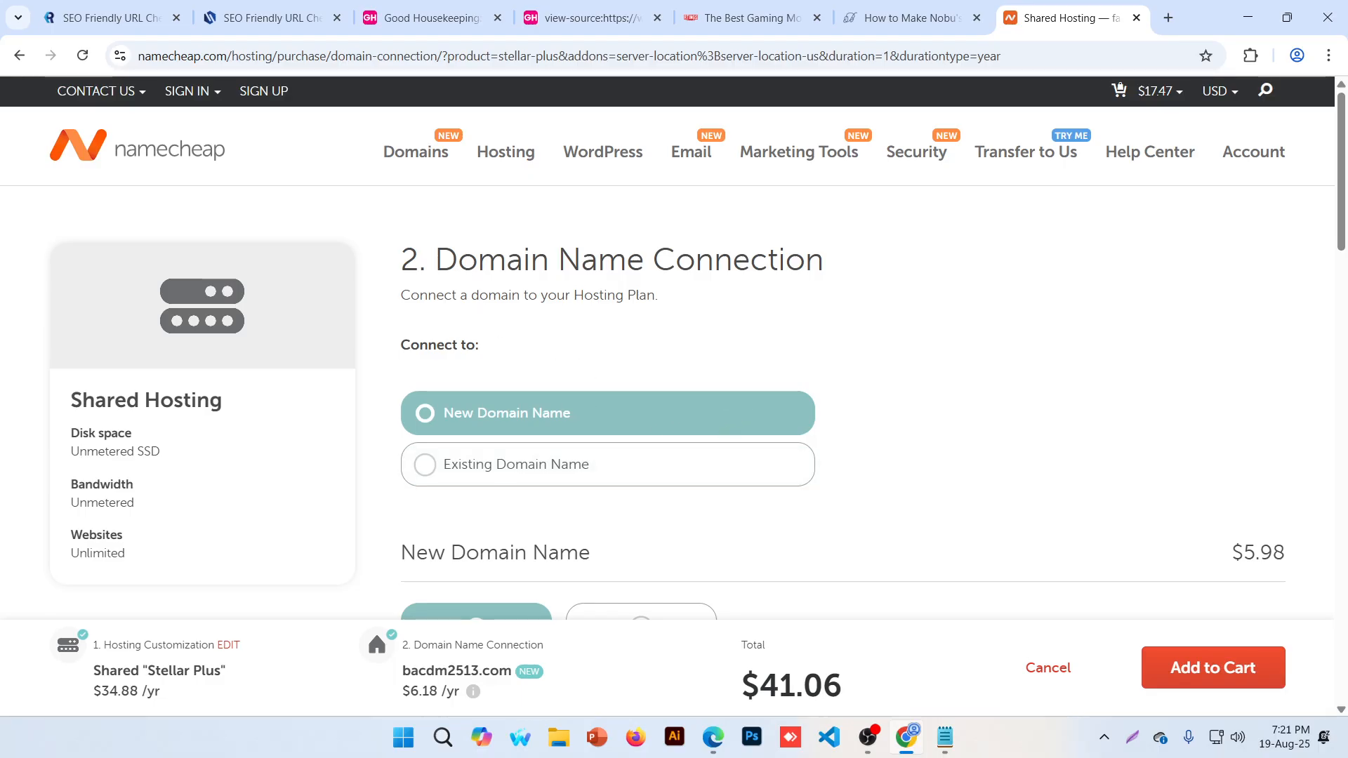
Choose to connect the new bacdm2513.com domain to the Stellar Plus hosting
drag(453, 254, 825, 262)
scroll(807, 292, down, 1)
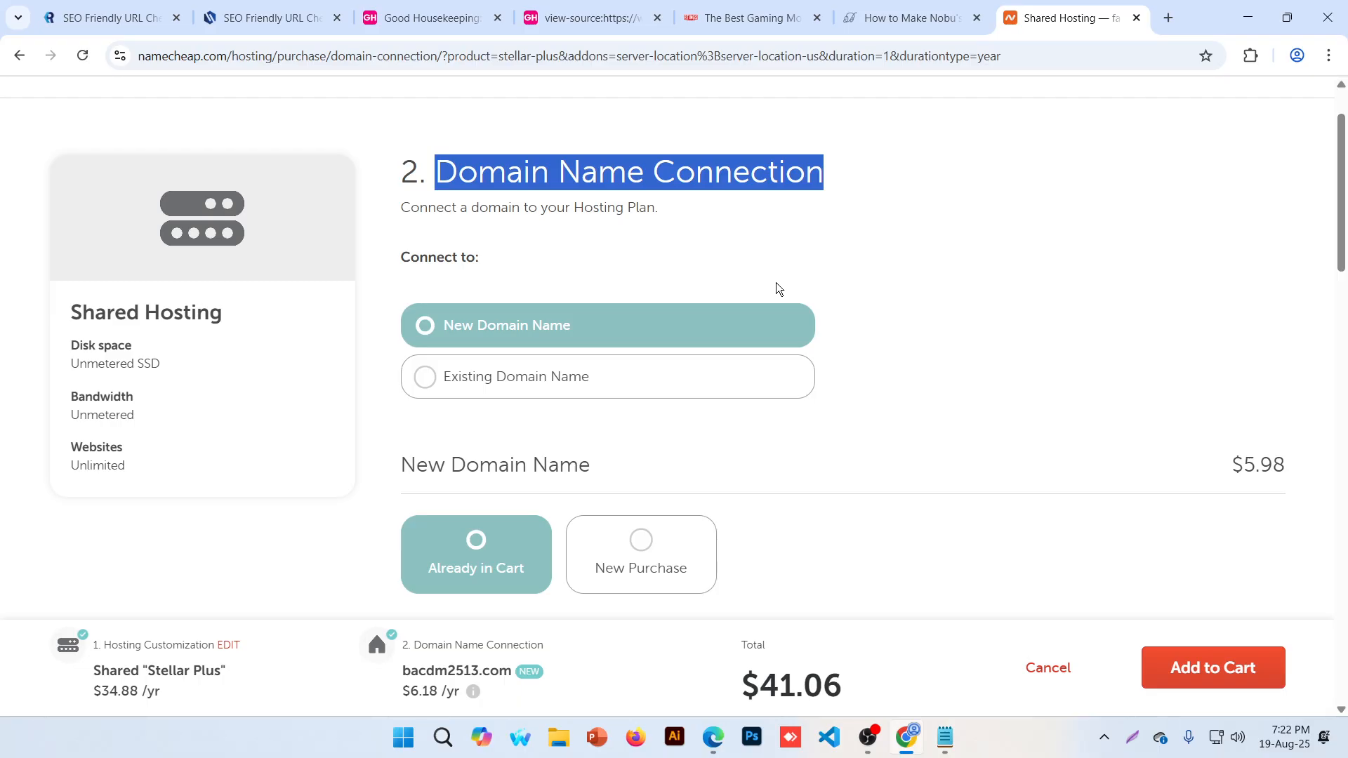
click(528, 378)
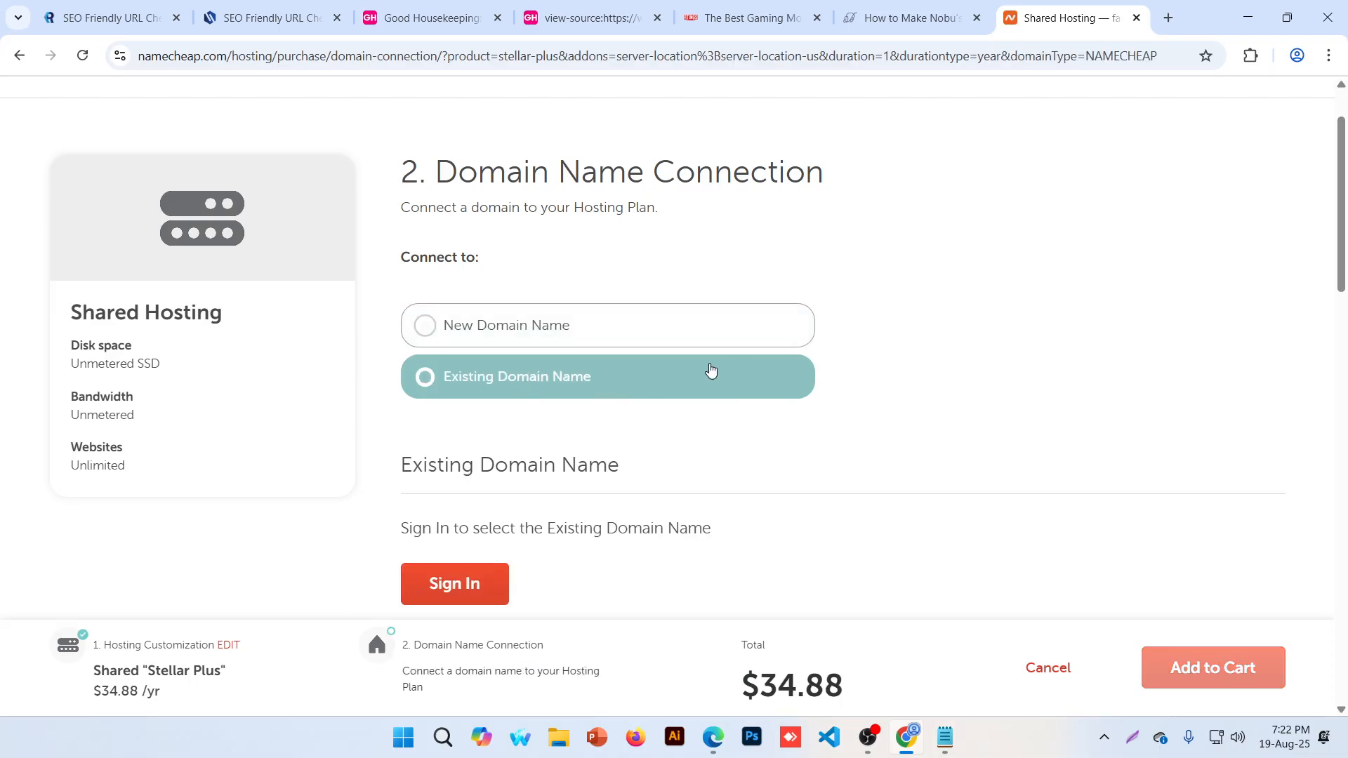
click(627, 323)
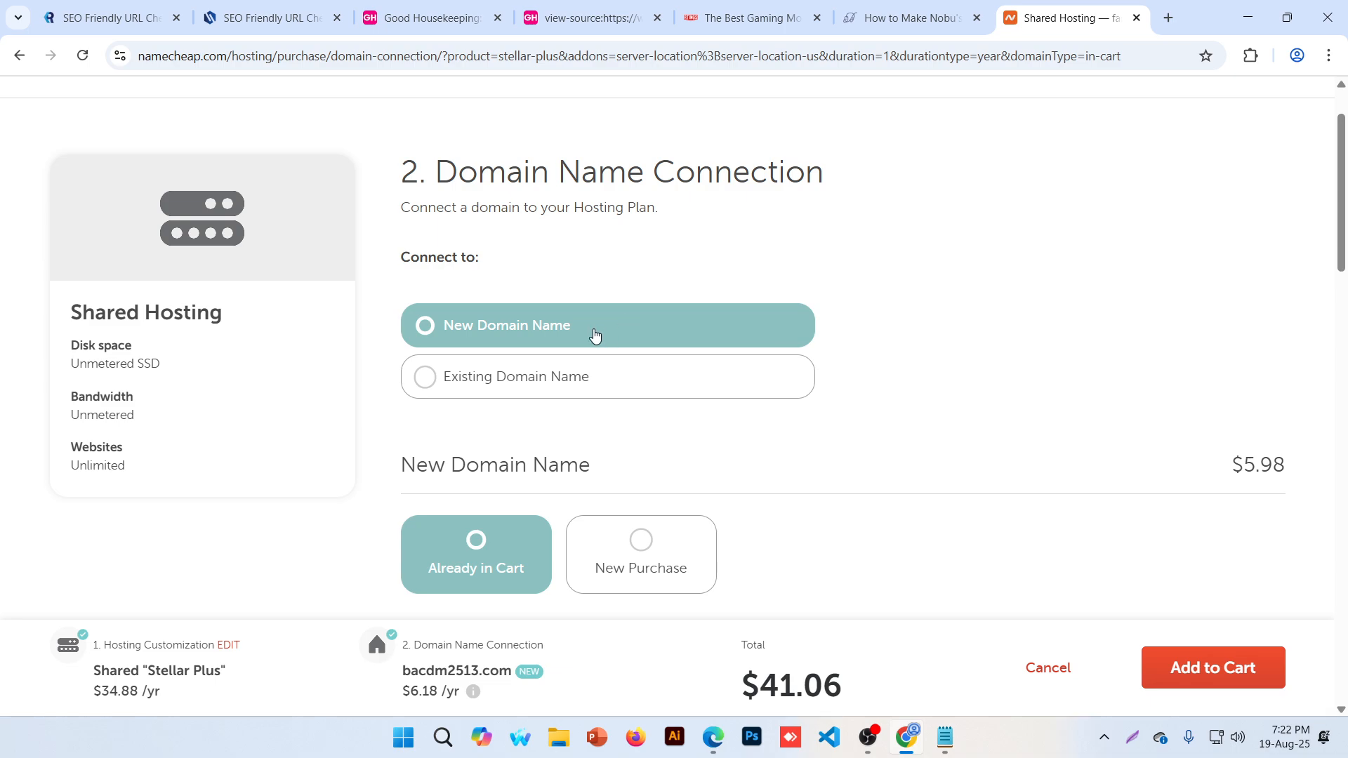
Review the $41.06 total and add the hosting plan with domain to the cart
scroll(593, 337, down, 3)
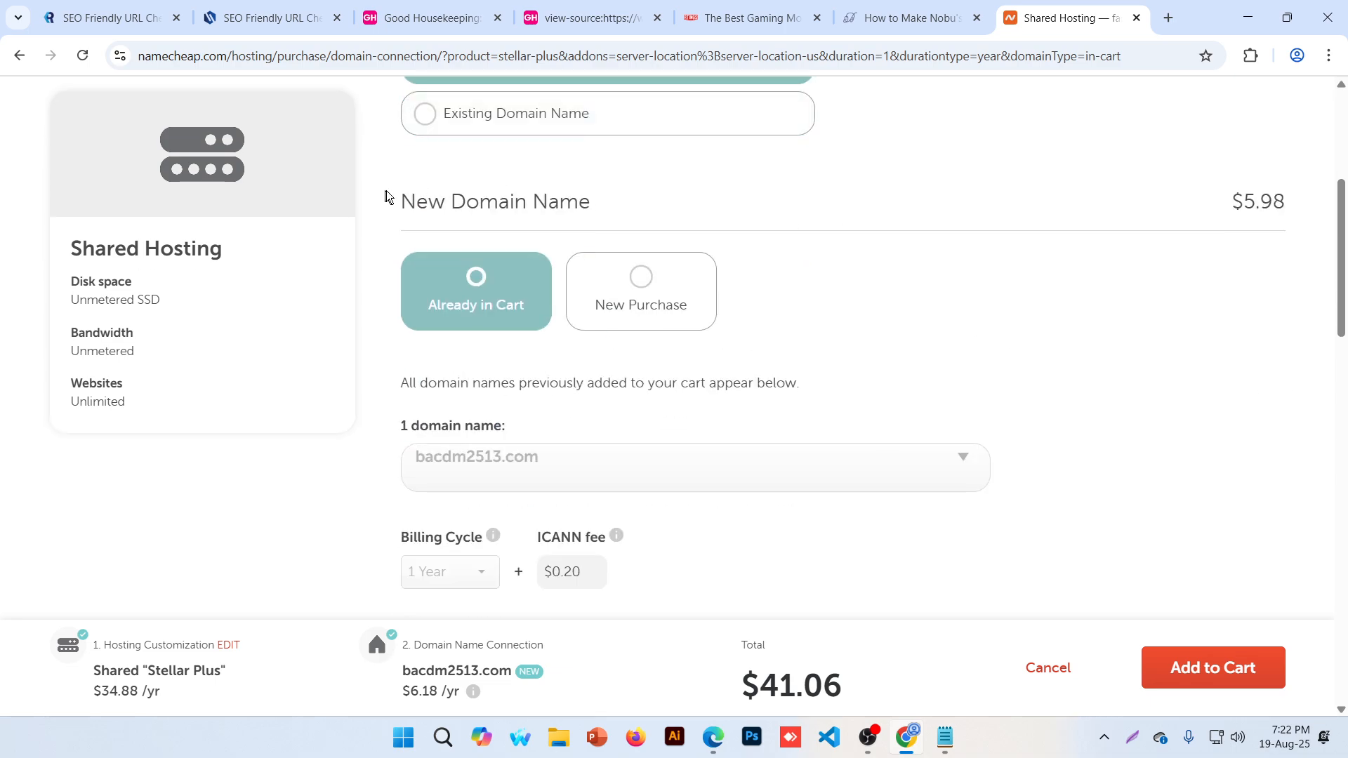
drag(385, 200, 632, 201)
click(704, 206)
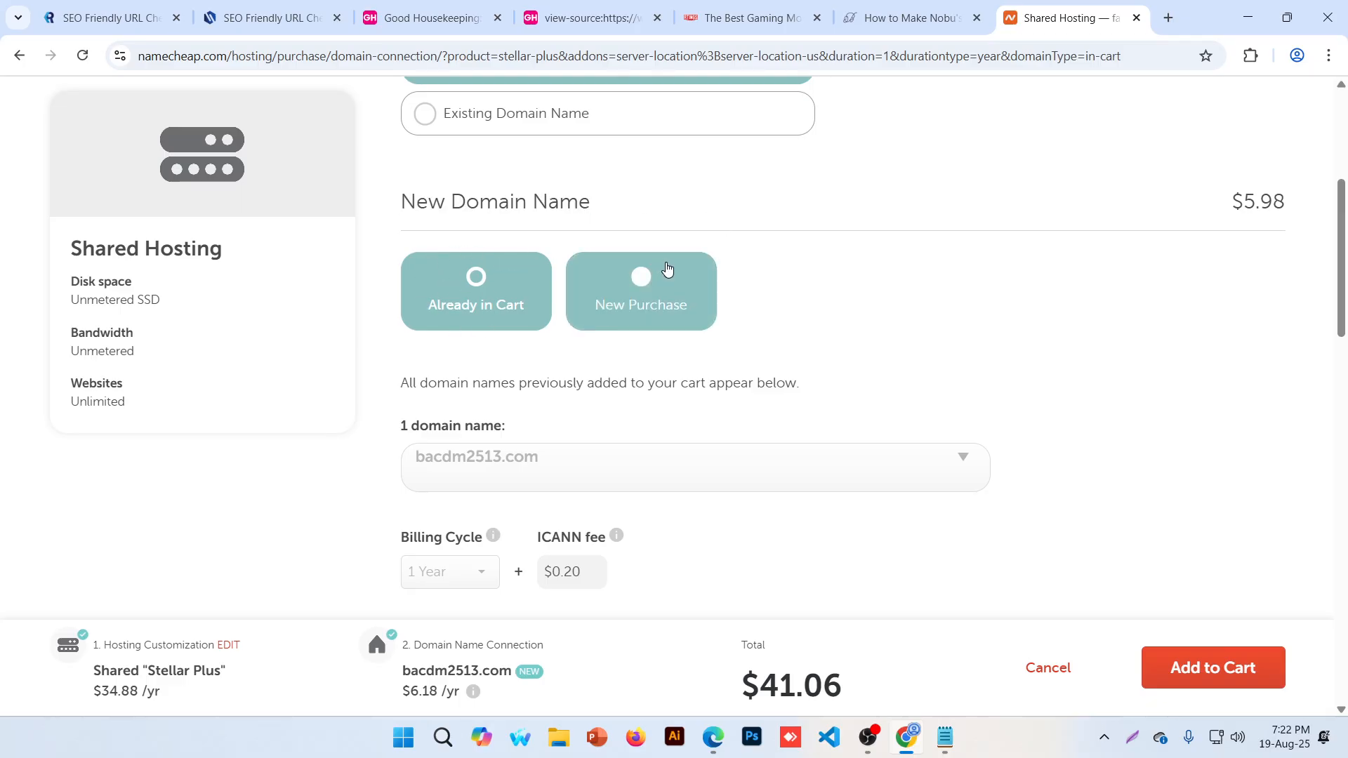
scroll(674, 302, down, 2)
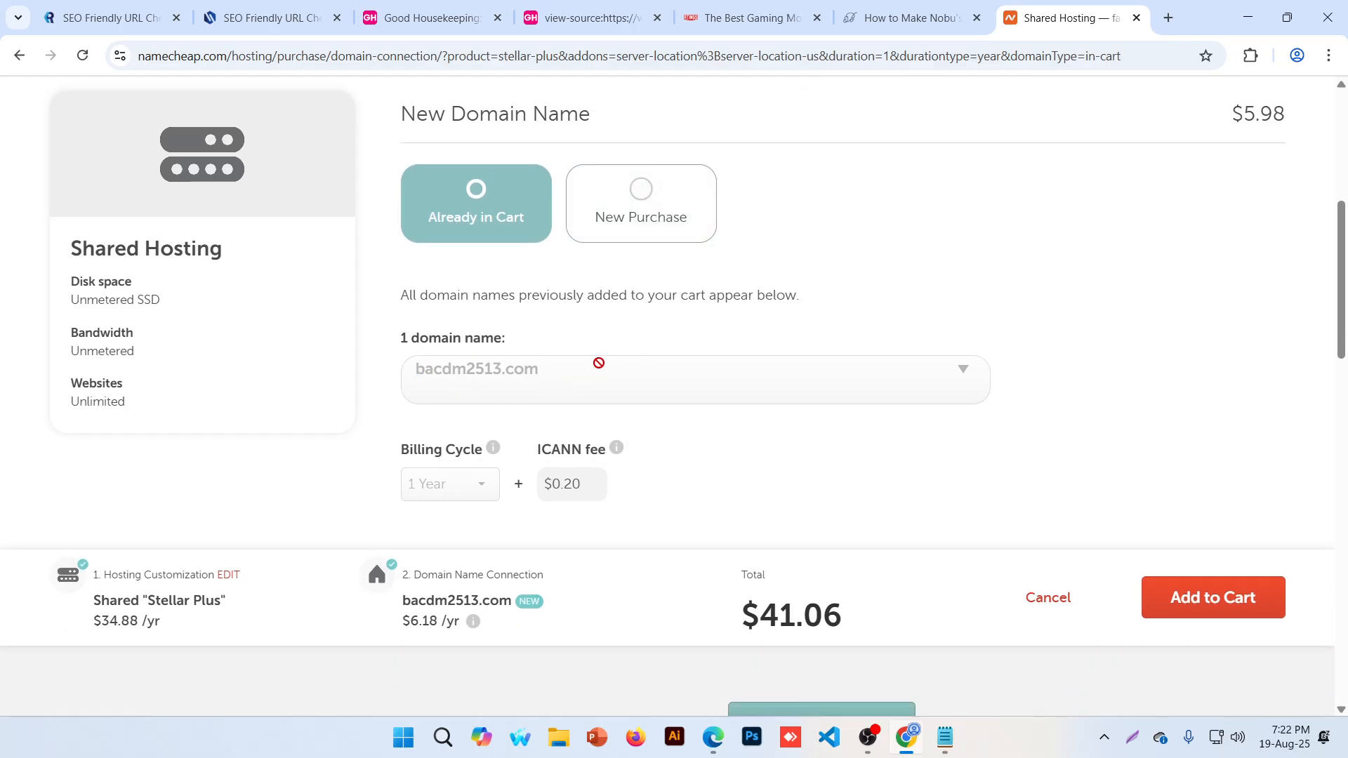
scroll(818, 368, down, 1)
scroll(818, 369, down, 1)
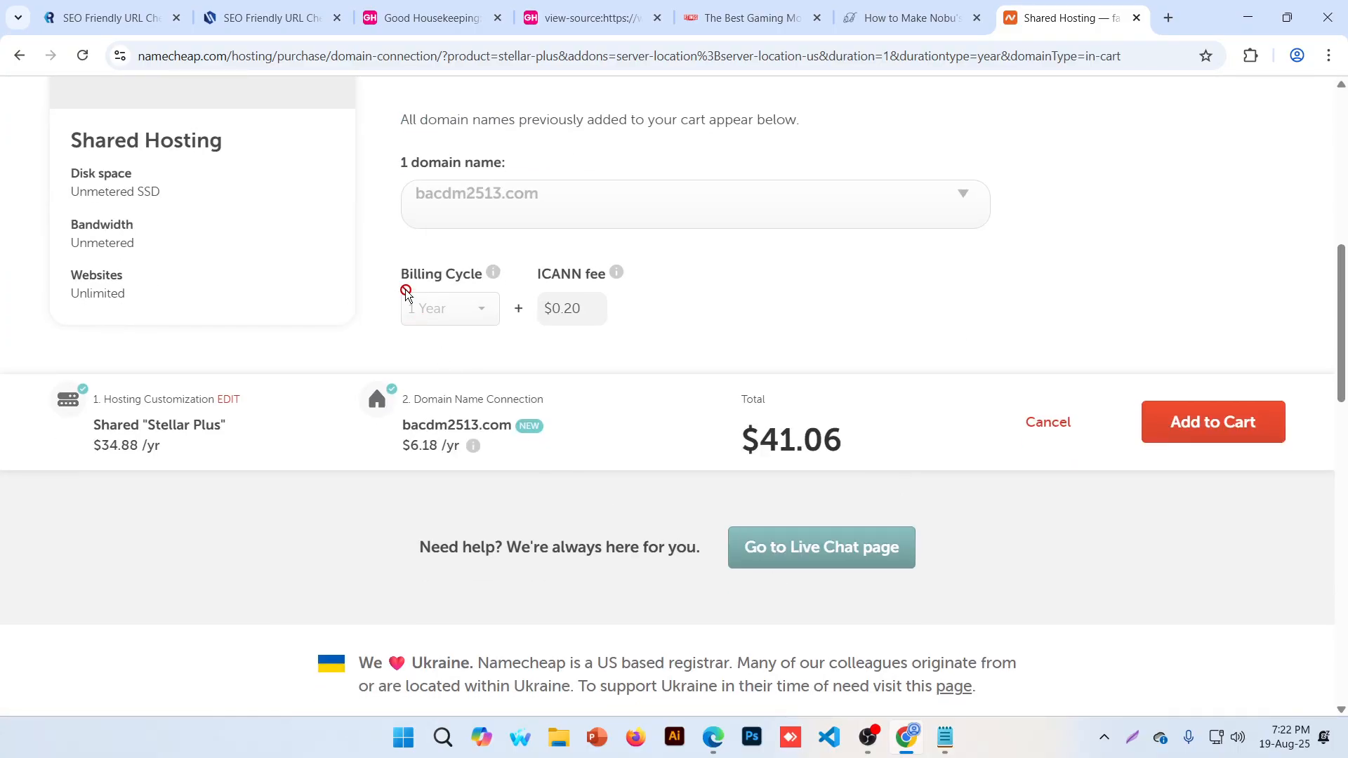
drag(398, 275, 474, 276)
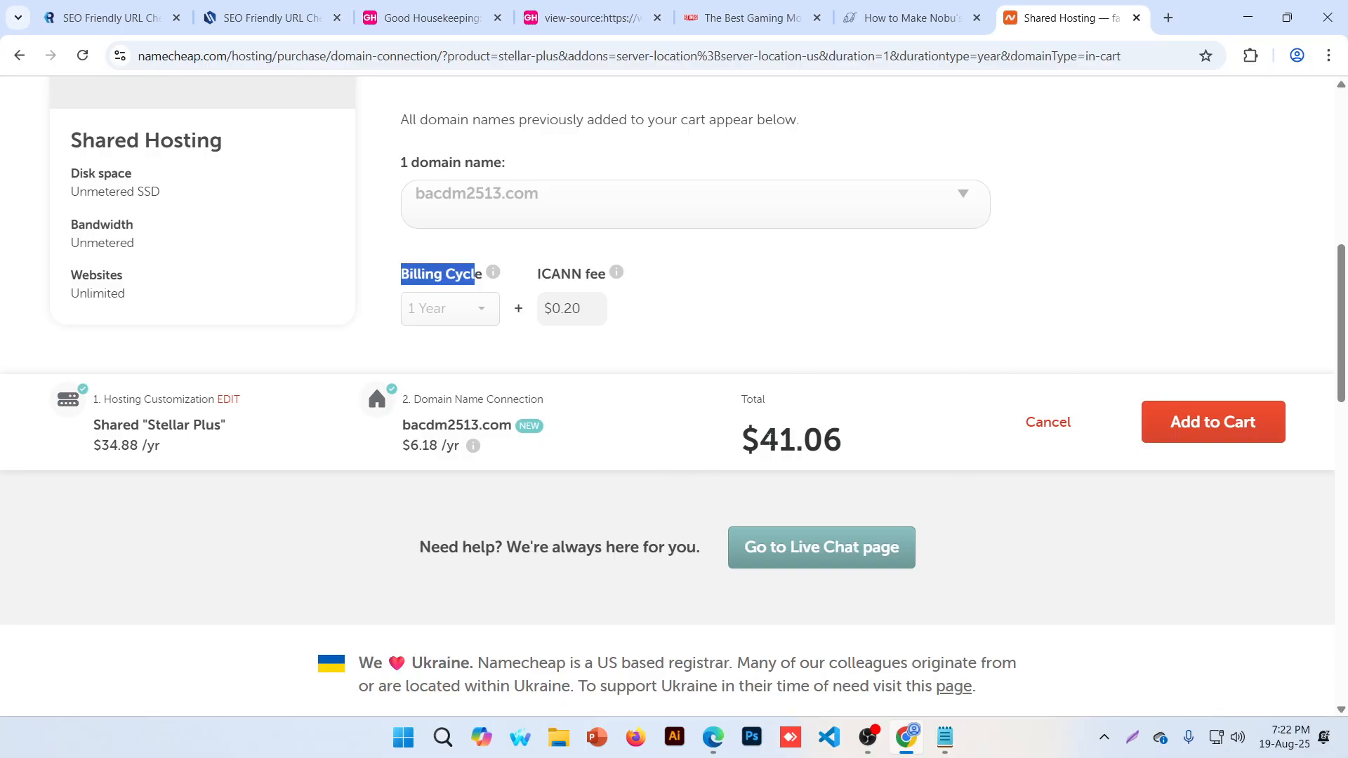
drag(760, 440, 865, 447)
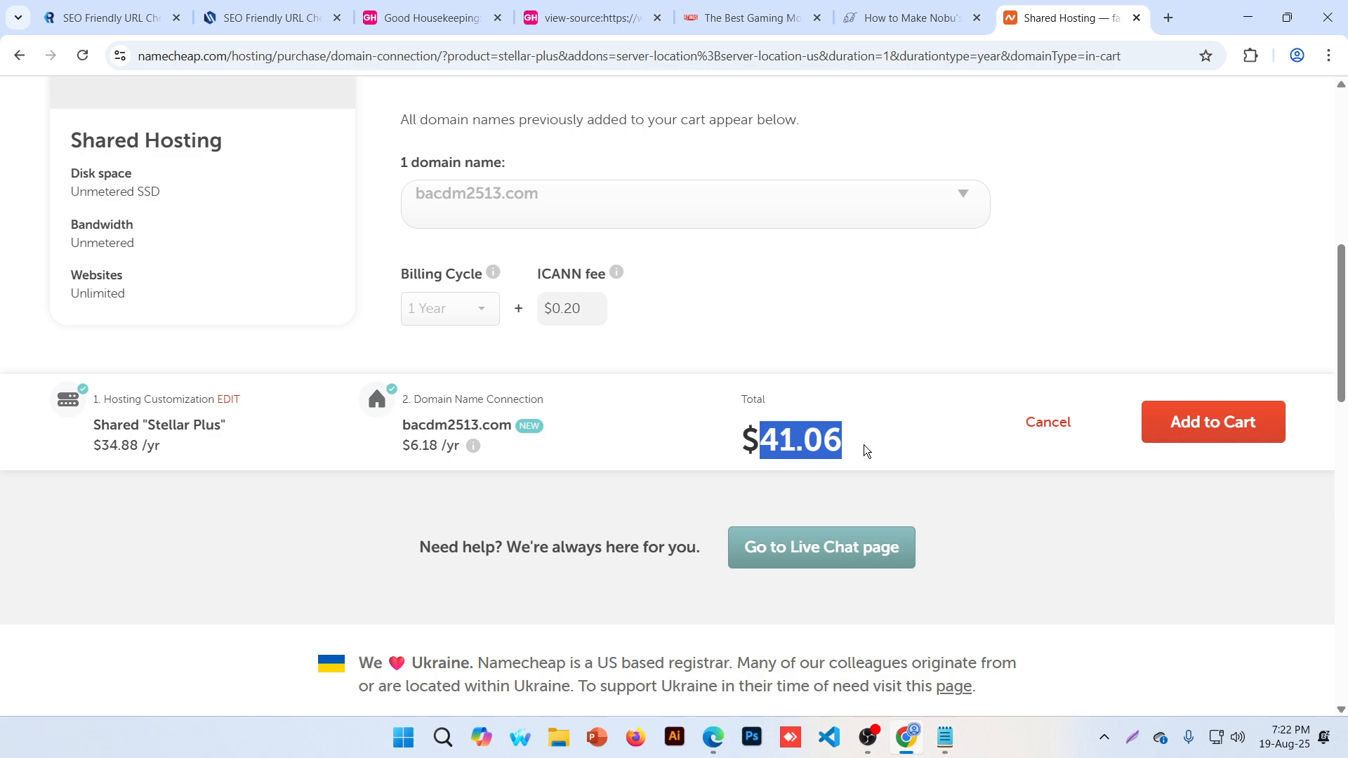
click(1220, 445)
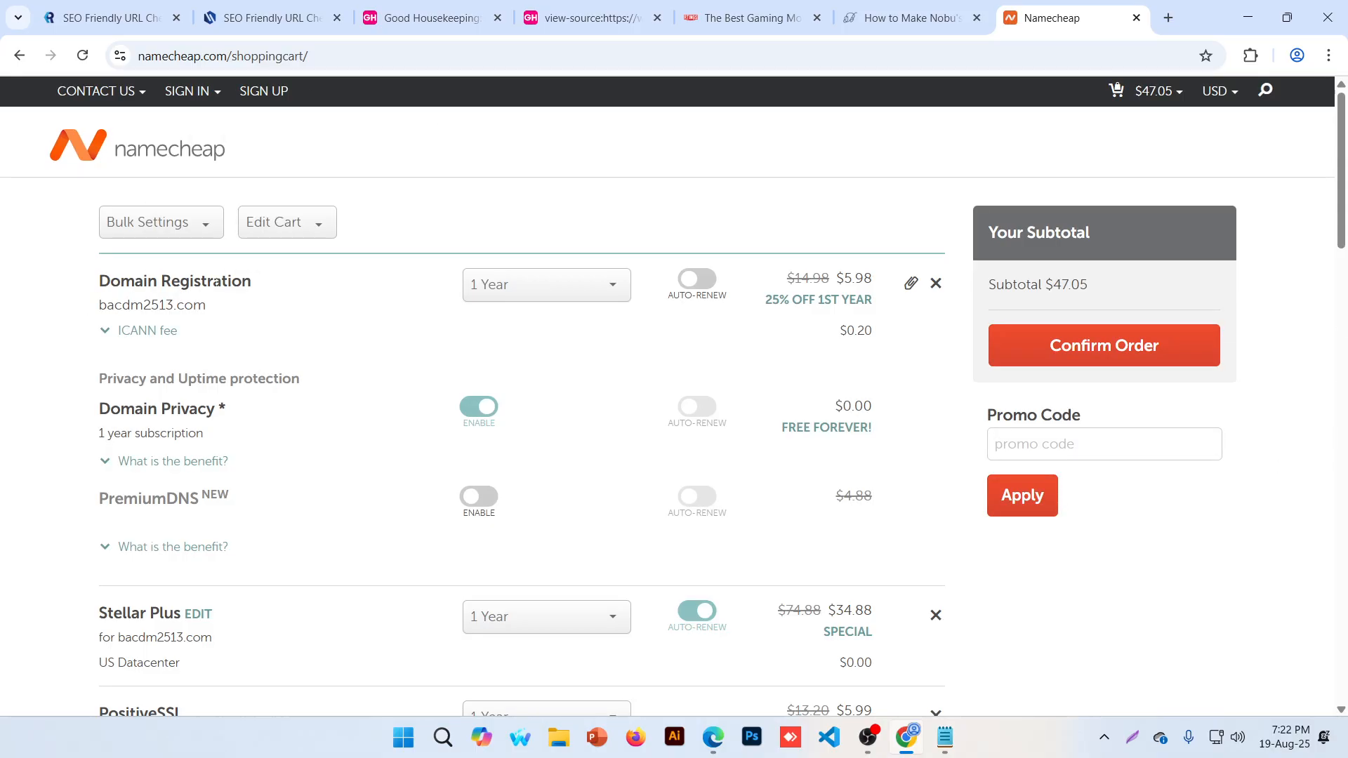
Set the bacdm2513.com domain registration term to 10 Years
drag(787, 278, 875, 279)
scroll(395, 296, down, 3)
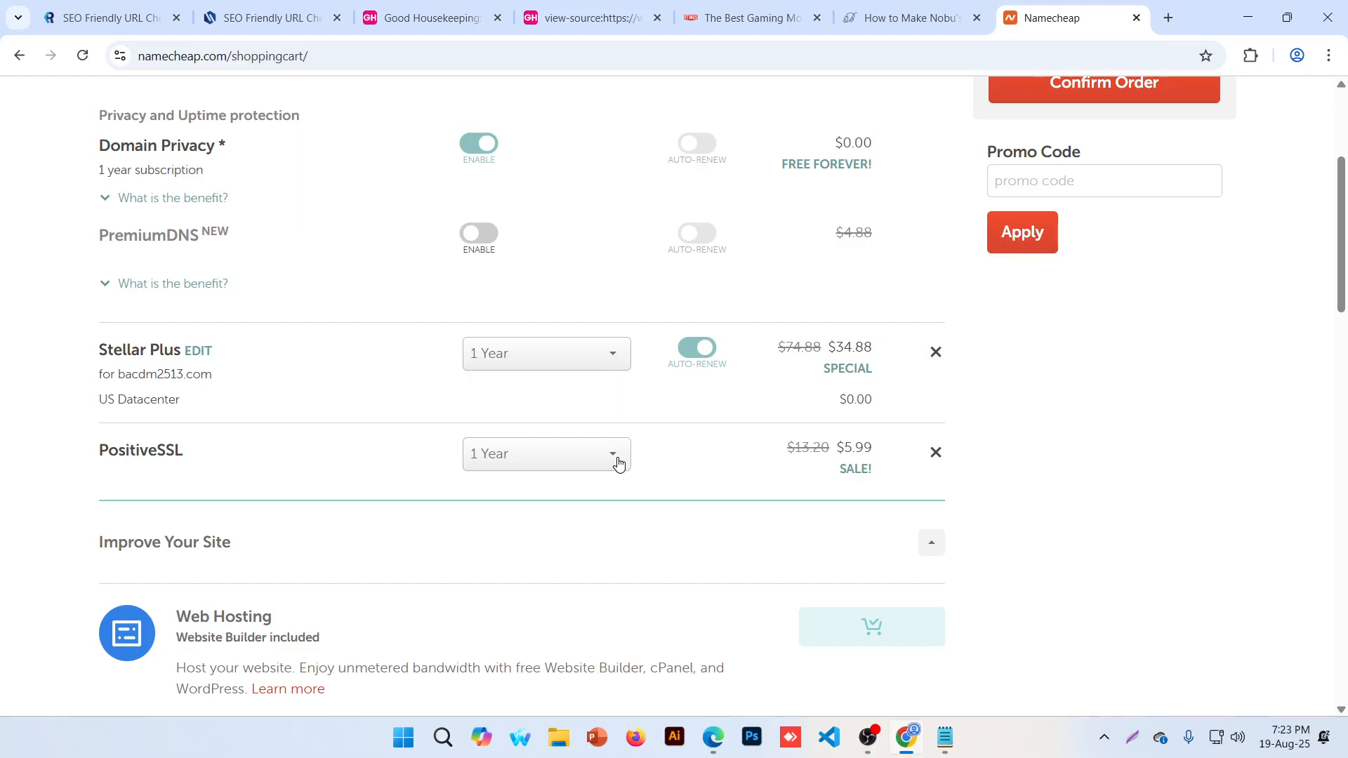
scroll(617, 462, up, 4)
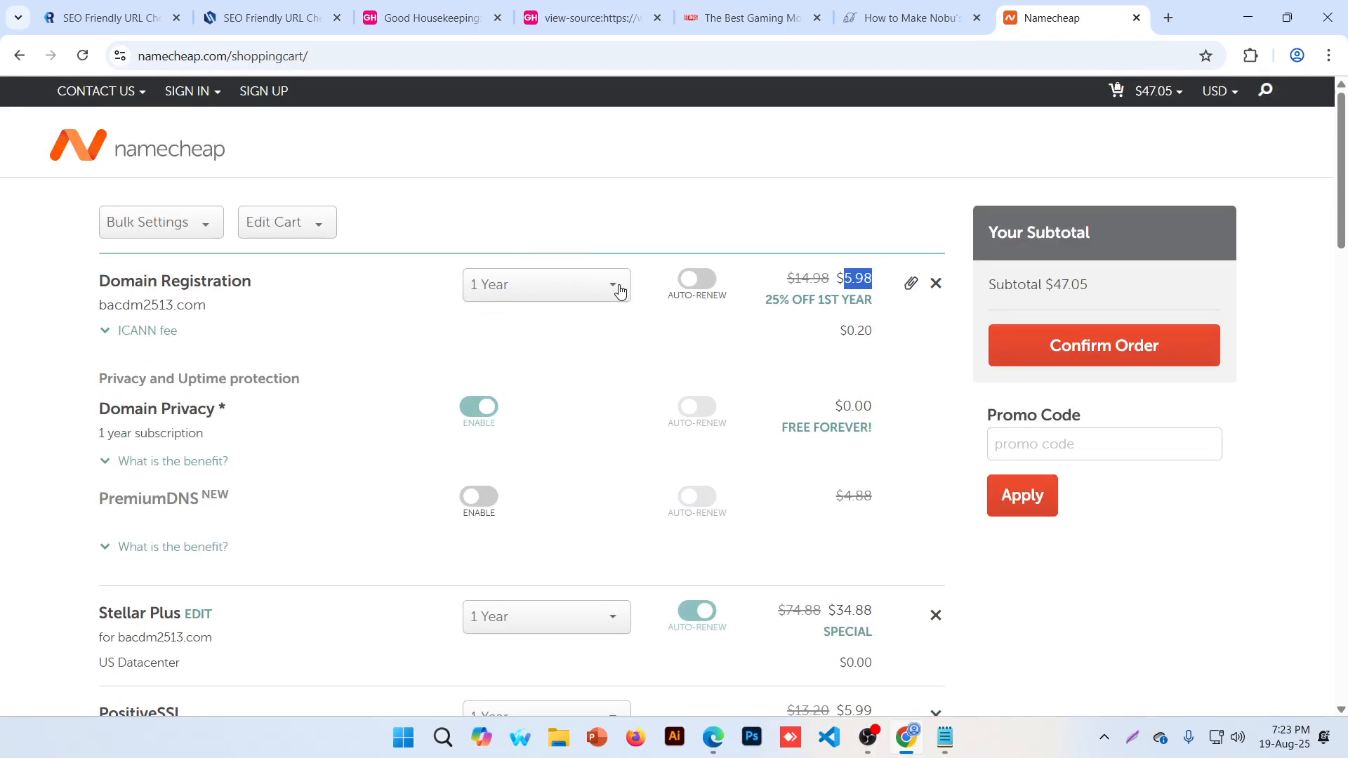
click(619, 288)
scroll(523, 367, down, 1)
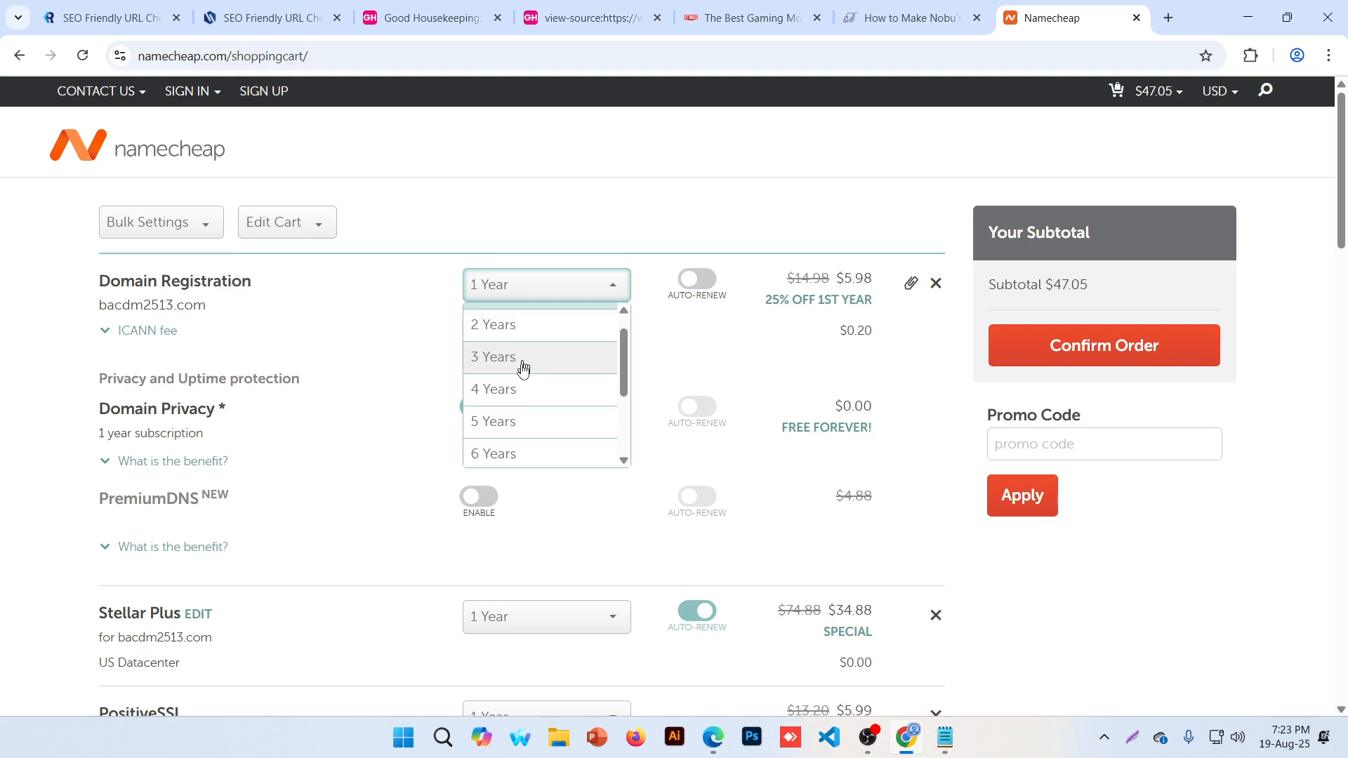
scroll(522, 367, down, 3)
click(511, 451)
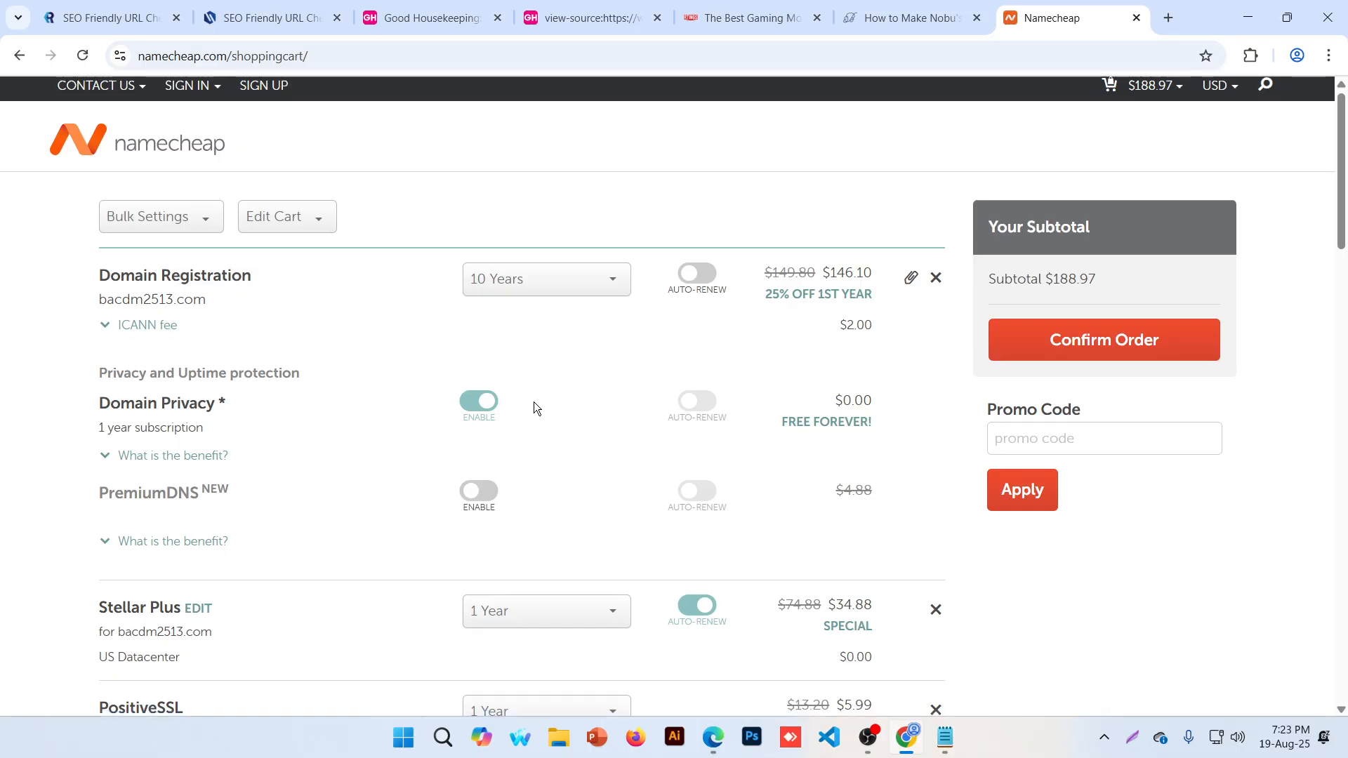
Set Stellar Plus to 2 Years and PositiveSSL to 5 Years
scroll(535, 404, down, 3)
click(587, 357)
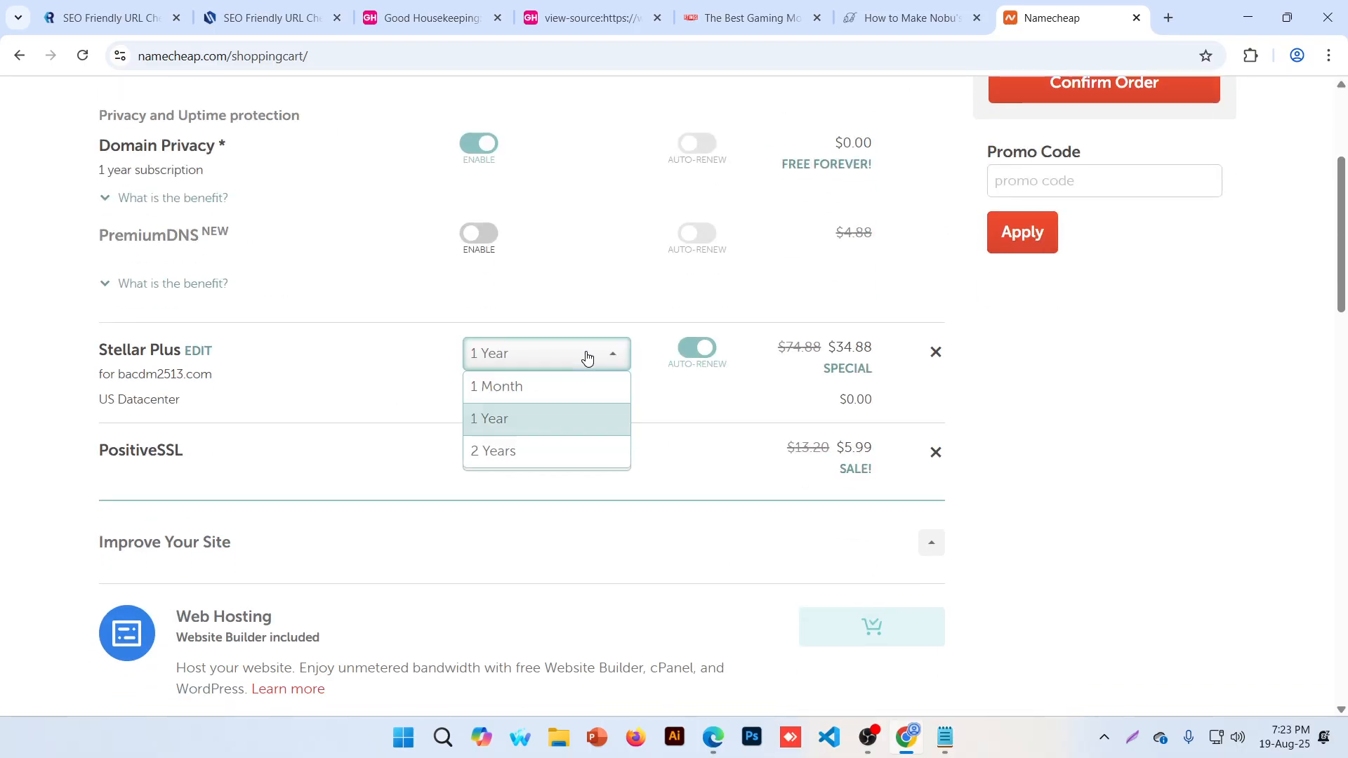
click(505, 458)
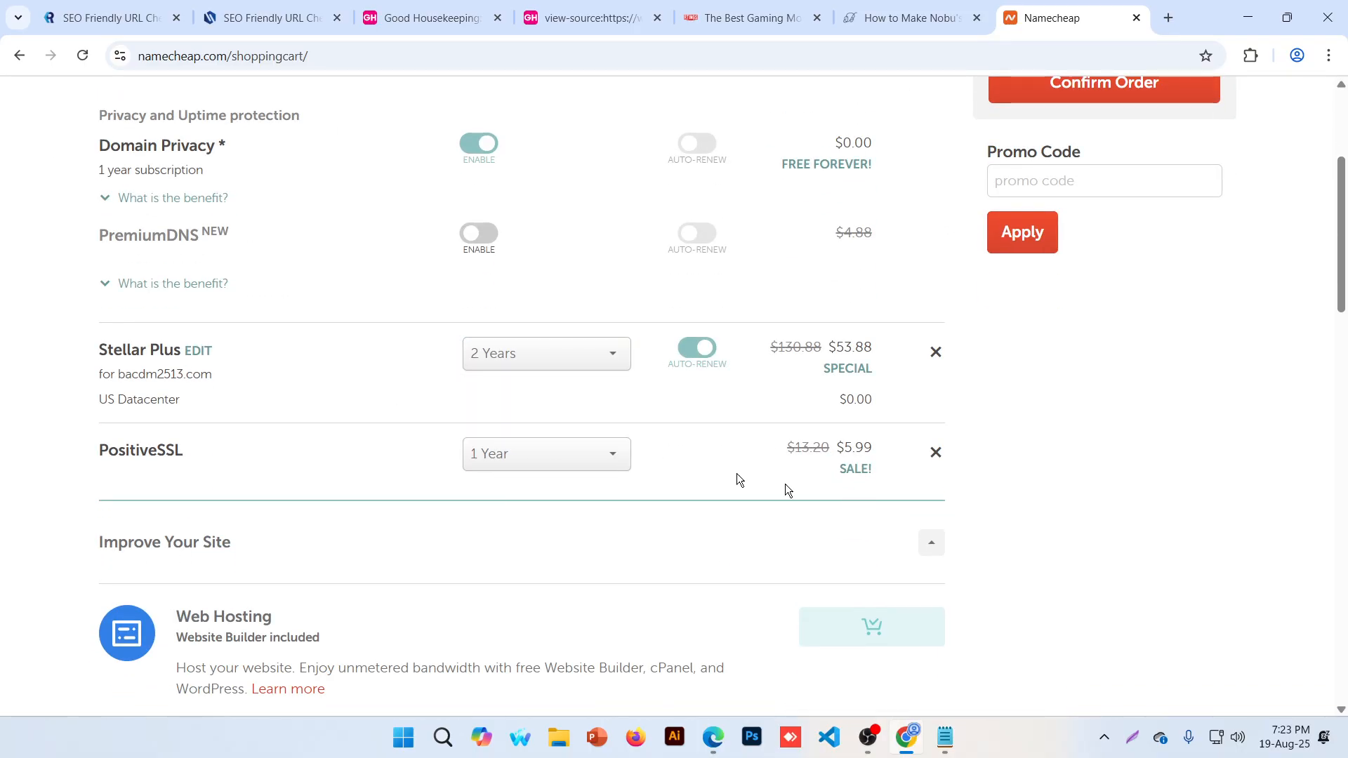
click(610, 454)
scroll(592, 579, down, 2)
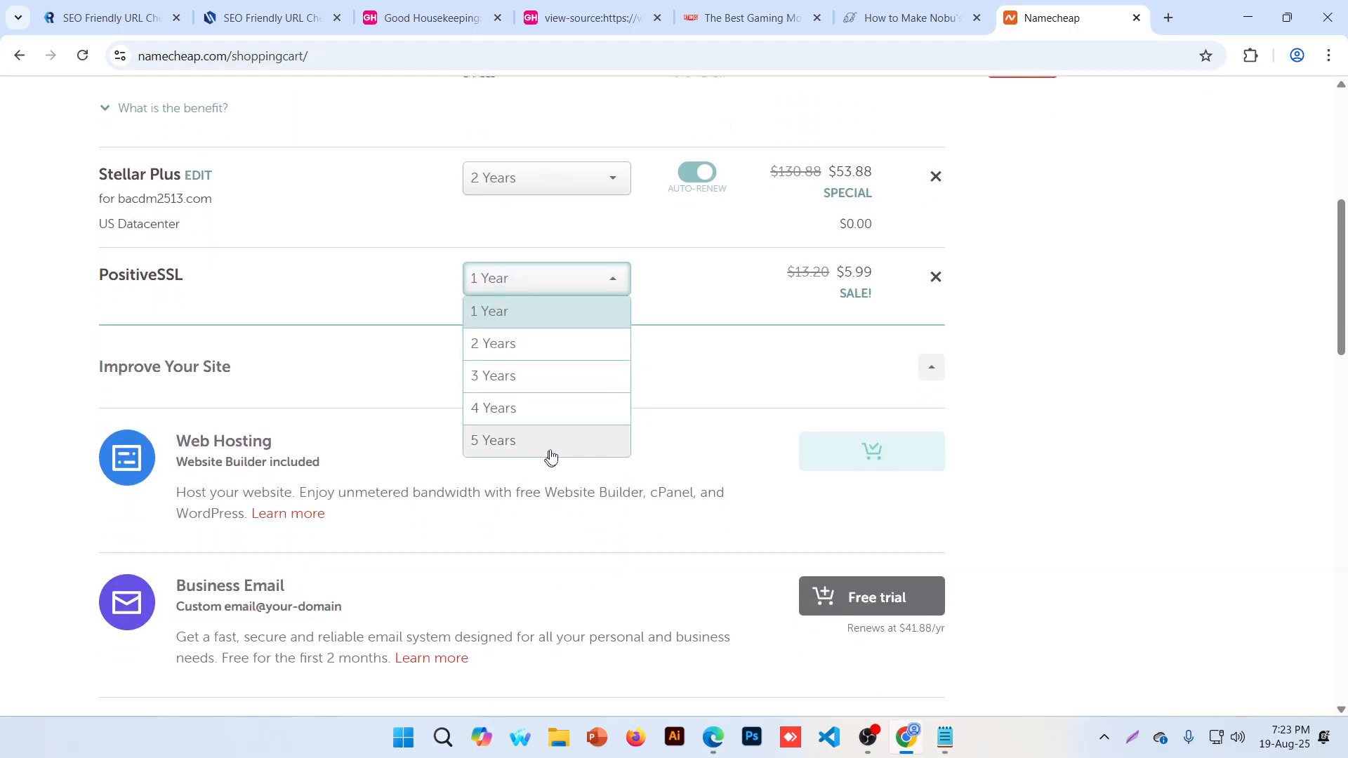
click(551, 449)
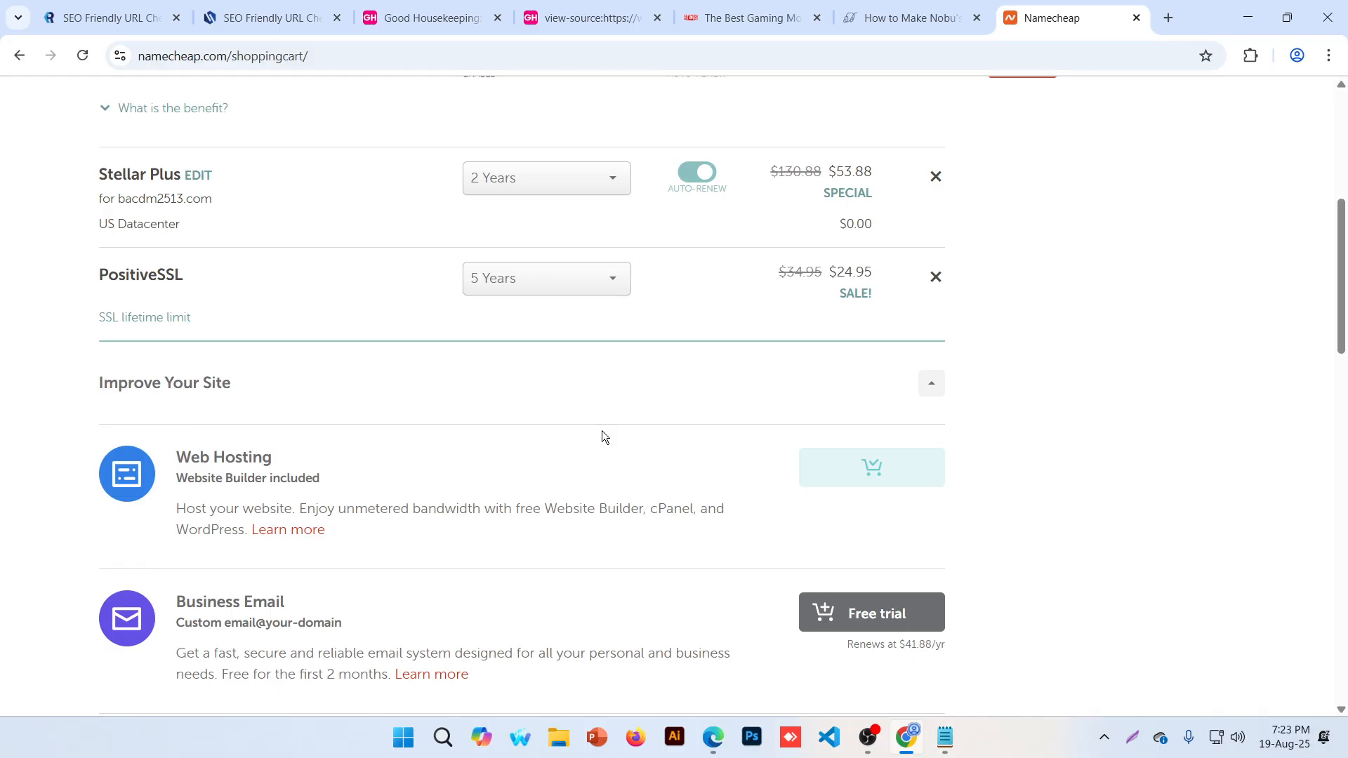
scroll(611, 421, up, 3)
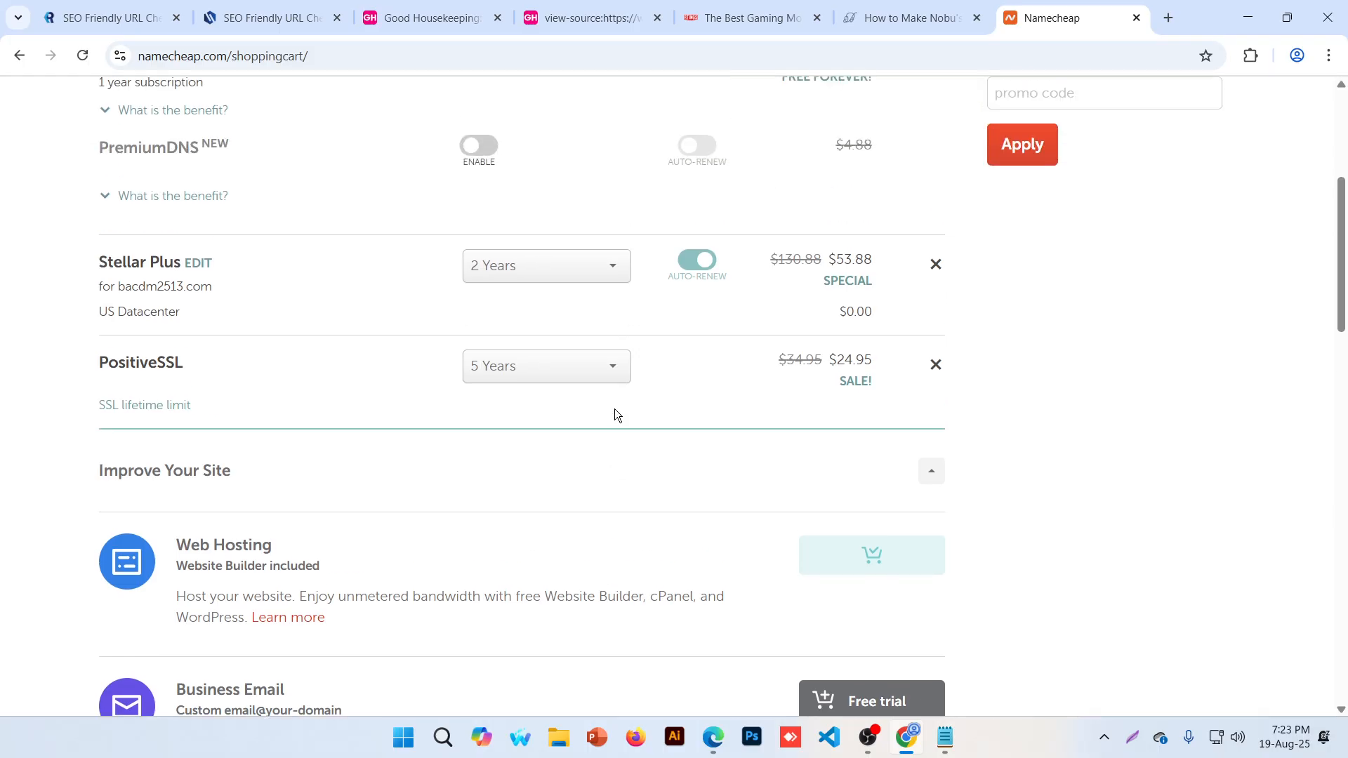
scroll(615, 414, up, 1)
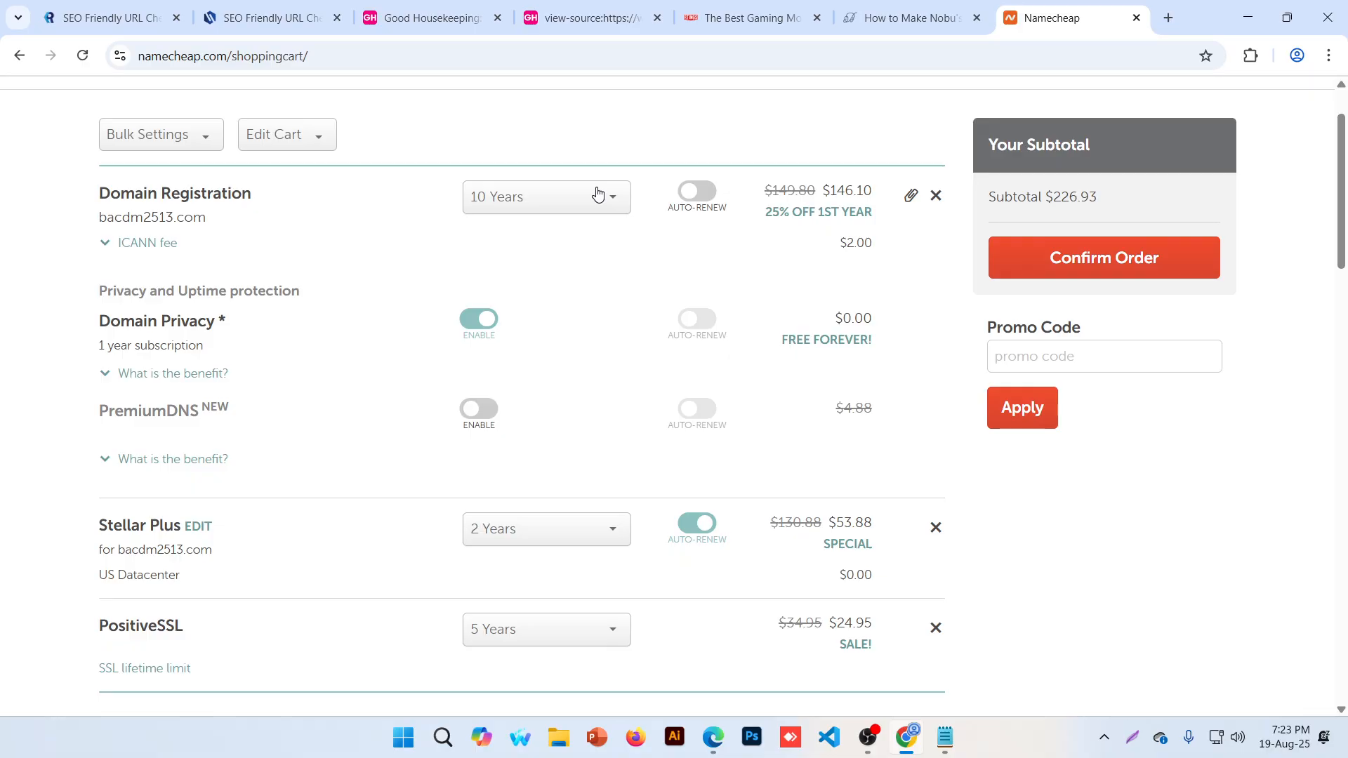
scroll(294, 417, up, 1)
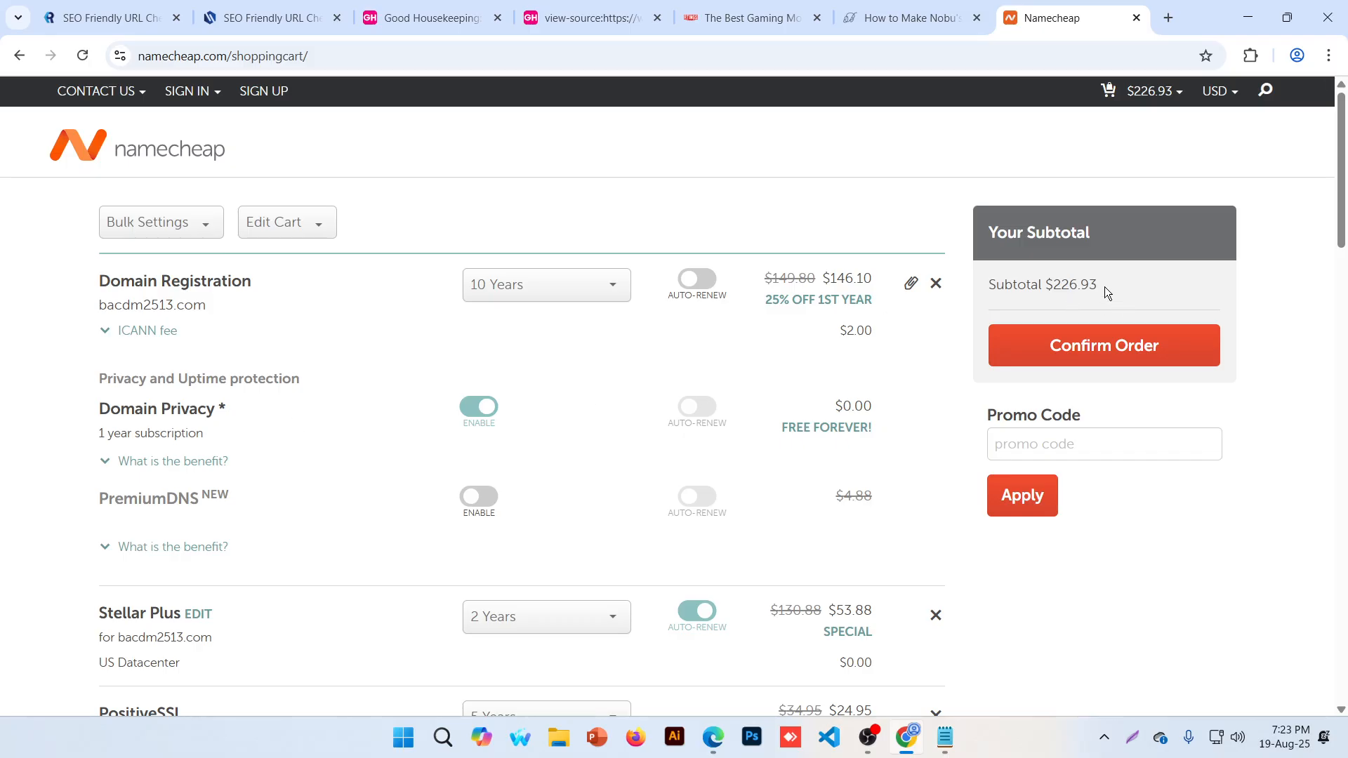
Change the domain, Stellar Plus and PositiveSSL terms from the $226.93 setup back to 1 Year
drag(1101, 283, 1045, 285)
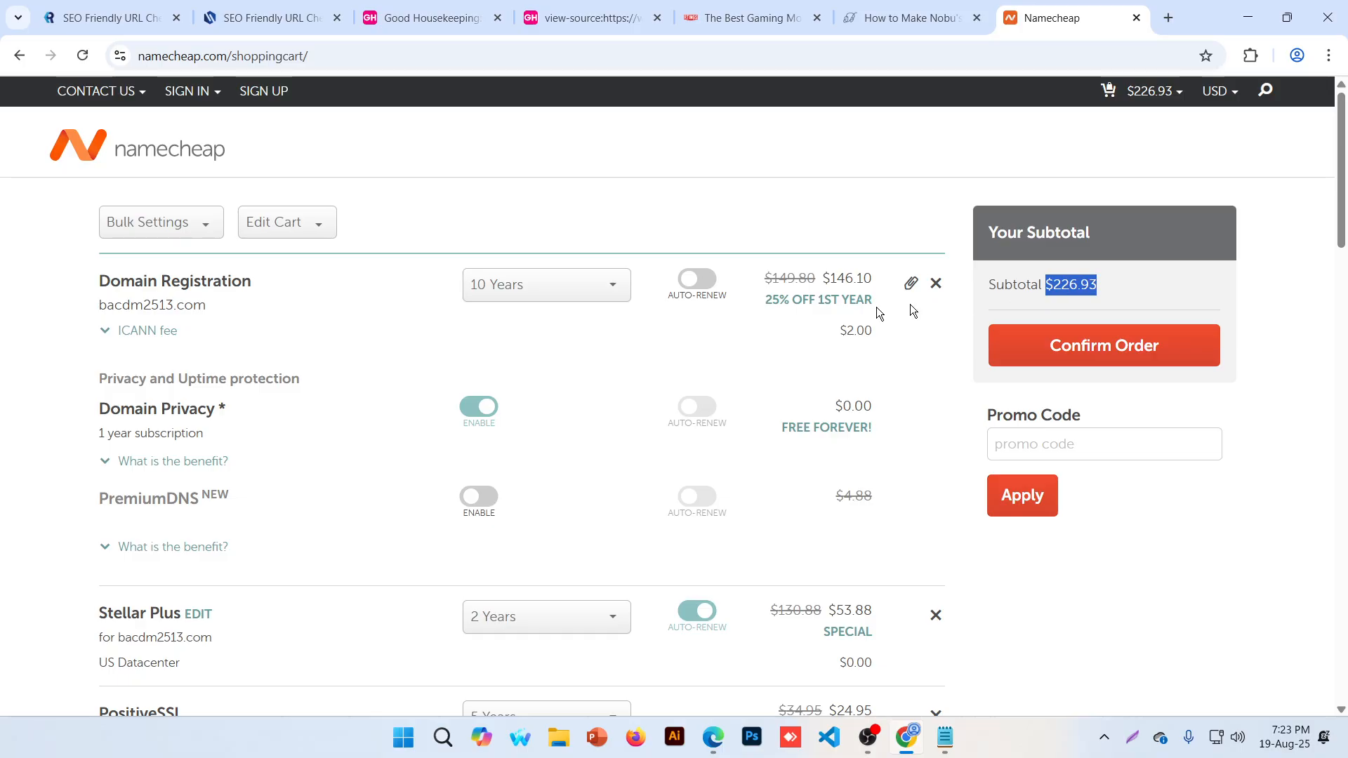
click(590, 288)
scroll(551, 337, up, 3)
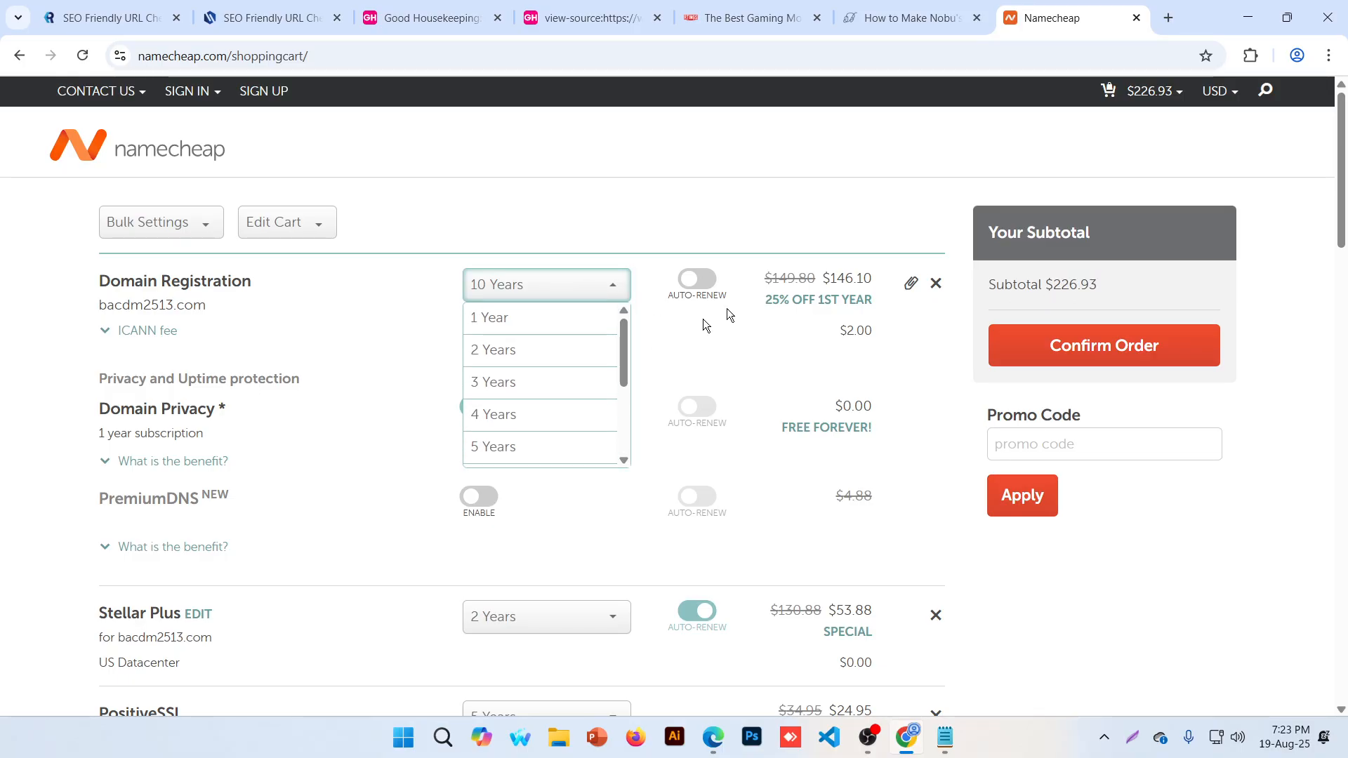
click(558, 323)
scroll(562, 334, down, 3)
click(554, 450)
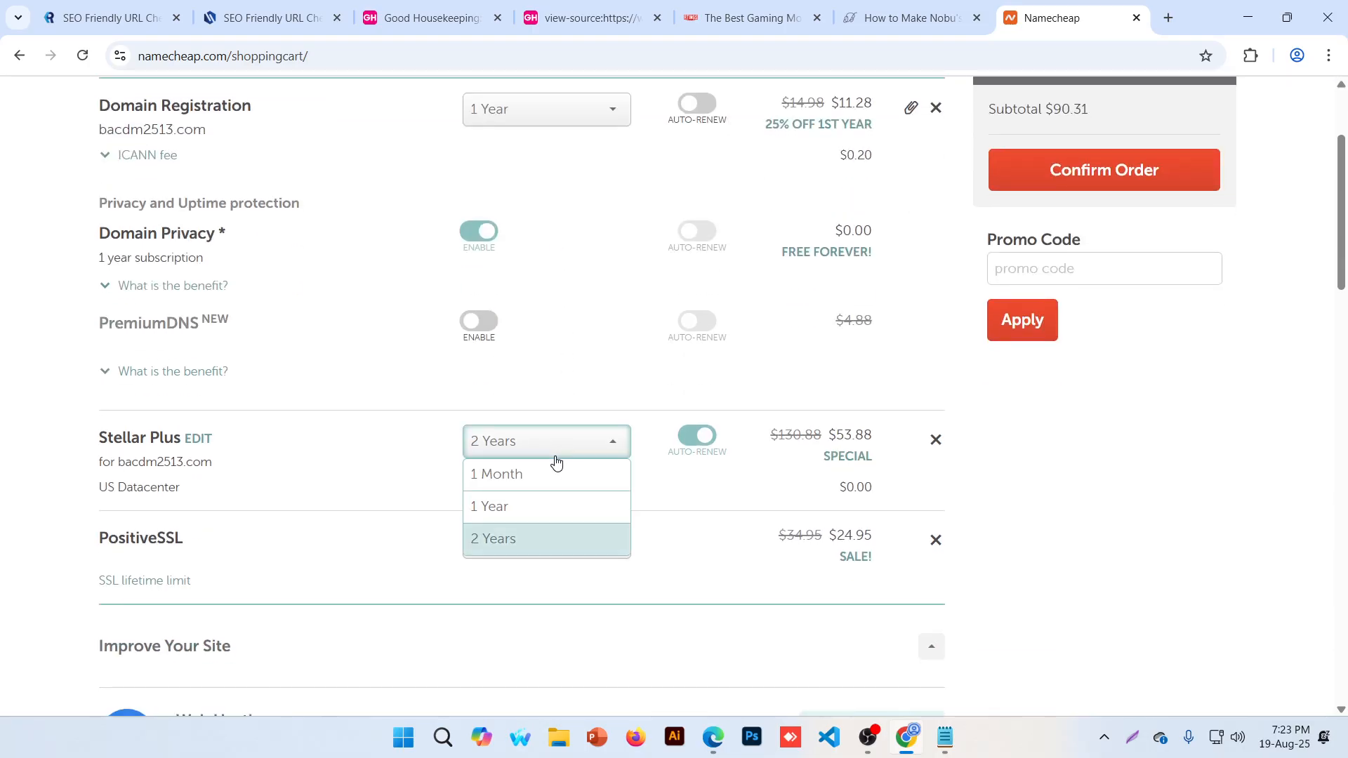
click(537, 508)
click(521, 544)
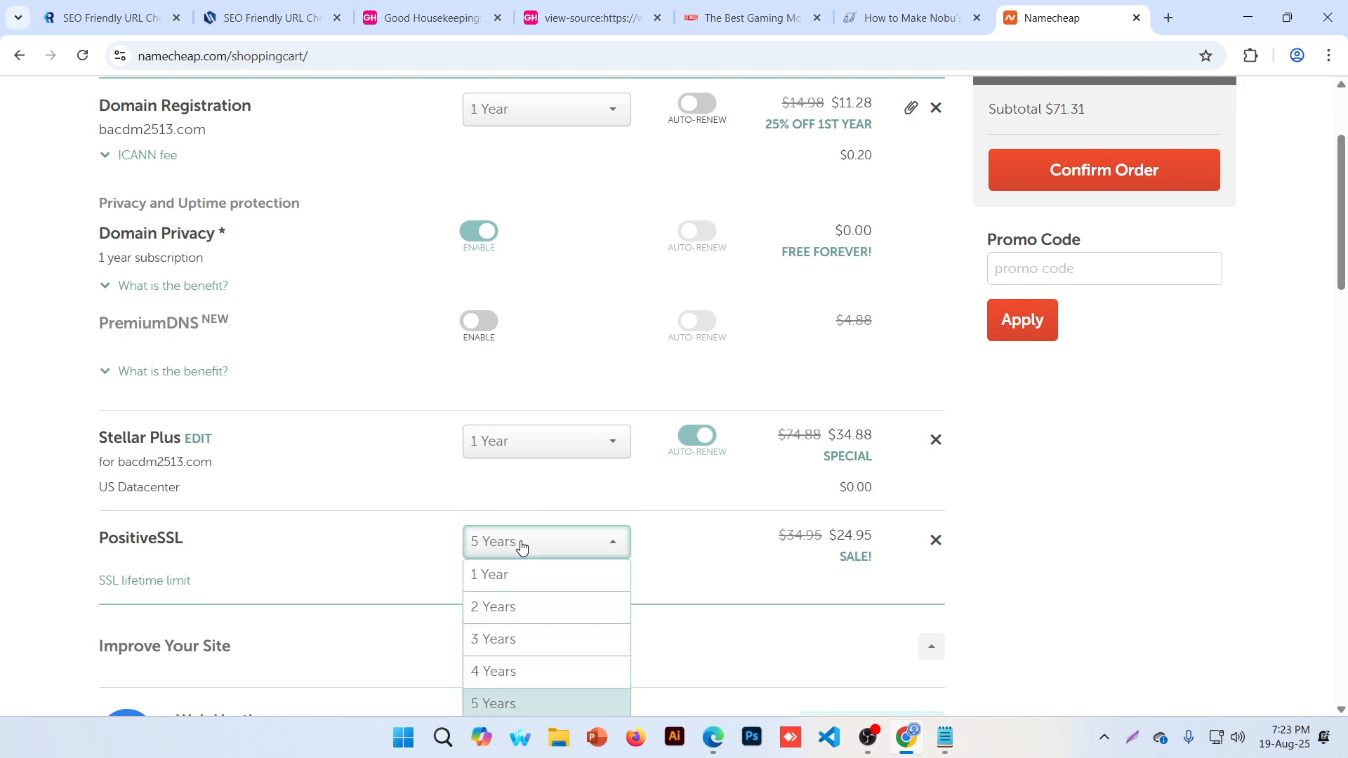
click(520, 577)
Check that the cart subtotal has dropped to $52.35
scroll(997, 436, up, 3)
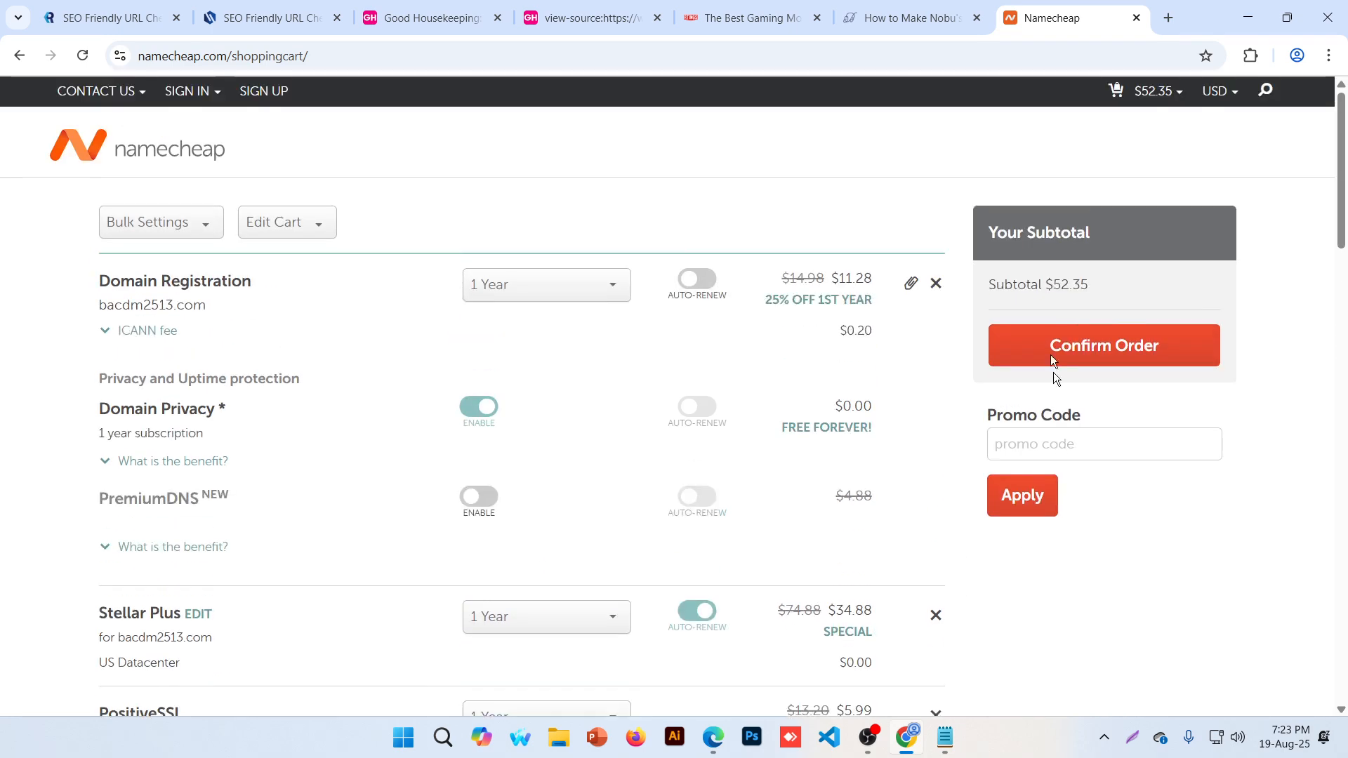
drag(1089, 286, 1053, 285)
click(1090, 280)
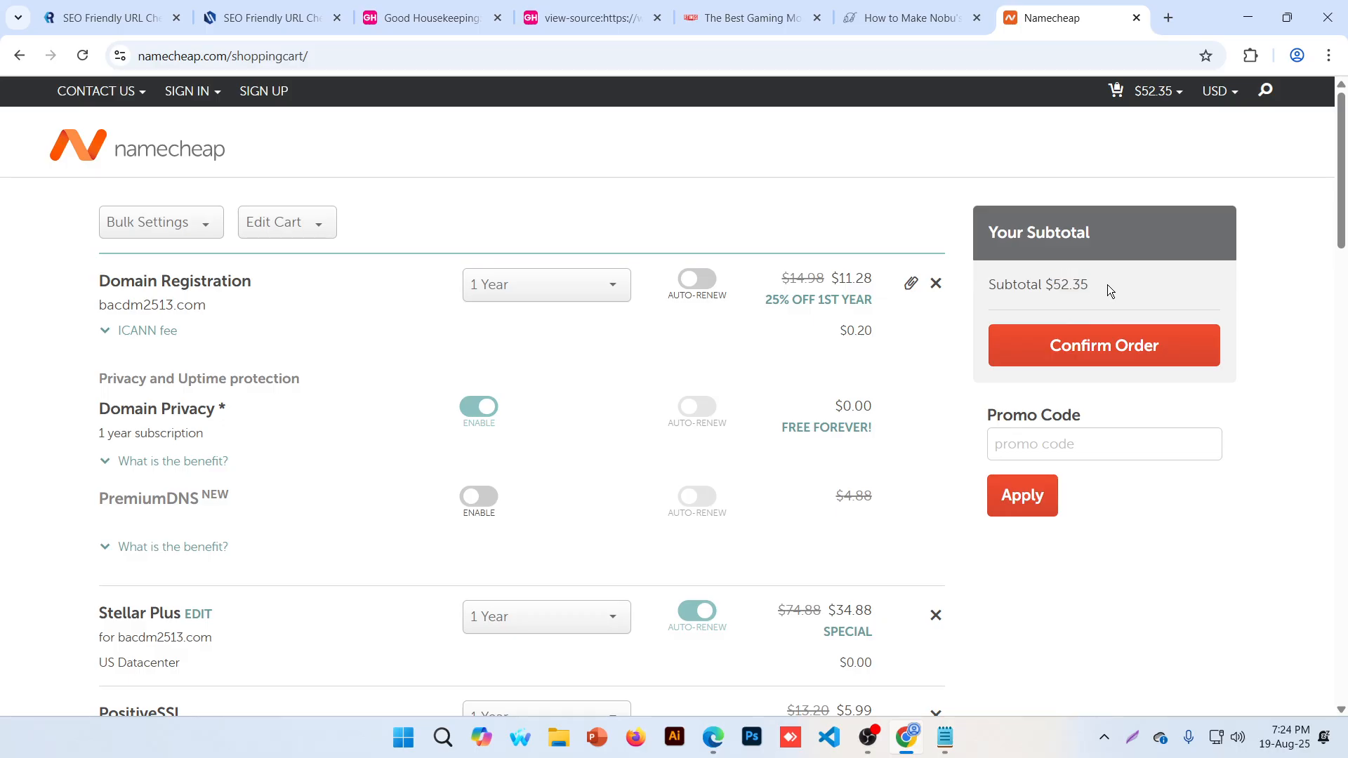
scroll(1107, 284, down, 2)
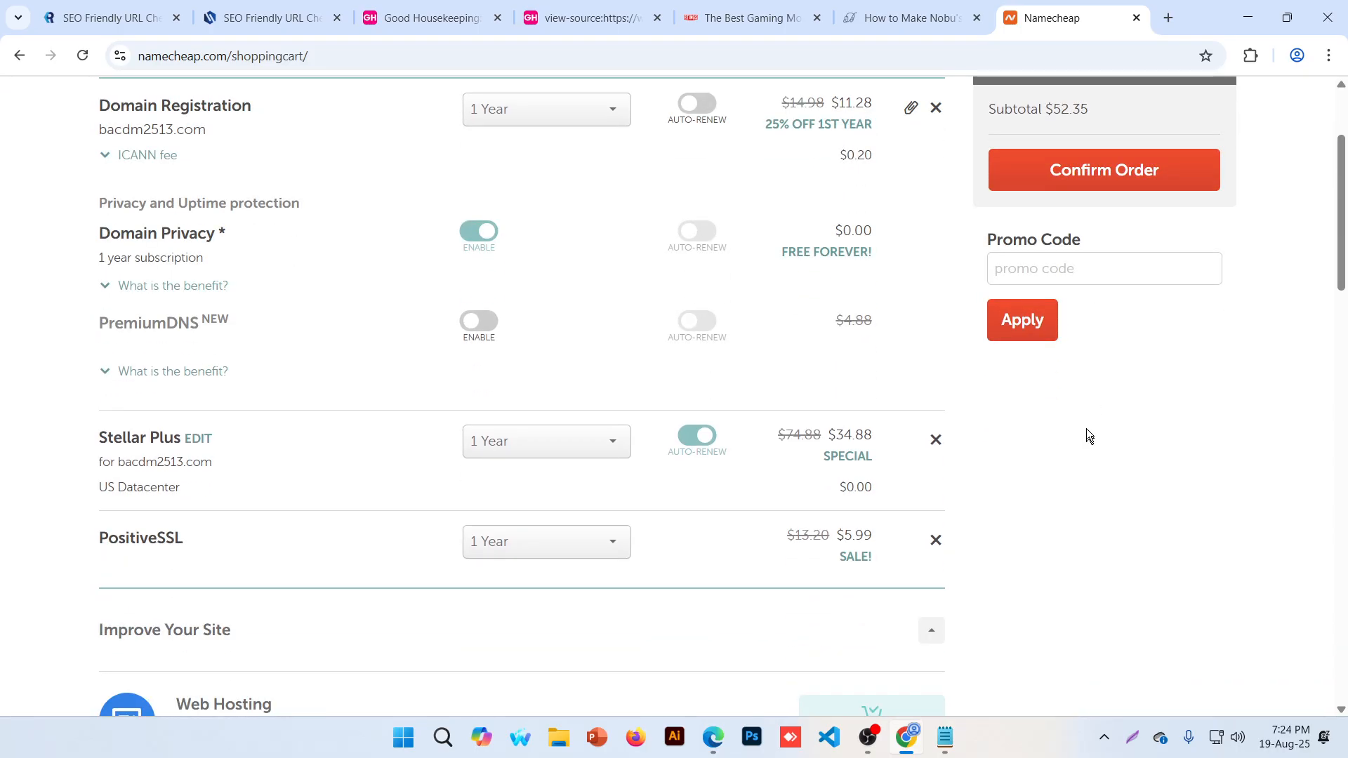
scroll(1122, 356, up, 3)
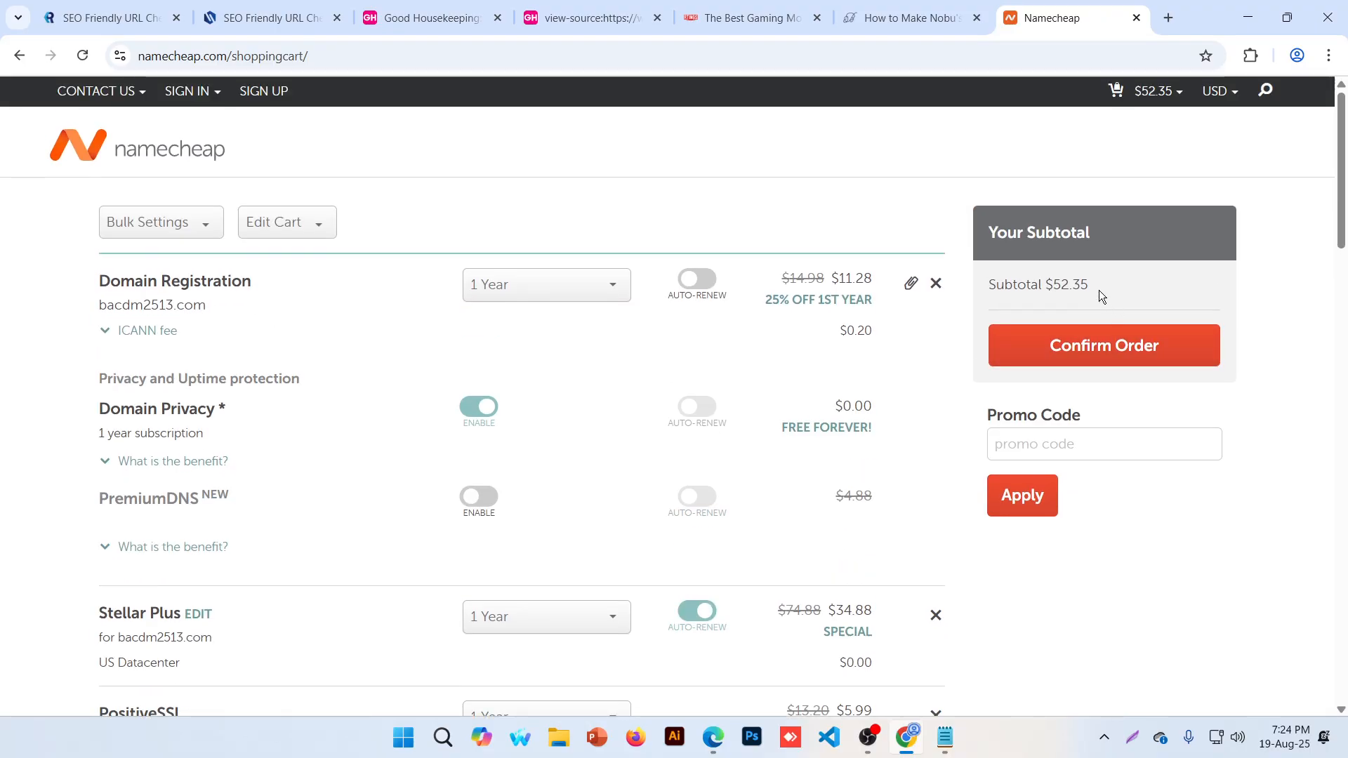
drag(1091, 285, 1045, 285)
scroll(668, 320, down, 3)
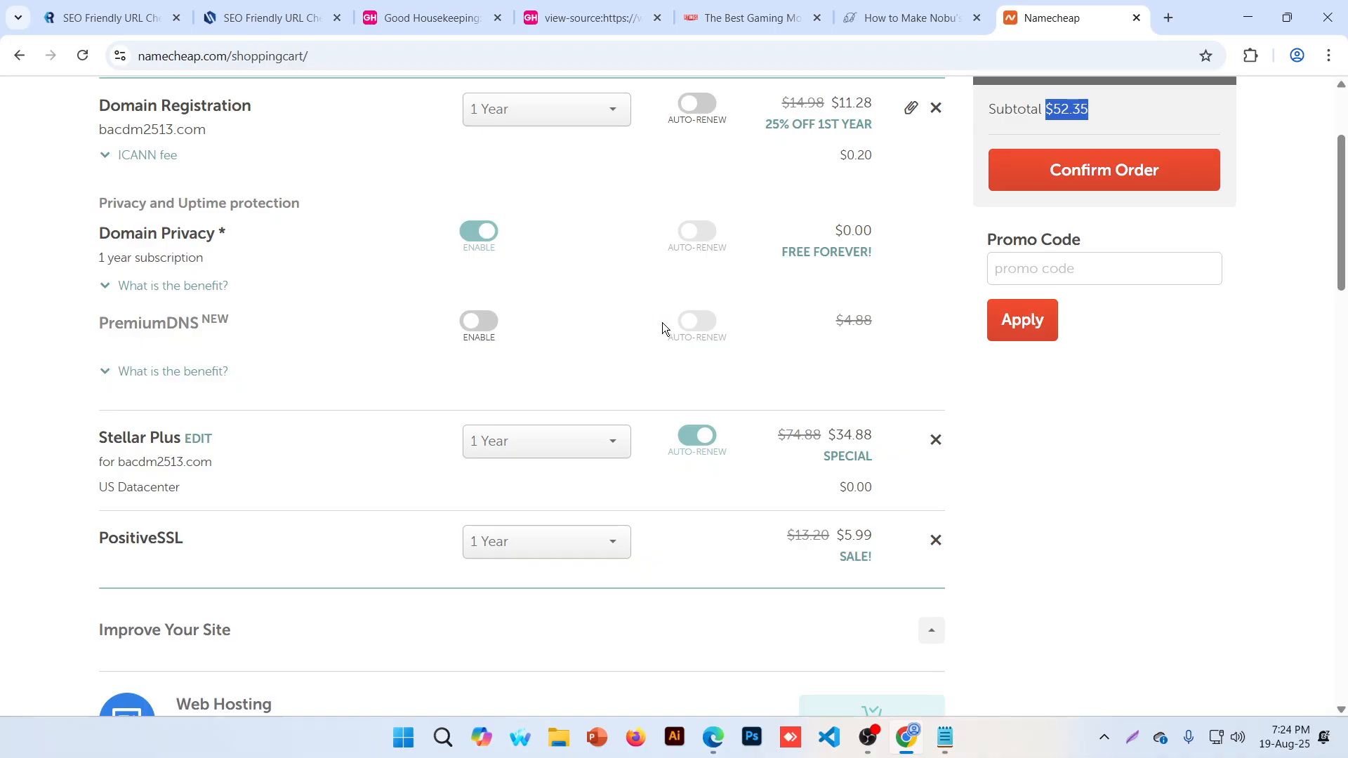
click(1092, 502)
scroll(1097, 505, up, 3)
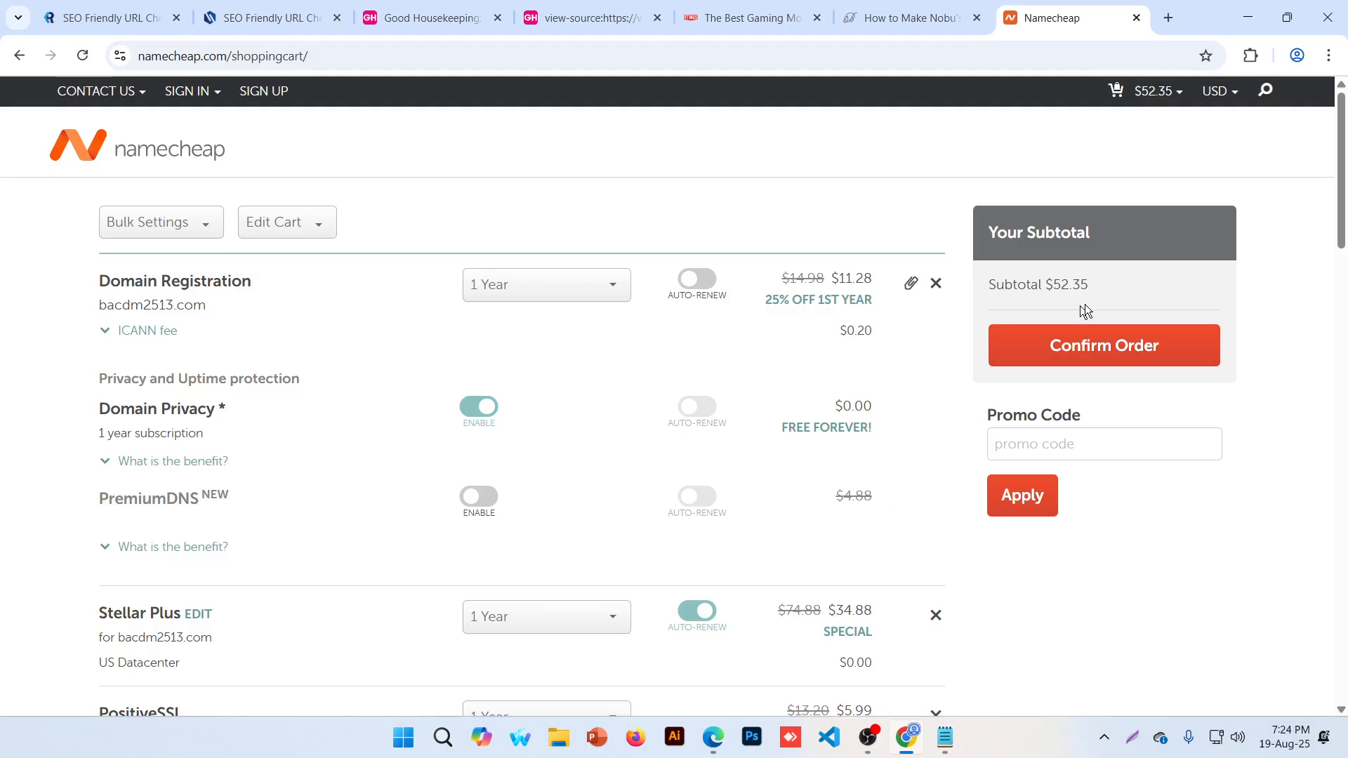
Confirm the $52.35 Namecheap order and proceed to checkout
click(1082, 341)
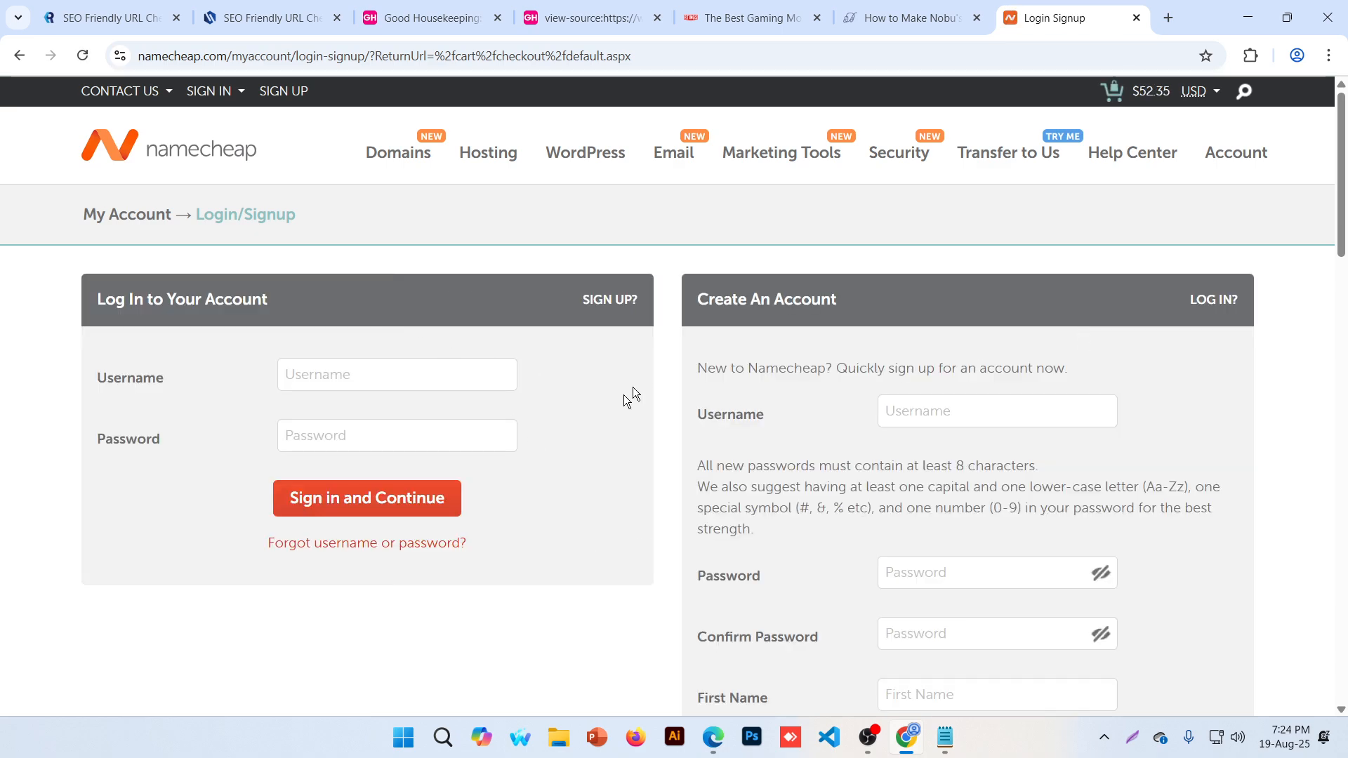
scroll(928, 281, down, 1)
scroll(901, 253, down, 1)
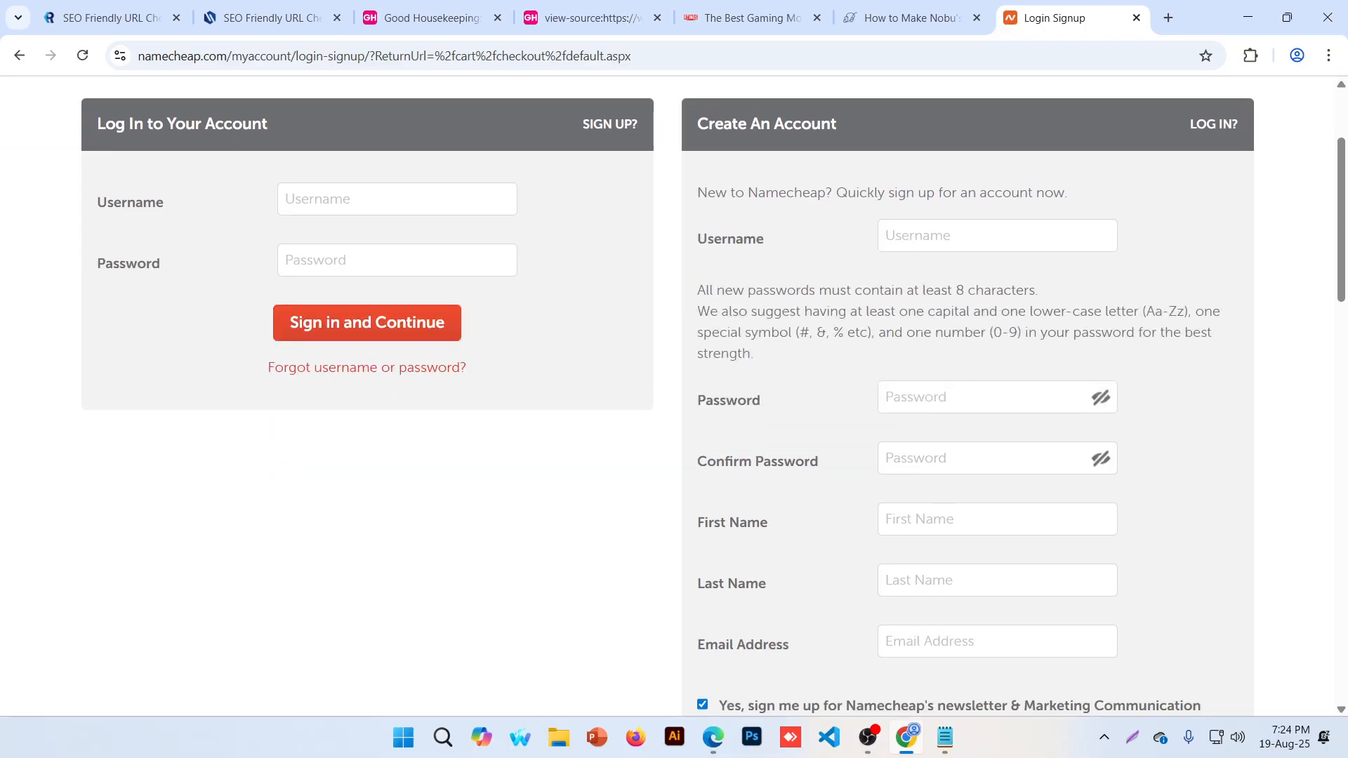
Fill the new-account username and e-mail fields and submit the signup form
click(939, 243)
scroll(927, 302, down, 3)
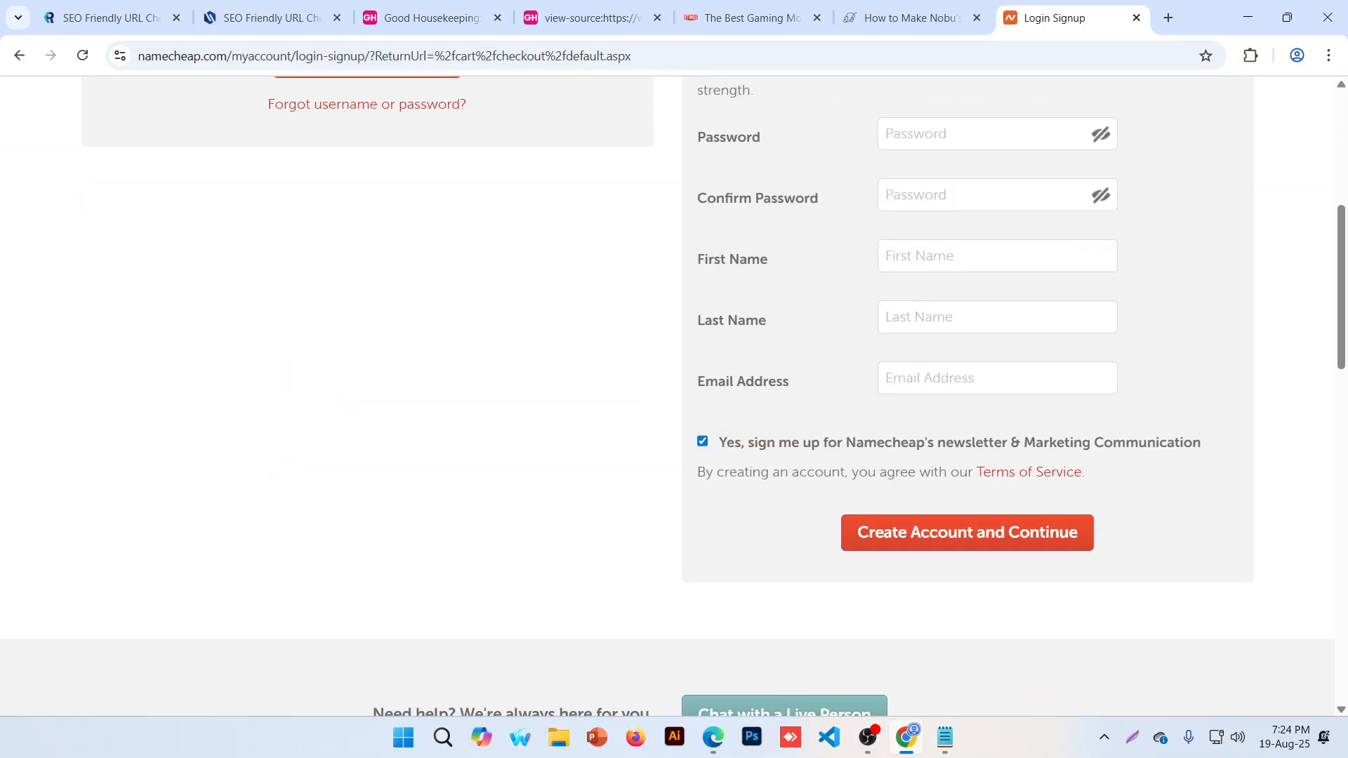
click(925, 377)
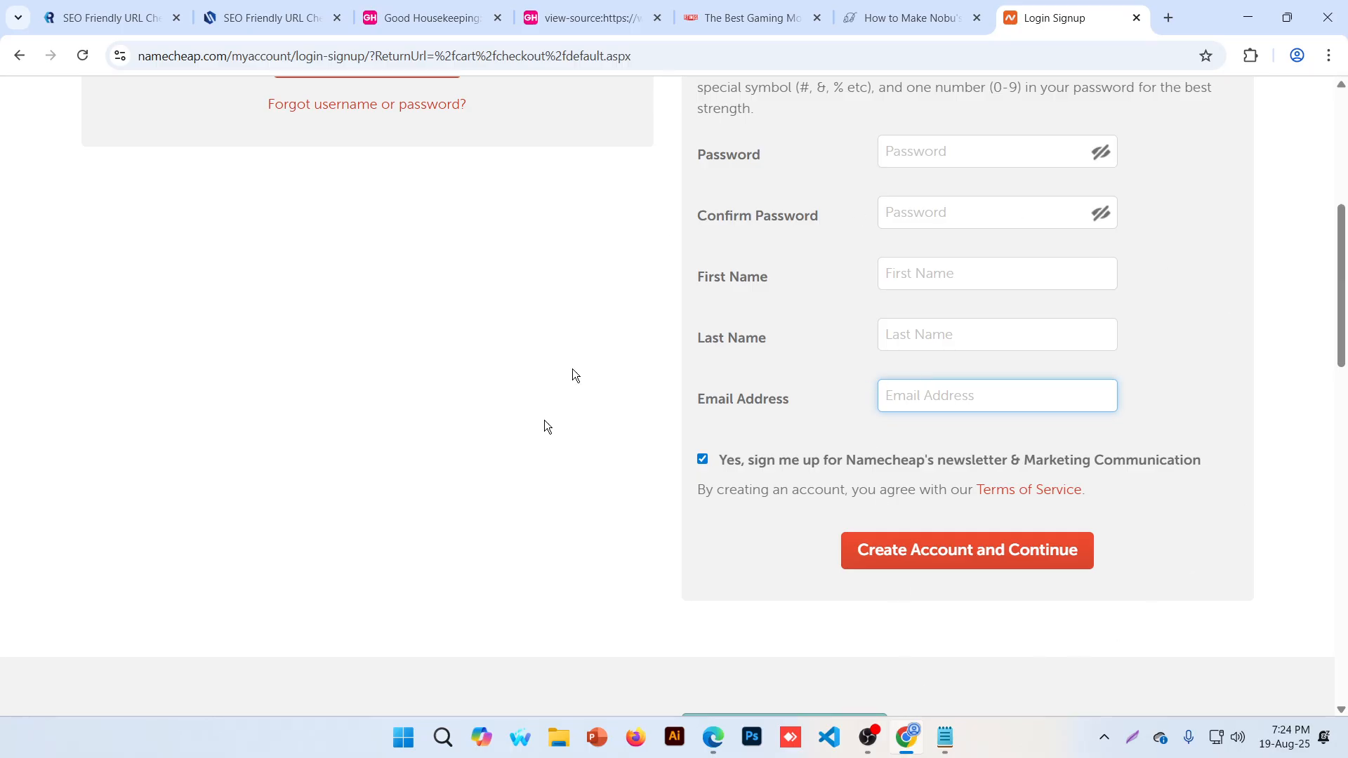
click(1014, 553)
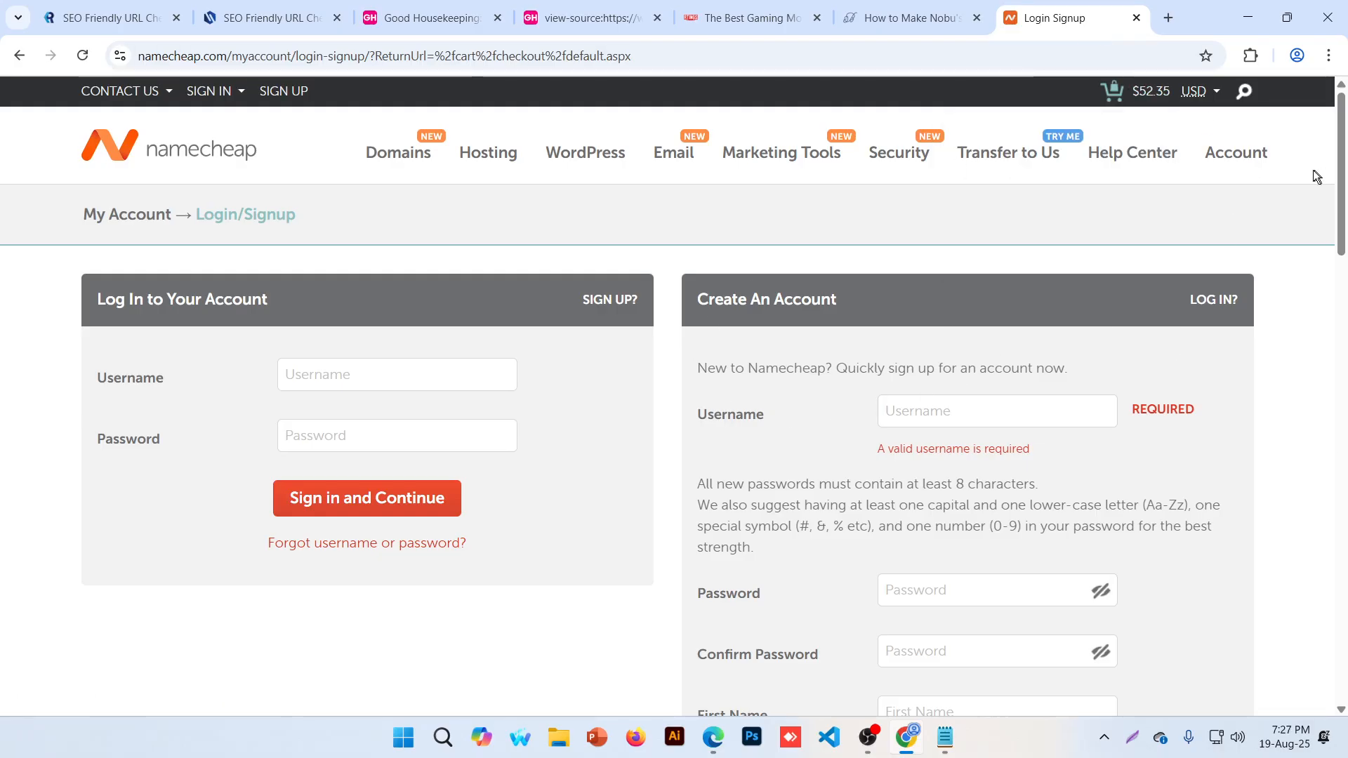
Close the Namecheap signup tab and open a window for another Chrome profile
click(1135, 17)
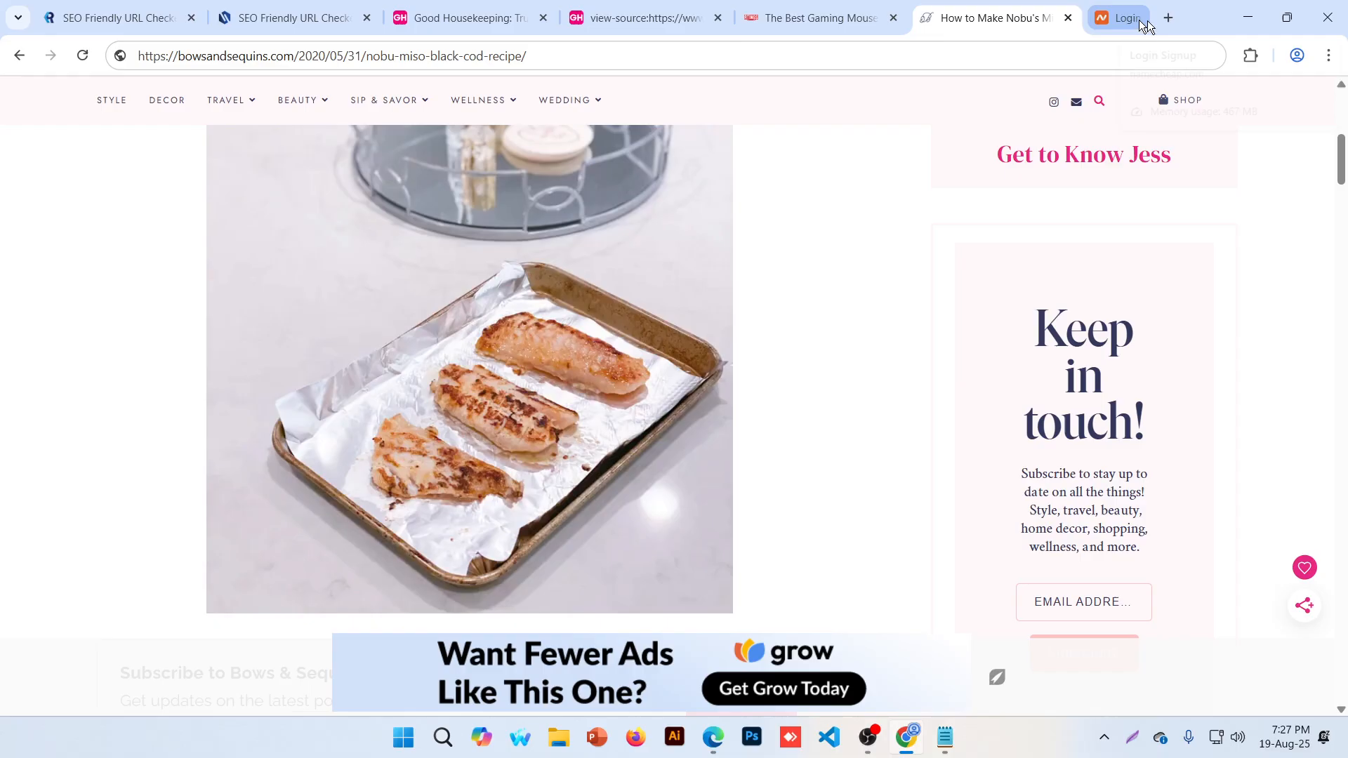
click(1298, 57)
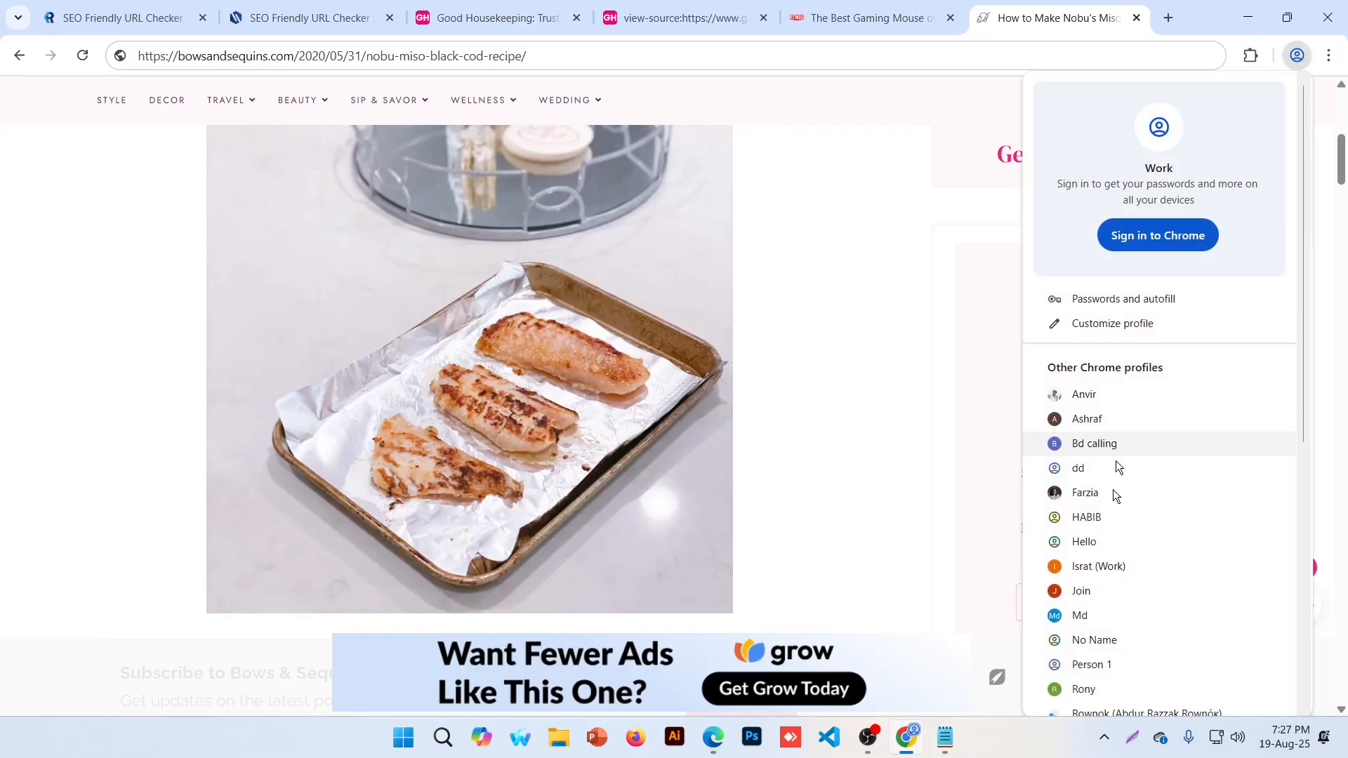
click(1110, 591)
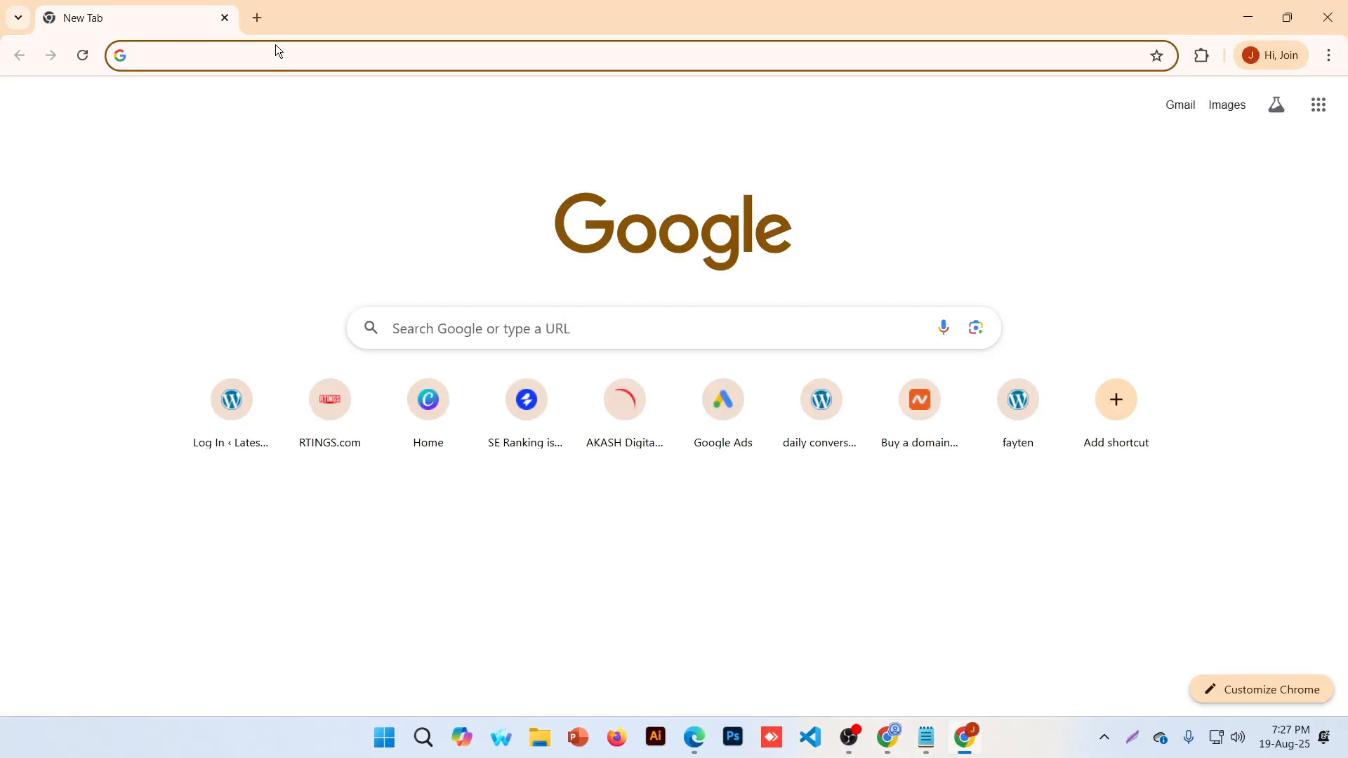
Go to pantheon.io in the new profile window
click(278, 51)
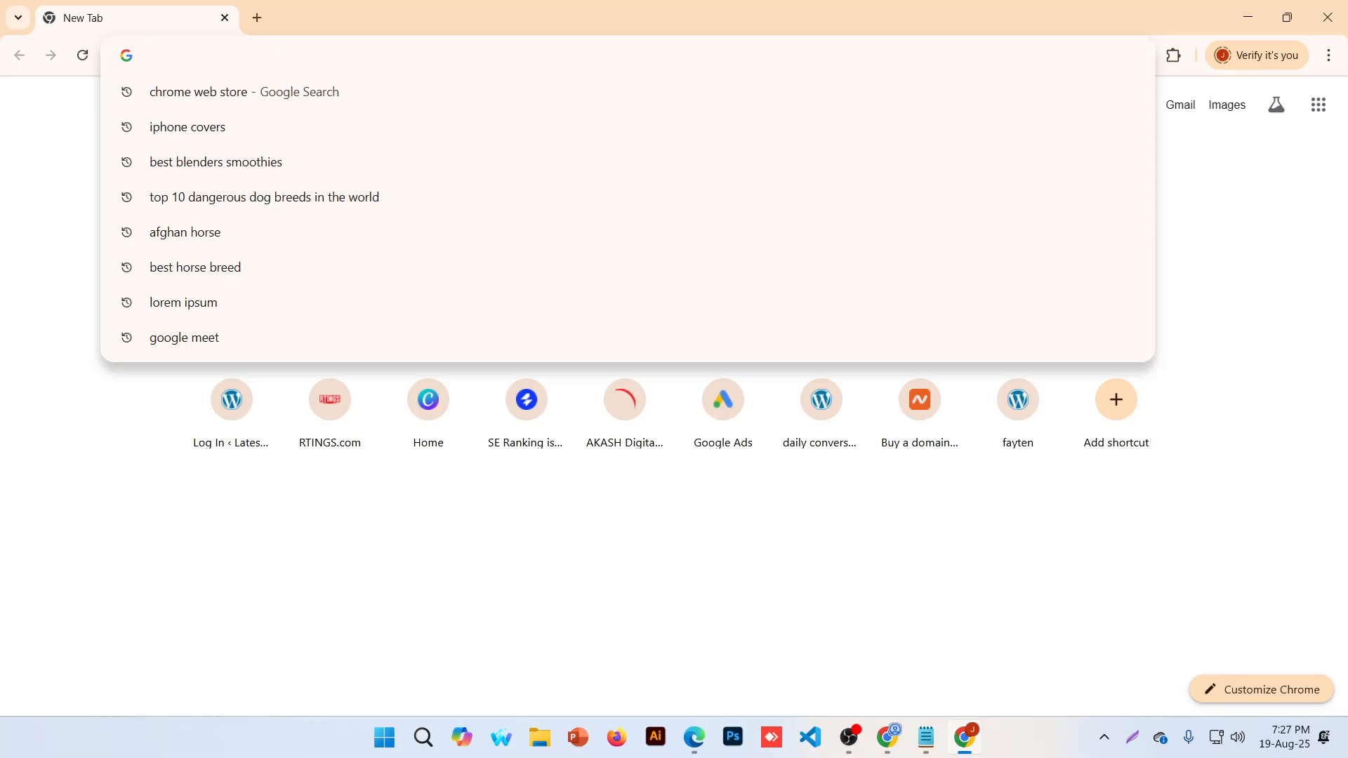
text(pantheon.io)
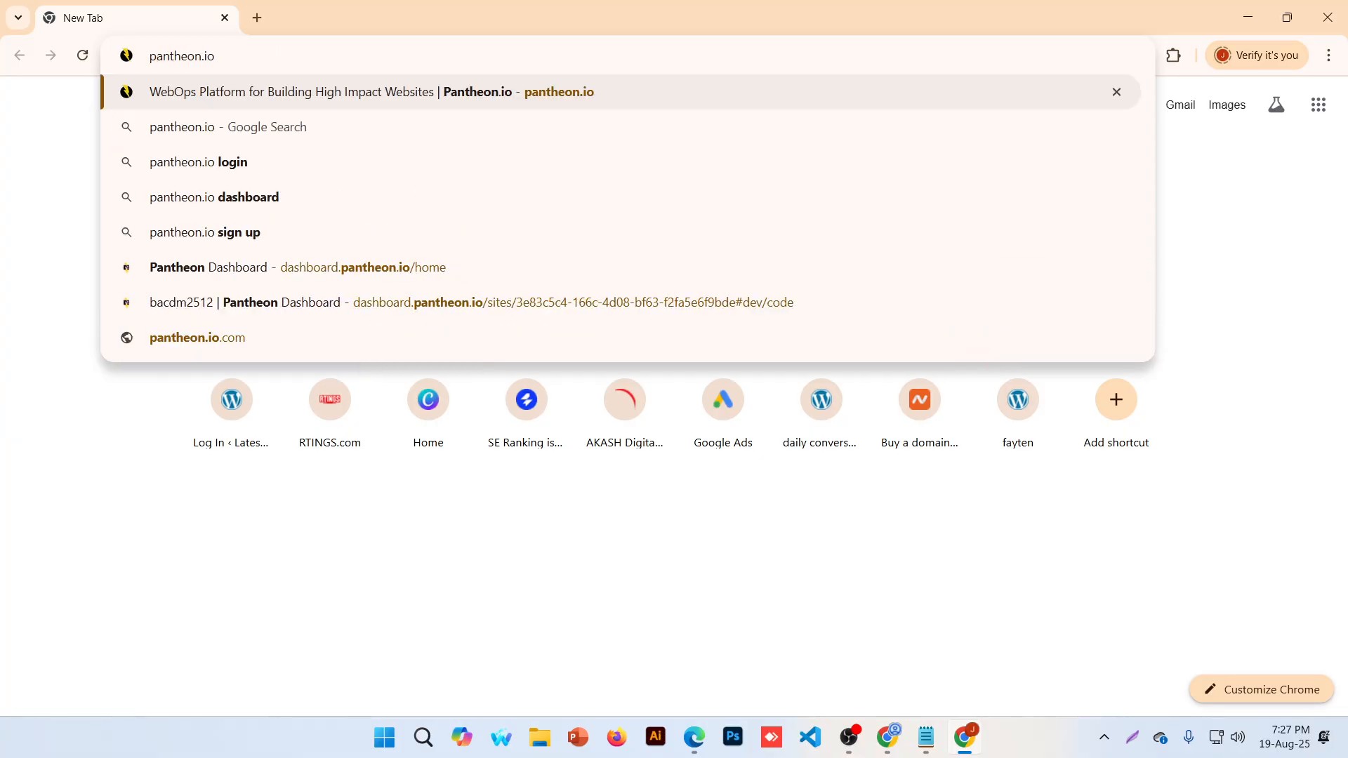
key(ctrl+a)
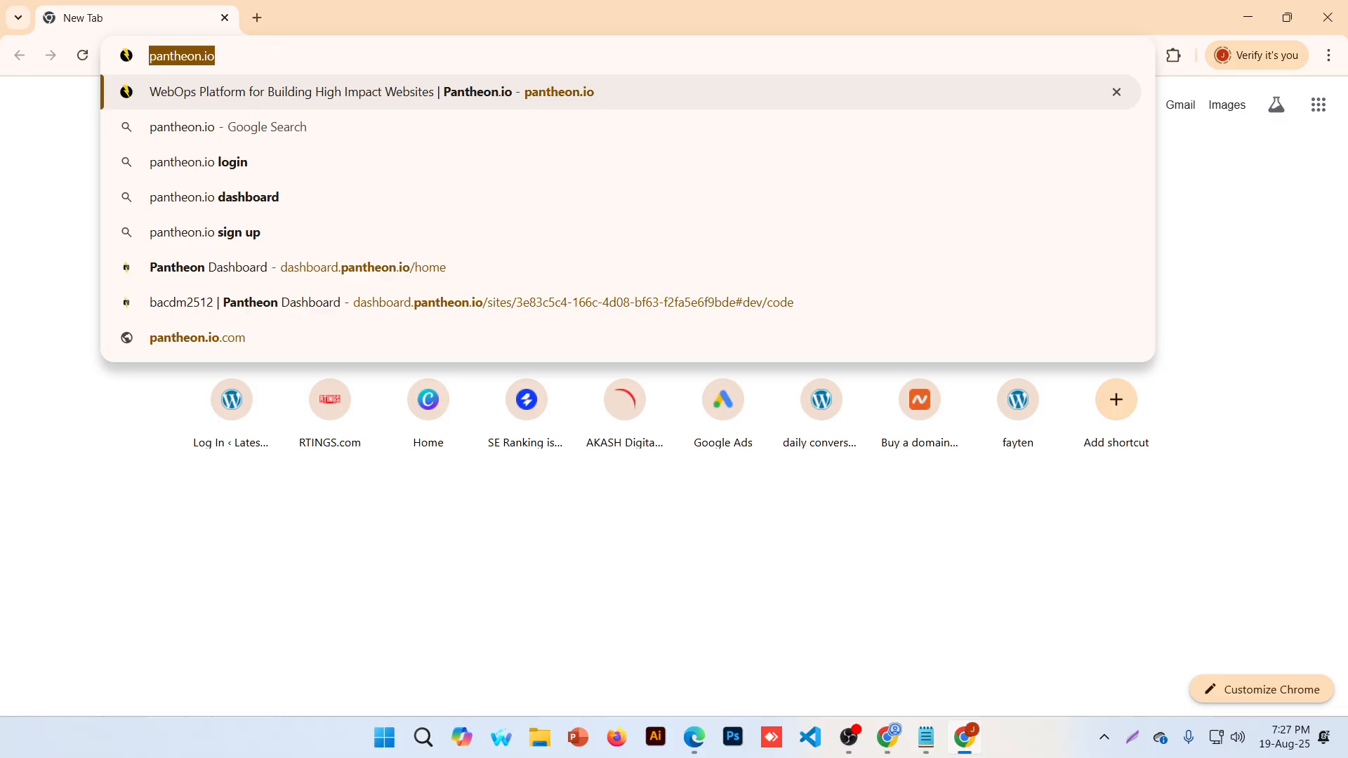
key(Return)
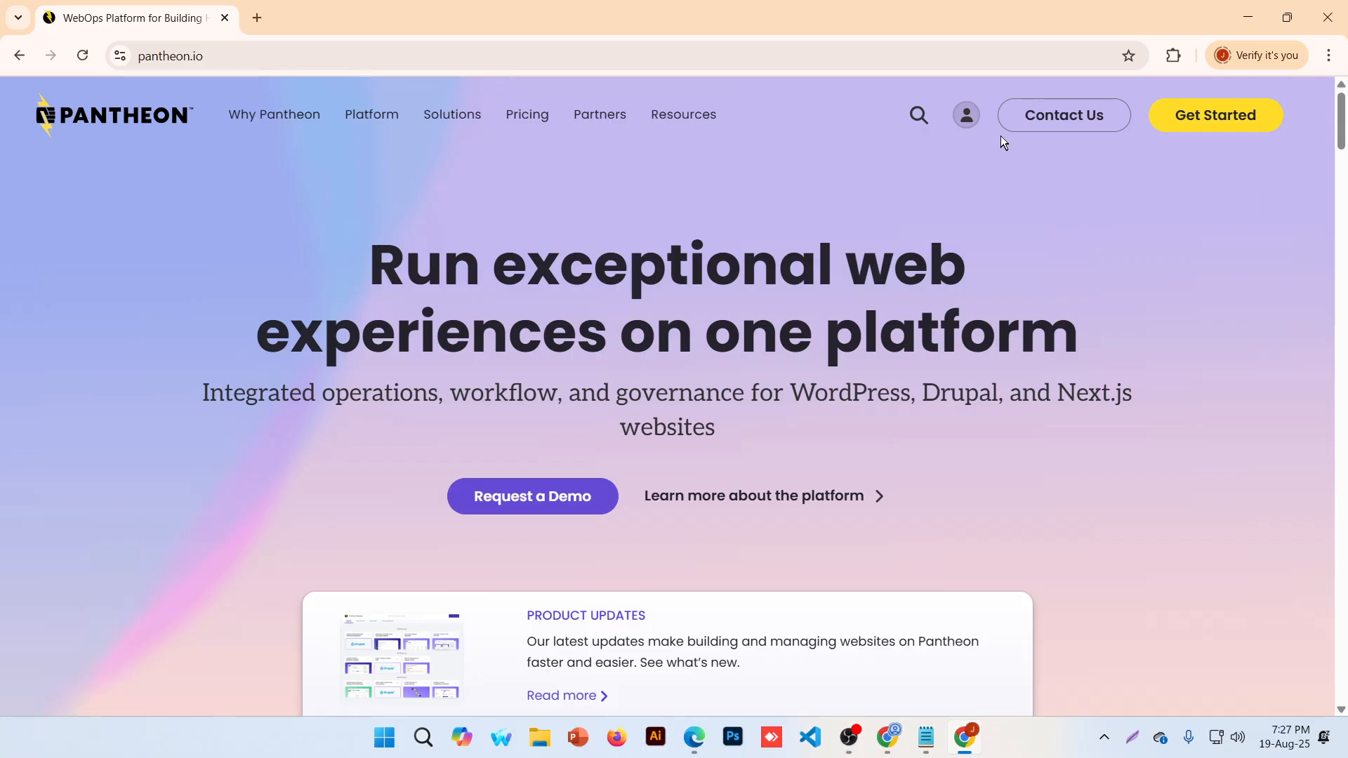
Start a Pantheon login with Google, back out of the account chooser, and minimize the window
click(968, 118)
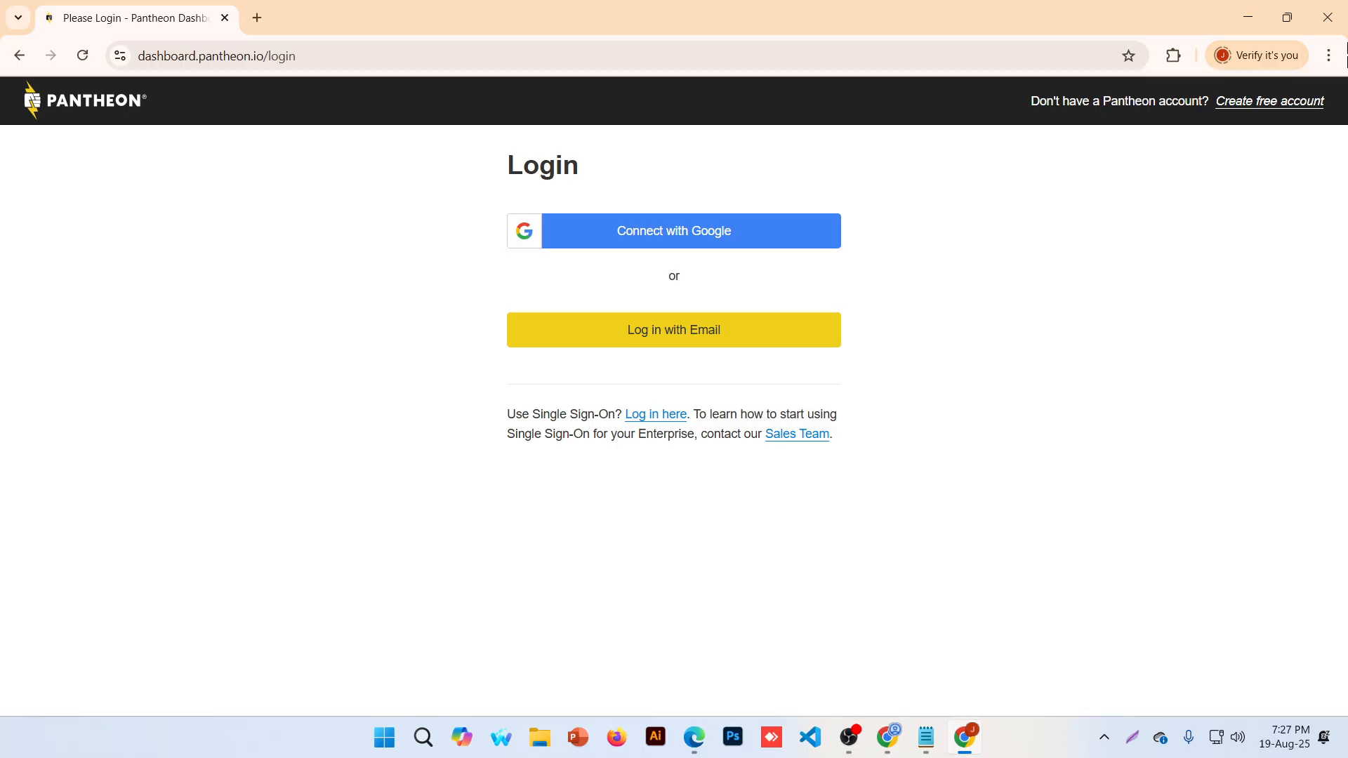
click(684, 245)
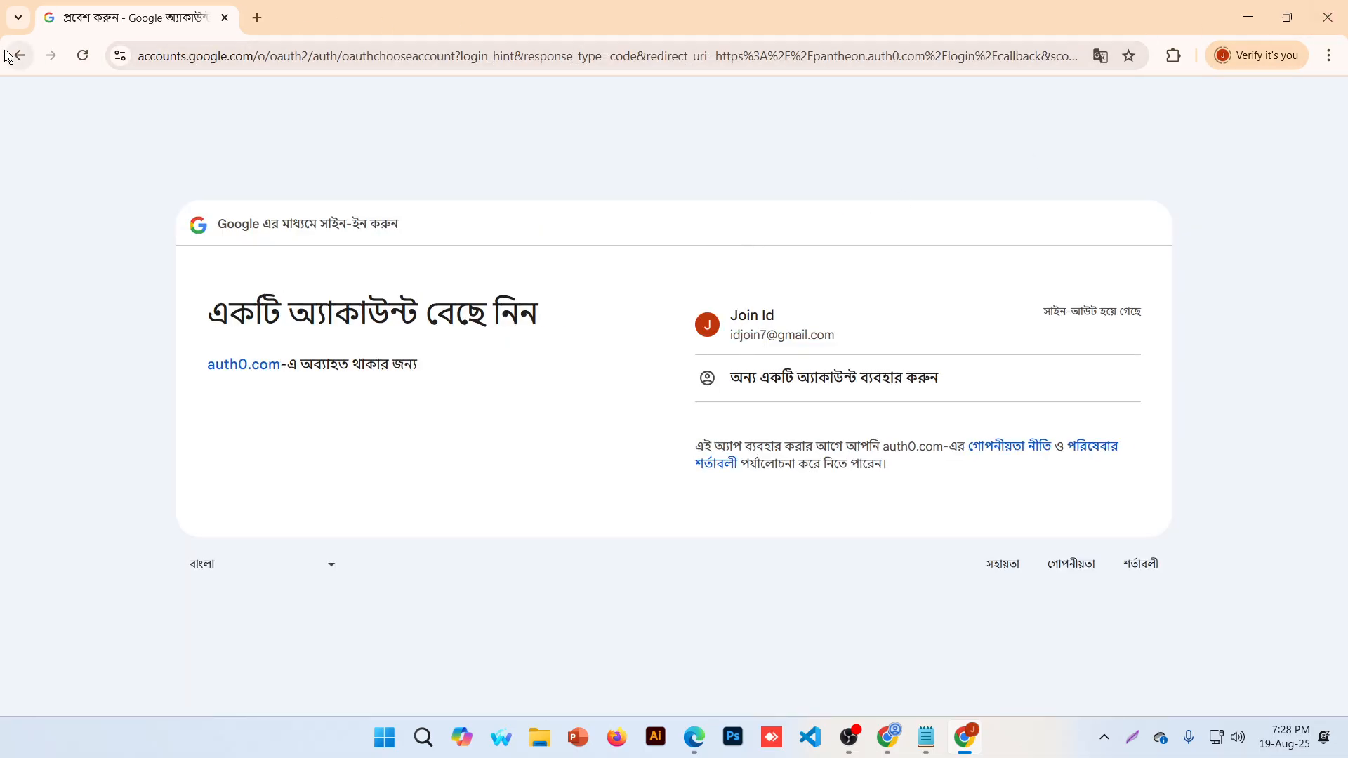
click(10, 55)
click(226, 58)
key(ctrl+c)
click(1245, 23)
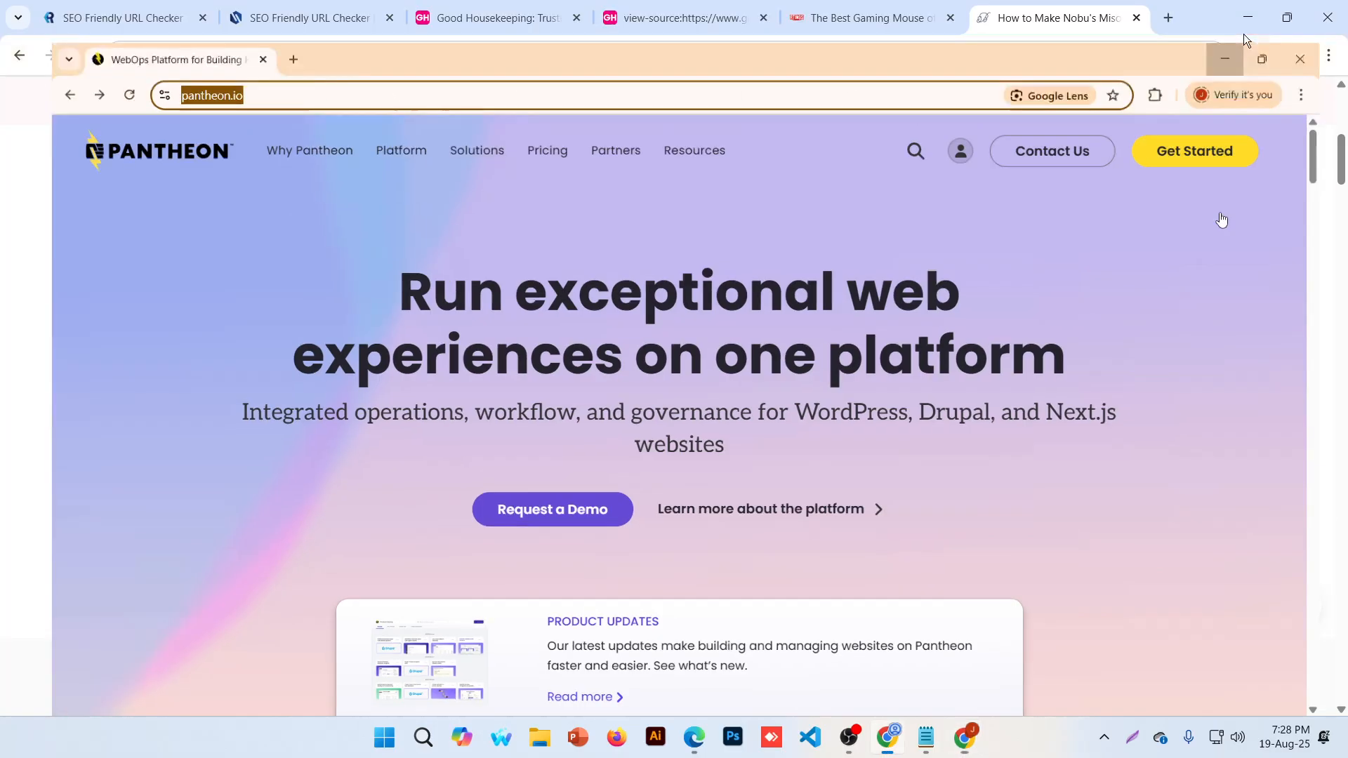
Open a window for a different Chrome profile and load pantheon.io
click(1296, 56)
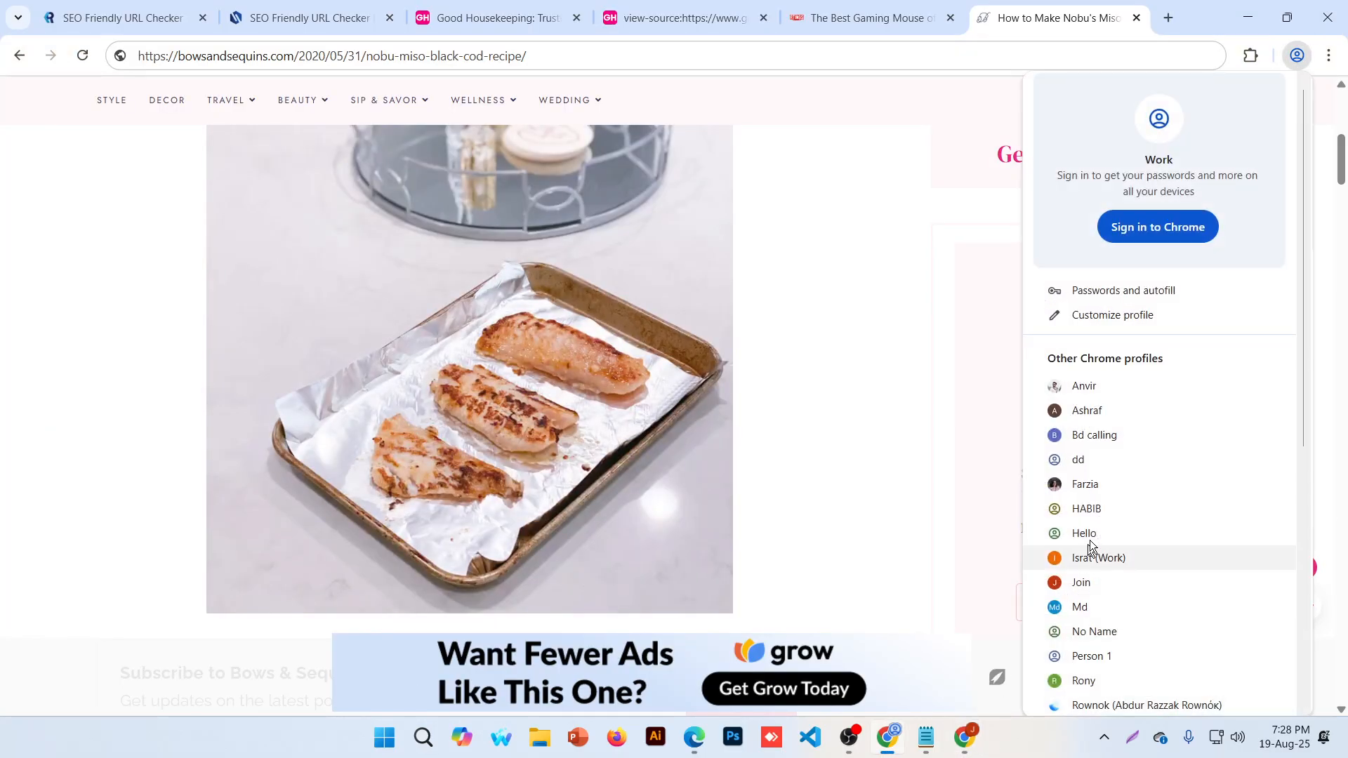
click(1102, 412)
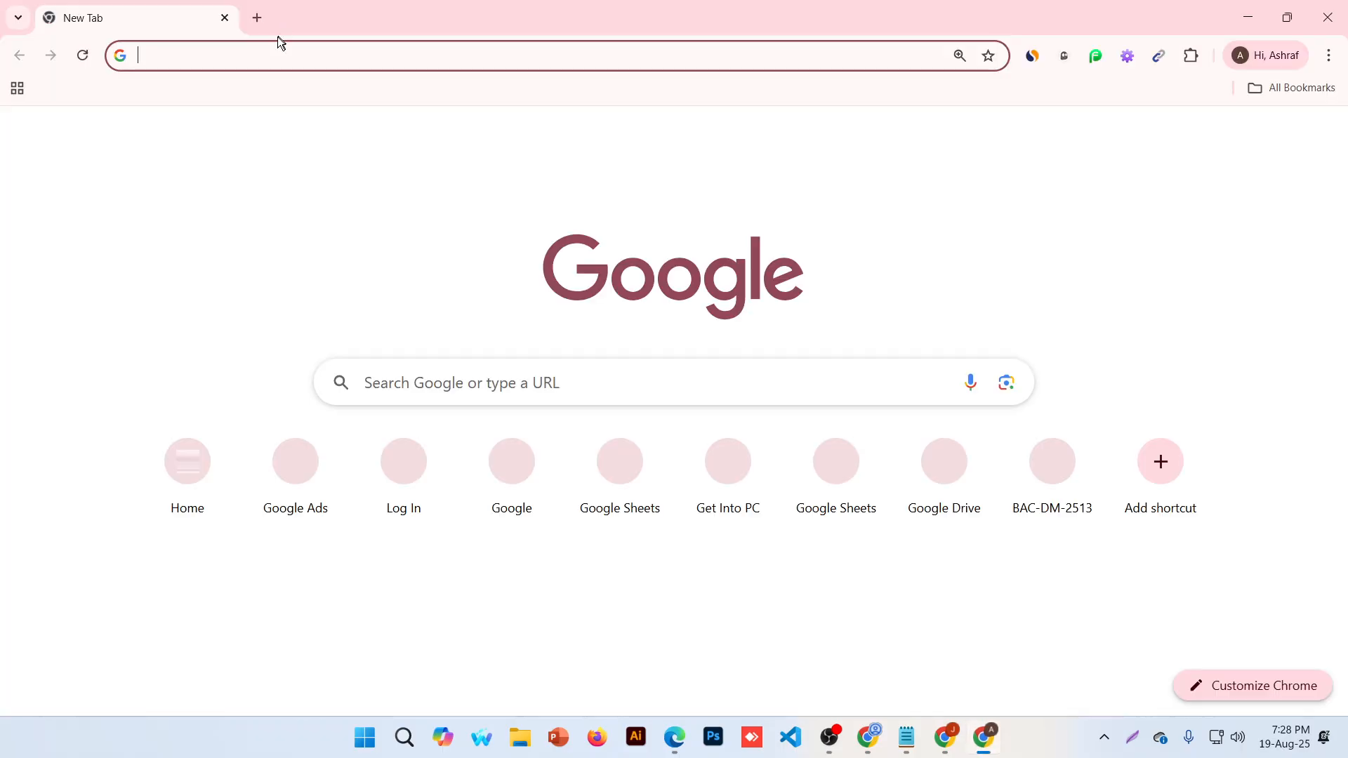
key(ctrl+v)
key(Return)
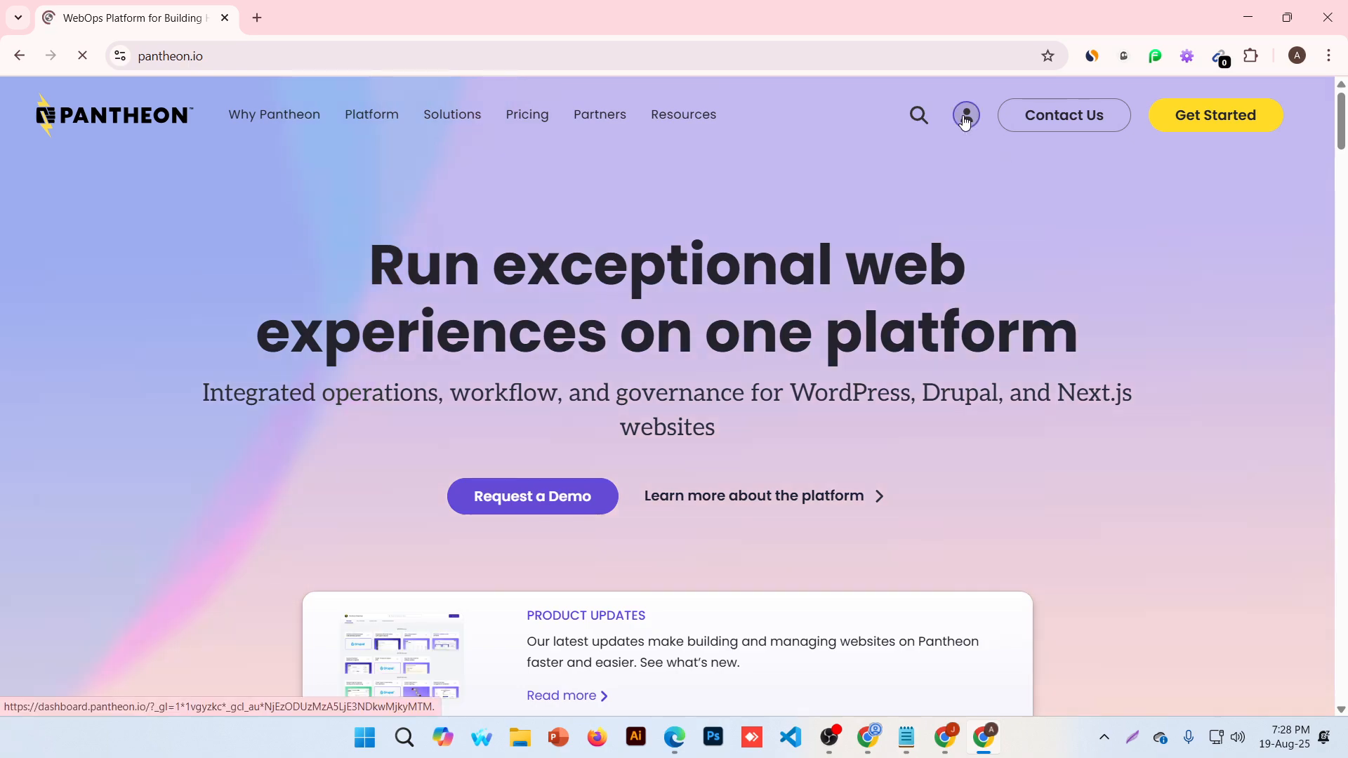
Log in to Pantheon with the first Google account, in English (United States), and close the old window
click(966, 118)
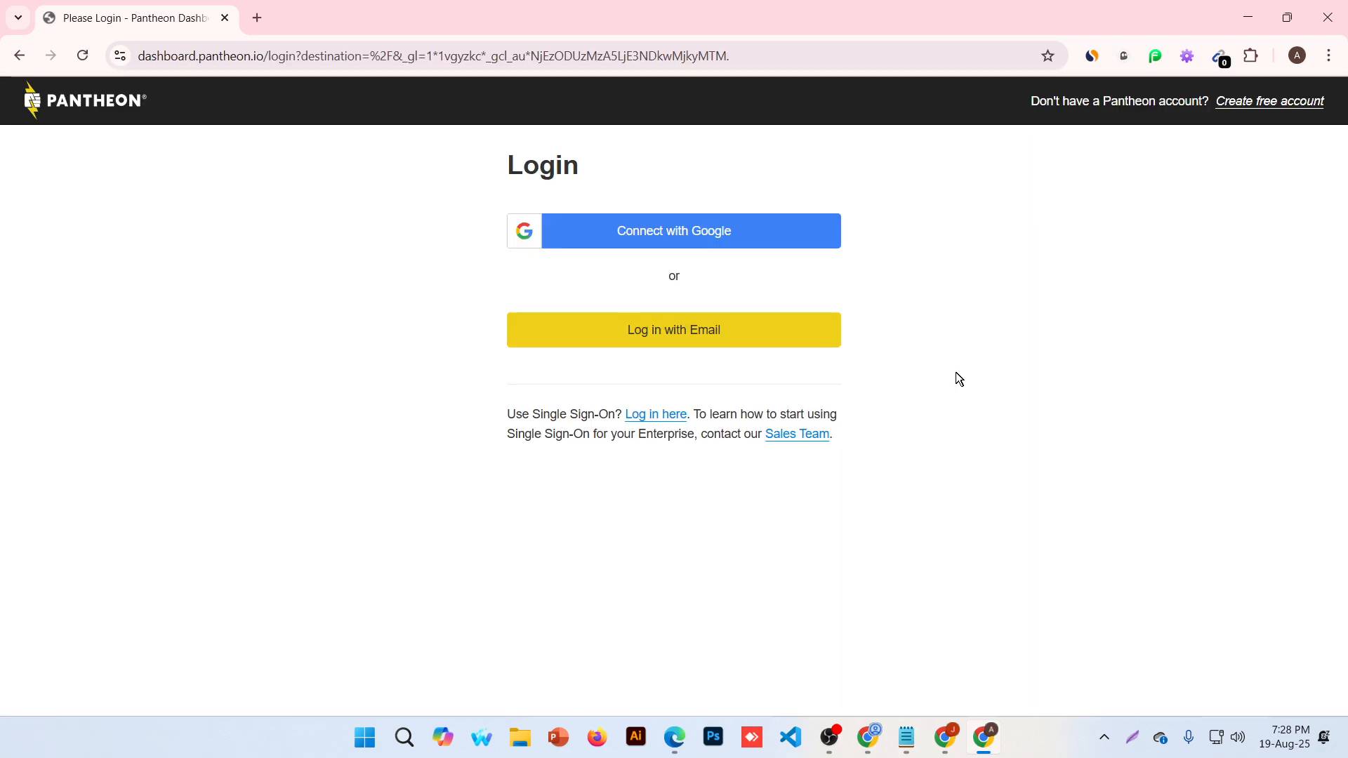
click(657, 231)
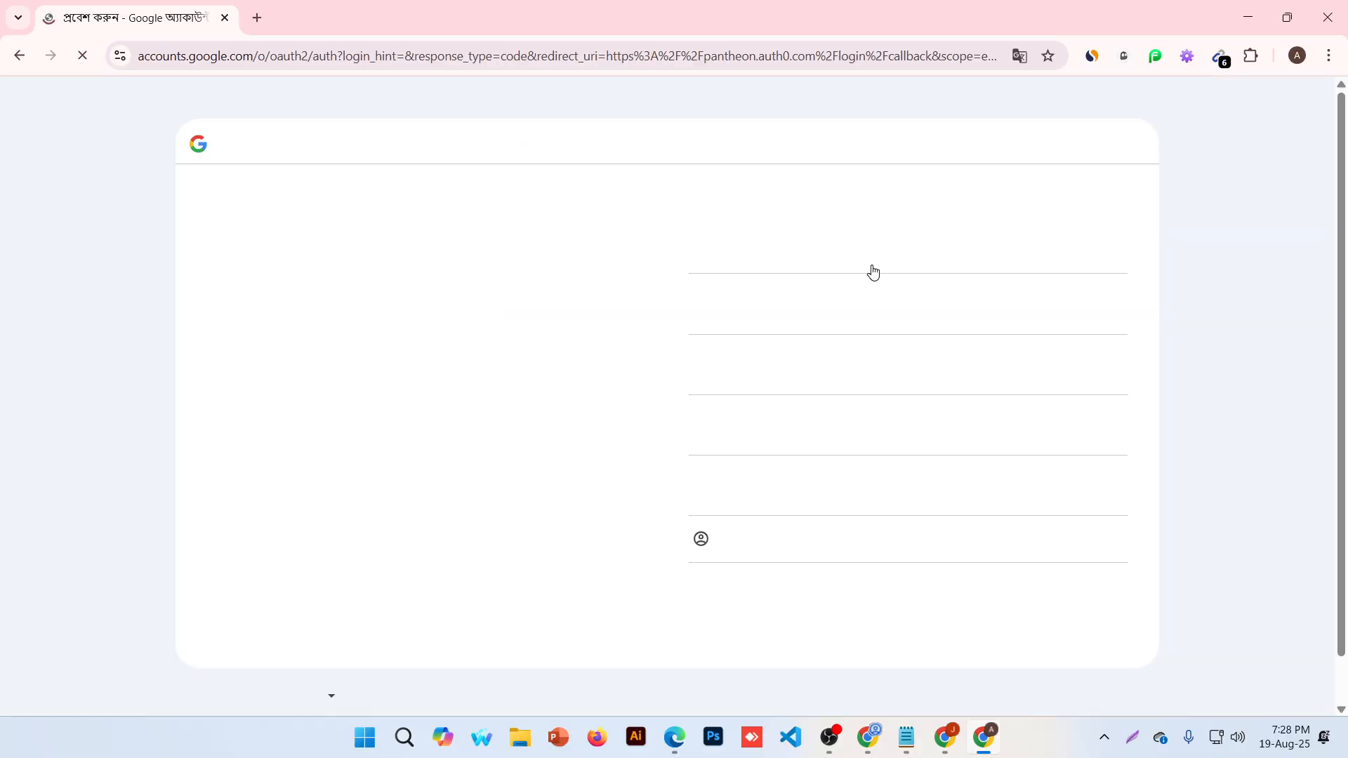
click(202, 695)
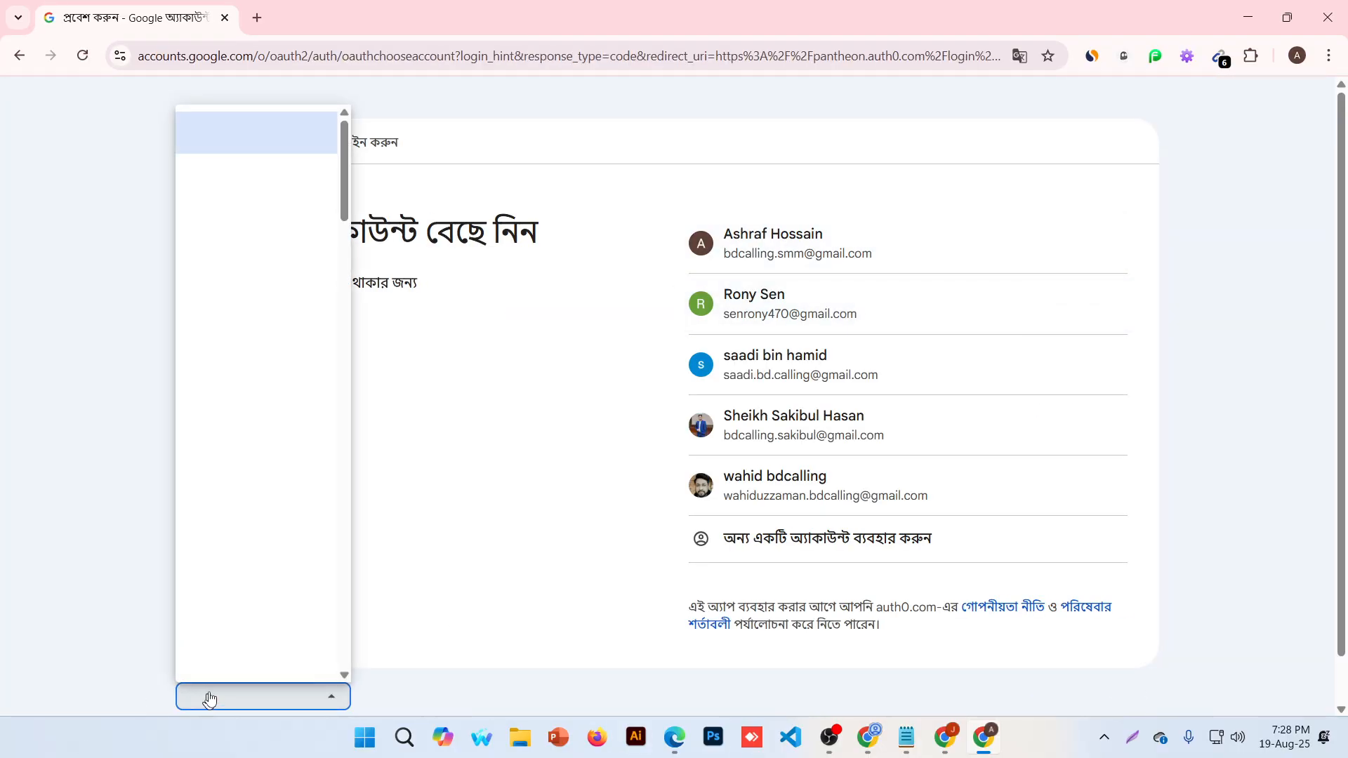
scroll(288, 429, down, 6)
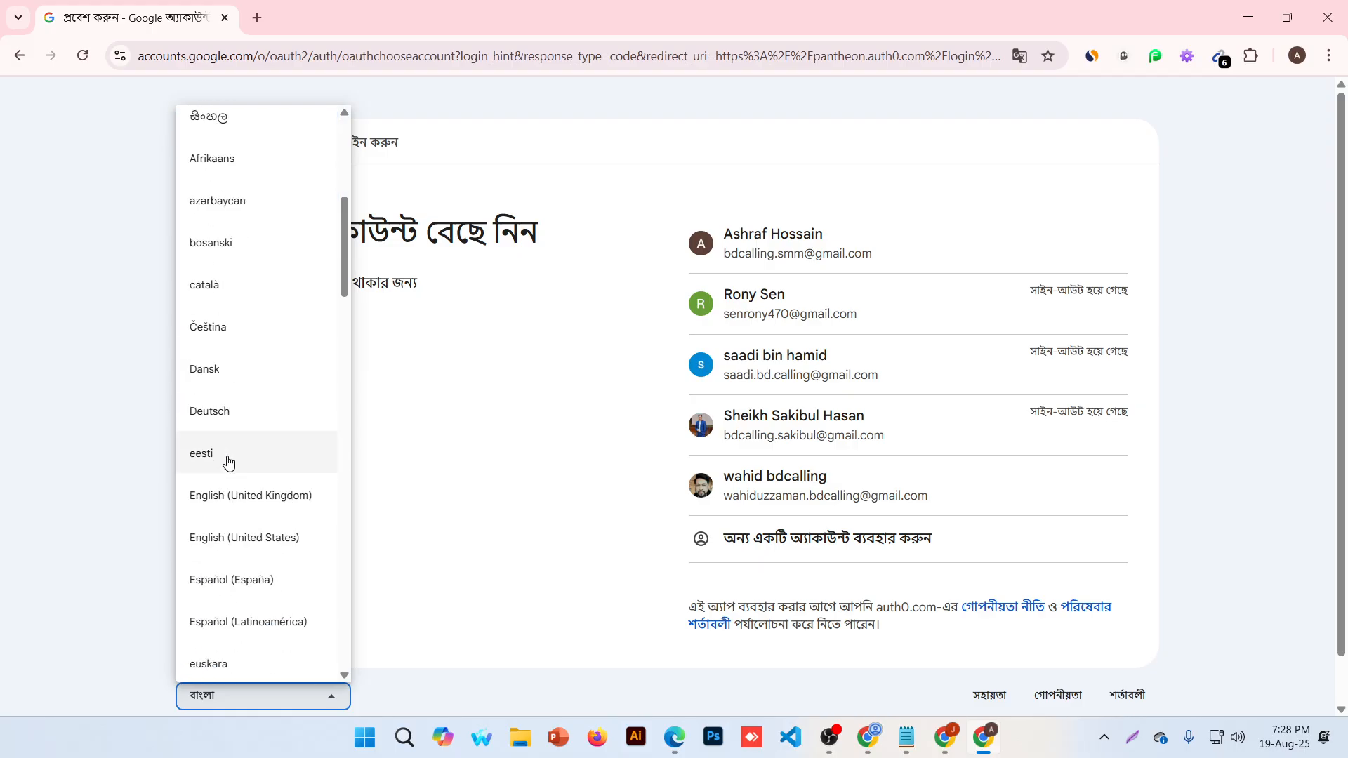
click(295, 548)
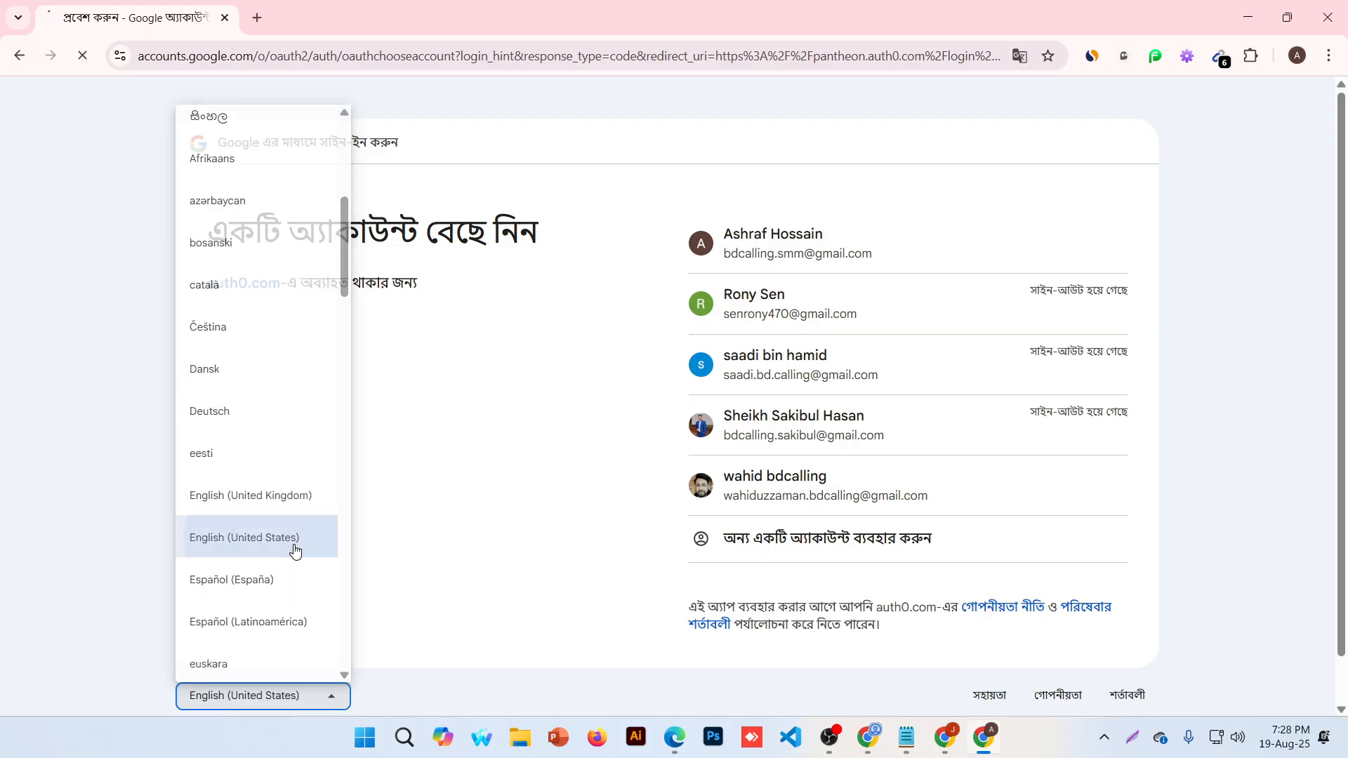
click(816, 251)
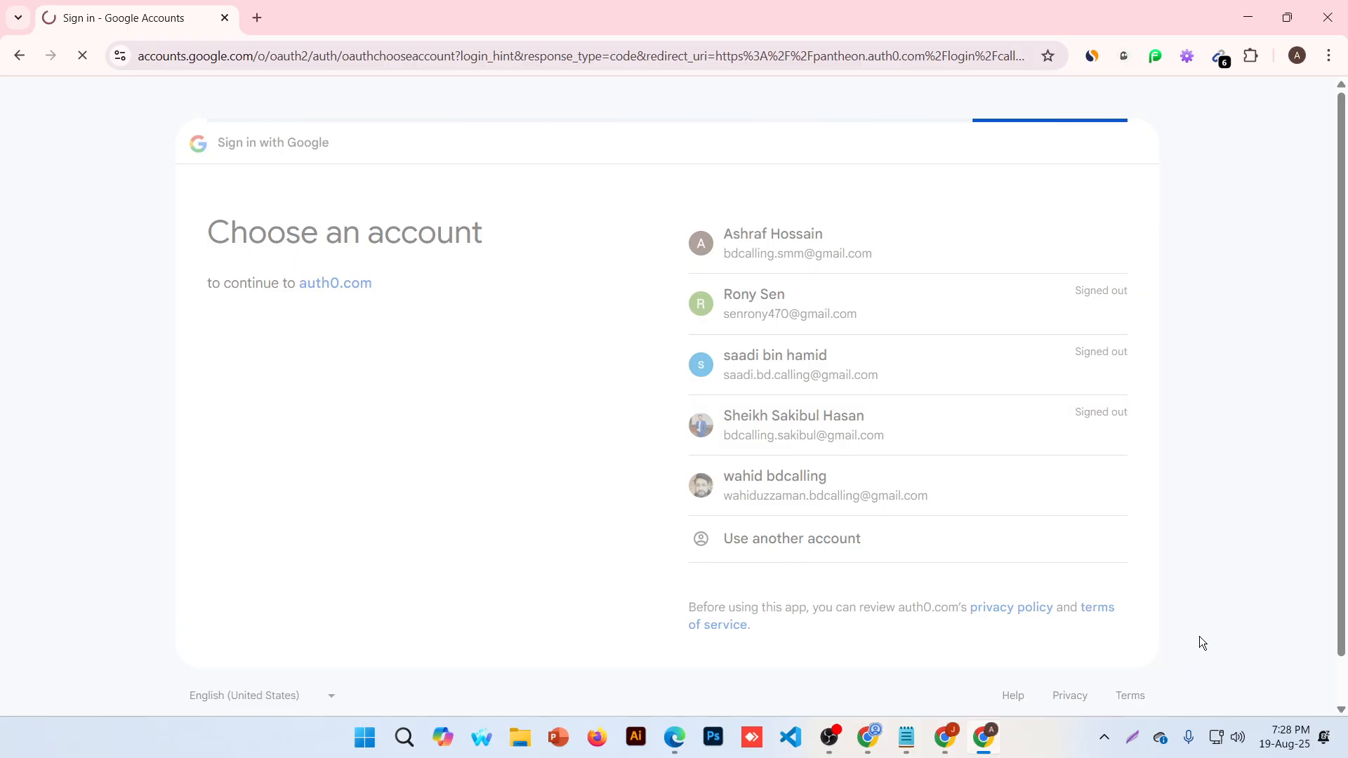
click(956, 734)
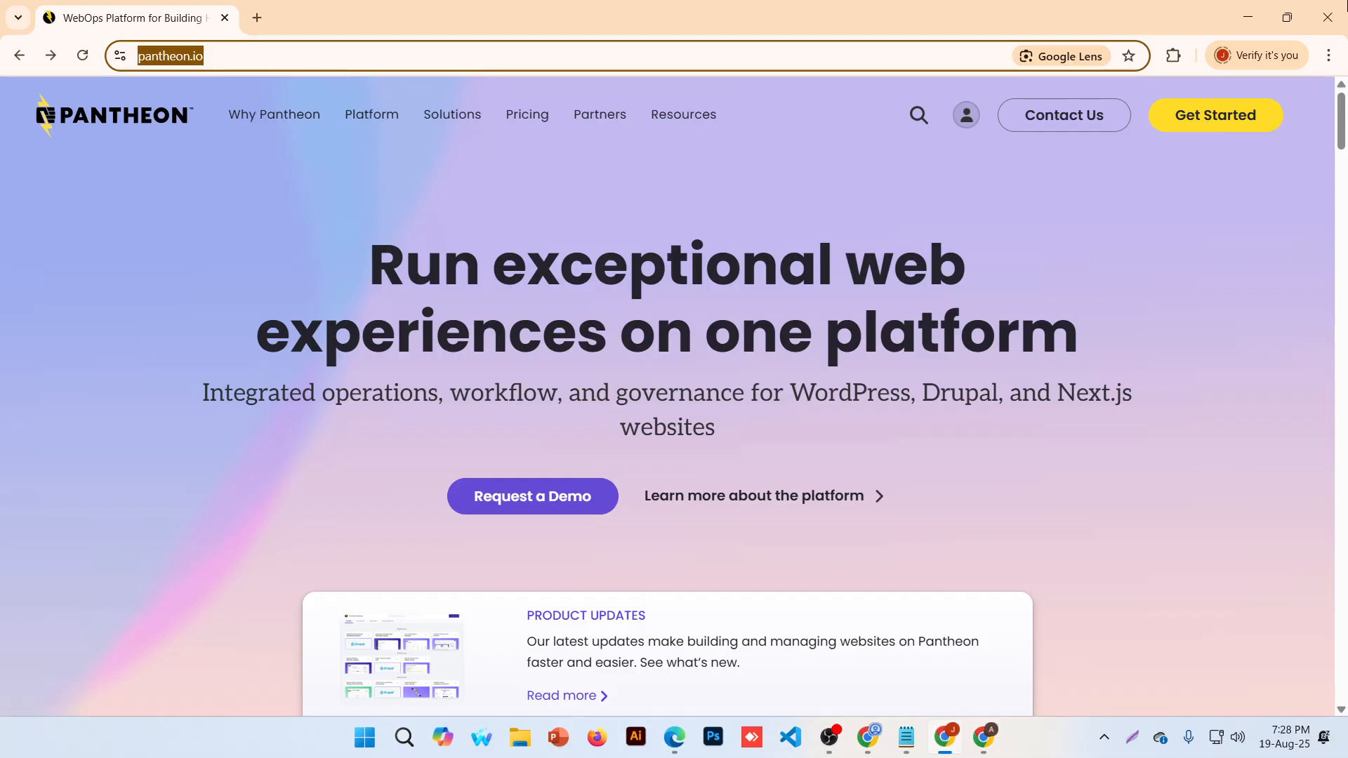
click(1331, 13)
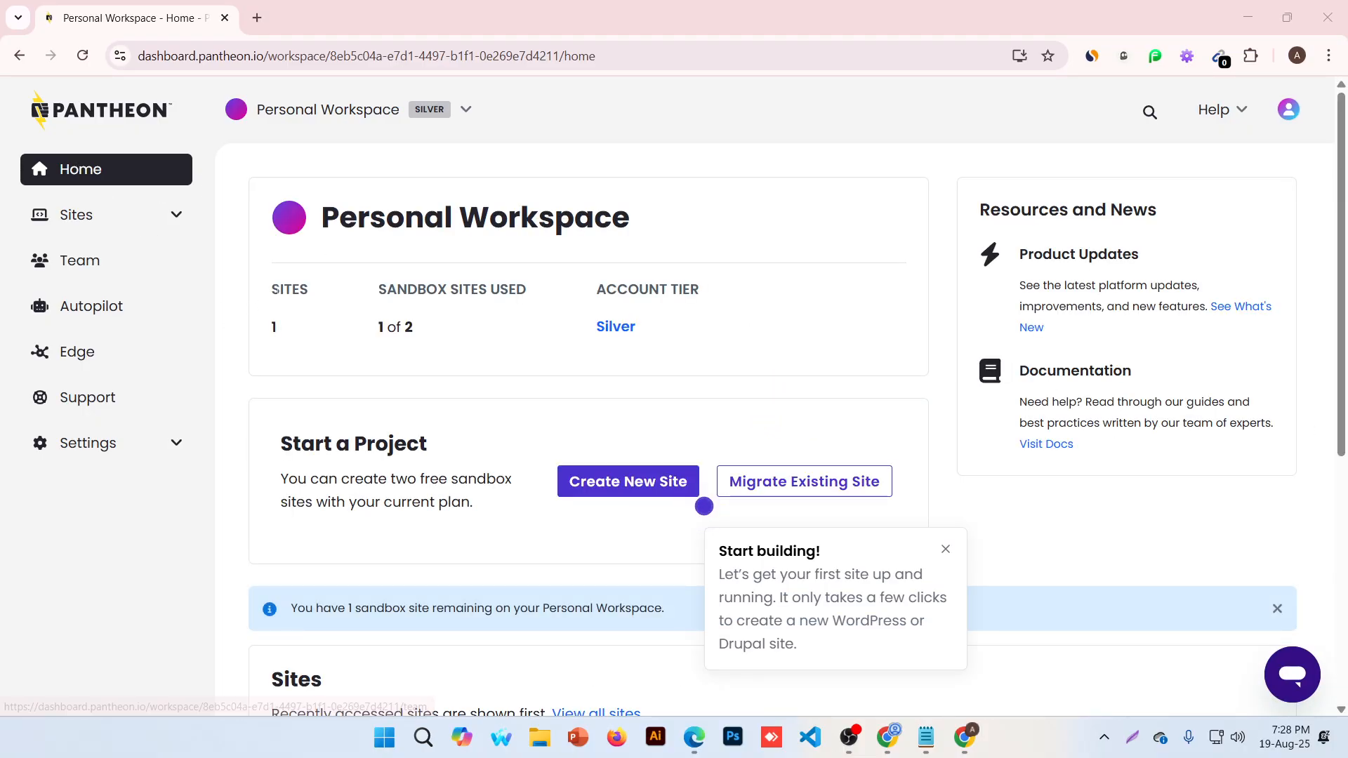
Check the workspace's 1 site and sandbox usage, then view the Sites list showing bacdm2511
drag(280, 289, 274, 326)
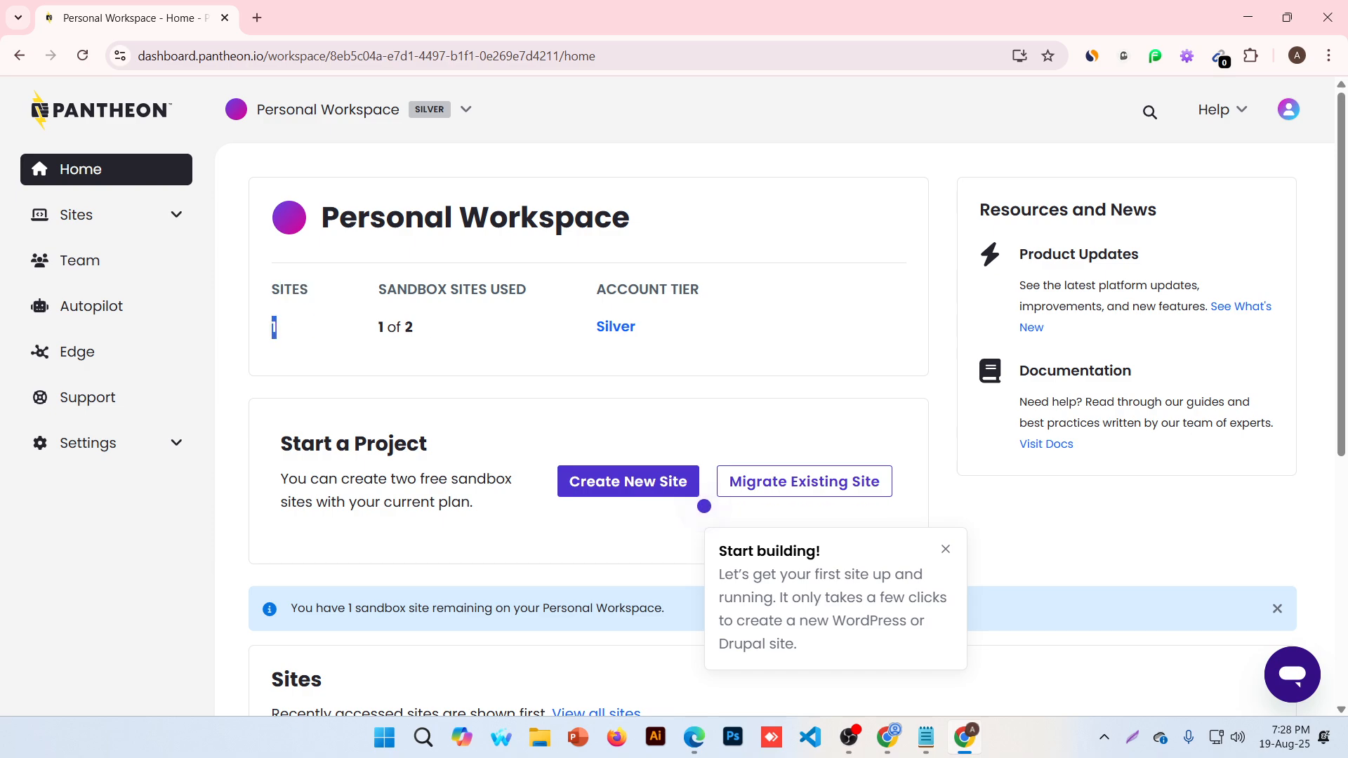
drag(405, 327, 418, 333)
click(106, 215)
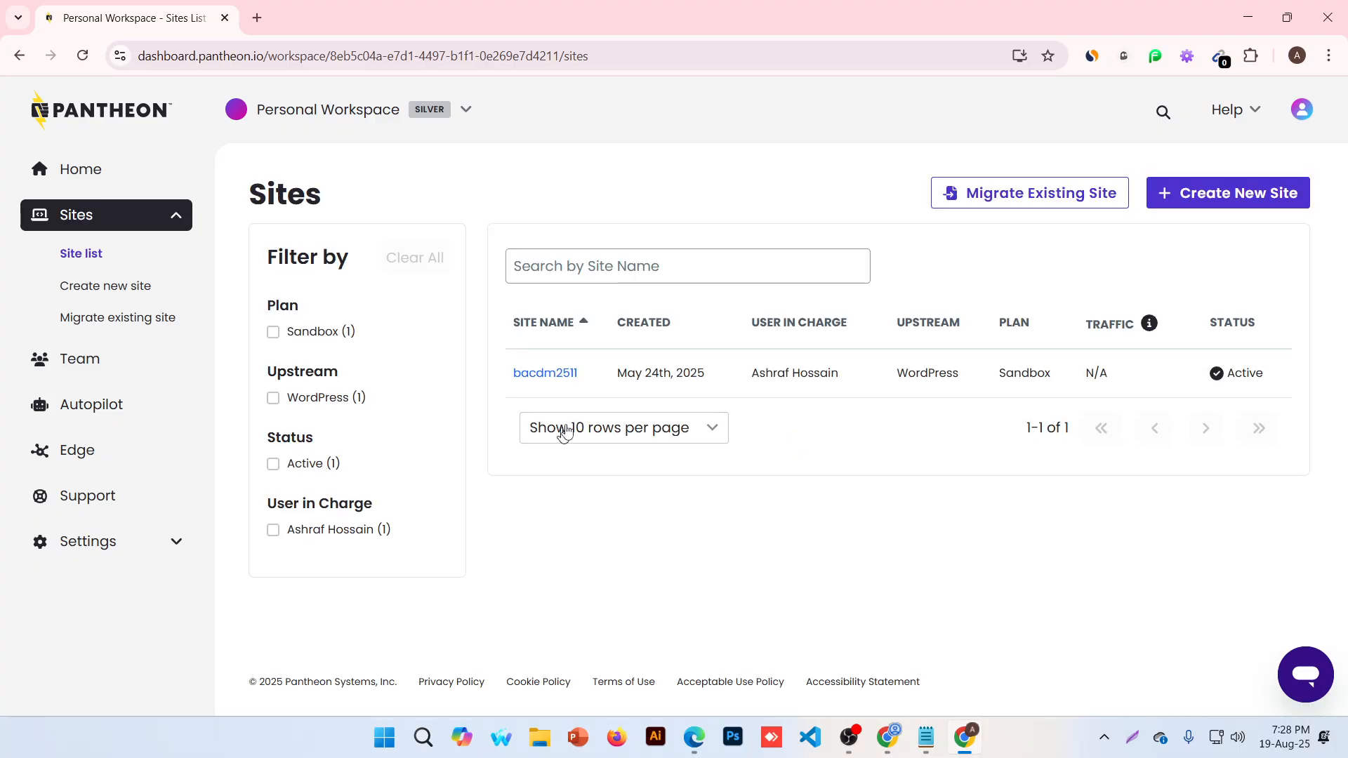
Open the bacdm2511 site dashboard and its settings to reach site deletion
click(559, 374)
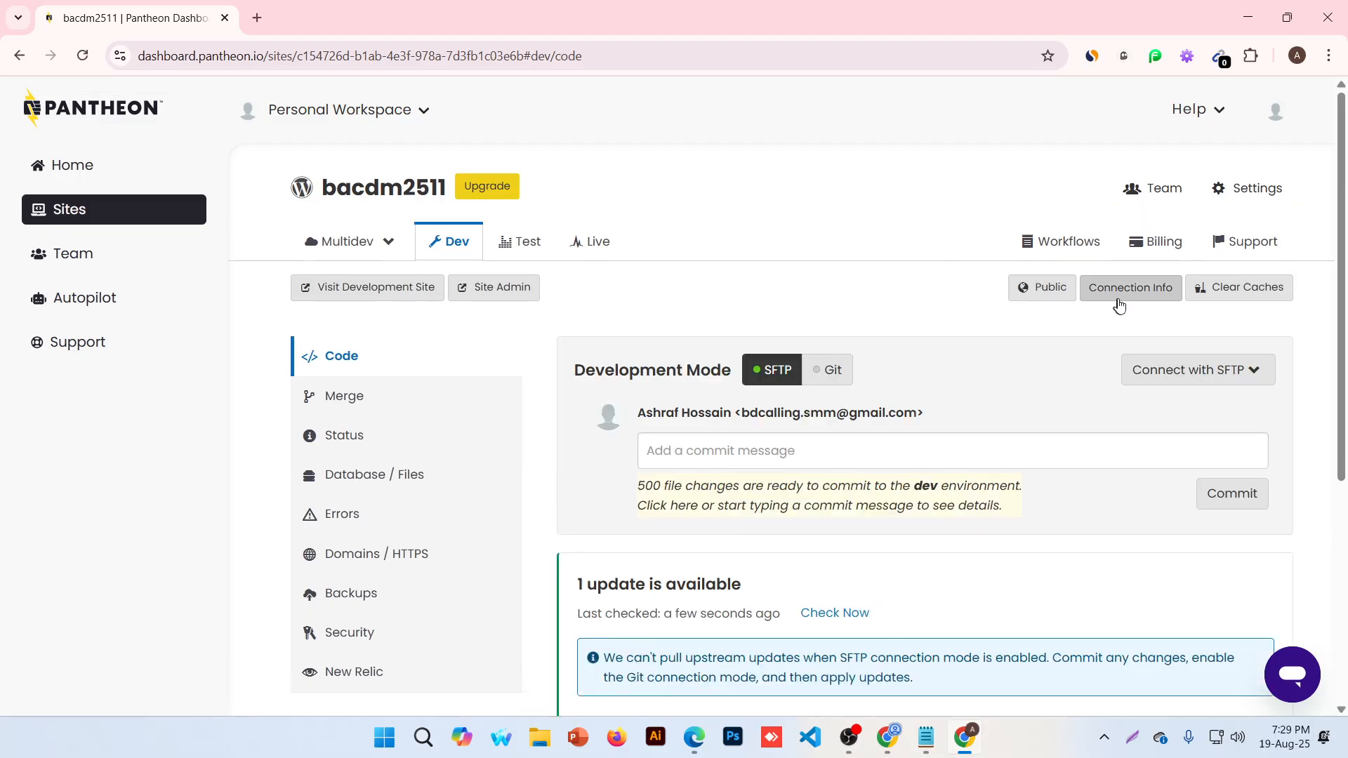
click(1262, 188)
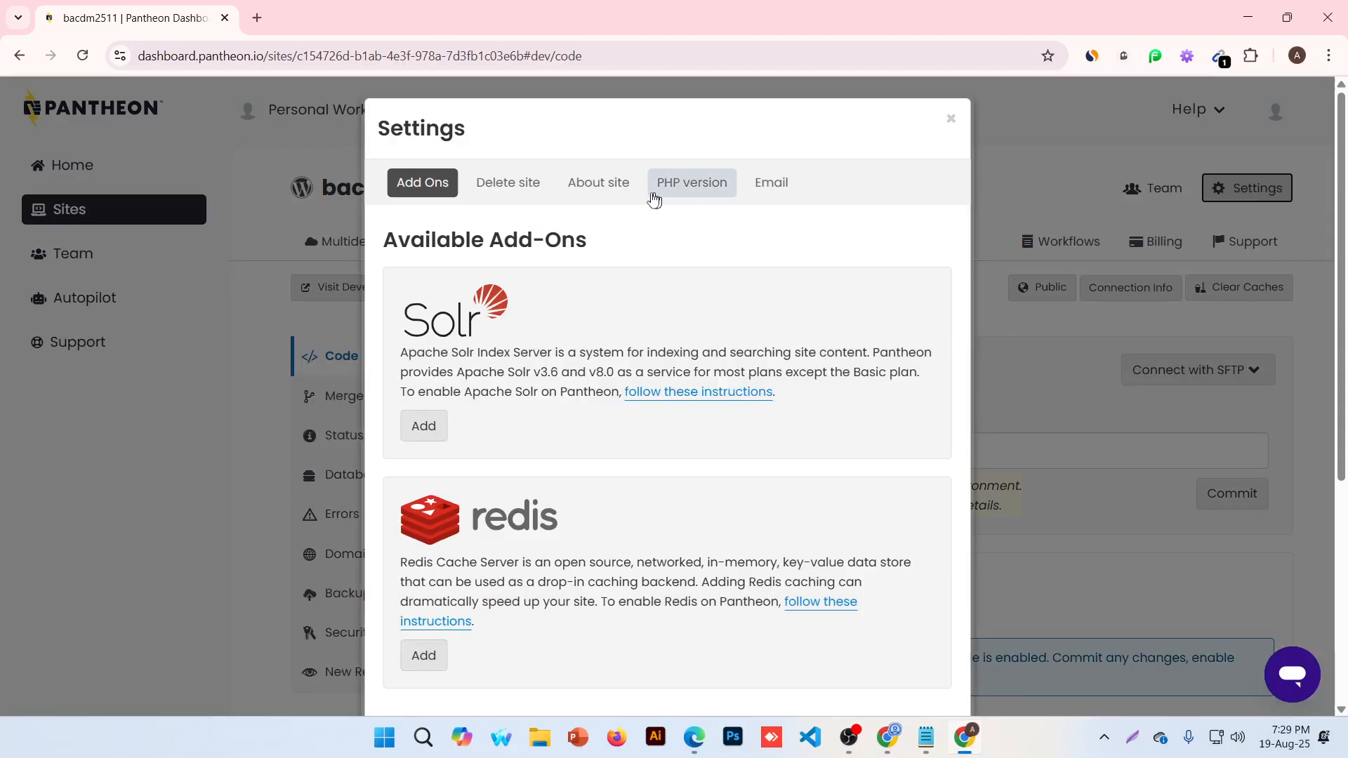
click(504, 184)
Delete bacdm2511, confirming by pasting its name into the deletion field
click(442, 313)
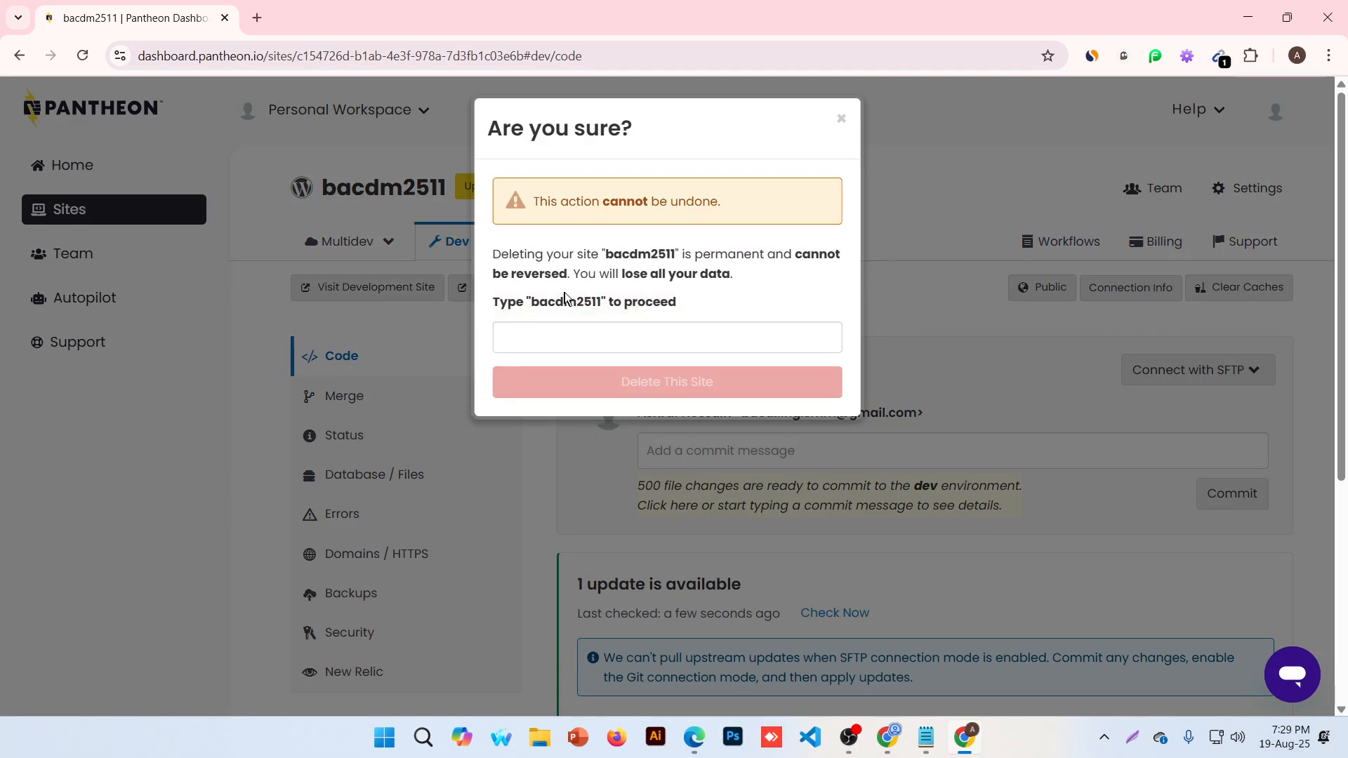
double_click(565, 301)
key(ctrl+c)
click(561, 327)
key(ctrl+v)
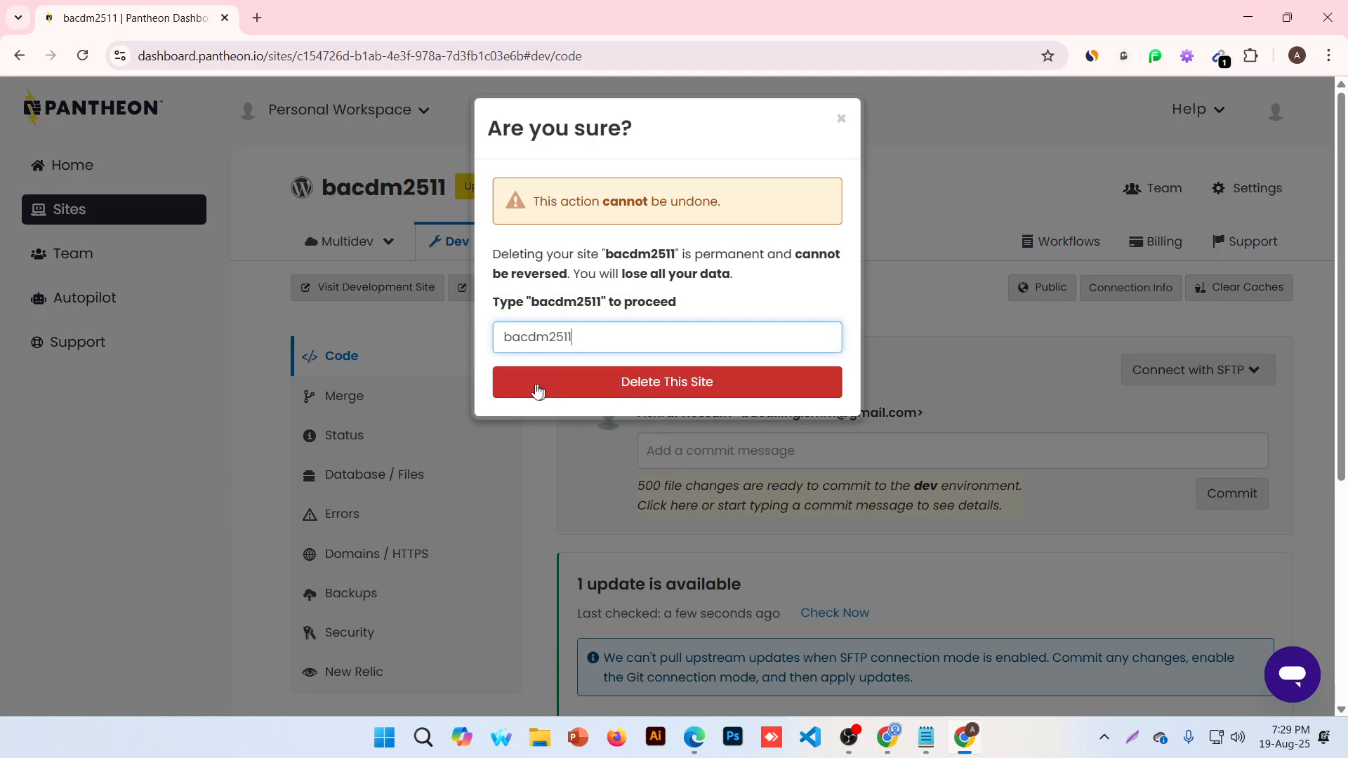
click(537, 385)
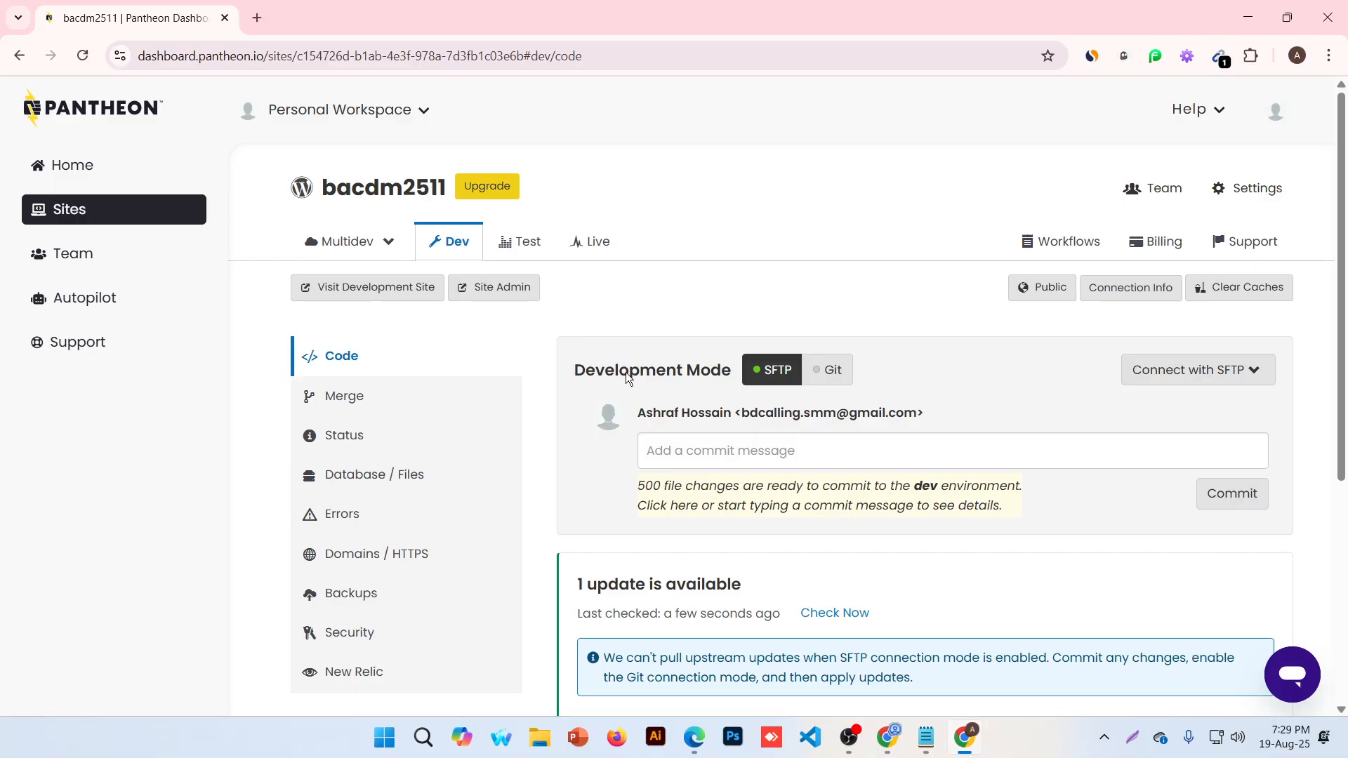
scroll(626, 372, down, 3)
scroll(599, 476, up, 3)
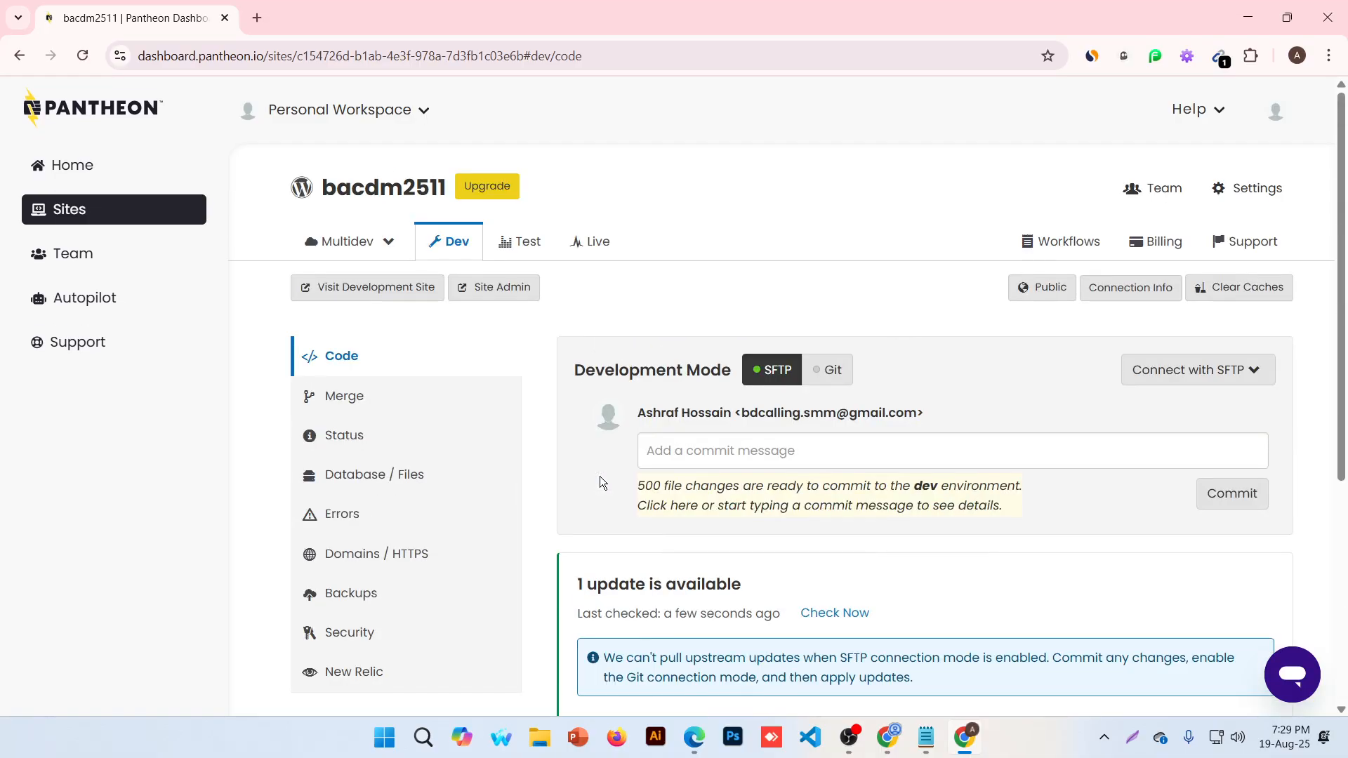
Return to the workspace home, dismiss the Start building popup, and expand the Sites menu
click(155, 166)
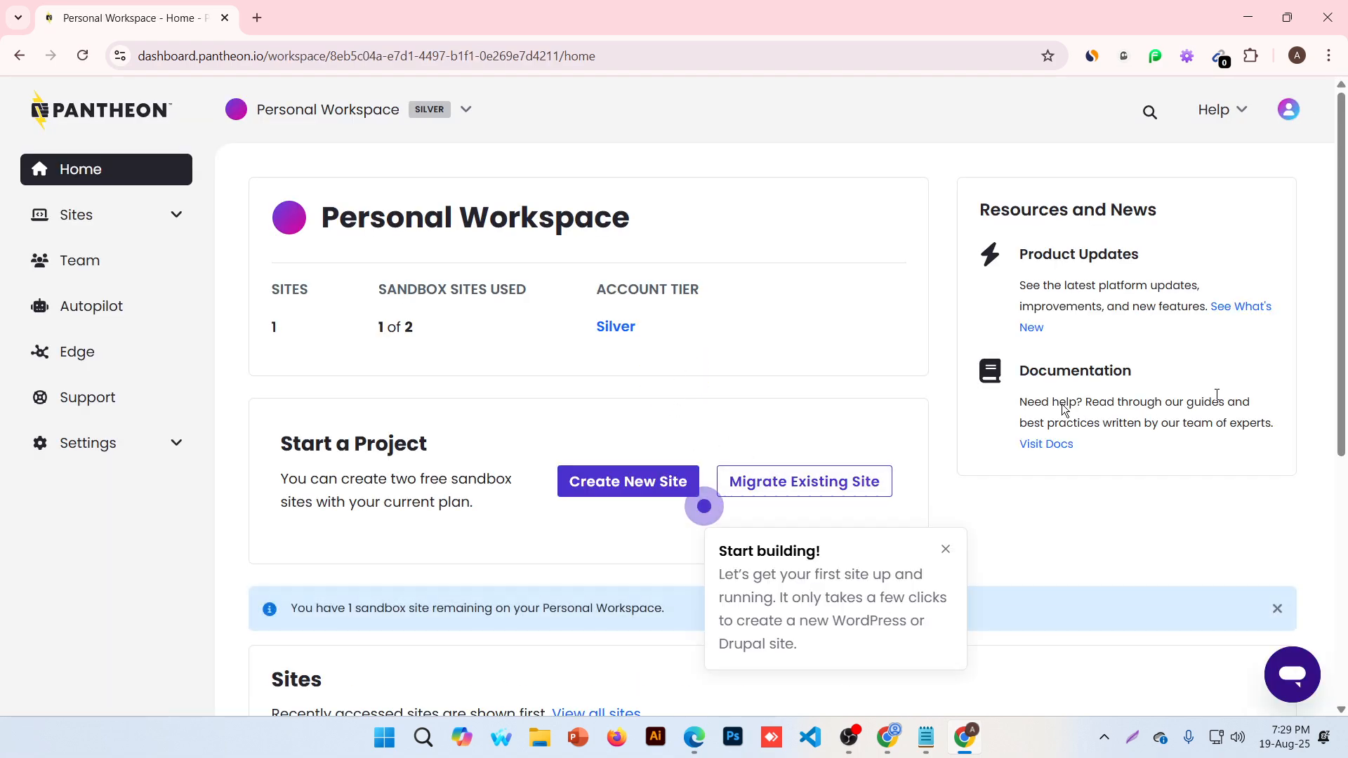
click(945, 549)
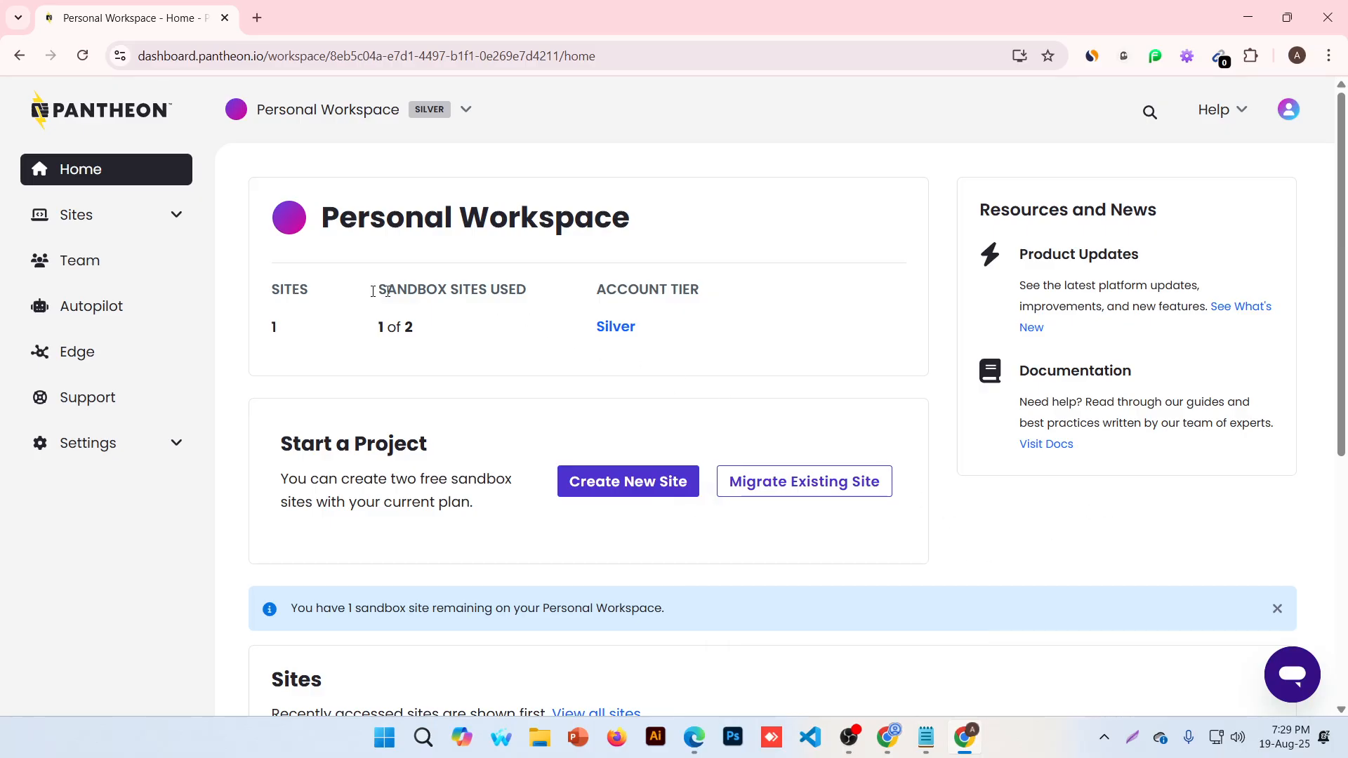
click(410, 325)
click(306, 372)
click(177, 219)
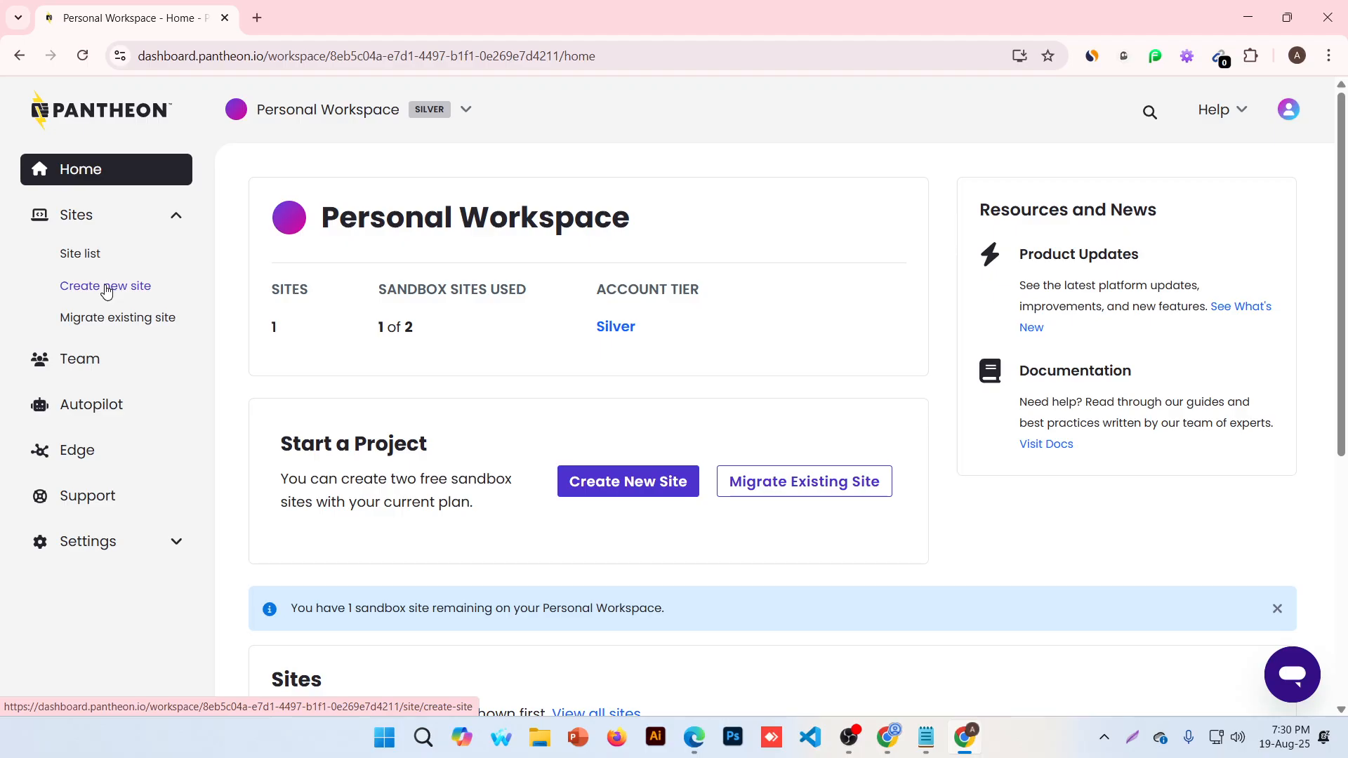
Open Create new site under Sites to choose a site type
click(106, 287)
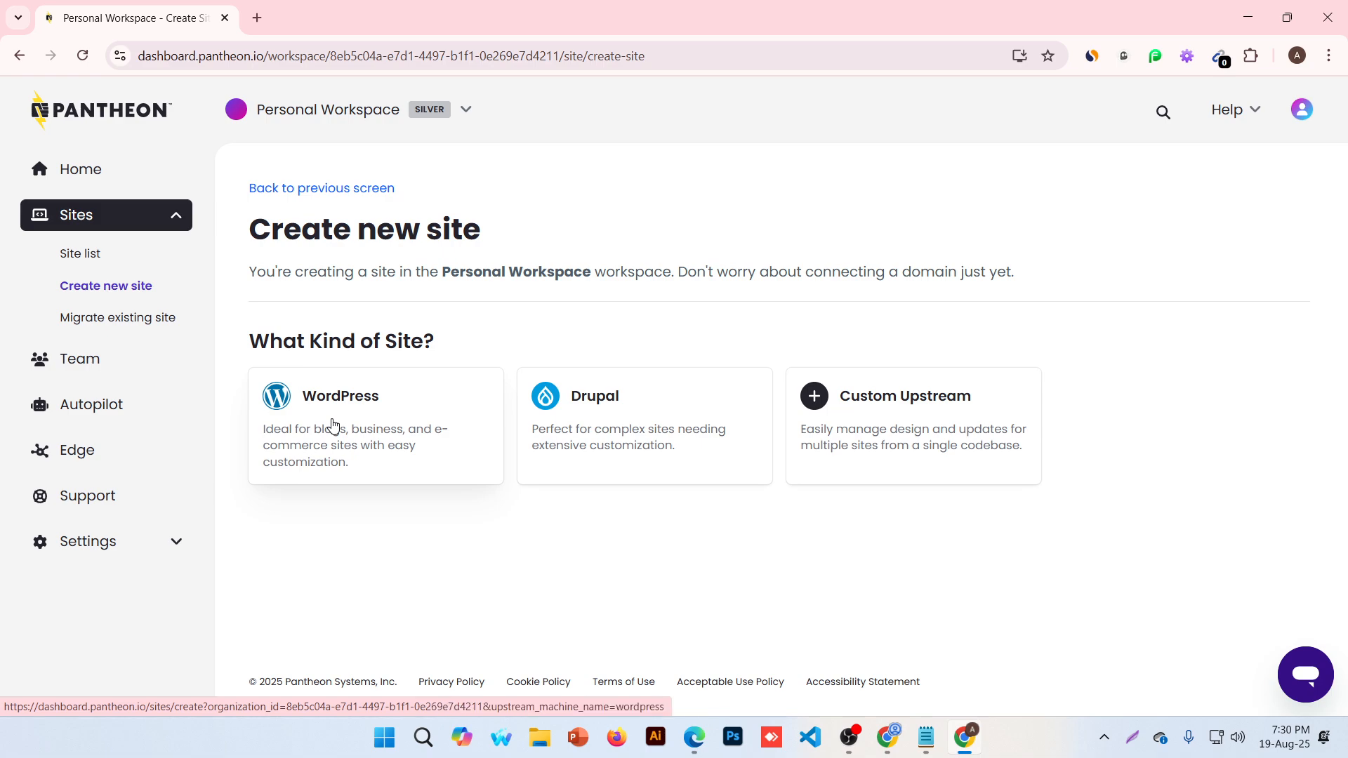
Search Google for 'wordpress' in a new tab, then return to the Pantheon tab
click(257, 17)
text(w)
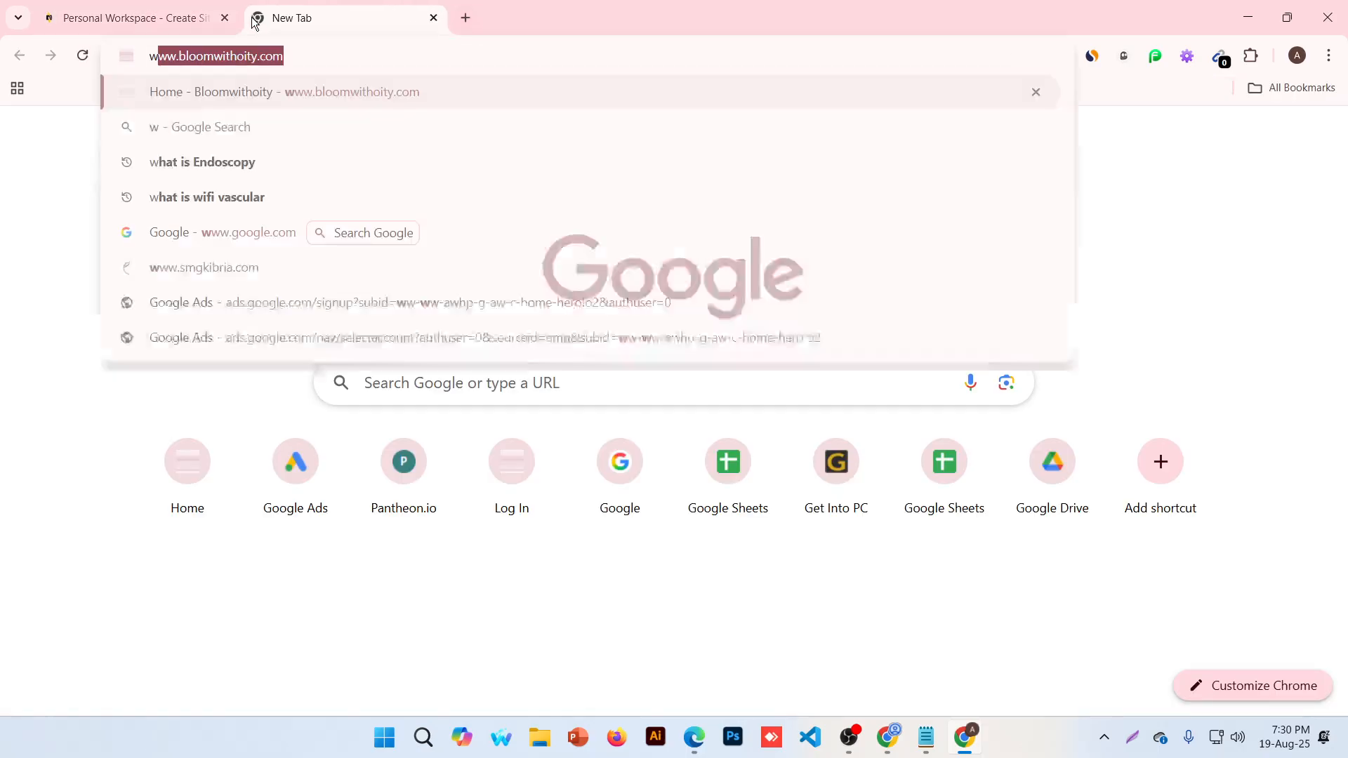
text(ordpress)
key(Return)
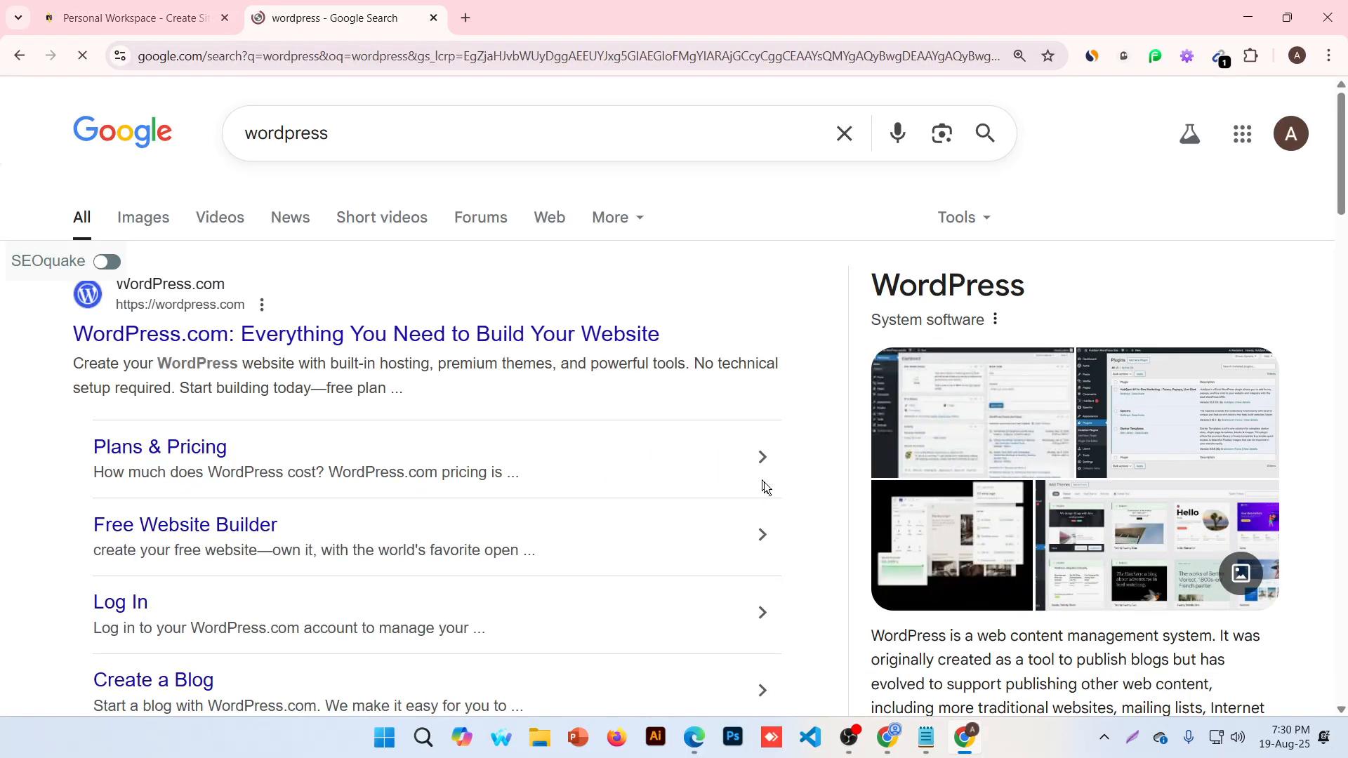
scroll(1041, 516, down, 3)
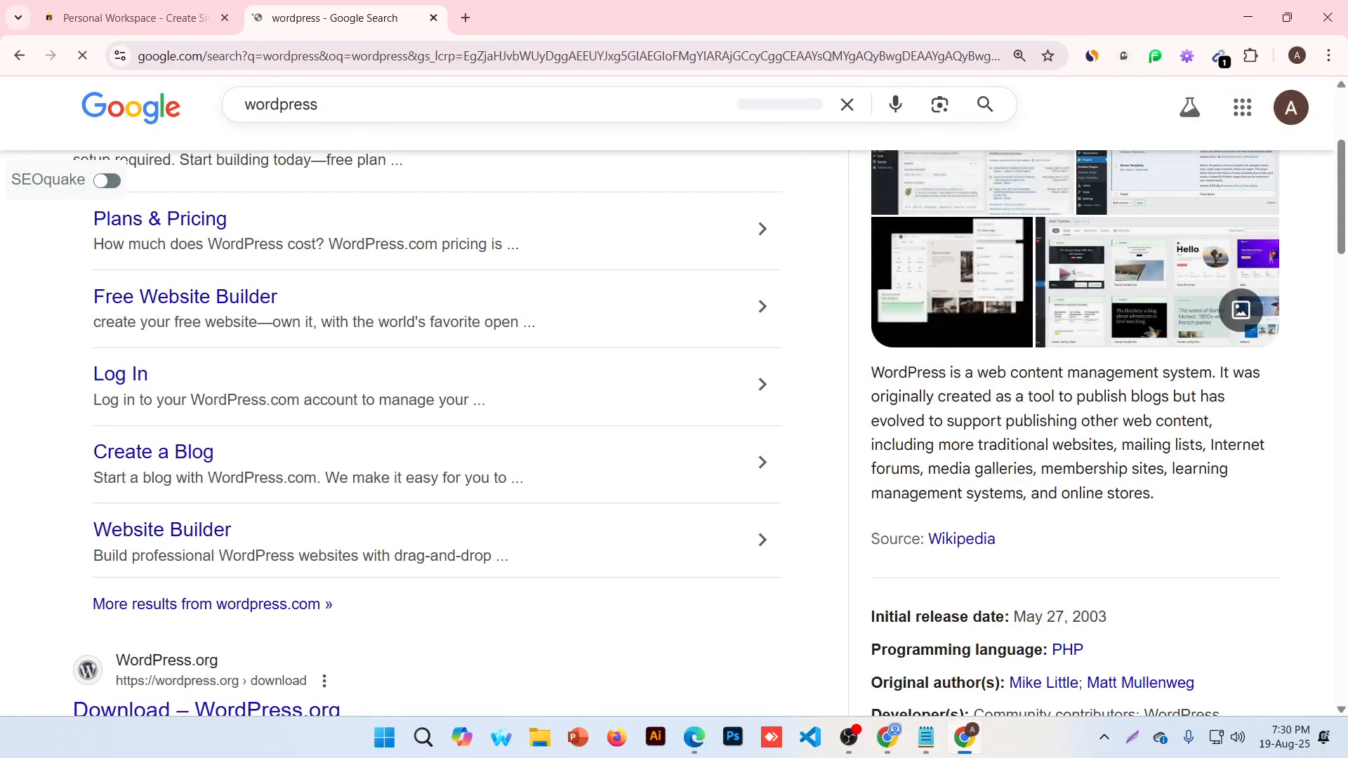
key(super+plus)
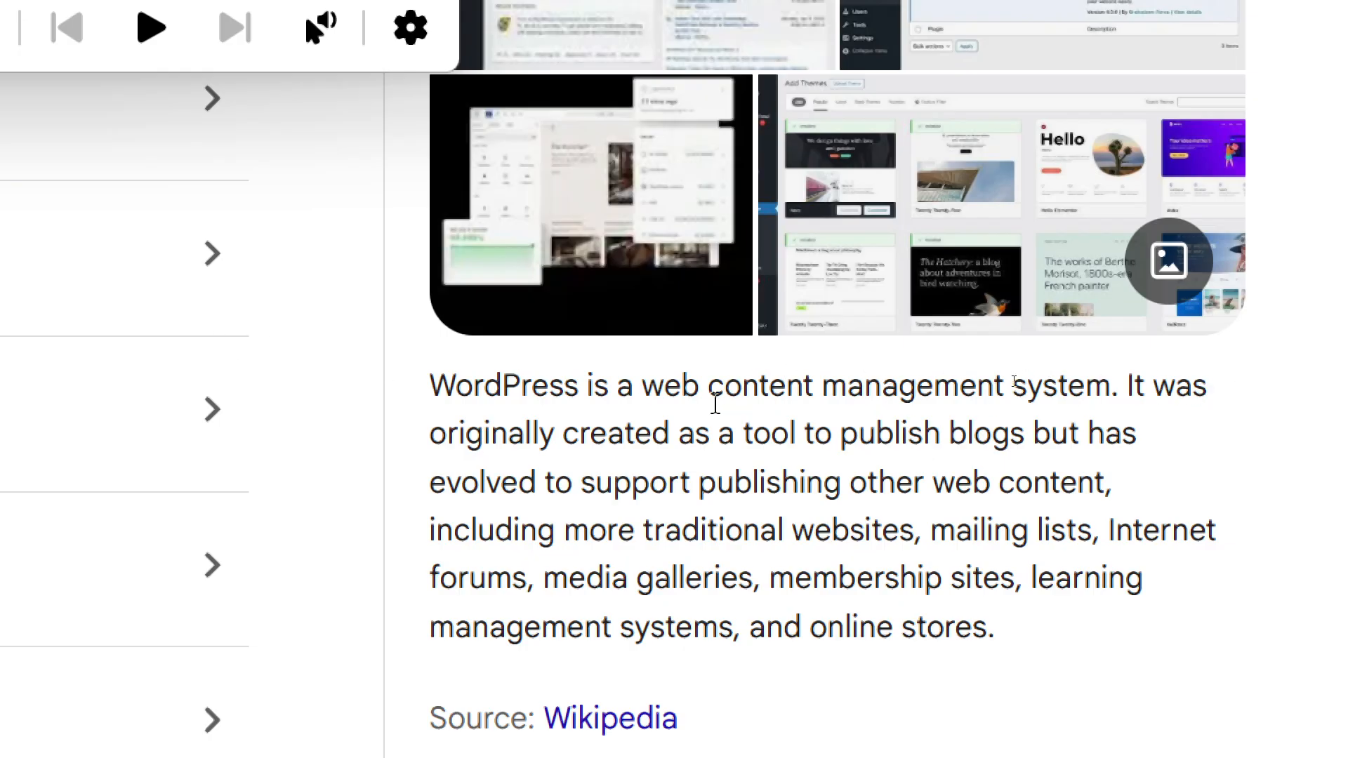
key(super+minus)
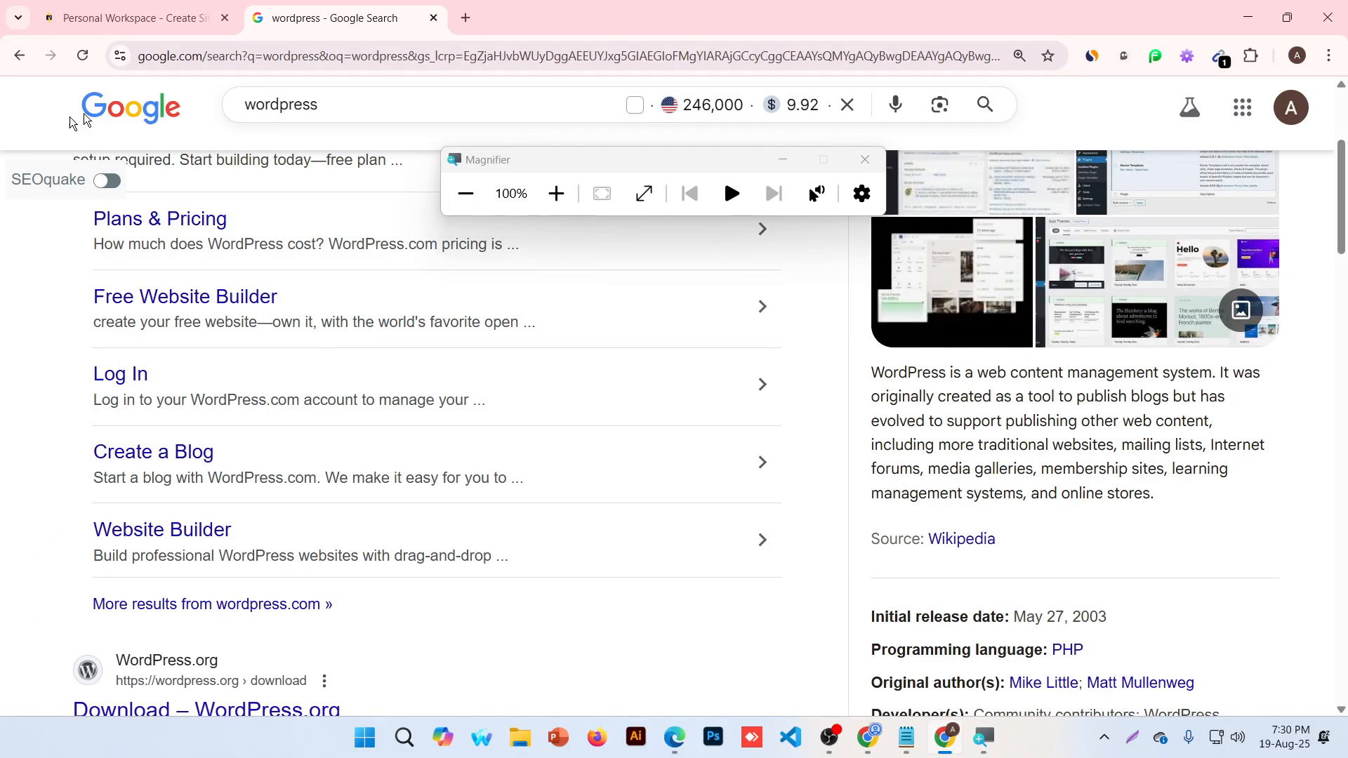
click(133, 17)
Choose WordPress and name the new site bacdm2513, giving dev-bacdm2513.pantheonsite.io
click(865, 159)
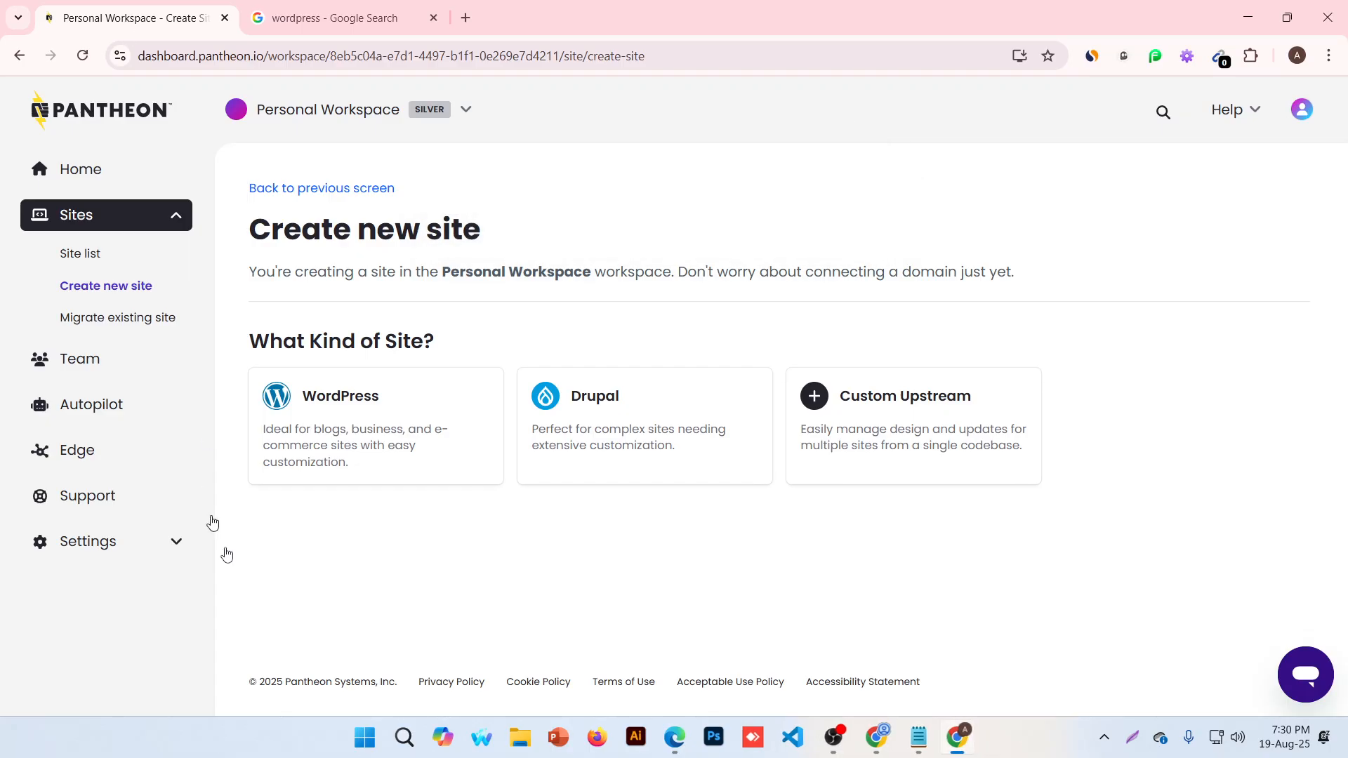
click(304, 444)
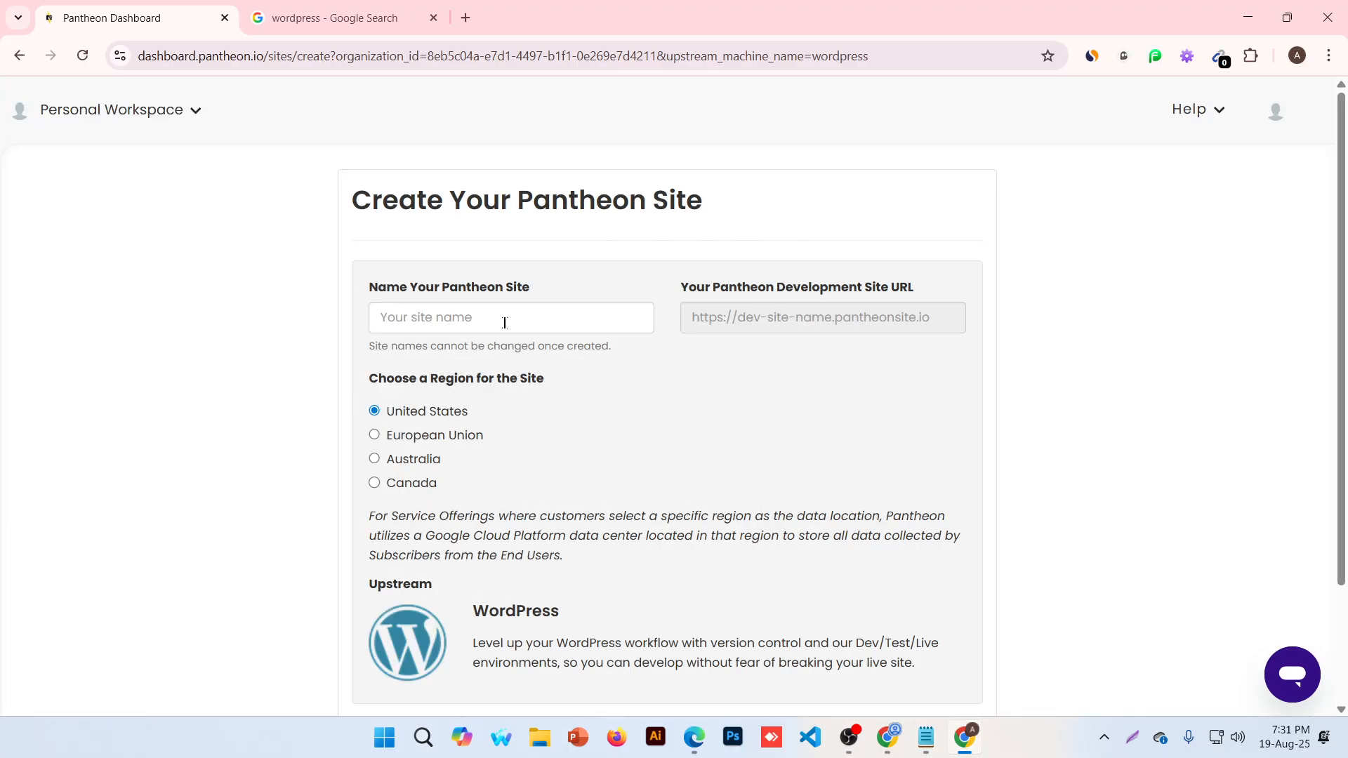
click(504, 322)
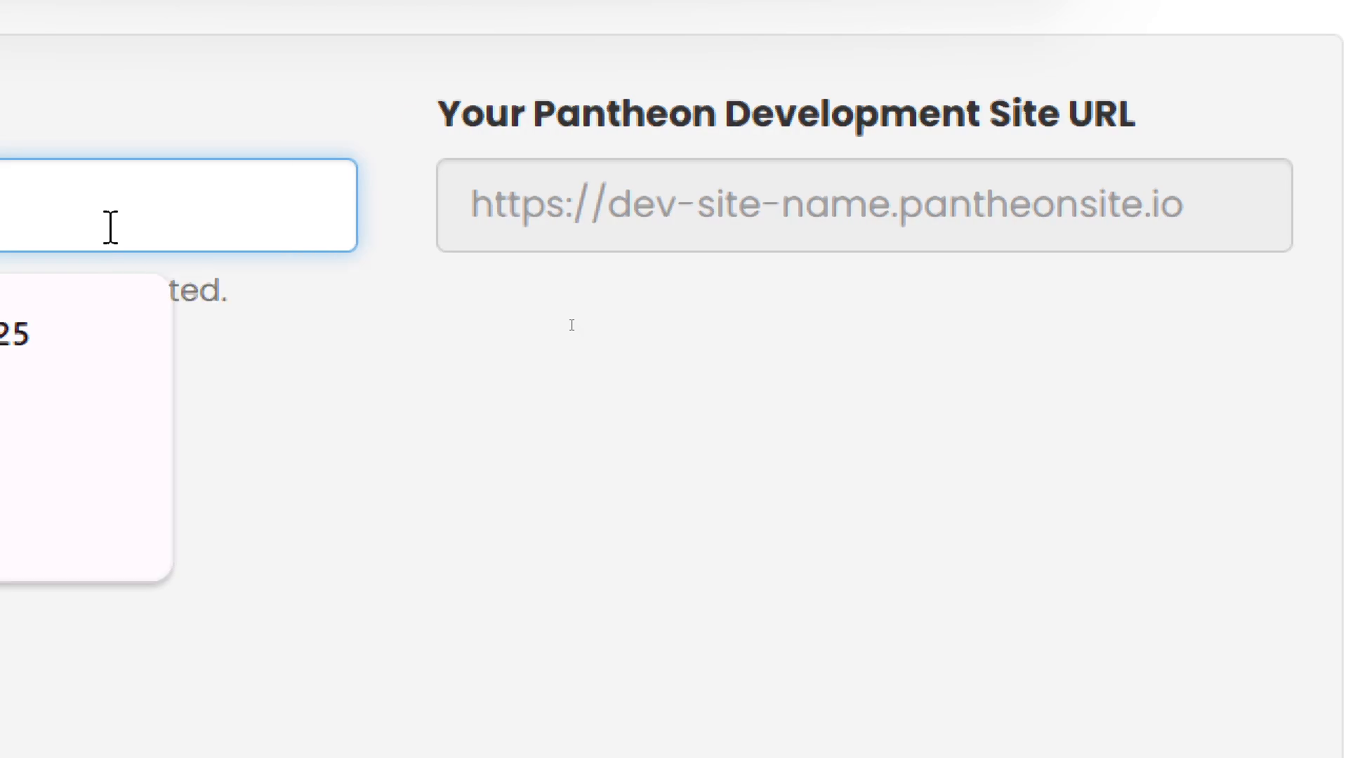
text(bacdm)
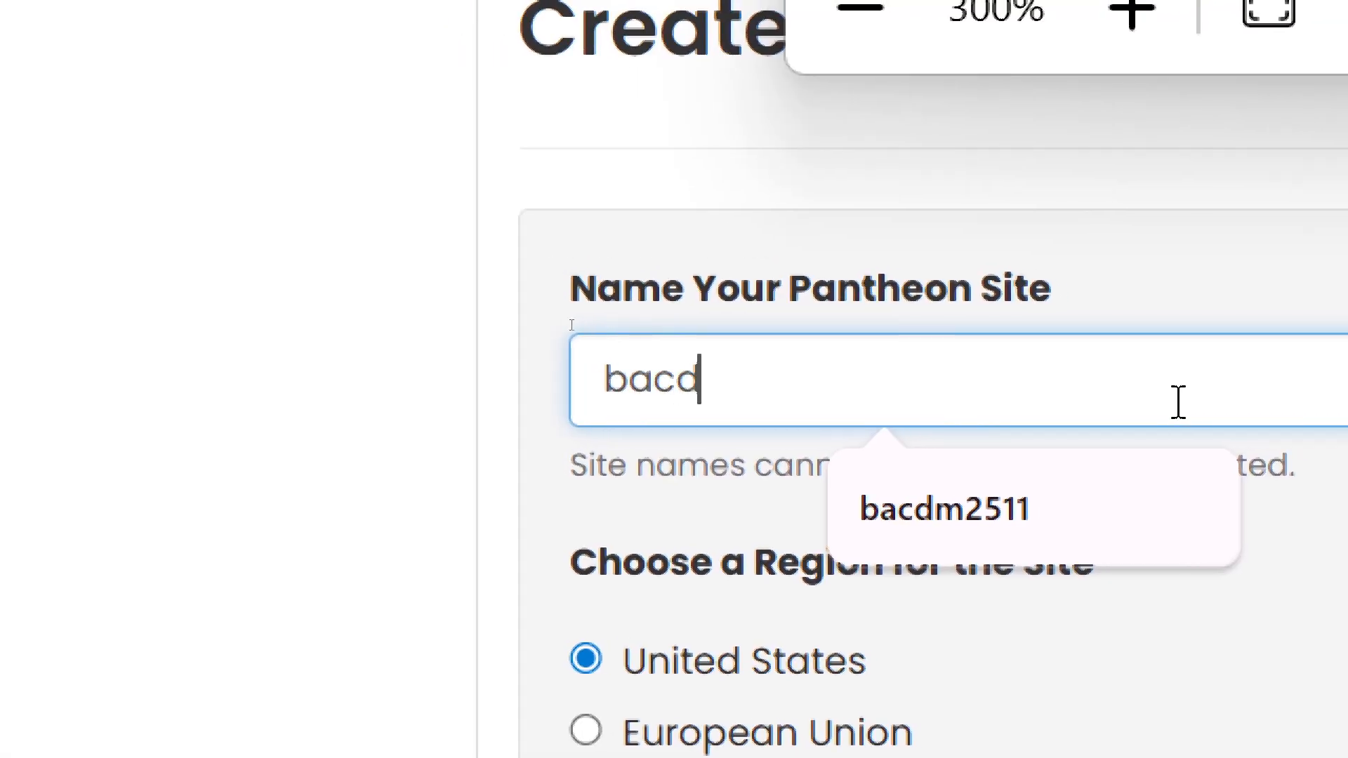
text(2513)
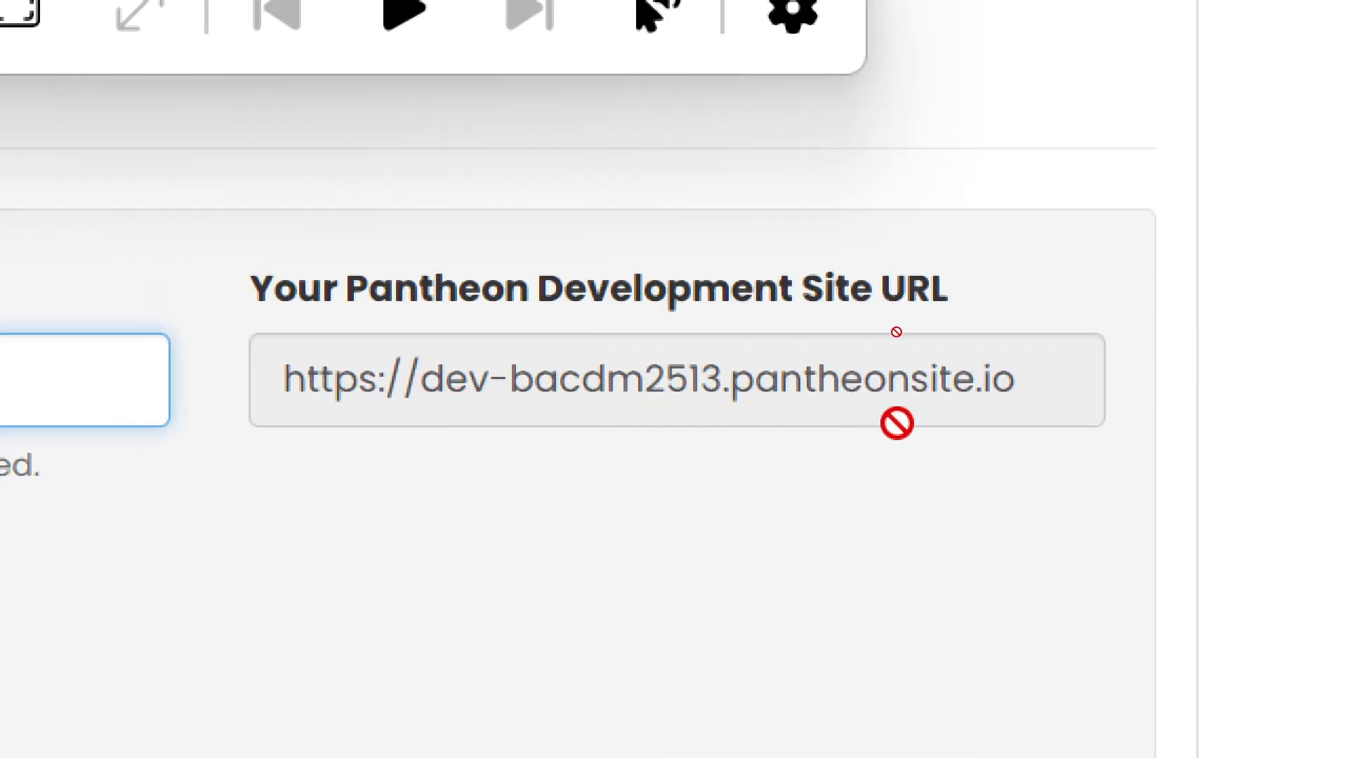
key(super+minus)
key(super+minus)
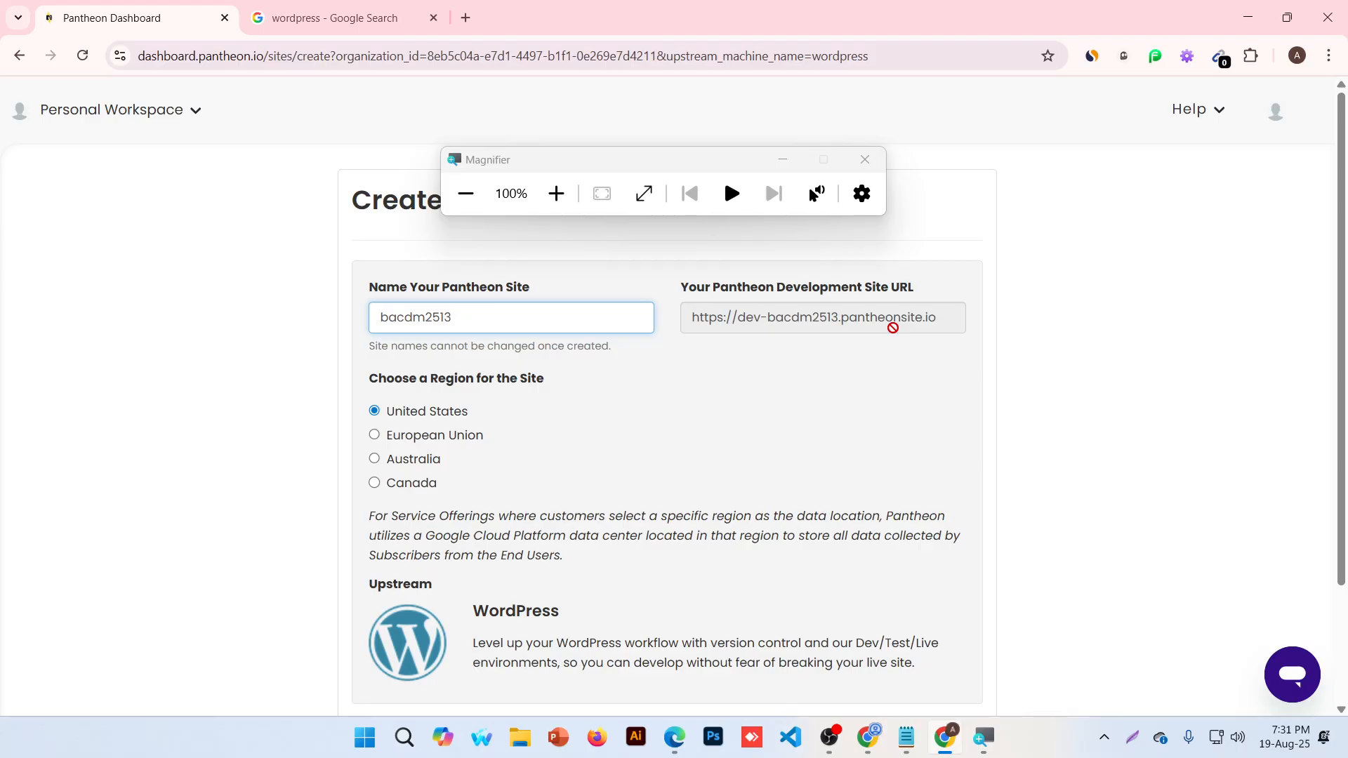
scroll(892, 328, down, 1)
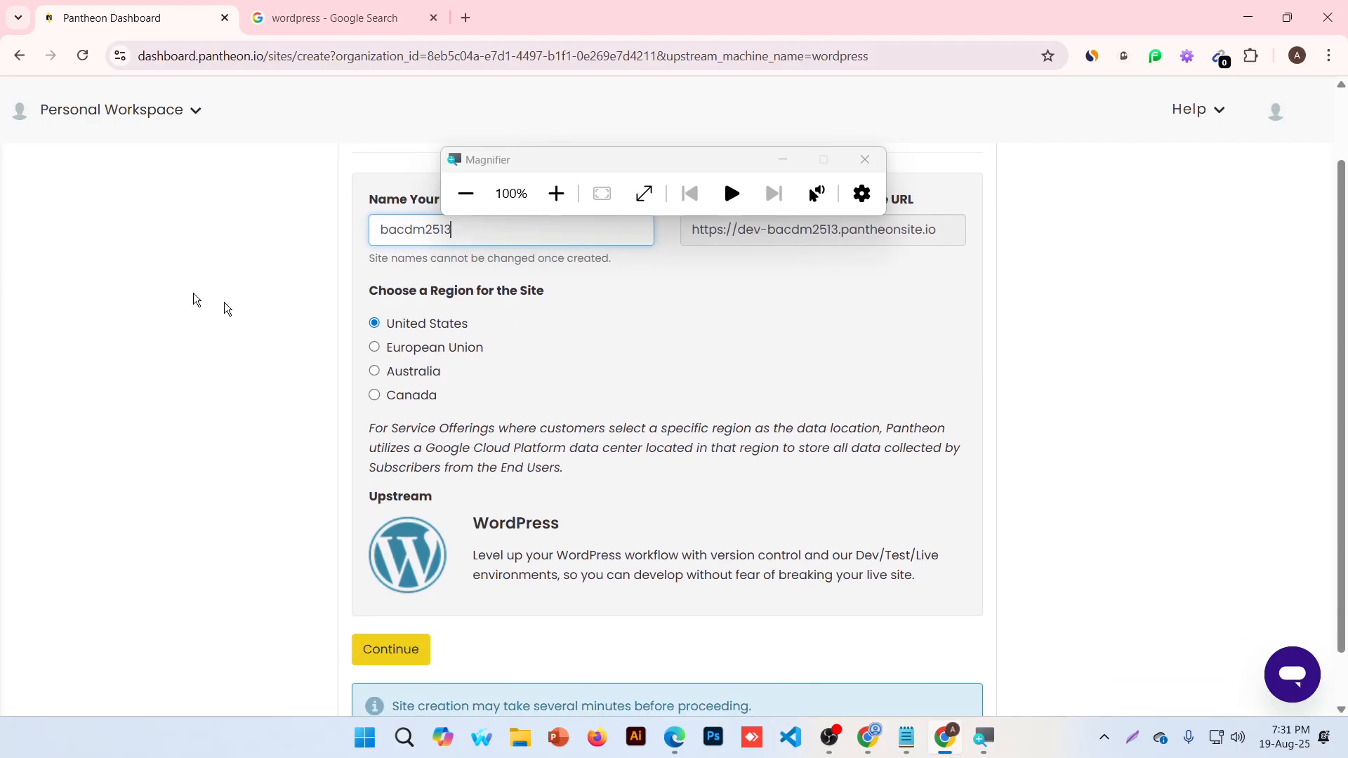
click(873, 165)
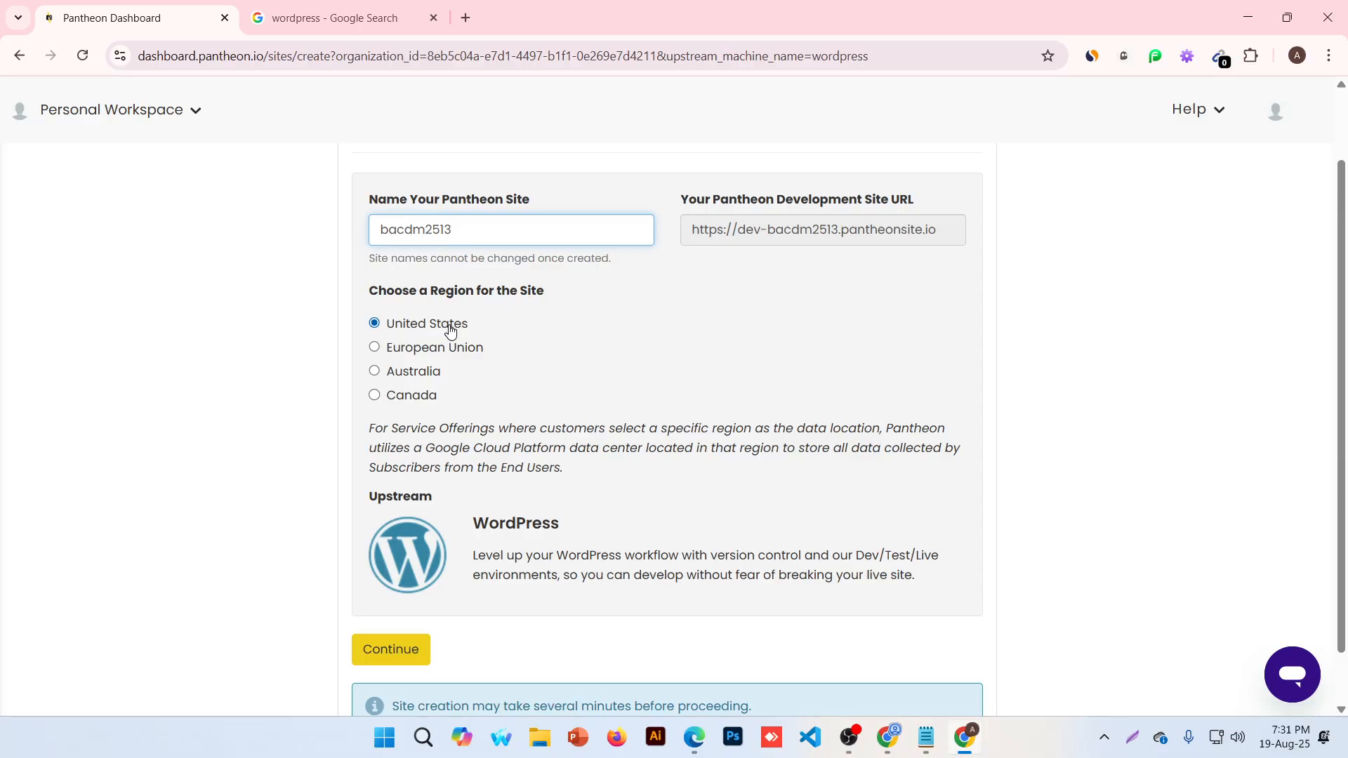
Create site bacdm2513, let the WordPress deployment complete, and open its site dashboard
click(374, 660)
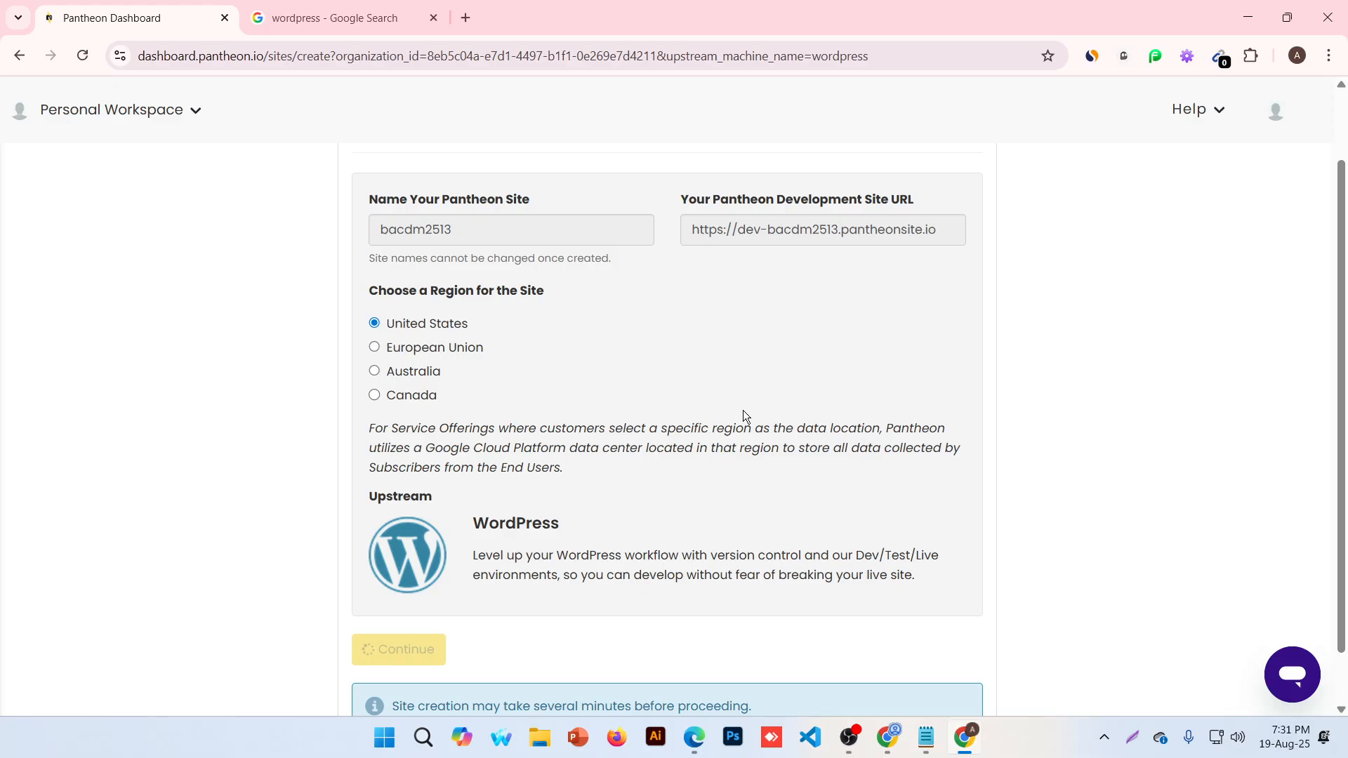
click(434, 18)
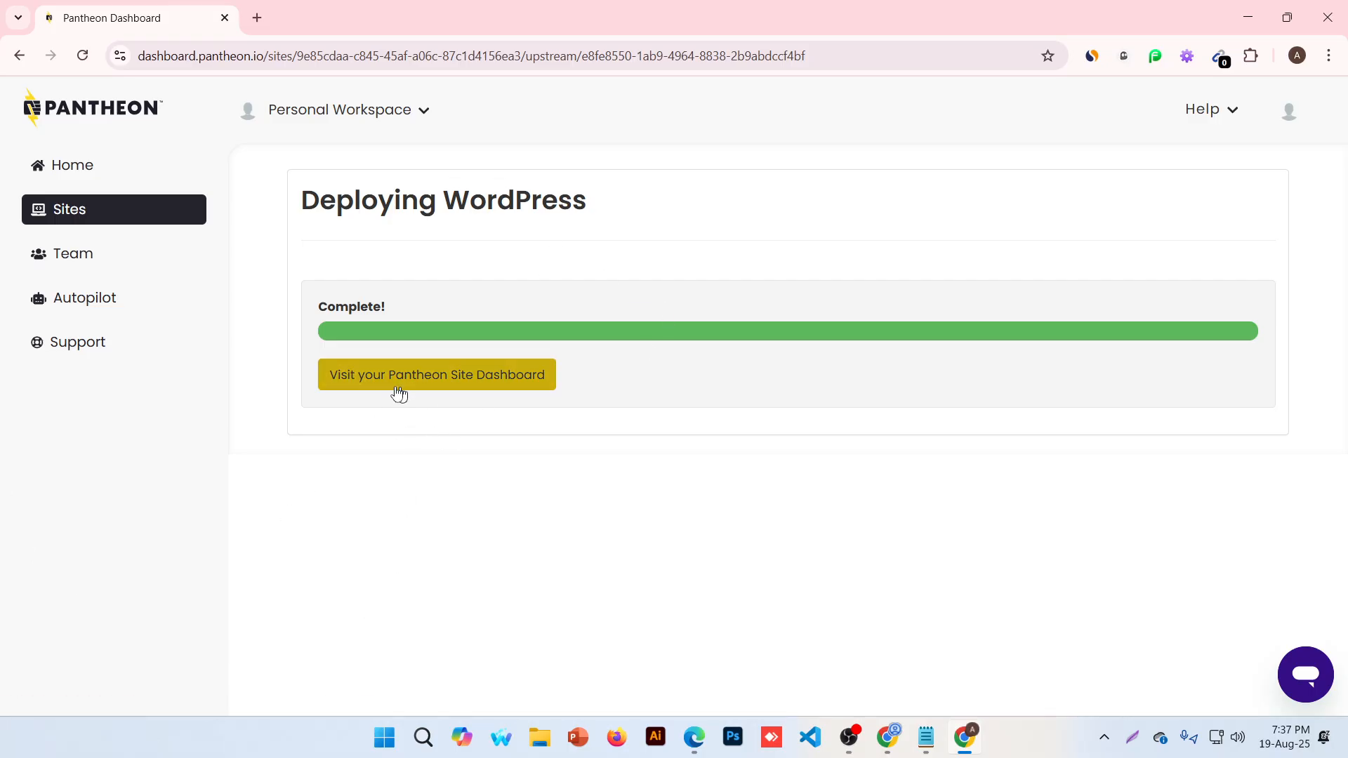
click(460, 382)
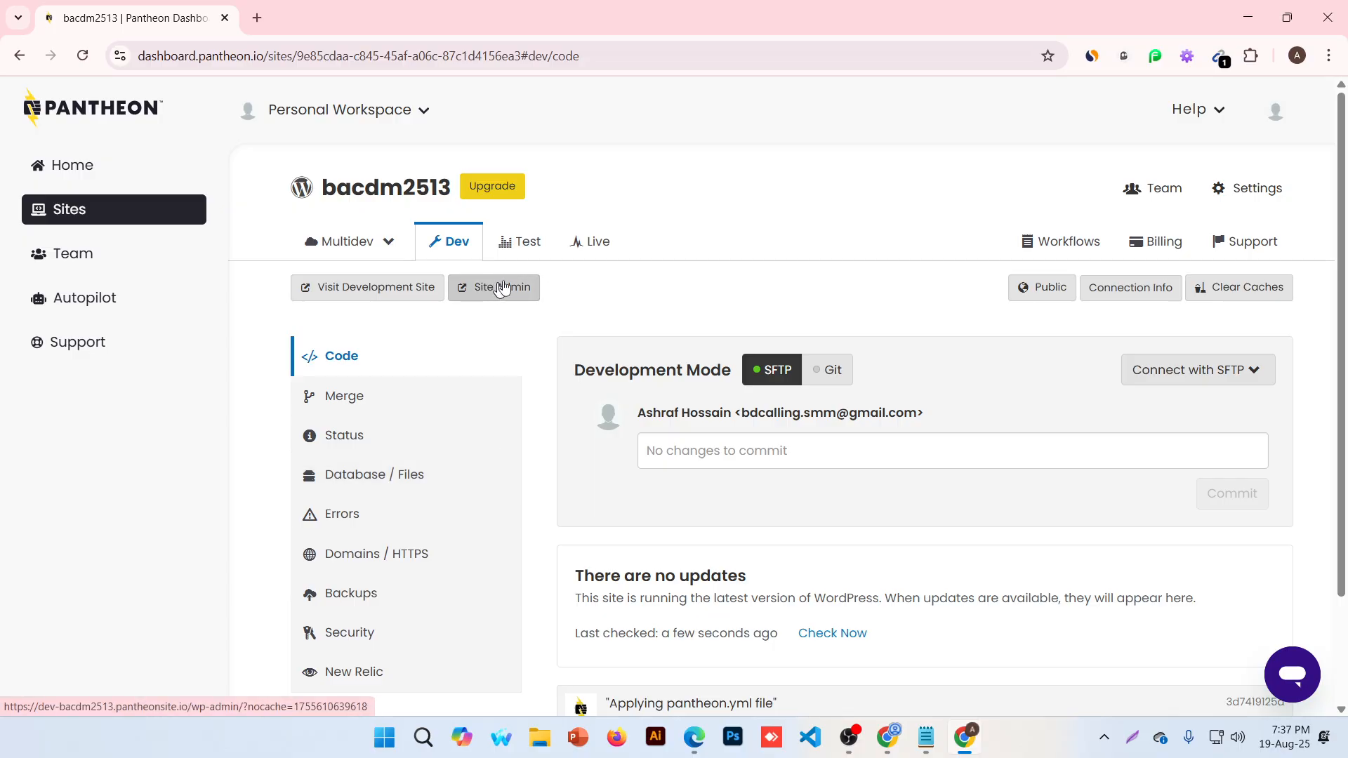
Open the Dev site and continue past the Pantheon sandbox notice to WordPress's language page
click(473, 287)
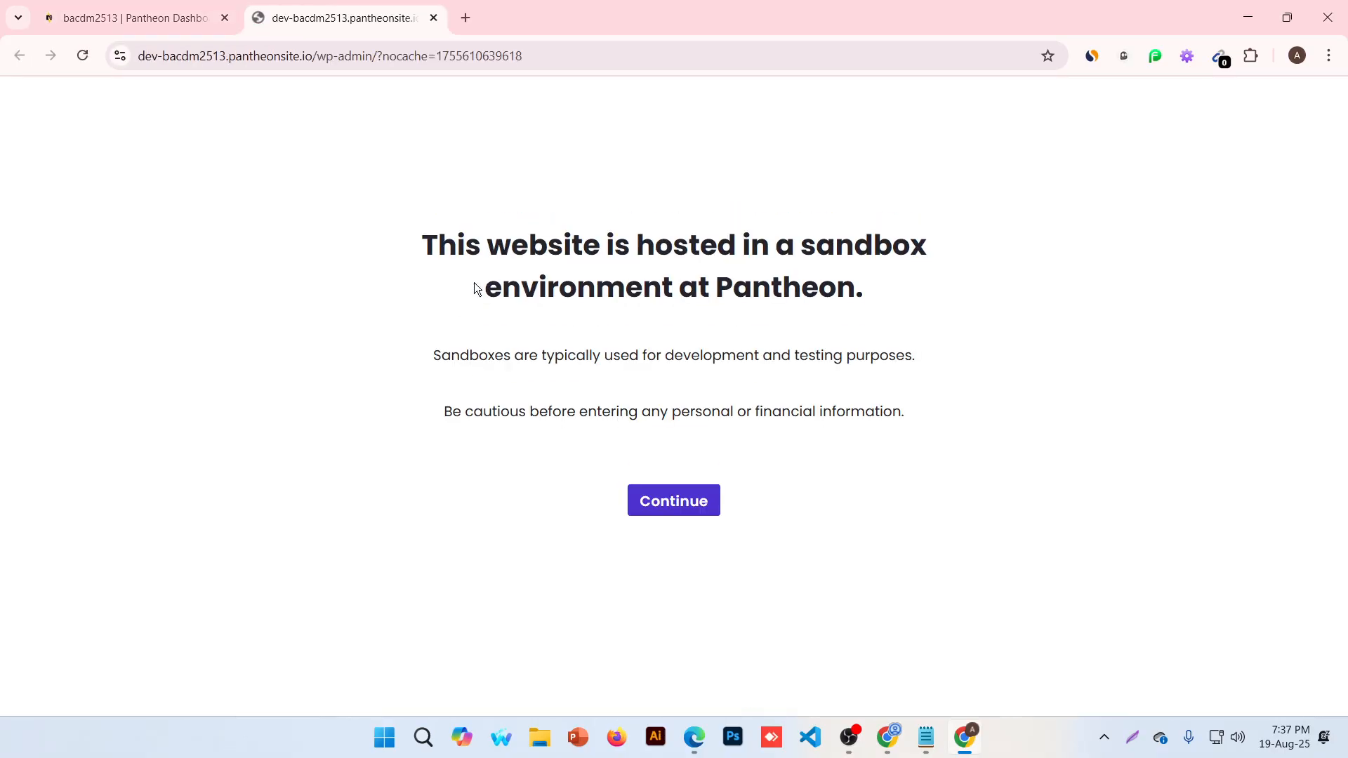
drag(399, 242, 1004, 296)
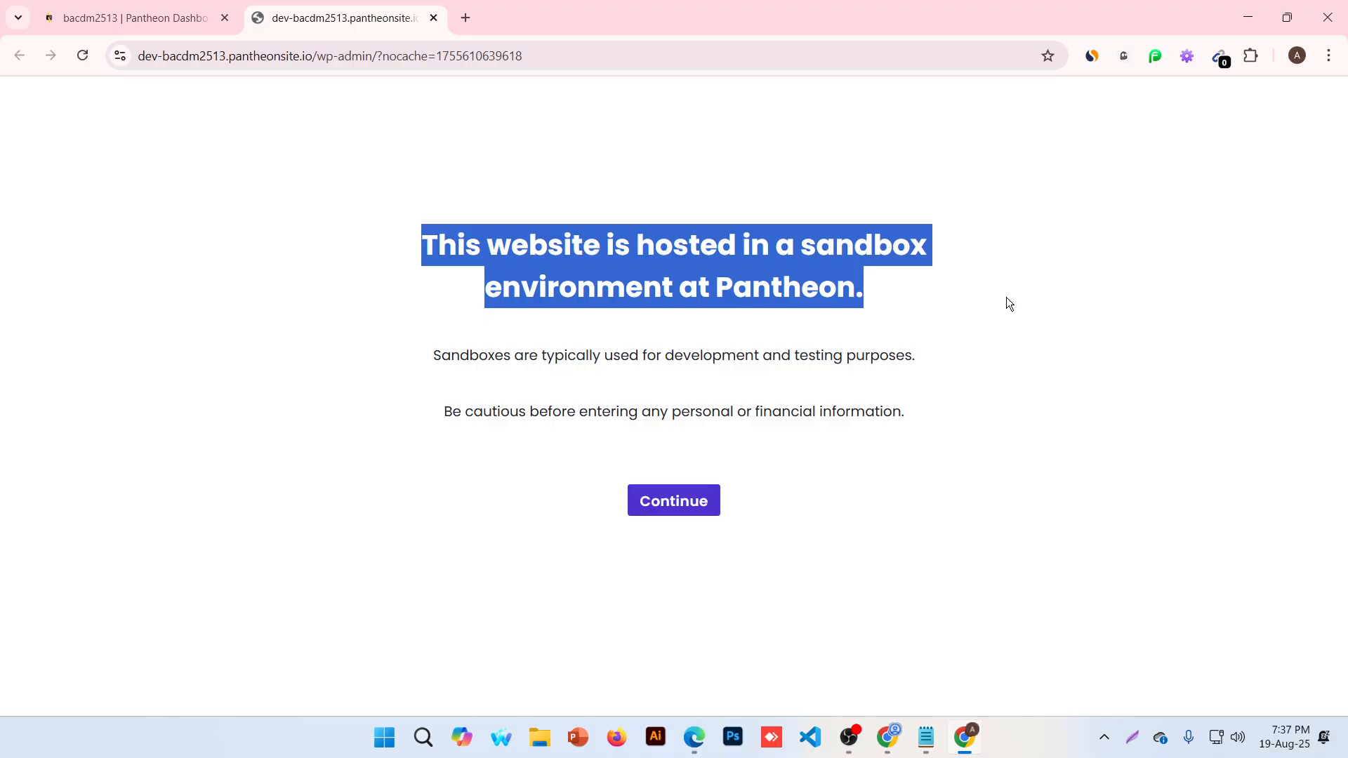
click(1011, 307)
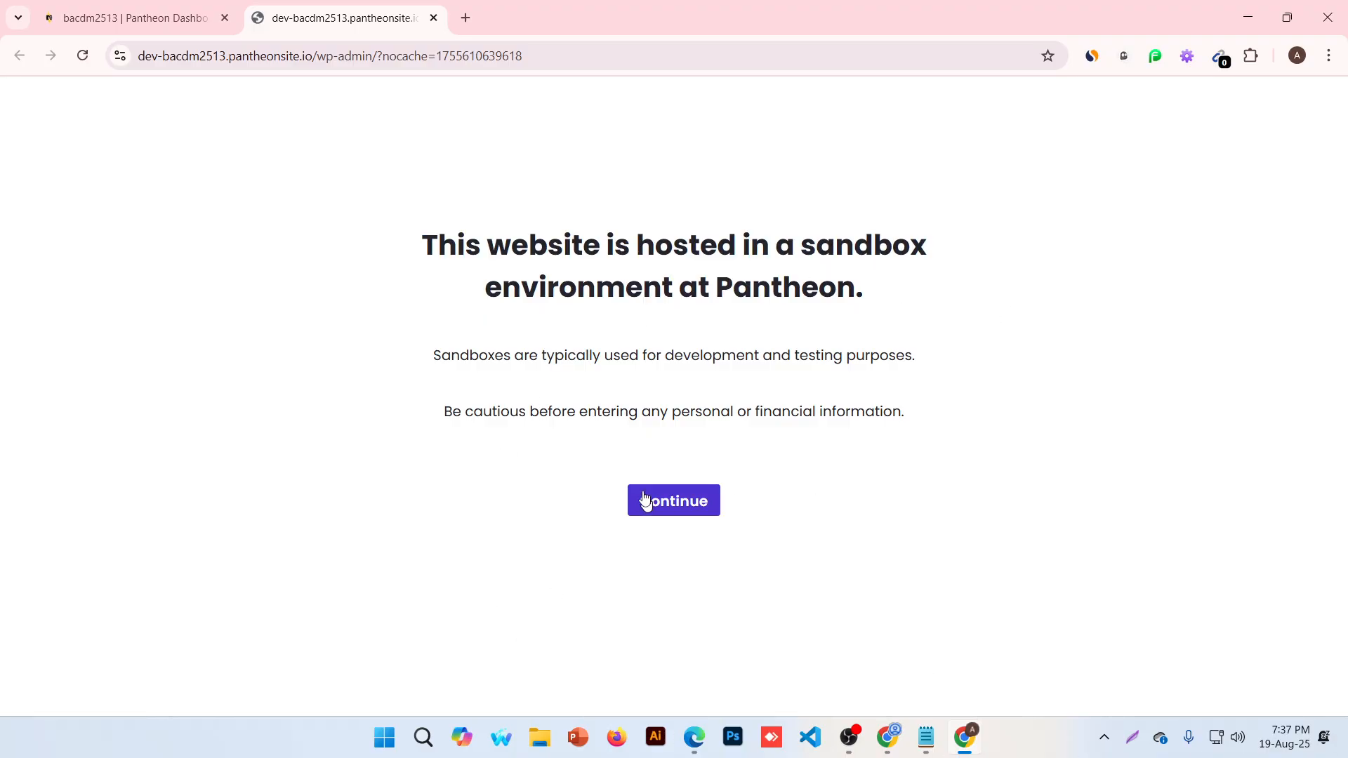
drag(430, 355, 449, 355)
drag(567, 358, 577, 358)
drag(667, 356, 917, 358)
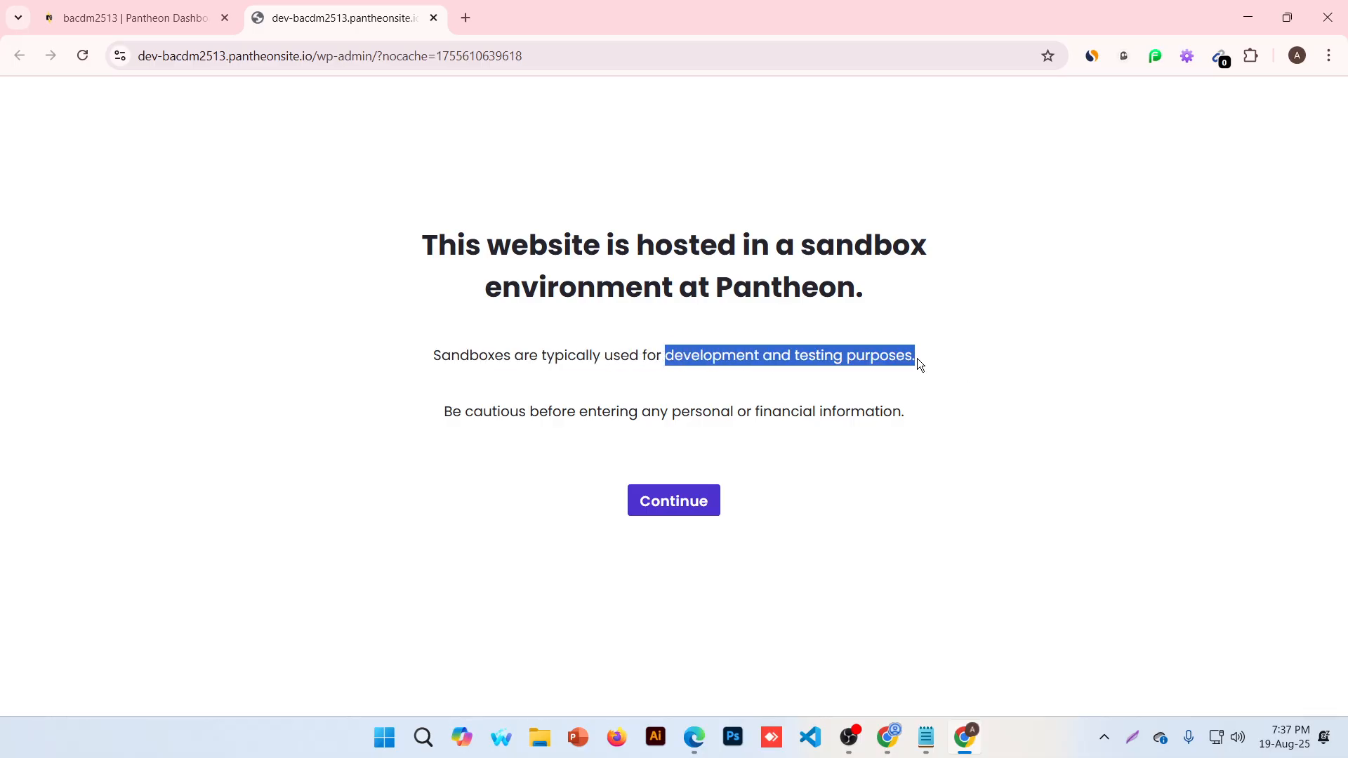
click(711, 504)
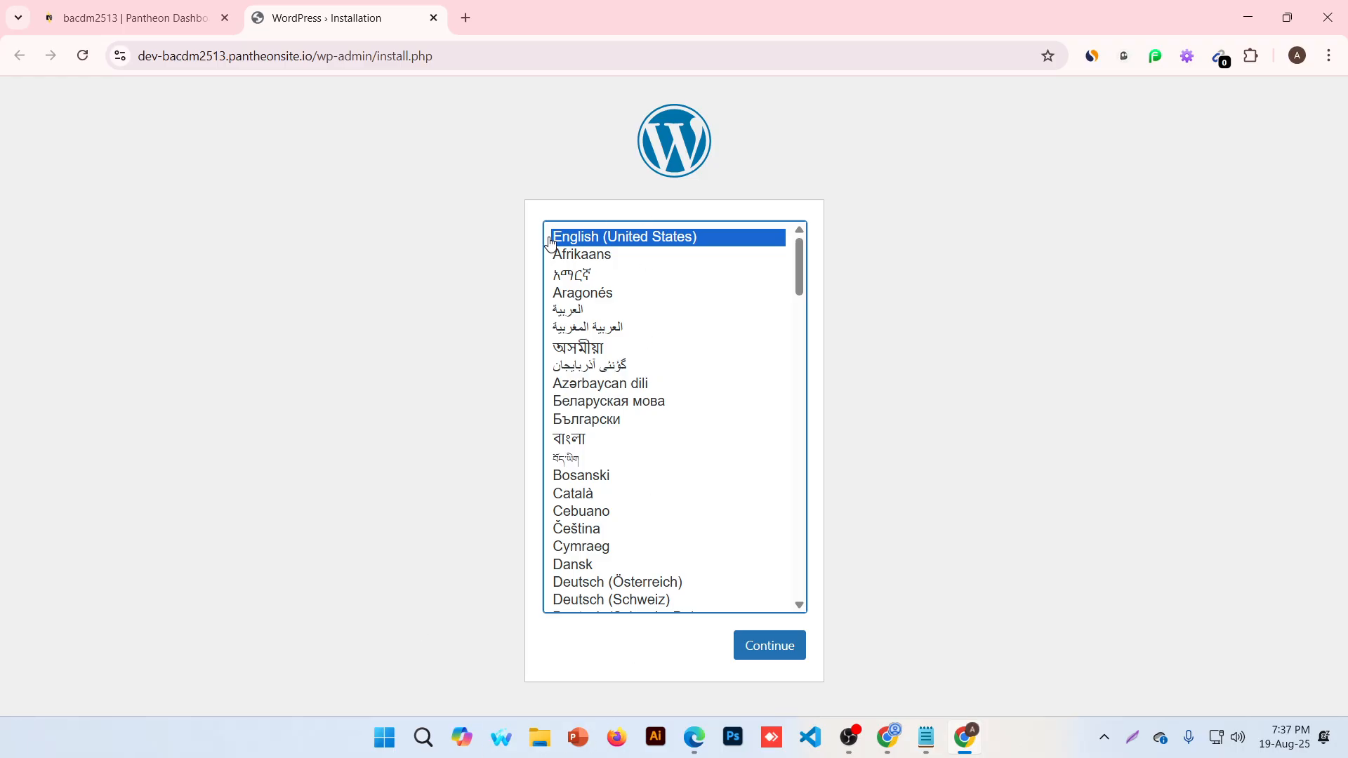
Keep English and fill the site title 'Best ecommerce website in Bangladesh' from autofill
click(780, 645)
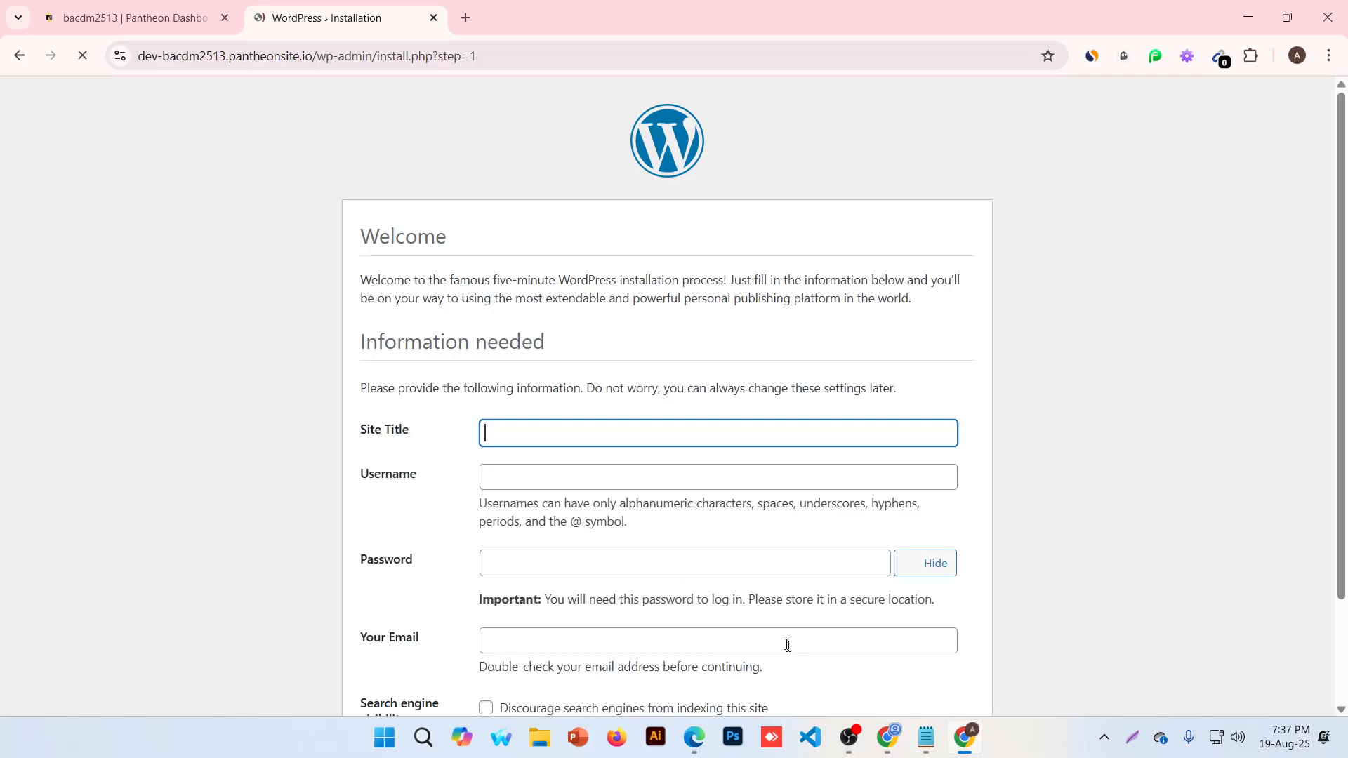
scroll(590, 435, down, 2)
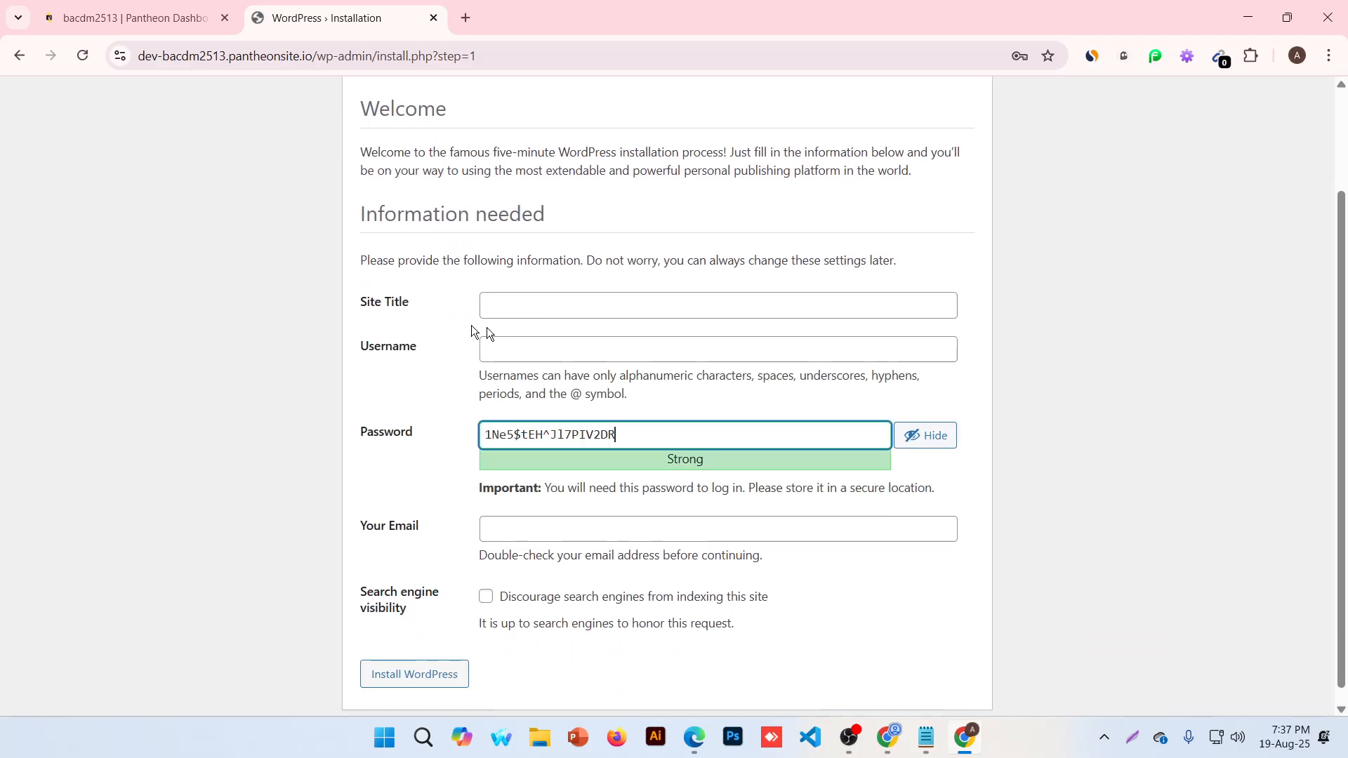
click(382, 301)
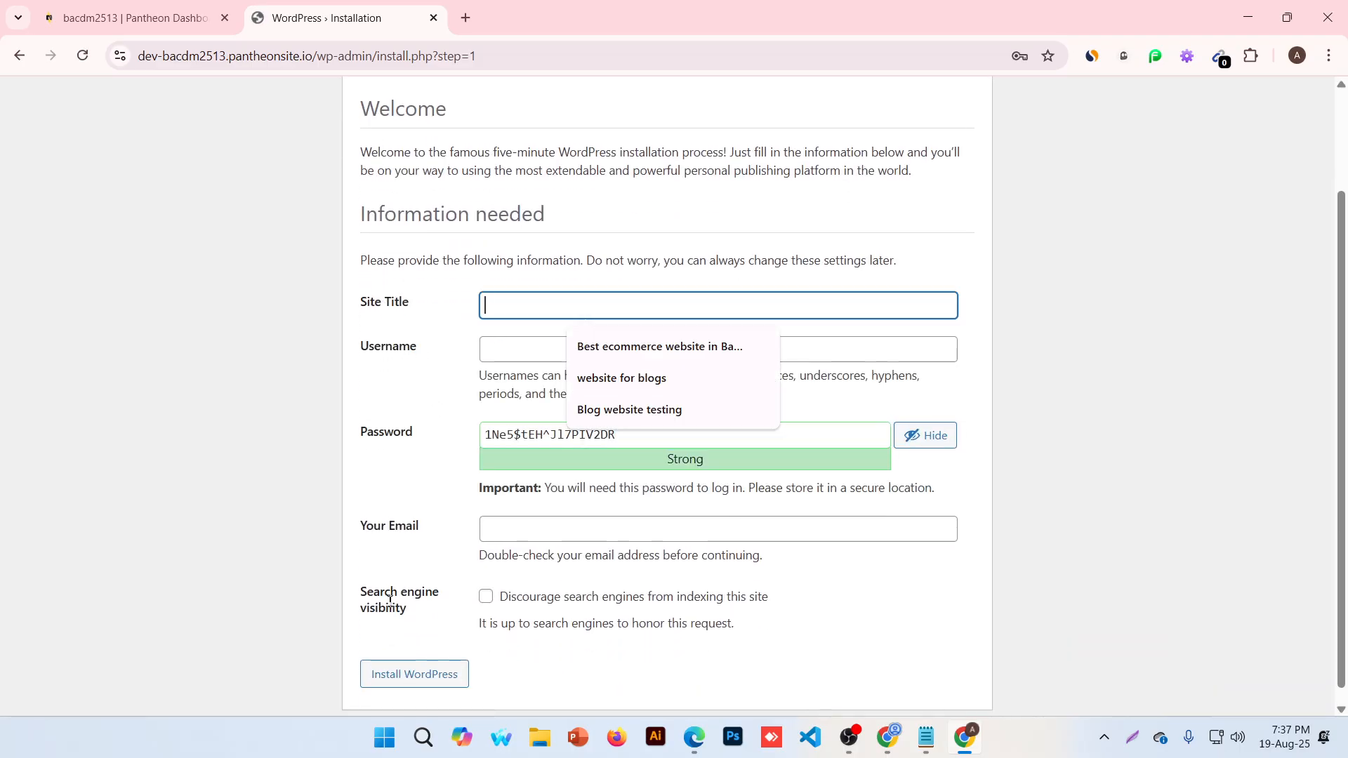
click(377, 406)
click(616, 303)
click(645, 346)
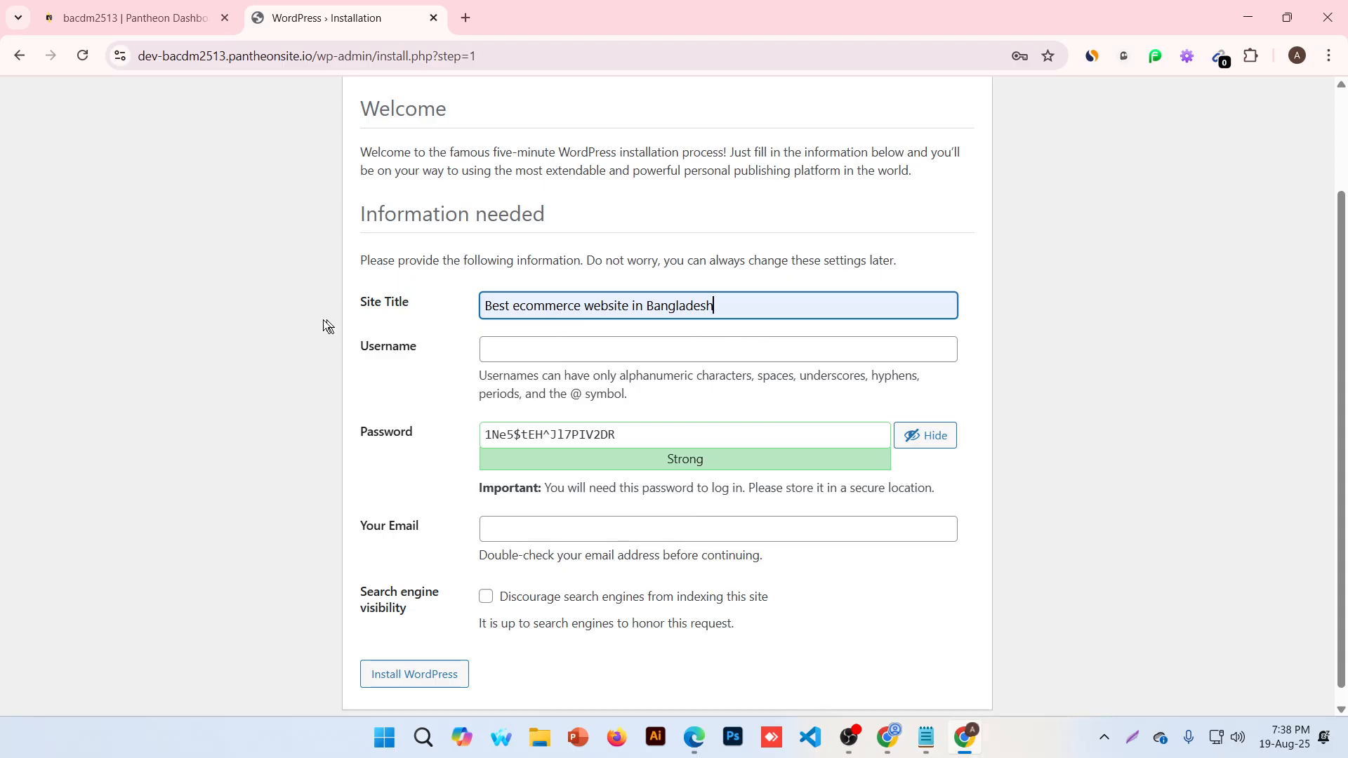
click(380, 344)
click(384, 438)
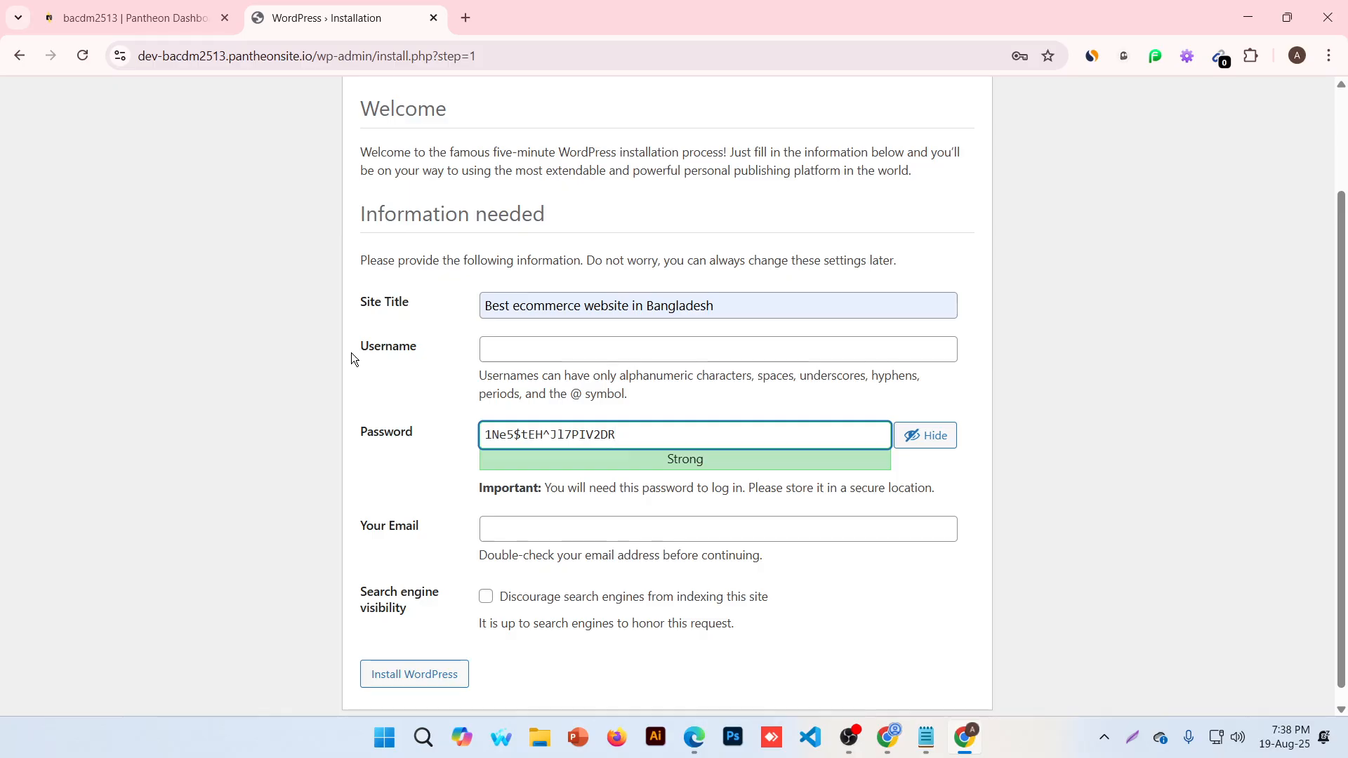
Set username admin and replace the generated password with a weak one, confirming its use
click(568, 350)
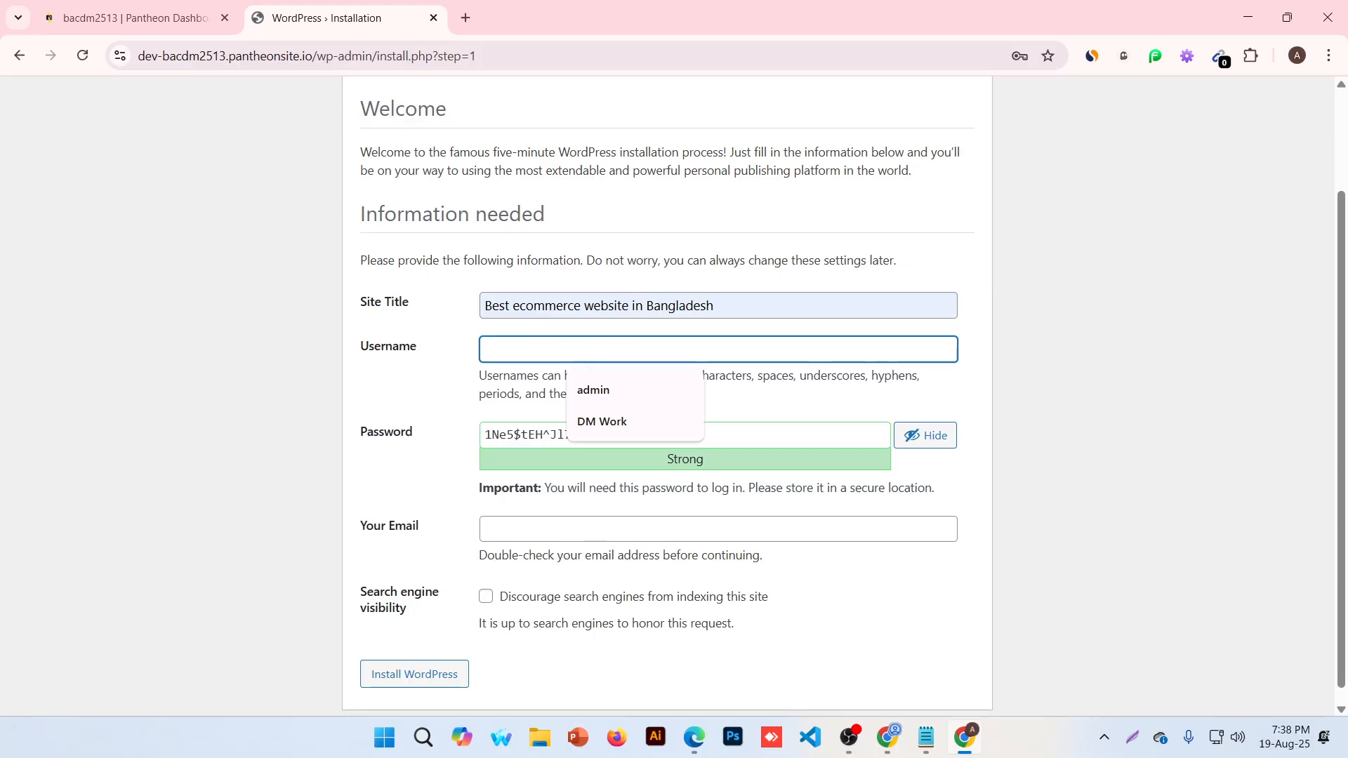
click(608, 390)
click(585, 435)
key(ctrl+a)
text(adn)
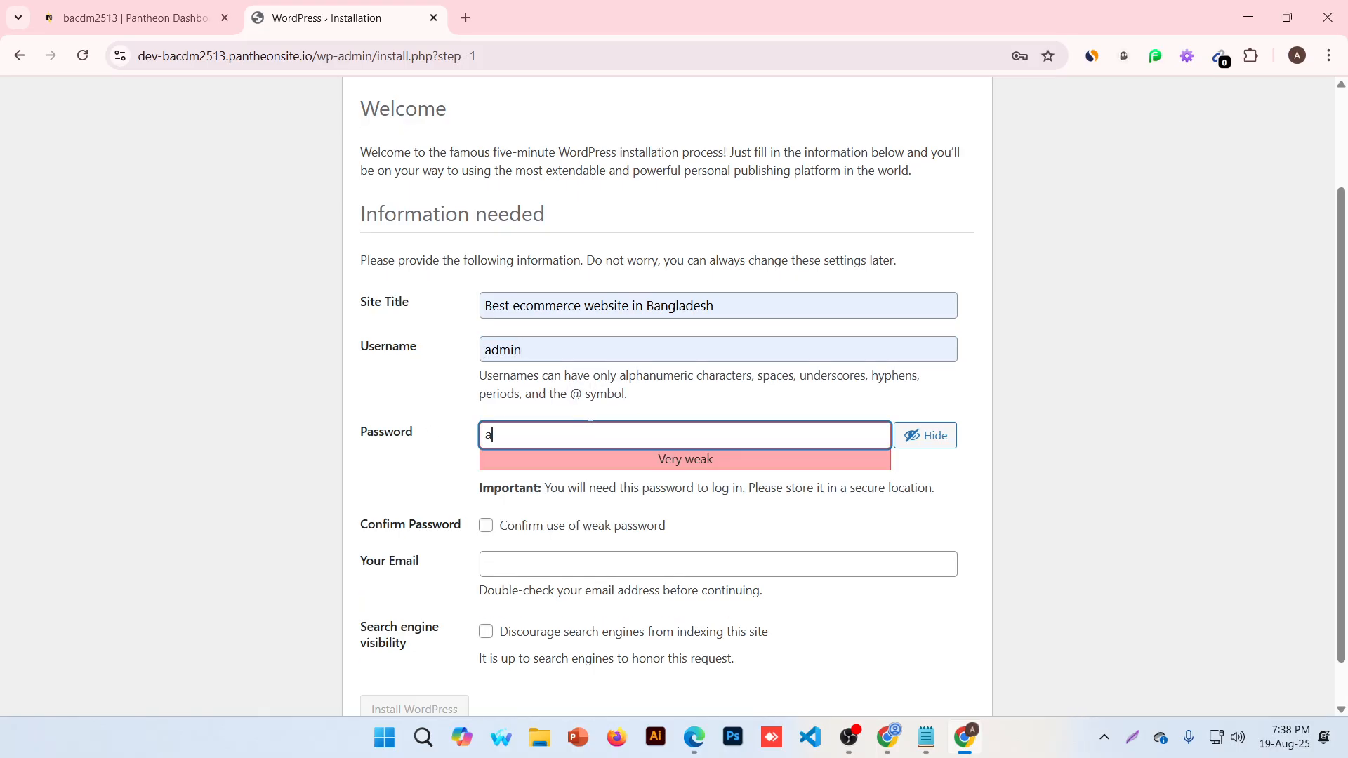
key(BackSpace)
text(min)
click(487, 527)
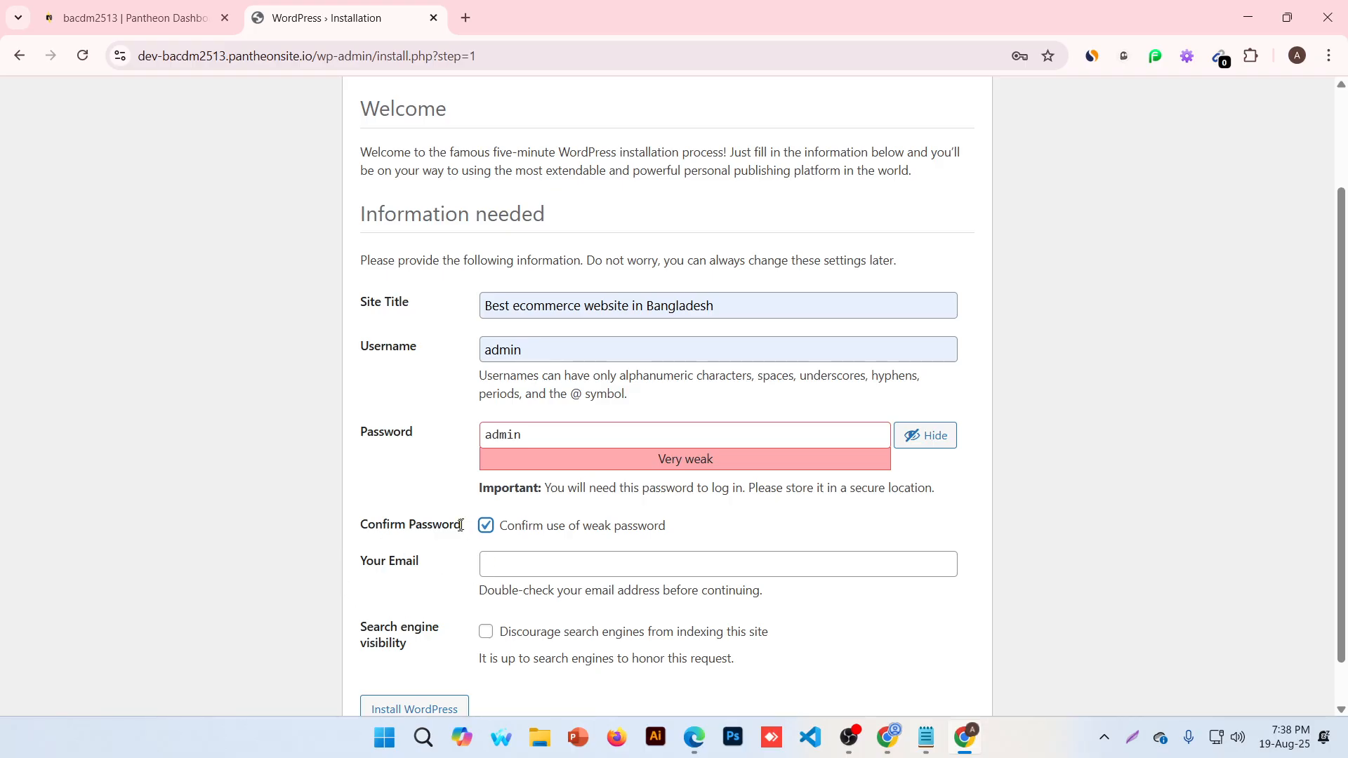
Fill in the administrator e-mail from the saved autofill suggestion
click(488, 565)
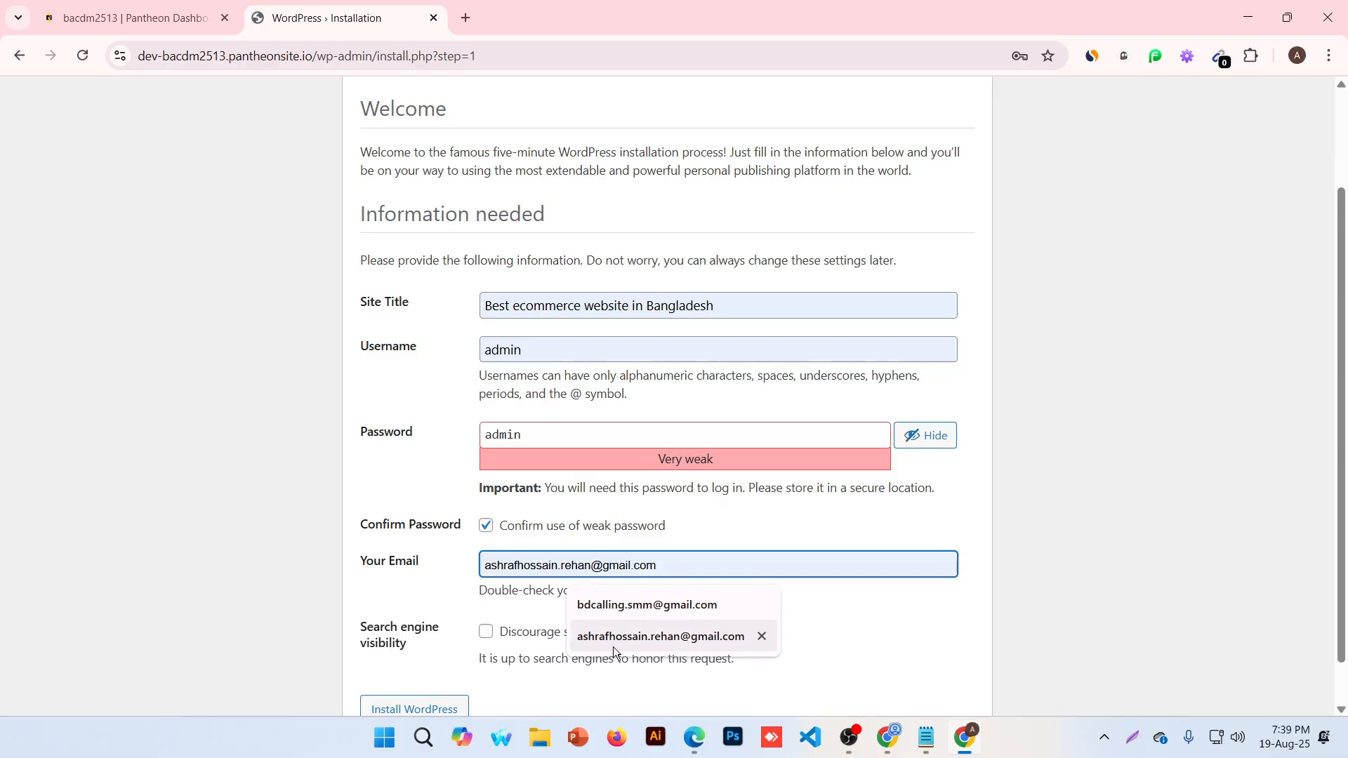
click(612, 608)
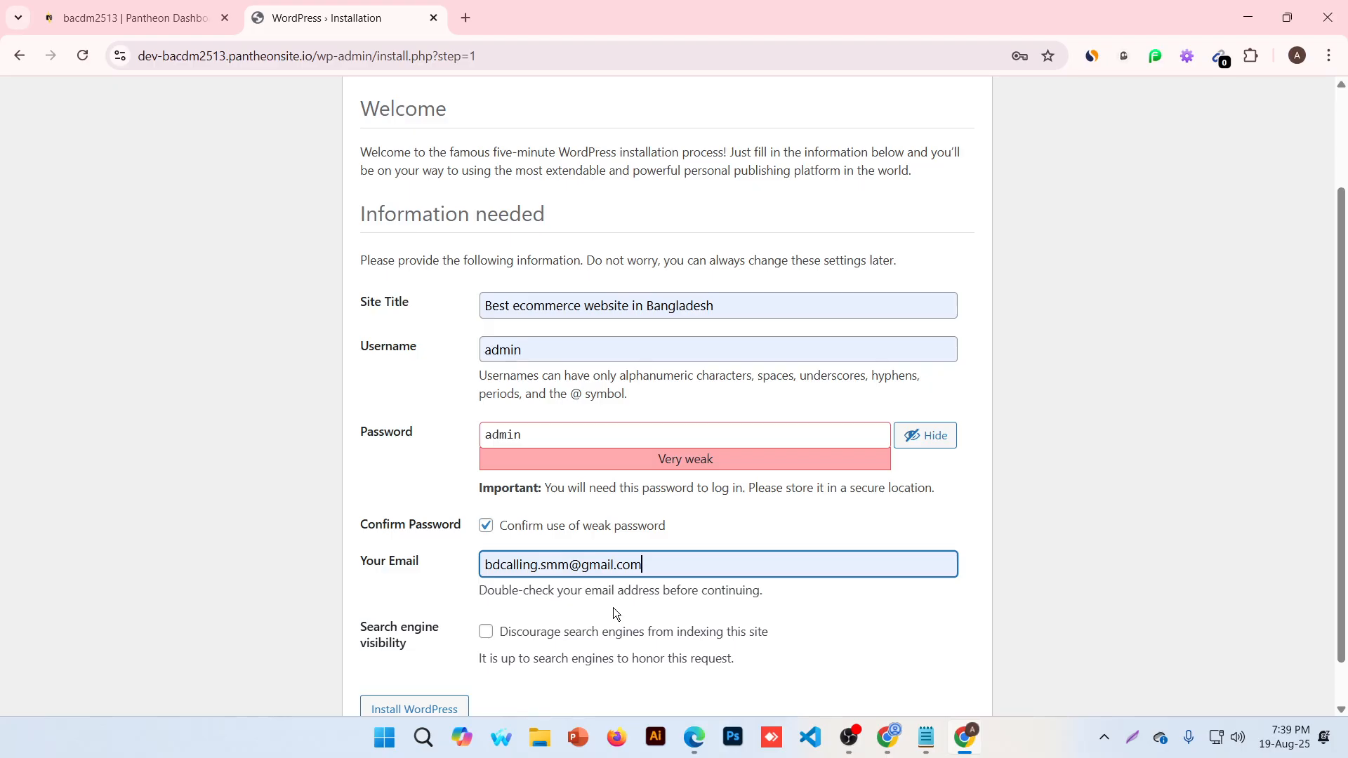
scroll(618, 645, down, 1)
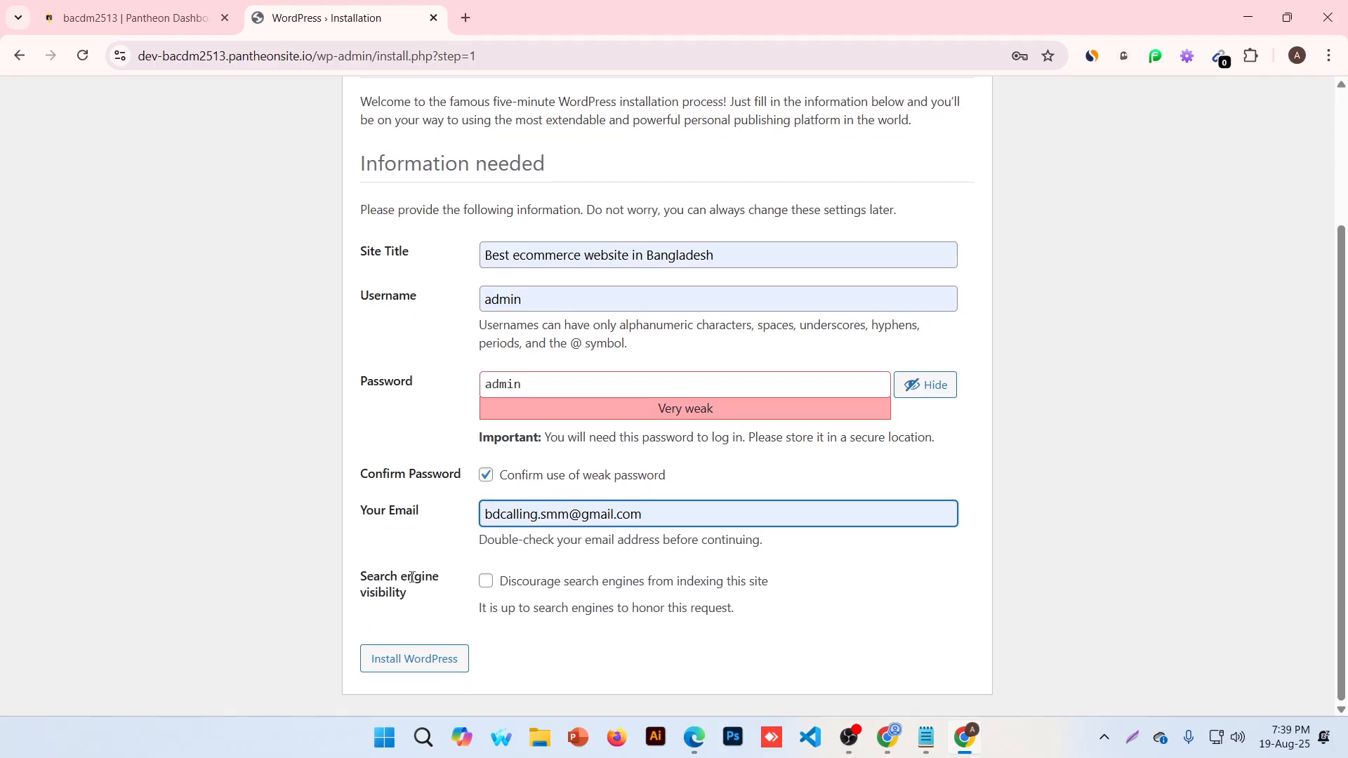
Tick 'Discourage search engines from indexing this site' and run the WordPress installation
drag(412, 599, 361, 579)
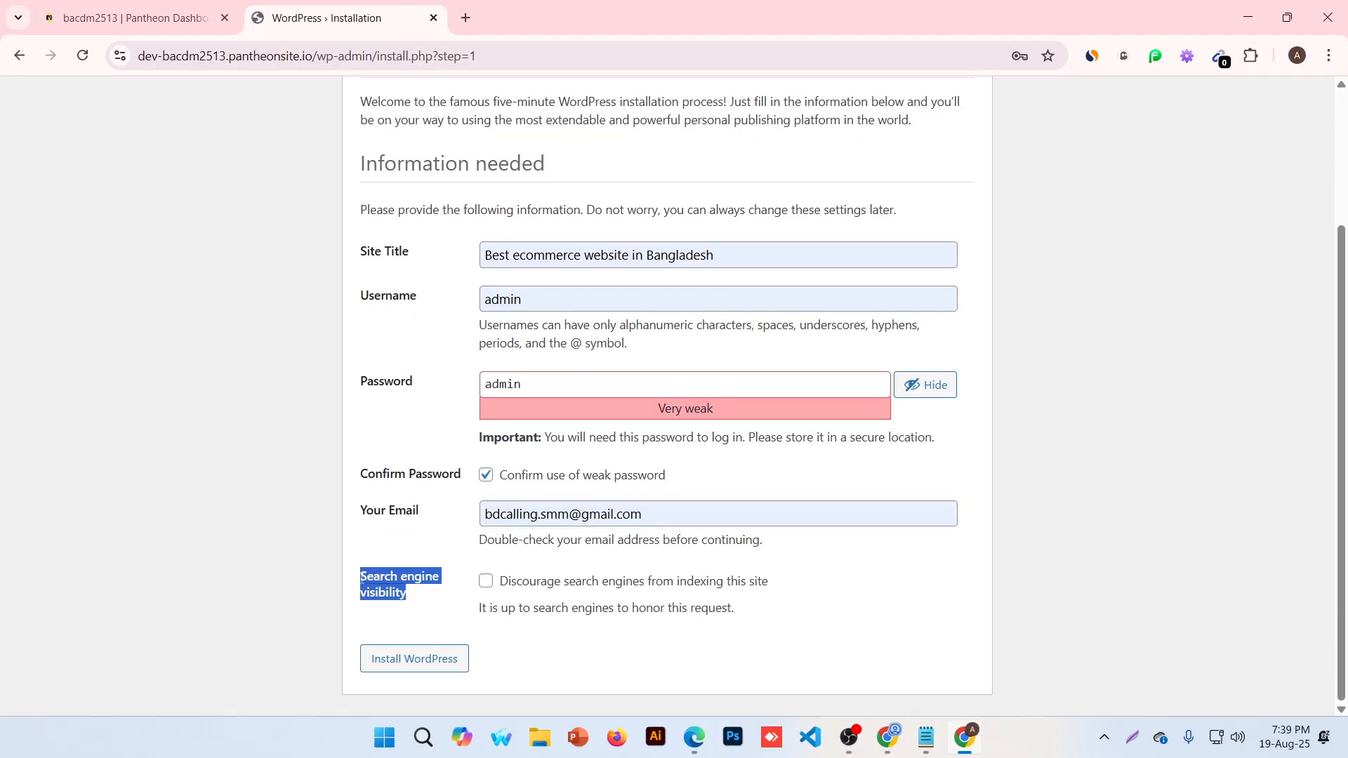
click(487, 582)
drag(676, 582, 764, 598)
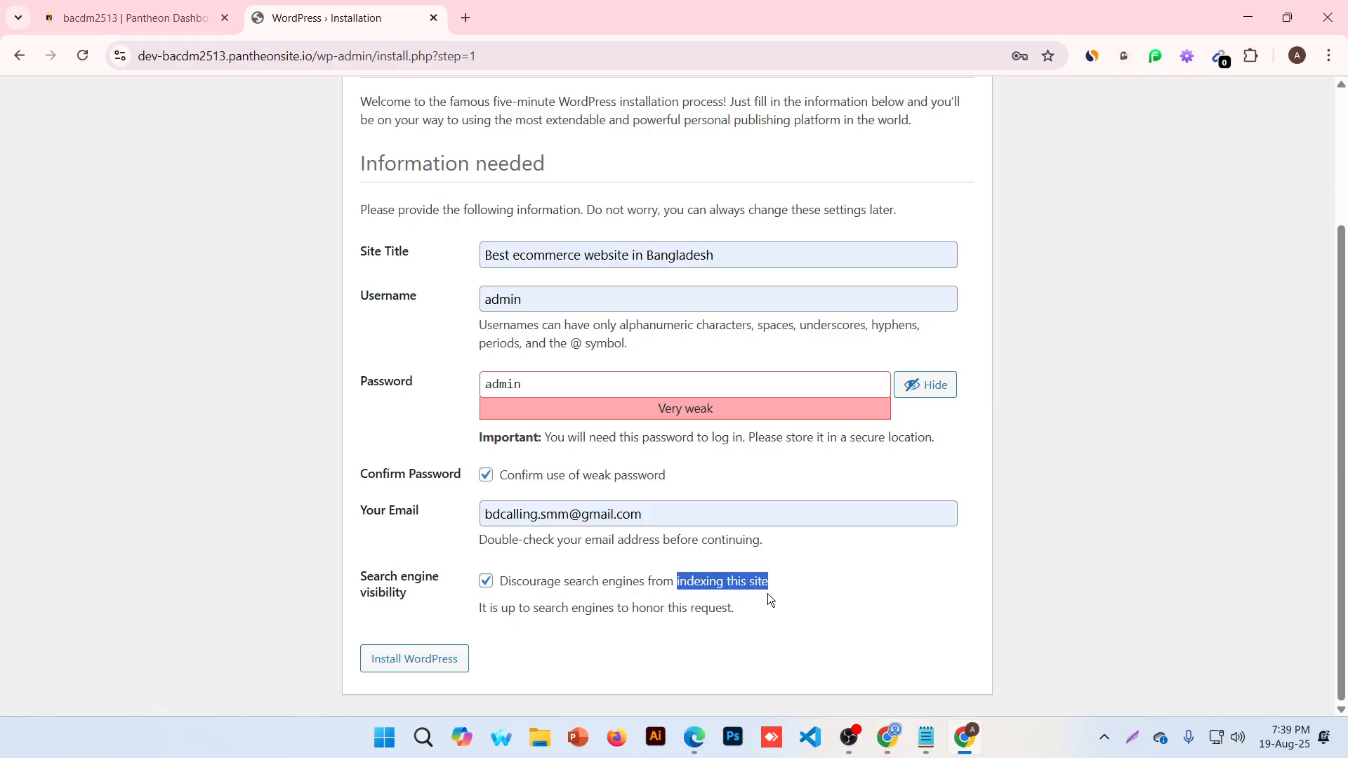
drag(530, 608, 585, 608)
drag(668, 608, 747, 611)
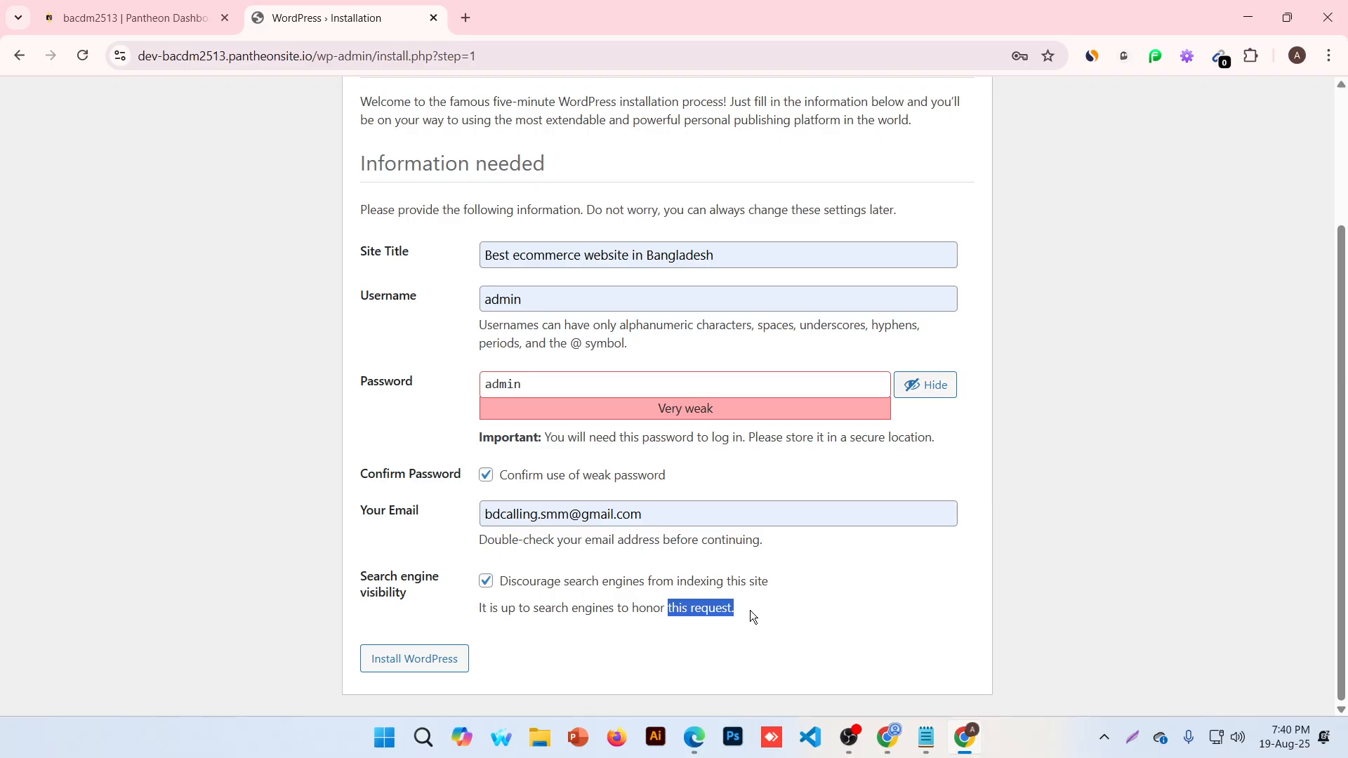
click(749, 611)
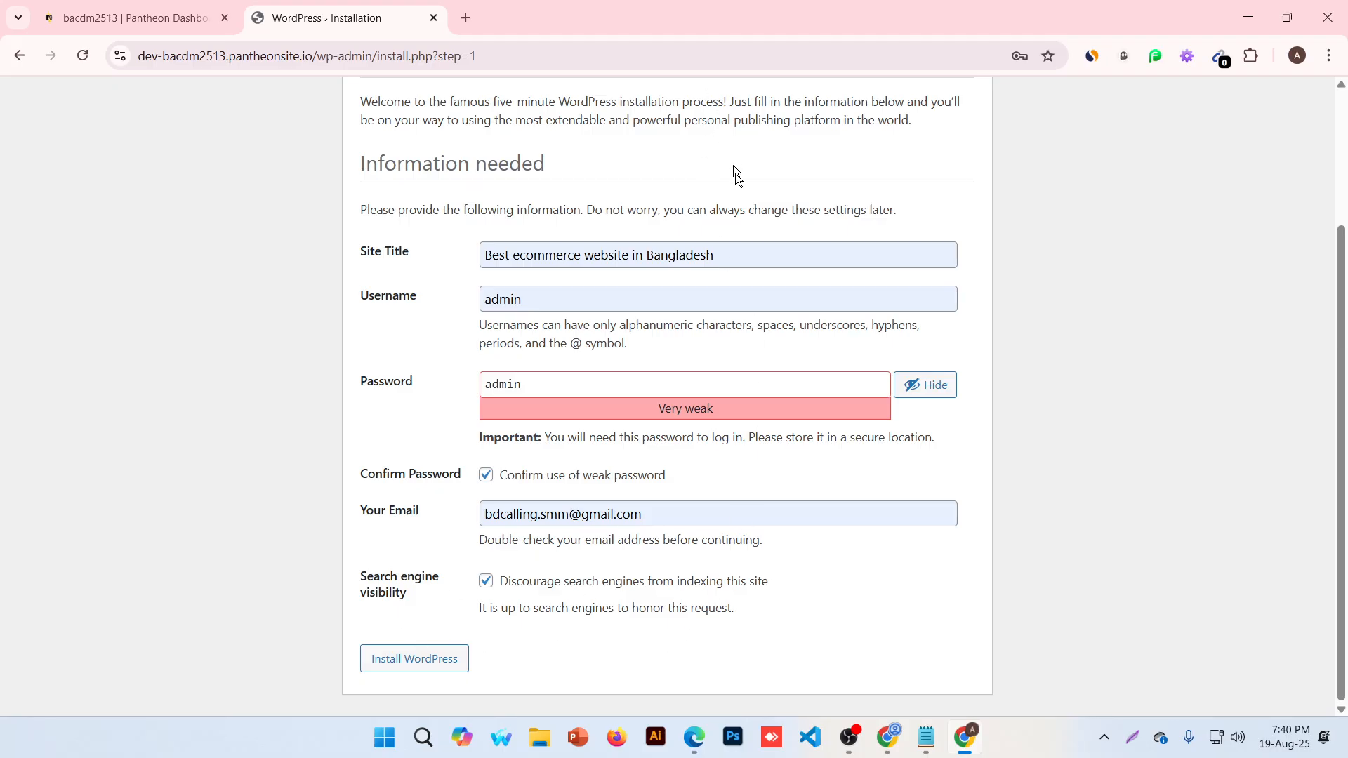
click(411, 668)
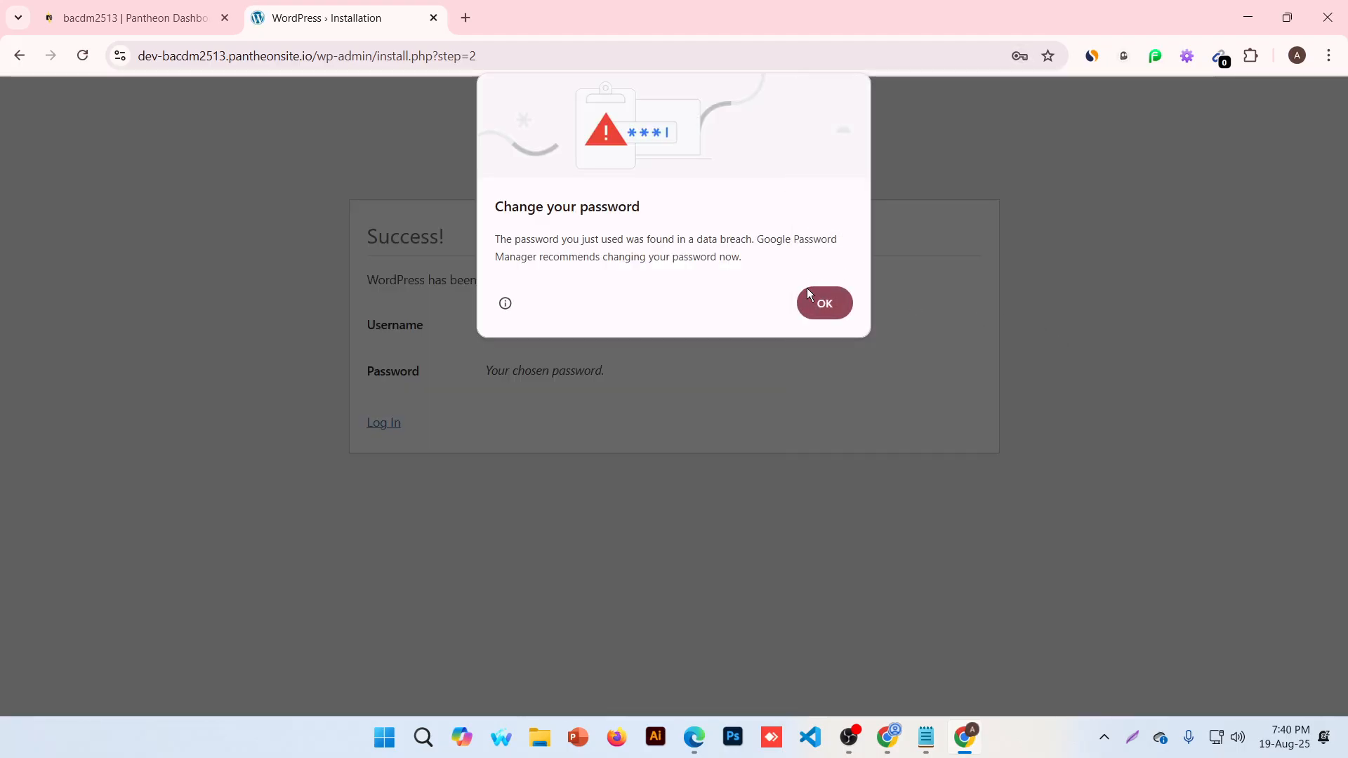
Dismiss Chrome's password prompts, go to Log In, and enter username admin with its password
click(814, 303)
click(1038, 321)
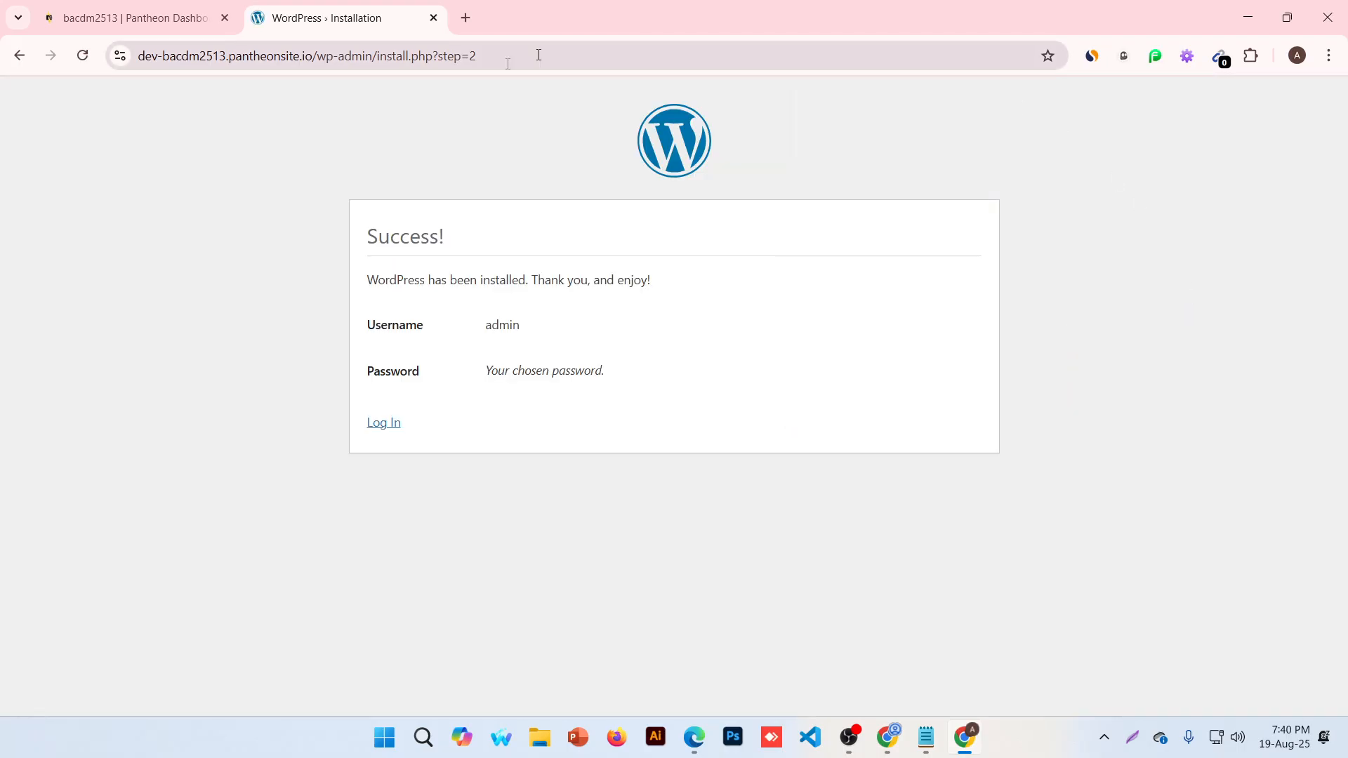
click(381, 423)
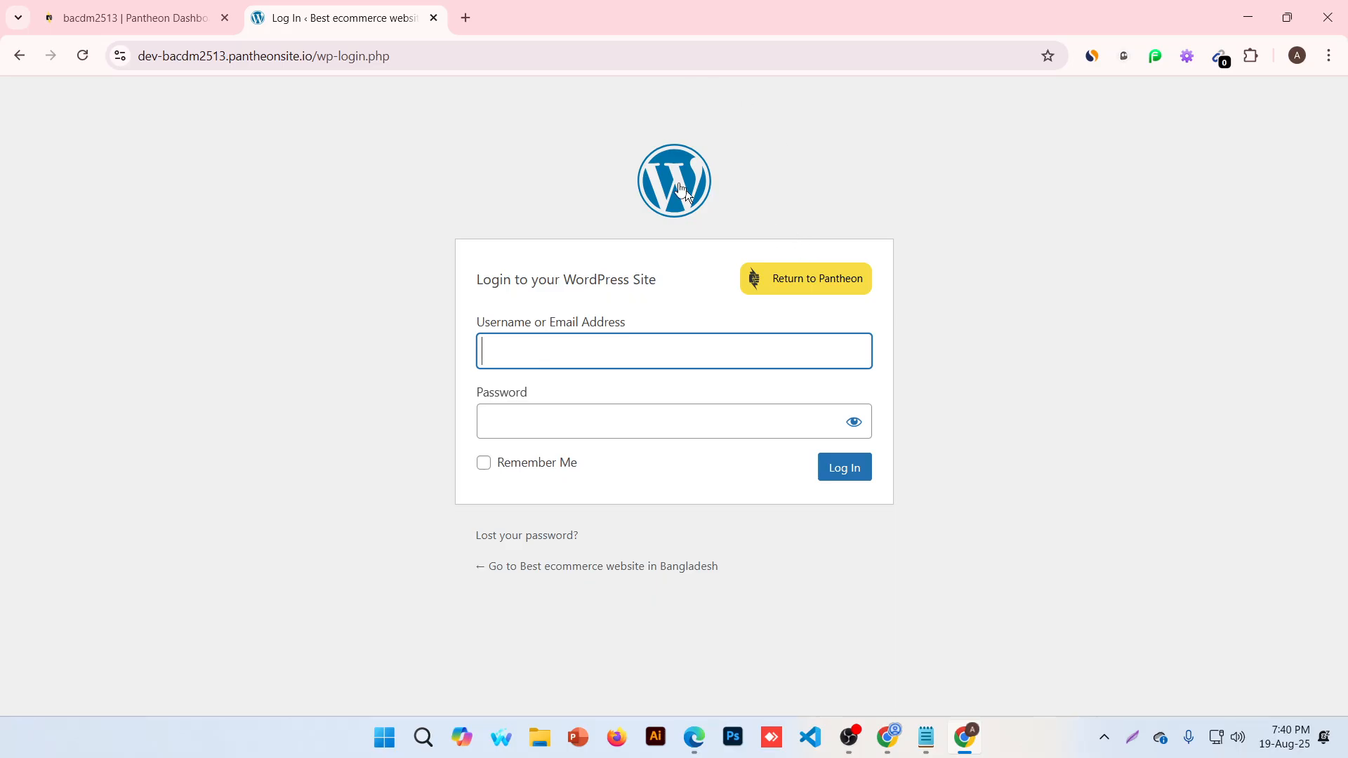
text(admin)
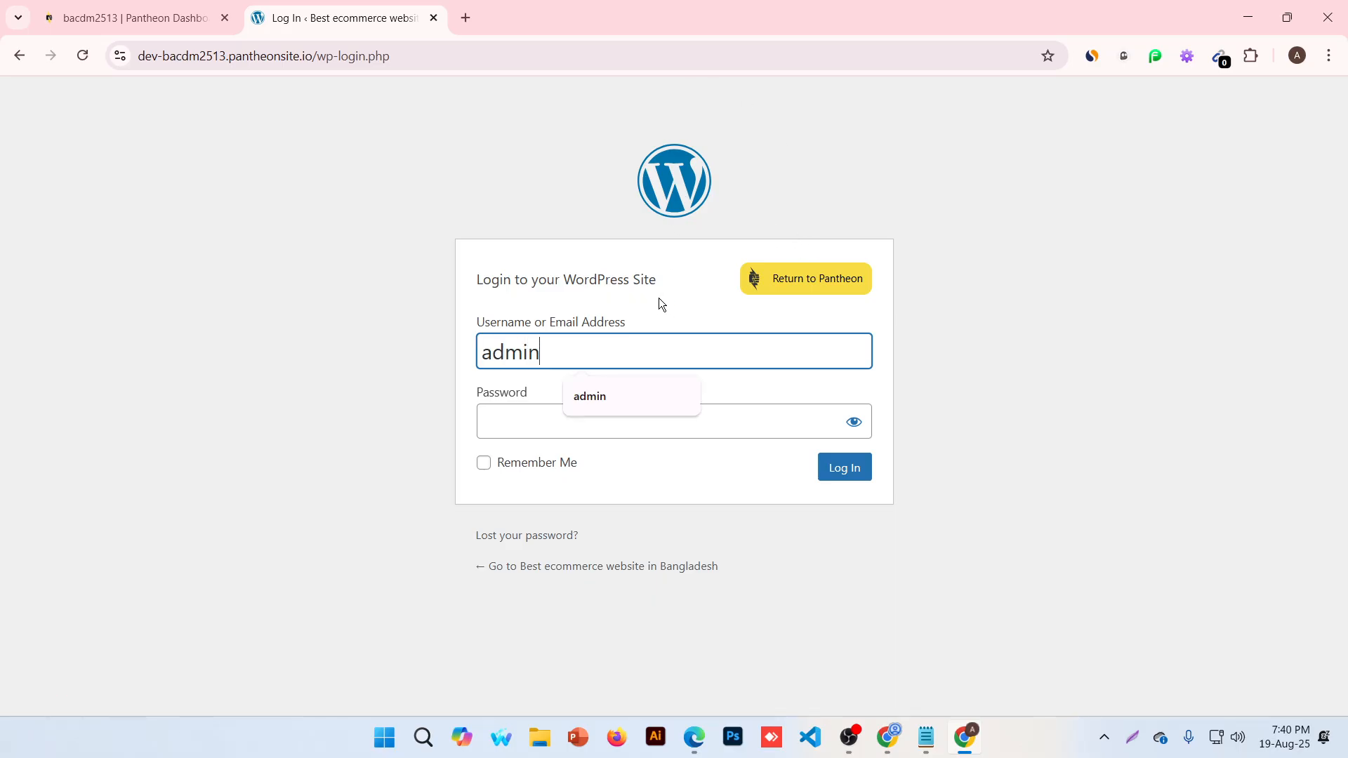
key(Tab)
text(admin)
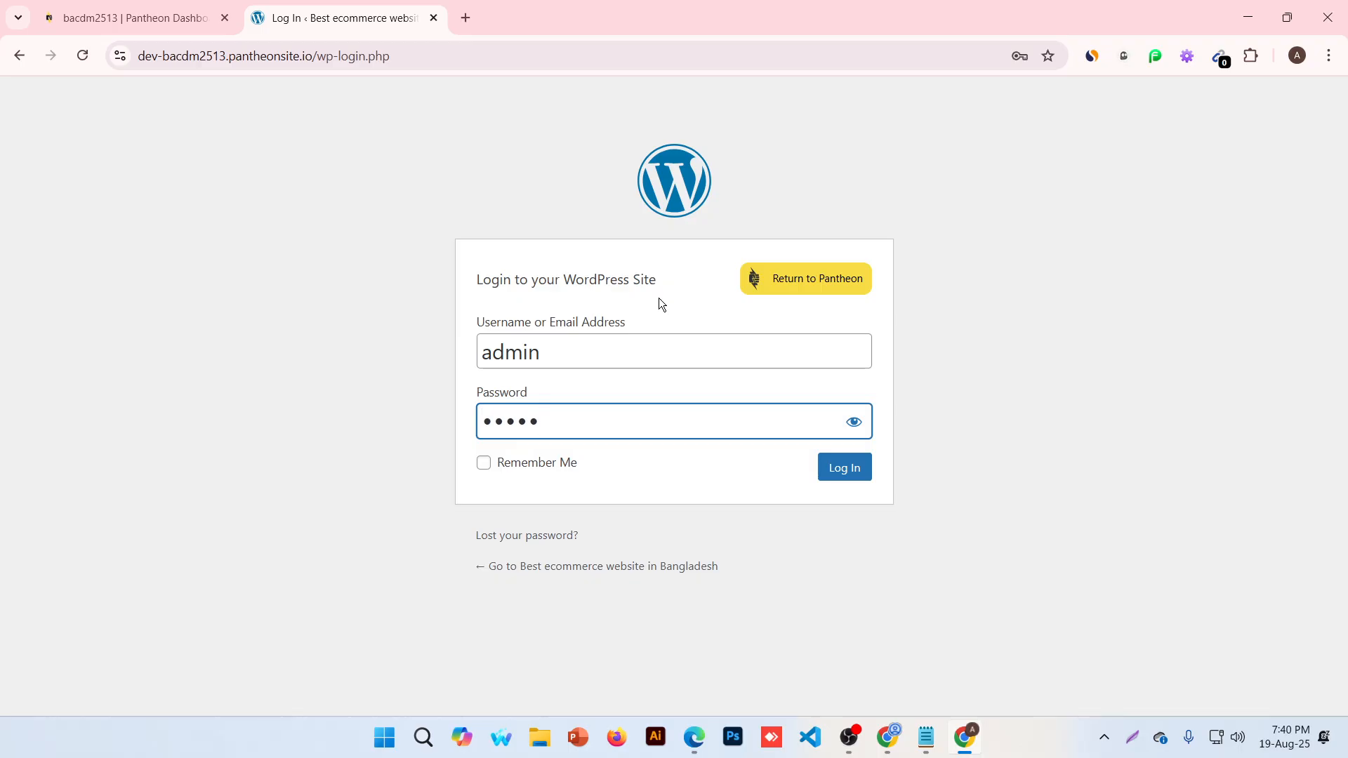
Select the site's wp-login URL in the address bar
click(319, 56)
click(317, 60)
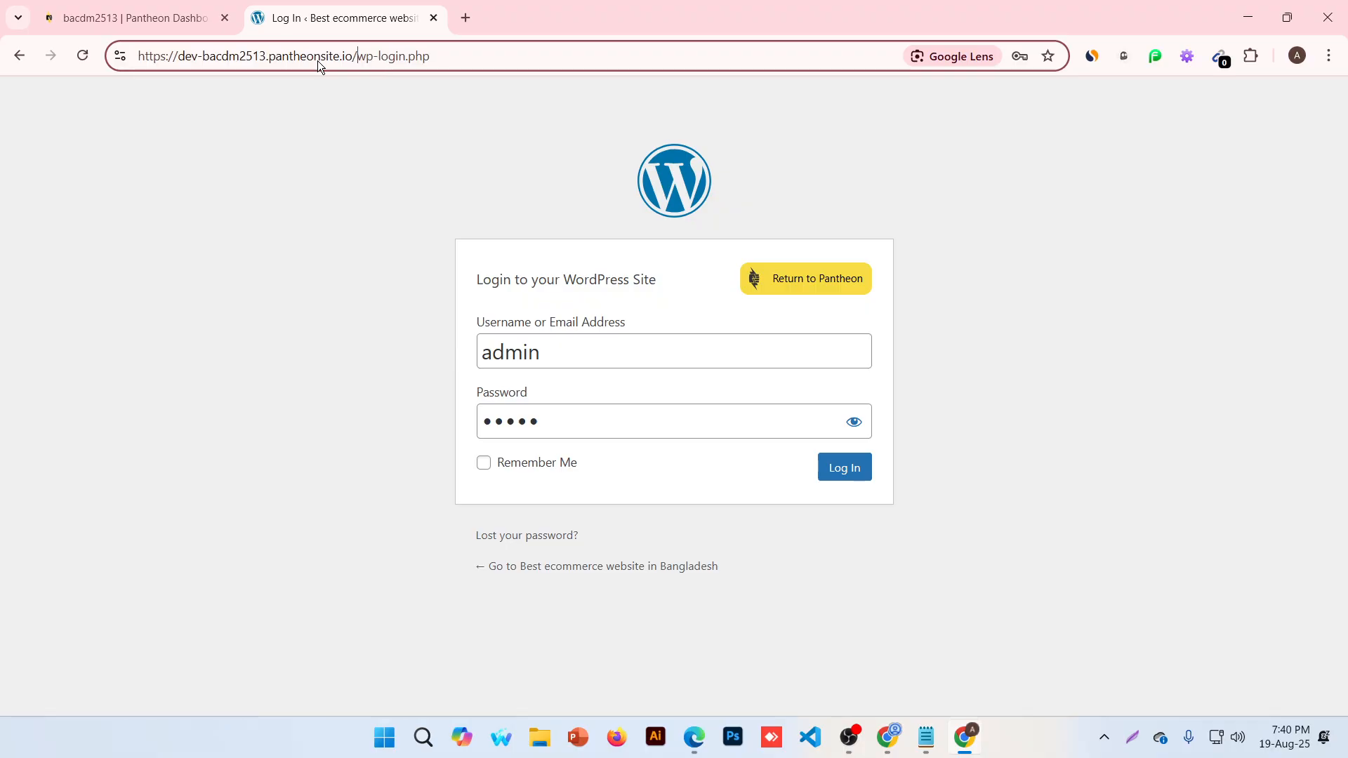
click(540, 351)
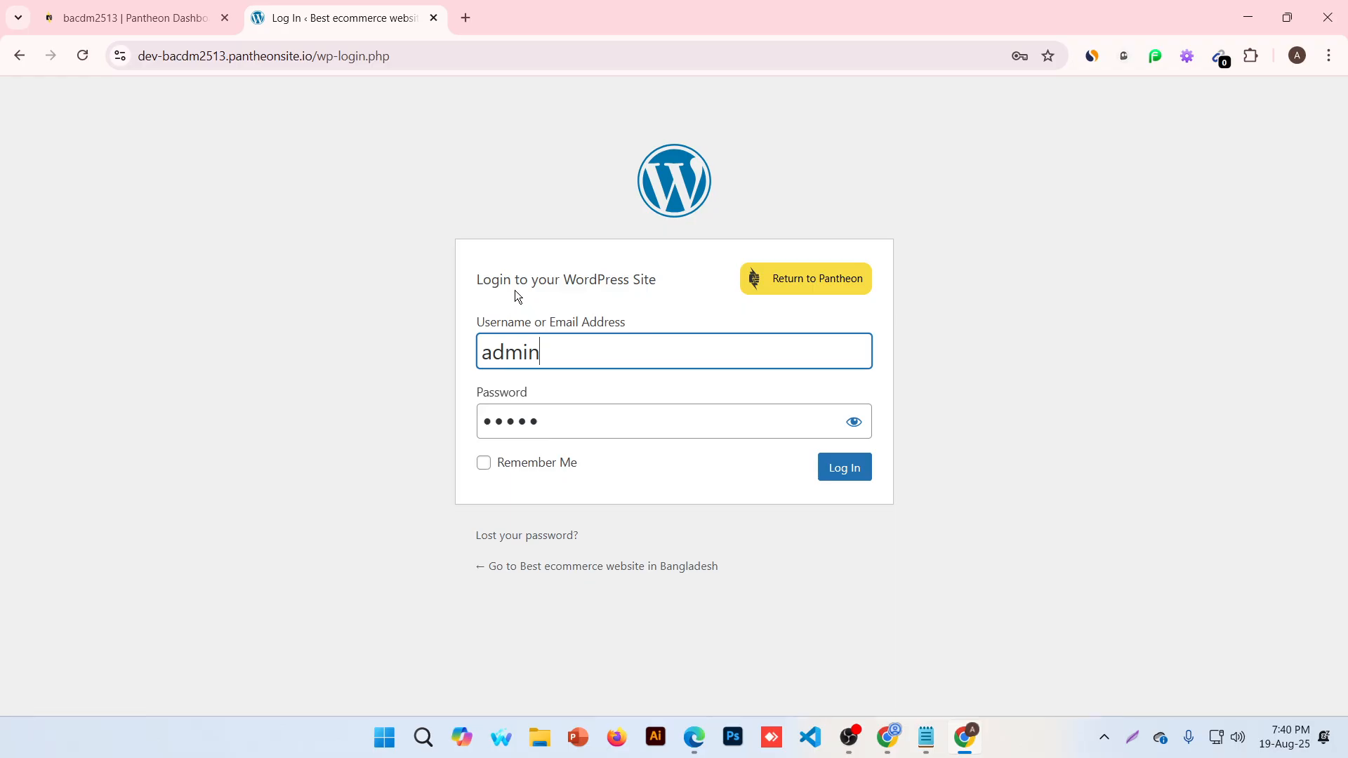
click(314, 56)
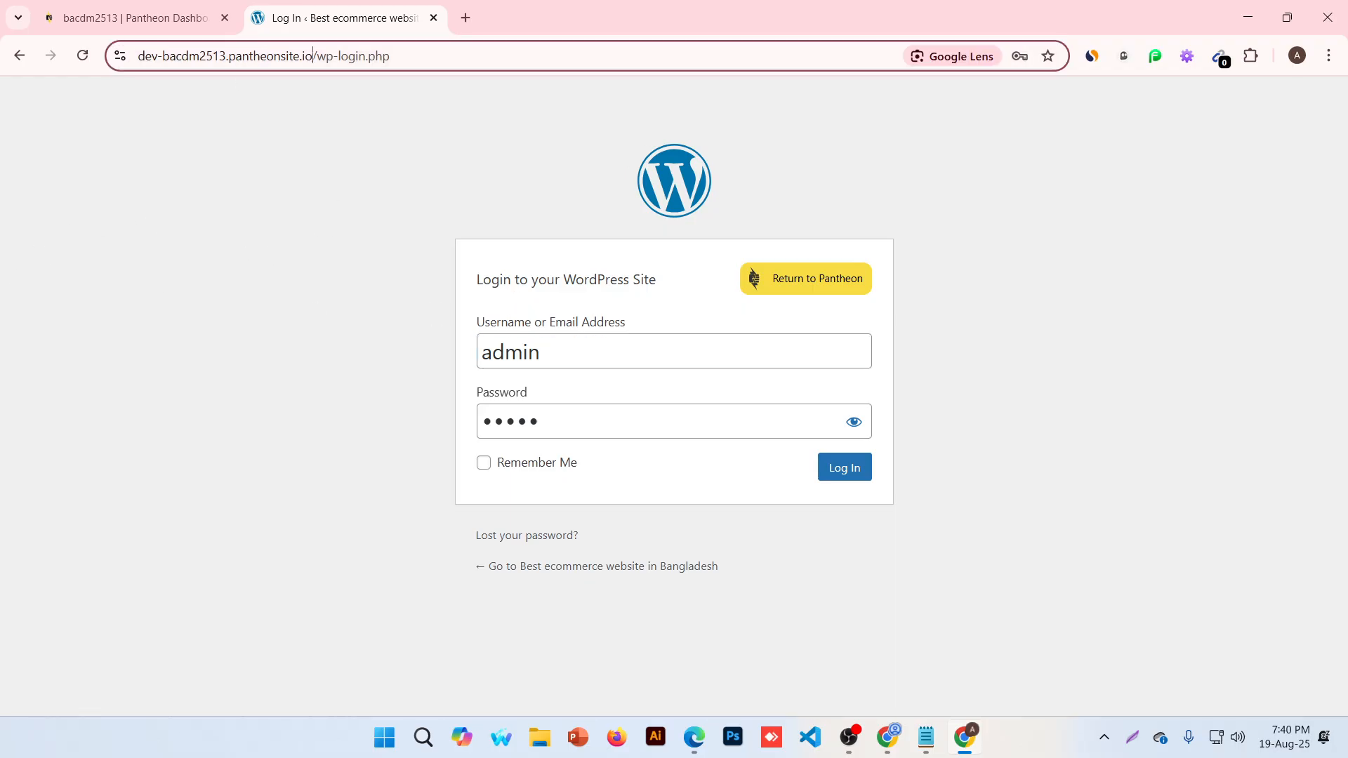
drag(405, 57, 104, 56)
key(ctrl+c)
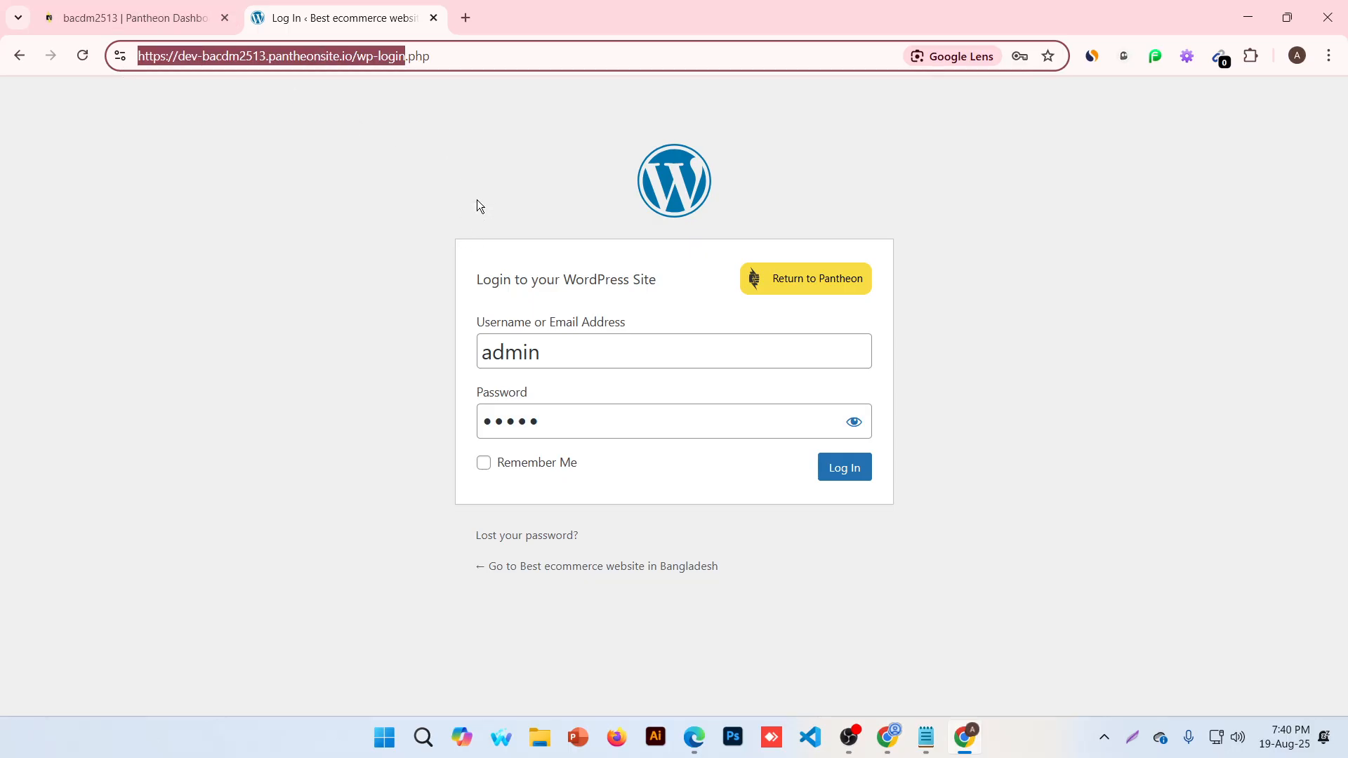
Open a window under another Chrome profile, load the pasted login URL, and pass the sandbox notice
click(1297, 55)
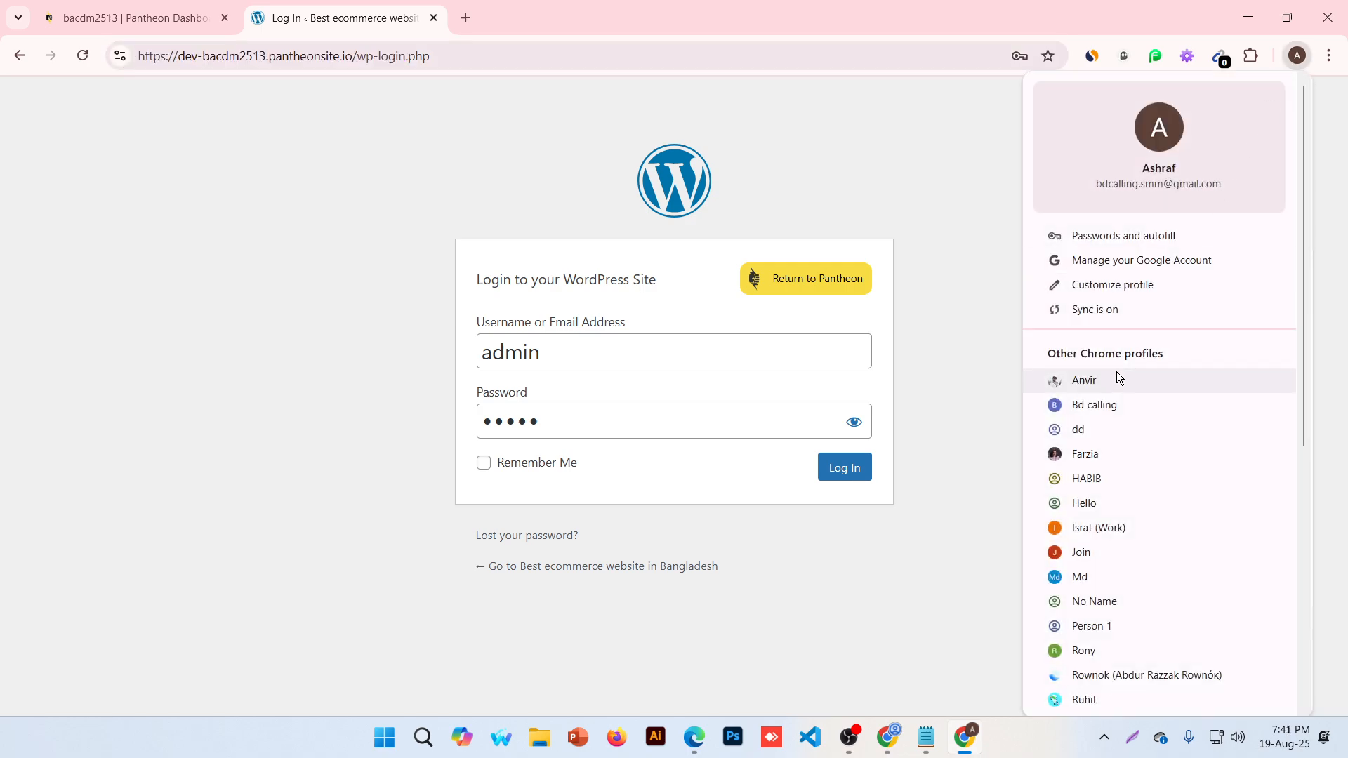
click(1095, 406)
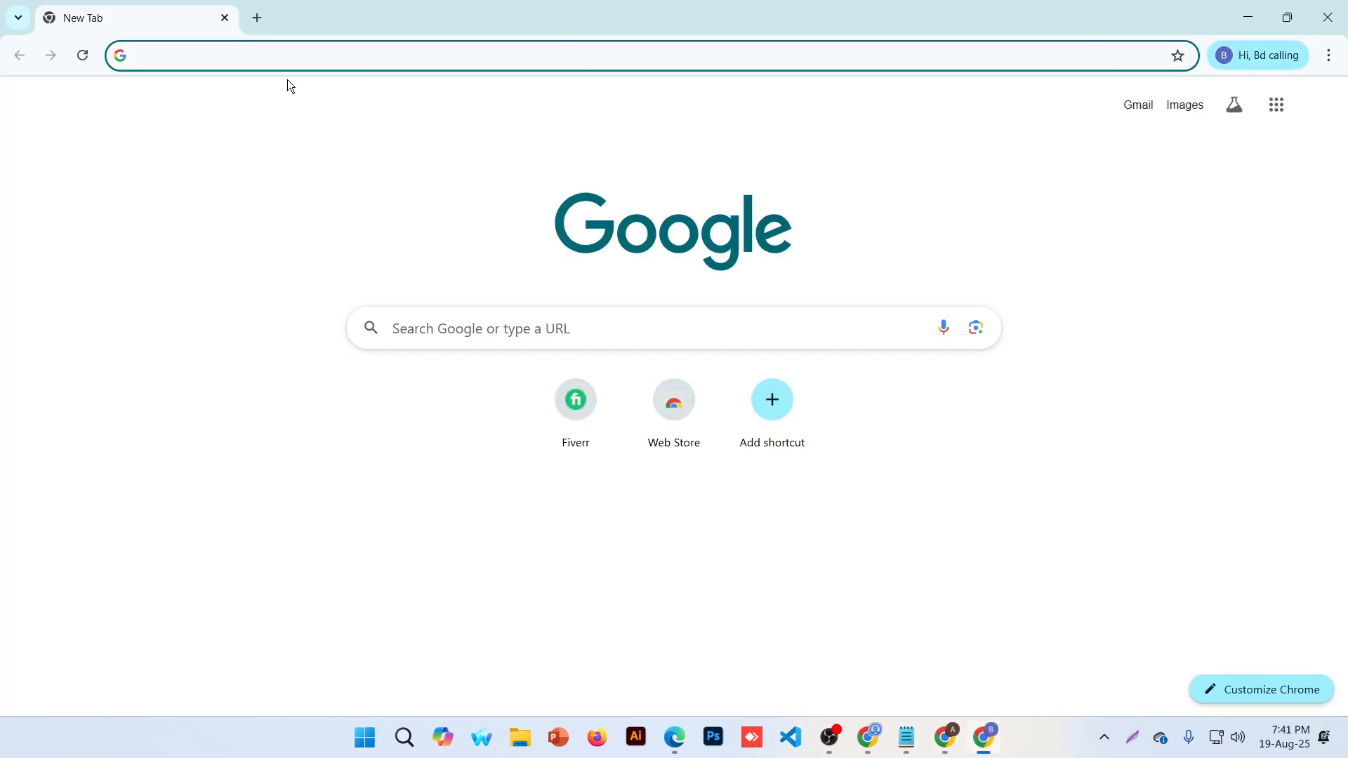
key(ctrl+v)
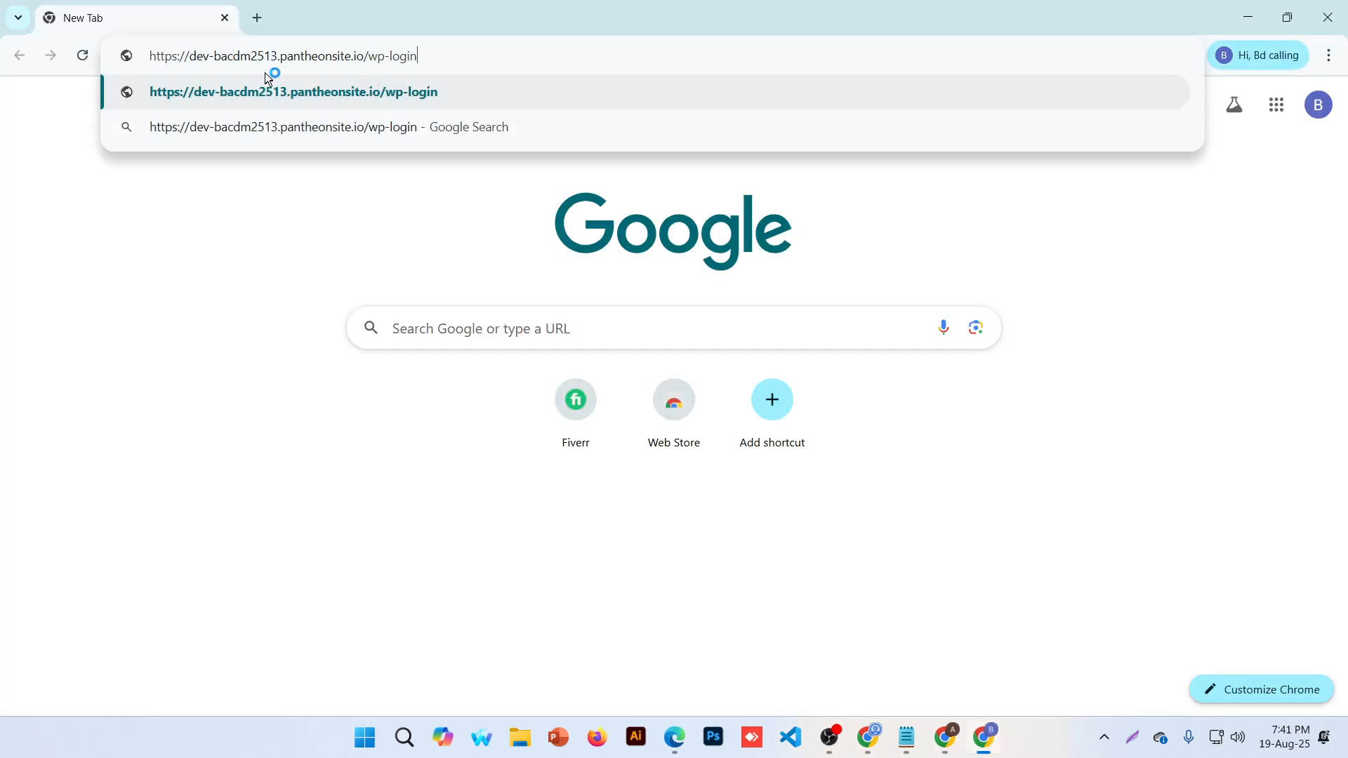
key(super+plus)
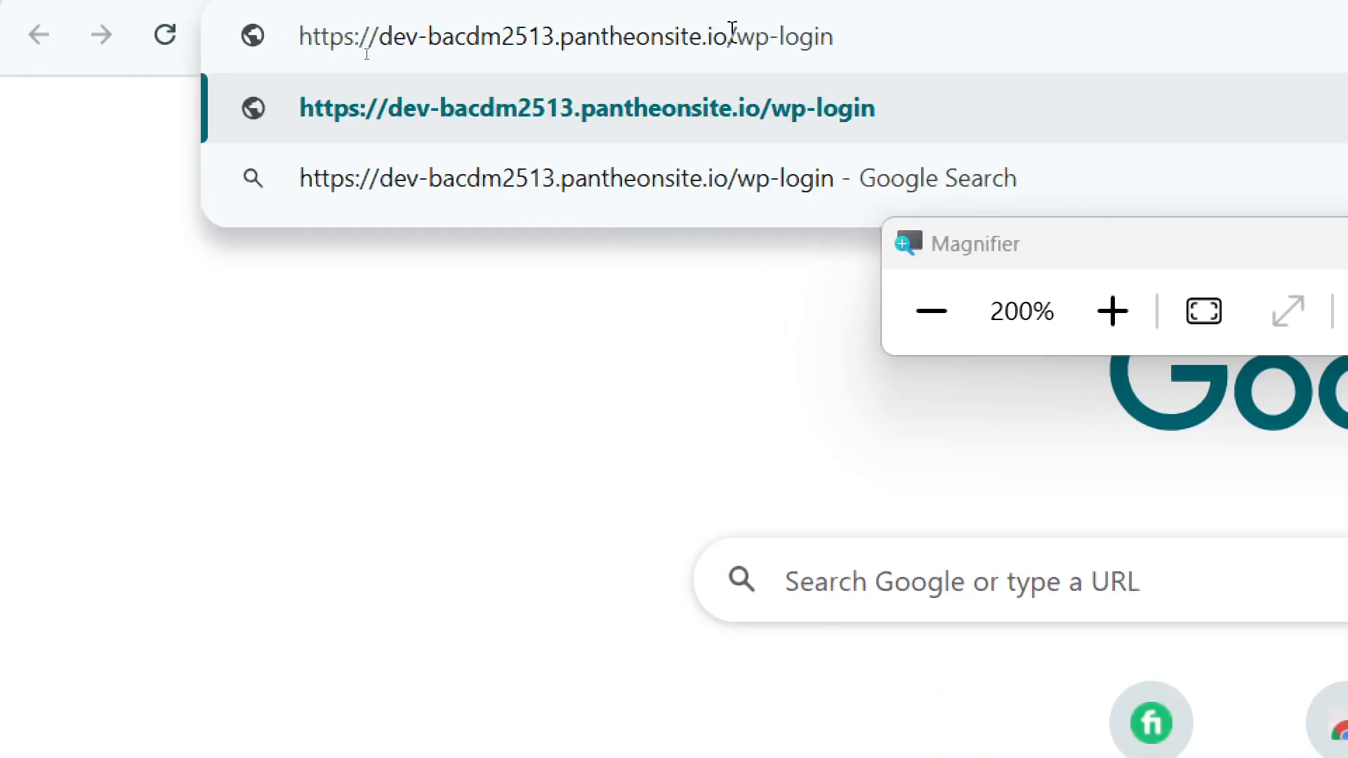
drag(734, 35, 757, 36)
click(780, 37)
click(841, 38)
key(Return)
key(super+minus)
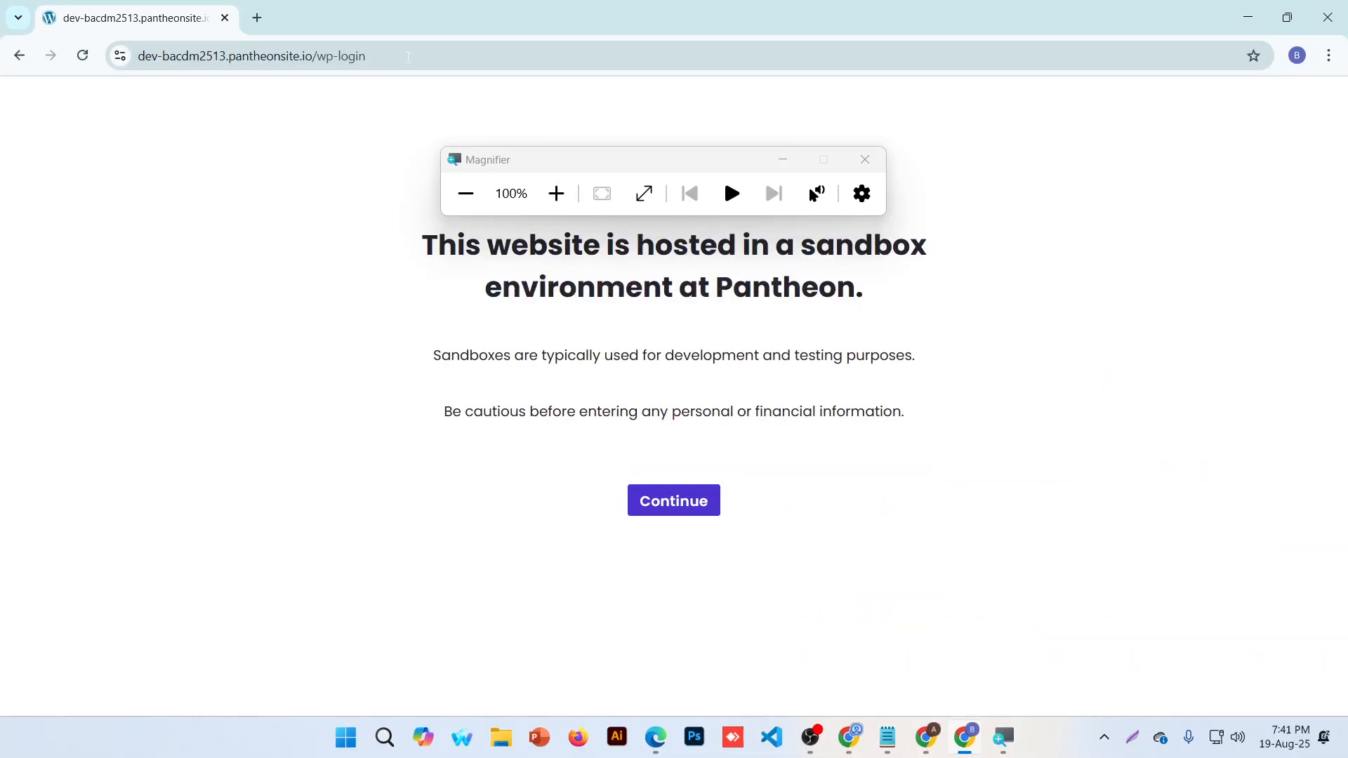
click(687, 511)
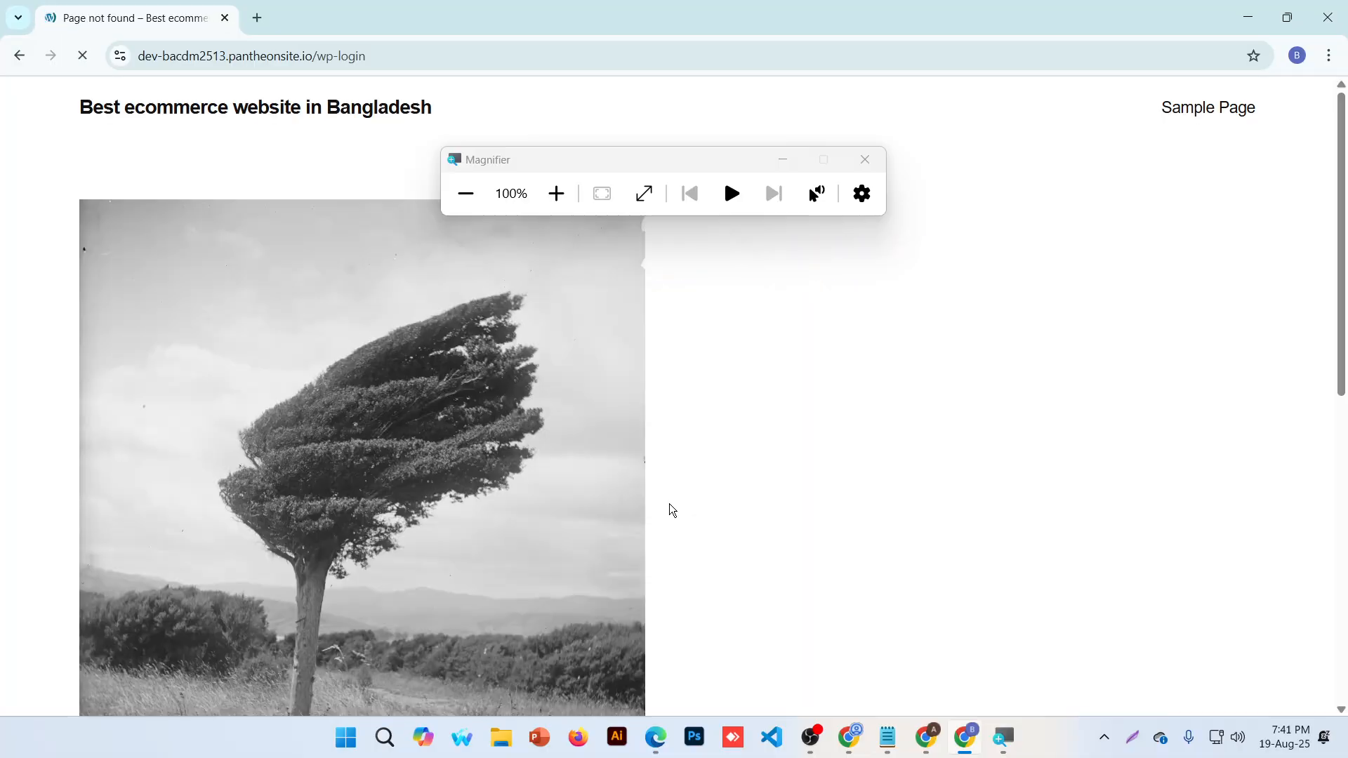
Copy the full wp-login.php address from the login window and load it in the new window
click(430, 57)
click(429, 57)
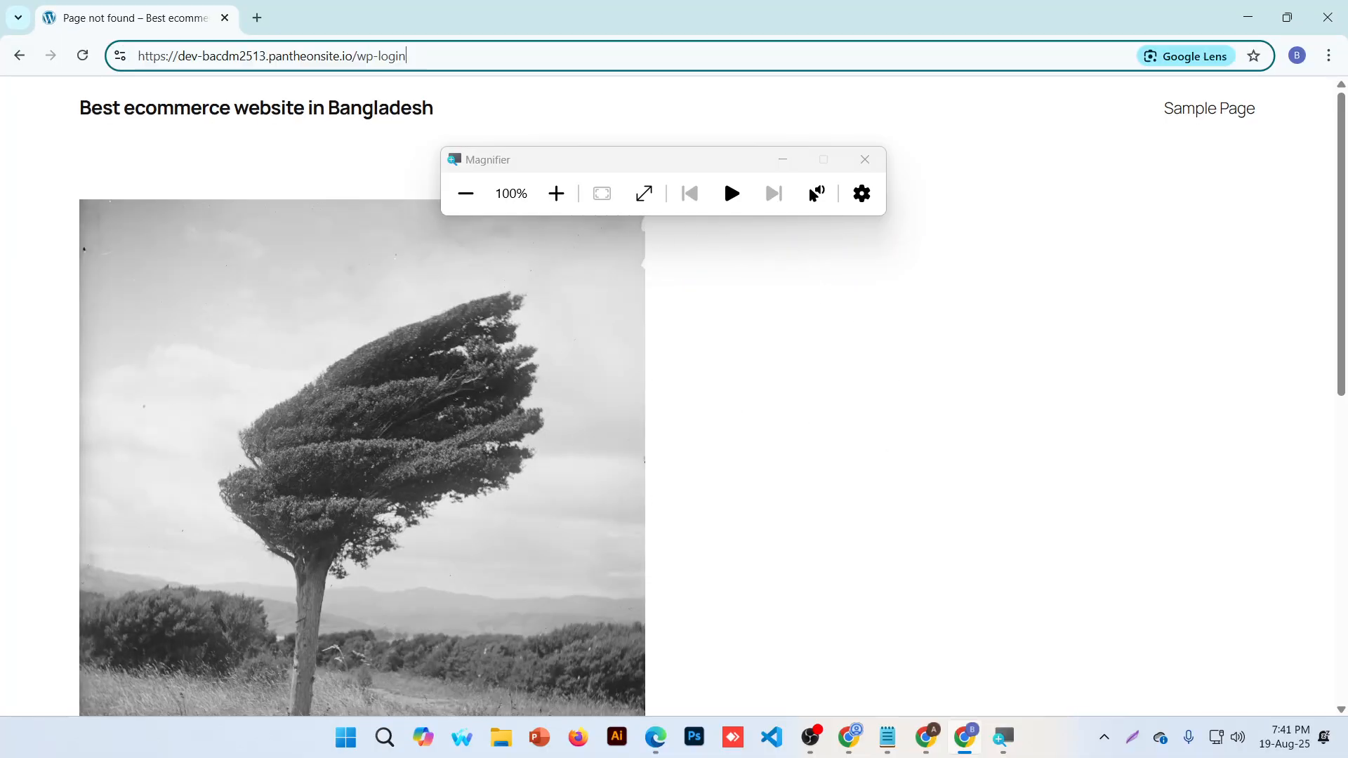
key(Return)
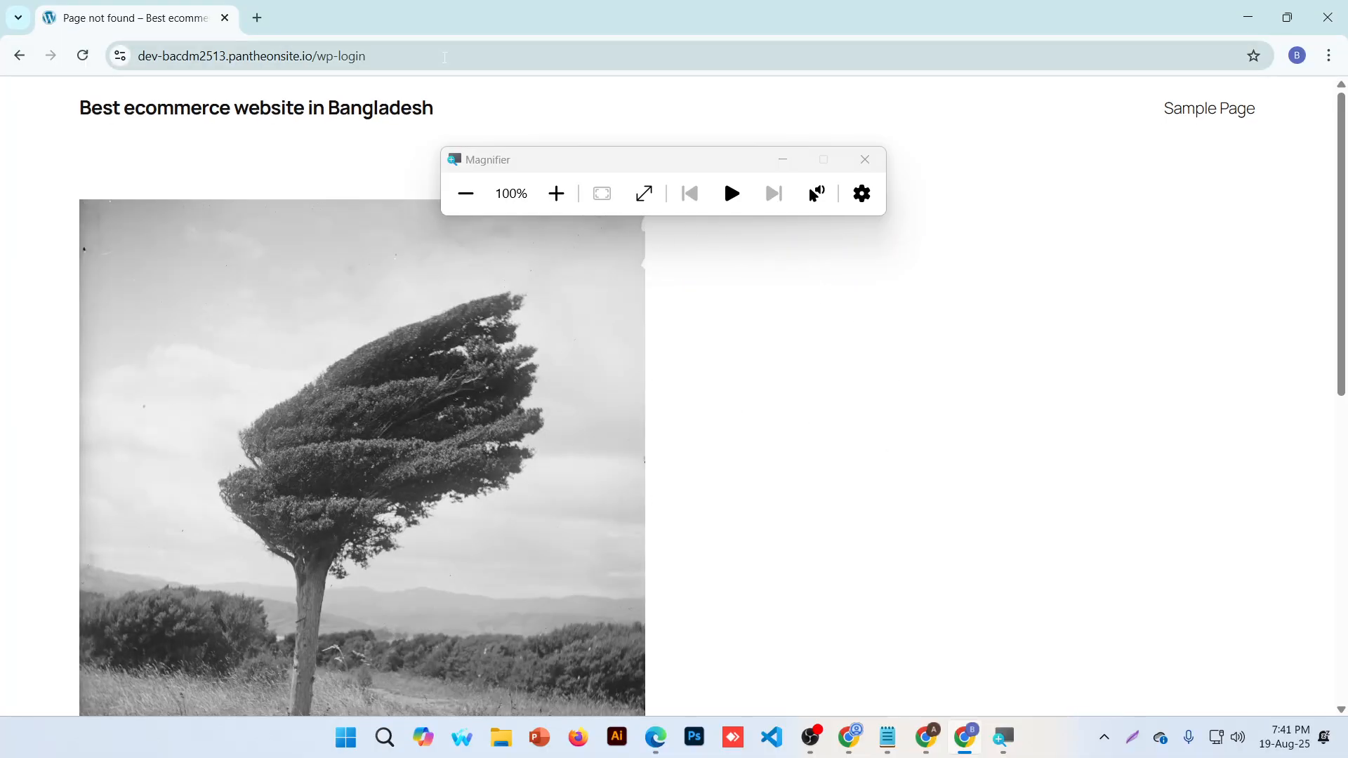
key(ctrl+l)
click(941, 747)
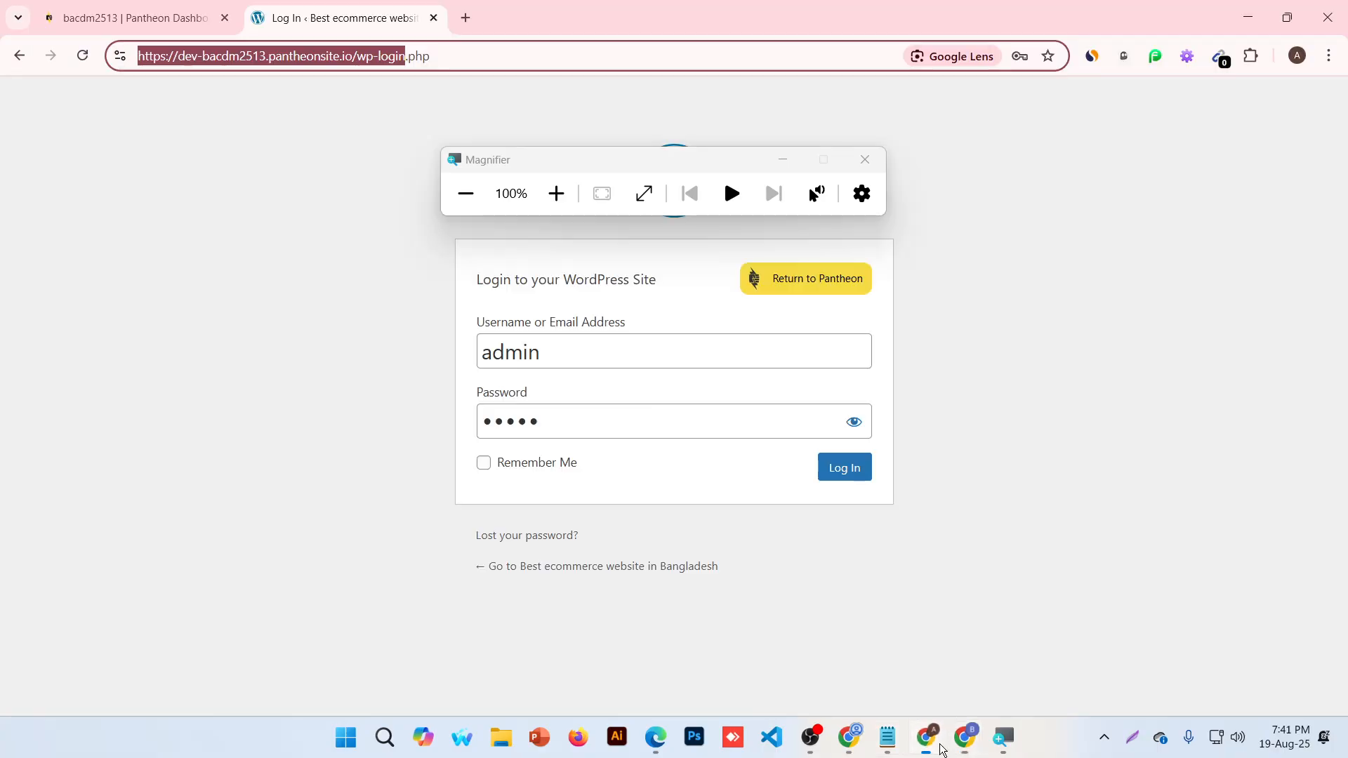
key(ctrl+a)
key(ctrl+c)
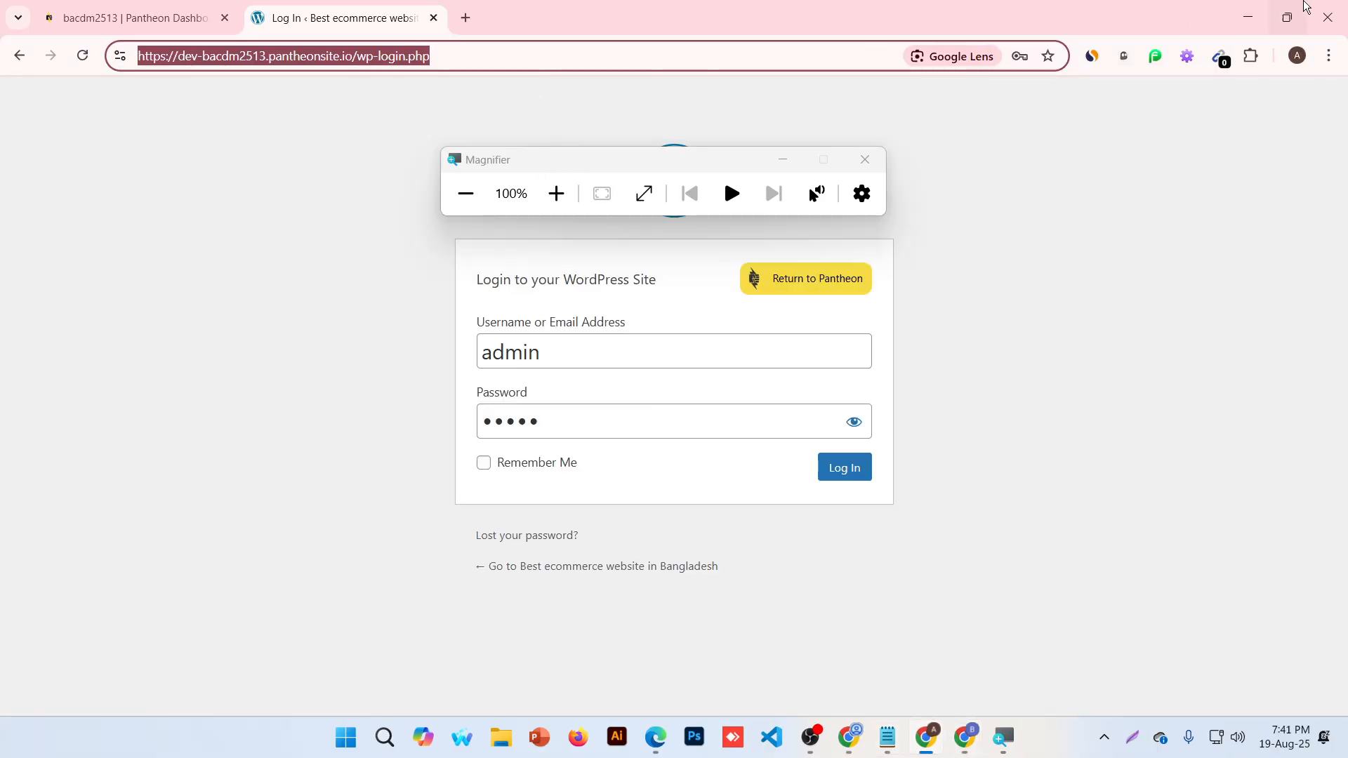
click(1242, 4)
click(548, 42)
key(ctrl+v)
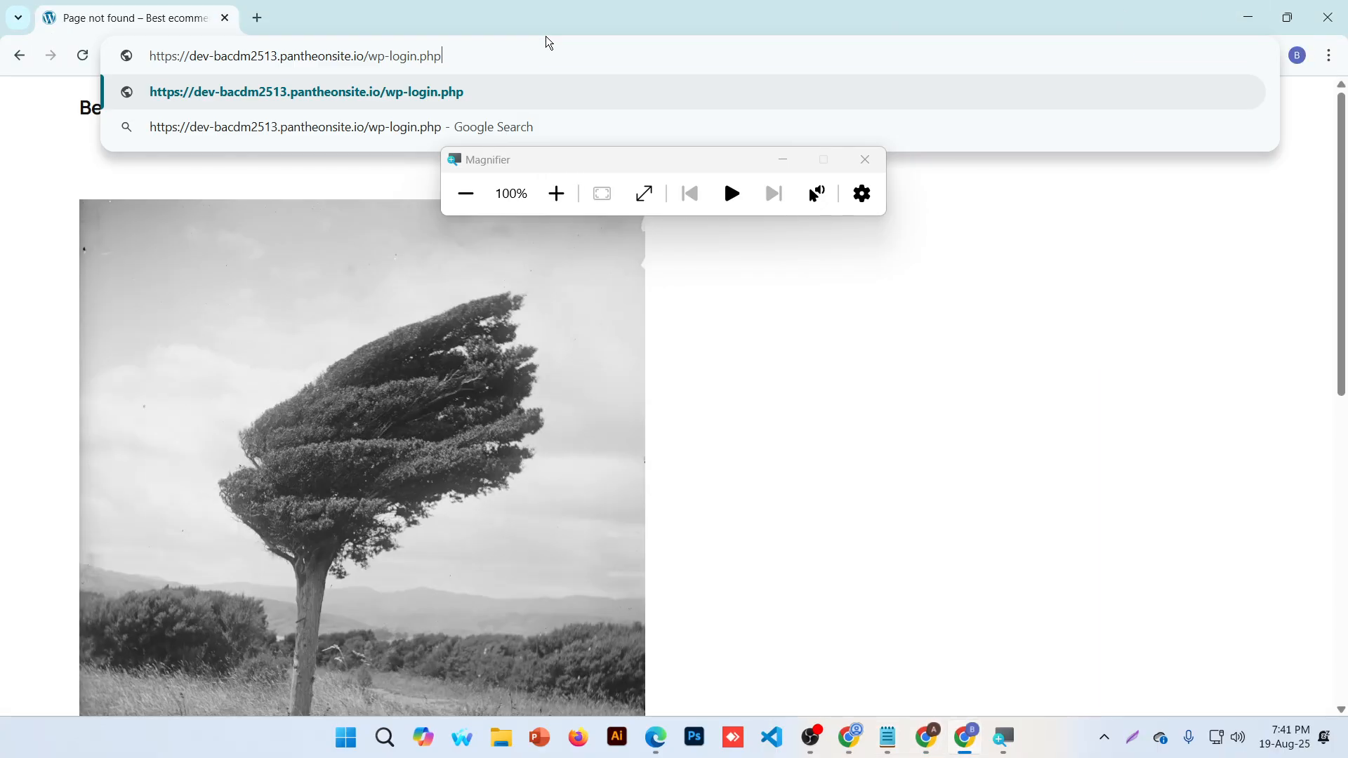
key(Return)
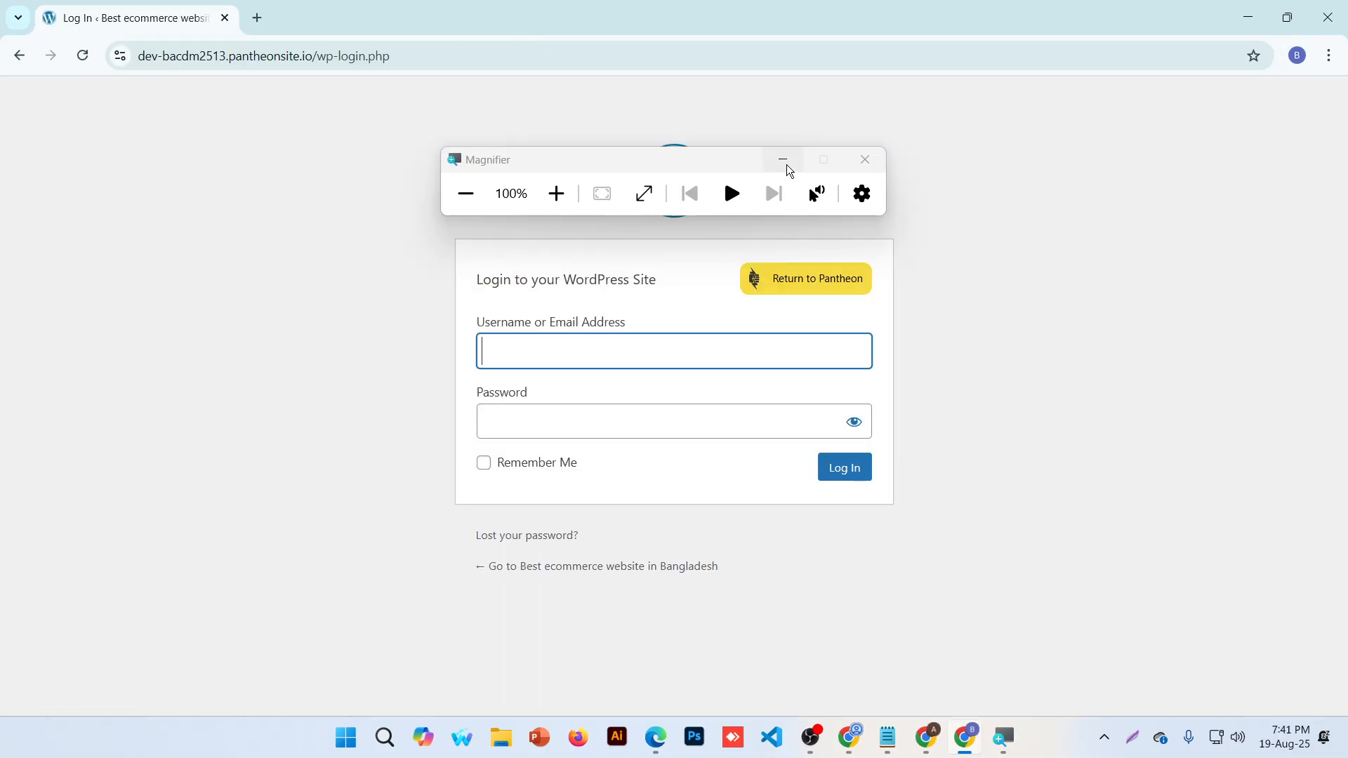
click(871, 158)
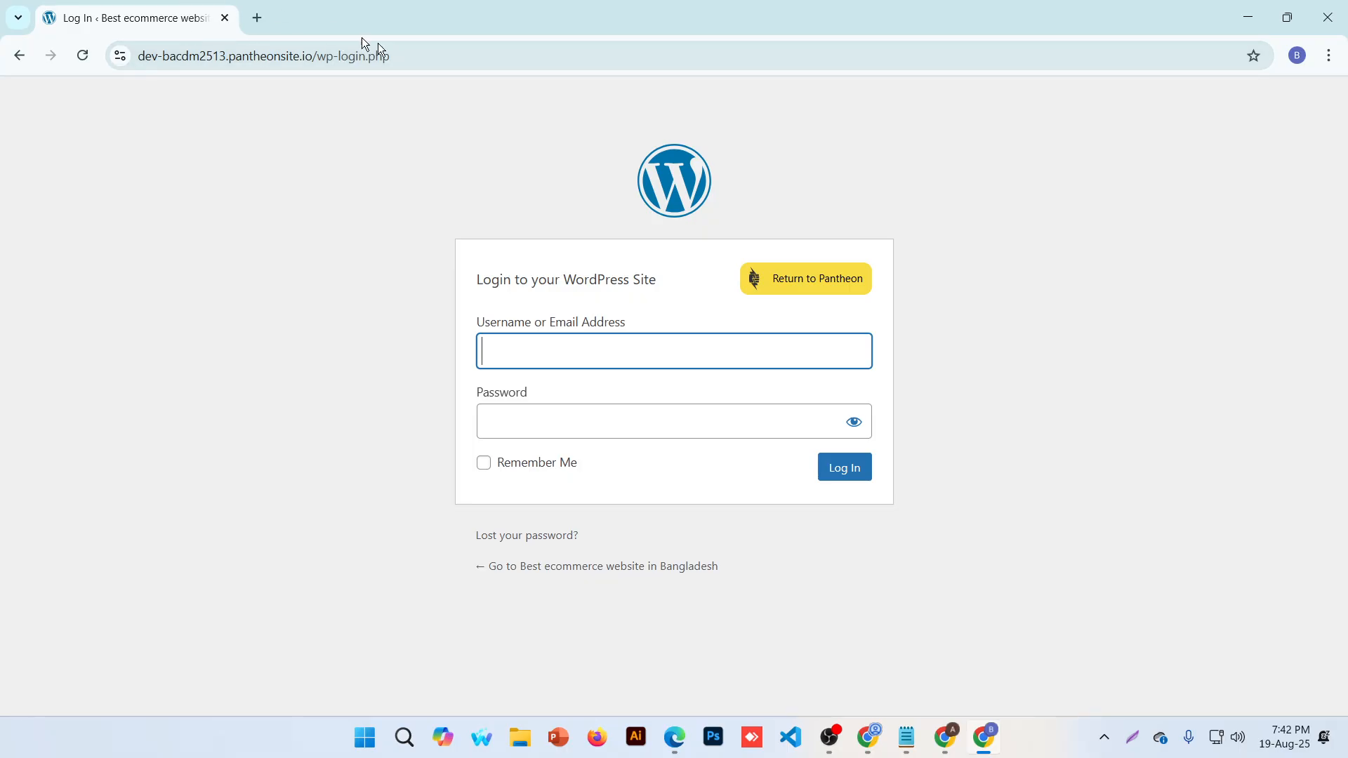
Remove '.php' and load /wp-login, which shows the site's Page not found page
click(415, 57)
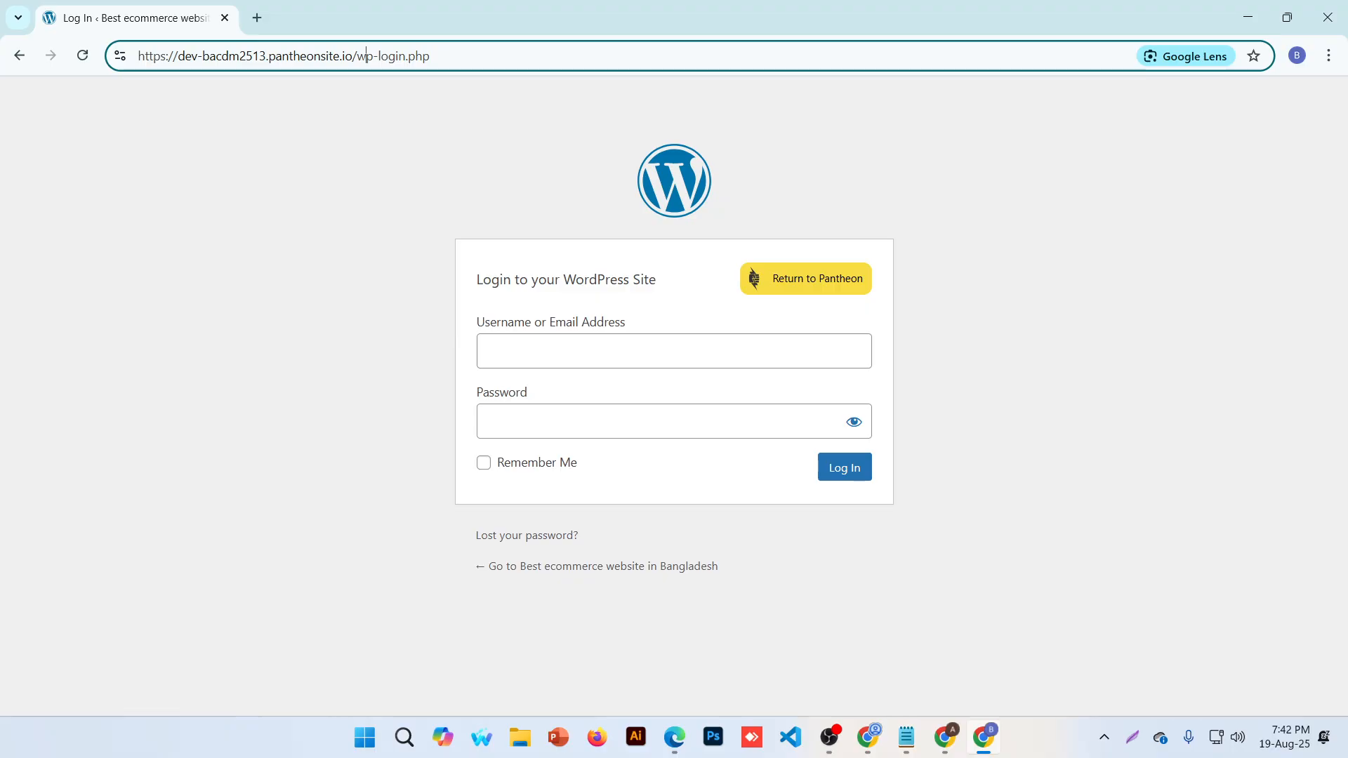
drag(431, 56, 406, 57)
key(BackSpace)
key(Return)
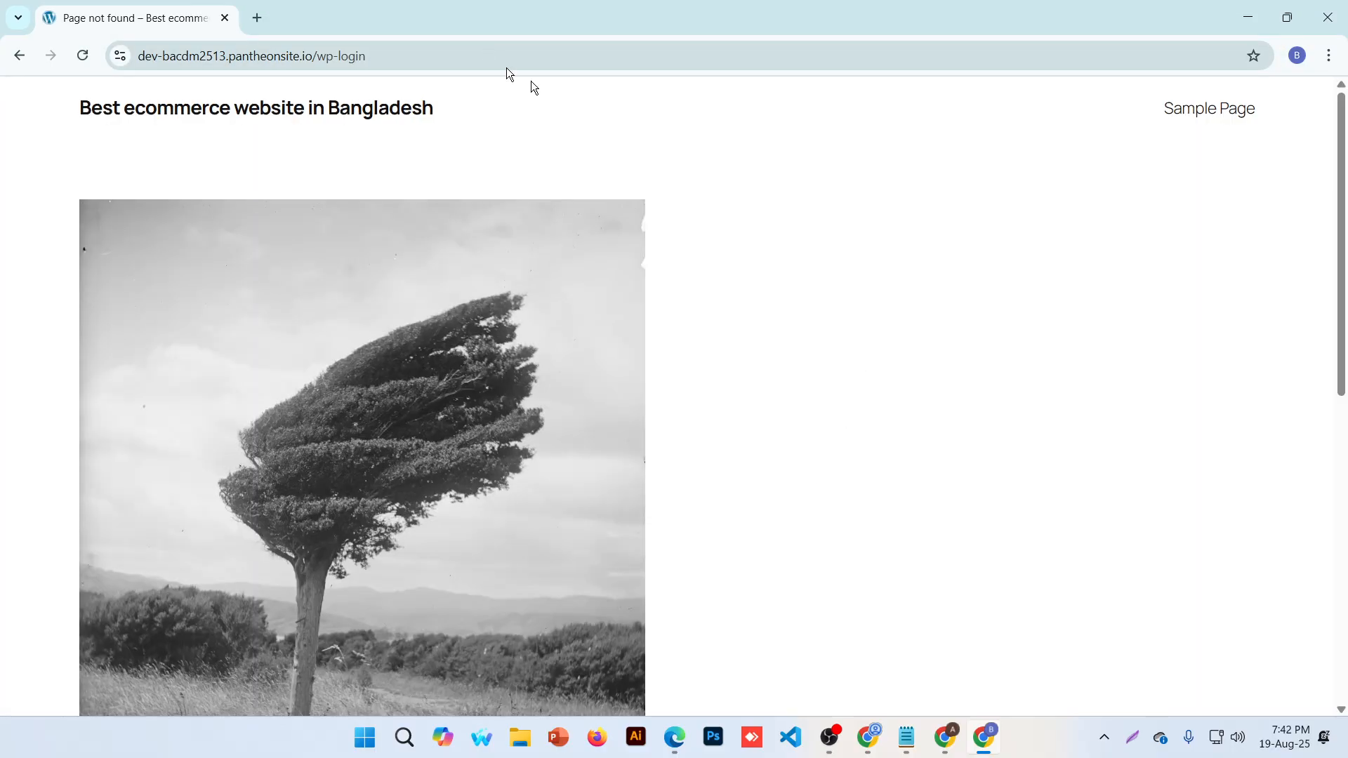
scroll(783, 326, down, 5)
drag(705, 128, 1107, 169)
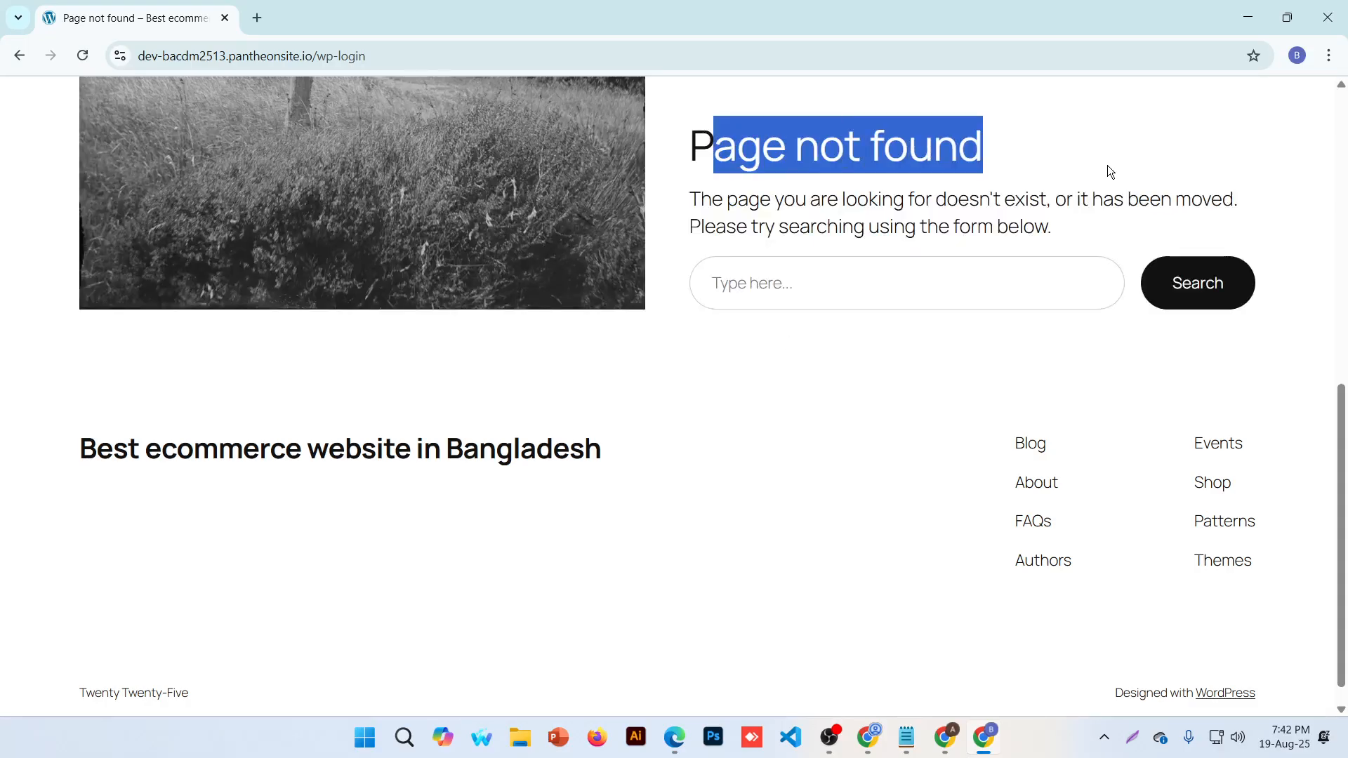
click(1110, 167)
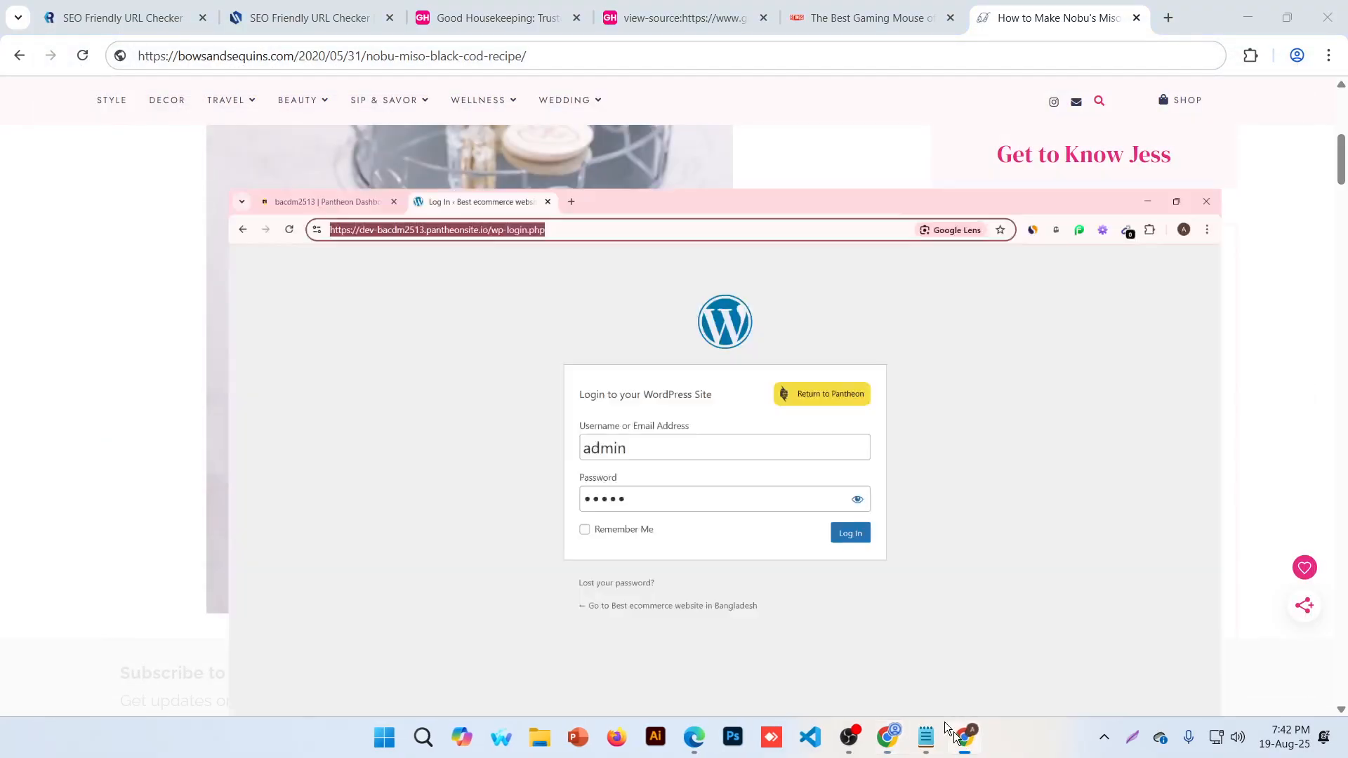
Log in to WordPress as admin and dismiss Chrome's password breach warning
key(End)
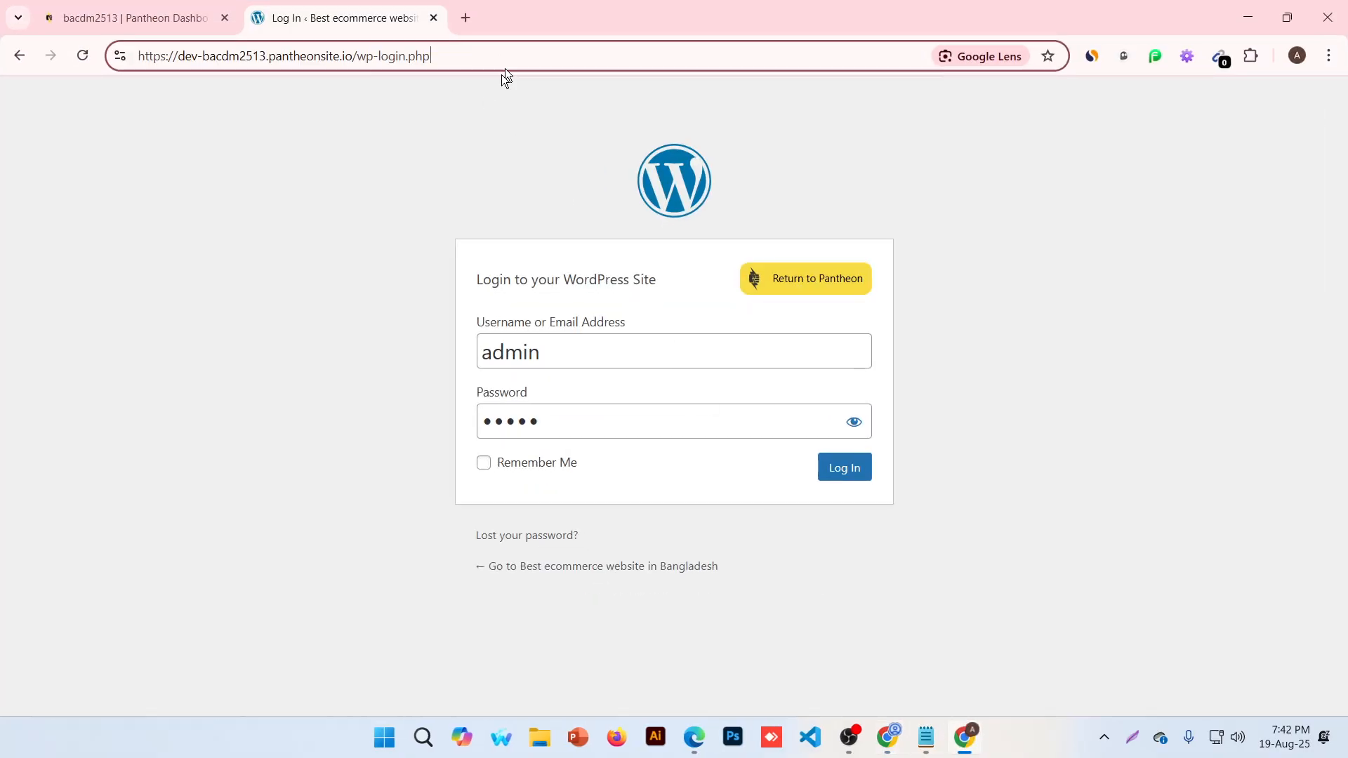
click(841, 474)
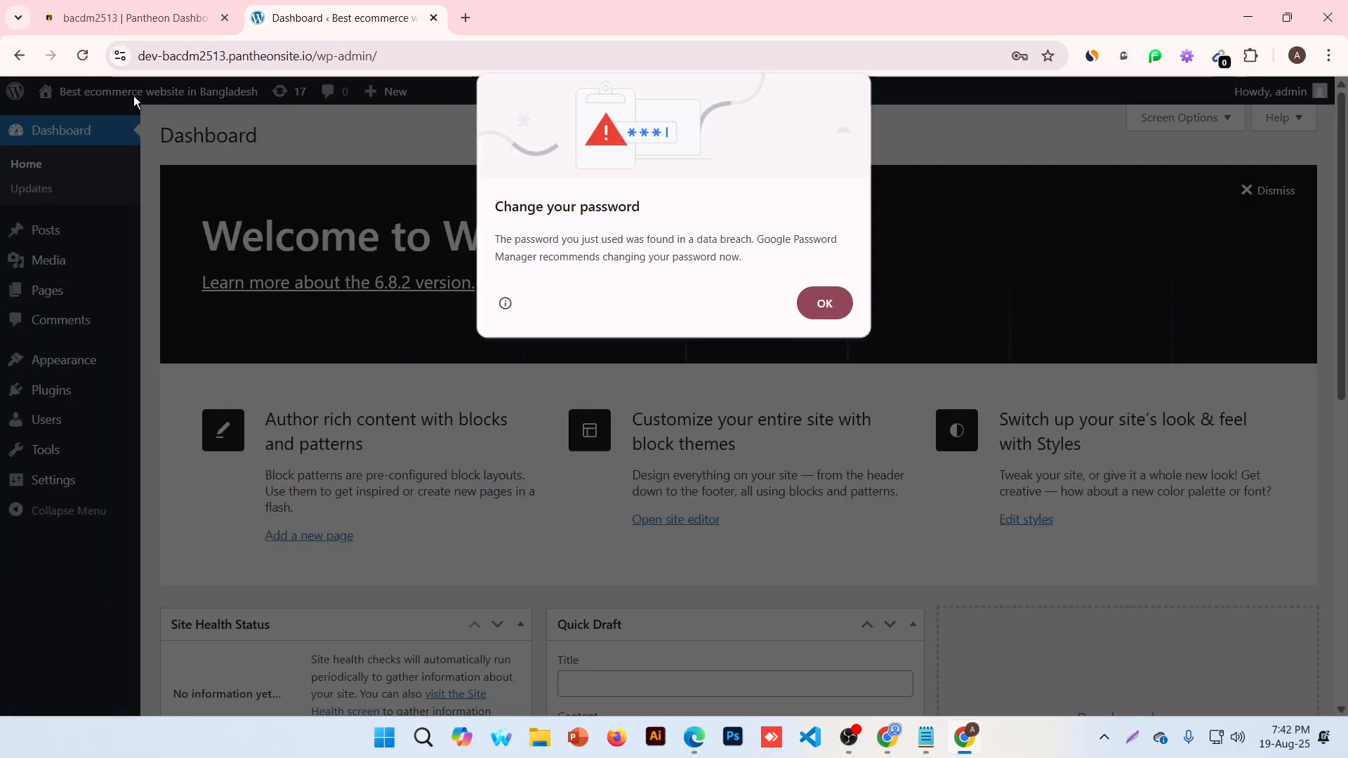
click(840, 307)
Open the site's front-end Blog page in a new tab and view its full https address
mouse_move(123, 98)
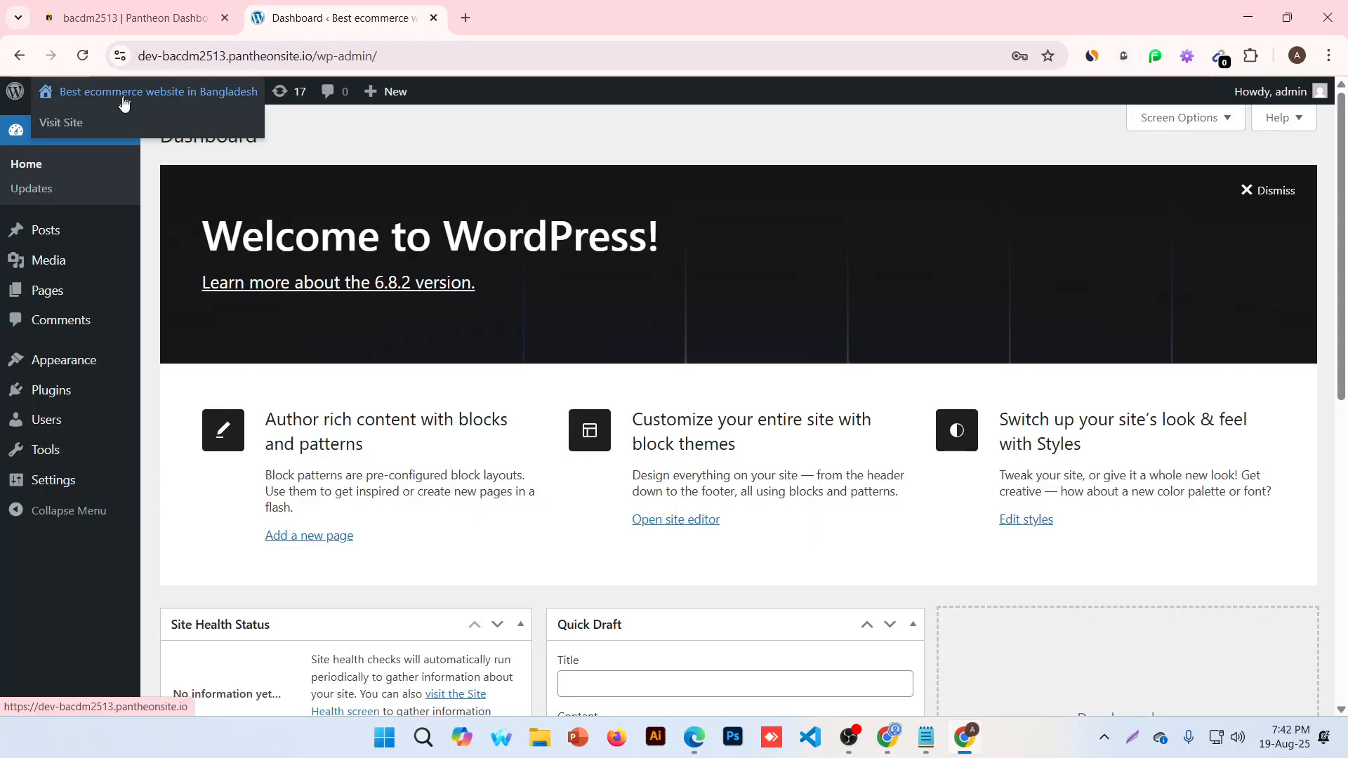
middle_click(121, 125)
click(463, 17)
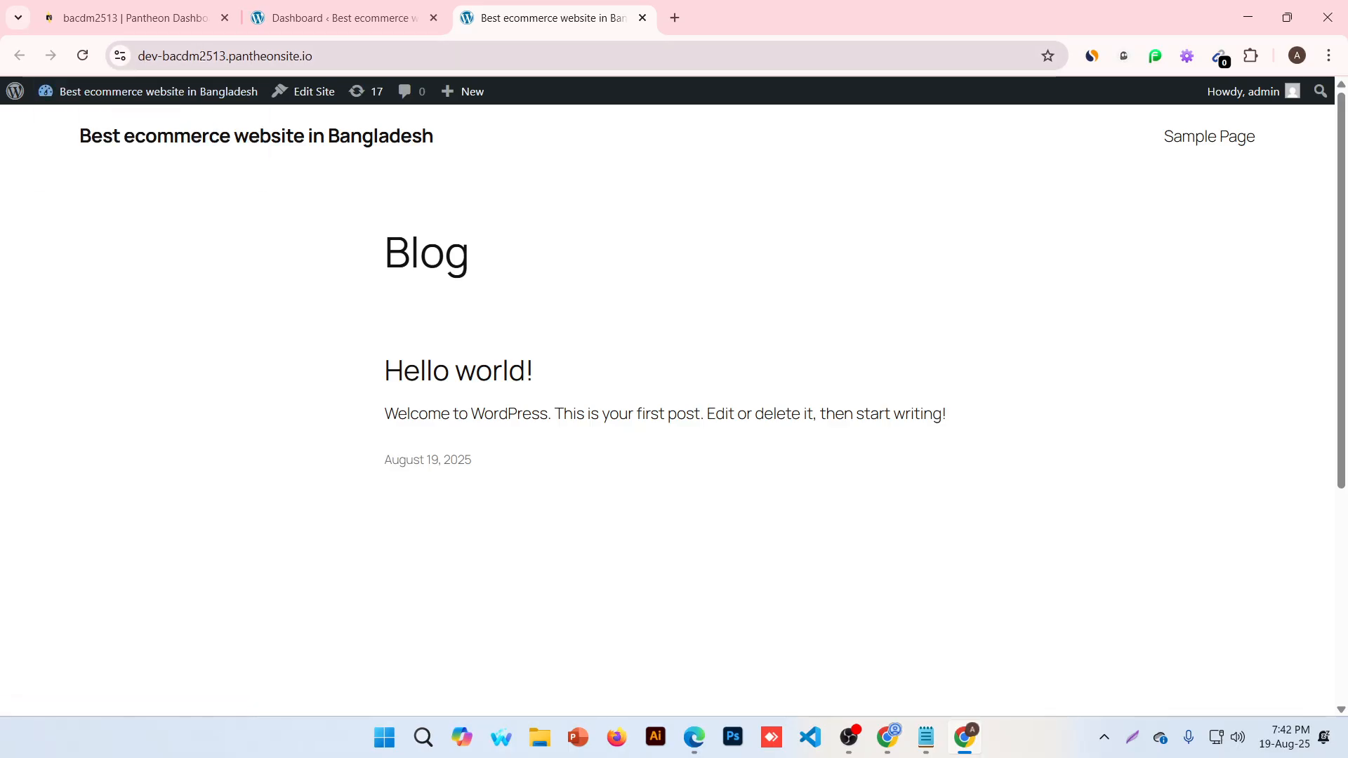
click(197, 56)
click(200, 56)
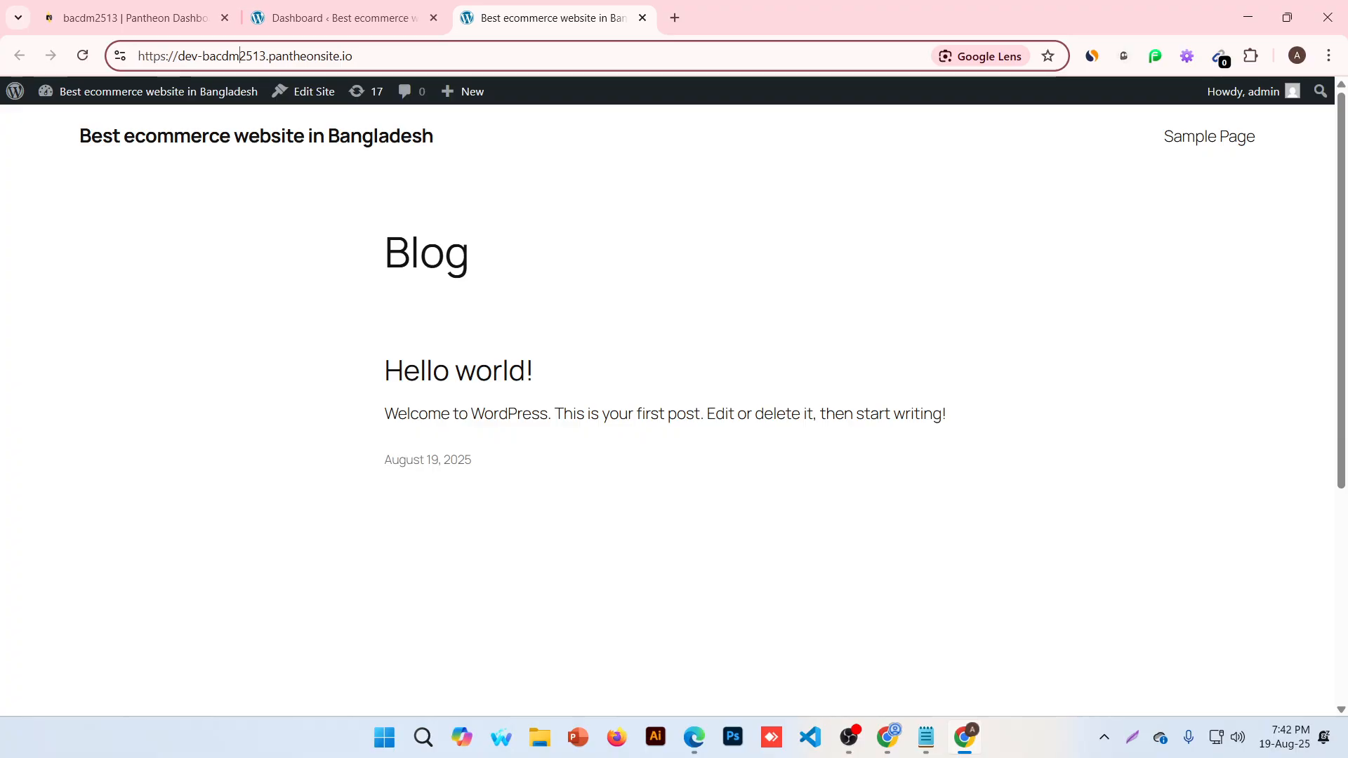
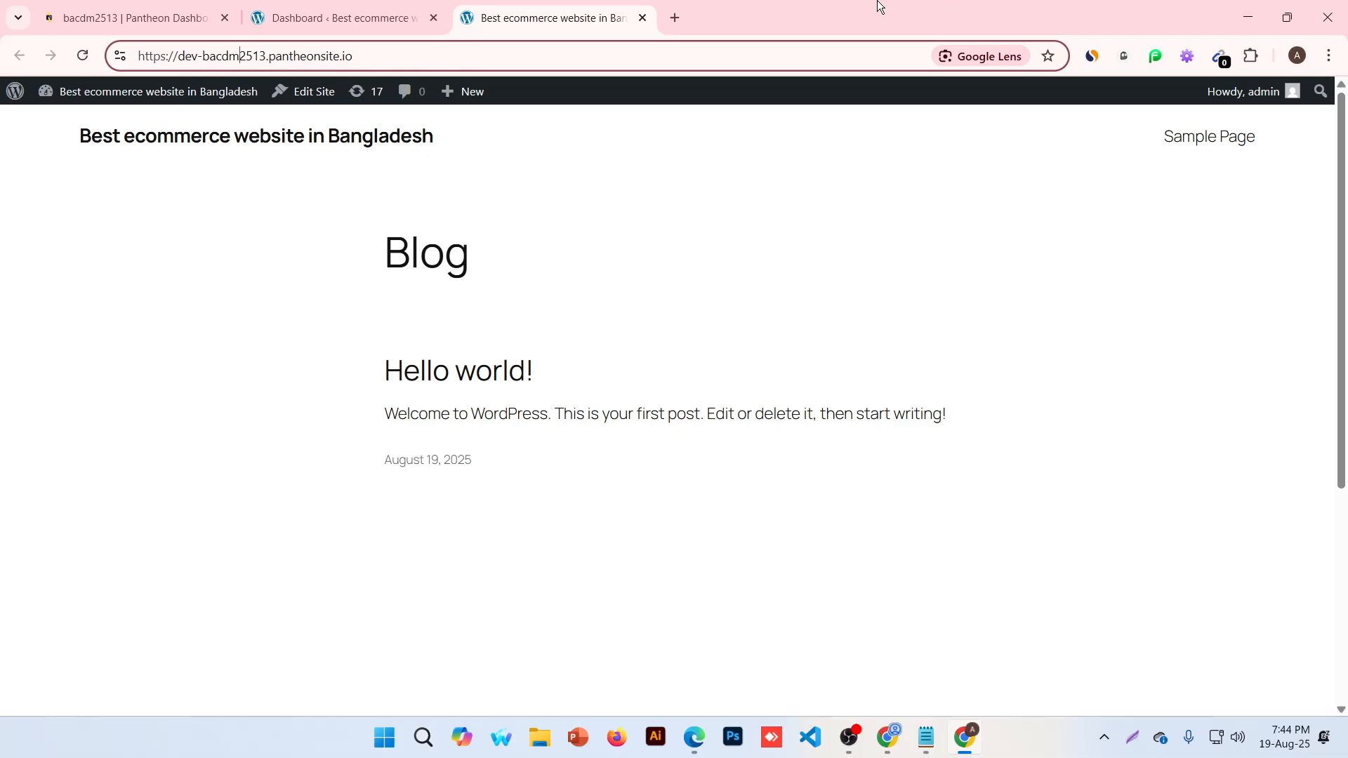
Check the live blog tab, then reload the admin Dashboard Home showing 17 pending updates
click(337, 17)
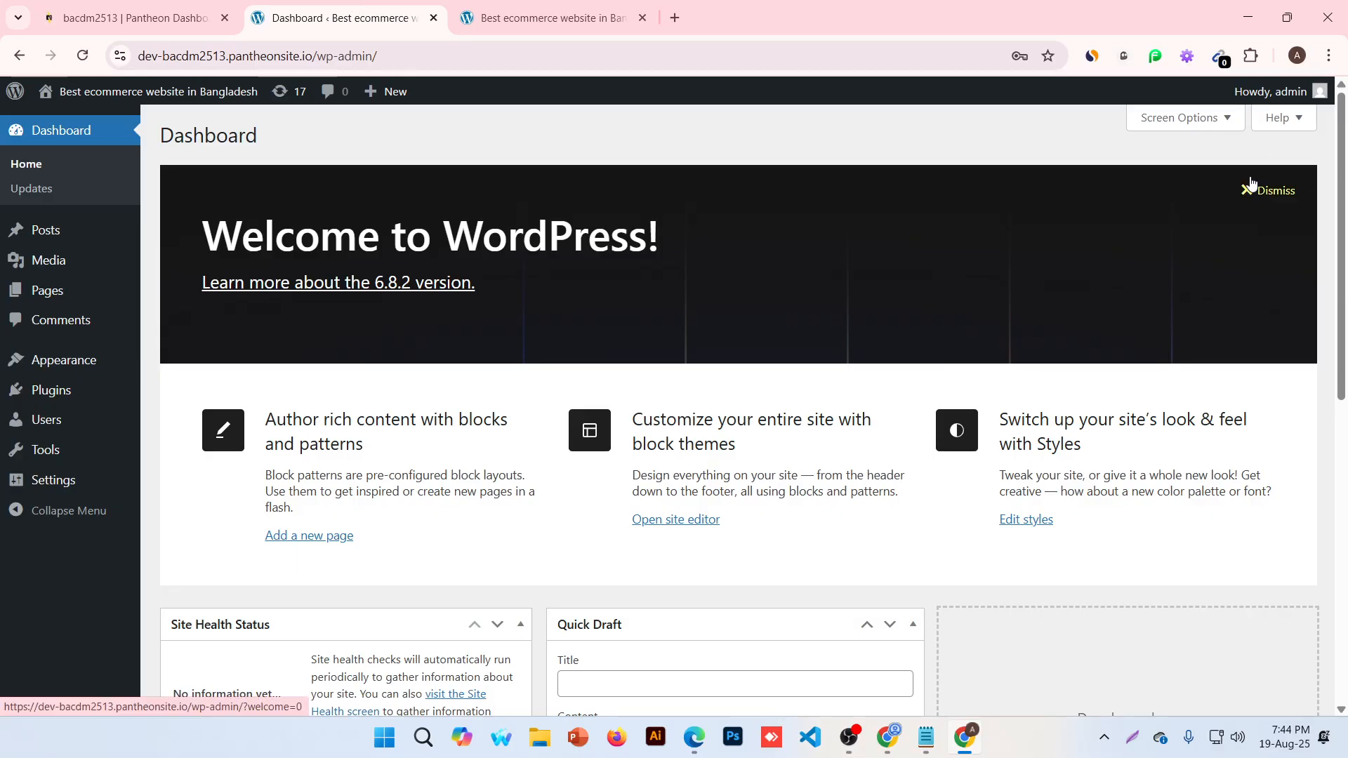
click(525, 9)
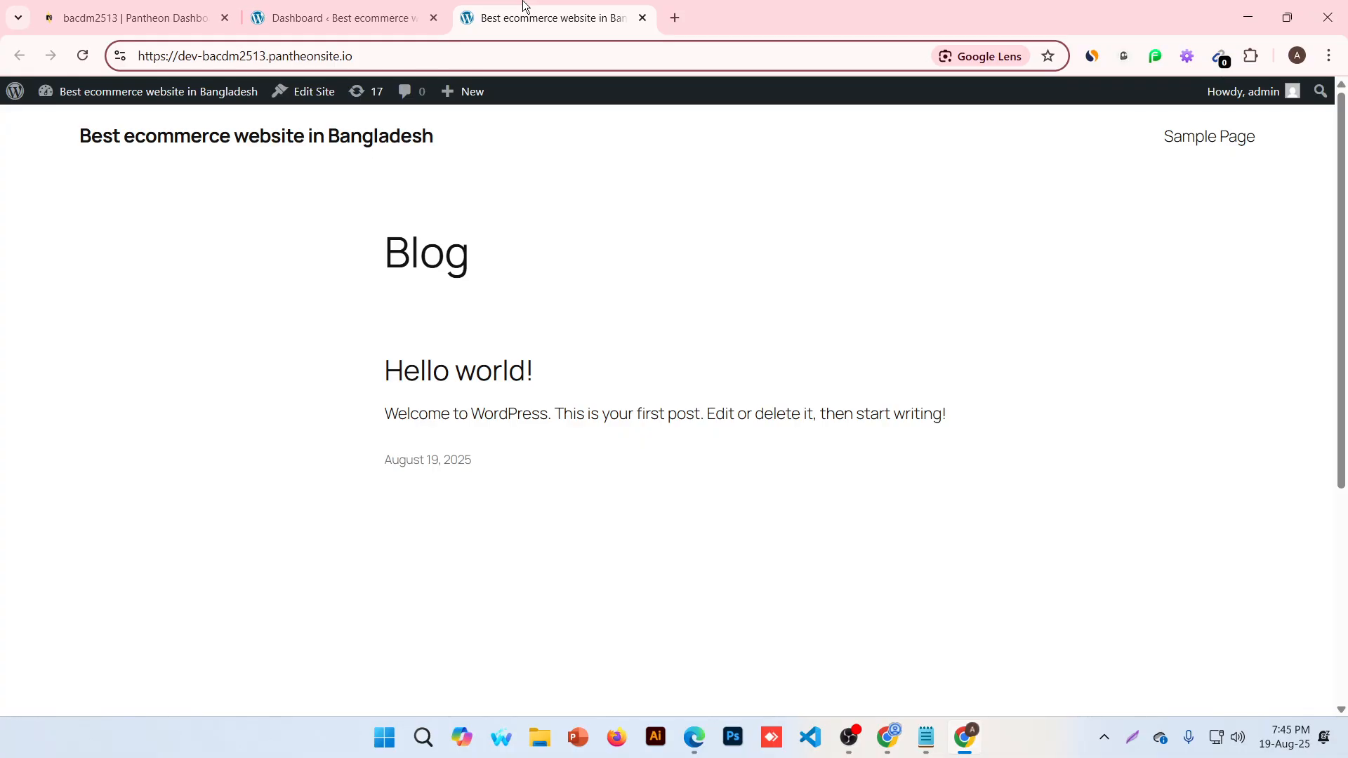
click(381, 10)
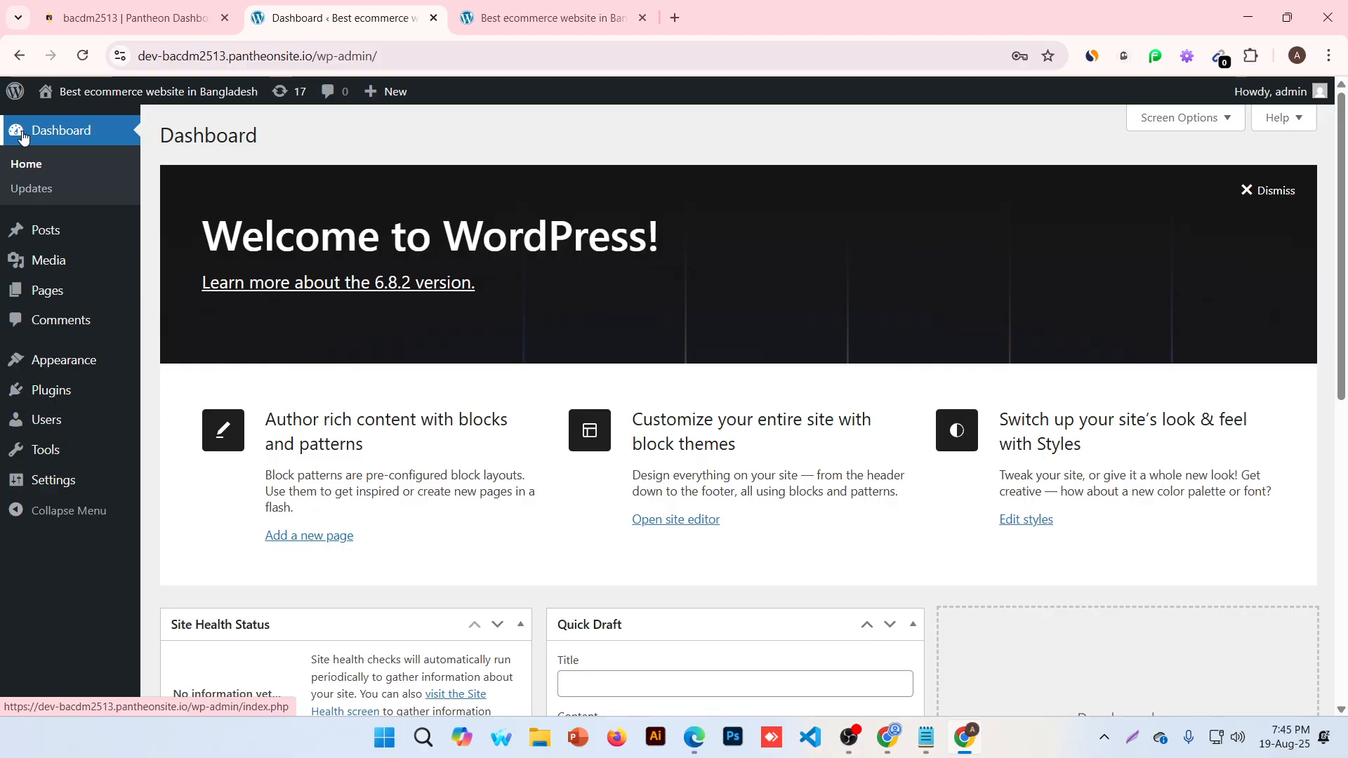
scroll(739, 284, down, 9)
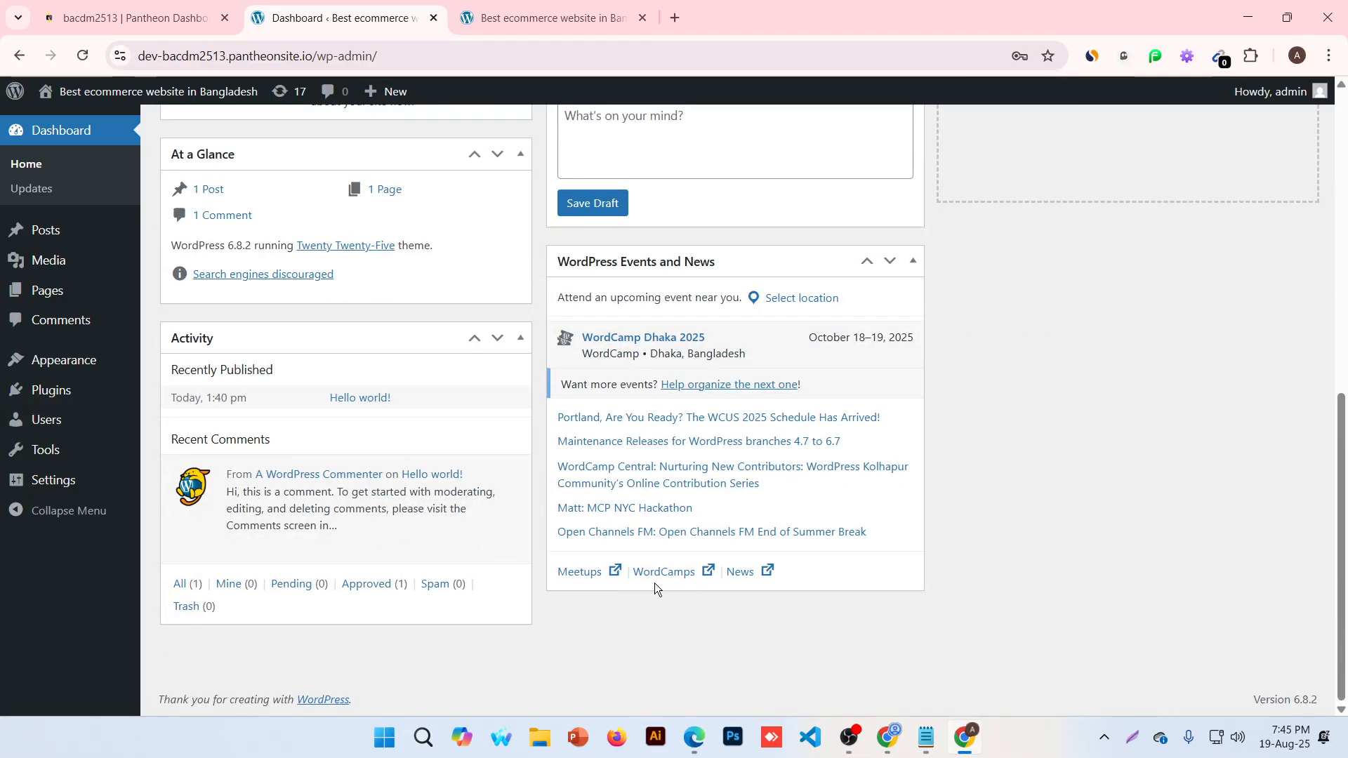
scroll(654, 586, up, 9)
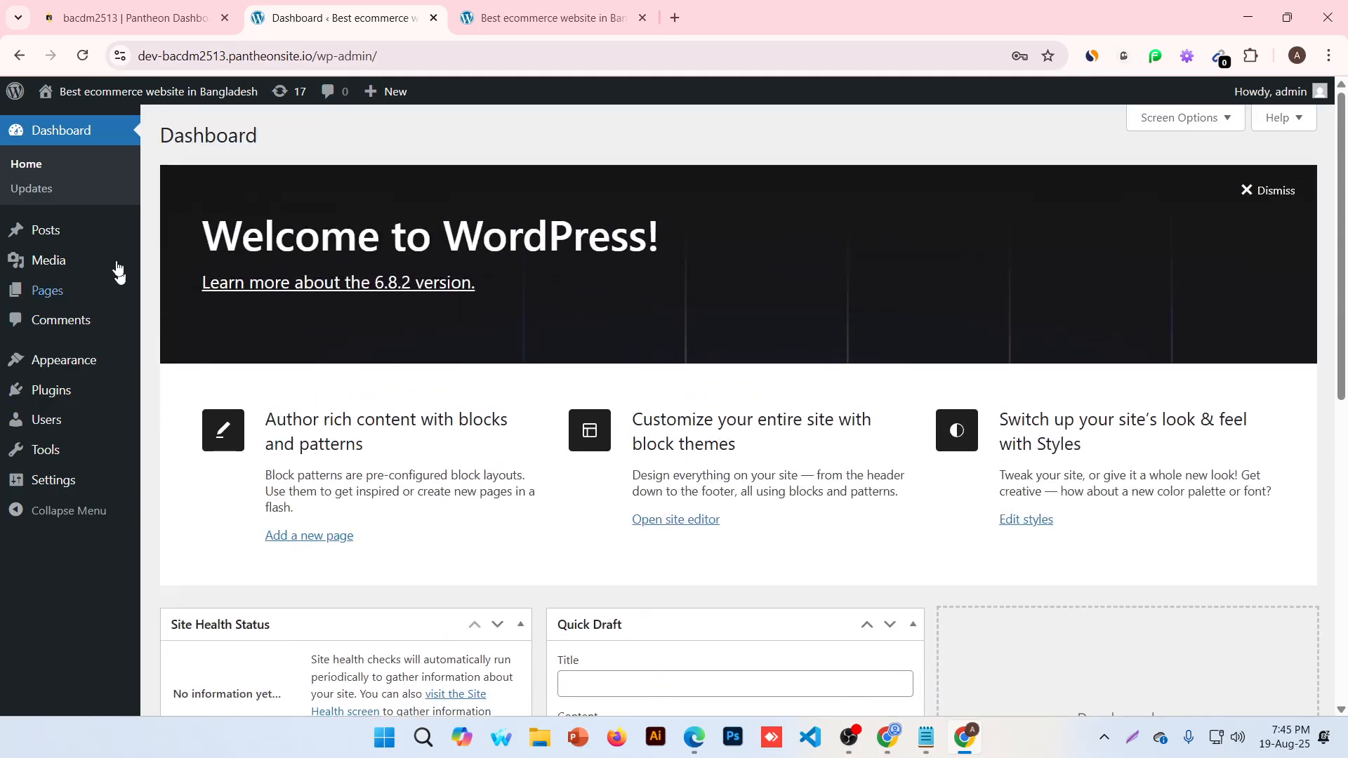
click(91, 167)
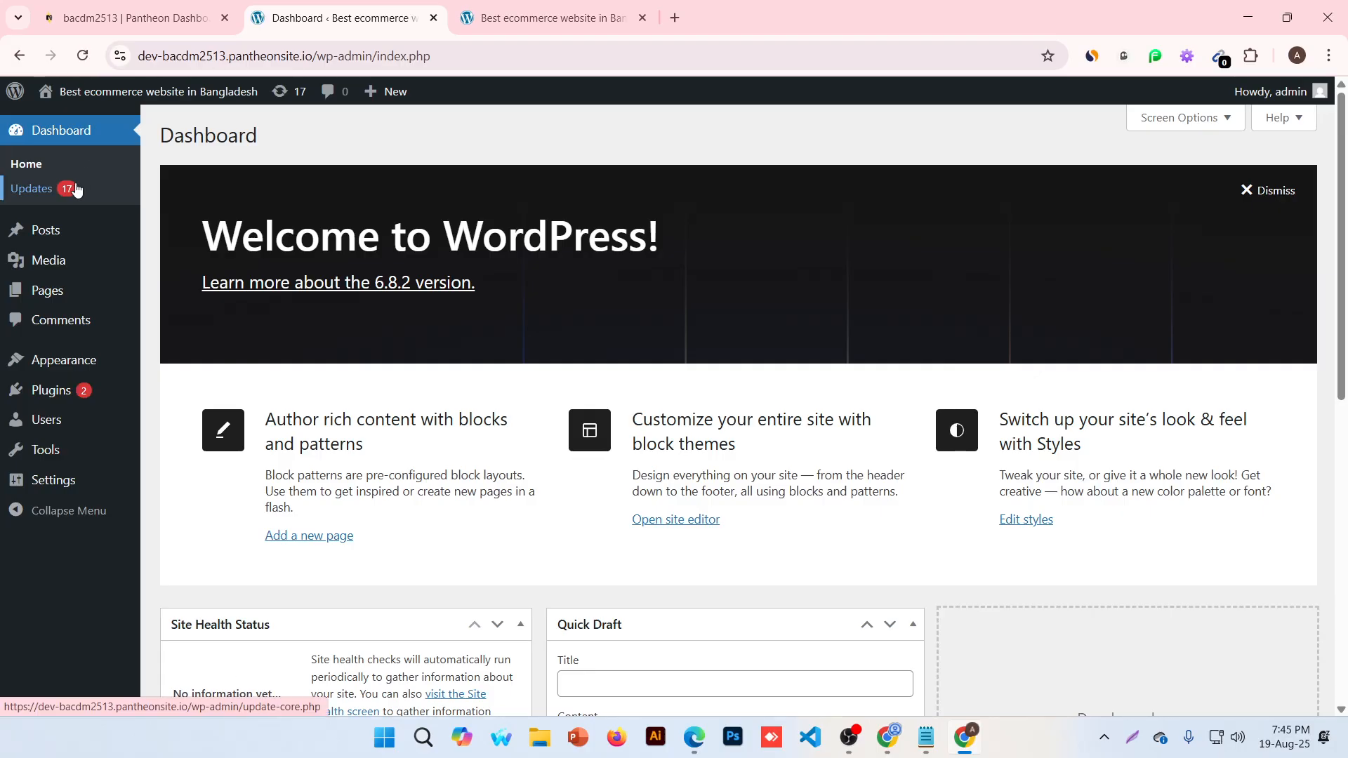
Open Dashboard > Updates to confirm WordPress 6.8.2 is current with two plugin updates pending
click(76, 189)
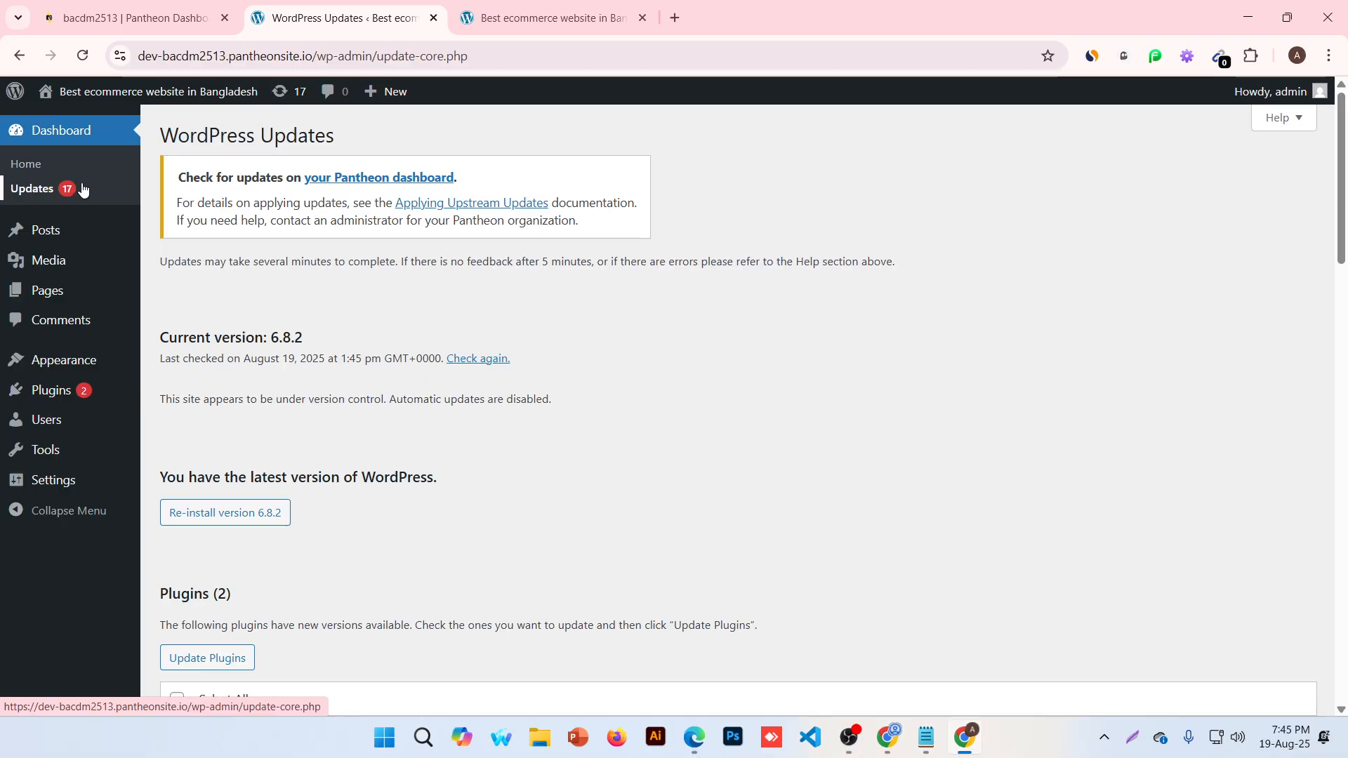
key(XF86AudioRaiseVolume)
mouse_move(60, 234)
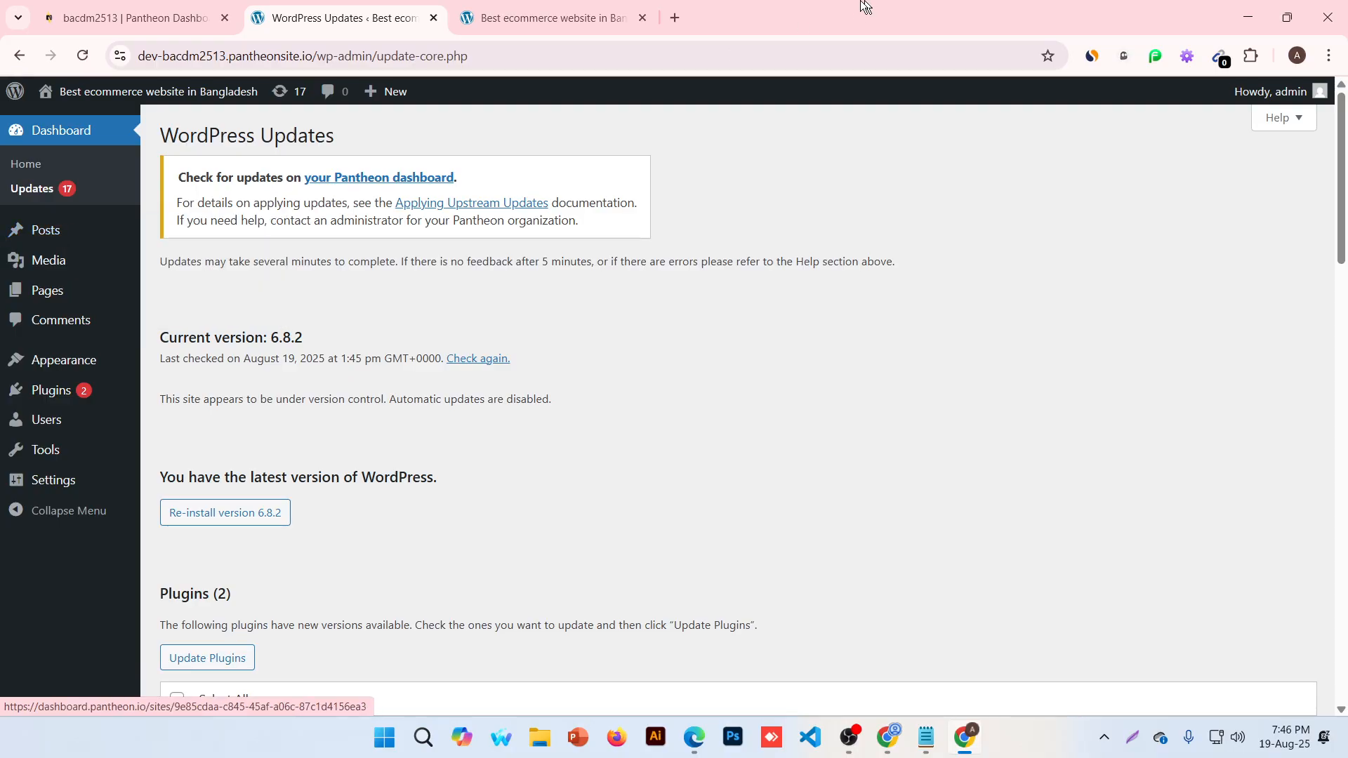
Google 'best longboard for beginners' in a new tab, then go back to the WordPress tab
click(672, 19)
text(bloomwithoity.com)
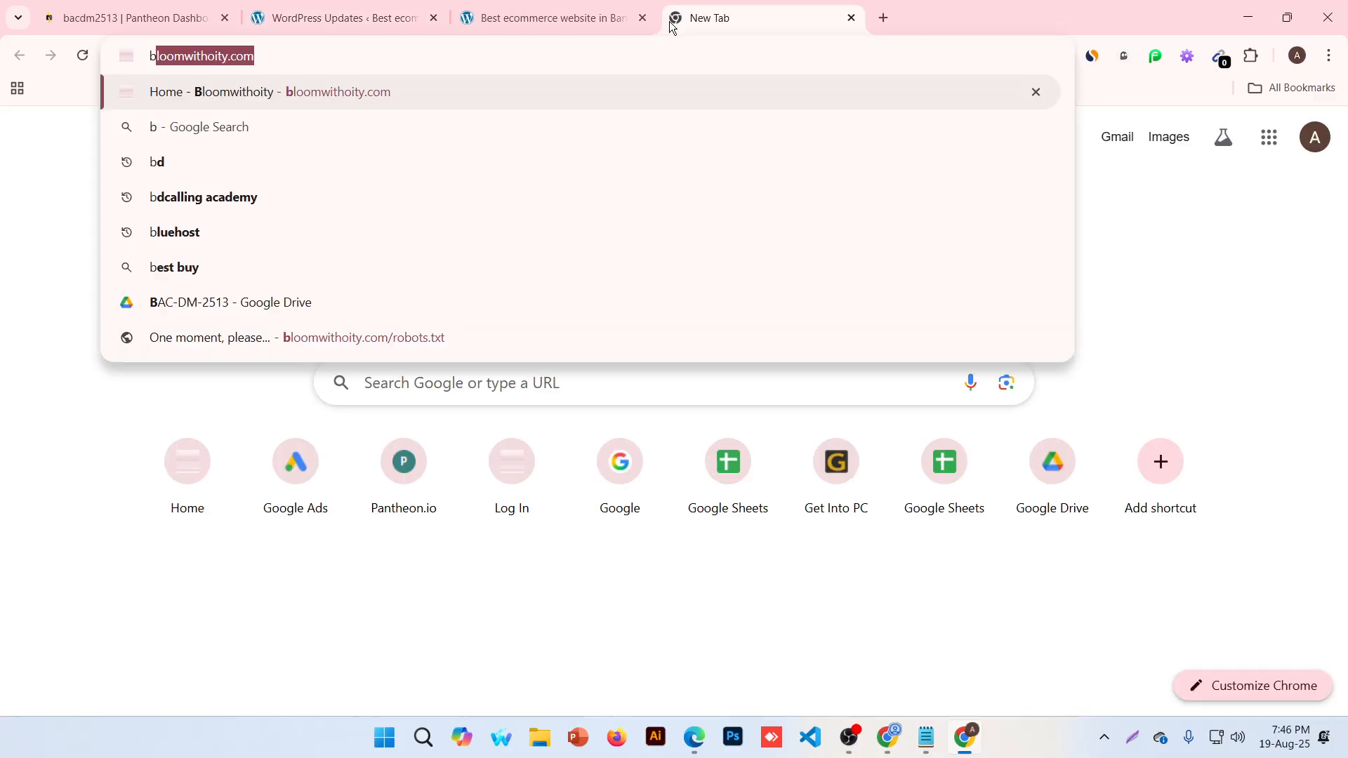
key(ctrl+a)
key(BackSpace)
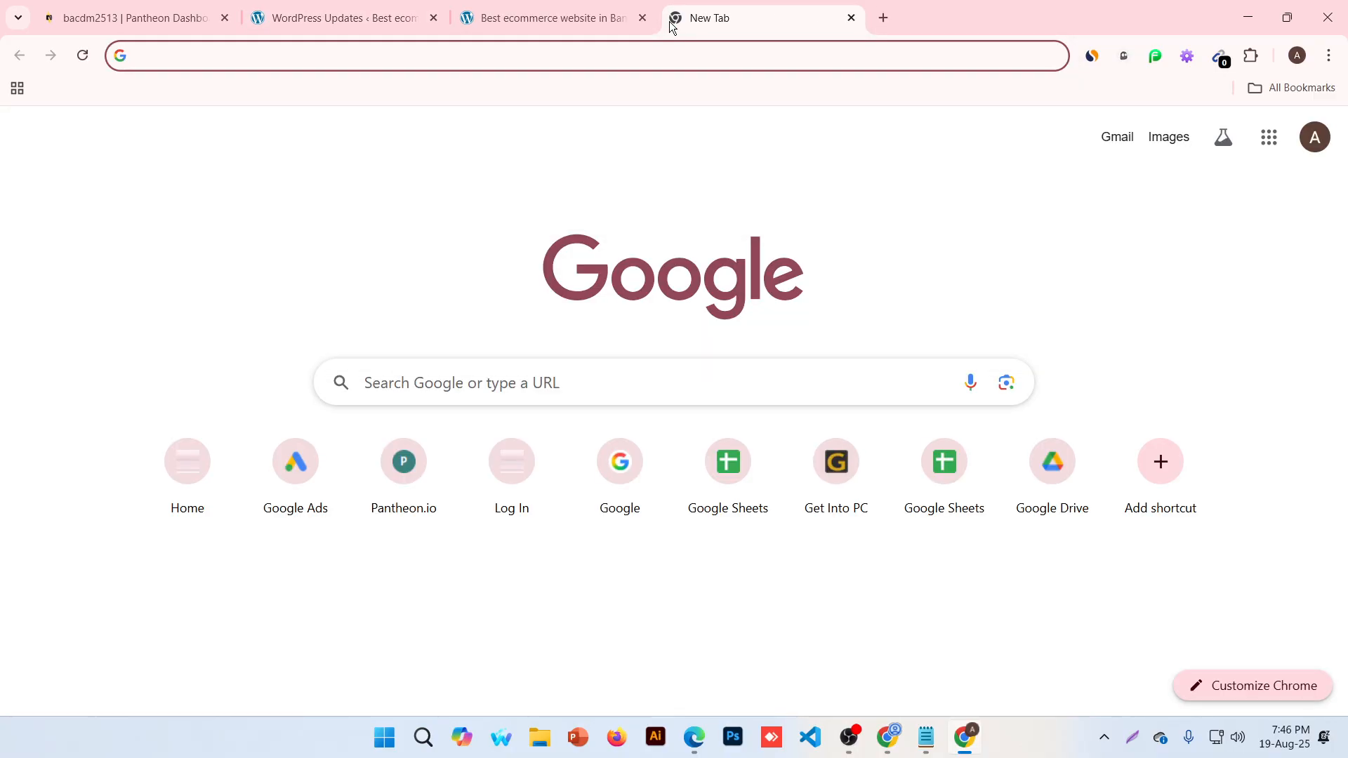
text(best)
key(Down)
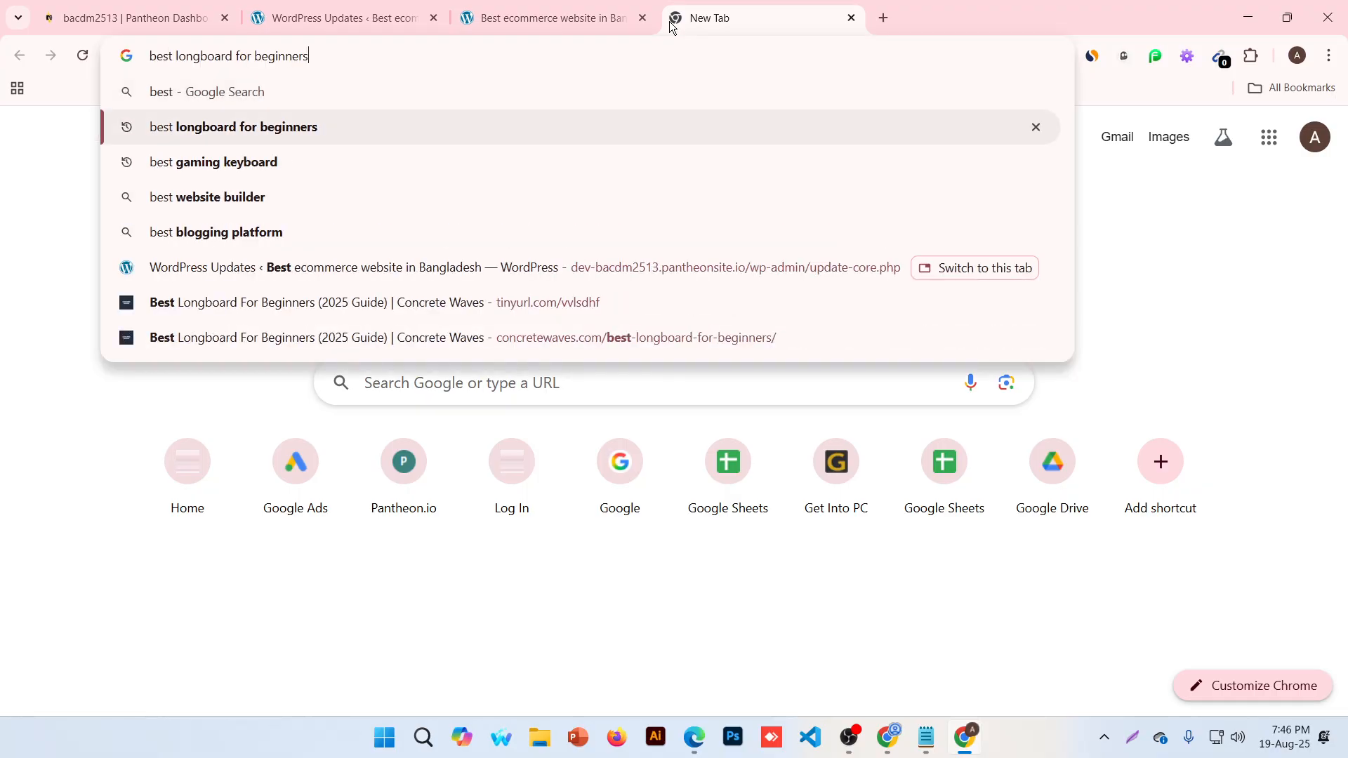
key(Return)
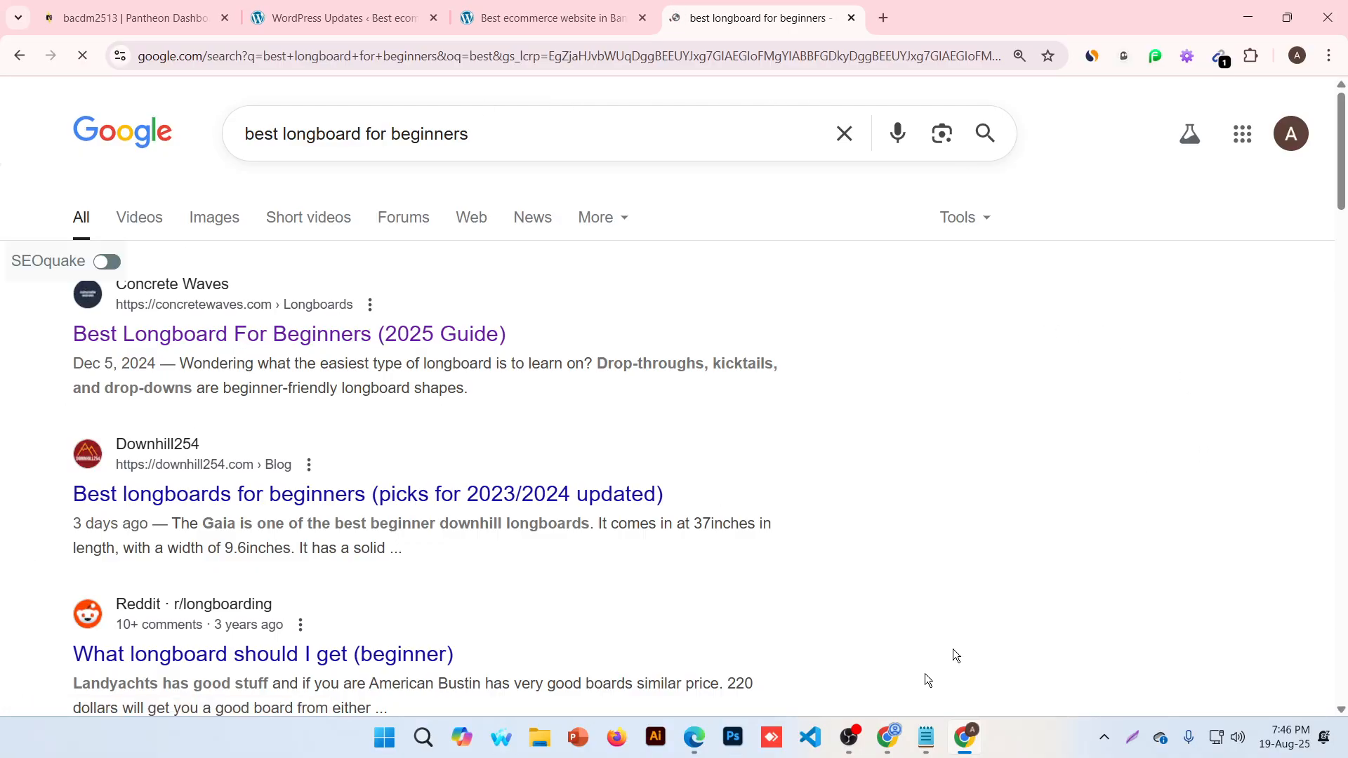
click(309, 18)
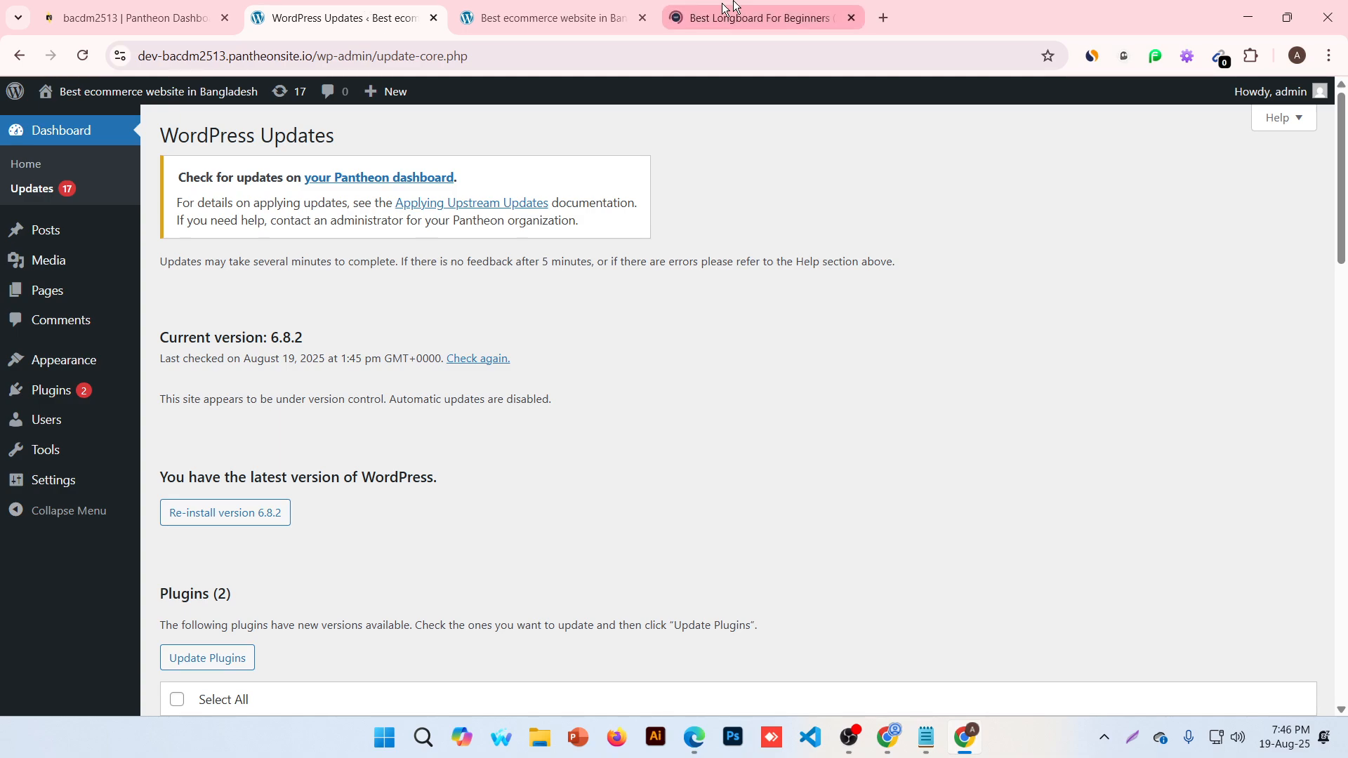
Open the admin Posts list, which holds only the published 'Hello world!' post
click(36, 243)
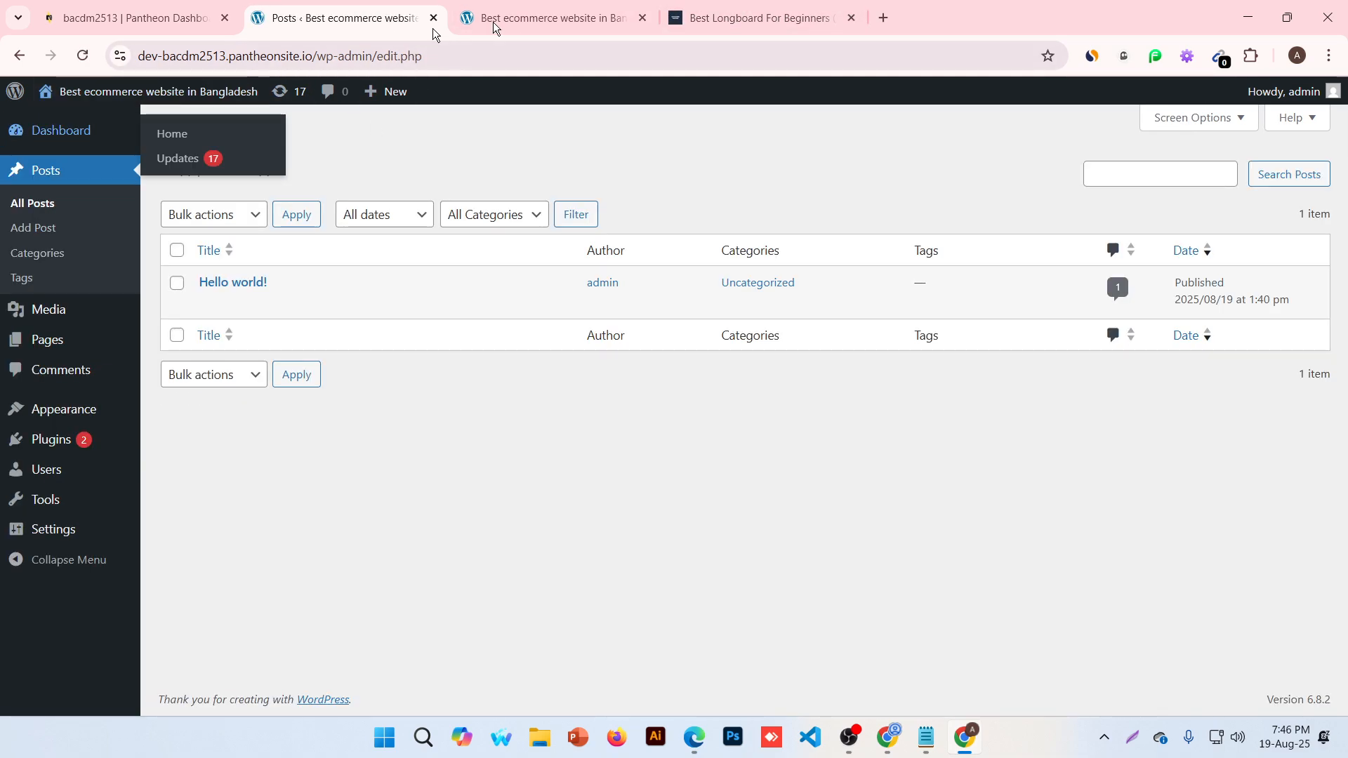
click(493, 26)
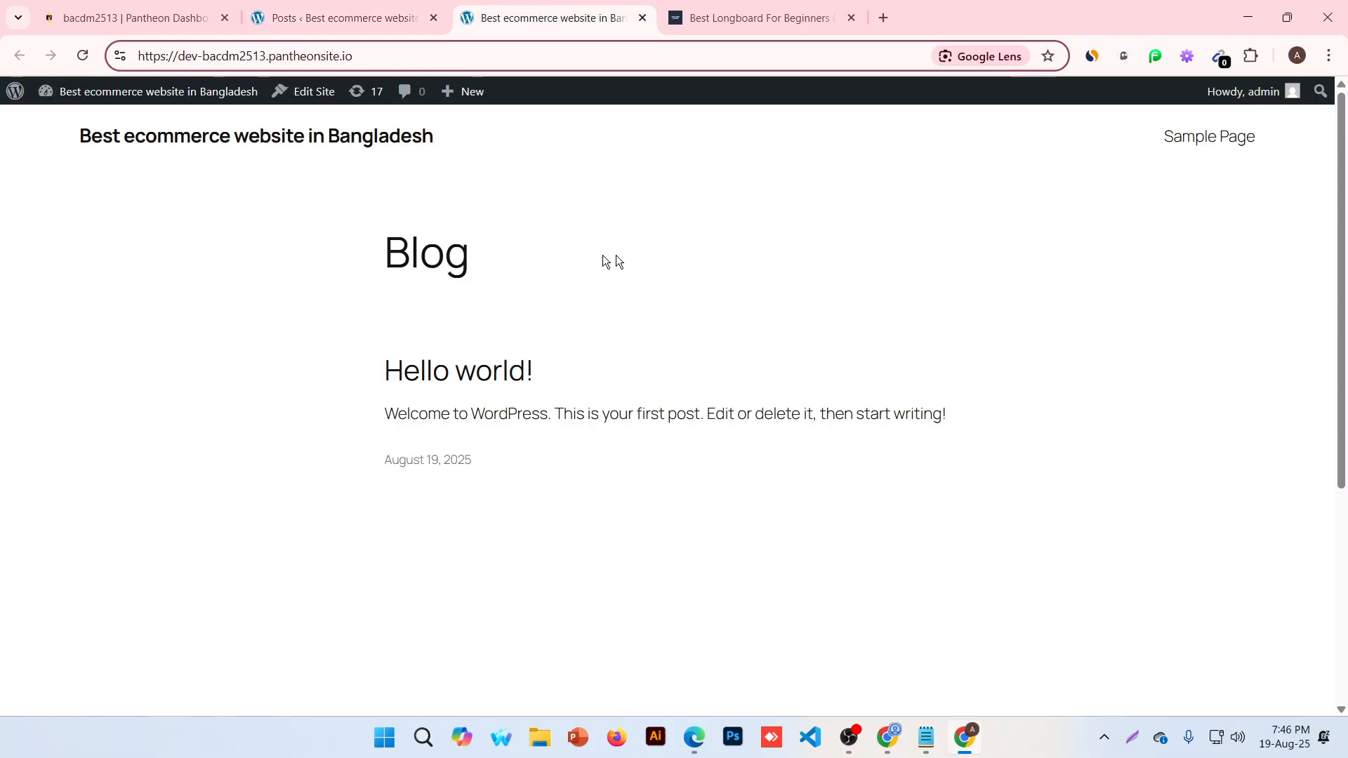
click(337, 16)
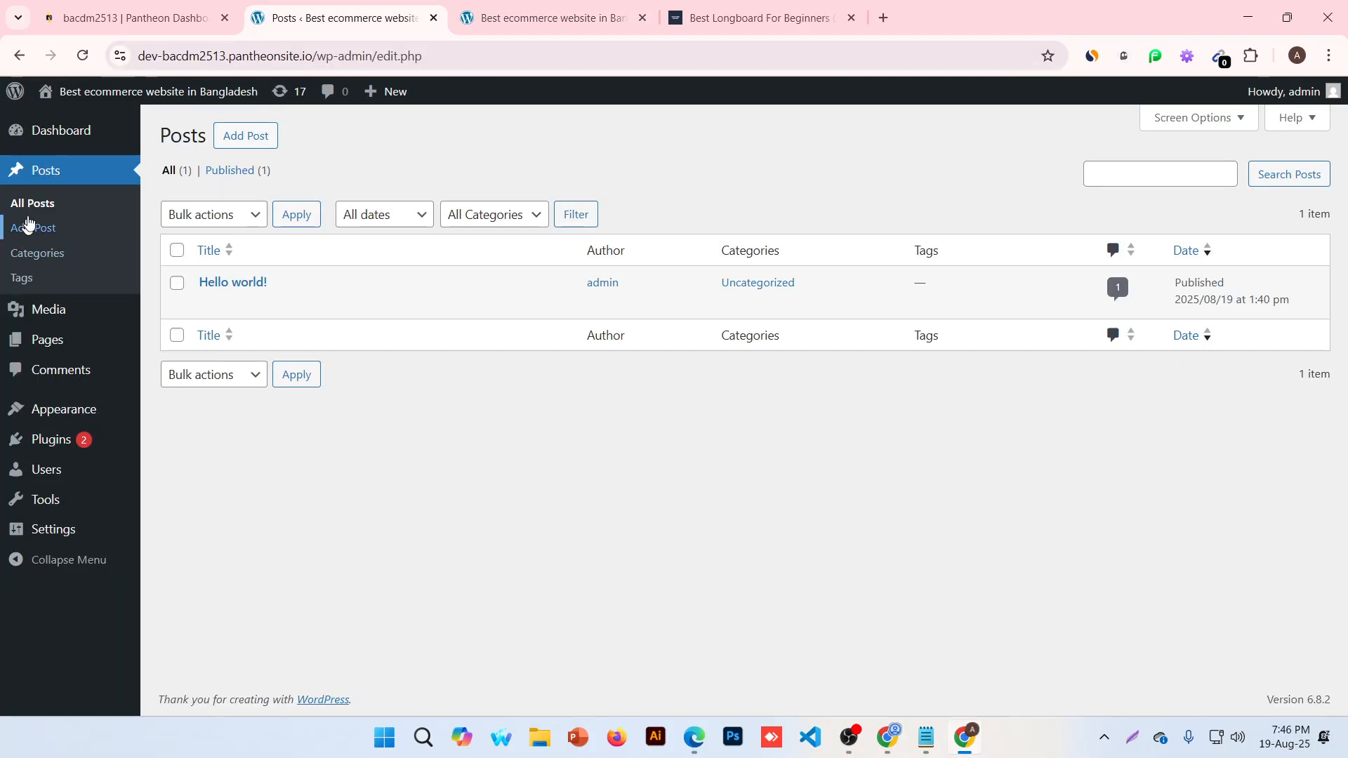
mouse_move(377, 283)
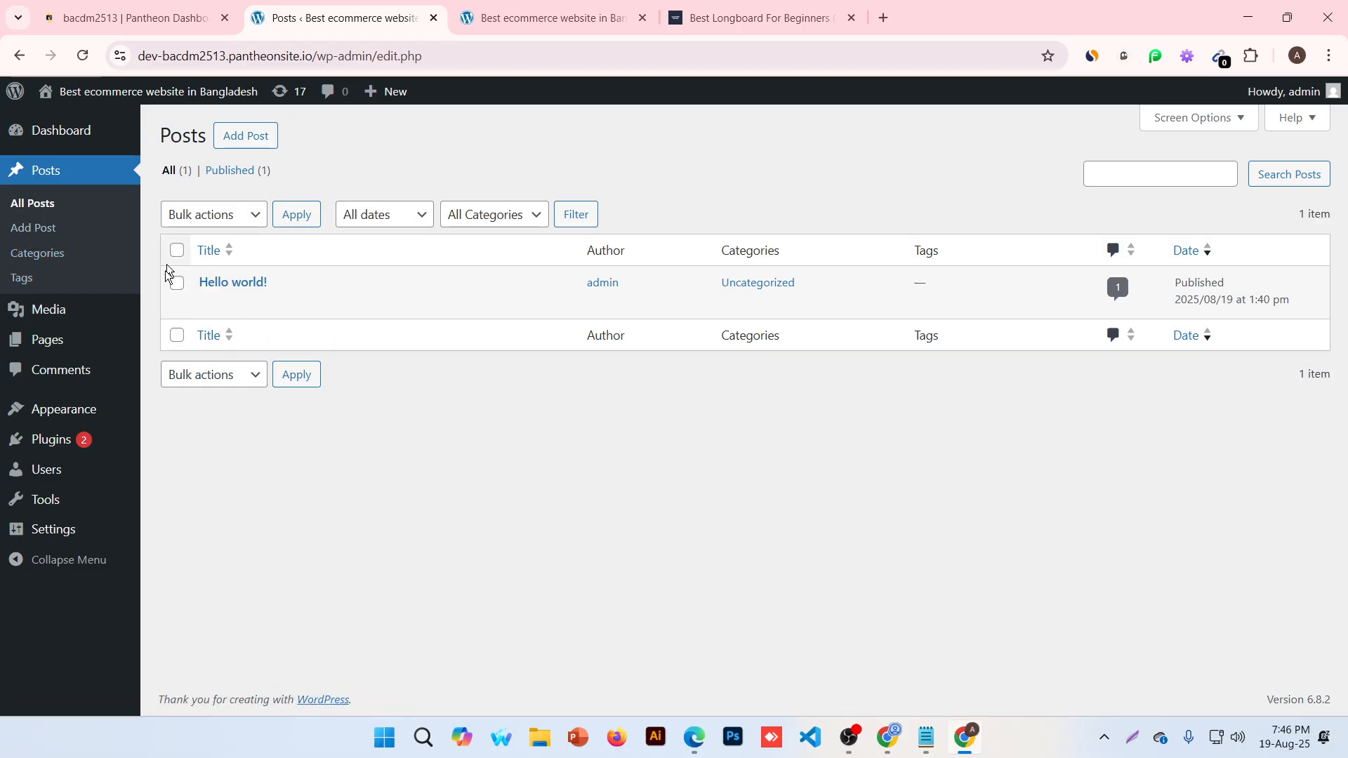
View the Hello world! post on the live site at its dated /2025/08/19/hello-world/ address
click(507, 20)
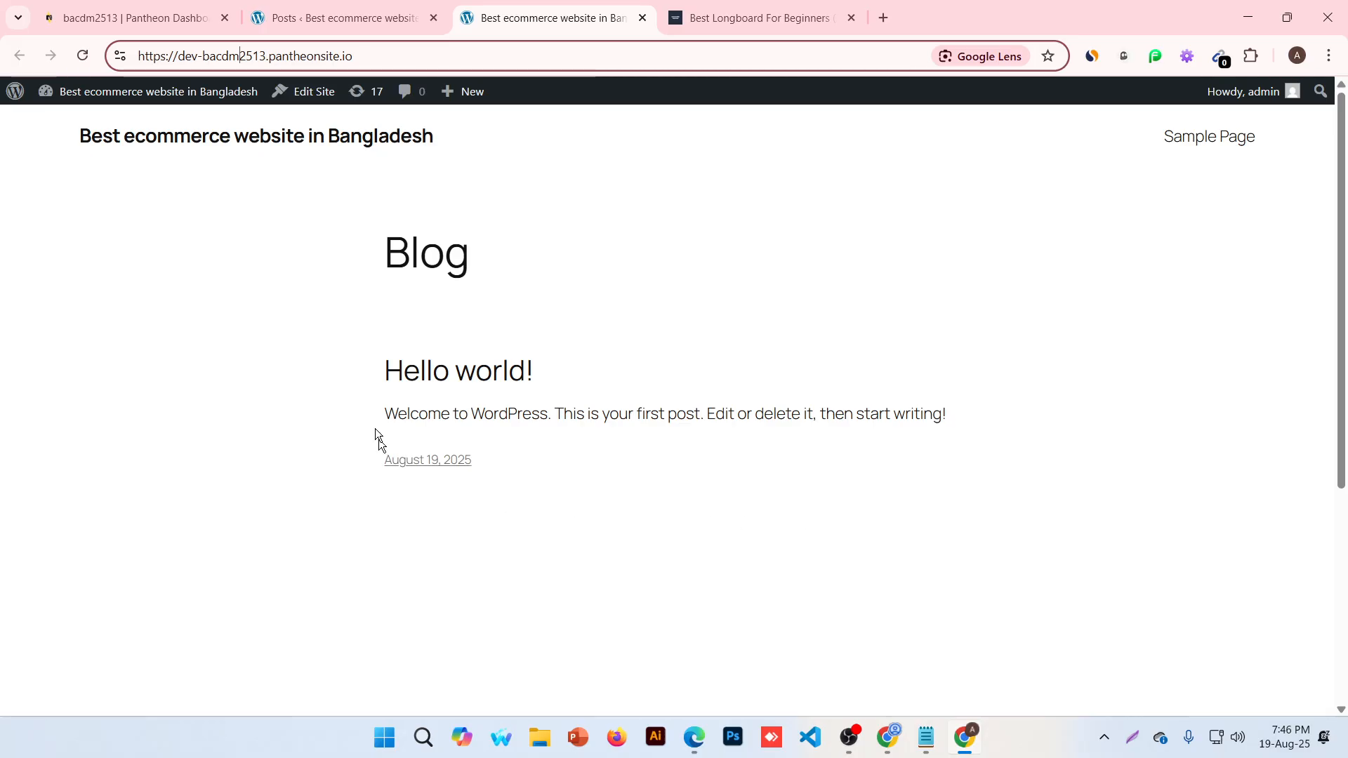
click(457, 378)
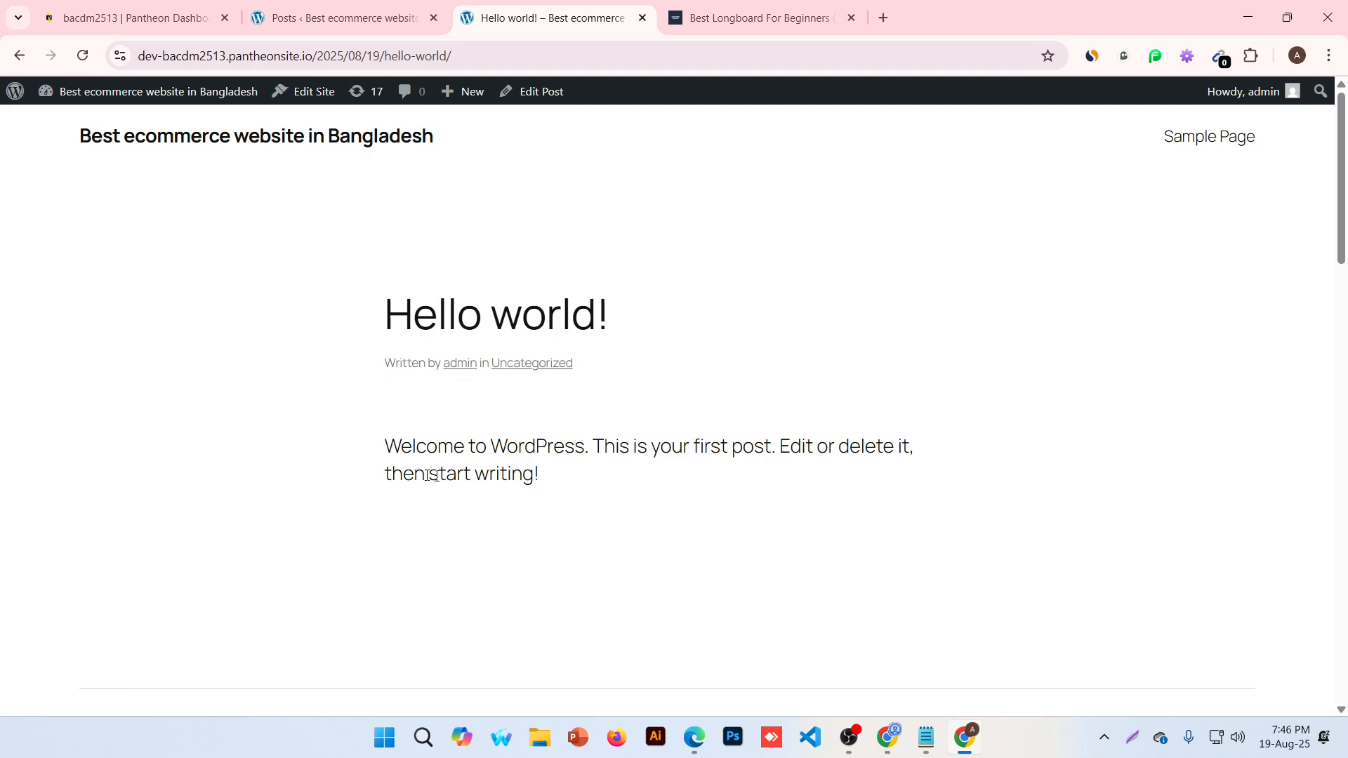
drag(377, 457, 924, 502)
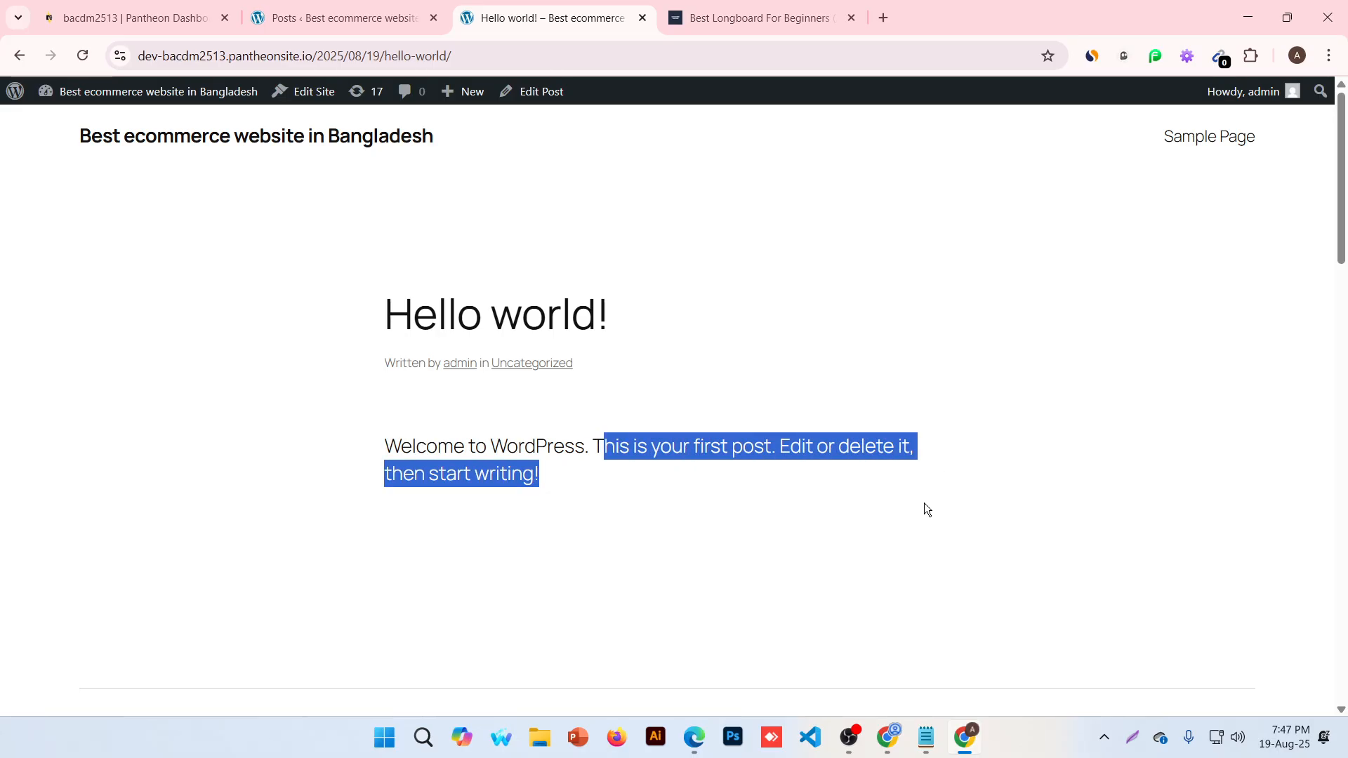
click(922, 507)
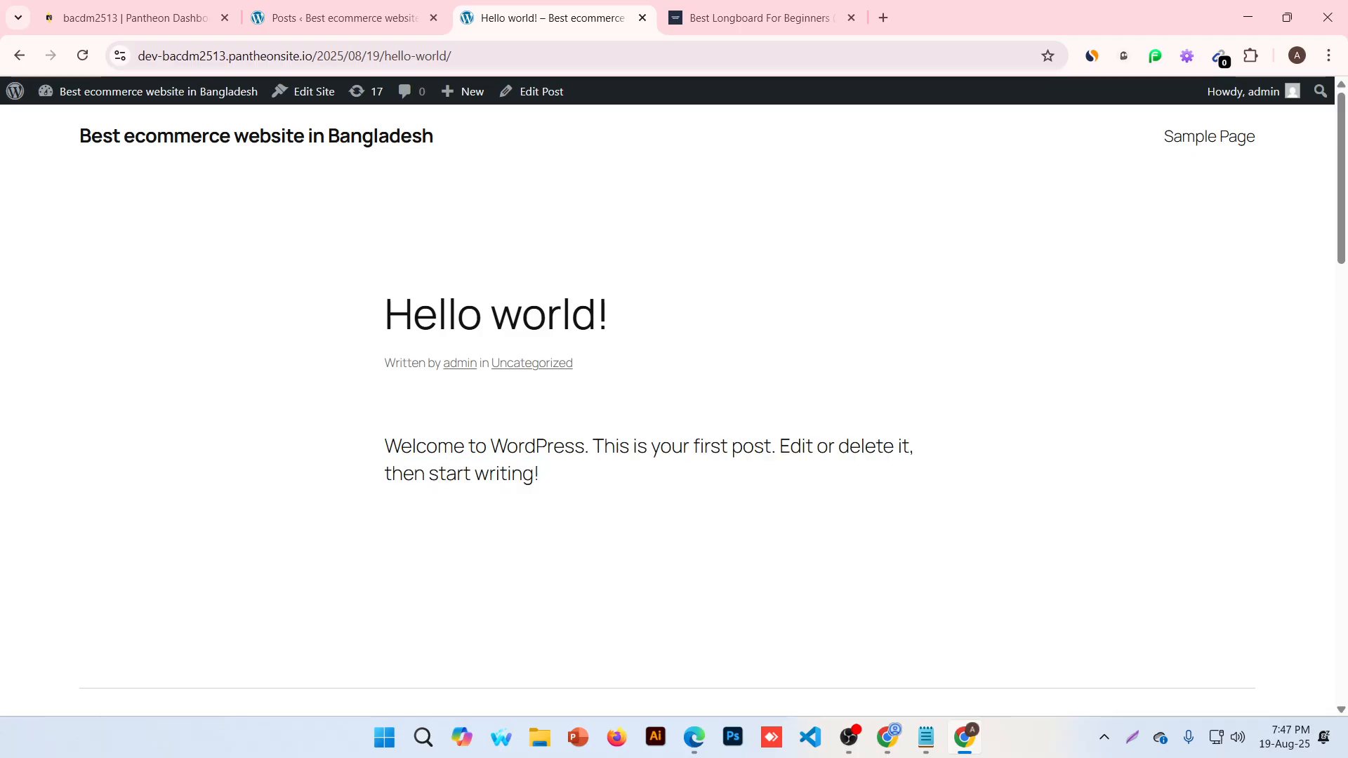
double_click(750, 447)
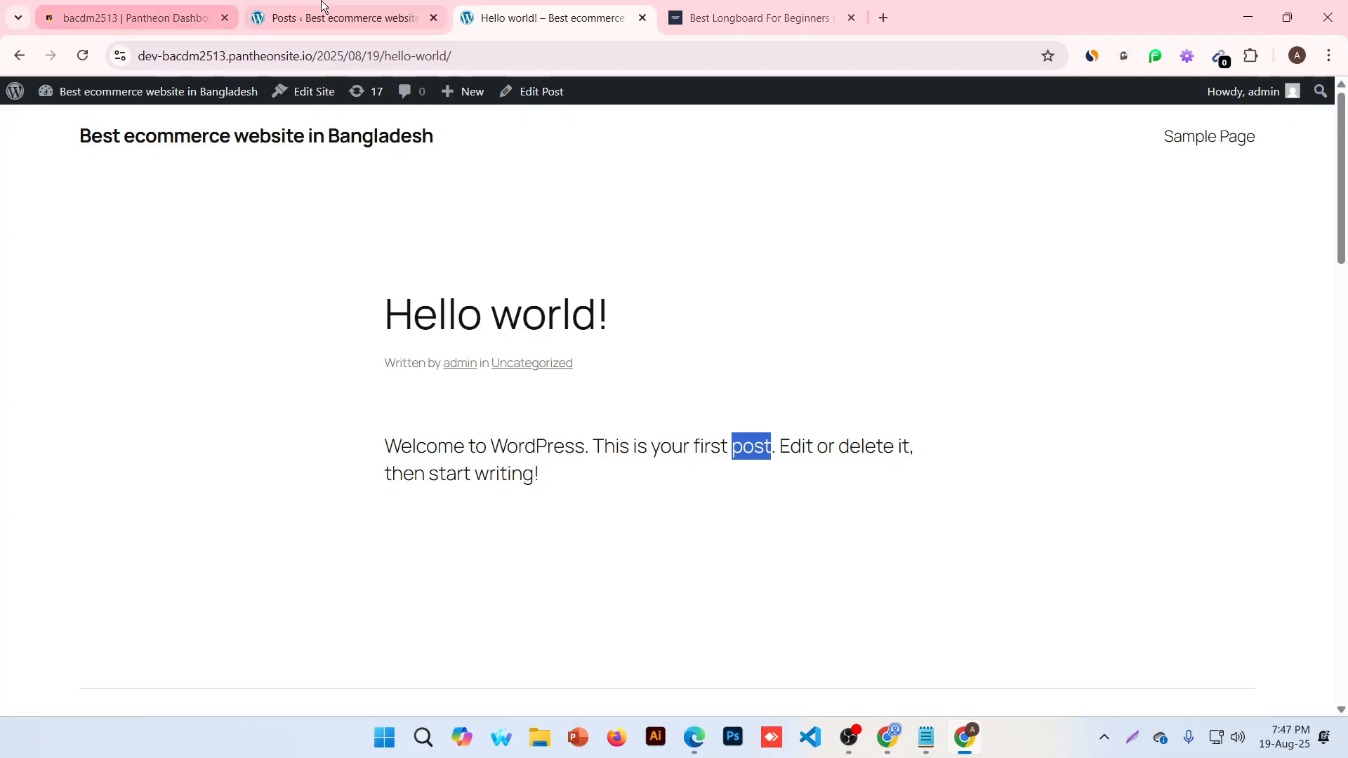
click(330, 17)
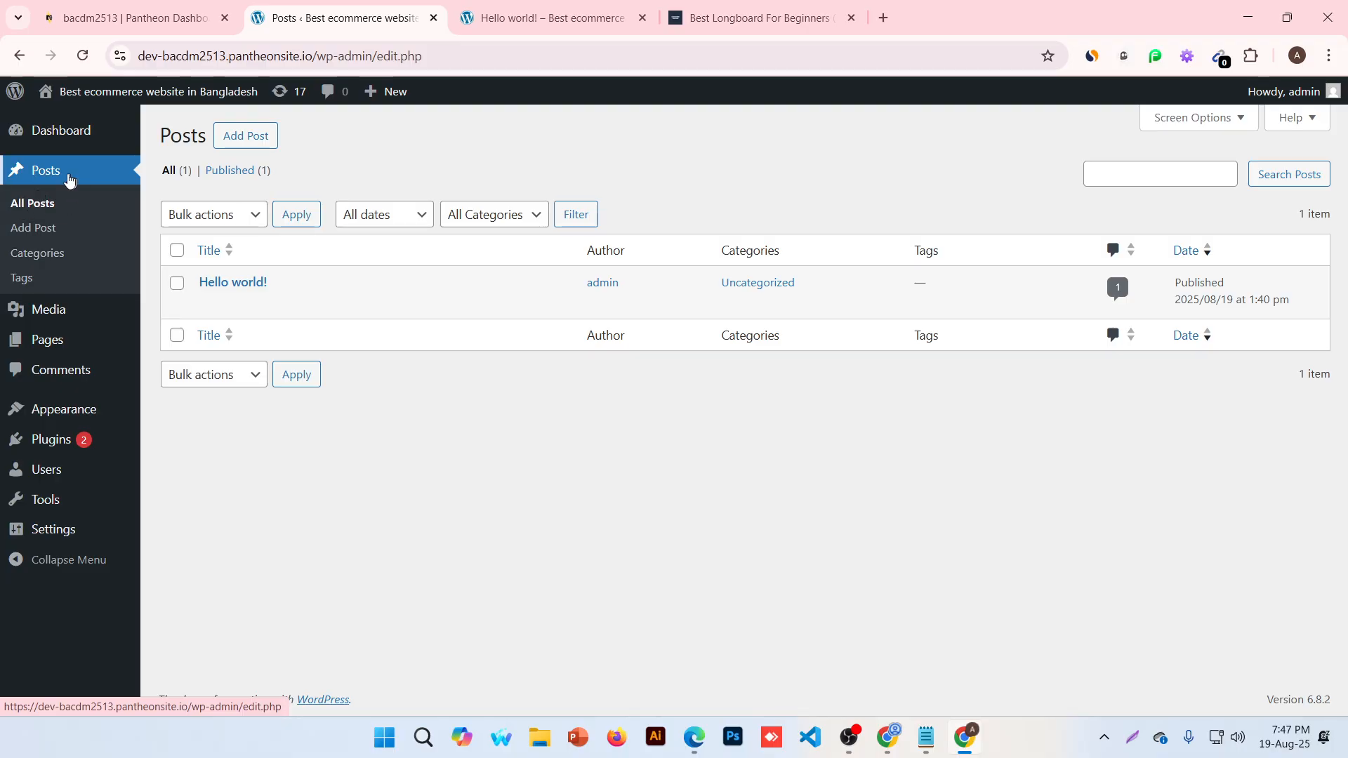
mouse_move(55, 340)
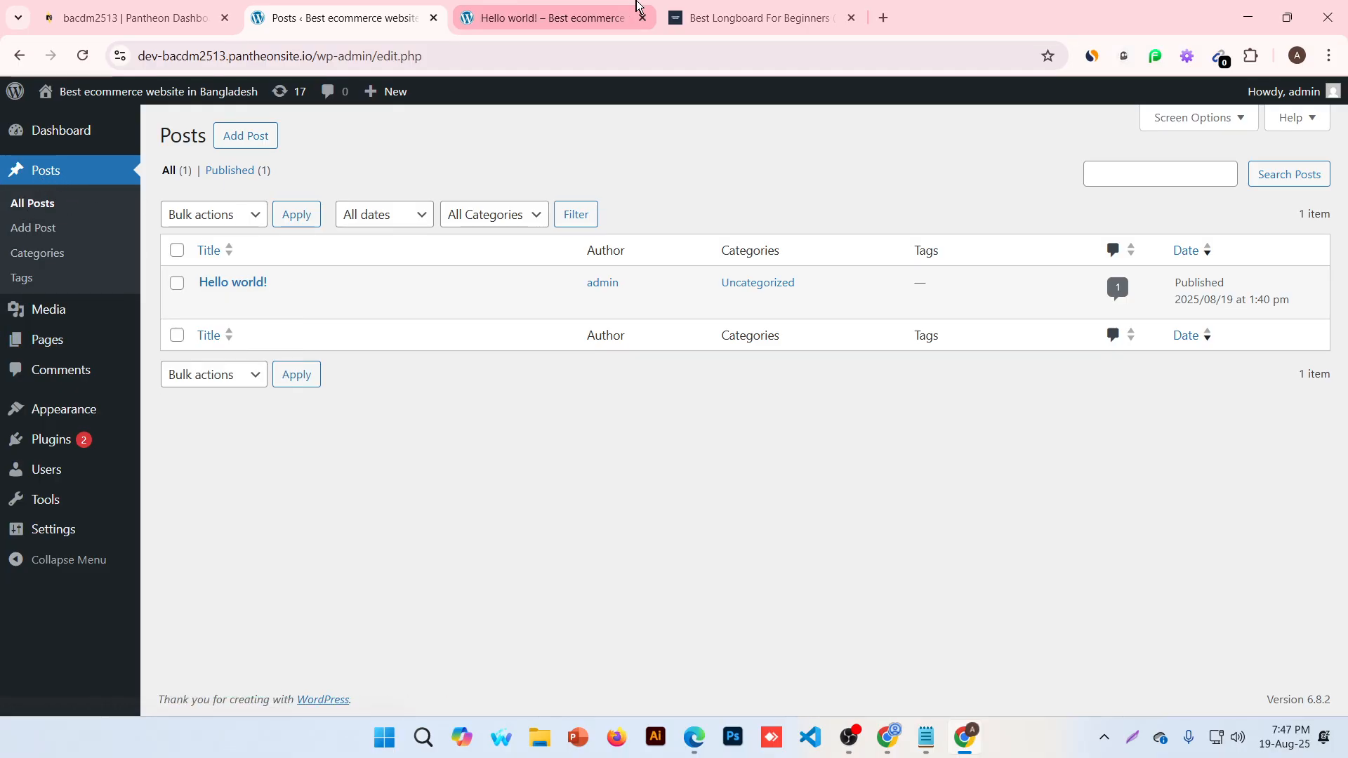
click(551, 17)
click(758, 18)
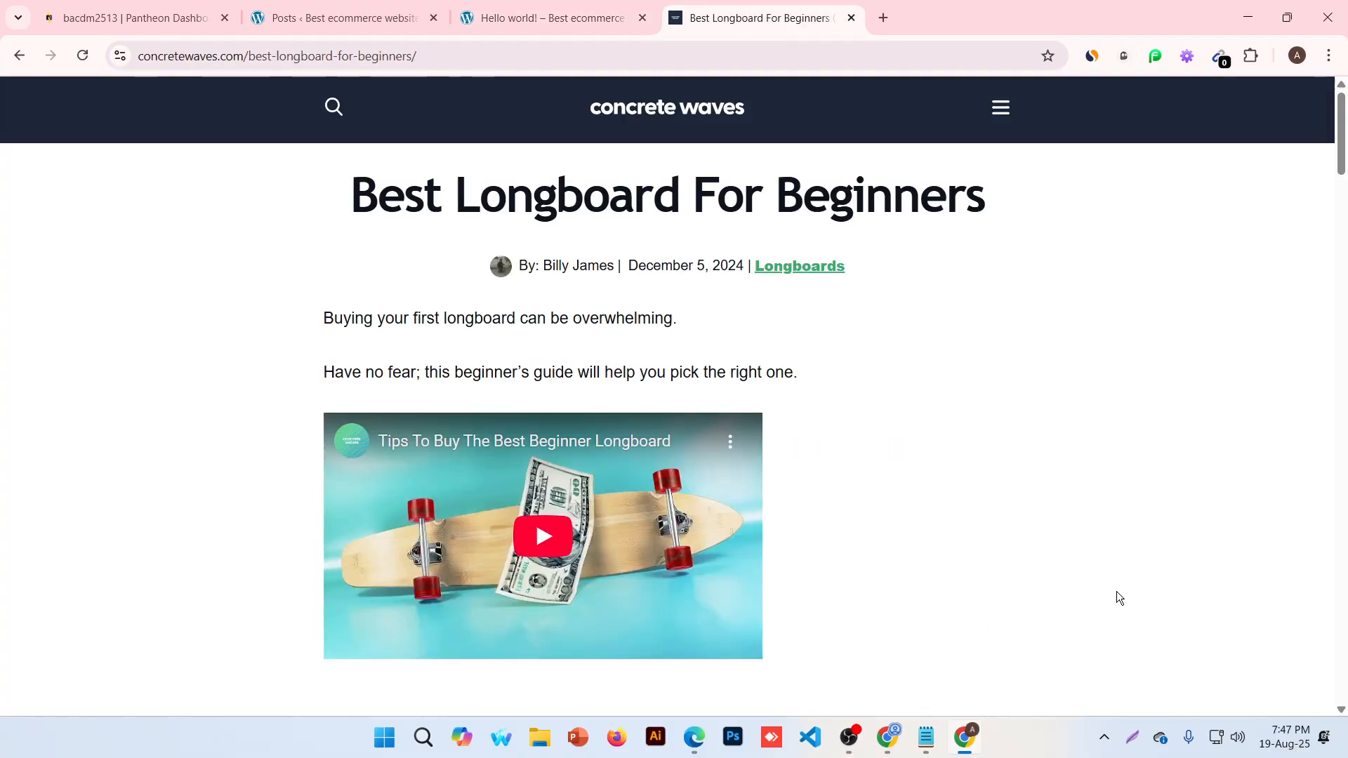
scroll(599, 472, down, 15)
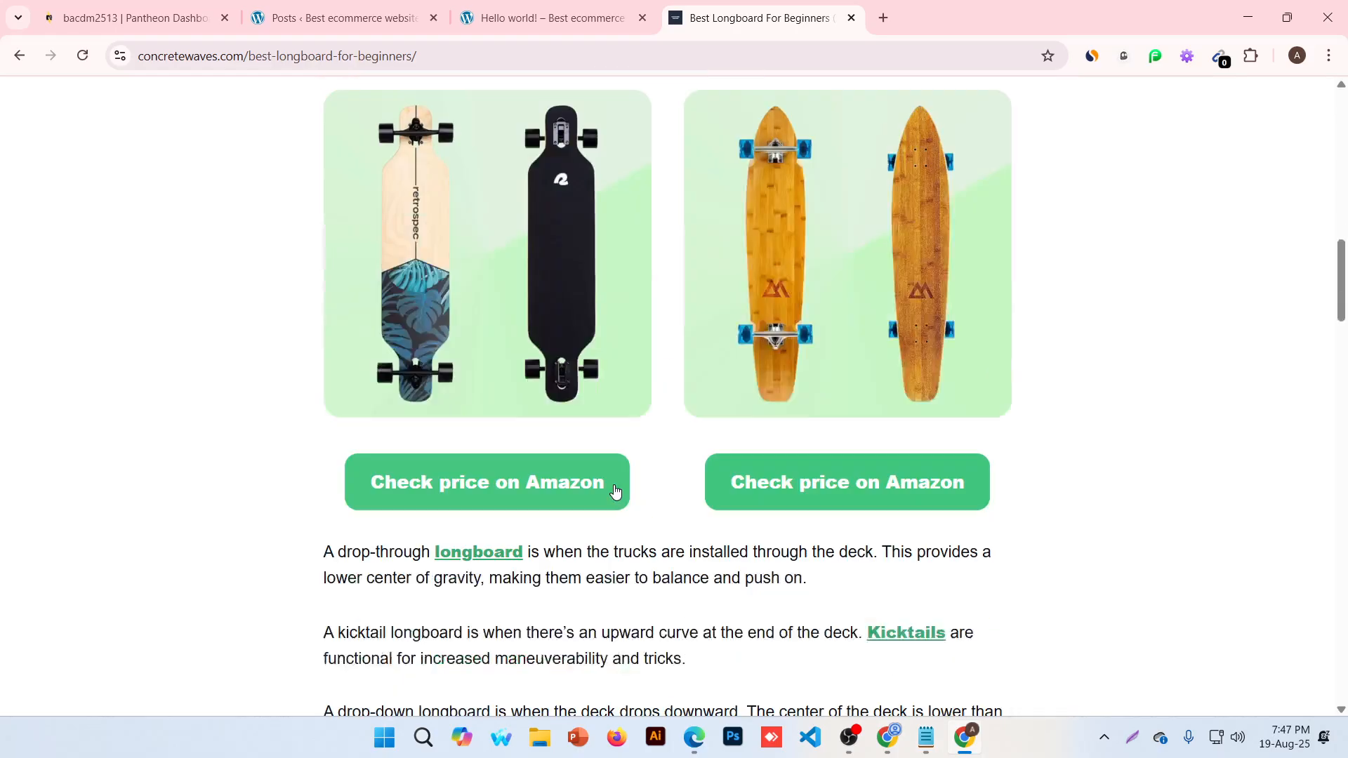
scroll(614, 491, up, 15)
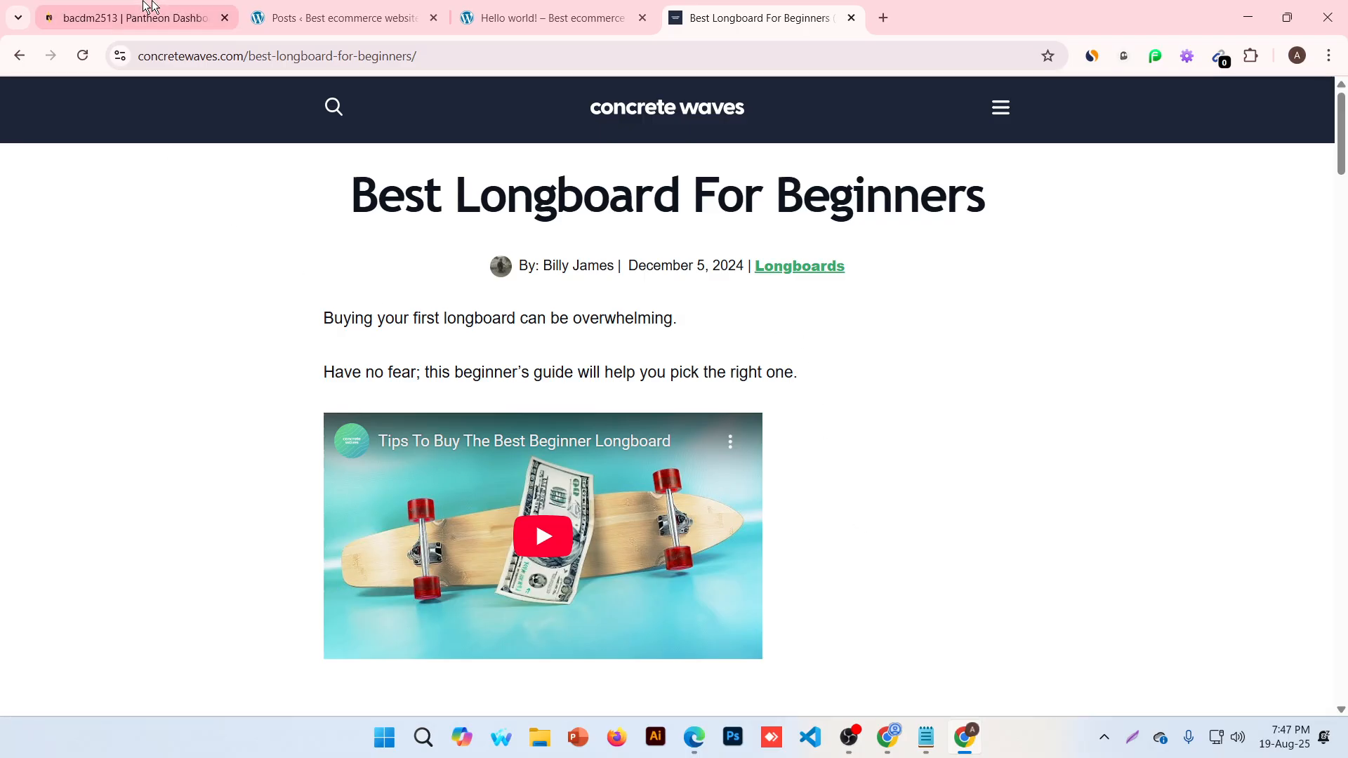
click(301, 5)
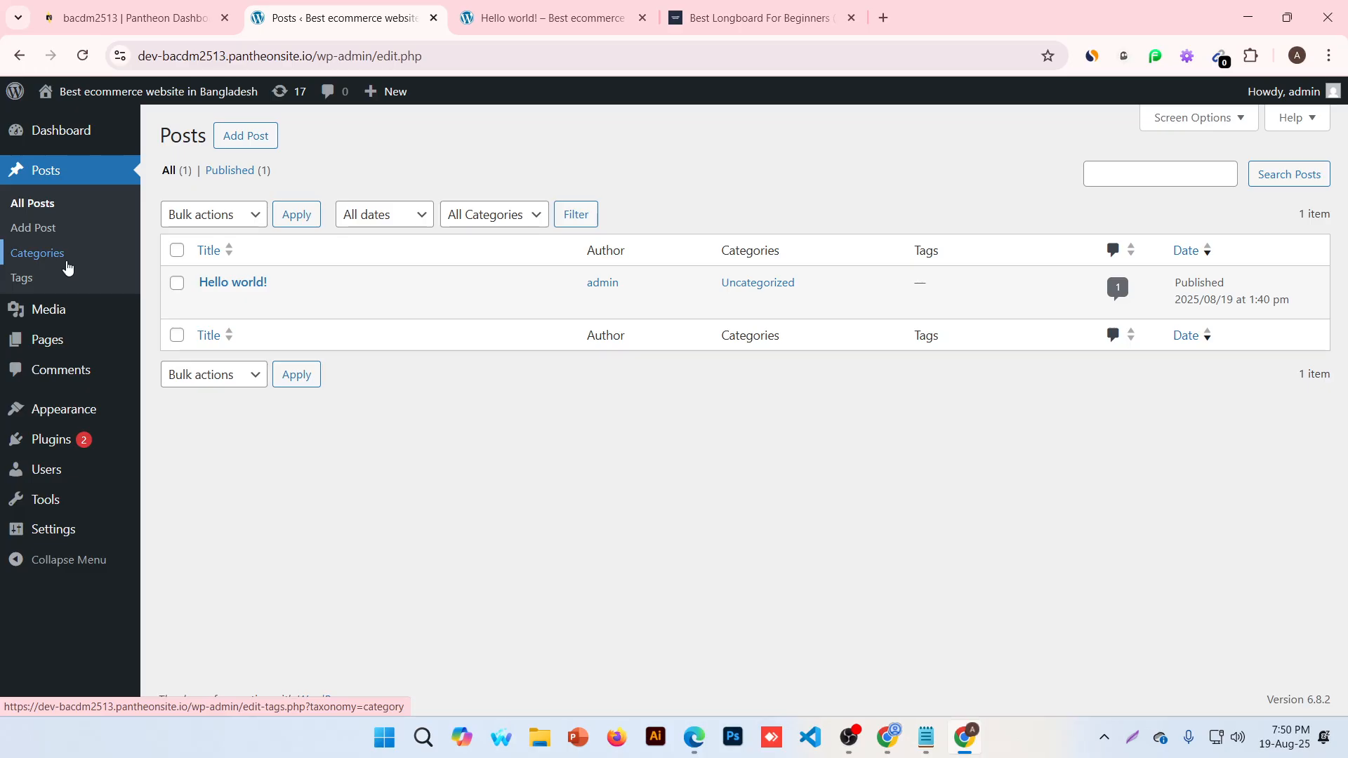
Open Media from the admin sidebar, and find the Library empty
click(81, 318)
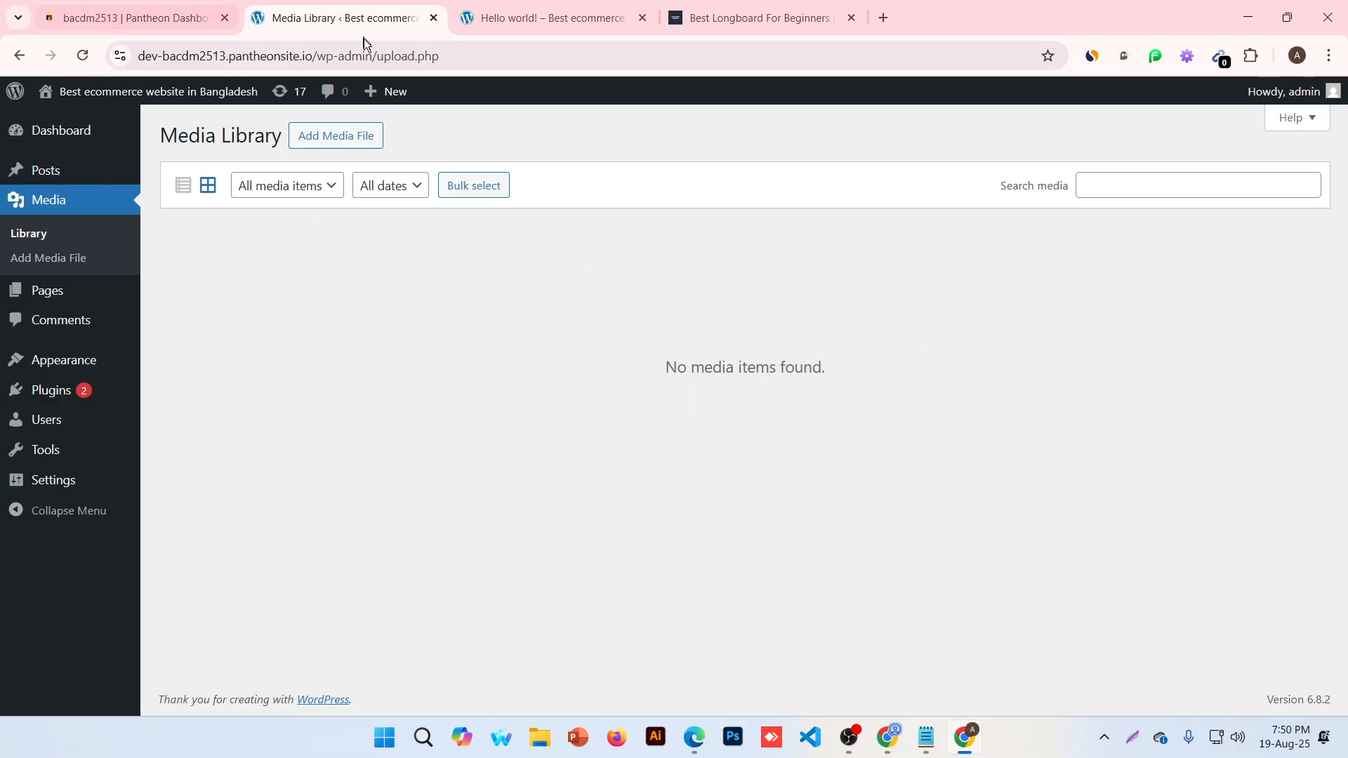
click(355, 137)
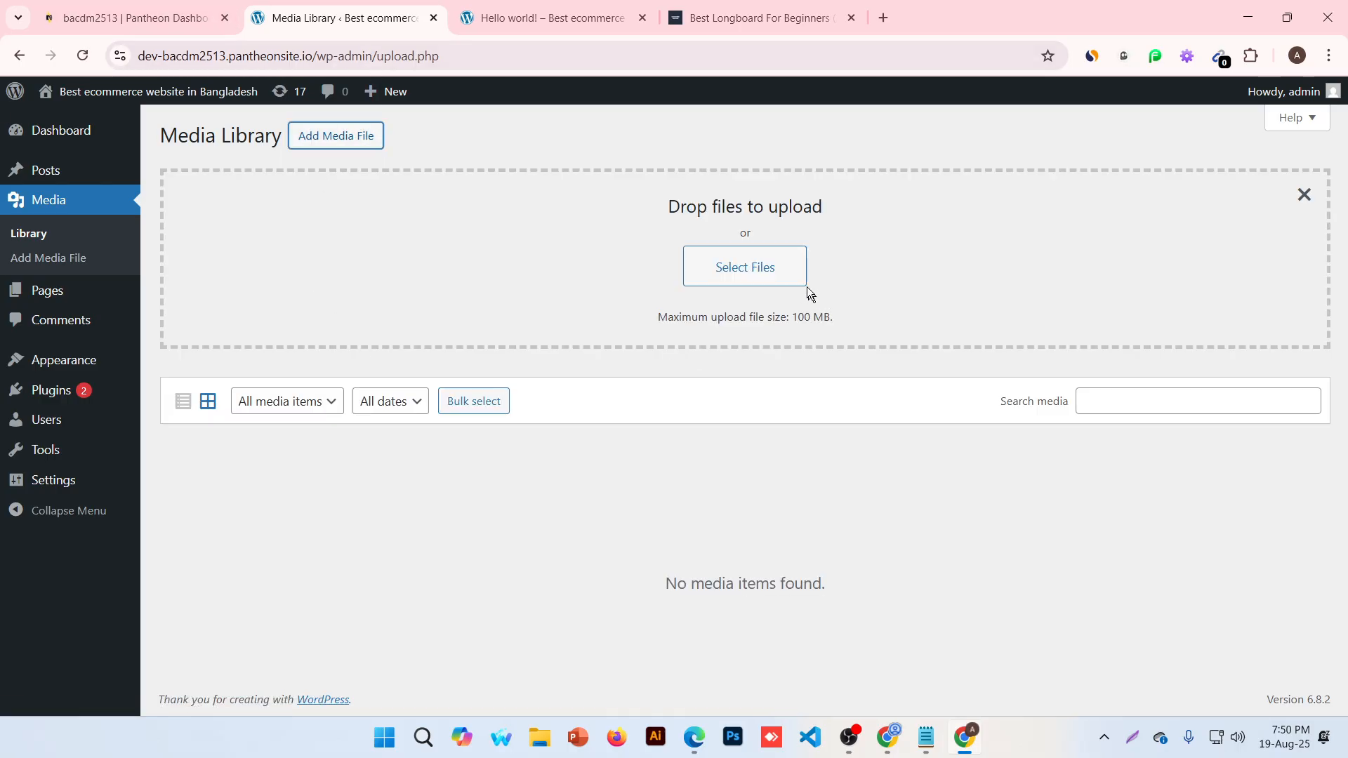
Upload Untitled design.jpg from Downloads to the Media Library, then close the upload area
click(763, 276)
click(171, 189)
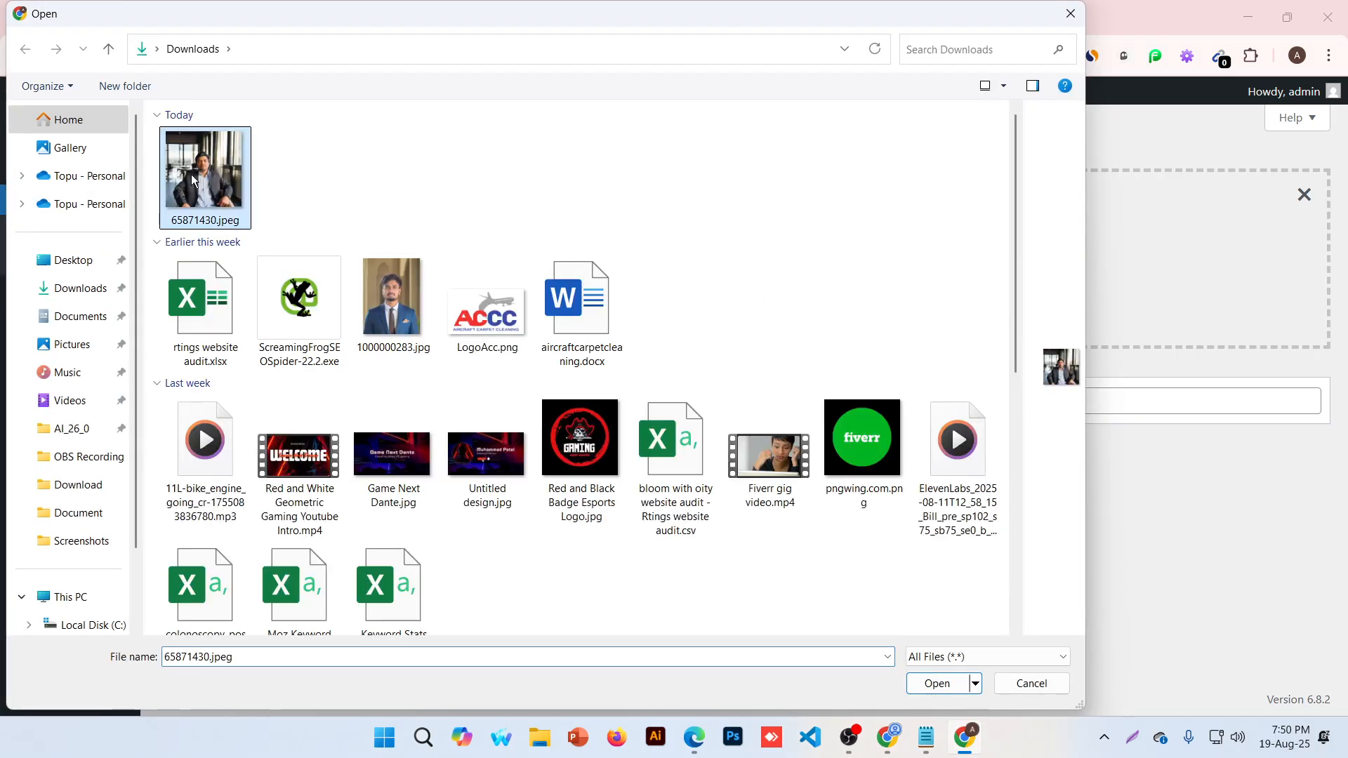
click(290, 327)
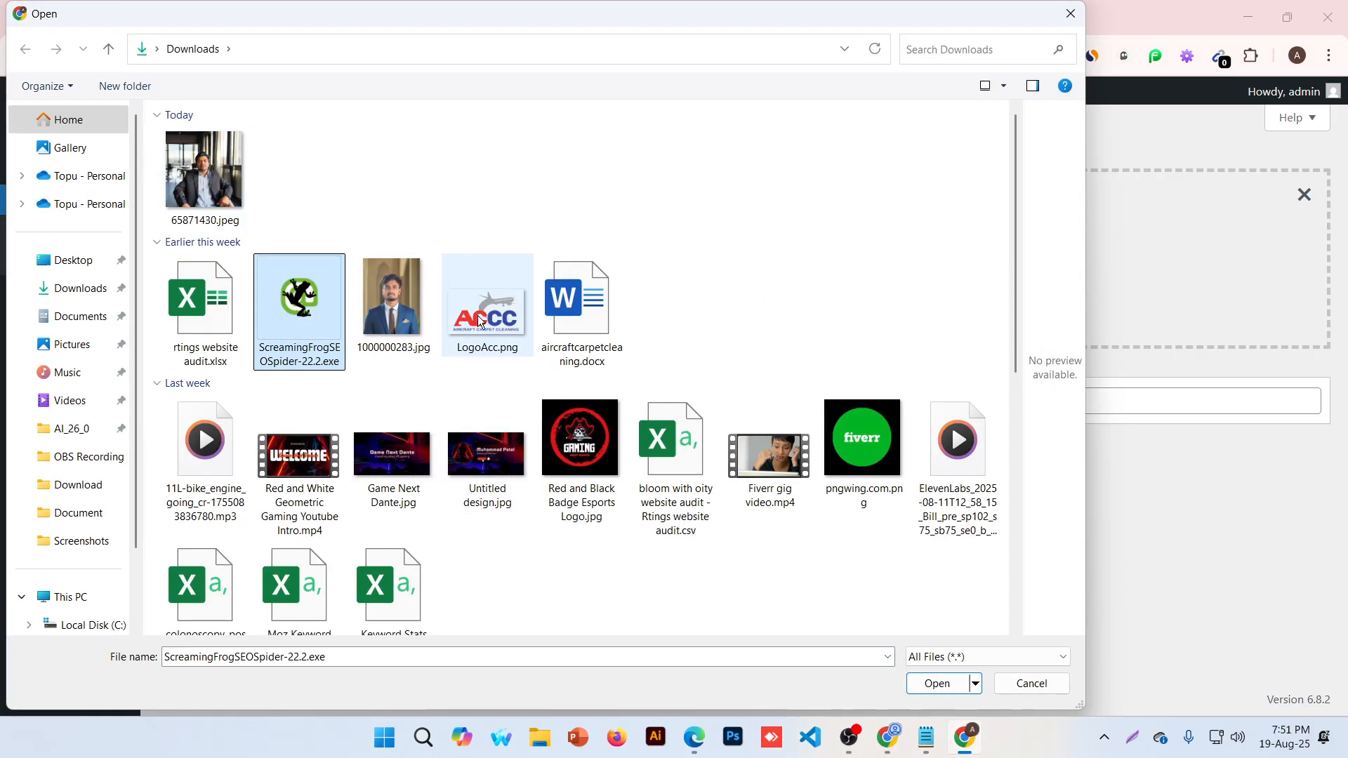
click(478, 319)
click(471, 464)
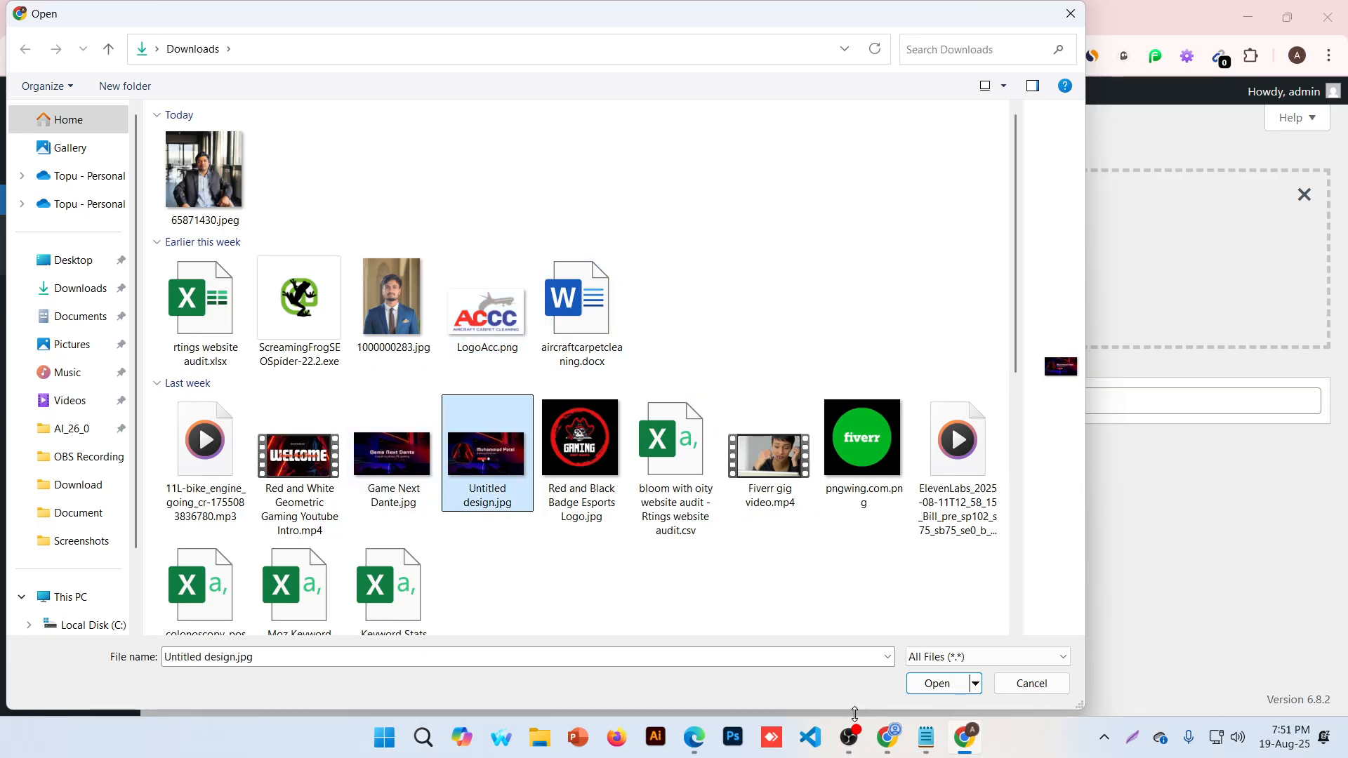
click(937, 683)
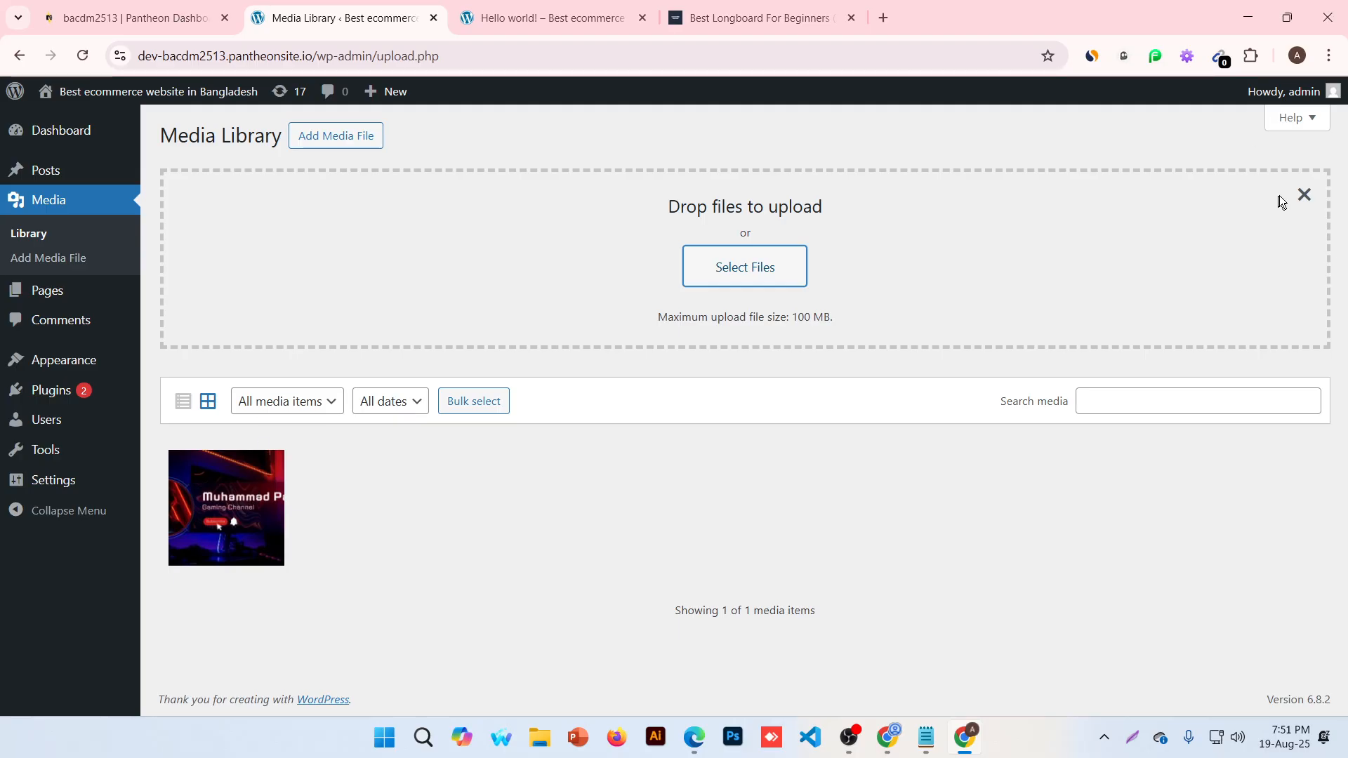
click(1305, 202)
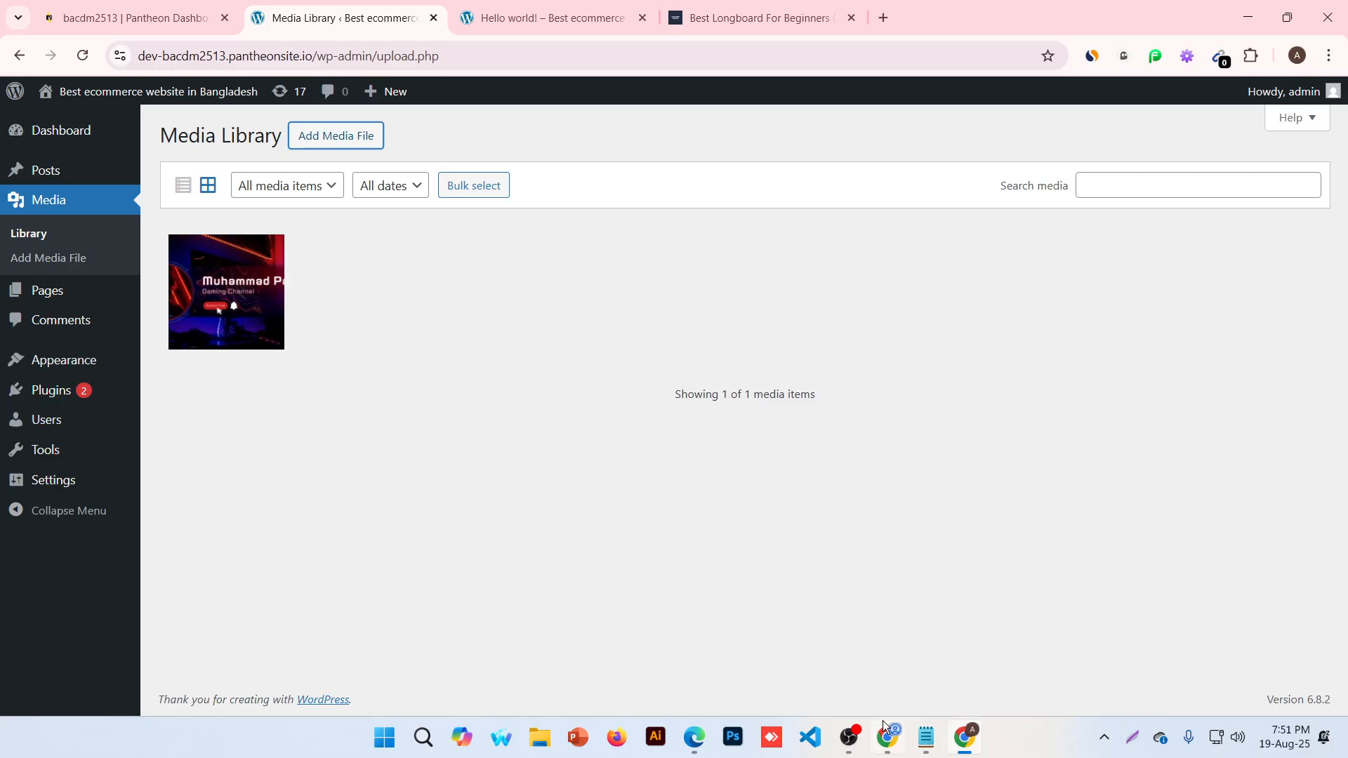
mouse_move(3, 147)
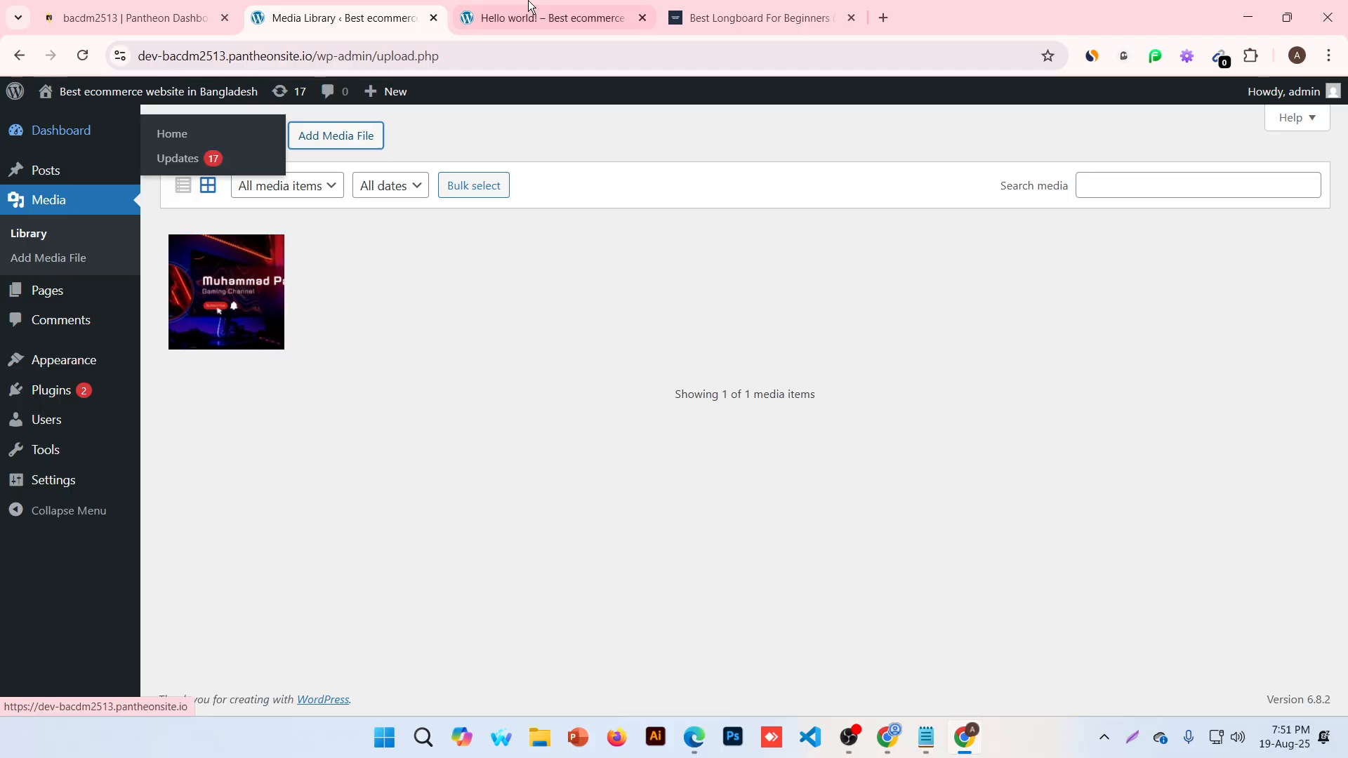
Check the Pages list (Sample Page, draft Privacy Policy), then return to the live Hello world! post
click(25, 291)
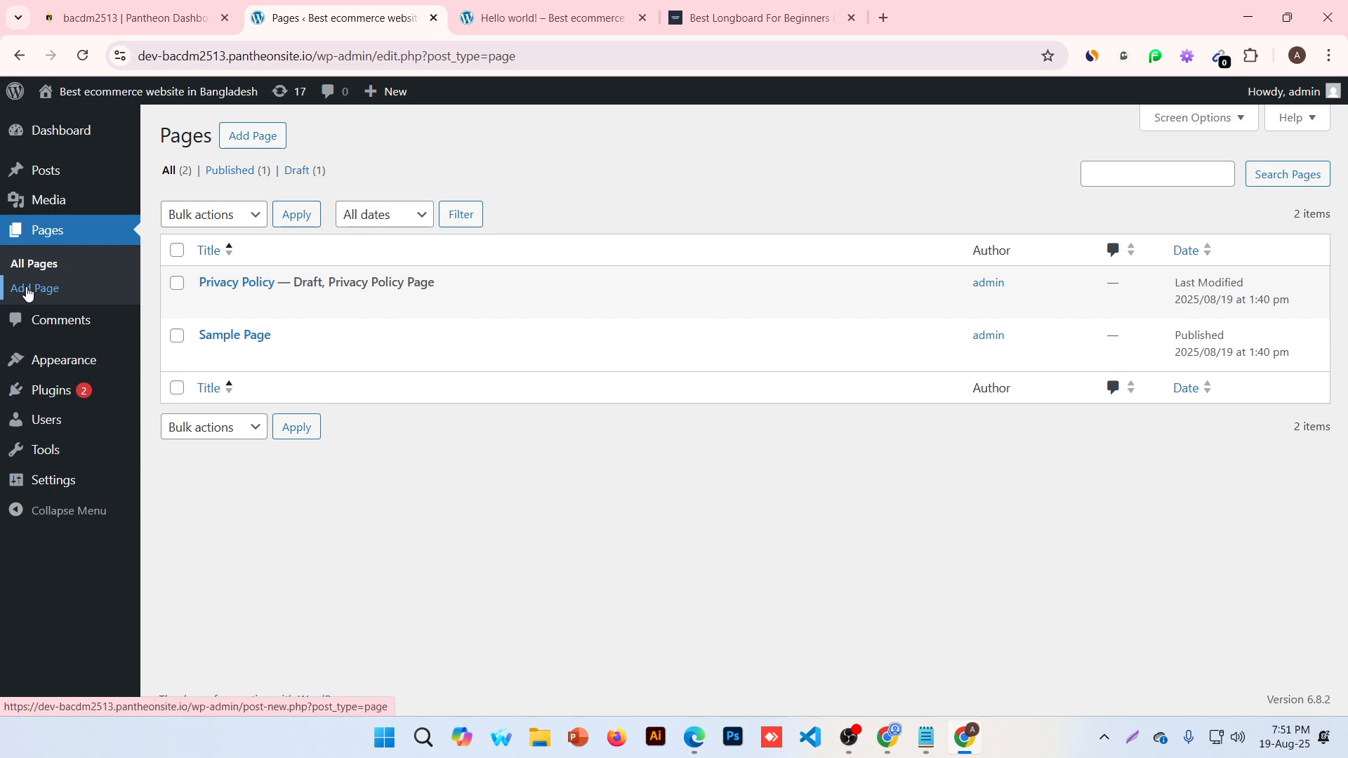
mouse_move(212, 333)
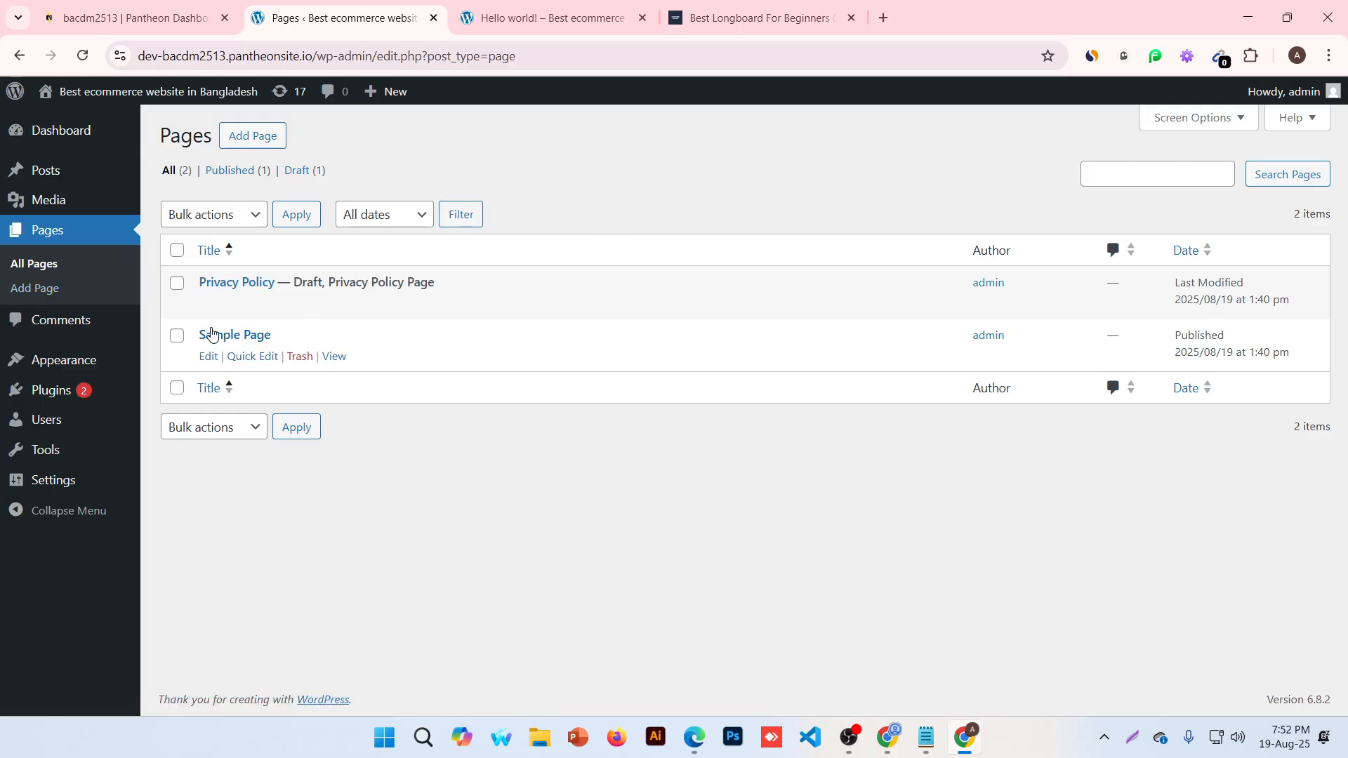
click(598, 16)
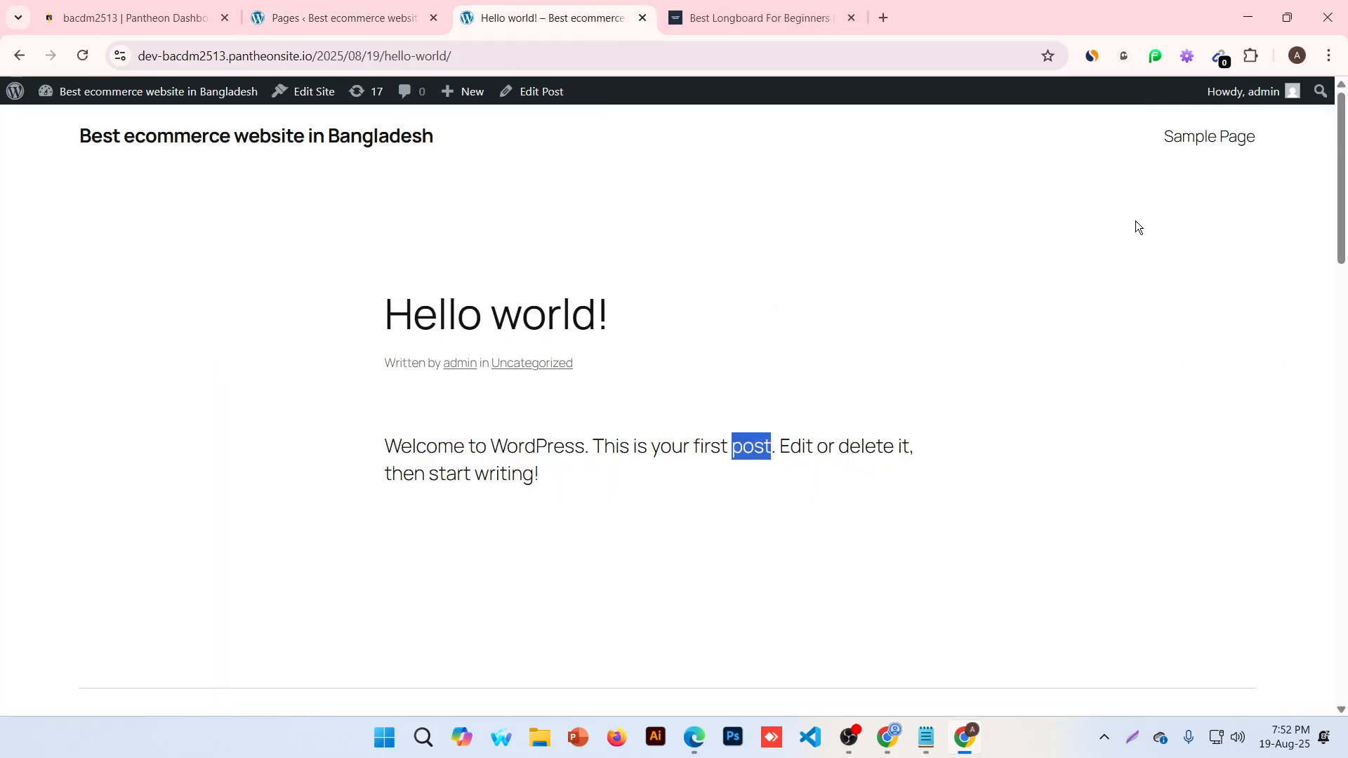
Open the live Sample Page and read its introduction about blog posts and About pages
click(1210, 143)
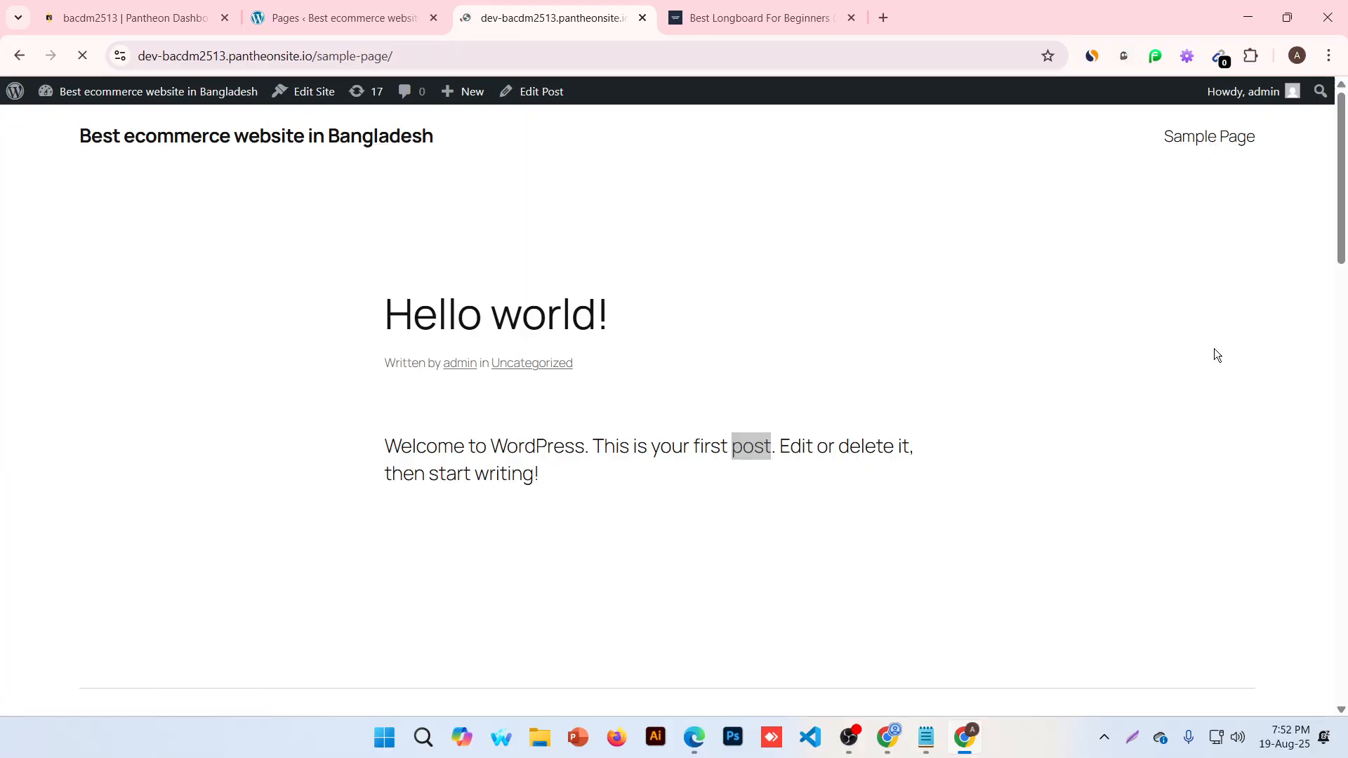
scroll(525, 290, down, 1)
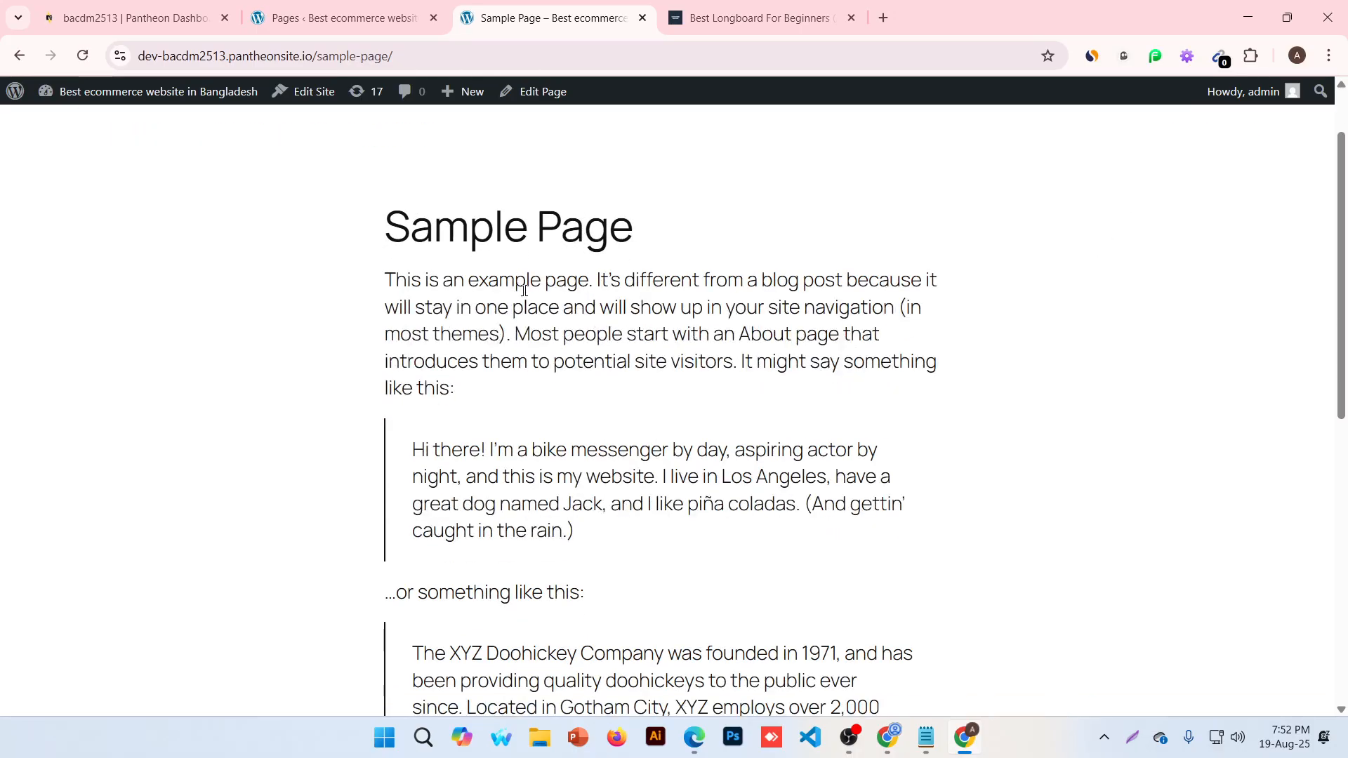
drag(530, 284, 546, 285)
drag(747, 281, 868, 281)
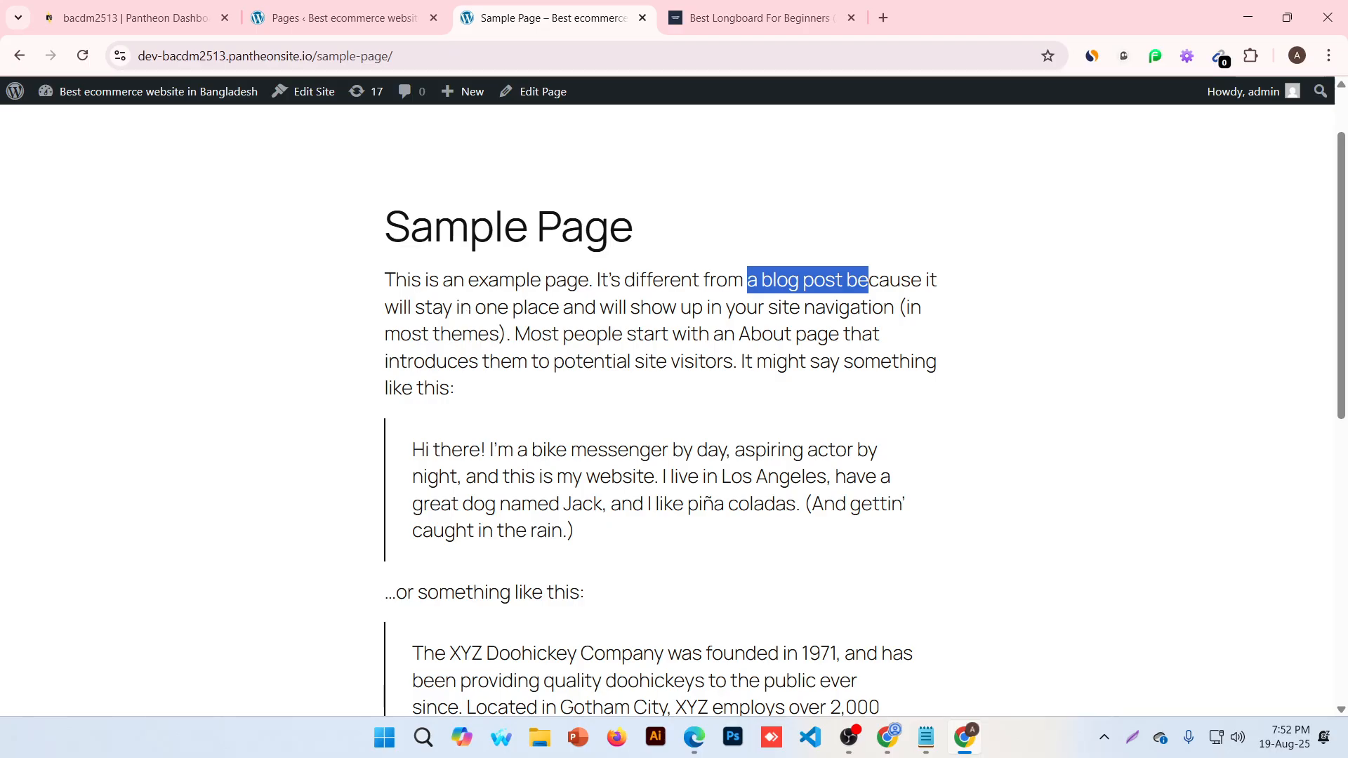
drag(475, 307, 906, 307)
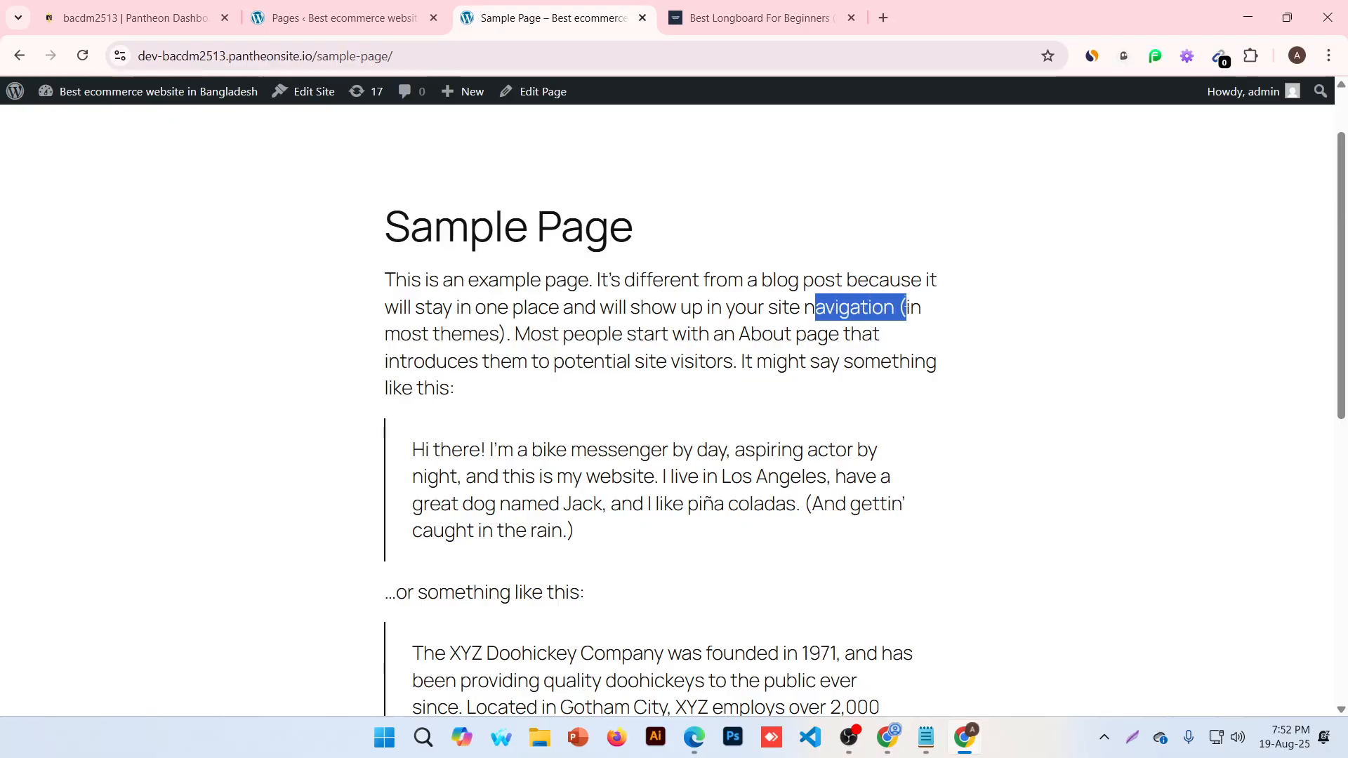
scroll(1203, 216, up, 1)
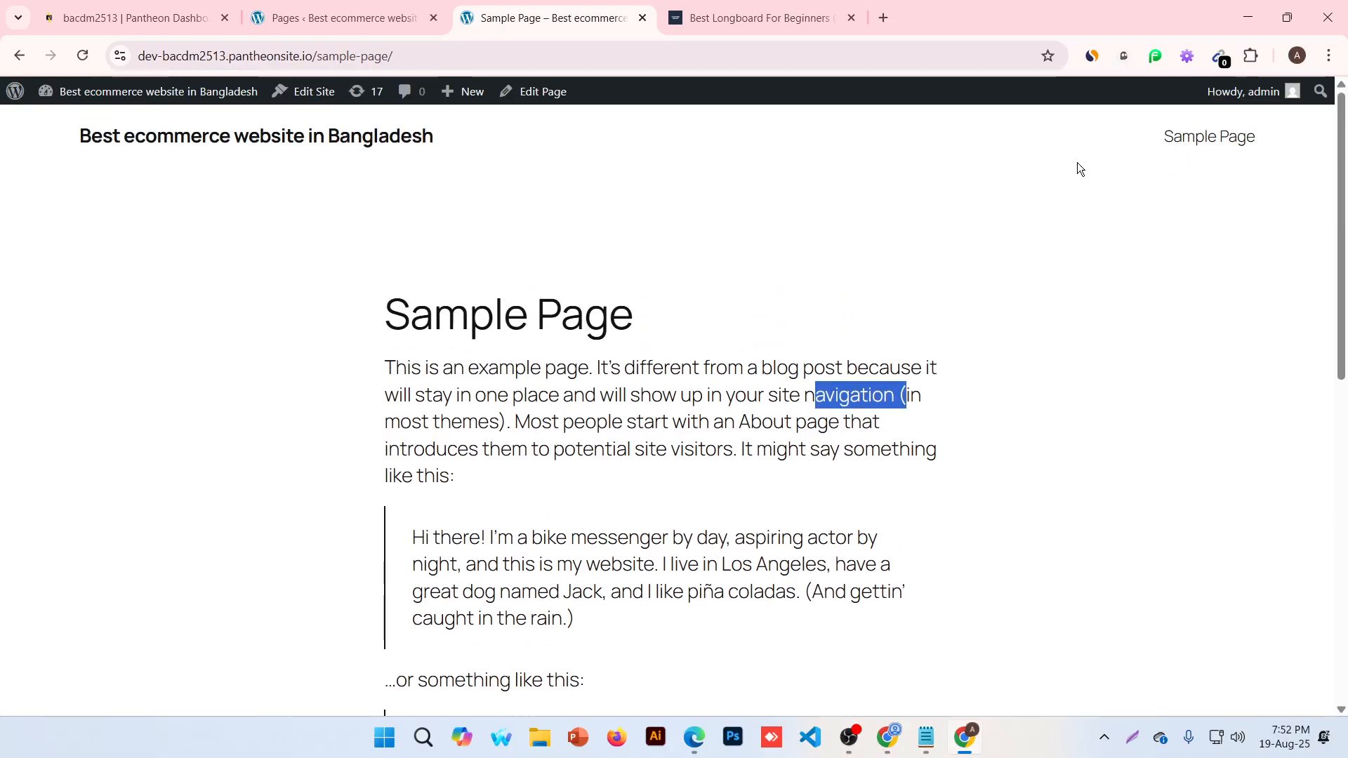
scroll(1227, 169, down, 1)
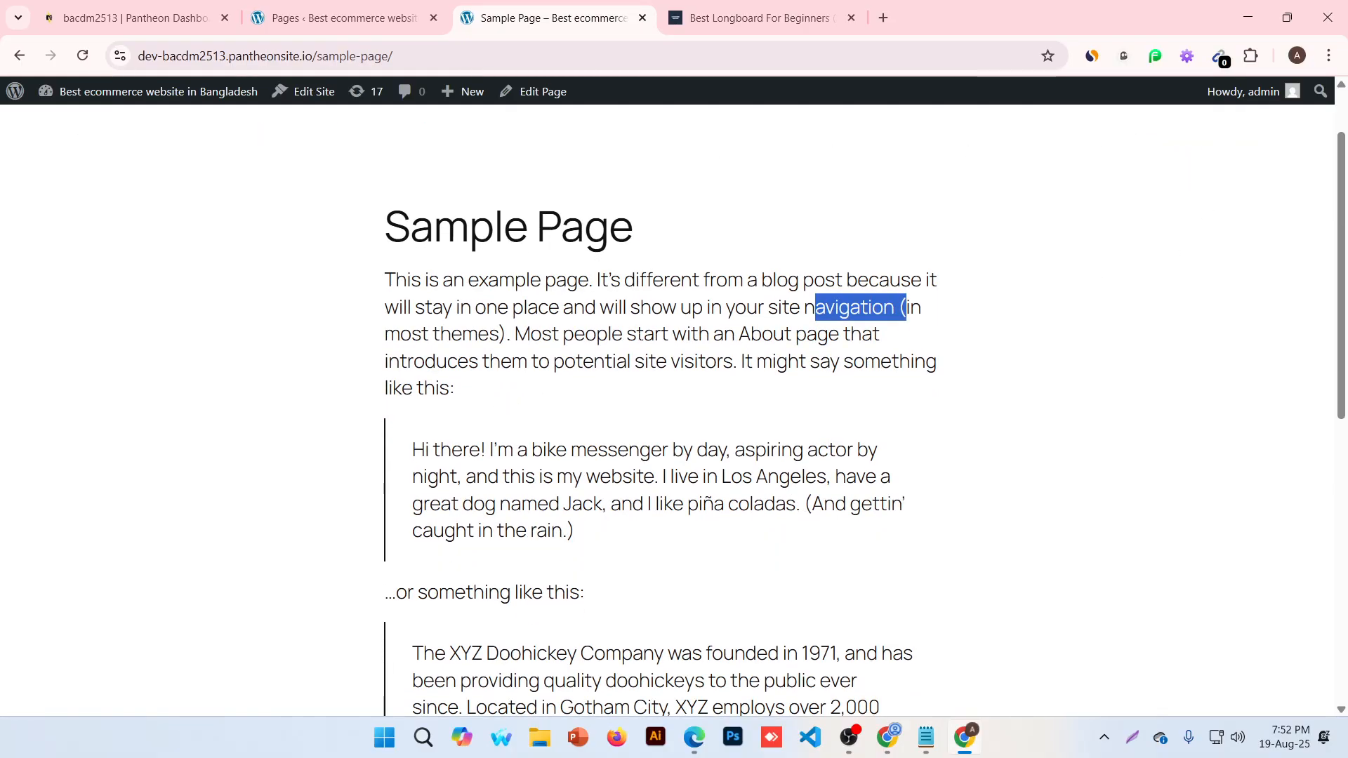
drag(737, 335, 816, 342)
click(877, 338)
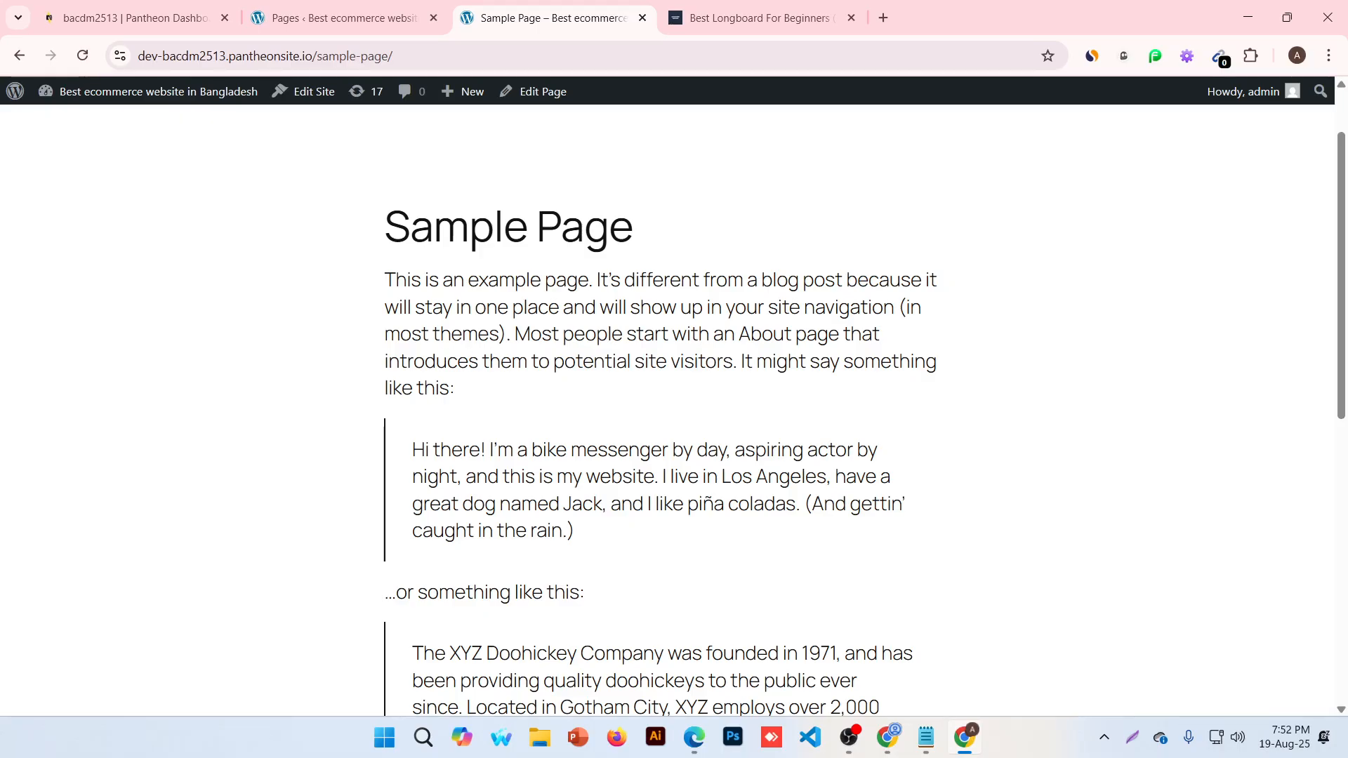
Read the rest of the Sample Page, including the quote and the heading
drag(553, 363, 502, 386)
scroll(501, 383, down, 3)
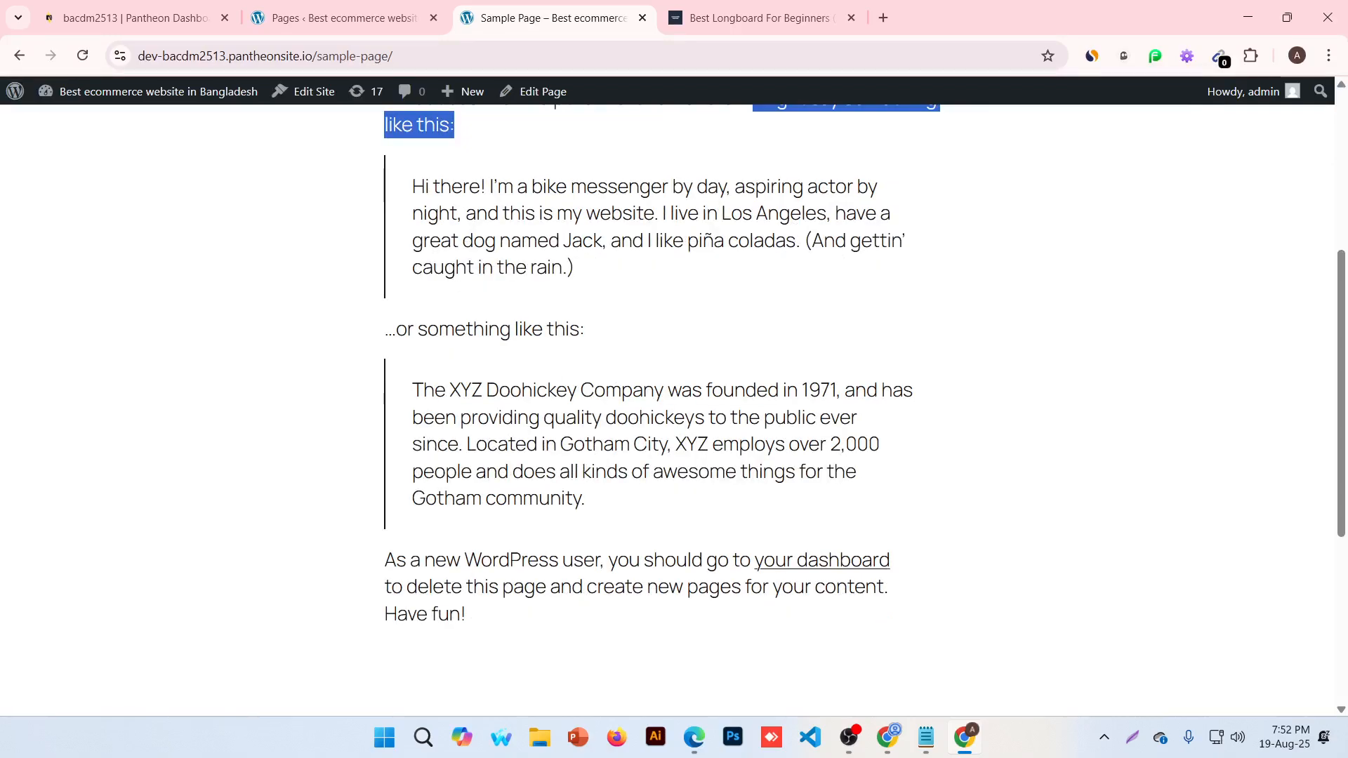
drag(629, 190, 652, 190)
click(695, 191)
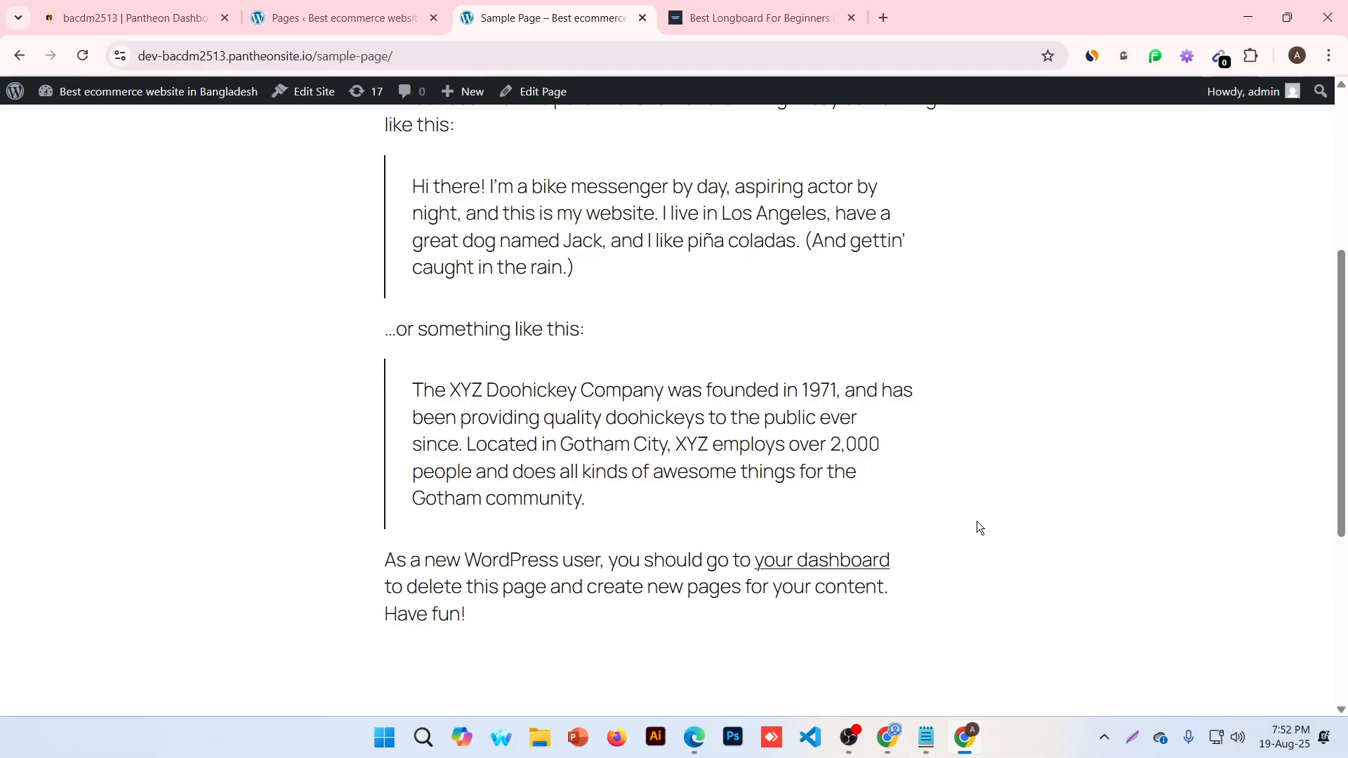
scroll(975, 521, up, 3)
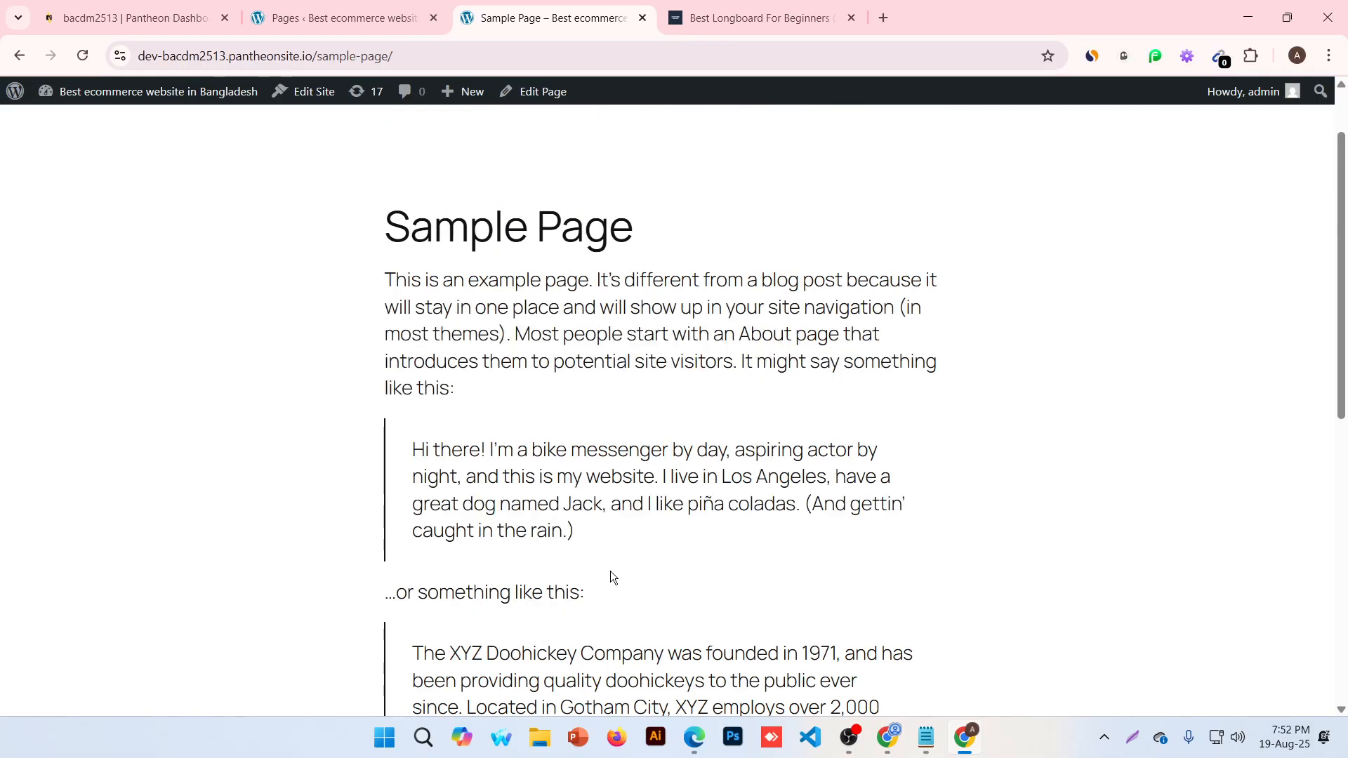
scroll(1282, 364, up, 1)
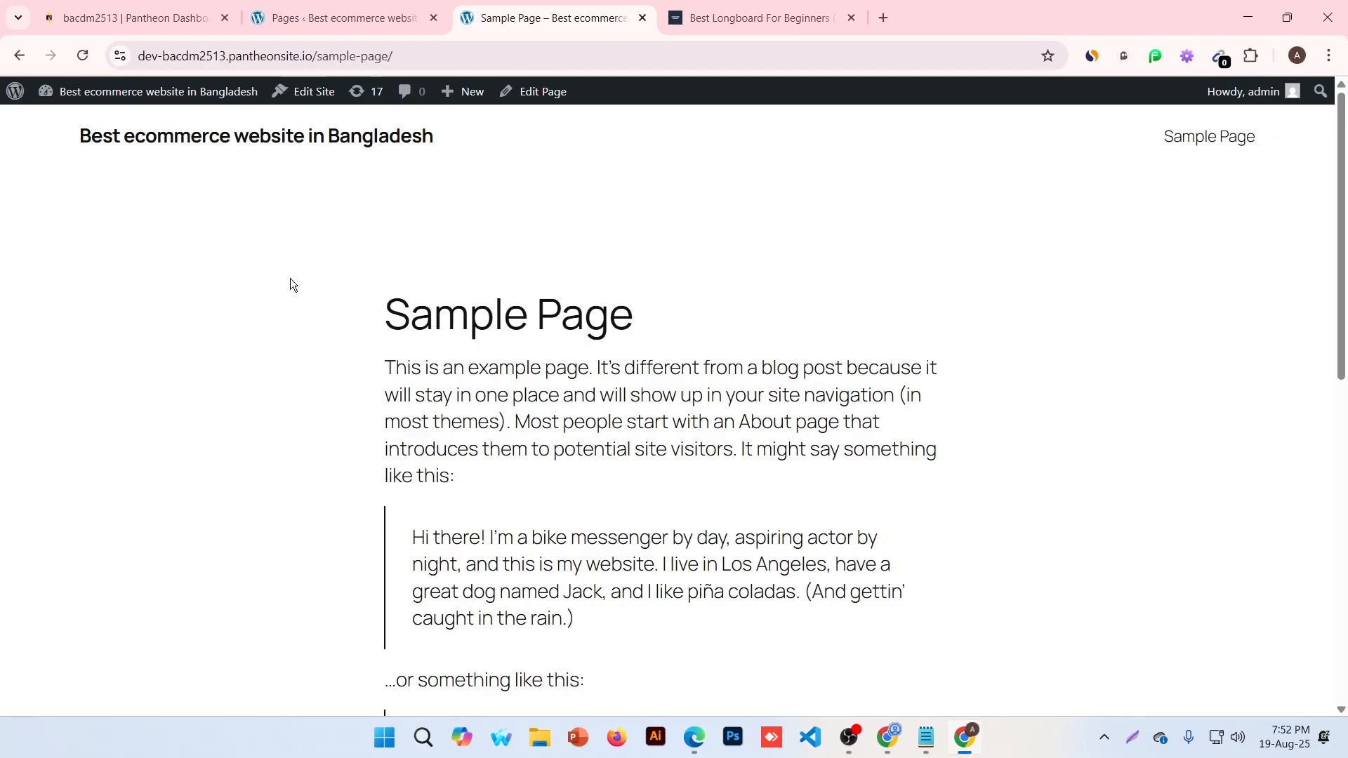
drag(505, 620, 516, 621)
click(686, 480)
drag(387, 314, 584, 314)
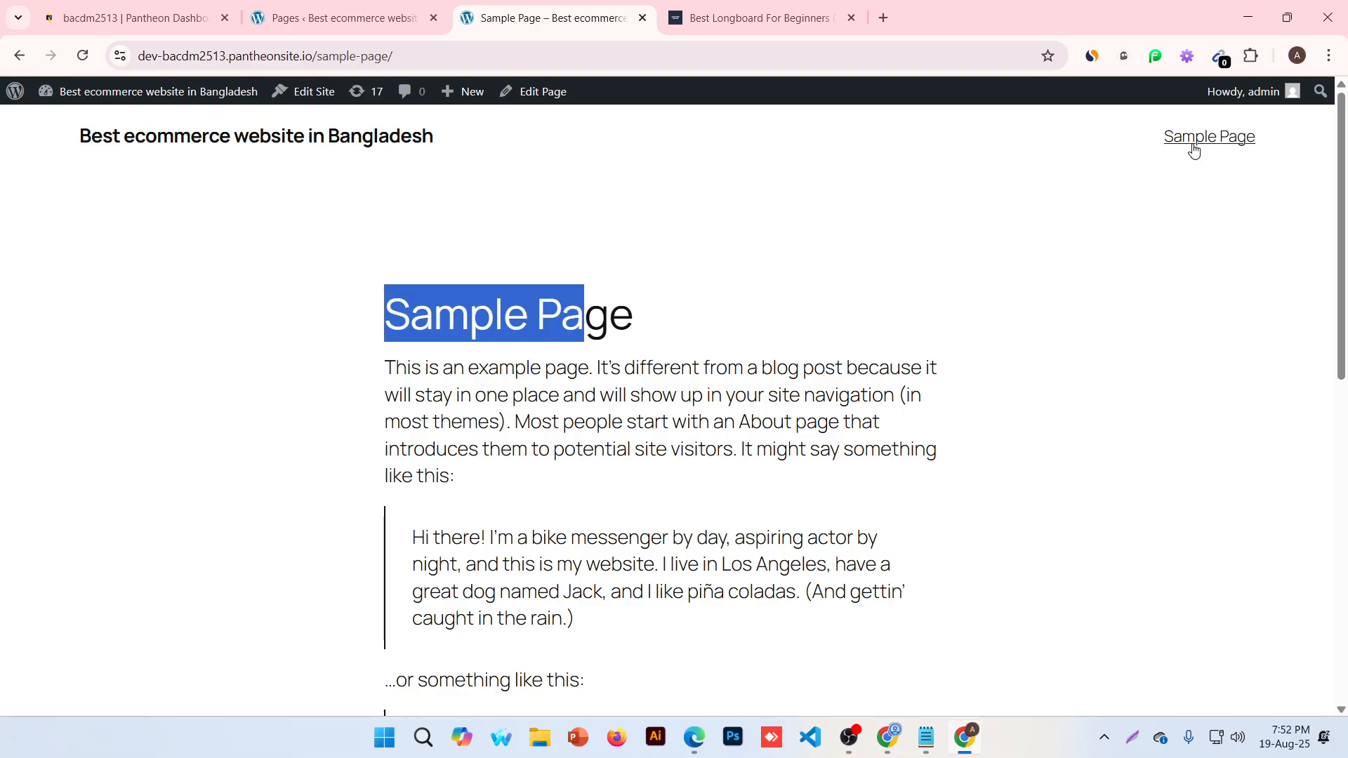
Clear the heading highlight and return to the admin Pages list
click(988, 154)
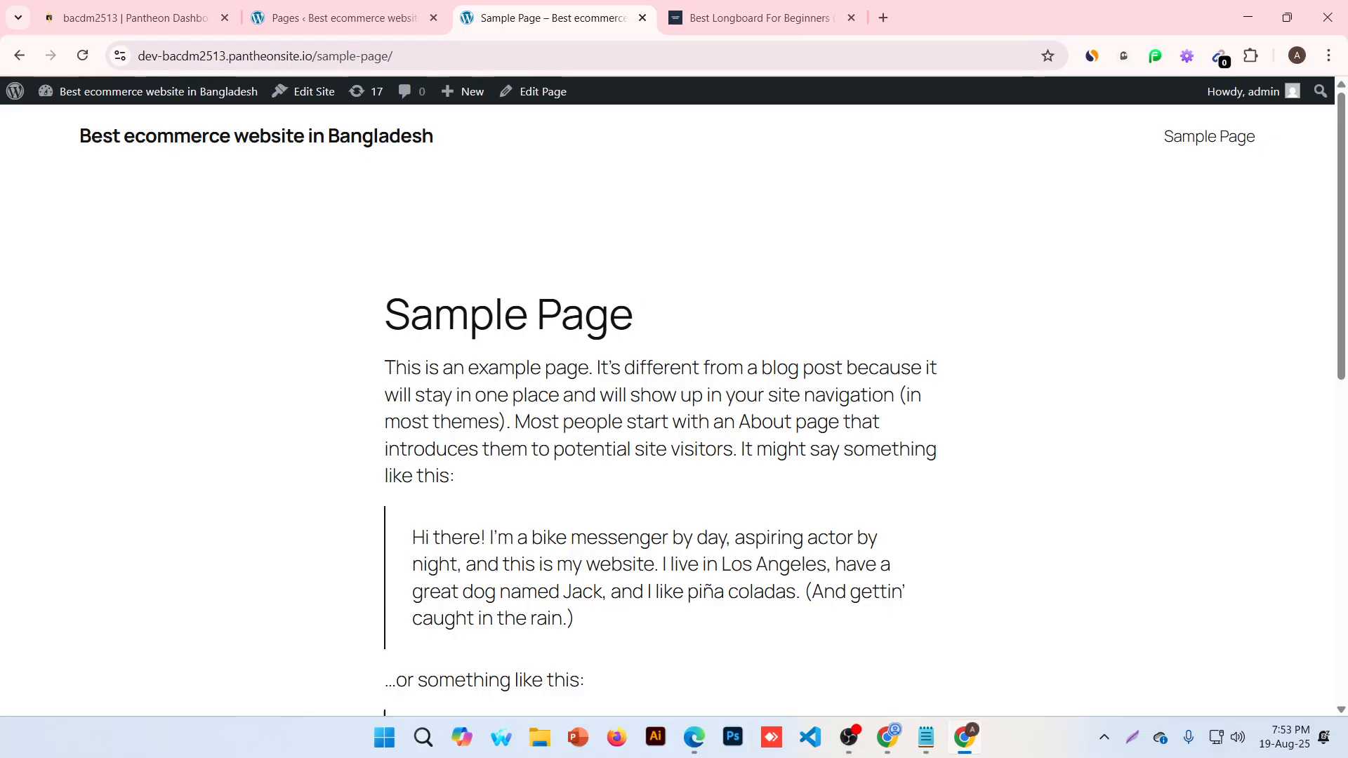
click(306, 5)
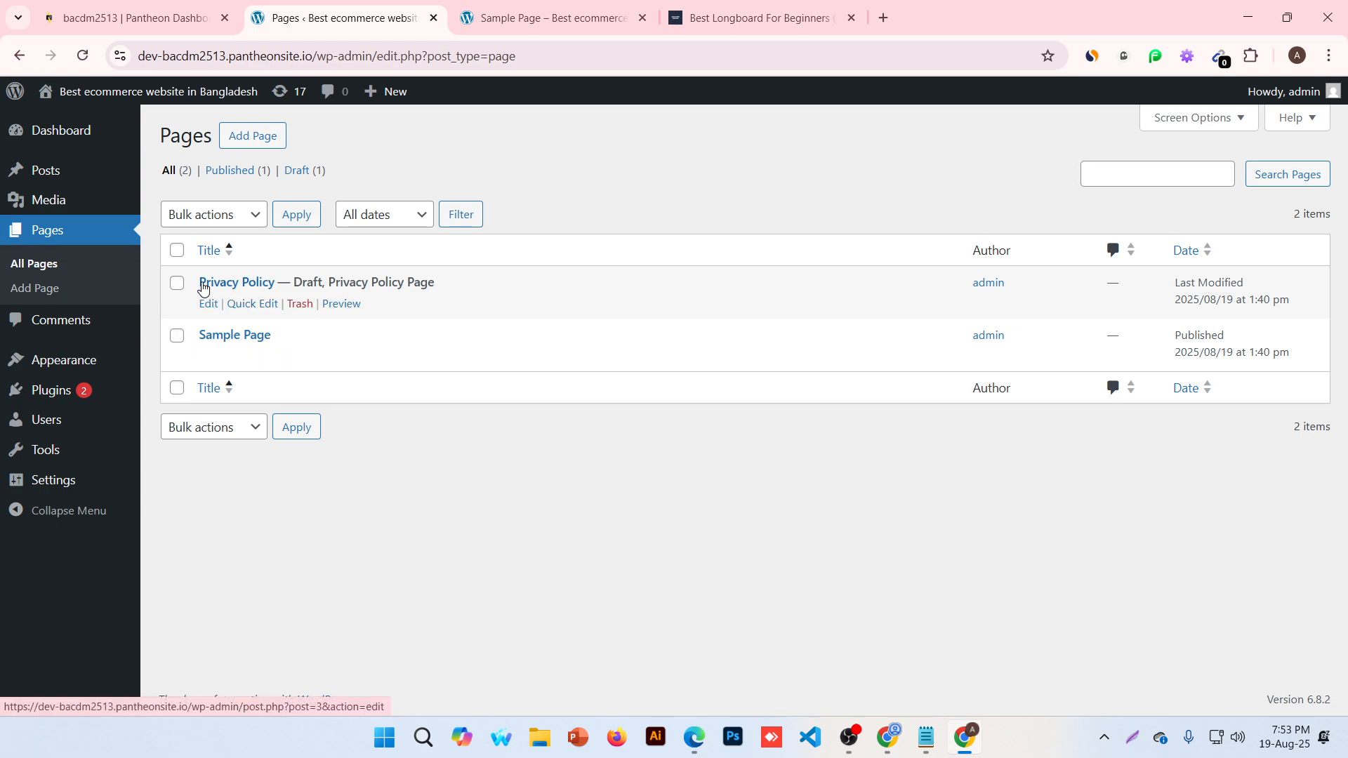
Edit the draft Privacy Policy from the Pages list so it opens in the block editor
click(259, 287)
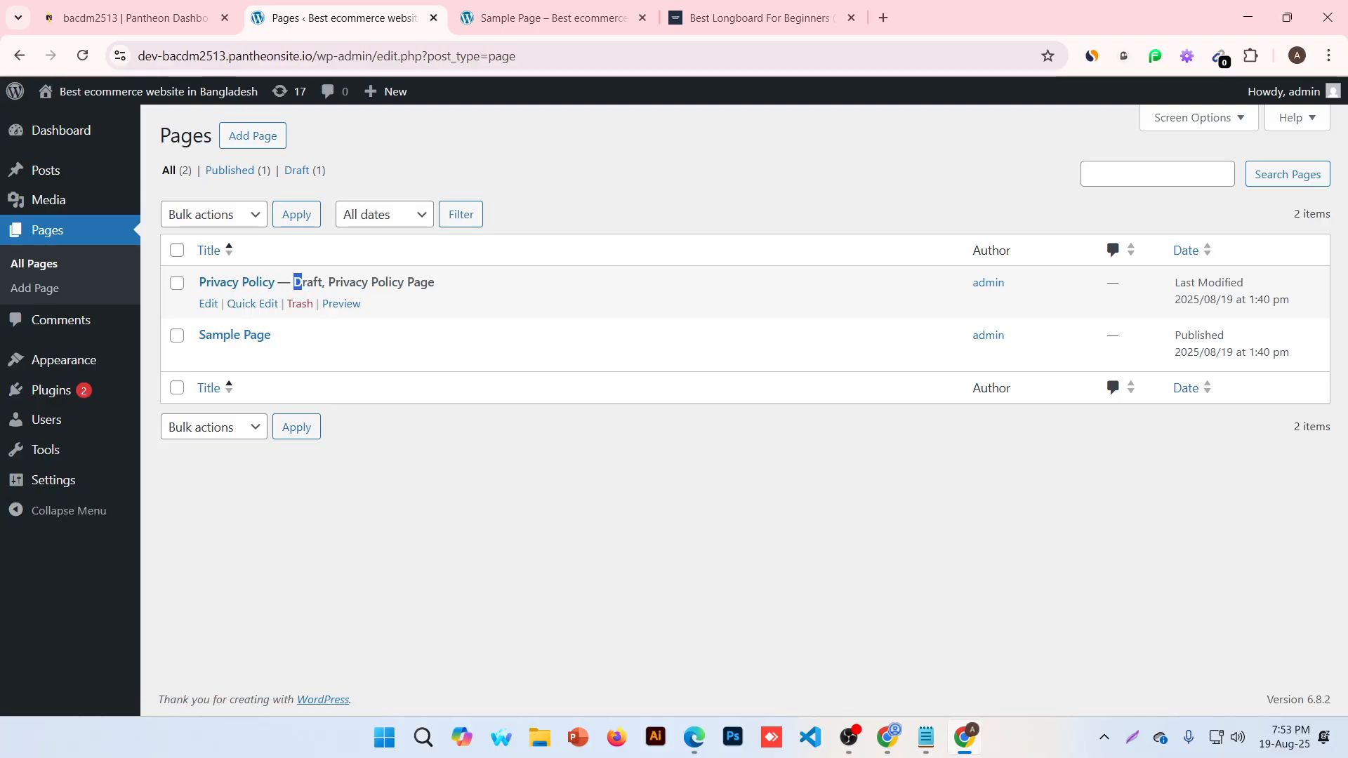
drag(301, 282, 318, 281)
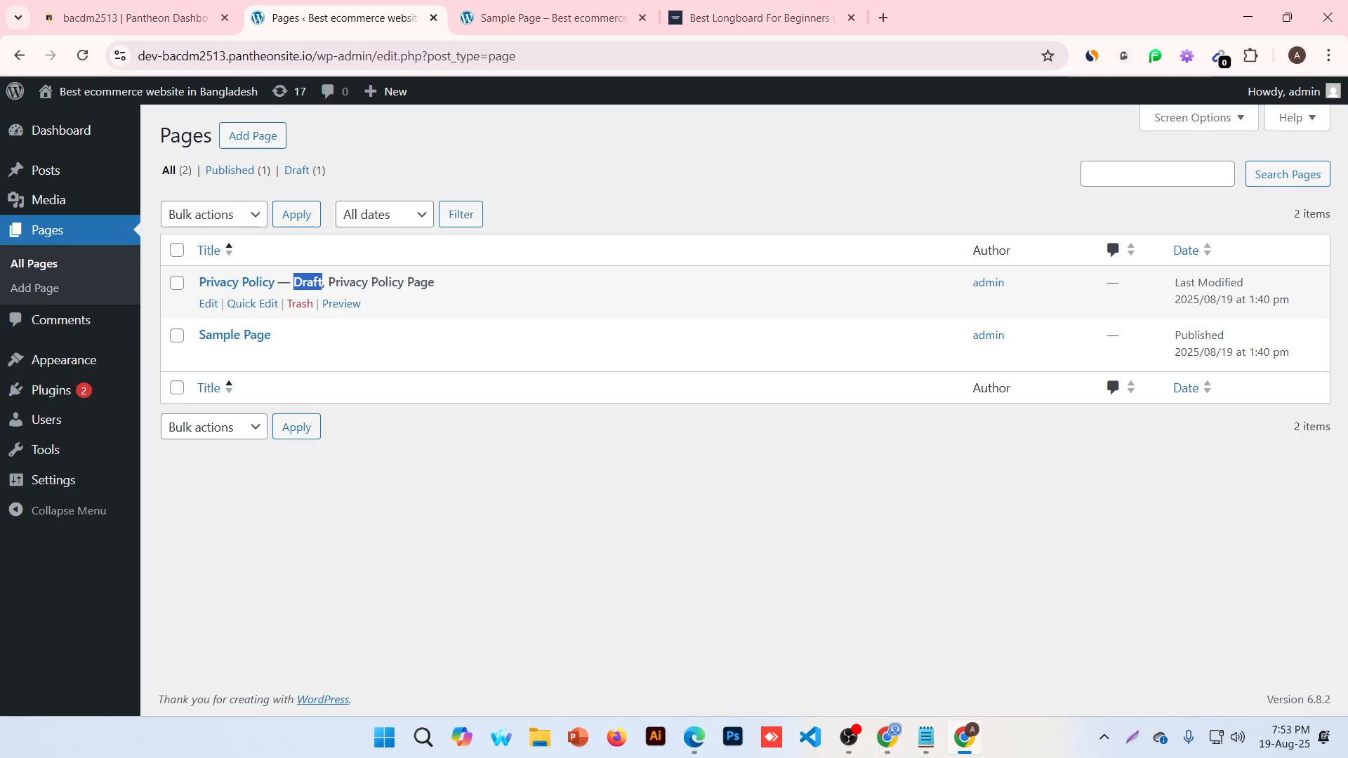
click(211, 307)
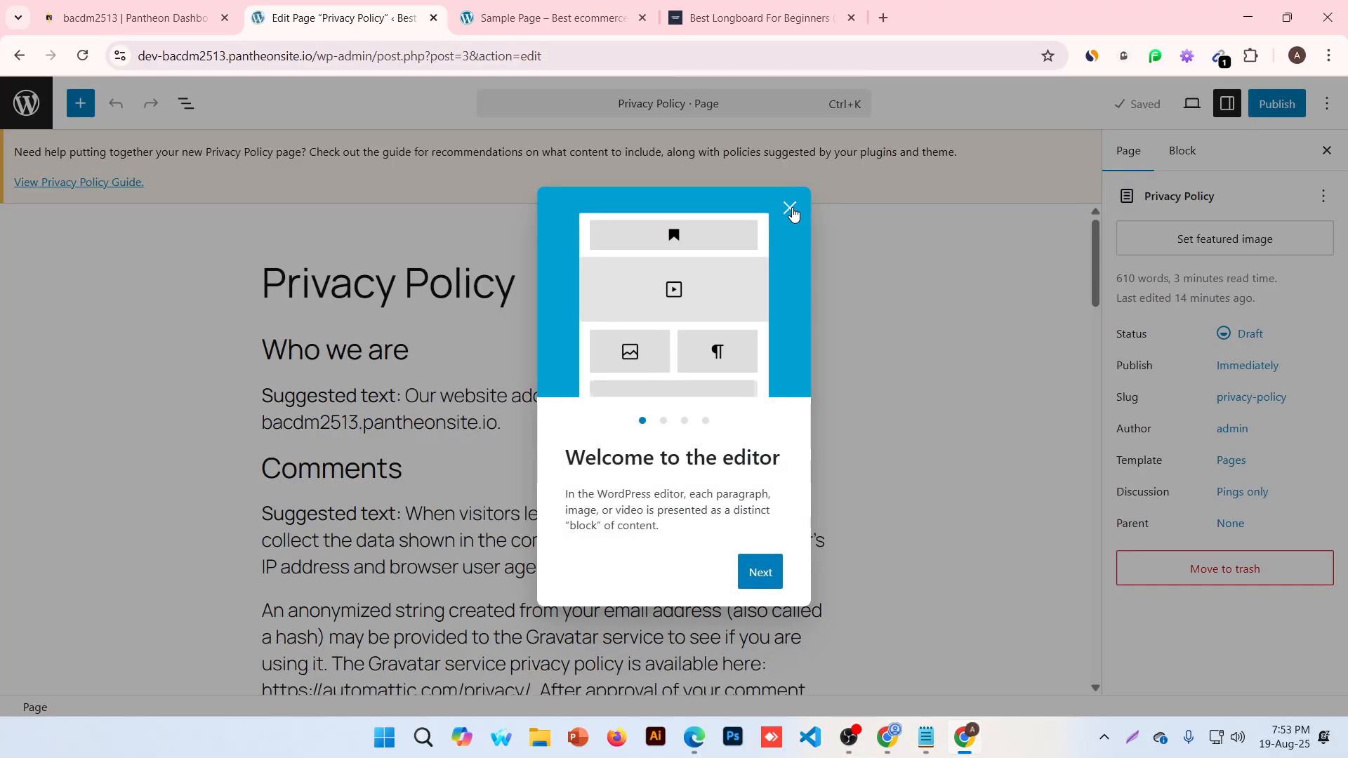
Dismiss the welcome guide, type 'trdieu' and 'ertyery' into paragraphs, and add an empty line
click(790, 207)
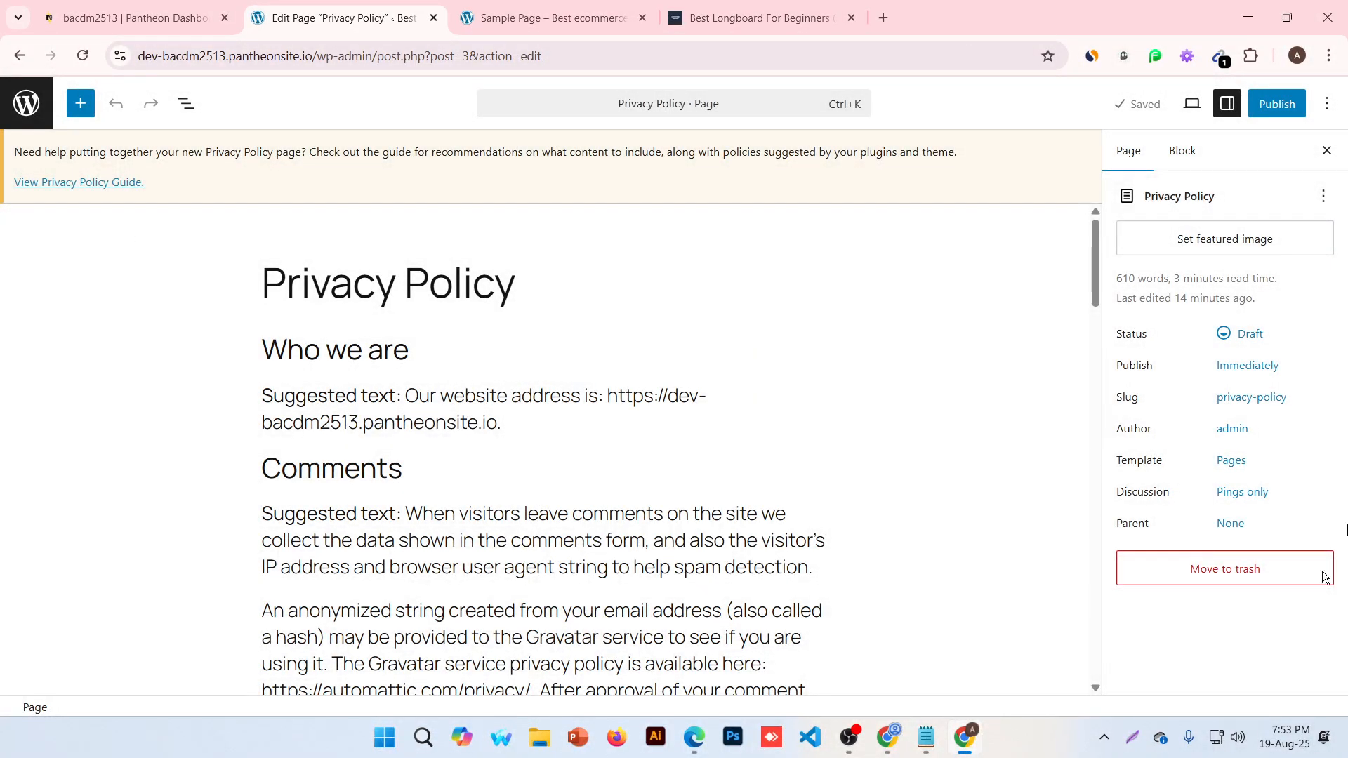
click(407, 591)
text(trdieu)
click(492, 496)
text(ertyerybsite can download and extract)
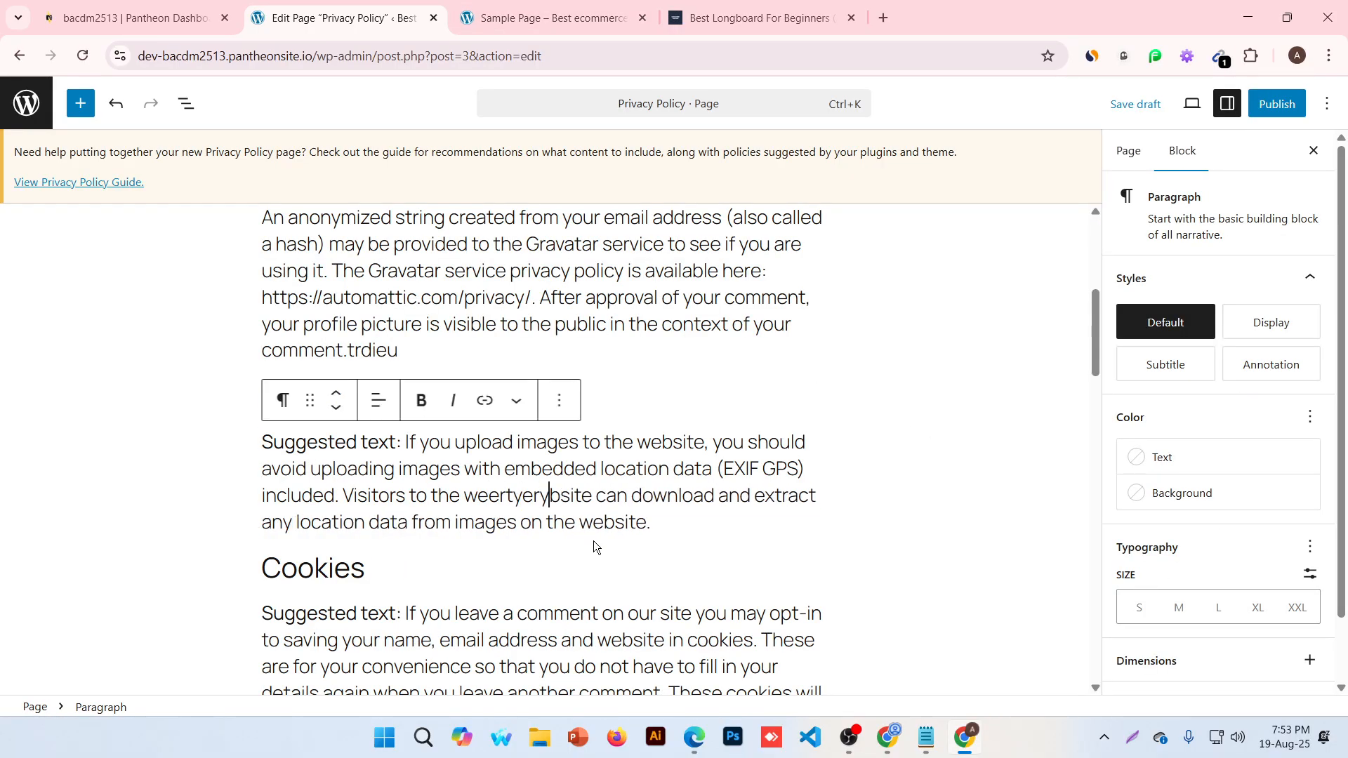
key(Return)
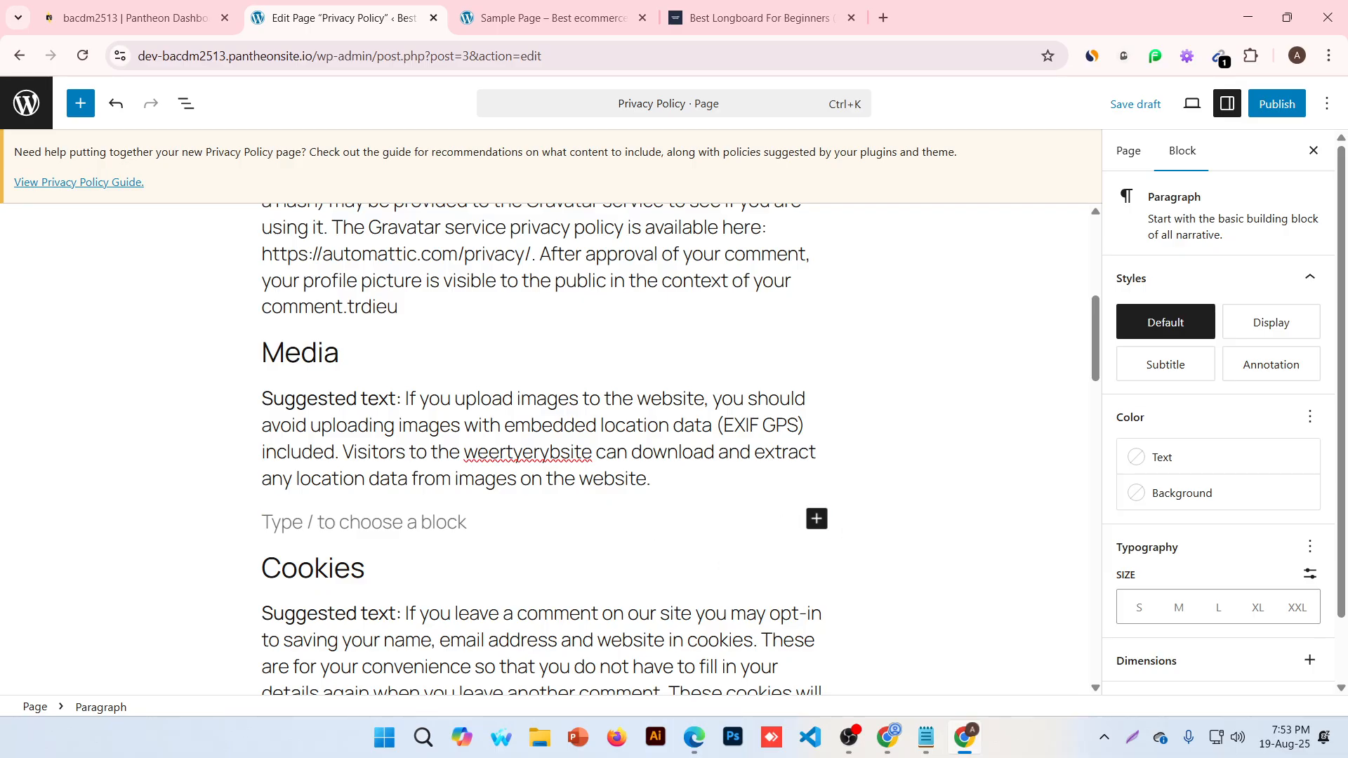
Insert the gaming banner image from the Media Library below the Media section
click(816, 519)
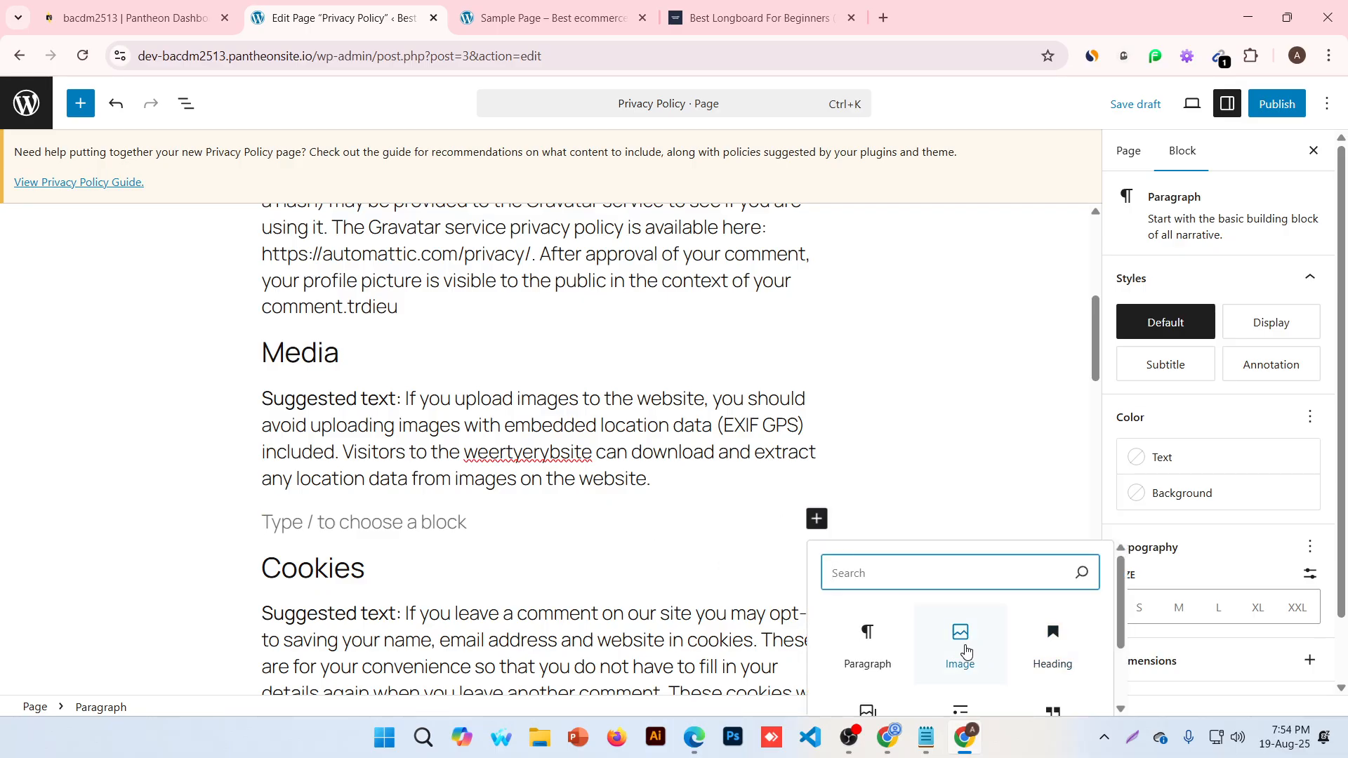
click(957, 638)
click(395, 612)
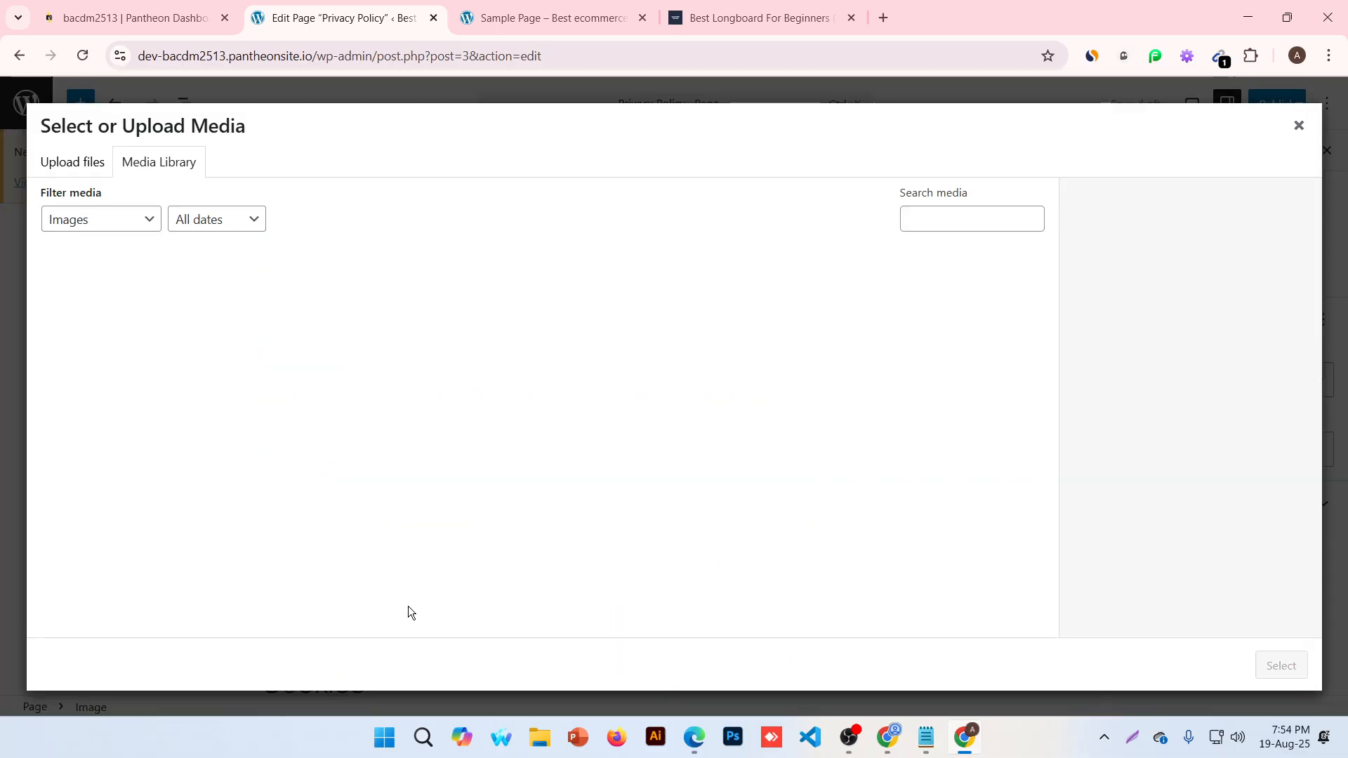
click(109, 331)
click(1281, 666)
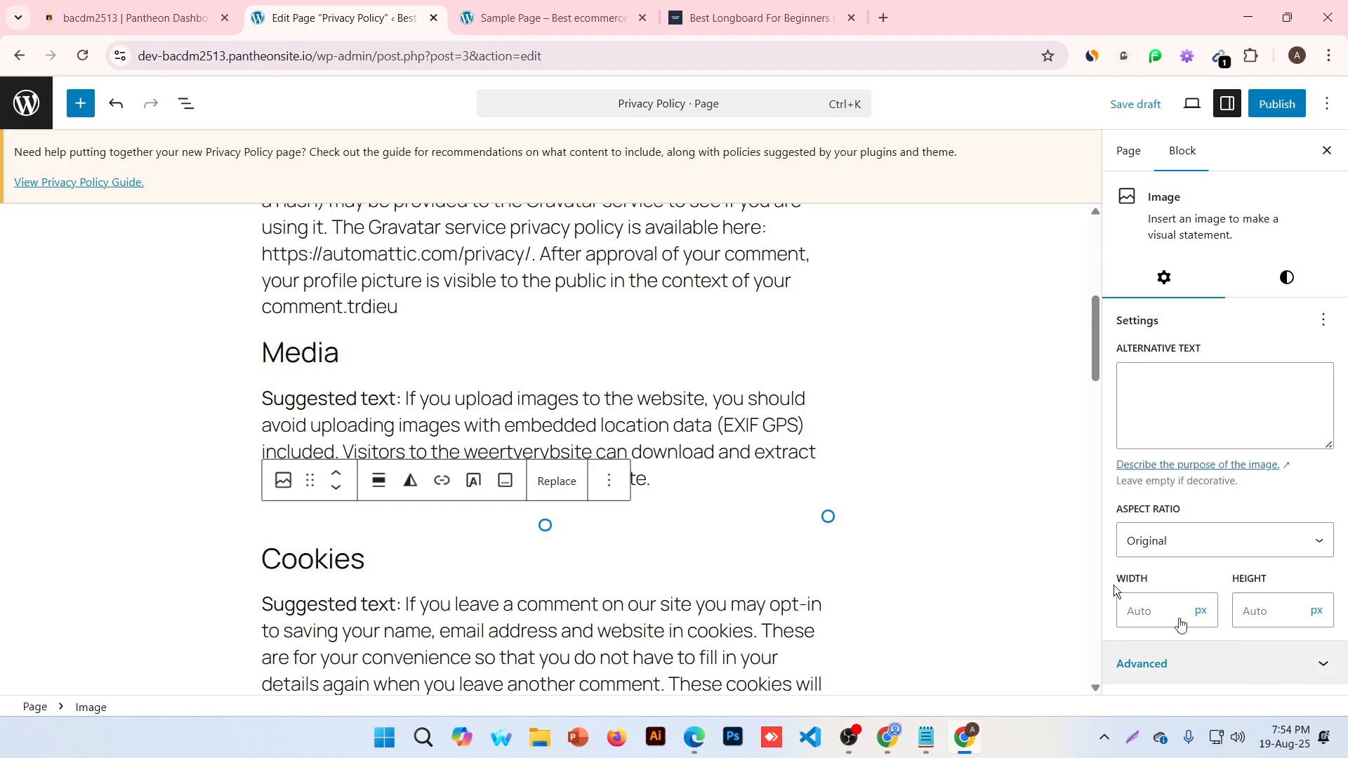
scroll(533, 456, down, 2)
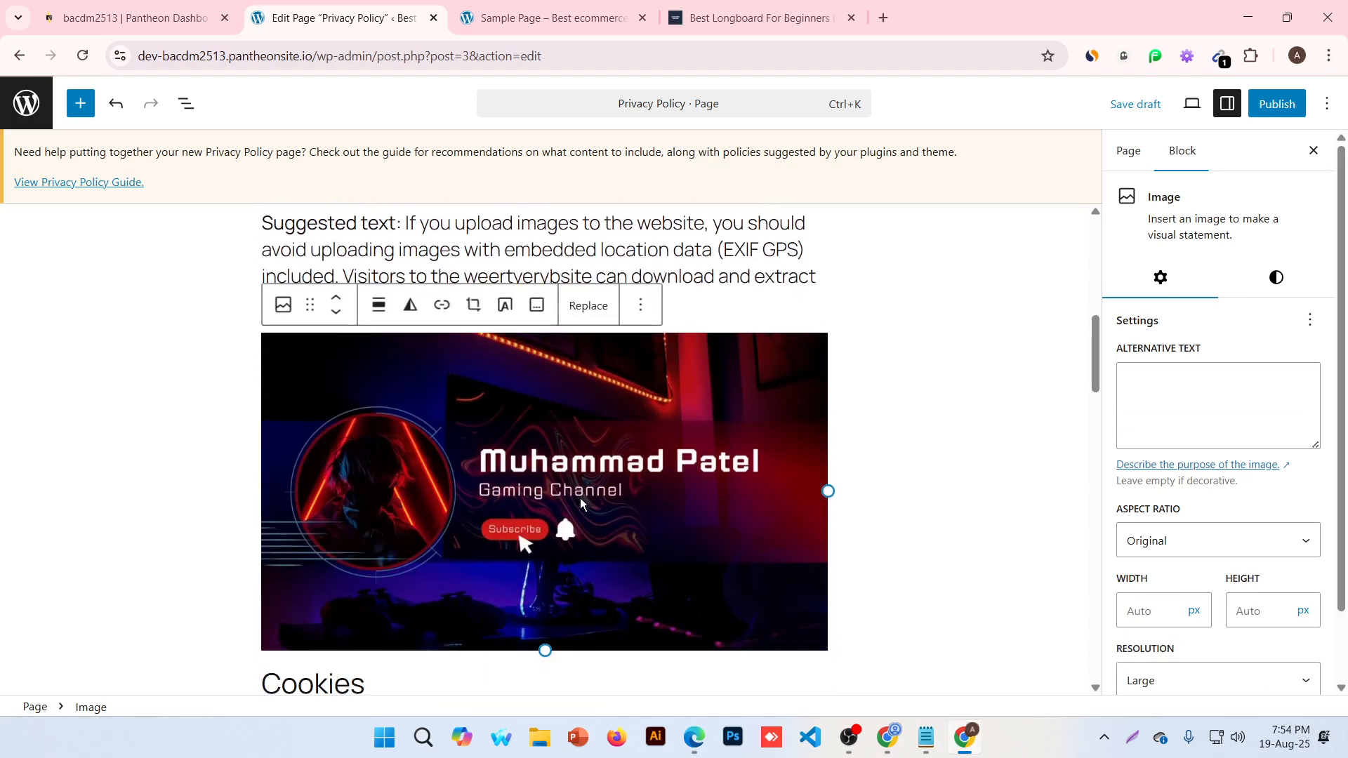
click(981, 491)
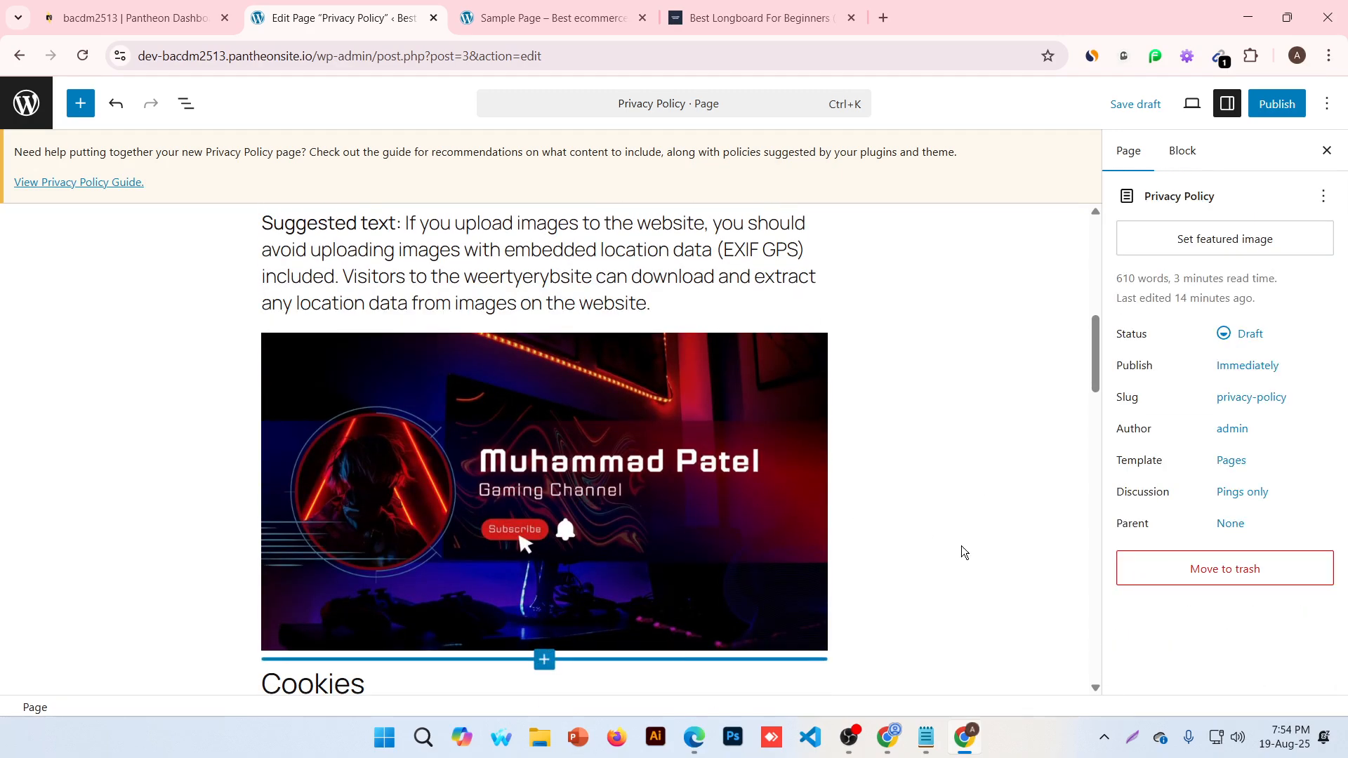
Publish the Privacy Policy page and switch to the Sample Page tab
click(1284, 110)
click(1287, 113)
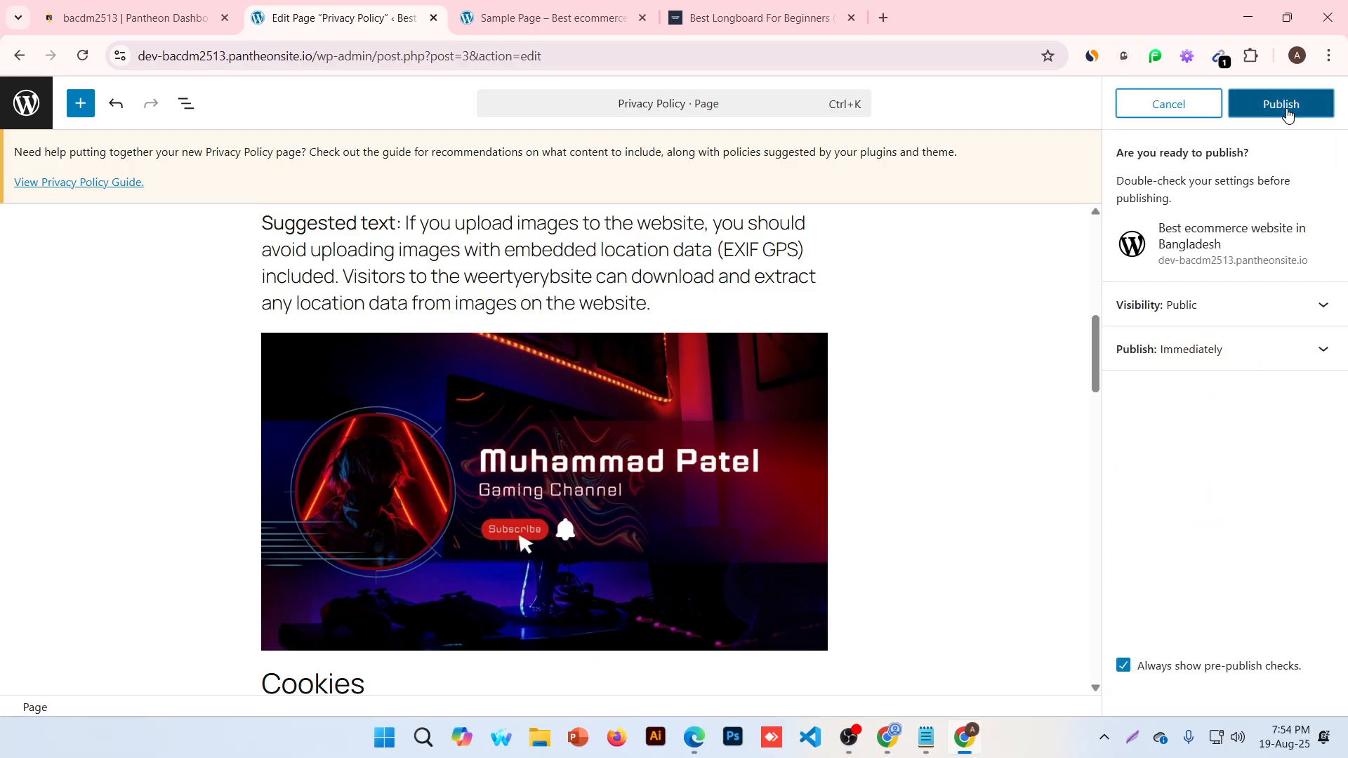
click(554, 18)
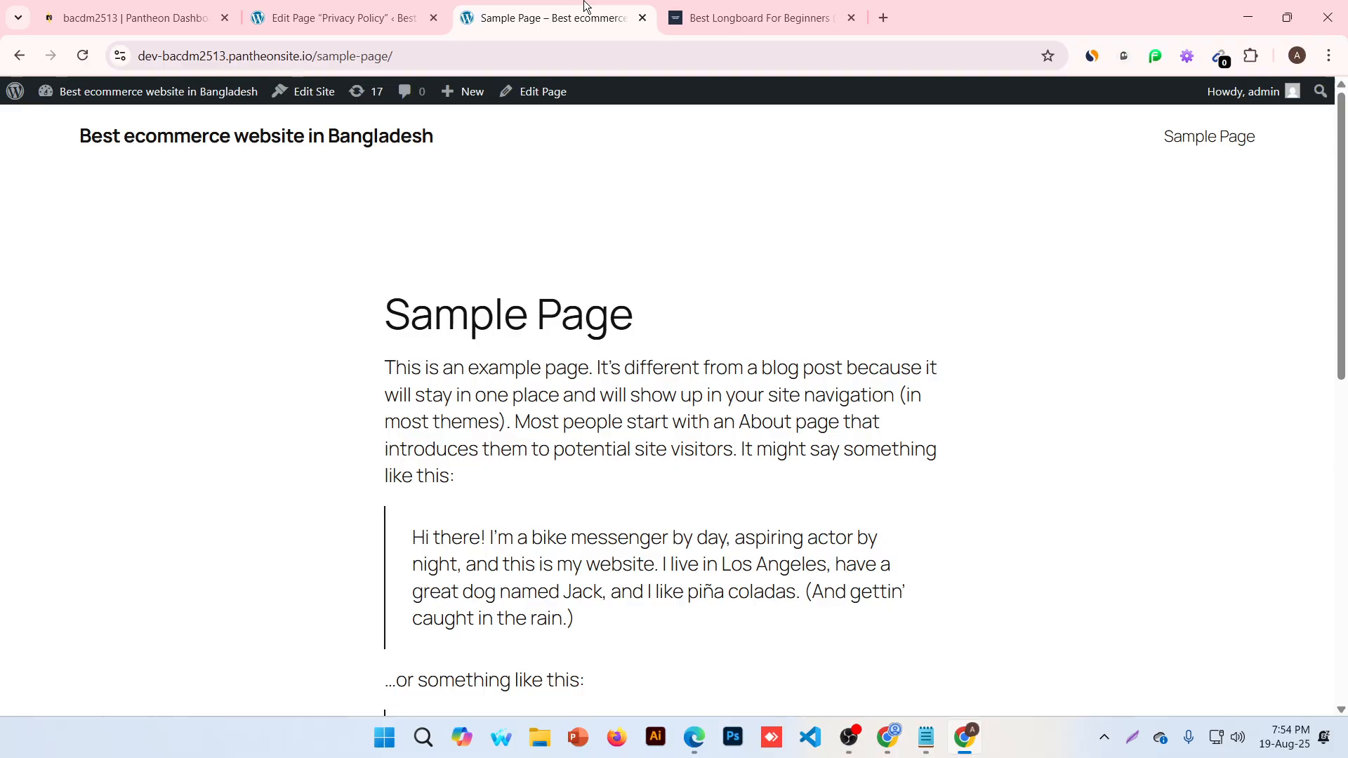
Reload the Sample Page to confirm the Privacy Policy nav link, then return to the editor
click(83, 56)
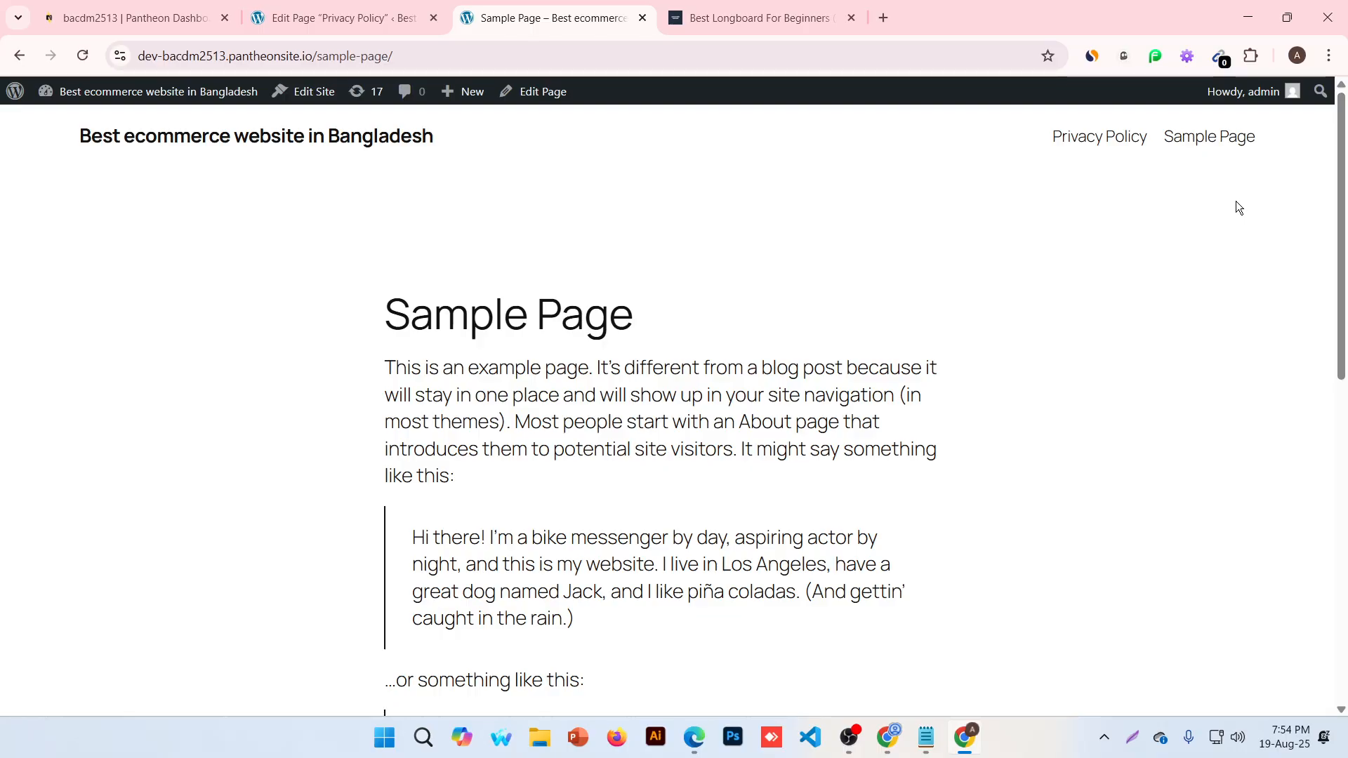
click(344, 18)
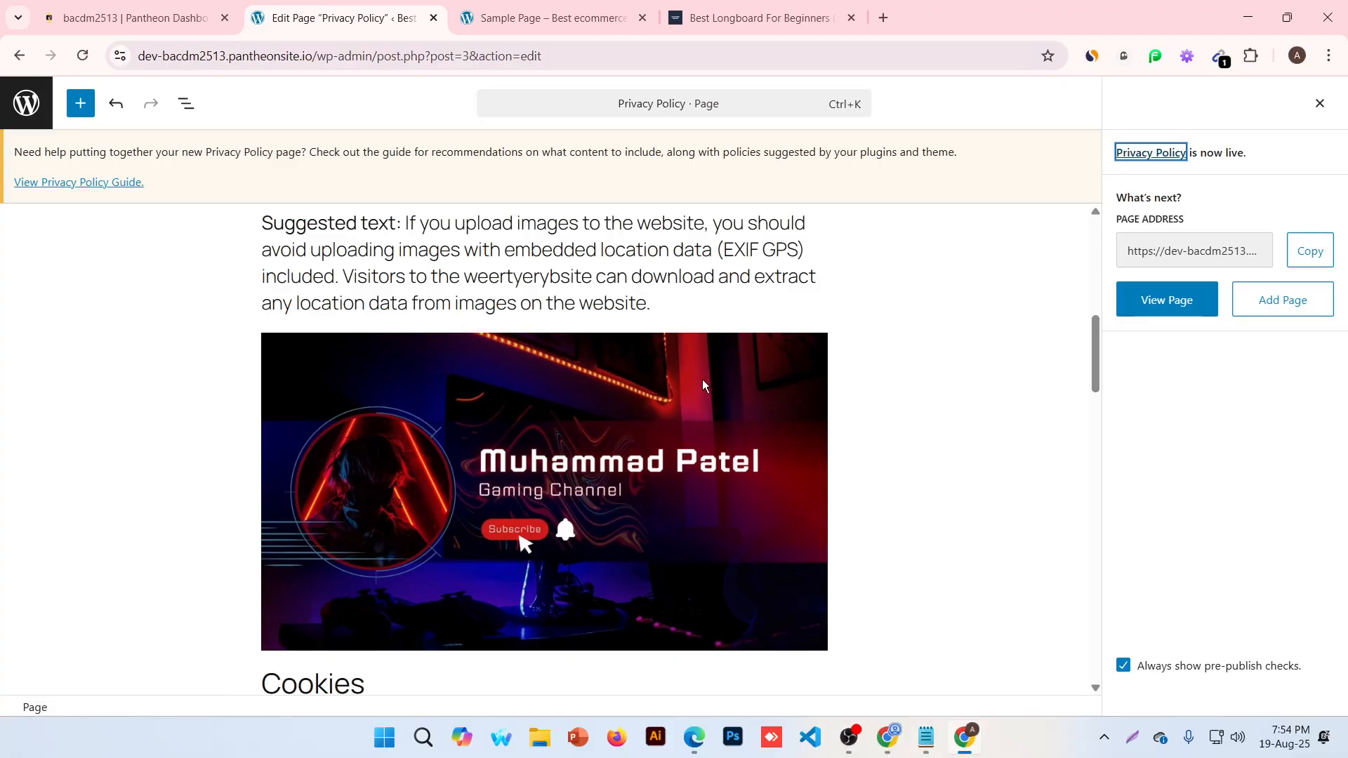
Add an Image block at the end of the page, after 'Where your data is sent'
scroll(704, 384, down, 5)
click(413, 510)
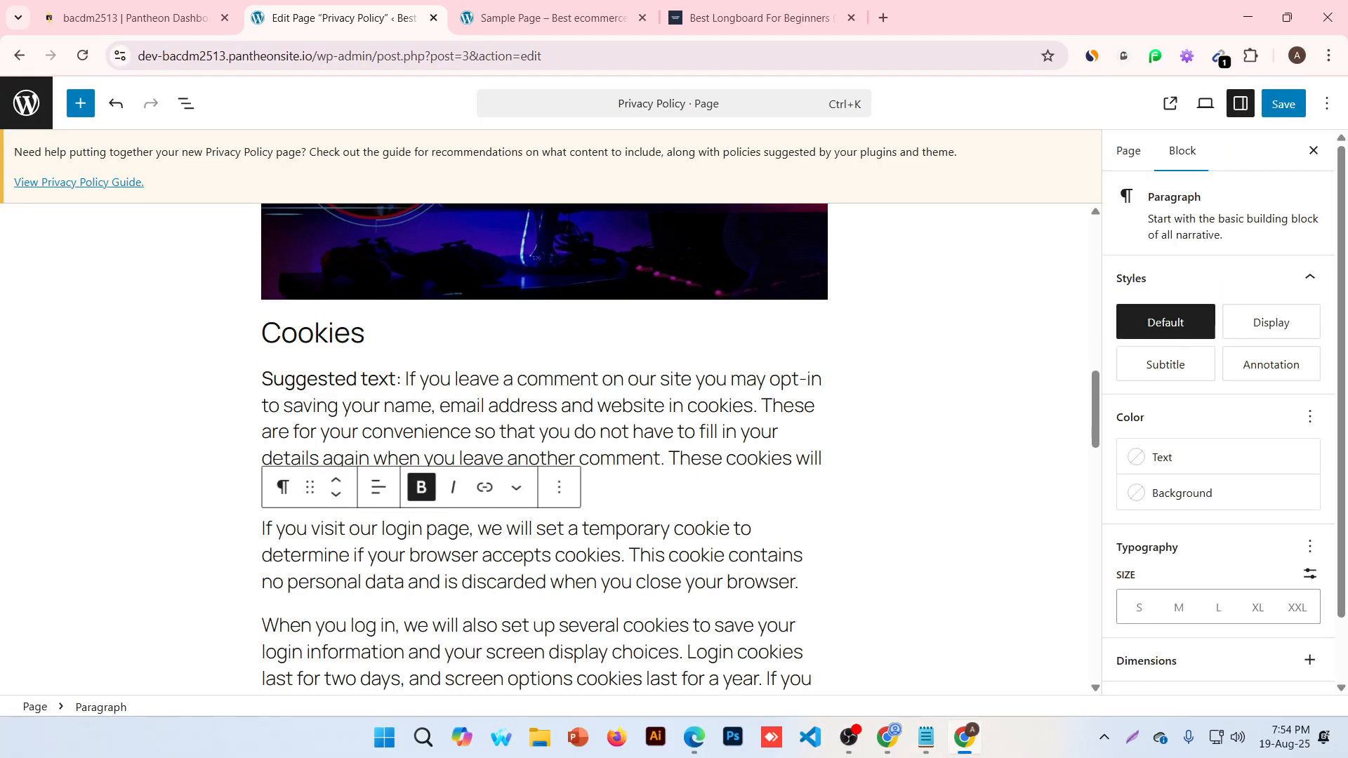
click(742, 532)
scroll(845, 541, down, 20)
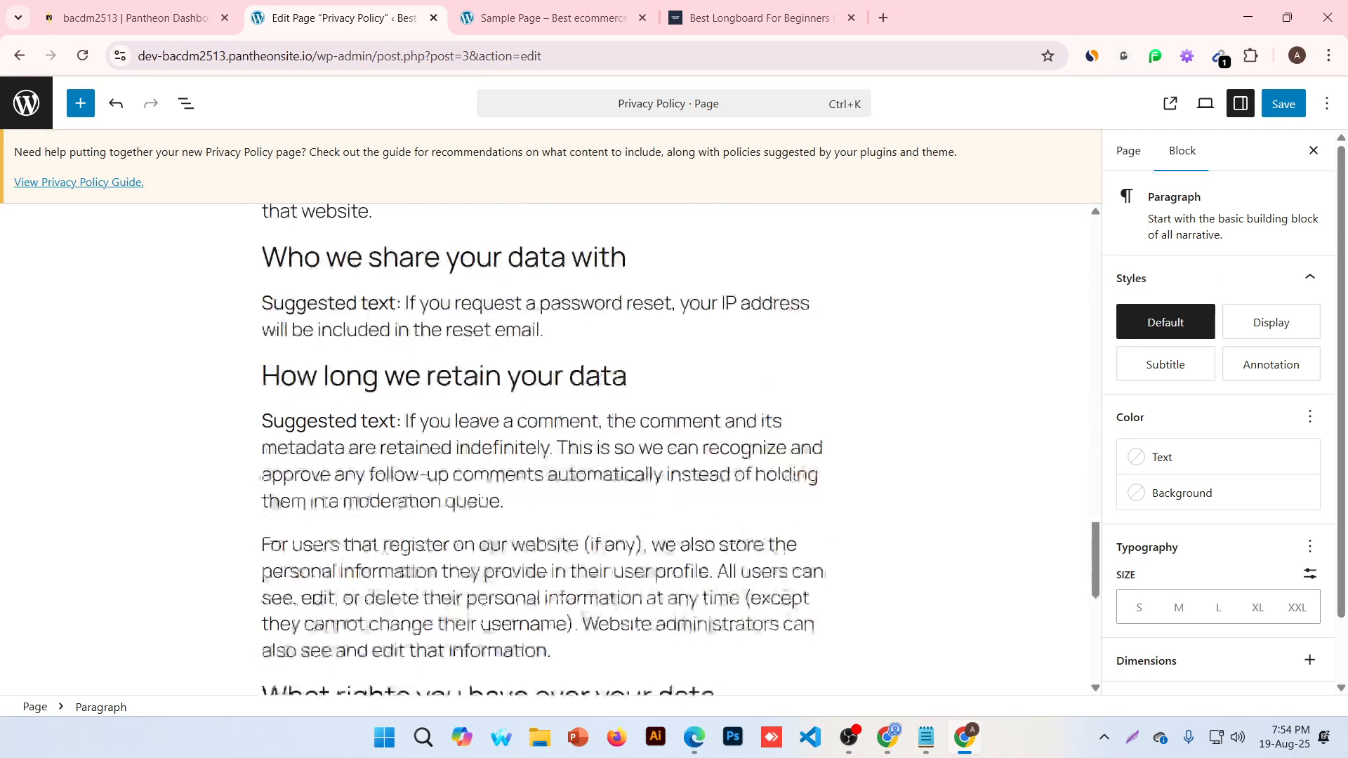
click(610, 558)
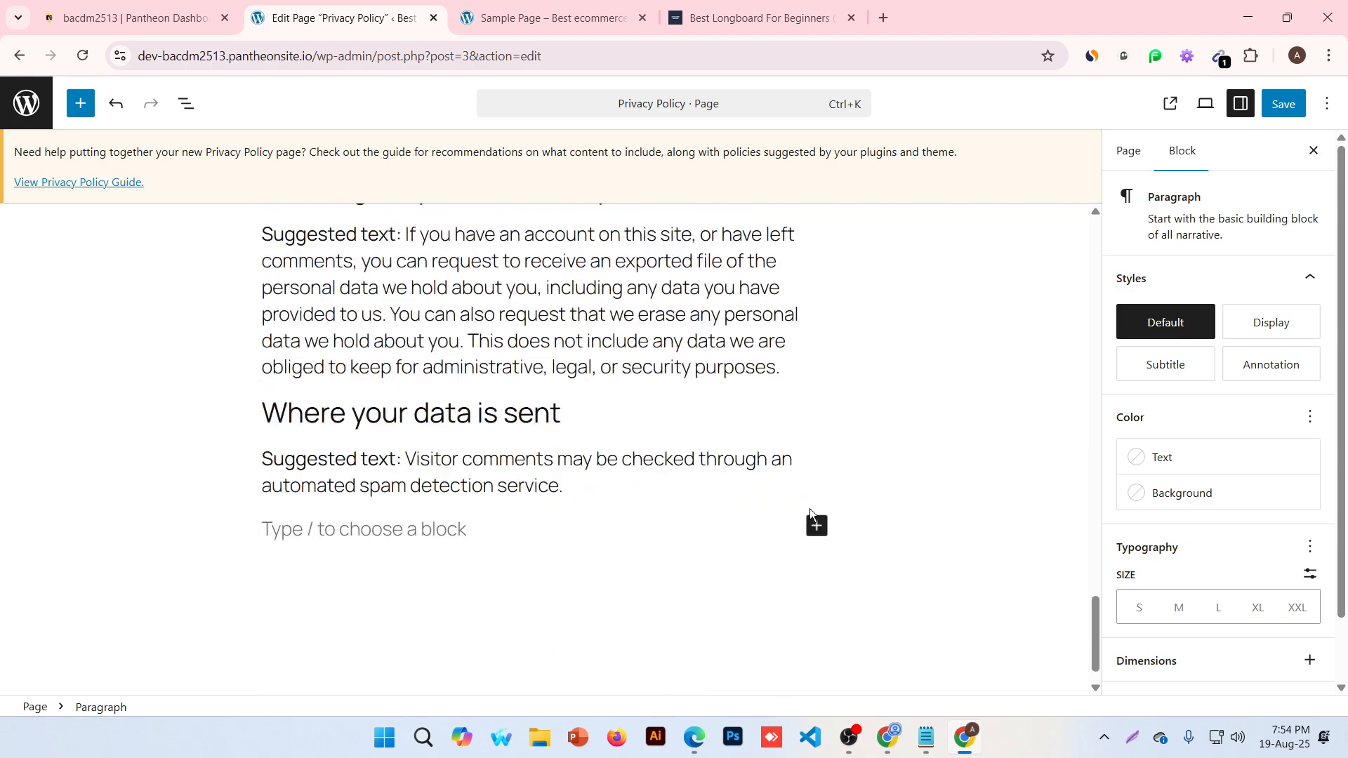
click(816, 525)
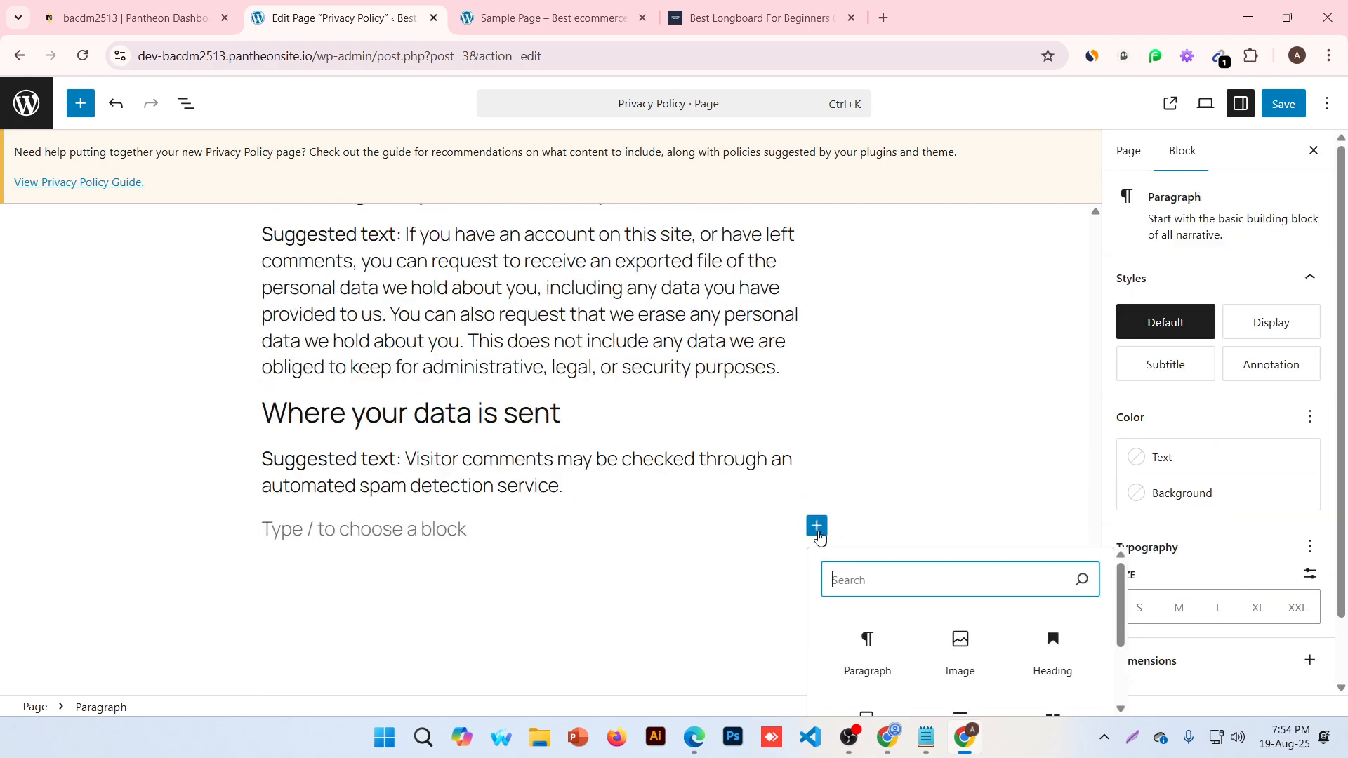
click(965, 653)
Upload LogoAcc.png from Downloads into the image block and save the page
click(309, 618)
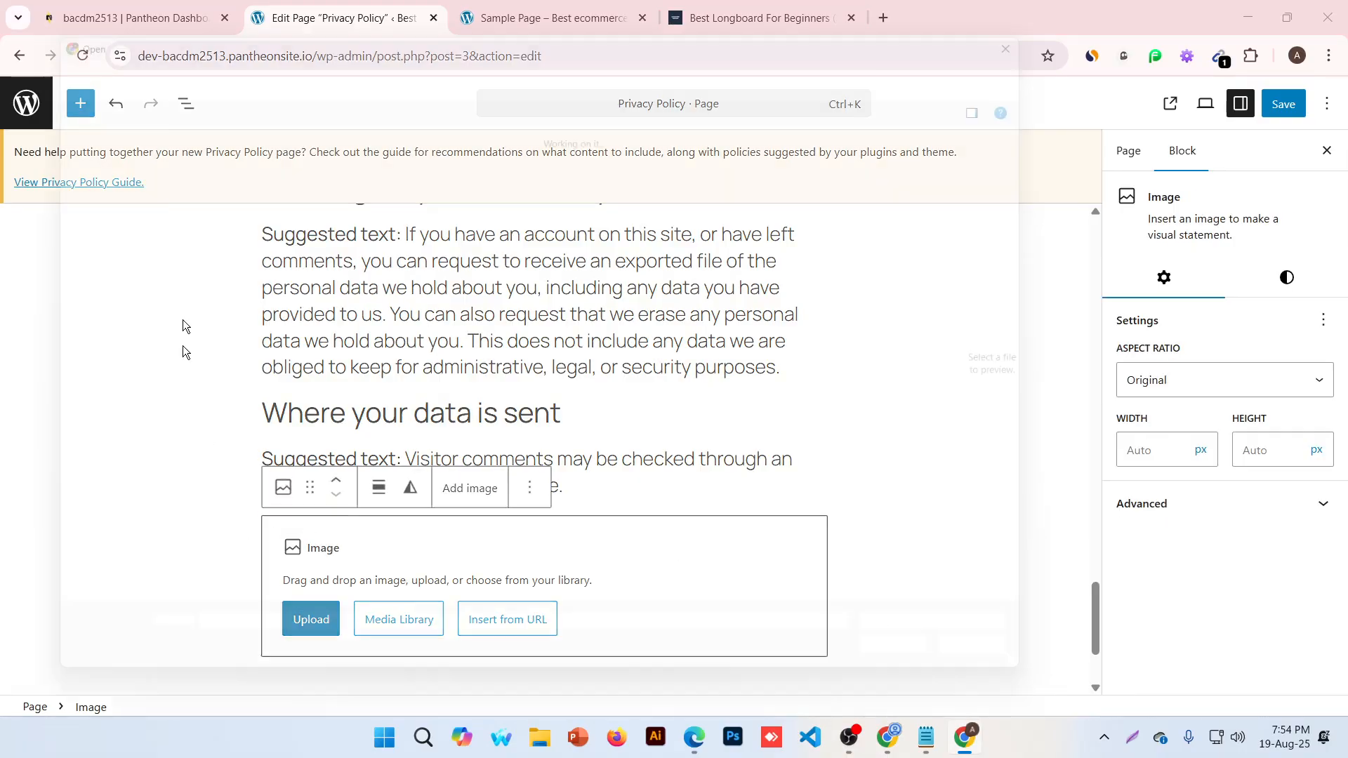
click(204, 175)
scroll(316, 351, down, 3)
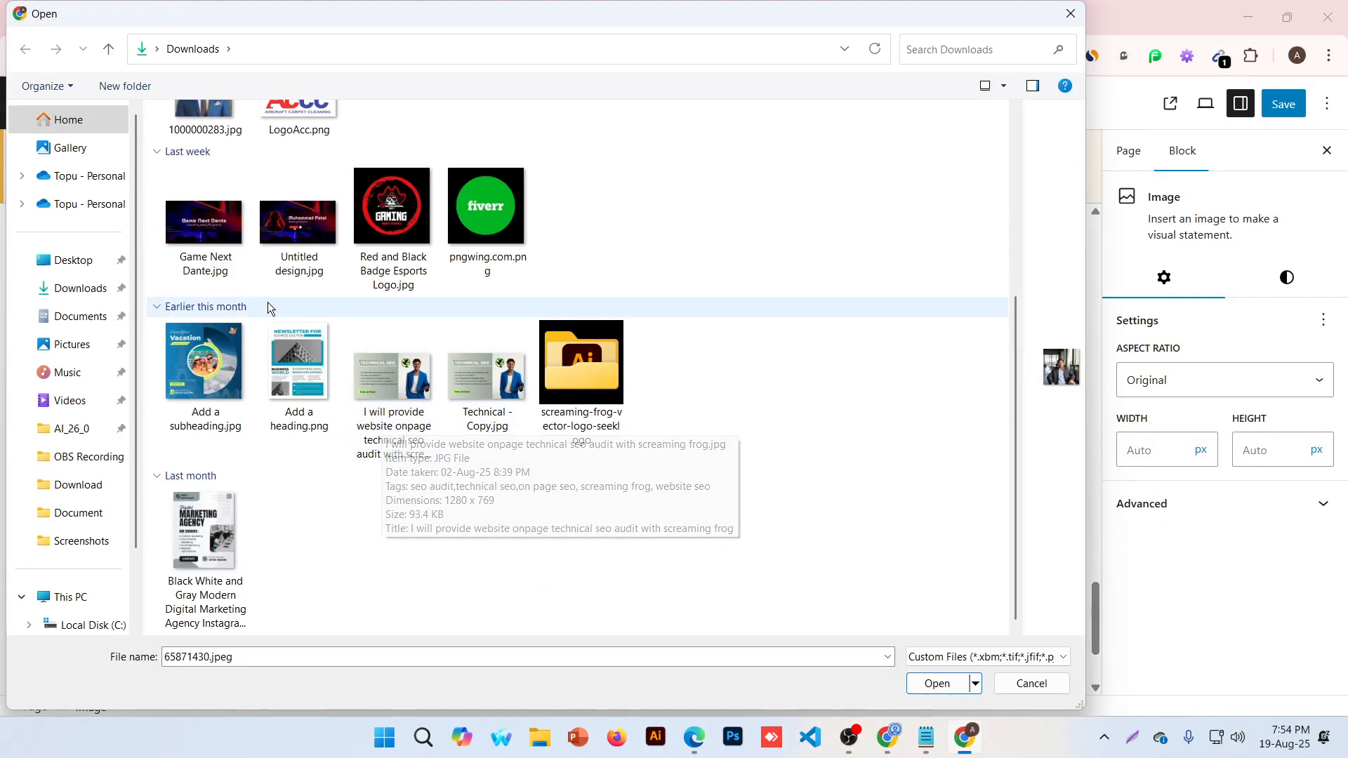
scroll(267, 306, up, 3)
double_click(277, 272)
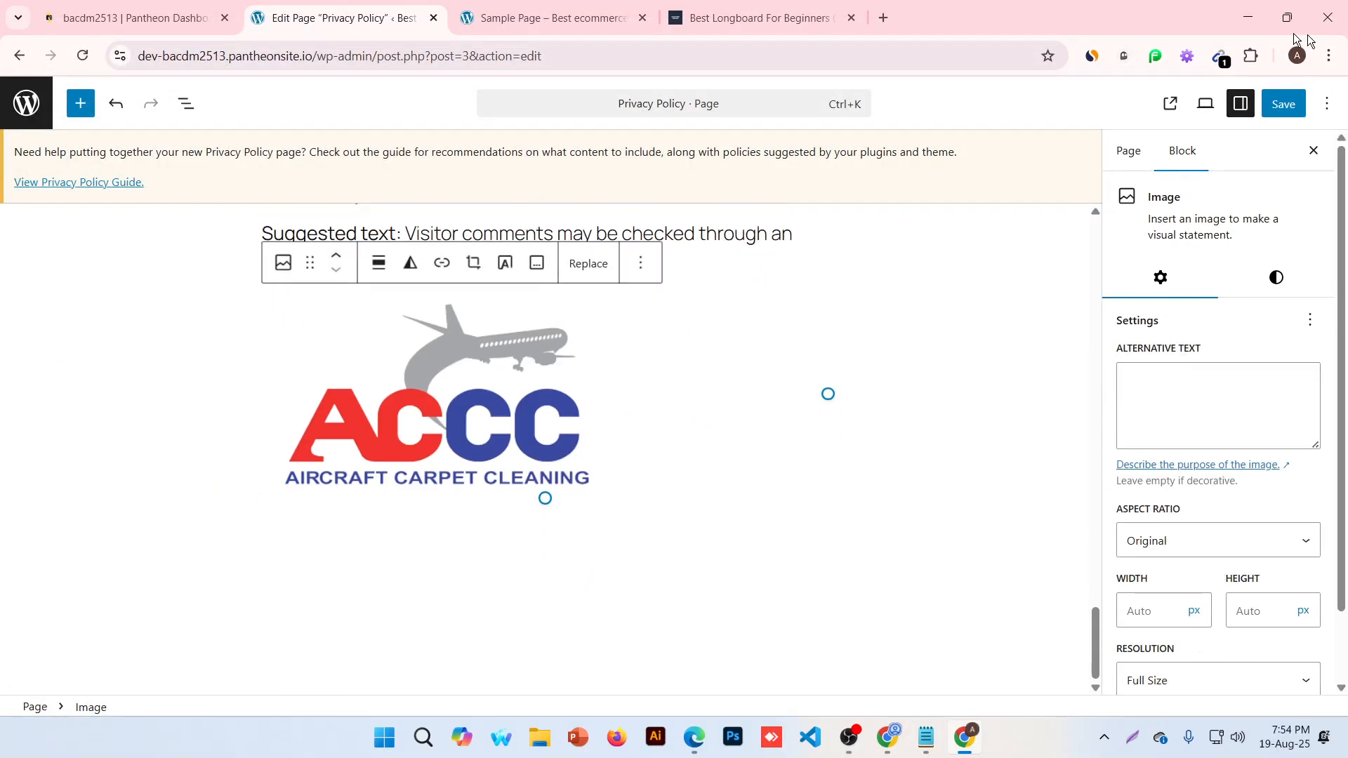
click(1281, 105)
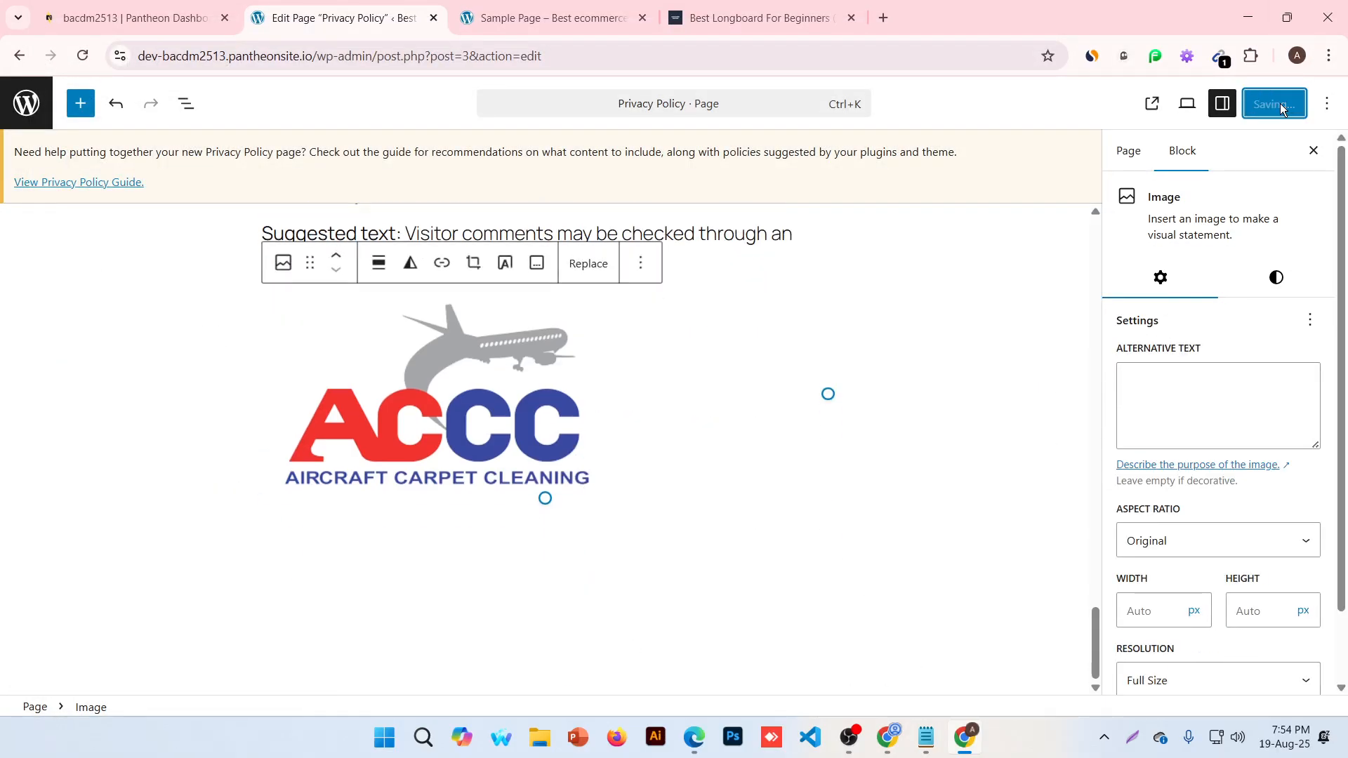
click(596, 17)
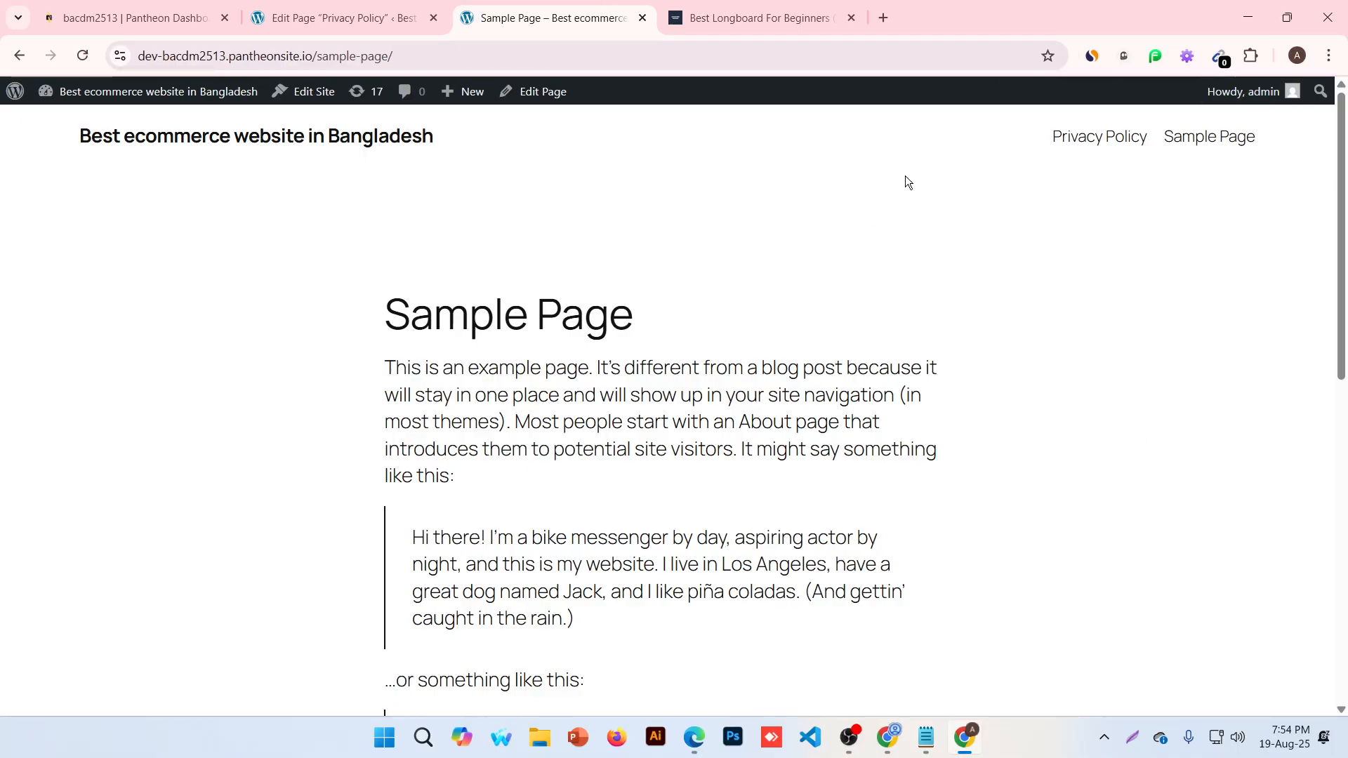
Go from the Privacy Policy editor to the admin Pages list
drag(1261, 151, 1217, 148)
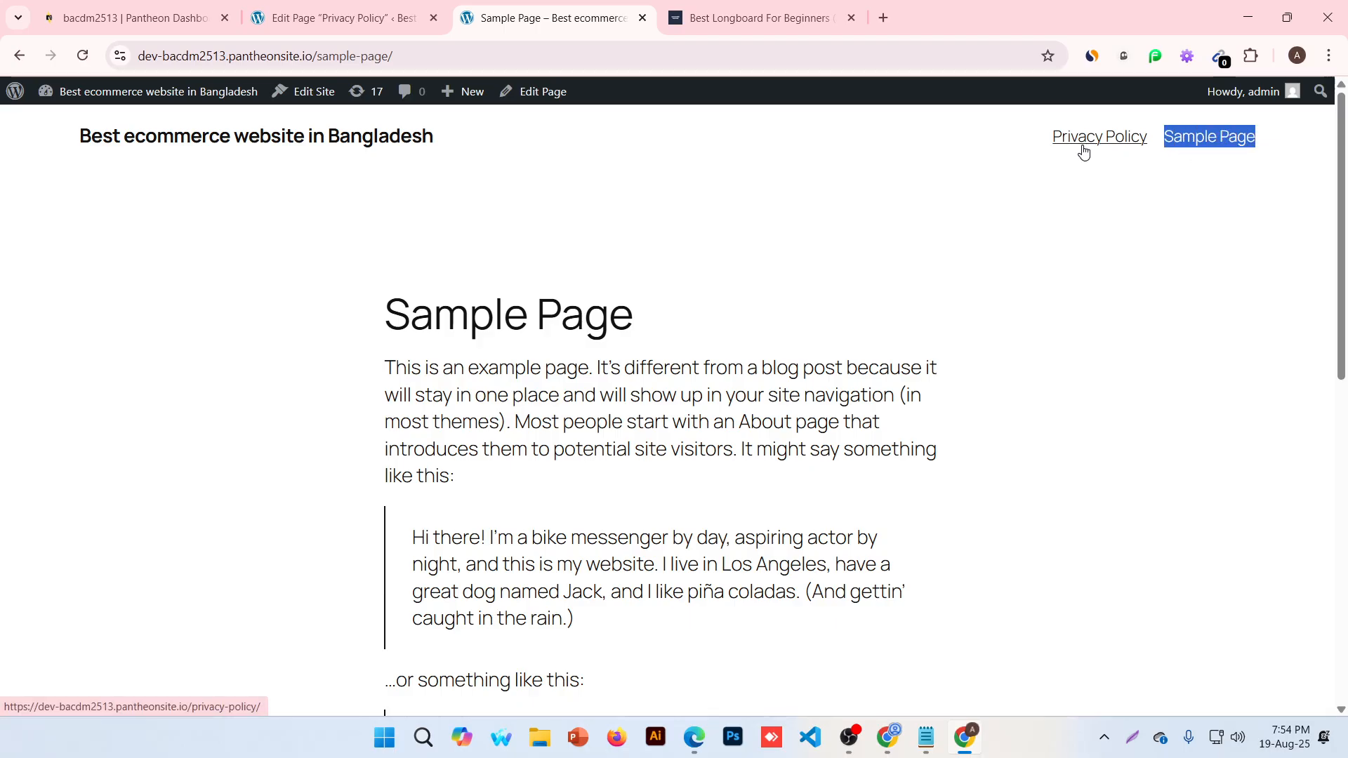
click(339, 15)
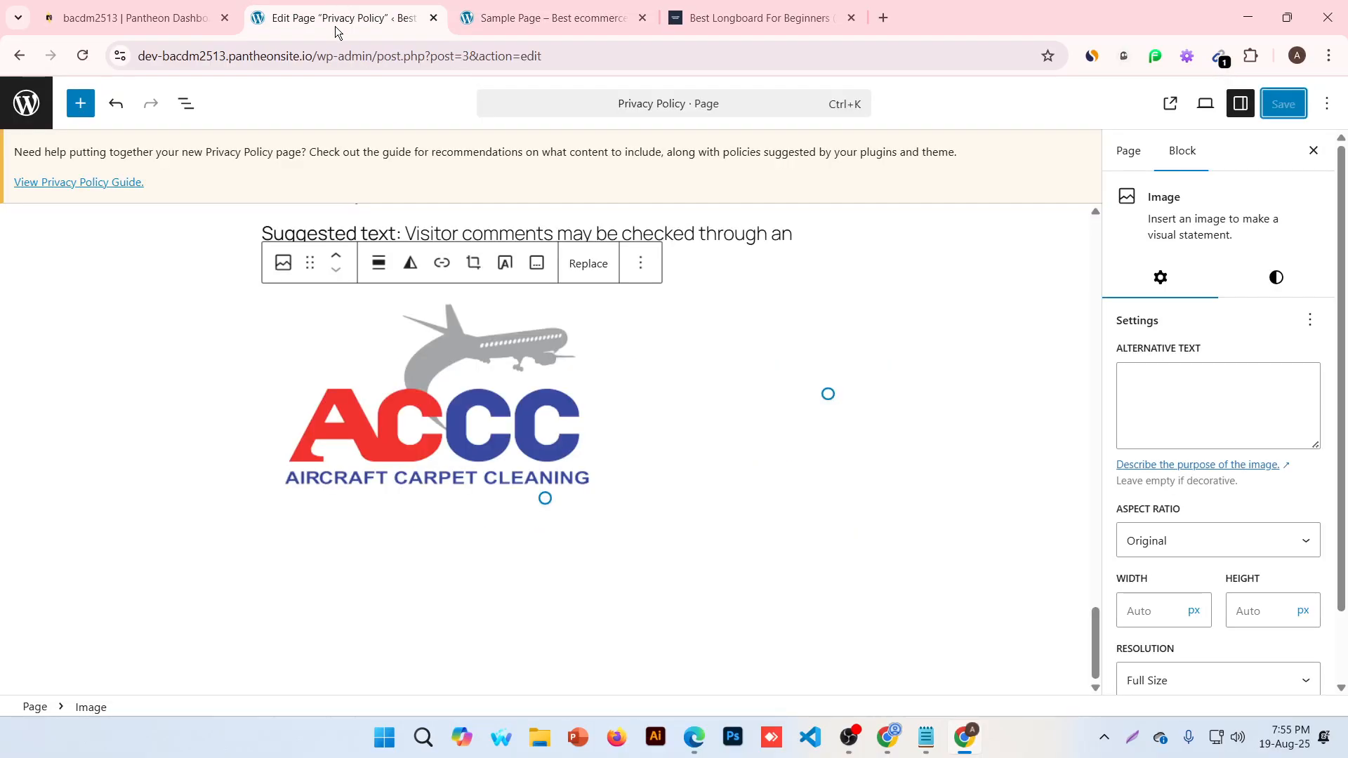
click(26, 103)
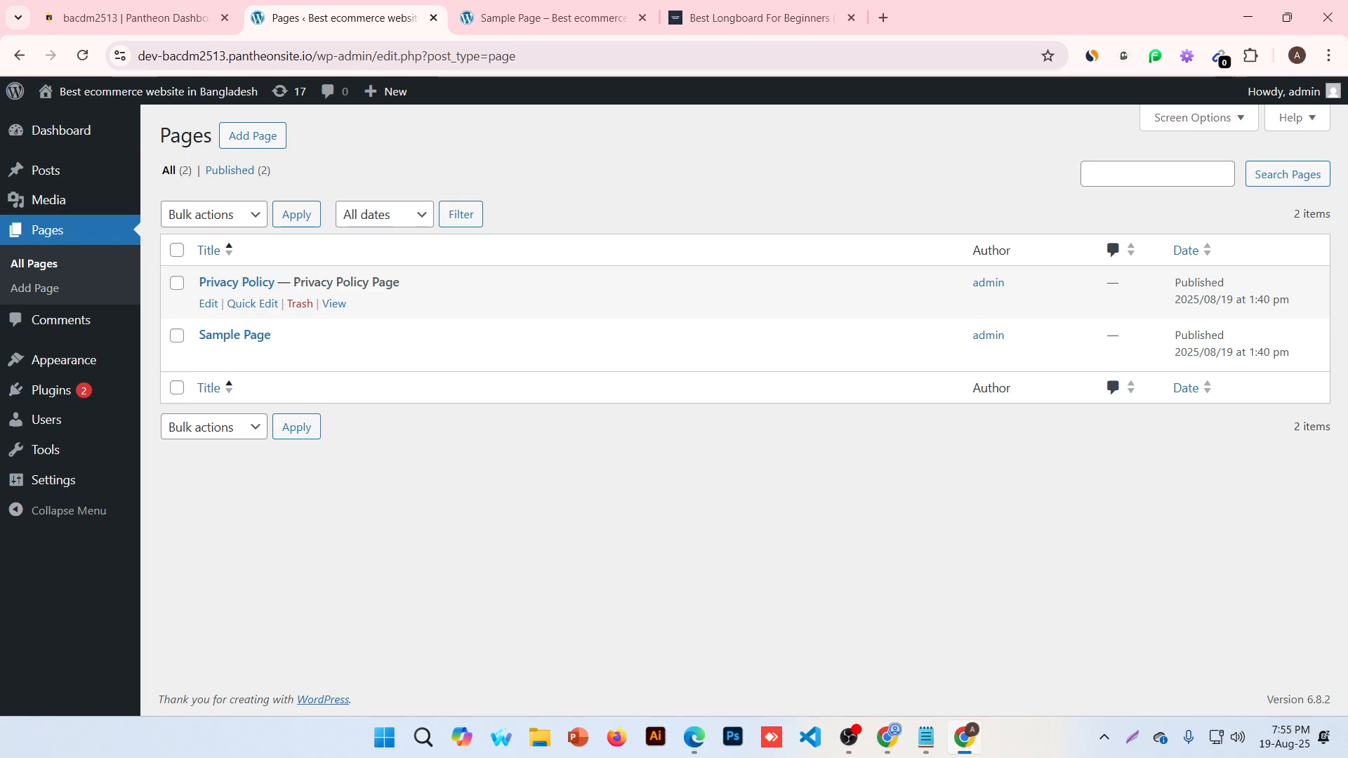
Open the live Privacy Policy page from the site menu and check the banner and ACCC logo
click(549, 17)
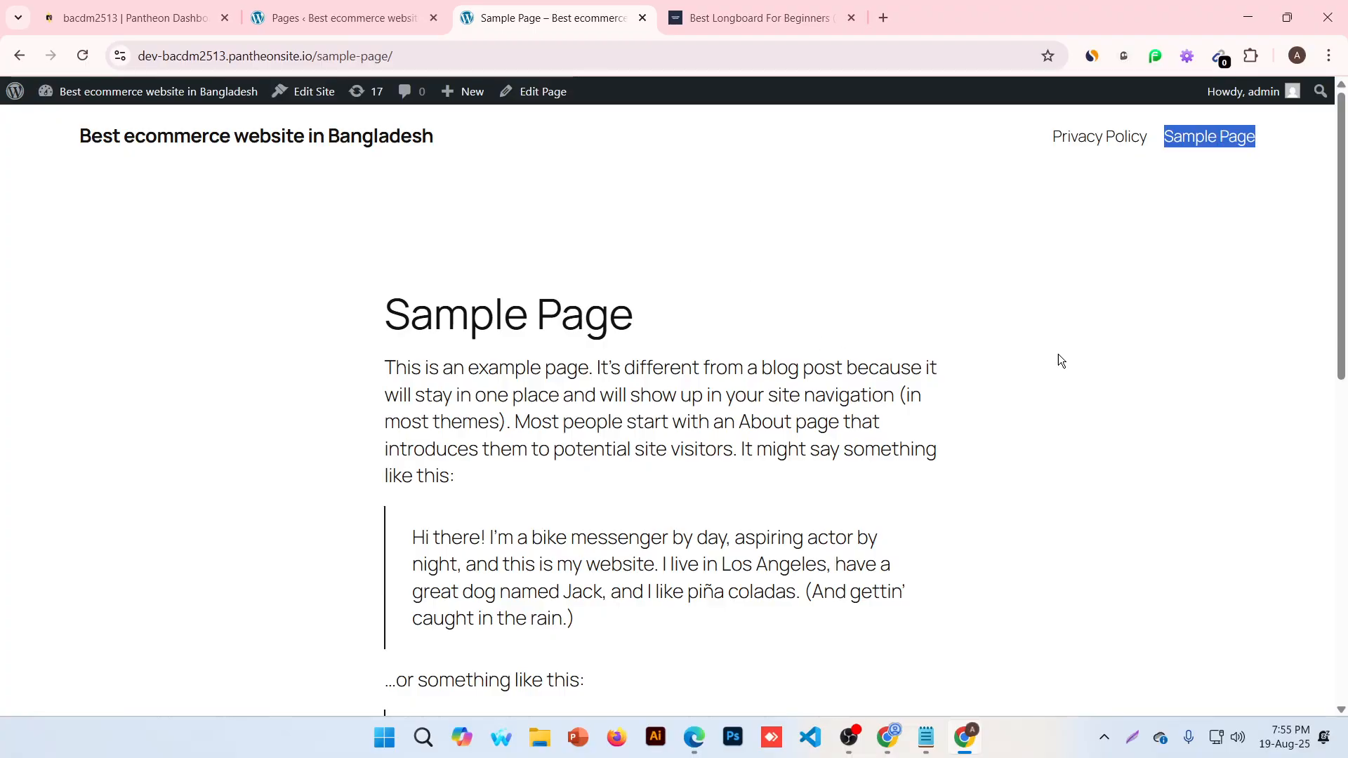
click(1074, 140)
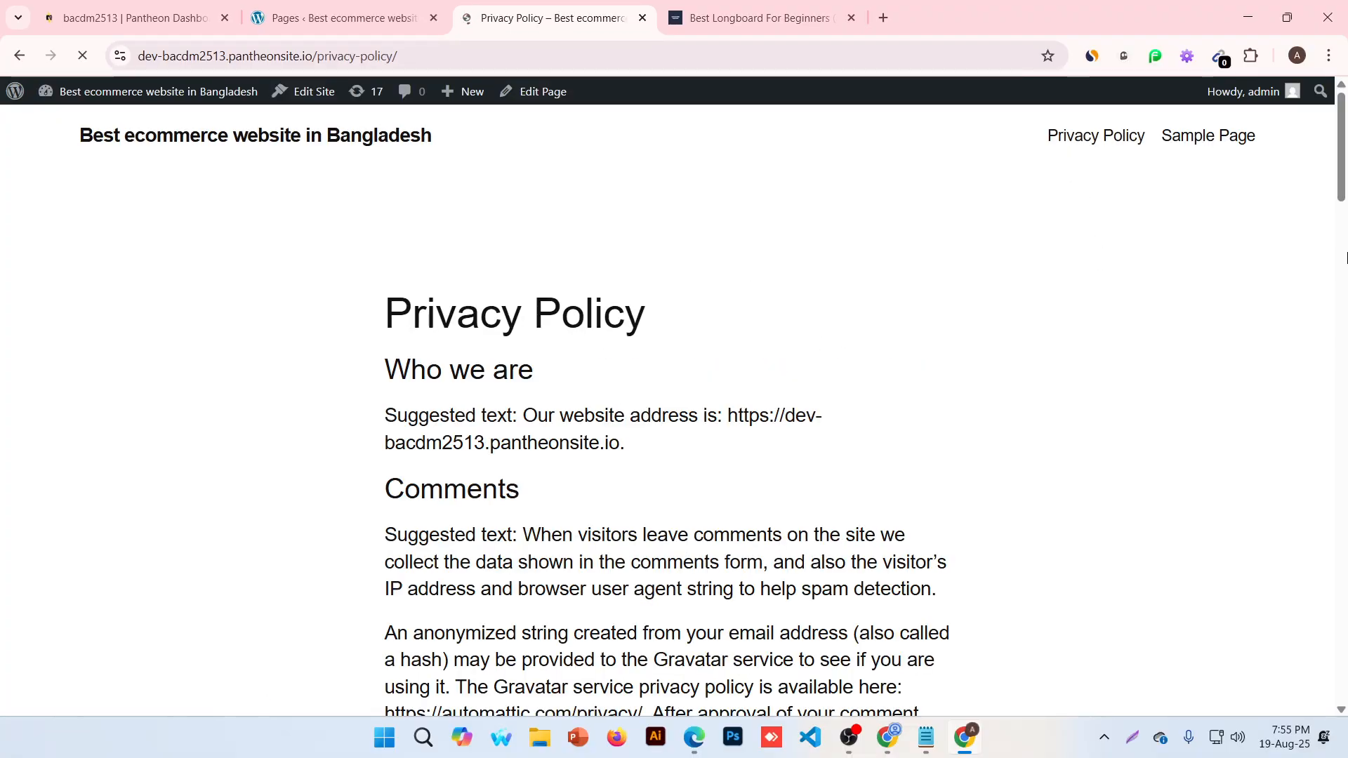
scroll(761, 286, down, 10)
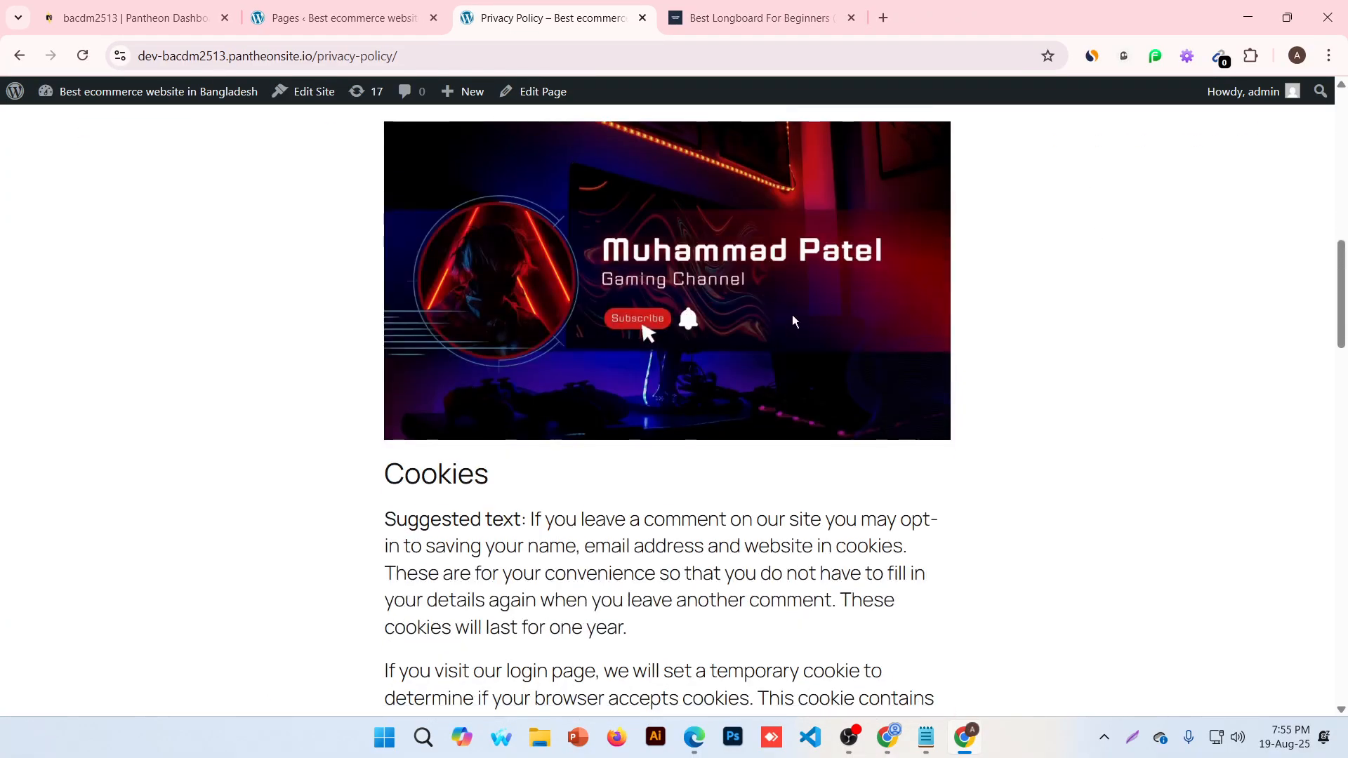
scroll(791, 319, down, 8)
scroll(788, 344, down, 15)
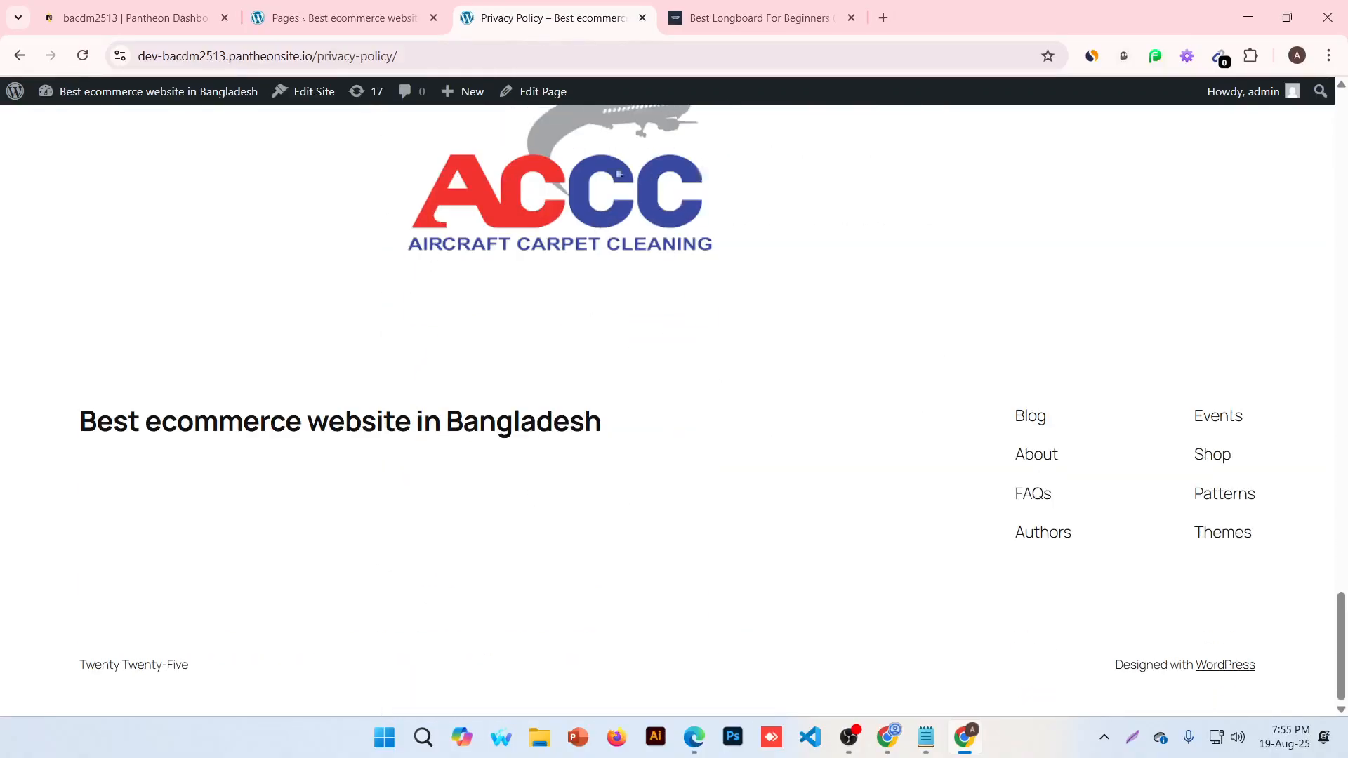
scroll(650, 157, up, 3)
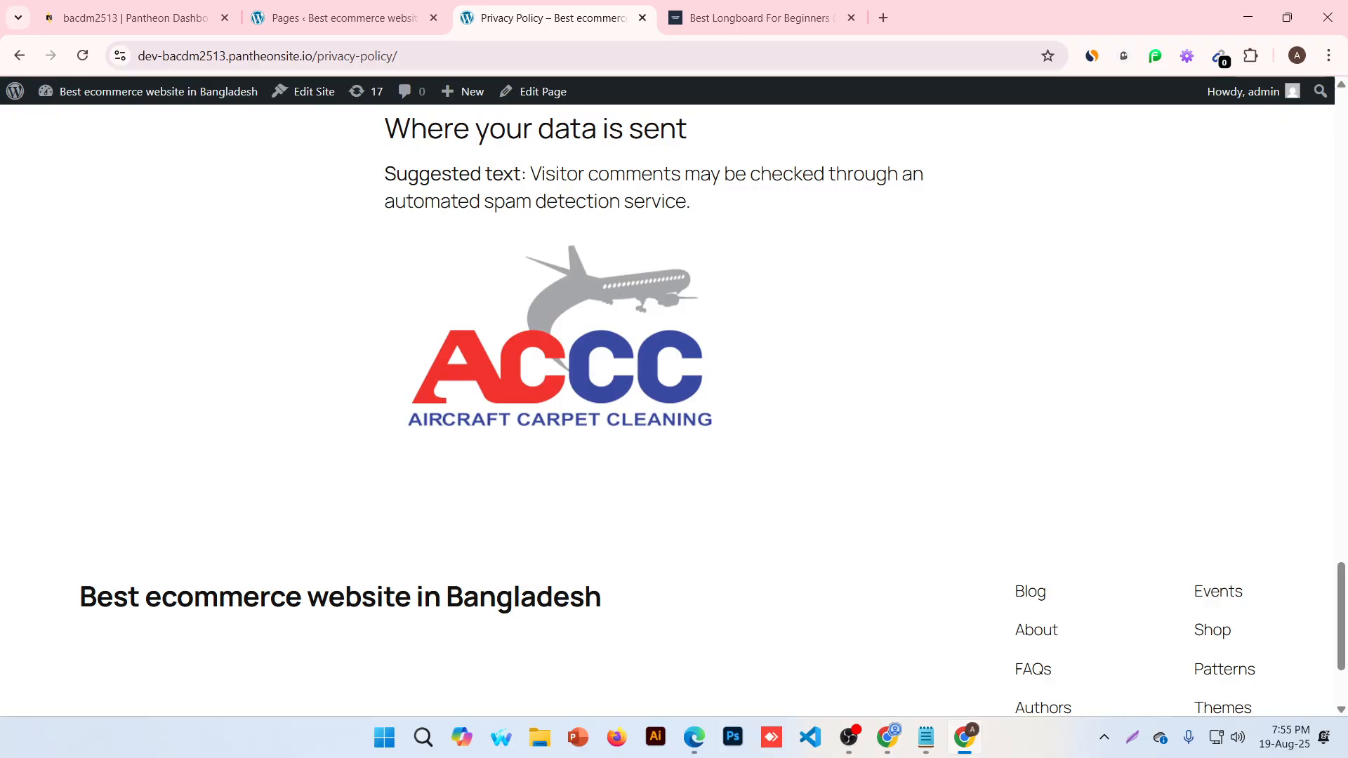
Return to the admin Pages list and open Comments
click(330, 18)
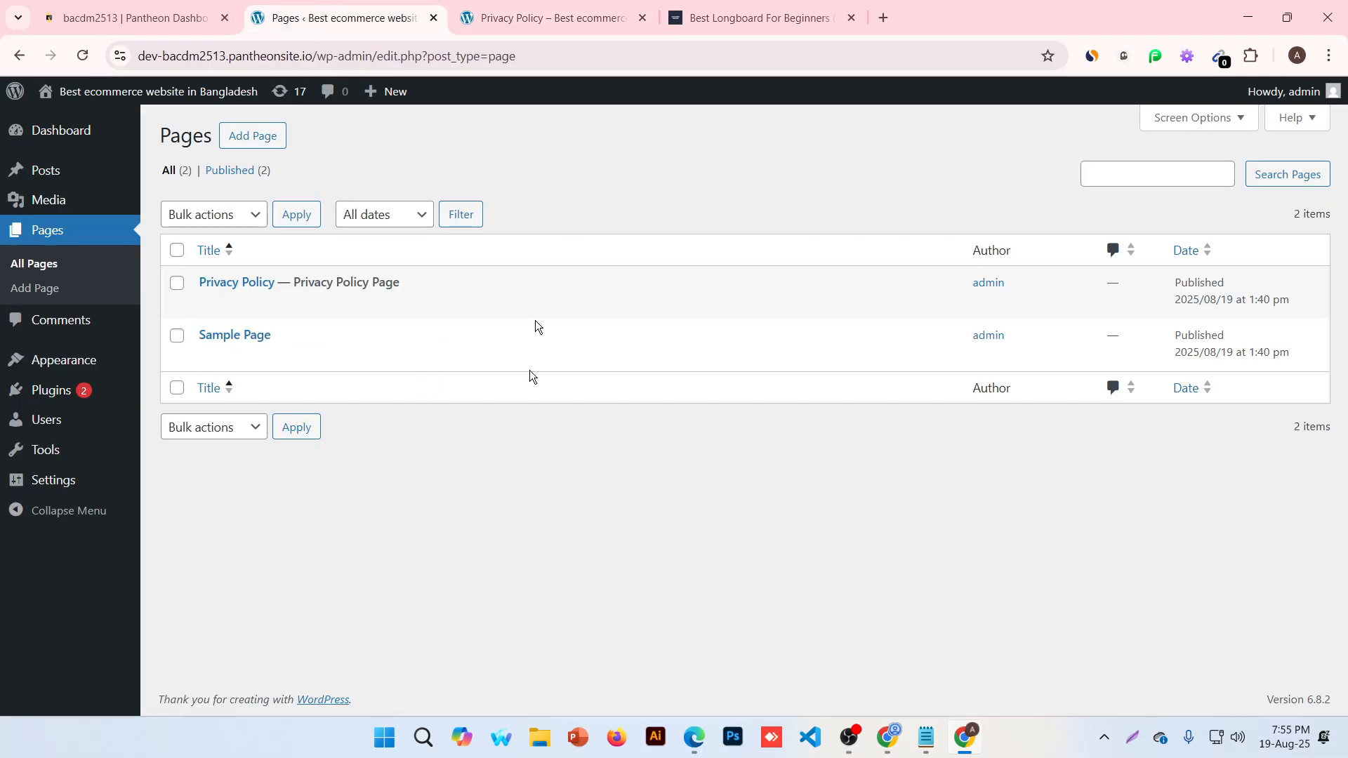
click(528, 7)
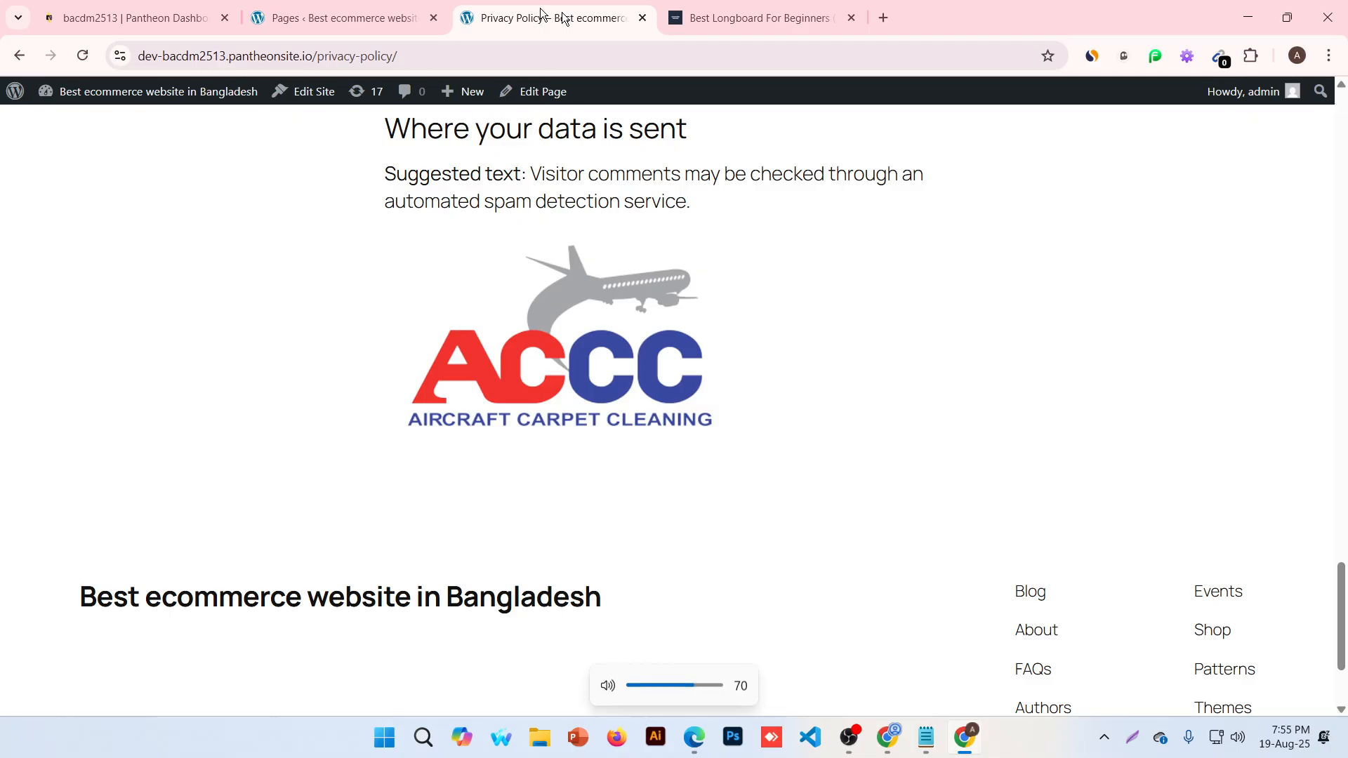
click(388, 6)
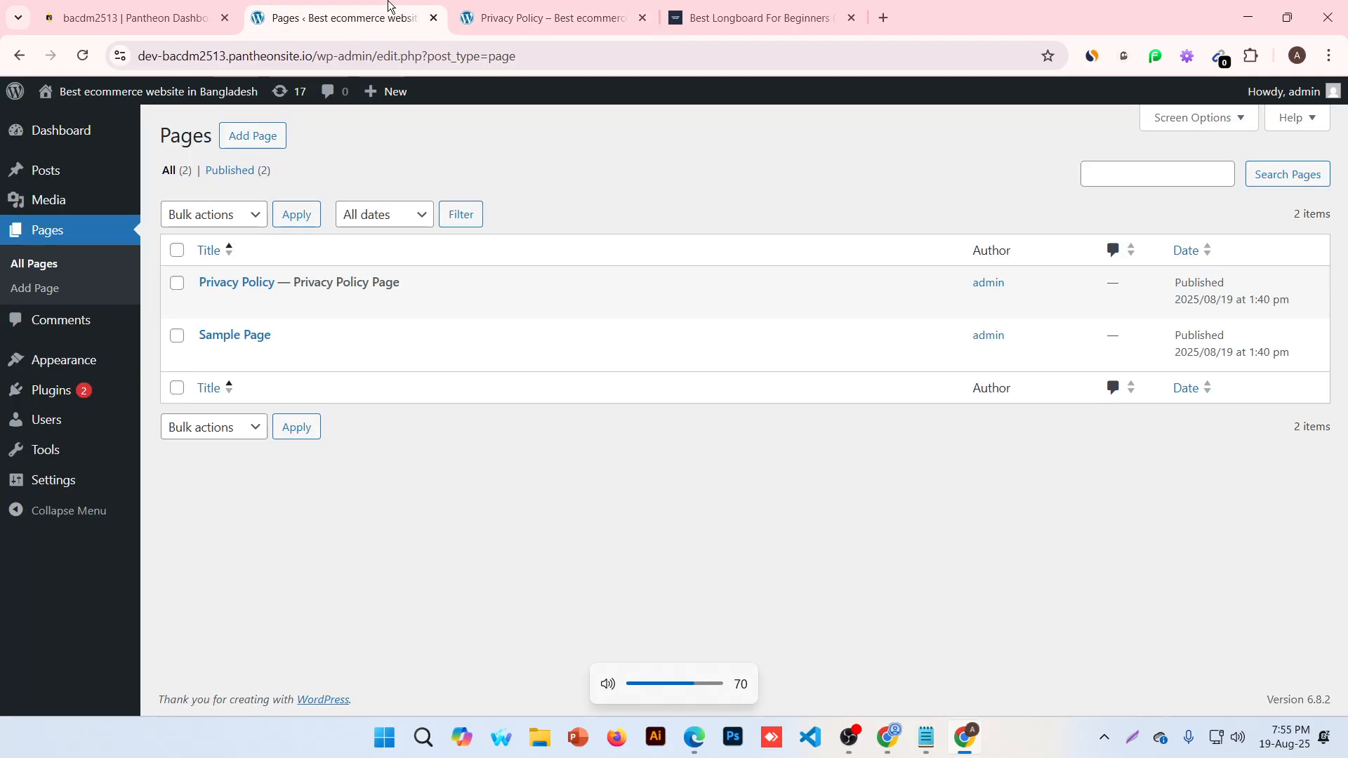
click(62, 332)
Go to the site's home page and scroll to the Hello world! comment
click(575, 6)
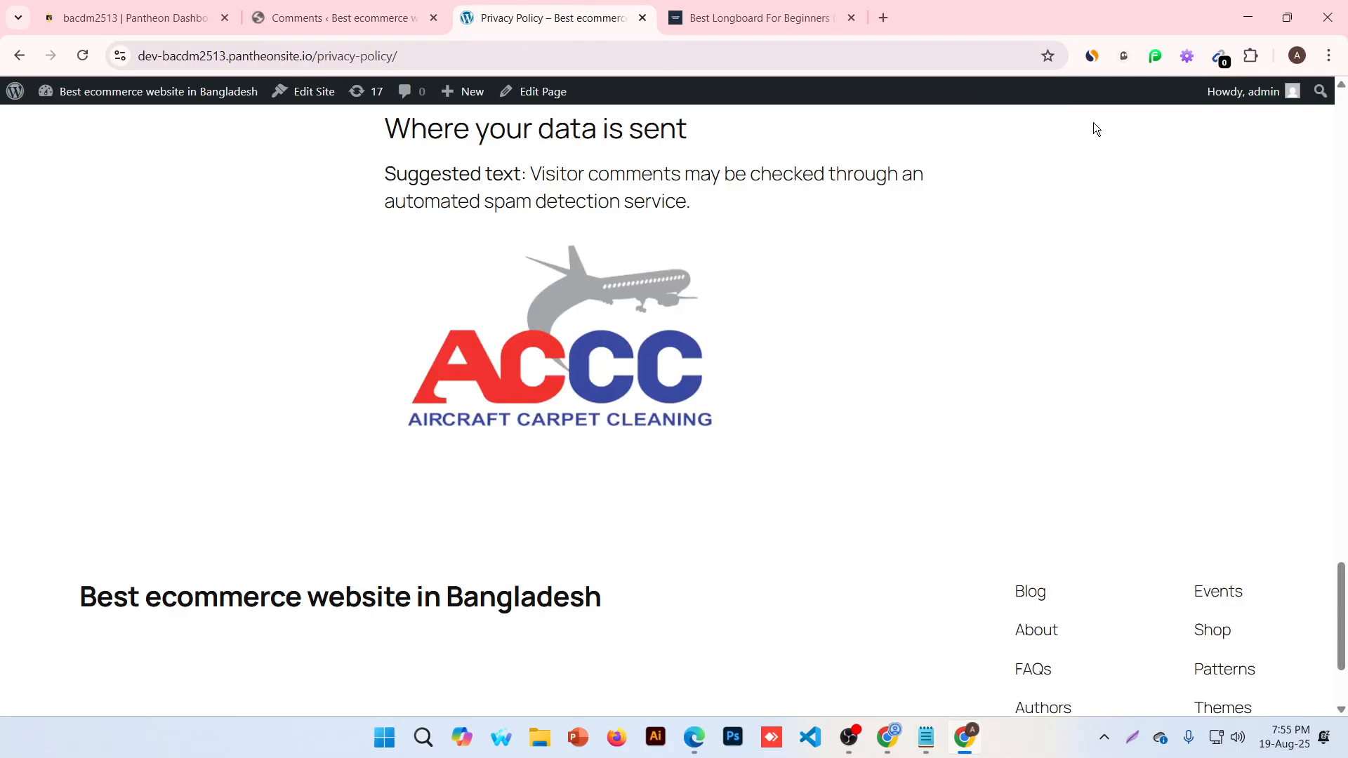
scroll(1088, 193, up, 20)
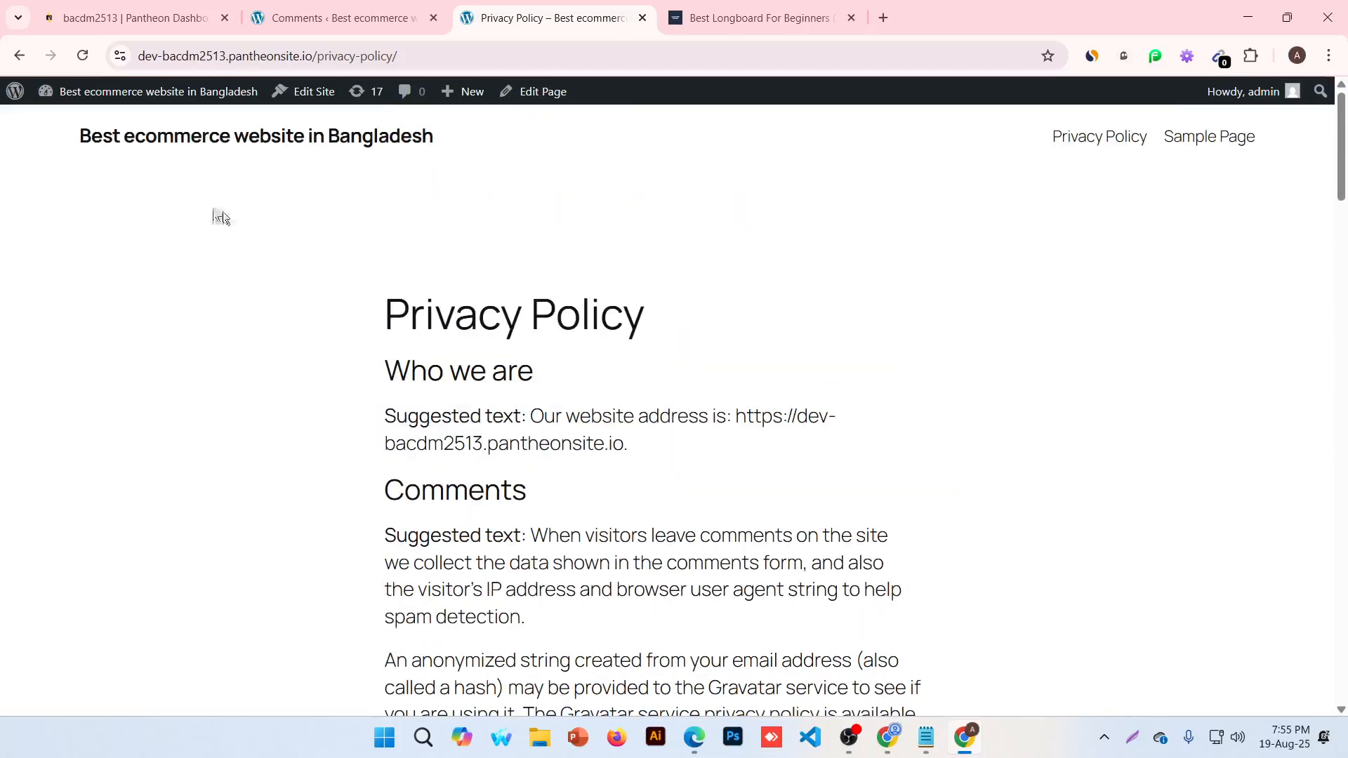
click(166, 136)
scroll(541, 457, down, 8)
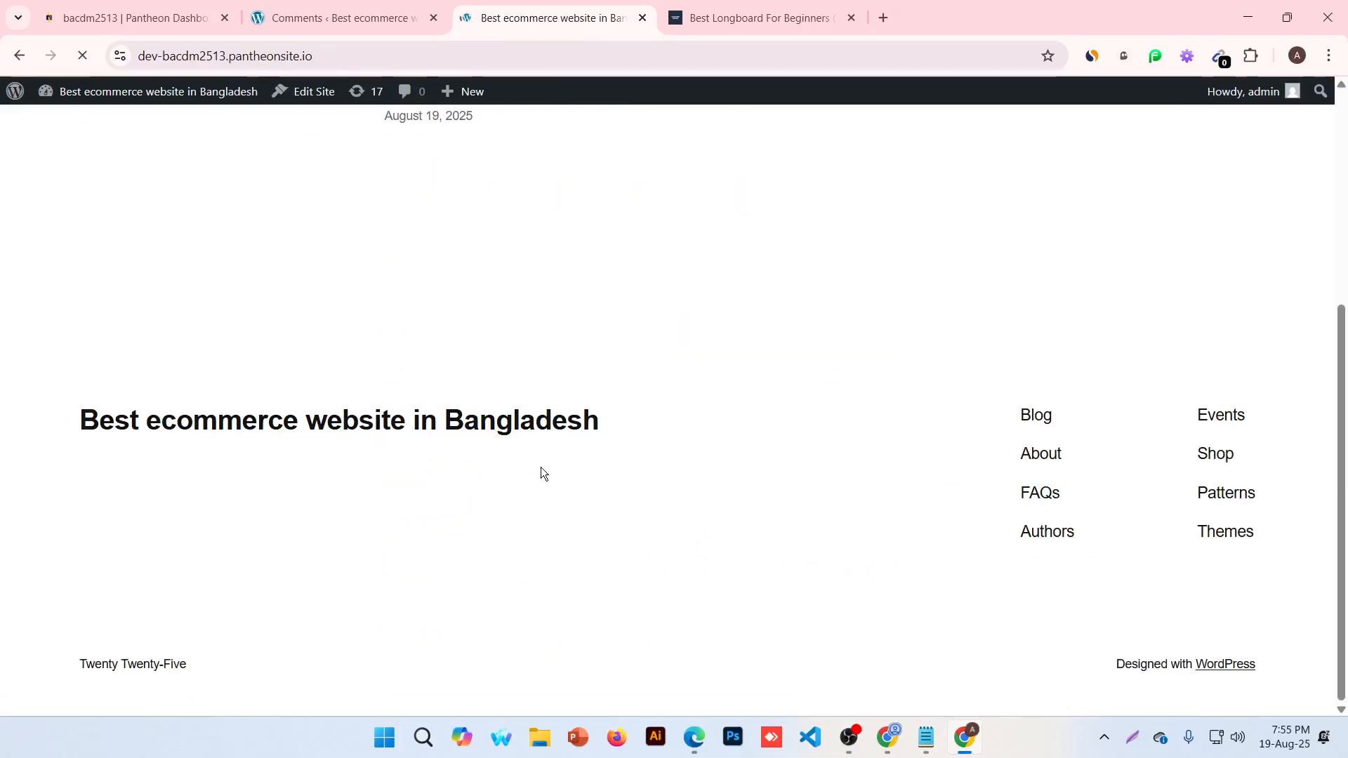
scroll(474, 460, up, 5)
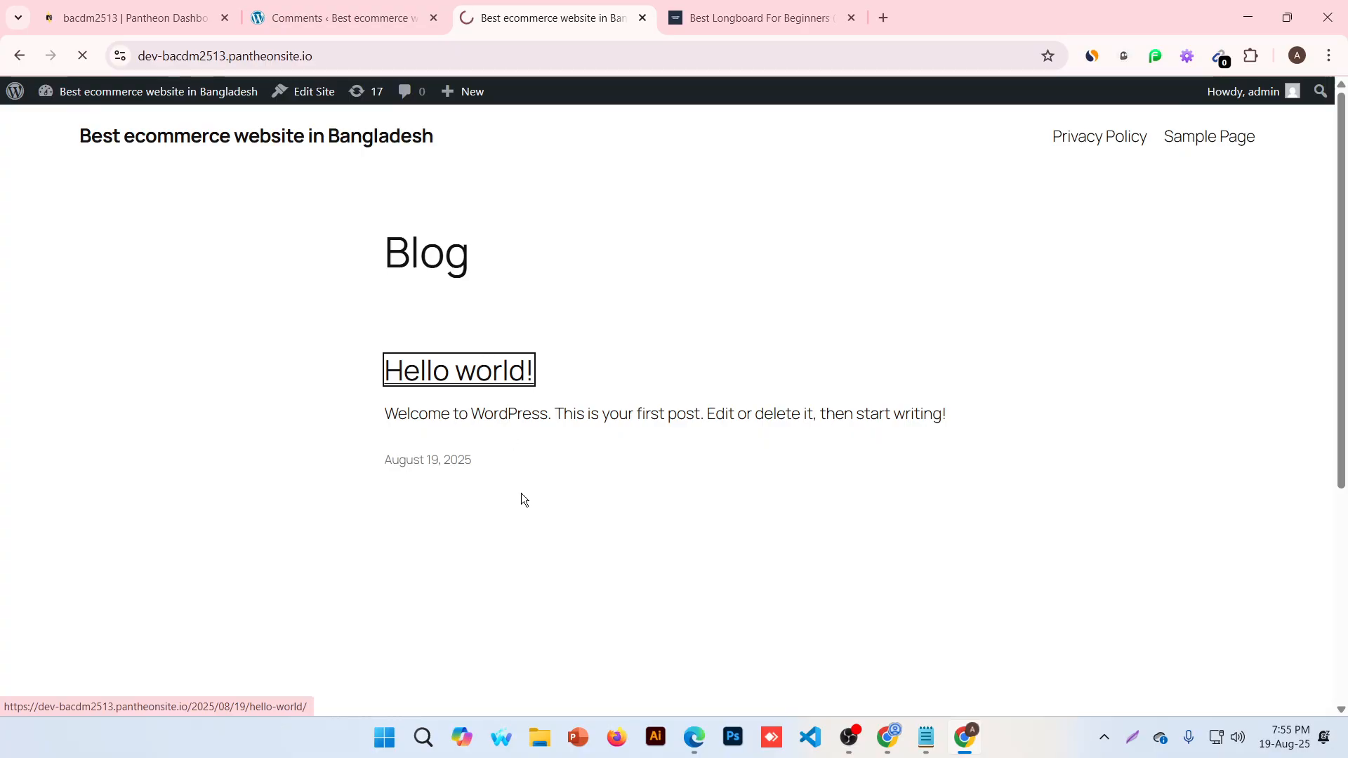
scroll(313, 487, down, 8)
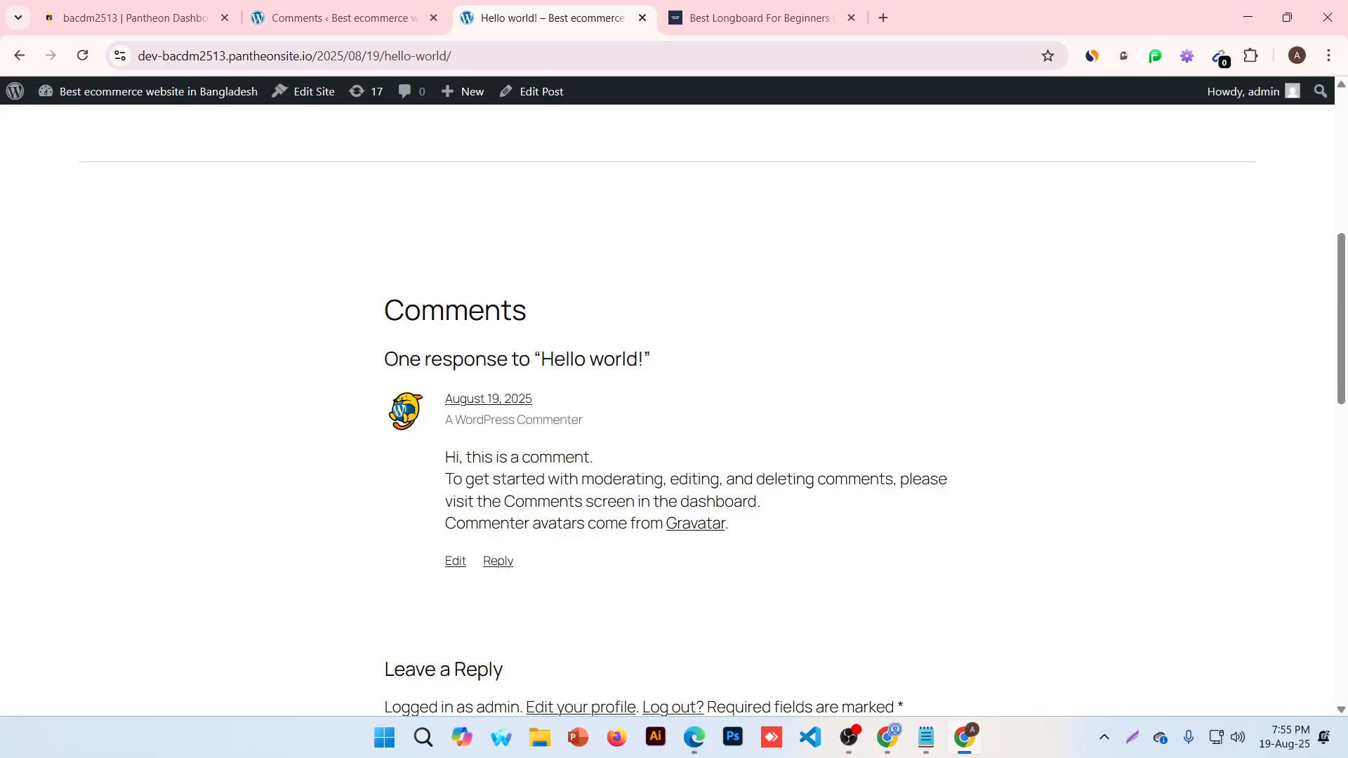
key(XF86AudioRaiseVolume)
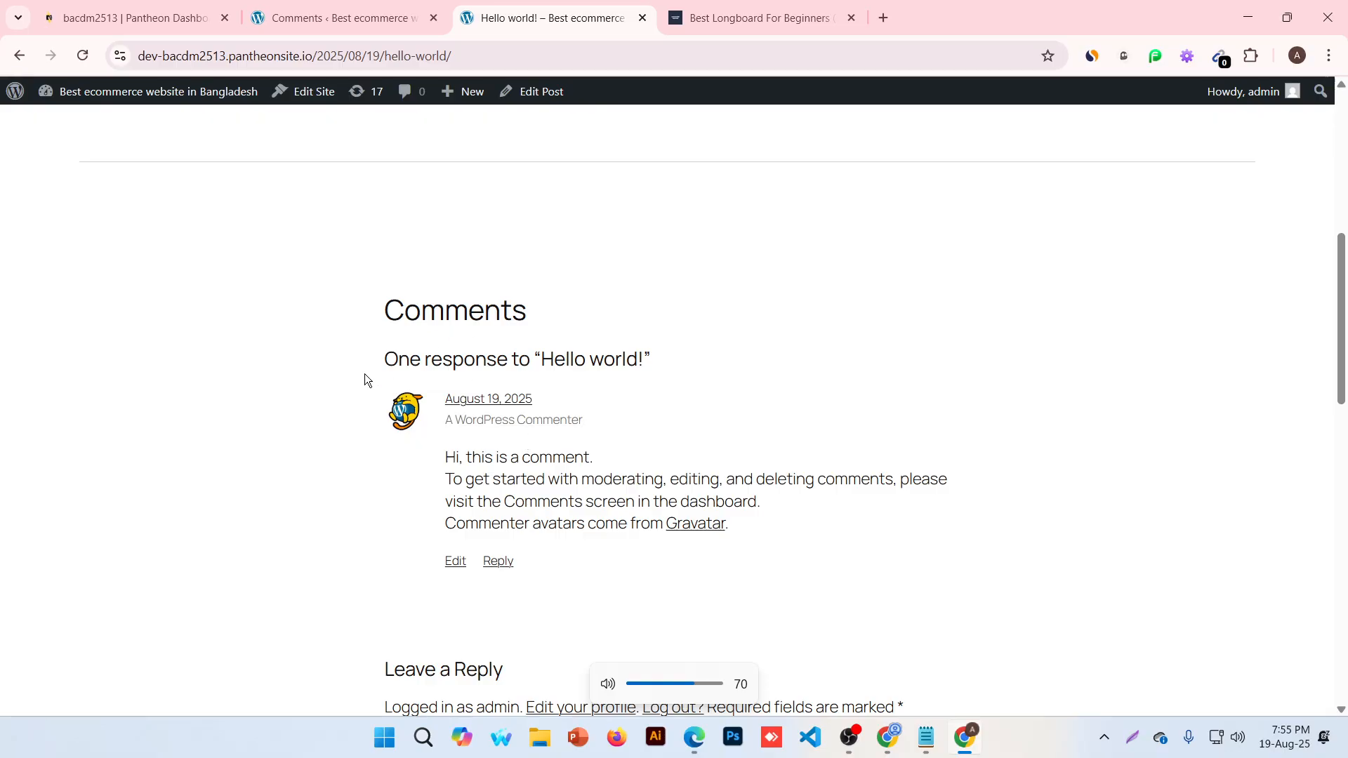
Highlight parts of the sample comment, ending on 'Comments screen in the dashboard.', then return to admin Comments
drag(424, 471, 609, 457)
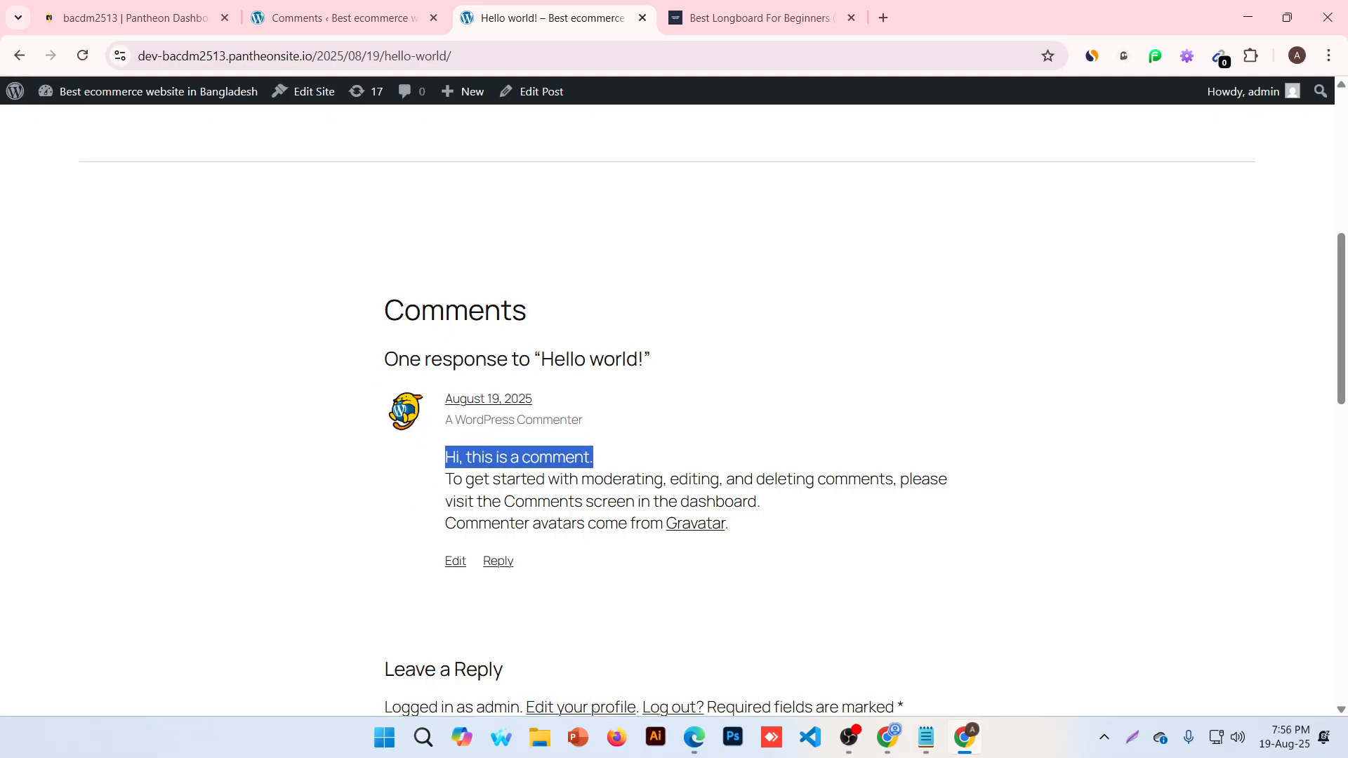
drag(698, 479, 788, 501)
click(865, 498)
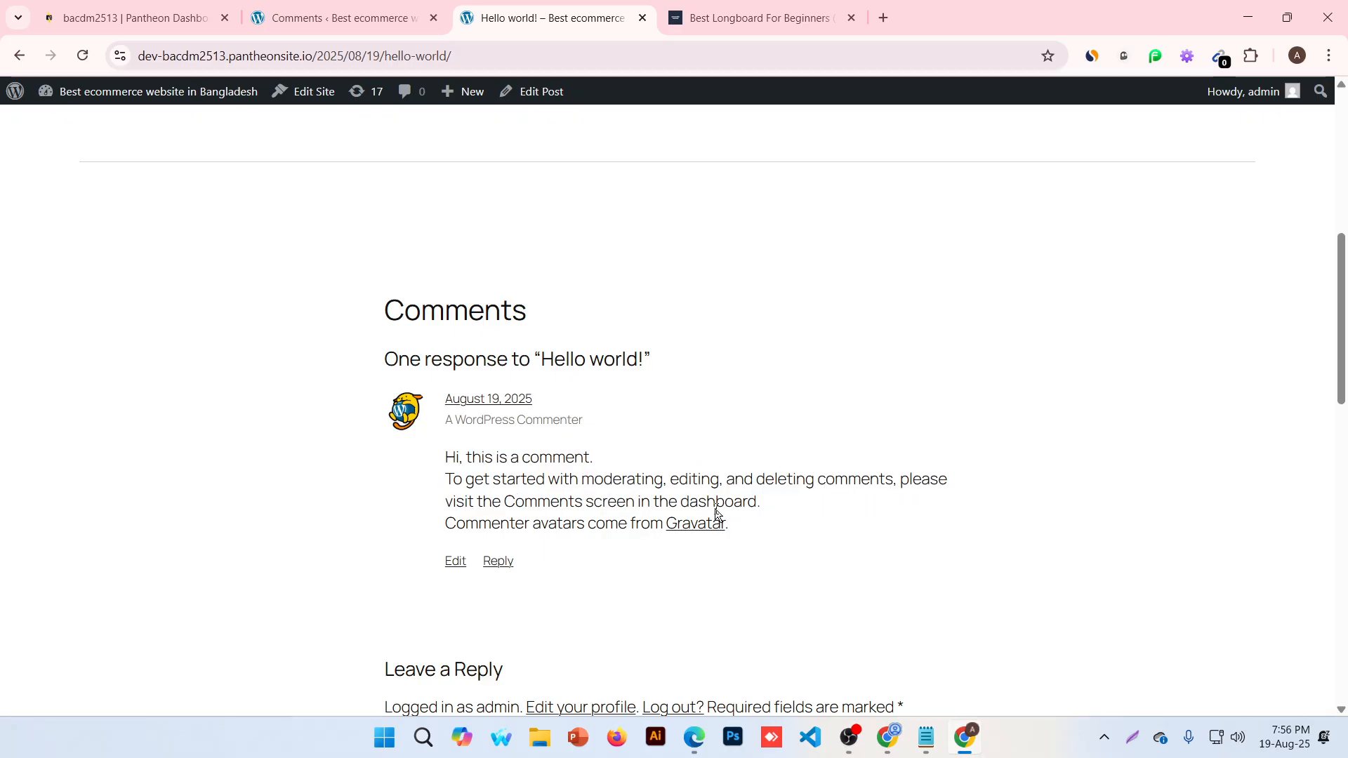
drag(504, 501, 769, 500)
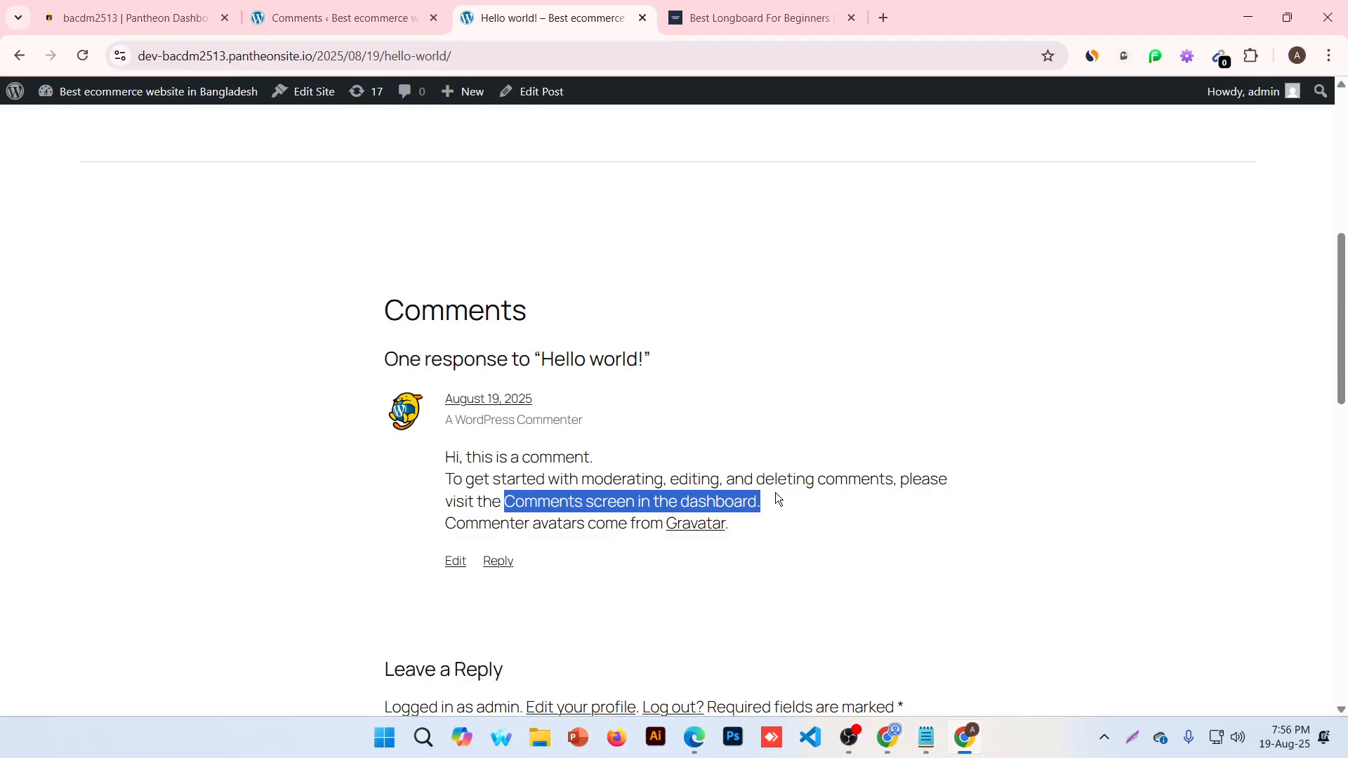
click(385, 13)
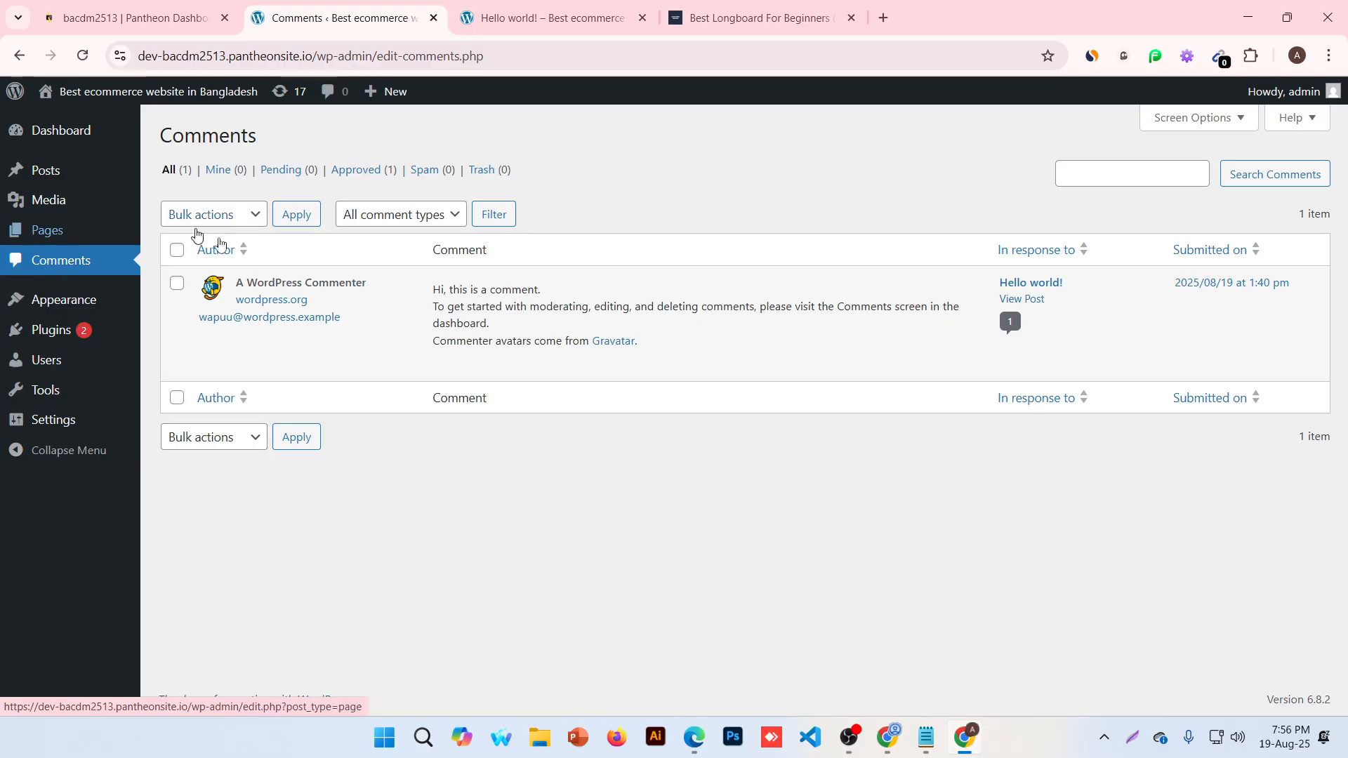
Unapprove the sample comment and reload the Hello world! post to check it
mouse_move(322, 300)
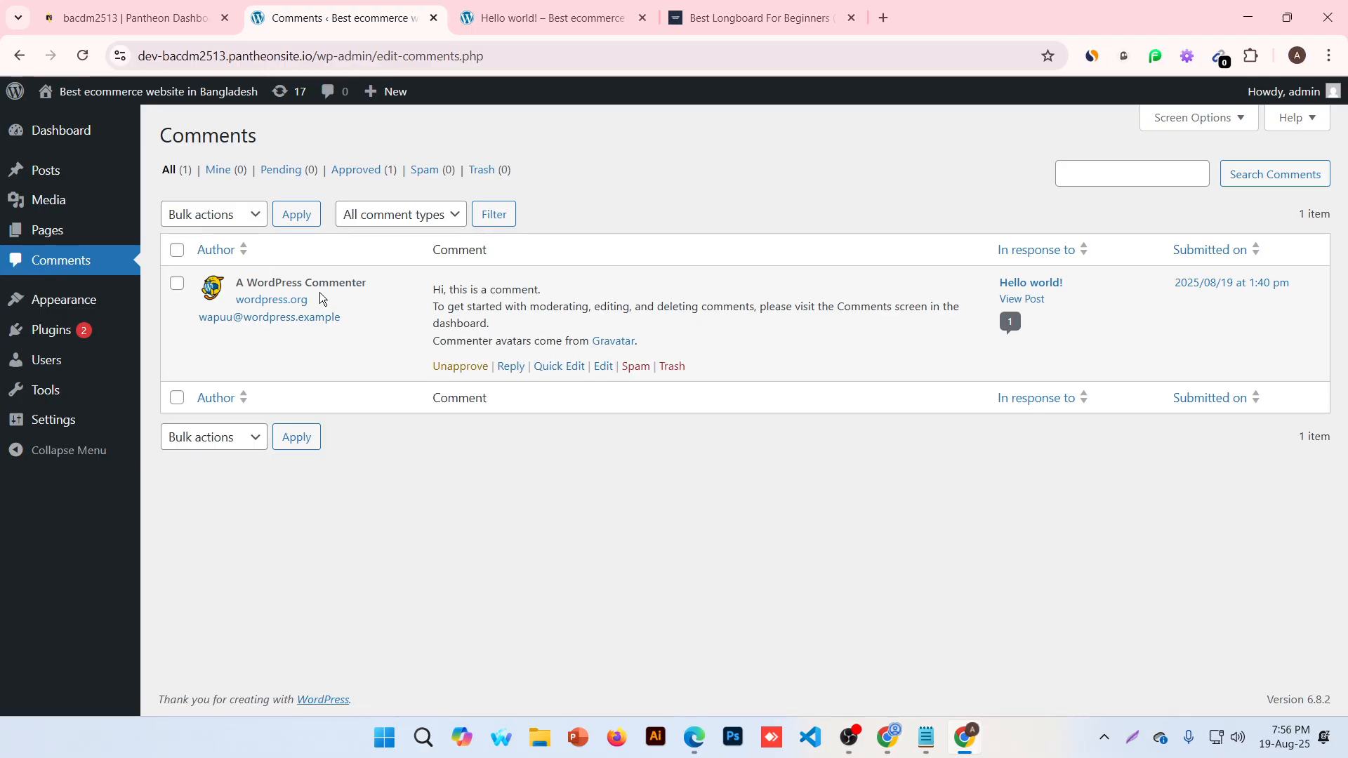
click(452, 367)
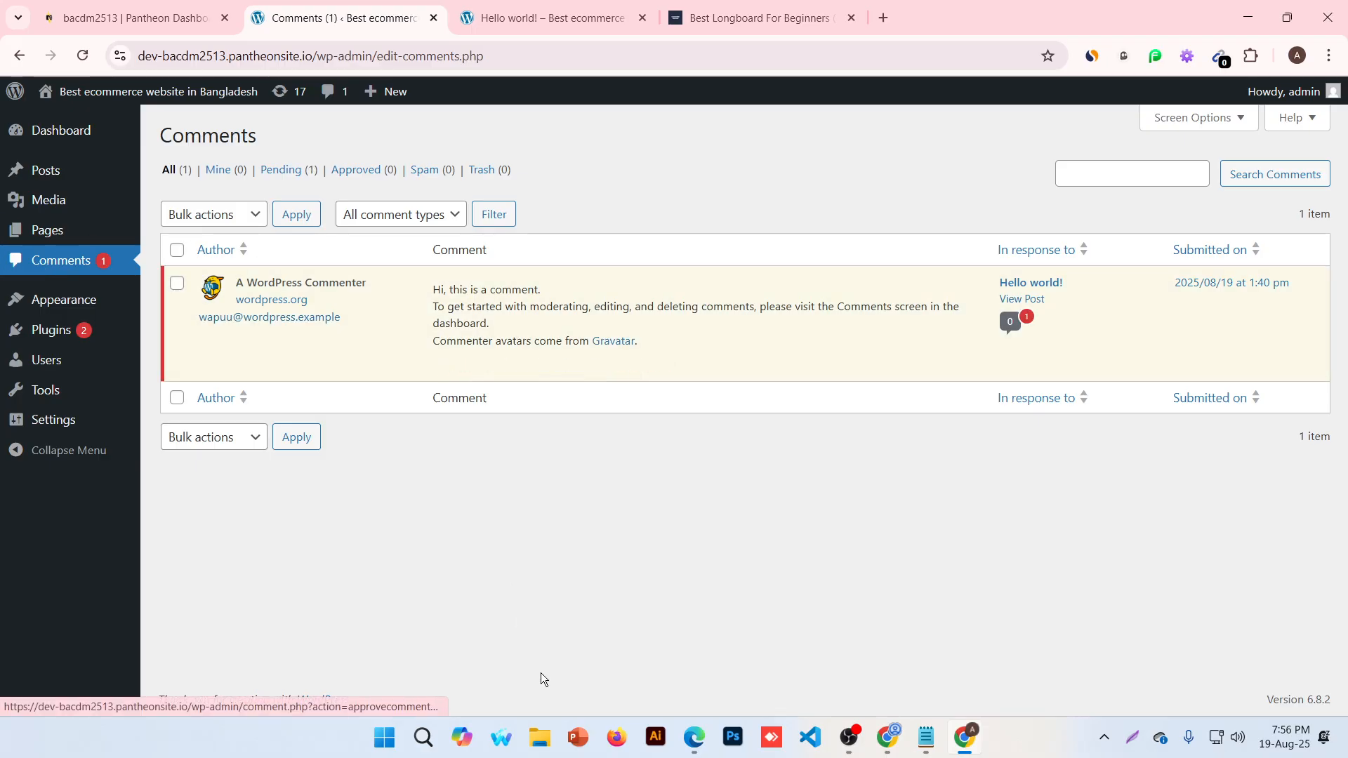
click(482, 7)
click(86, 56)
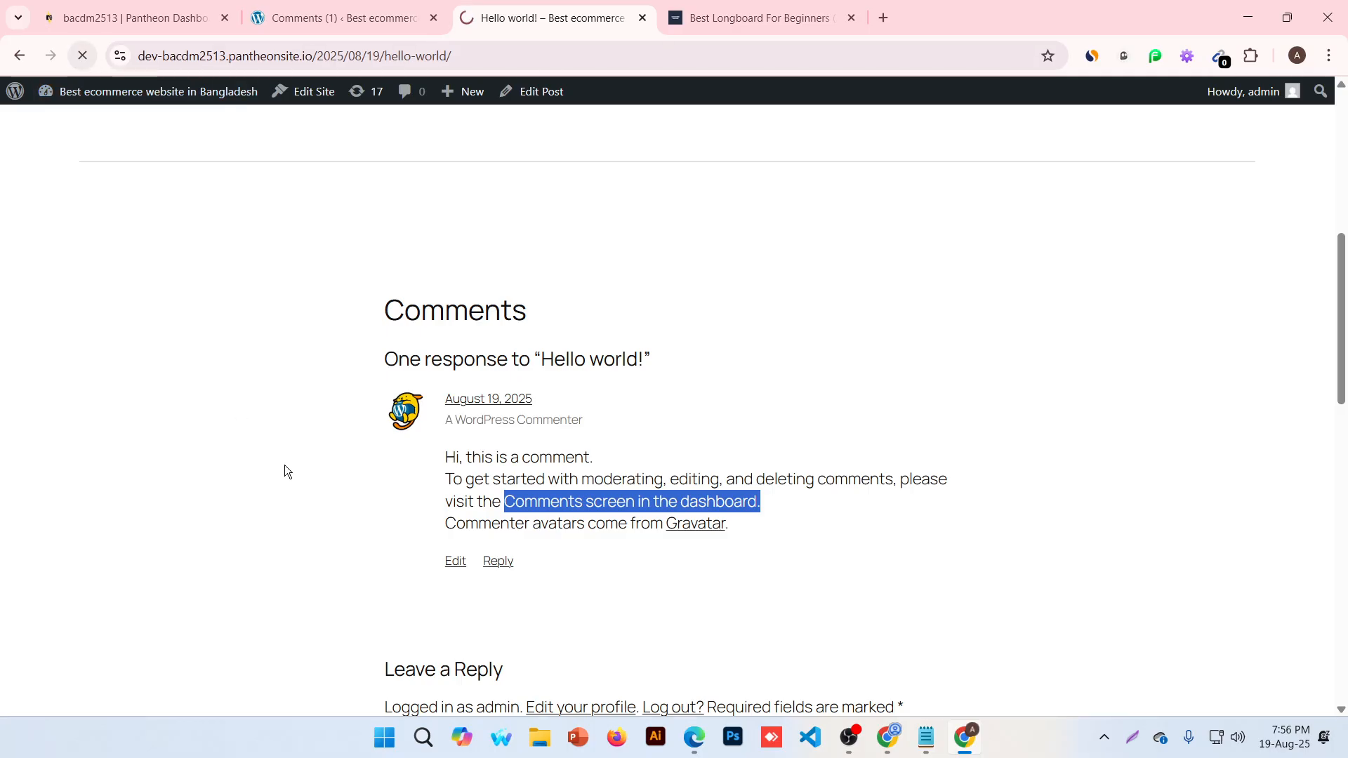
scroll(668, 547, up, 10)
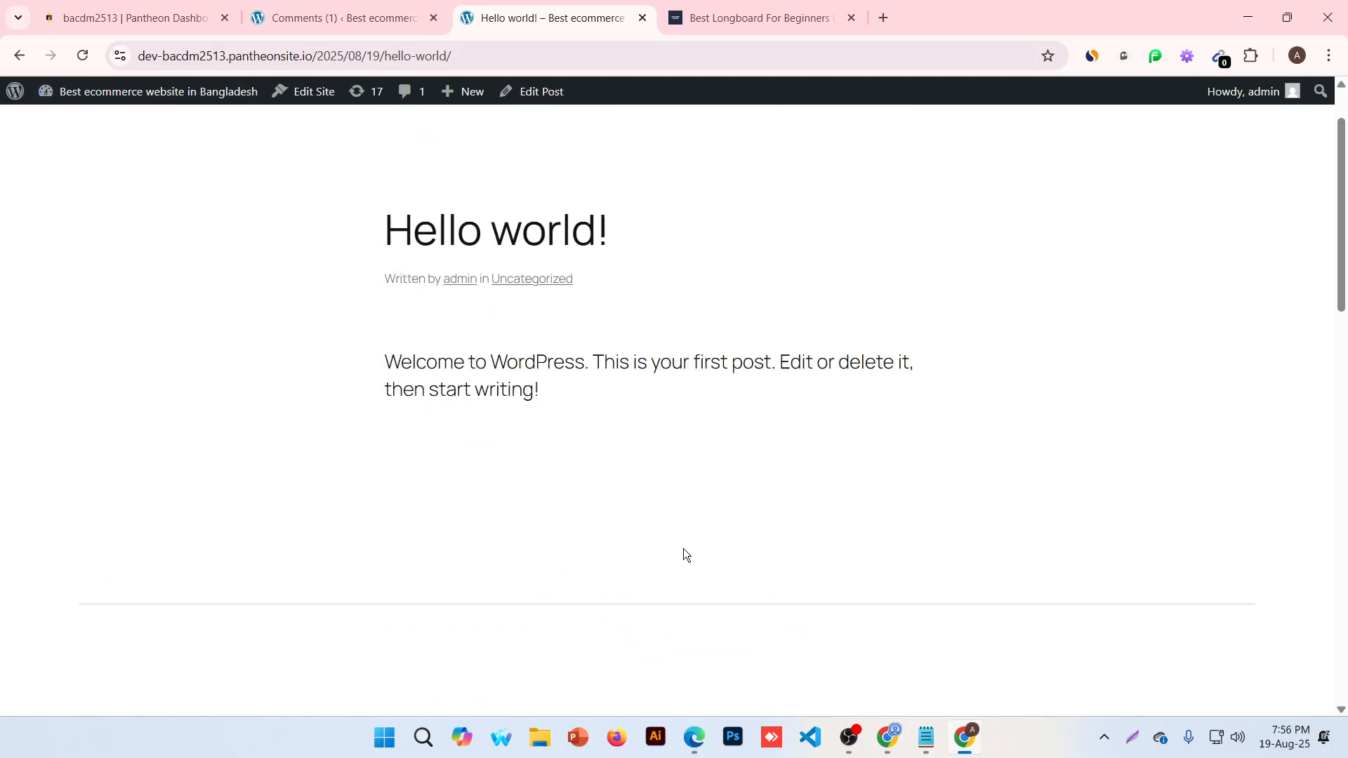
Return to the Comments list and move the sample comment to the Trash
click(126, 17)
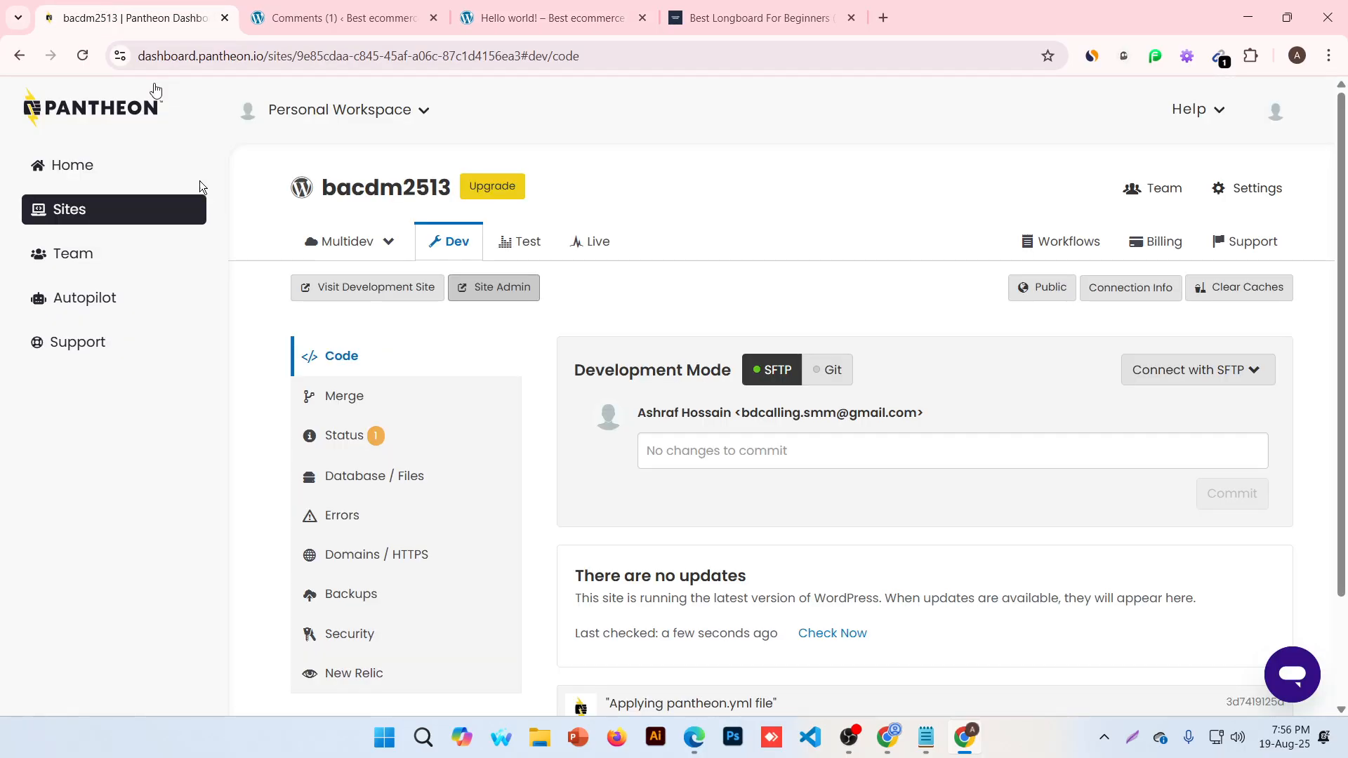
click(322, 20)
mouse_move(587, 379)
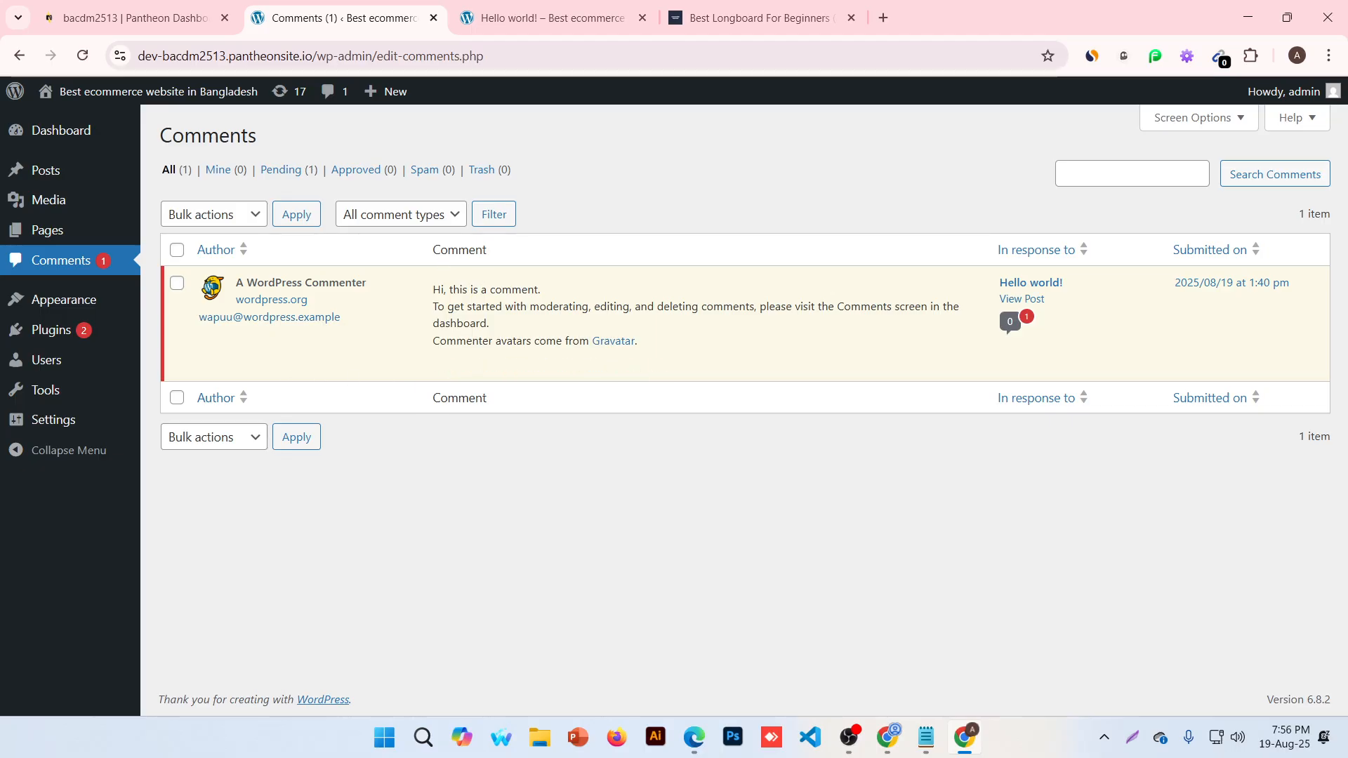
click(666, 367)
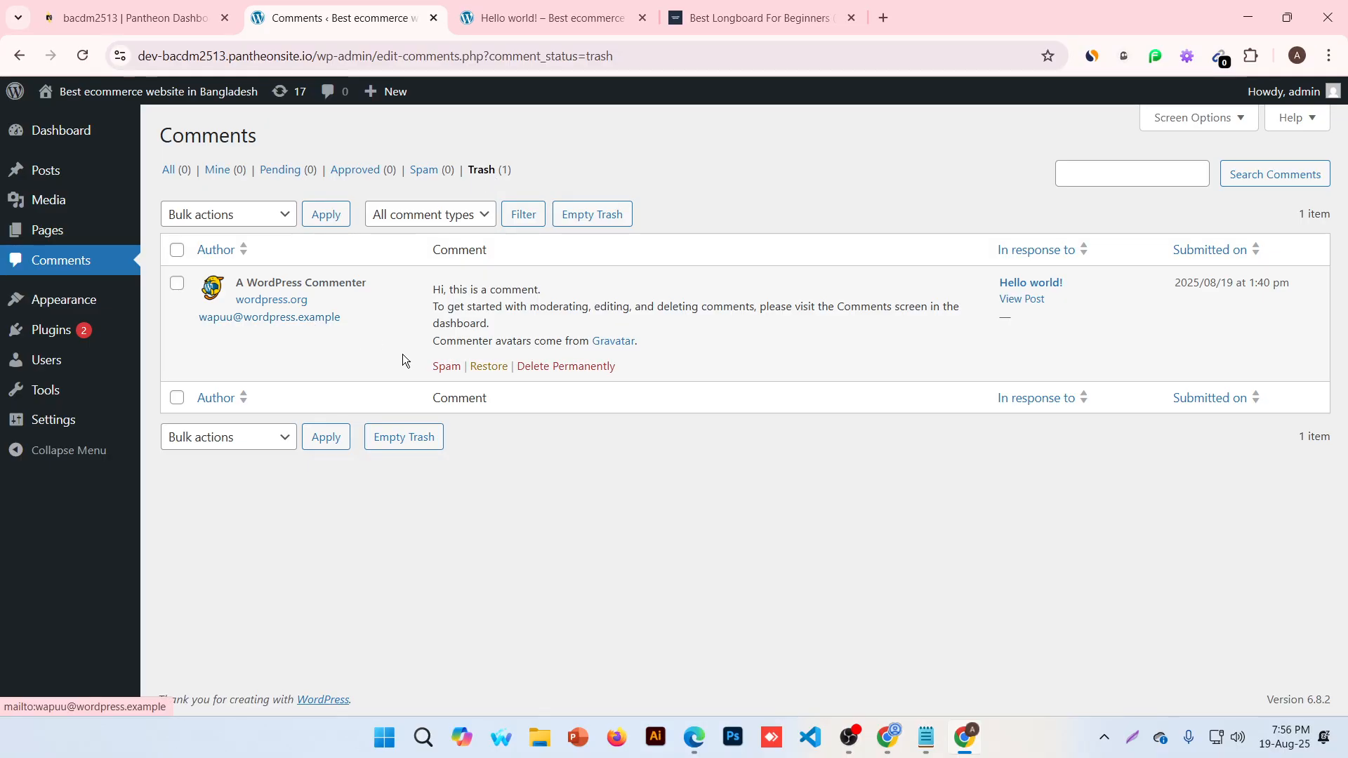
Restore the comment from Trash, approve it under All, and reload the post to see it
click(483, 366)
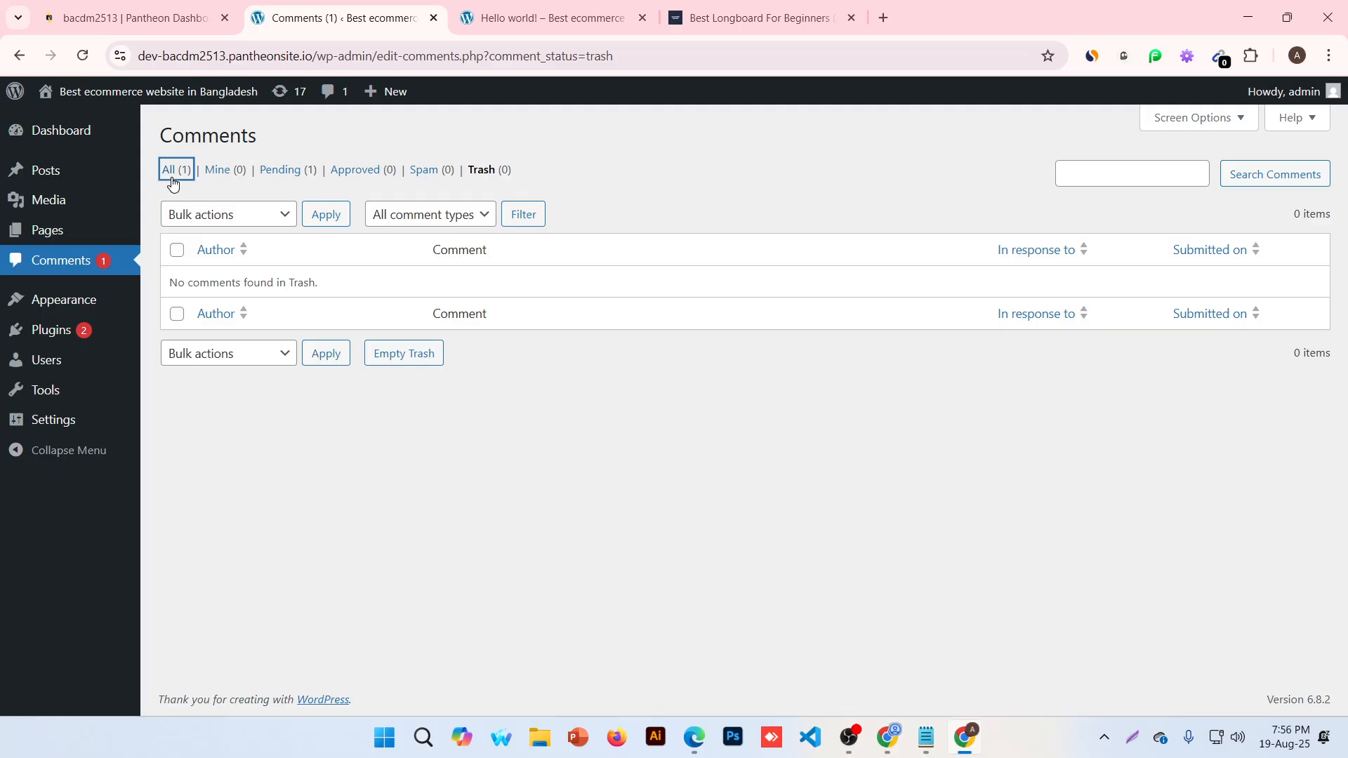
click(168, 170)
mouse_move(384, 348)
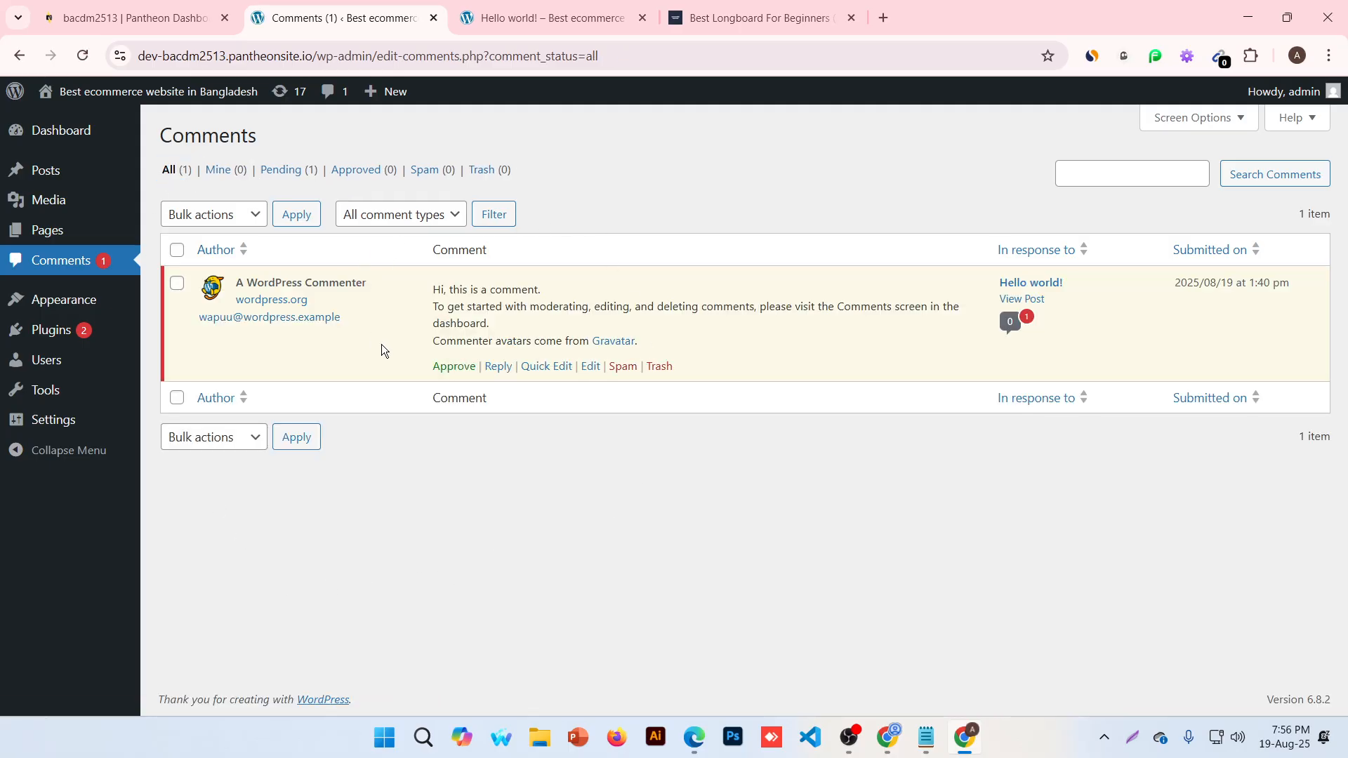
click(458, 368)
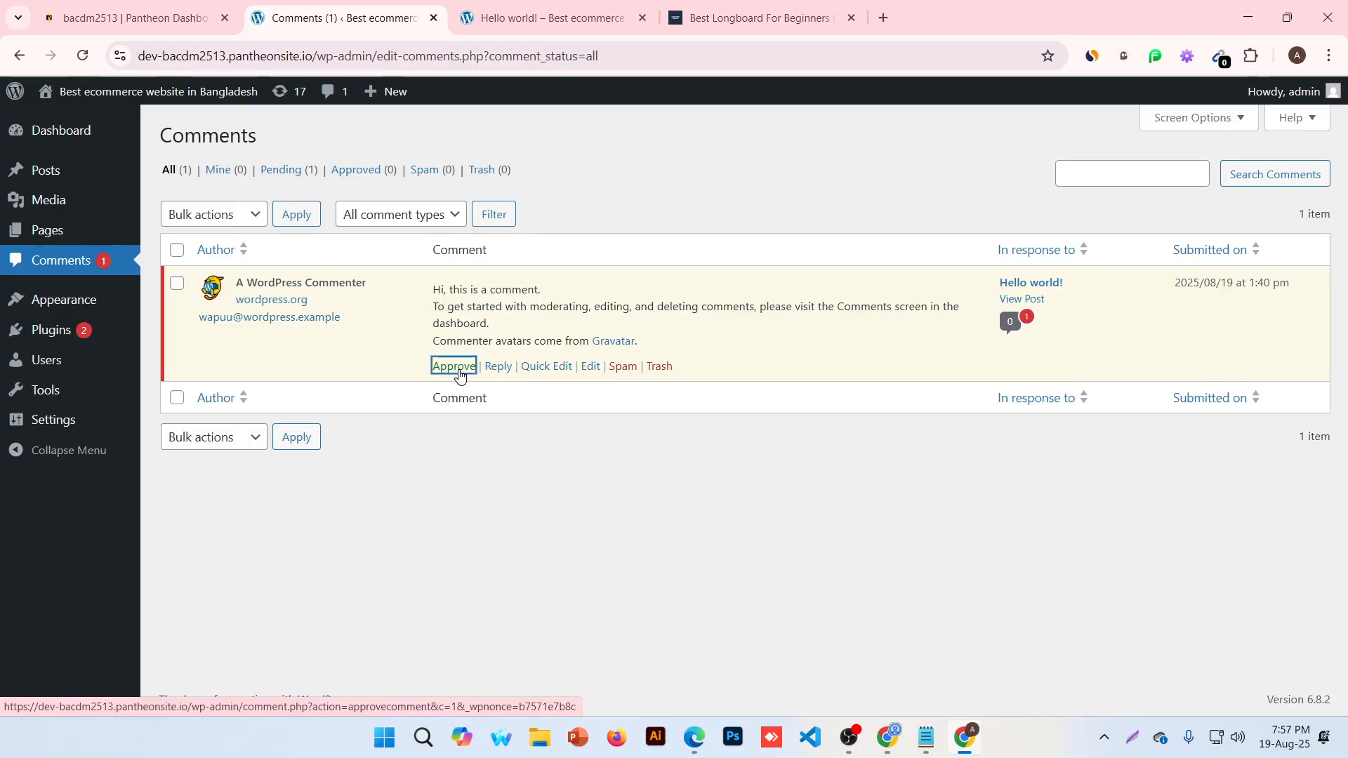
click(563, 5)
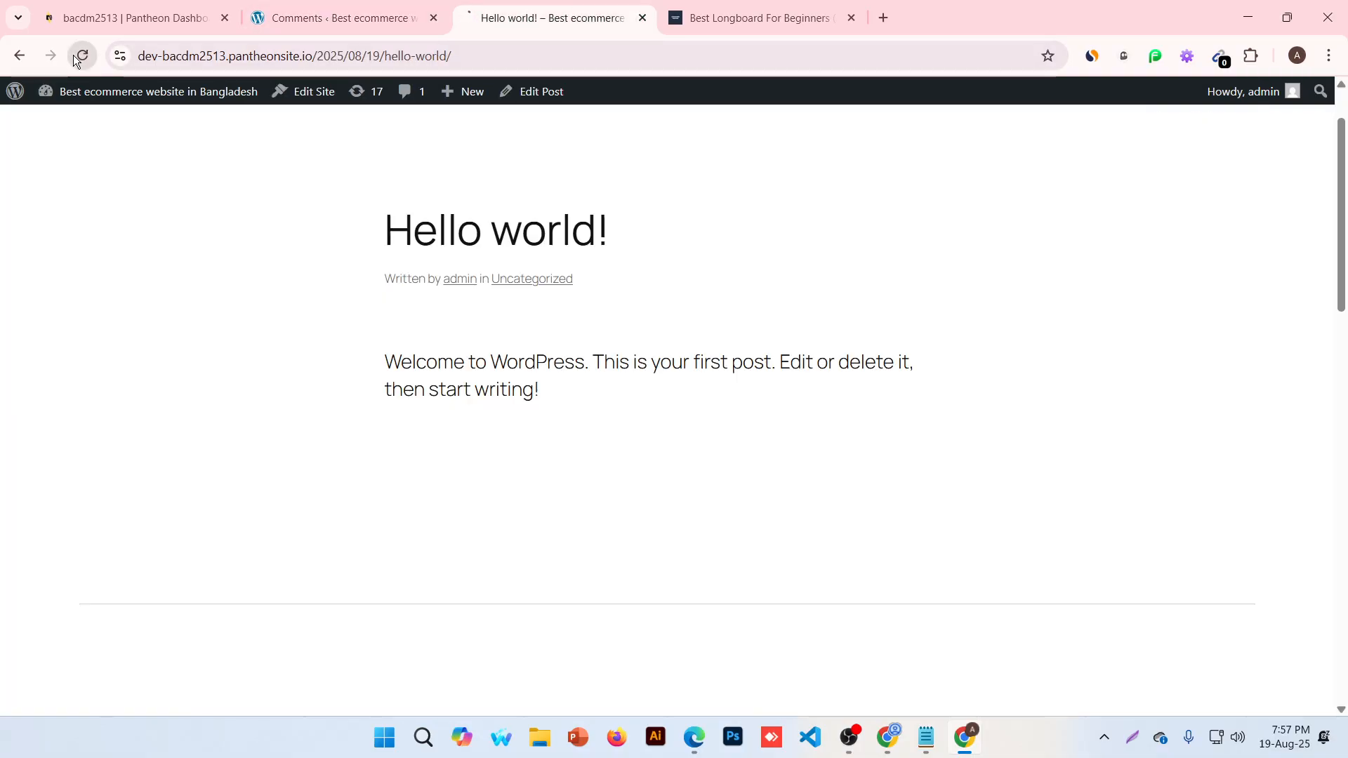
click(73, 55)
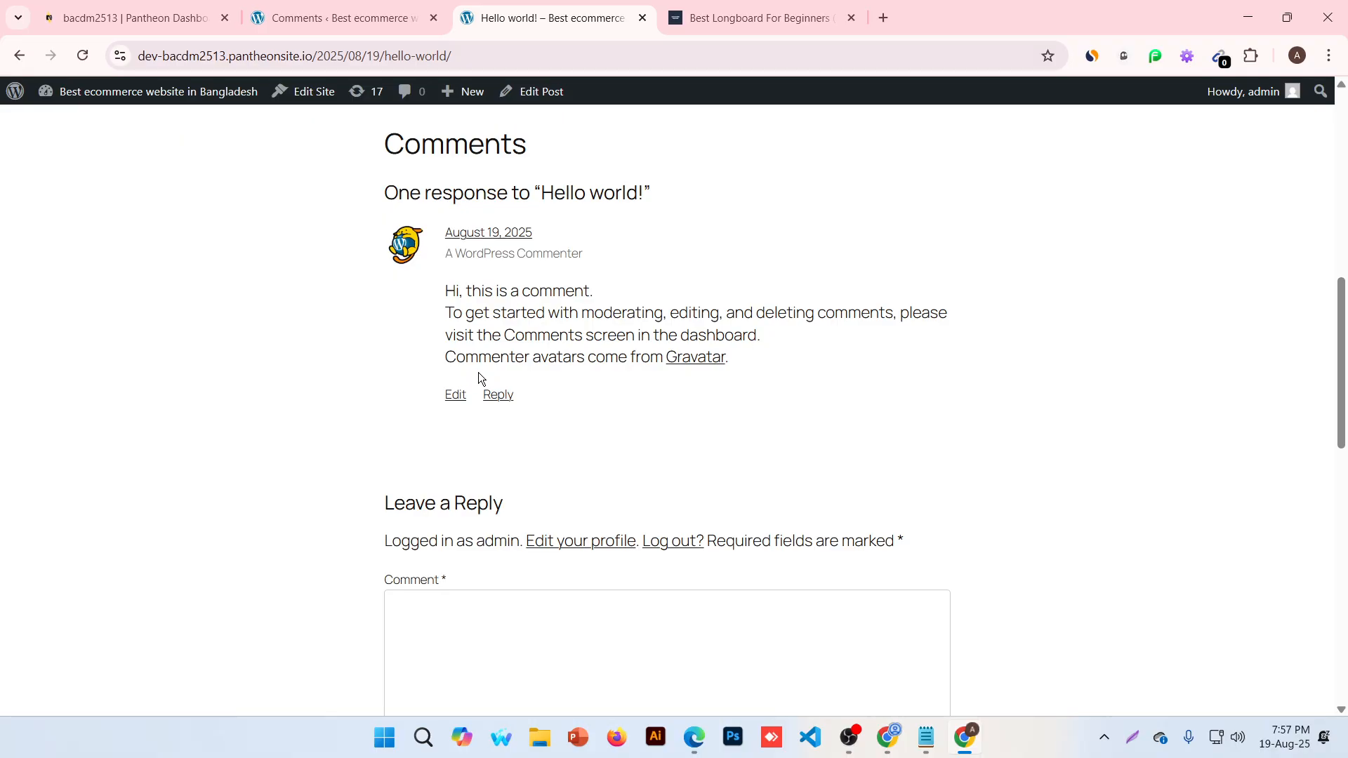
Open the comment's edit screen, go back, unapprove it, and reload the post to confirm it's hidden
click(343, 21)
mouse_move(466, 379)
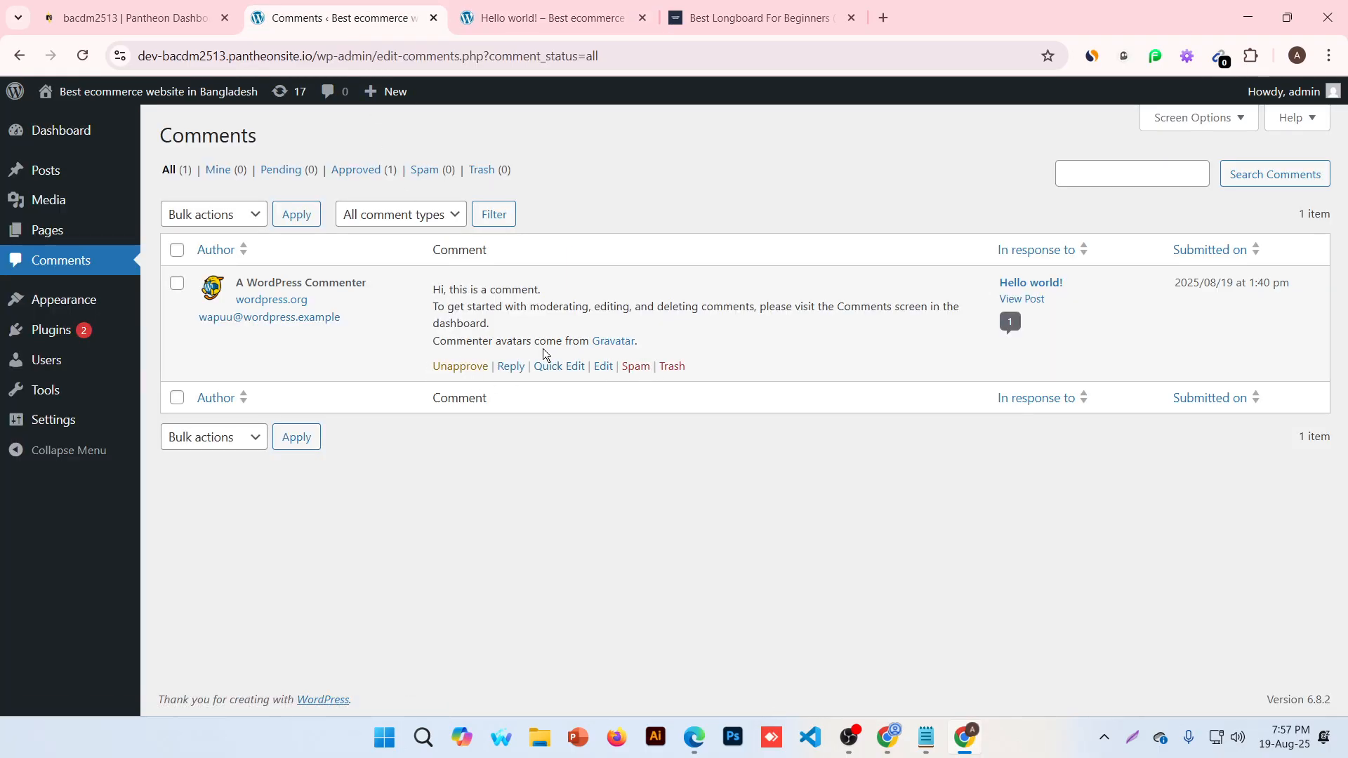
click(604, 366)
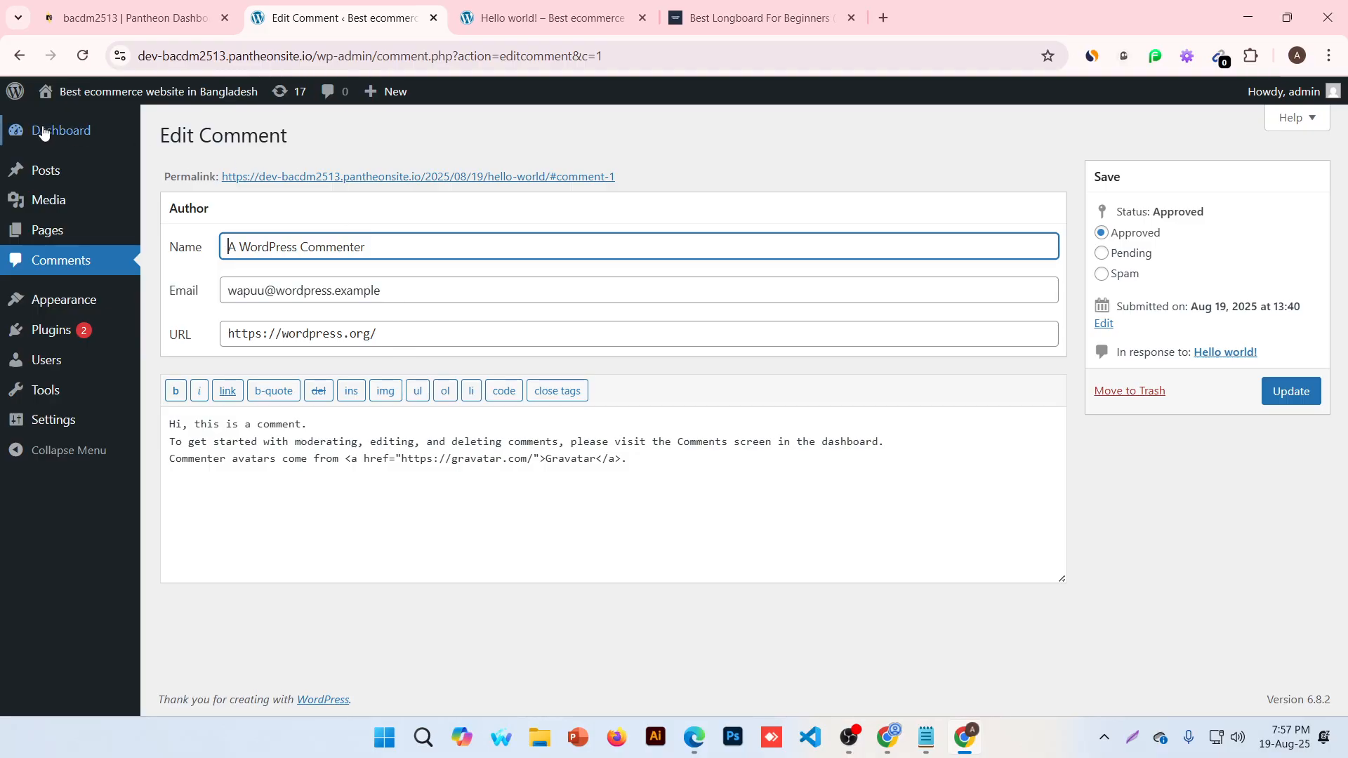
click(87, 264)
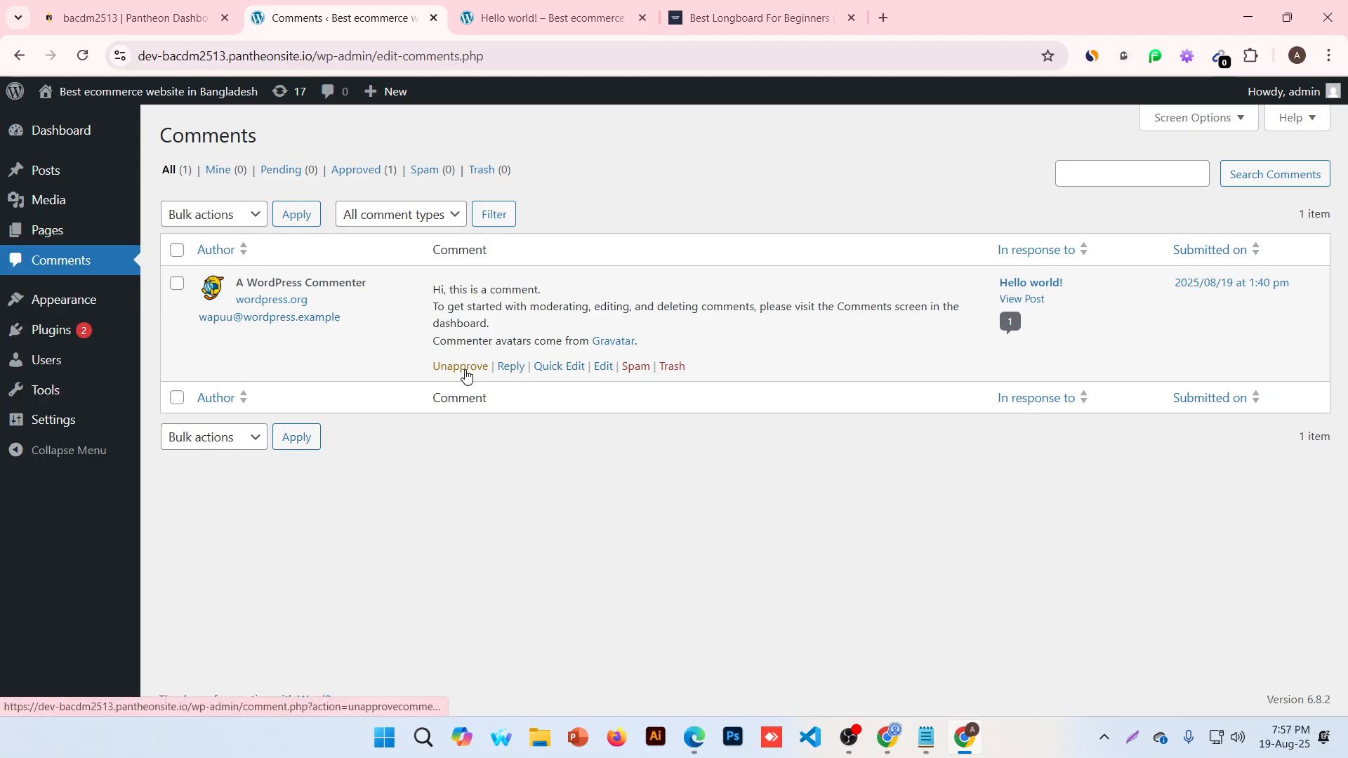
click(460, 368)
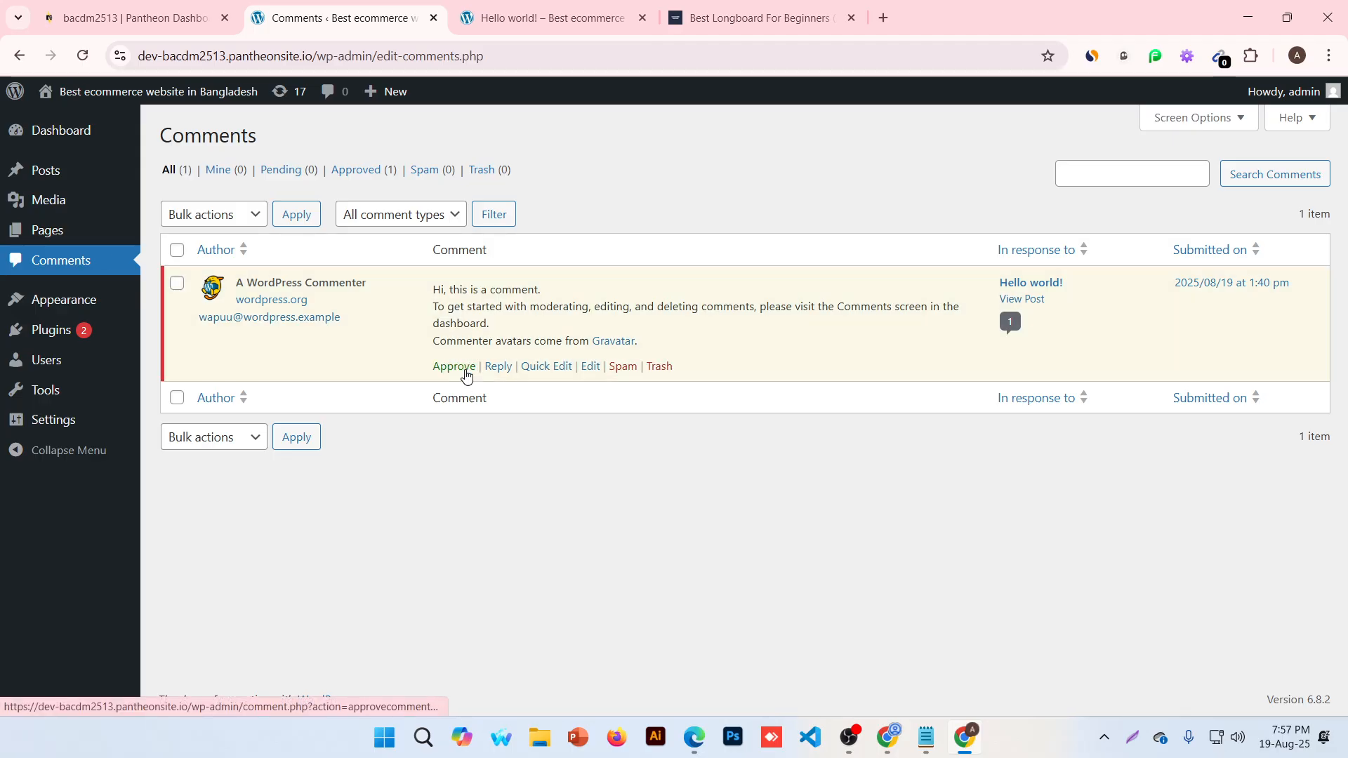
click(523, 18)
click(82, 59)
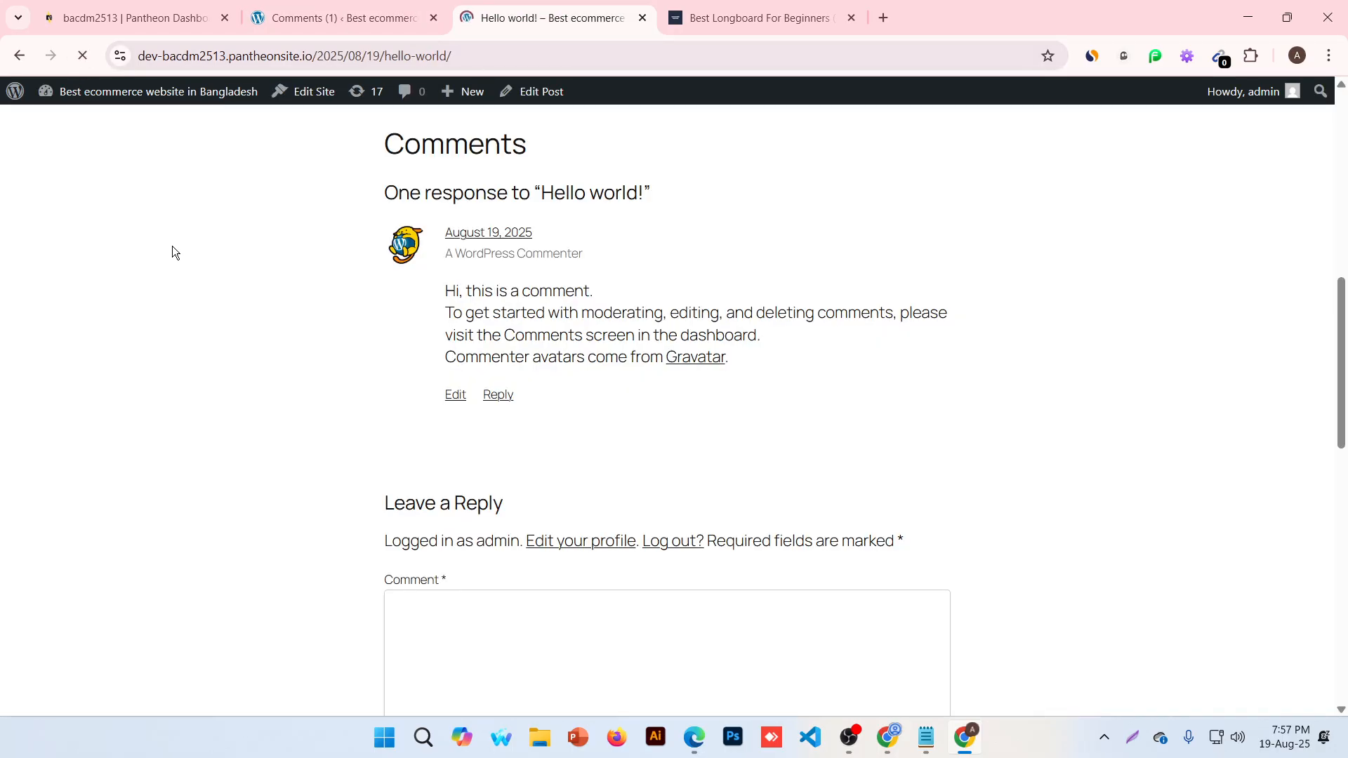
scroll(542, 519, up, 6)
scroll(546, 520, up, 2)
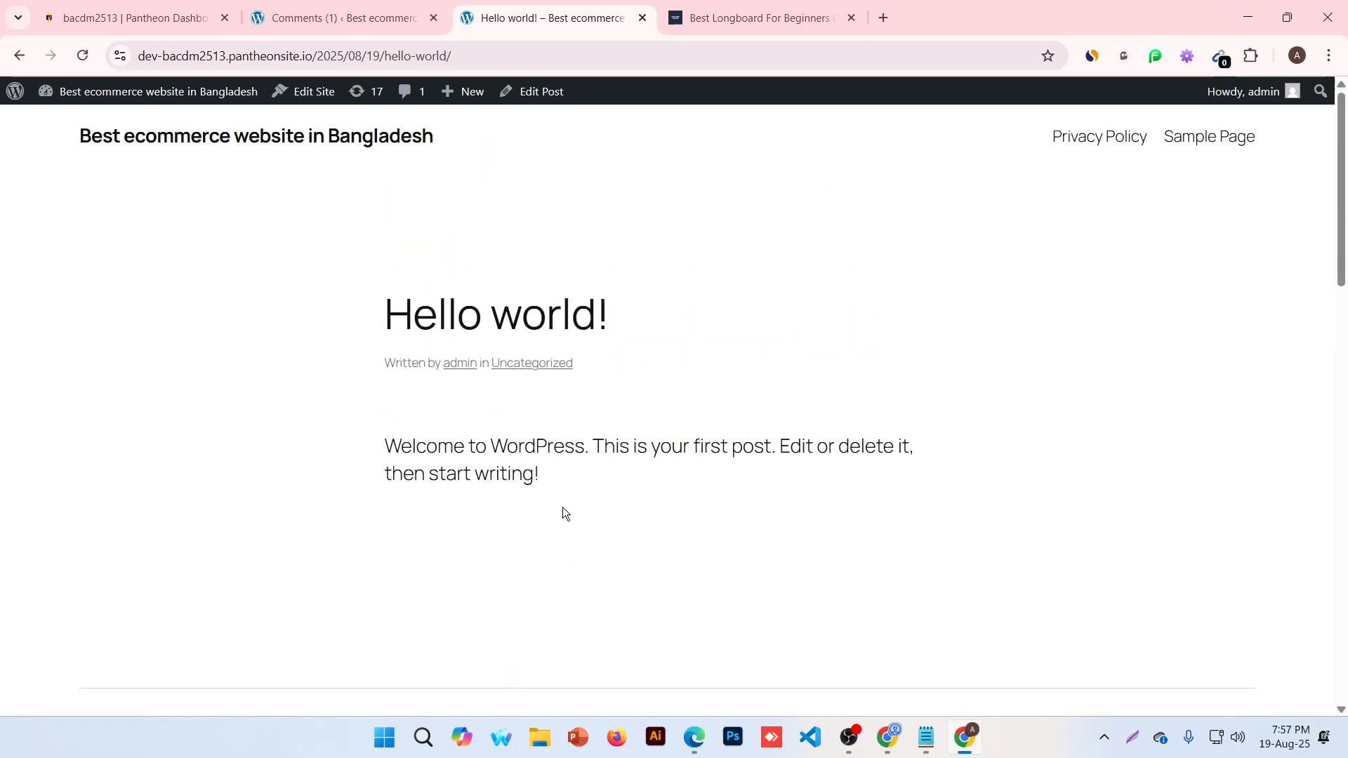
scroll(571, 507, down, 8)
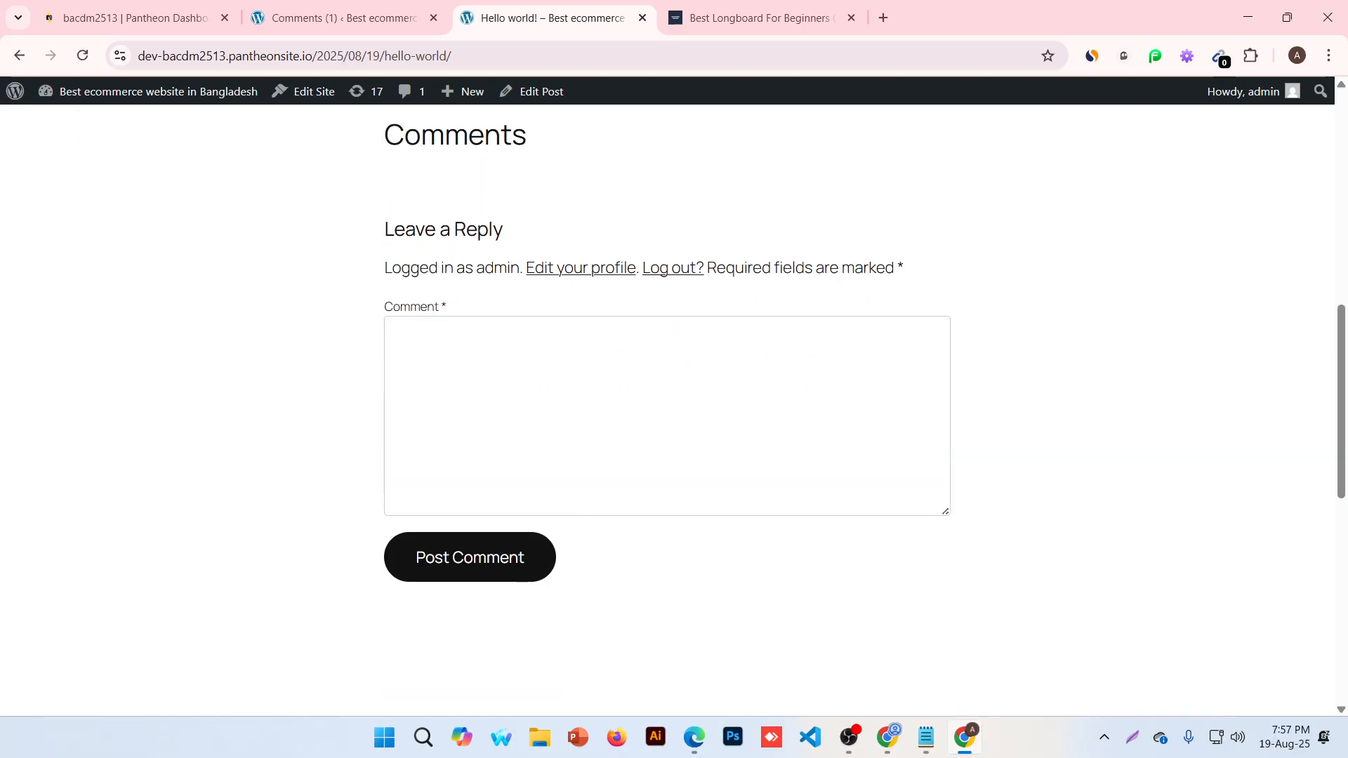
click(317, 17)
Bring up the Appearance menu in the admin sidebar
mouse_move(77, 300)
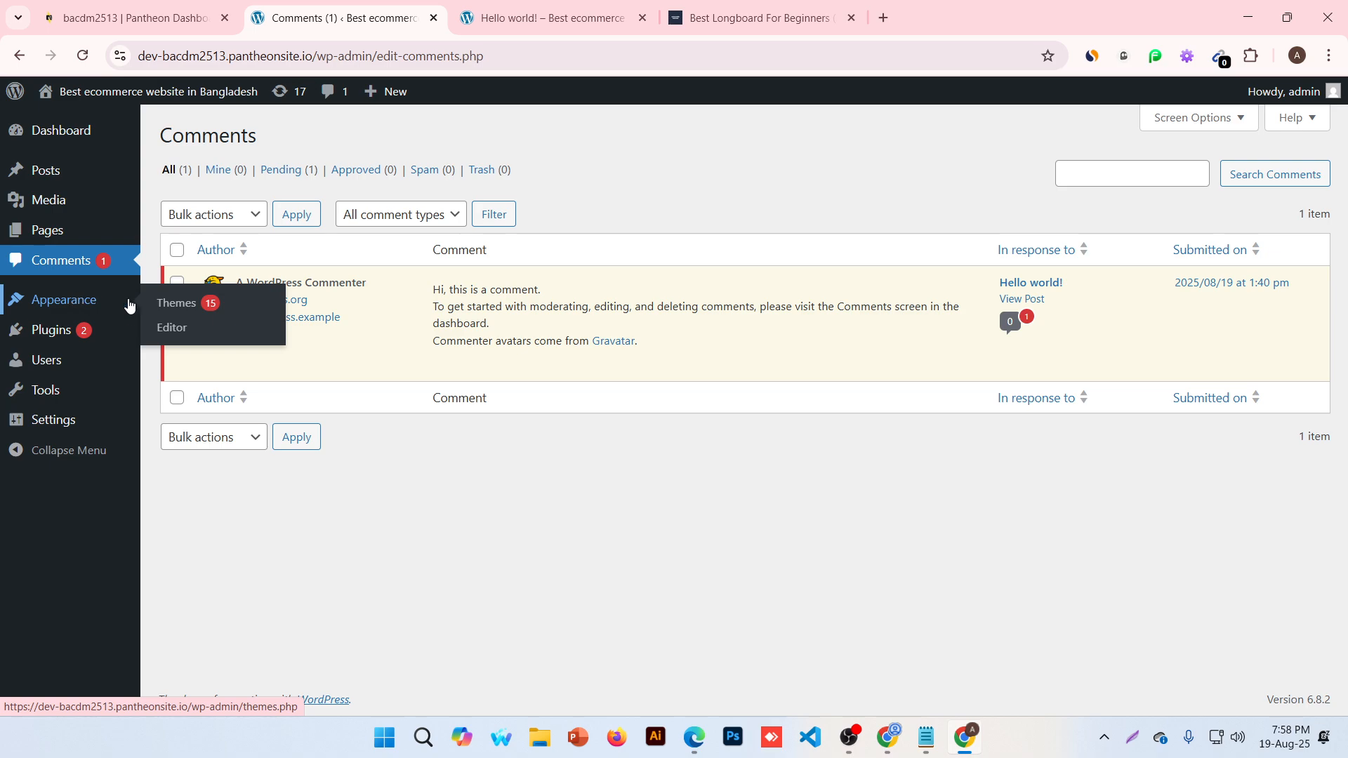
Go to Appearance > Themes and open Add Theme to browse popular themes
mouse_move(128, 312)
click(197, 311)
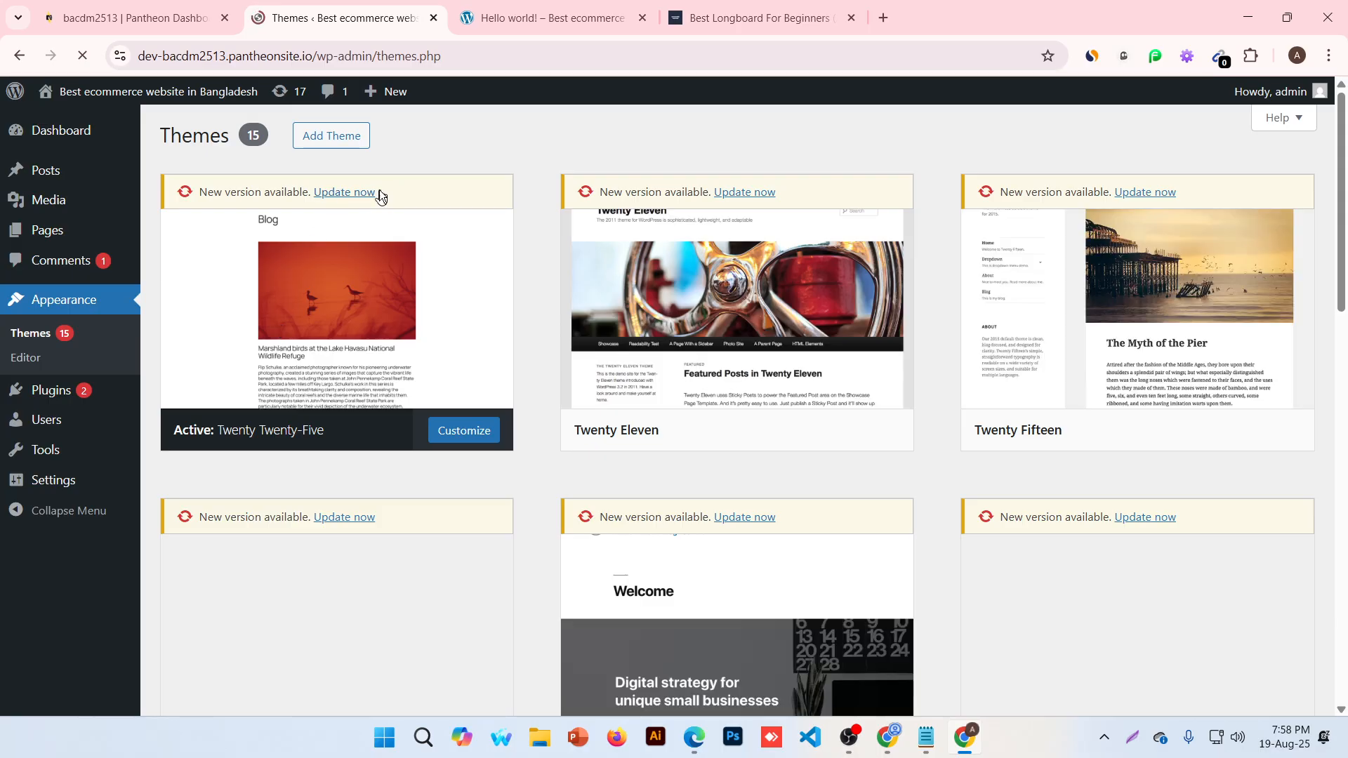
click(328, 145)
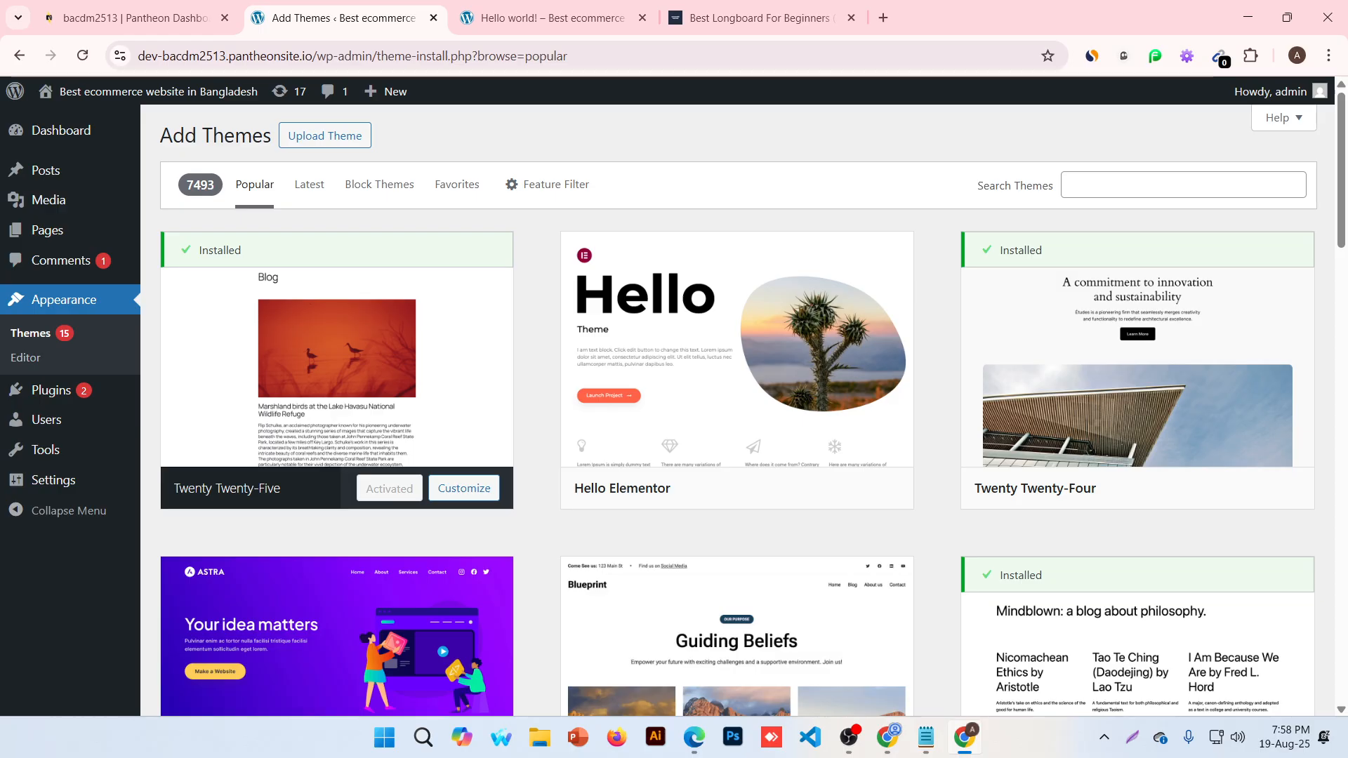
Search the theme directory for 'business consult' and scroll through the 608 results
click(1183, 184)
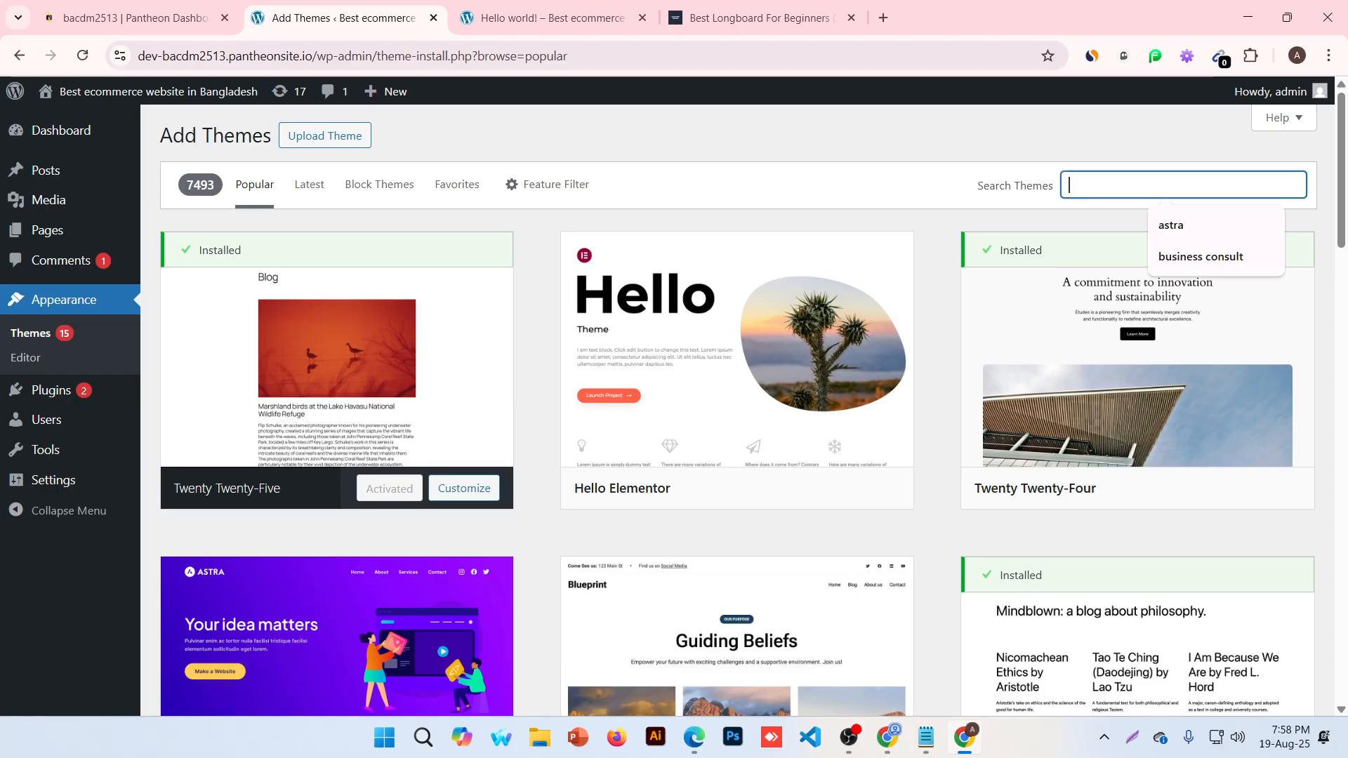
click(1179, 260)
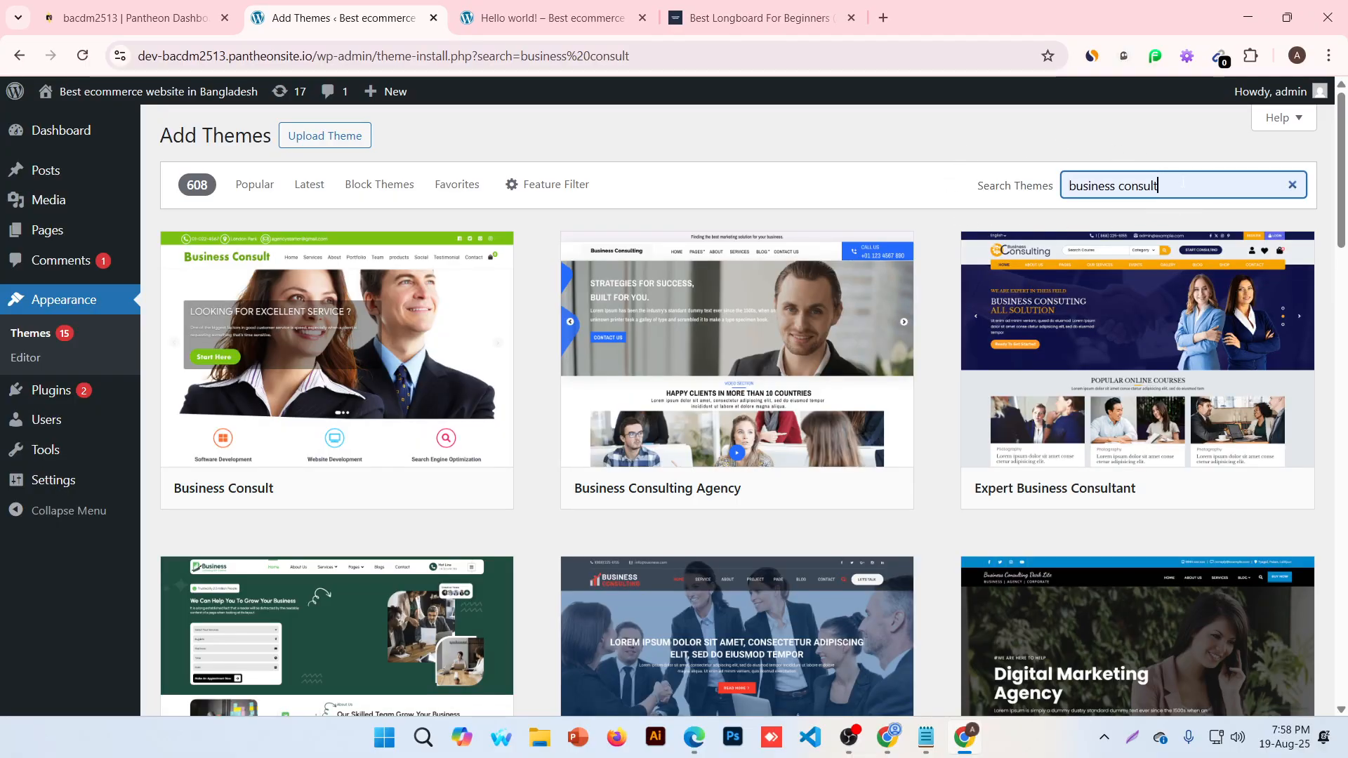
scroll(545, 587, down, 4)
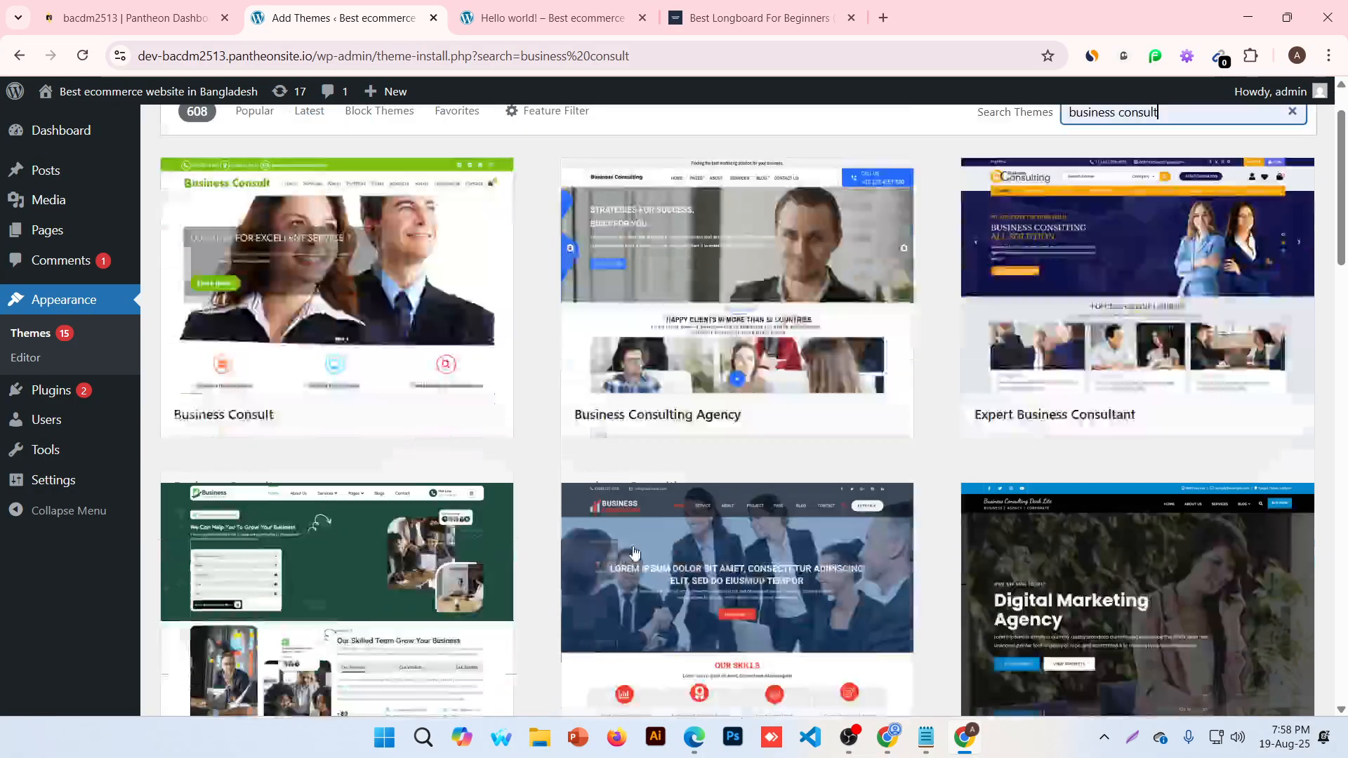
scroll(1123, 442, down, 3)
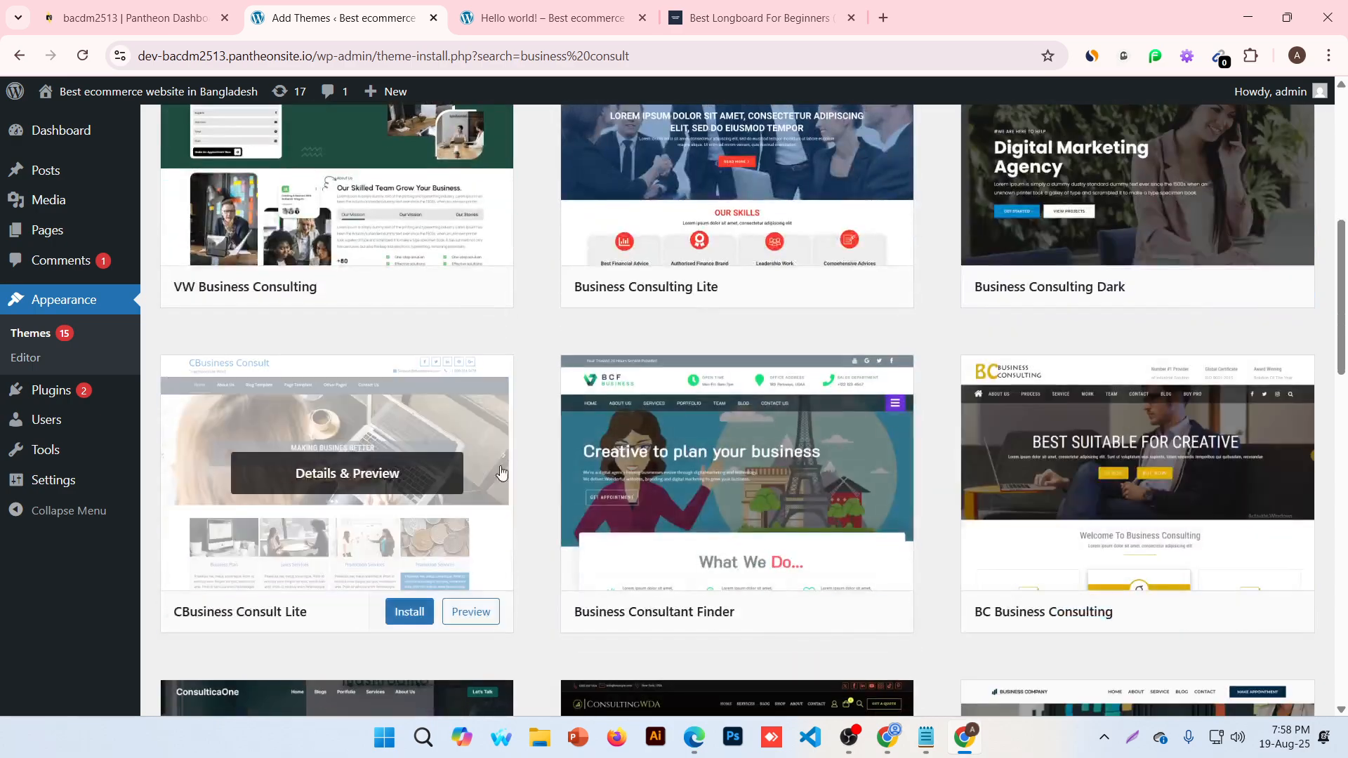
scroll(1123, 474, down, 2)
scroll(272, 496, down, 2)
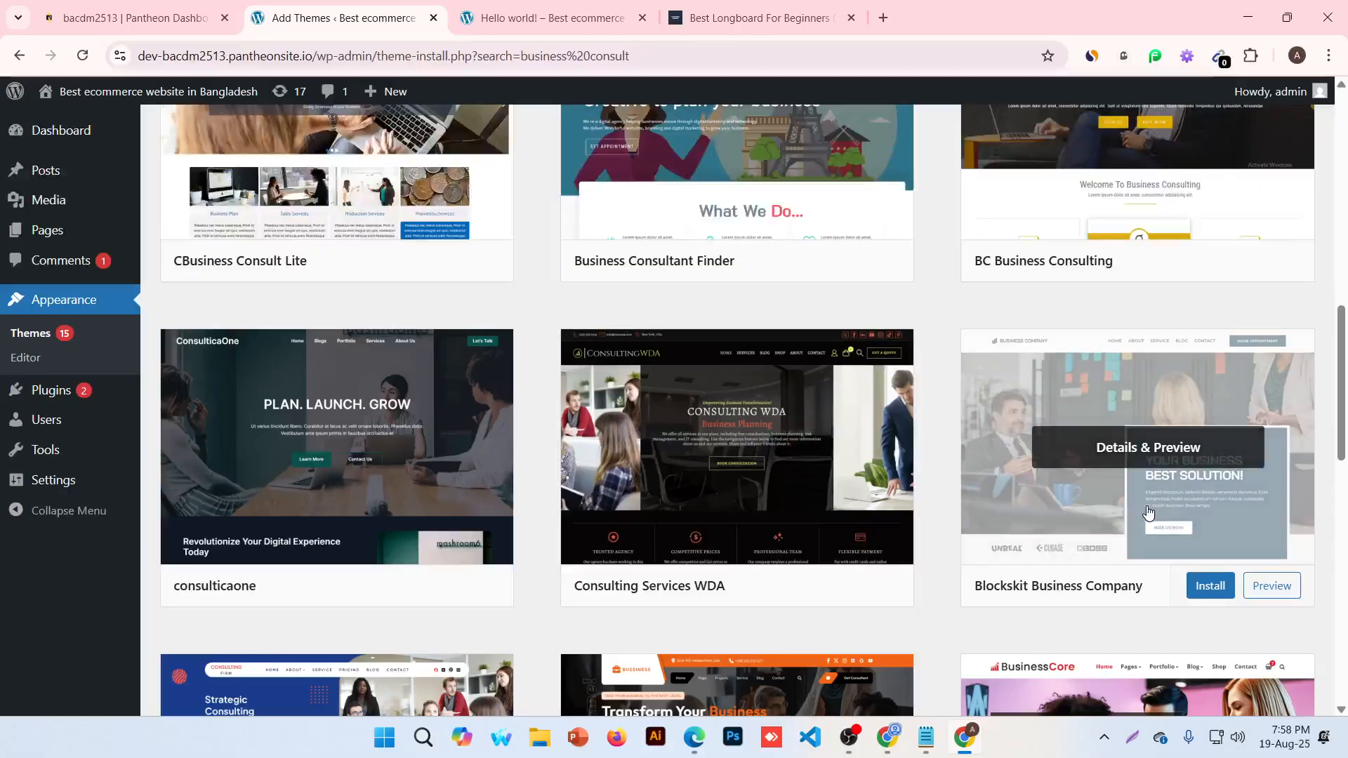
scroll(772, 540, up, 11)
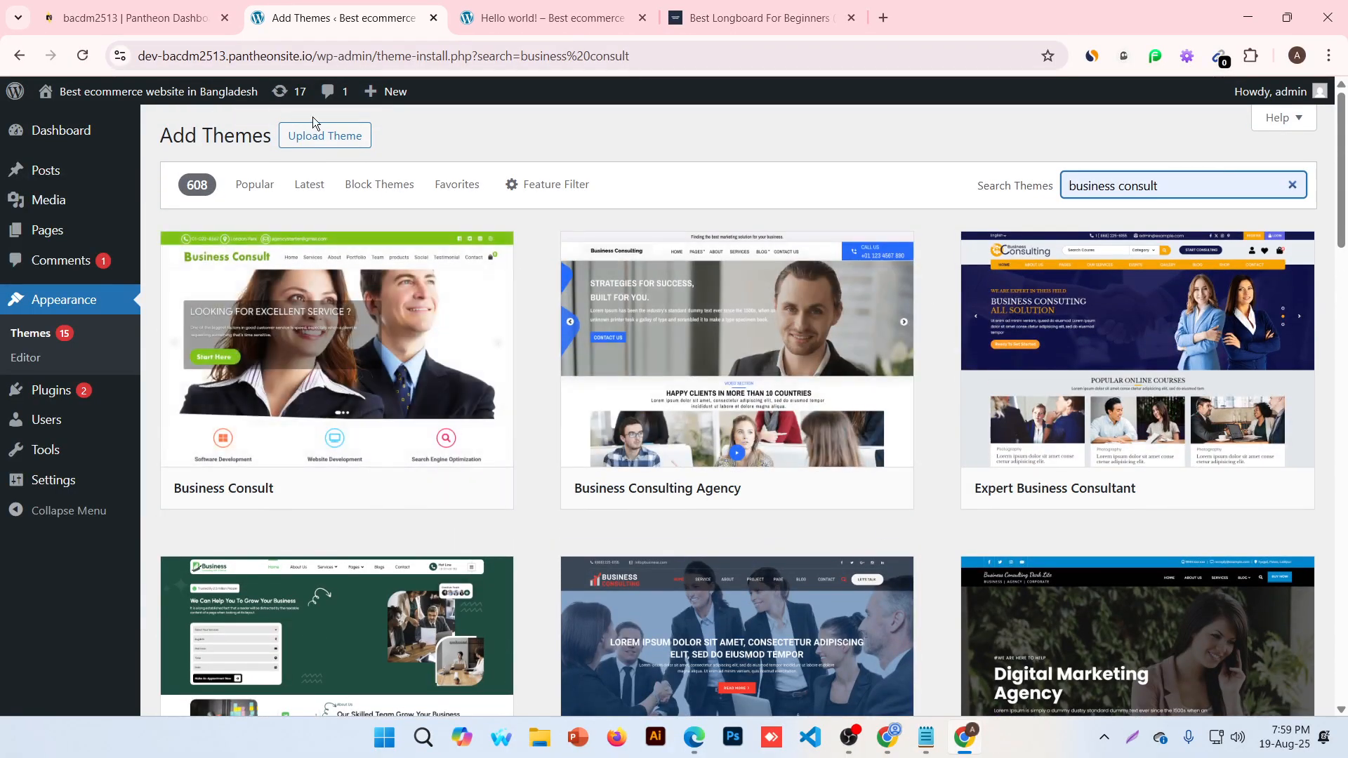
mouse_move(333, 344)
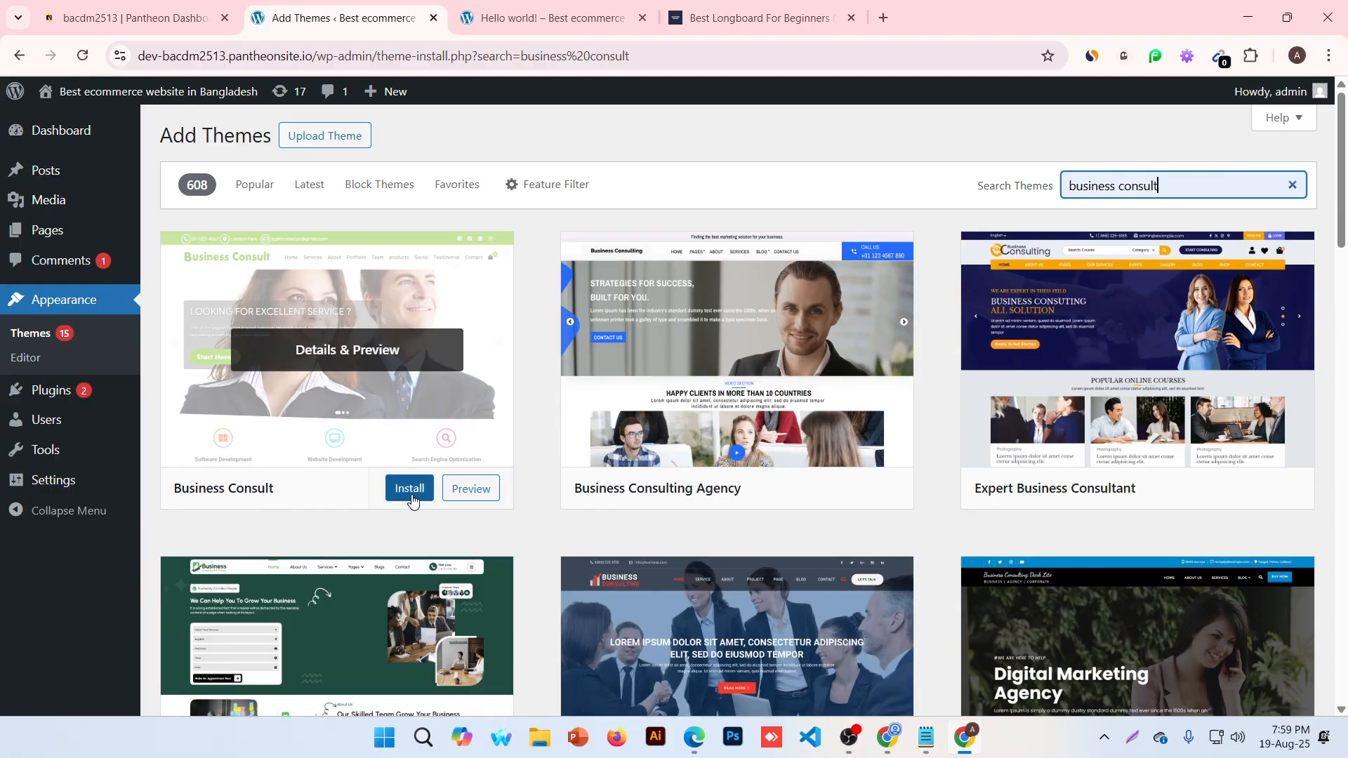
View the site's home page from the post tab
click(517, 11)
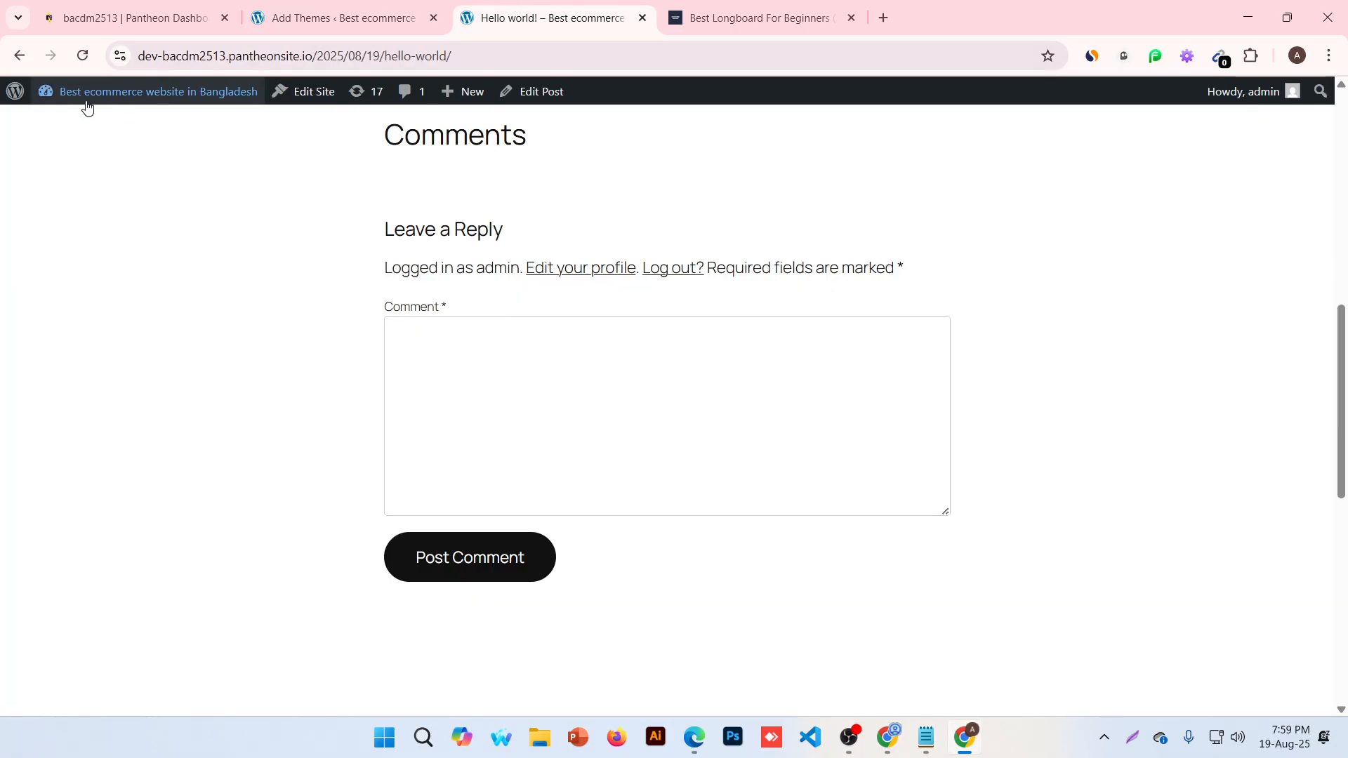
scroll(259, 234, up, 8)
click(288, 146)
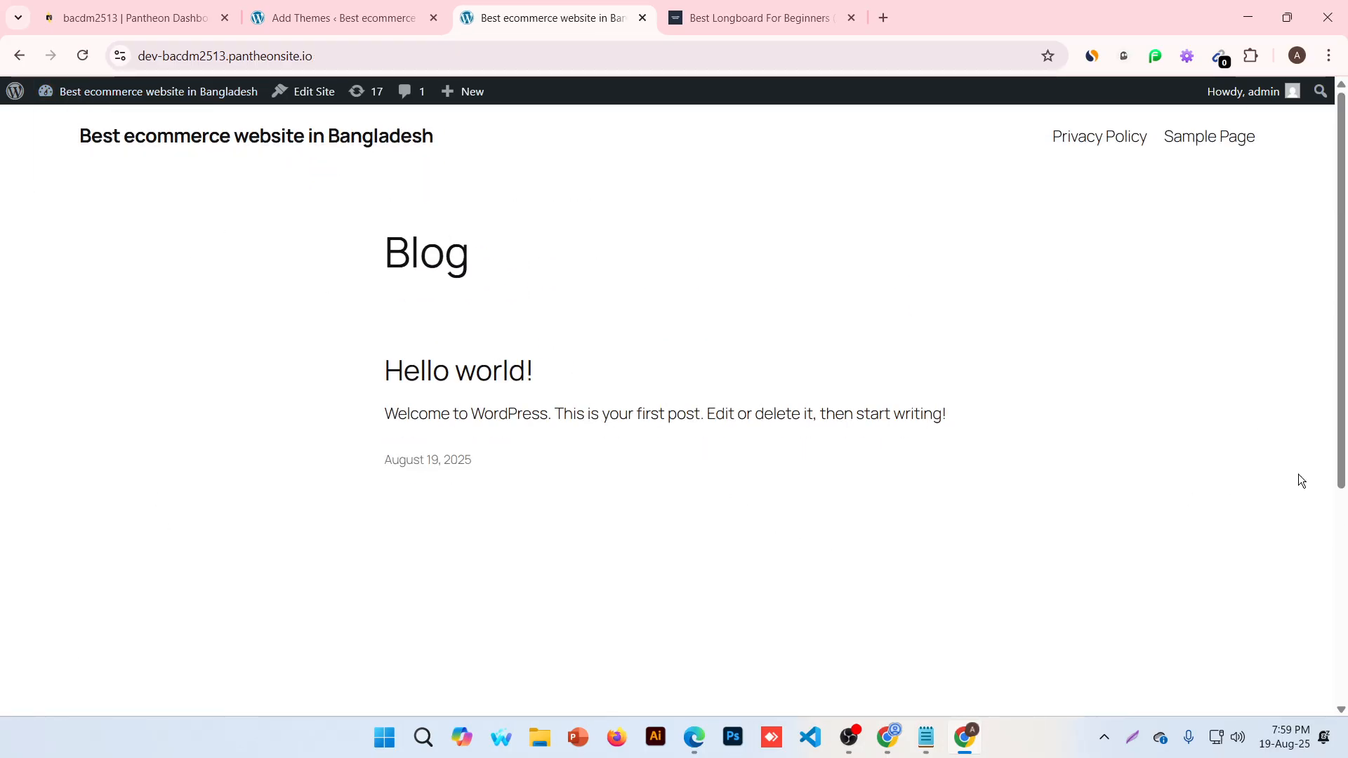
Install the Business Consult theme from the search results and activate it
click(327, 19)
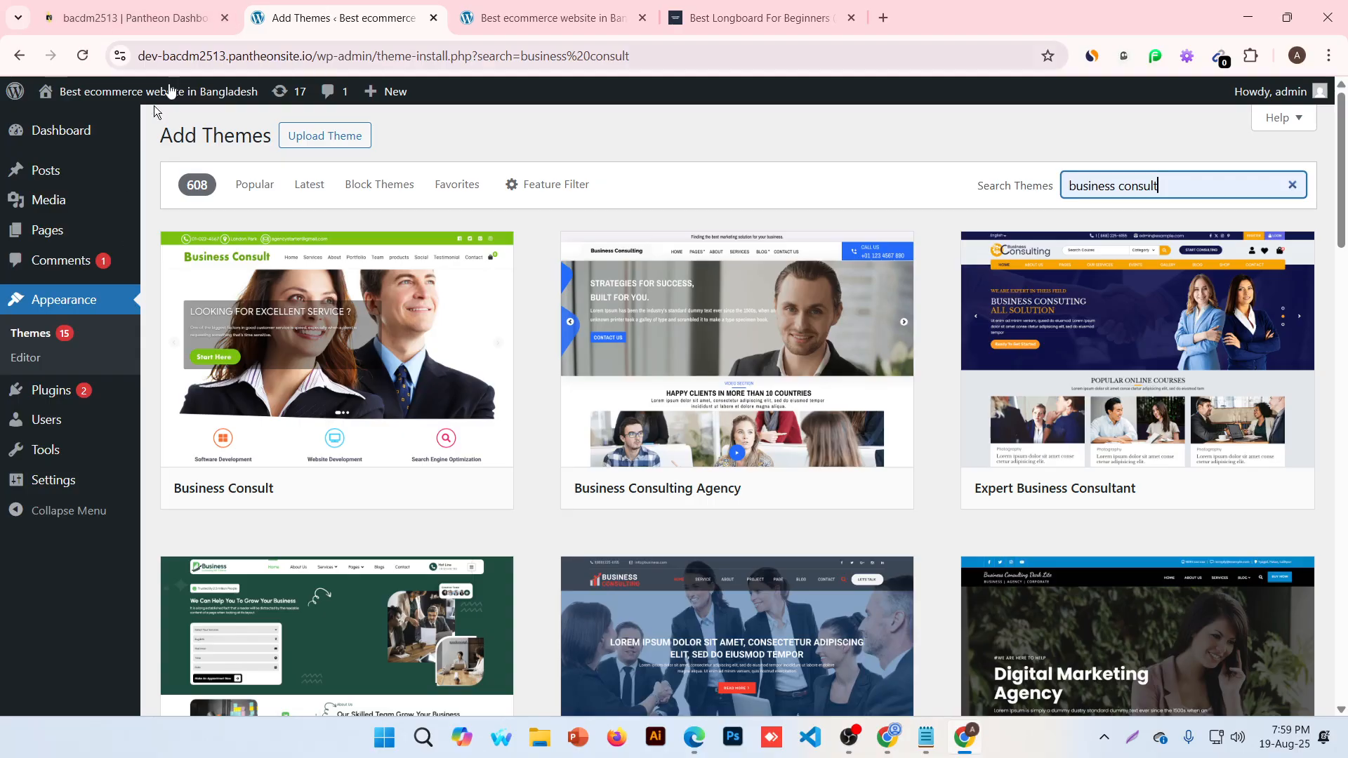
click(347, 143)
mouse_move(466, 629)
scroll(346, 566, down, 1)
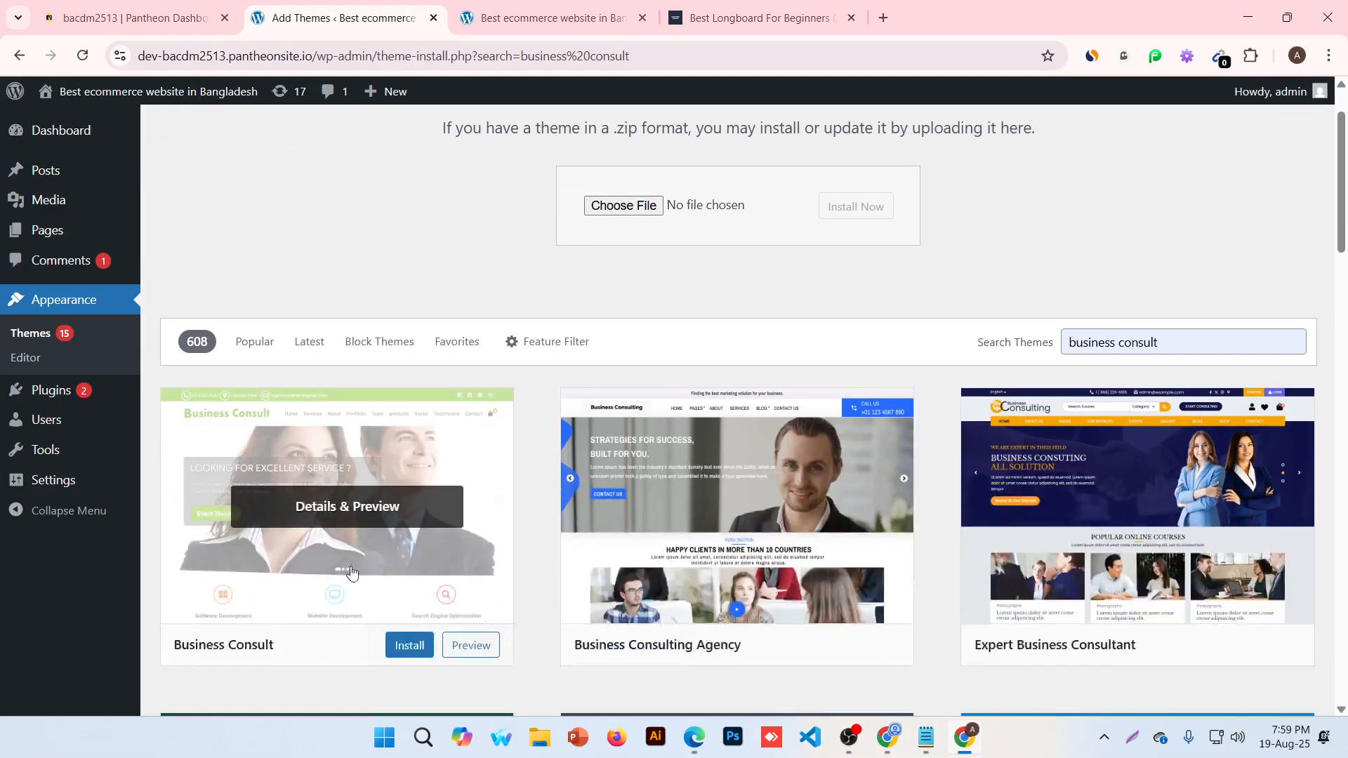
click(411, 647)
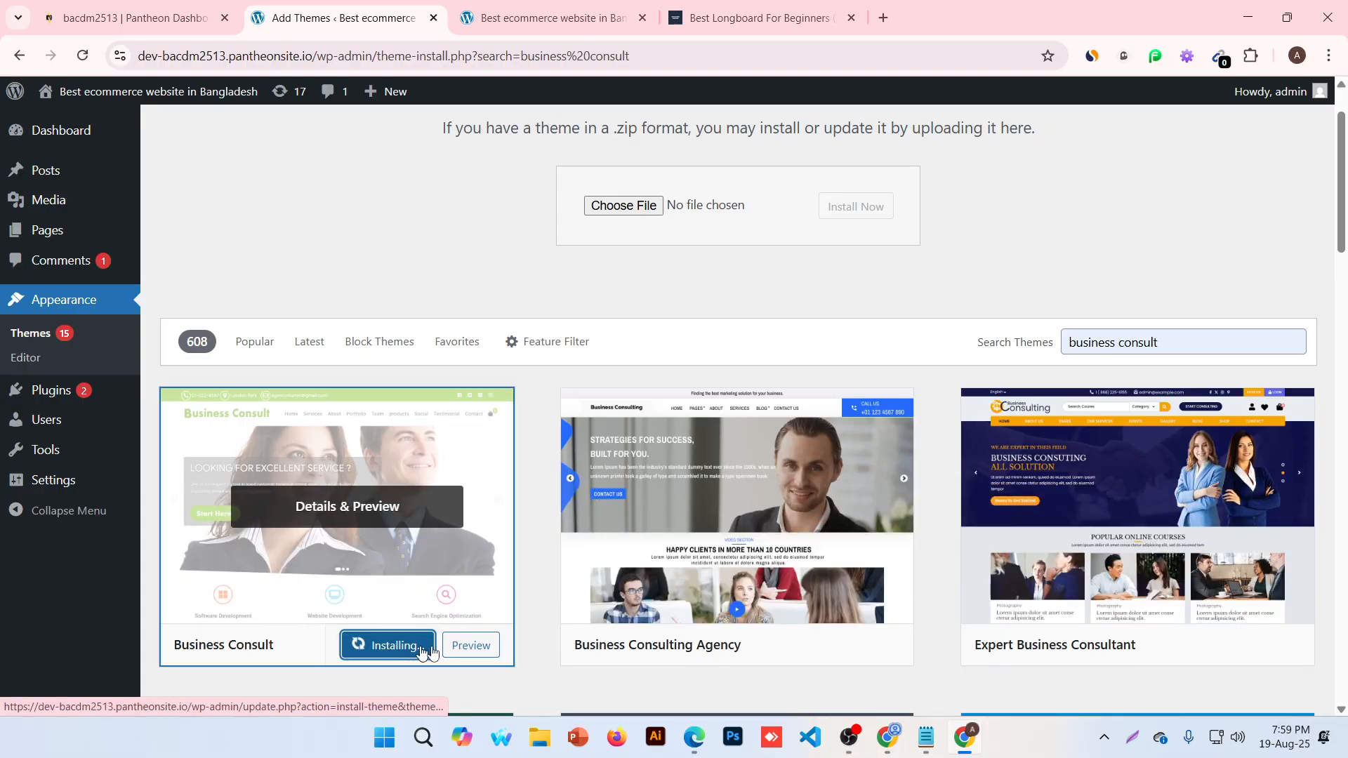
scroll(481, 593, down, 2)
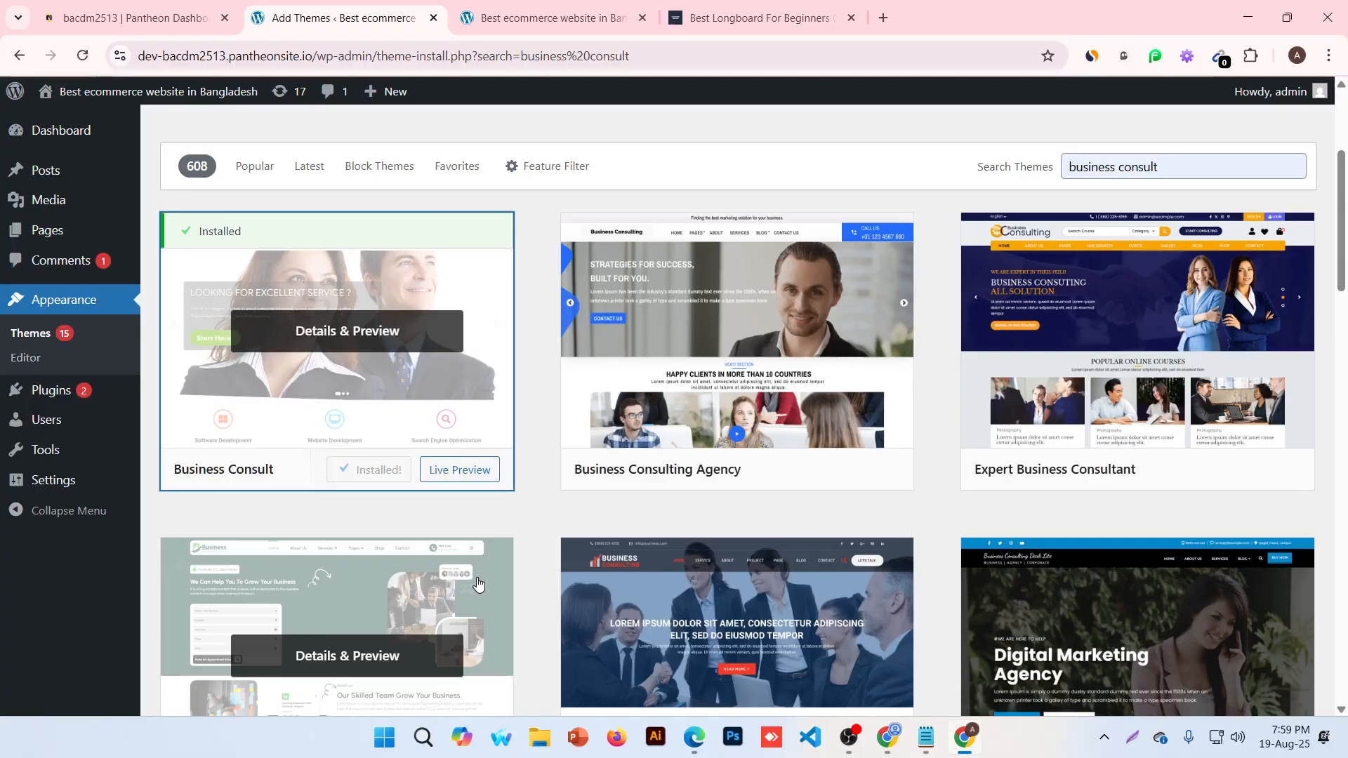
click(383, 470)
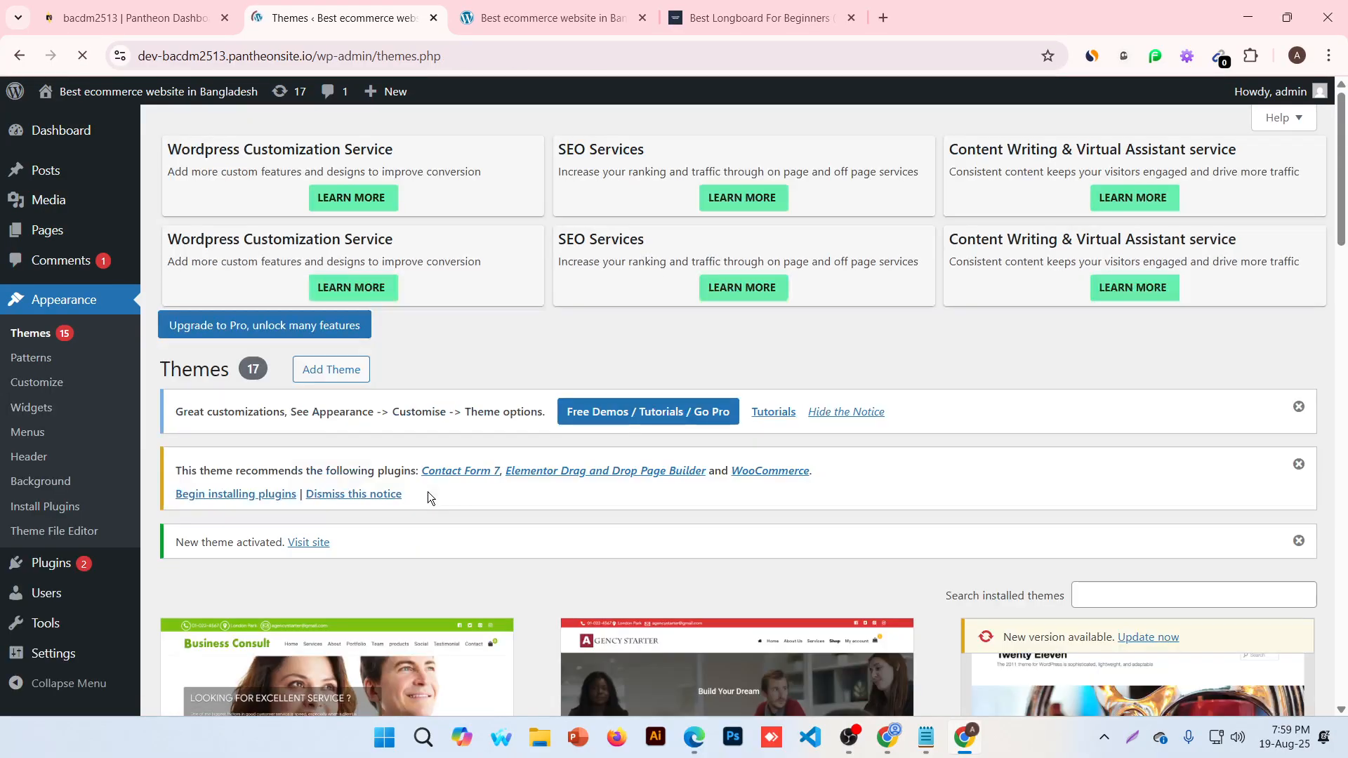
Reload the front page to see the Business Consult HELLO WORLD! hero, then return to Themes
click(503, 7)
click(84, 59)
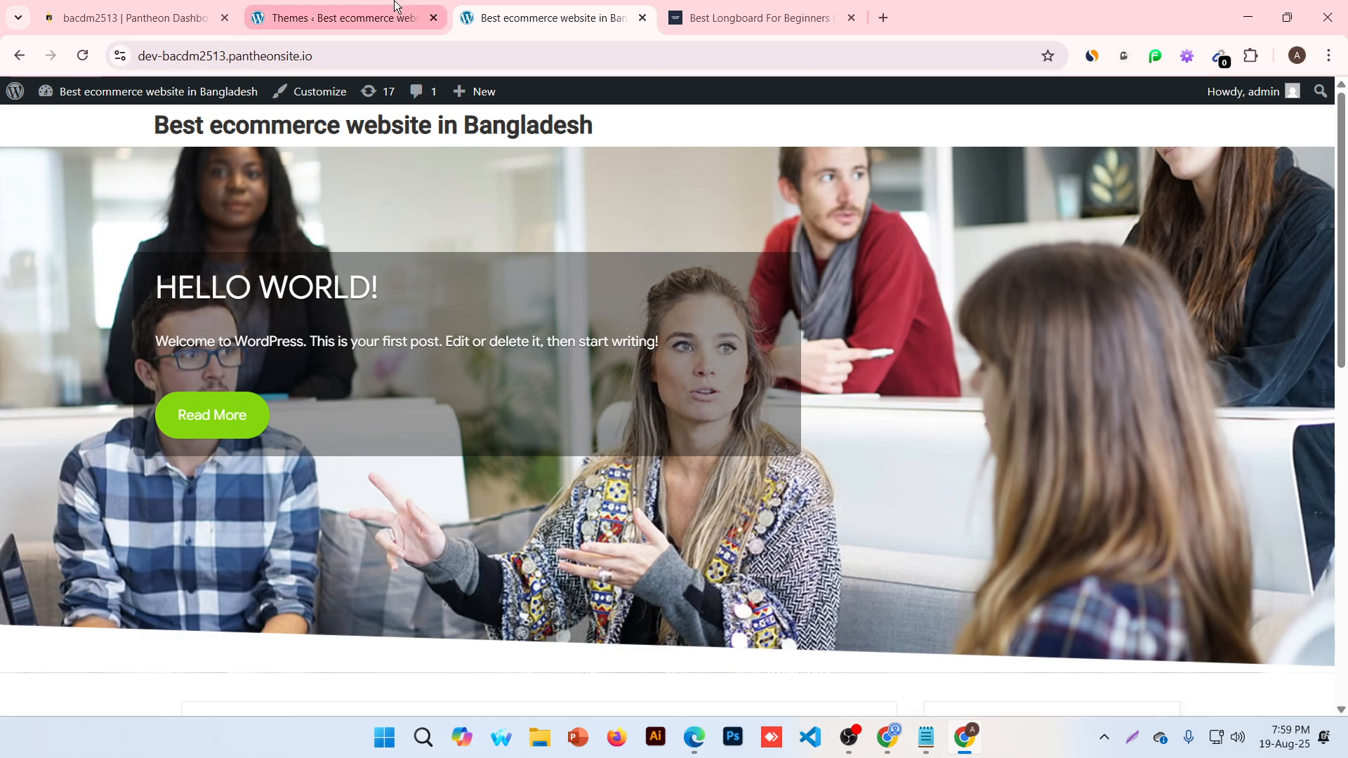
click(310, 16)
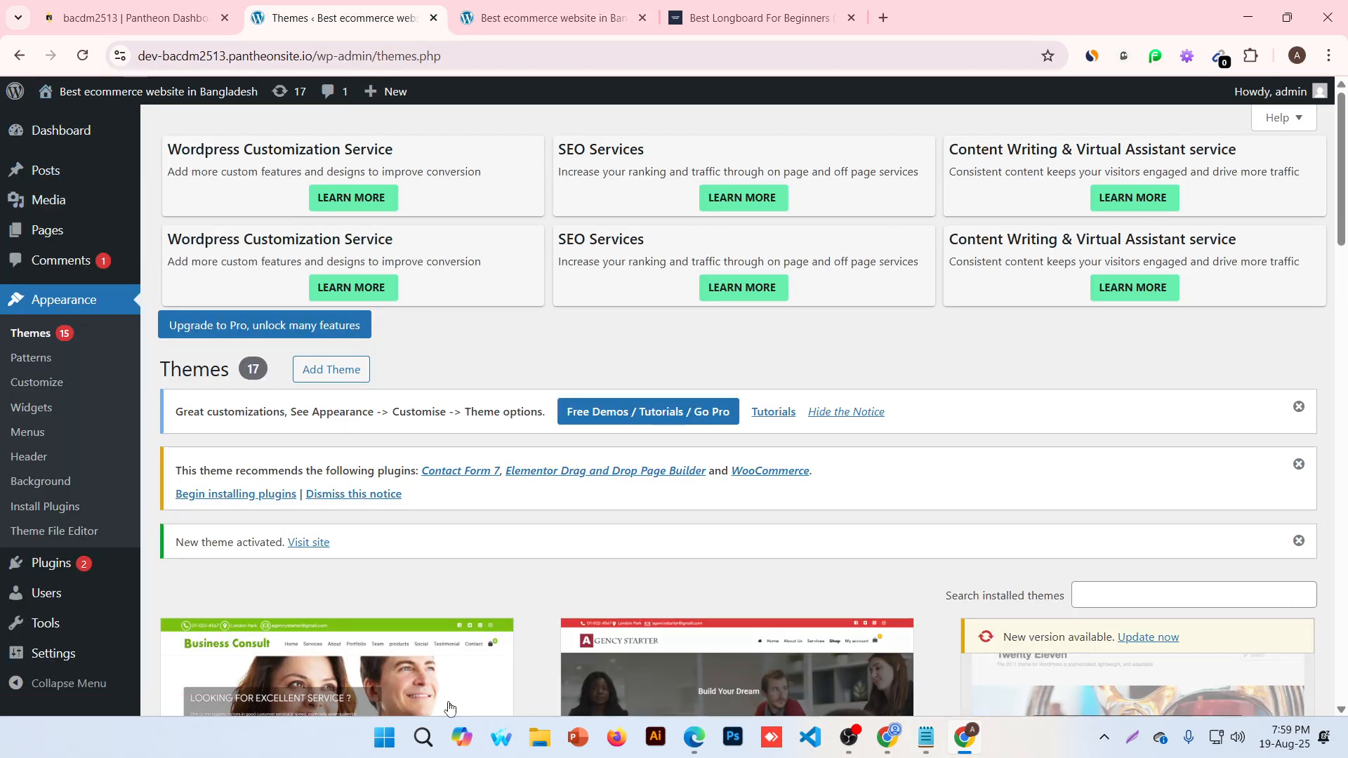
scroll(49, 301, down, 2)
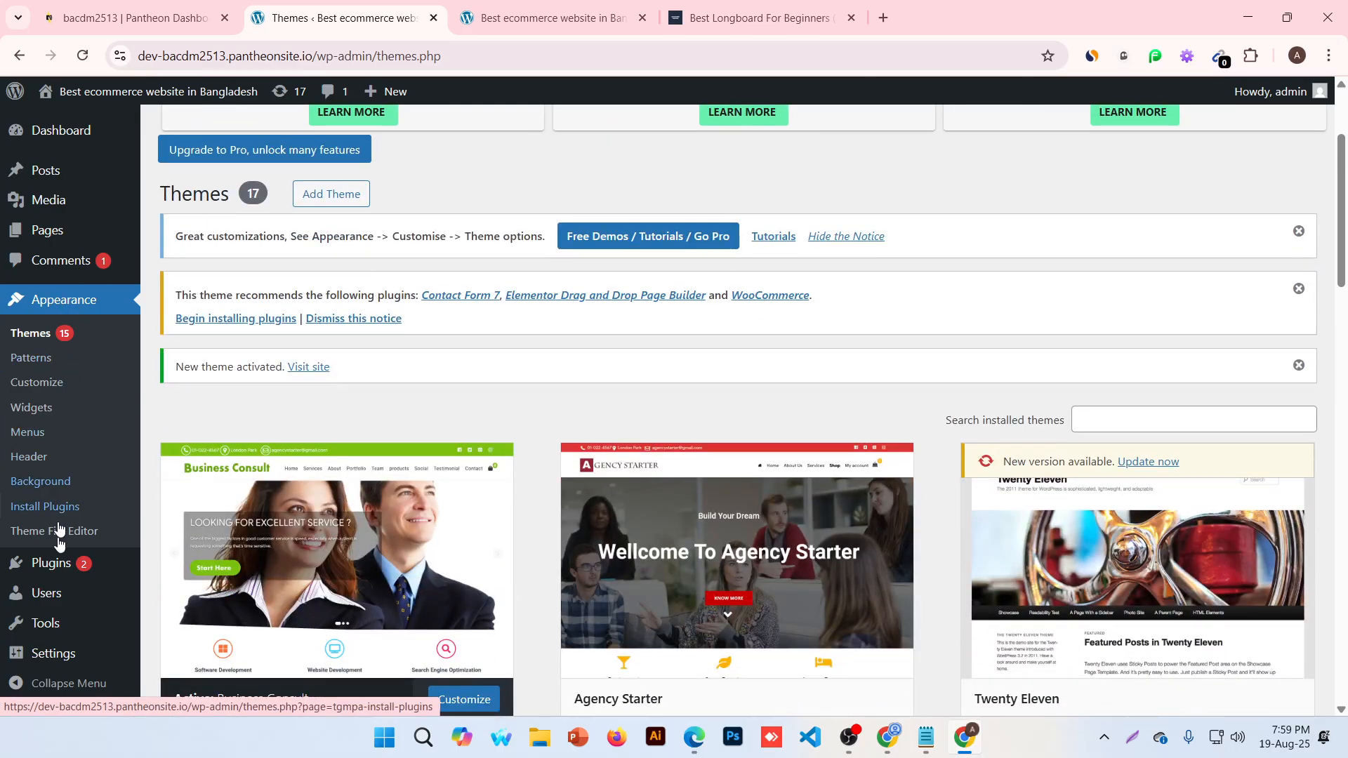
mouse_move(57, 569)
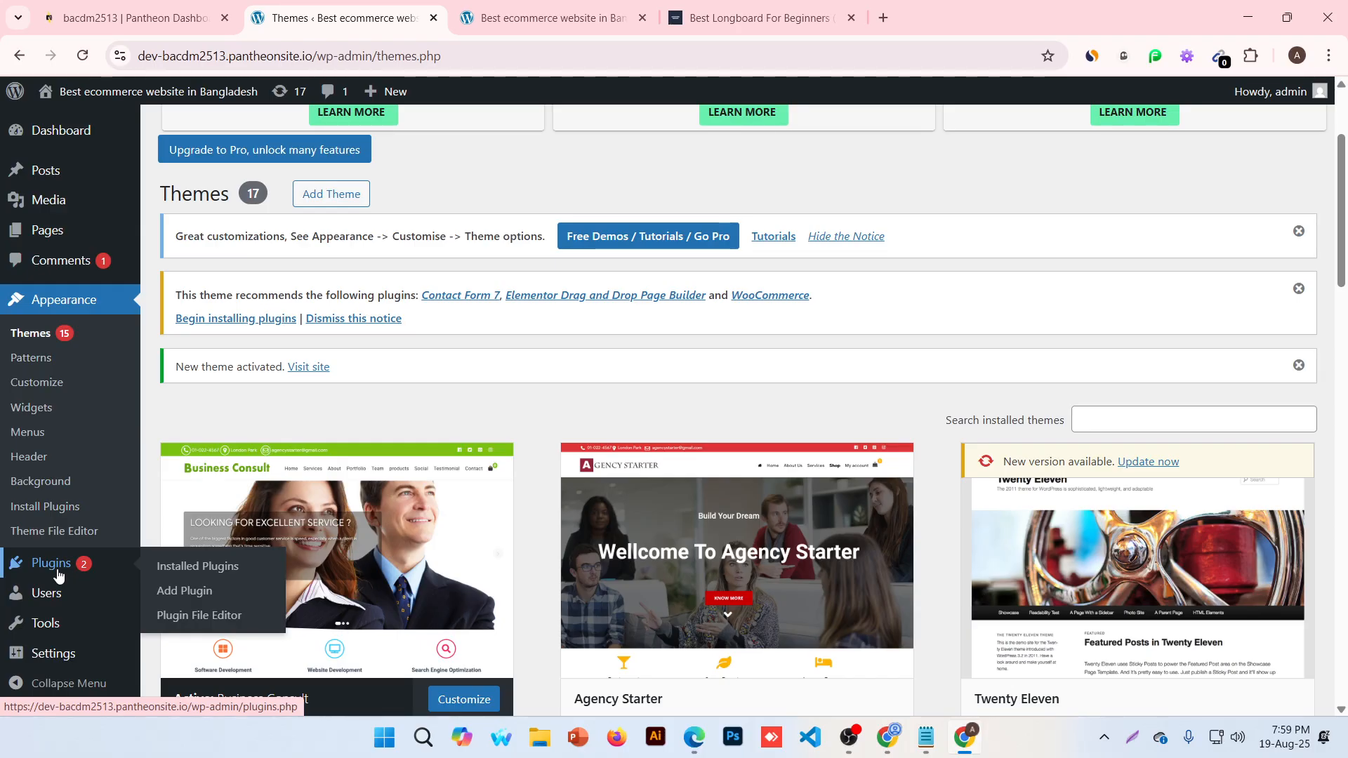
Check the installed Plugins list, then go back to the site's front-page tab
click(58, 574)
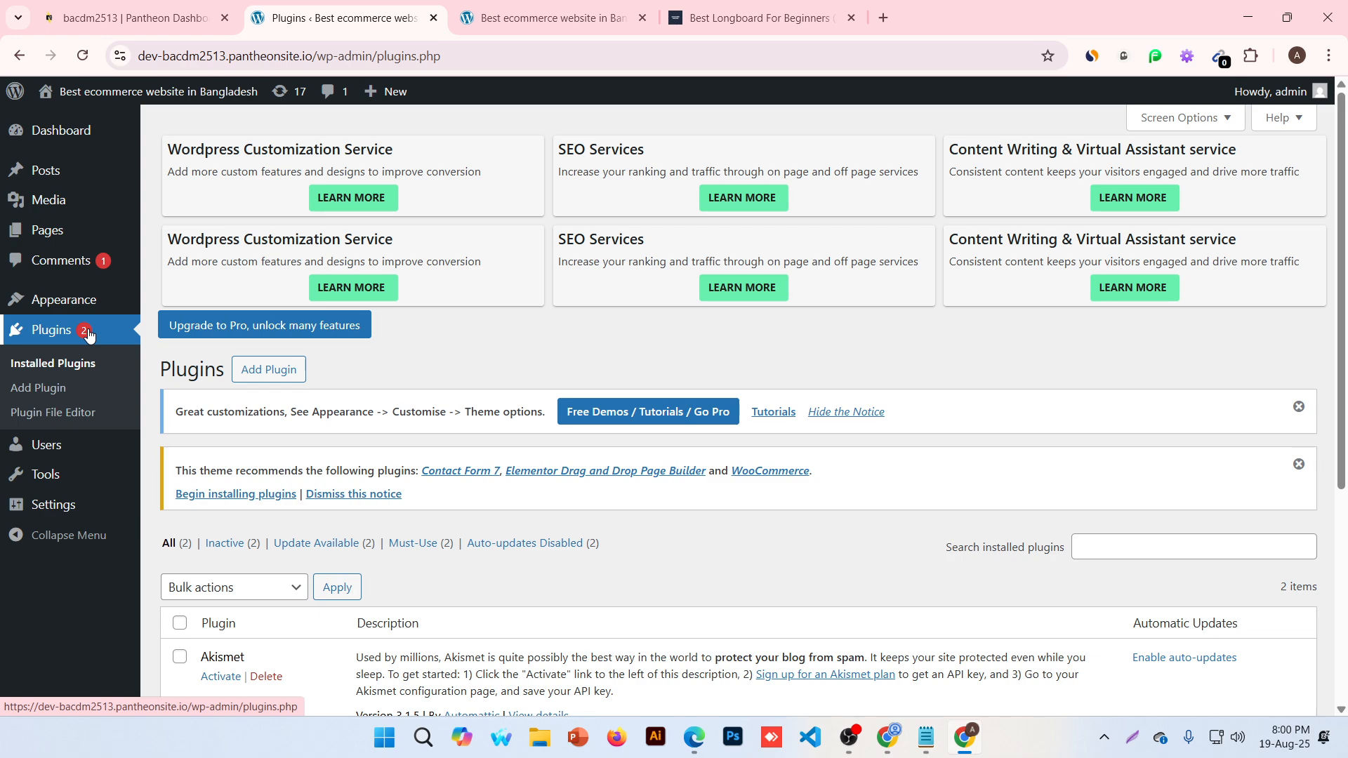
click(544, 17)
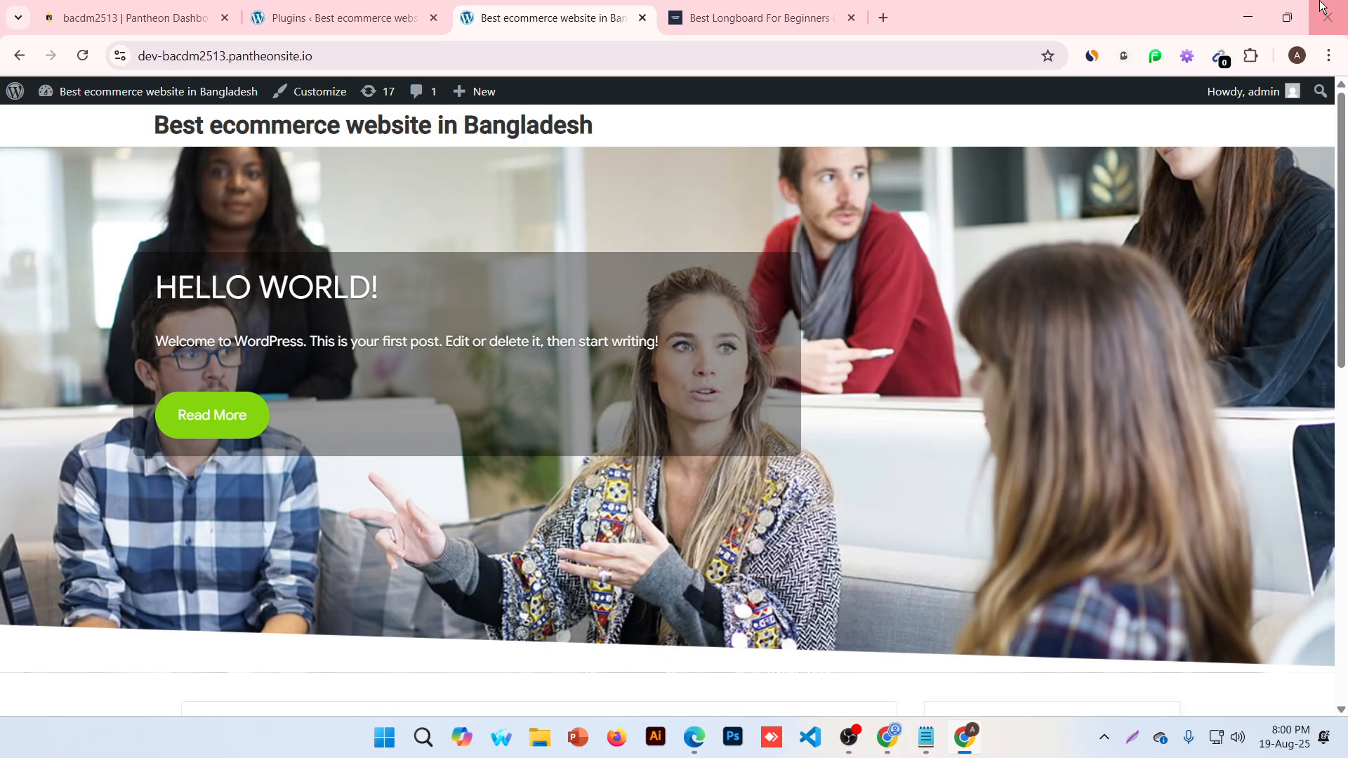
Search Google for 'quera theme themeforest' and open the Quera ThemeForest result
click(883, 17)
text(querq)
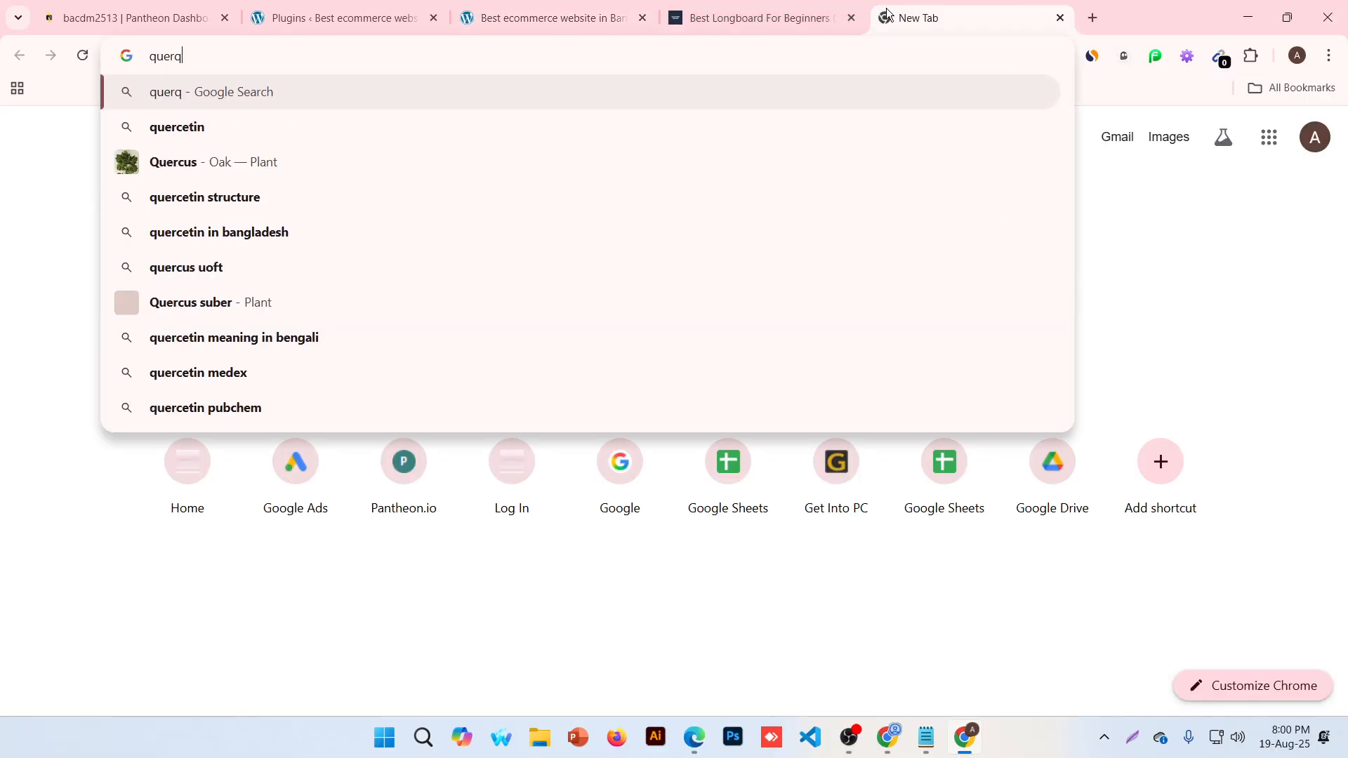
key(BackSpace)
text(a the)
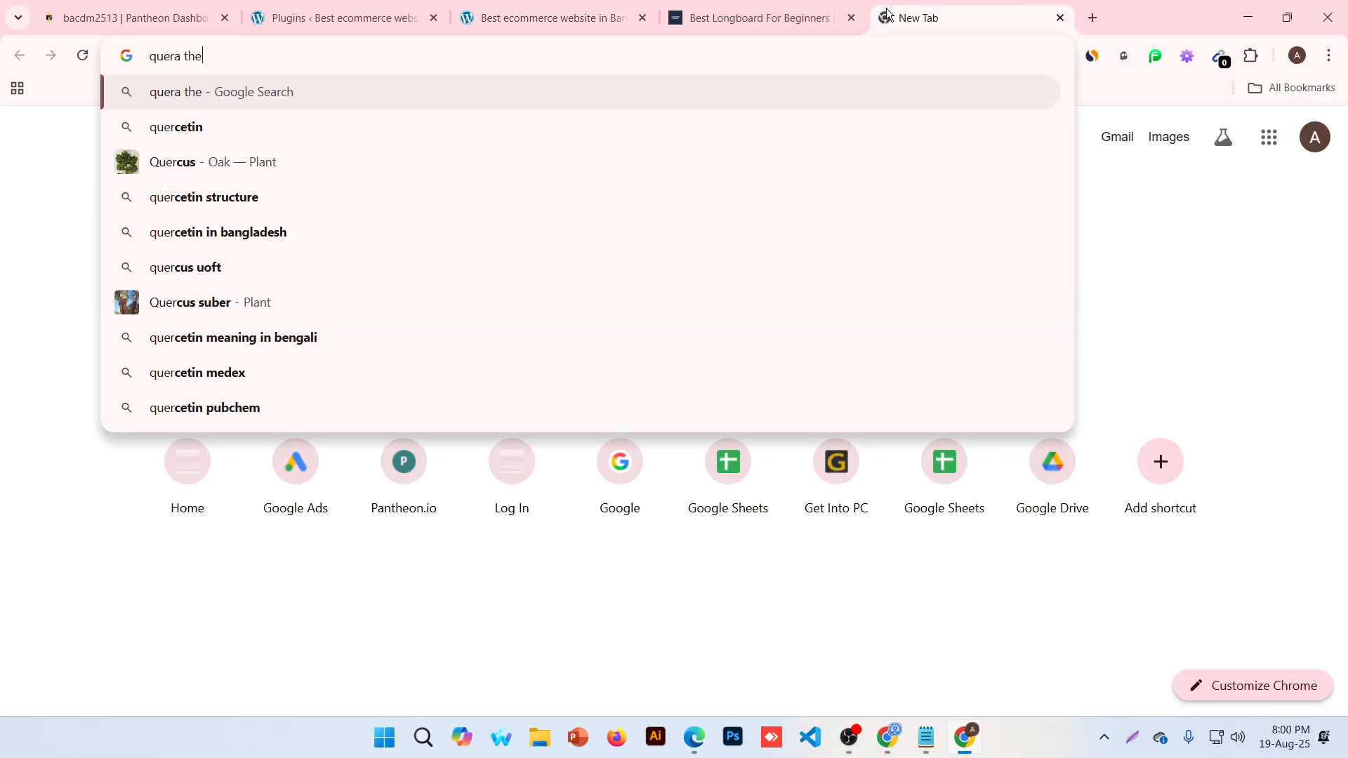
text(me enva)
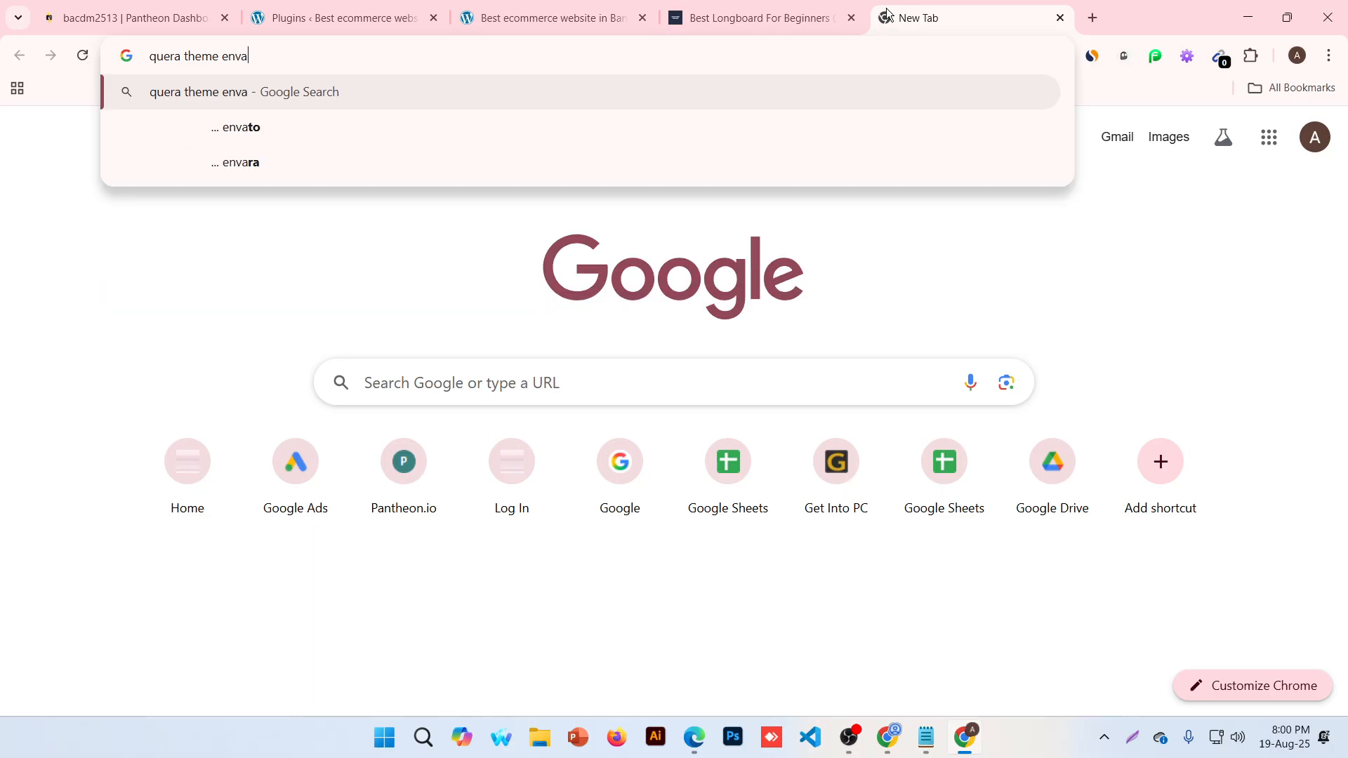
key(BackSpace)
key(BackSpace)
key(BackSpace)
key(BackSpace)
text(theme)
text(forest)
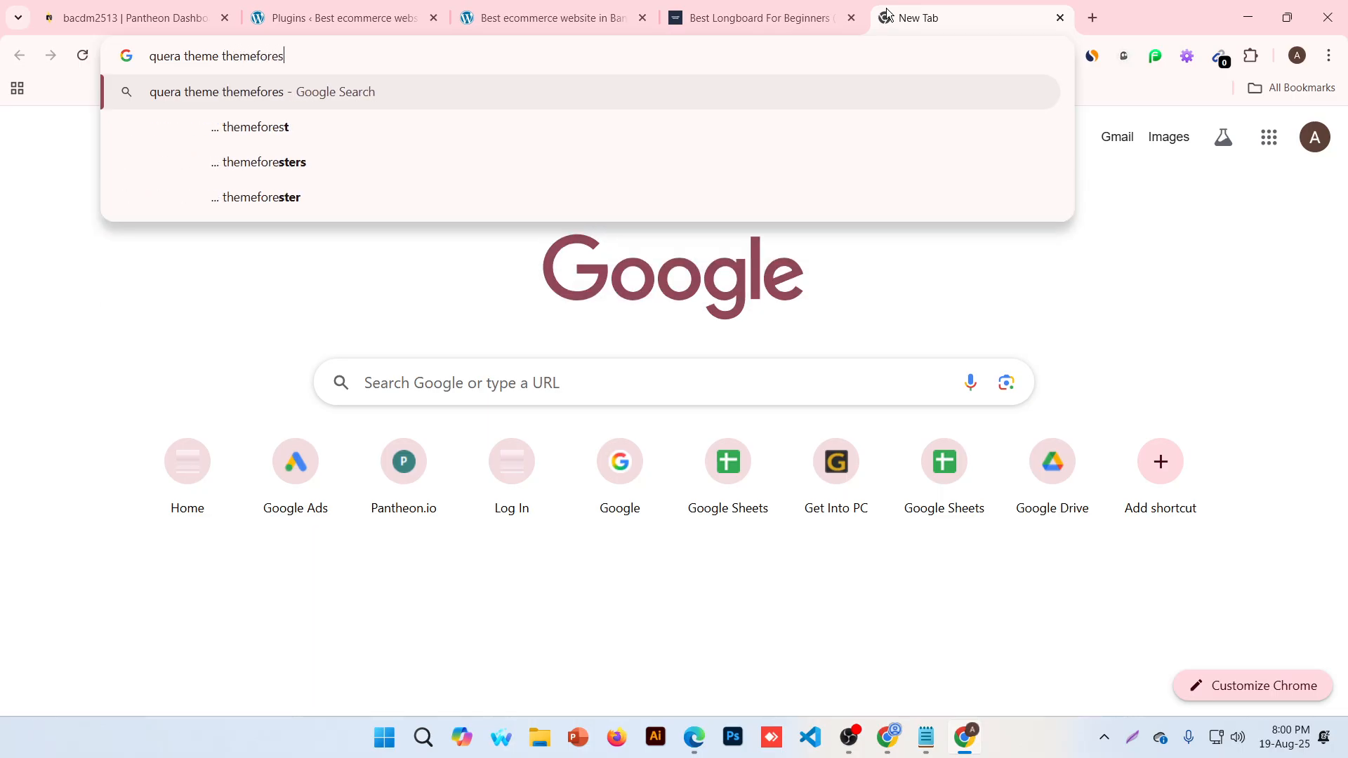
key(Return)
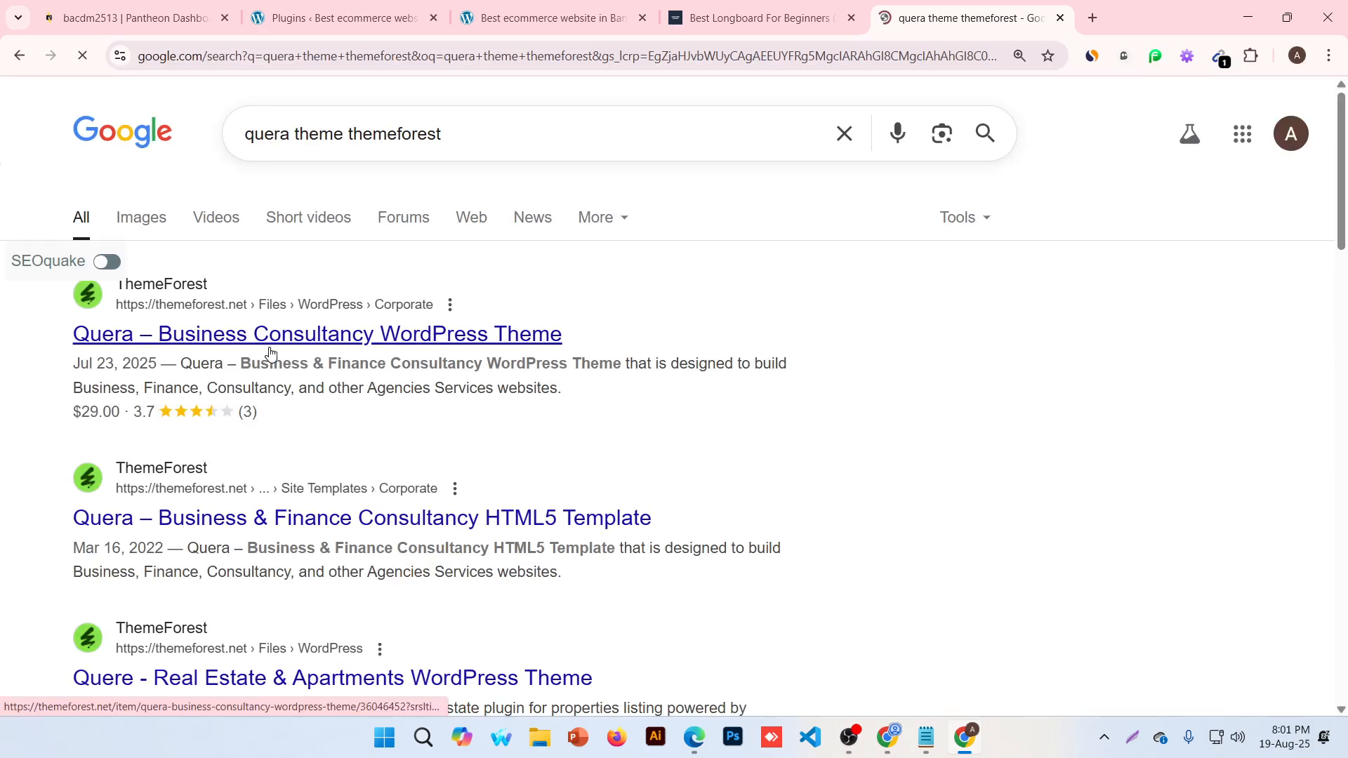
click(270, 344)
Open Quera's Live Preview in a new tab beside the item page and switch to it
scroll(744, 339, down, 1)
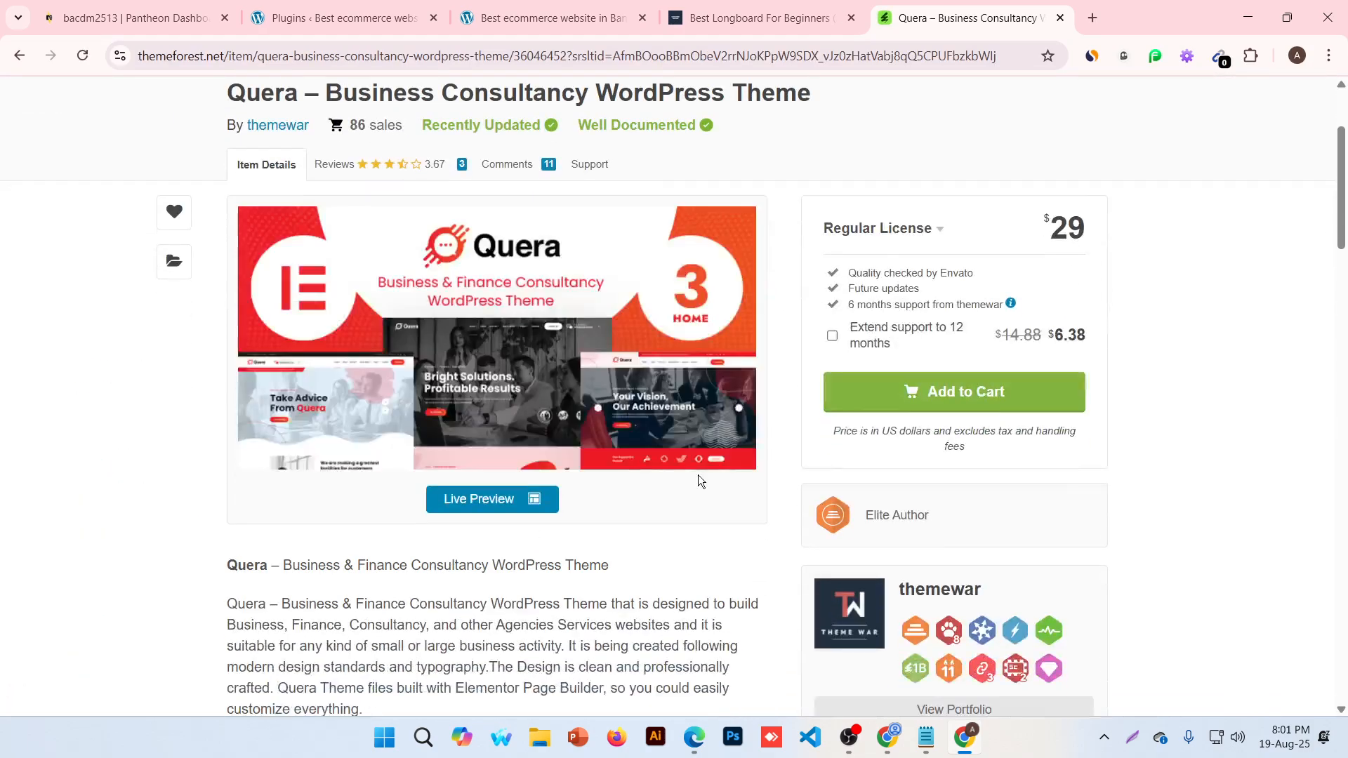
click(535, 499)
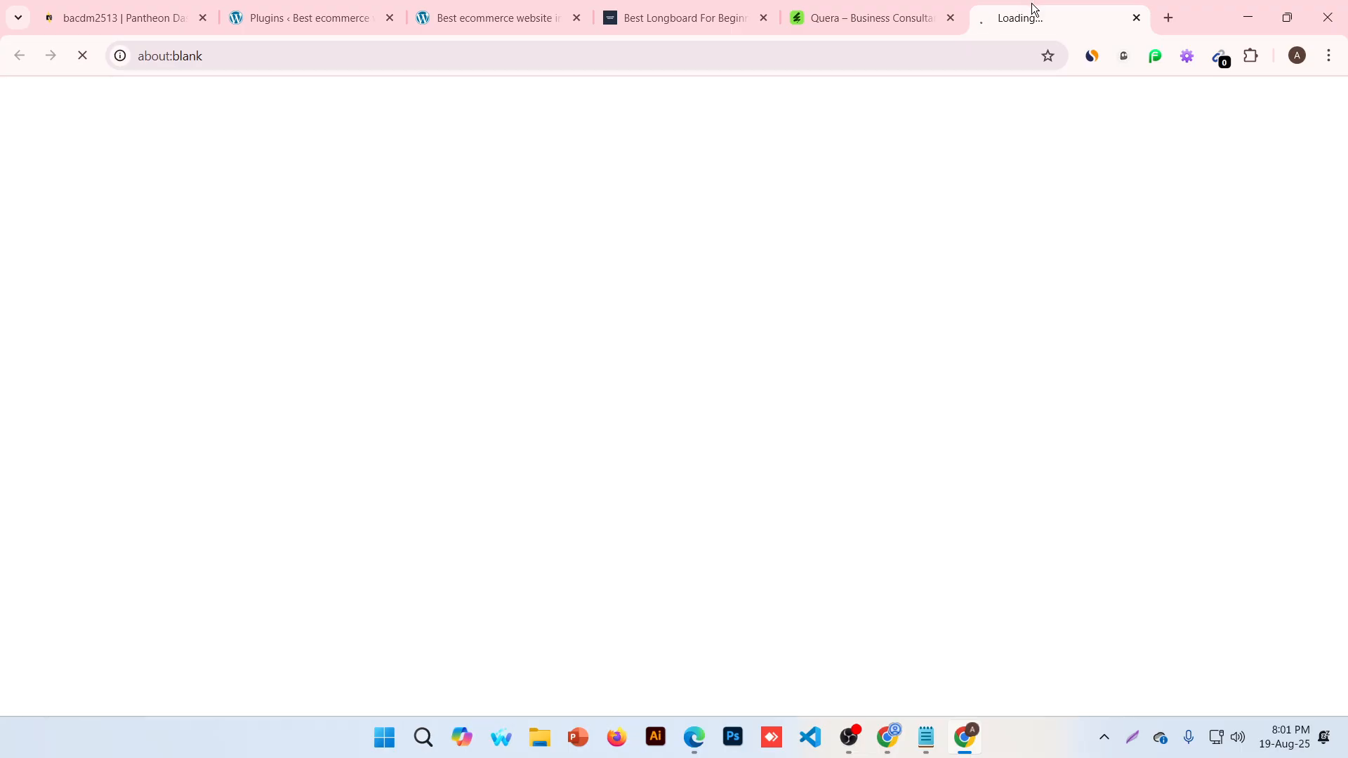
drag(1031, 11, 865, 32)
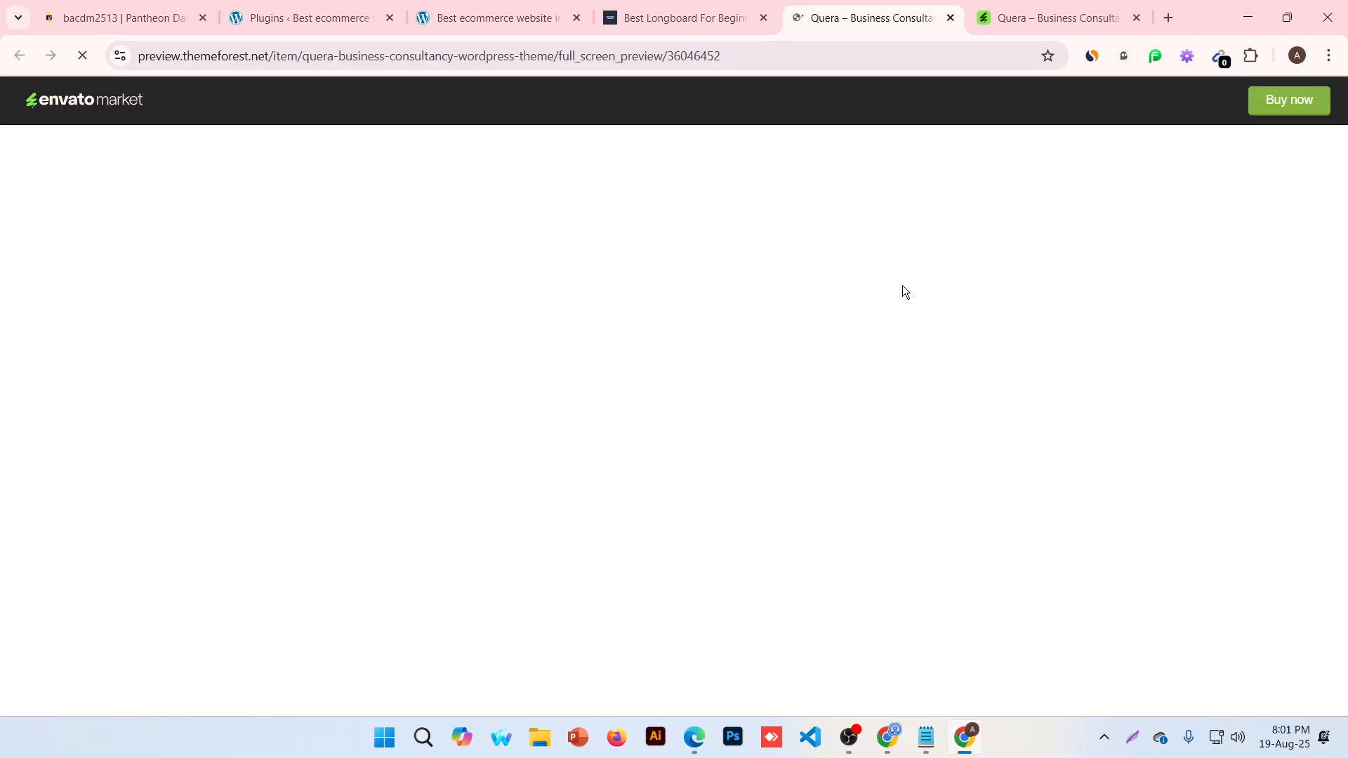
click(1124, 5)
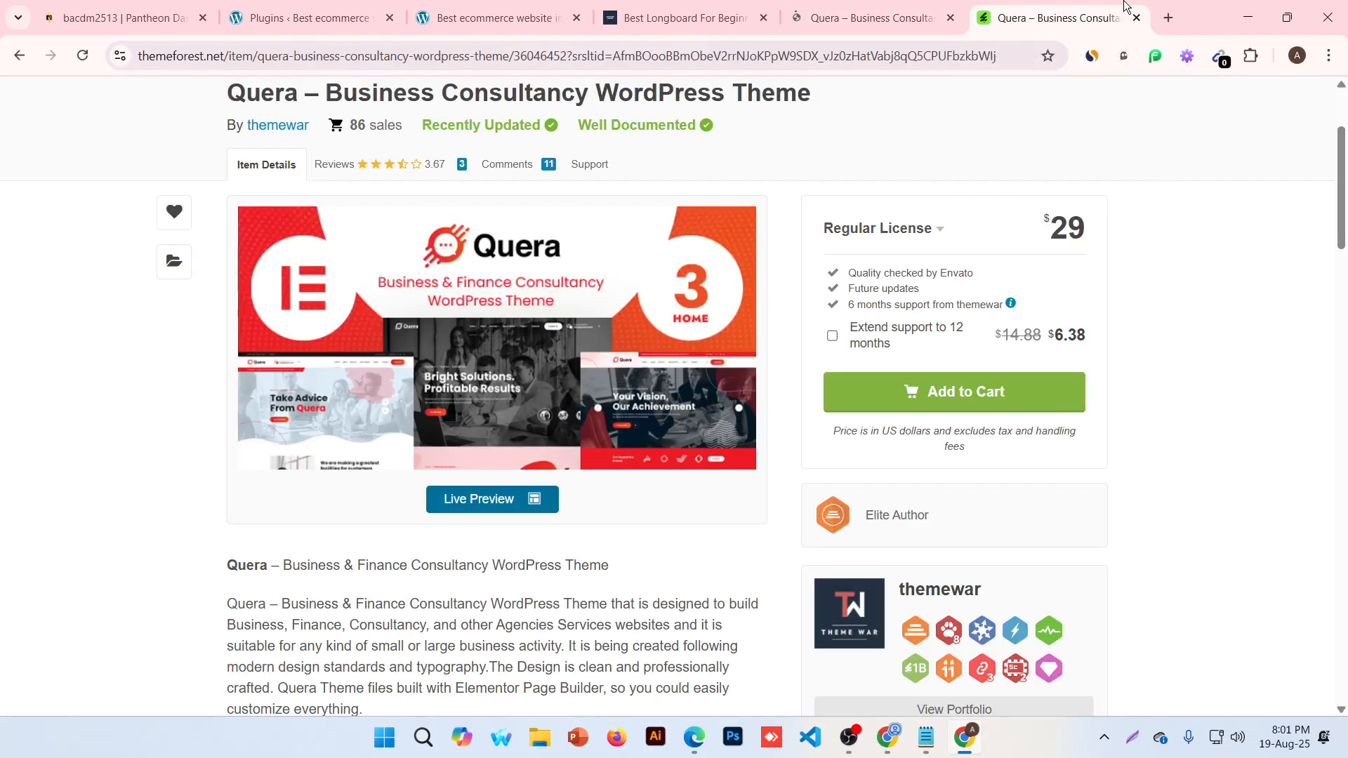
scroll(747, 676, down, 15)
scroll(736, 646, up, 10)
scroll(735, 643, up, 8)
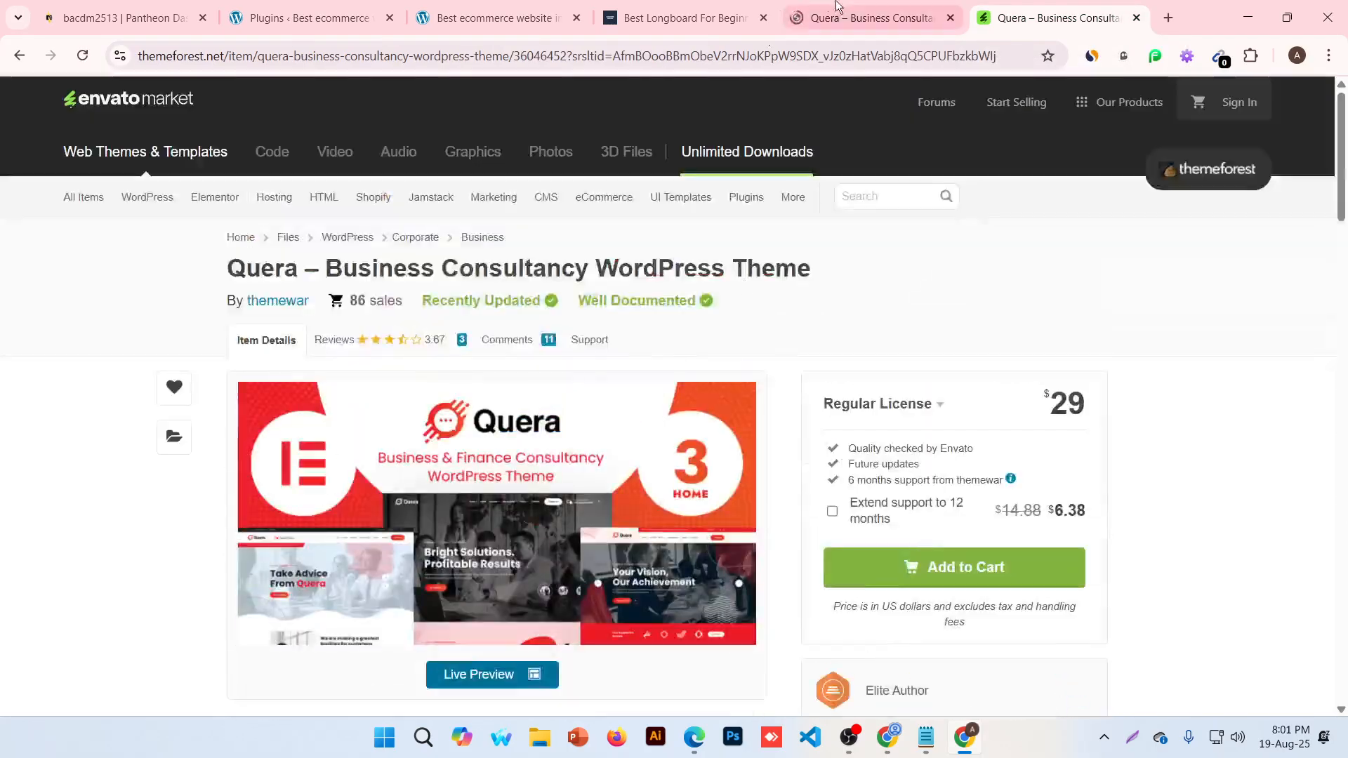
click(887, 4)
click(1094, 4)
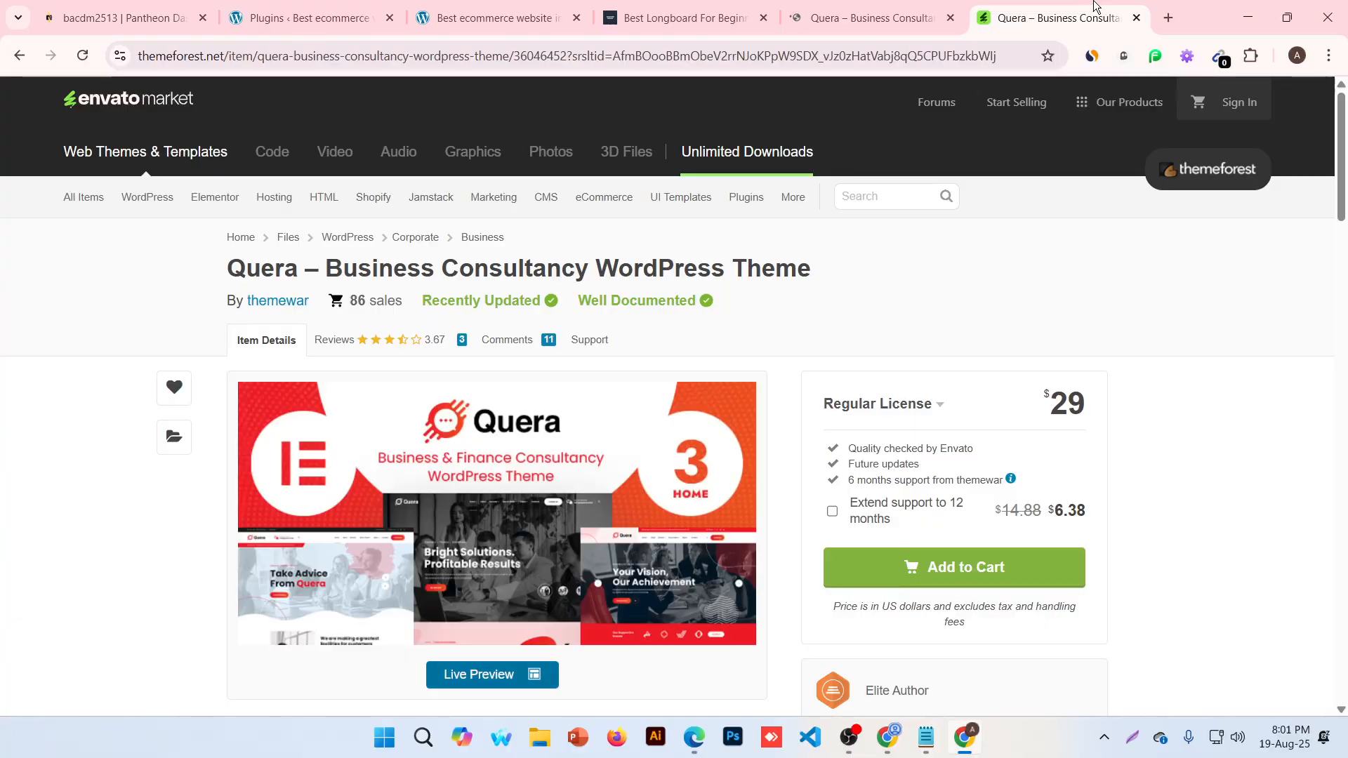
click(843, 6)
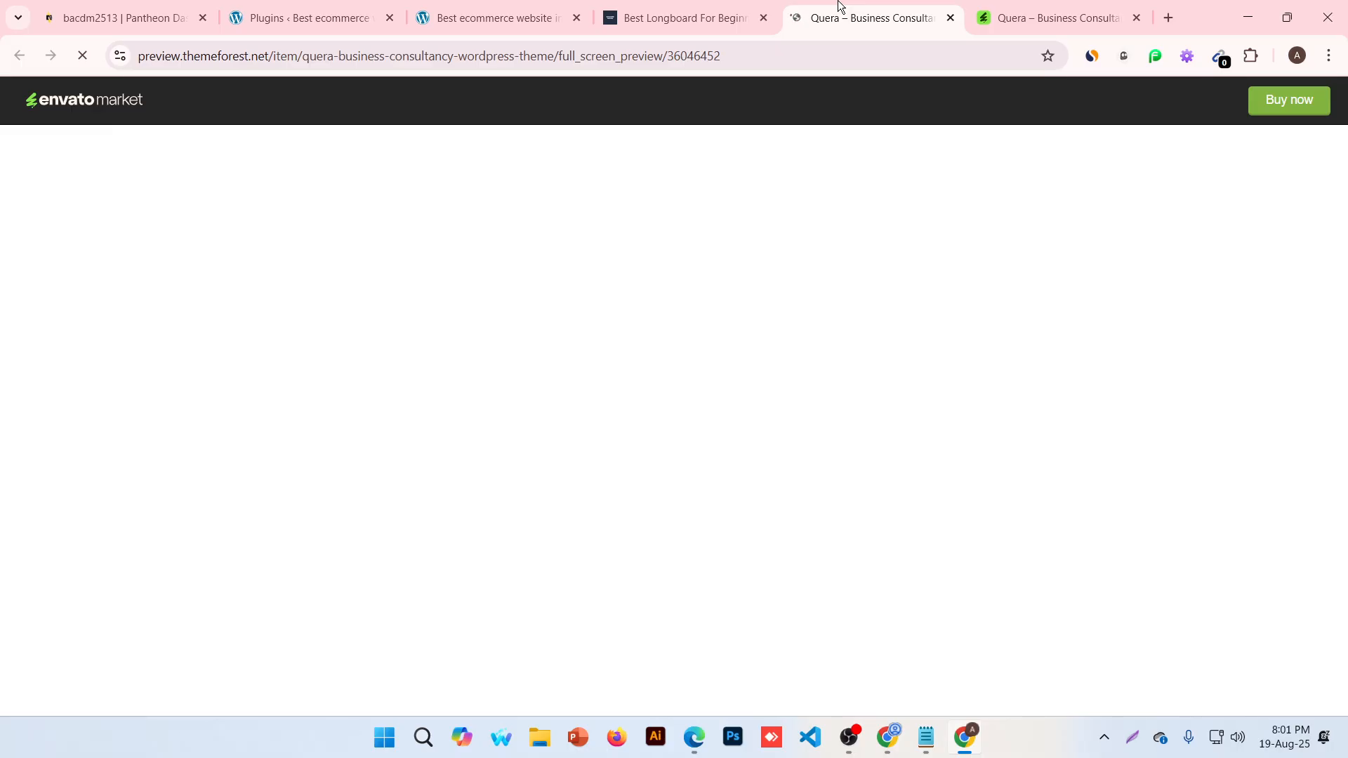
Move the WordPress admin tab from Plugins to Appearance > Themes, then return to the Quera preview
click(467, 10)
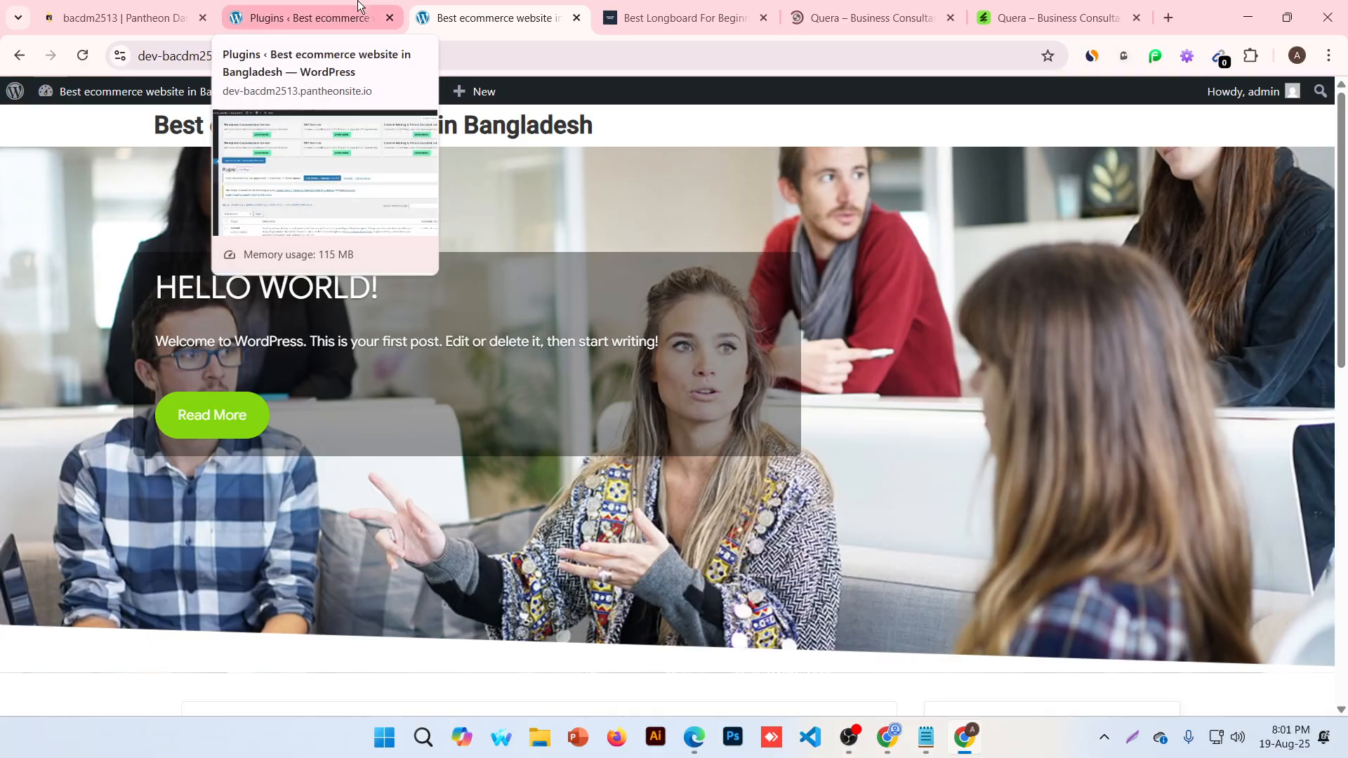
click(358, 8)
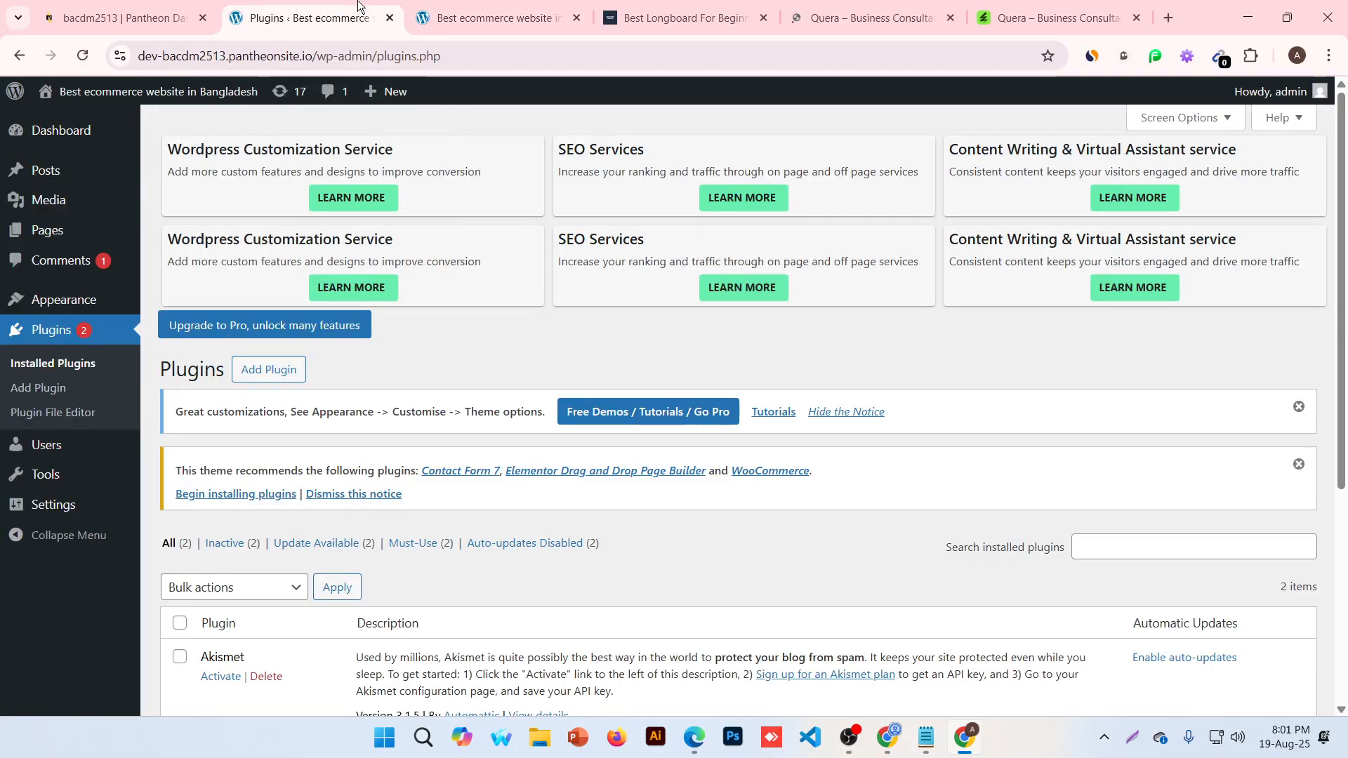
click(78, 314)
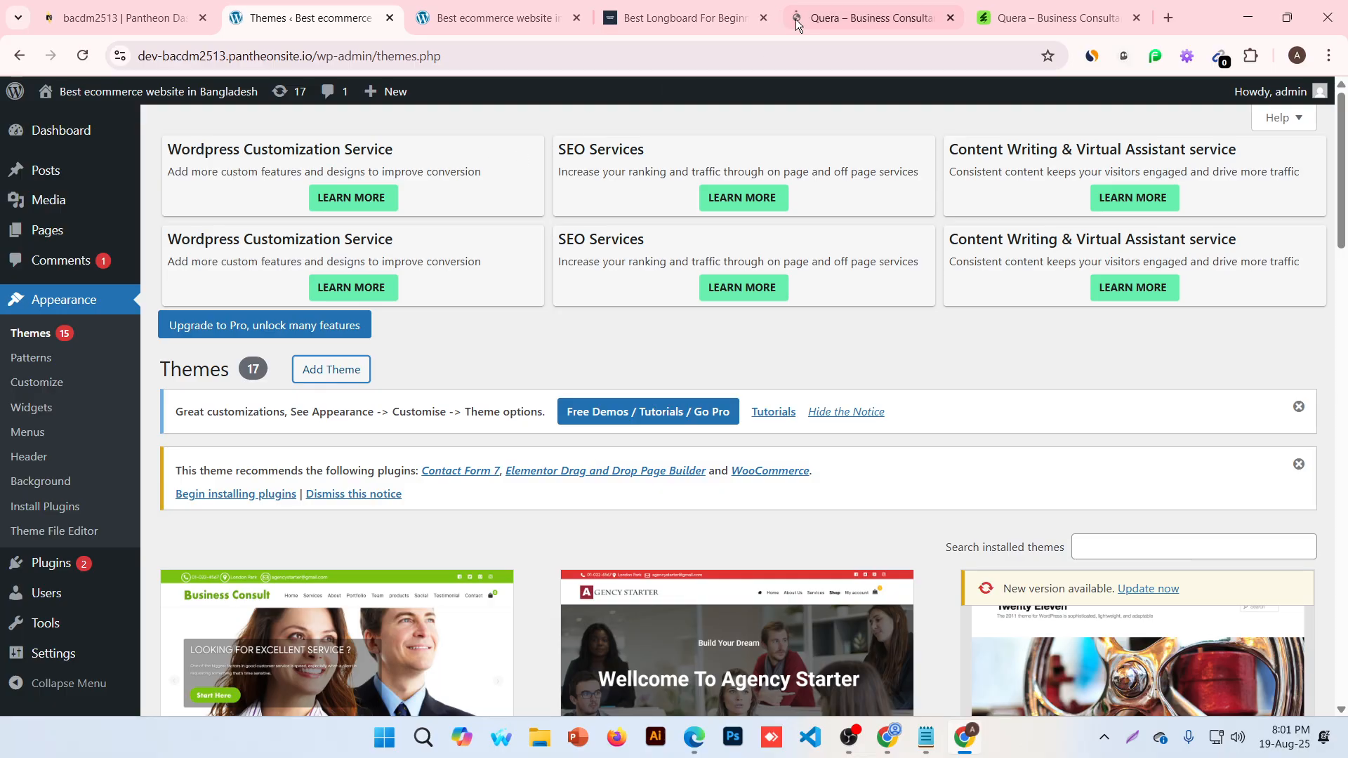
click(860, 18)
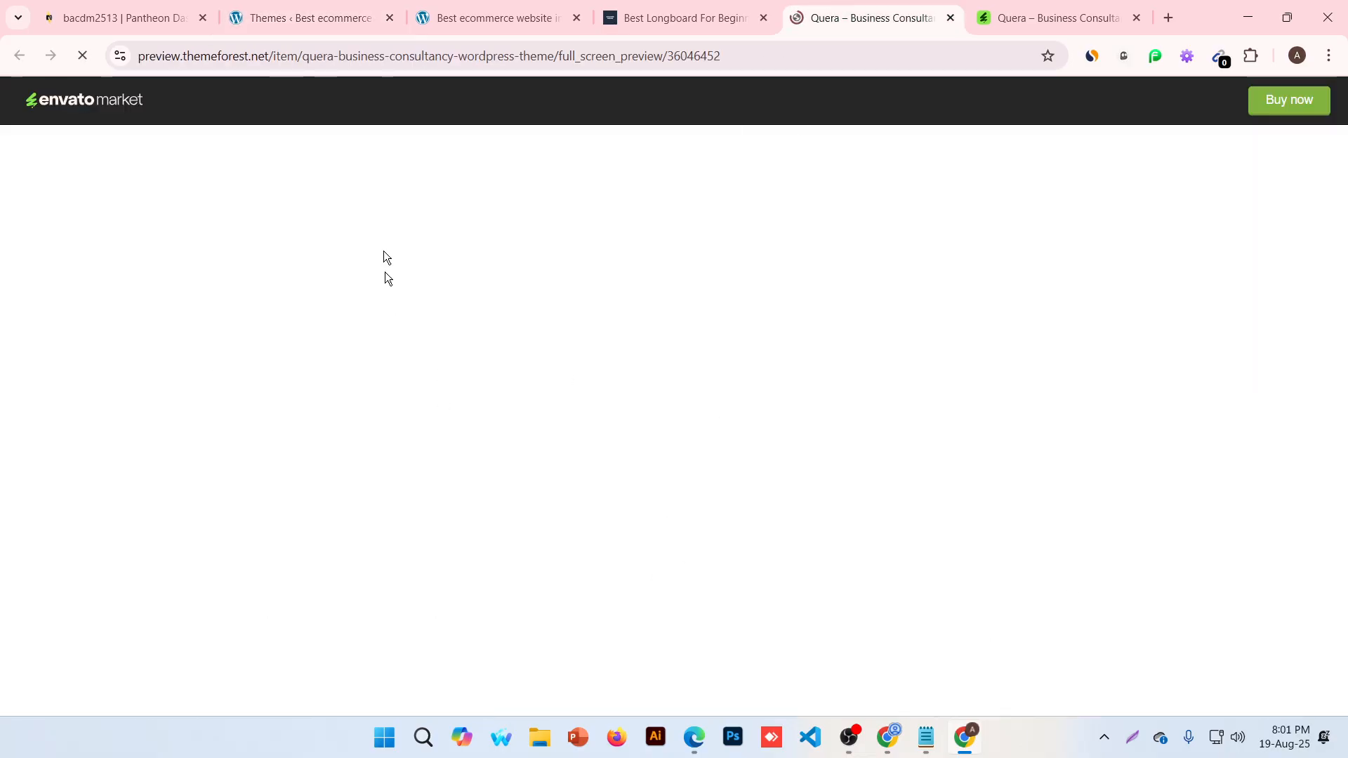
Load the Quera preview URL in the other browser window
click(497, 64)
key(ctrl+c)
click(887, 737)
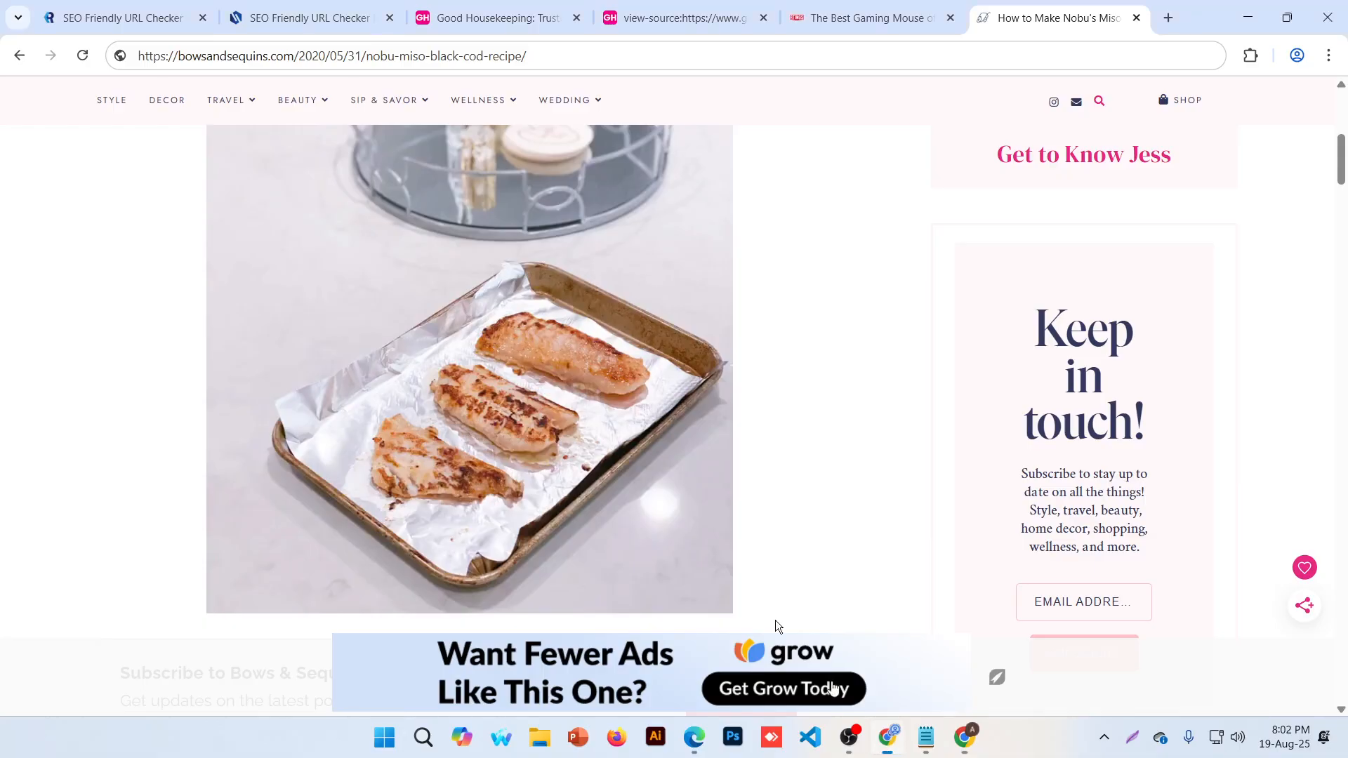
key(ctrl+v)
key(Return)
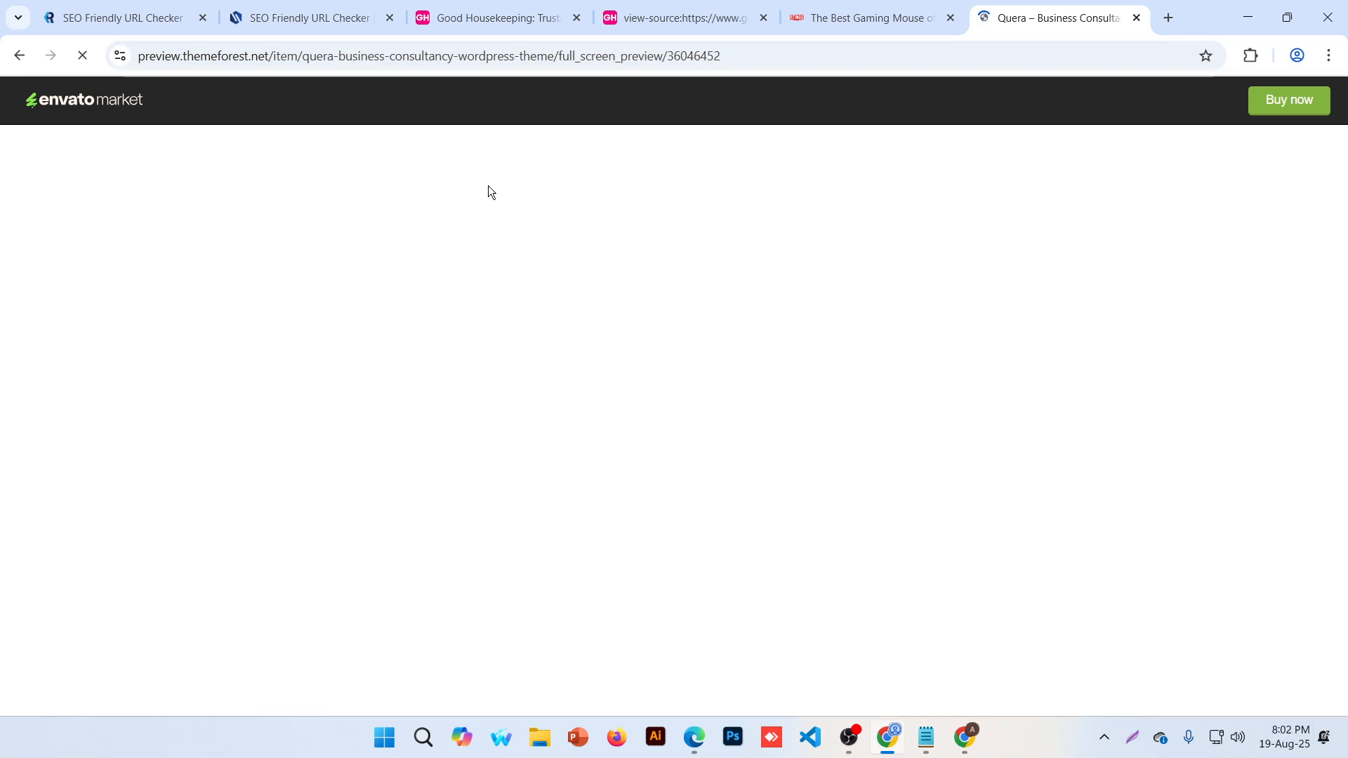
Close the duplicate Quera preview tabs in the main window
click(1248, 17)
click(950, 18)
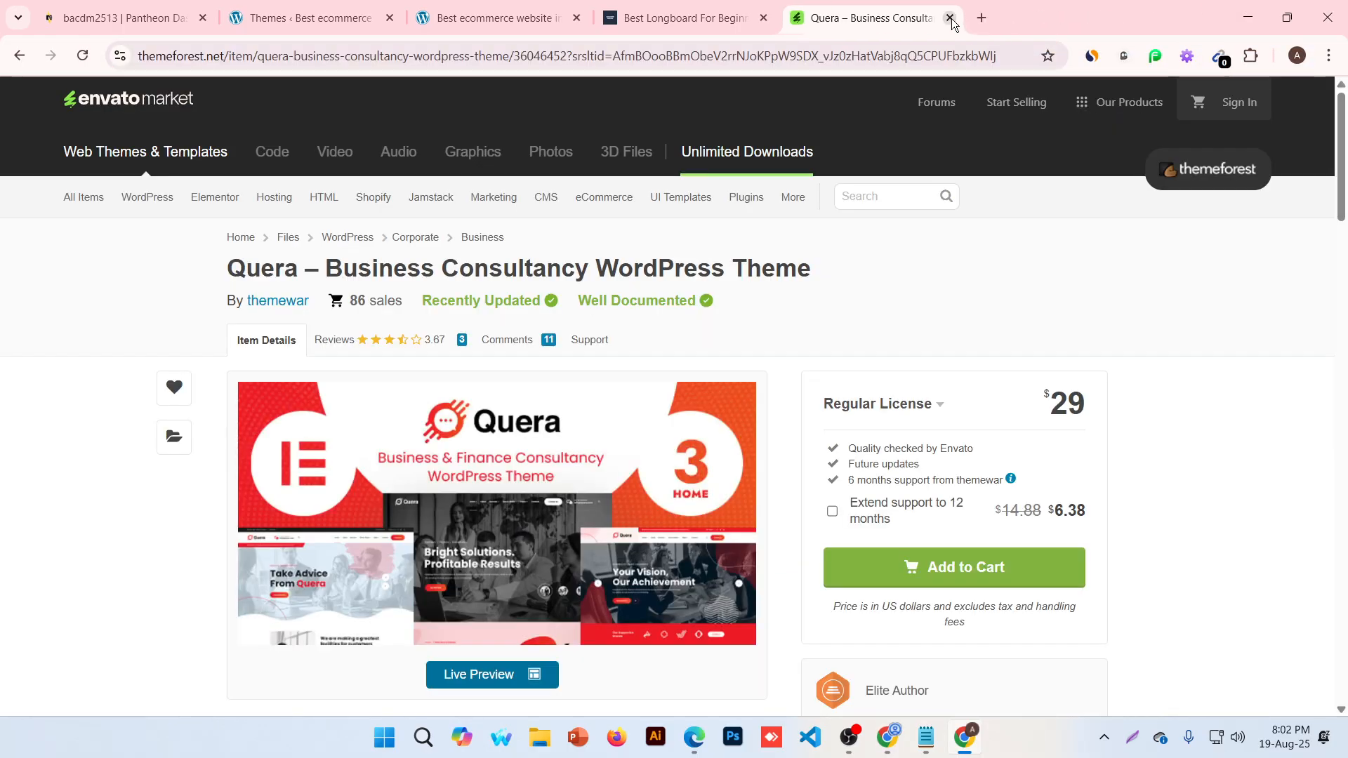
scroll(260, 649, down, 4)
click(560, 273)
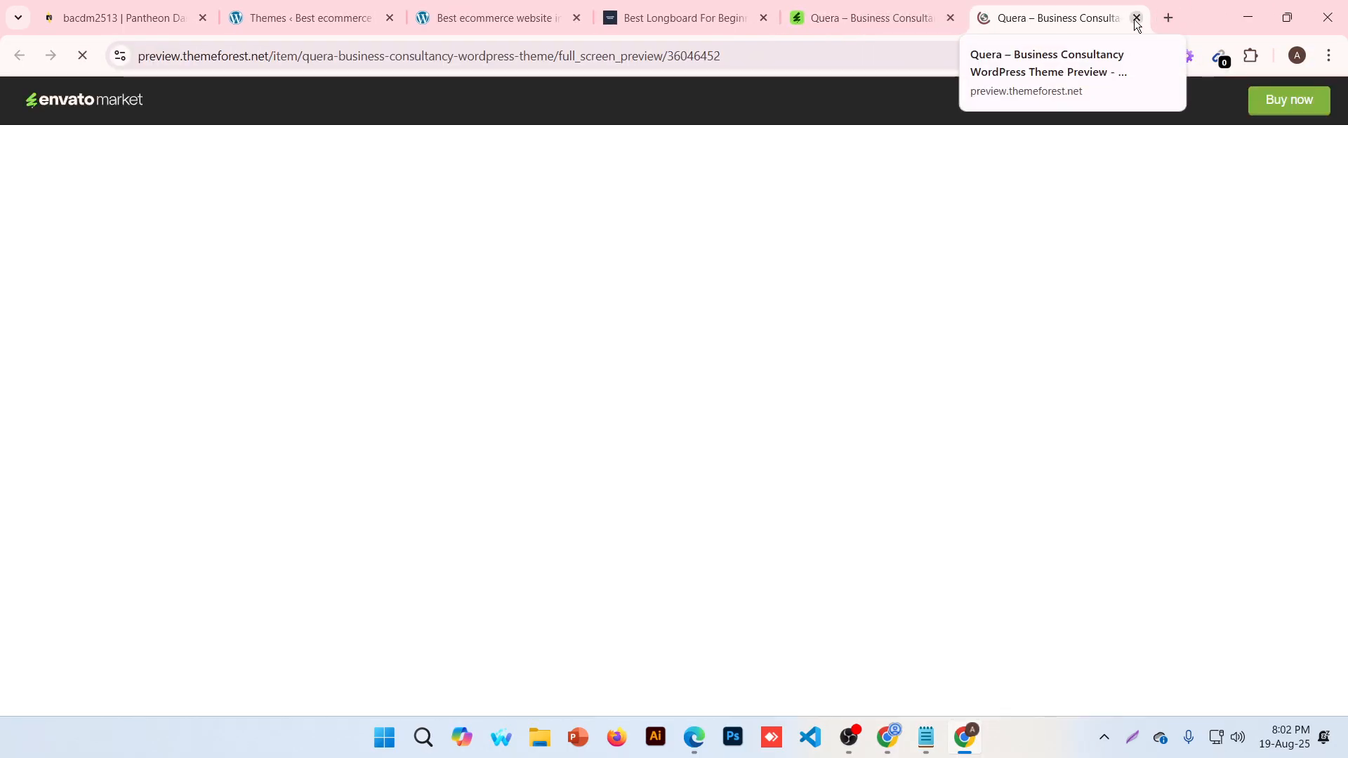
click(1136, 18)
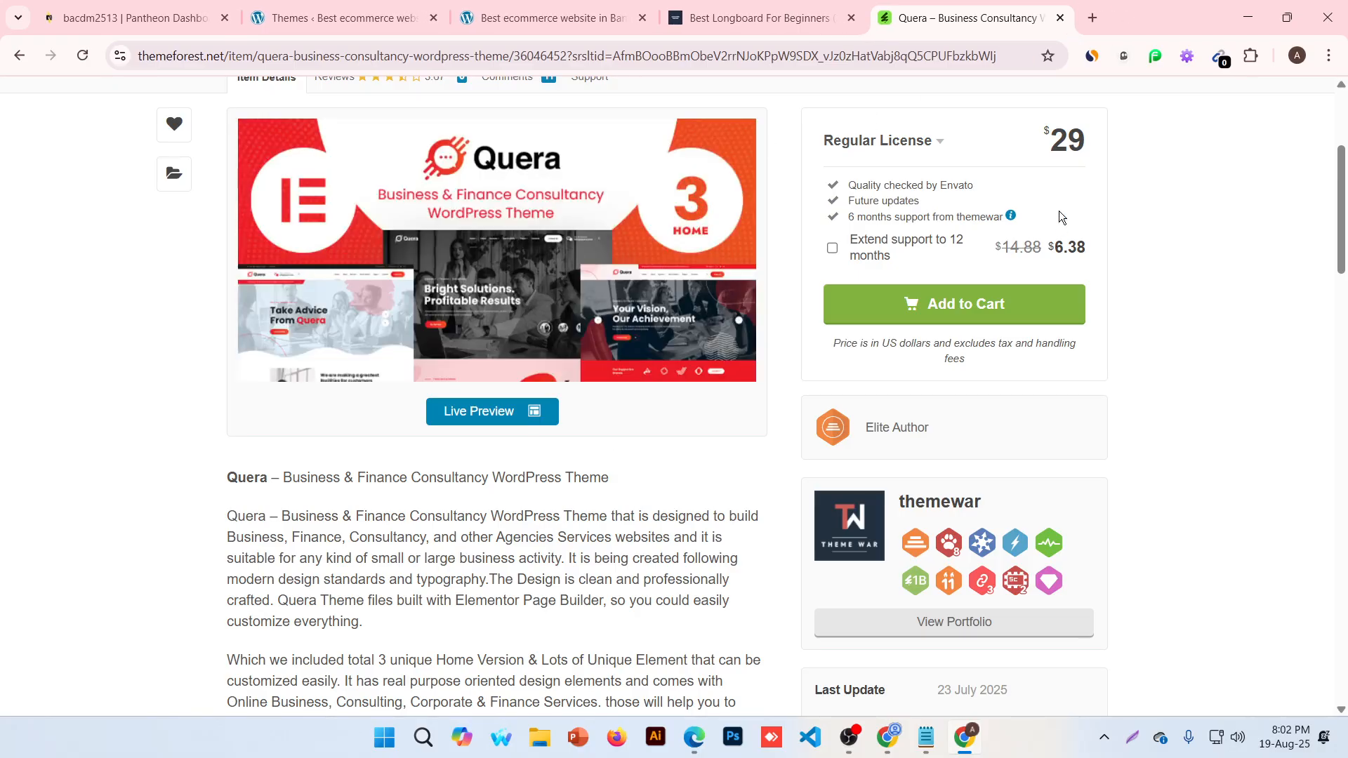
Check the Quera licence options and the $29 price
drag(1050, 140, 1090, 142)
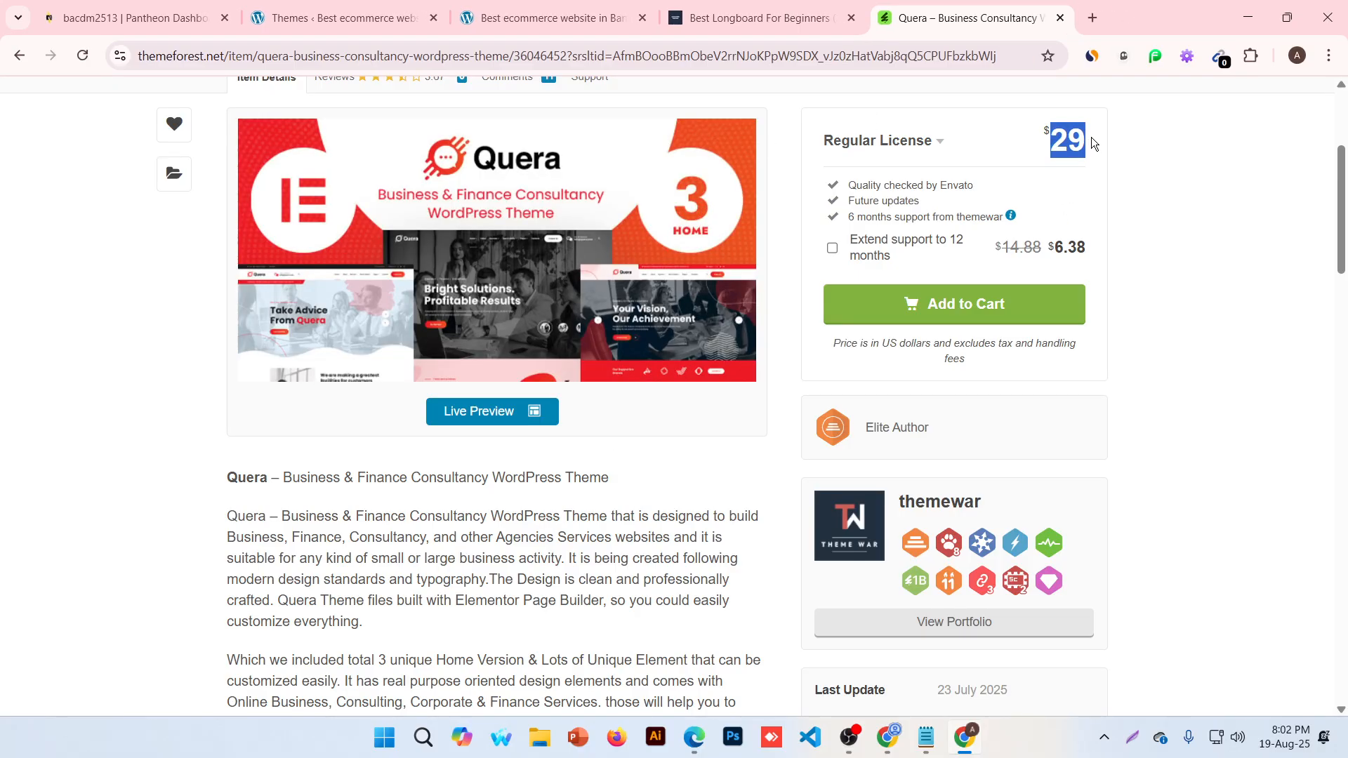
click(892, 137)
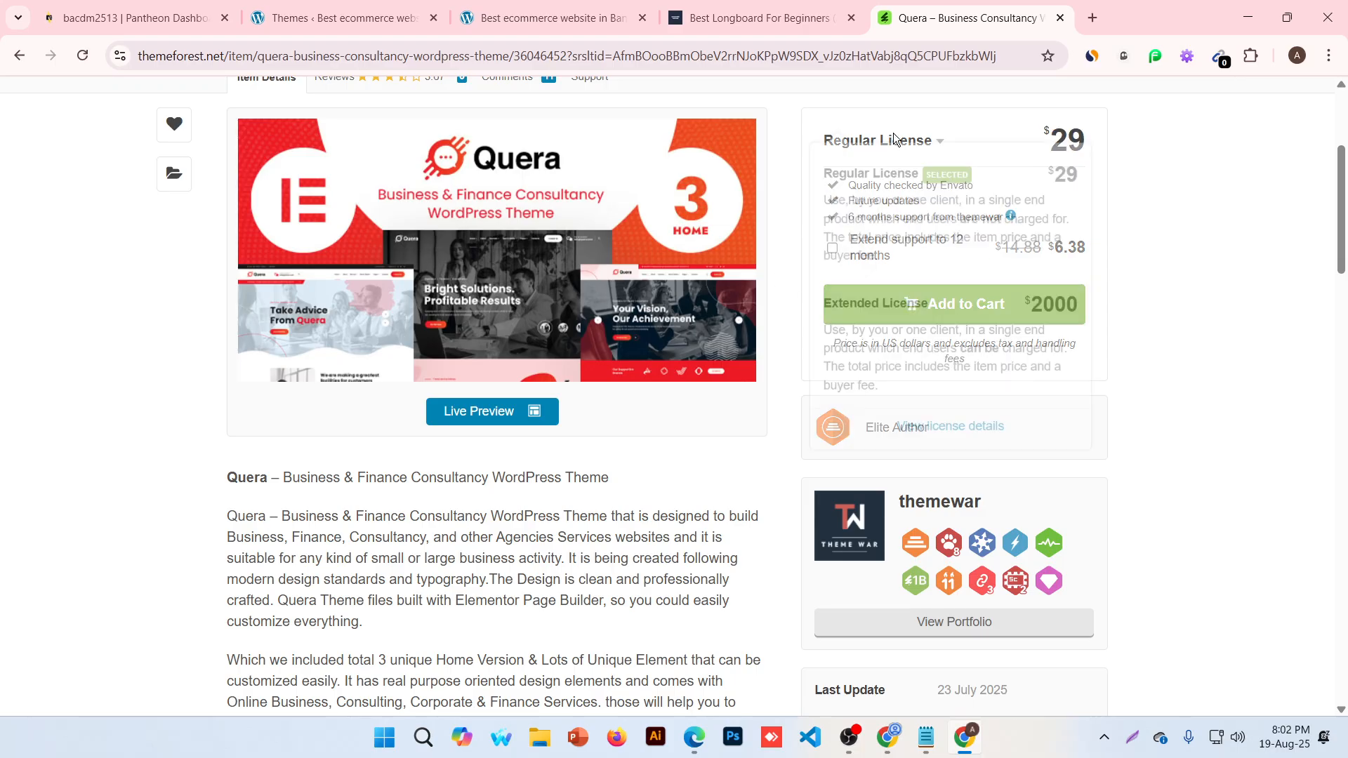
click(1183, 205)
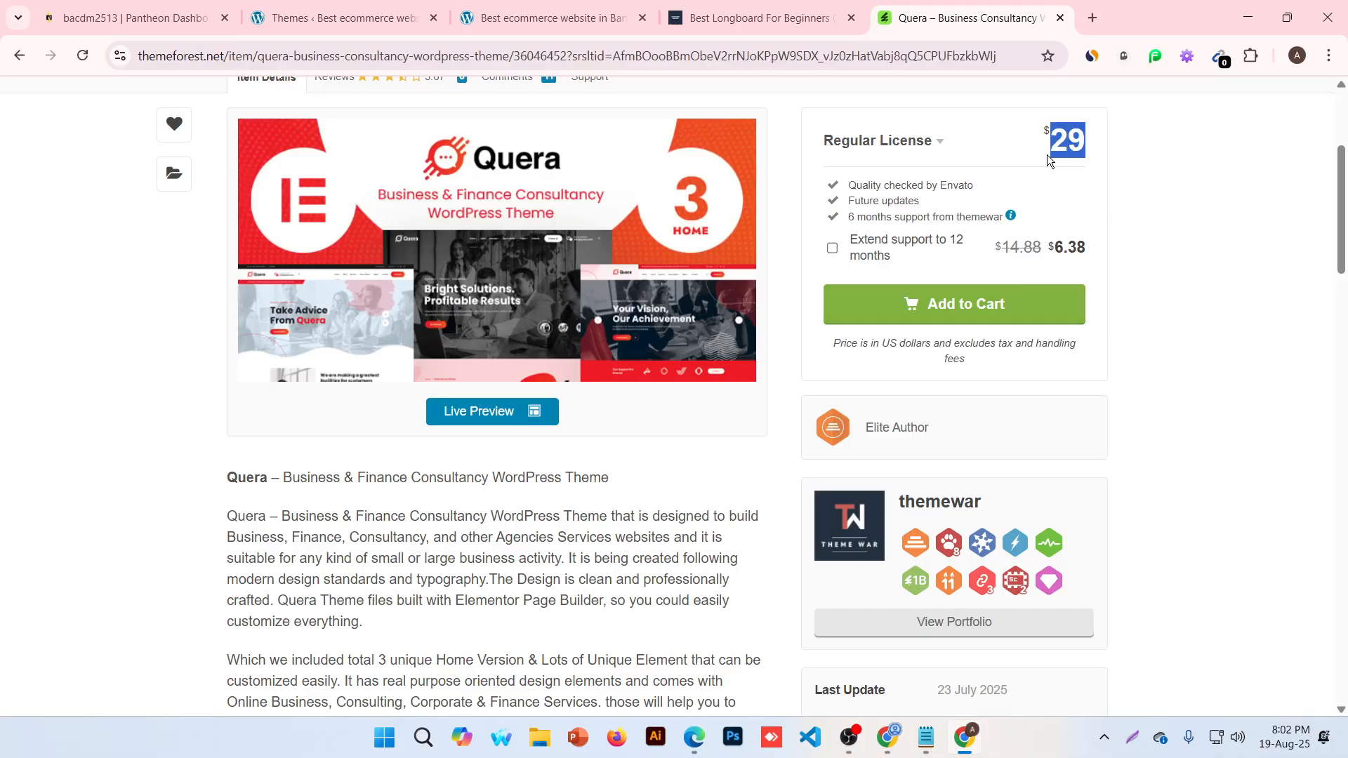
click(1112, 172)
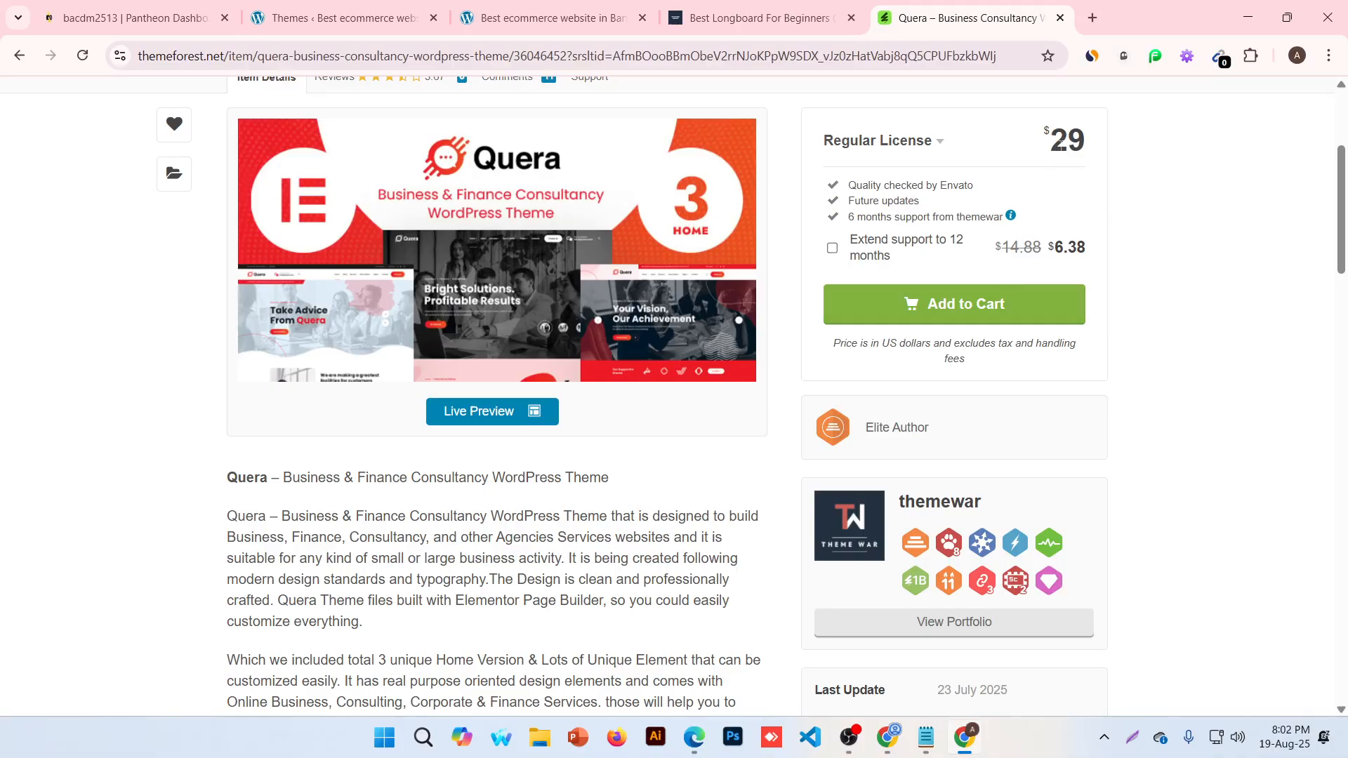
Cycle through the tabs and windows, ending on the WordPress Themes page
click(383, 6)
click(537, 8)
click(935, 7)
click(889, 745)
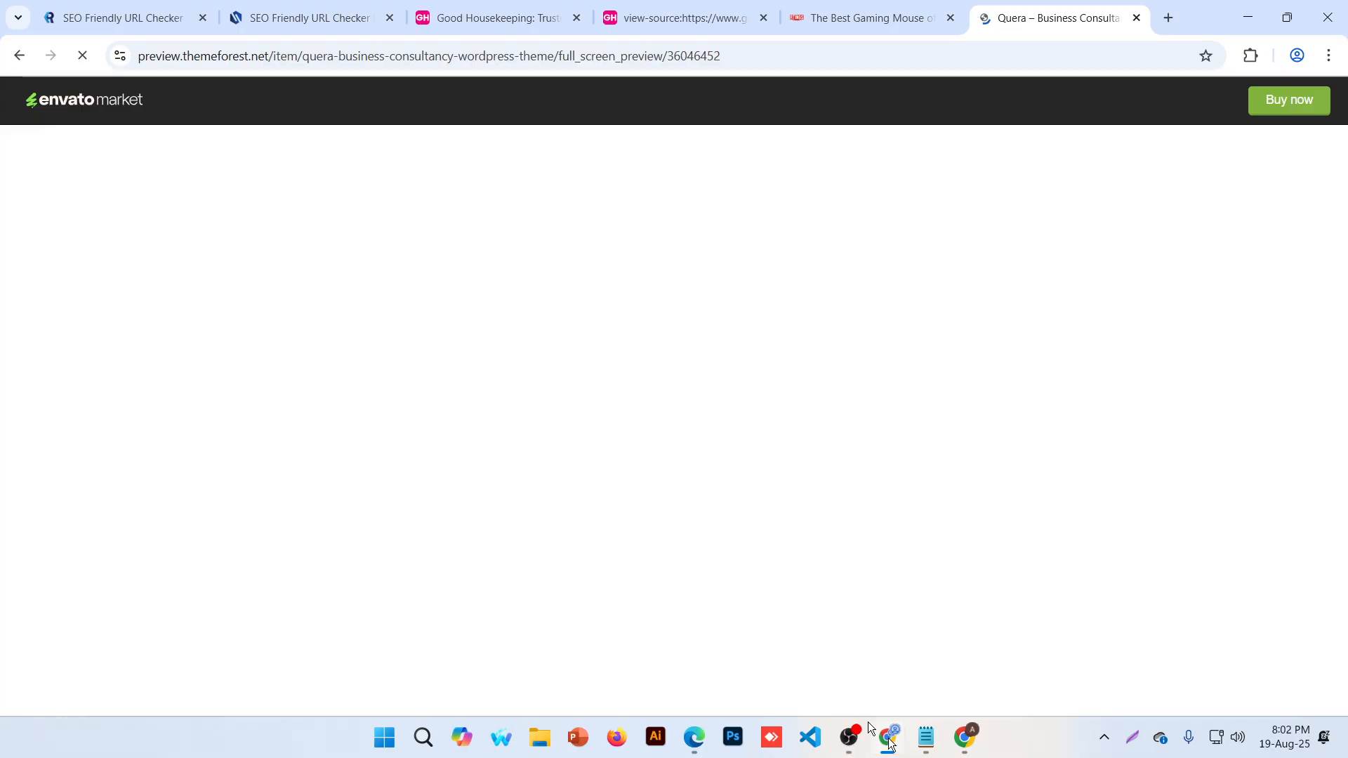
click(888, 746)
click(376, 8)
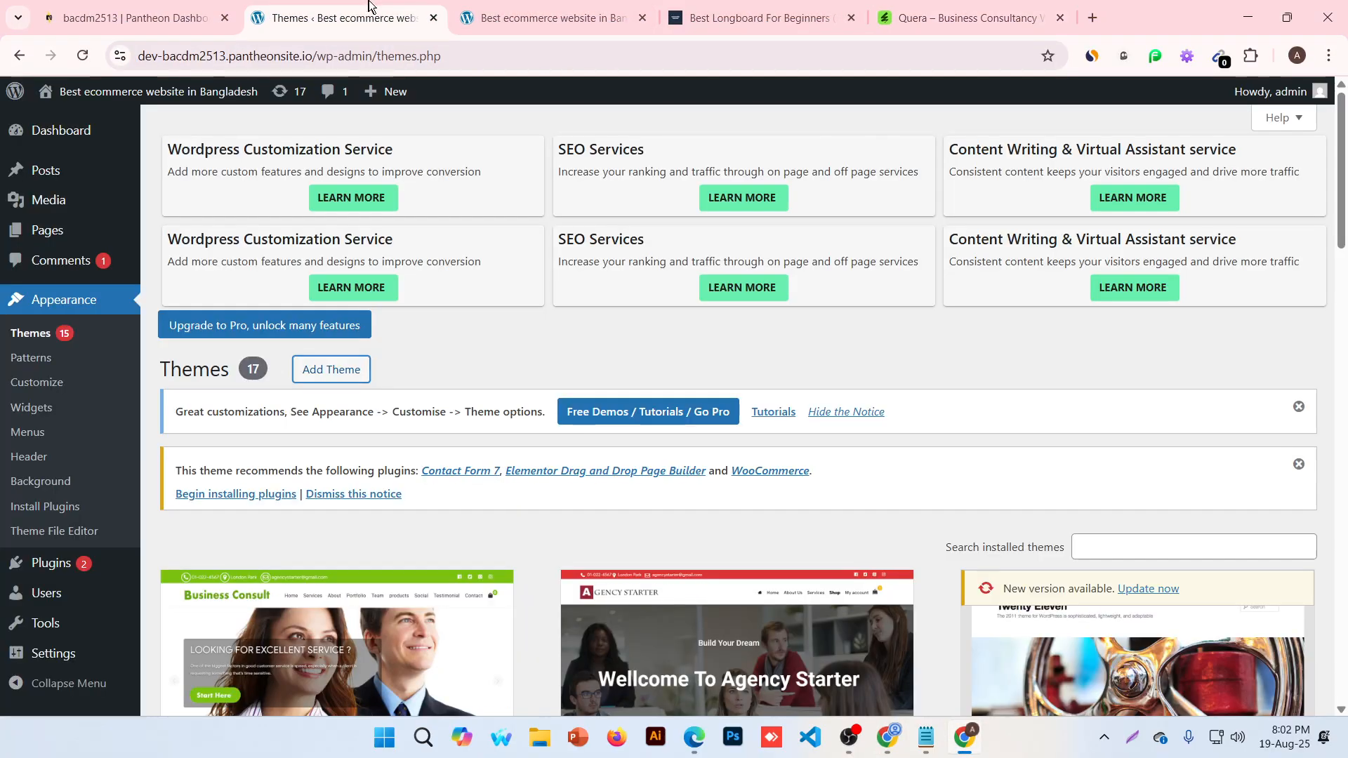
View the WordPress front page, then switch to the window with the loaded Quera demo
click(537, 7)
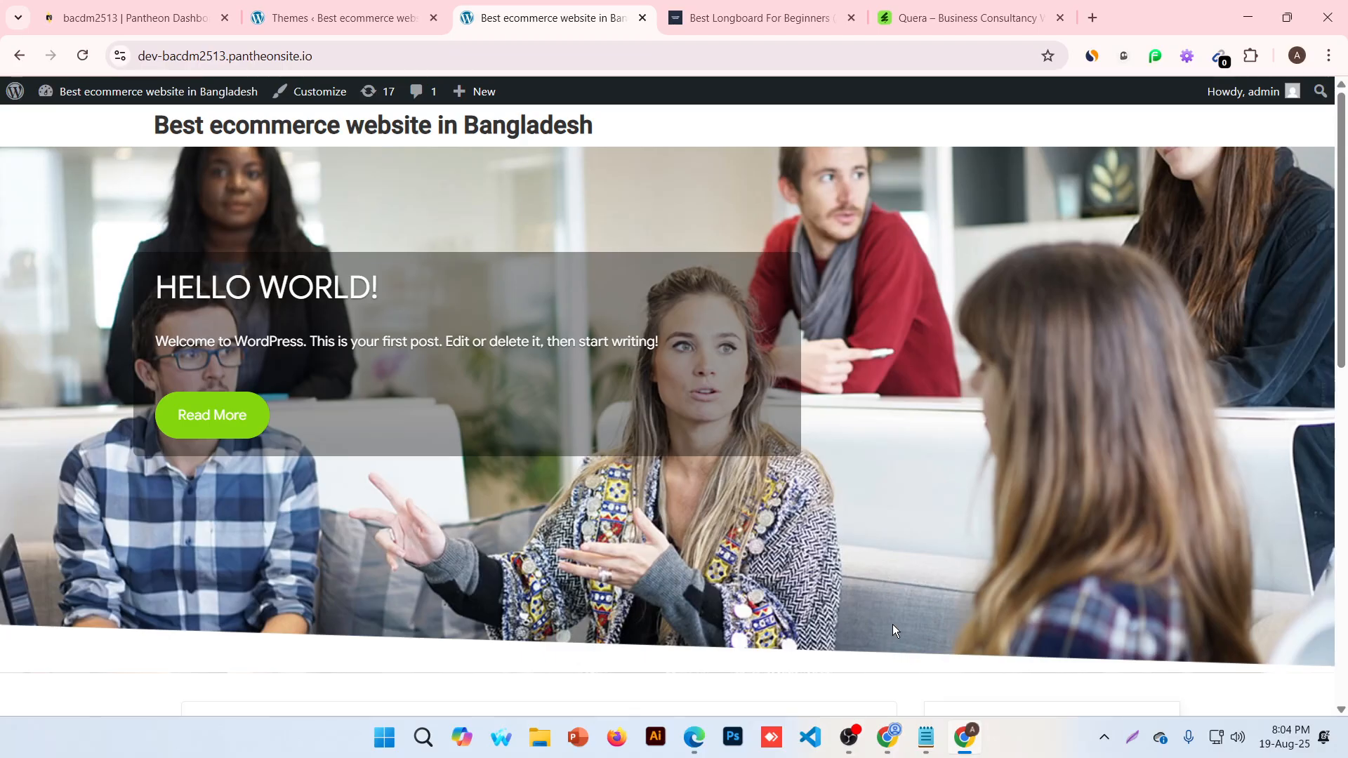
click(893, 740)
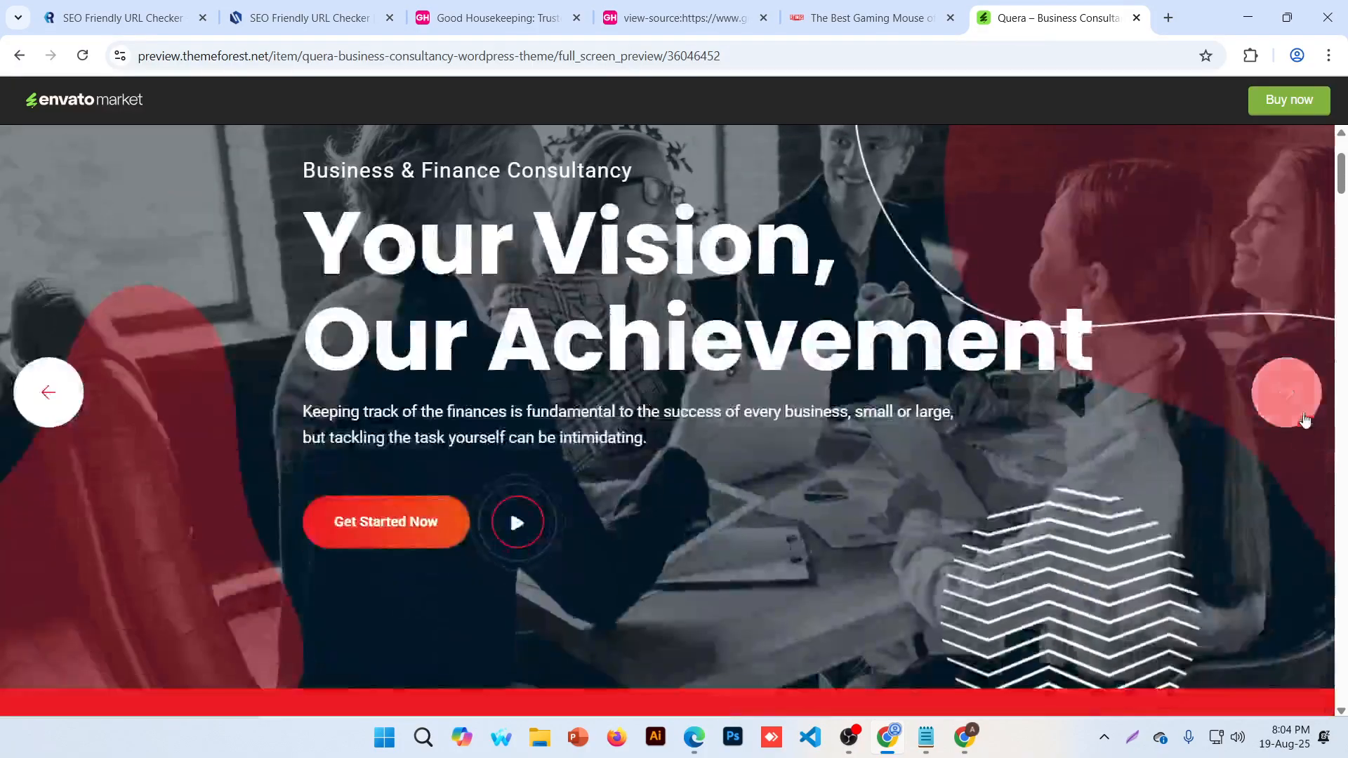
Advance the Quera hero slider twice and scroll down through the demo page
click(1303, 419)
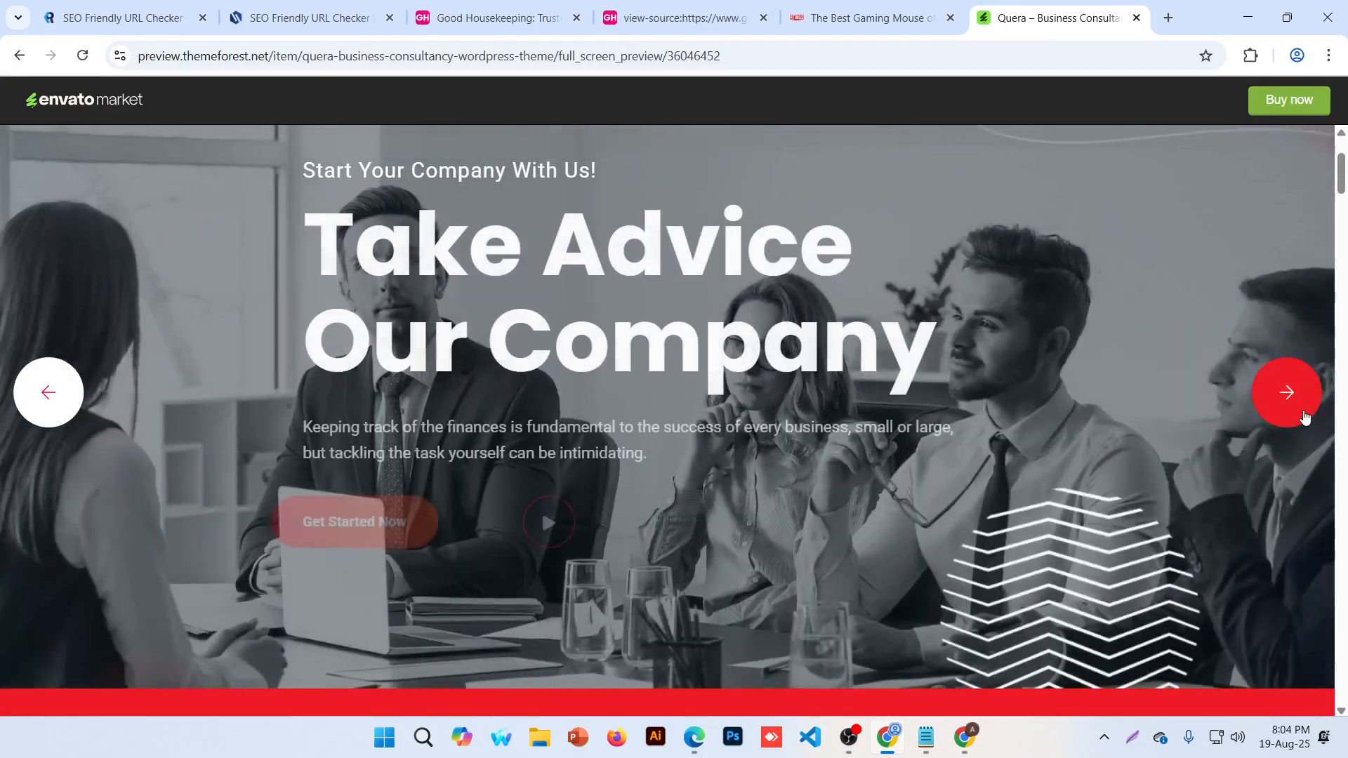
click(1304, 419)
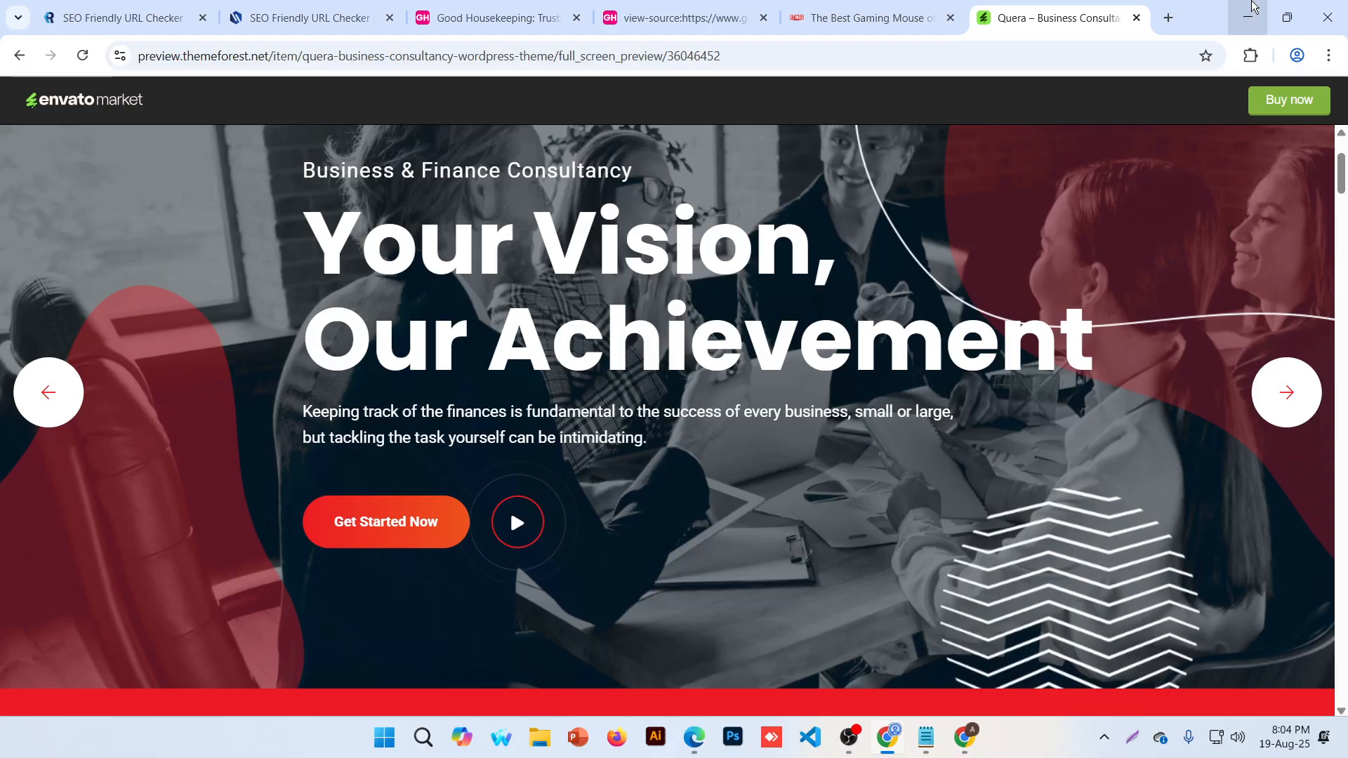
scroll(599, 385, down, 10)
scroll(630, 392, down, 14)
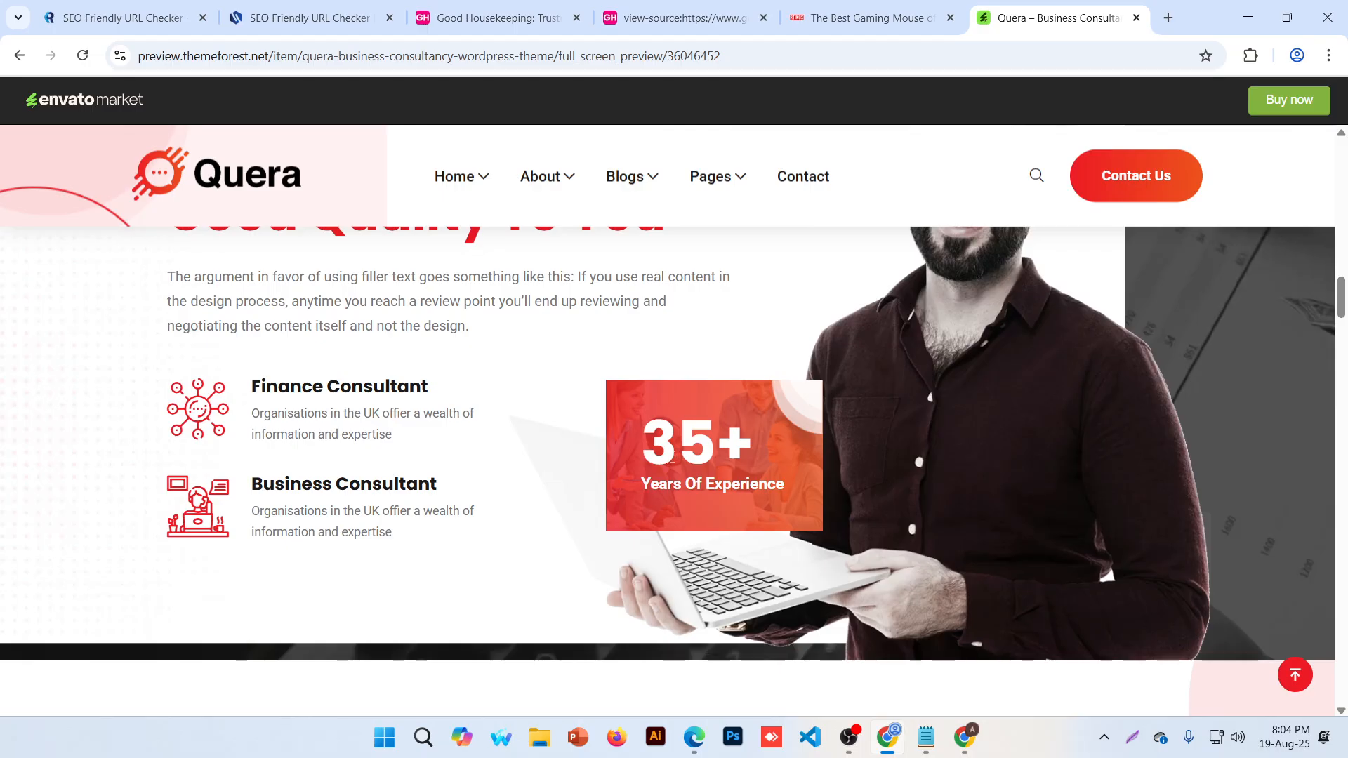
scroll(672, 457, down, 15)
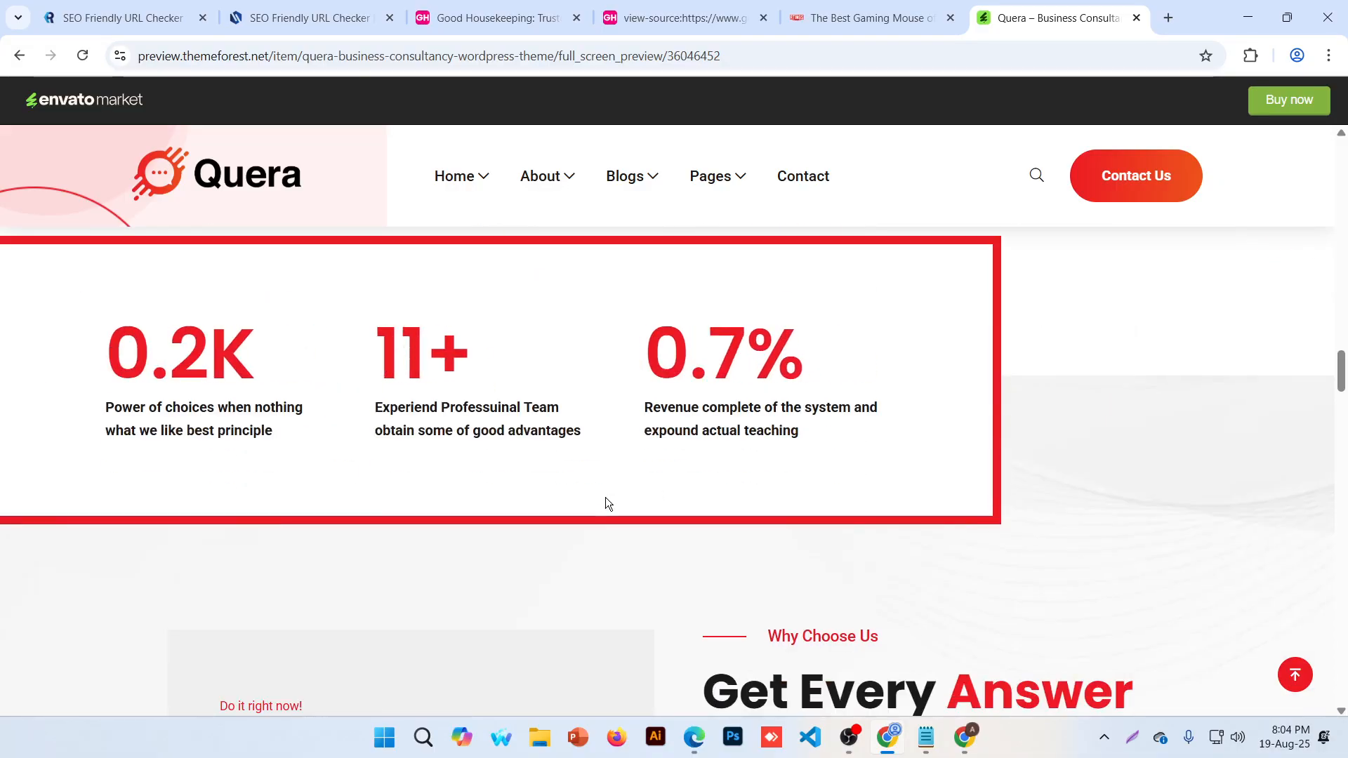
scroll(597, 495, up, 5)
scroll(649, 487, down, 5)
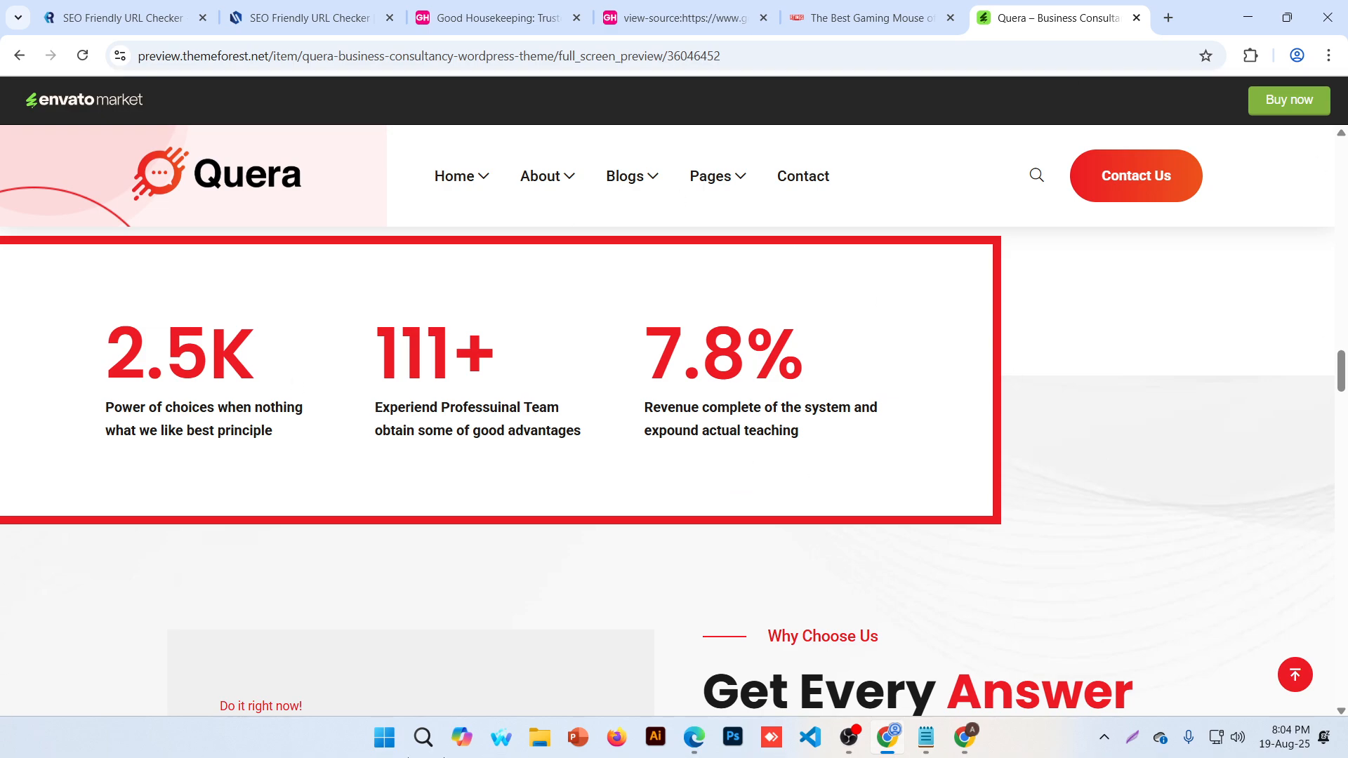
scroll(558, 517, down, 7)
Look over the quote form and FAQ, then minimize the Quera preview window
mouse_move(575, 178)
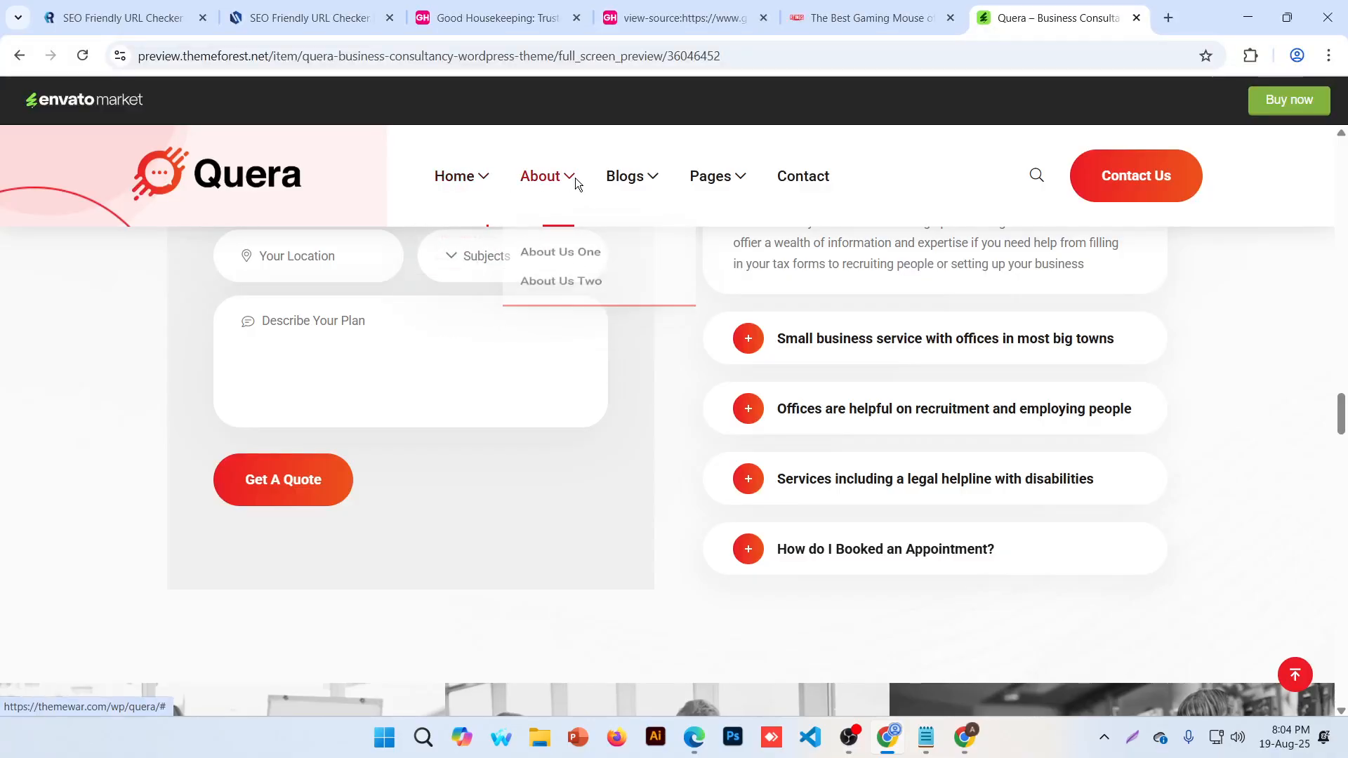
mouse_move(699, 188)
mouse_move(719, 299)
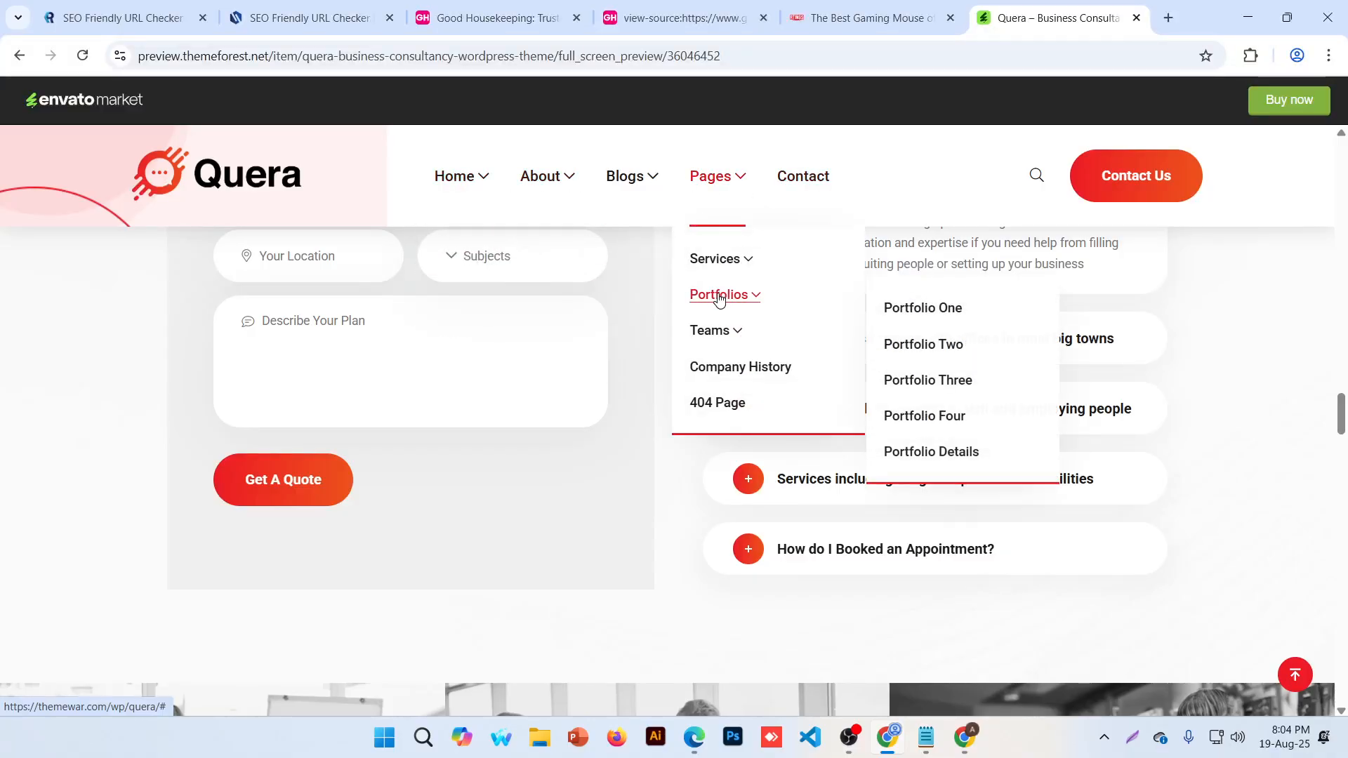
mouse_move(451, 187)
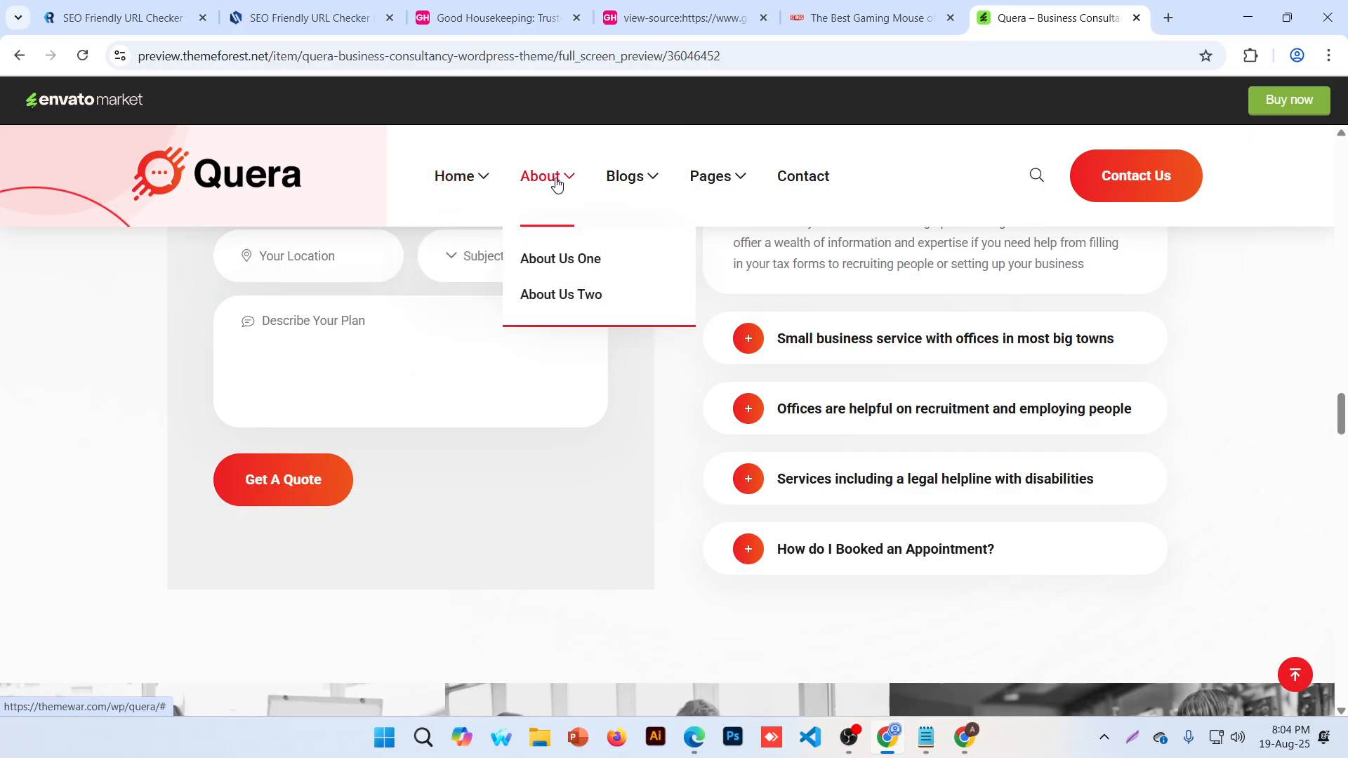
mouse_move(635, 180)
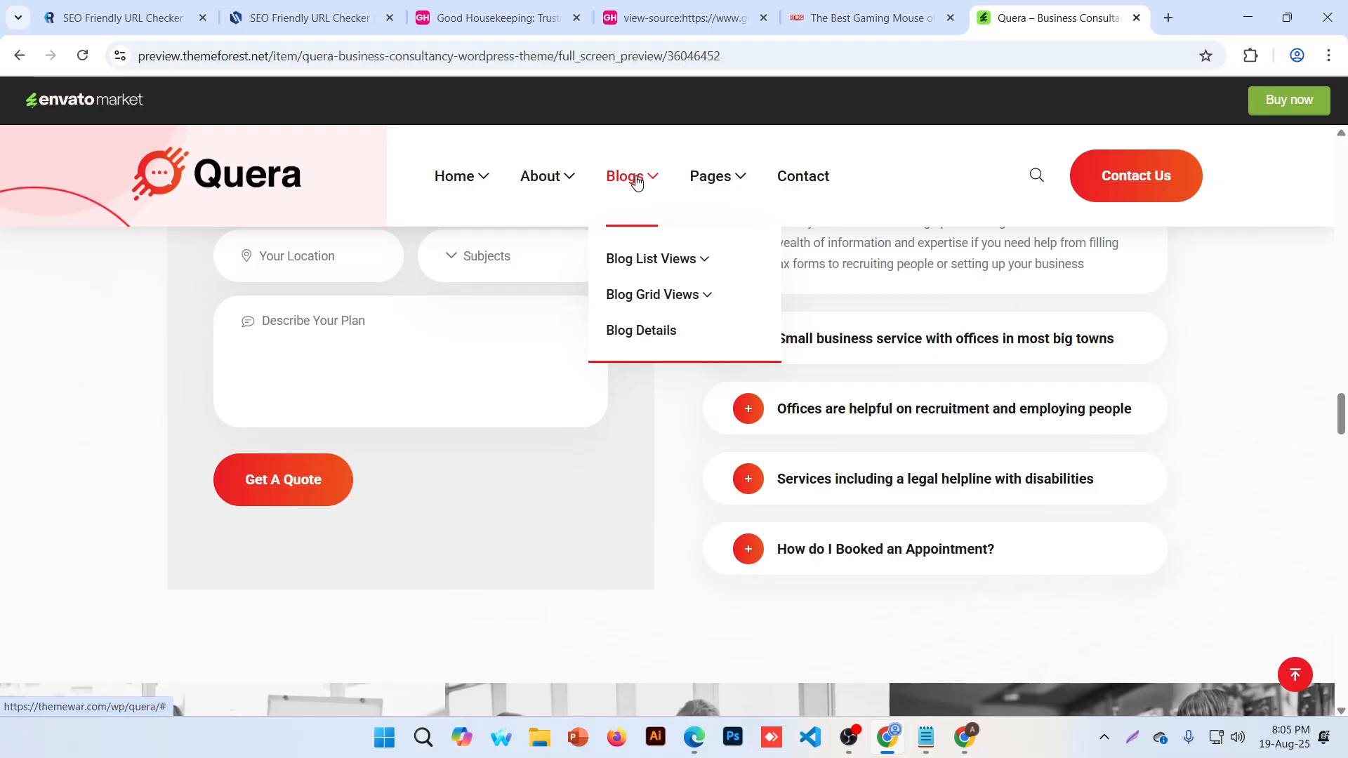
mouse_move(713, 274)
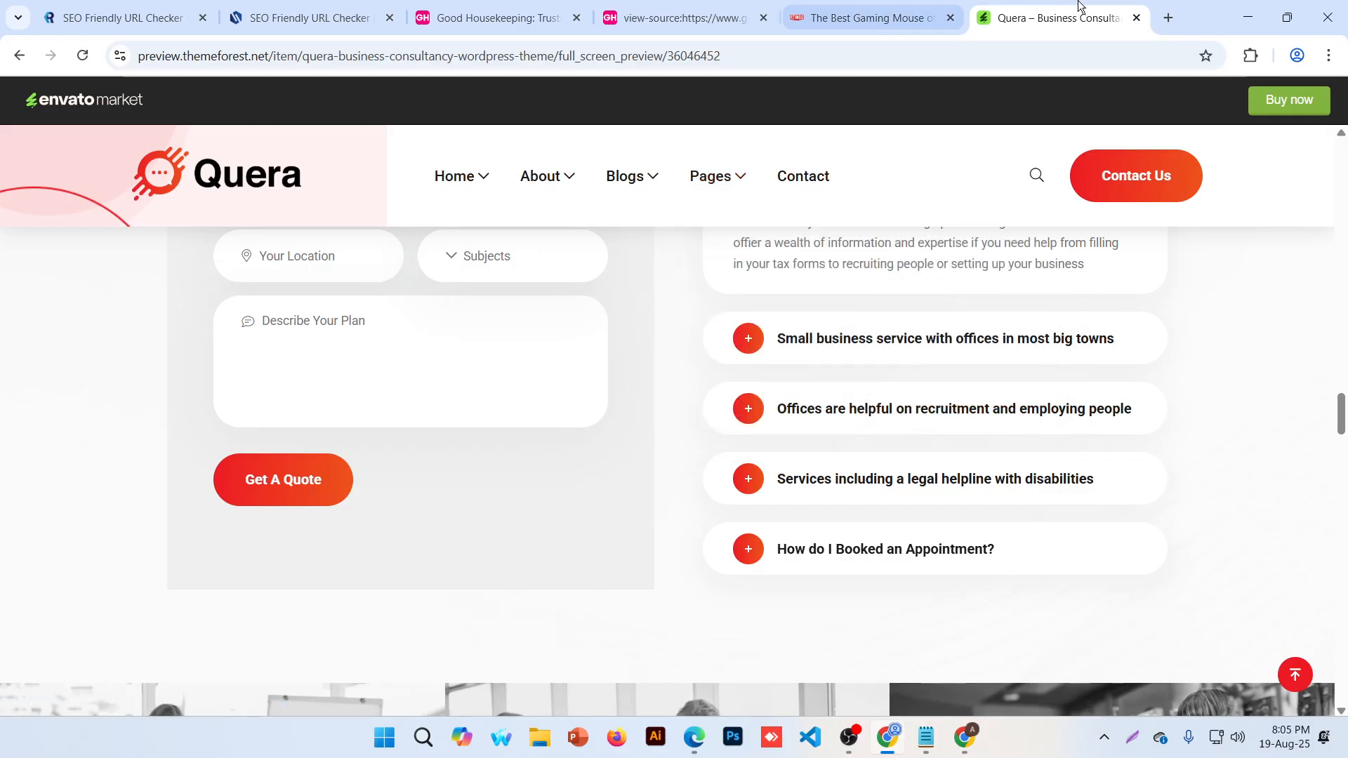
click(1262, 4)
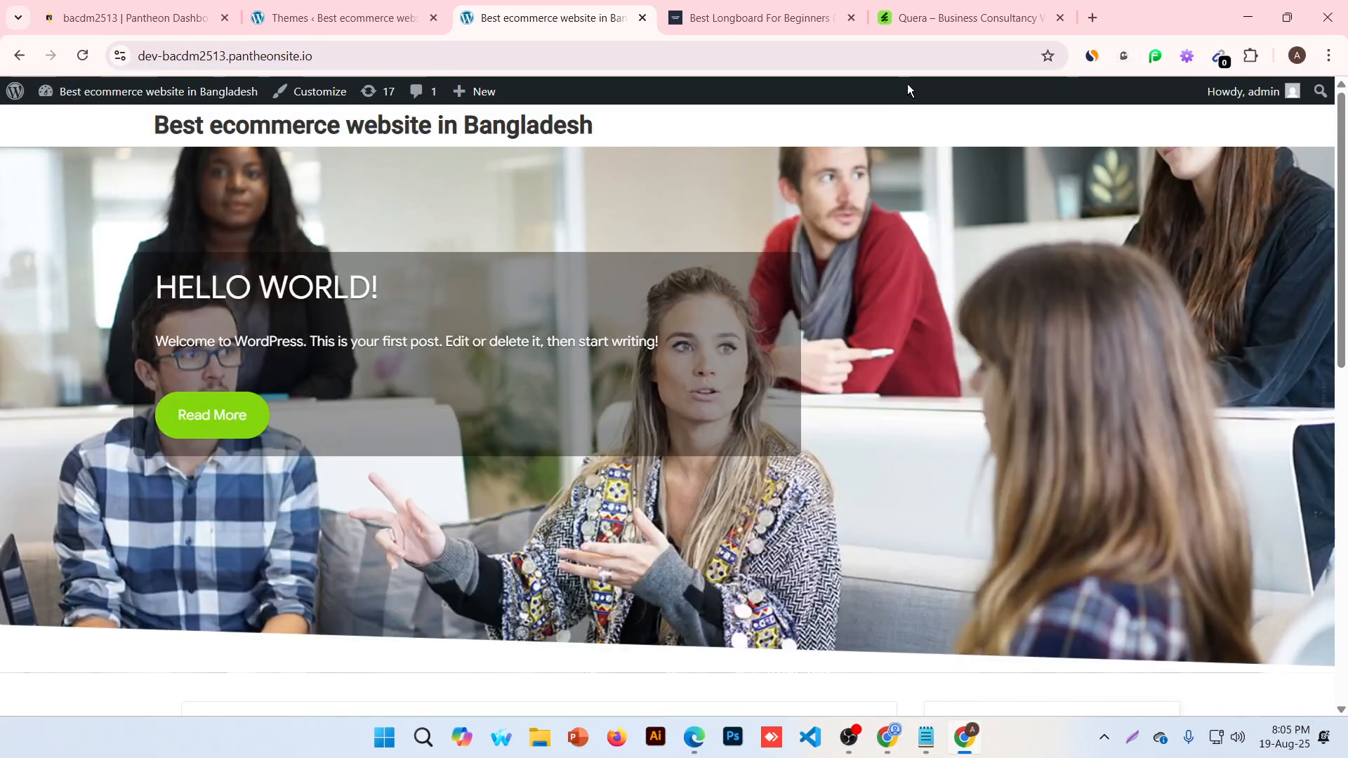
Go from the Themes tab to the Users list showing the single Administrator account
click(306, 12)
mouse_move(90, 573)
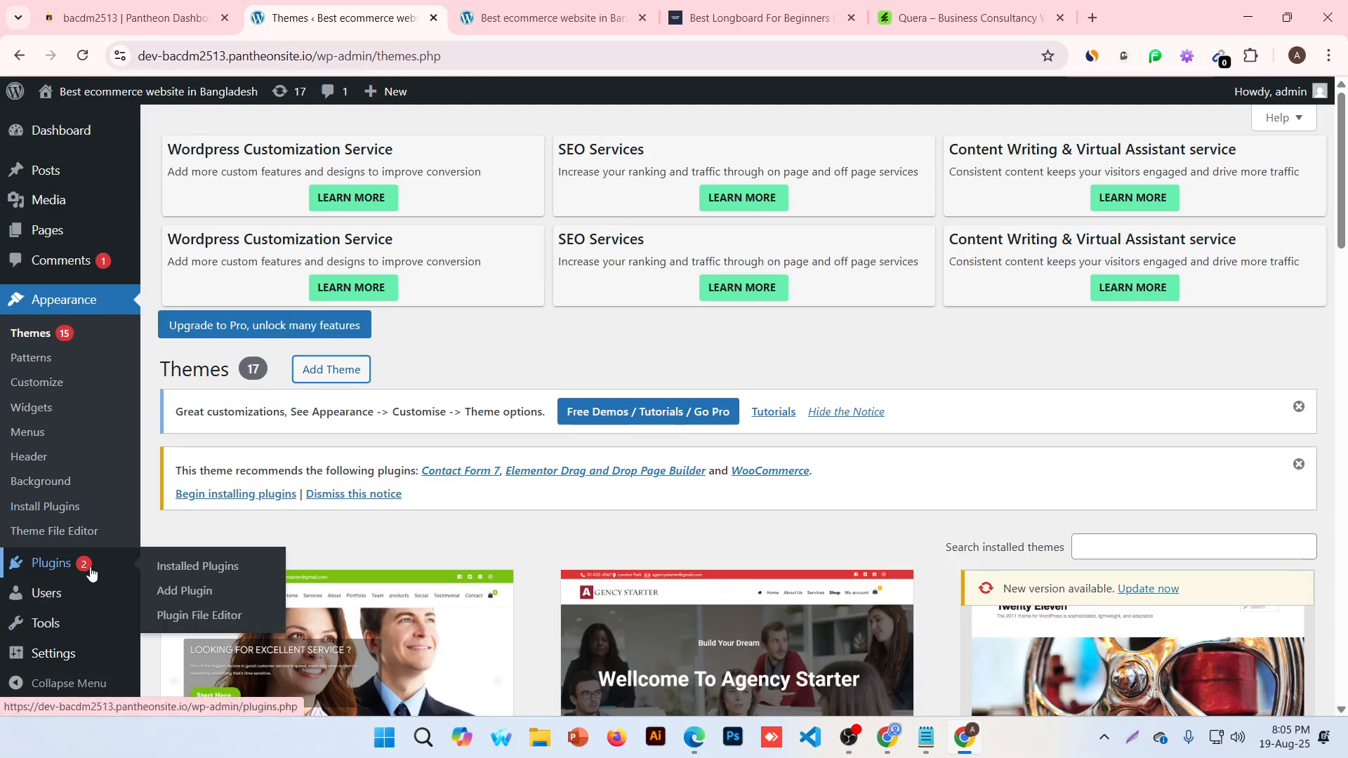
click(58, 605)
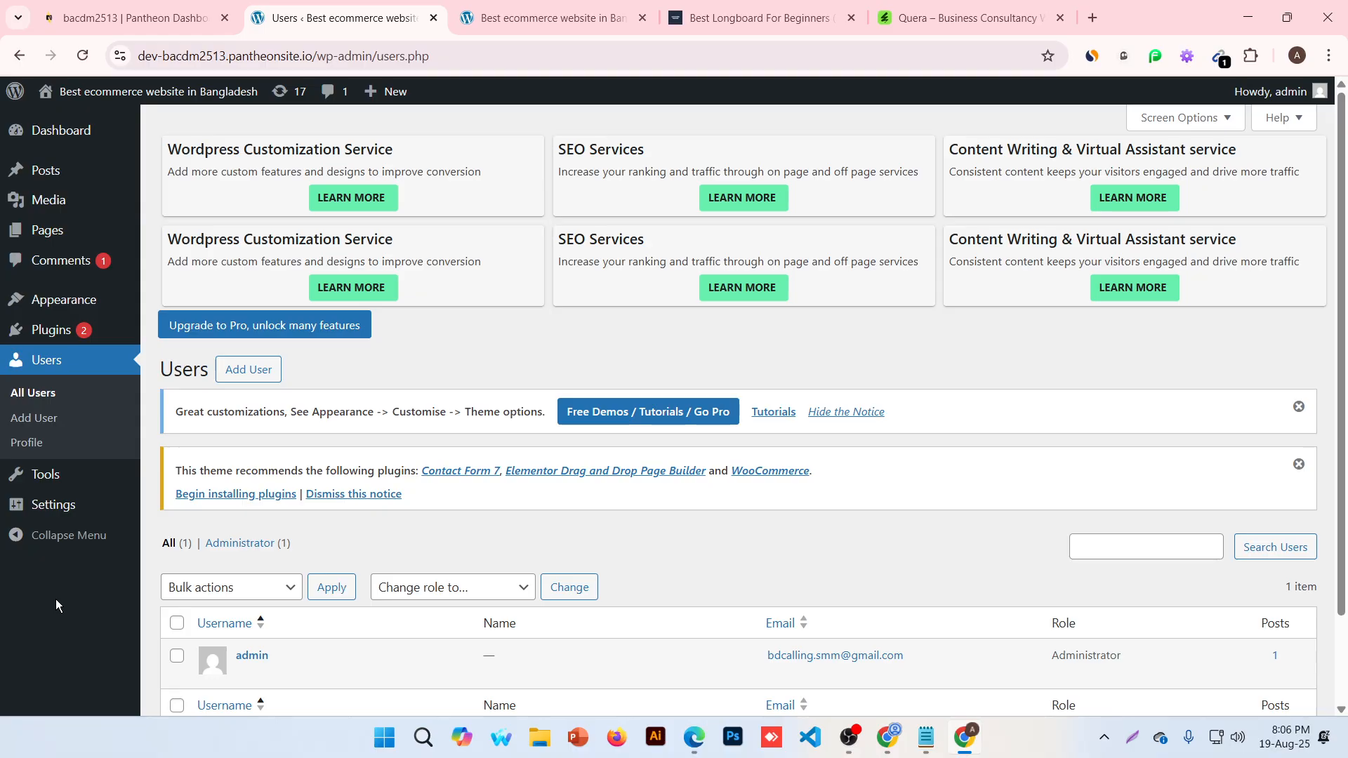
scroll(293, 424, down, 3)
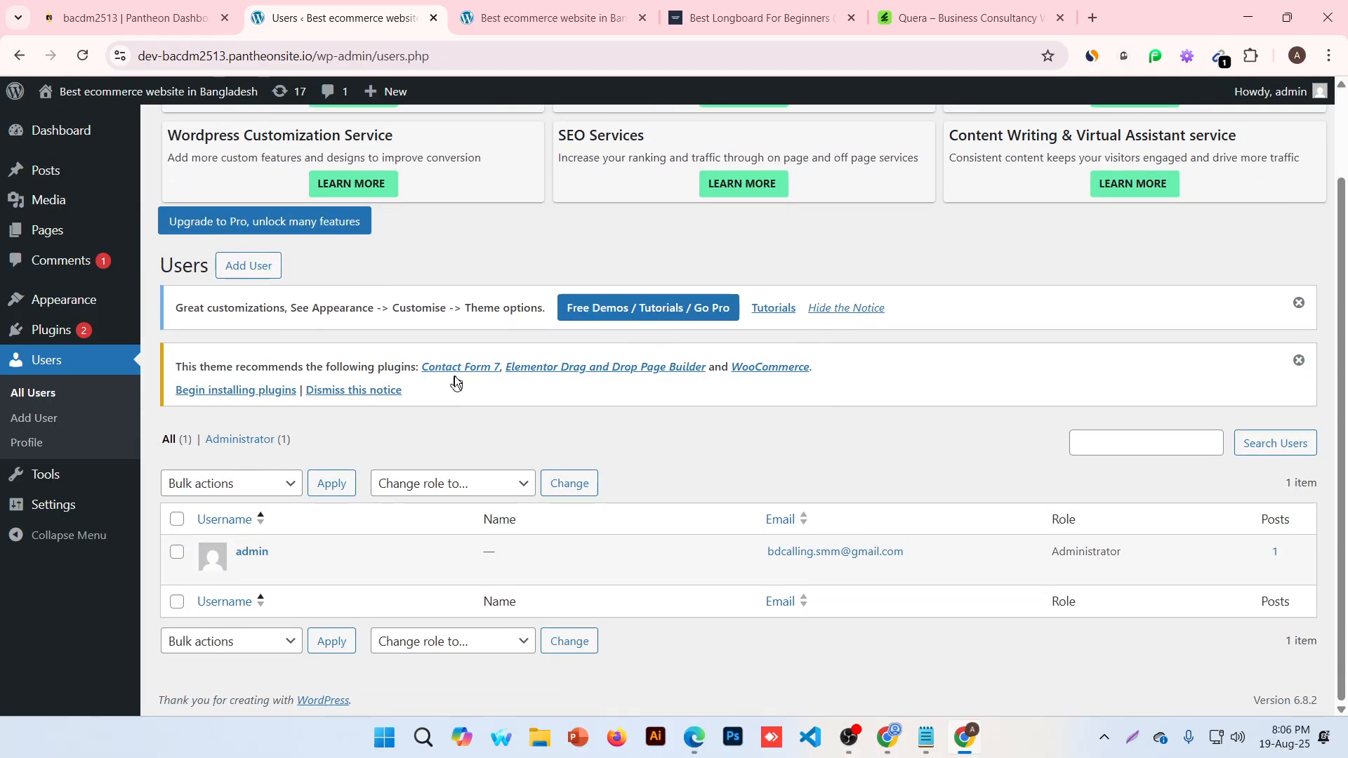
scroll(43, 438, up, 2)
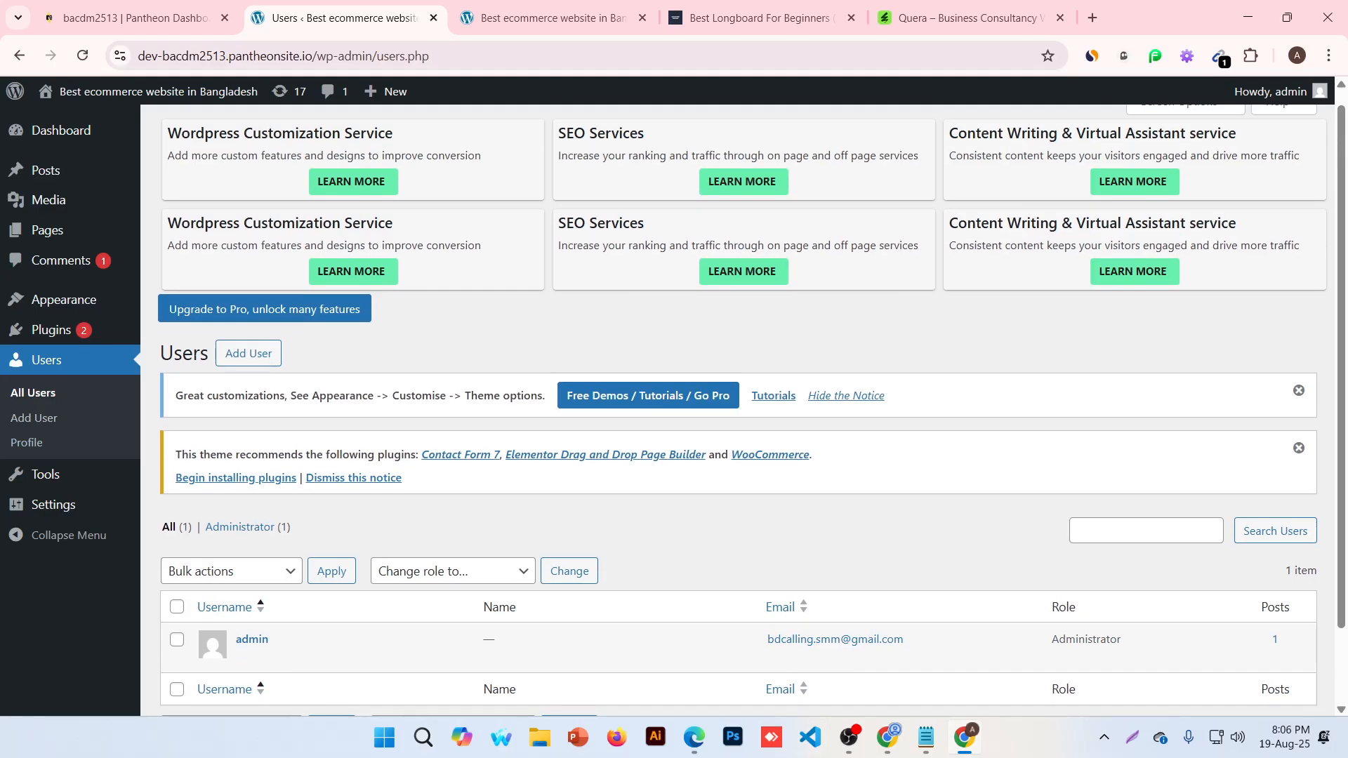
Start a new user and look at the Username, E-mail and Role fields, leaving them blank
click(248, 353)
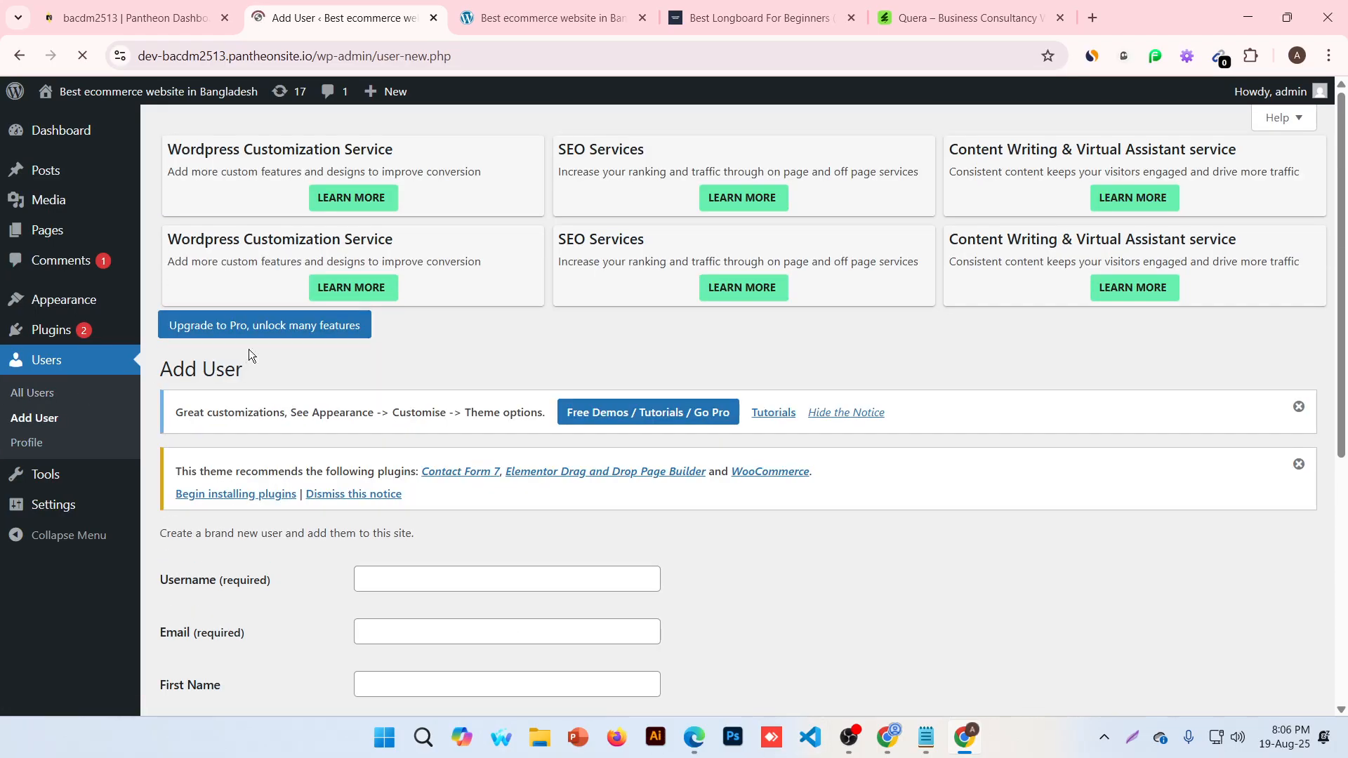
scroll(380, 307, down, 4)
click(420, 230)
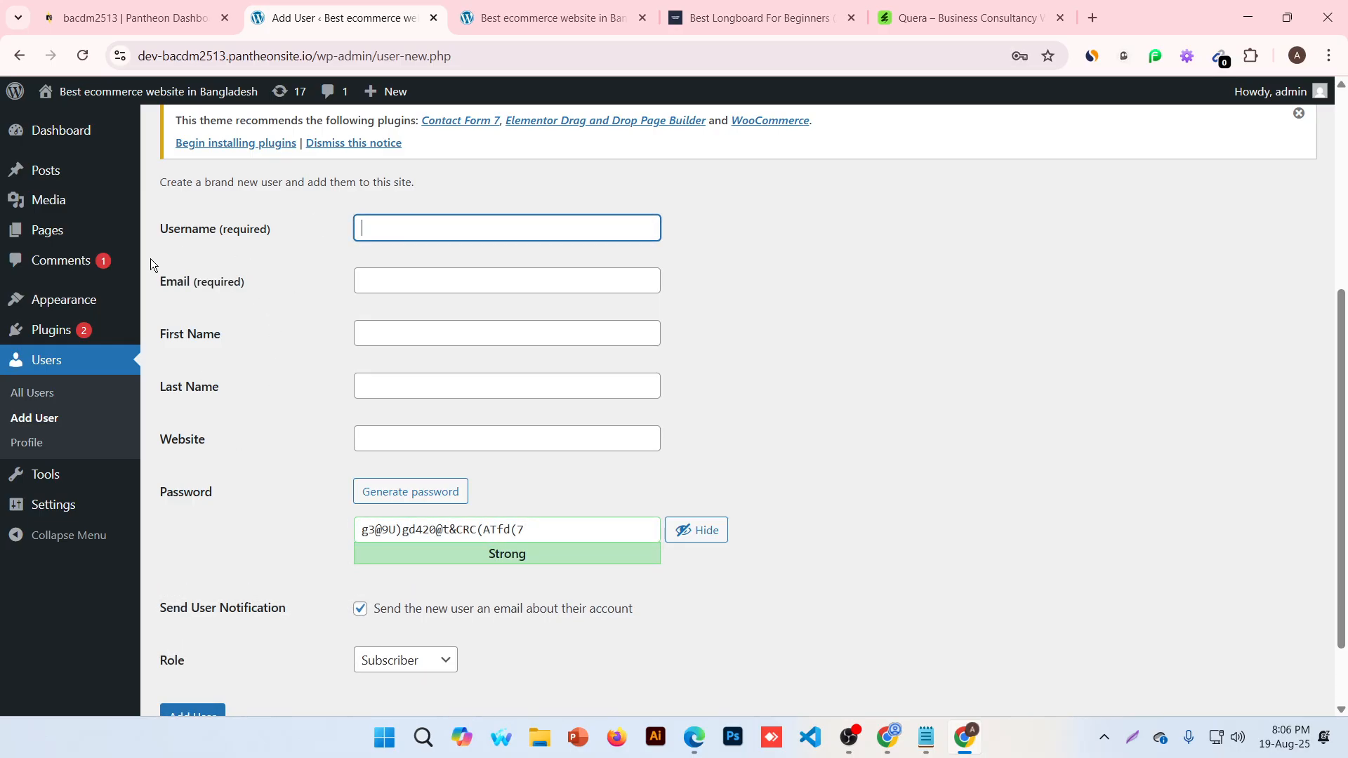
click(422, 280)
scroll(271, 444, down, 2)
click(271, 443)
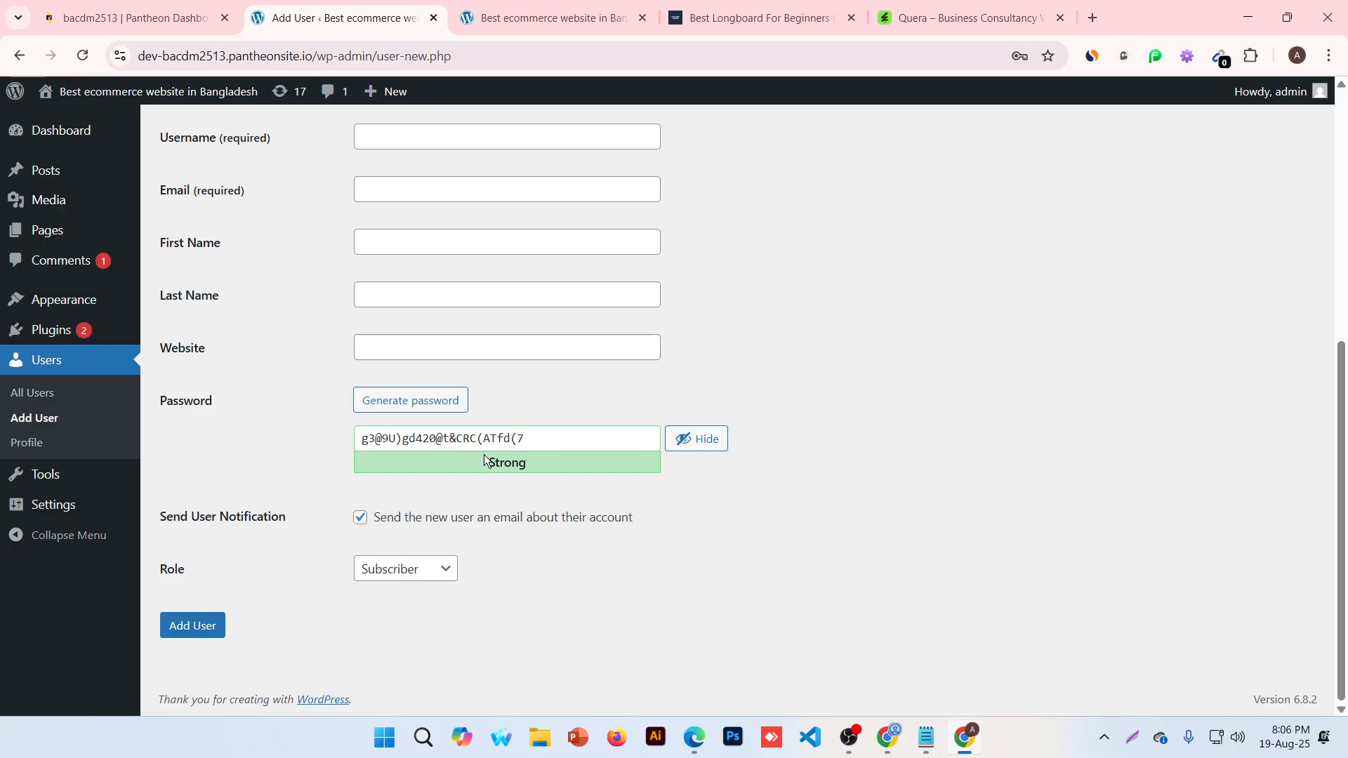
click(397, 577)
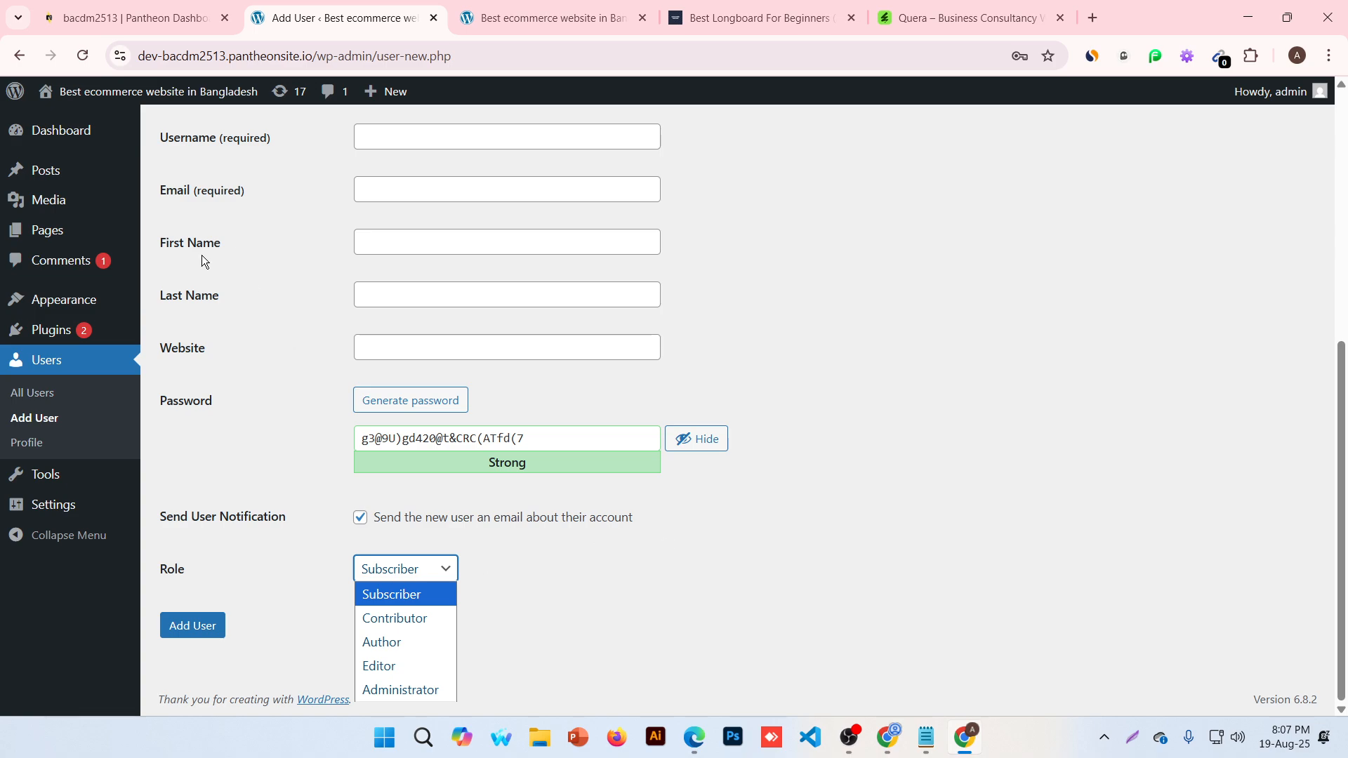
Head to Settings > Permalinks from the unsaved new-user form
mouse_move(54, 472)
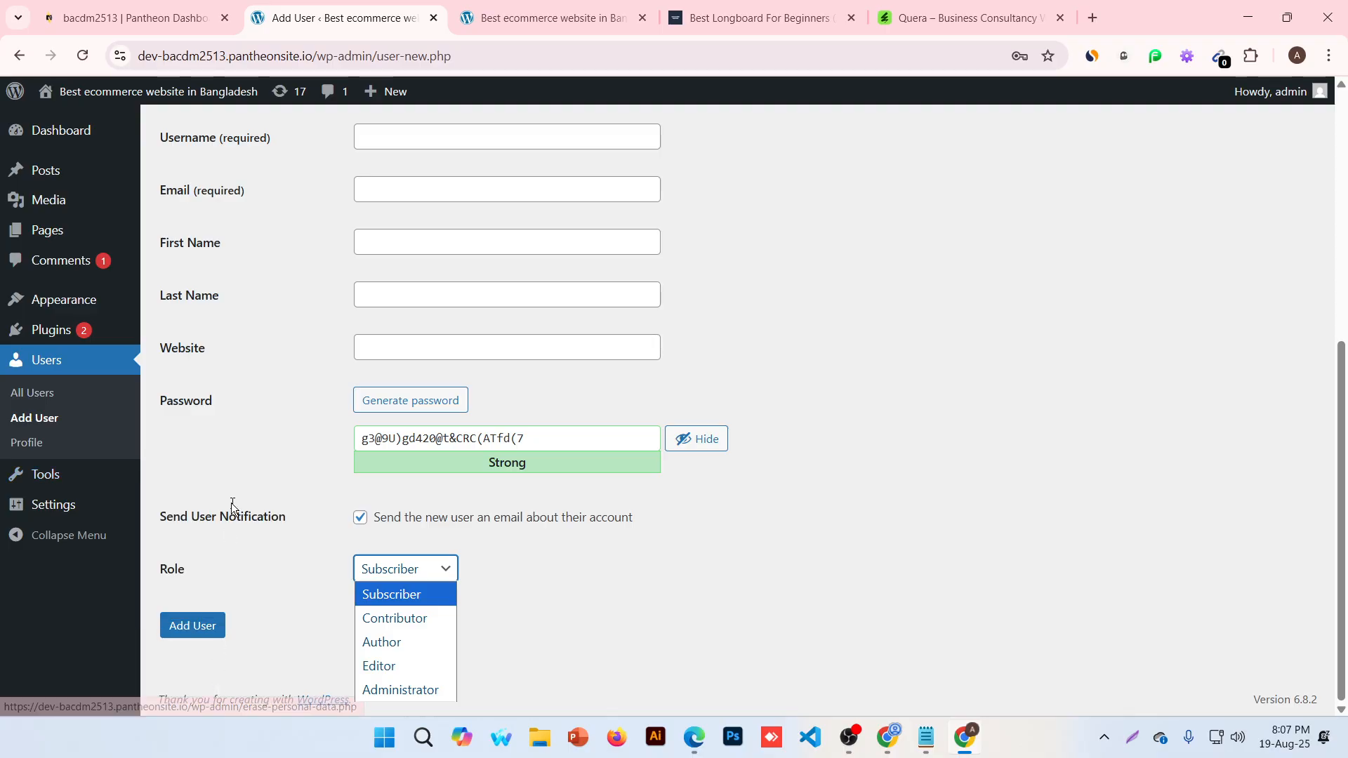
mouse_move(40, 518)
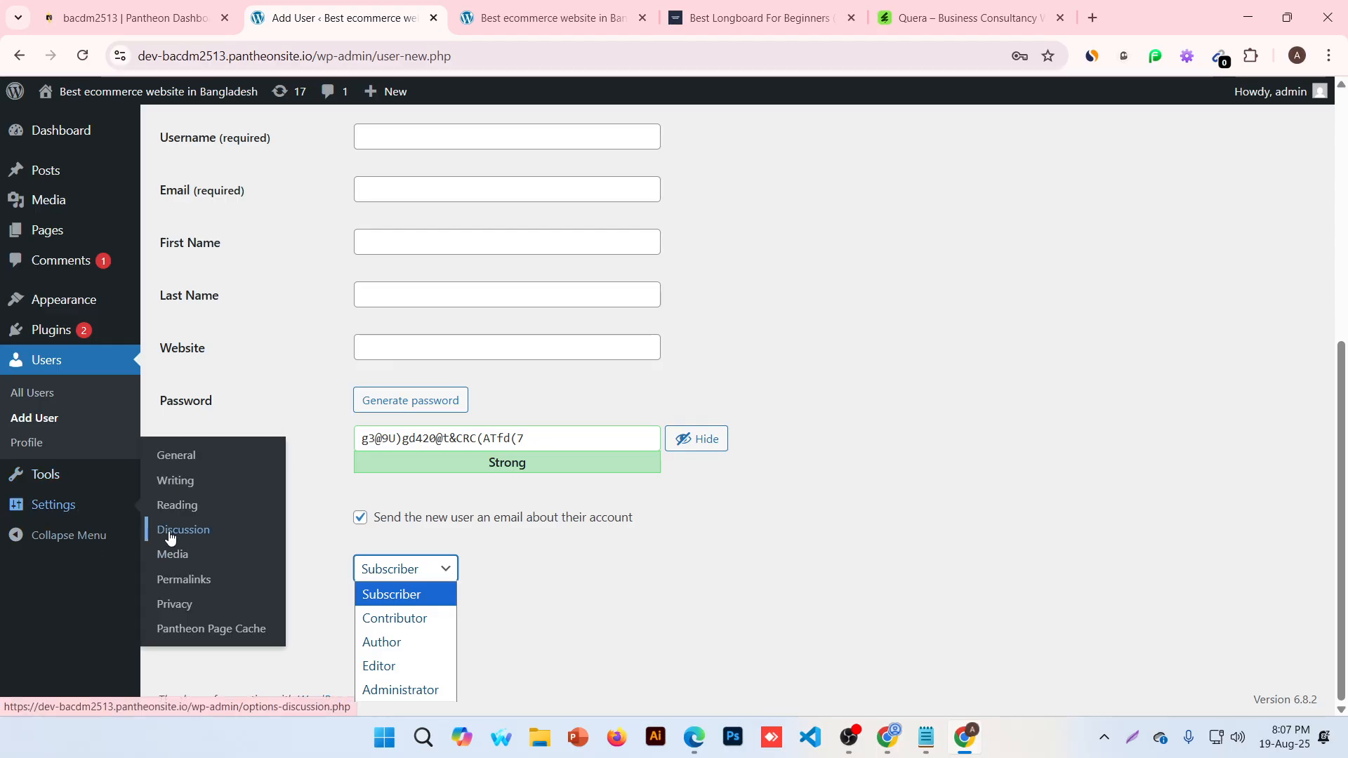
click(228, 587)
Abandon the unsaved user form, close the screen magnifier and zoom the page to 150%
click(729, 168)
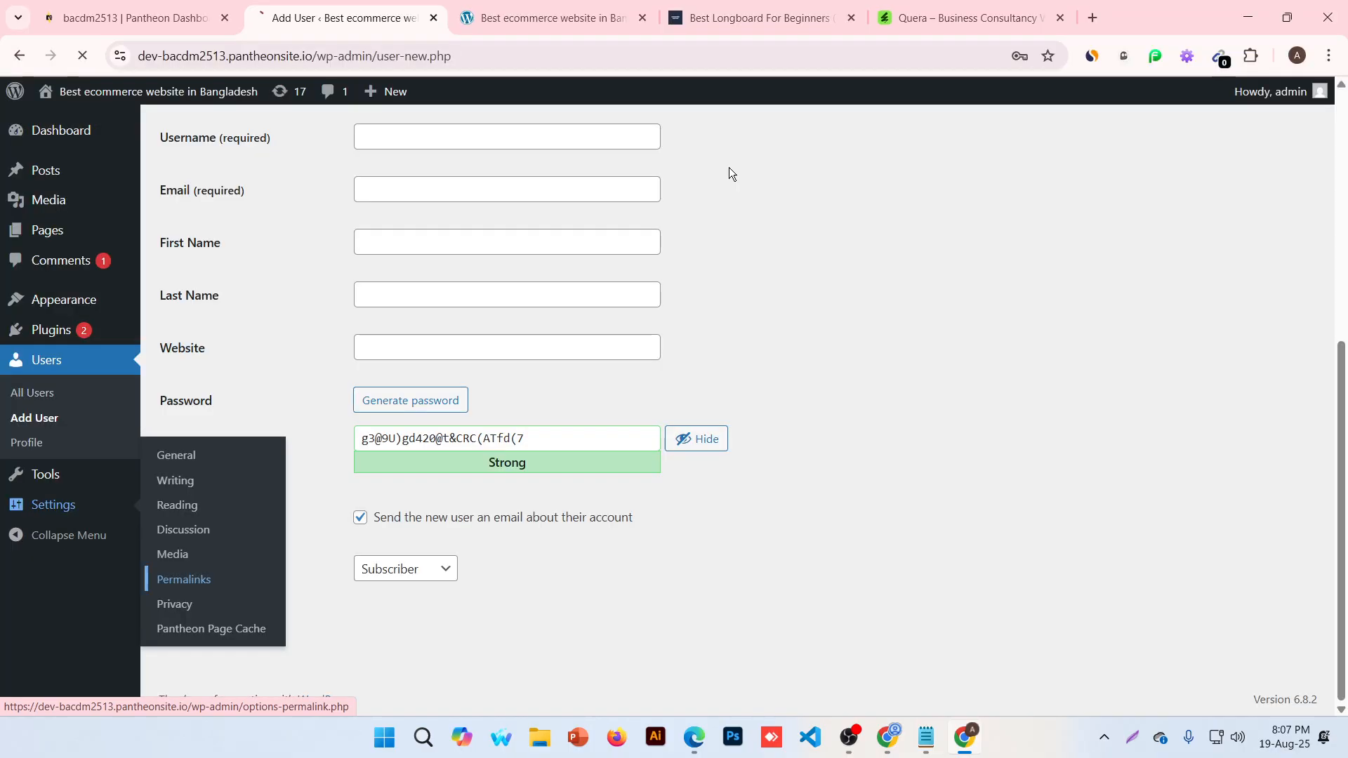
scroll(445, 451, down, 2)
scroll(330, 448, up, 2)
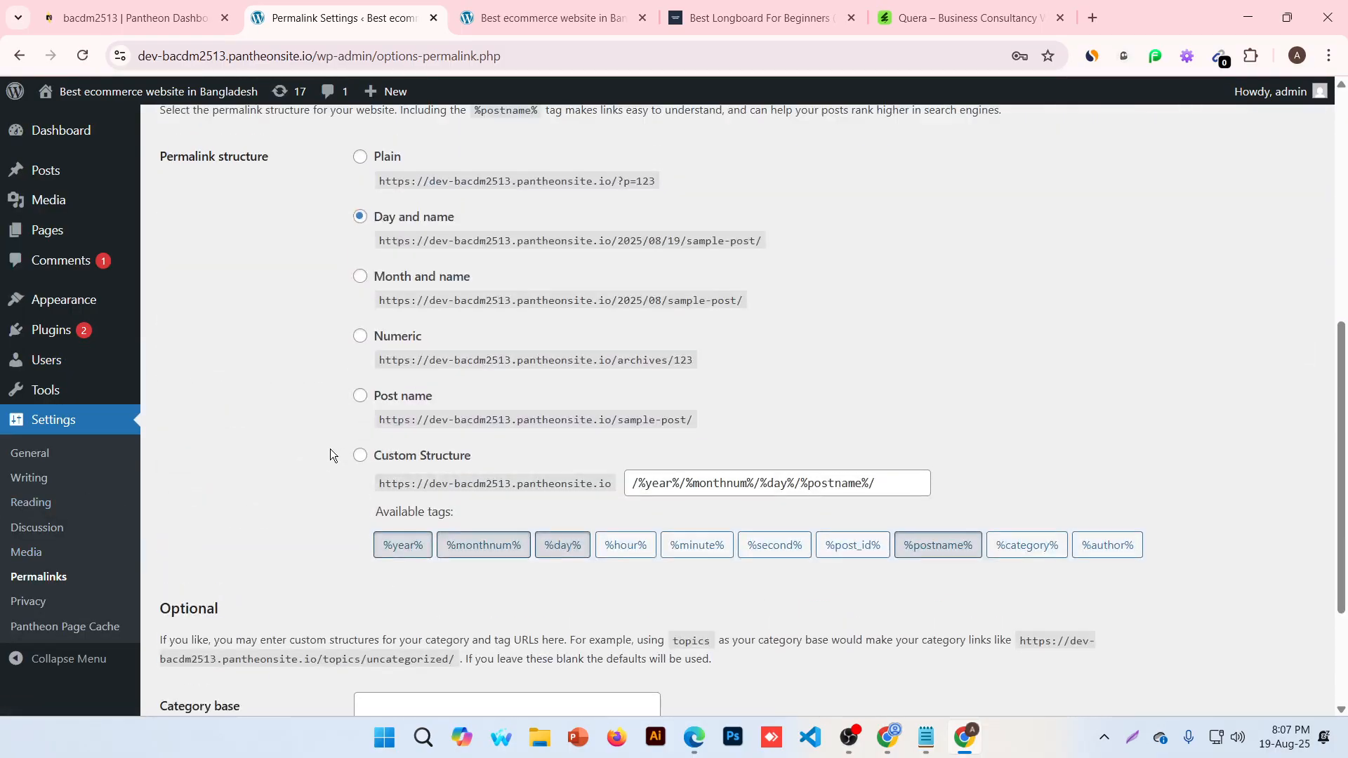
drag(179, 221, 299, 214)
click(281, 346)
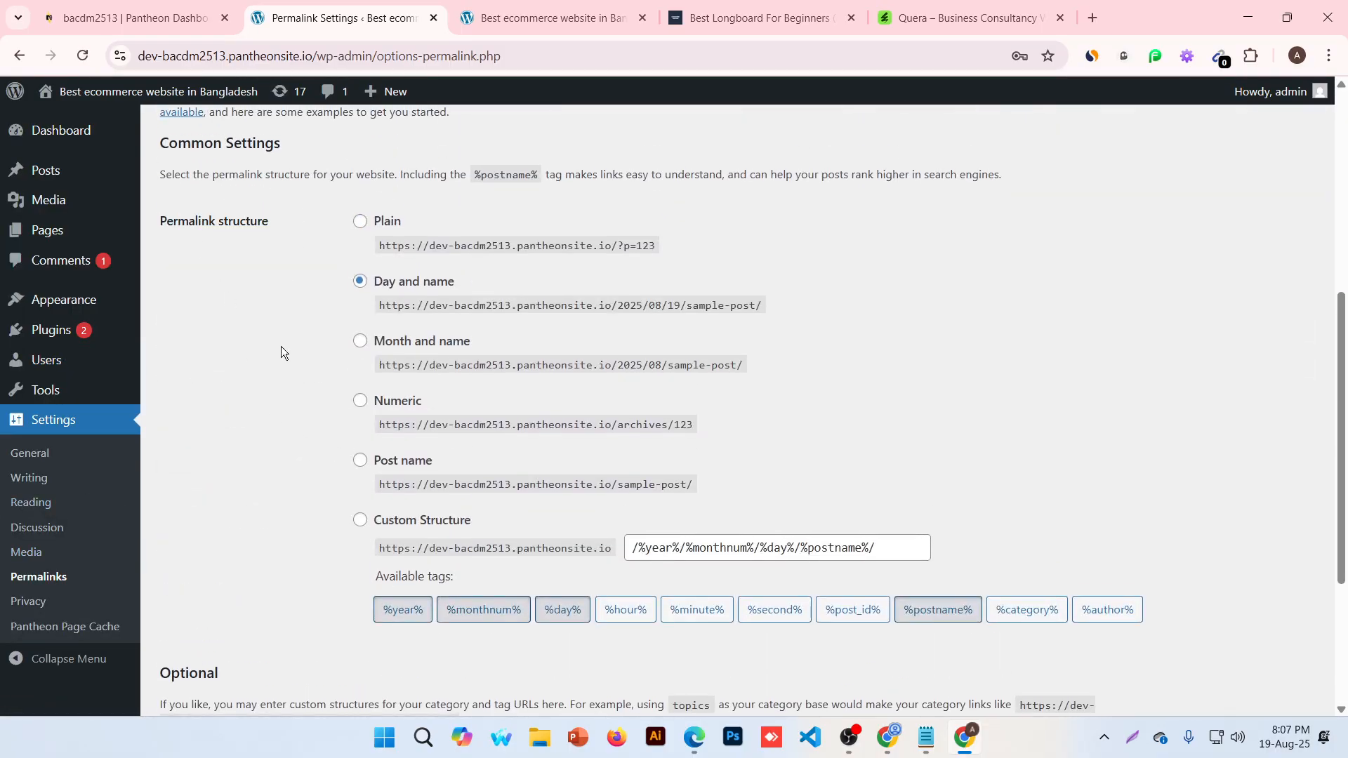
key(super+plus)
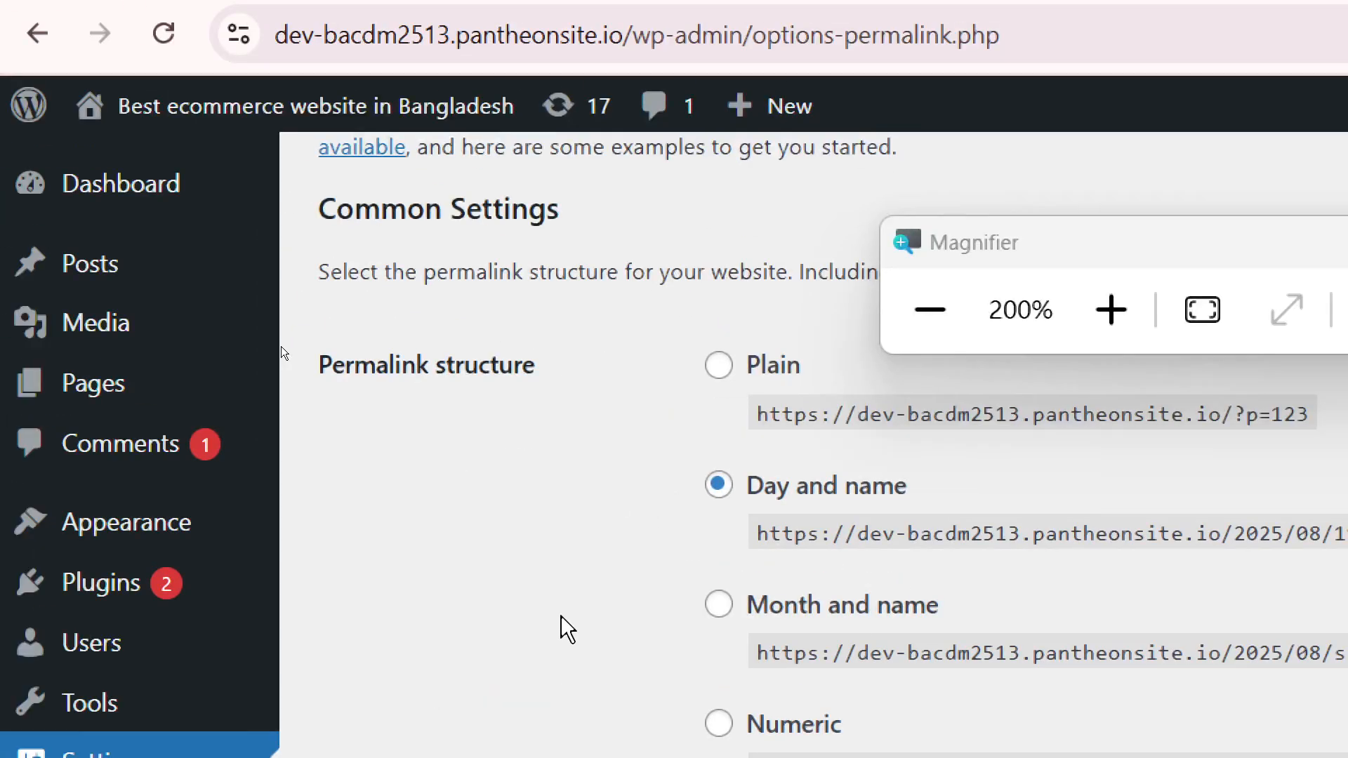
key(super+minus)
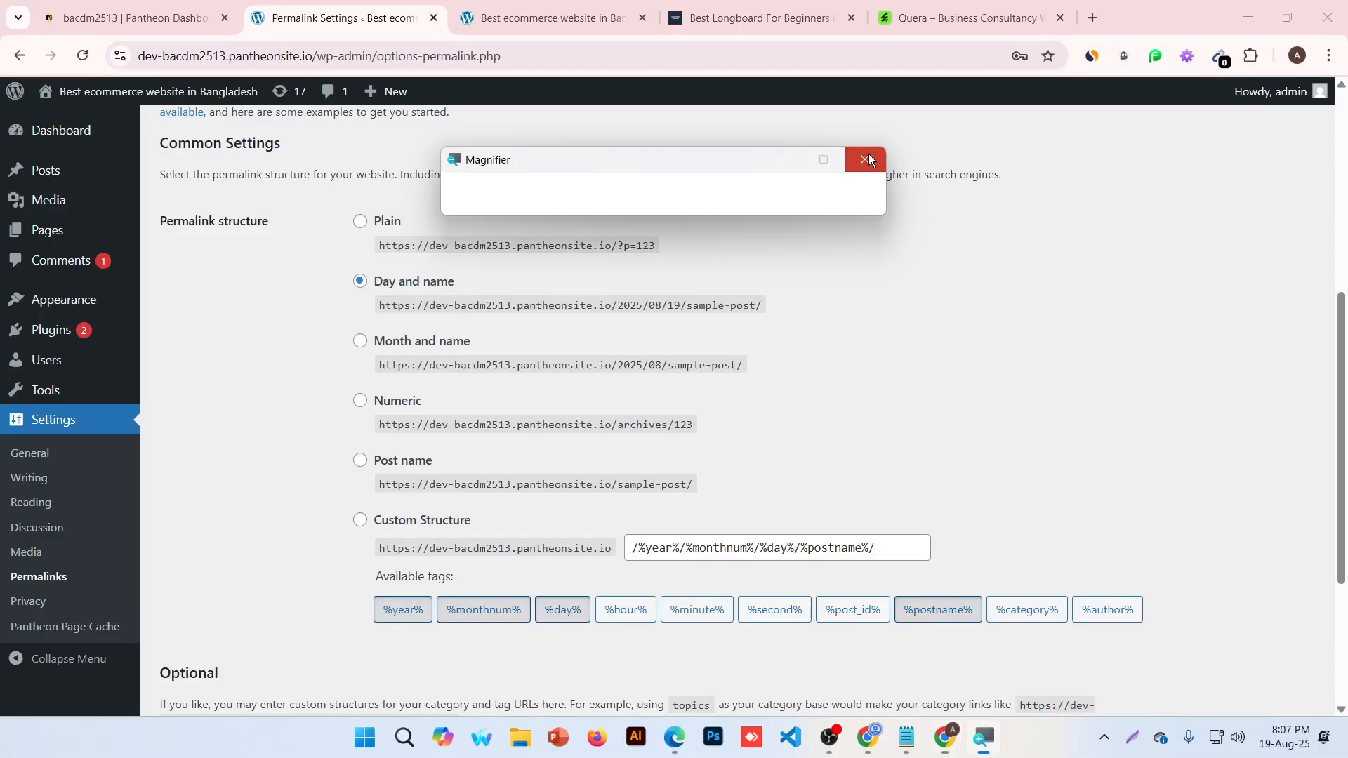
click(869, 159)
key(ctrl+plus)
key(ctrl+plus)
key(ctrl+plus)
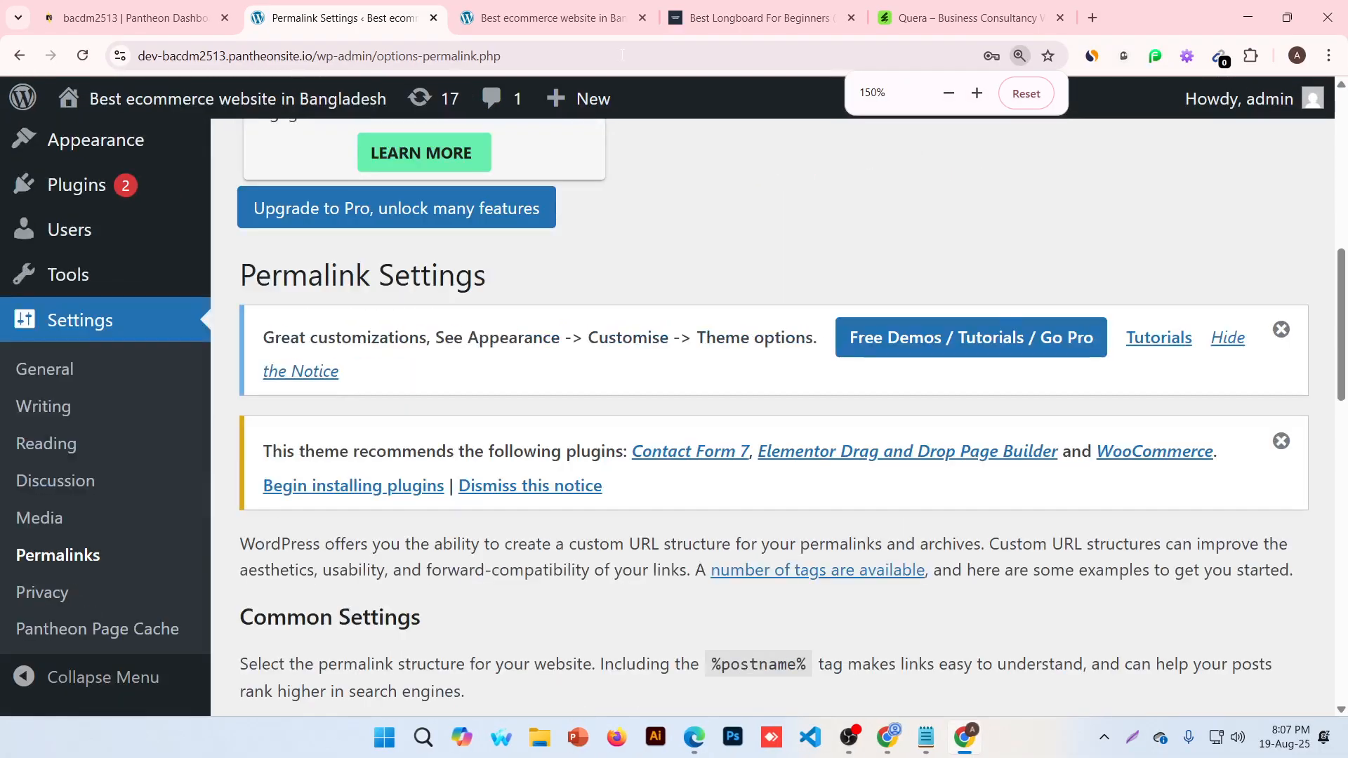
Compare the permalink examples and choose the Post name structure /%postname%/
scroll(873, 415, down, 5)
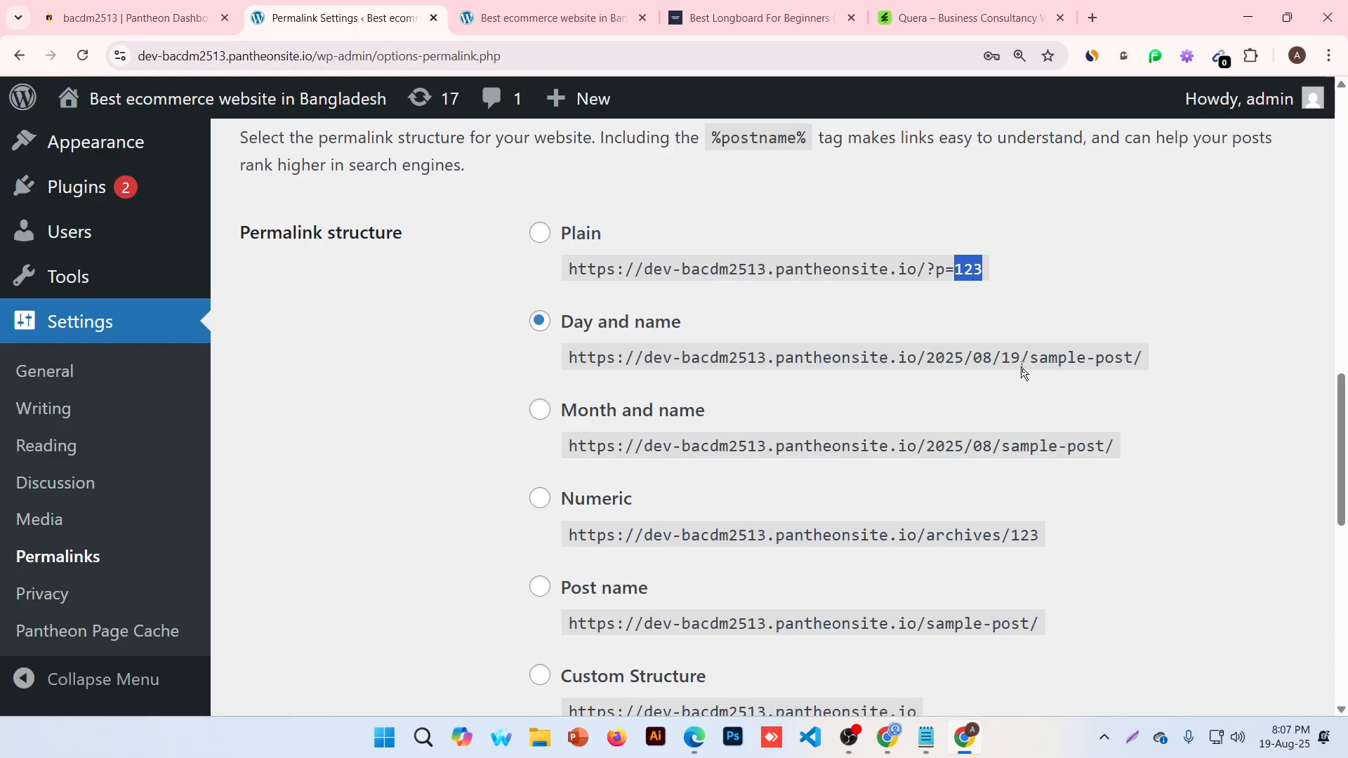
drag(927, 358, 1011, 351)
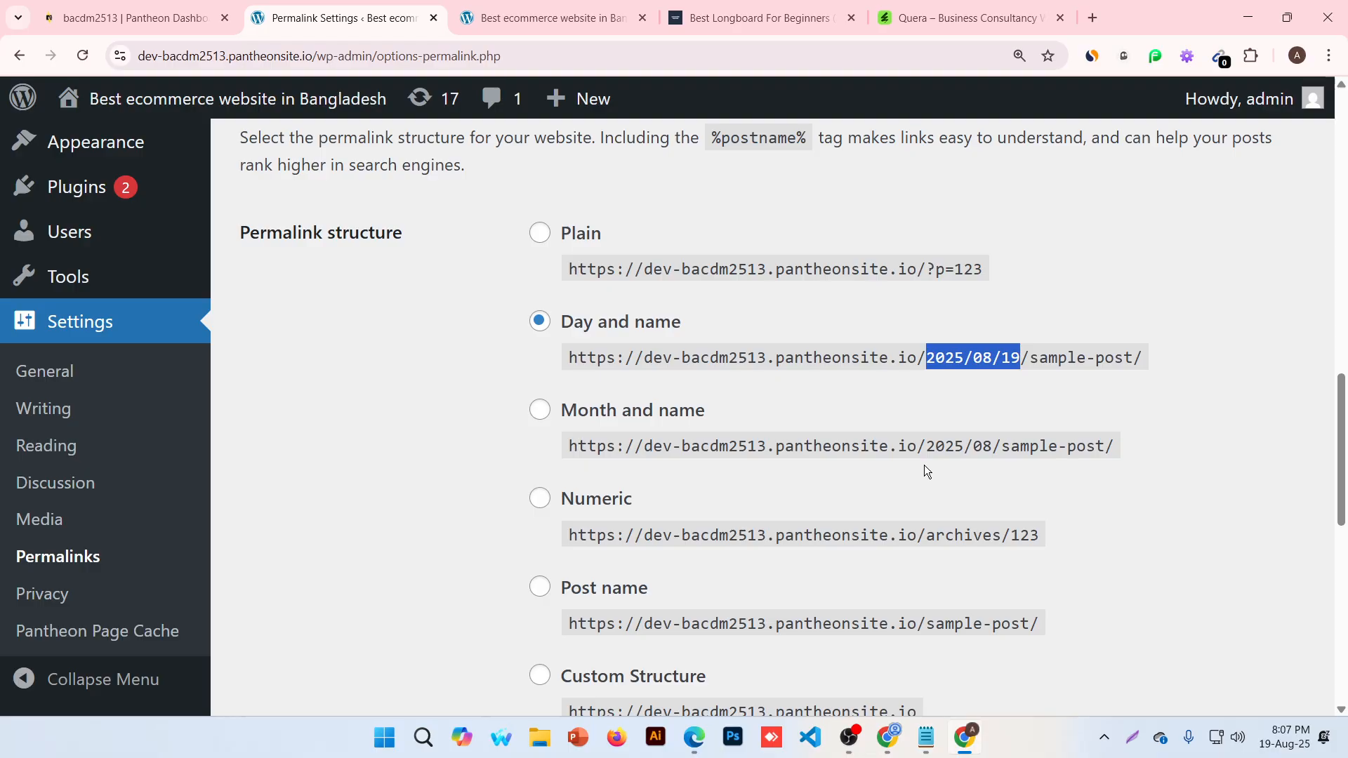
drag(935, 447, 982, 446)
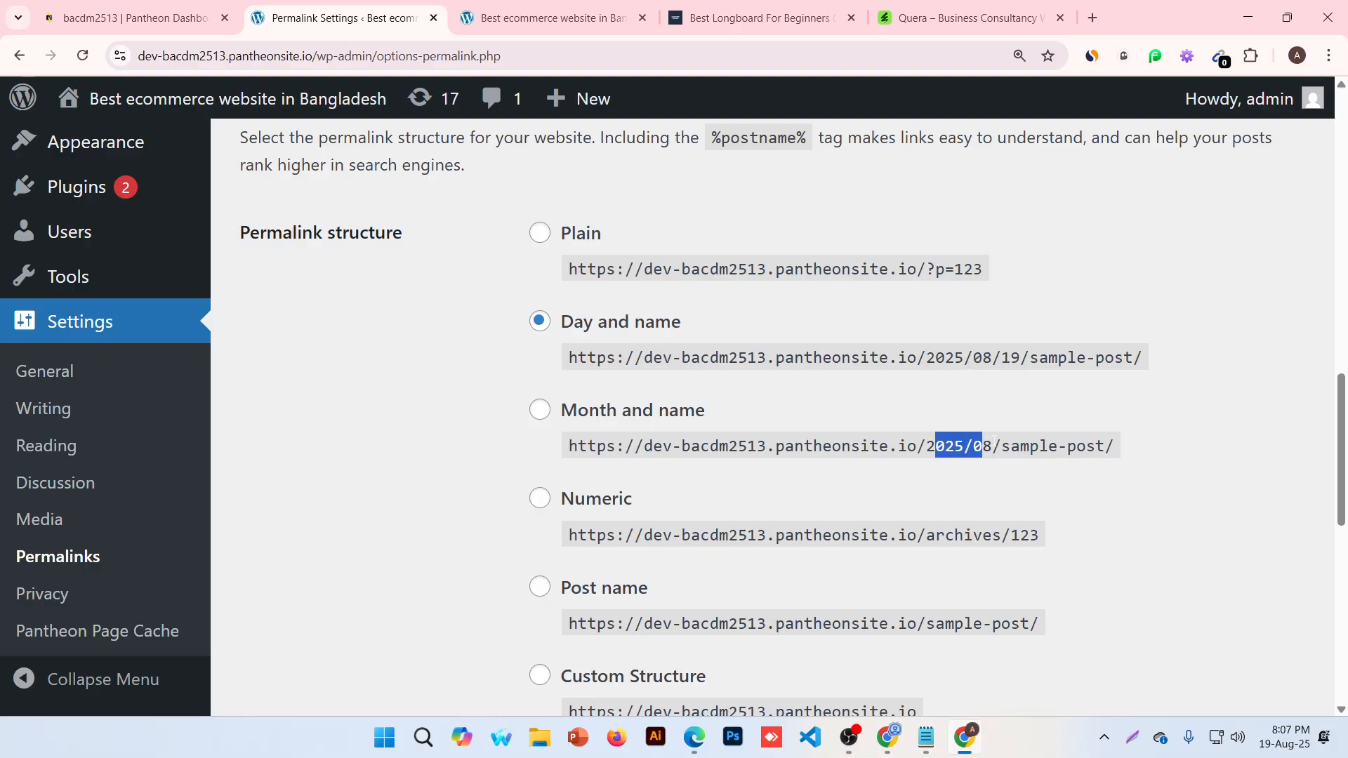
scroll(982, 446, down, 3)
drag(945, 272, 1019, 272)
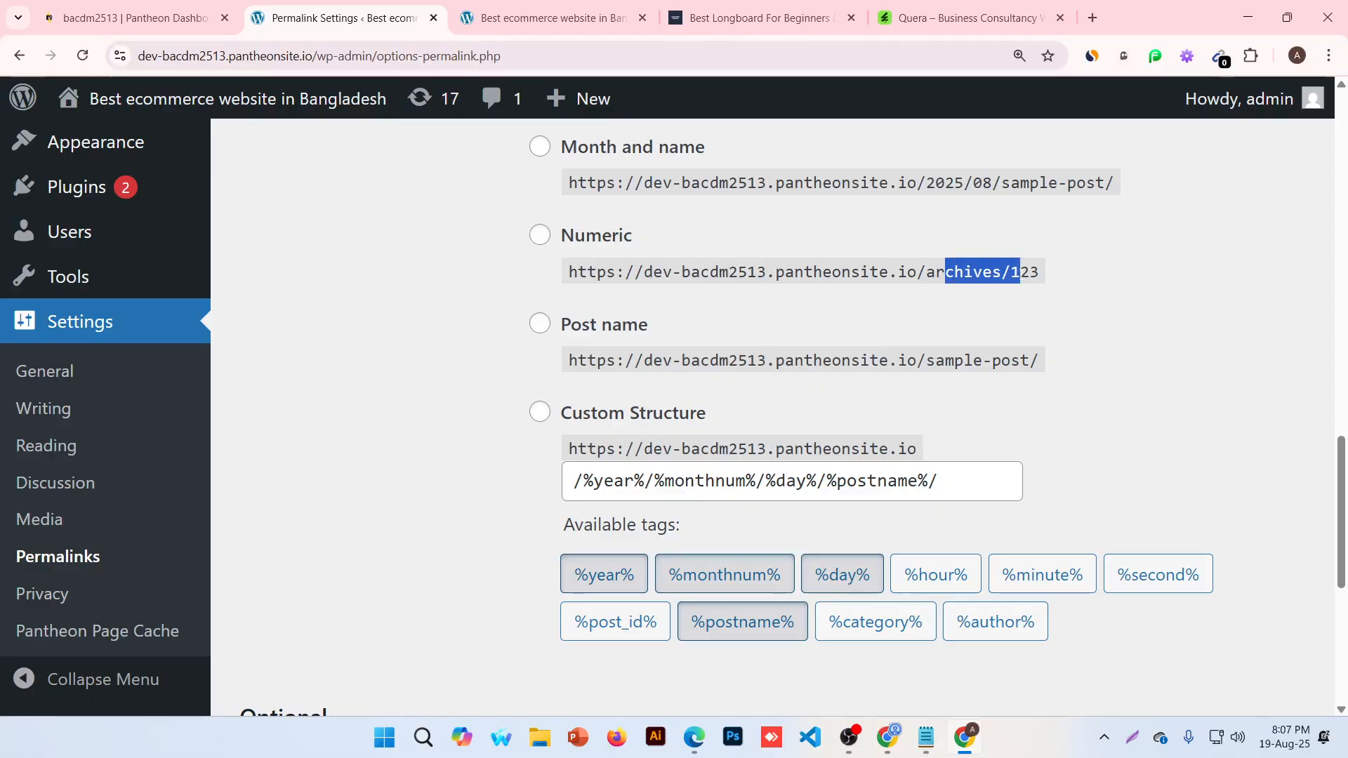
click(941, 375)
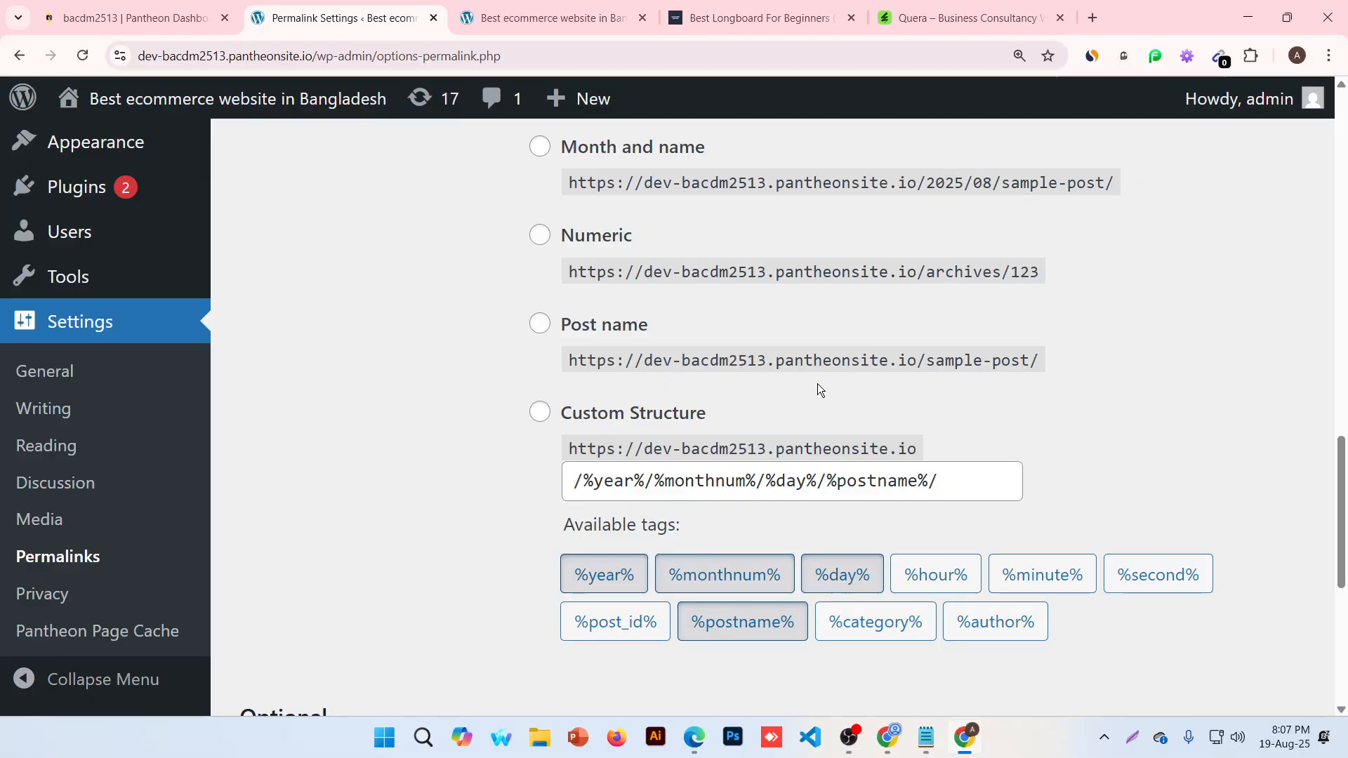
drag(766, 360, 1052, 368)
click(920, 360)
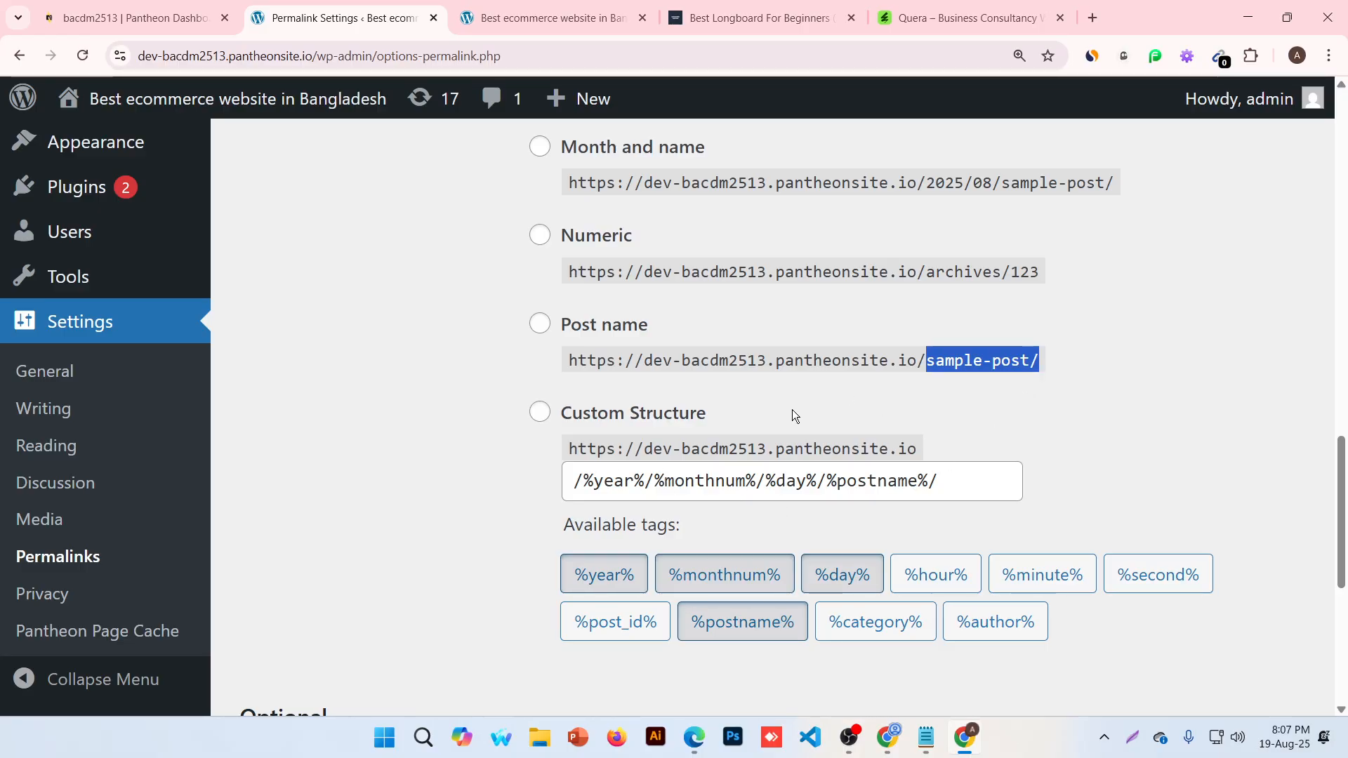
click(595, 328)
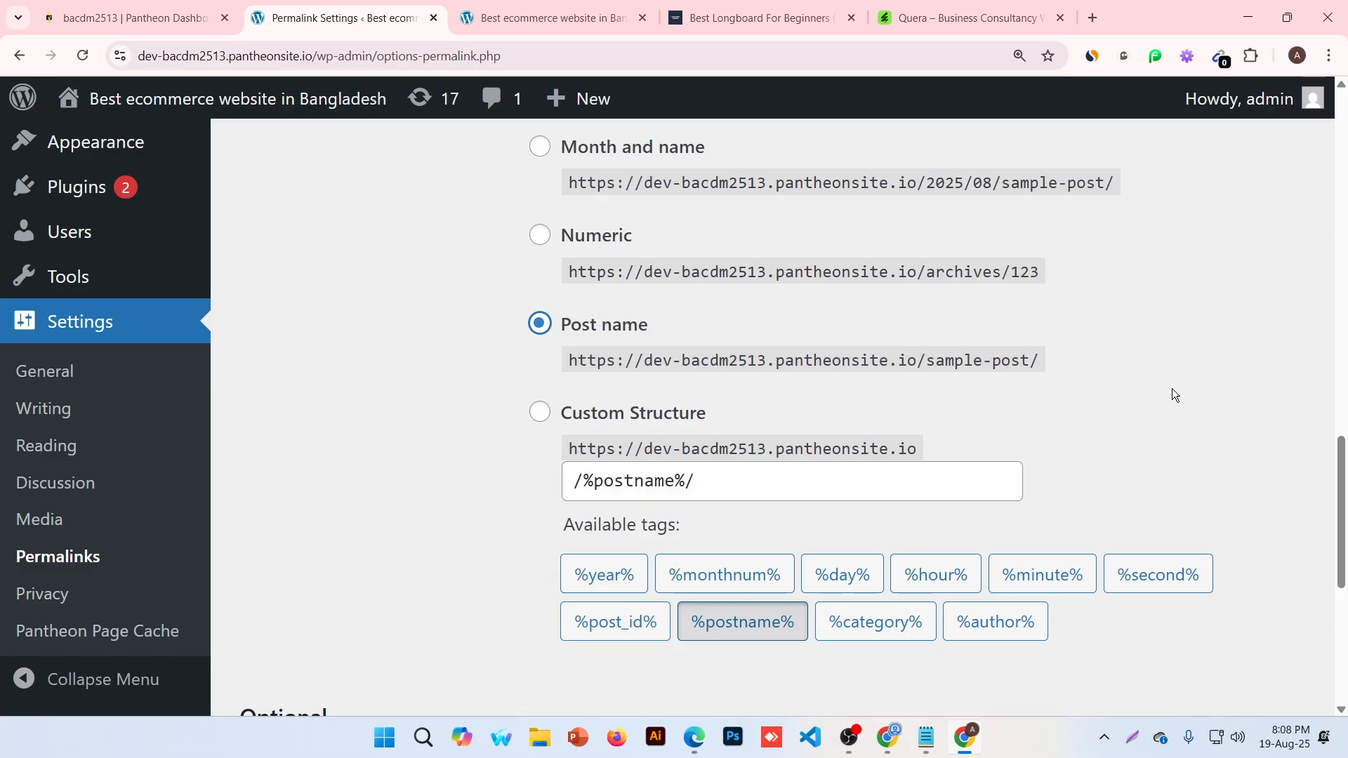
Save the Post name permalink structure and confirm the 'Permalink structure updated' notice
scroll(891, 386, down, 5)
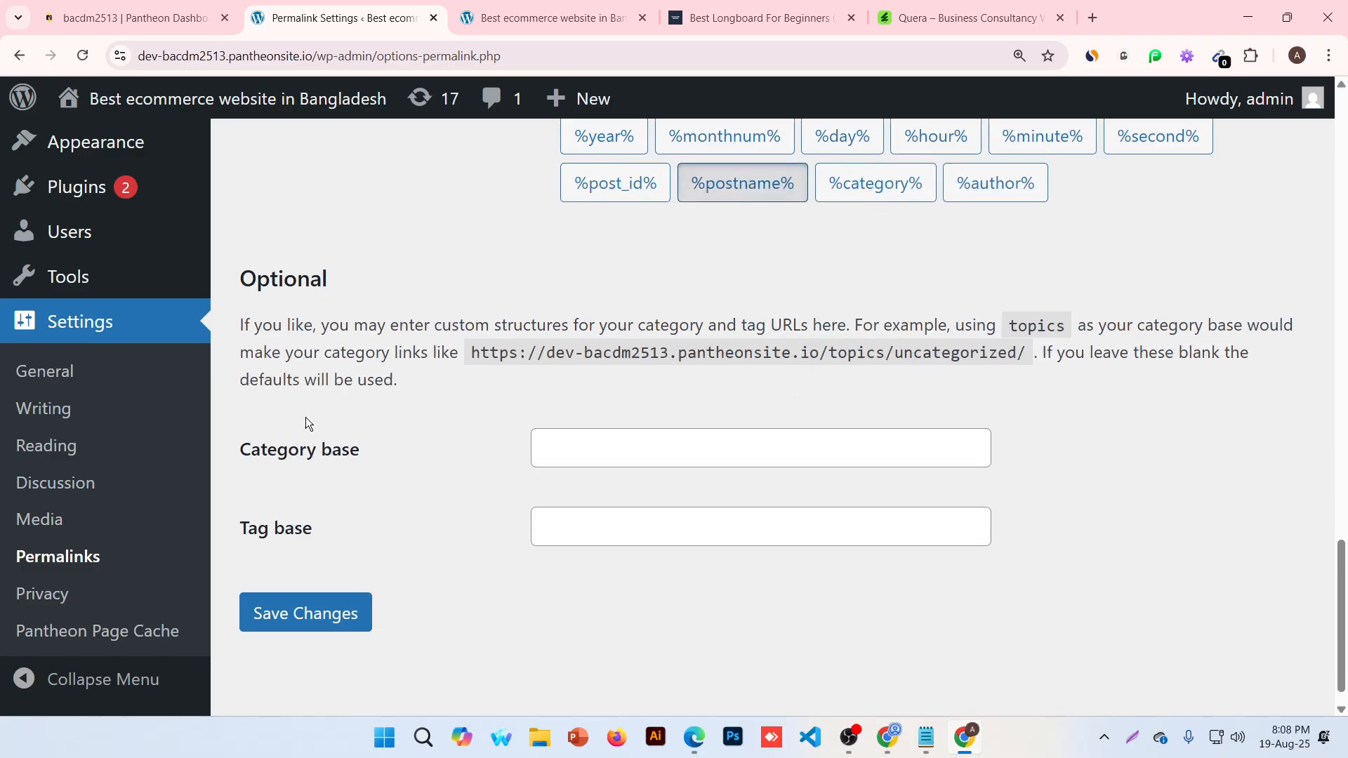
click(325, 615)
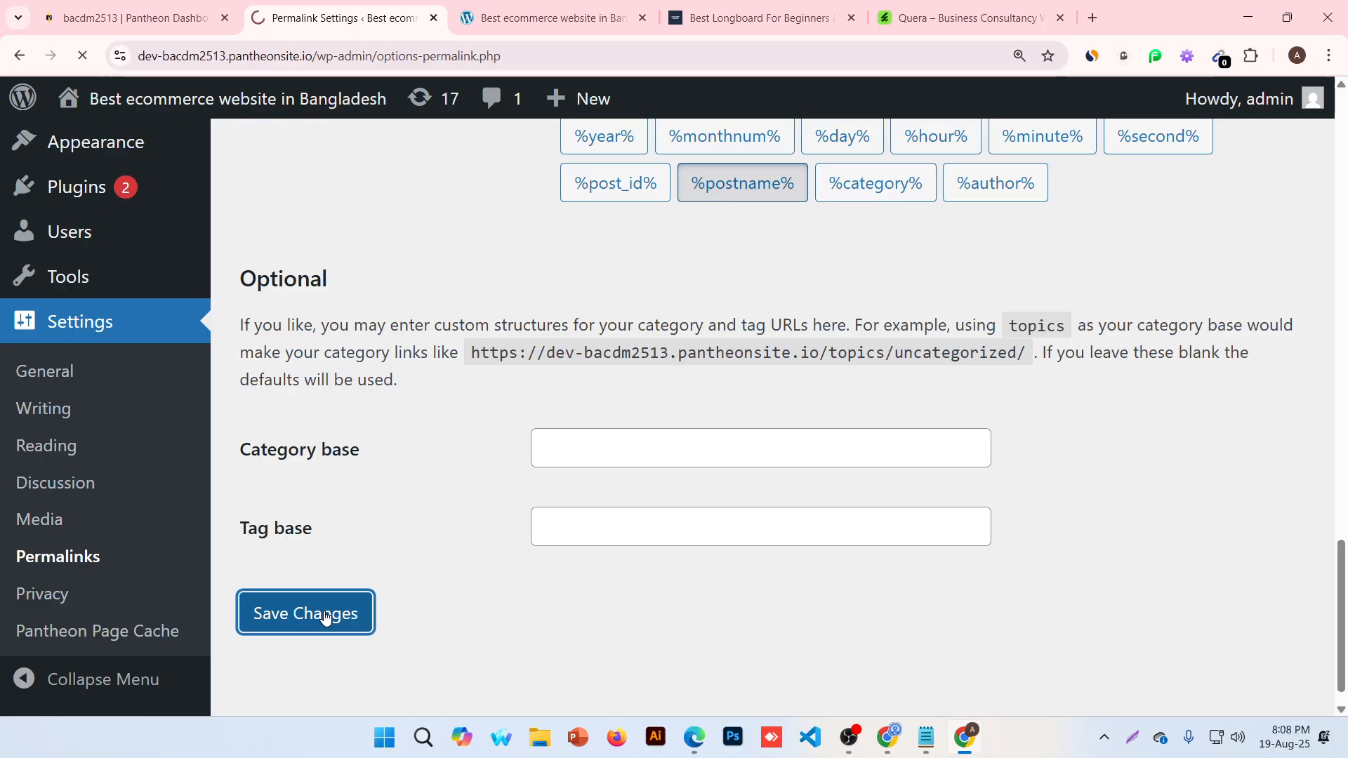
scroll(327, 647, down, 1)
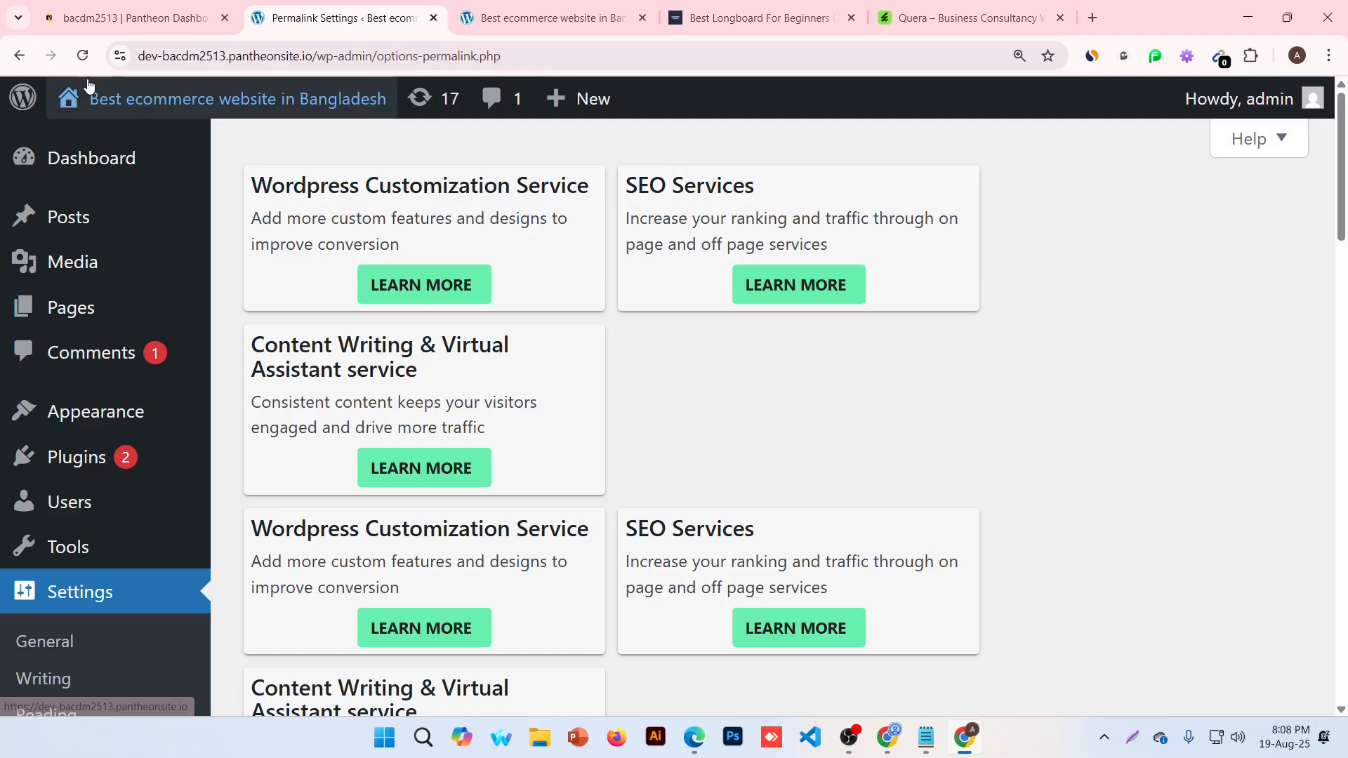
Reset the browser page zoom back to 100%
mouse_move(89, 85)
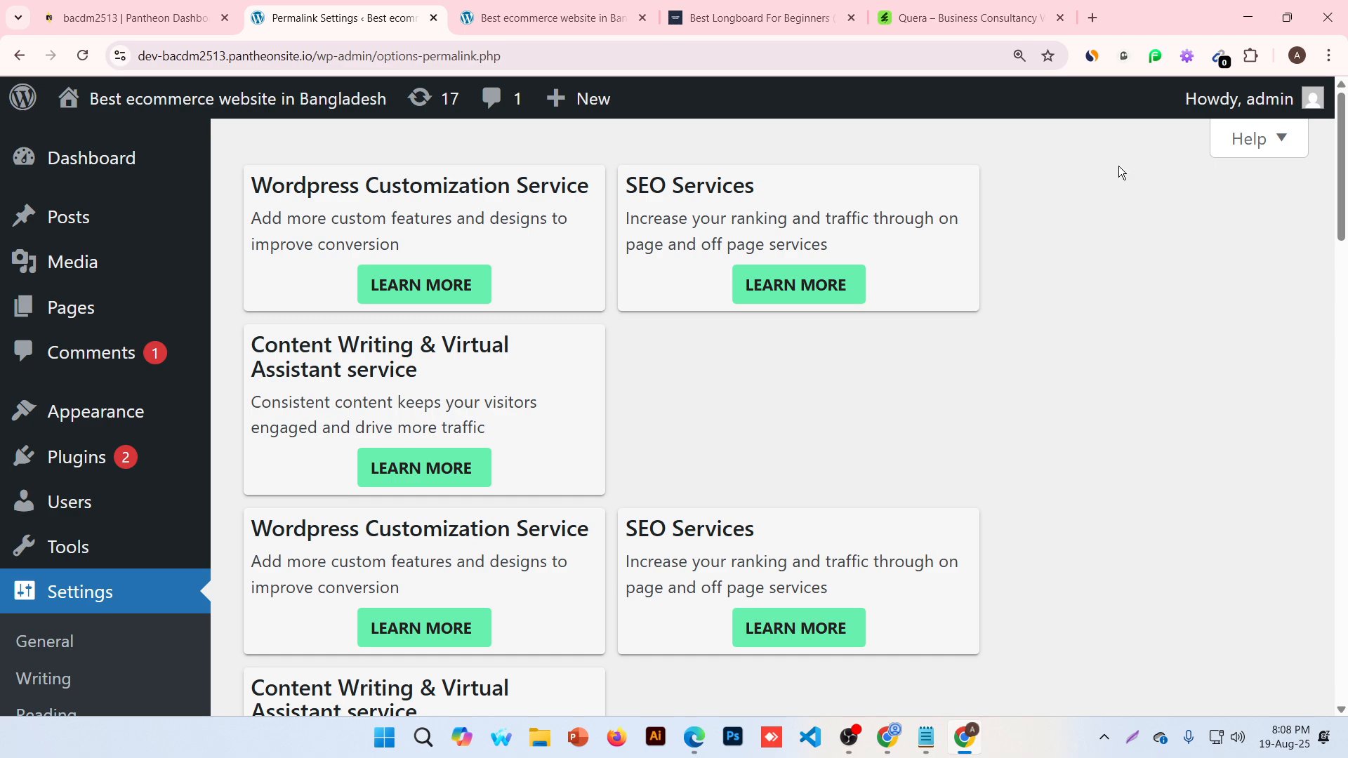
click(1006, 57)
click(1019, 56)
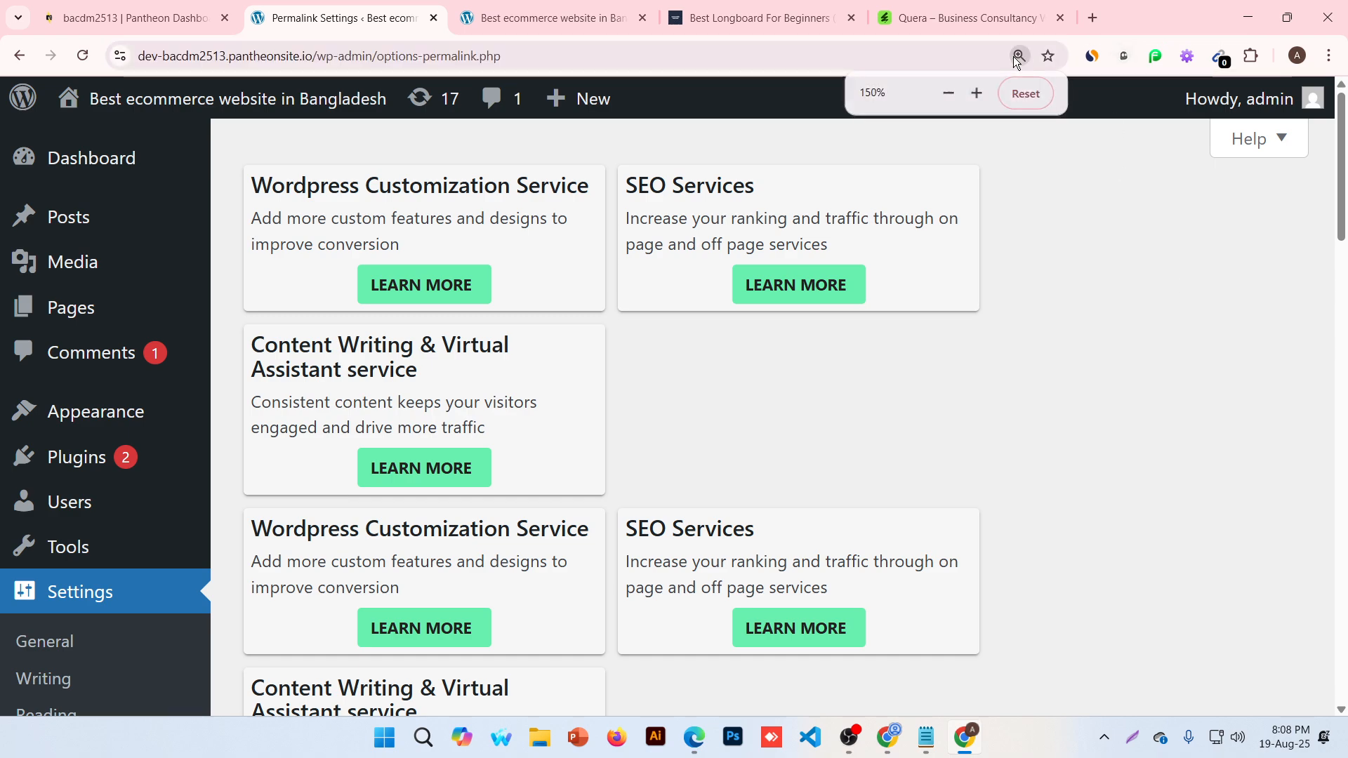
click(1024, 94)
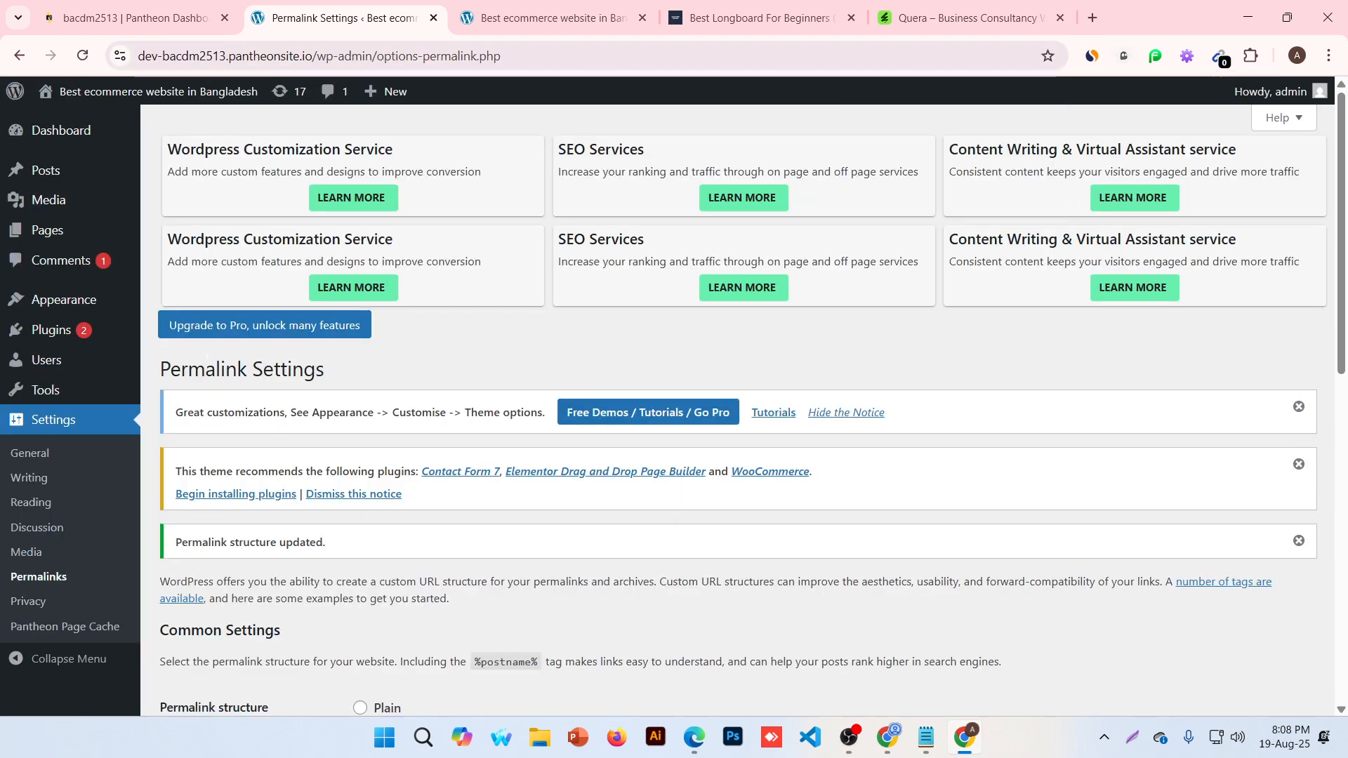
Close the old front-page tab and return to the Permalink Settings page
click(579, 9)
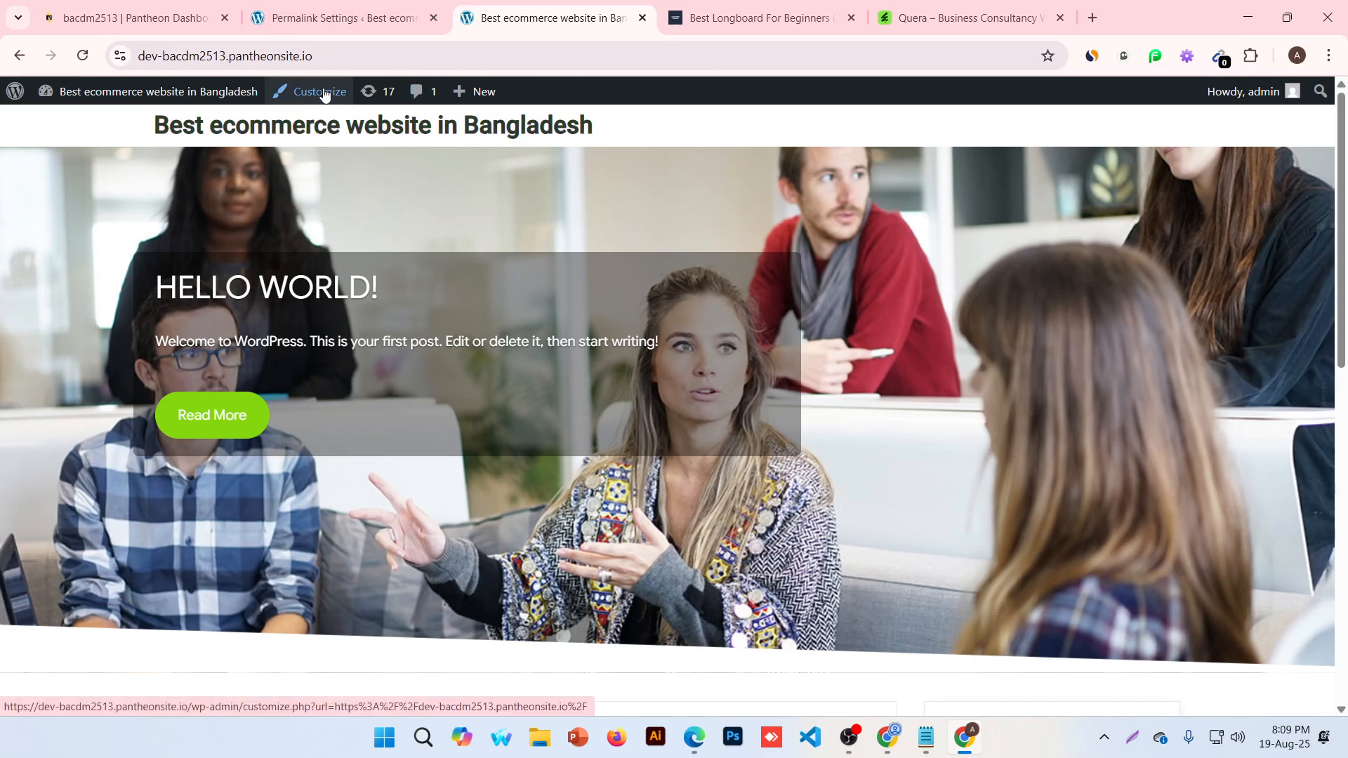
click(351, 18)
click(625, 15)
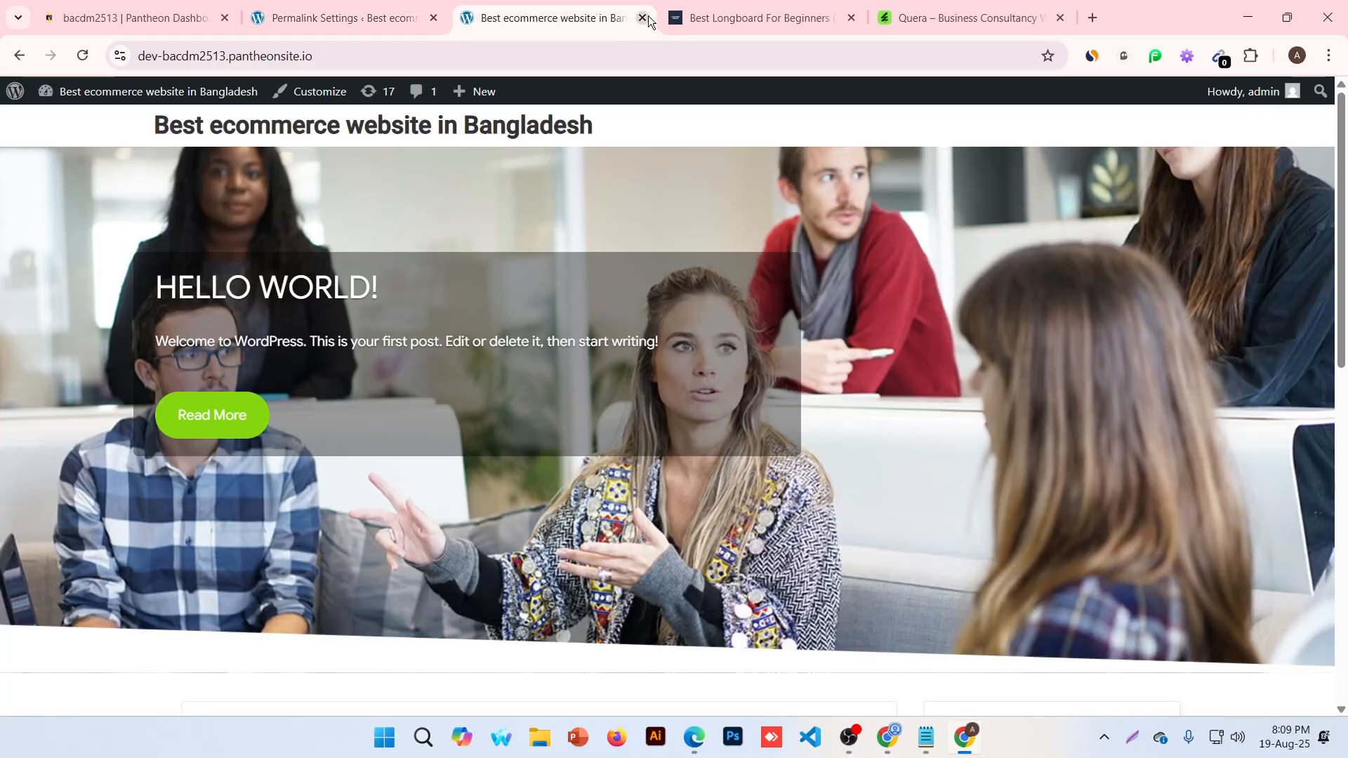
click(641, 17)
click(289, 25)
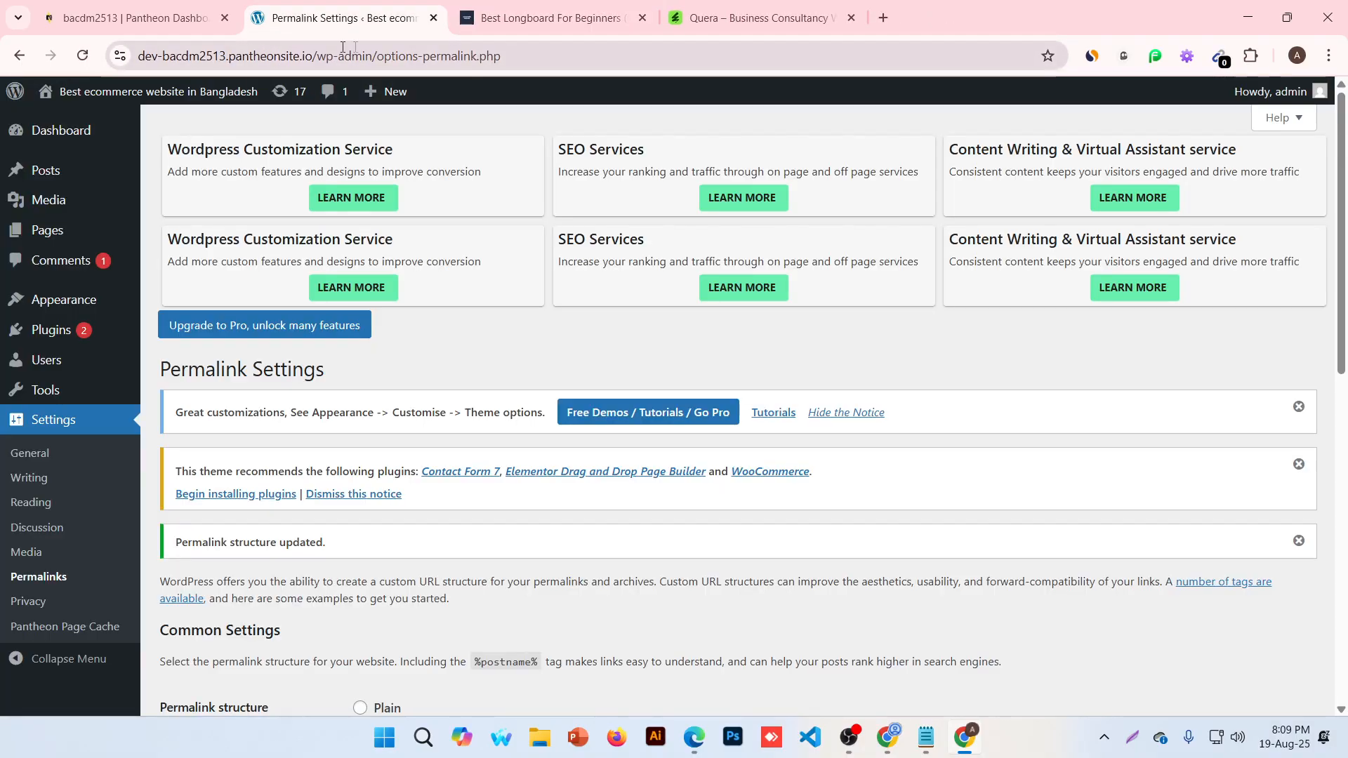
Load the site's address in a new tab and launch the Customizer from the admin bar
drag(343, 47, 140, 55)
key(ctrl+c)
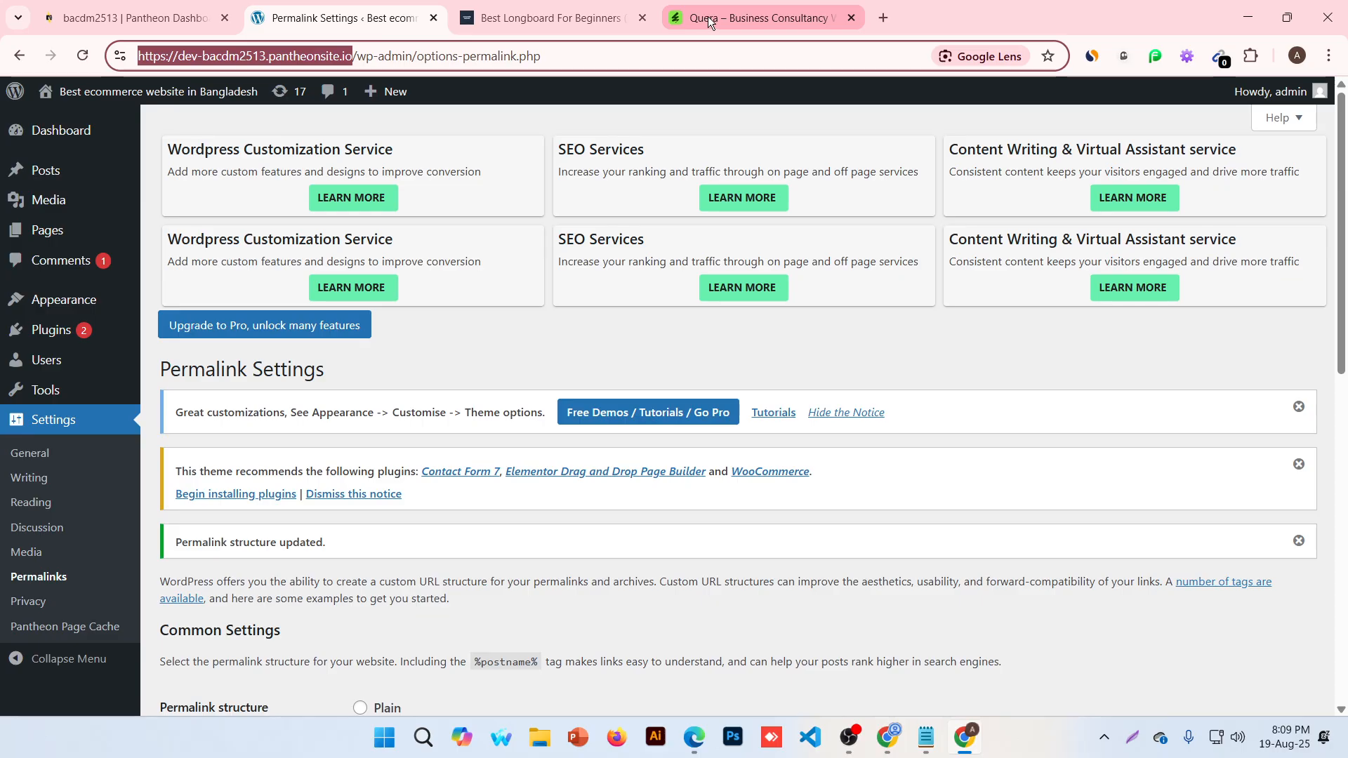
click(883, 17)
key(ctrl+v)
key(Return)
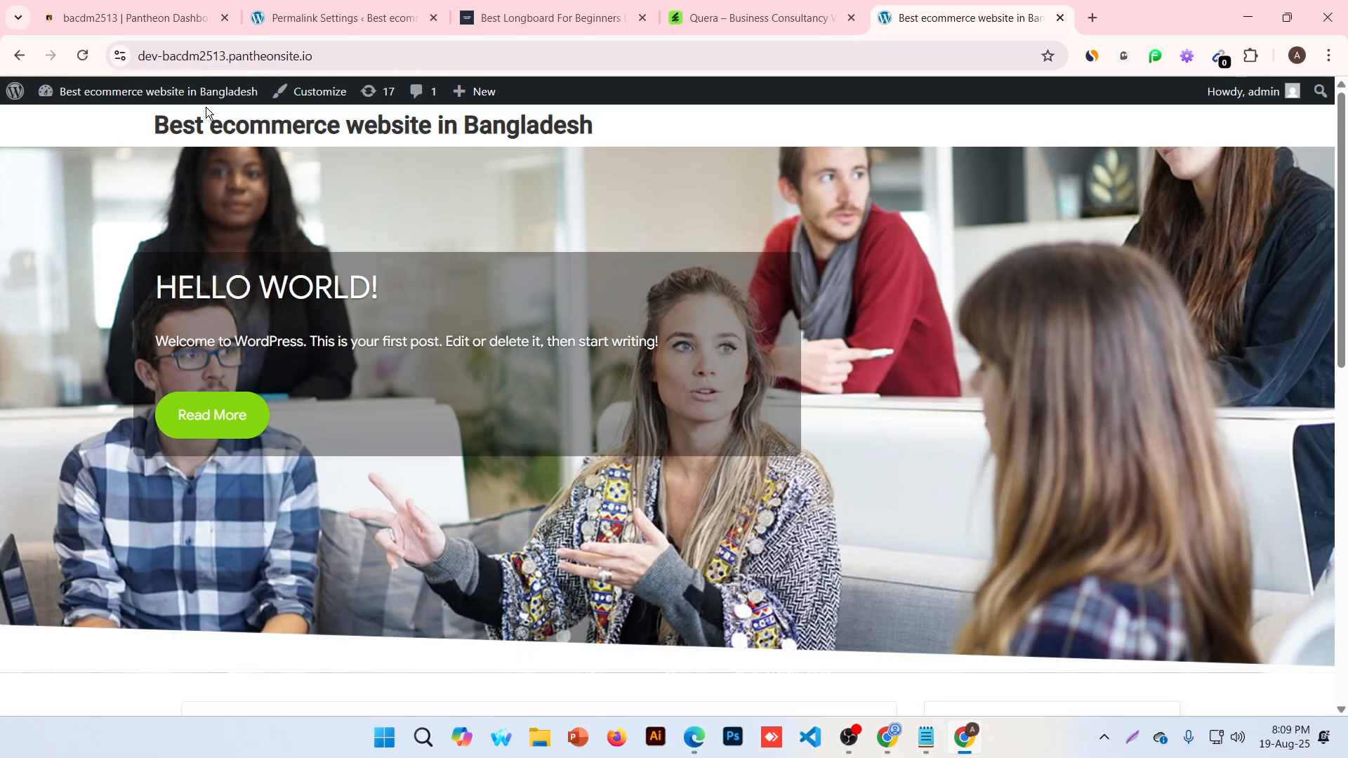
click(298, 94)
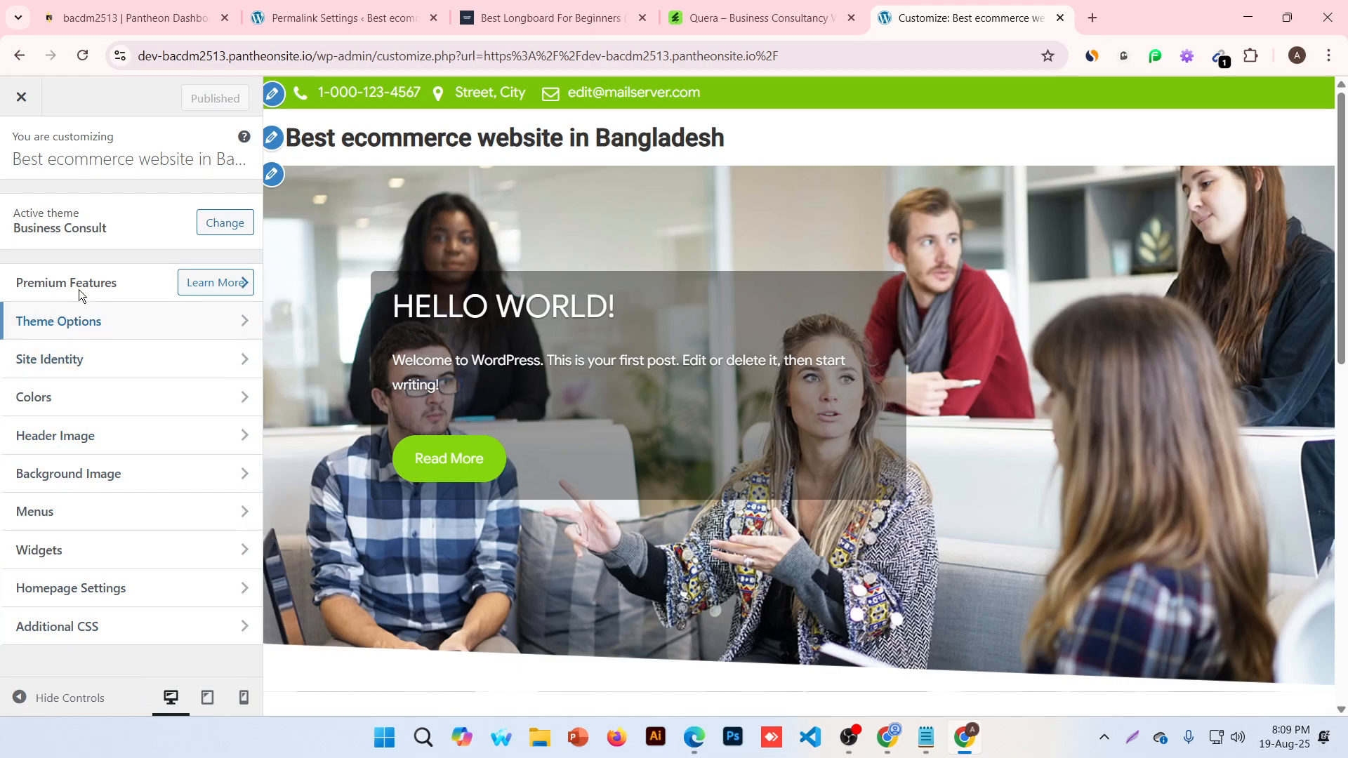
Open Site Identity and point out its Logo, Site Title, Tagline and Site Icon settings
click(132, 371)
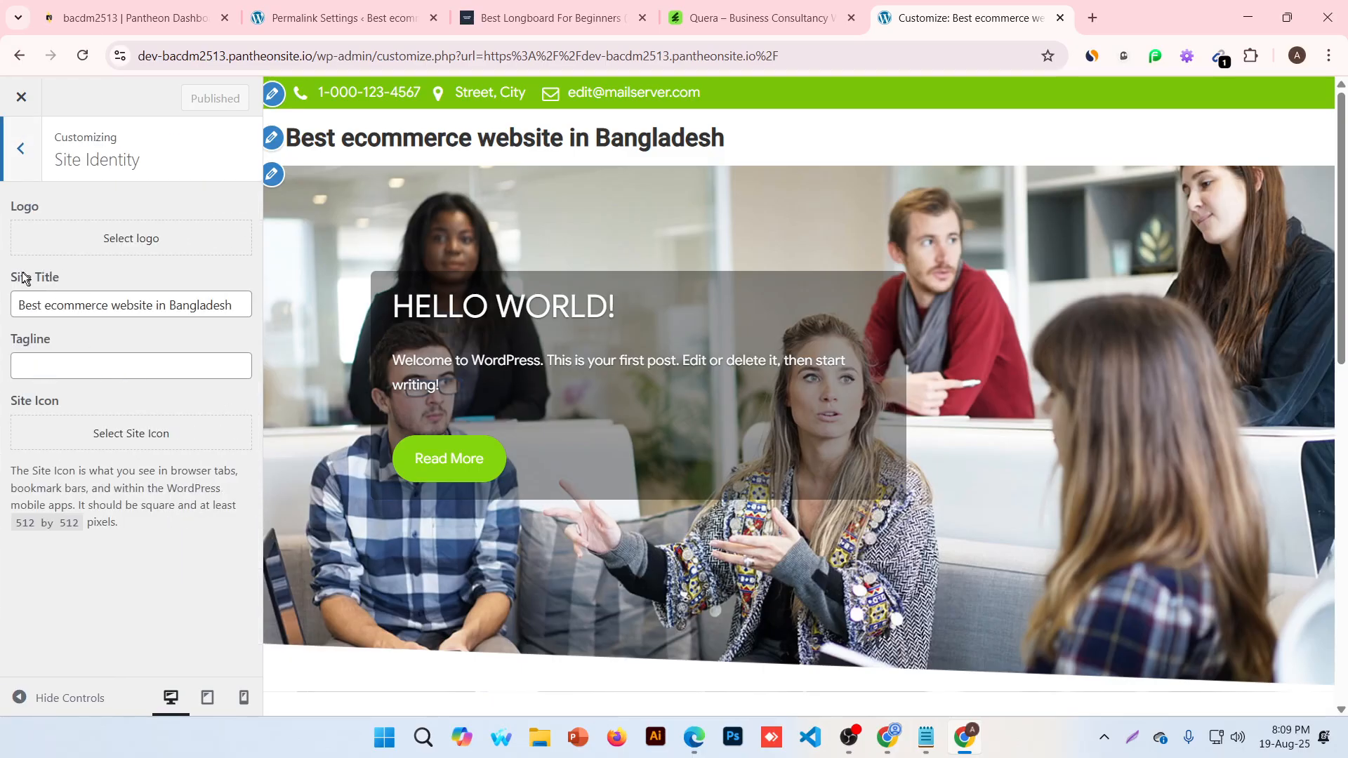
drag(17, 206, 39, 208)
drag(34, 277, 52, 279)
drag(17, 339, 31, 337)
drag(34, 400, 82, 397)
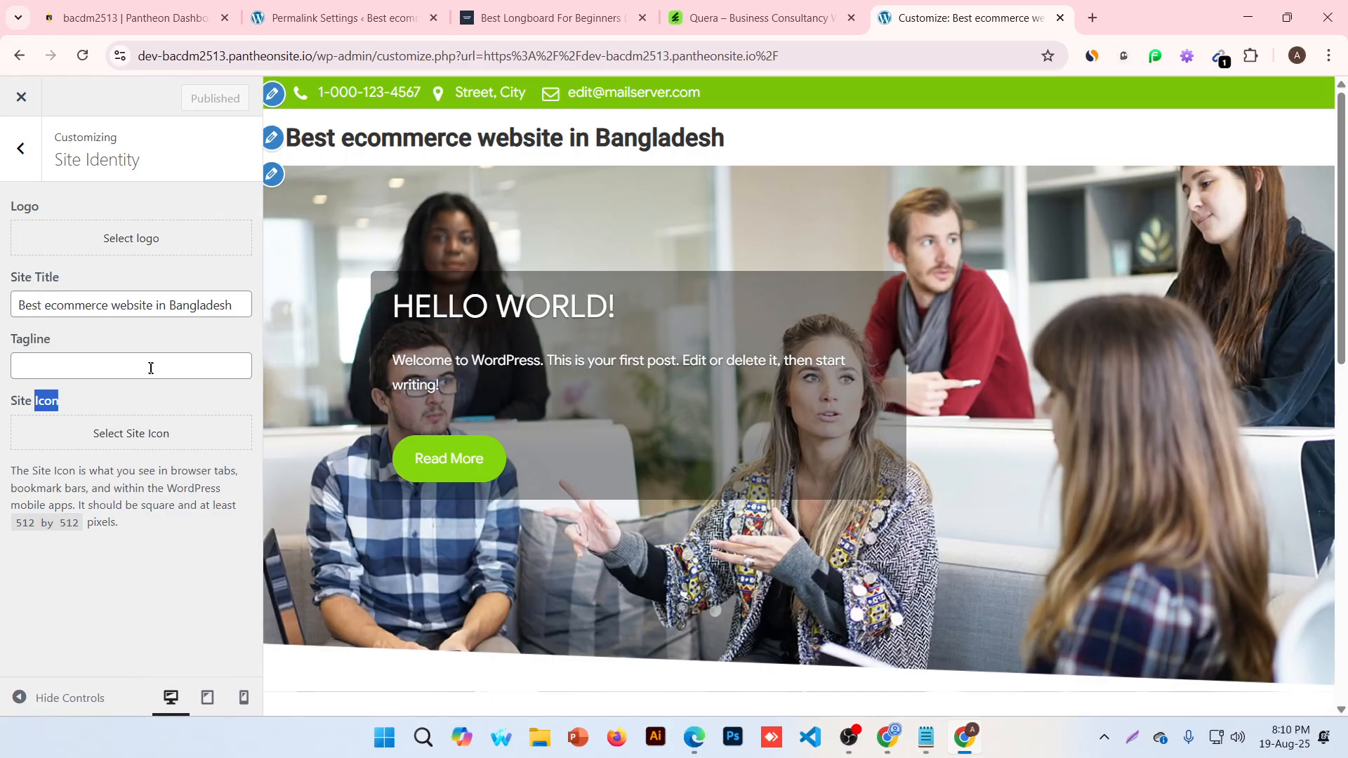
Delete the site title text, leaving the Site Title field empty, and begin choosing a logo
triple_click(58, 305)
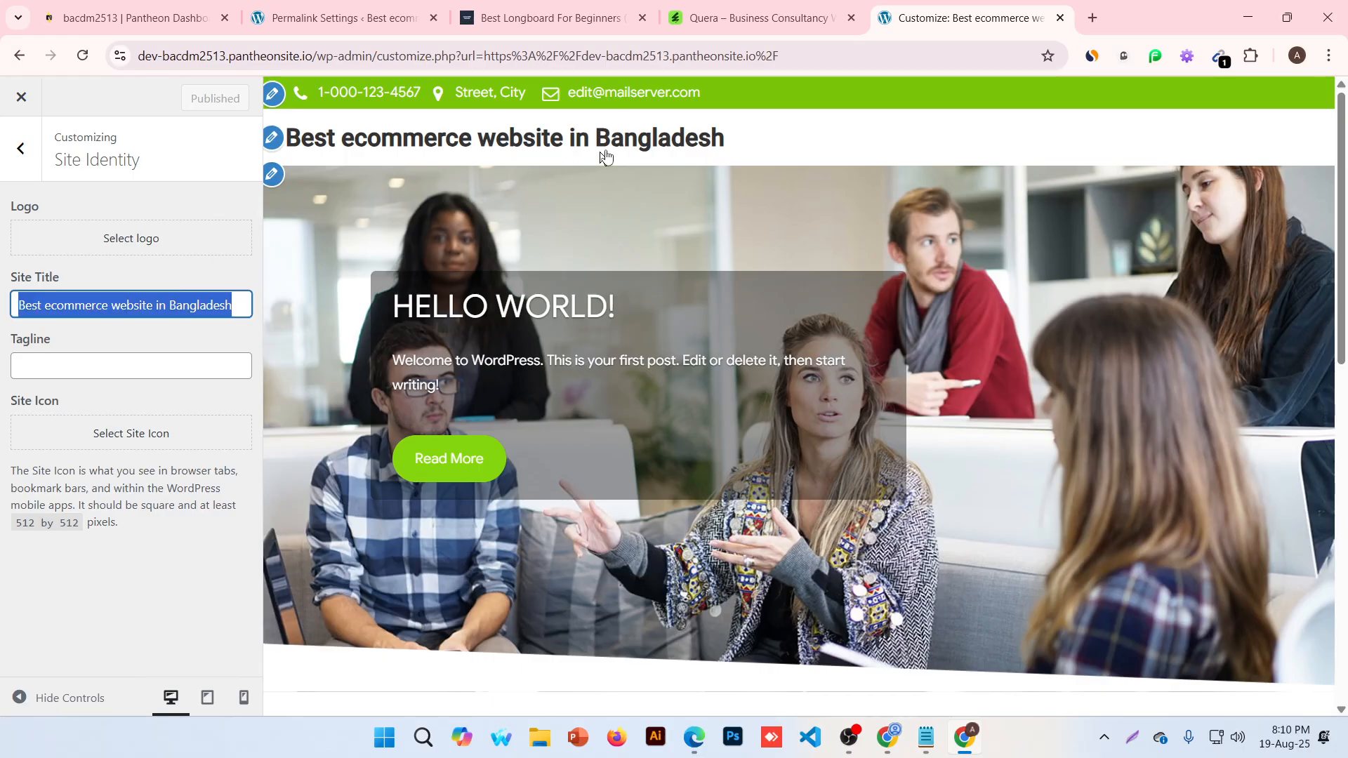
key(BackSpace)
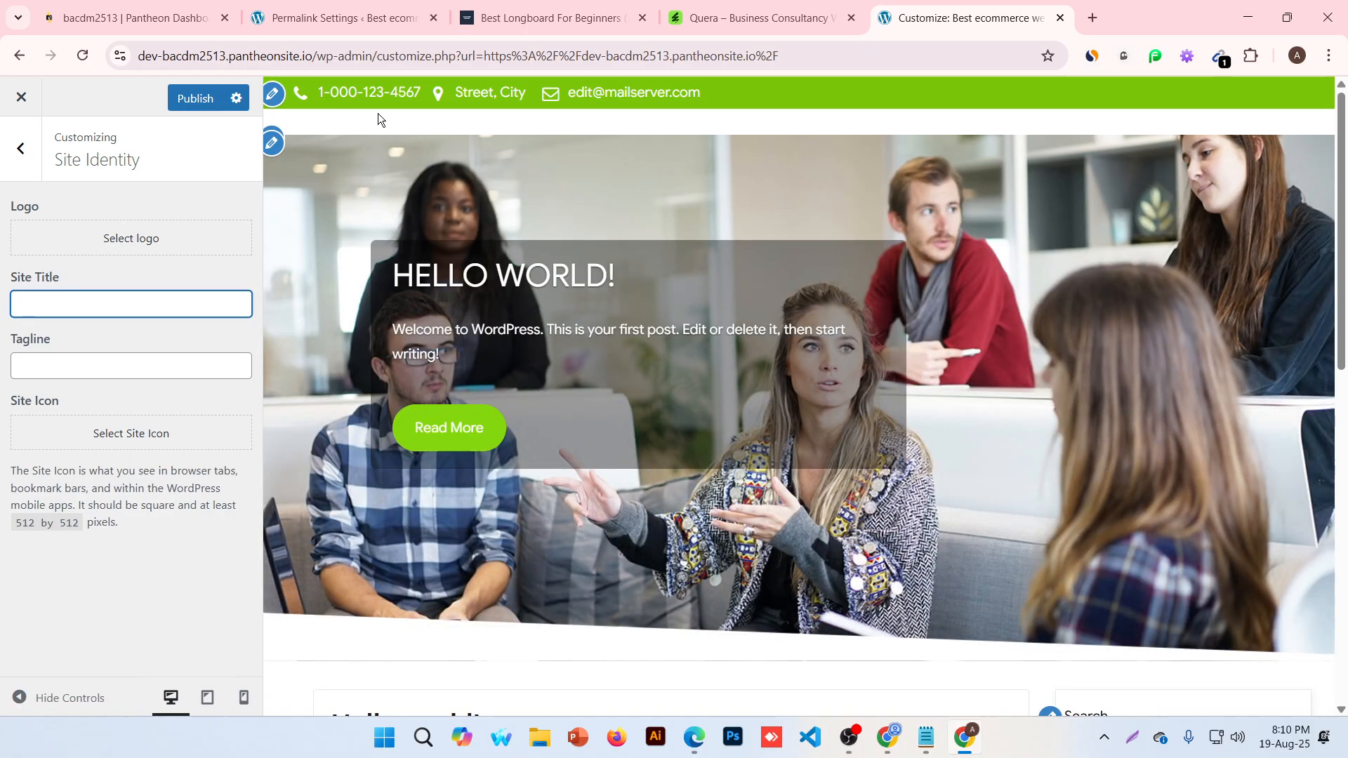
click(70, 240)
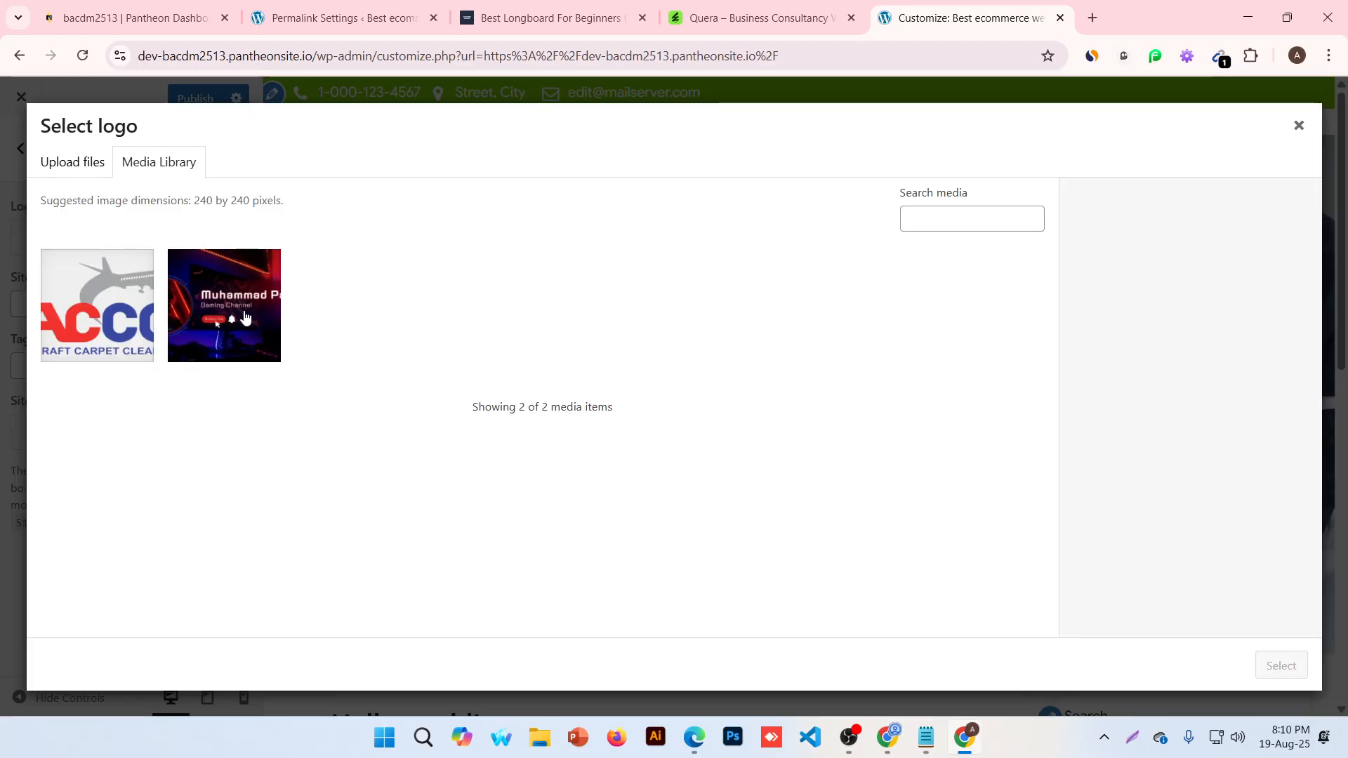
Set a cropped LogoAcc.png ACCC image as the site logo, then start replacing it
click(71, 309)
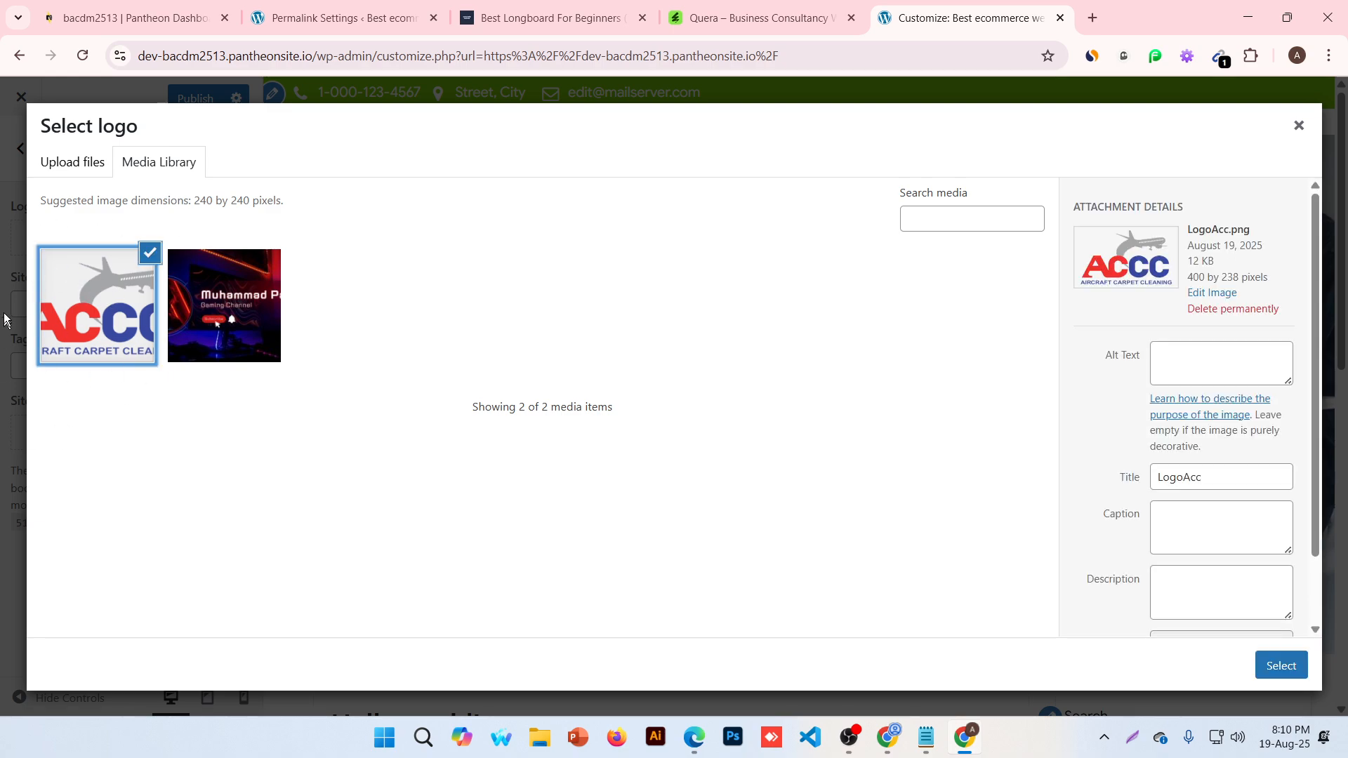
click(1277, 667)
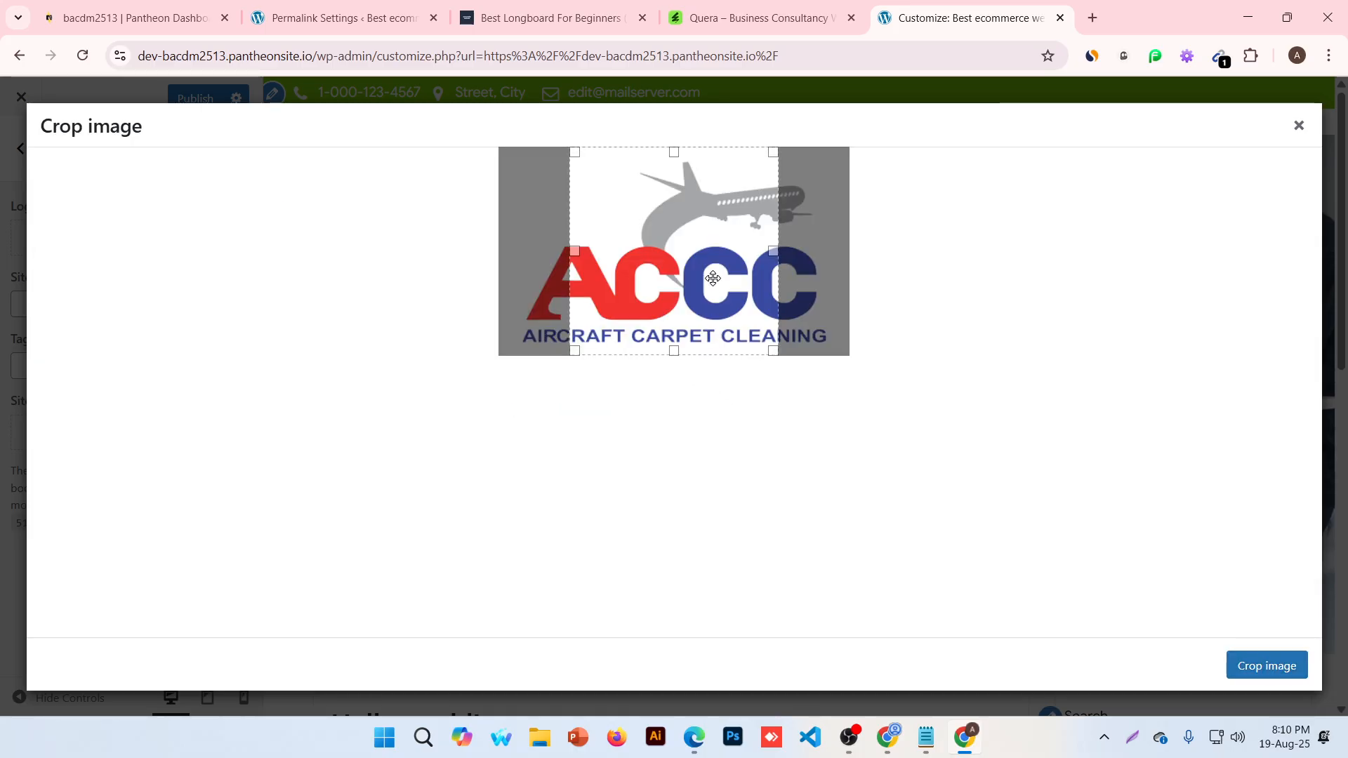
drag(710, 275, 603, 274)
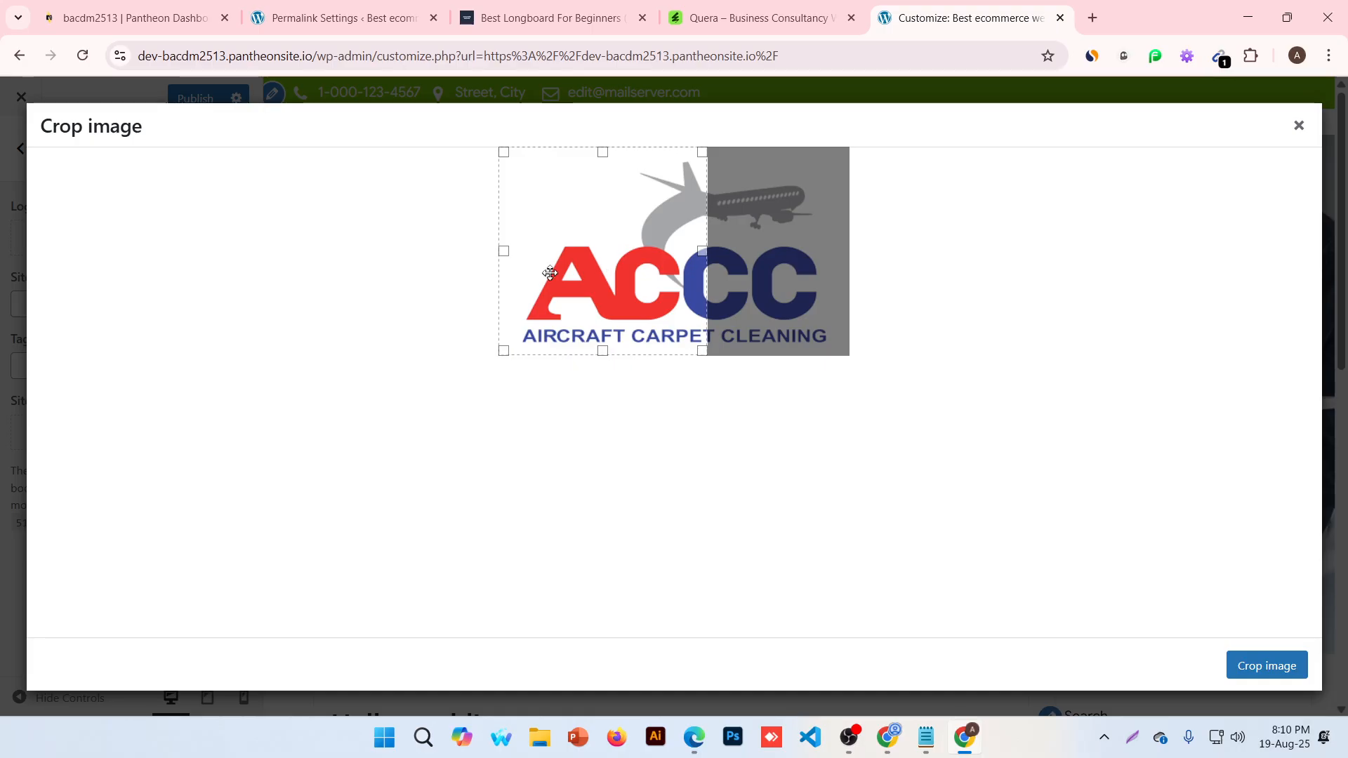
drag(550, 272, 1111, 372)
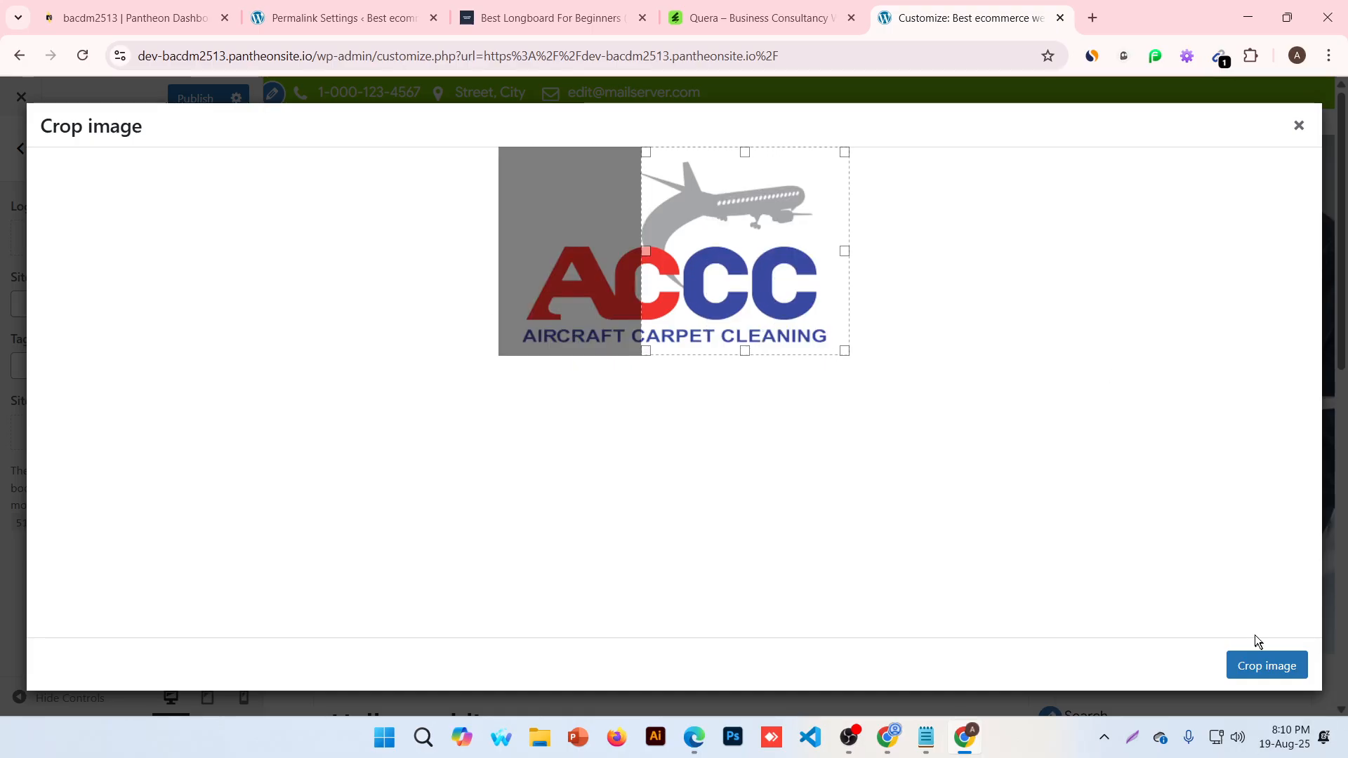
click(1258, 666)
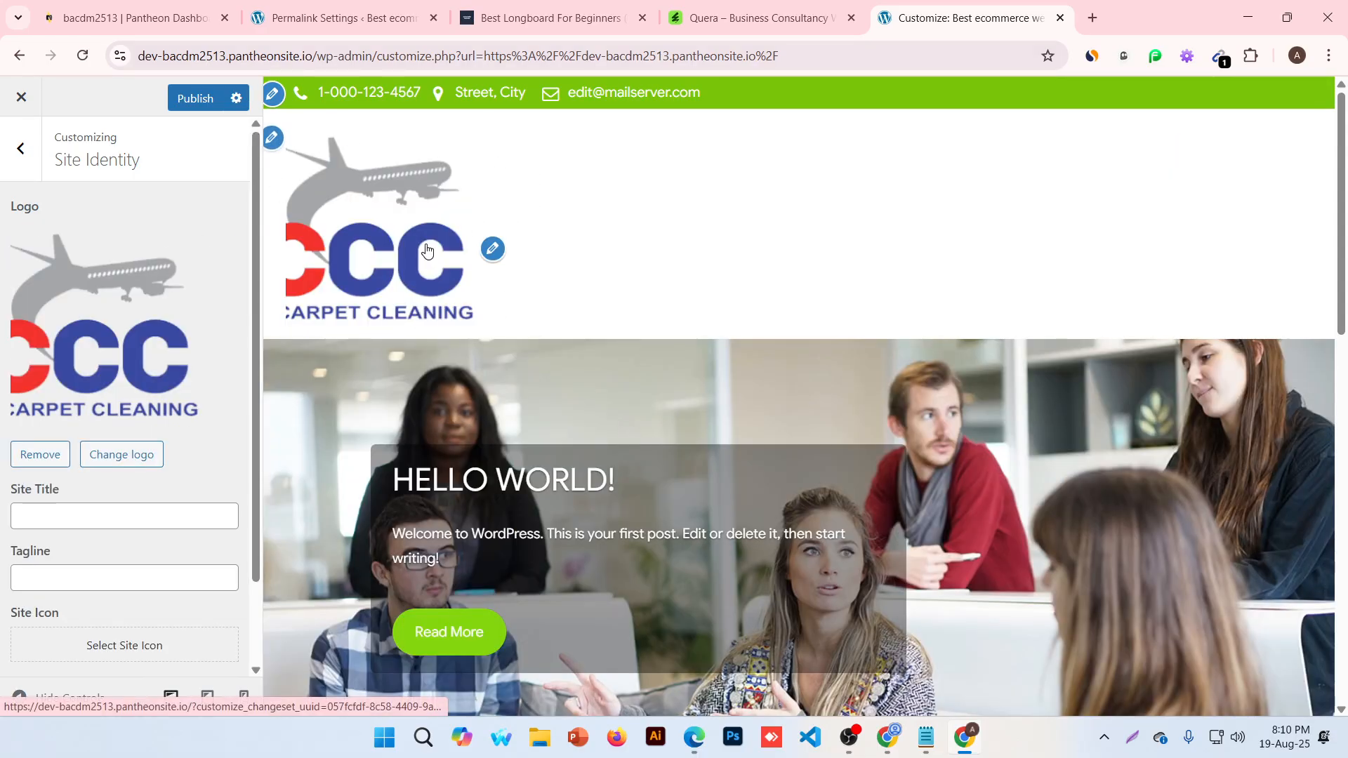
click(136, 456)
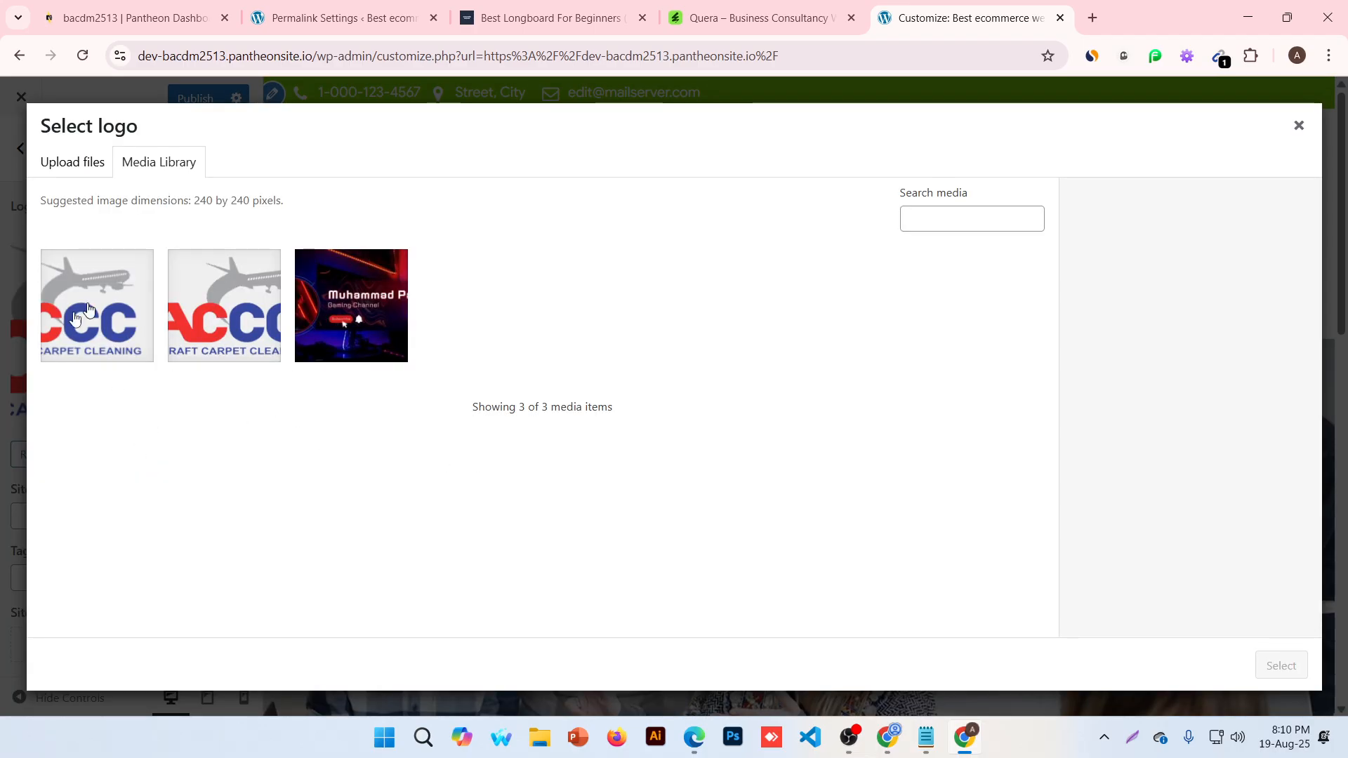
Upload Screenshot 2025-08-16 190625.png from the Desktop into the media library
click(79, 166)
click(673, 413)
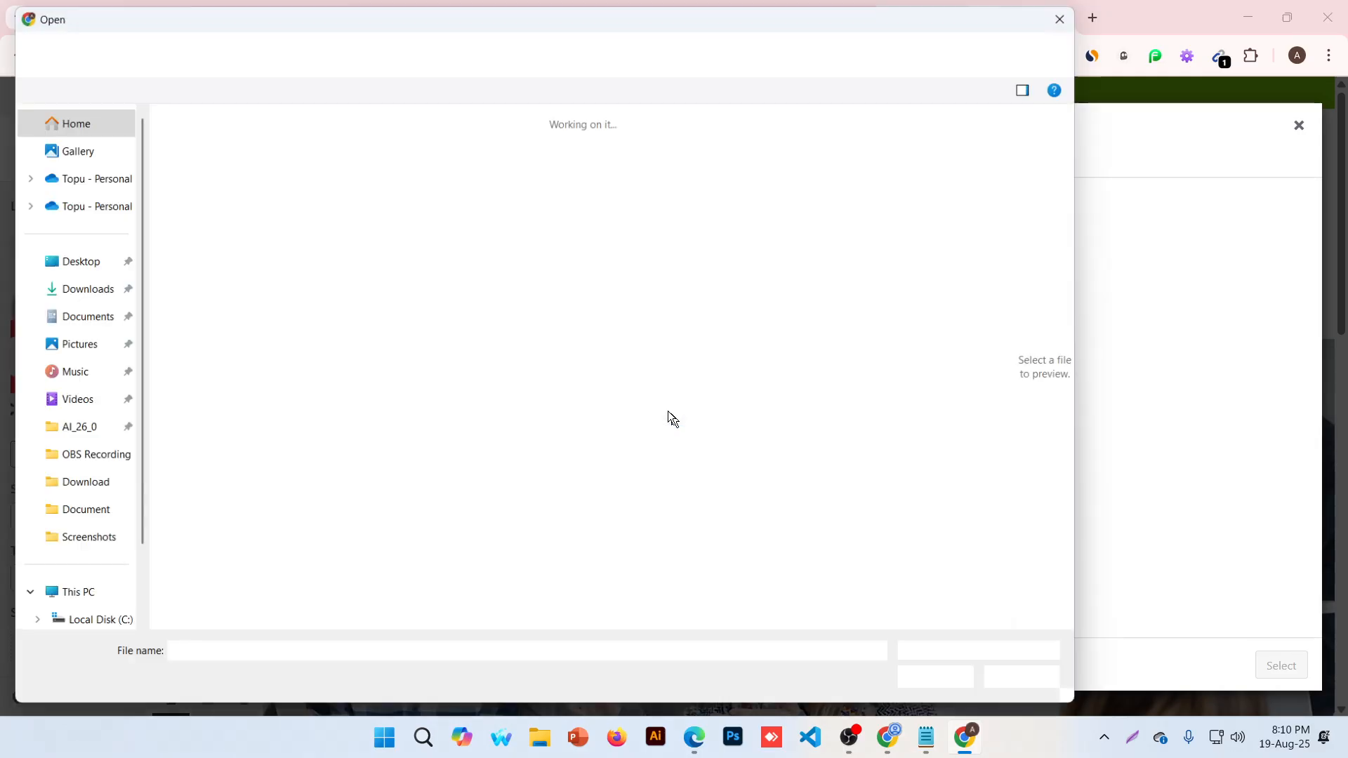
scroll(466, 352, down, 3)
scroll(665, 390, down, 5)
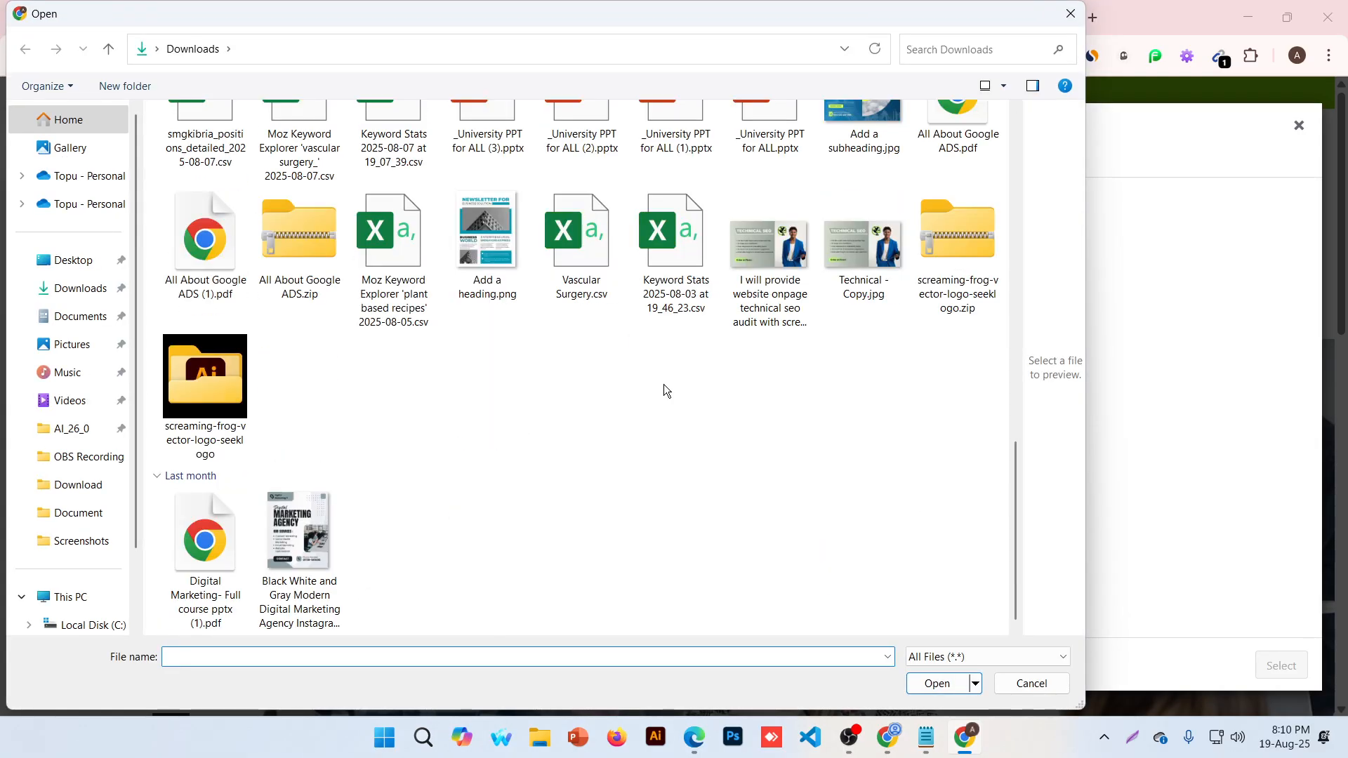
scroll(666, 391, up, 10)
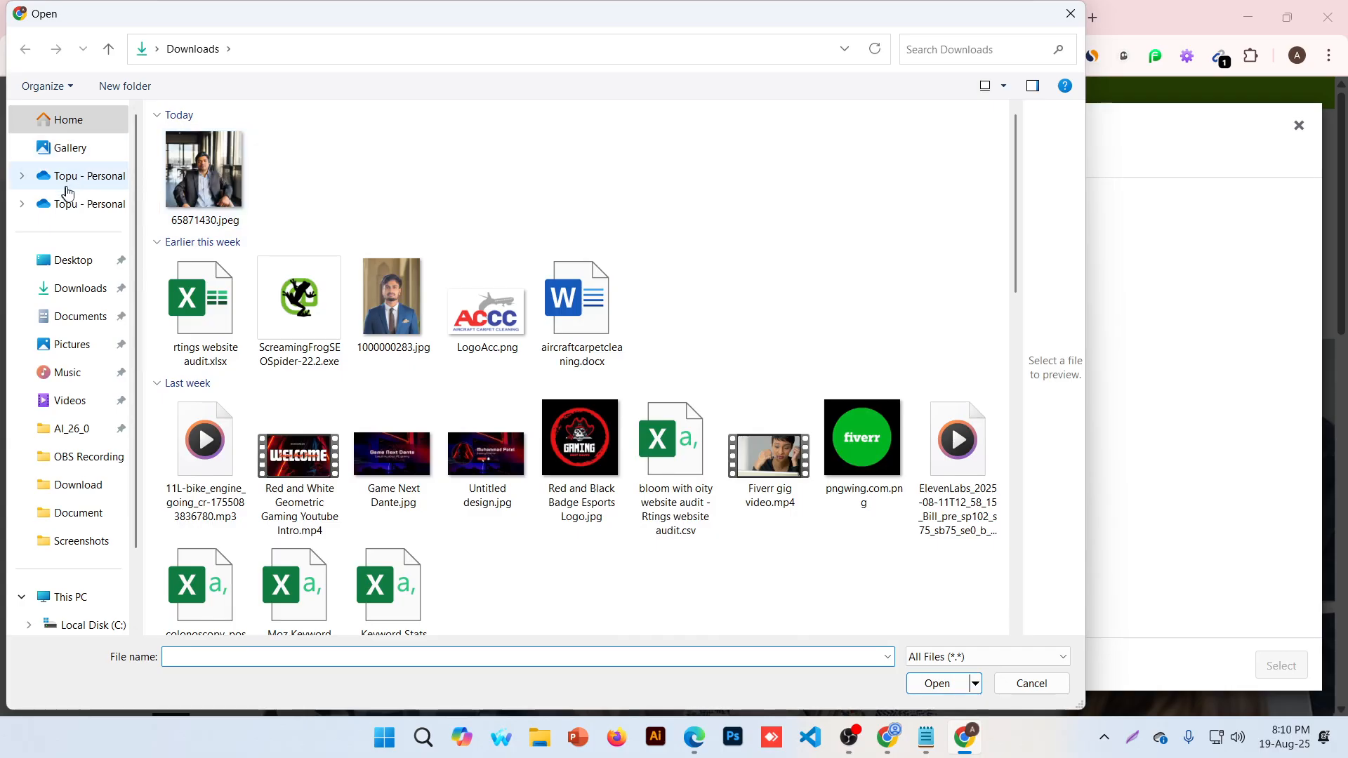
click(72, 264)
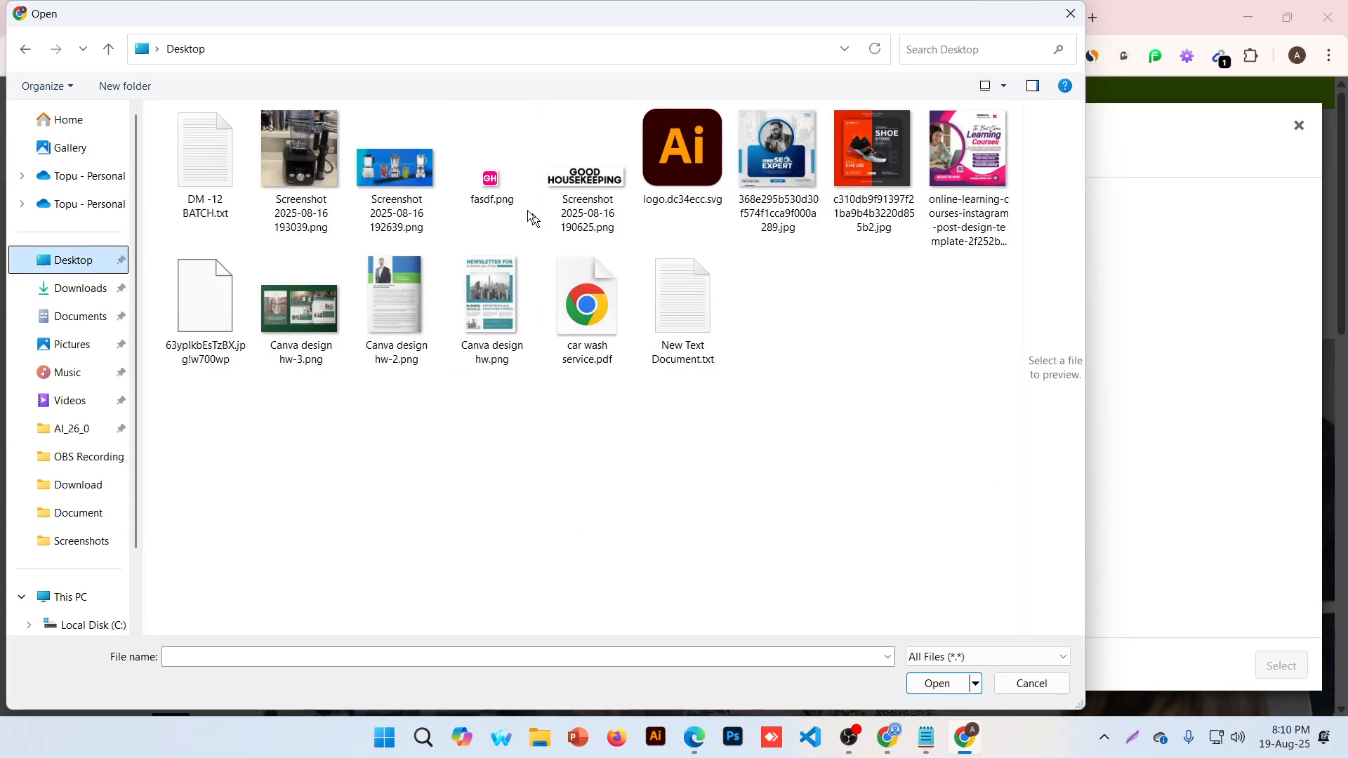
click(605, 181)
click(937, 683)
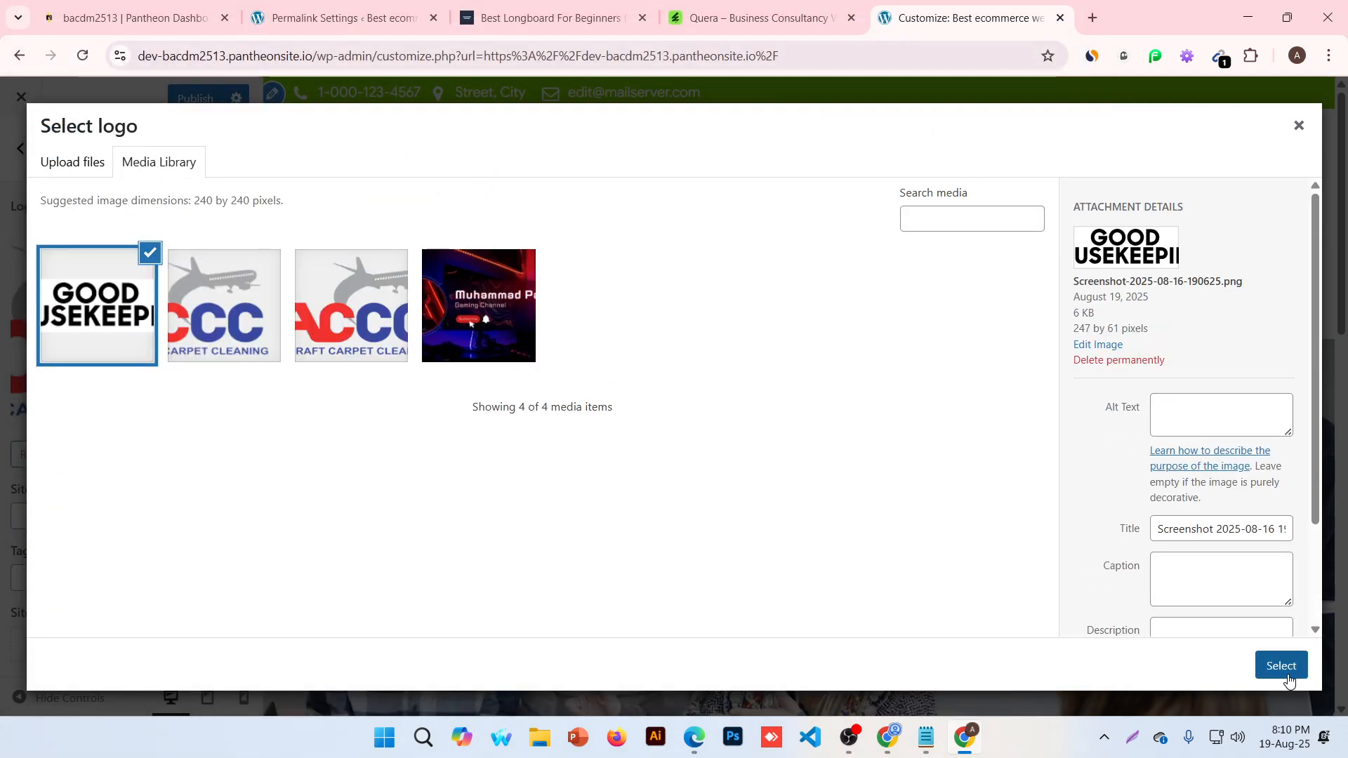
Crop the Good Housekeeping screenshot to its full extent and apply it as the logo
click(1285, 673)
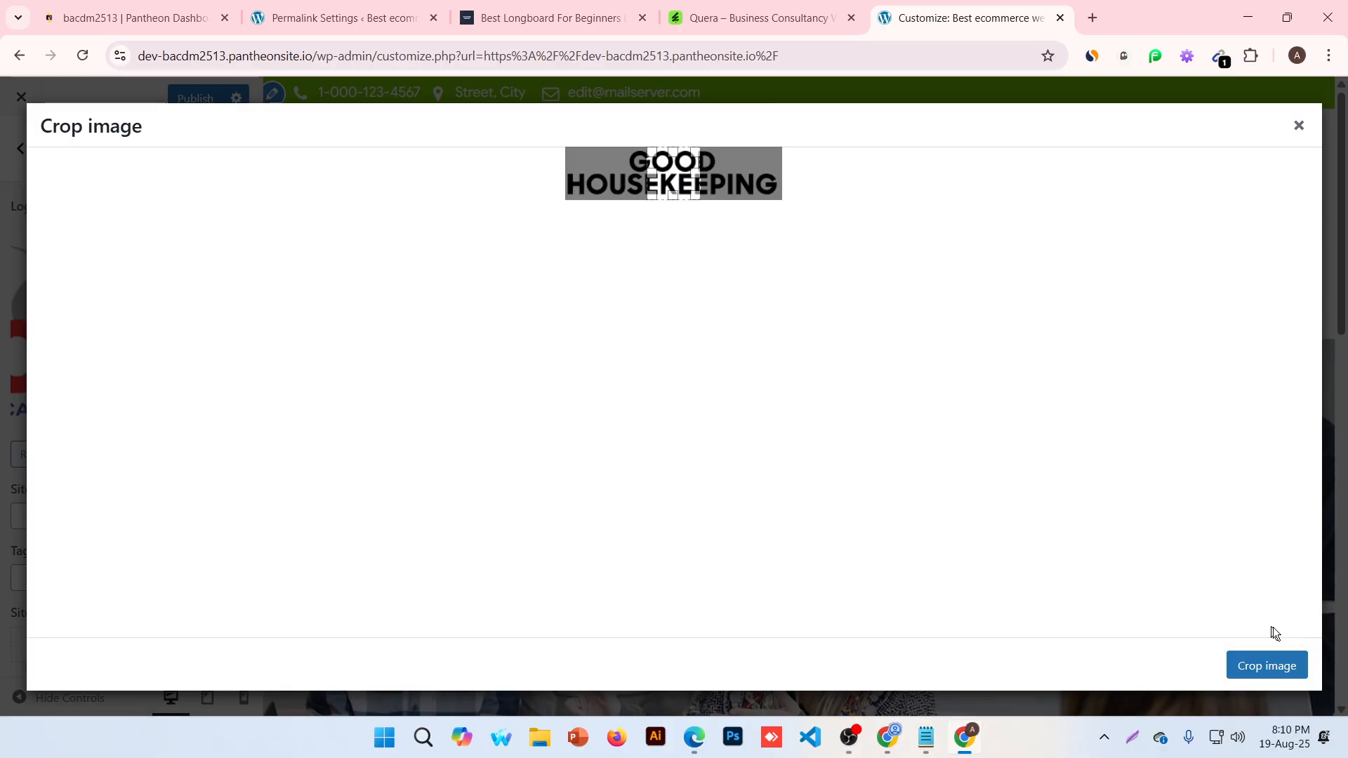
drag(664, 172, 941, 268)
click(1276, 676)
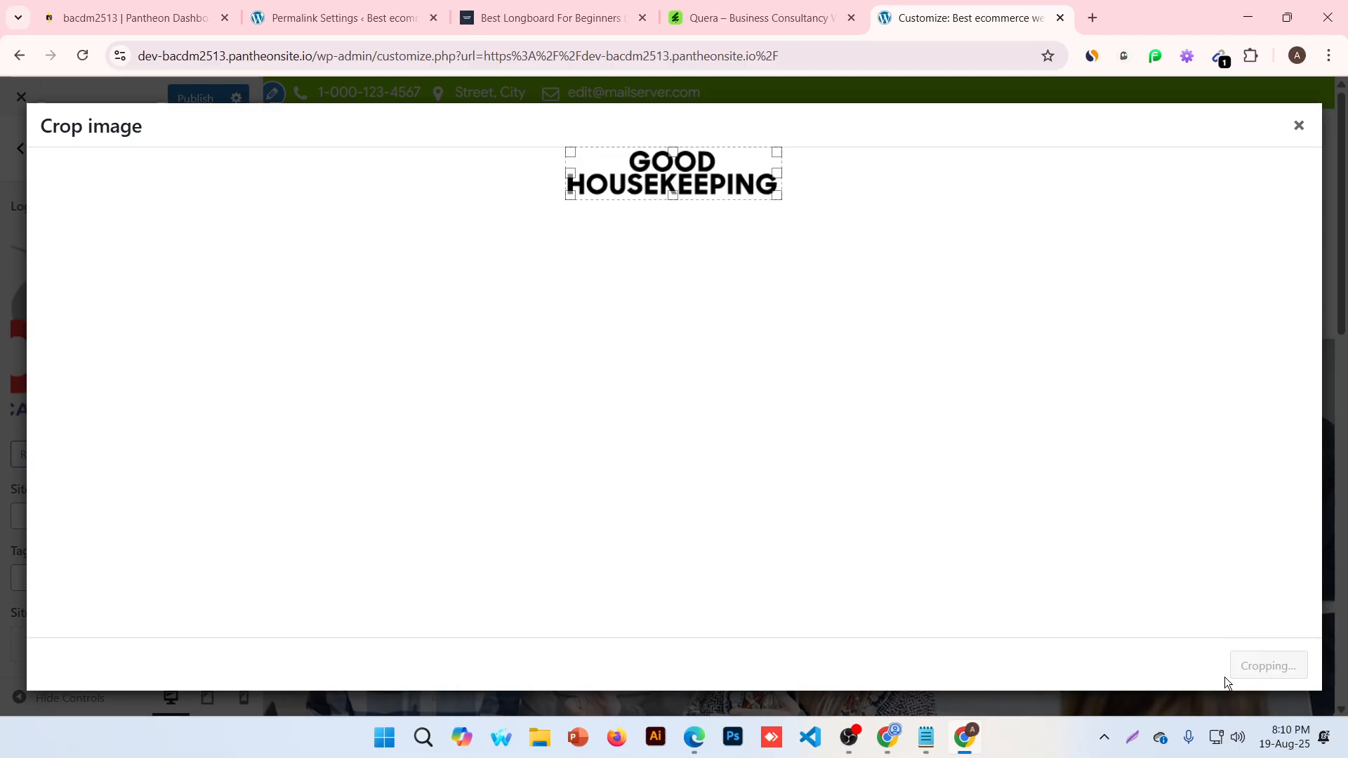
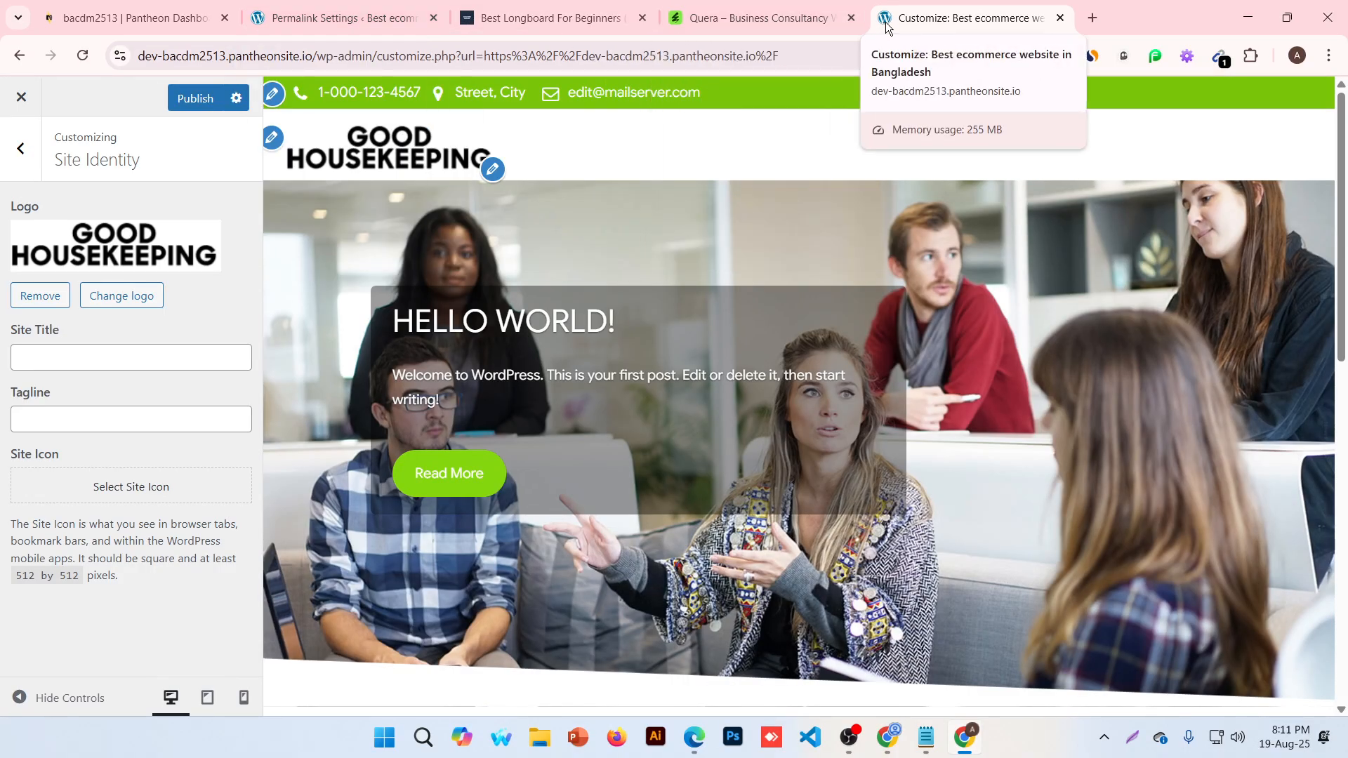
Upload fasdf.png as the uncropped site icon and publish the Customizer changes
drag(2, 459, 44, 454)
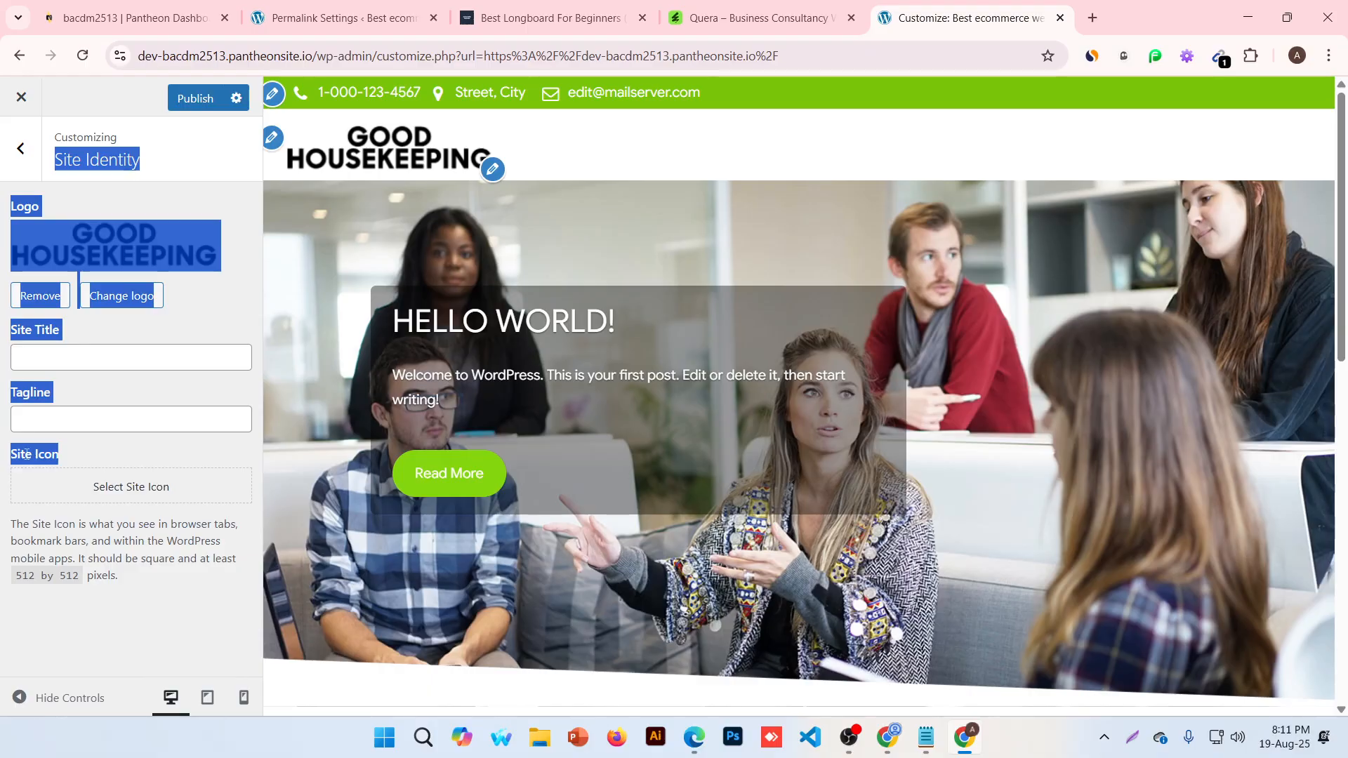
click(27, 455)
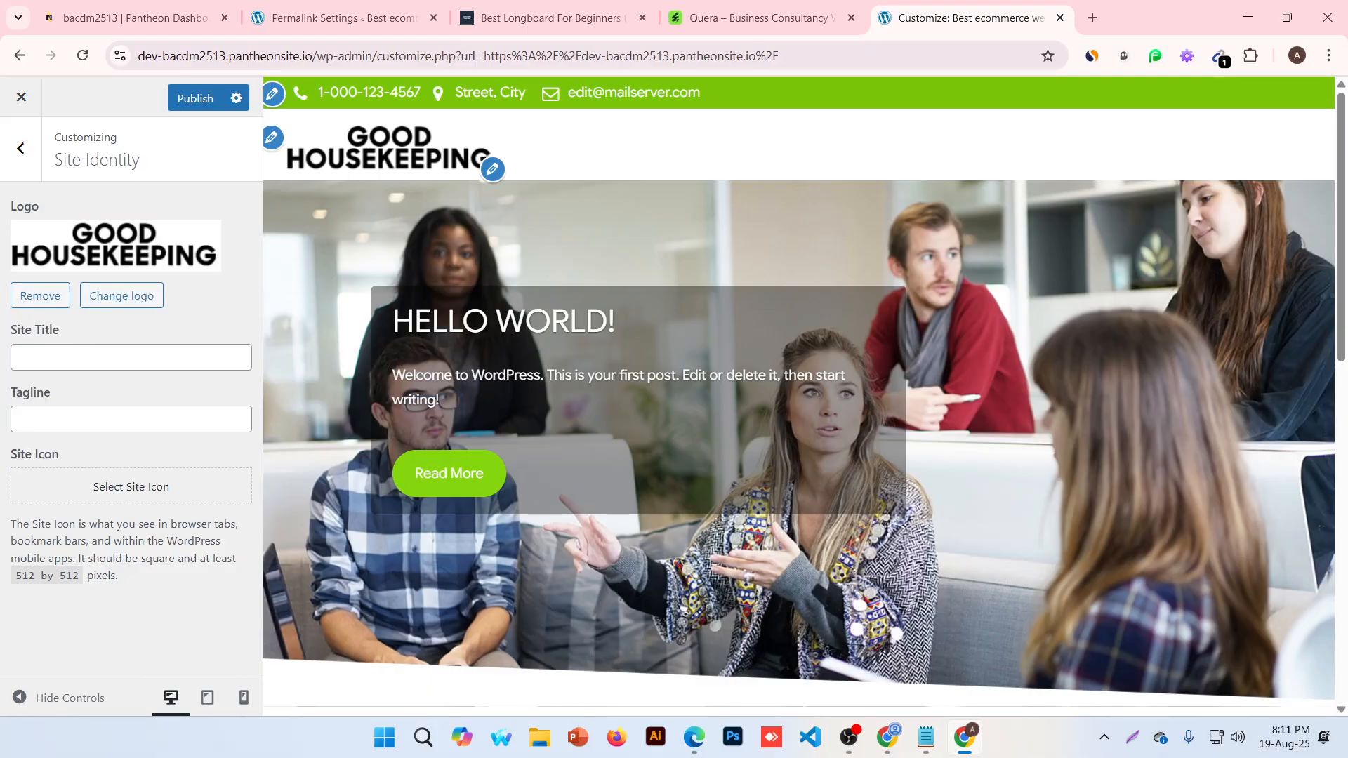
click(140, 493)
click(83, 168)
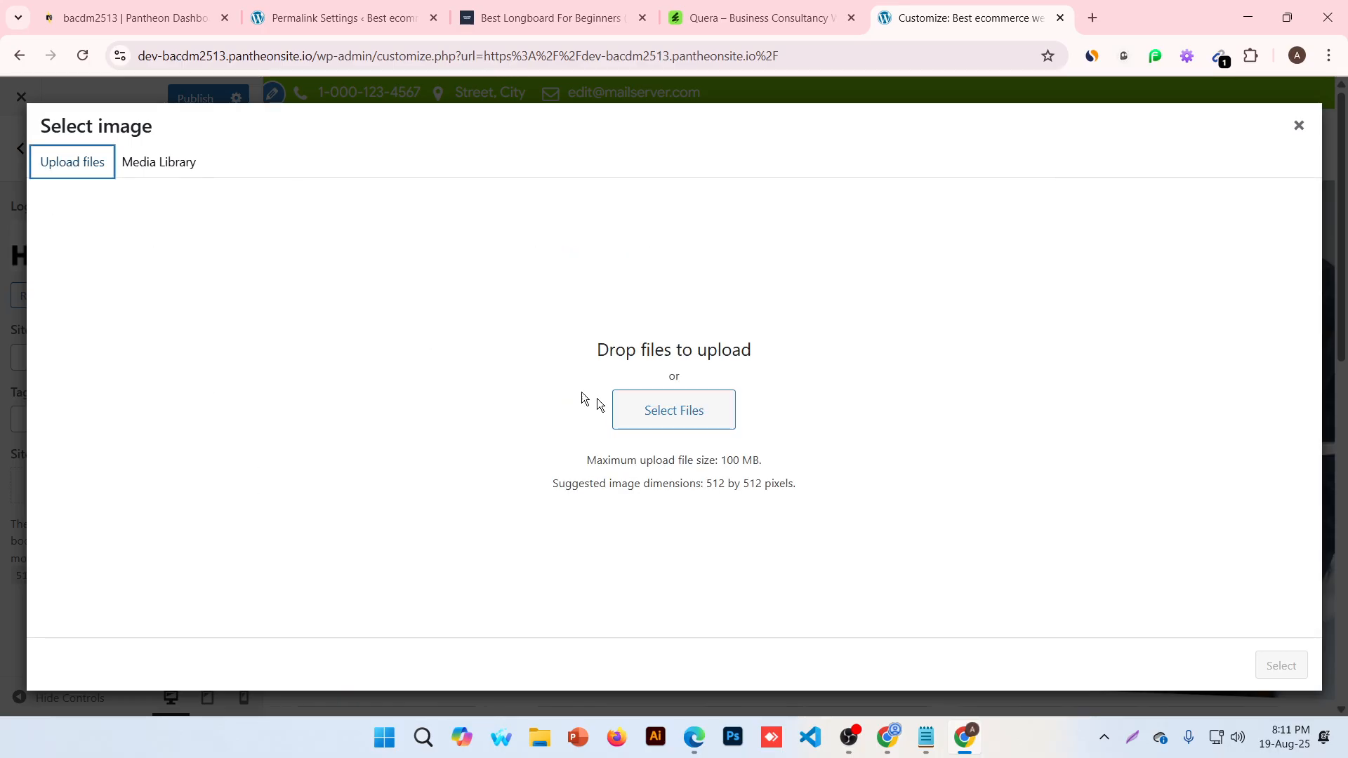
click(671, 409)
click(494, 196)
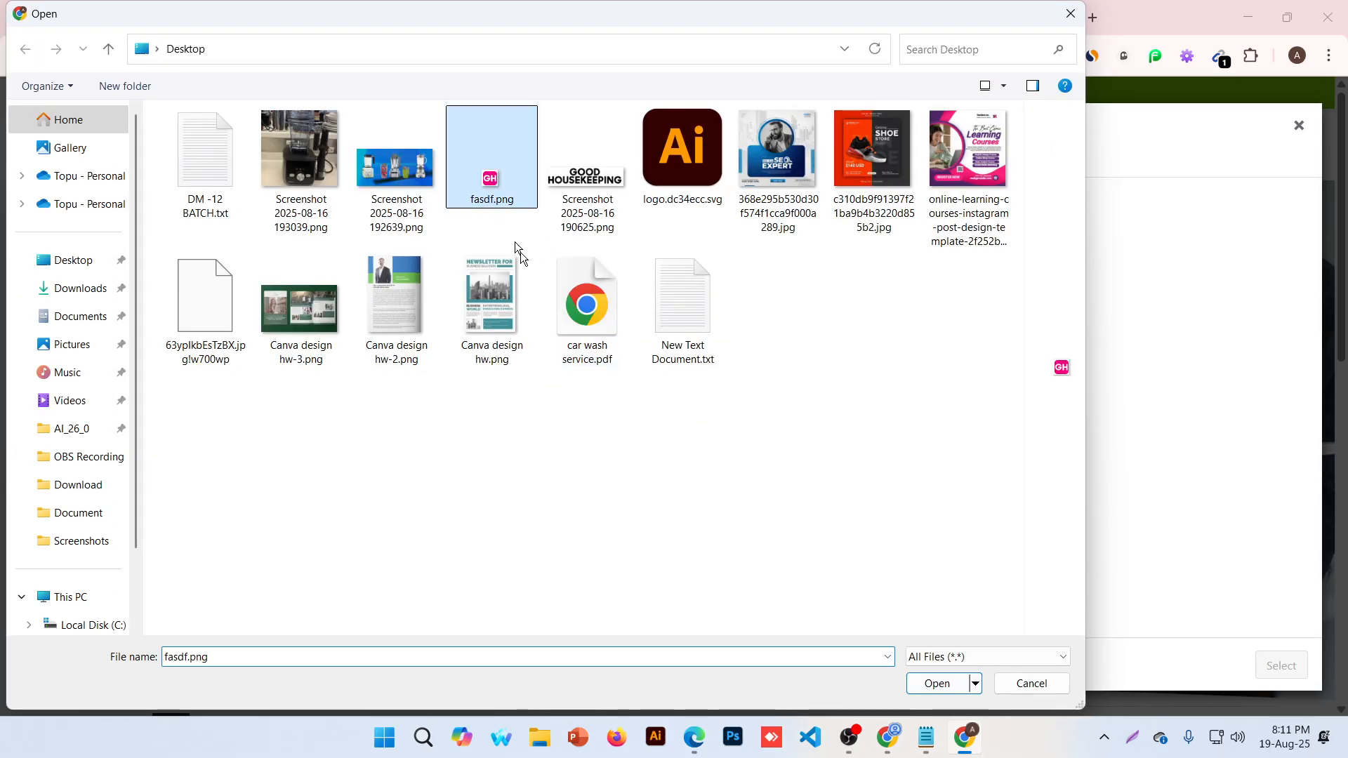
click(936, 684)
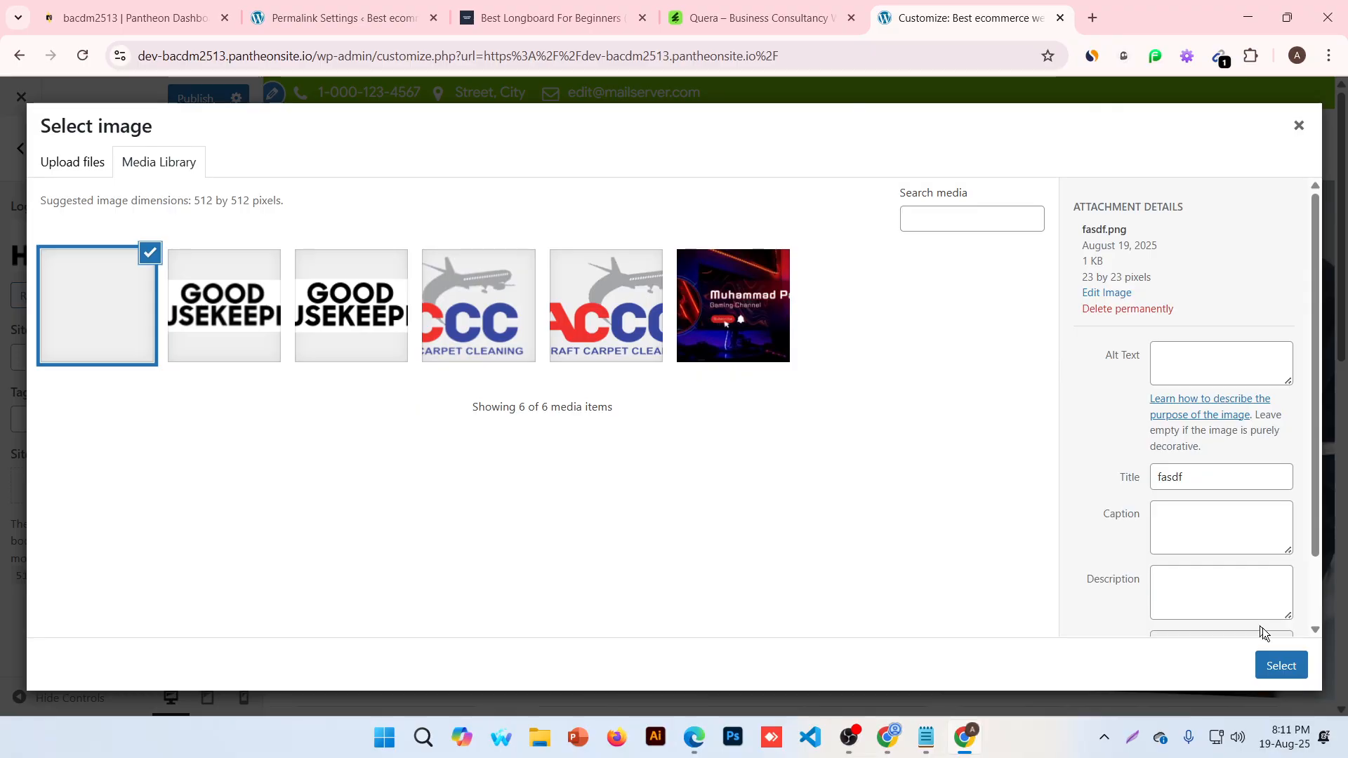
click(1279, 664)
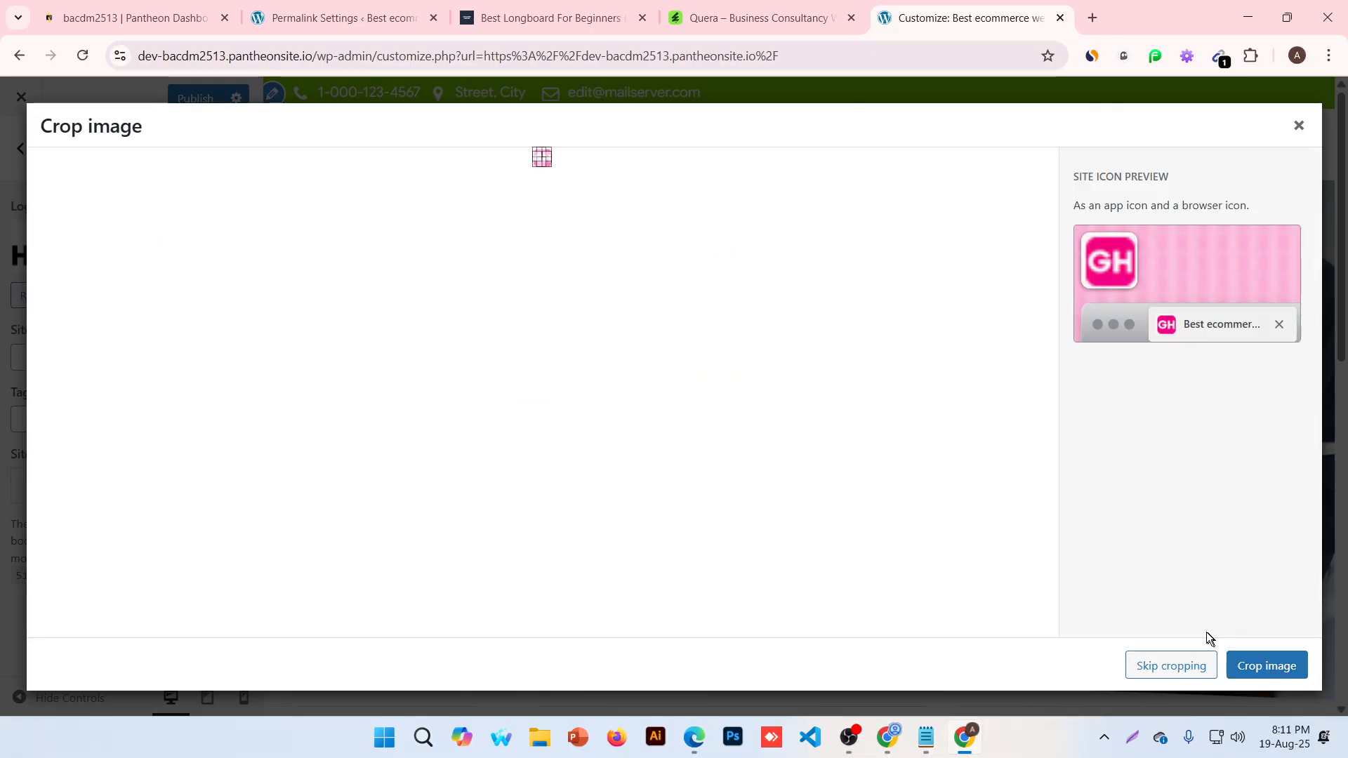
click(1182, 672)
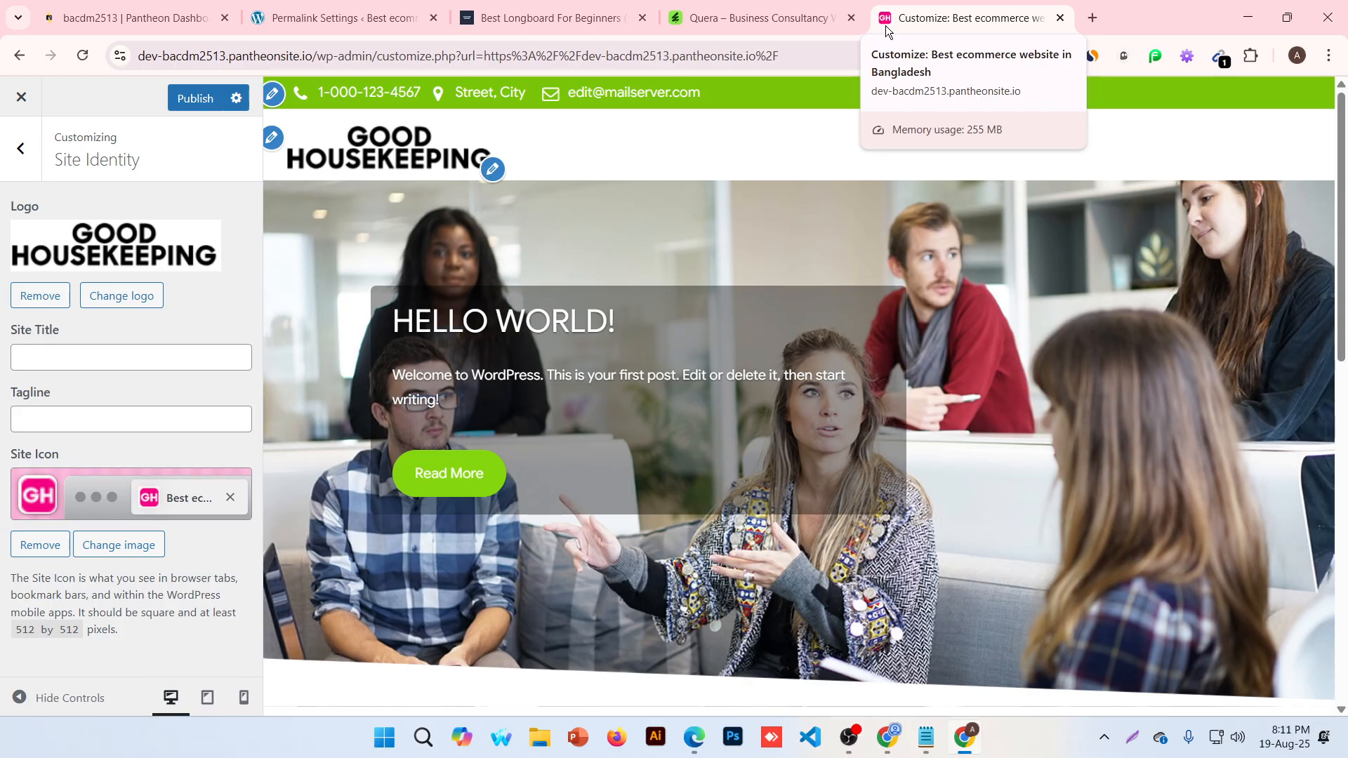
click(193, 100)
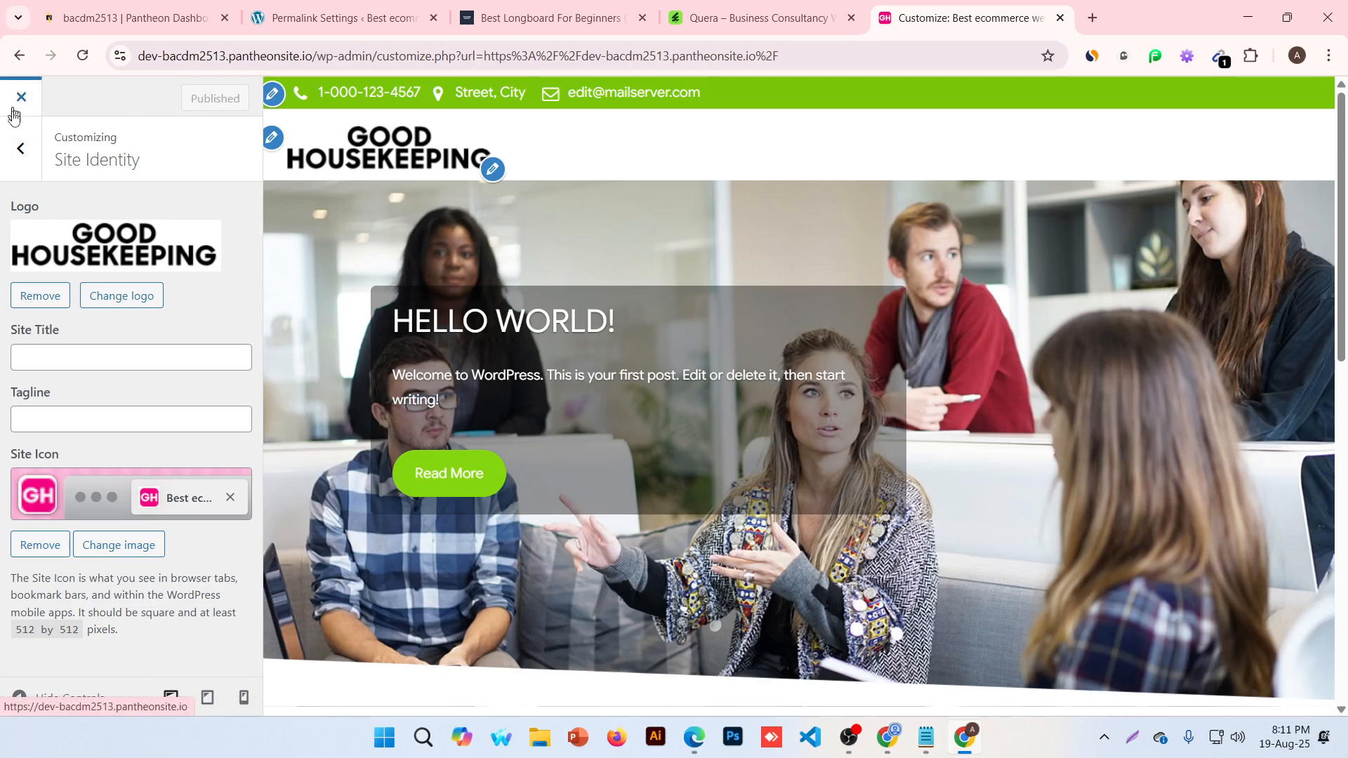
Check the Customizer's Menus section, noting no menus exist, then exit to Permalink Settings
click(14, 149)
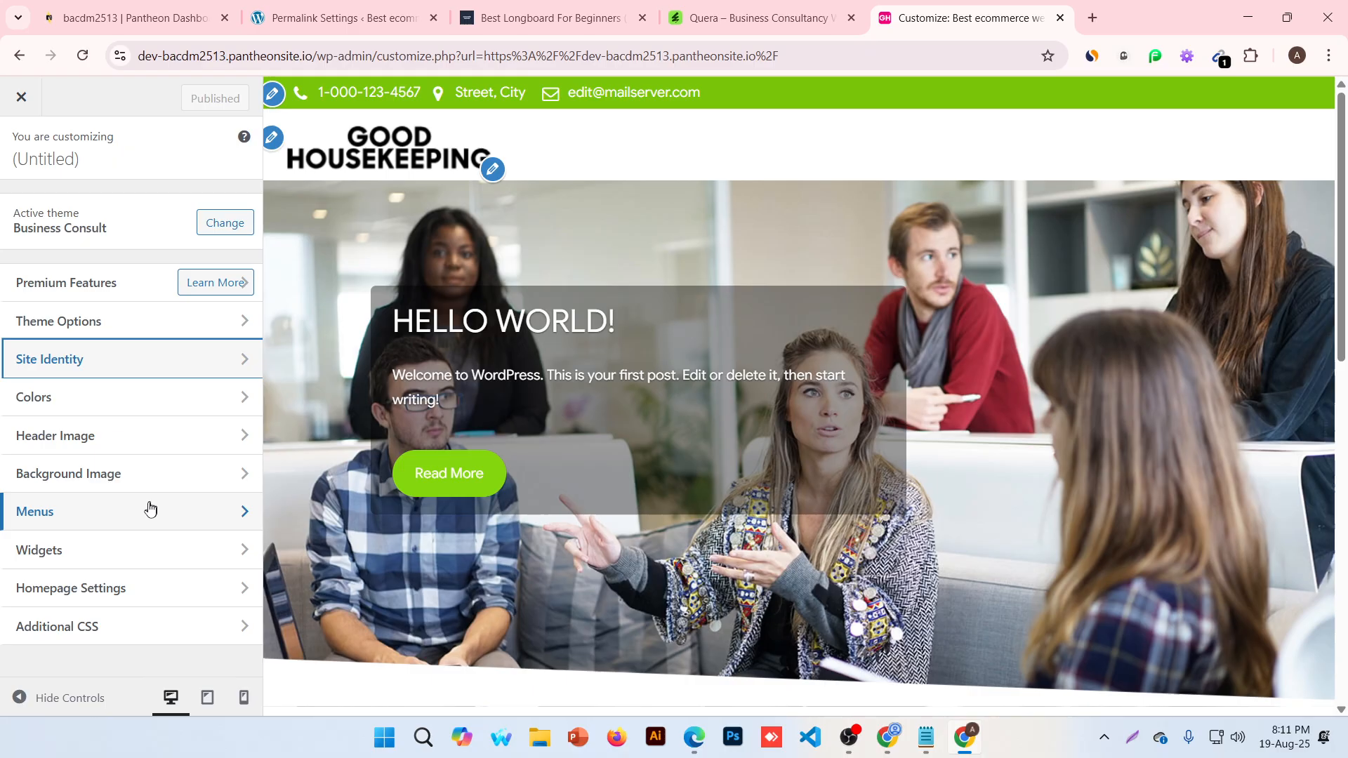
click(66, 514)
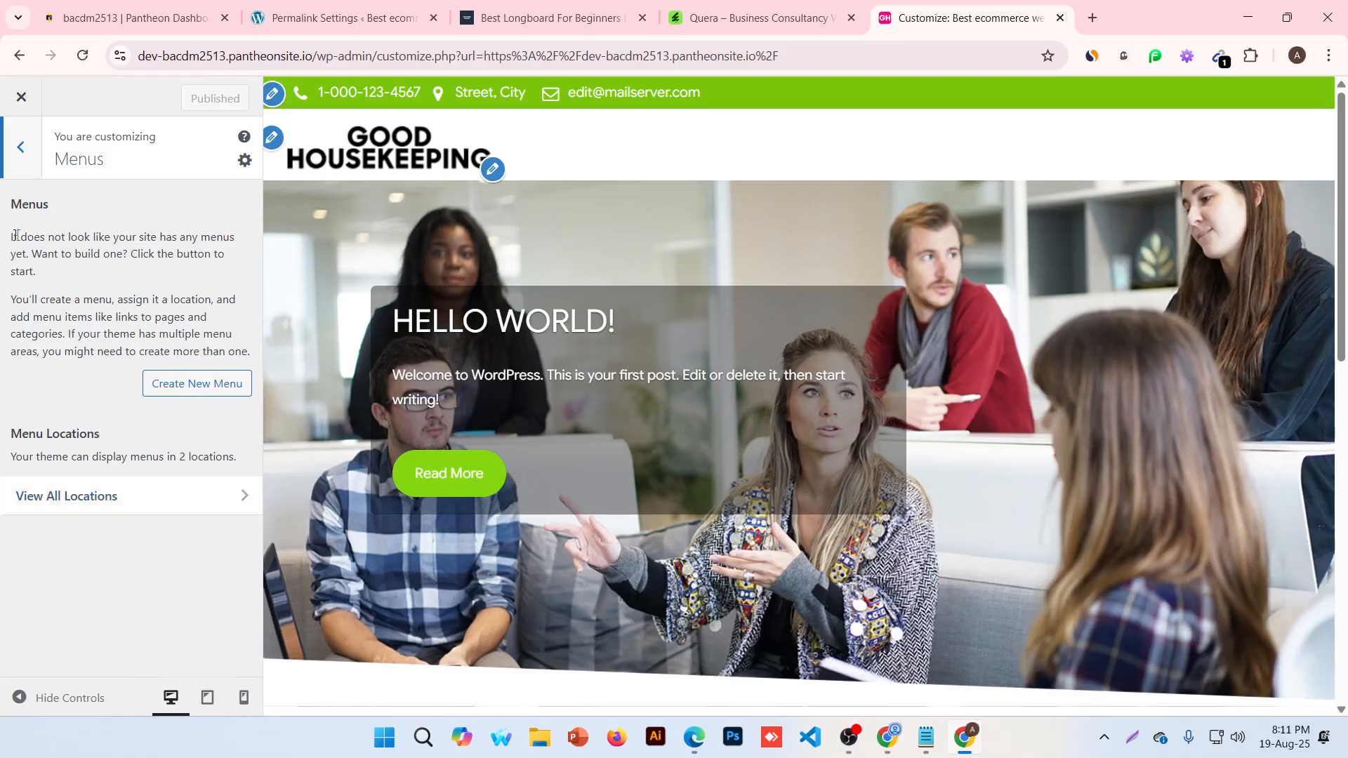
drag(15, 235, 109, 254)
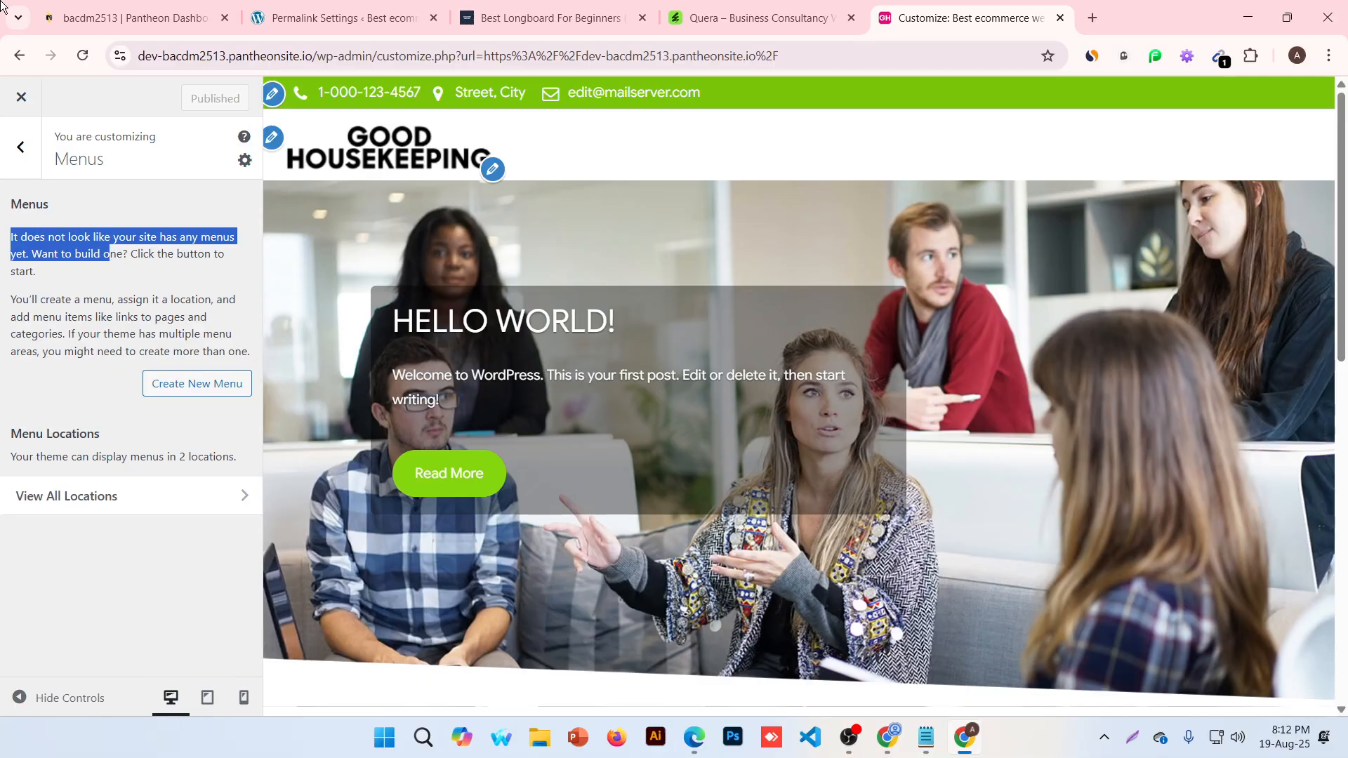
click(17, 103)
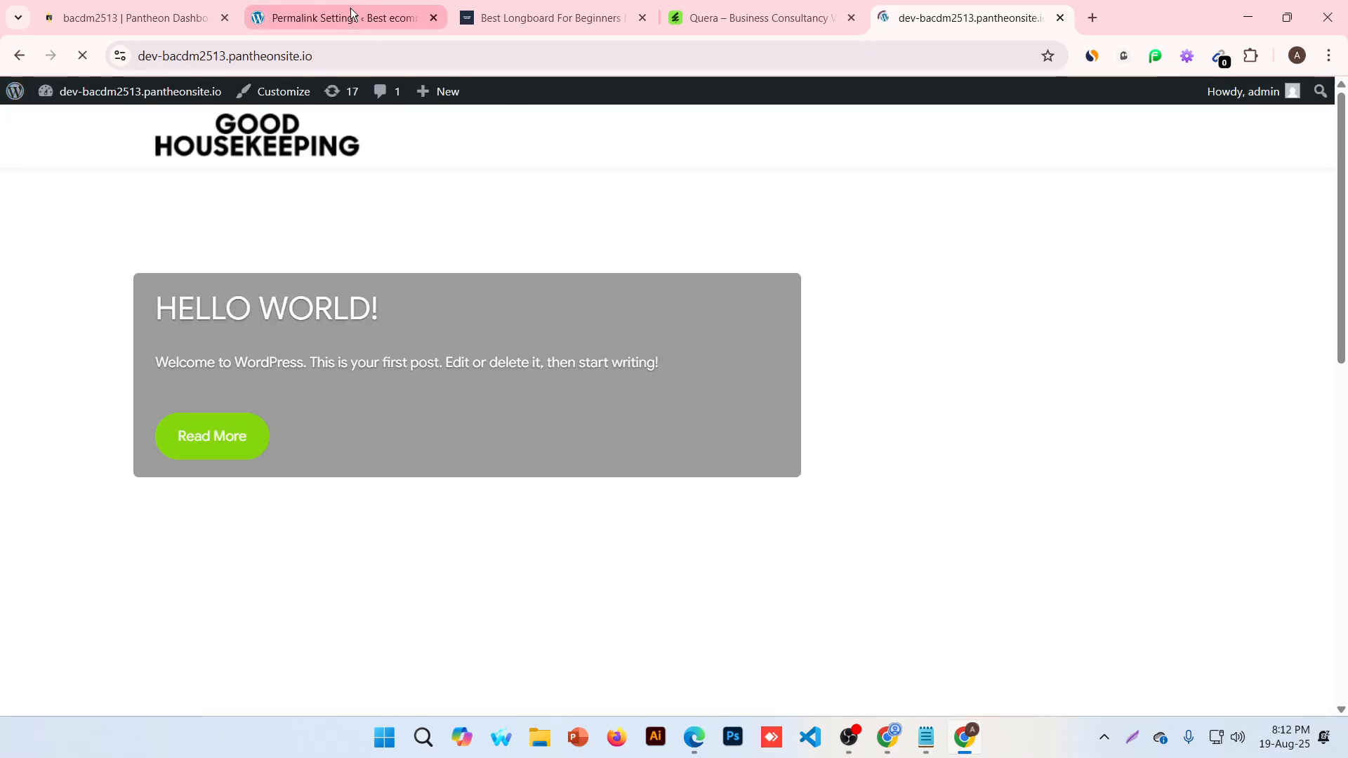
click(350, 16)
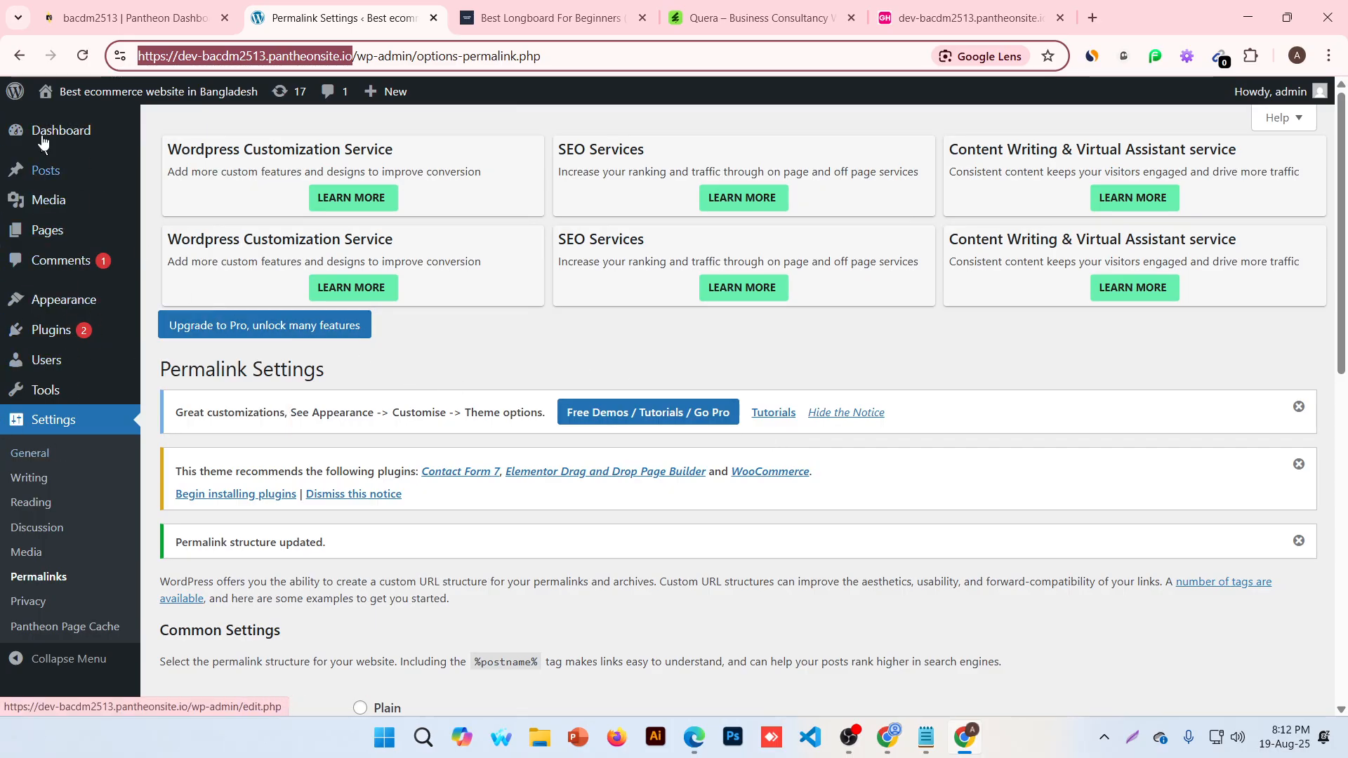
Start a new blank page from the All Pages list
mouse_move(45, 232)
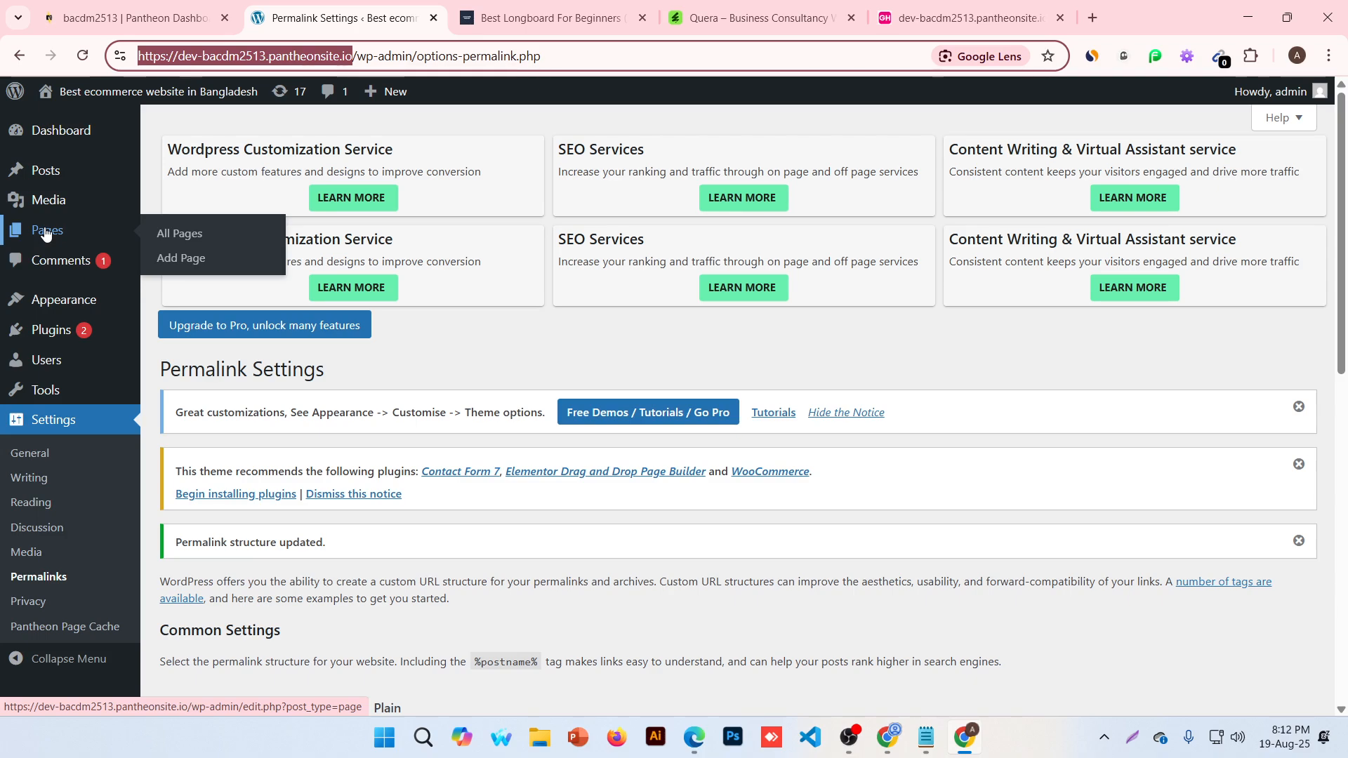
click(180, 234)
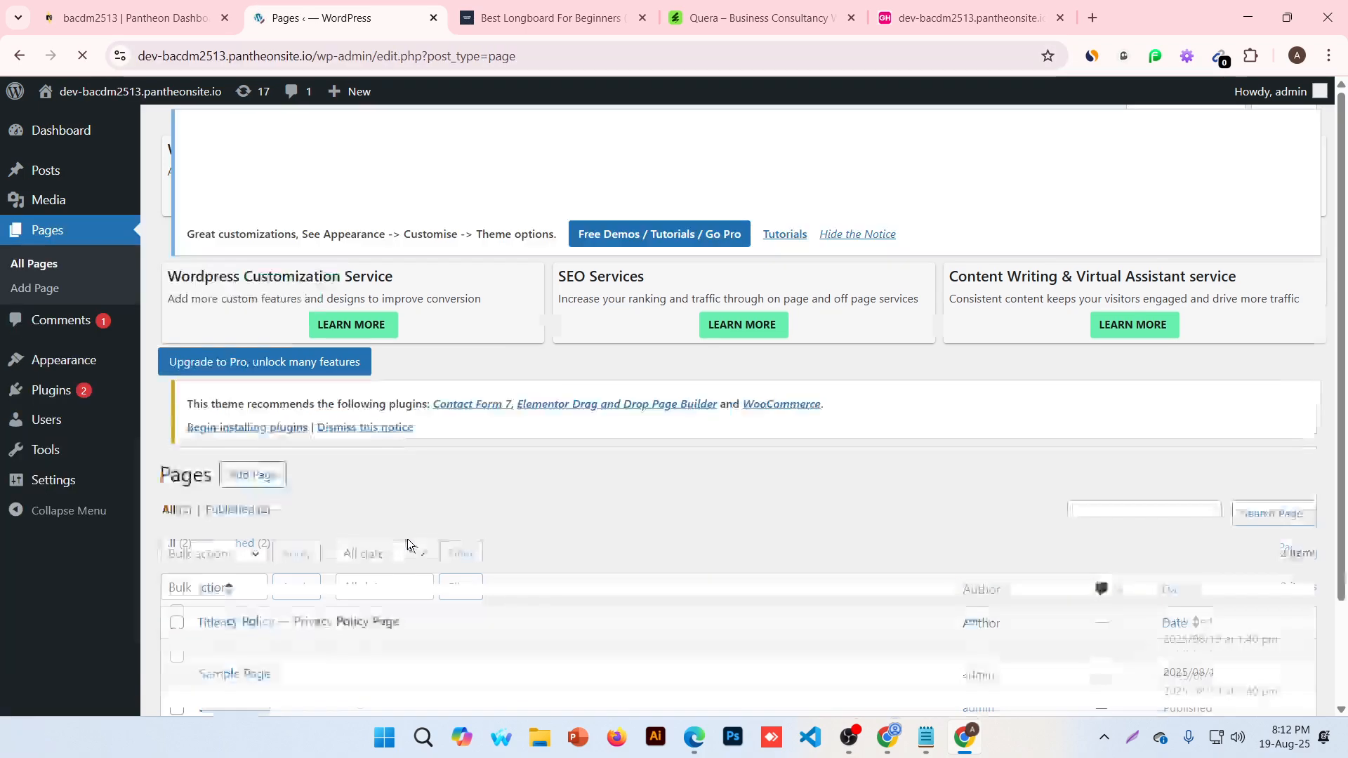
scroll(225, 530, down, 2)
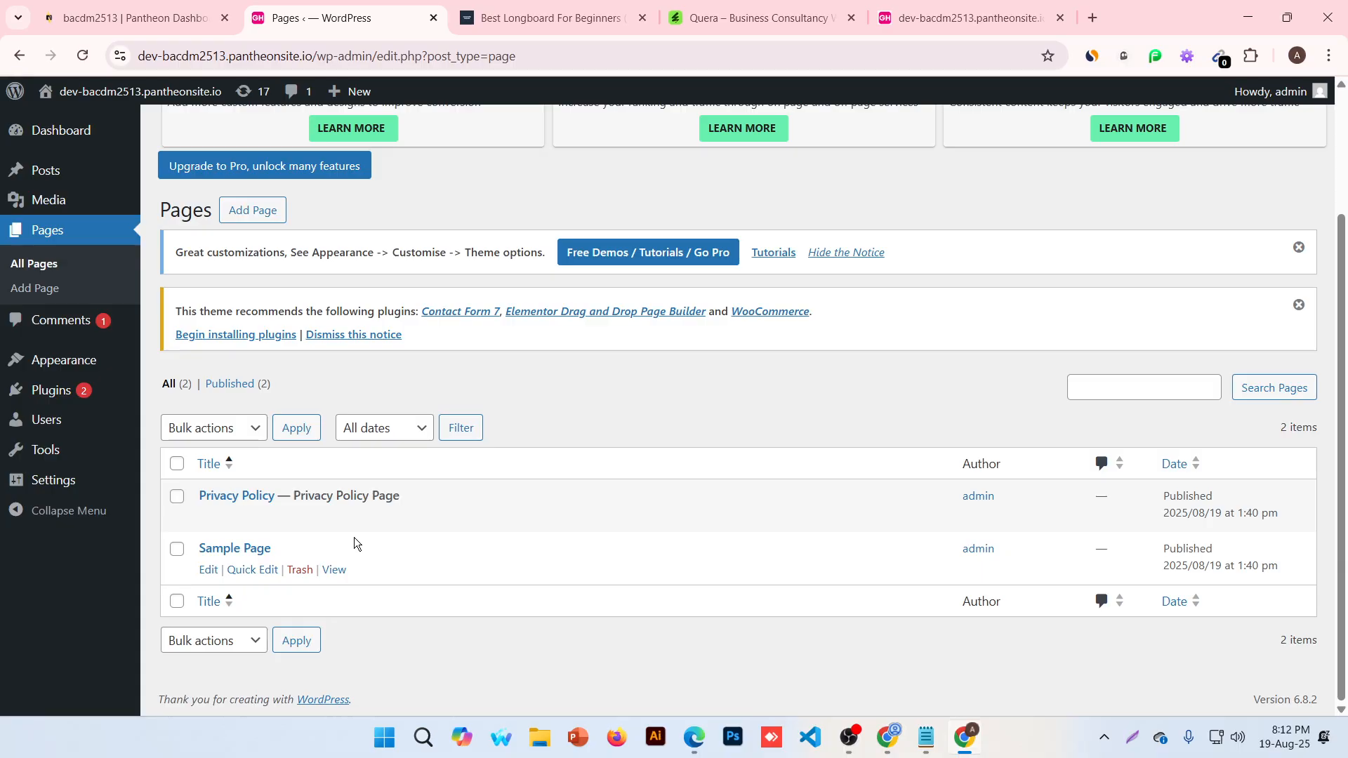
click(266, 217)
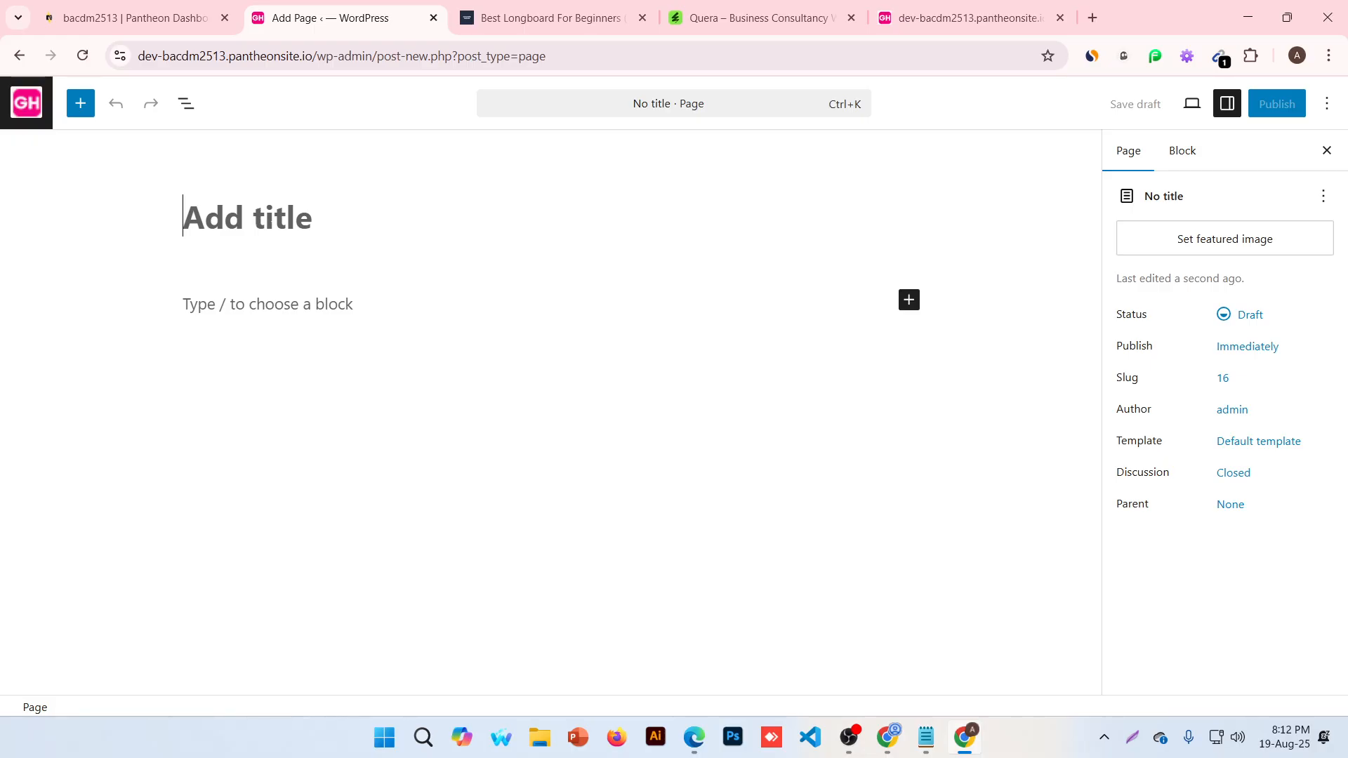
Publish two new pages titled 'About Us' and 'Contact Us'
text(A)
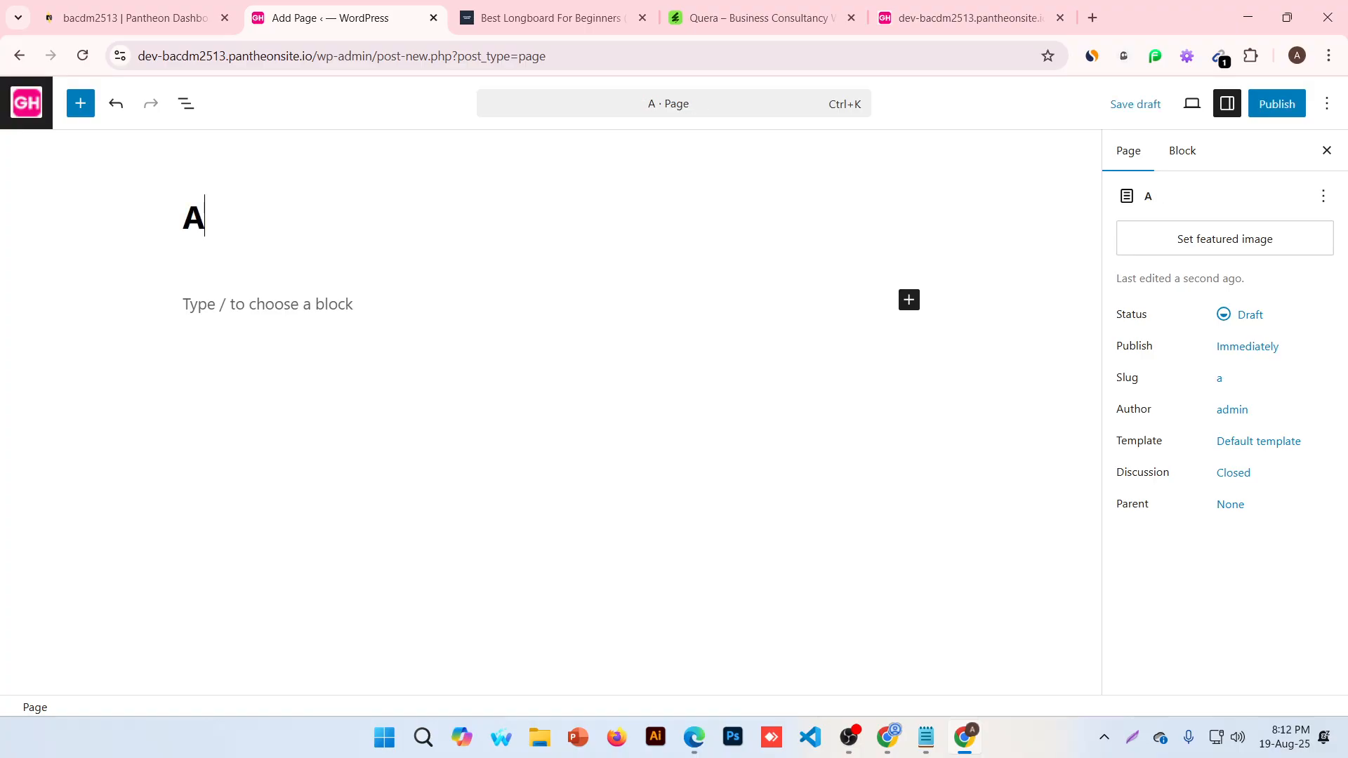
text(bout Us)
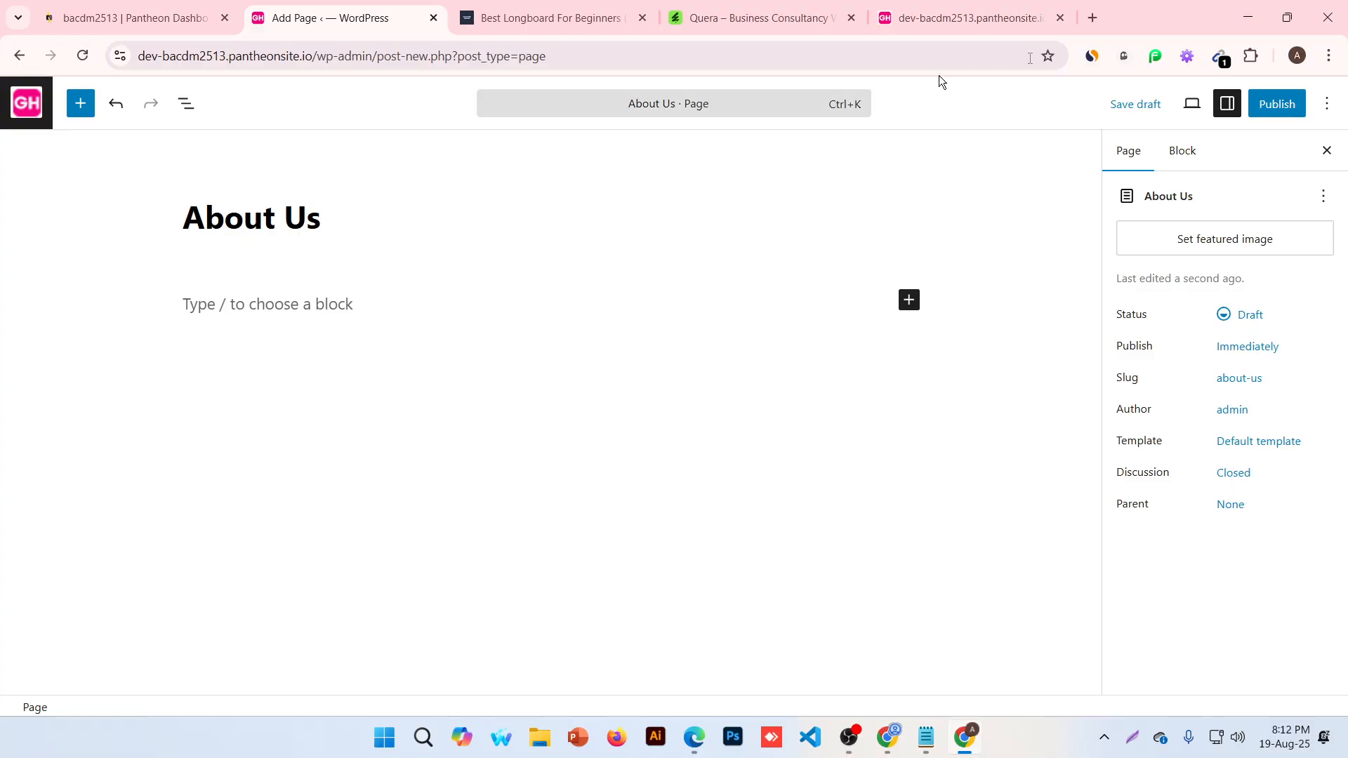
click(1277, 104)
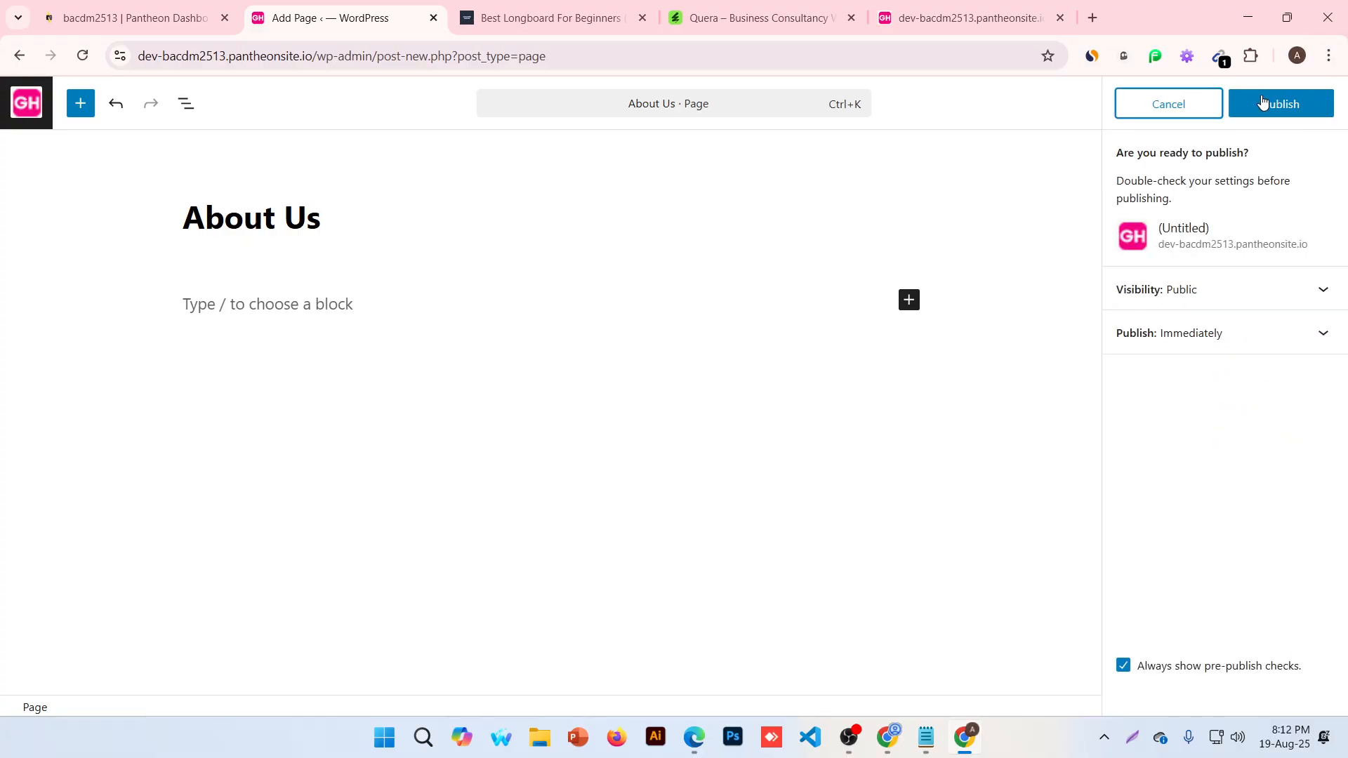
click(1313, 105)
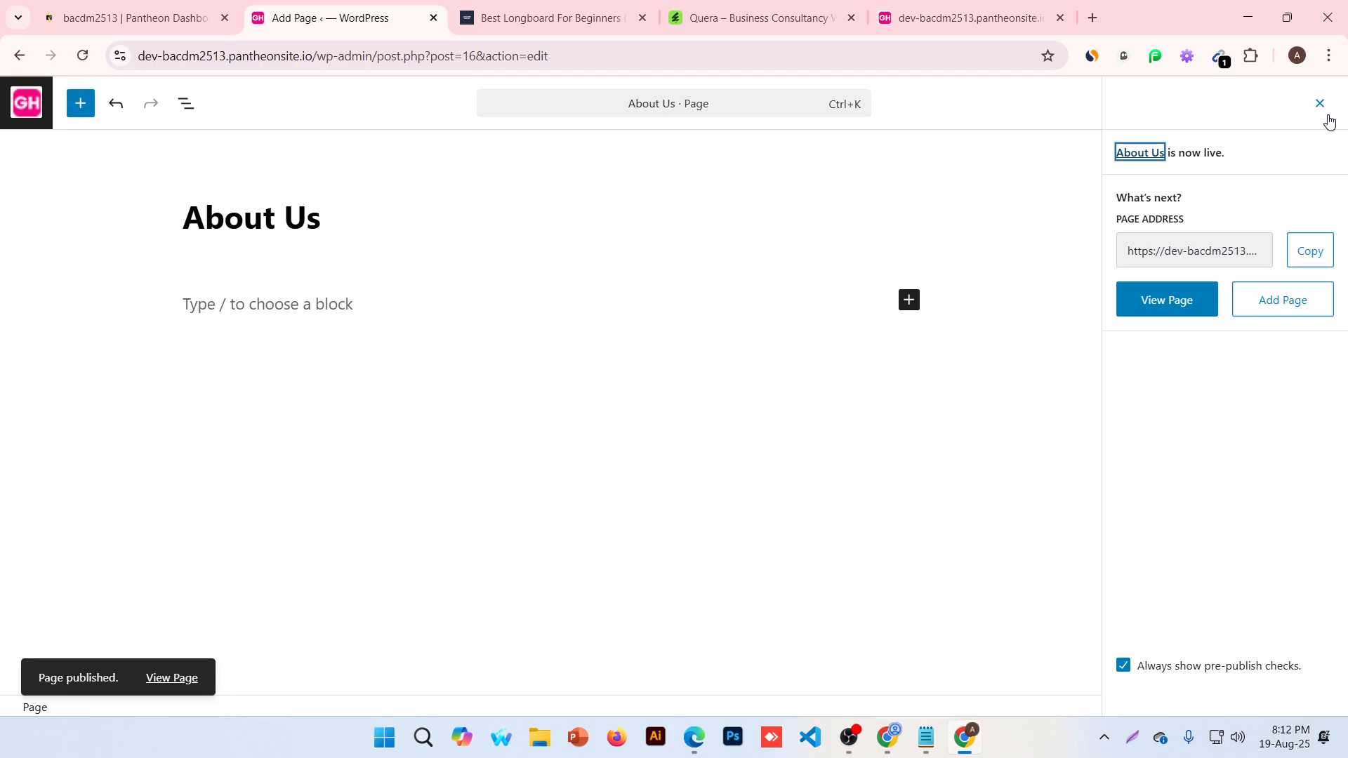
click(1276, 306)
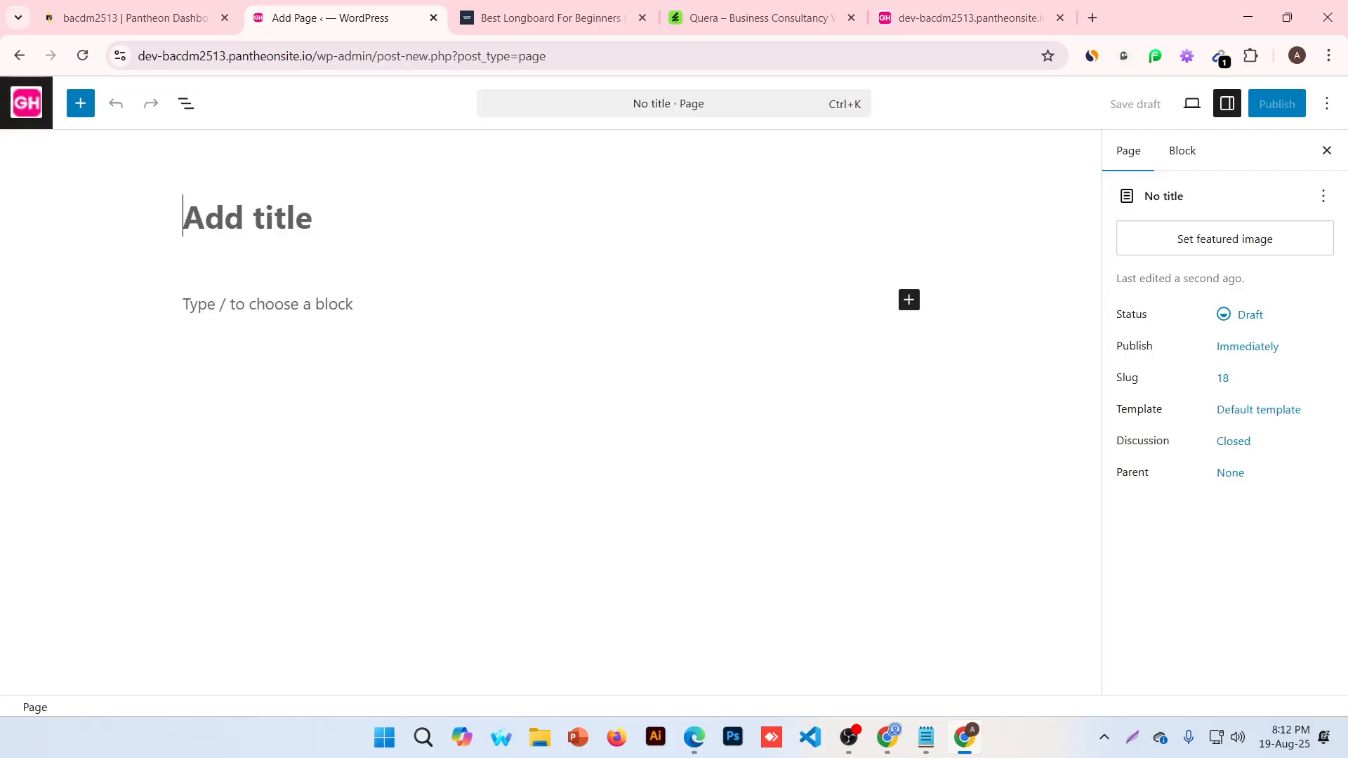
text(Contac)
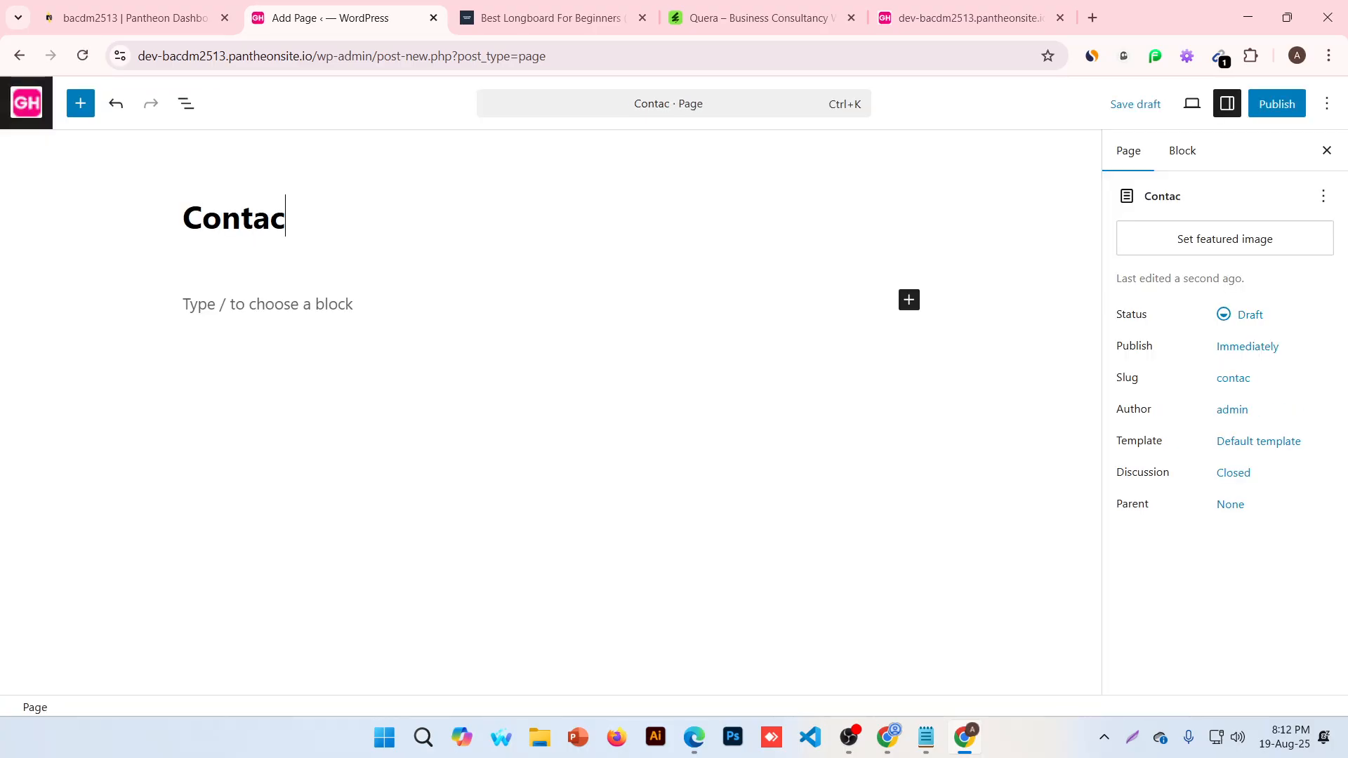
text(t Us)
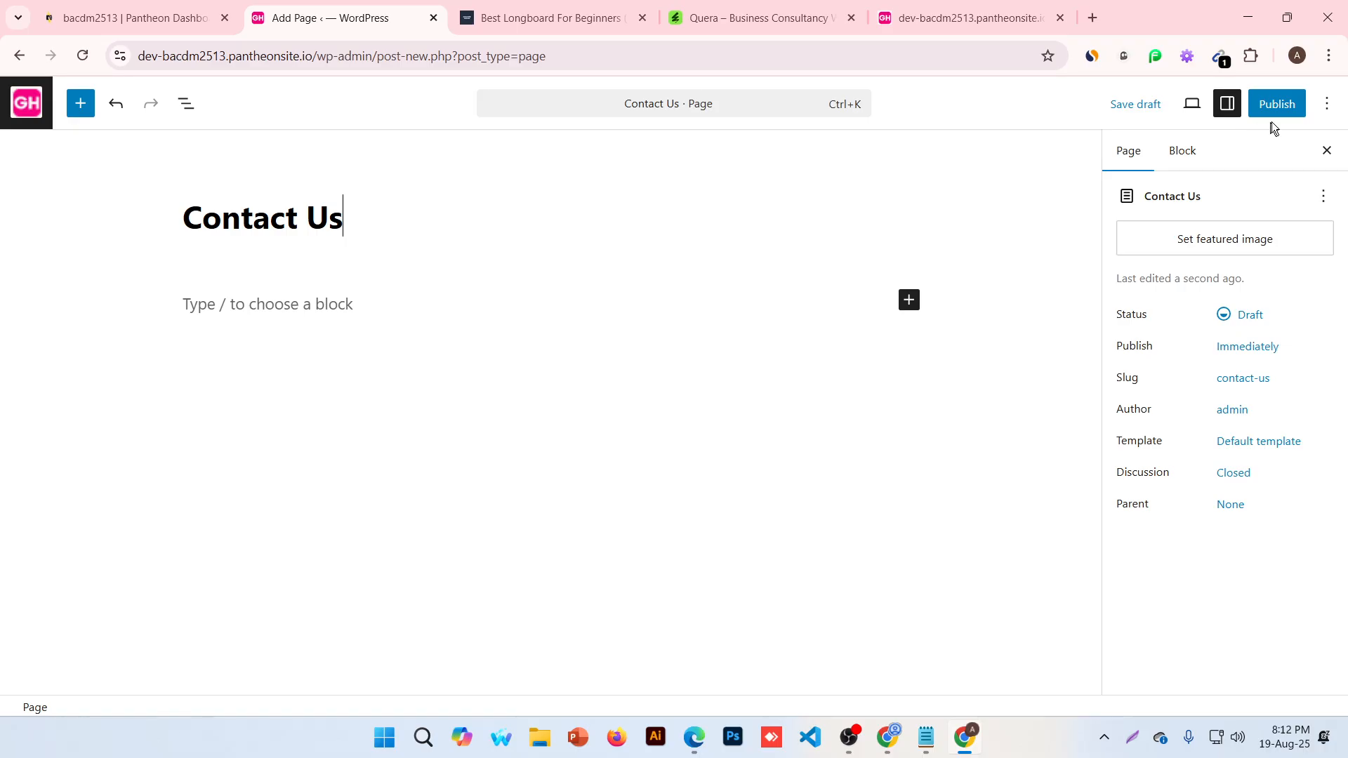
click(1275, 105)
click(1282, 107)
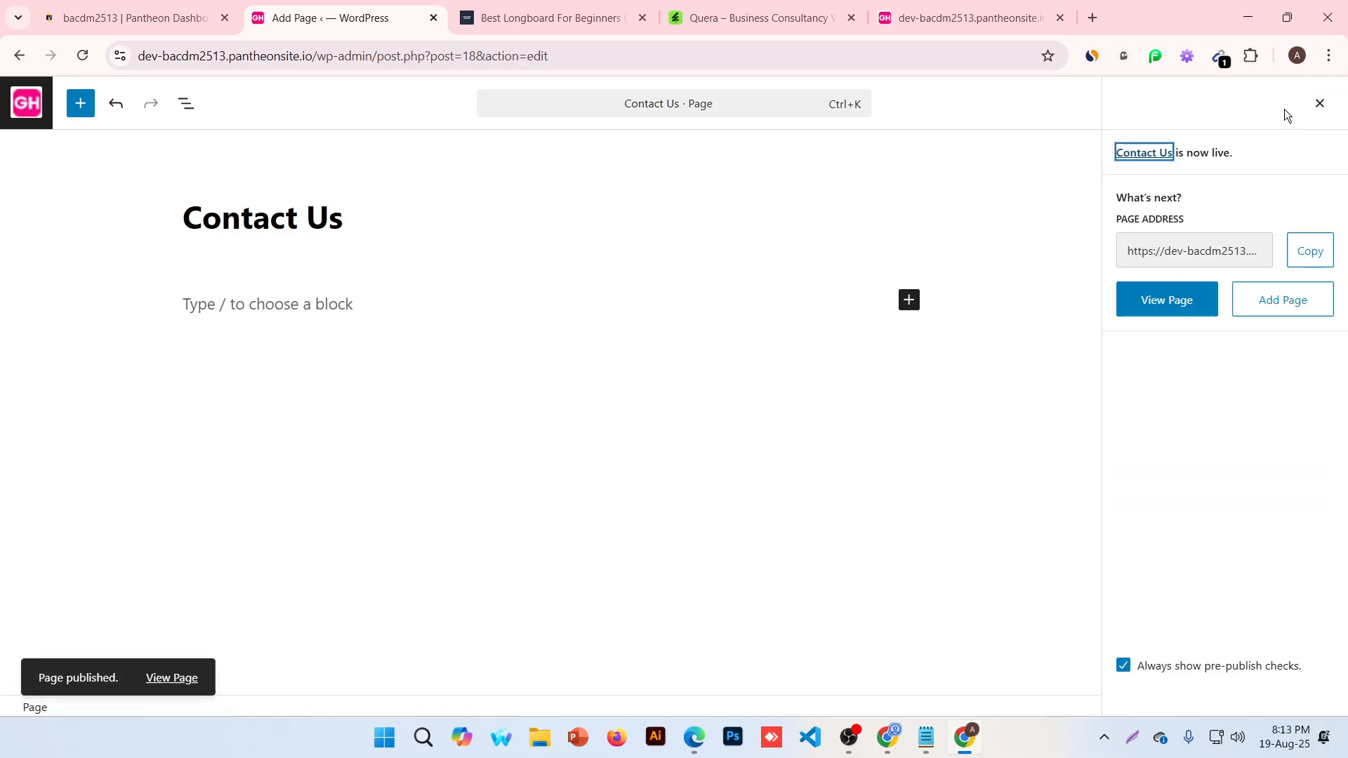
Publish a third page titled 'Services' and return to the admin Pages list
click(1284, 300)
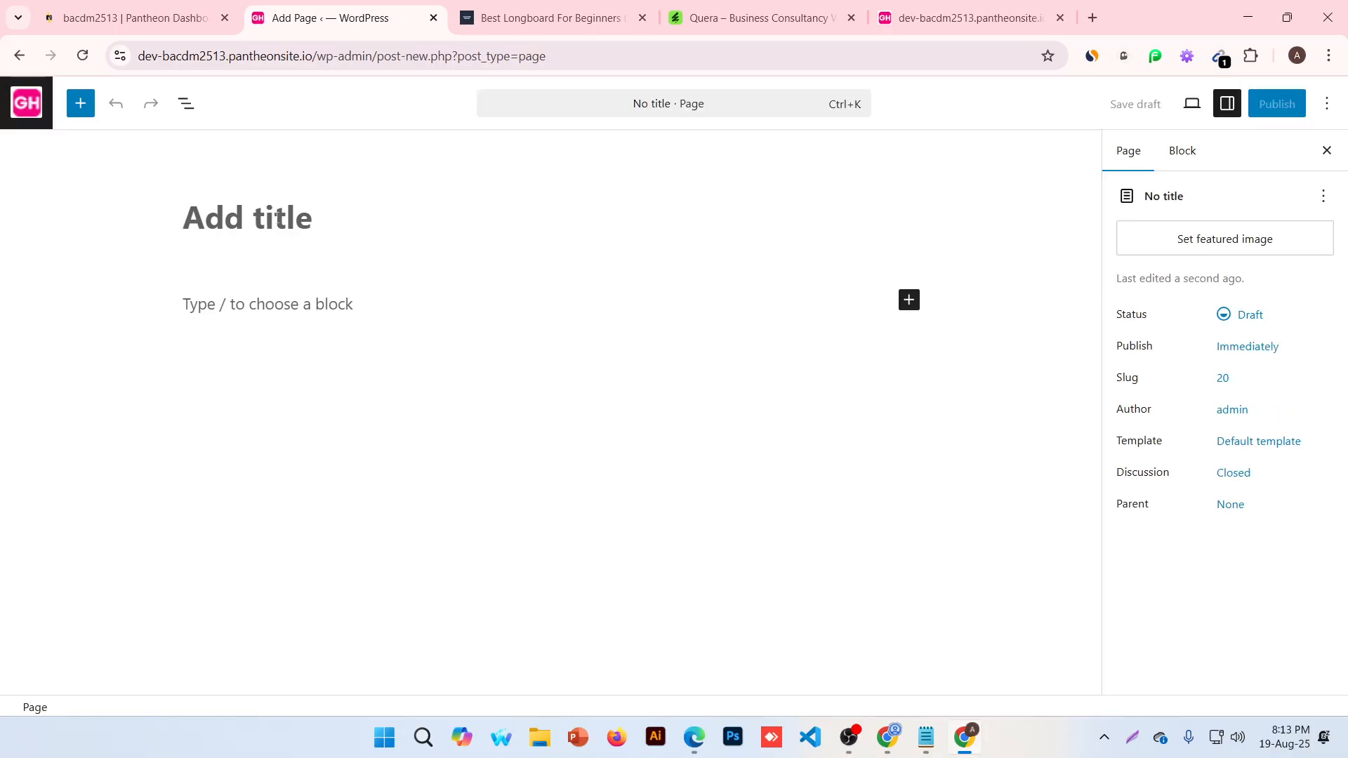
click(278, 218)
text(Services)
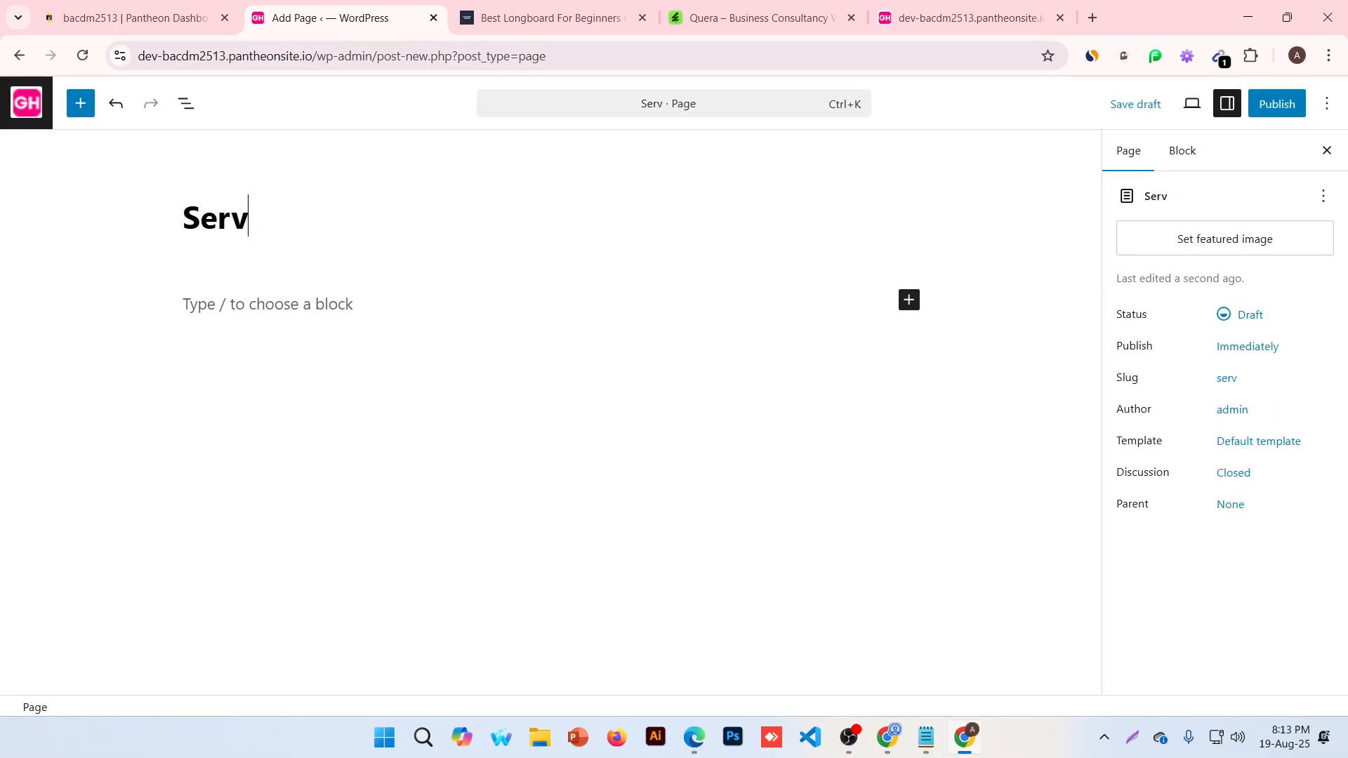
click(1277, 103)
click(1280, 102)
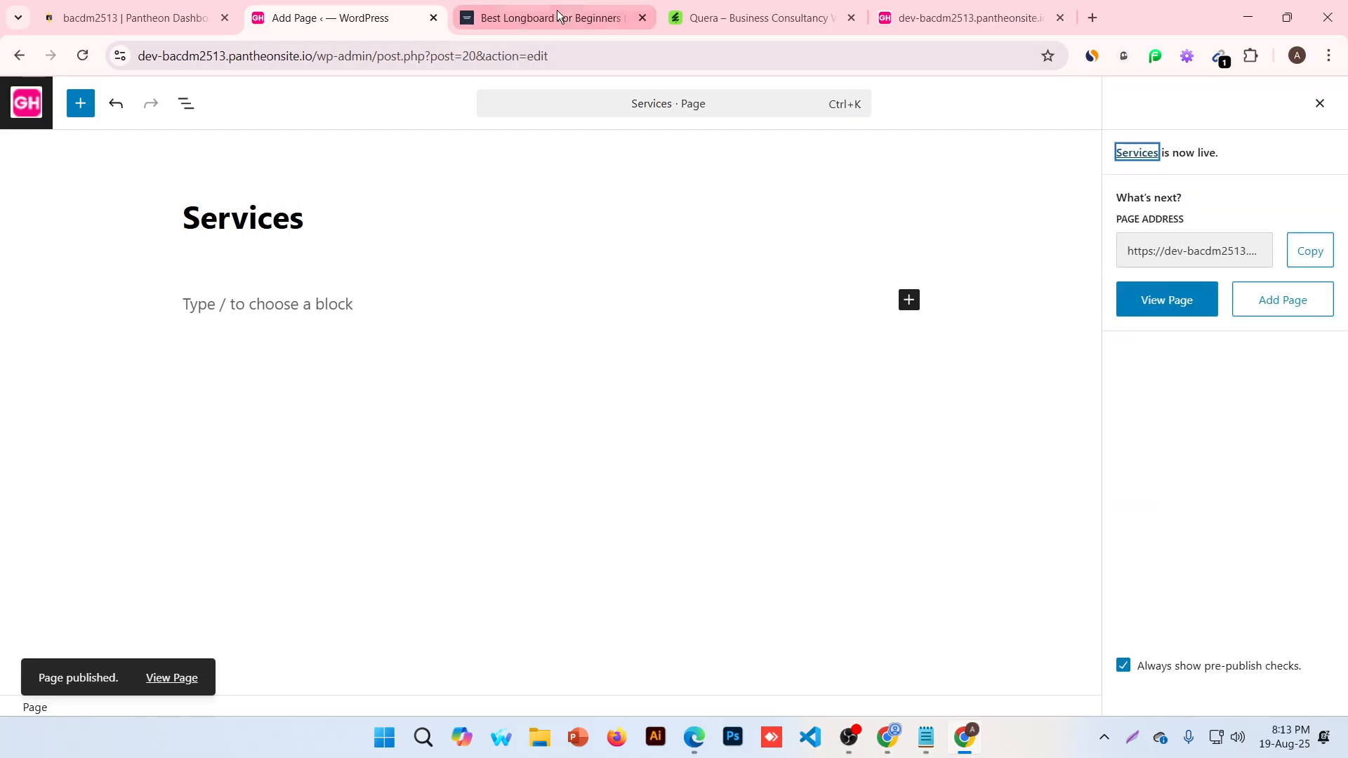
click(751, 17)
click(424, 7)
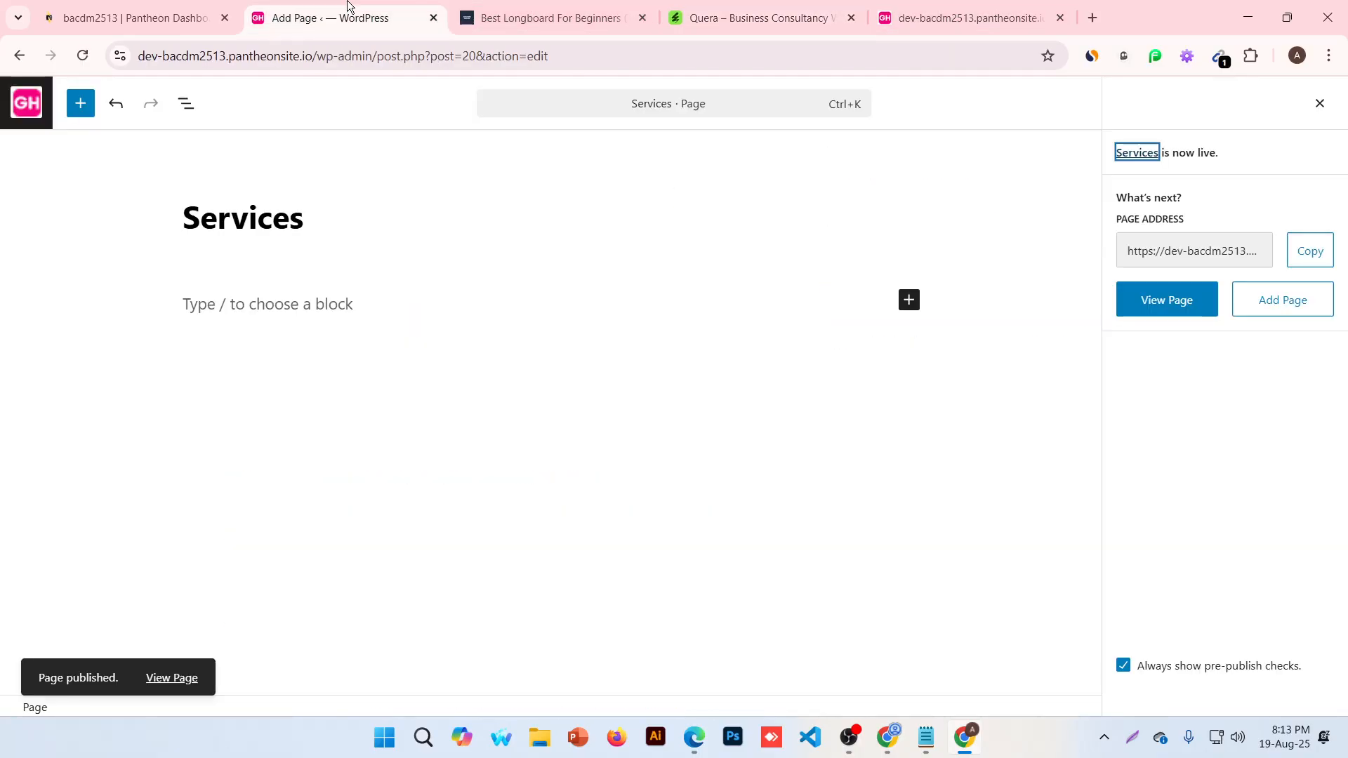
click(31, 112)
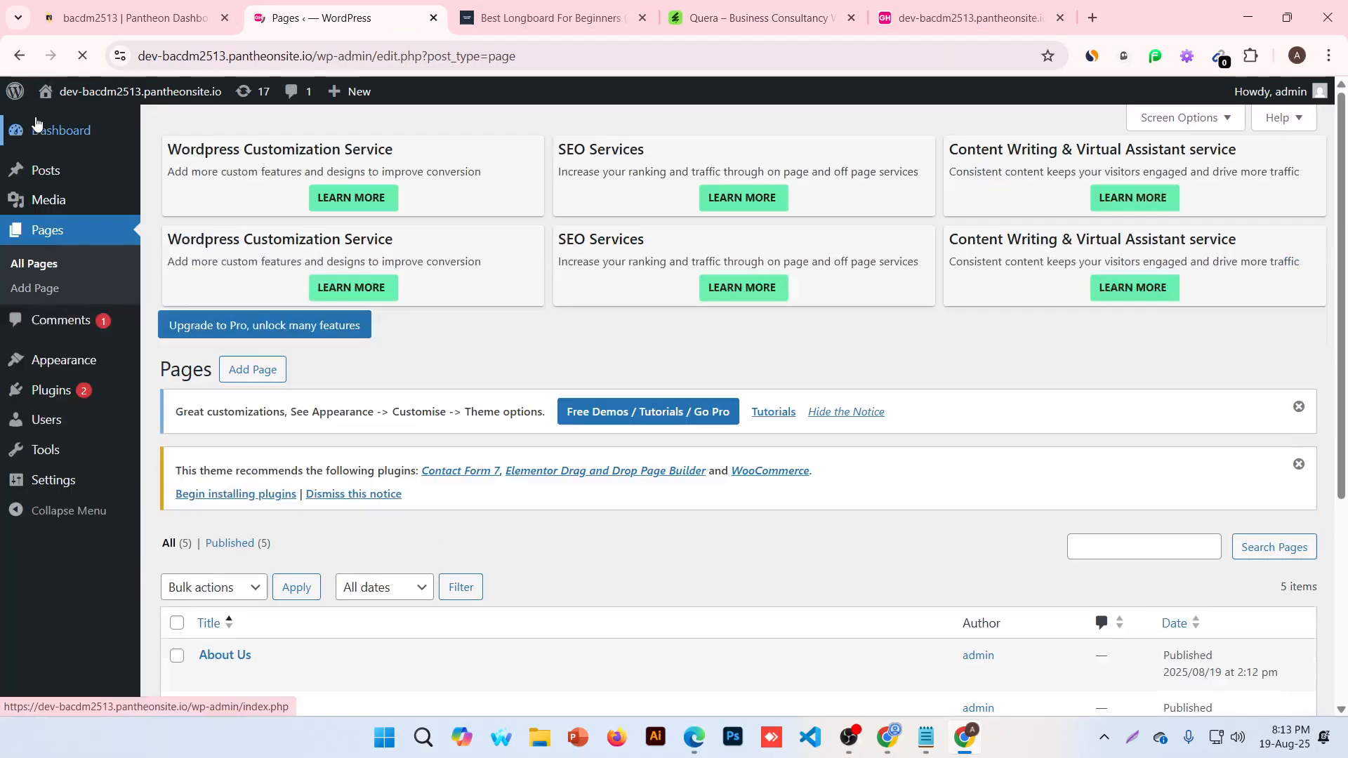
Open the live site in a new tab, review the front page, then return to the admin
mouse_move(103, 98)
middle_click(103, 124)
click(513, 28)
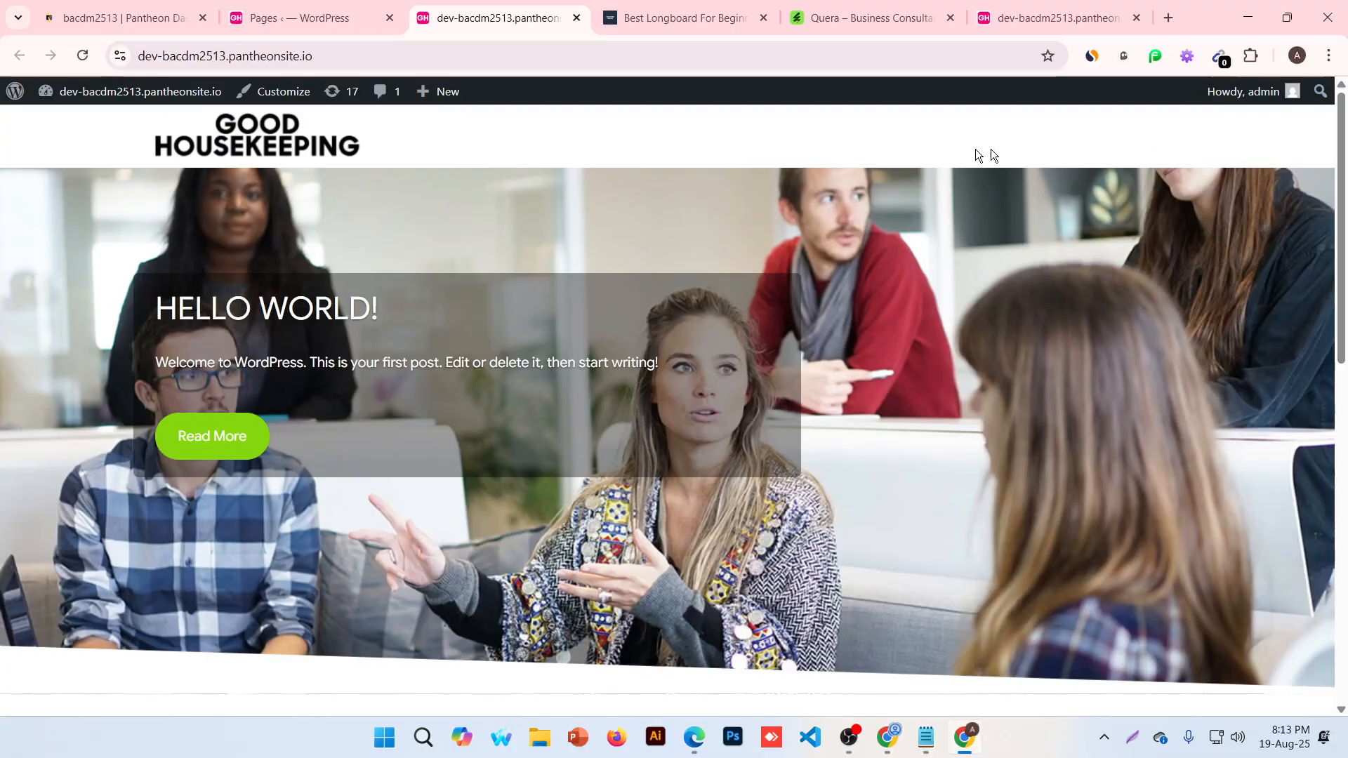
scroll(1347, 654, down, 9)
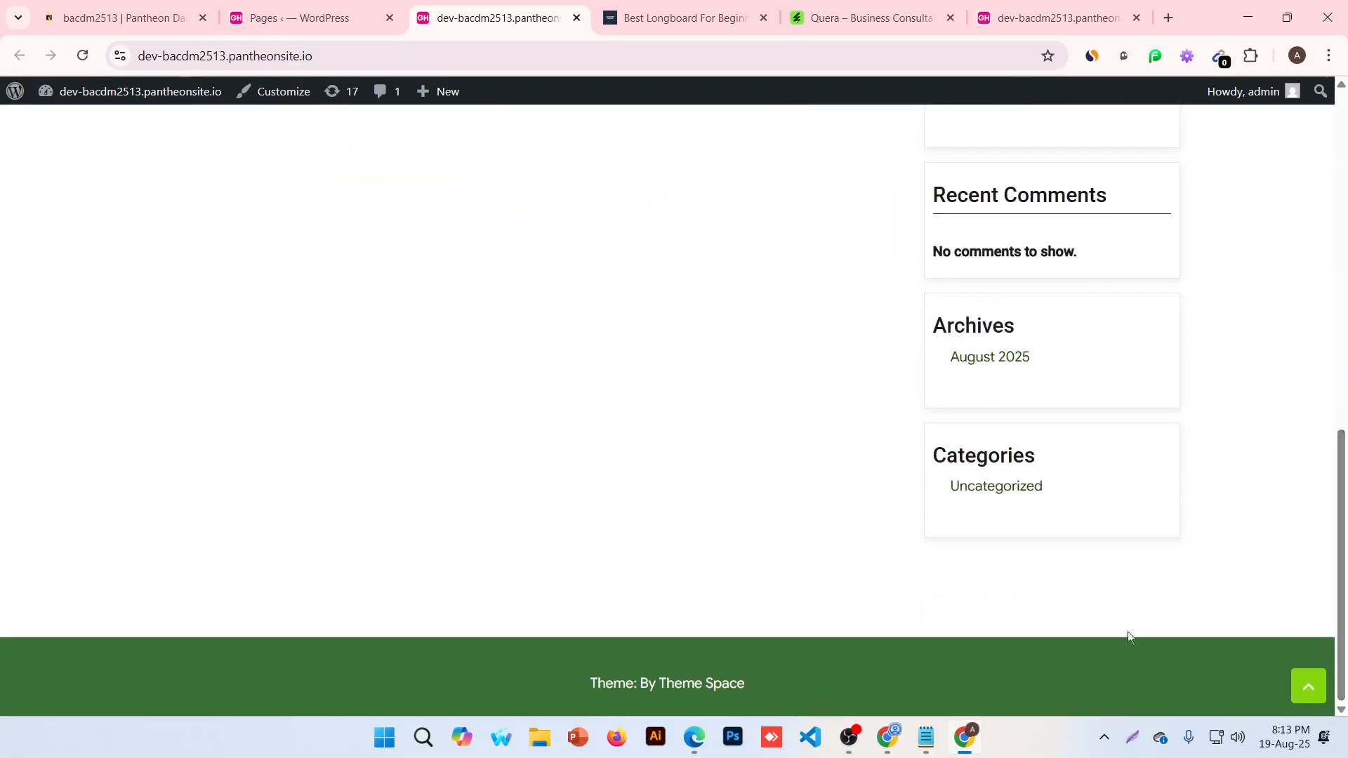
scroll(1127, 631, up, 1)
scroll(1126, 626, up, 5)
scroll(1012, 504, up, 5)
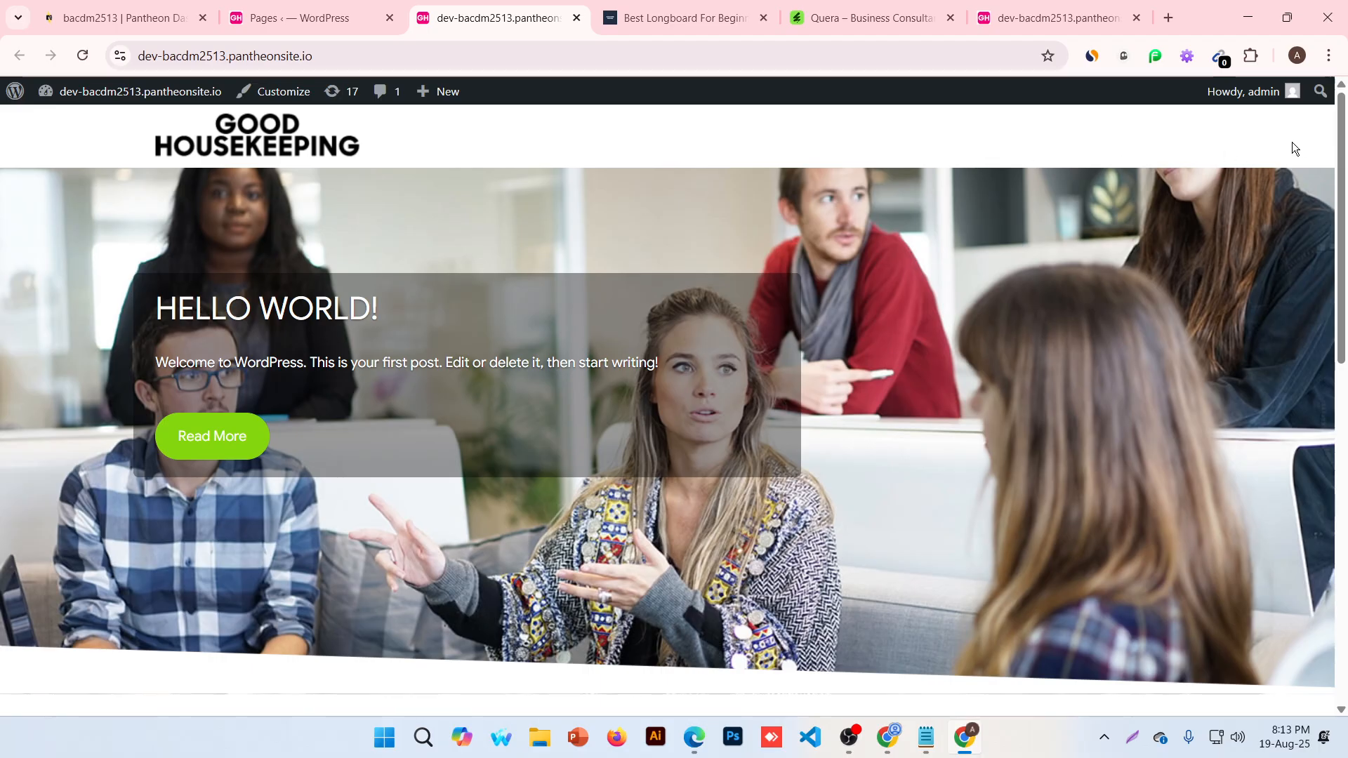
click(314, 7)
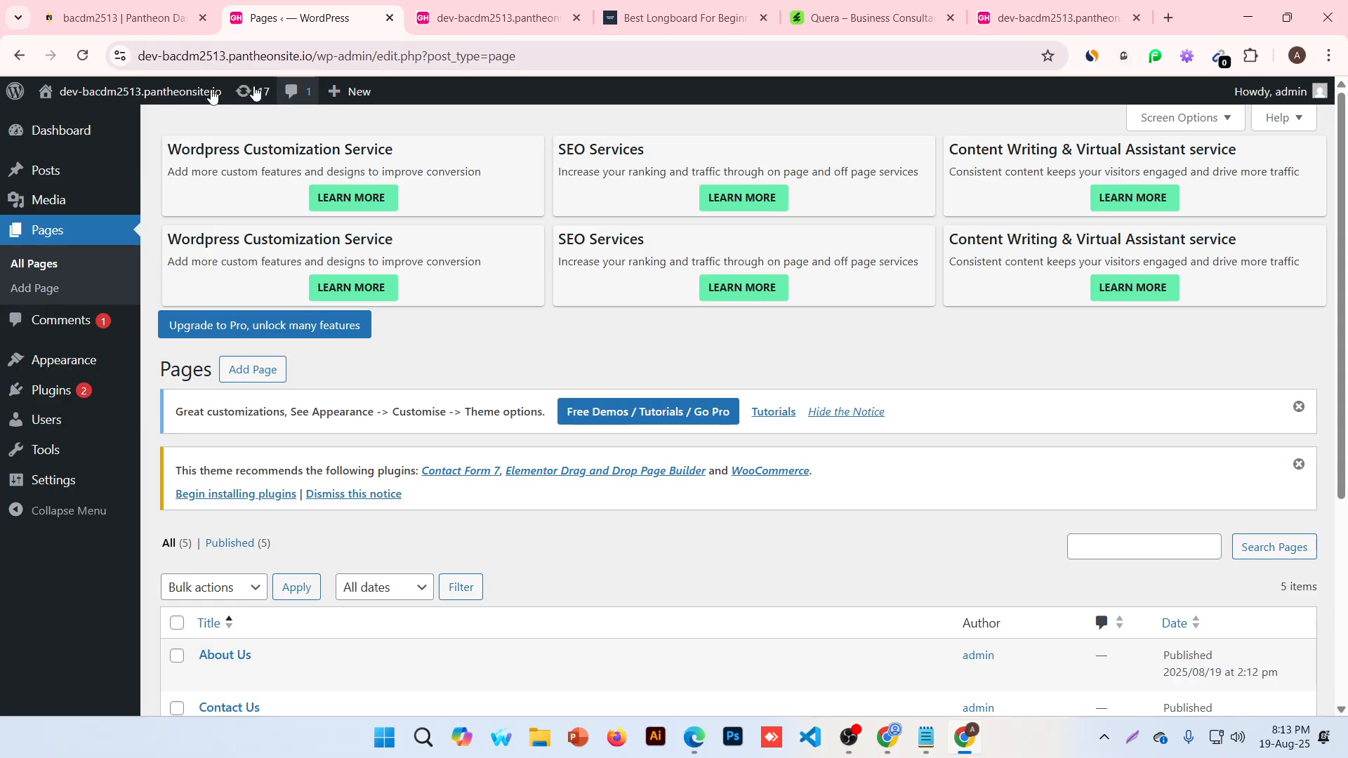
mouse_move(38, 368)
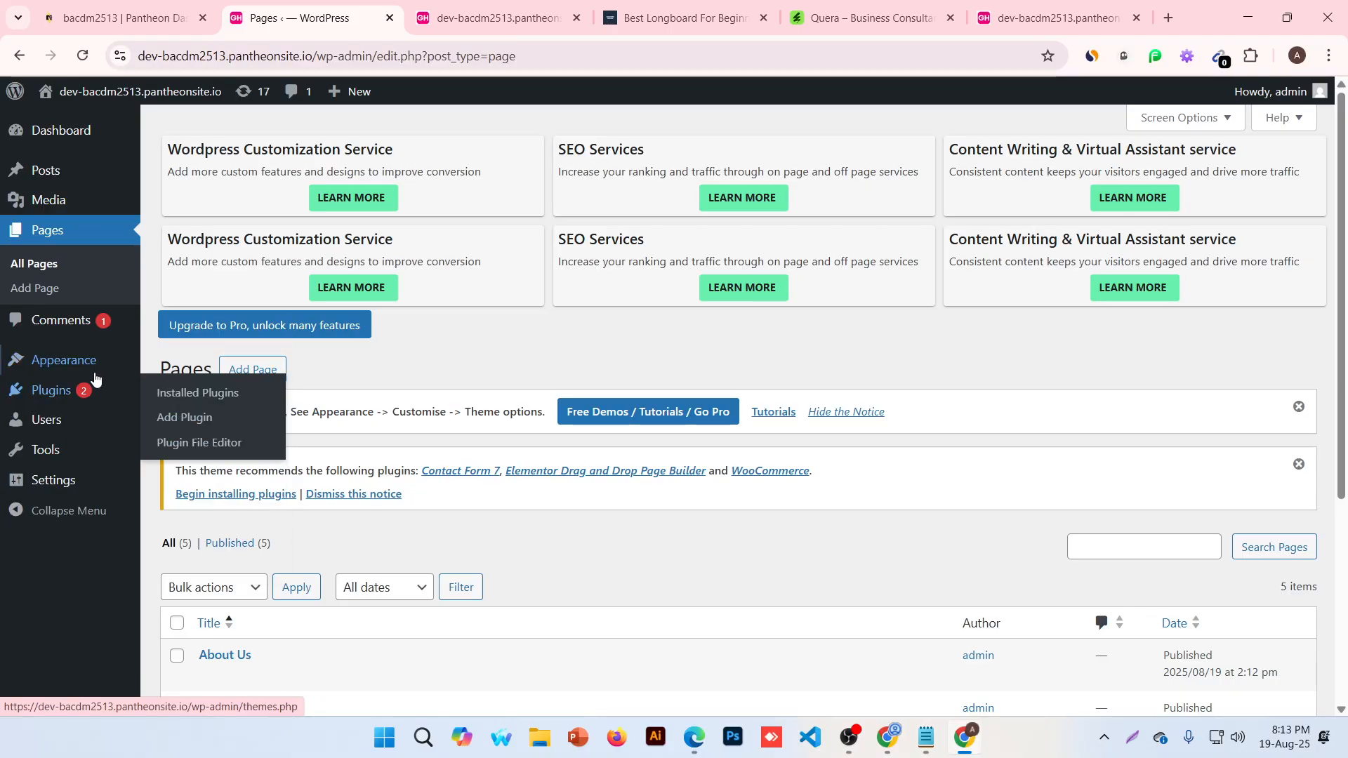
On the Menus screen, name a new menu 'Primary Menu'
click(205, 469)
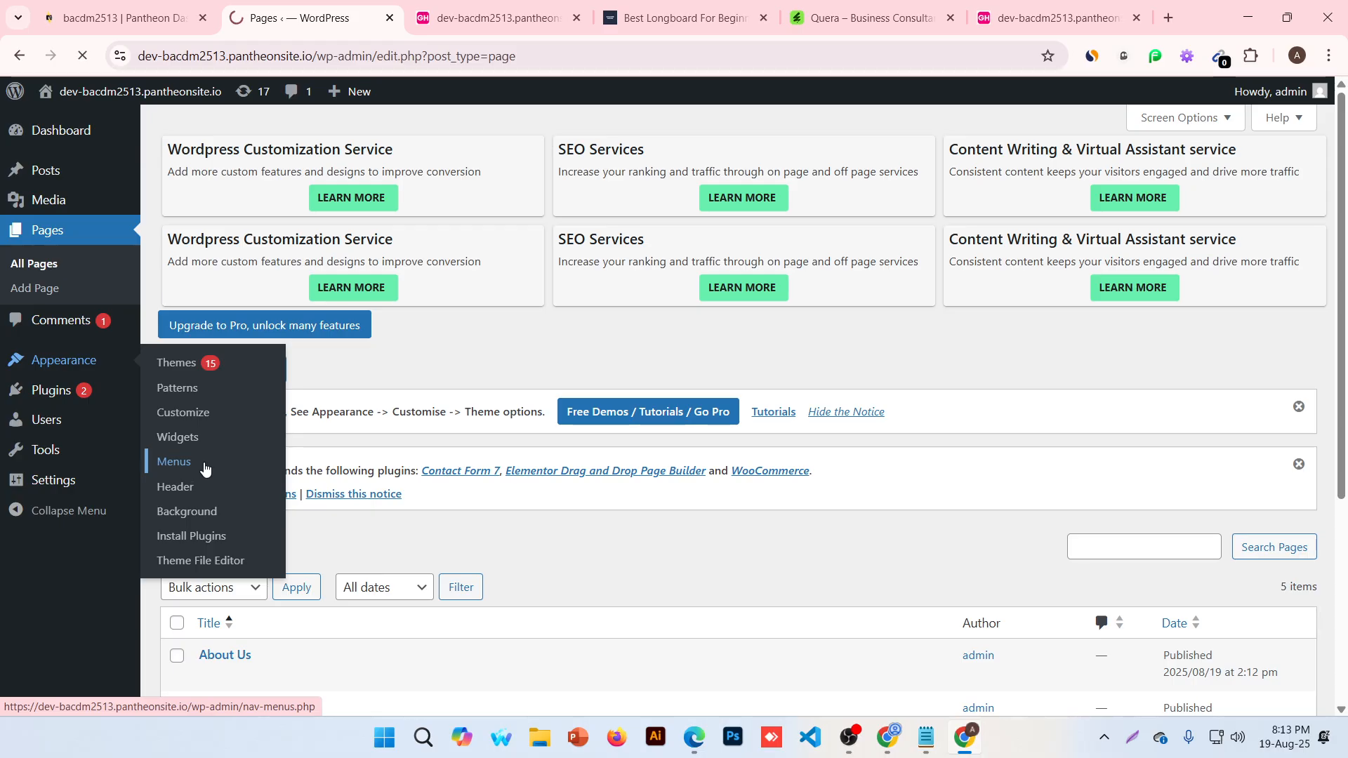
scroll(649, 441, down, 8)
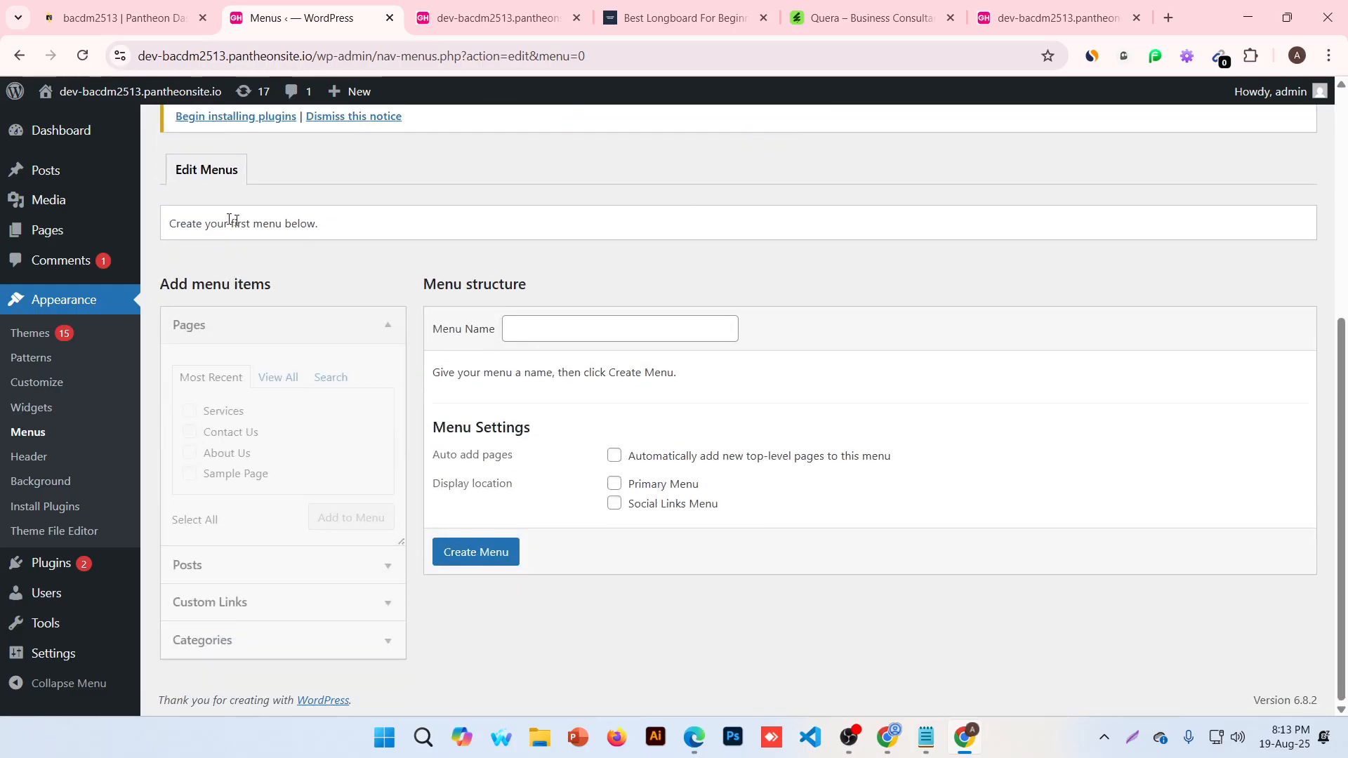
drag(192, 223, 477, 222)
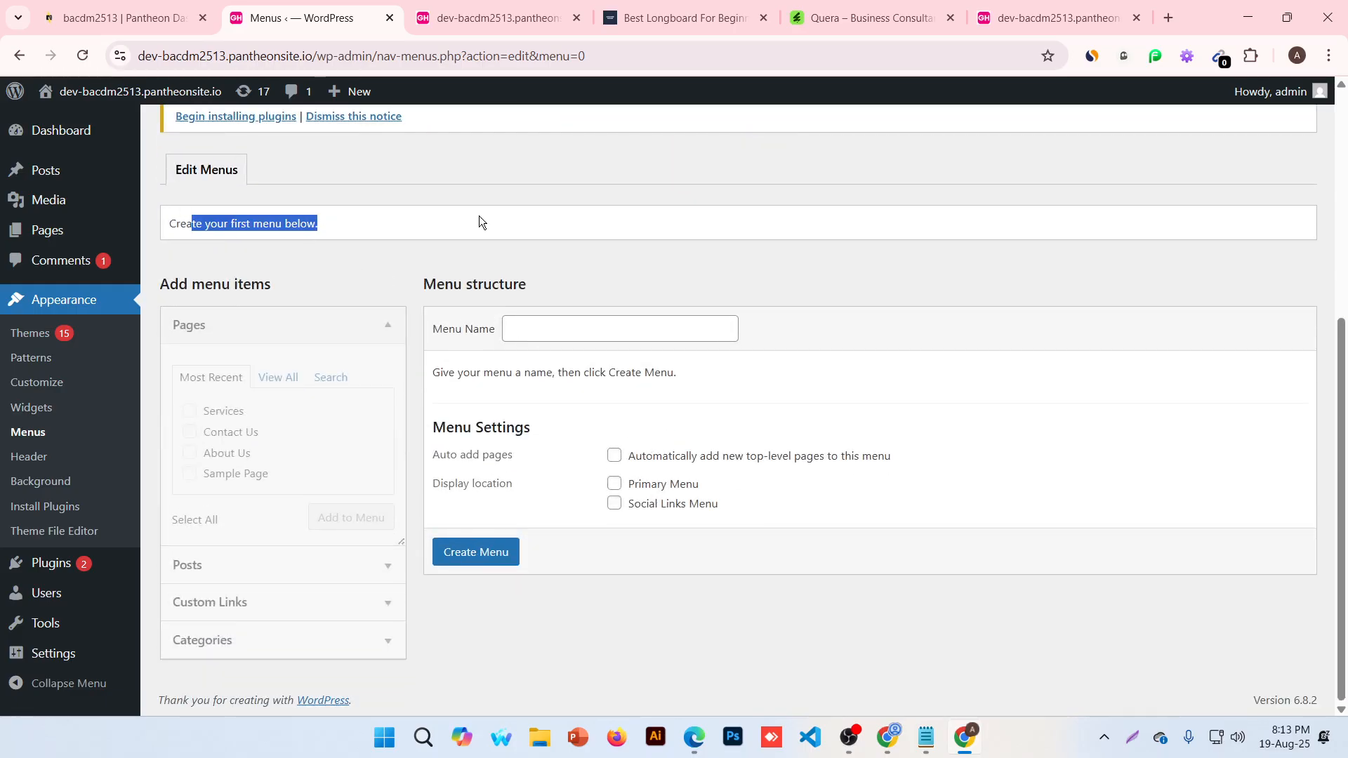
click(542, 316)
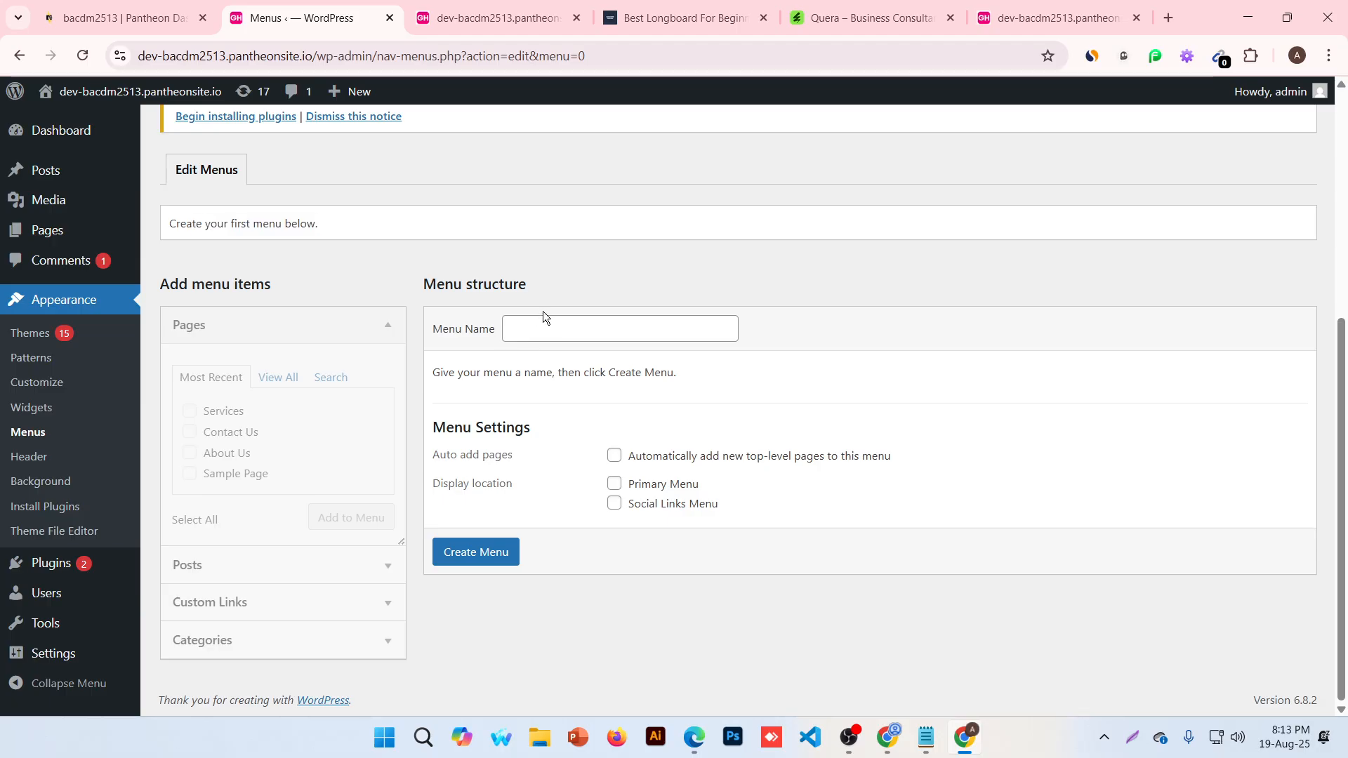
click(543, 327)
click(662, 371)
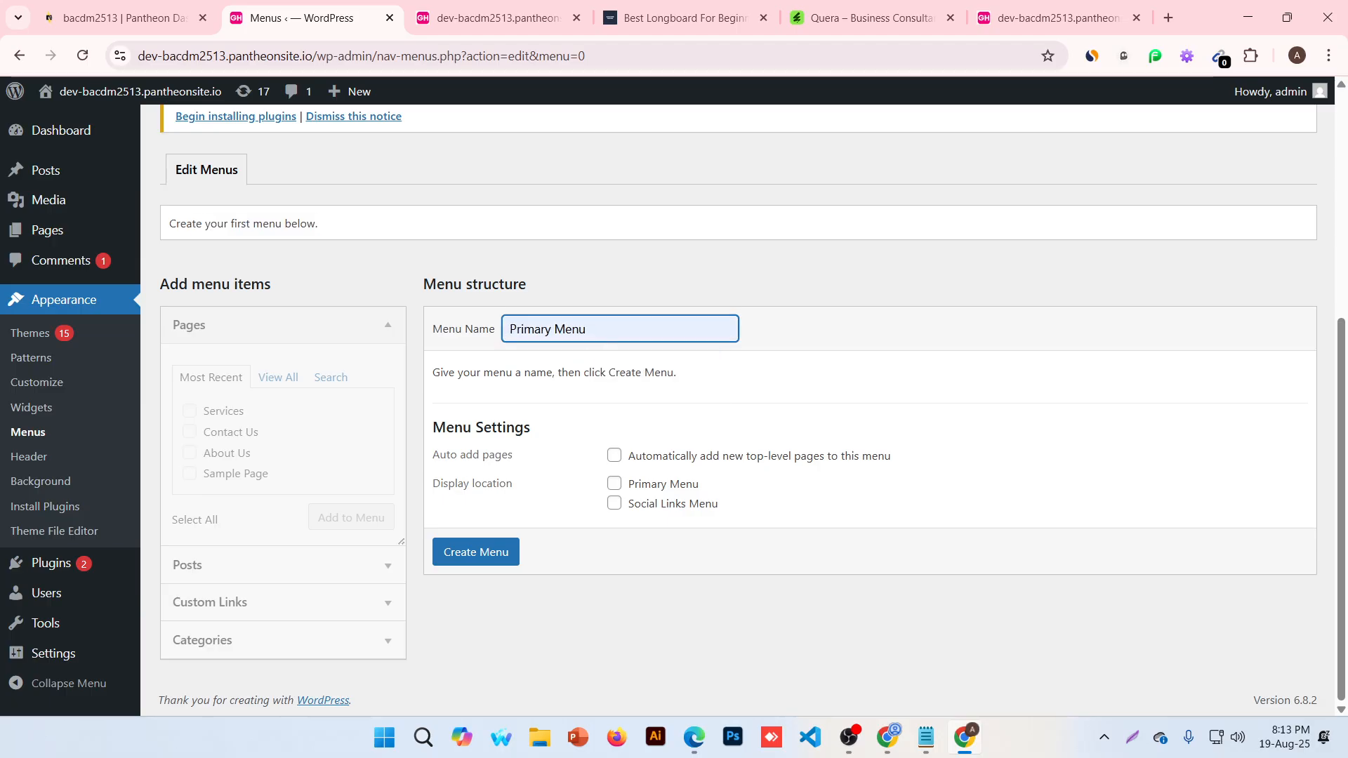
click(503, 9)
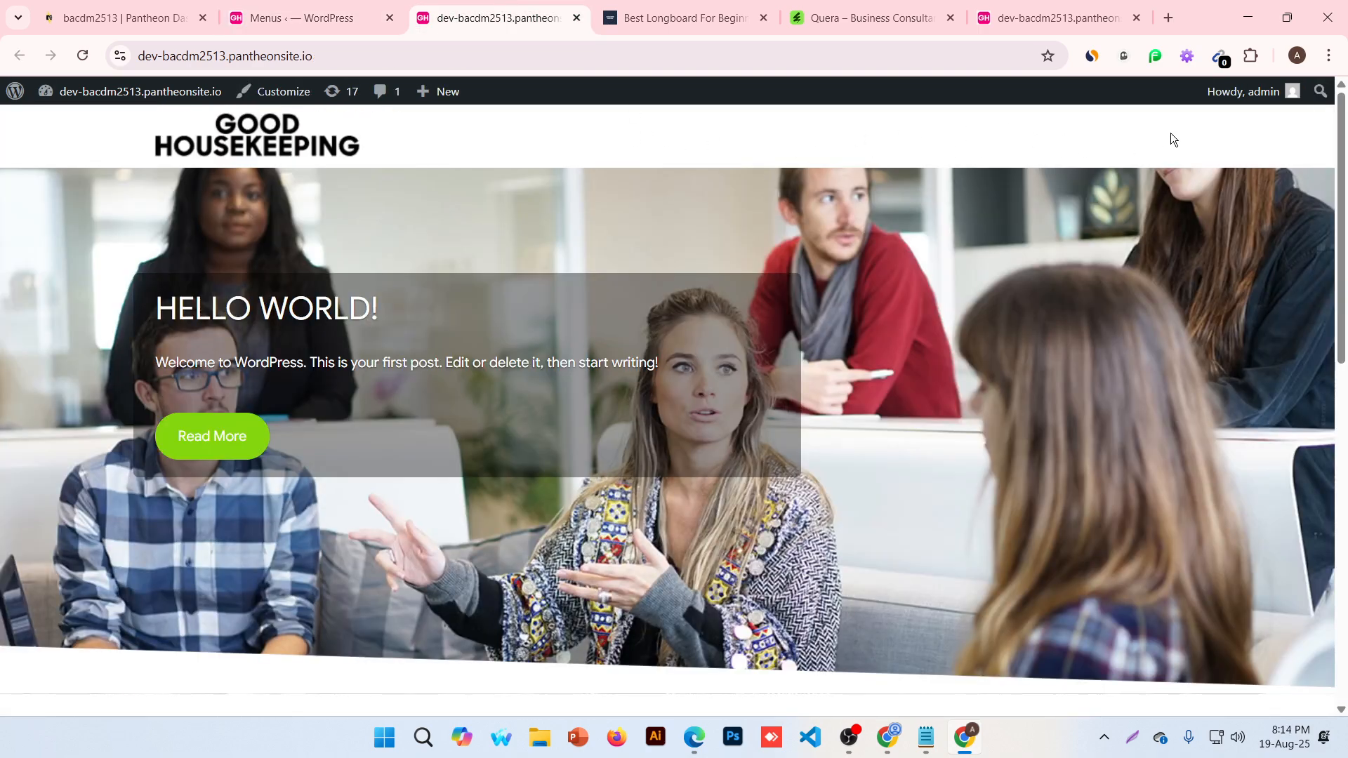
click(301, 18)
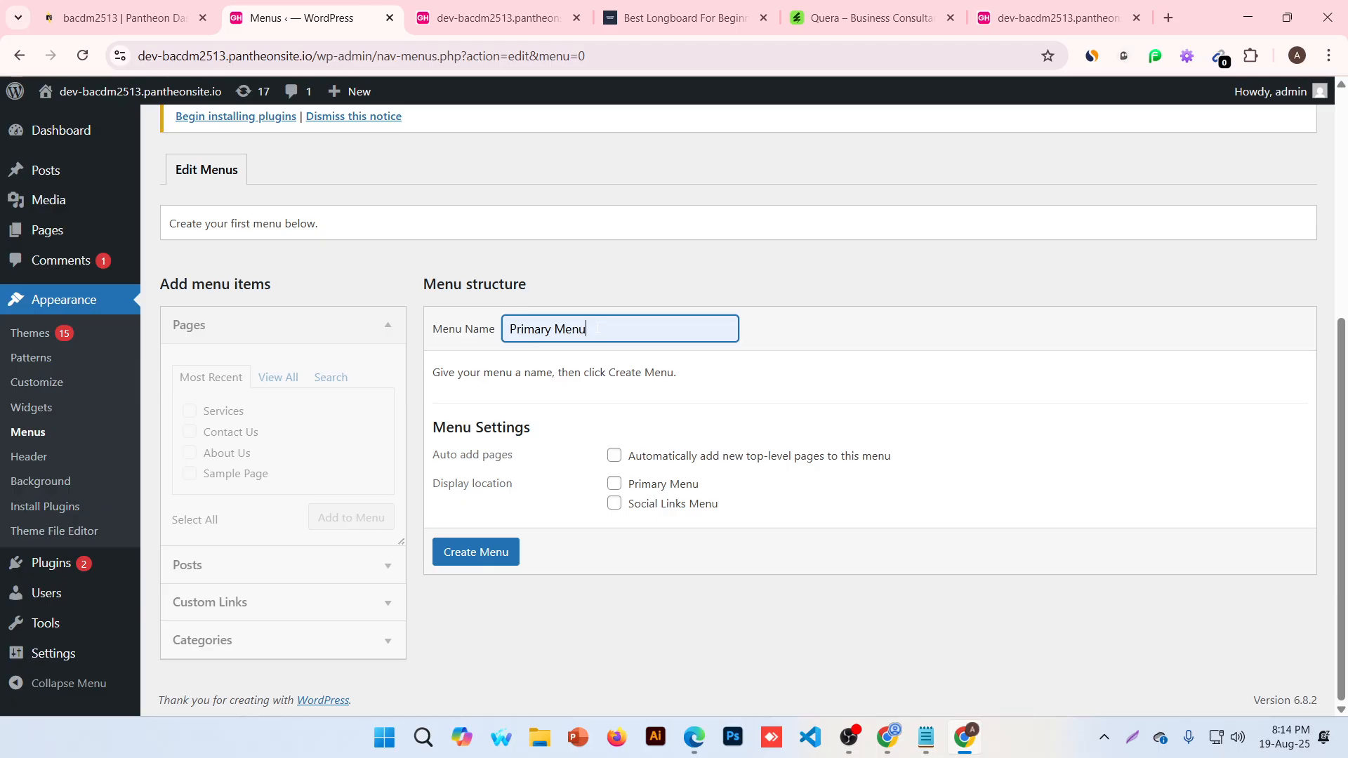
Tick the Primary Menu display location and create the menu
drag(430, 426, 541, 431)
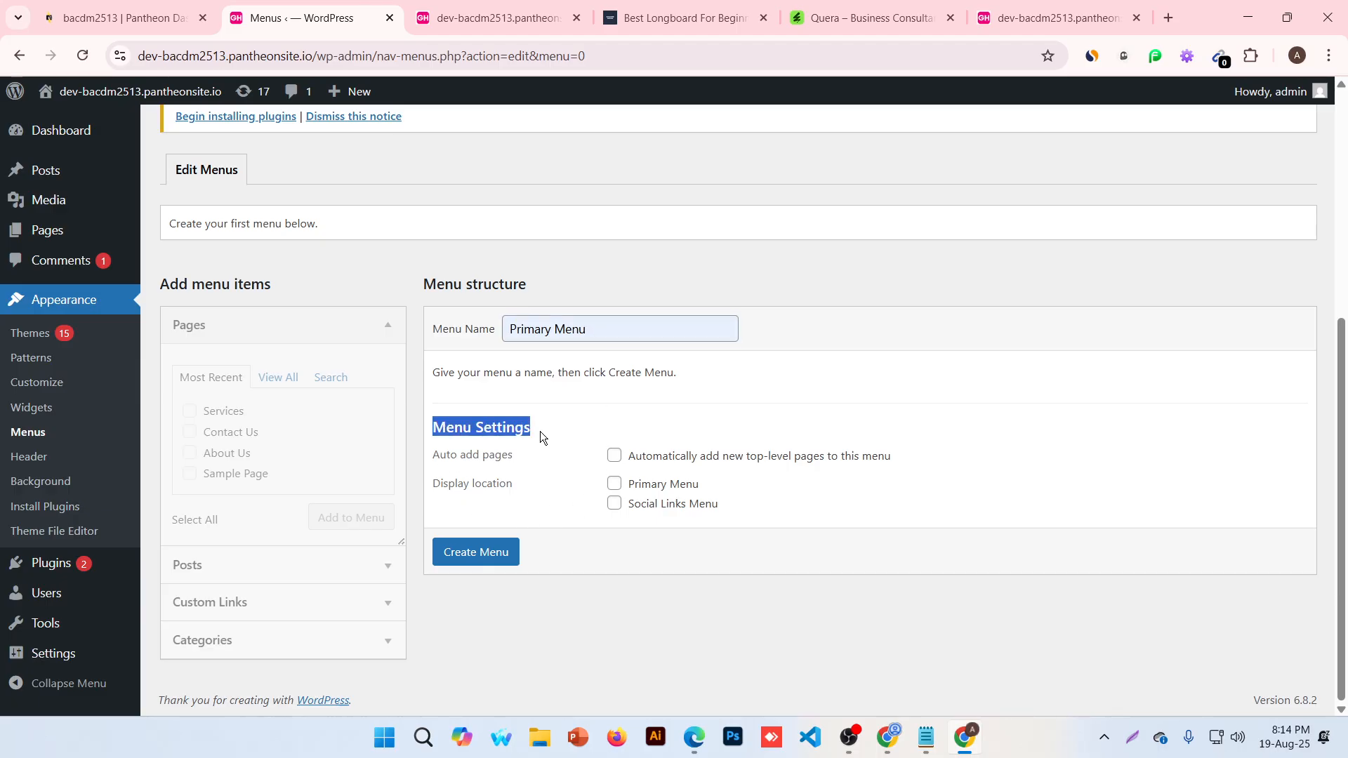
click(443, 461)
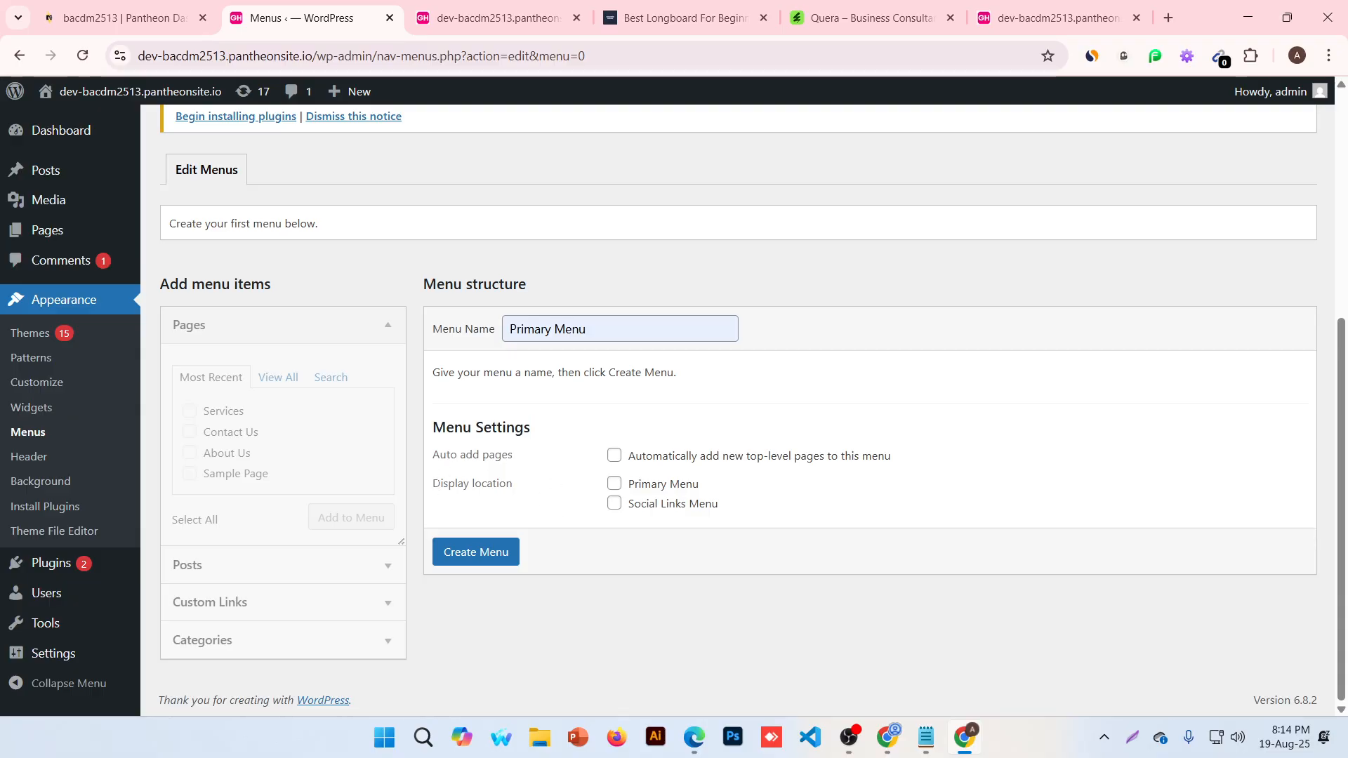
drag(430, 485, 513, 485)
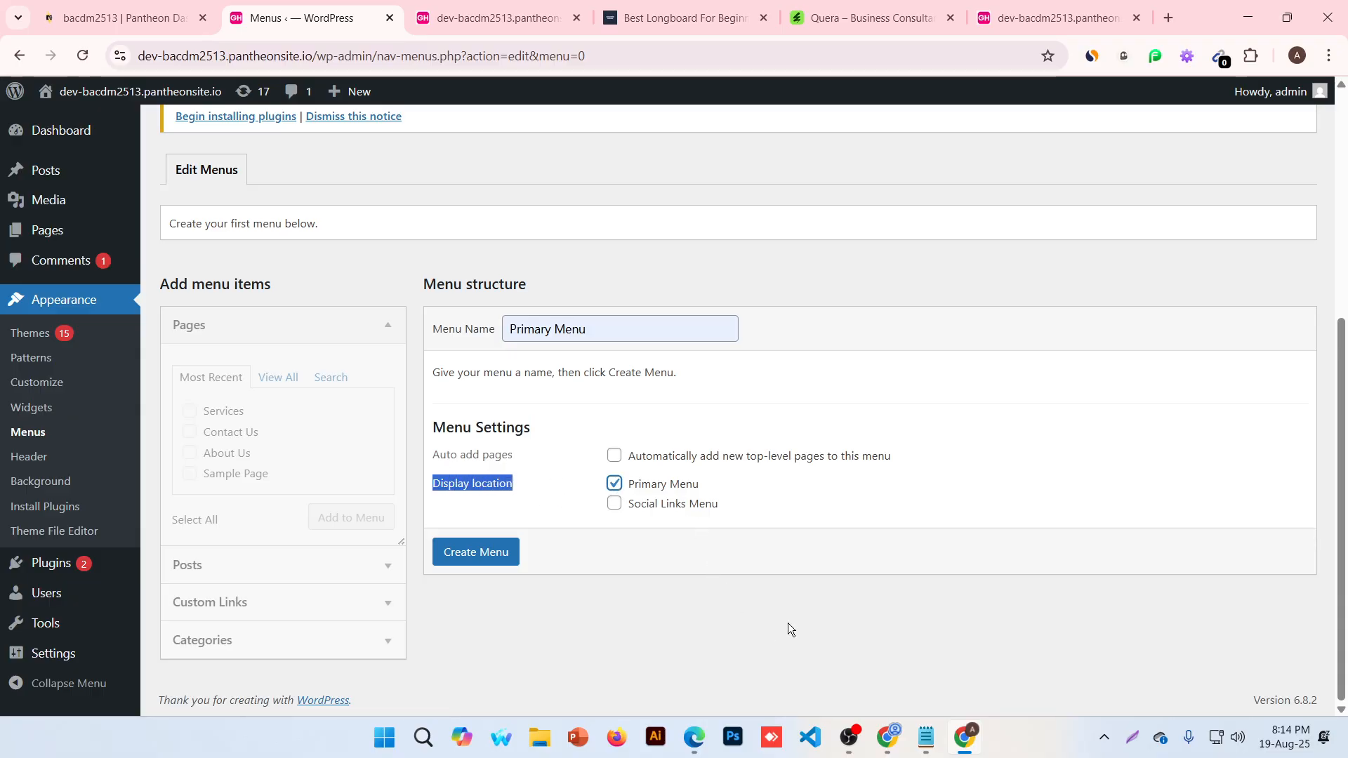
click(492, 17)
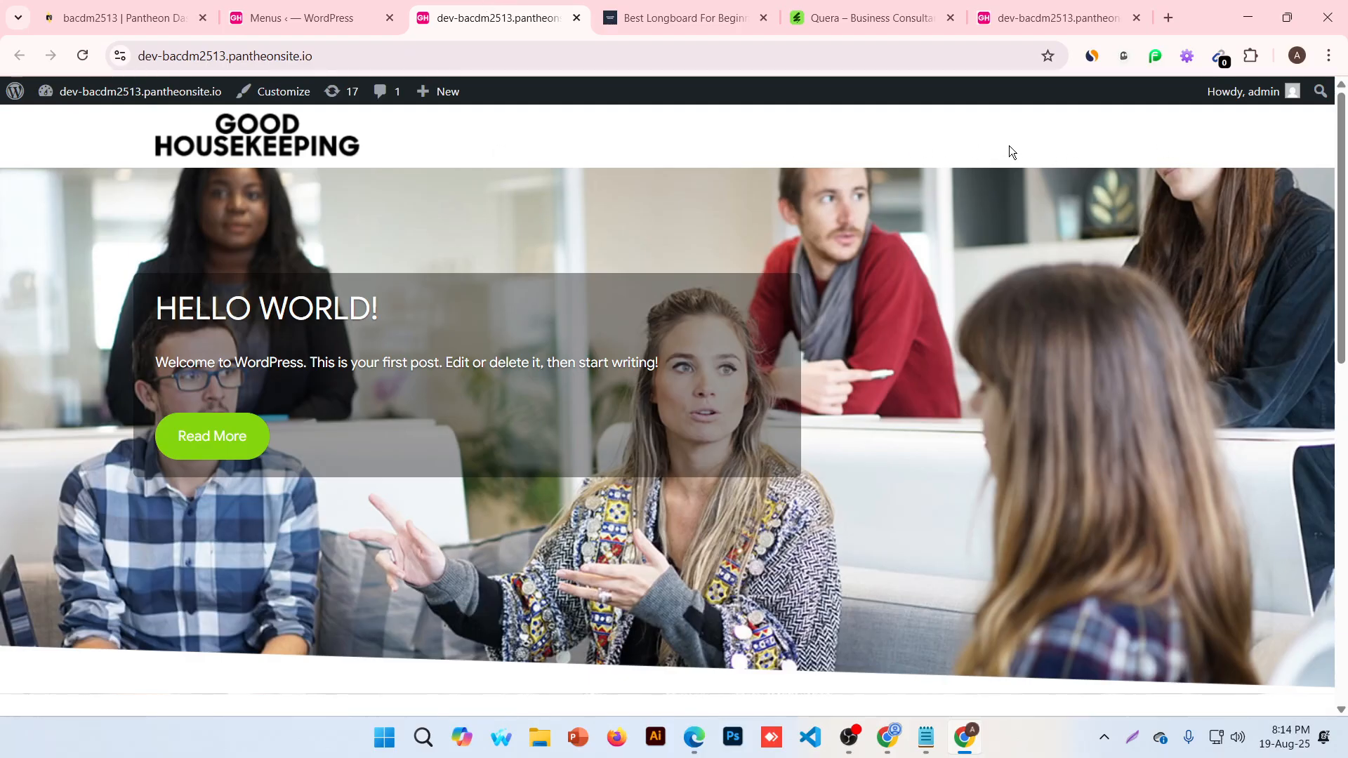
click(301, 17)
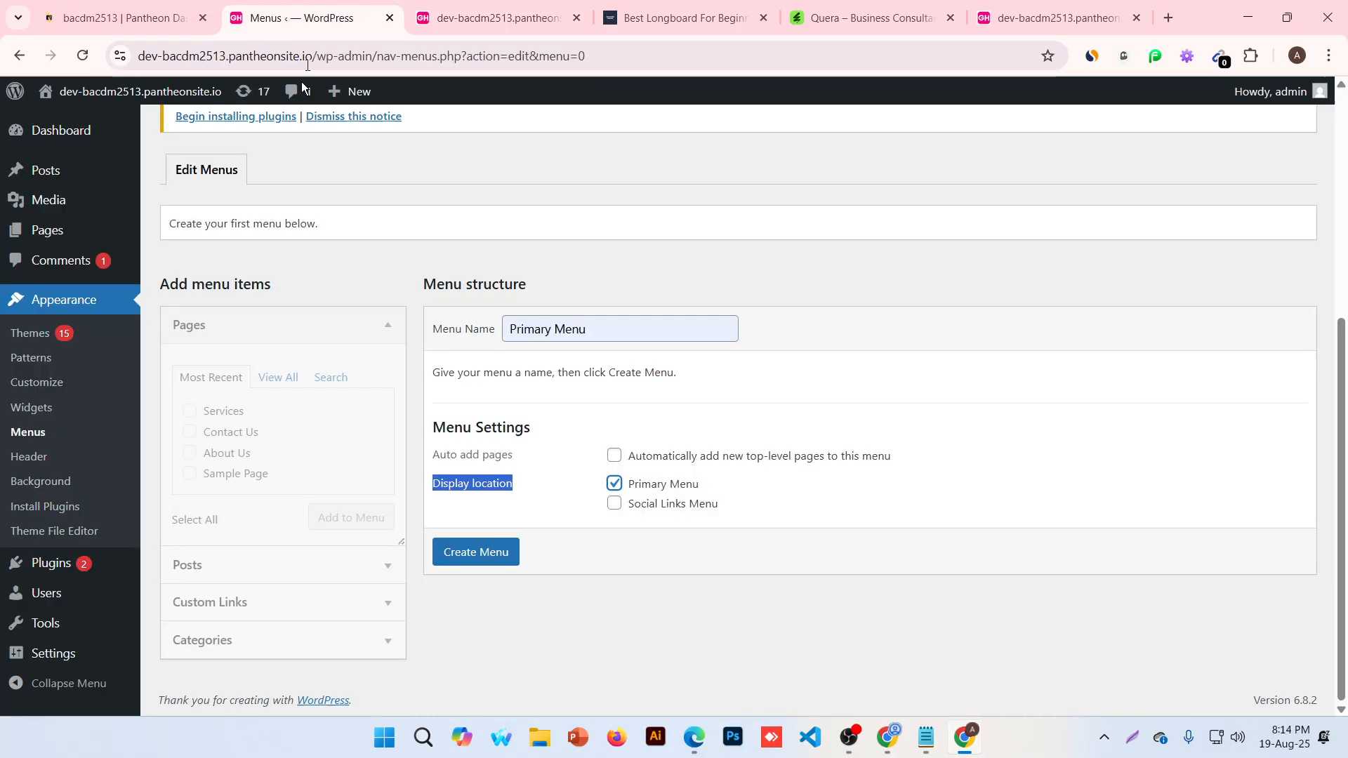
click(450, 482)
drag(704, 486, 640, 484)
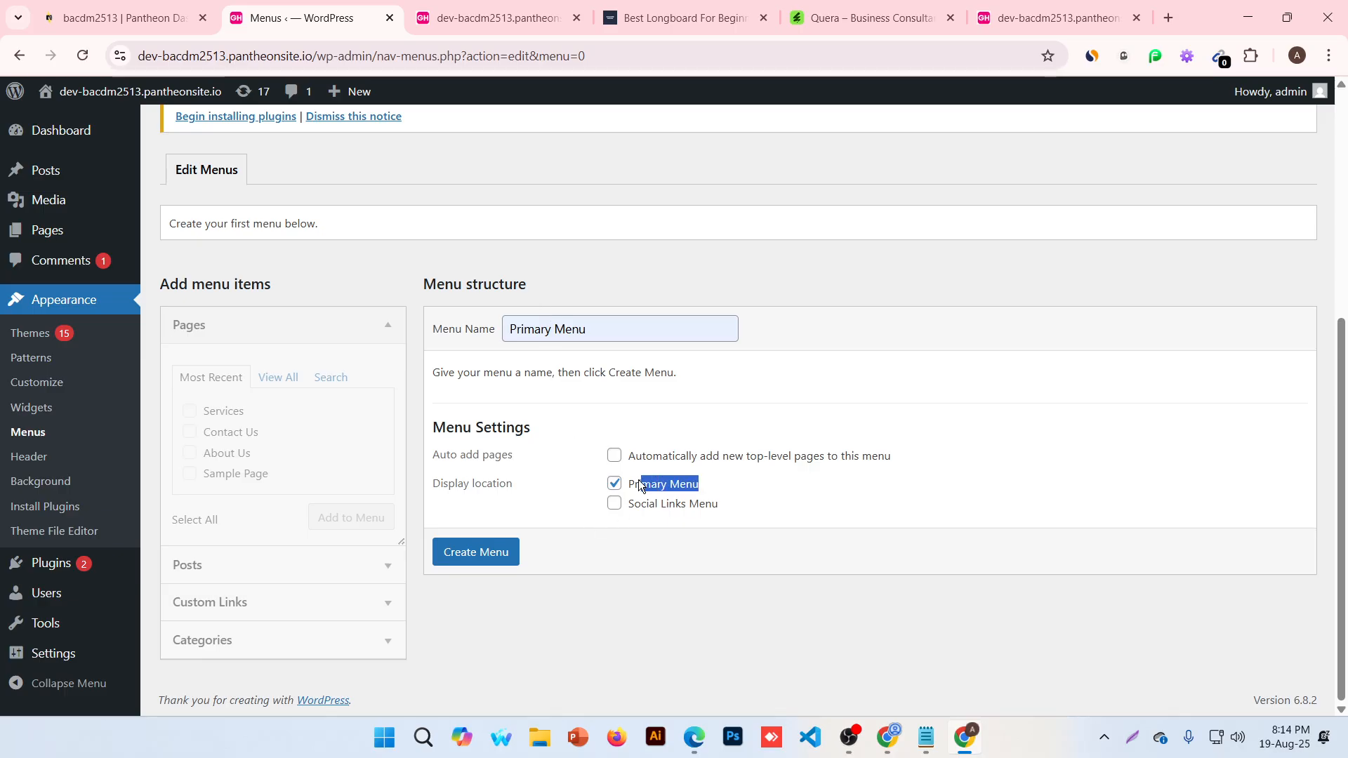
click(716, 489)
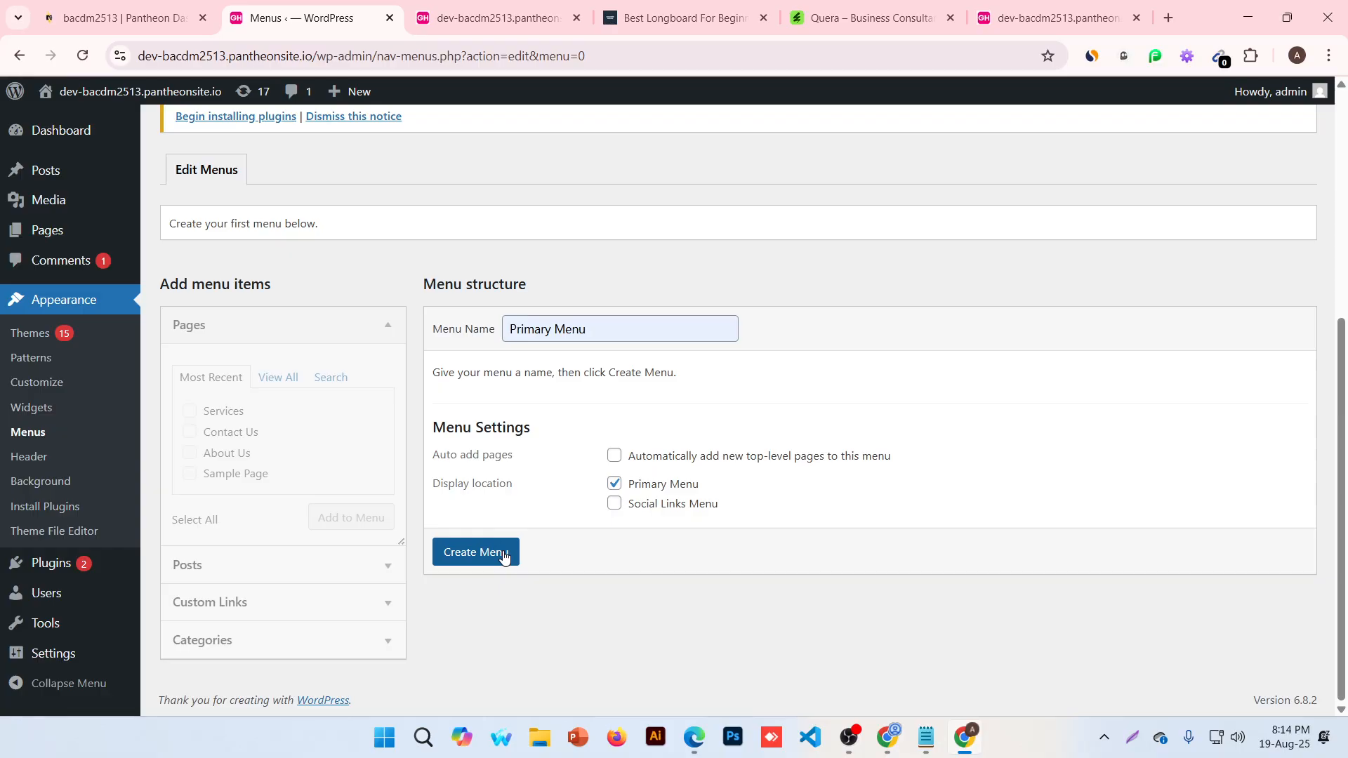
click(504, 554)
Reload the live front page, search the site for 'about', then return to the home page
click(491, 18)
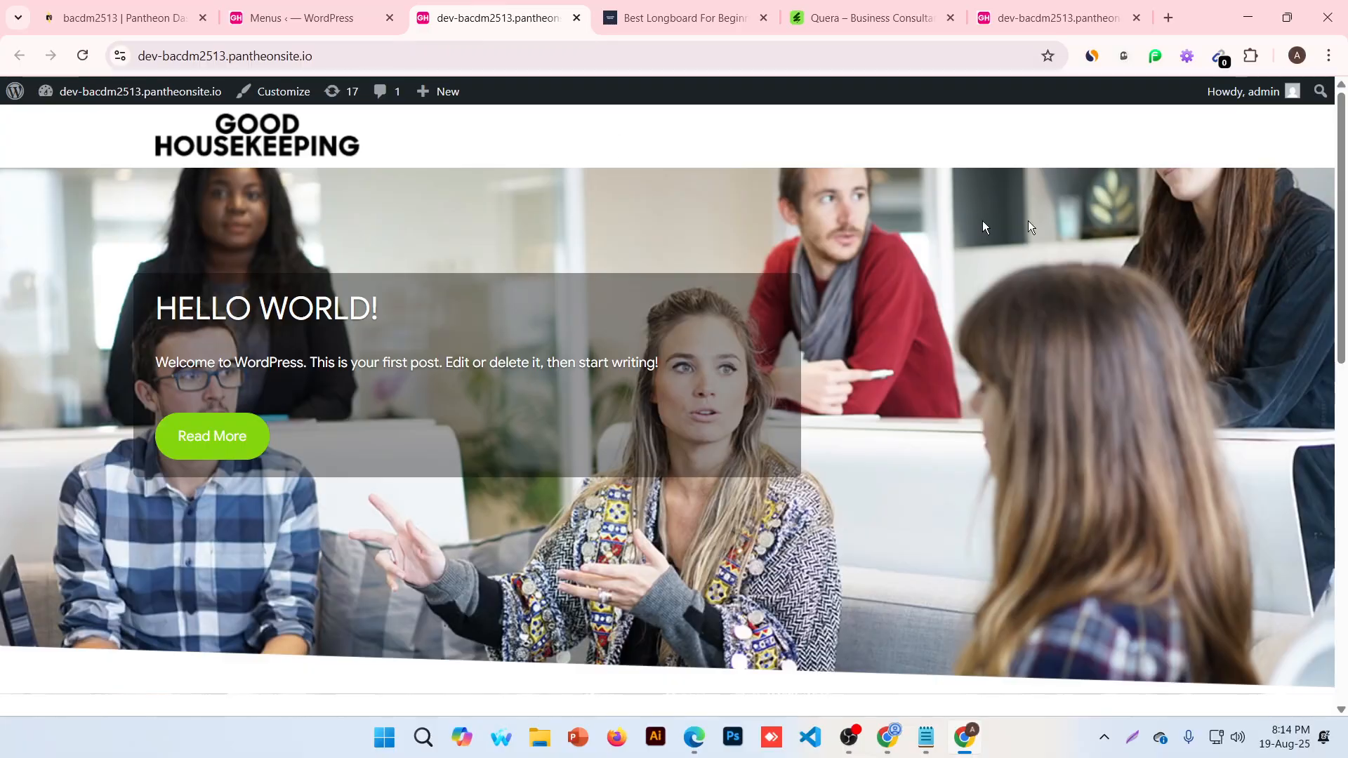
click(88, 59)
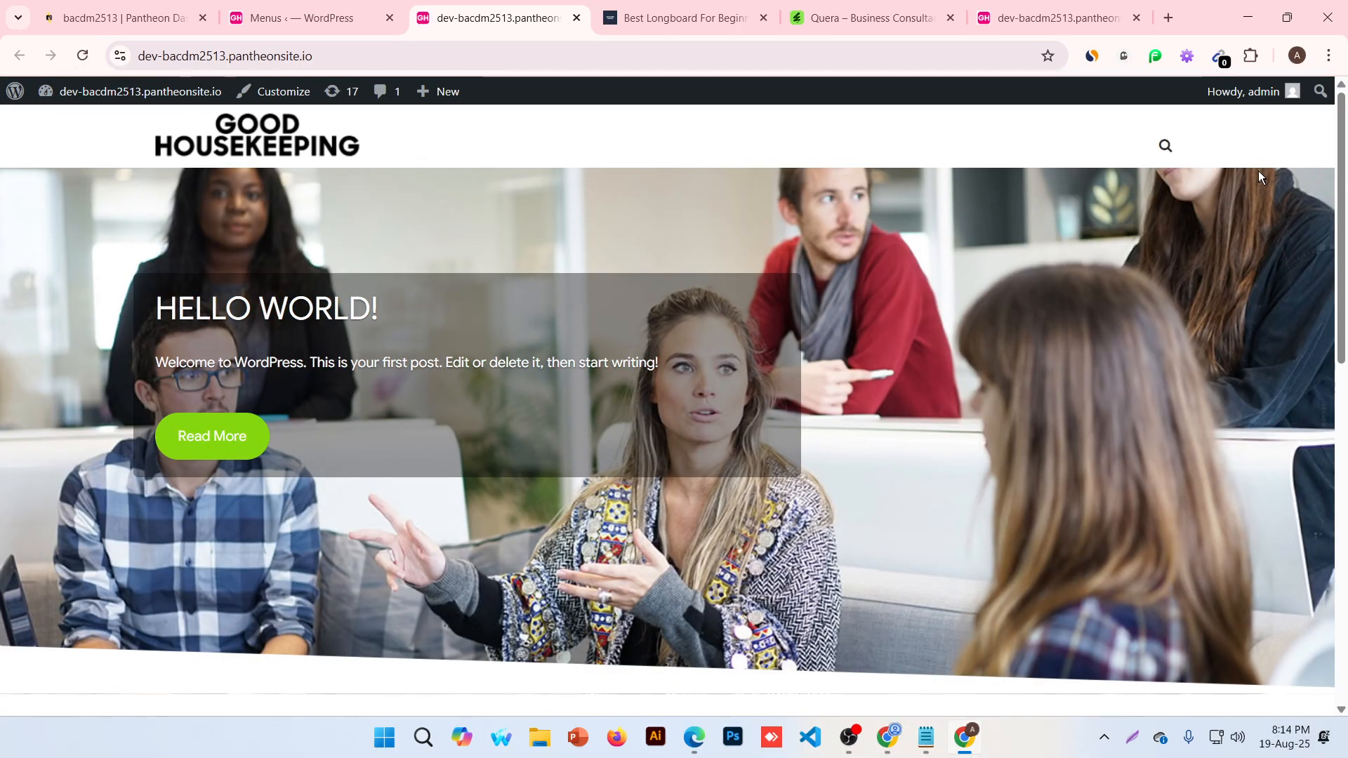
click(1168, 147)
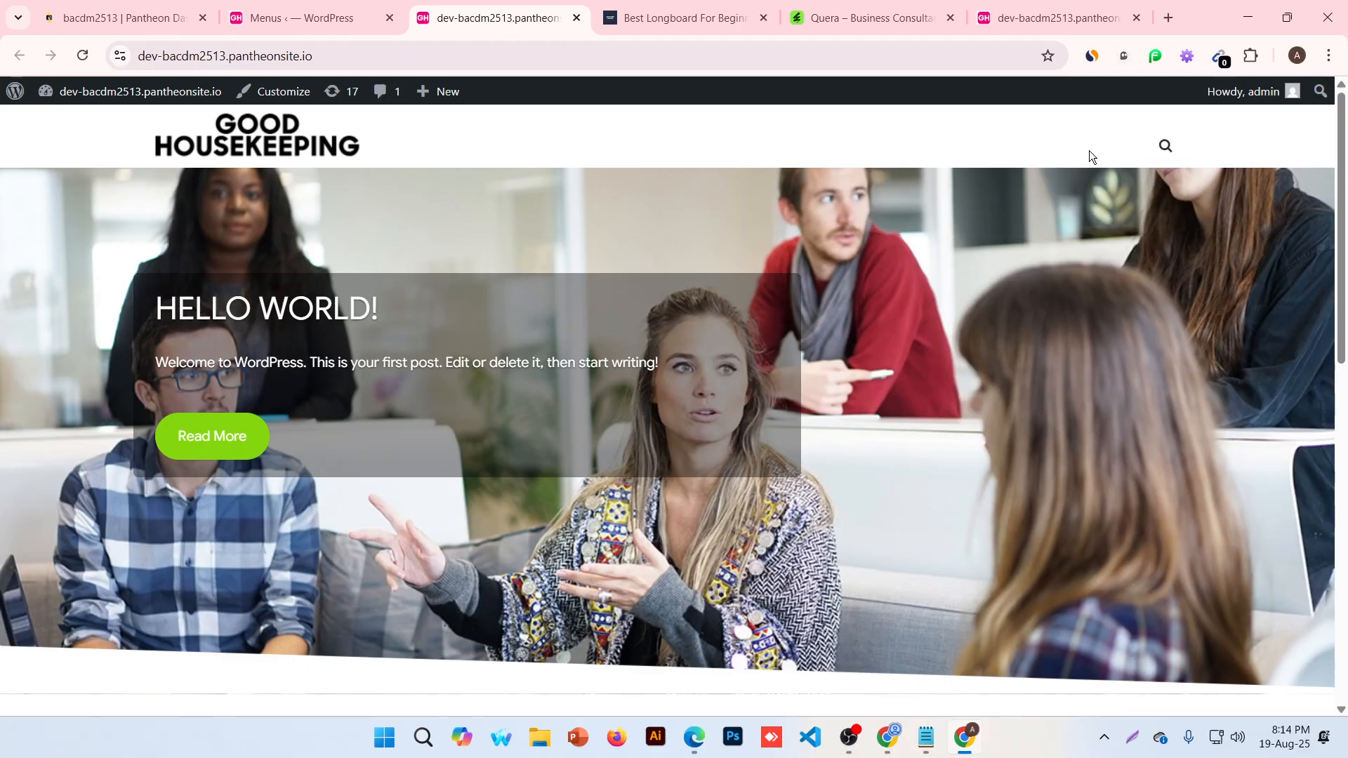
mouse_move(1158, 155)
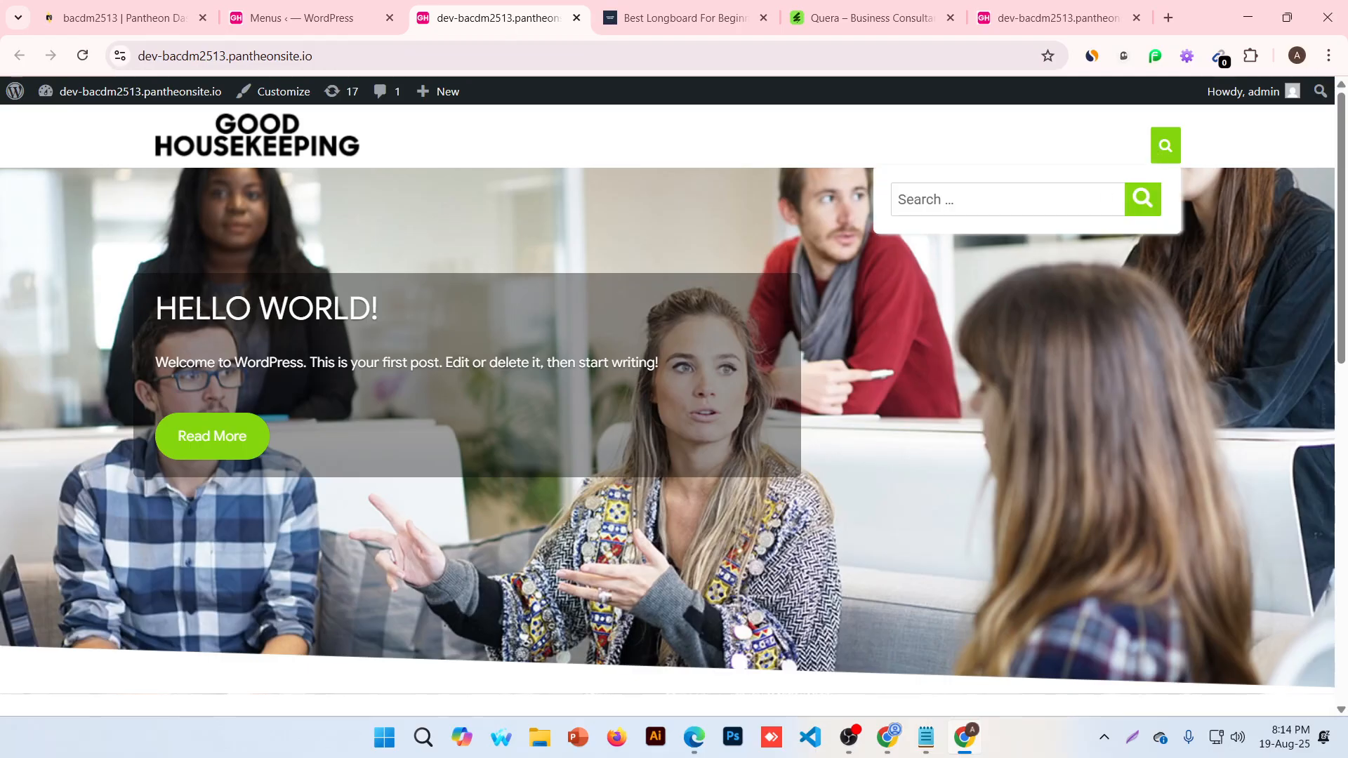
click(1008, 200)
text(about us)
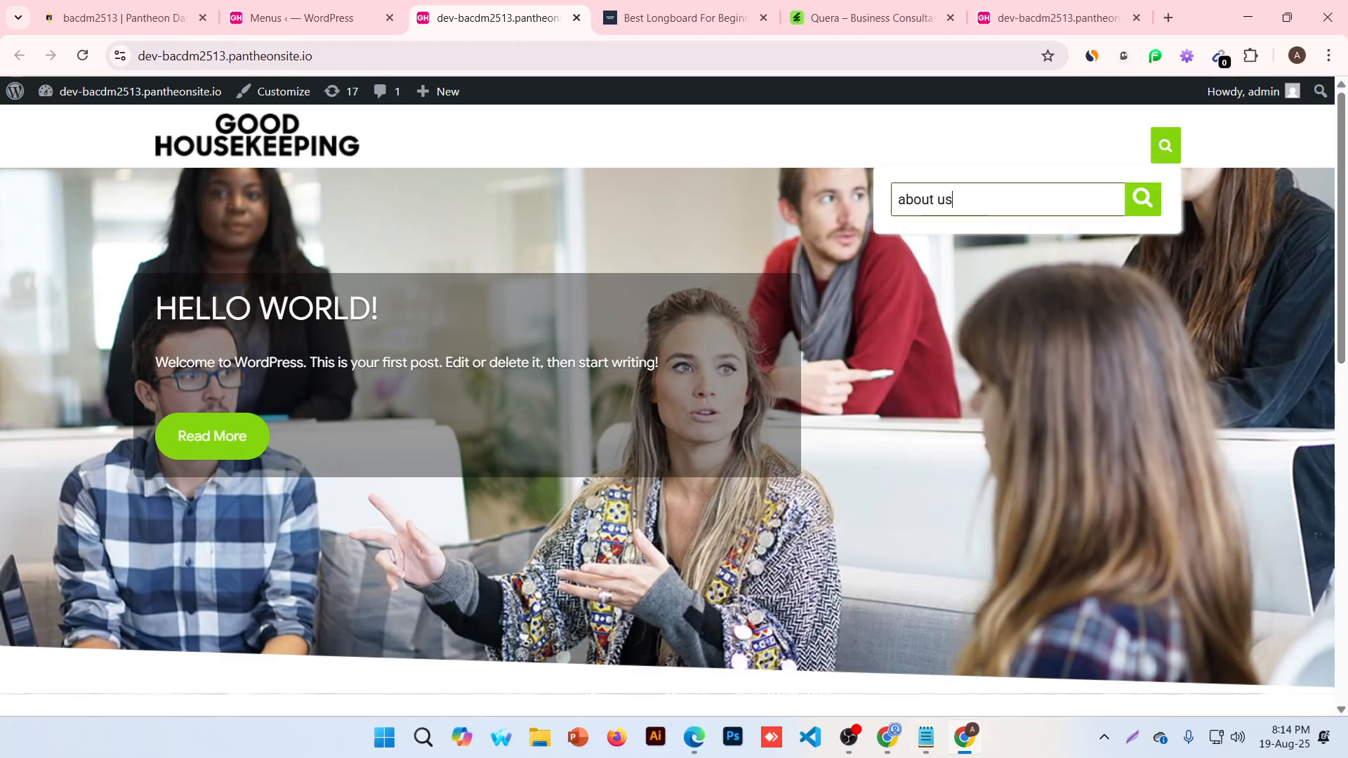
key(Return)
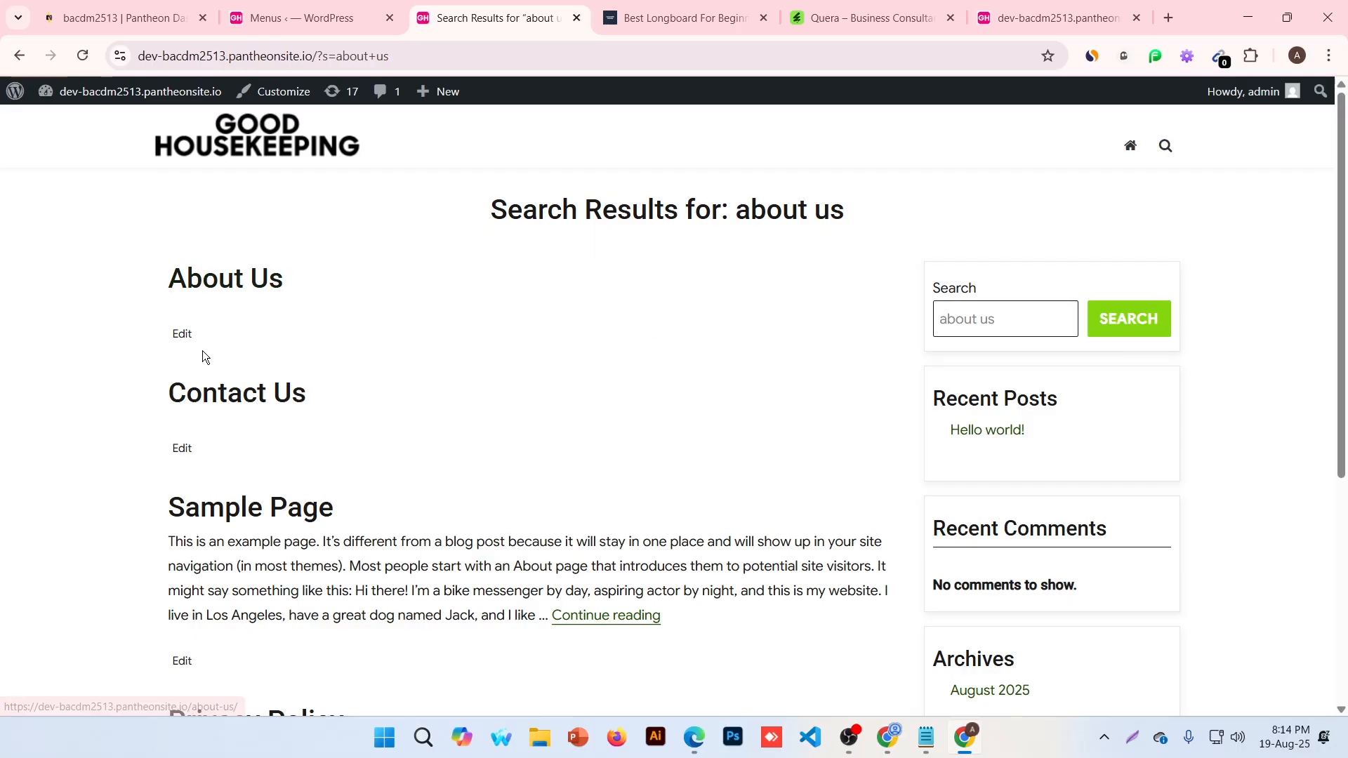
scroll(231, 407, down, 5)
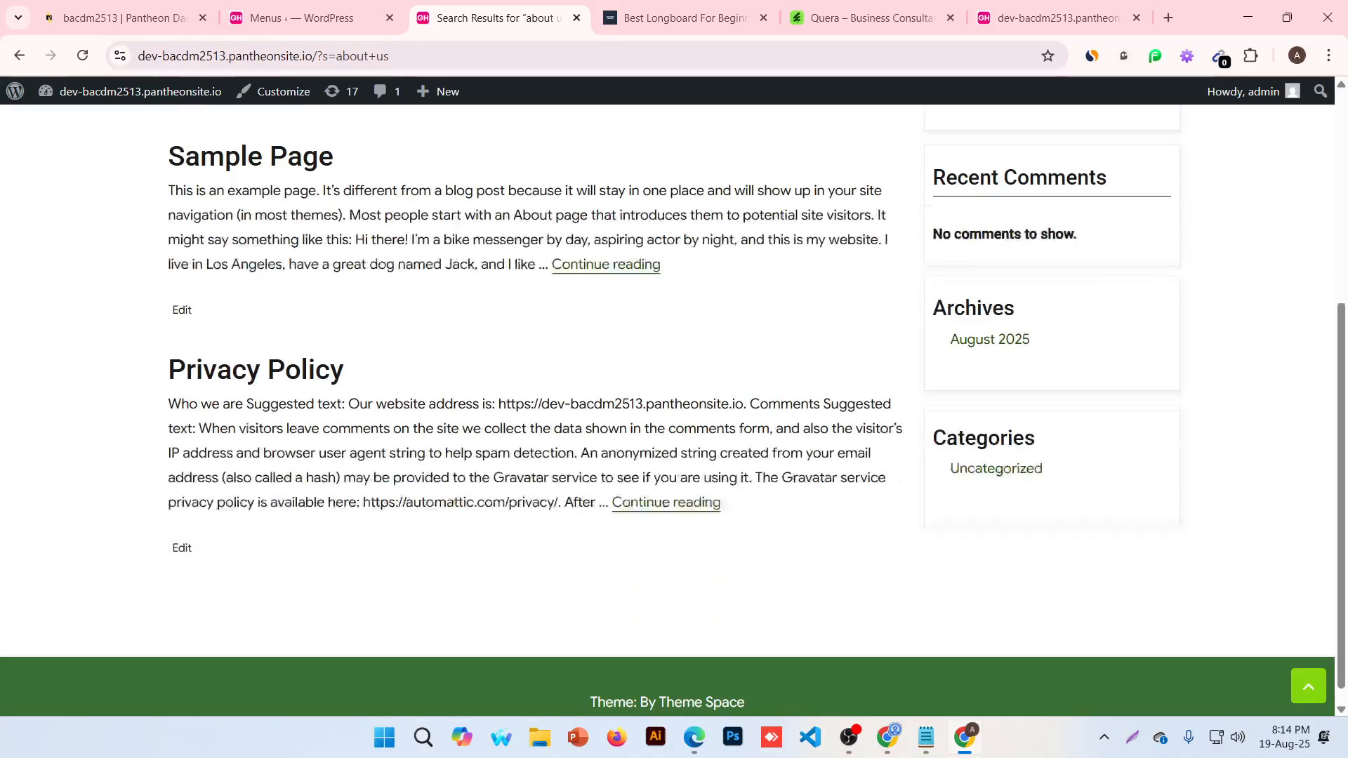
scroll(463, 407, up, 5)
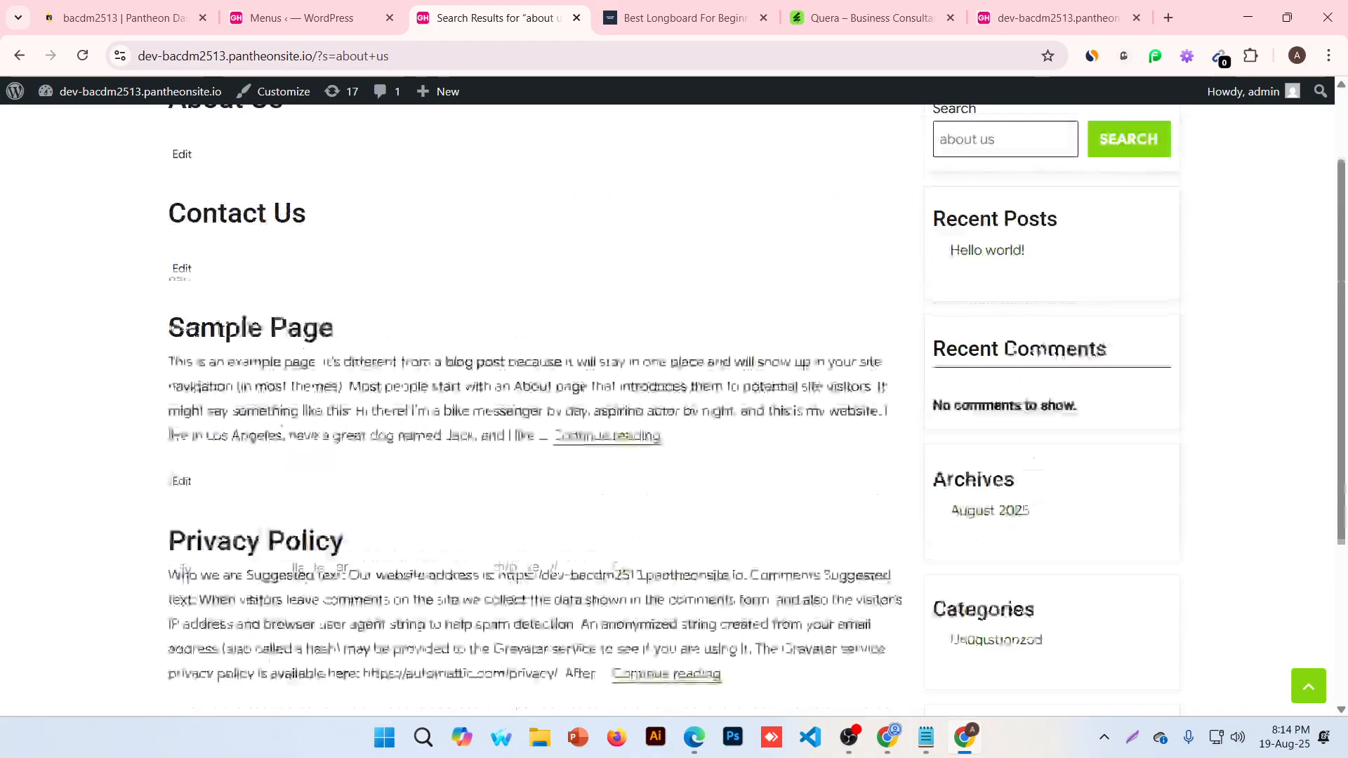
click(225, 150)
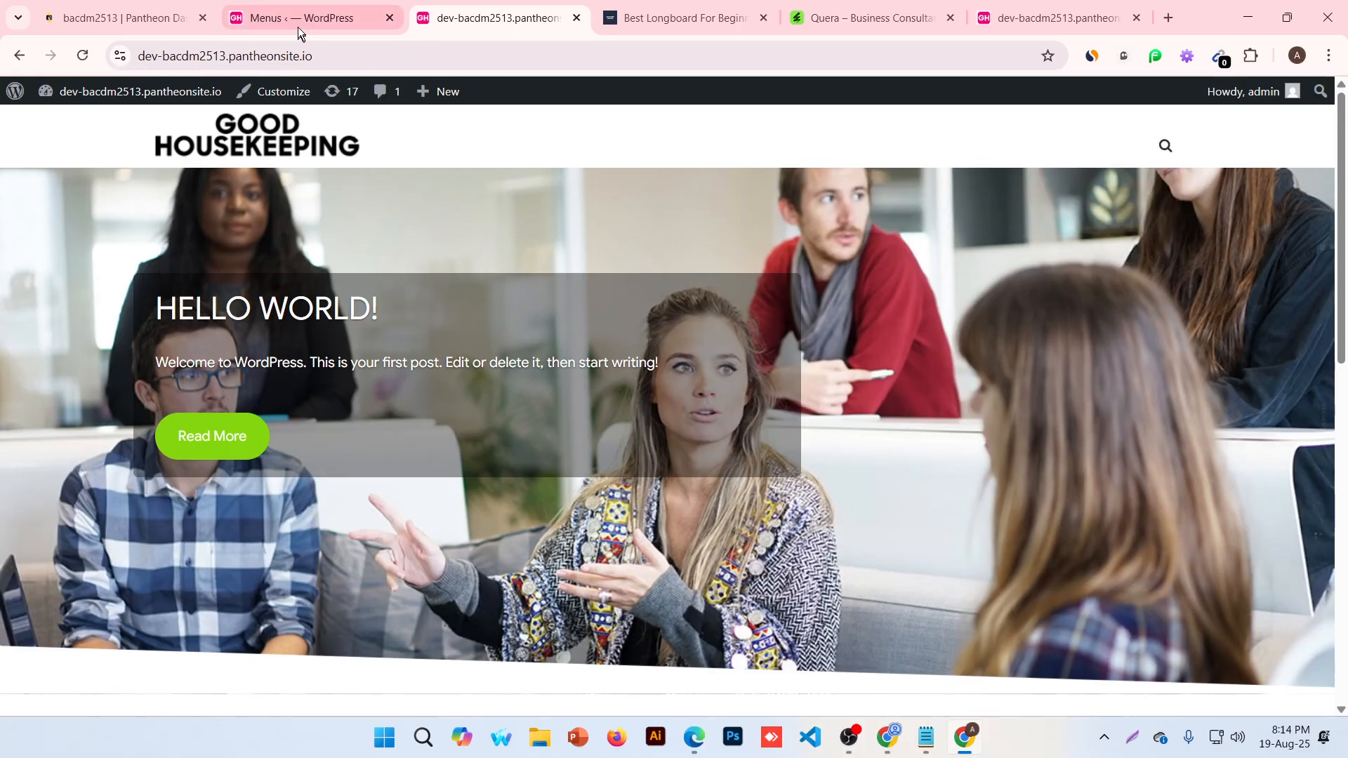
Add all six site pages to the Primary Menu and save it
click(308, 19)
scroll(438, 276, down, 5)
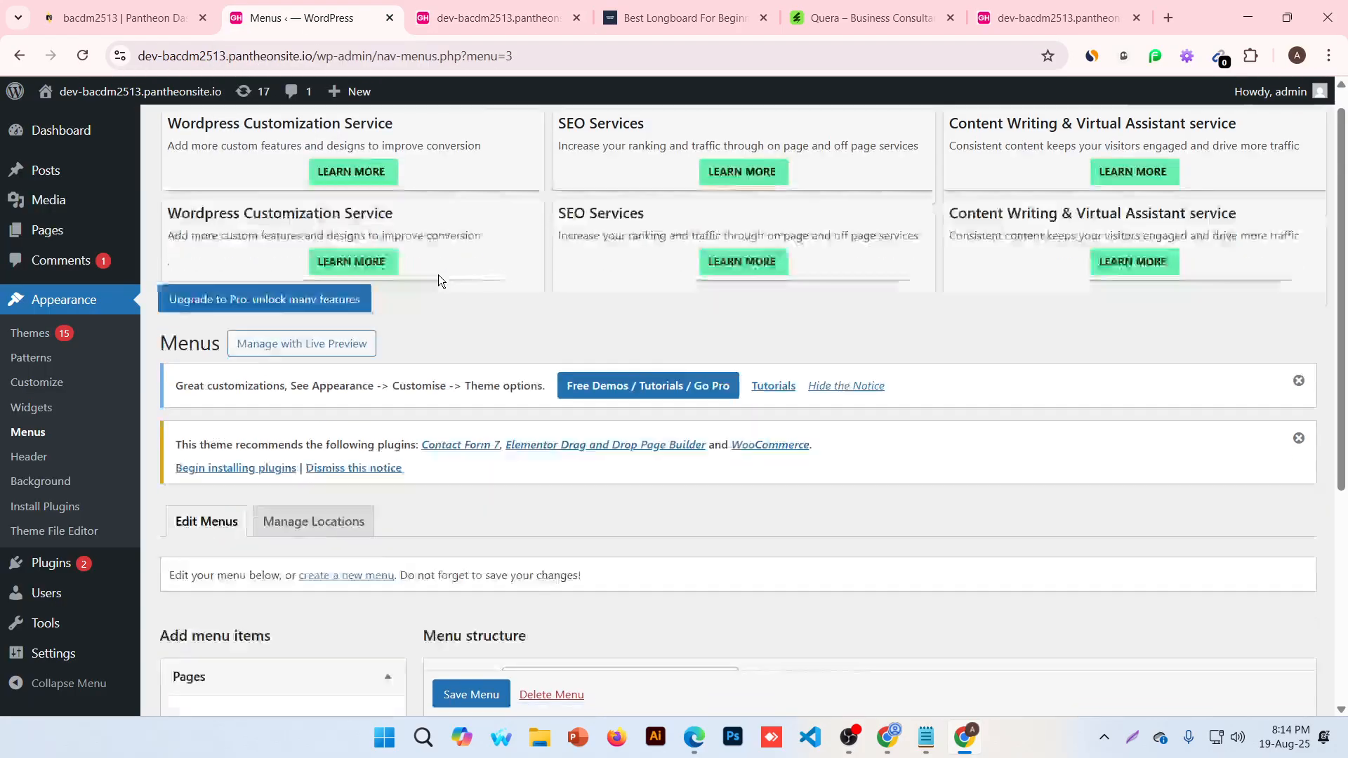
scroll(426, 446, down, 1)
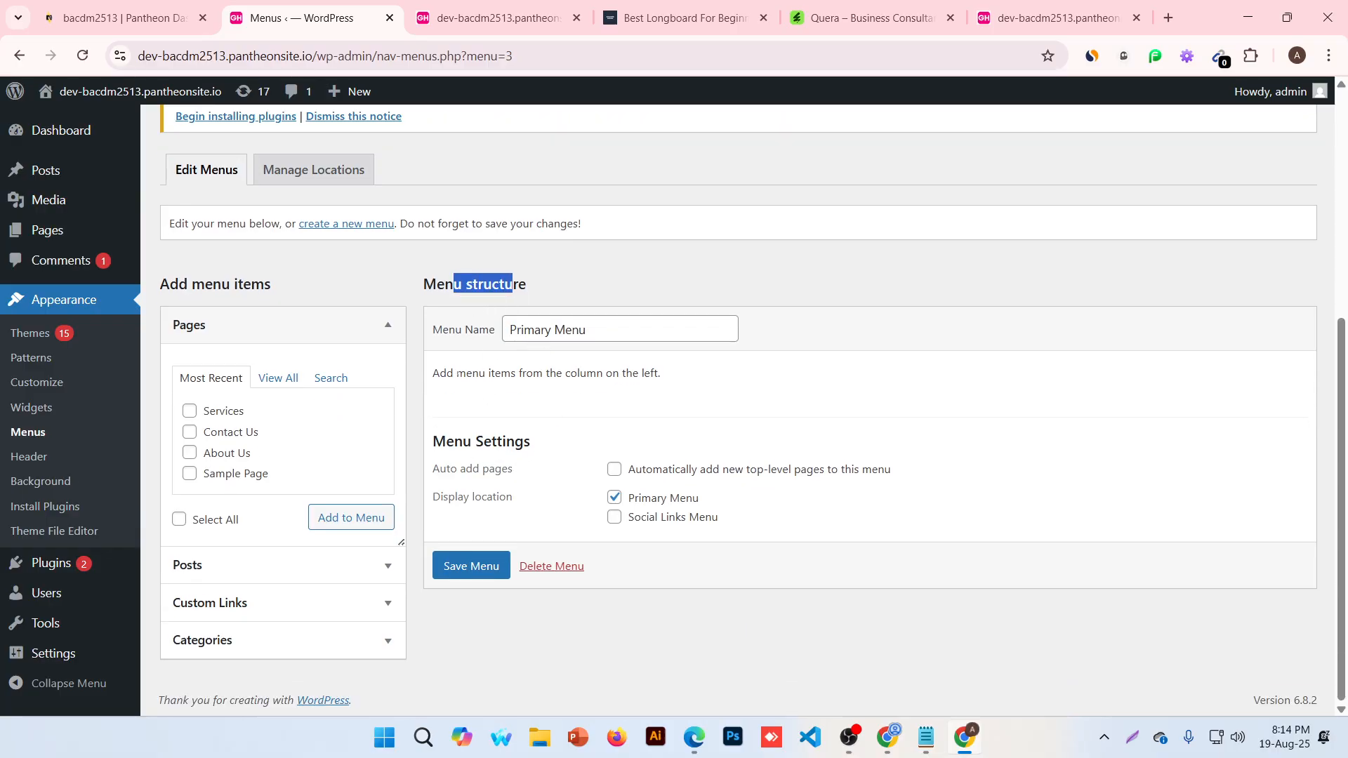
drag(440, 373, 647, 391)
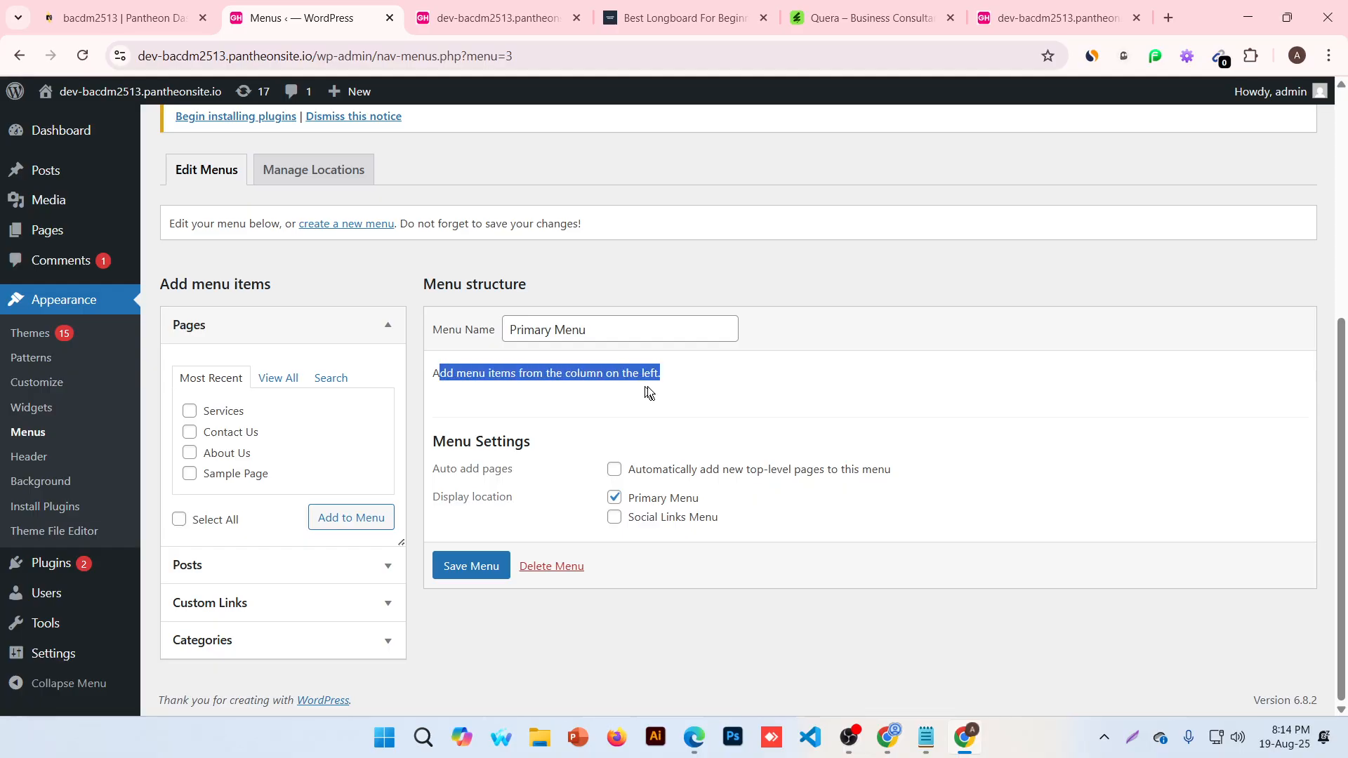
click(689, 390)
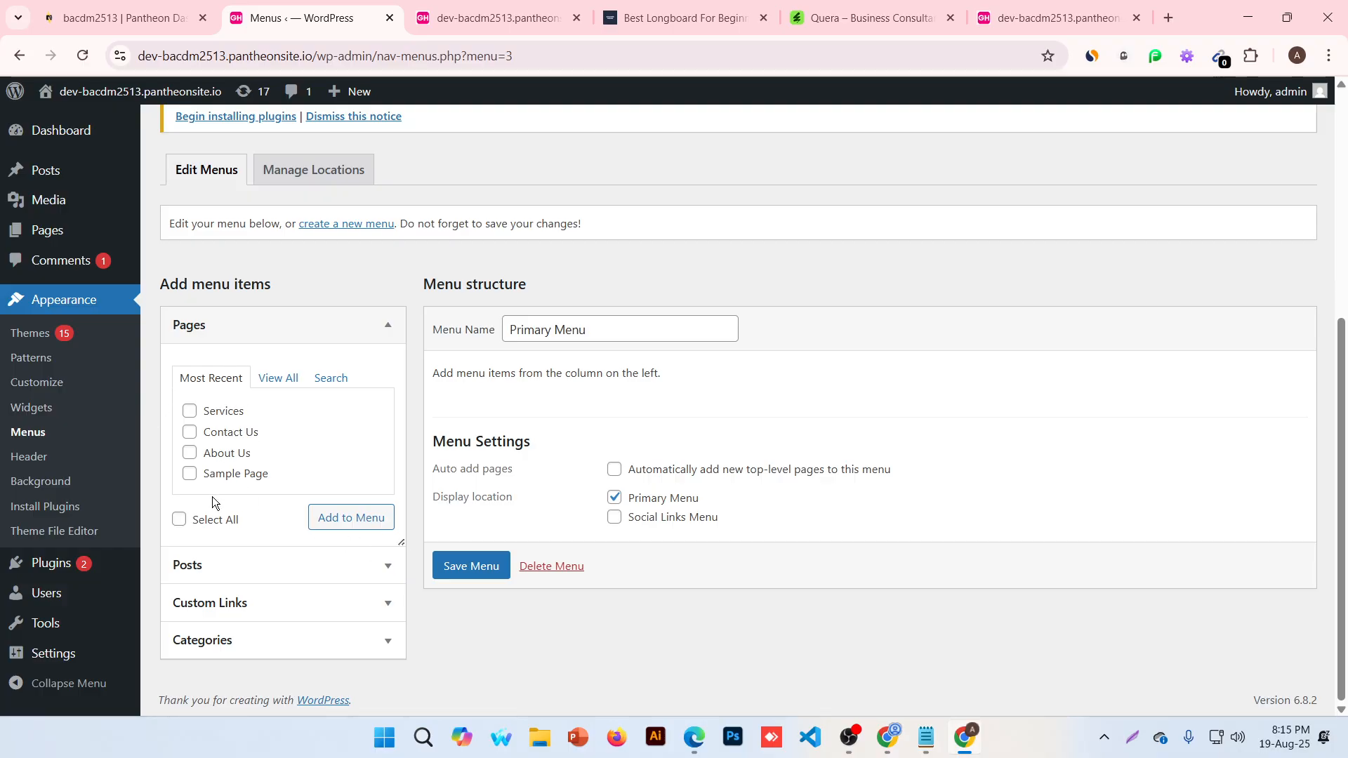
click(274, 378)
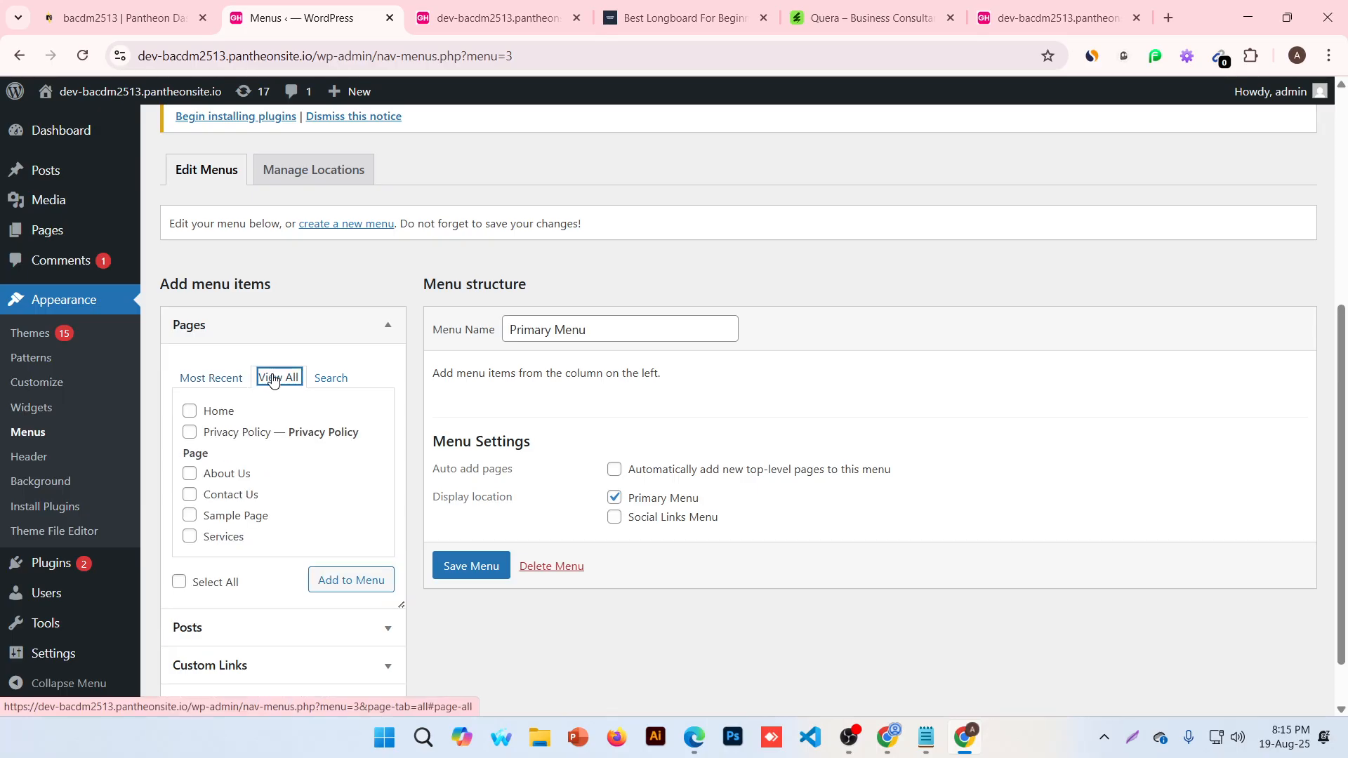
click(179, 582)
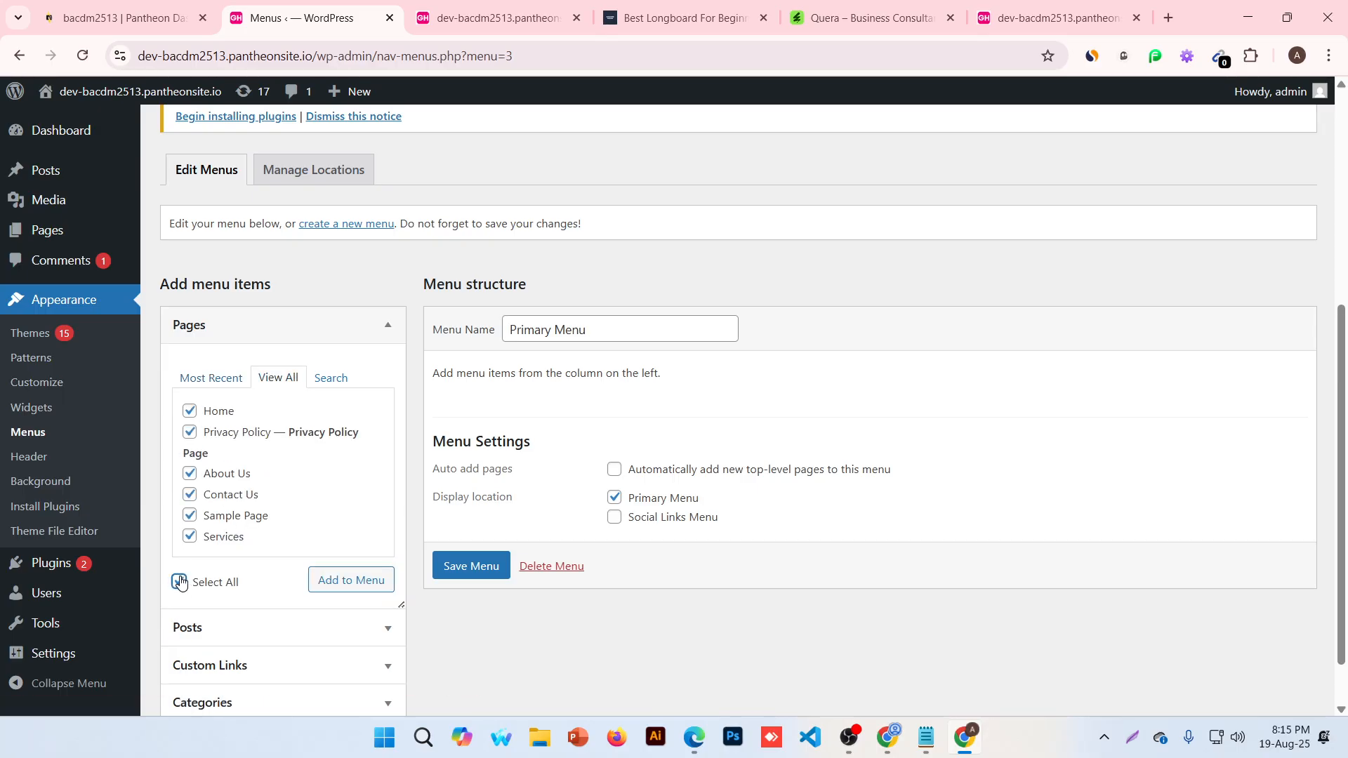
click(351, 587)
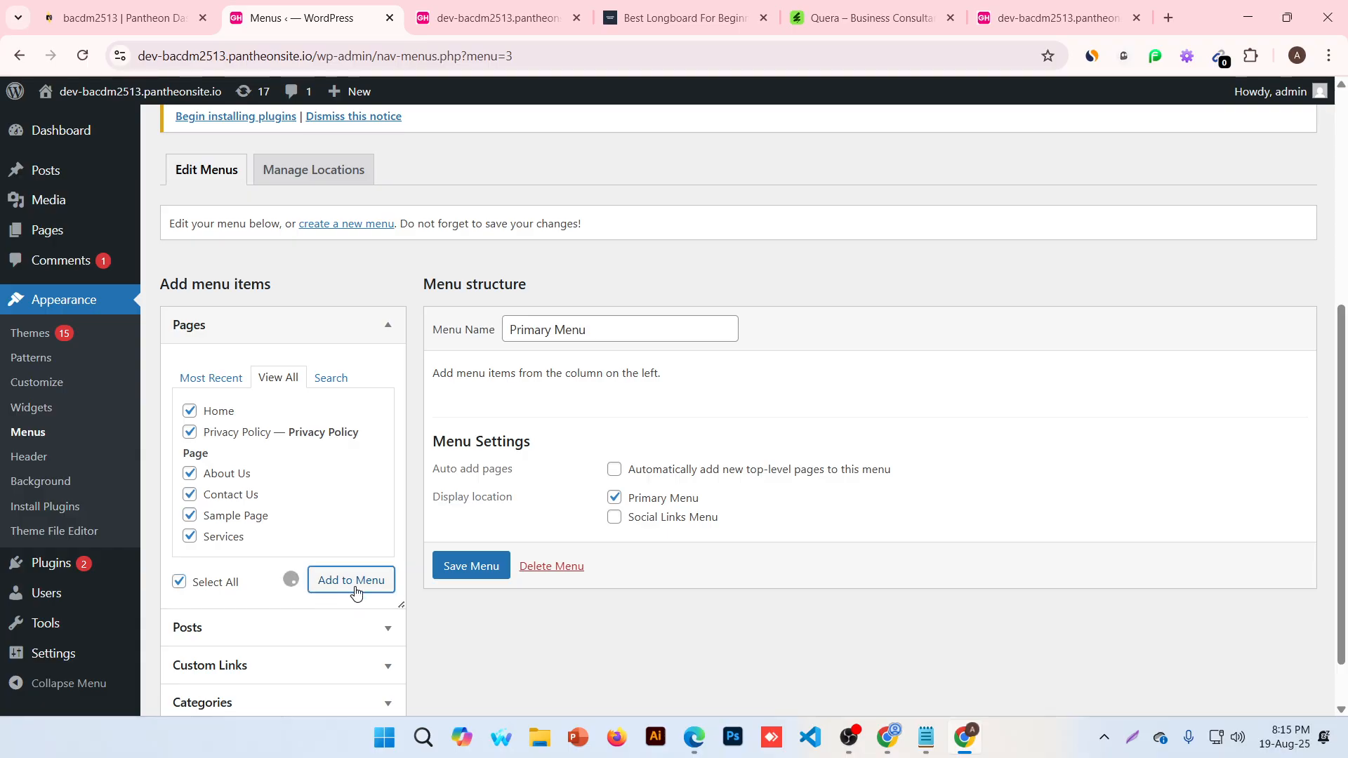
scroll(671, 554, down, 2)
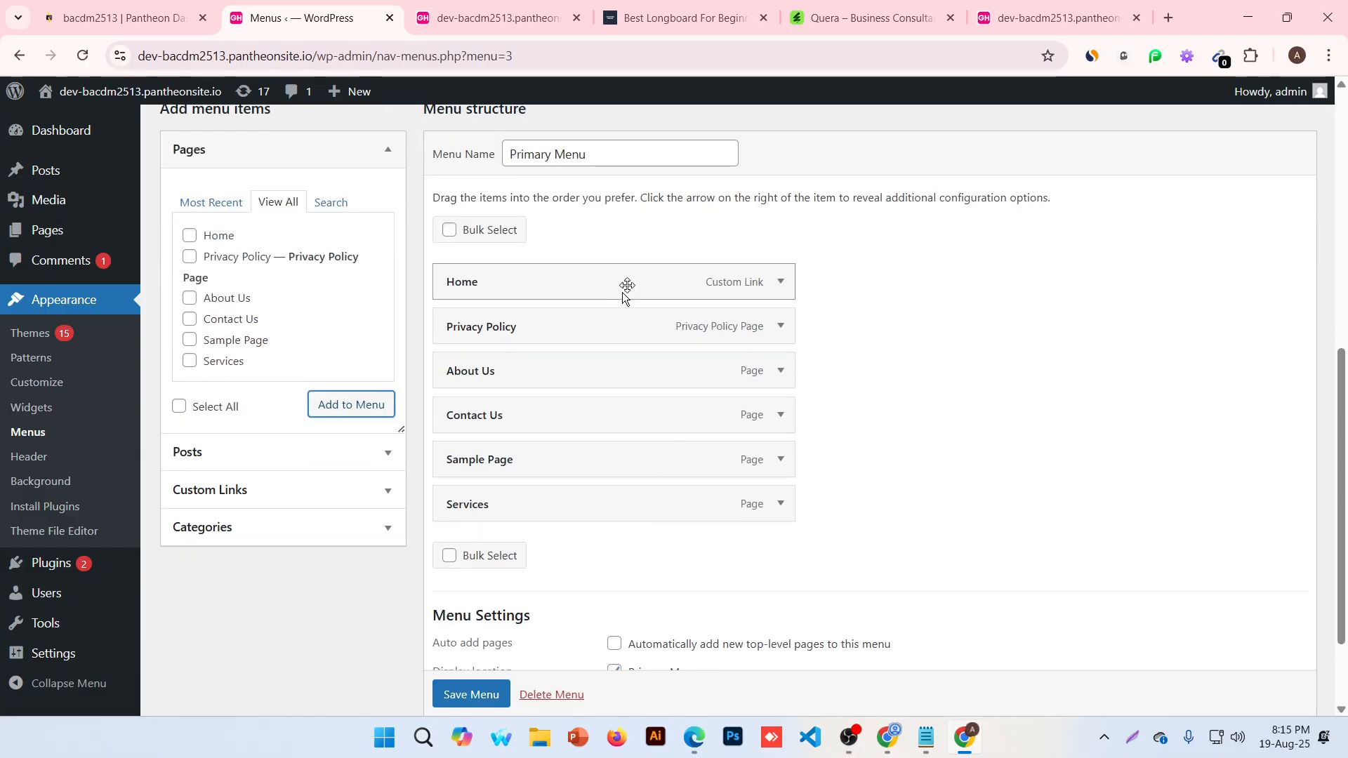
scroll(526, 709, down, 1)
click(480, 701)
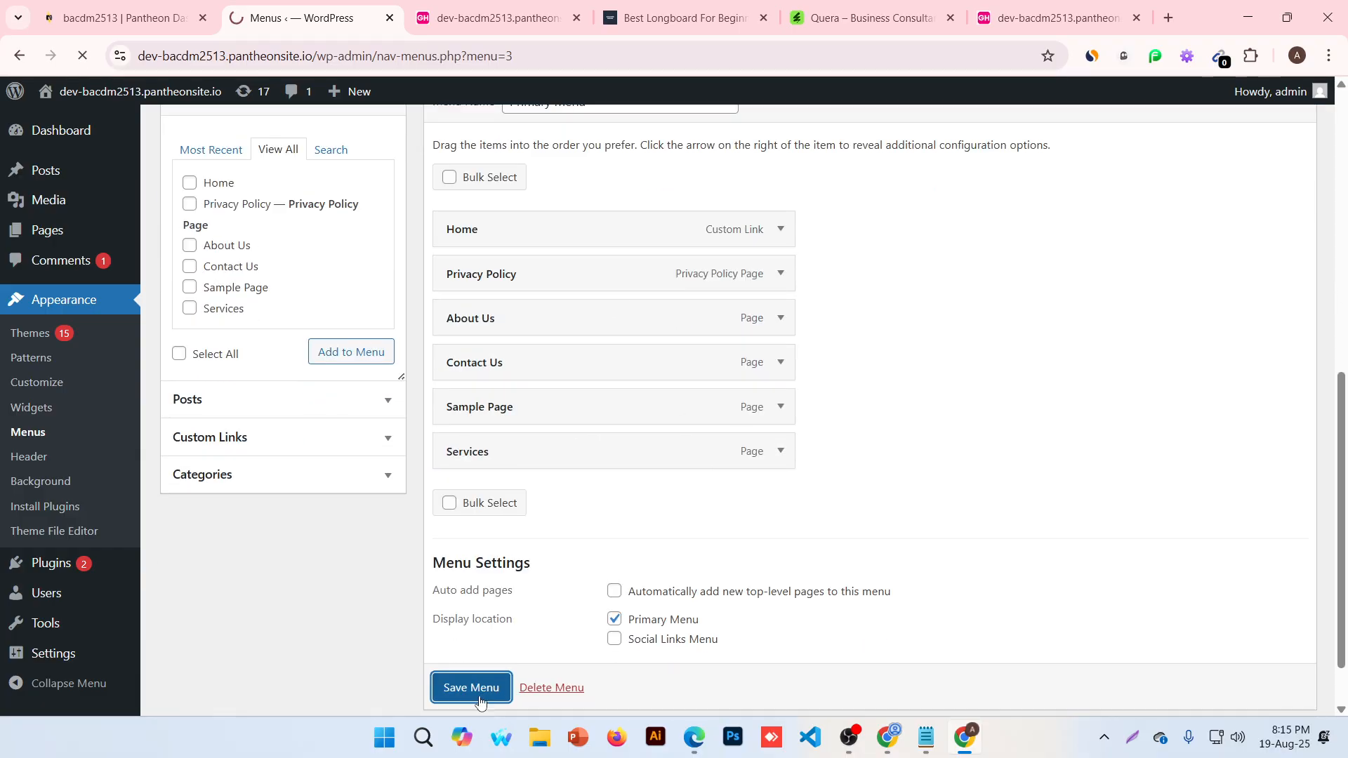
key(ctrl+Tab)
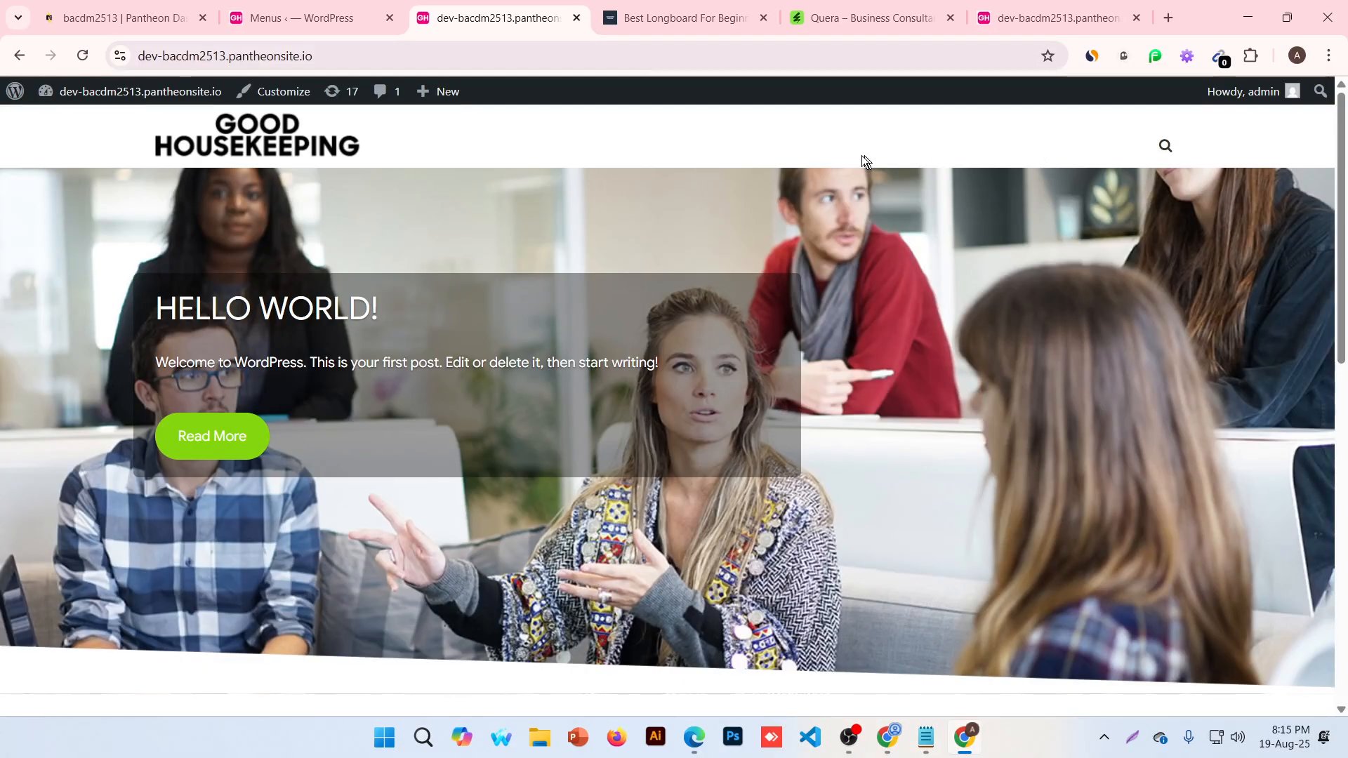
Reload the front page to show the new navigation menu in the header
click(76, 58)
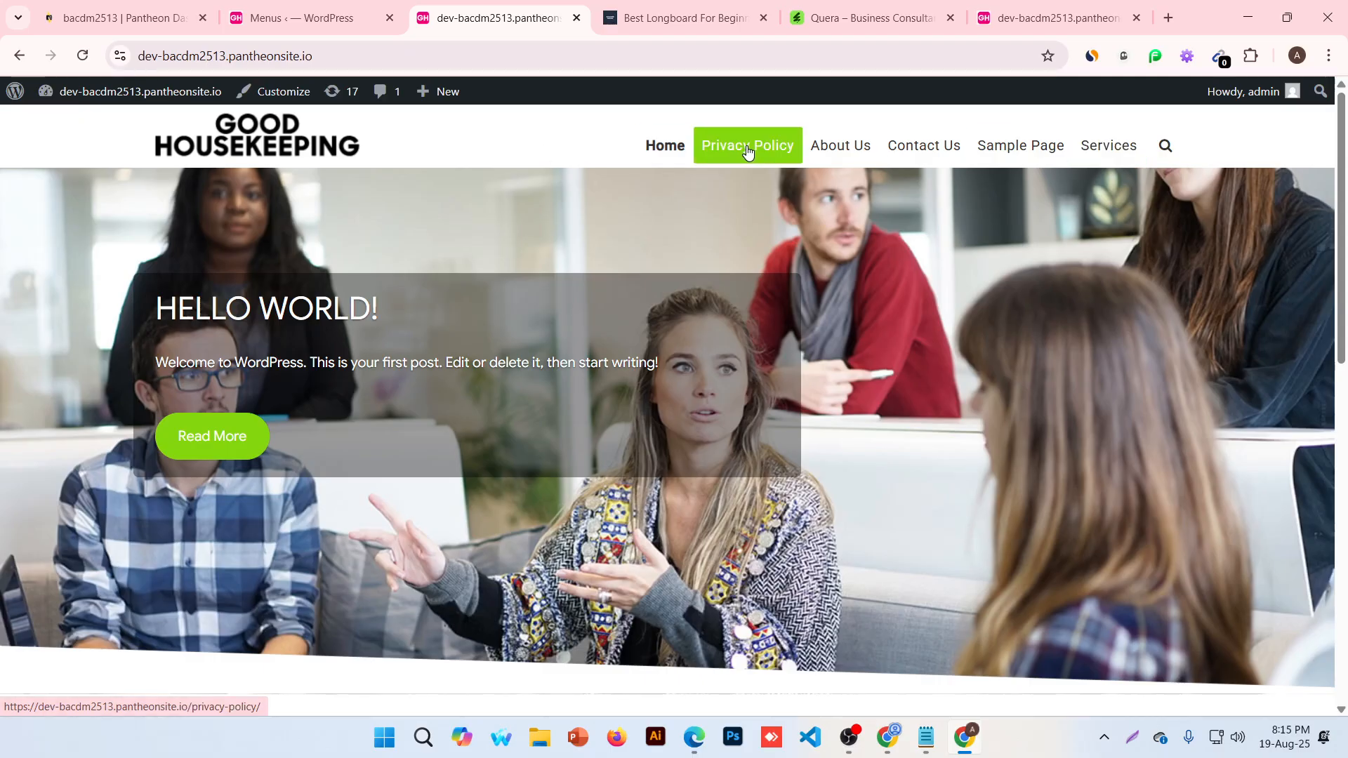
Reorder the menu to Home, Services, Contact Us, About Us, Sample Page, Privacy Policy, and save
click(294, 18)
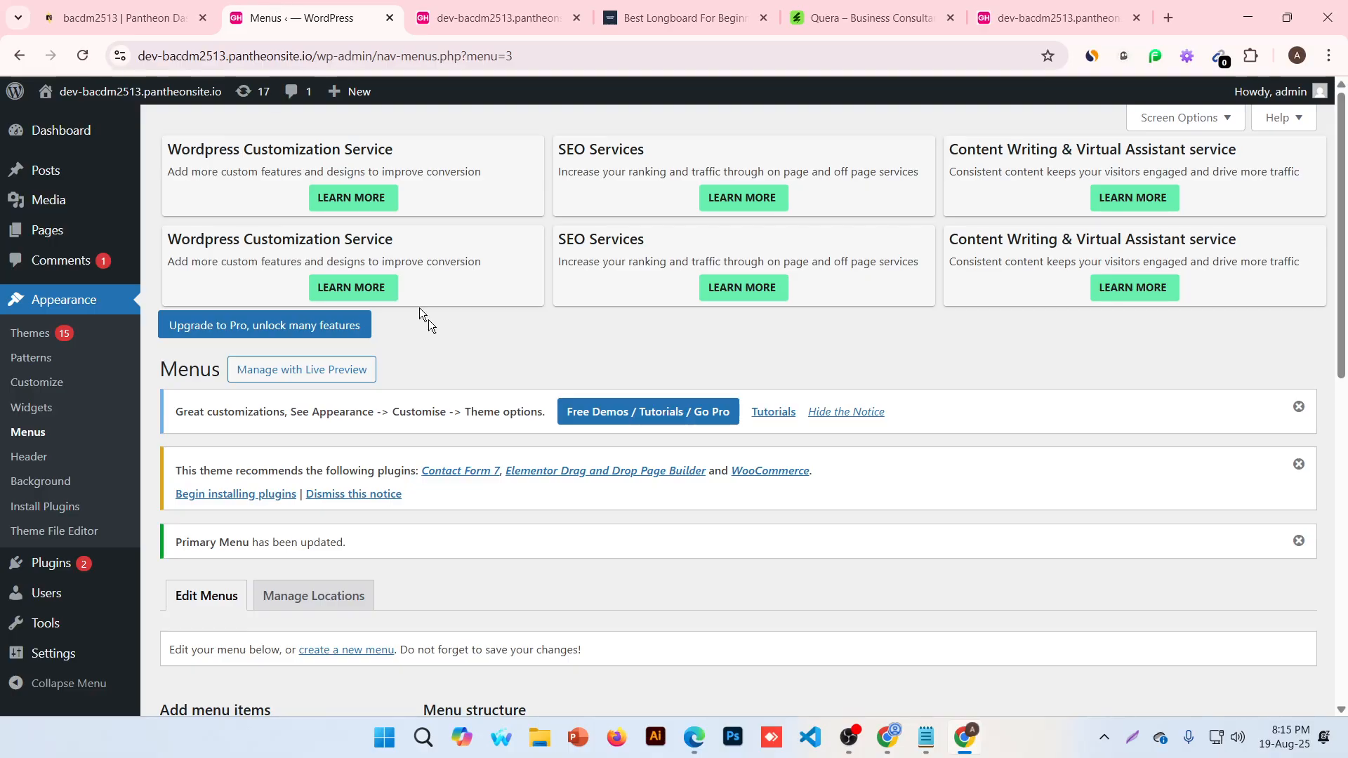
scroll(419, 309, down, 6)
scroll(512, 367, down, 2)
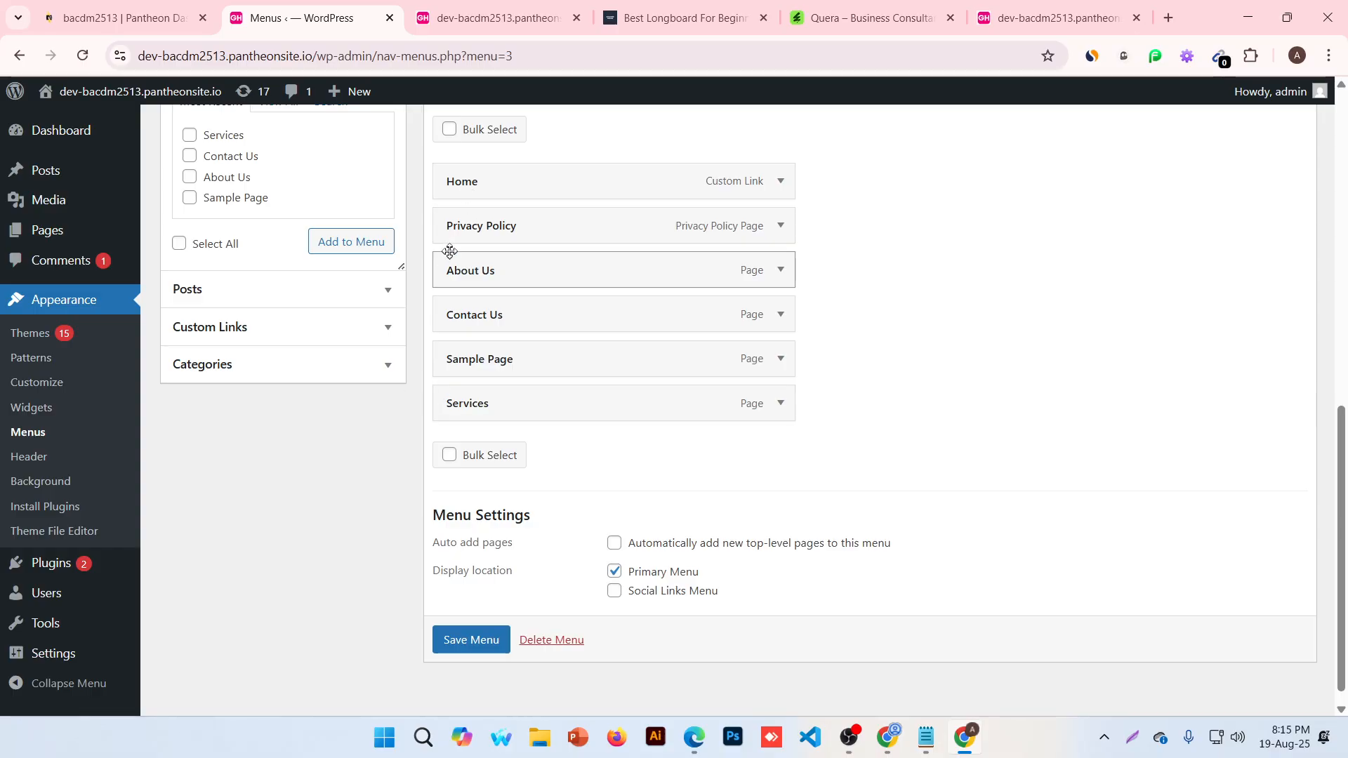
drag(450, 226, 435, 420)
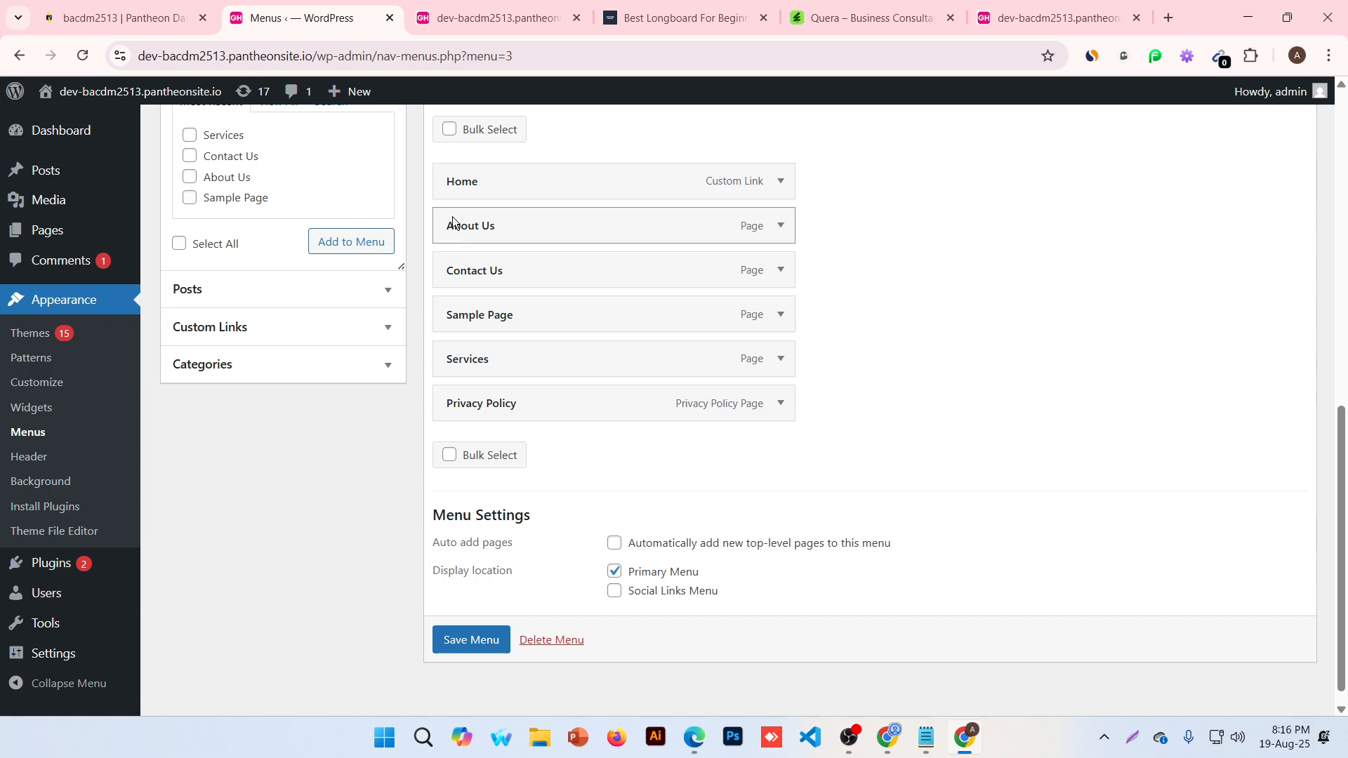
drag(453, 222, 501, 359)
drag(462, 245, 455, 314)
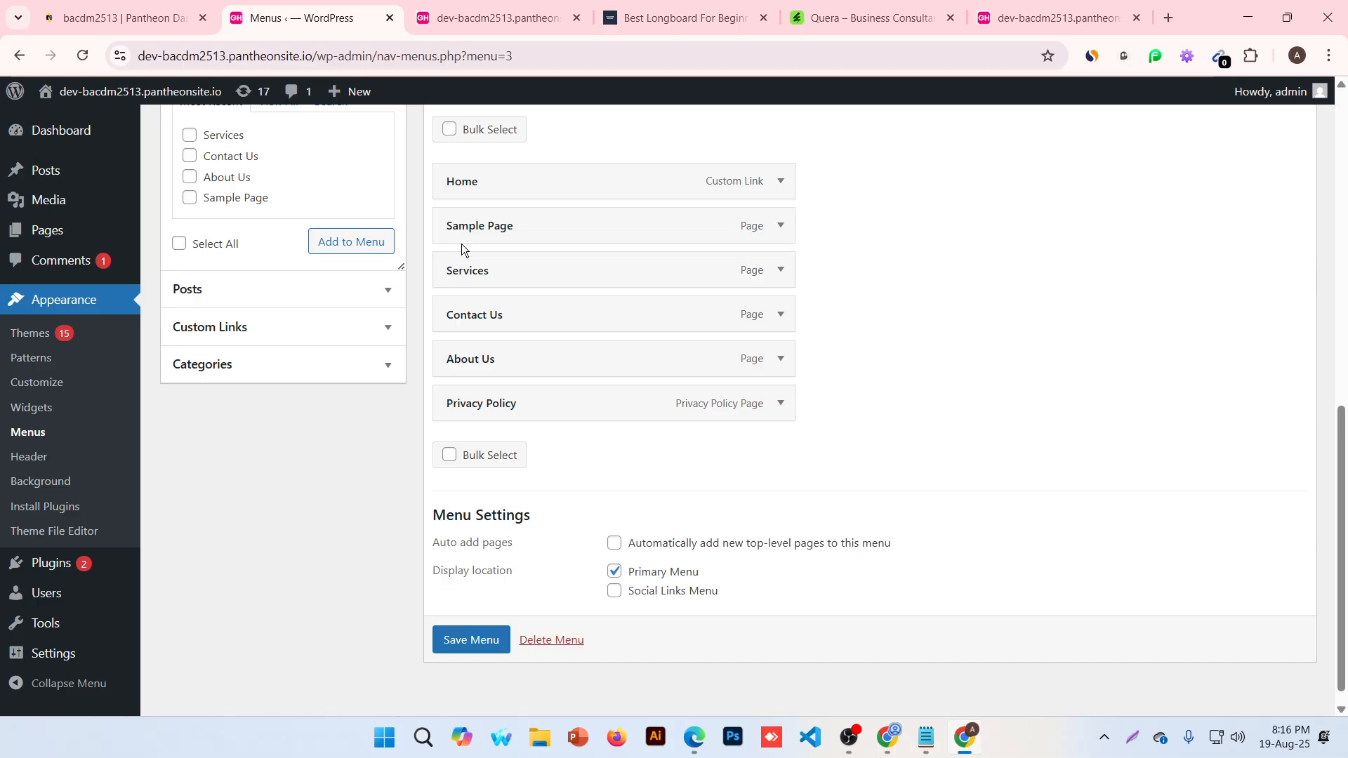
drag(461, 239, 410, 380)
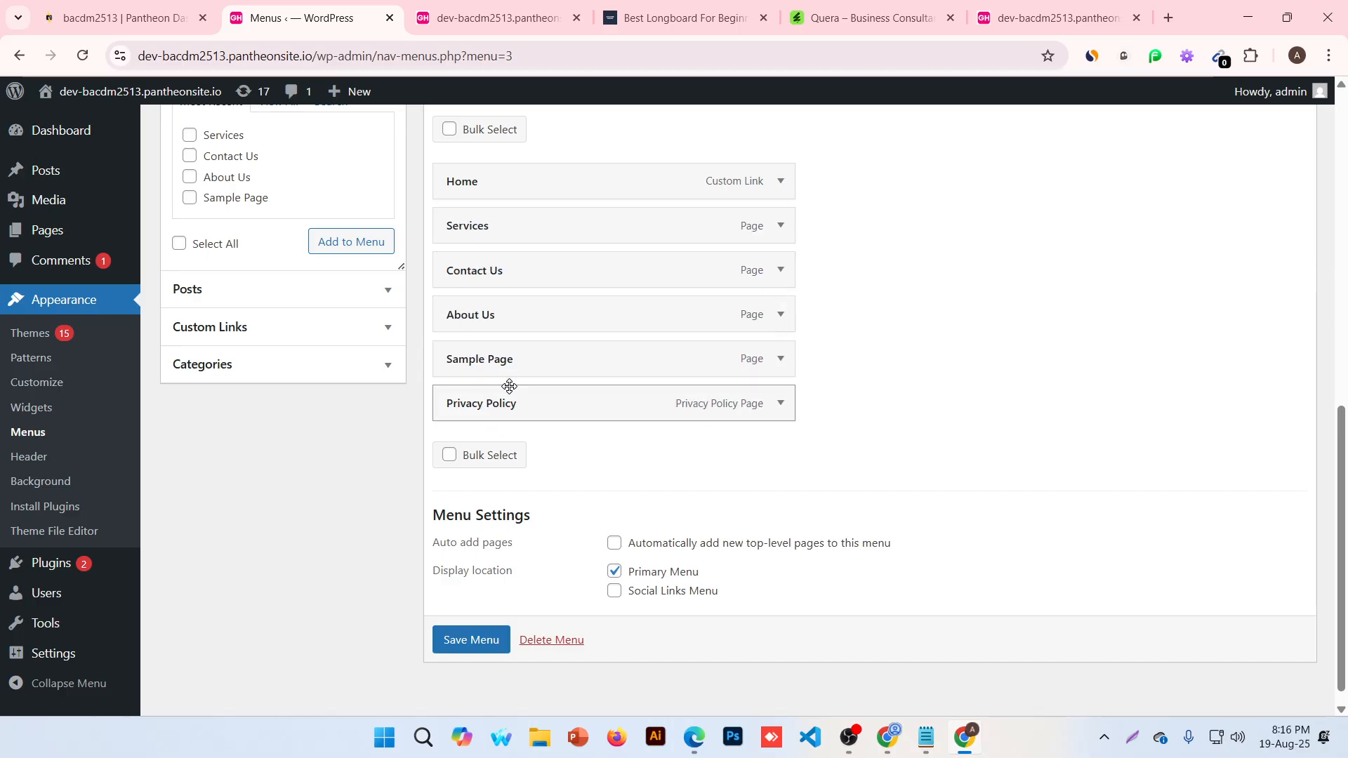
click(470, 636)
Reload the front page to confirm the new menu order, glance at the Quera theme page, and return to Menus
click(494, 17)
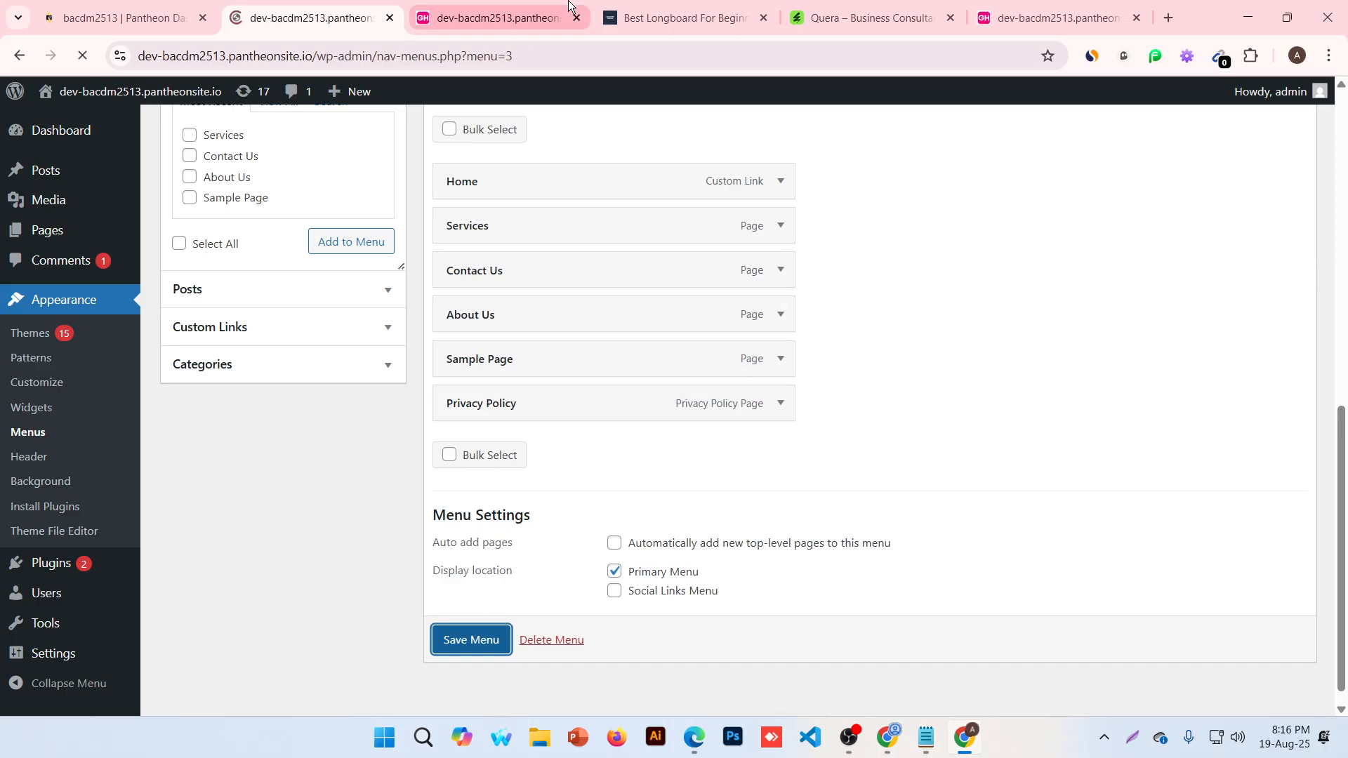
click(82, 62)
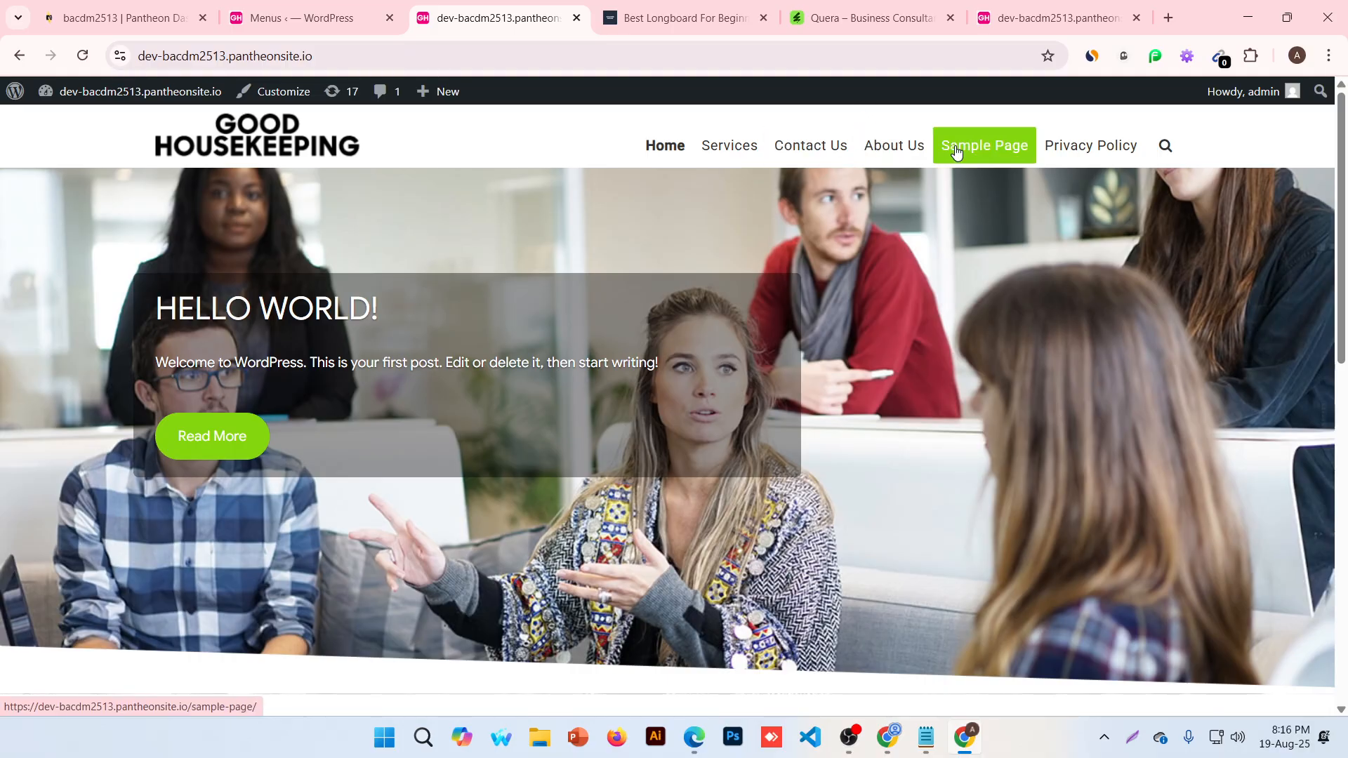
click(826, 7)
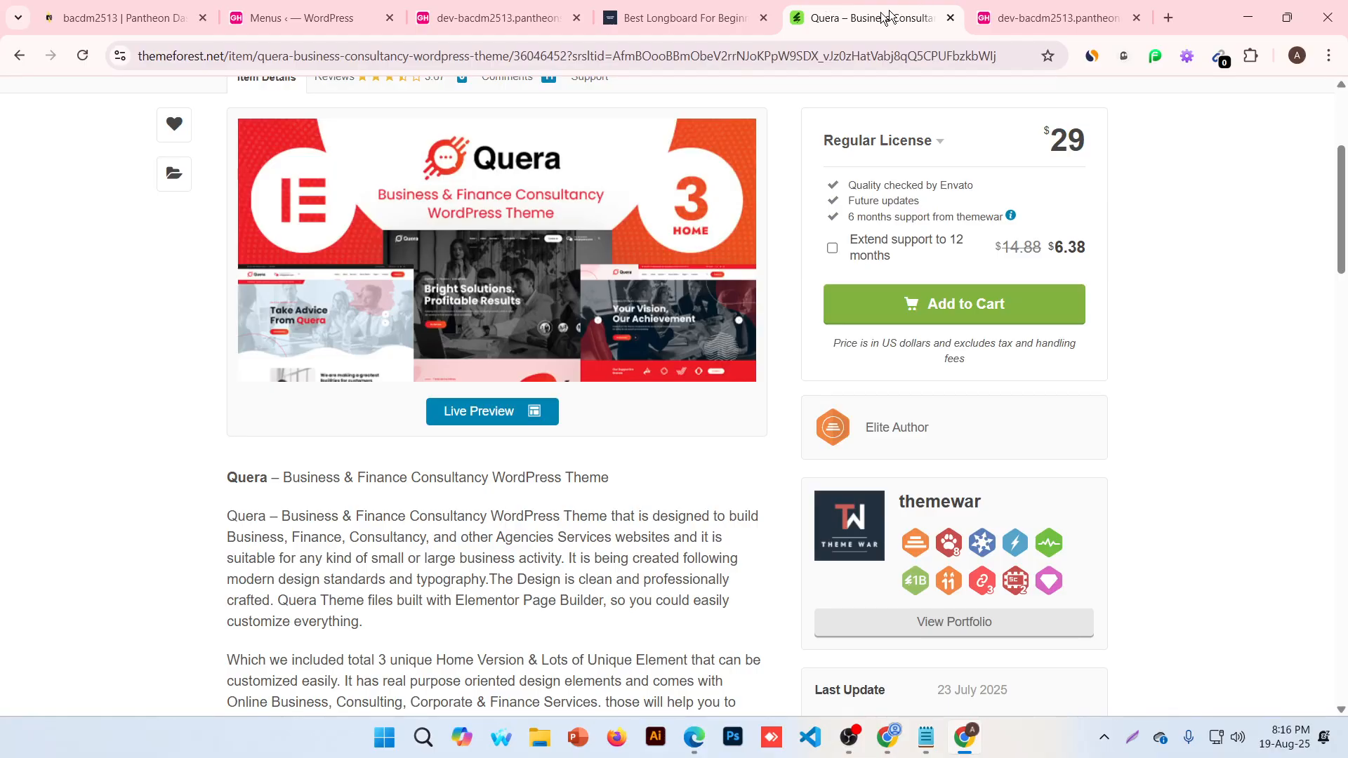
scroll(857, 305, up, 4)
mouse_move(511, 203)
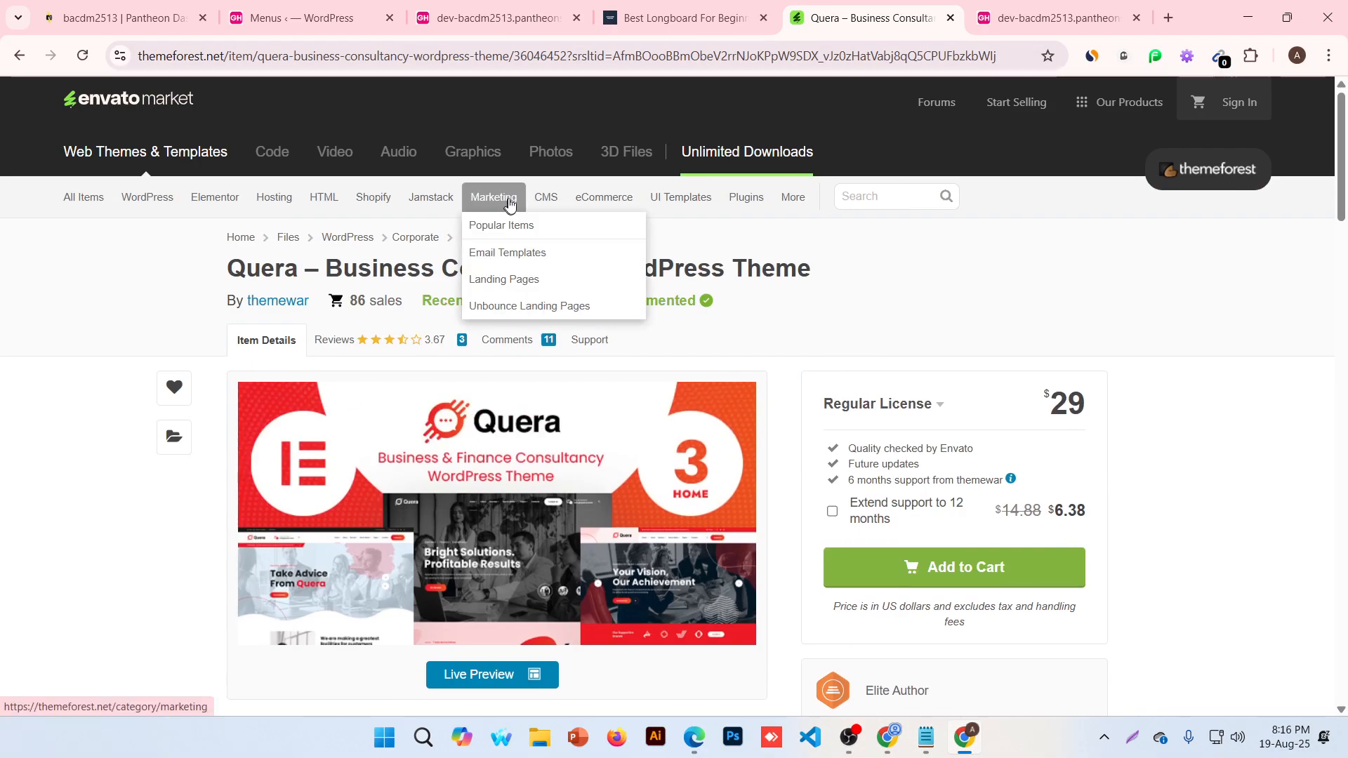
click(398, 7)
click(480, 32)
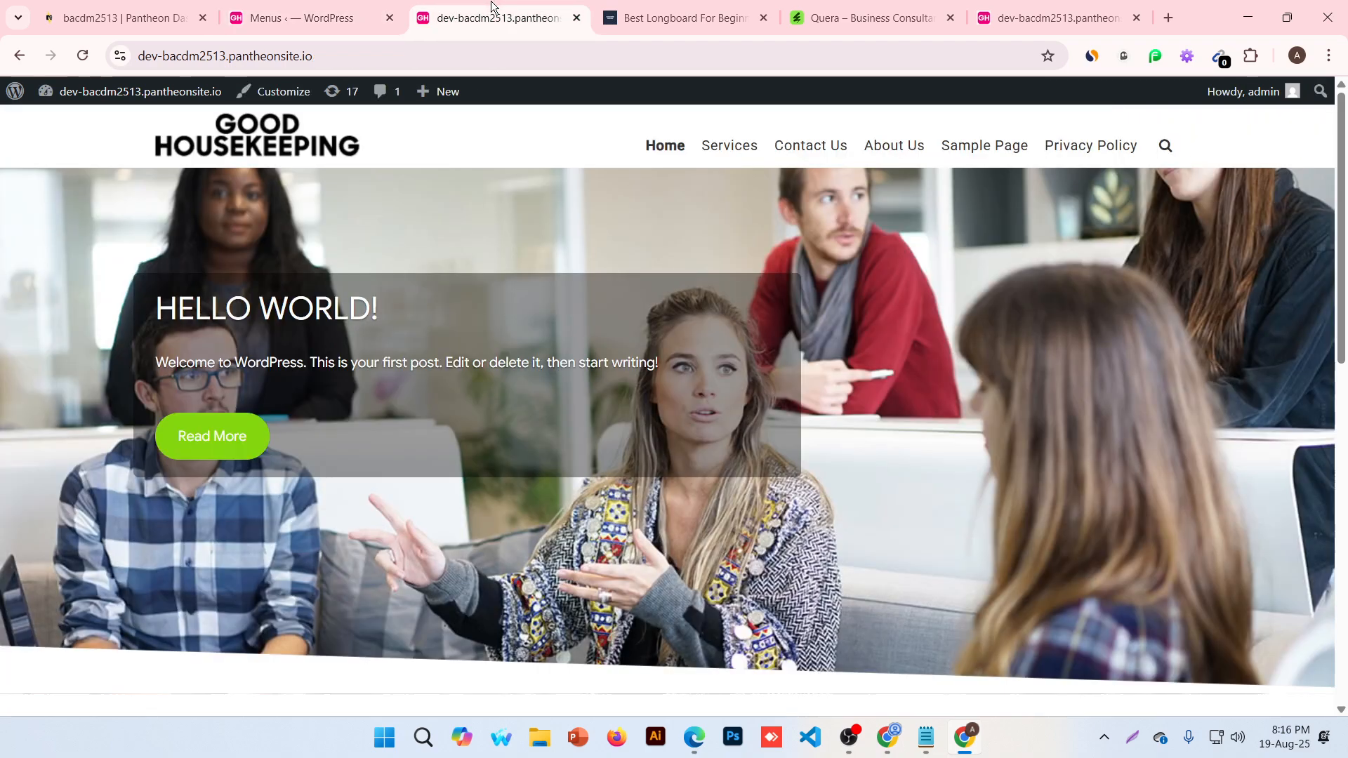
click(323, 16)
scroll(604, 275, down, 5)
scroll(611, 281, down, 4)
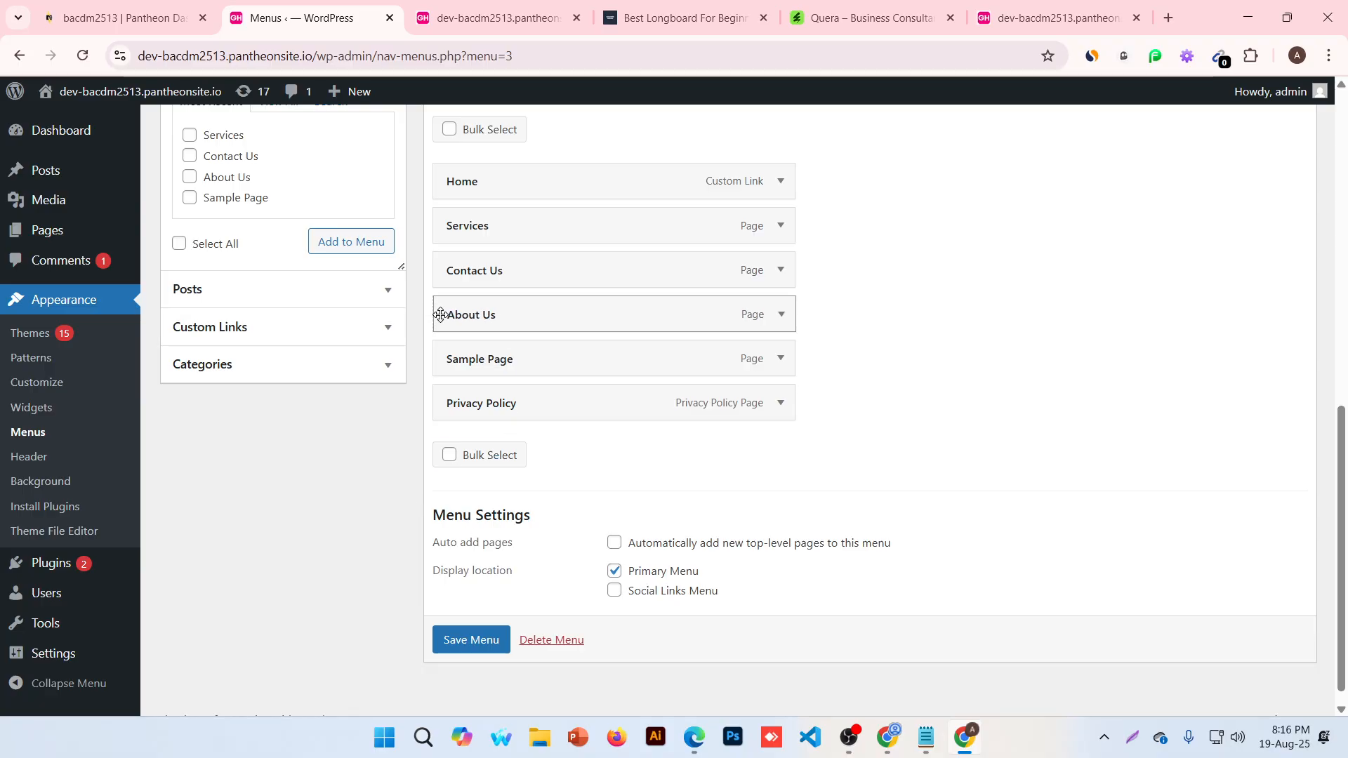
Indent About Us and Sample Page under Contact Us and save the Primary Menu
drag(439, 313, 491, 314)
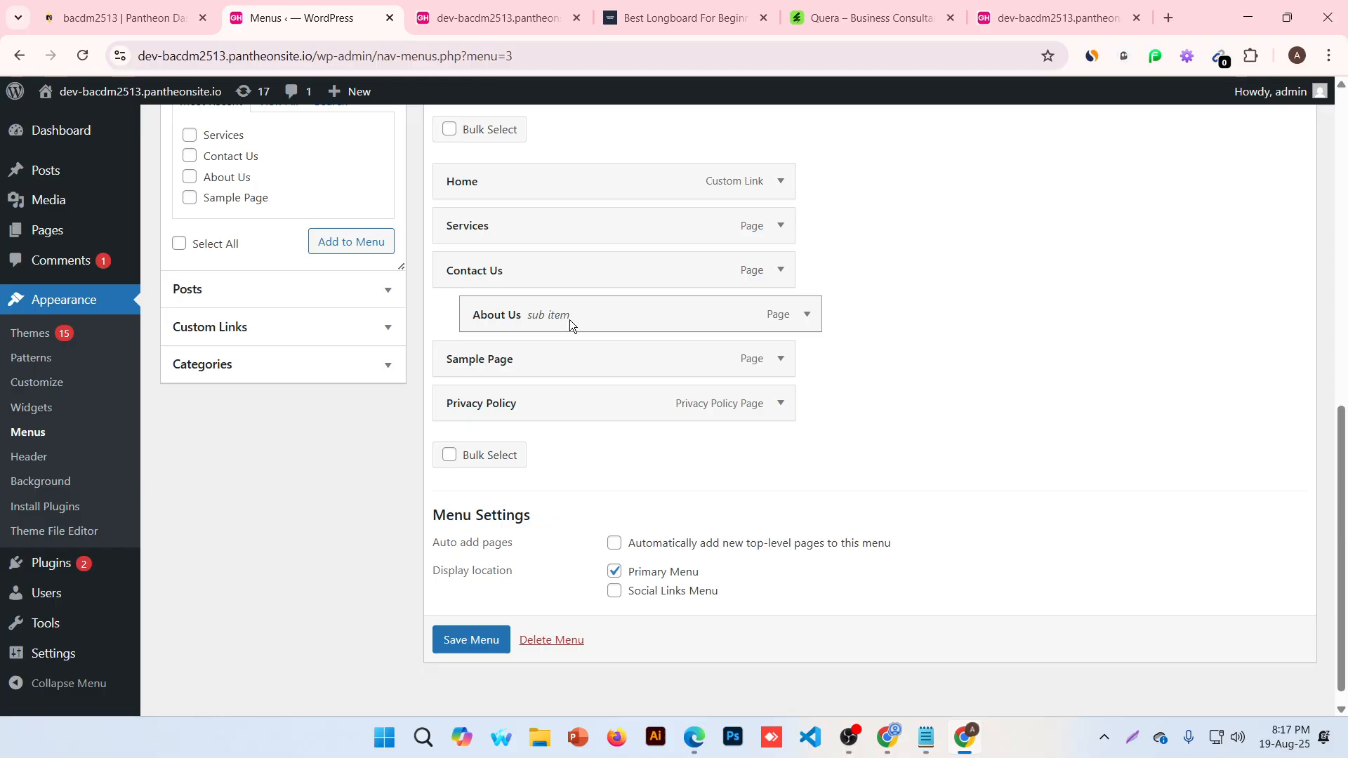
drag(458, 368, 496, 360)
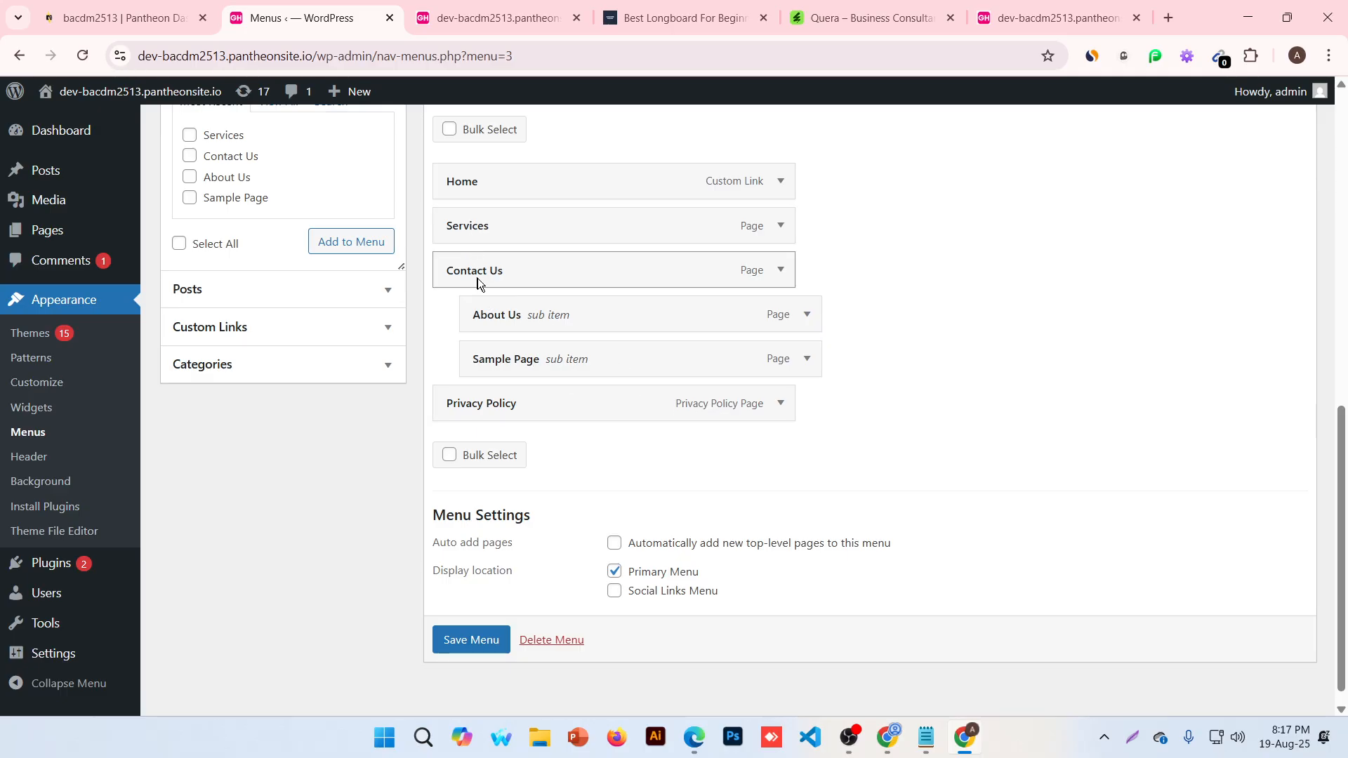
click(472, 643)
Reload the live site to confirm Contact Us drops down to About Us and Sample Page
click(495, 18)
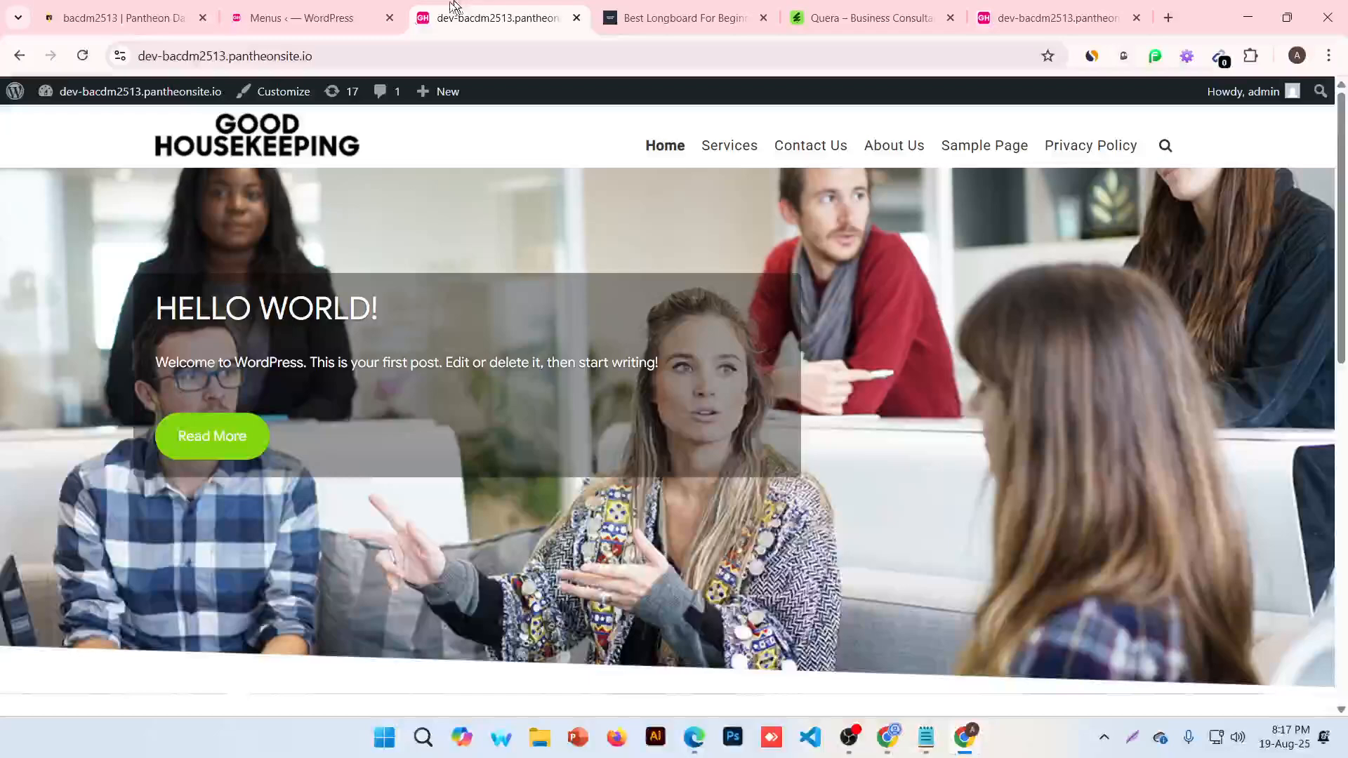
click(84, 56)
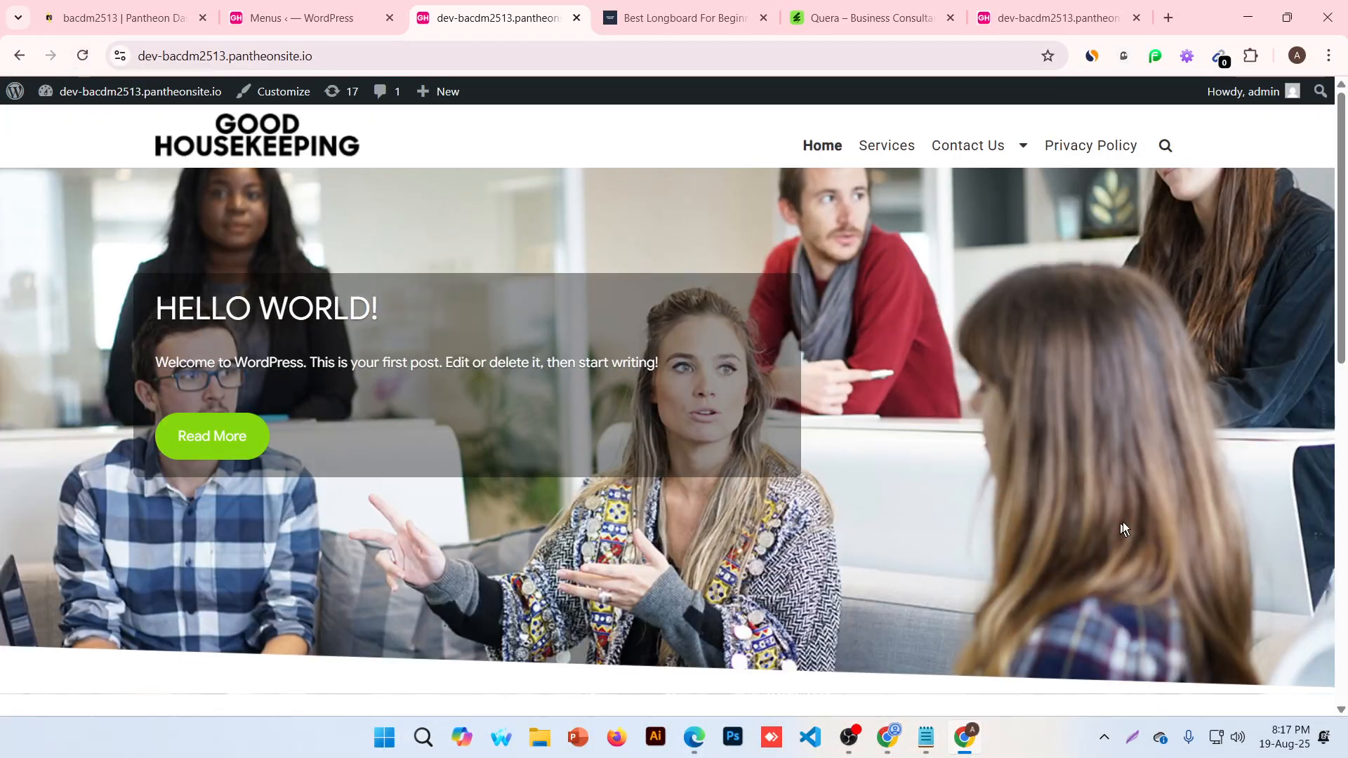
mouse_move(1014, 150)
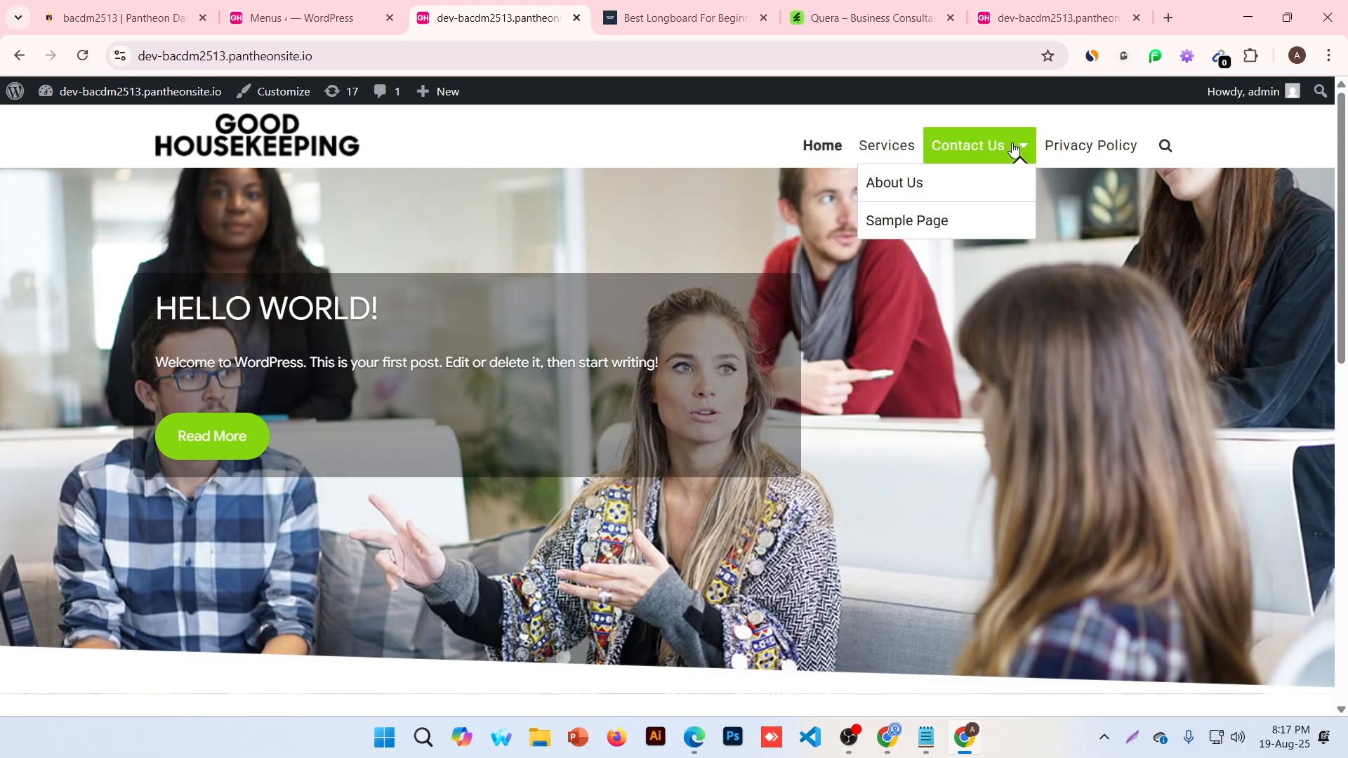
click(302, 18)
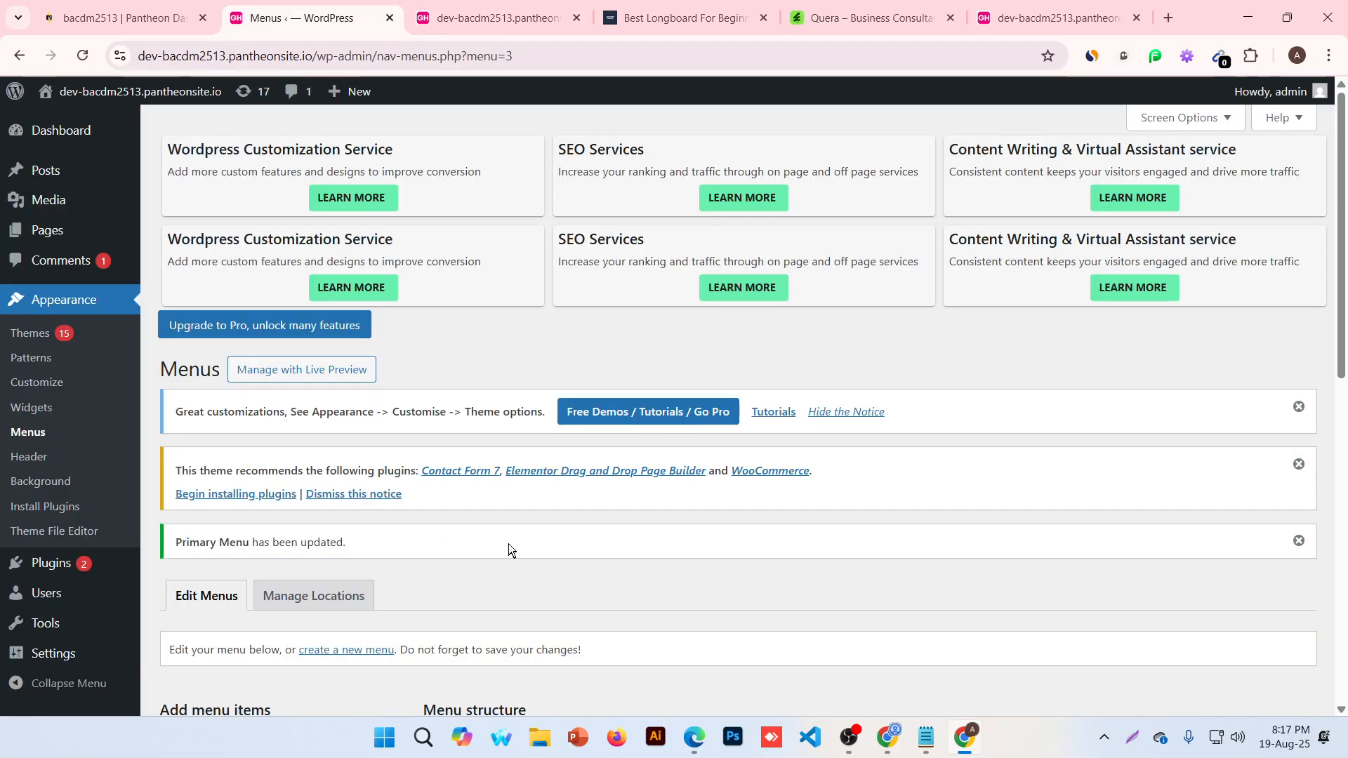
Nest Sample Page one level deeper under About Us and save the menu
scroll(508, 544, down, 7)
scroll(540, 516, down, 3)
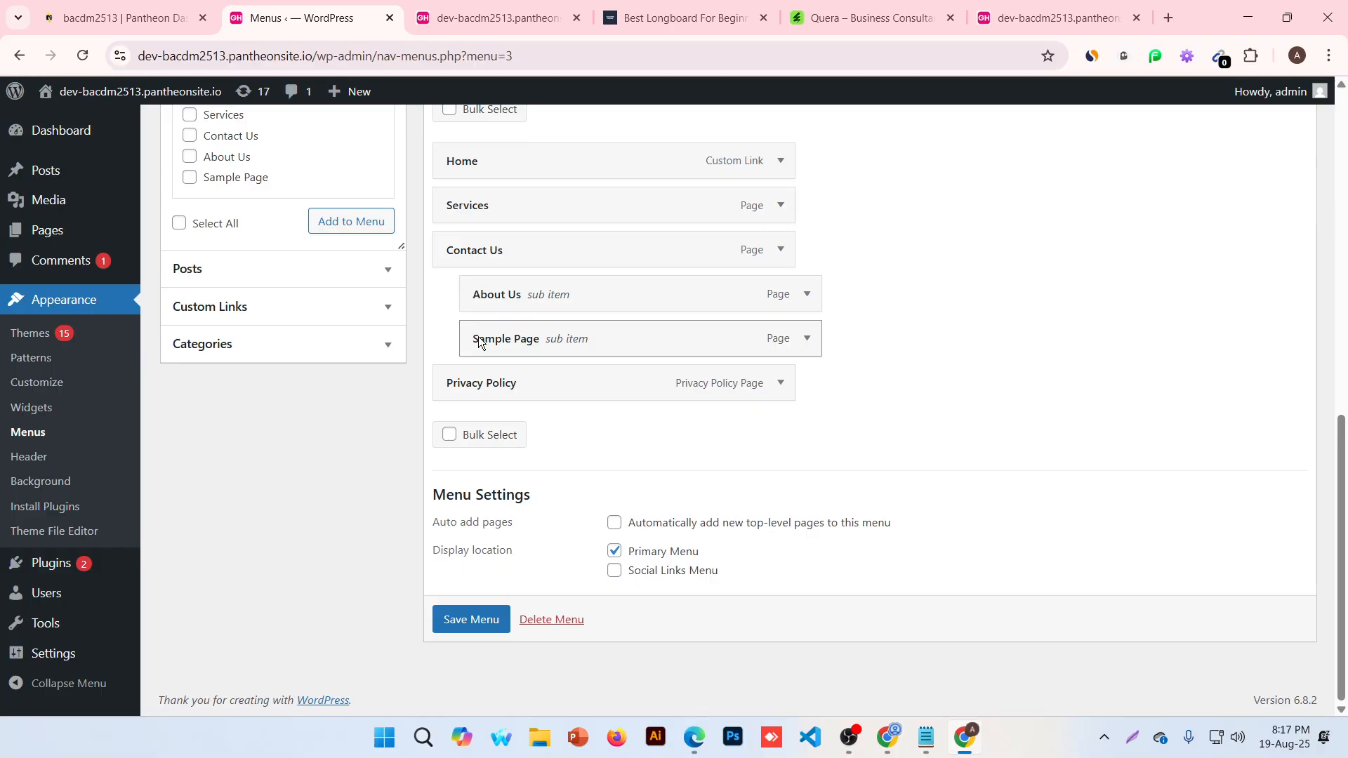
drag(478, 337, 510, 329)
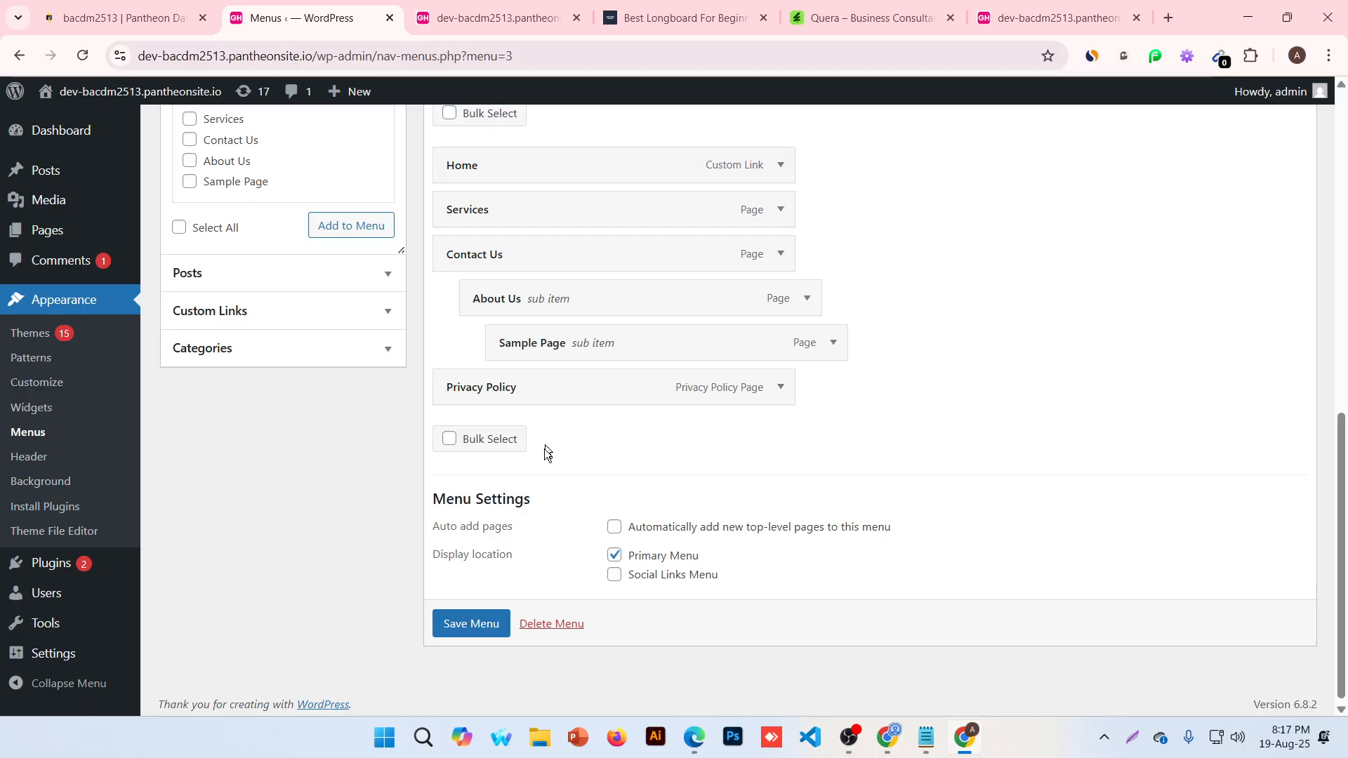
click(471, 627)
Reload the live site and check the Contact Us > About Us > Sample Page flyout
click(484, 16)
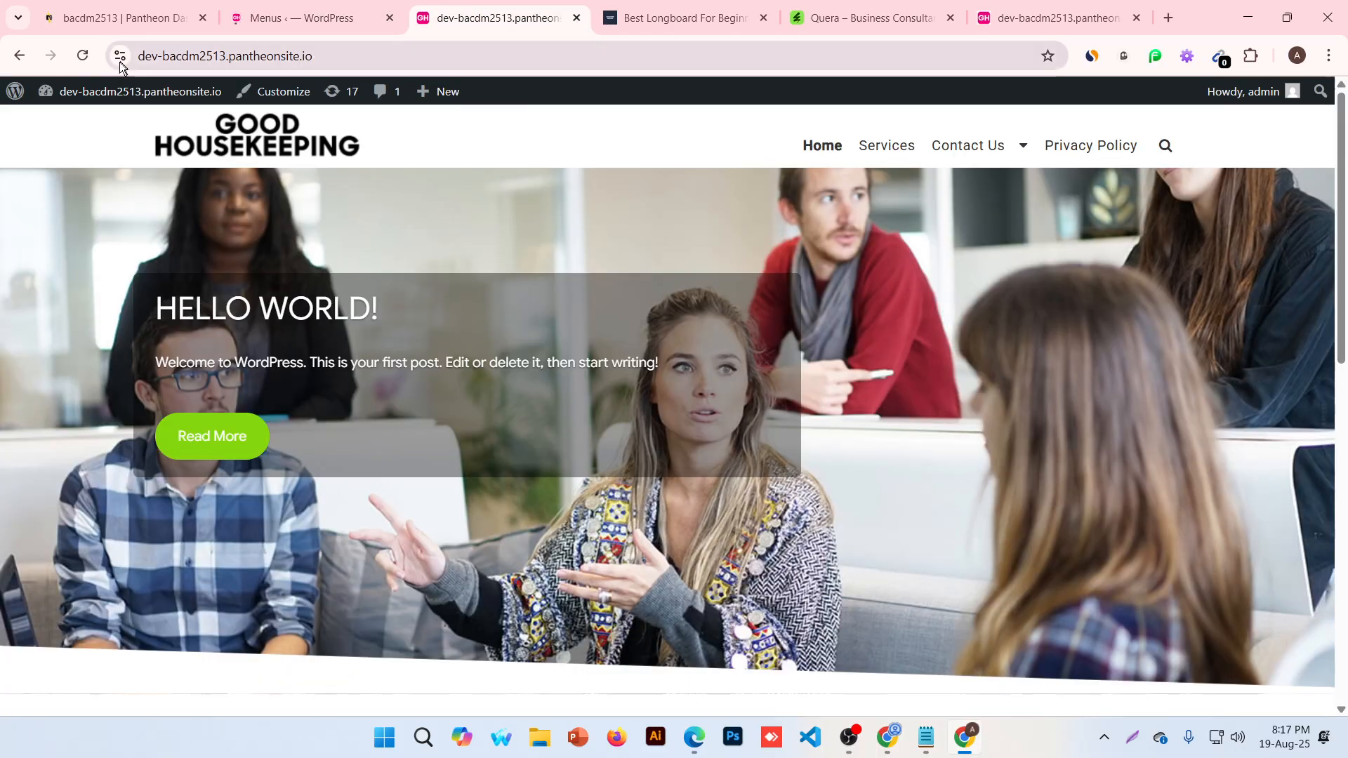
click(82, 56)
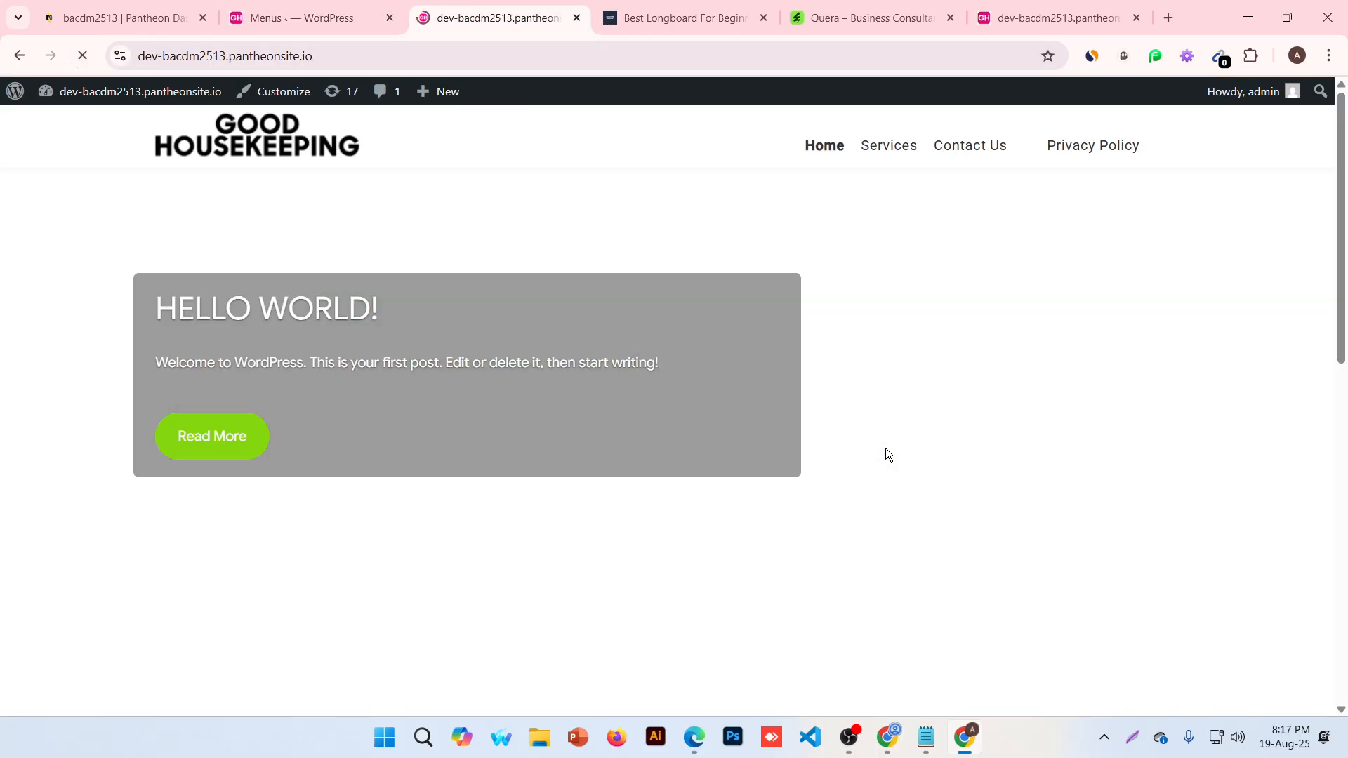
mouse_move(1022, 150)
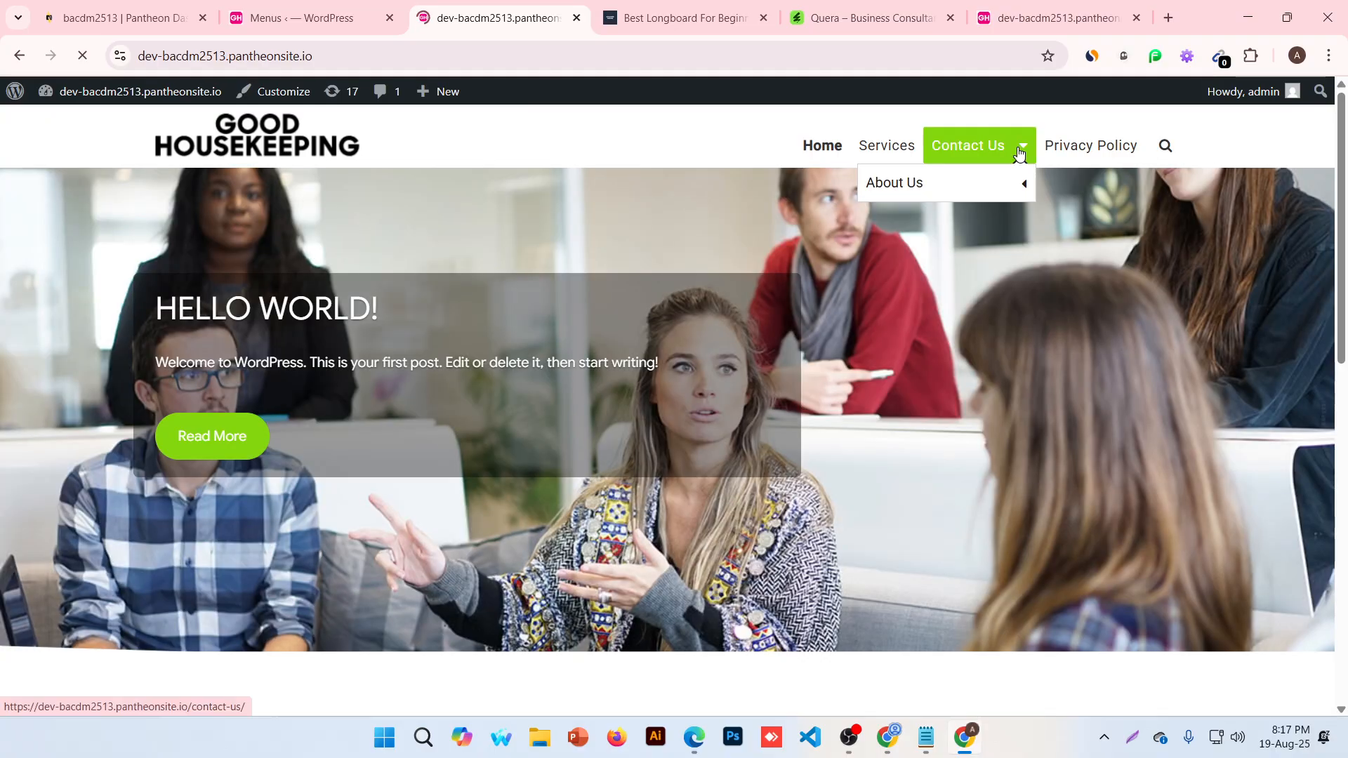
mouse_move(1009, 189)
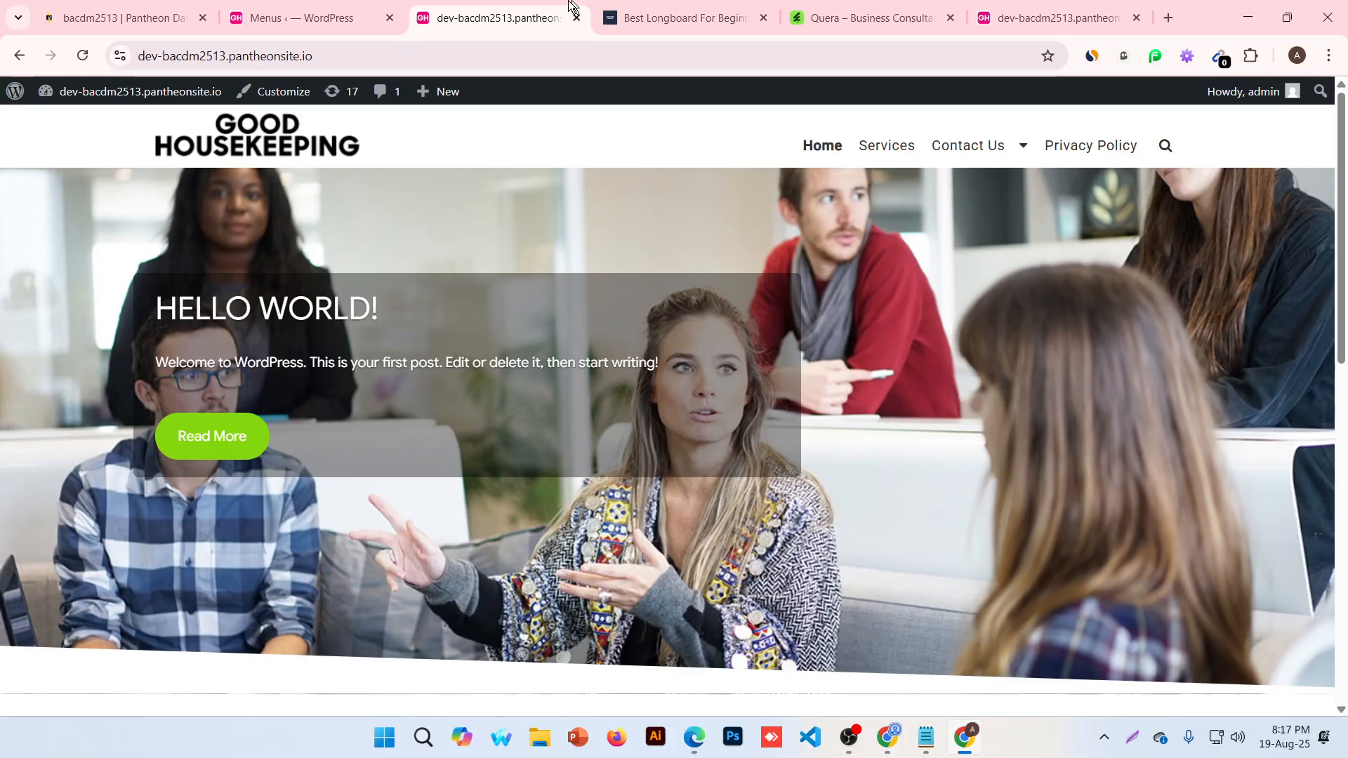
Make Services, Contact Us, About Us and Sample Page sub-items of Home and save the menu
click(264, 18)
scroll(497, 390, down, 8)
scroll(516, 393, down, 1)
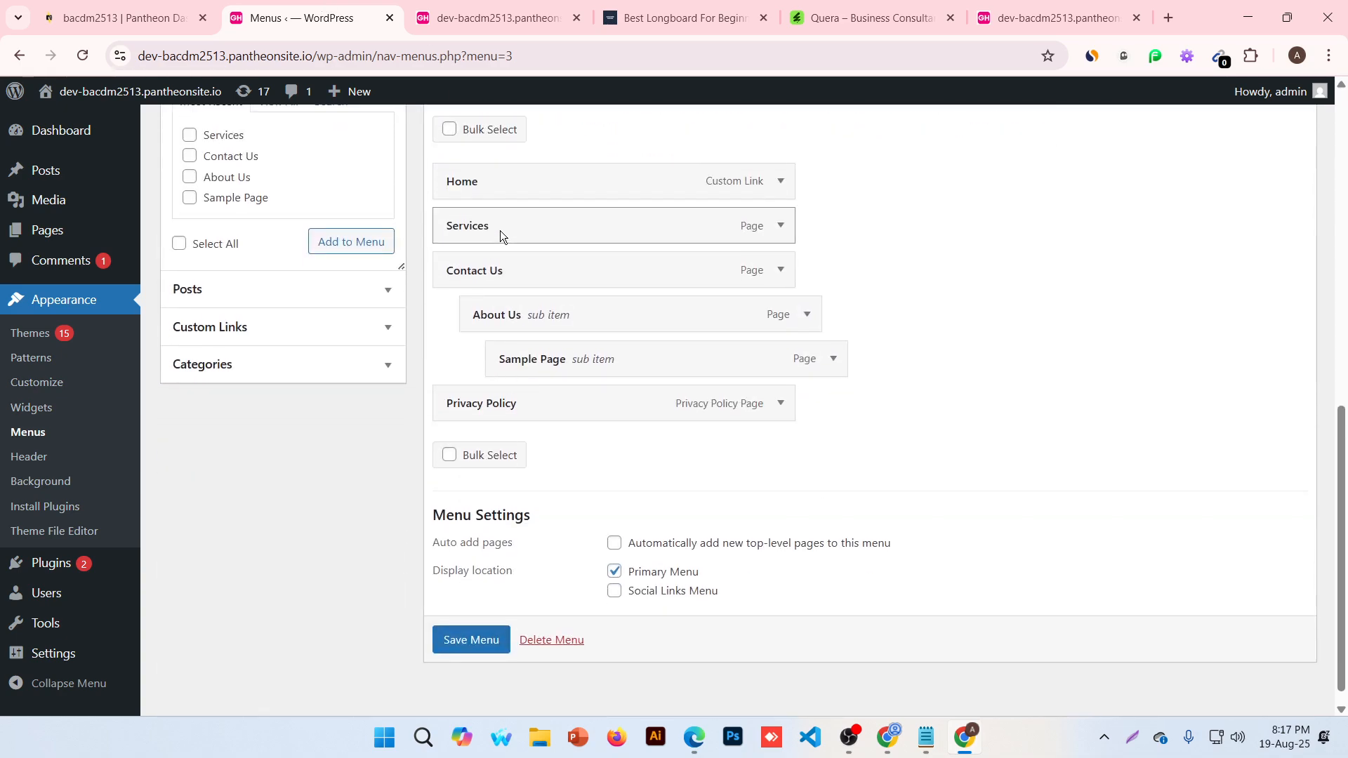
drag(500, 231, 497, 268)
drag(507, 316, 485, 318)
drag(520, 360, 504, 366)
drag(451, 403, 475, 407)
click(471, 640)
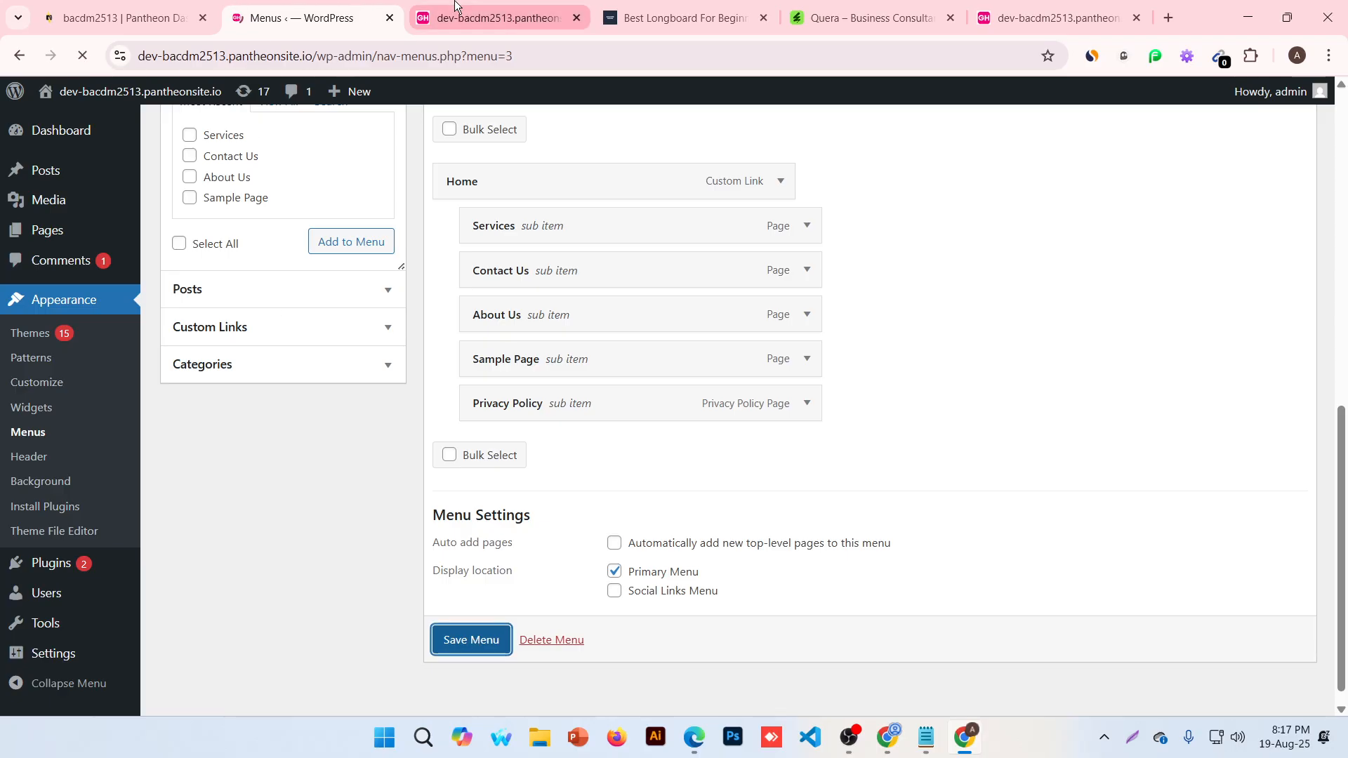
Reload the live site to check the single Home dropdown, then go back to Menus
click(495, 17)
click(79, 54)
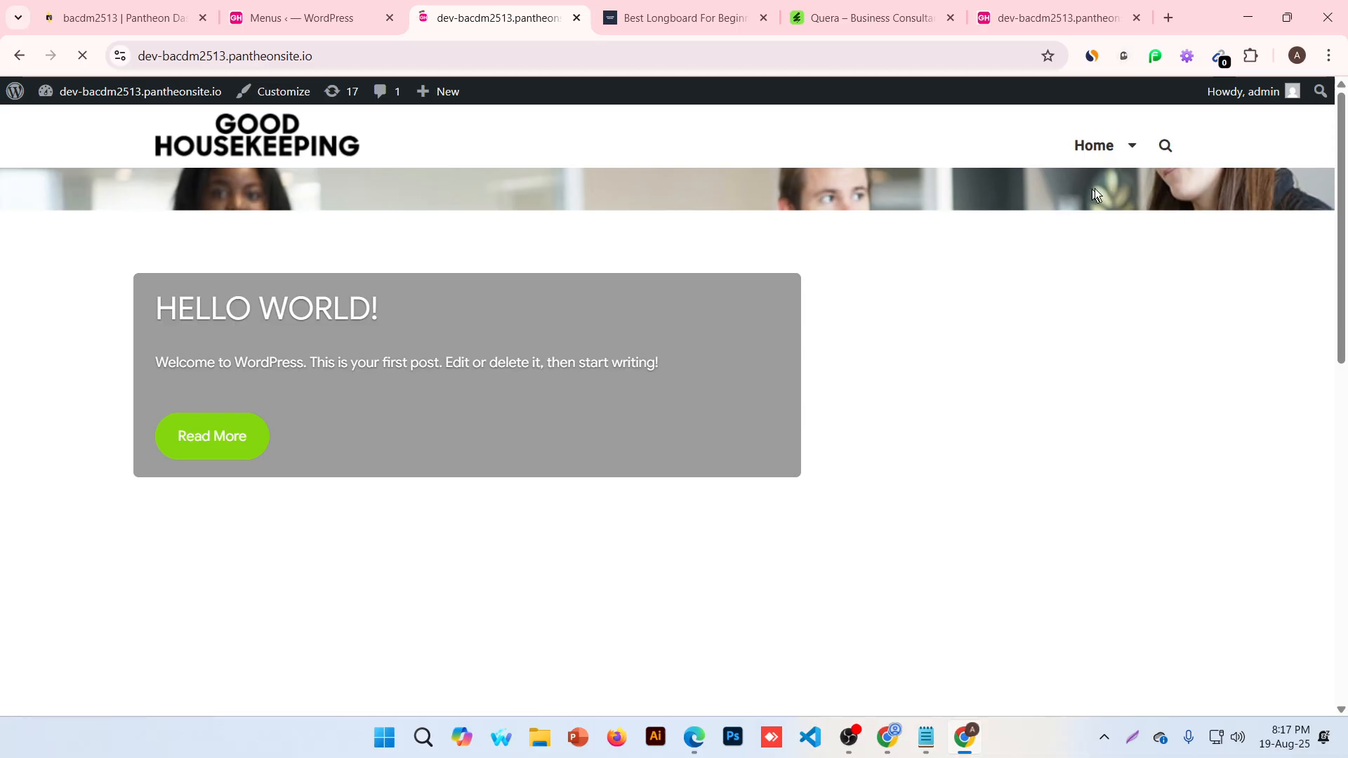
mouse_move(1130, 147)
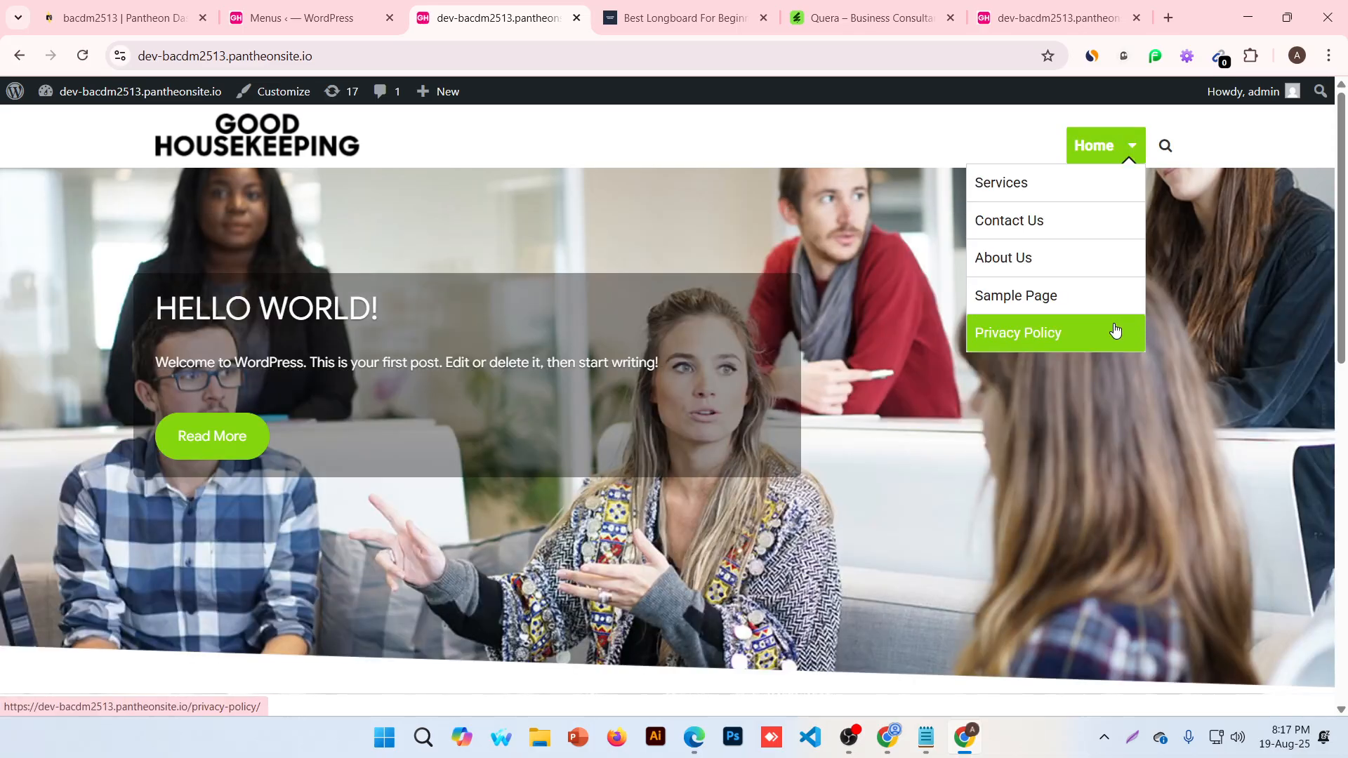
click(309, 16)
scroll(403, 327, down, 5)
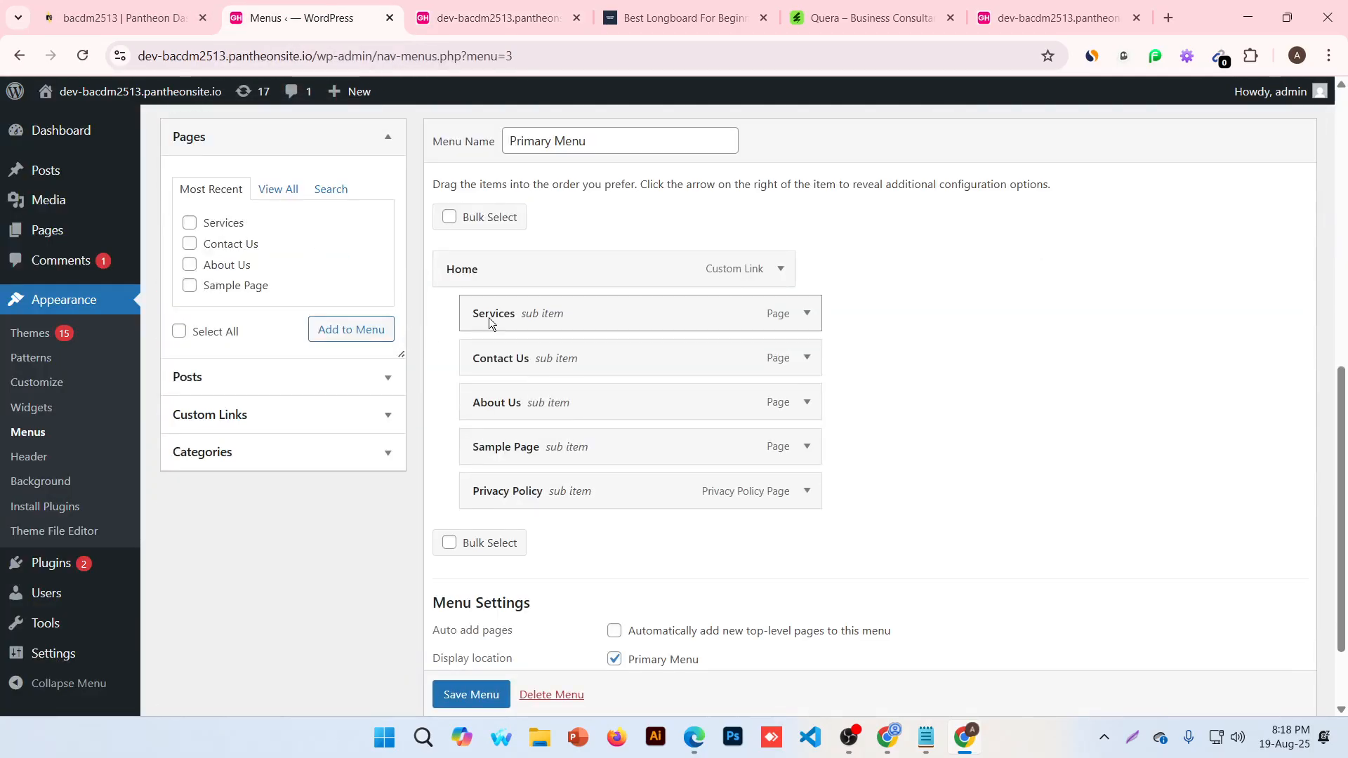
Flatten the menu to Home, Contact Us, About Us, Services, Sample Page, Privacy Policy, save, and reload the site
drag(487, 317, 453, 491)
drag(485, 445, 457, 495)
drag(484, 411, 458, 500)
drag(475, 337, 450, 318)
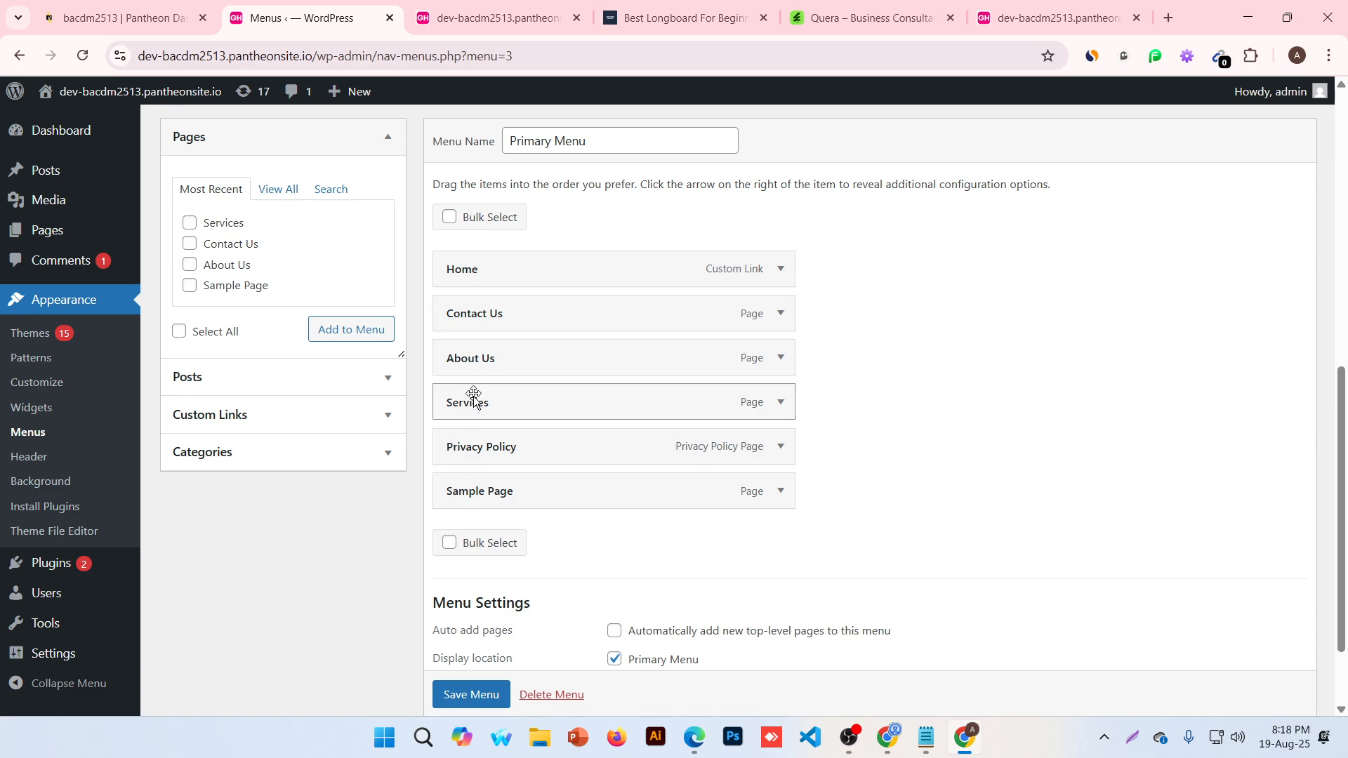
drag(472, 453, 469, 496)
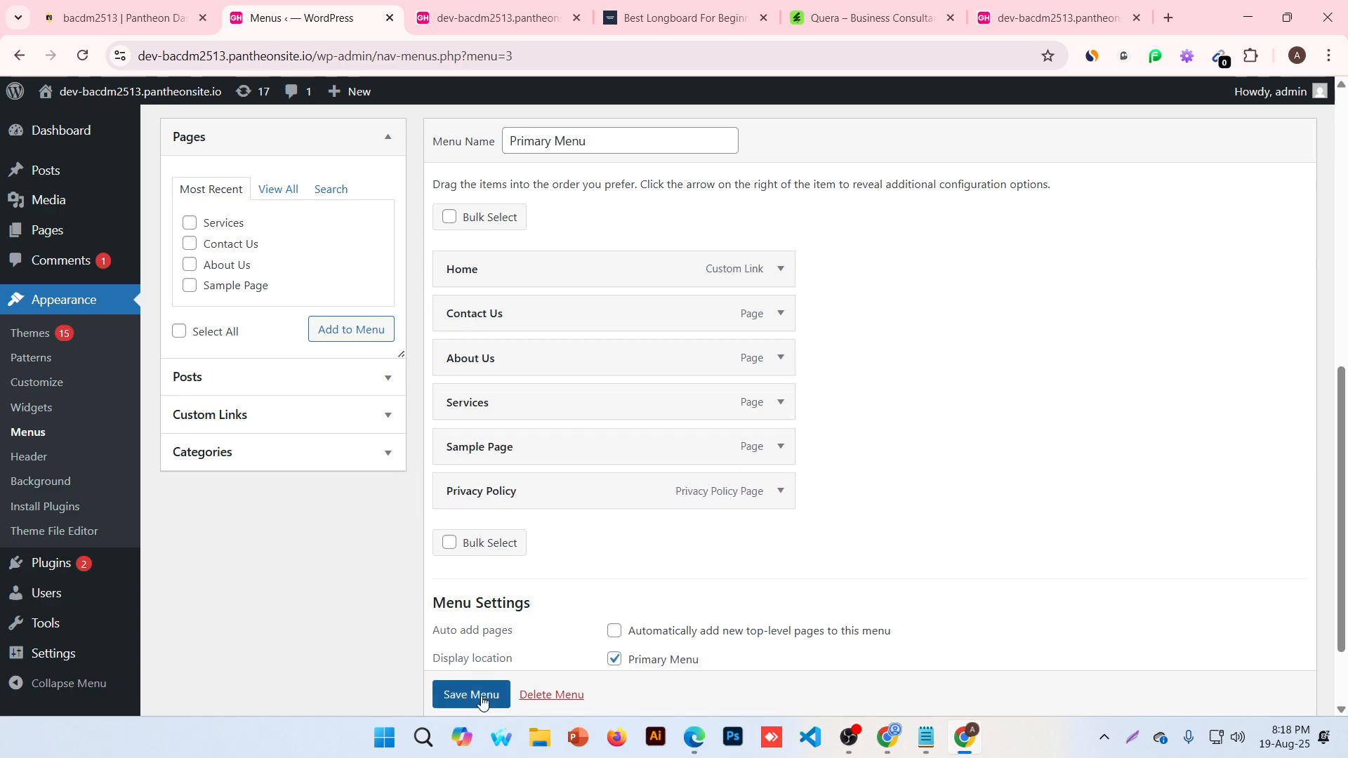
click(480, 697)
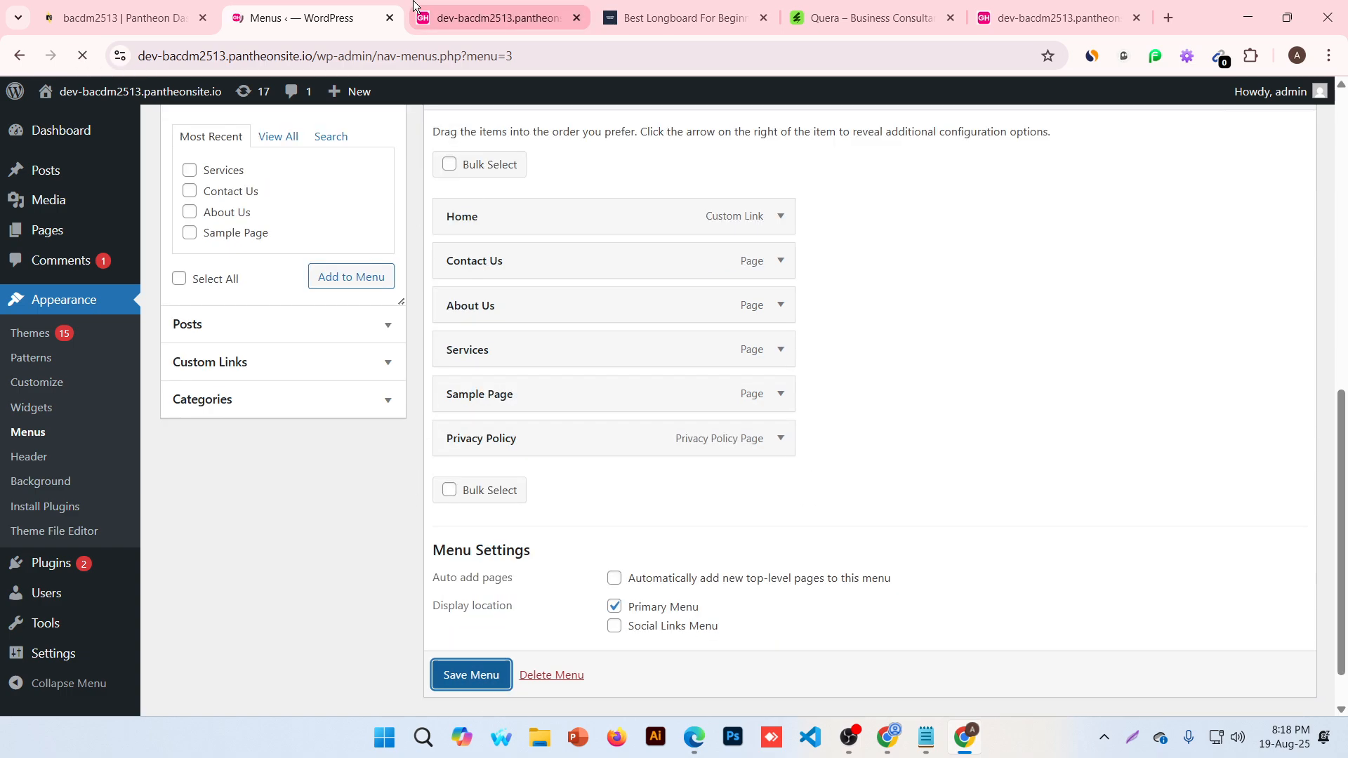
click(491, 17)
click(83, 55)
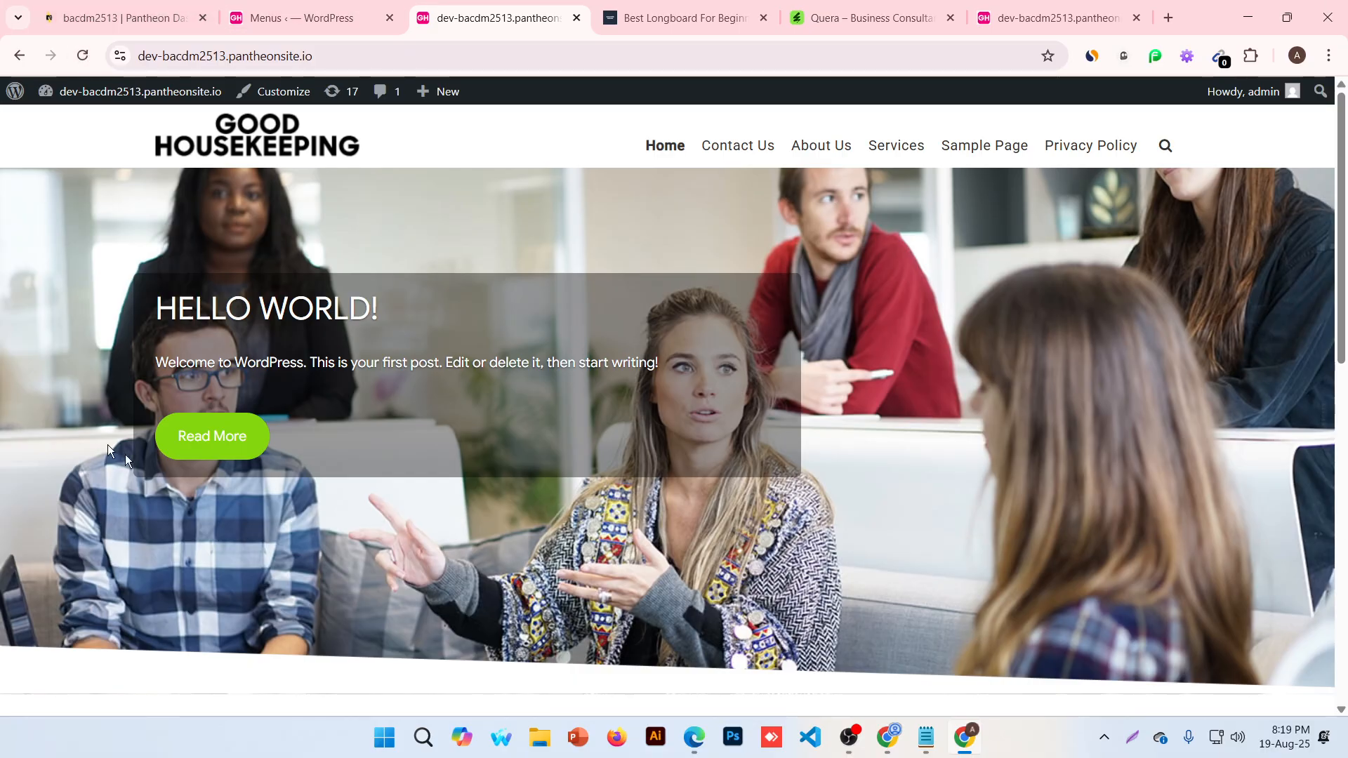
Close the Quera, duplicate site and longboard tabs, ending on the site's front page
click(332, 14)
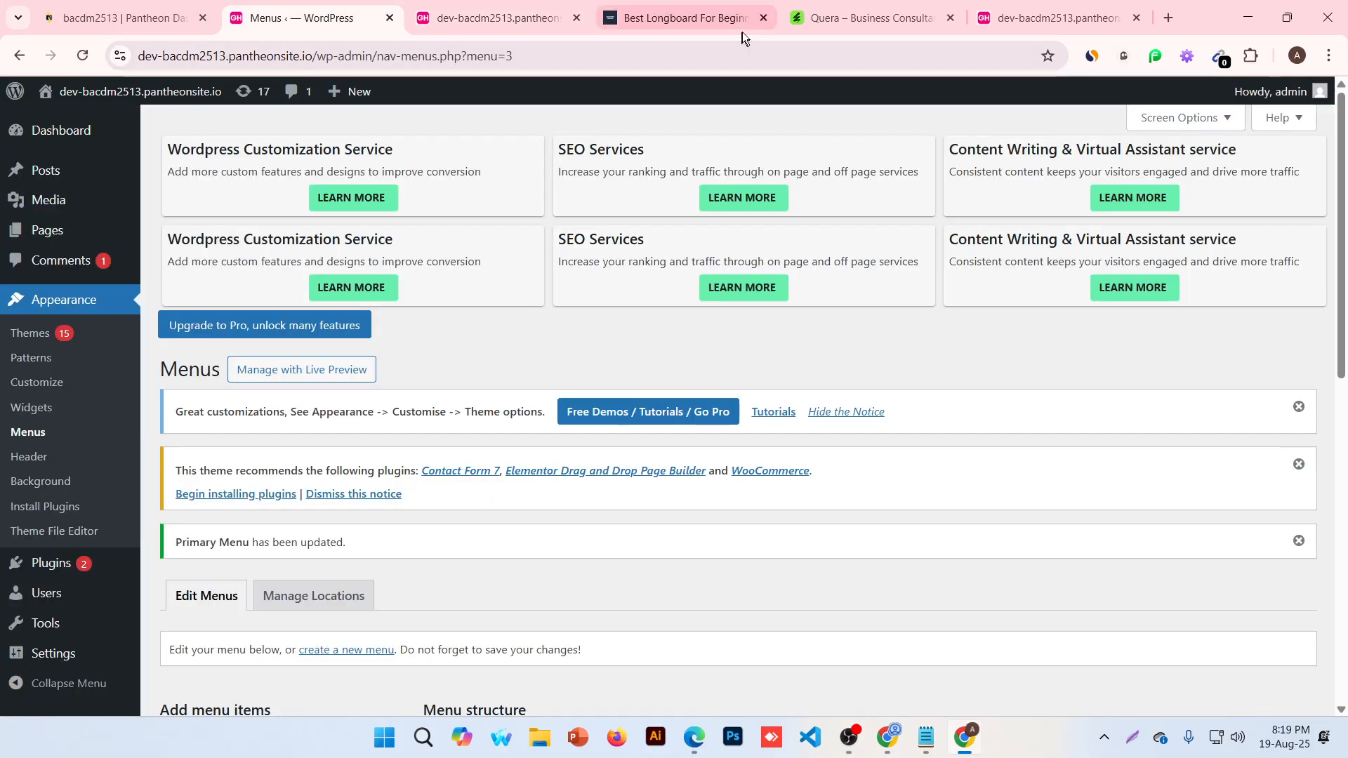
click(880, 17)
click(950, 18)
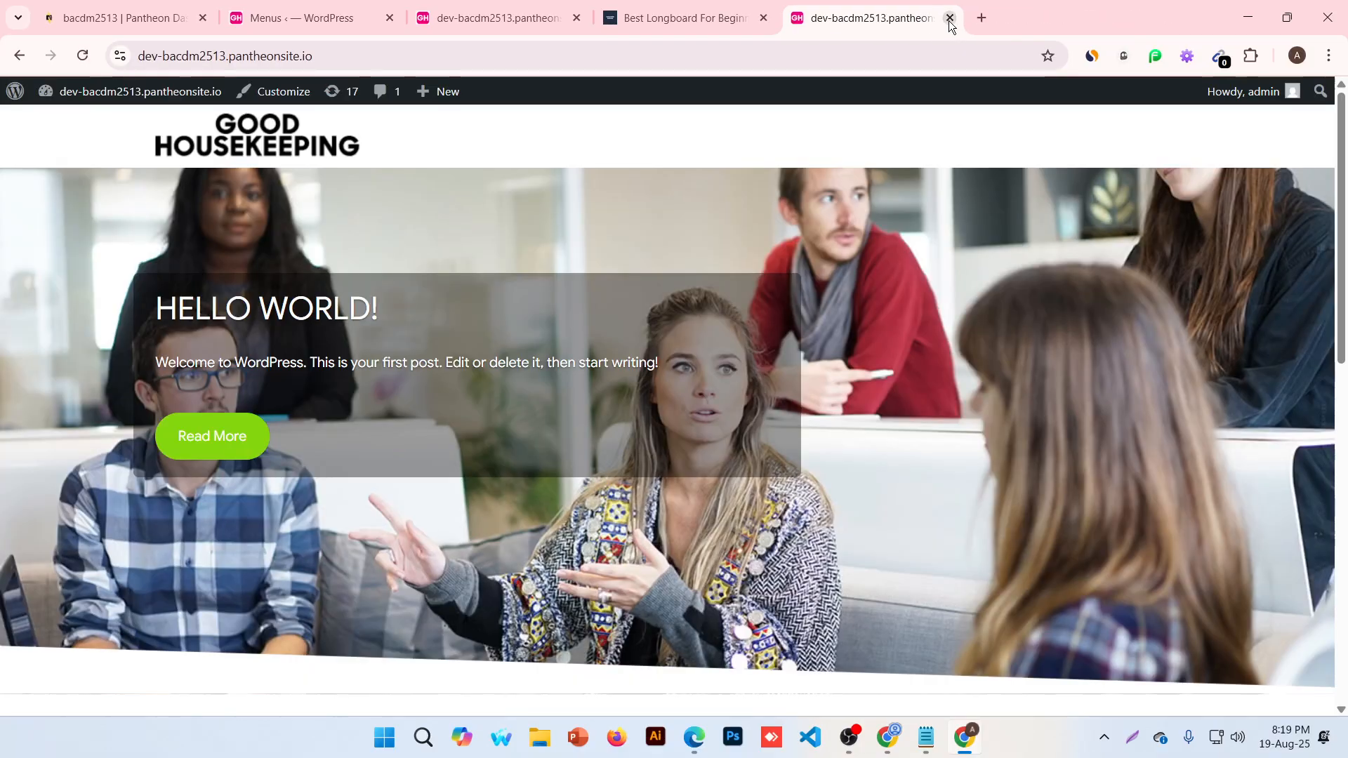
click(947, 19)
click(370, 18)
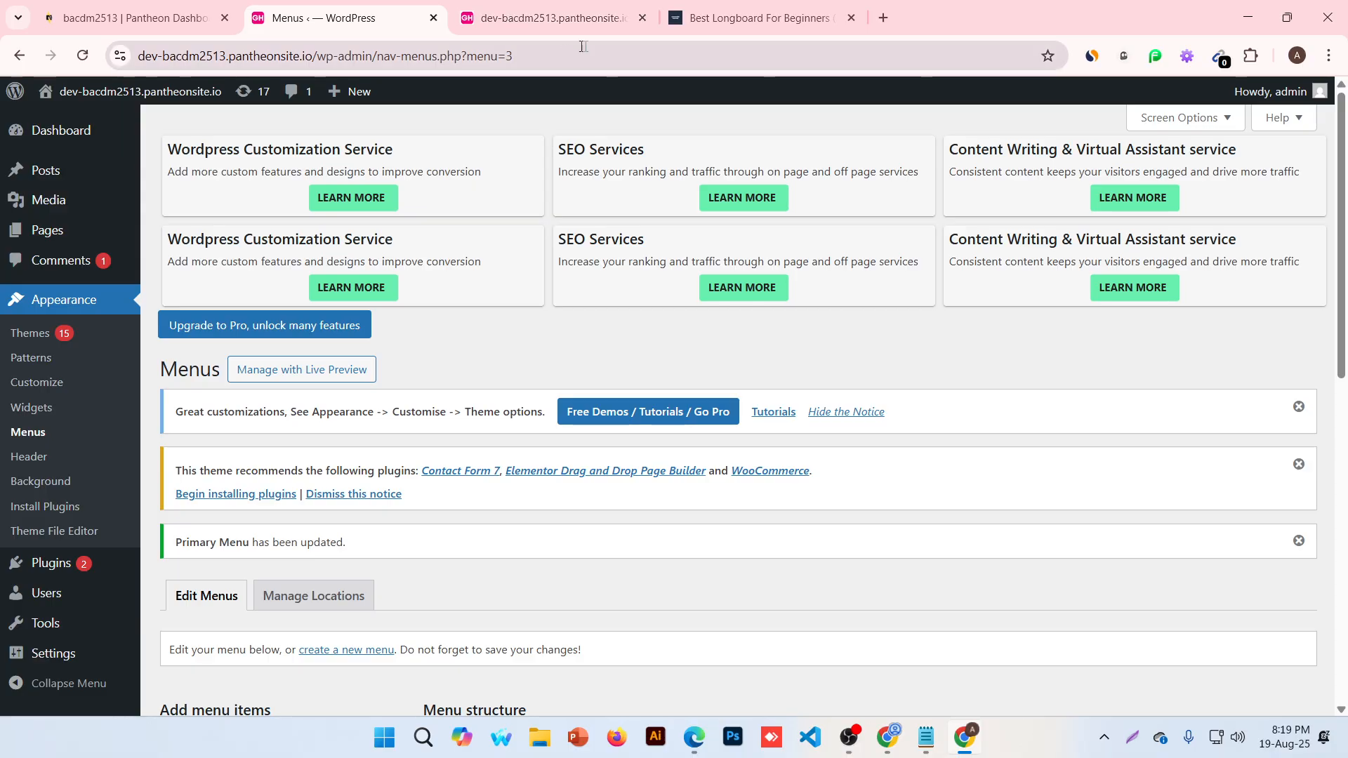
click(852, 18)
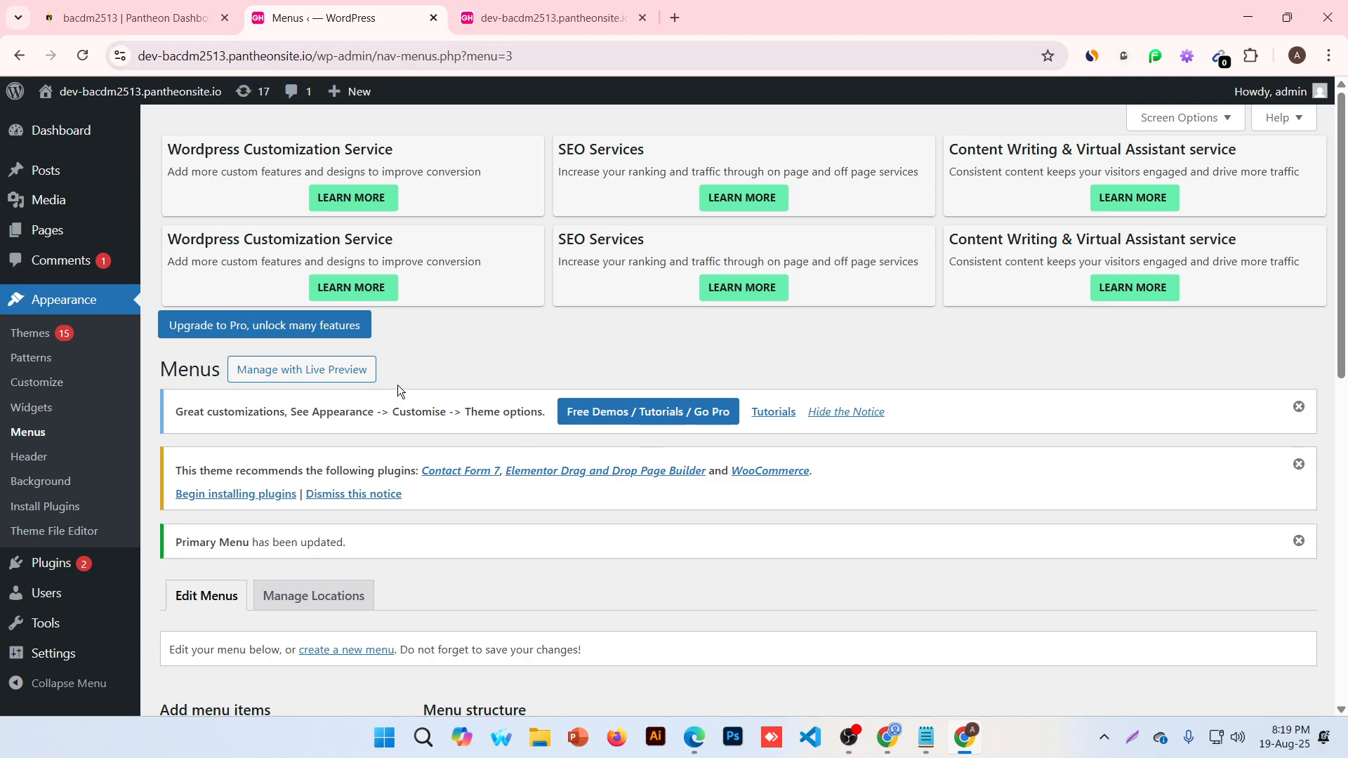
click(570, 7)
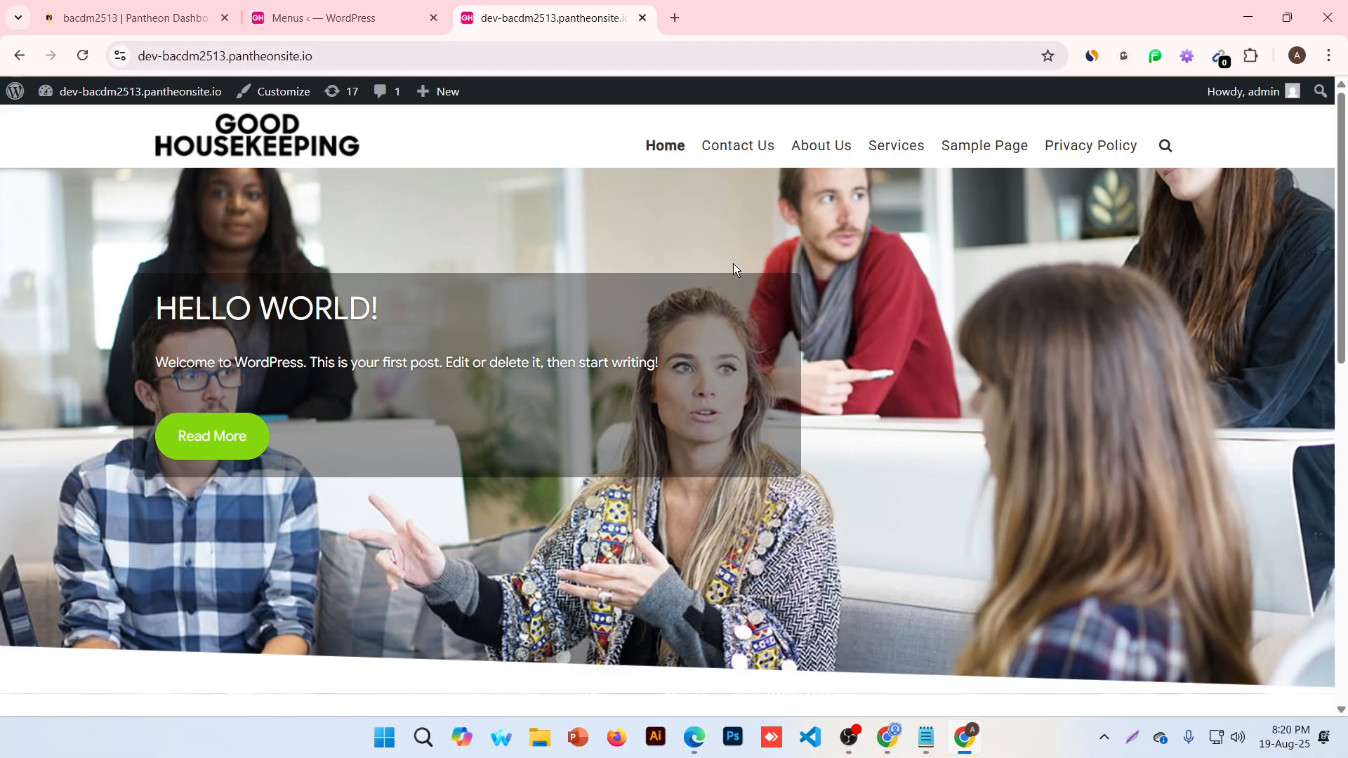
Search Google for 'cropboot theme' in a new tab and open the Corpboot ThemeForest result
click(676, 18)
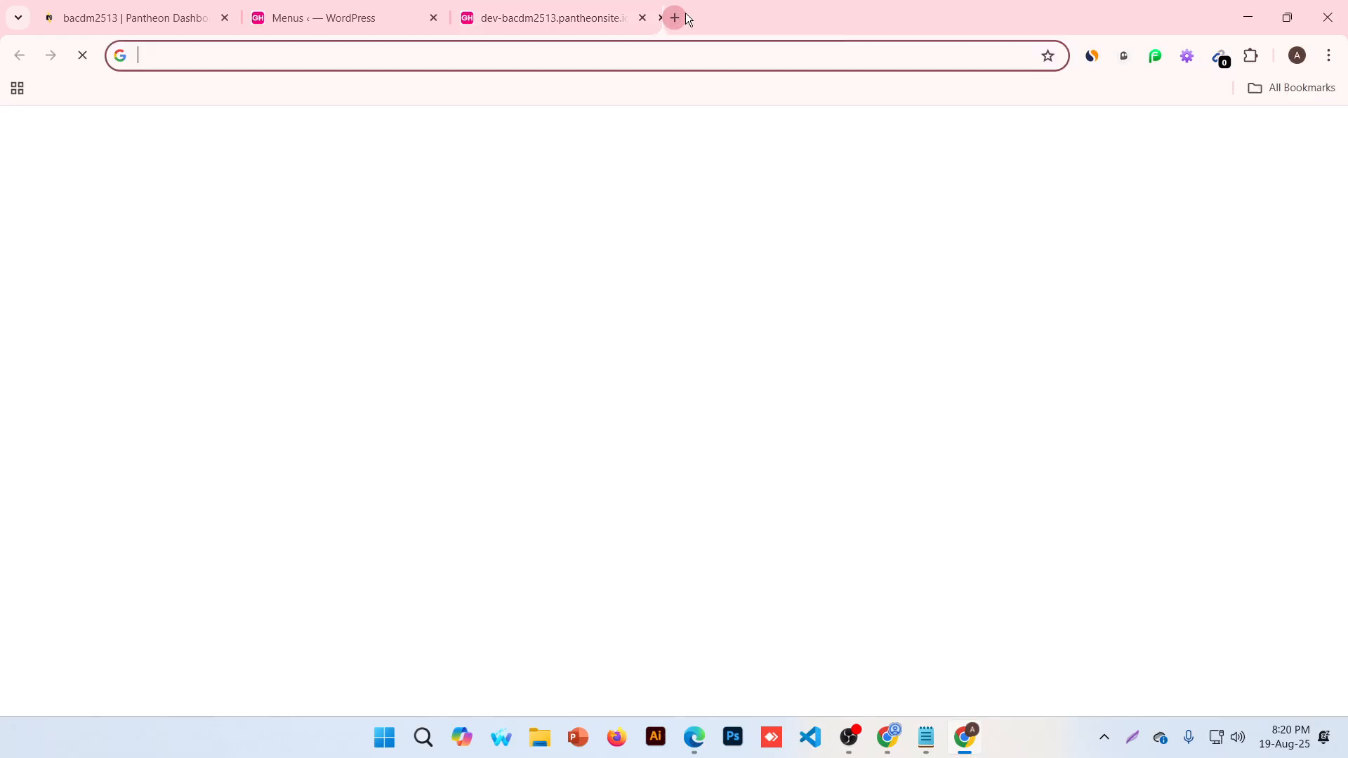
text(cropboot)
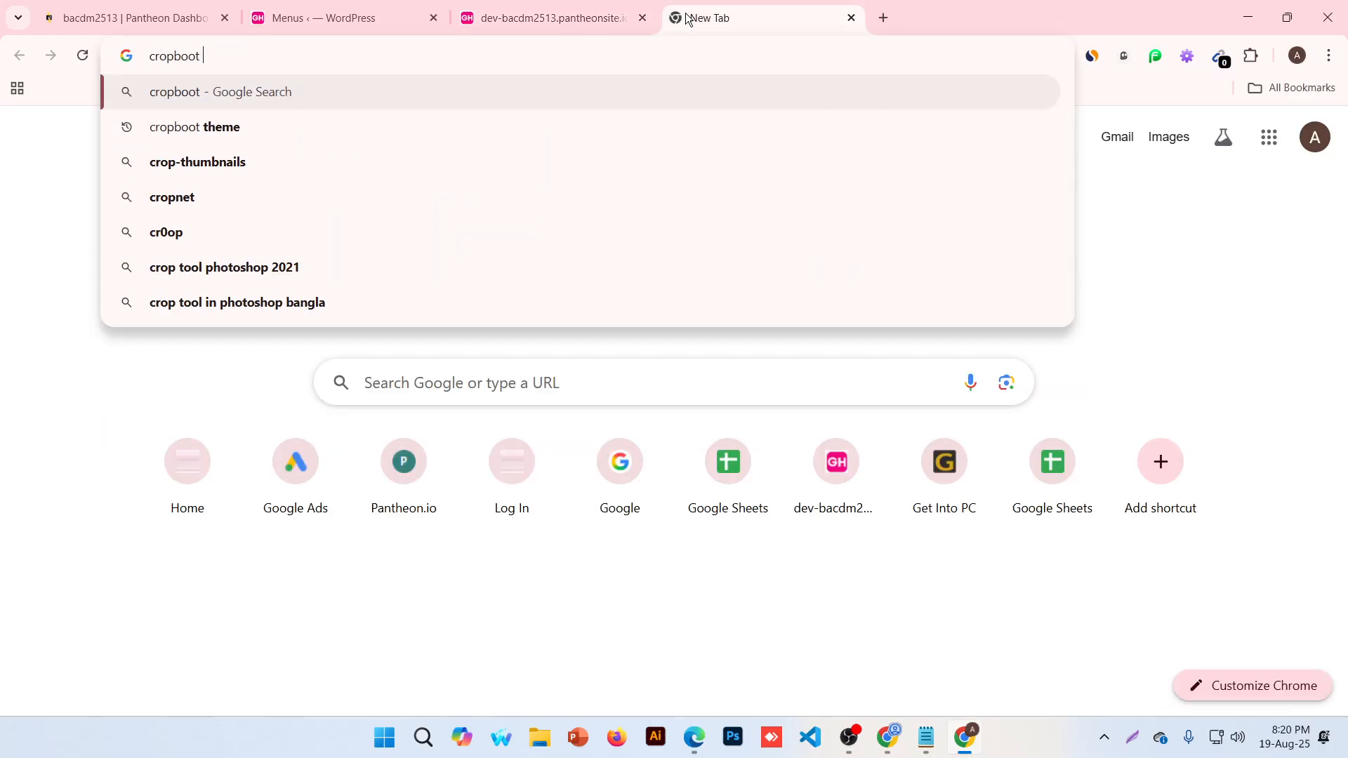
key(Down)
key(Return)
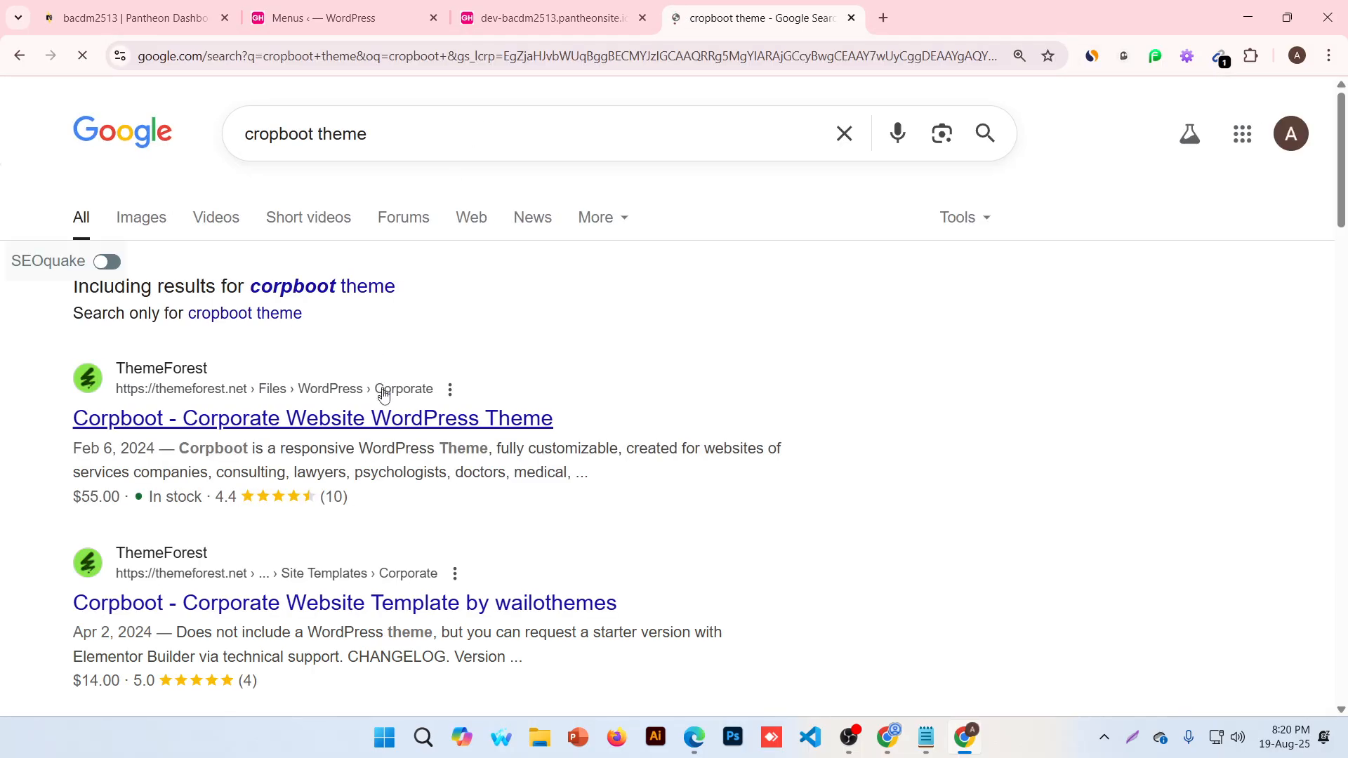
click(385, 418)
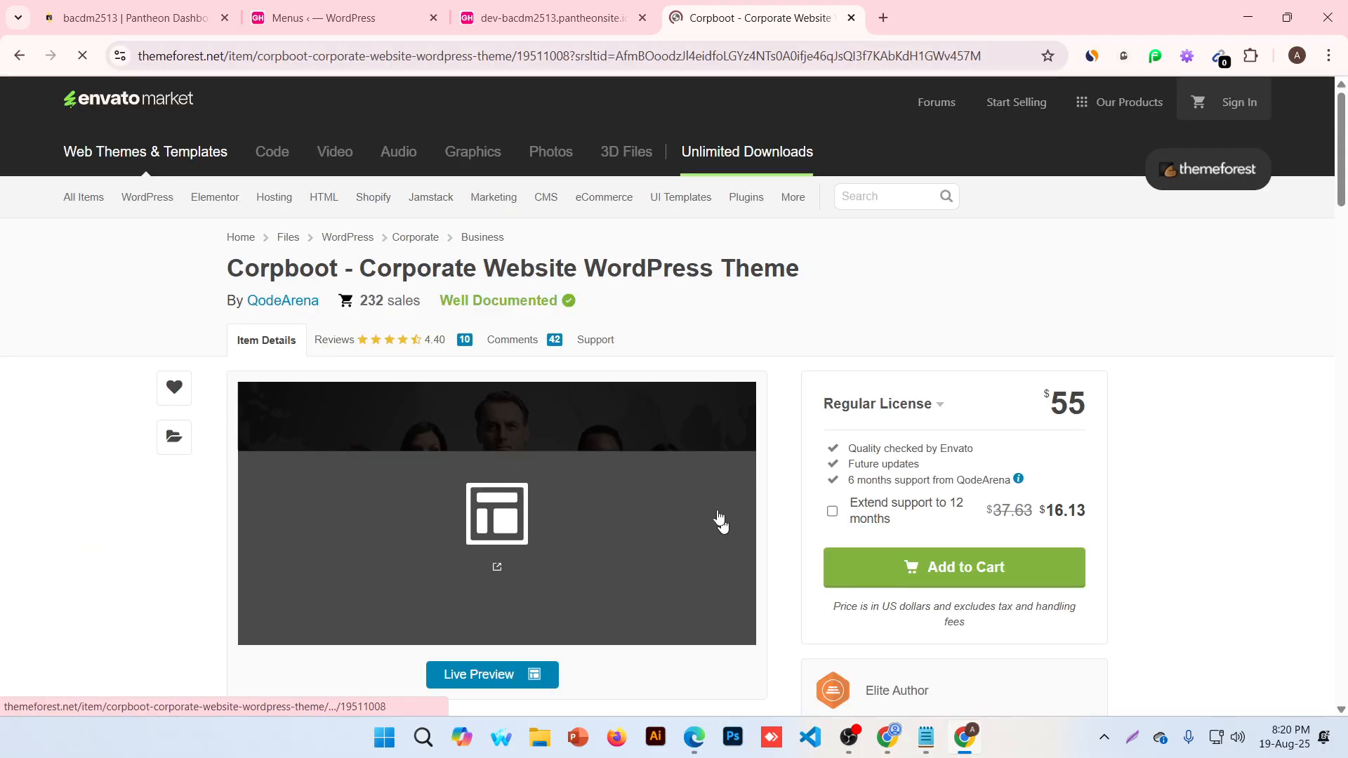
Open the Corpboot live demo preview, then switch back to the WordPress tab
click(435, 678)
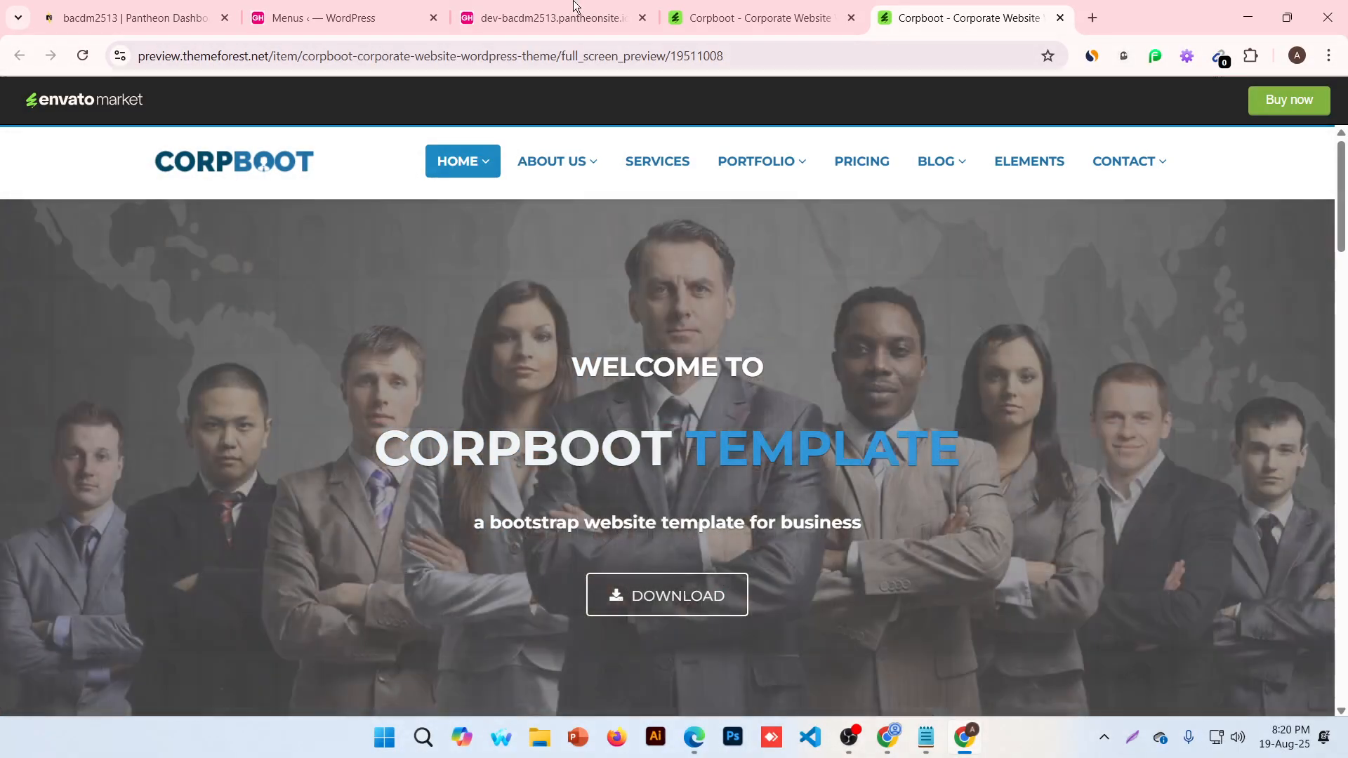
click(574, 6)
Open Business Consult's functions.php in the Theme File Editor and scroll to the admin notice function
click(337, 17)
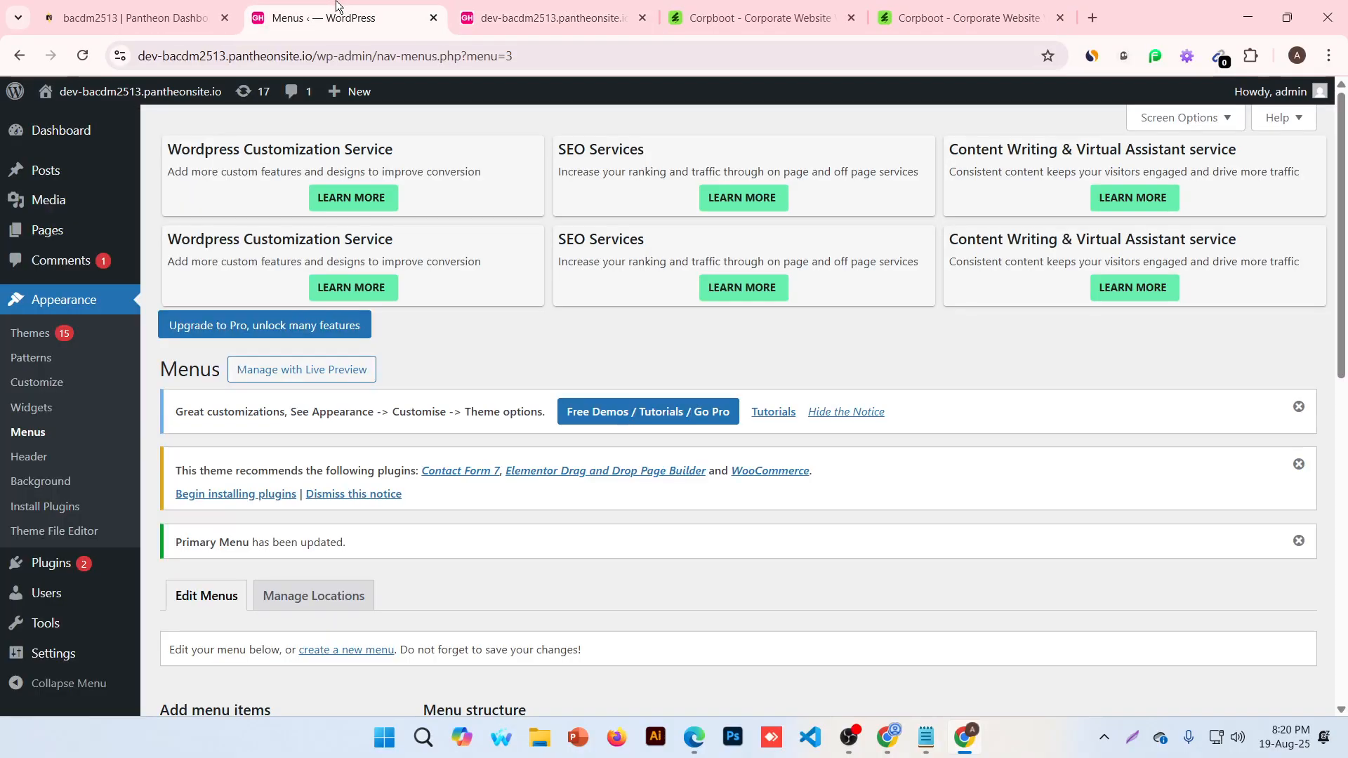
mouse_move(50, 224)
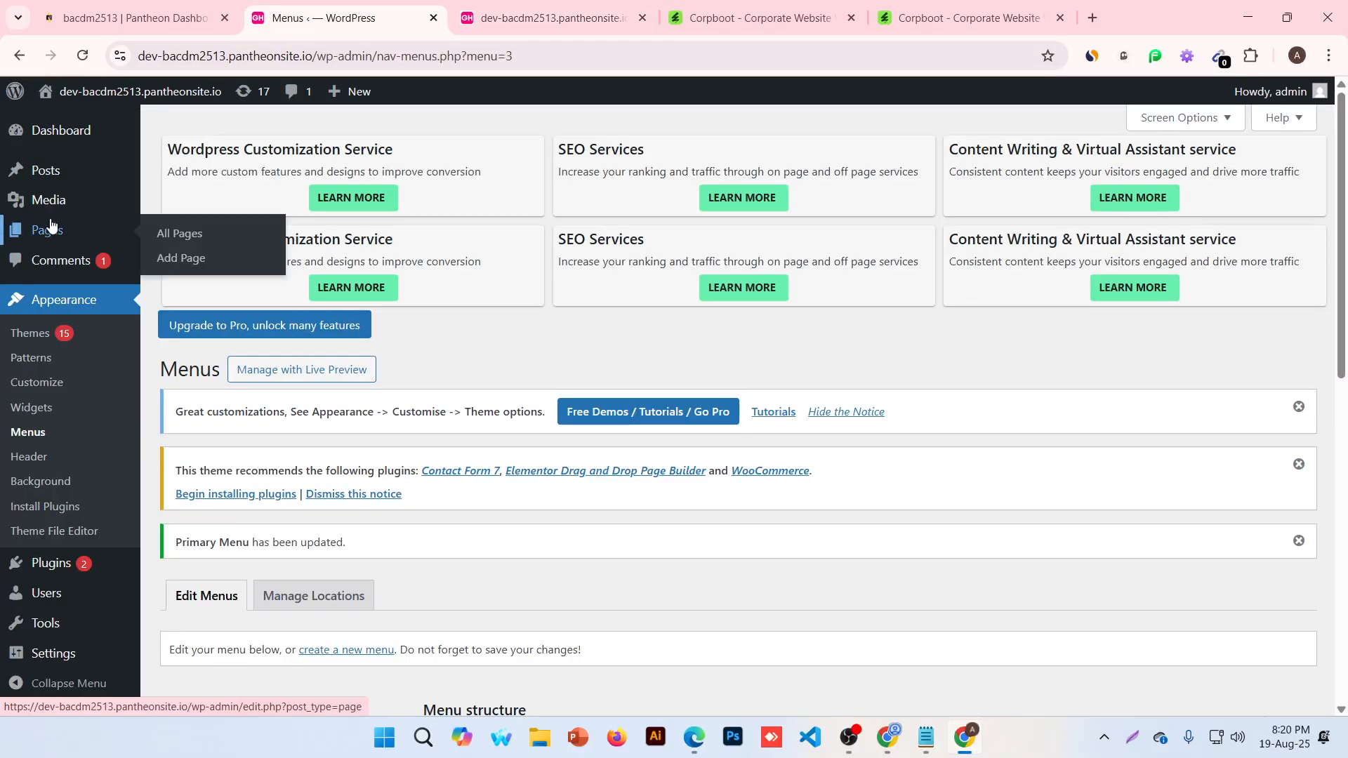
scroll(54, 309, down, 2)
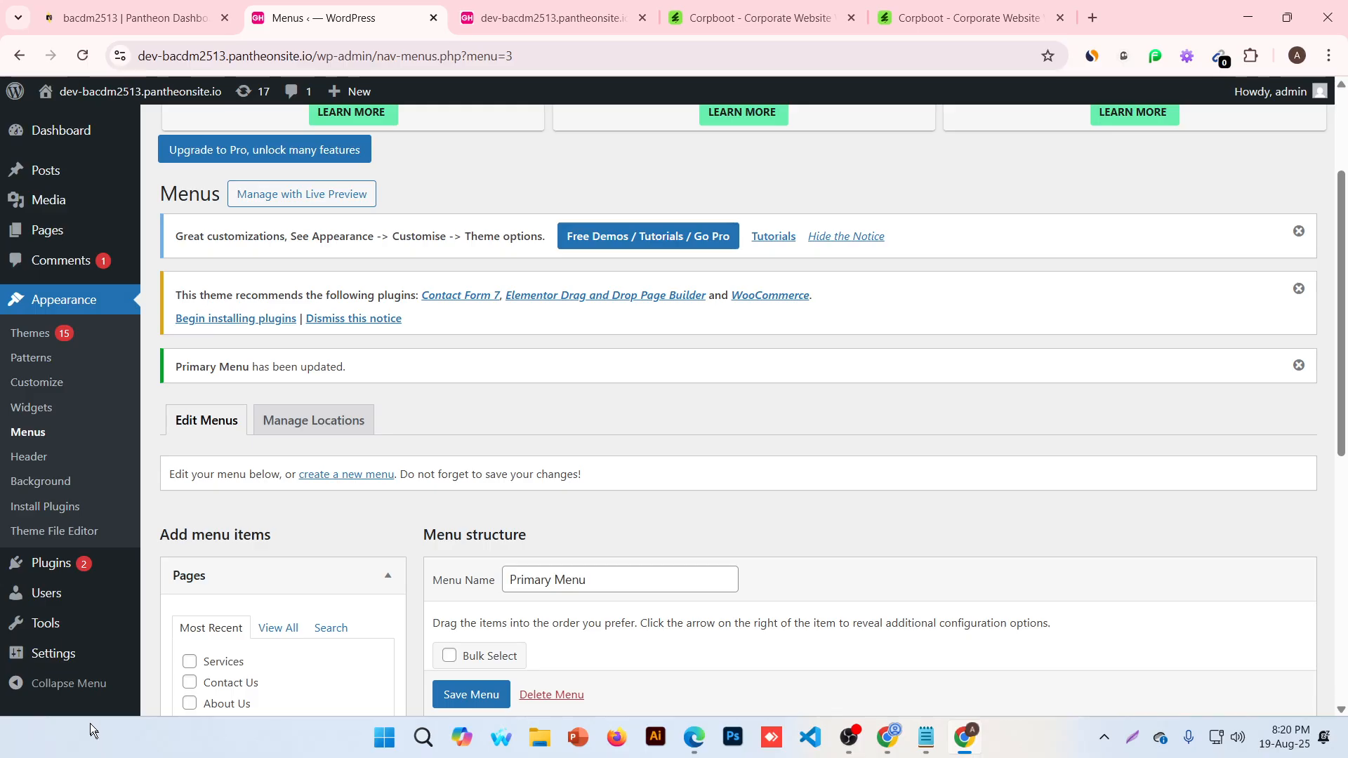
click(77, 532)
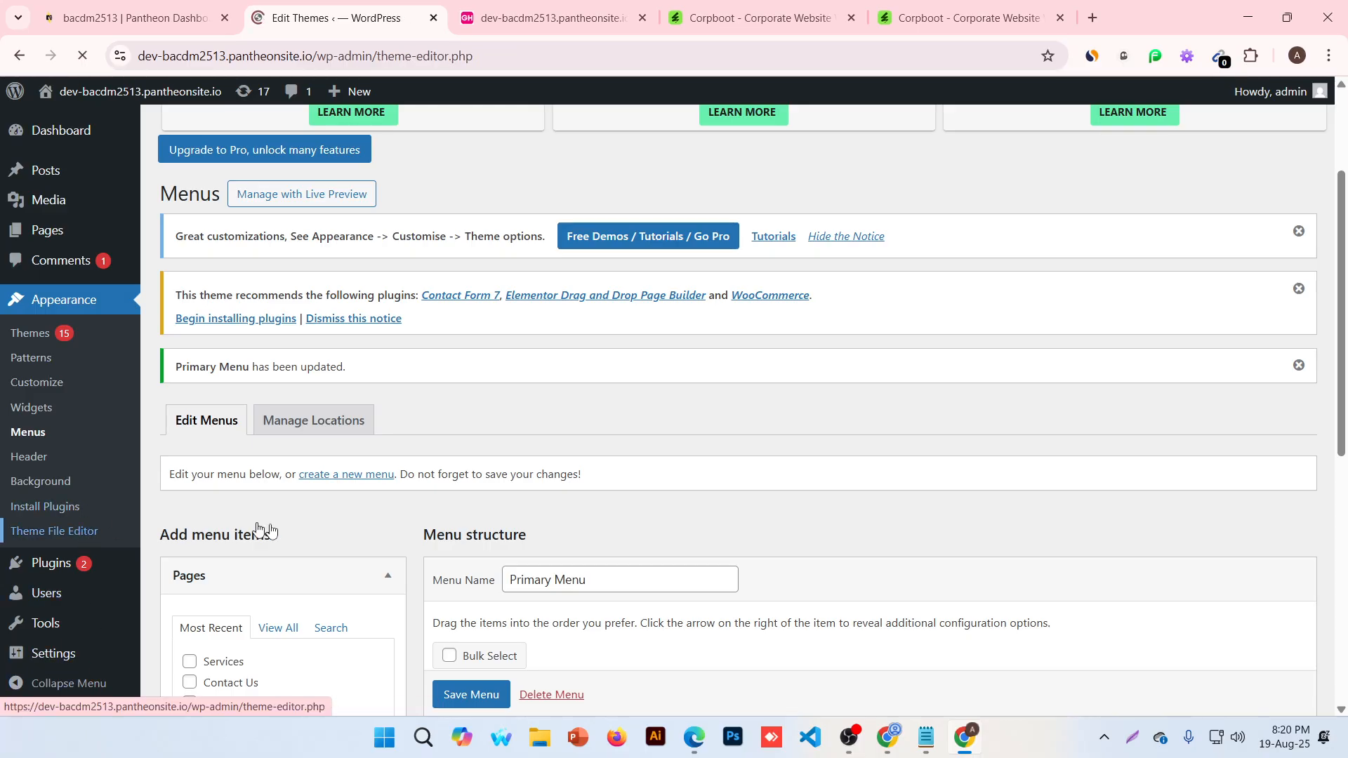
scroll(382, 544, down, 5)
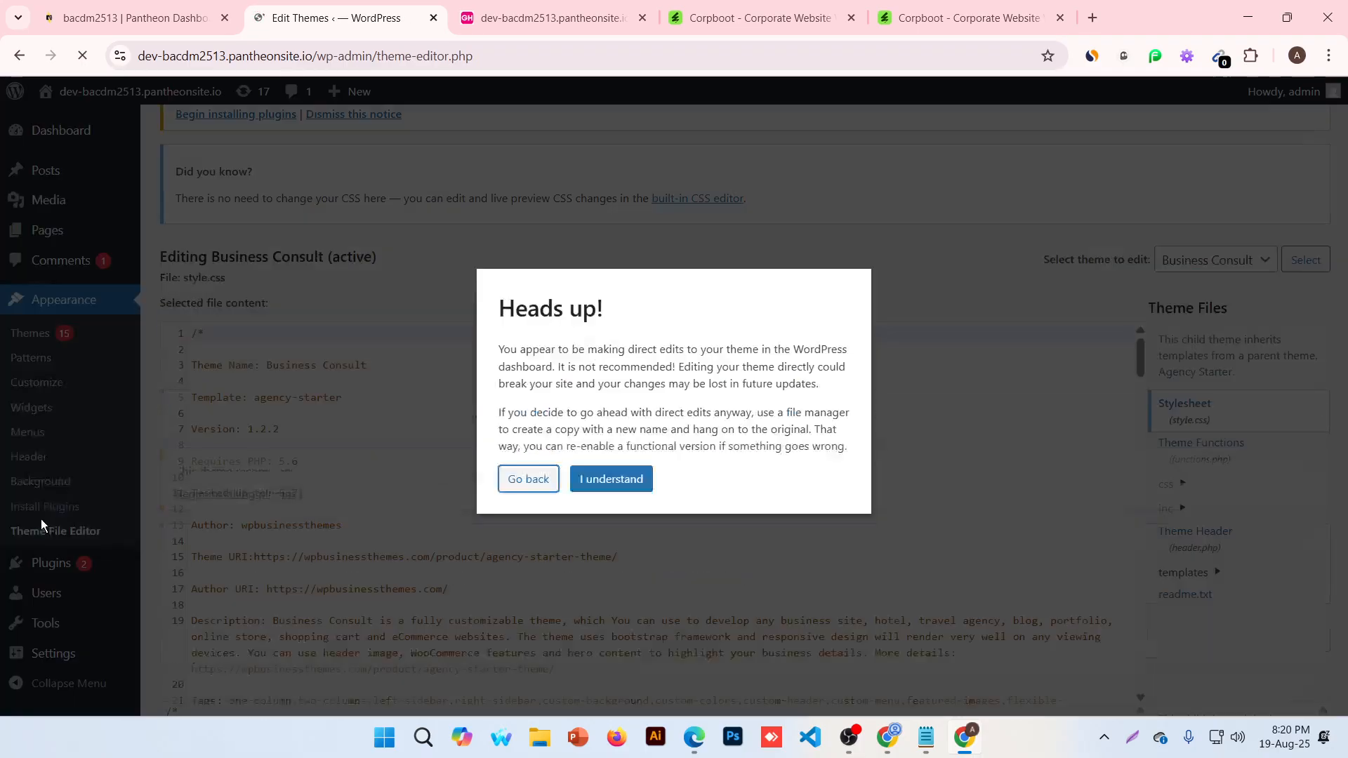
click(611, 475)
scroll(433, 483, down, 1)
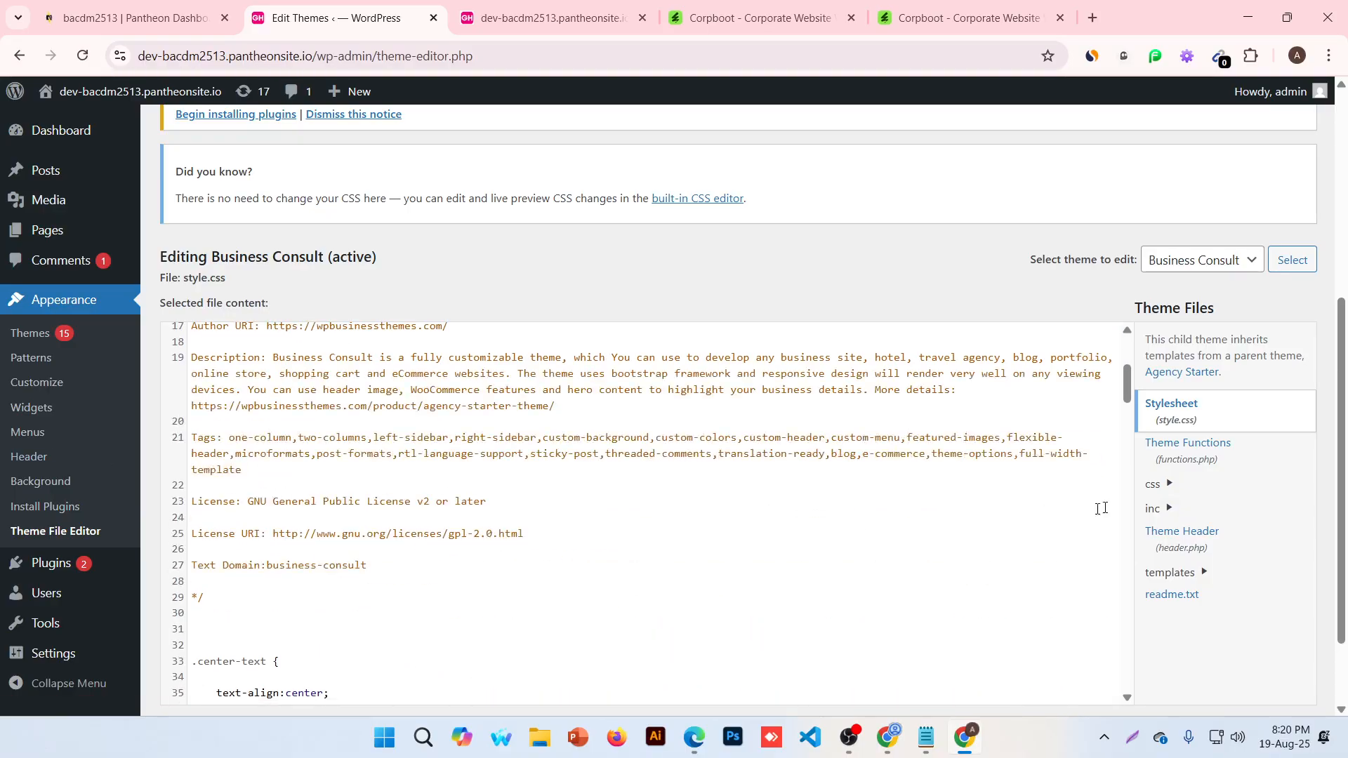
click(1181, 446)
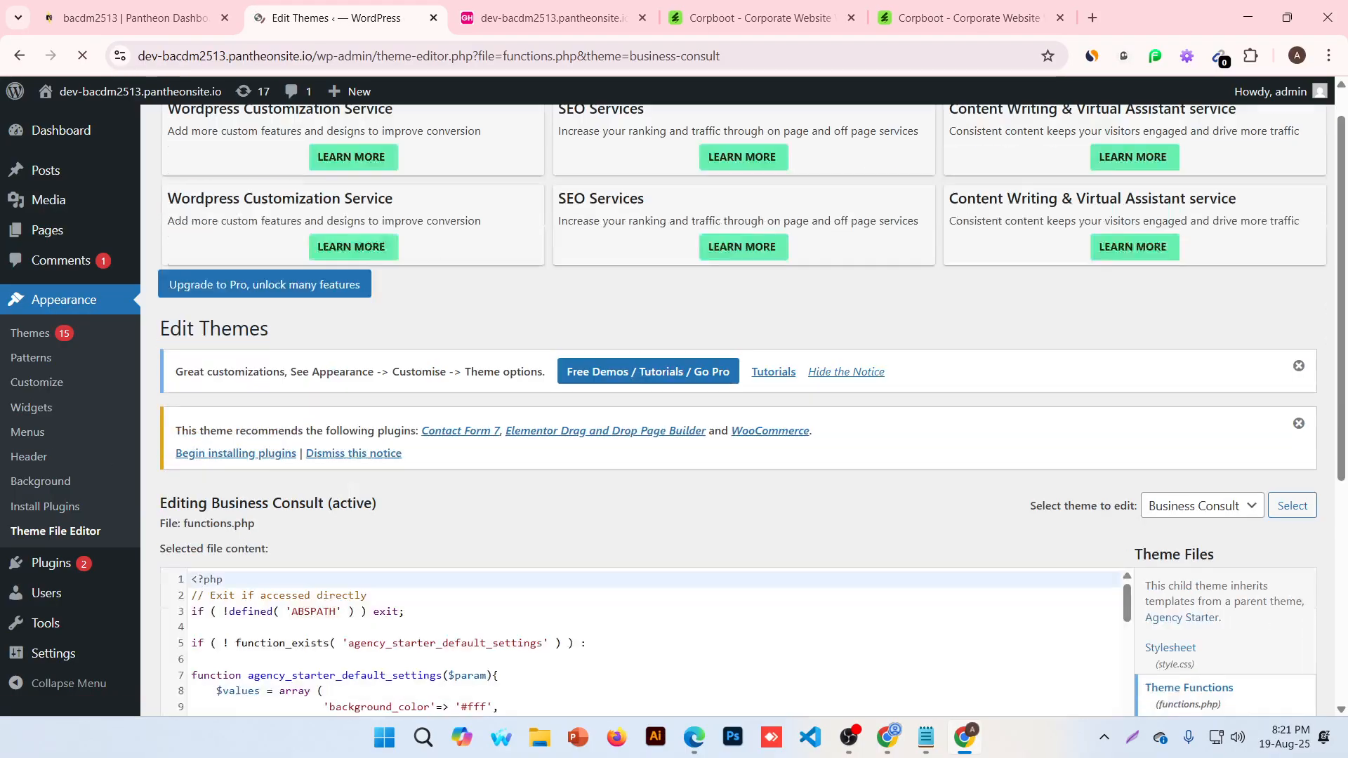
scroll(643, 372, down, 10)
scroll(643, 372, down, 20)
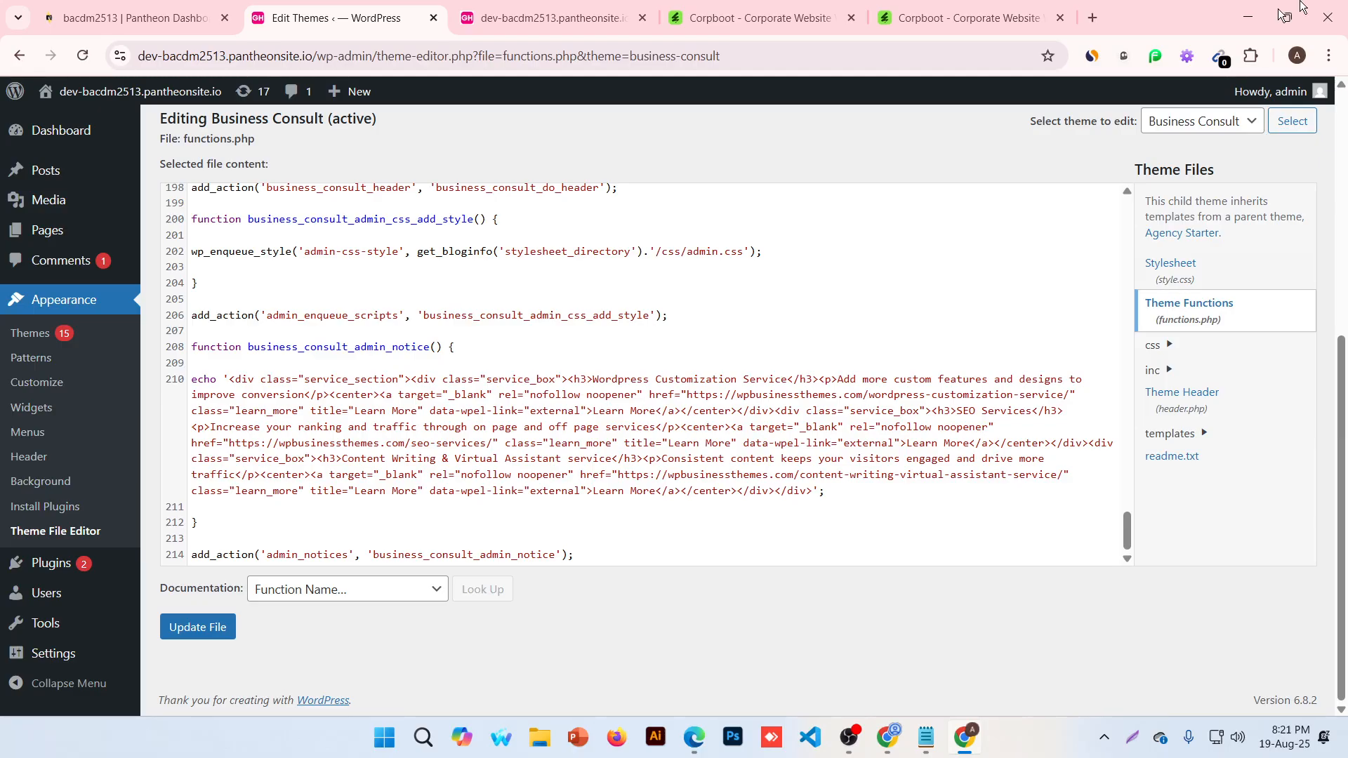
Close both Corpboot tabs
click(849, 18)
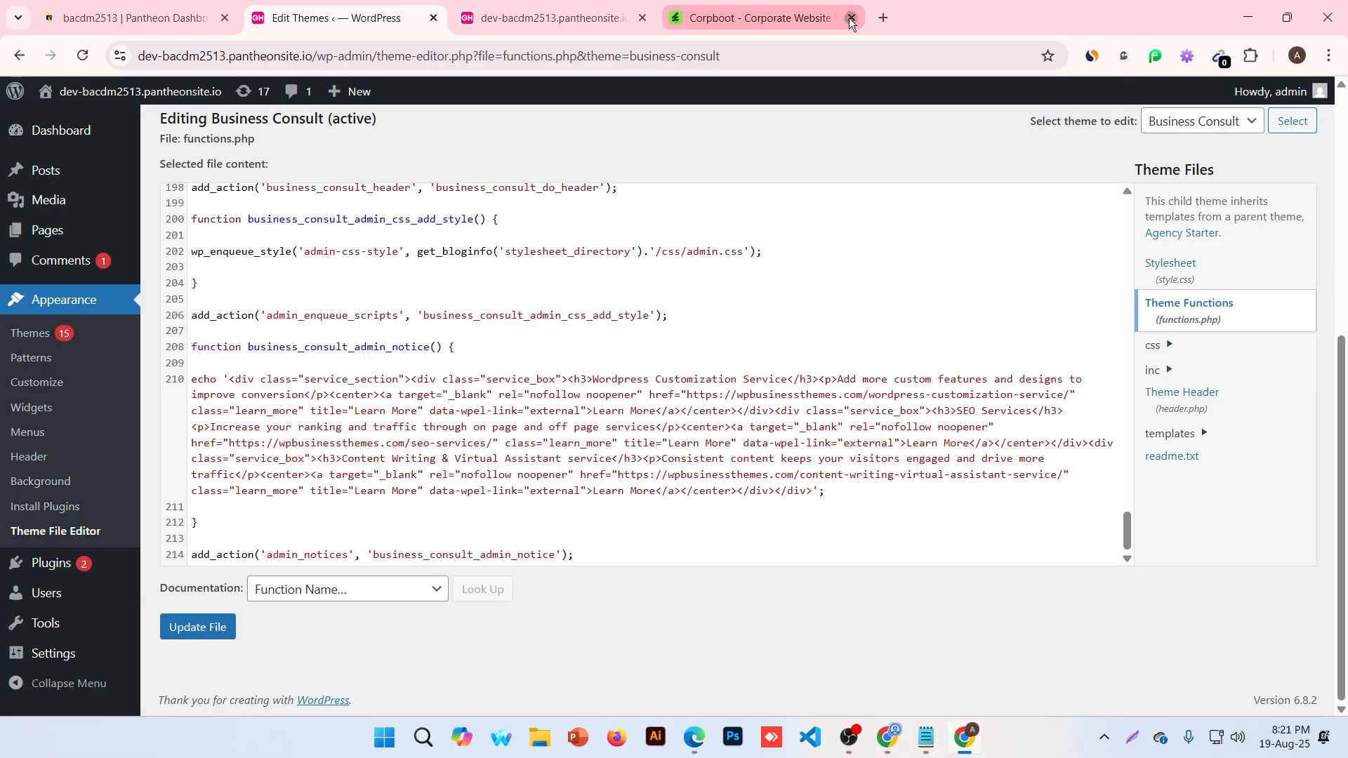
click(849, 19)
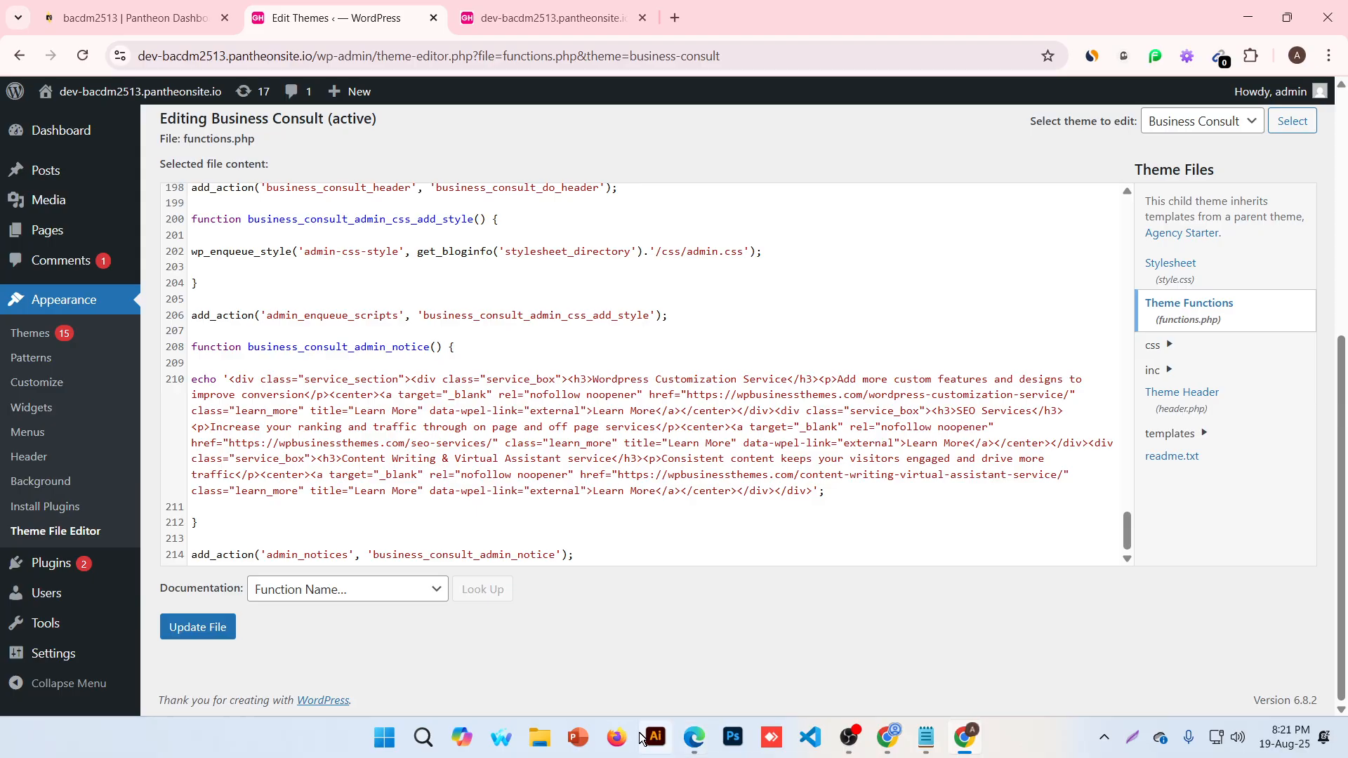
mouse_move(693, 752)
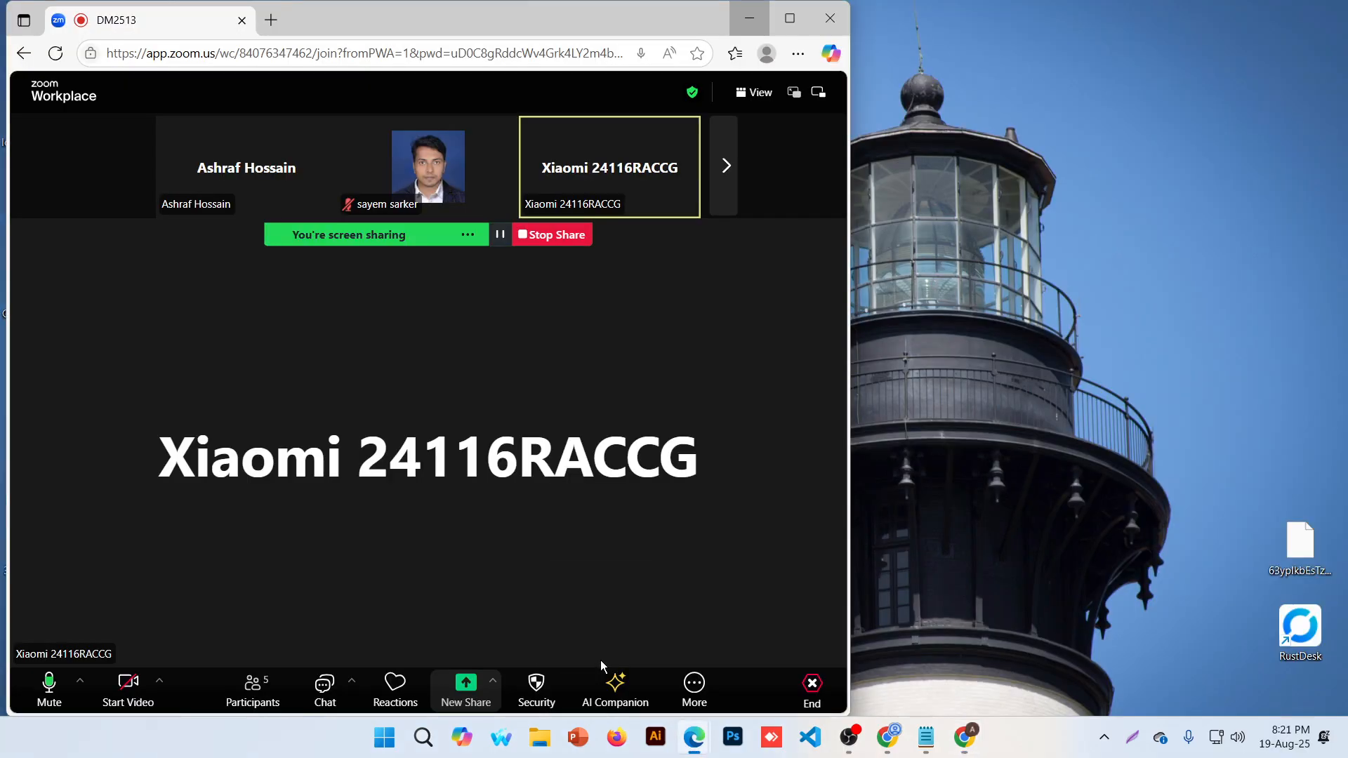
click(600, 659)
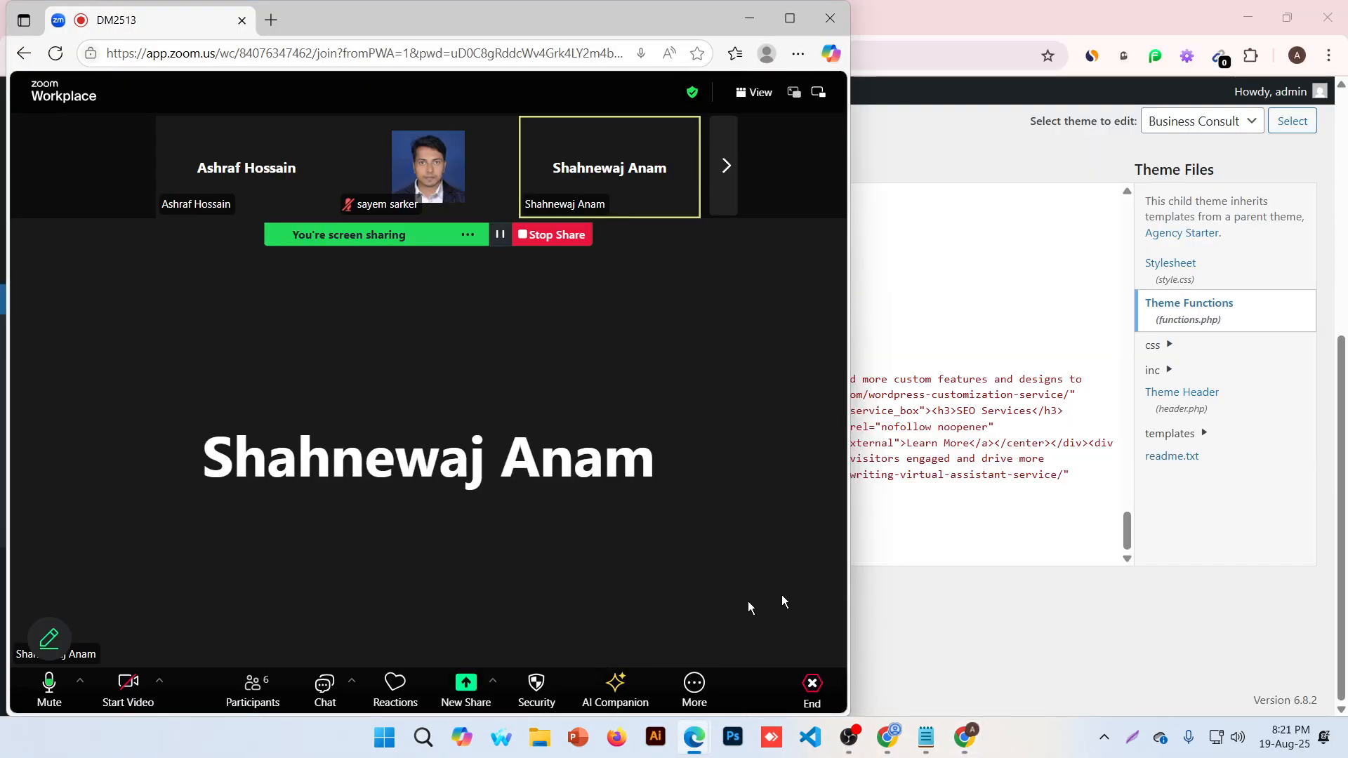
click(789, 26)
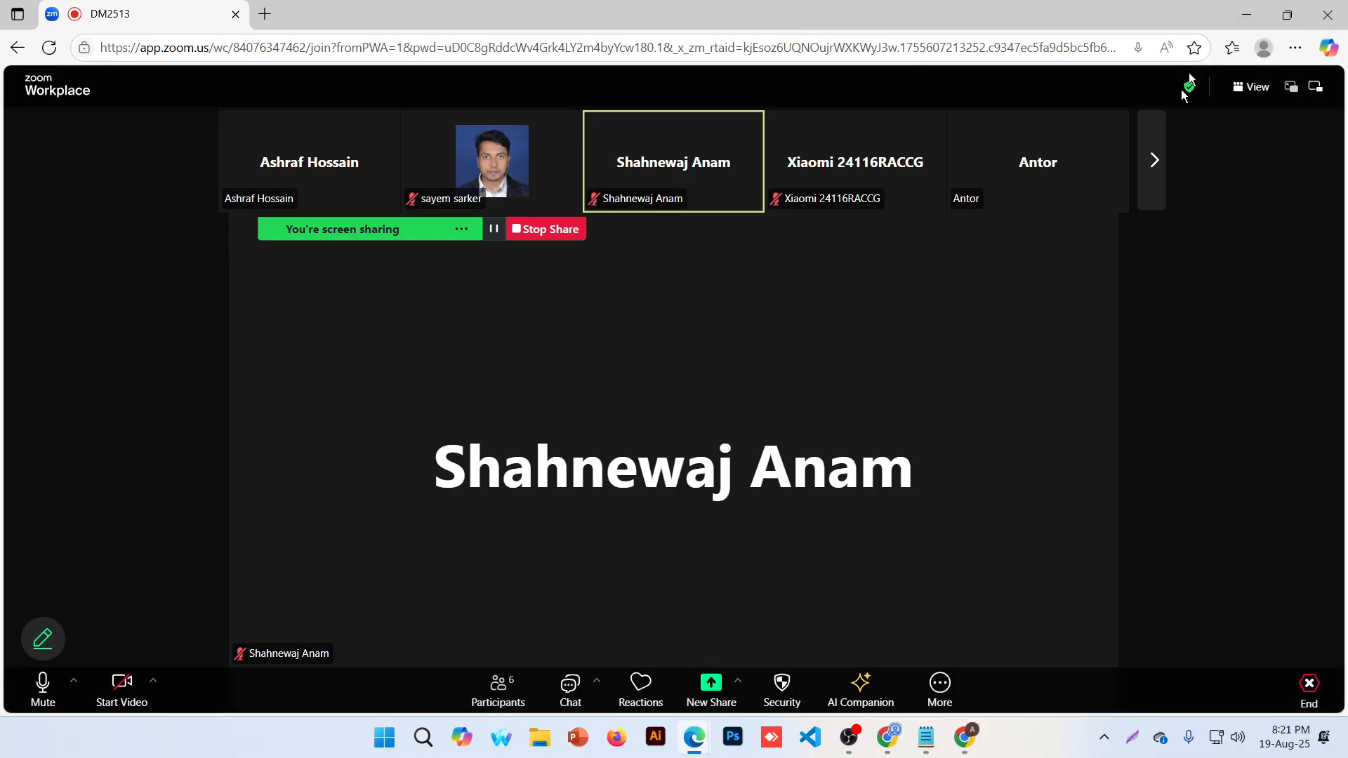
click(1156, 182)
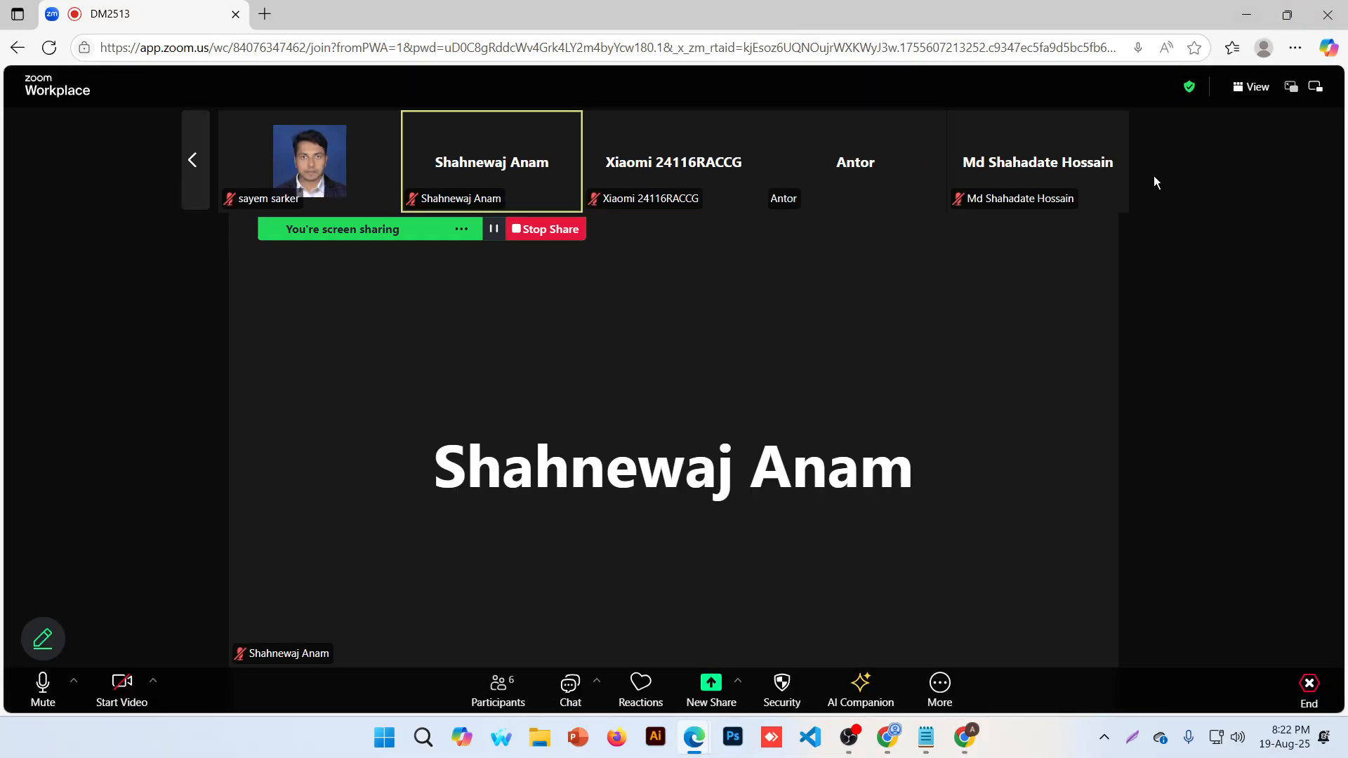
click(1246, 14)
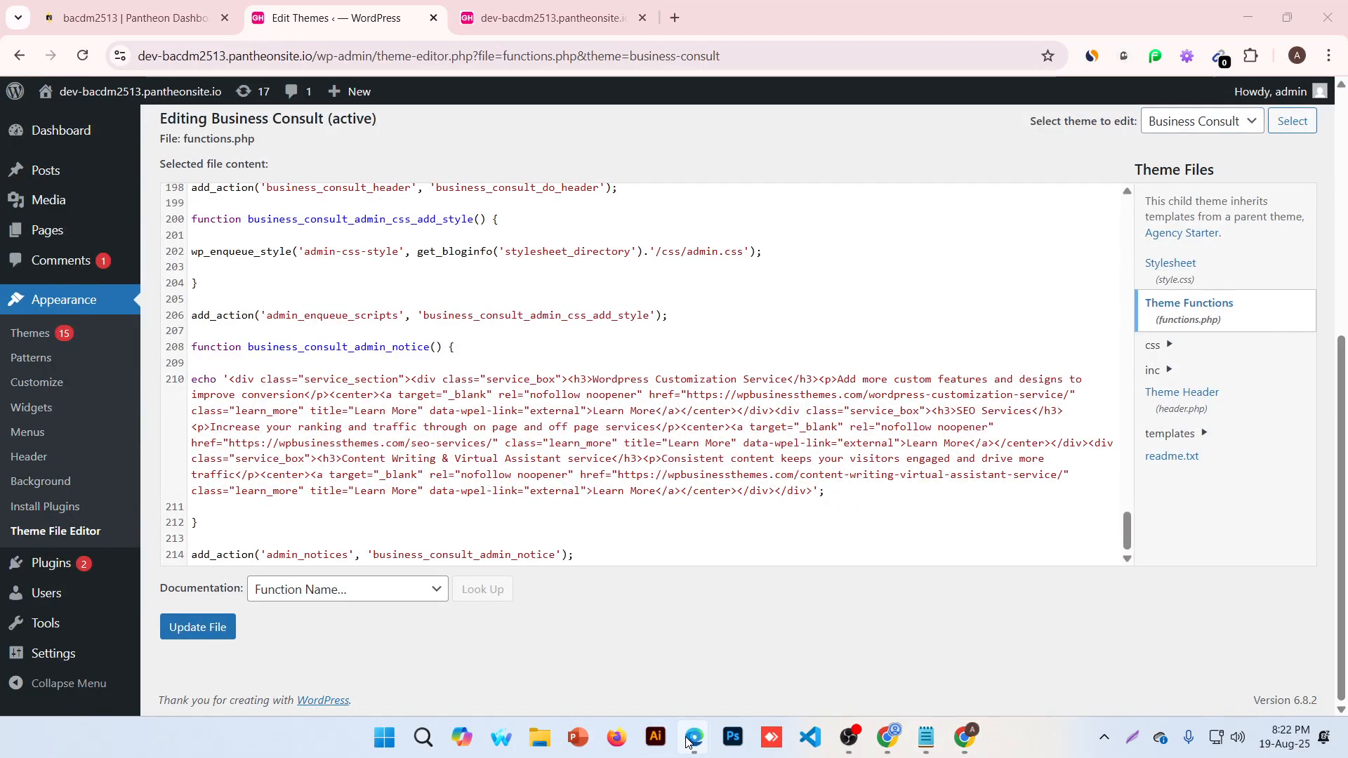
mouse_move(693, 738)
click(597, 629)
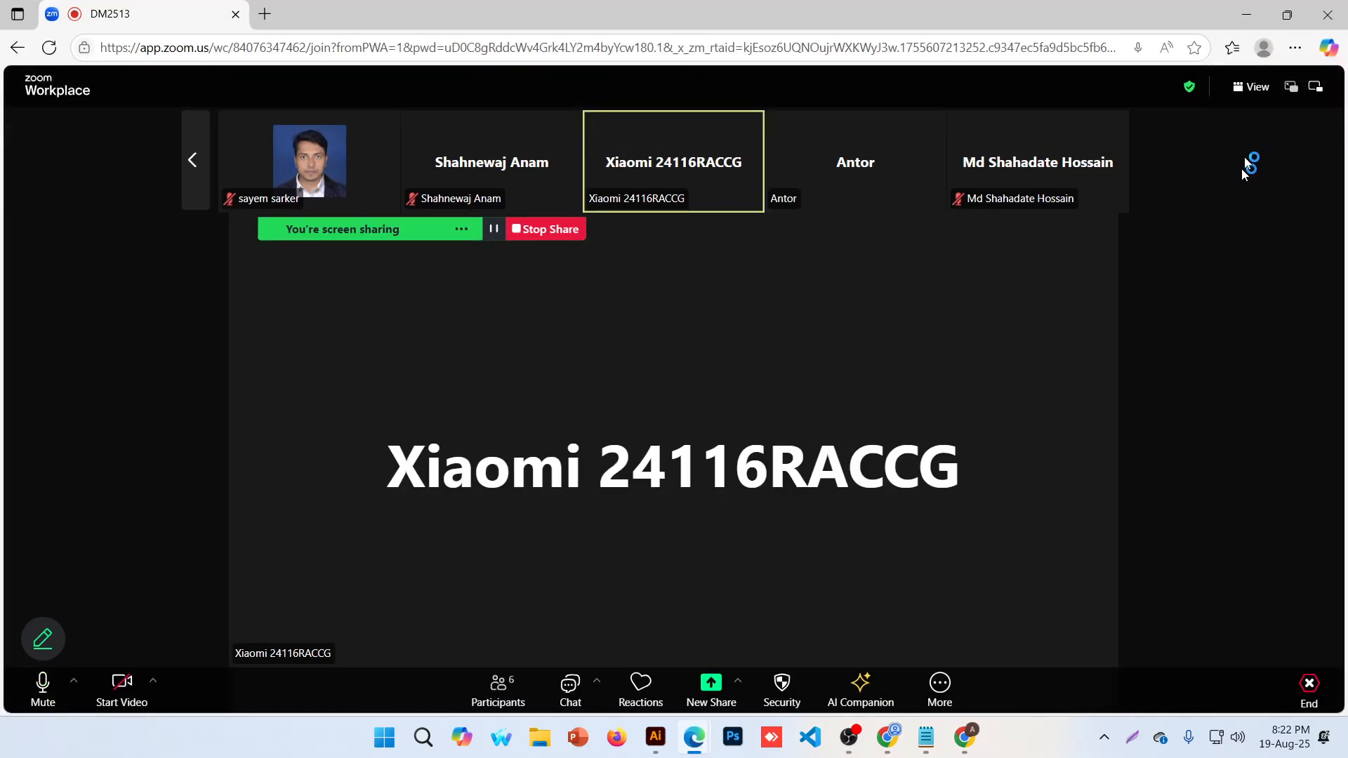
click(1246, 14)
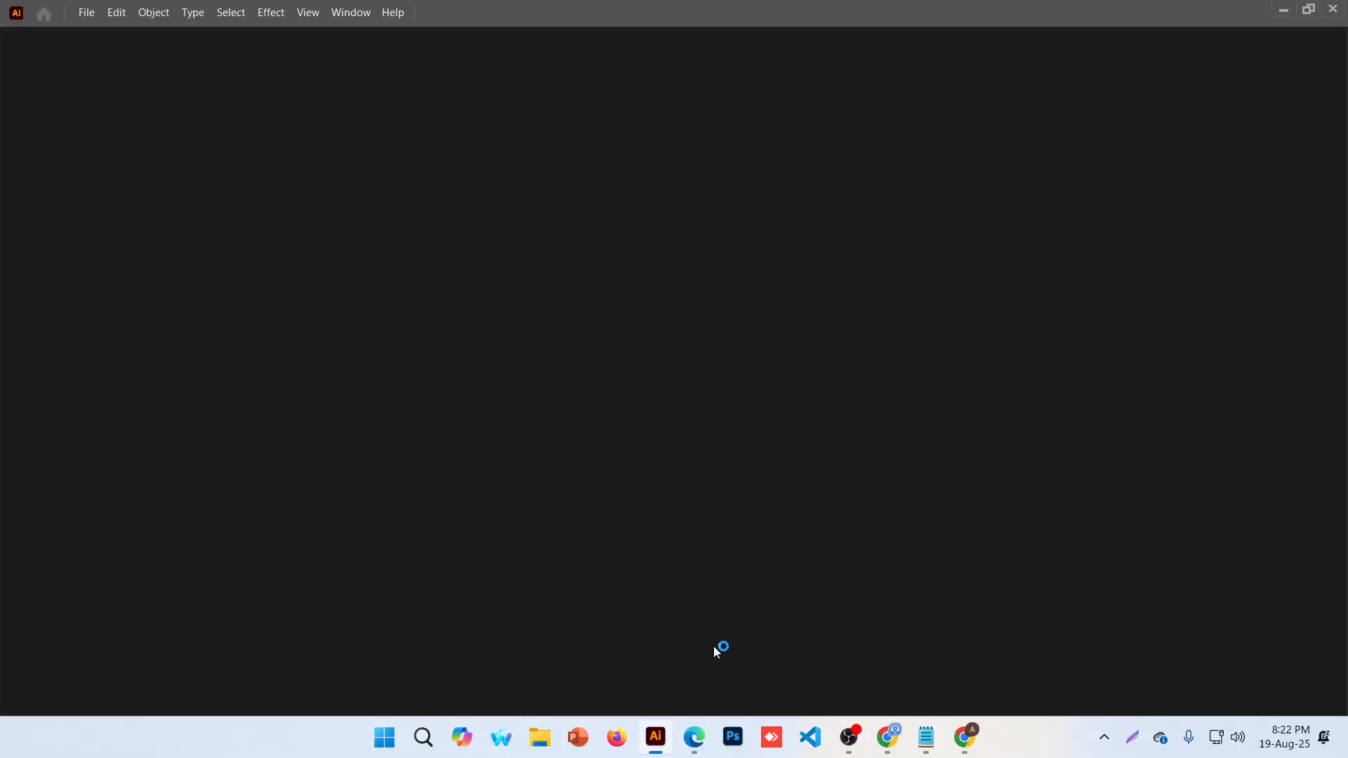
Switch from Illustrator back to the WordPress Theme File Editor in Chrome with Alt+Tab
key(alt+Tab)
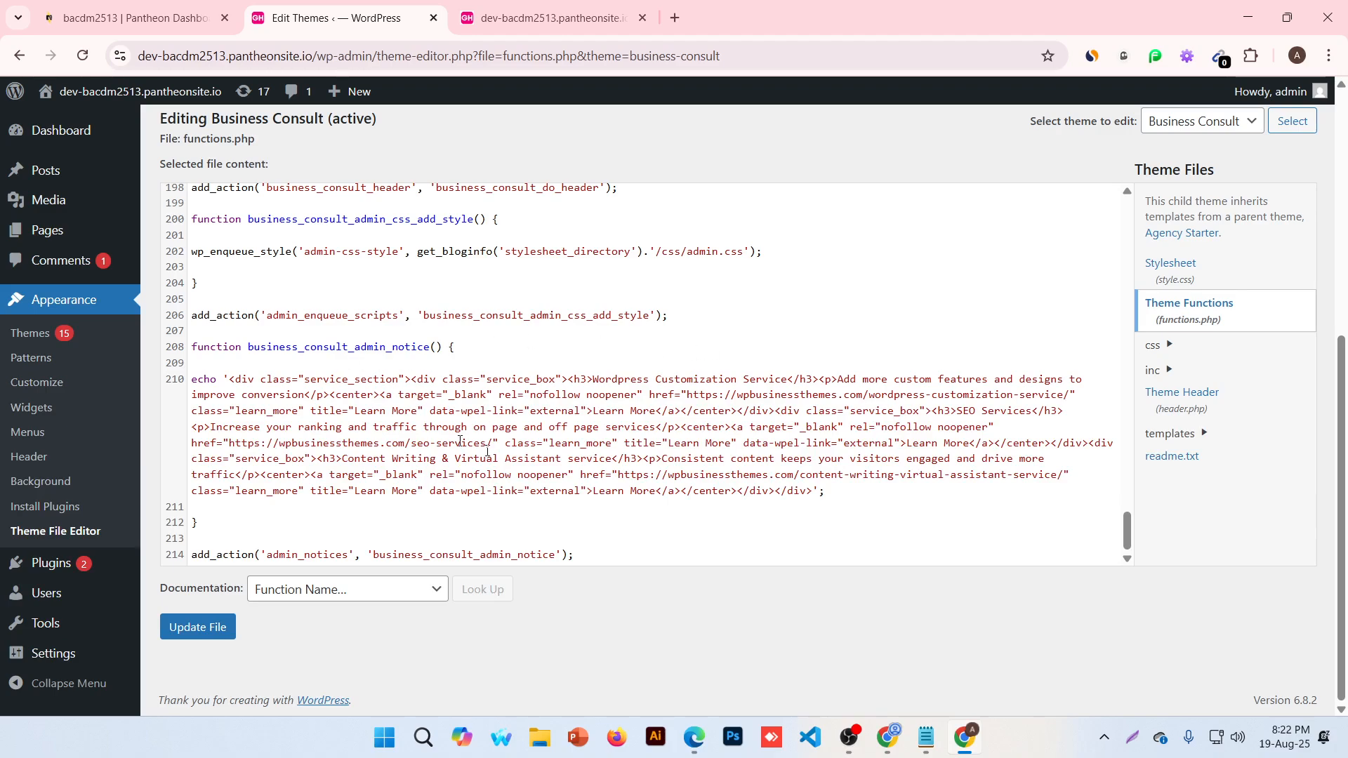
Point to the end of line 210, the service boxes echo line in functions.php
click(819, 492)
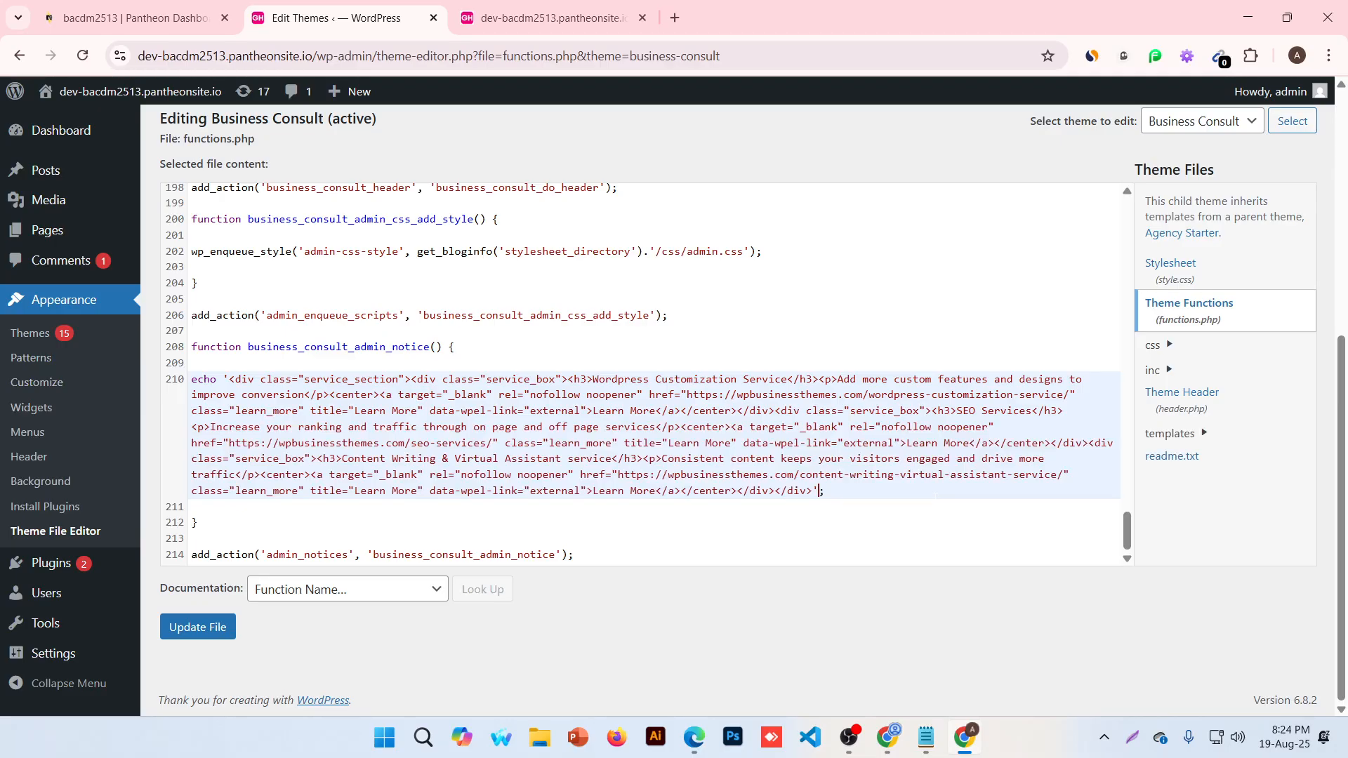
Close the old front-end tab, reopen the live homepage via Visit Site, then return to Edit Themes
click(643, 17)
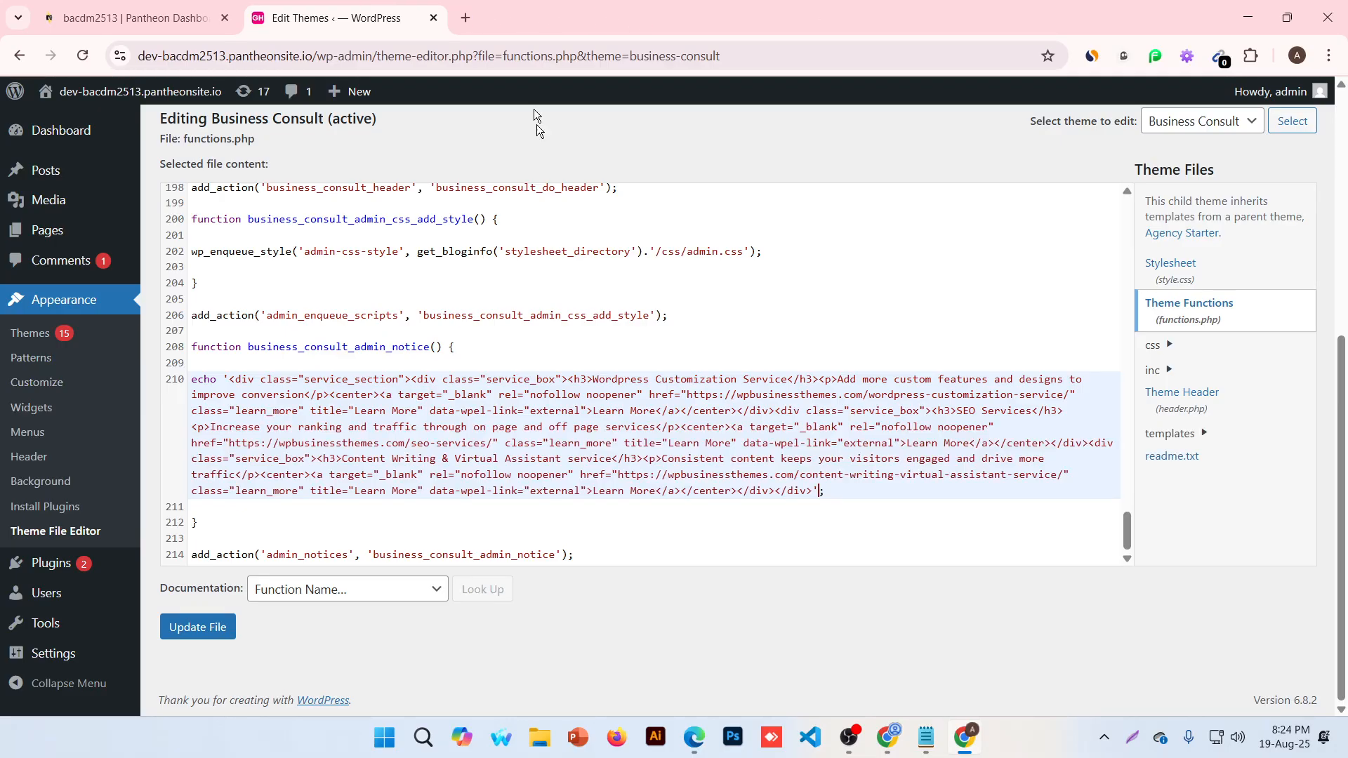
mouse_move(68, 98)
ctrl+click(102, 120)
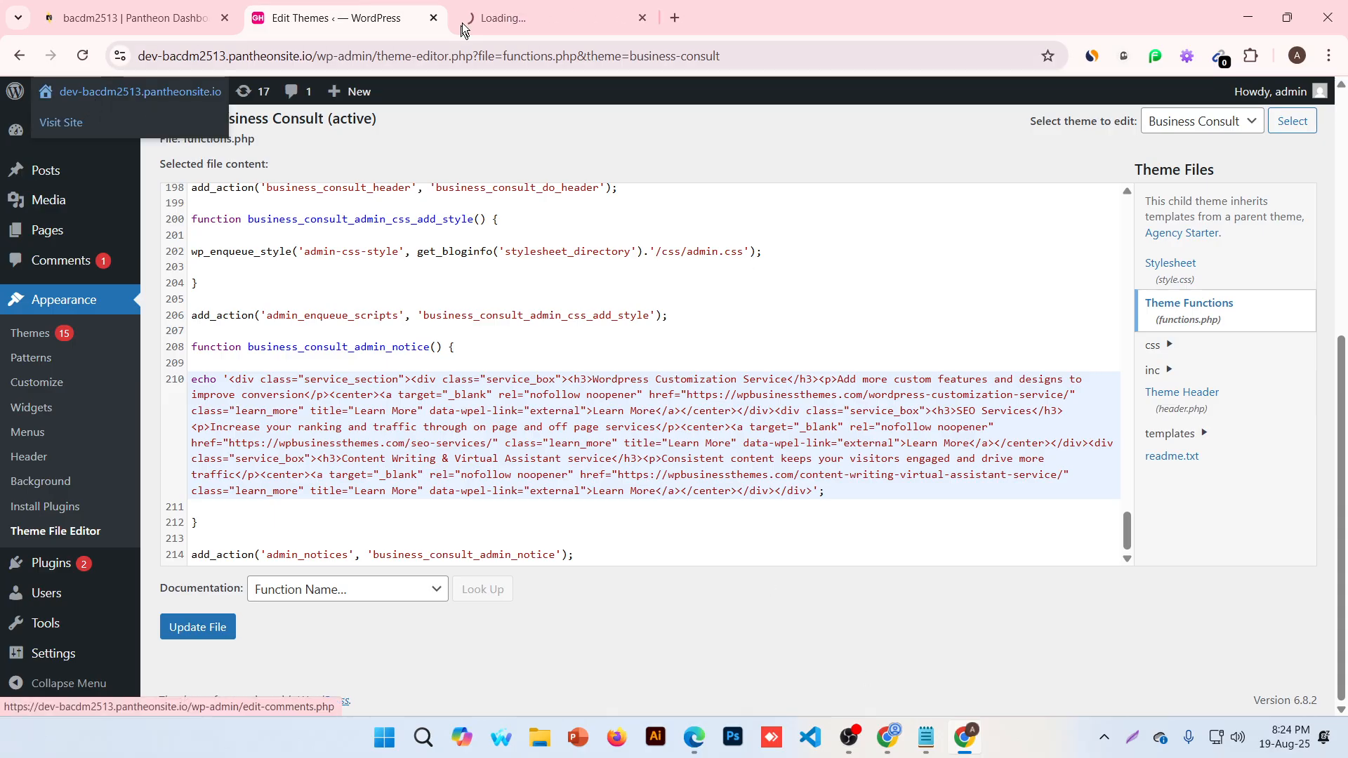
click(474, 13)
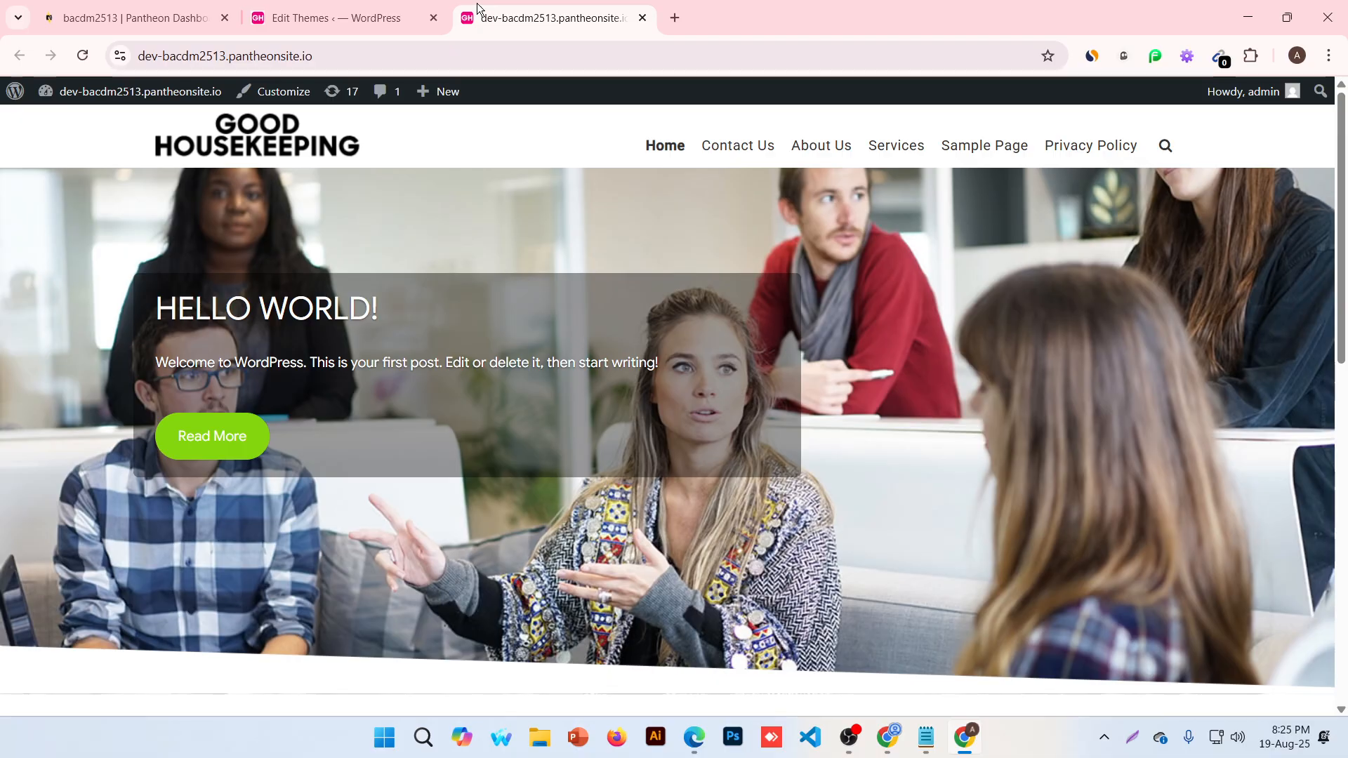
click(322, 11)
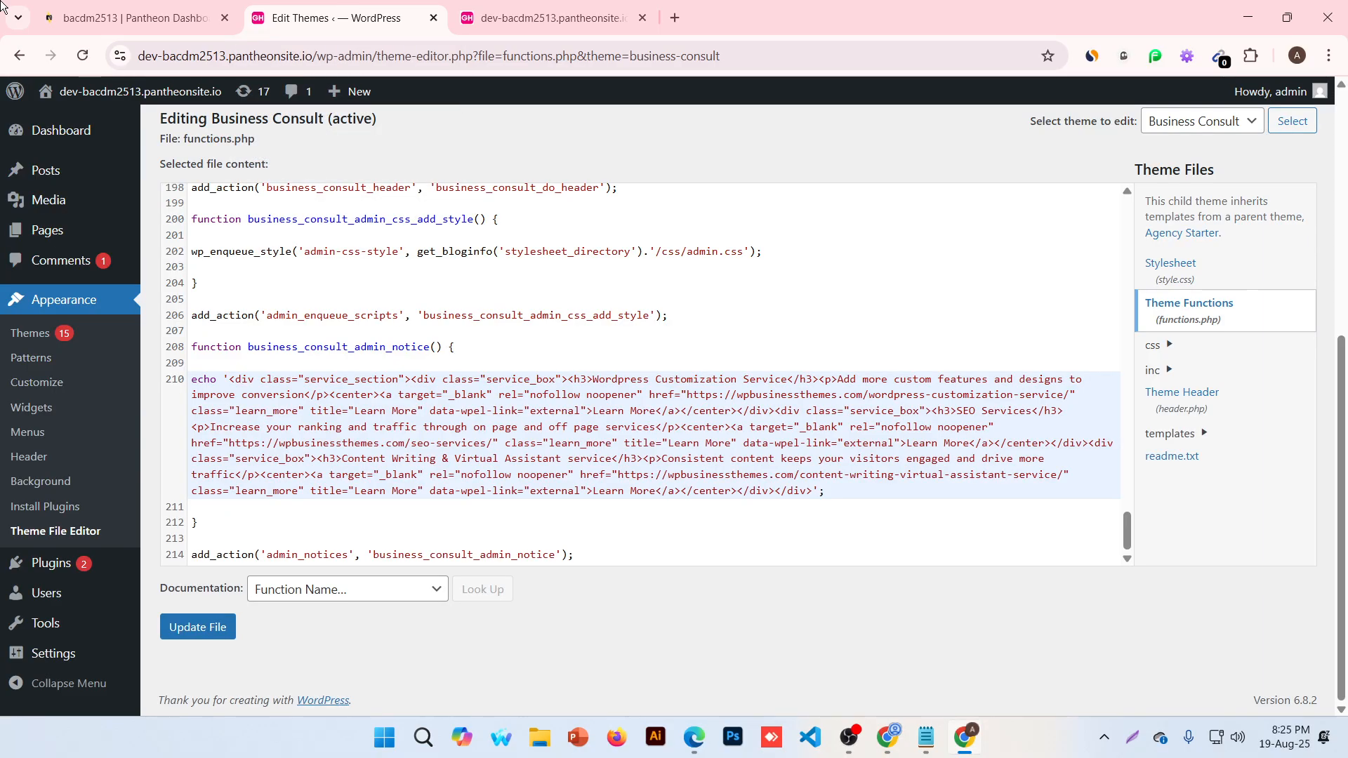
Copy the site's wp-admin address into a new tab and load the admin Dashboard
click(359, 56)
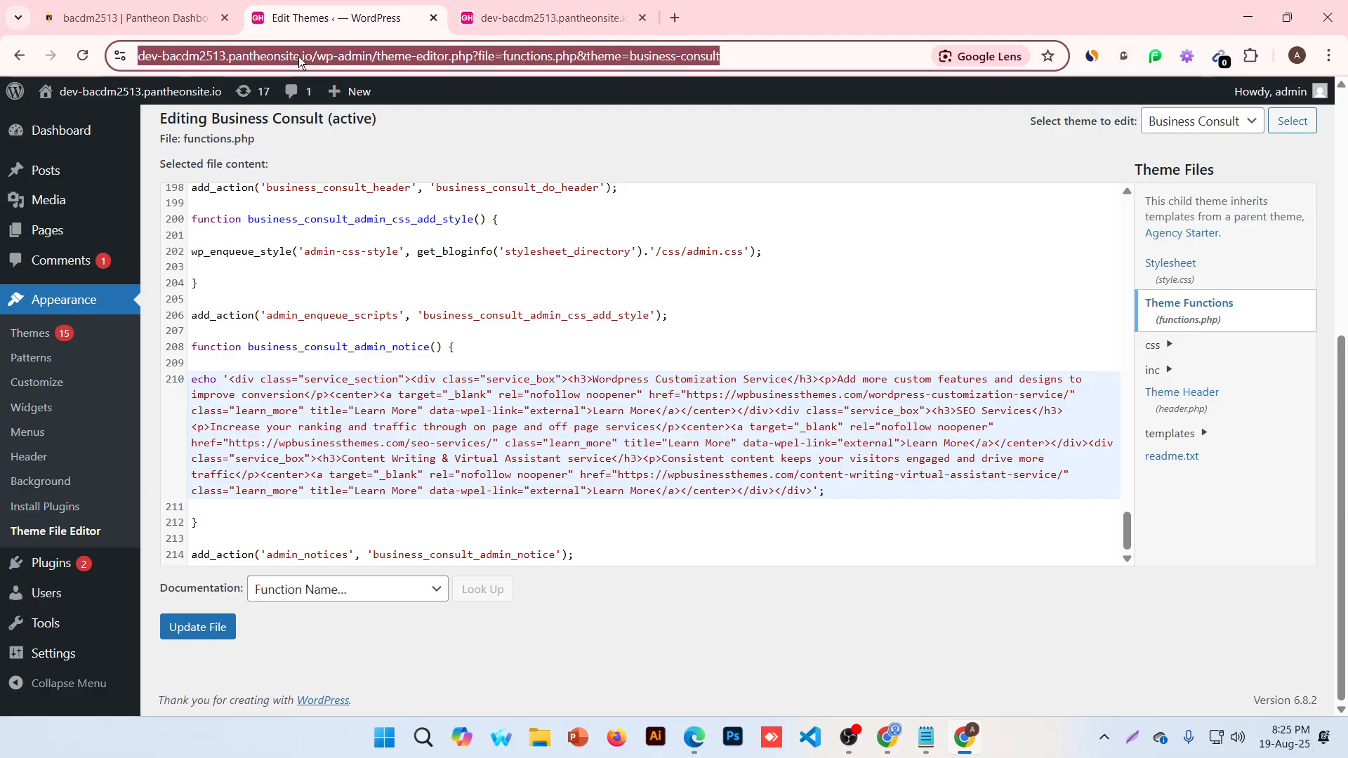
click(359, 55)
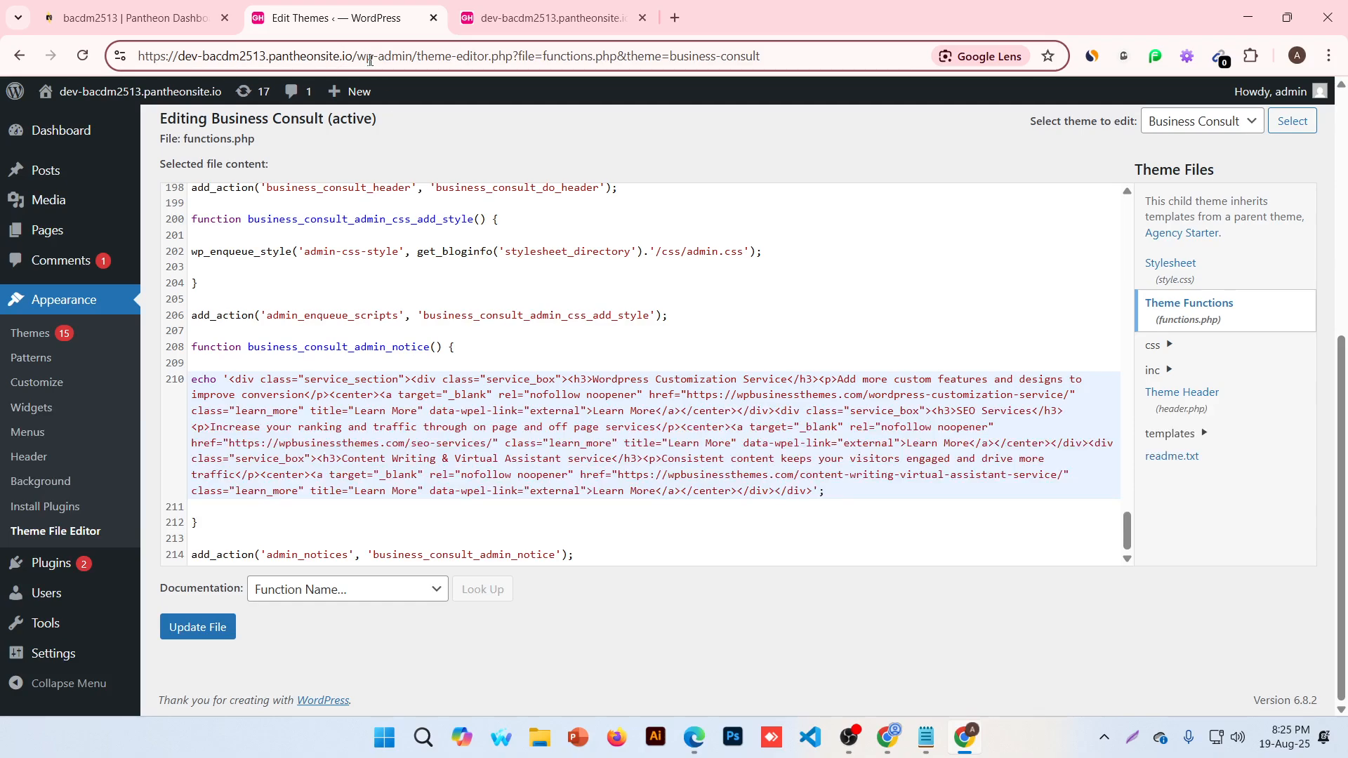
drag(412, 56, 6, 68)
key(ctrl+c)
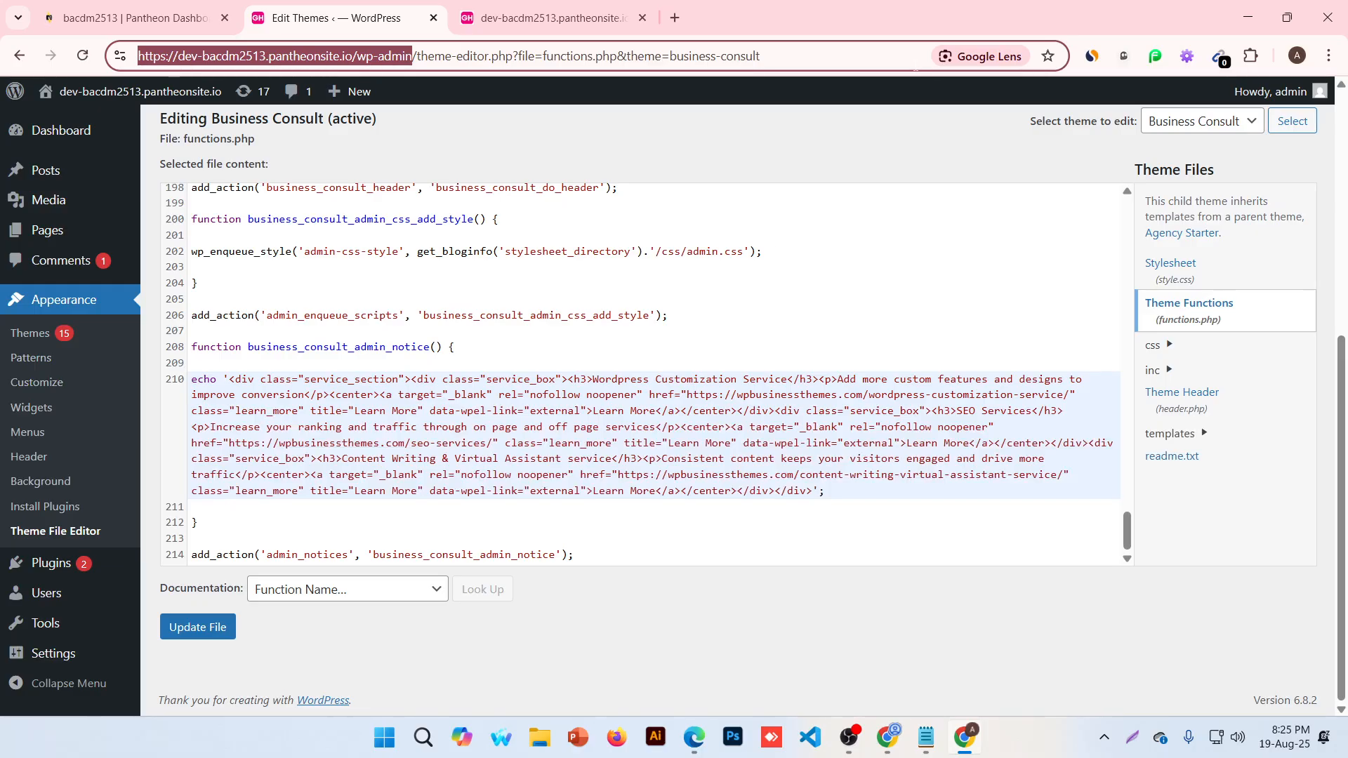
click(676, 17)
key(ctrl+v)
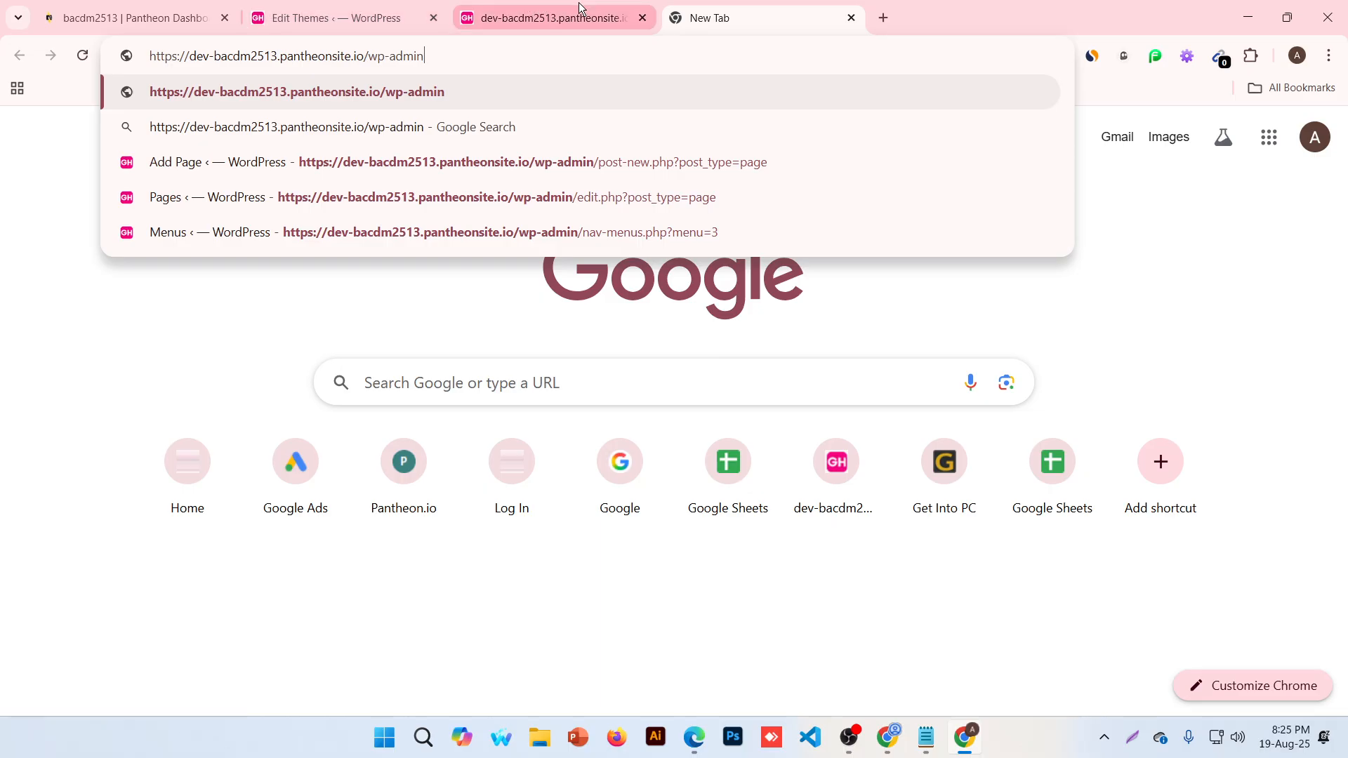
drag(454, 55, 149, 56)
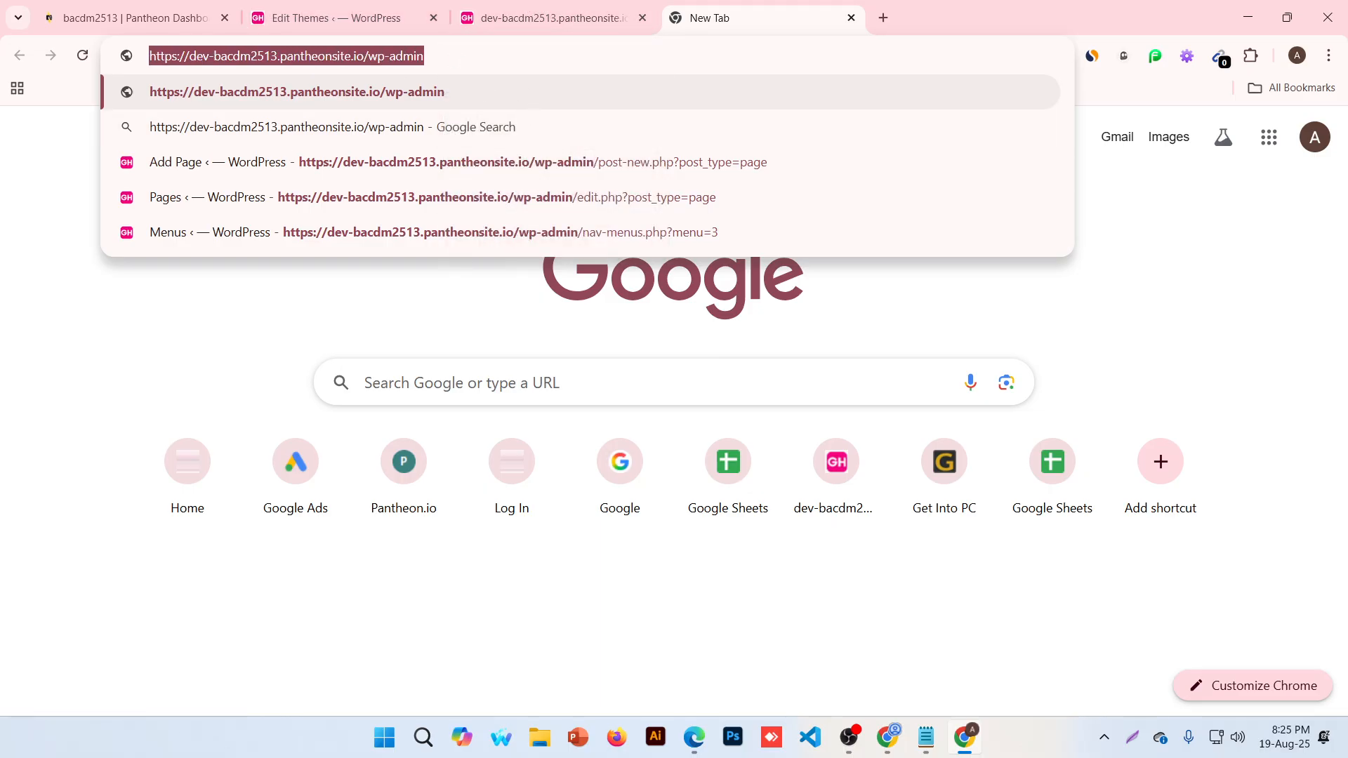
click(242, 62)
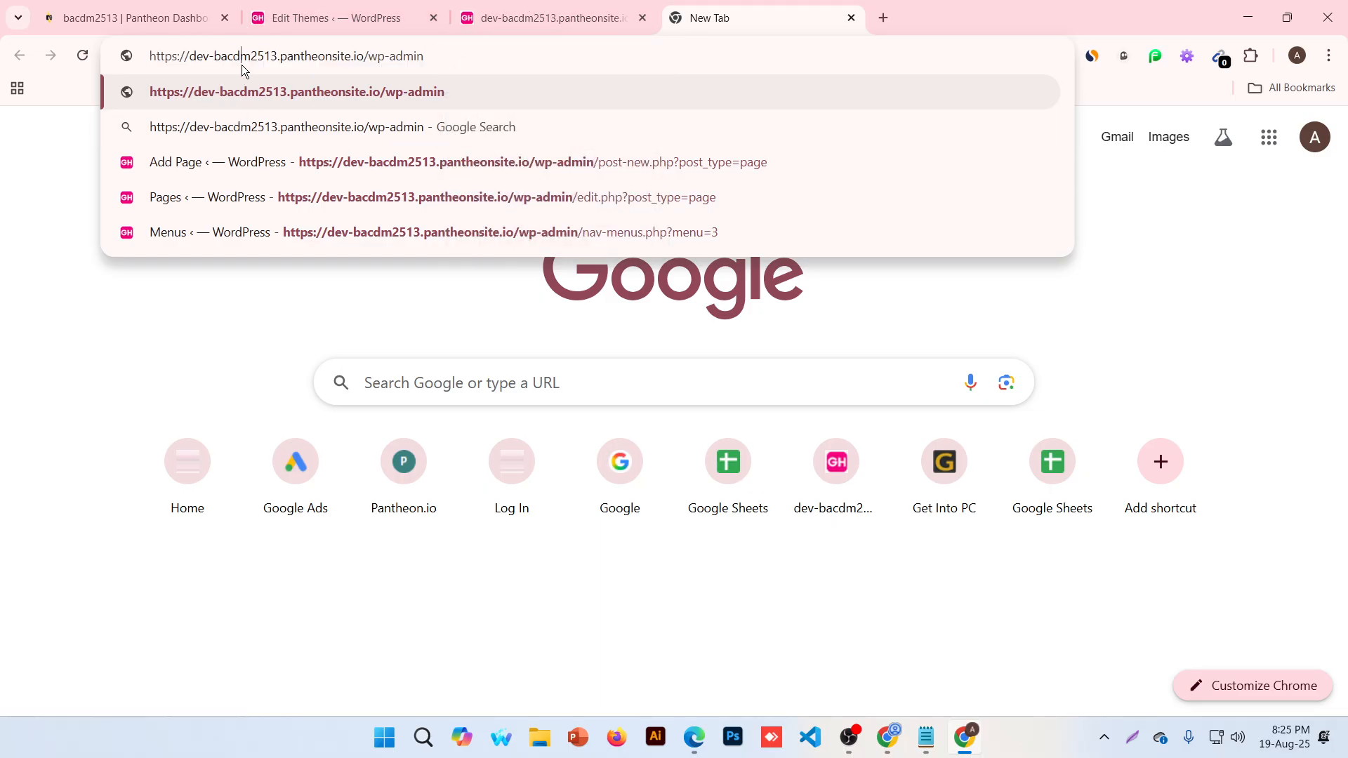
key(super+plus)
key(super+plus)
key(super+plus)
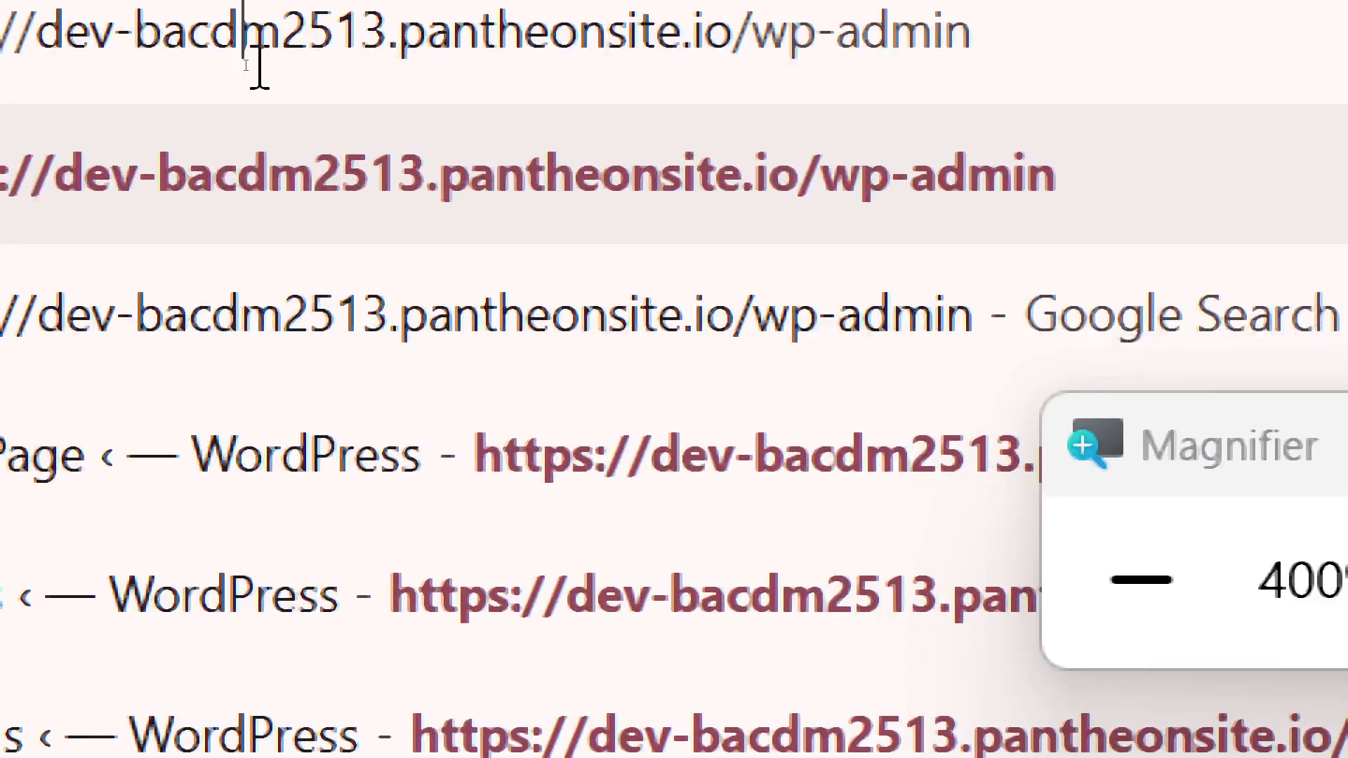
drag(134, 35, 395, 35)
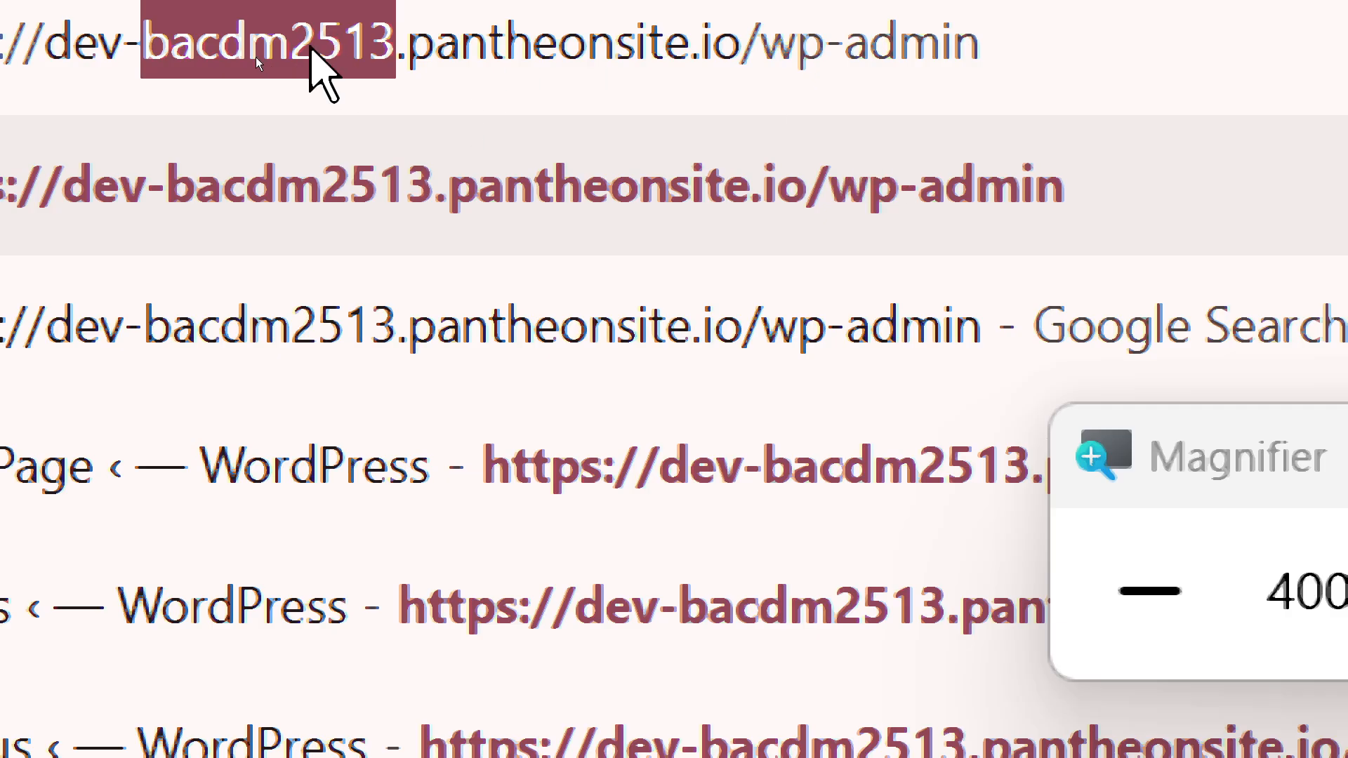
click(310, 46)
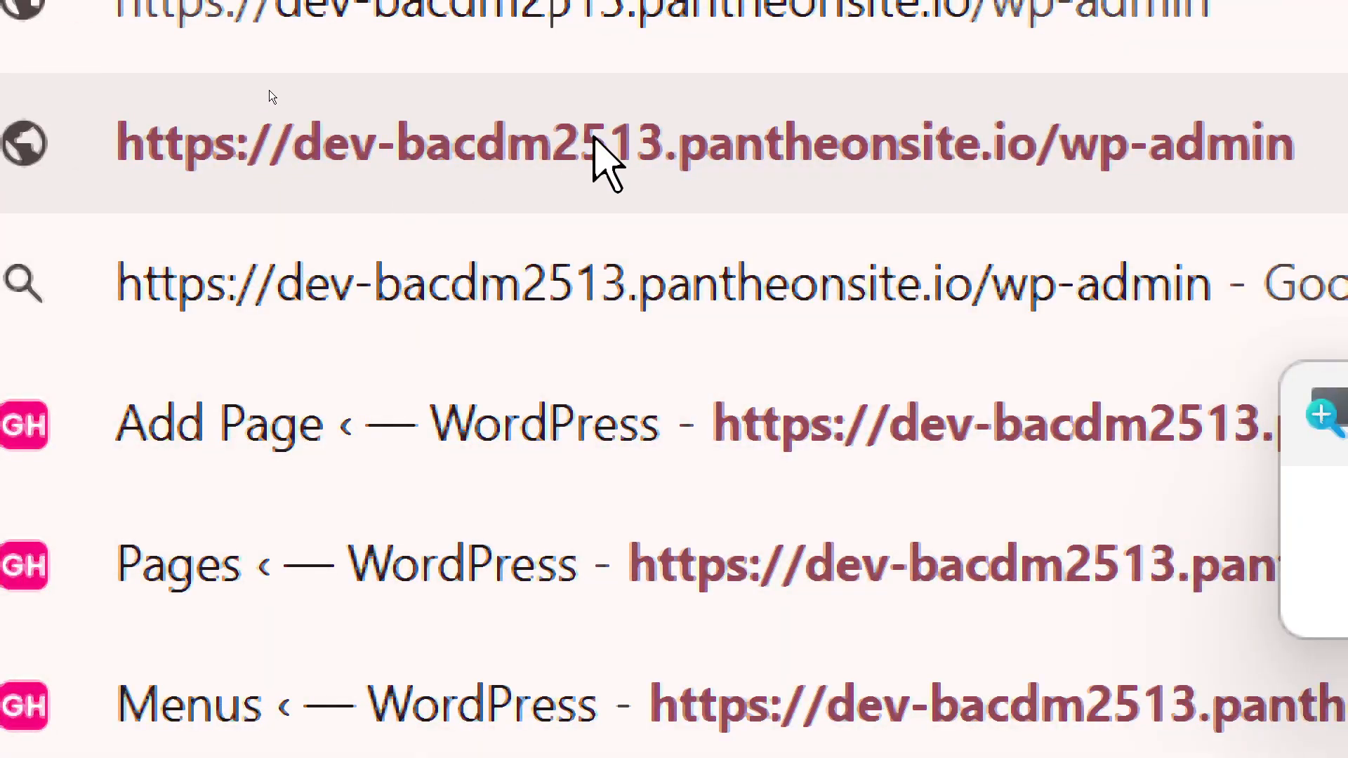
click(483, 149)
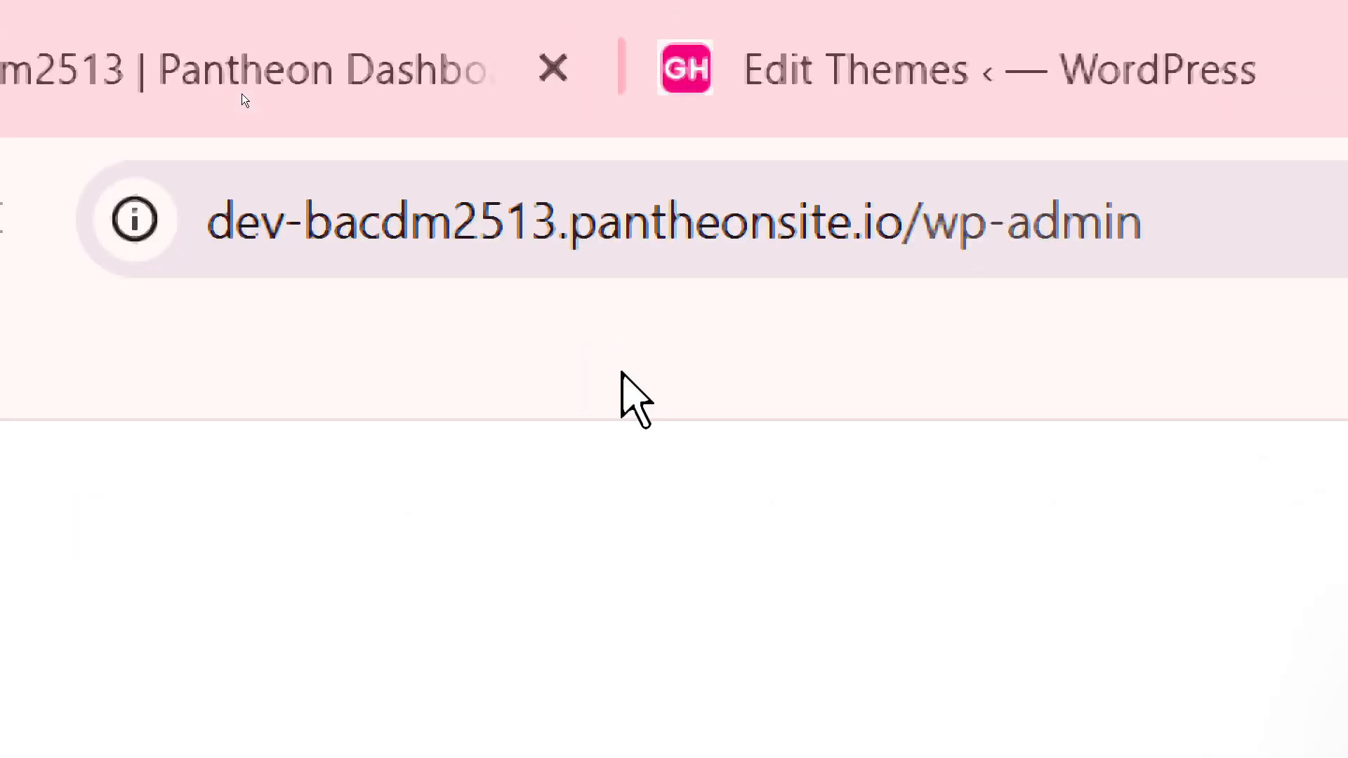
Correct the wp-admin URL by deleting the stray space and the trial hyphen
click(372, 228)
click(370, 226)
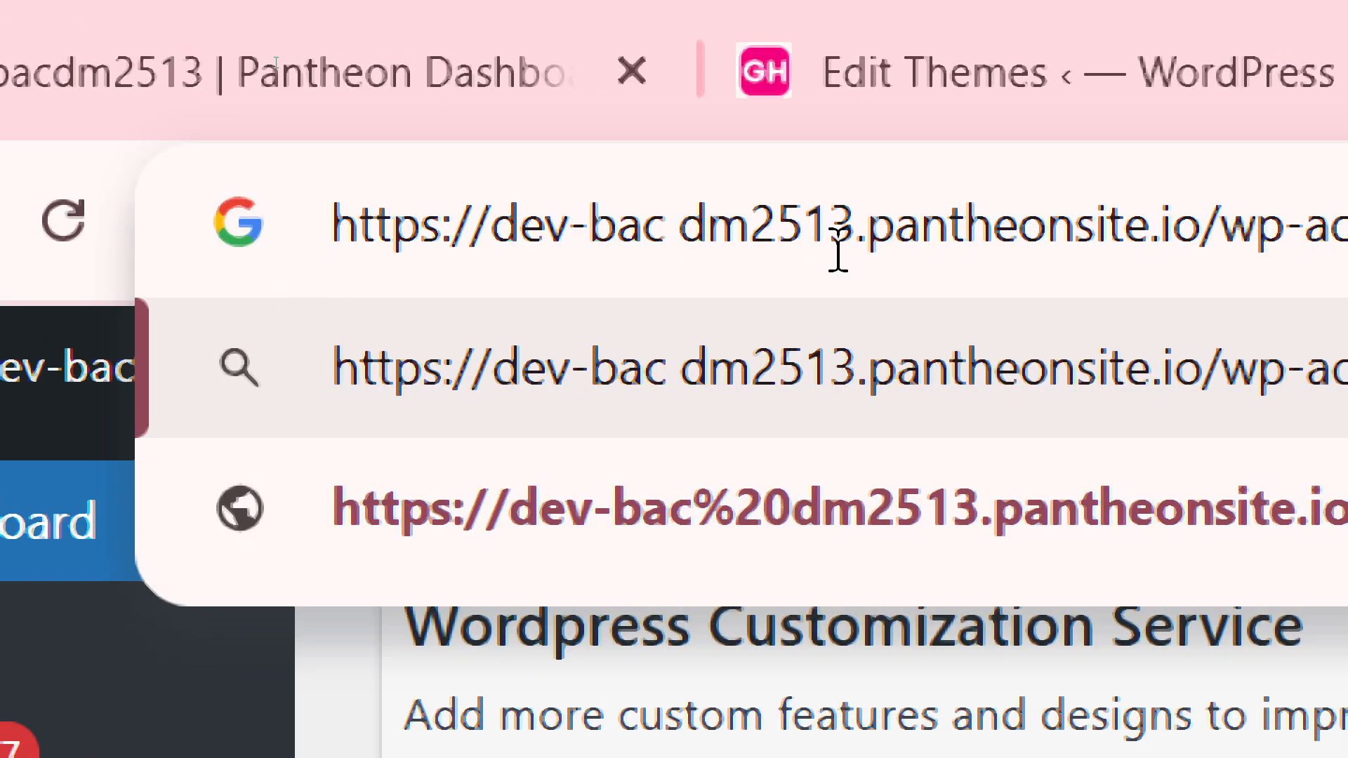
key(BackSpace)
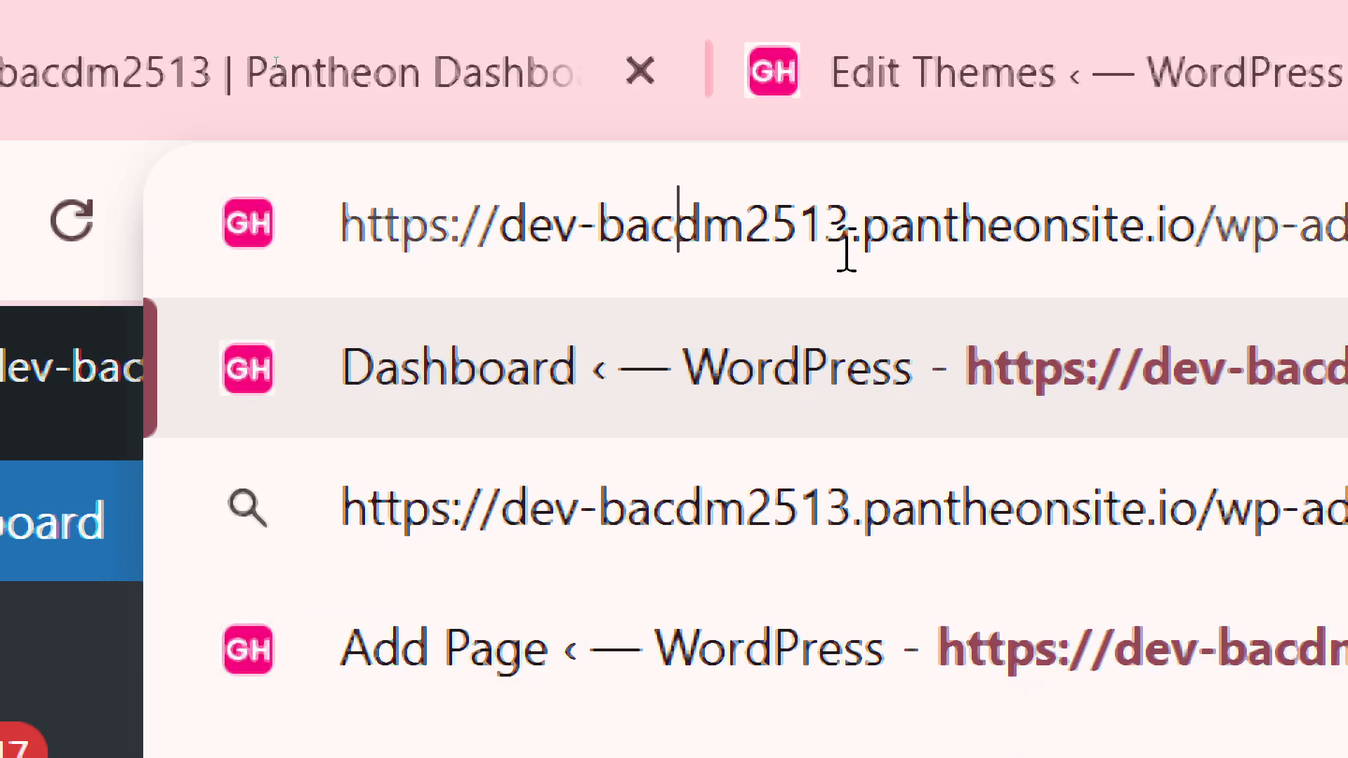
text(-)
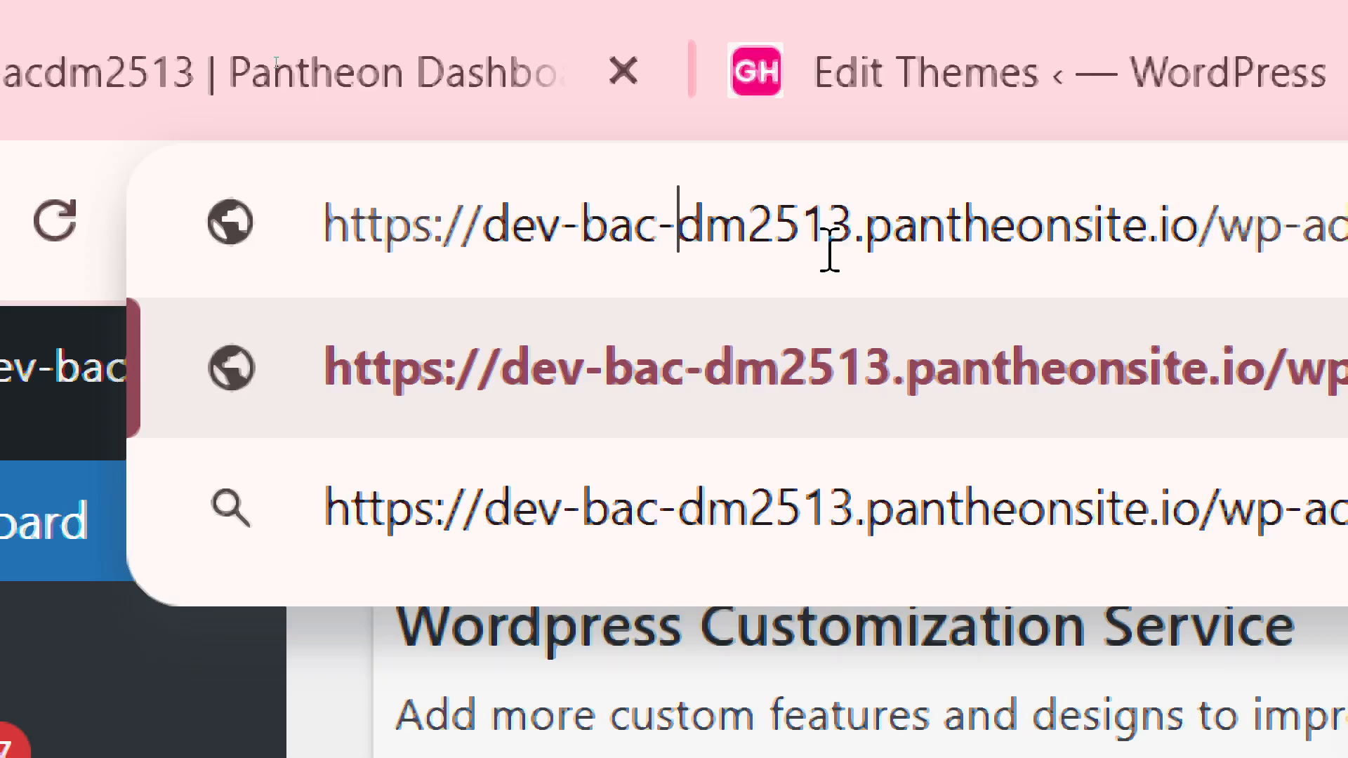
key(BackSpace)
text(%%^)
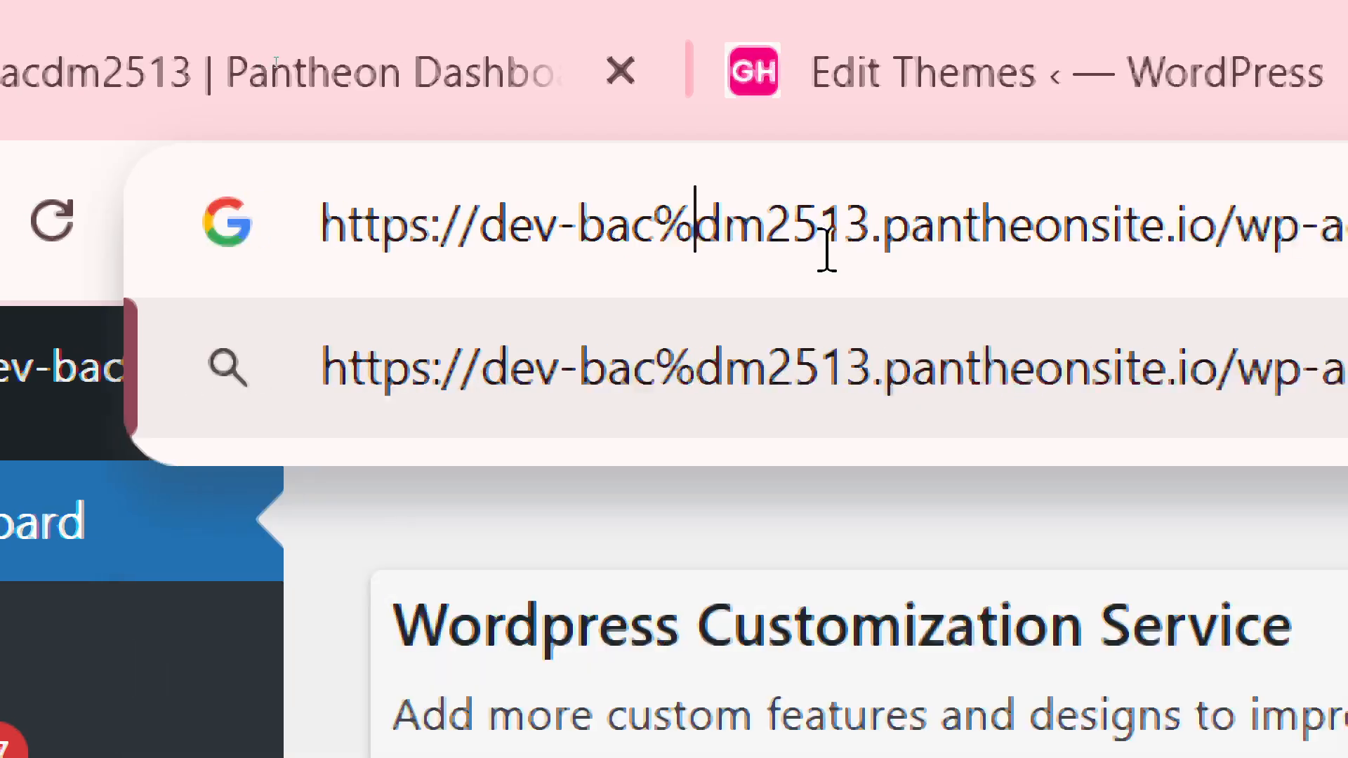
key(BackSpace)
key(BackSpace)
key(BackSpace)
text(-)
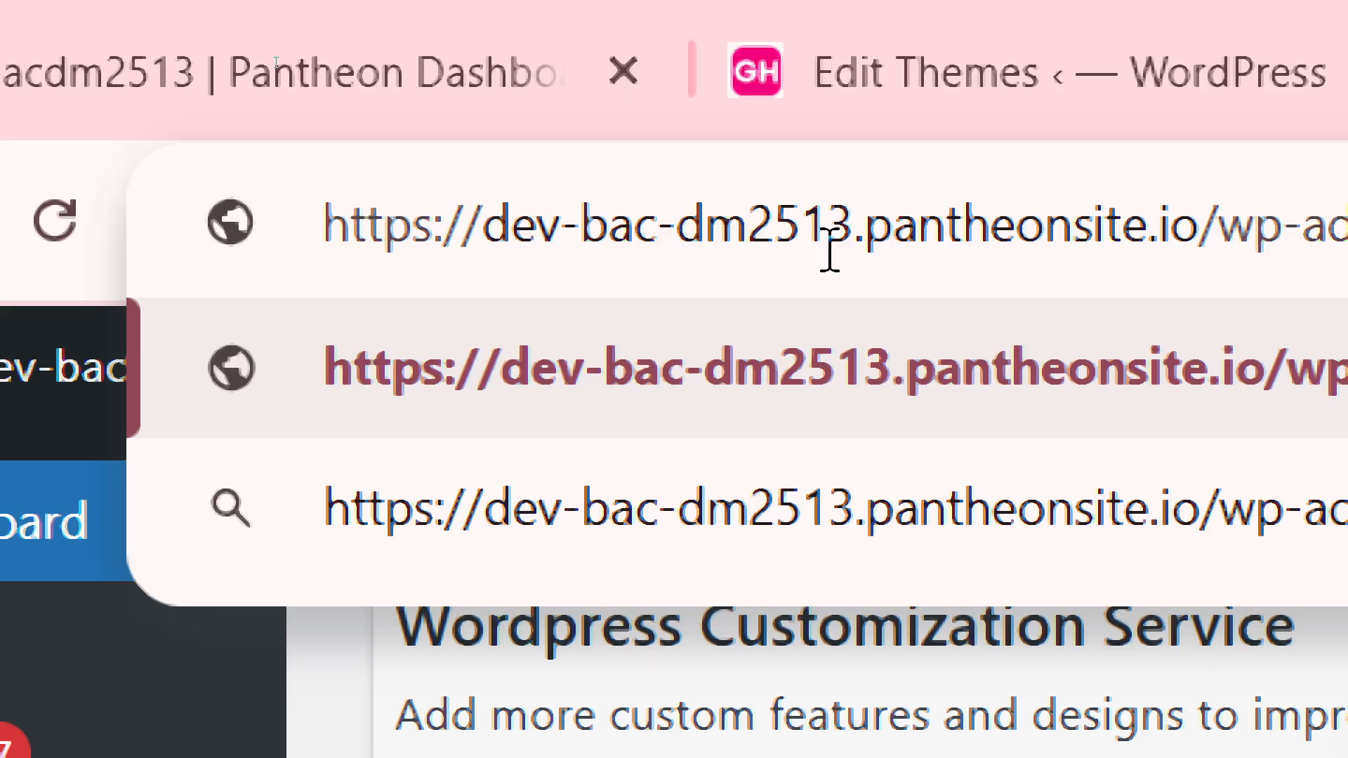
key(BackSpace)
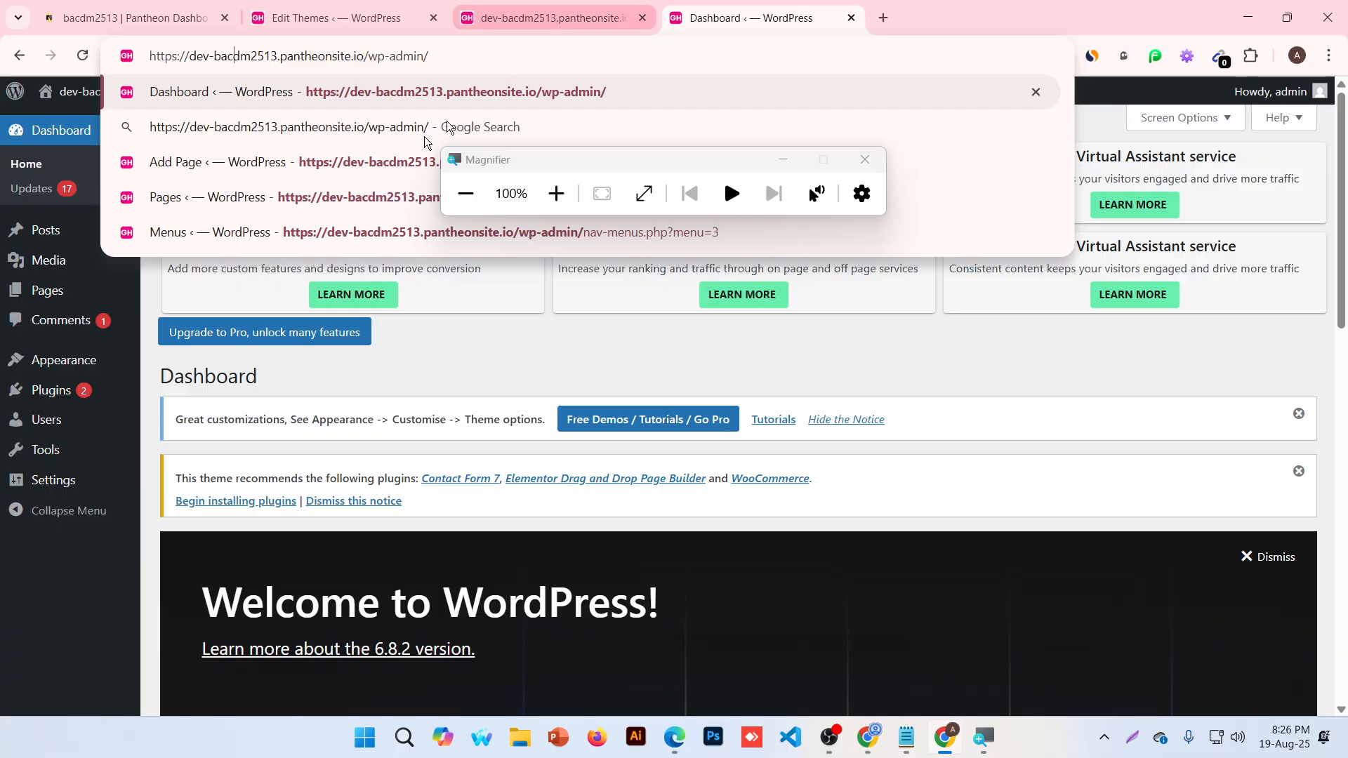
Close the Magnifier and every extra browser tab, keeping only the Edit Themes tab
click(864, 159)
click(962, 122)
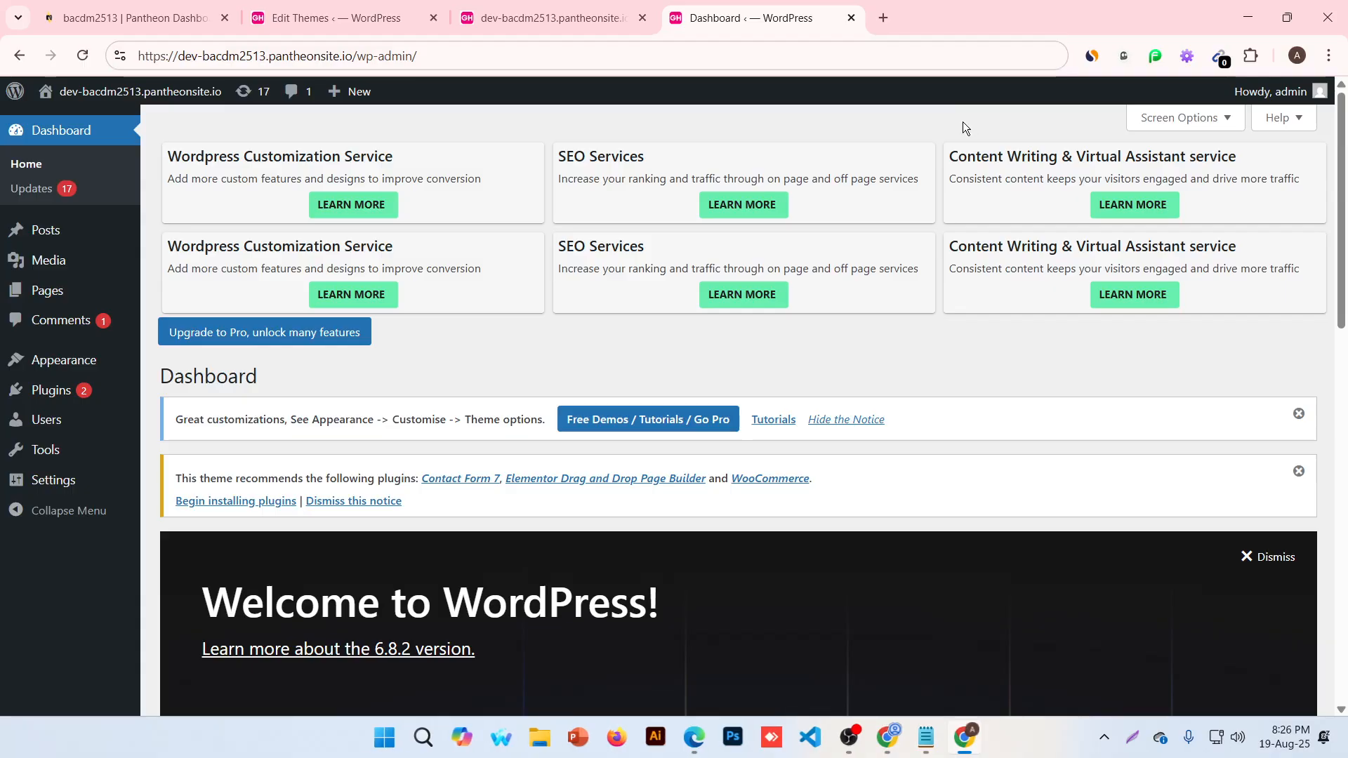
drag(1347, 196, 1346, 189)
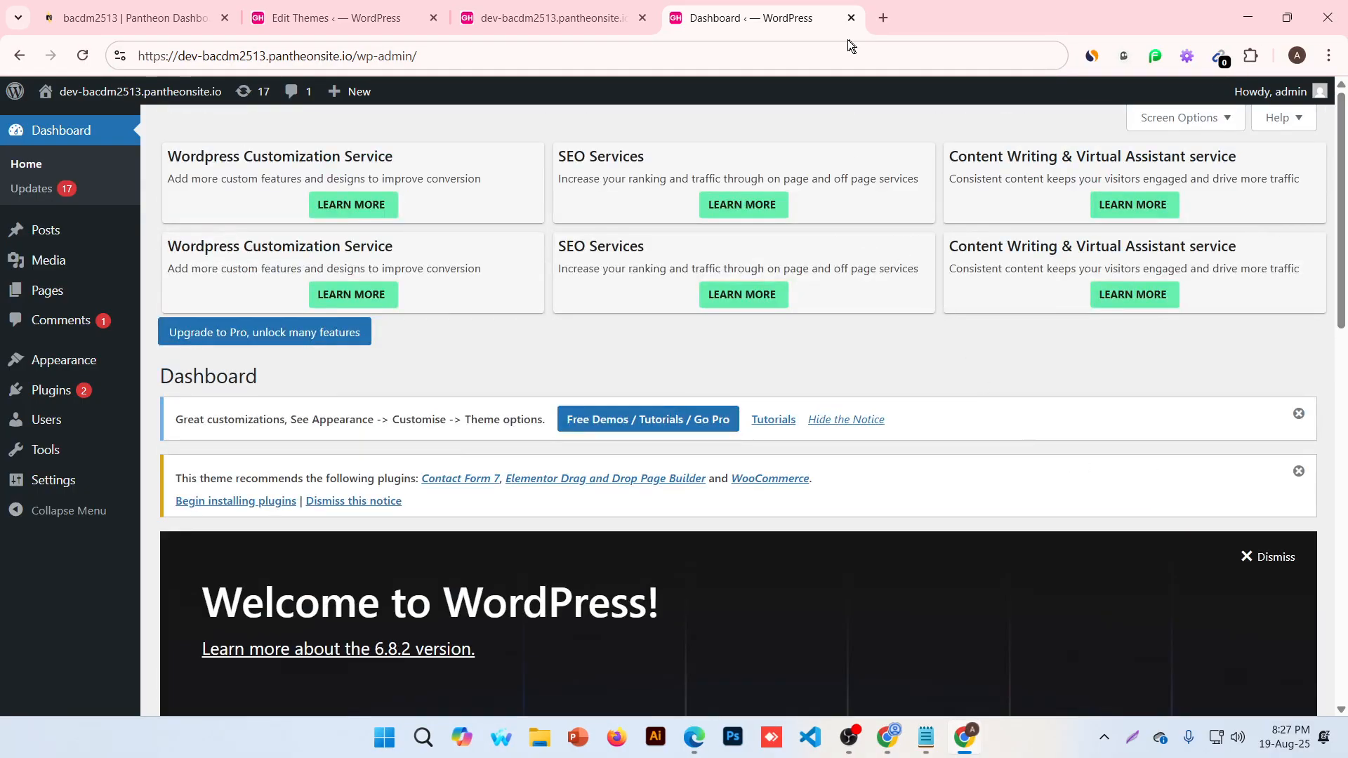
click(330, 15)
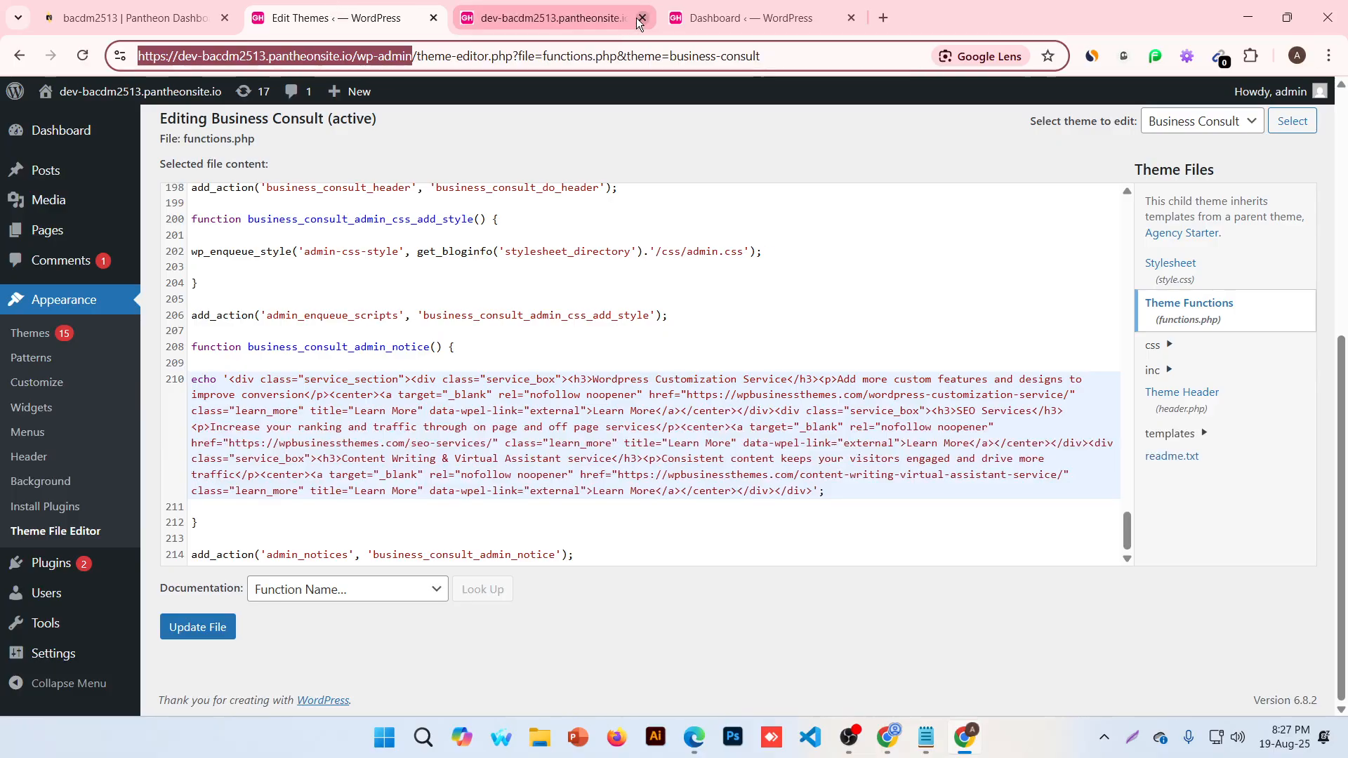
click(639, 19)
click(639, 19)
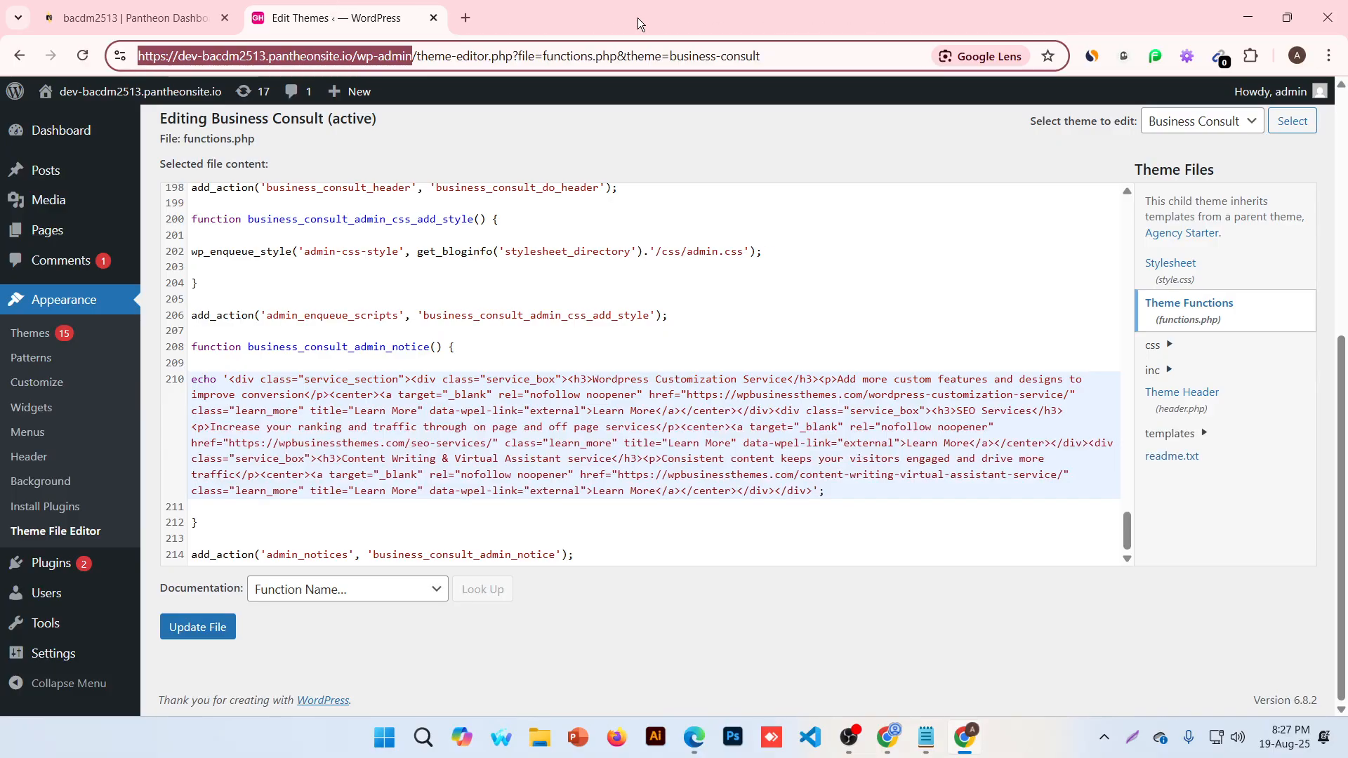
click(226, 20)
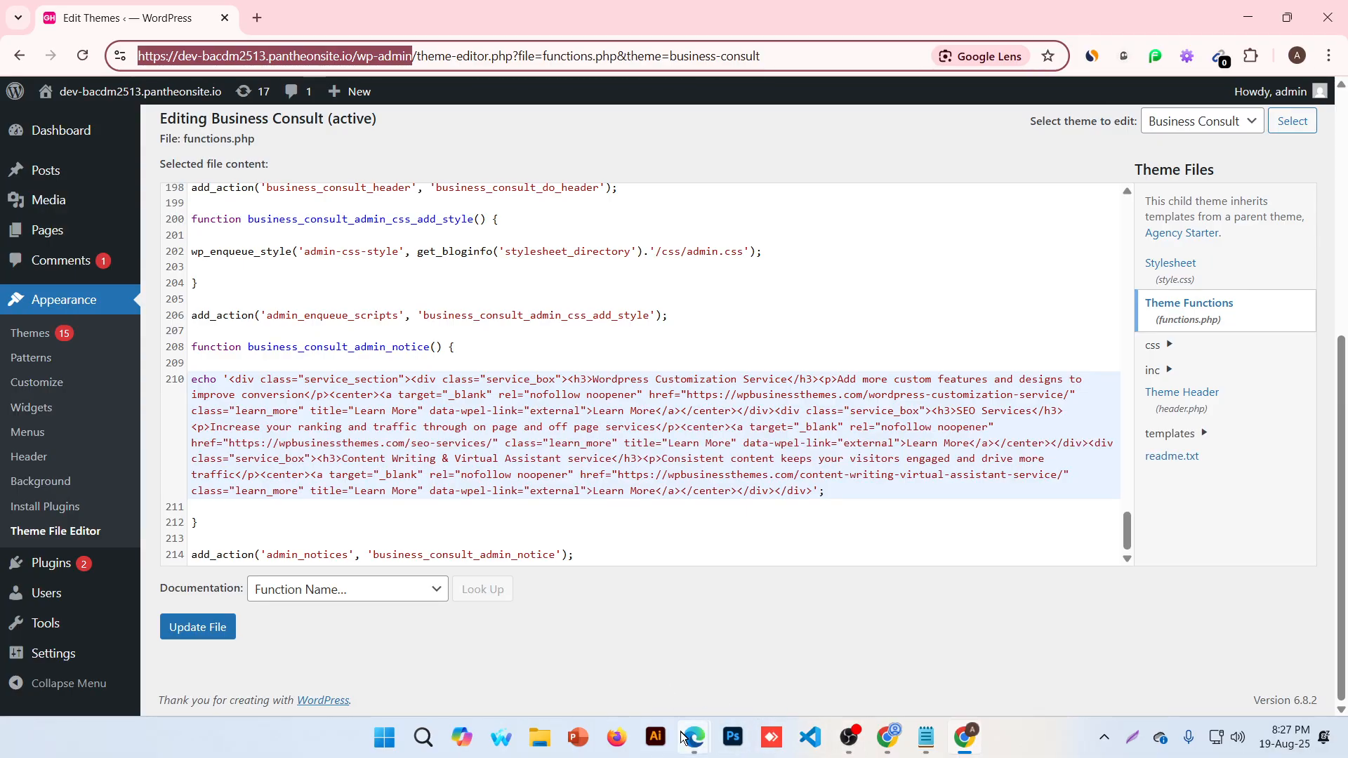
Minimize the Zoom meeting window and Notepad
mouse_move(693, 737)
click(639, 689)
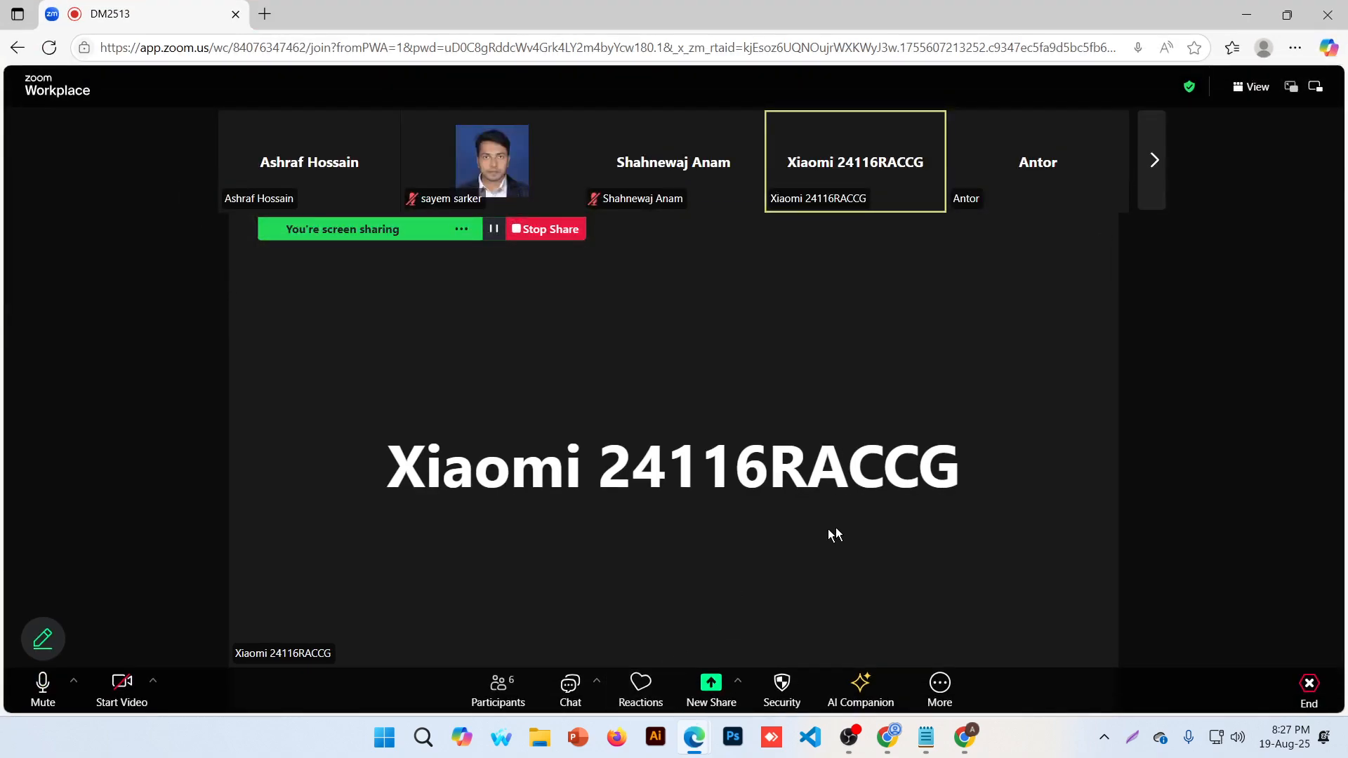
click(1252, 12)
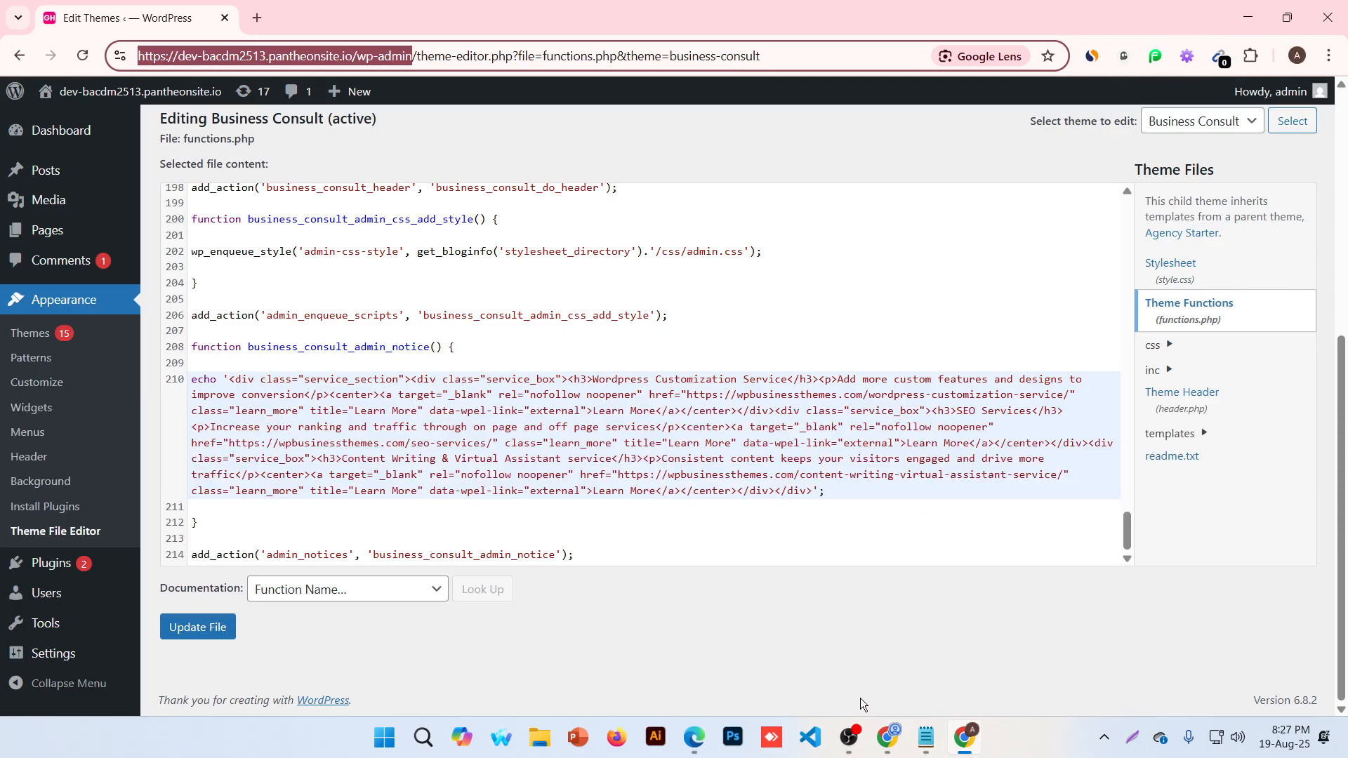
click(930, 734)
click(931, 734)
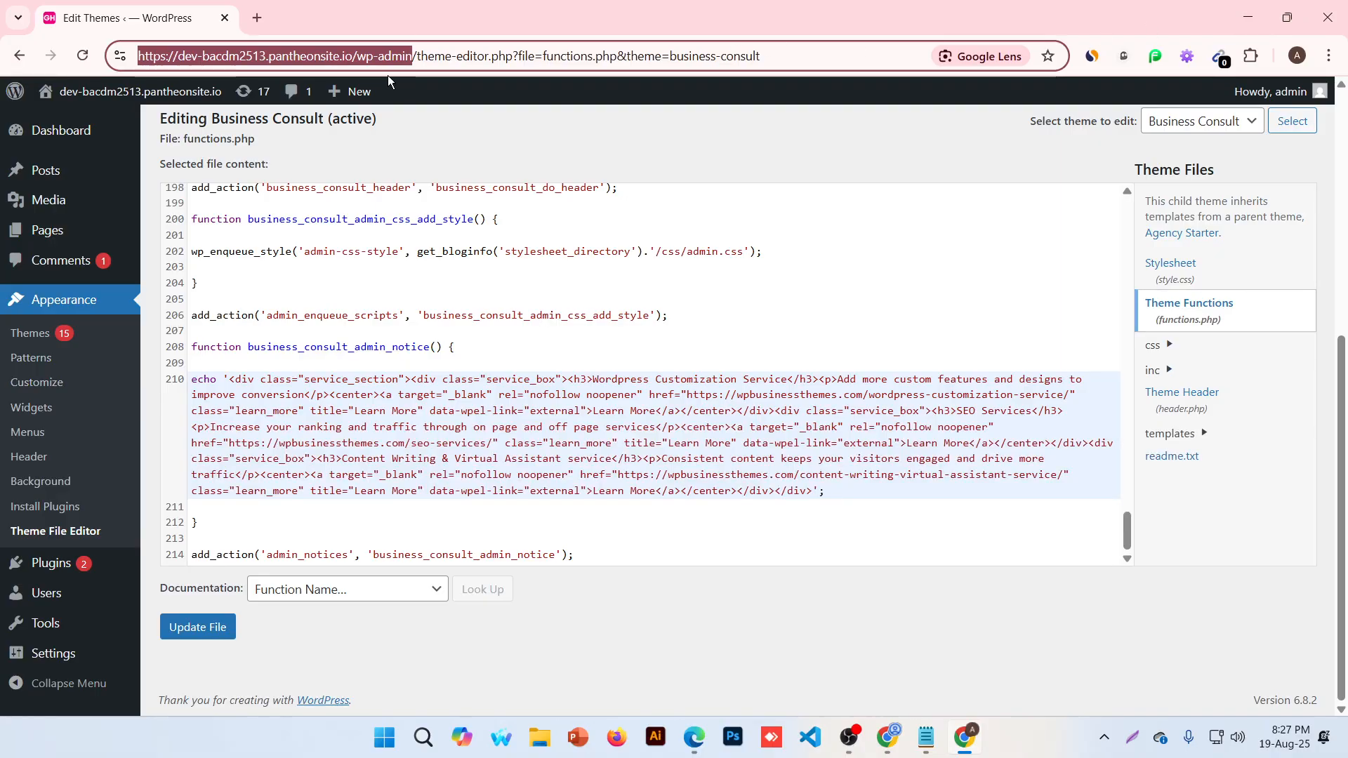
Look through style.css in the Theme File Editor, then return to the Dashboard to view the service boxes
click(62, 130)
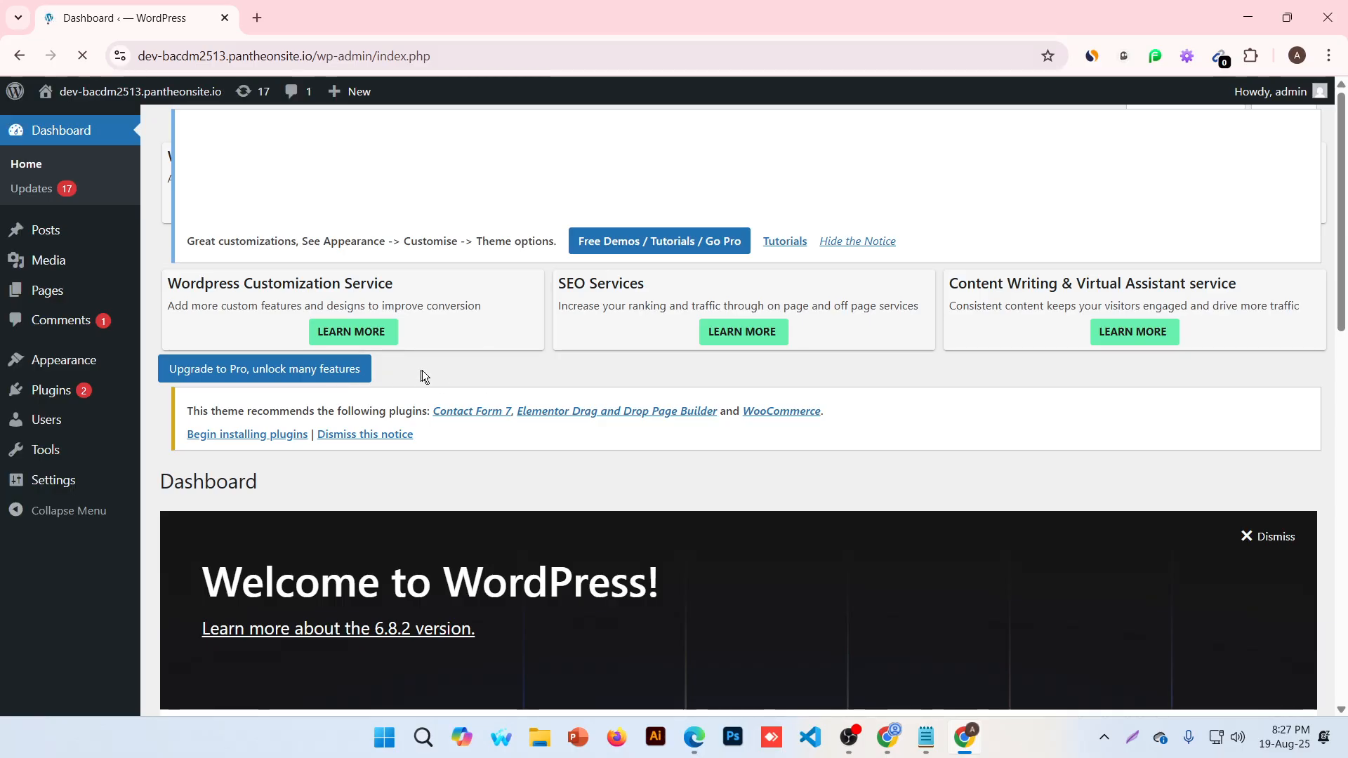
mouse_move(43, 351)
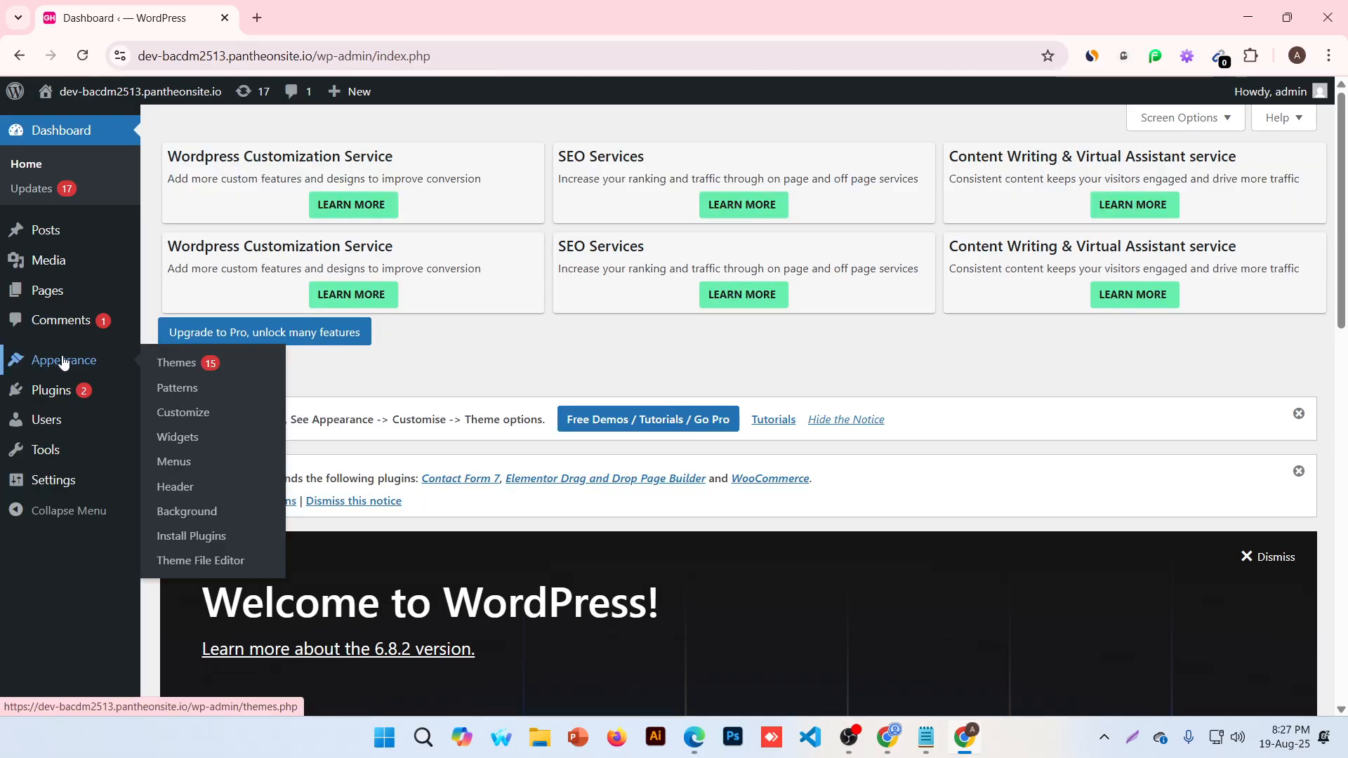
click(205, 564)
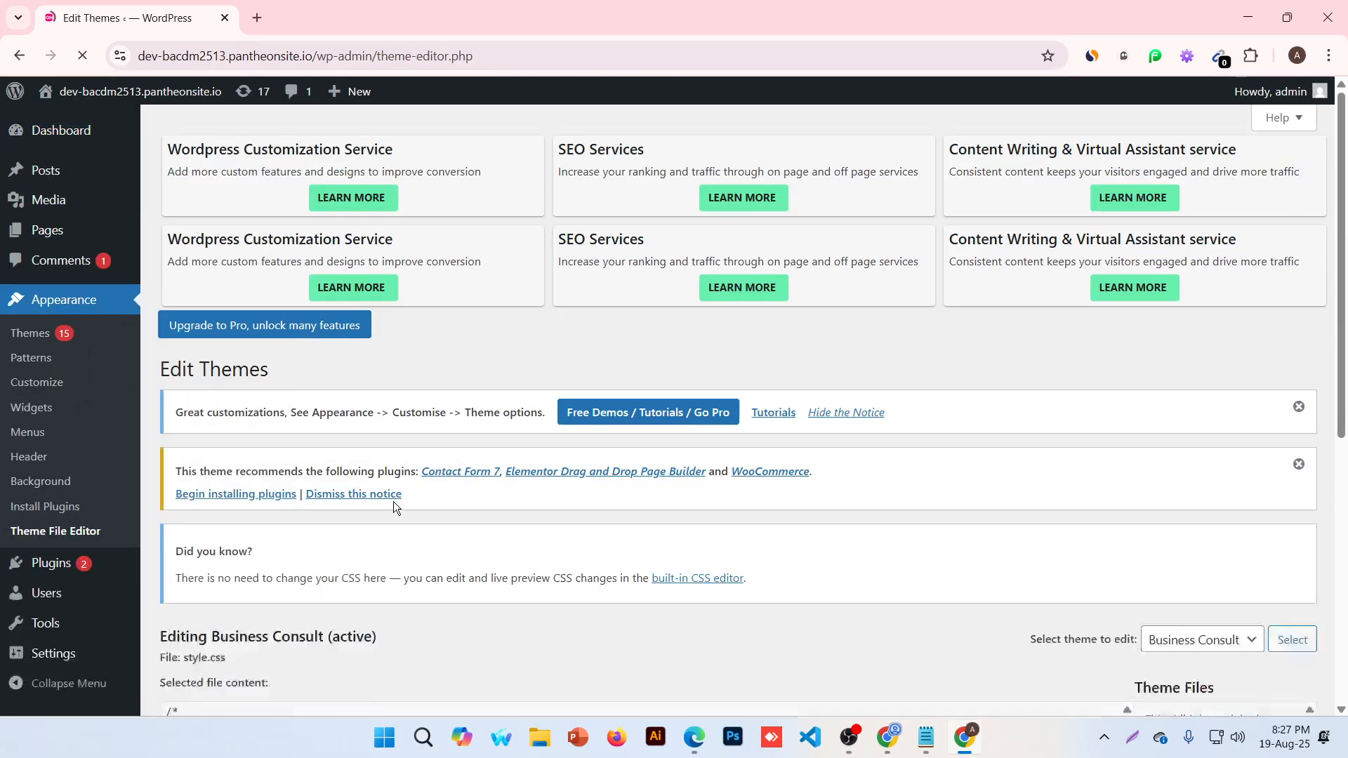
scroll(391, 506, down, 8)
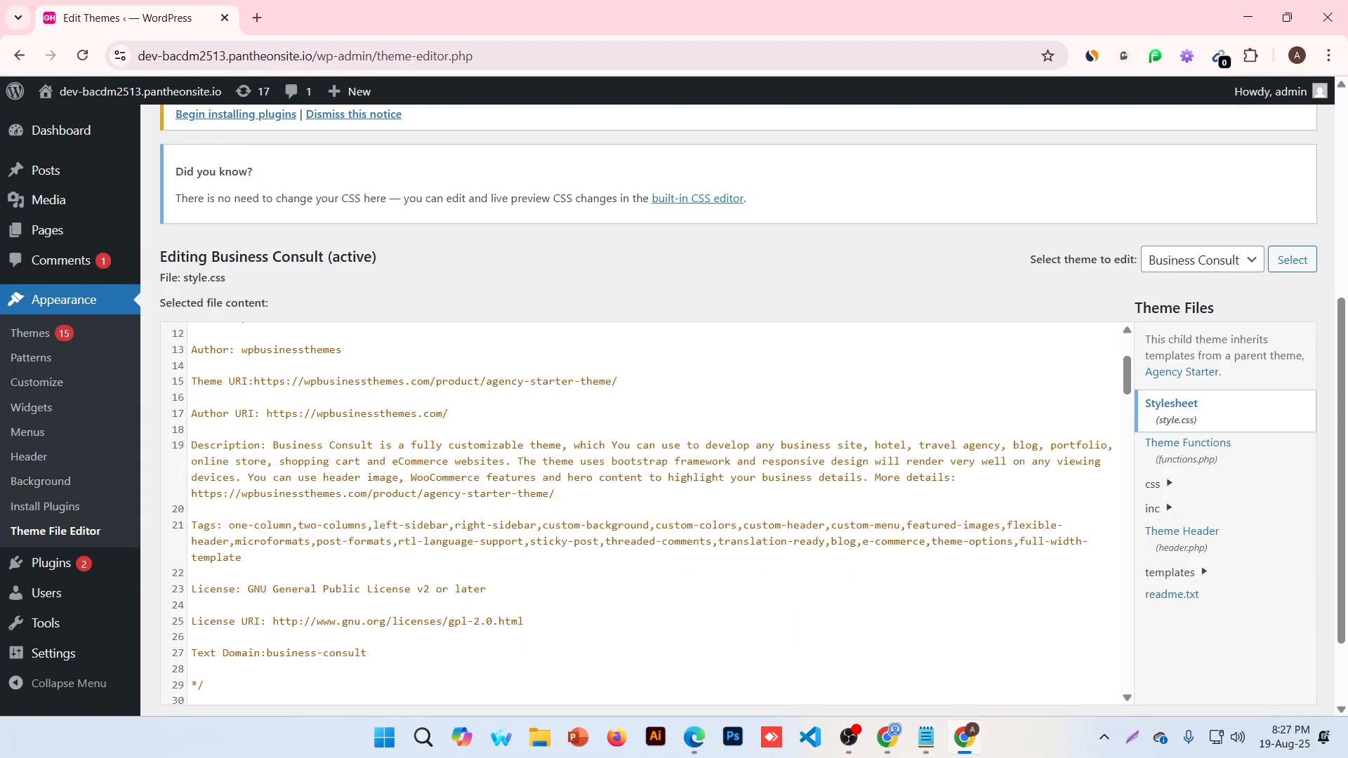
scroll(642, 512, down, 3)
scroll(1023, 280, down, 2)
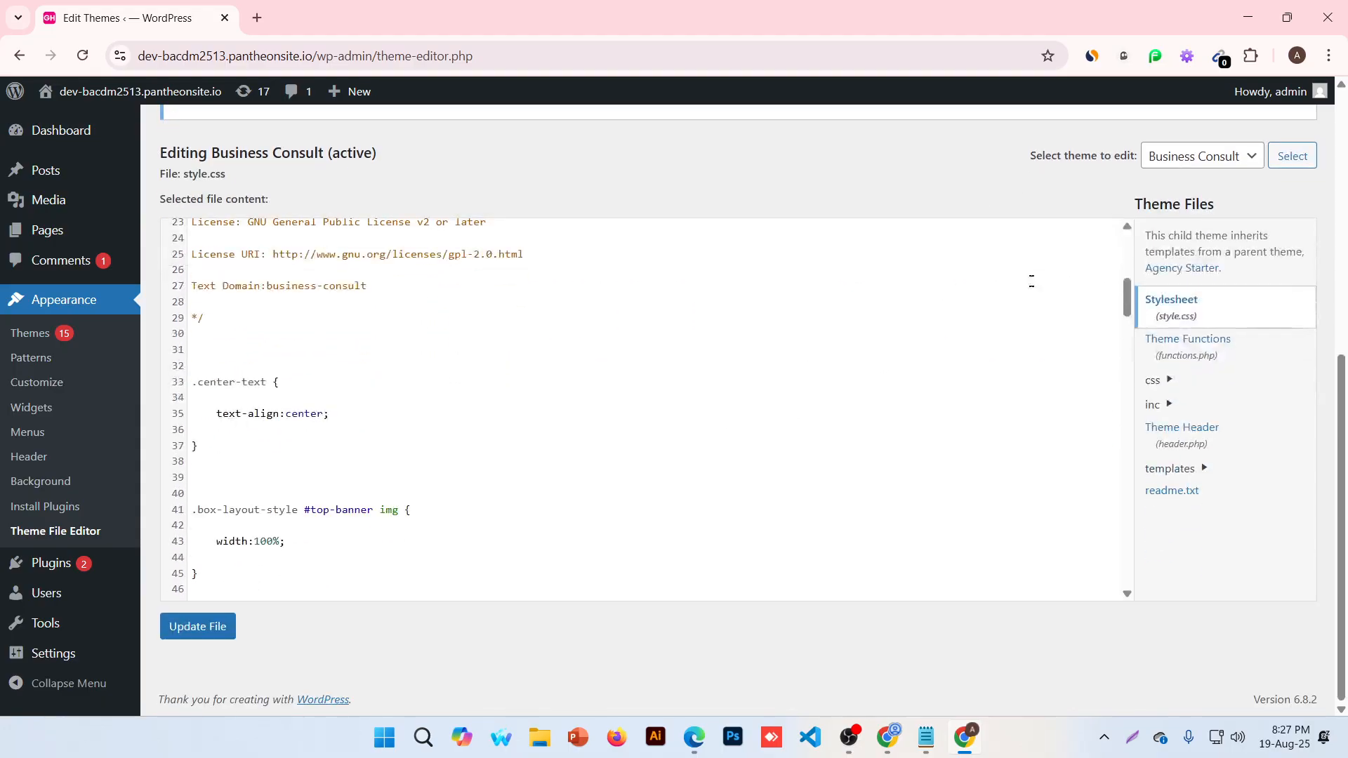
scroll(902, 426, up, 6)
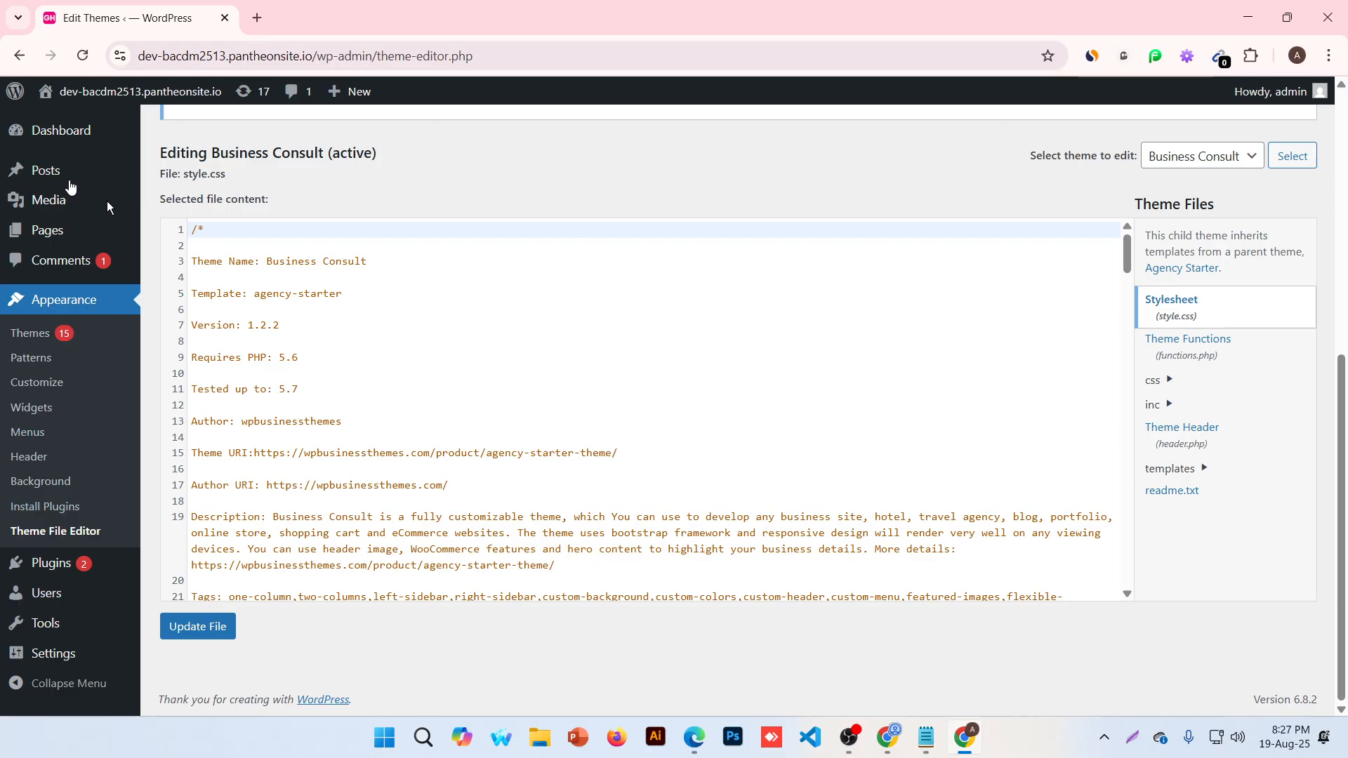
click(55, 132)
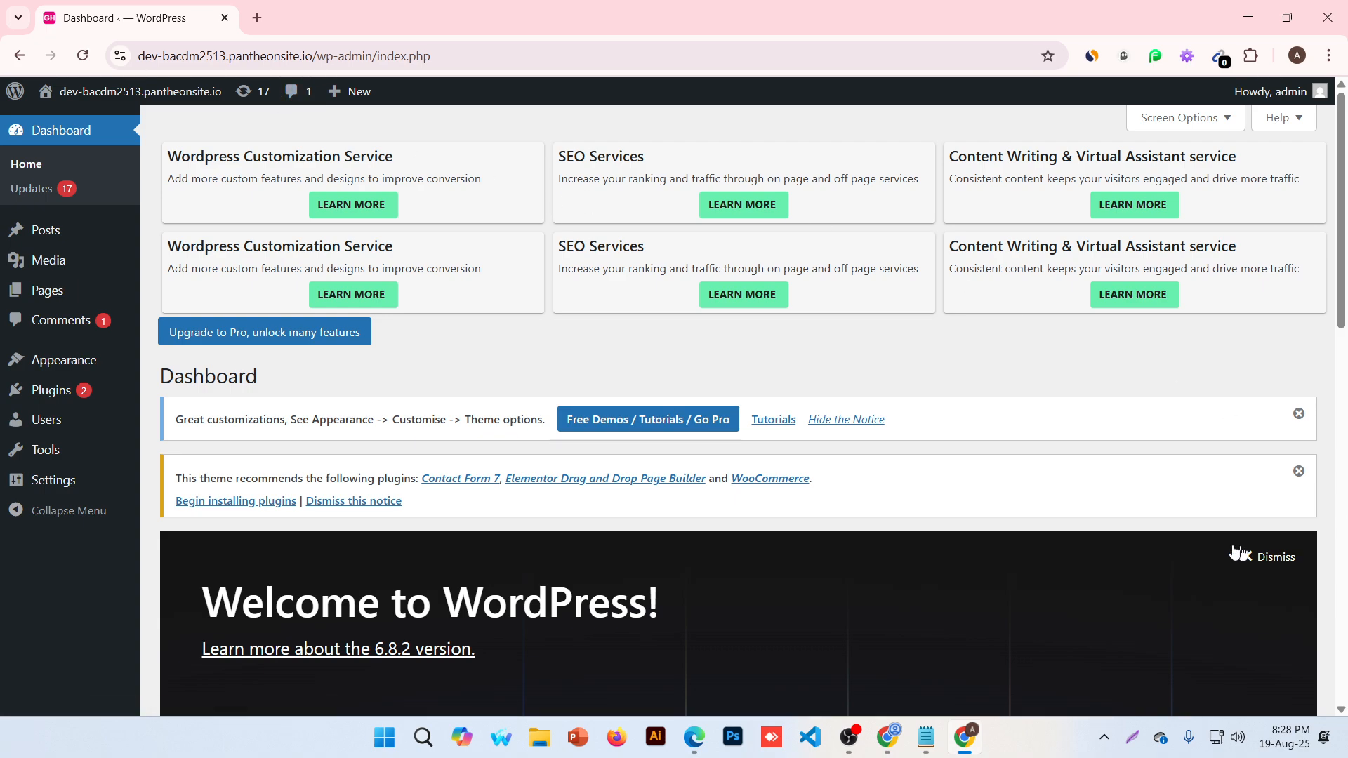
Close the Quera preview, dismiss the Welcome panel and both theme notices, then bring OBS forward
click(888, 737)
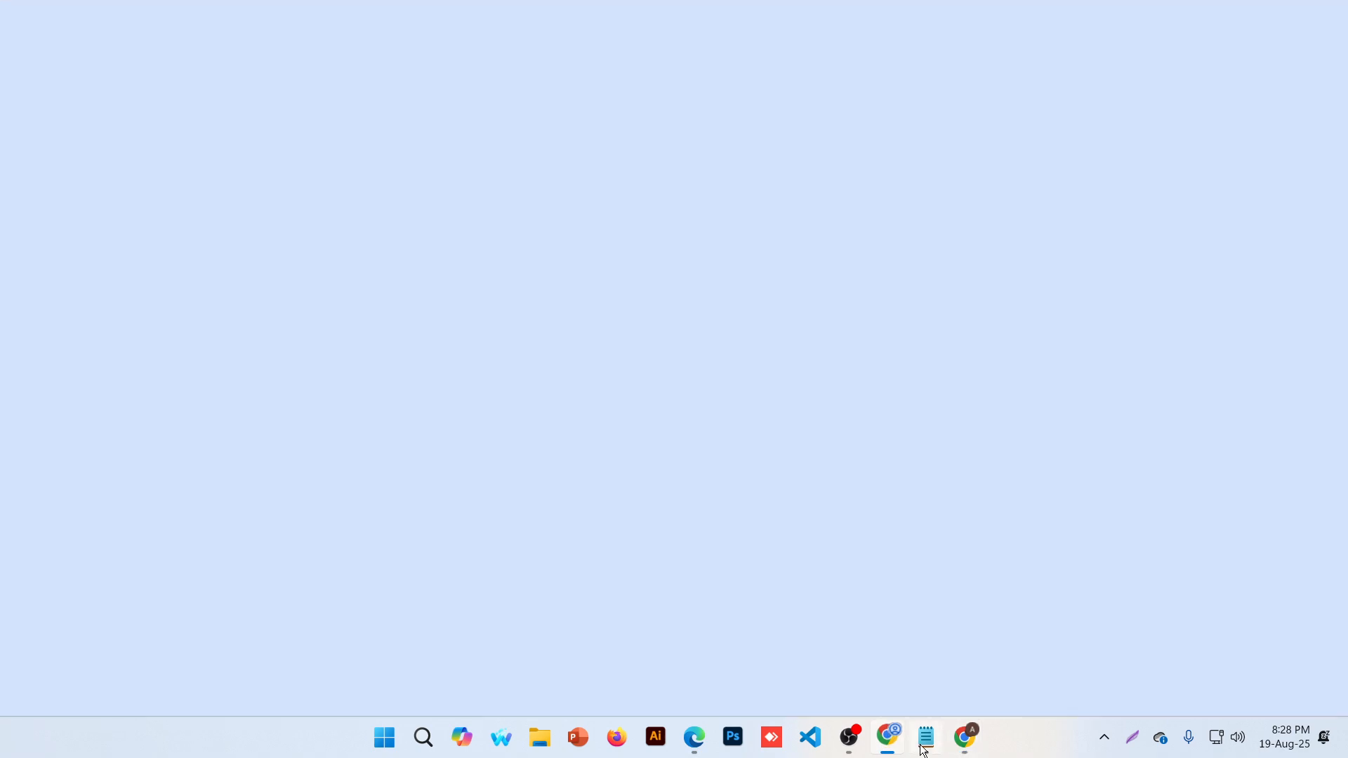
click(1333, 13)
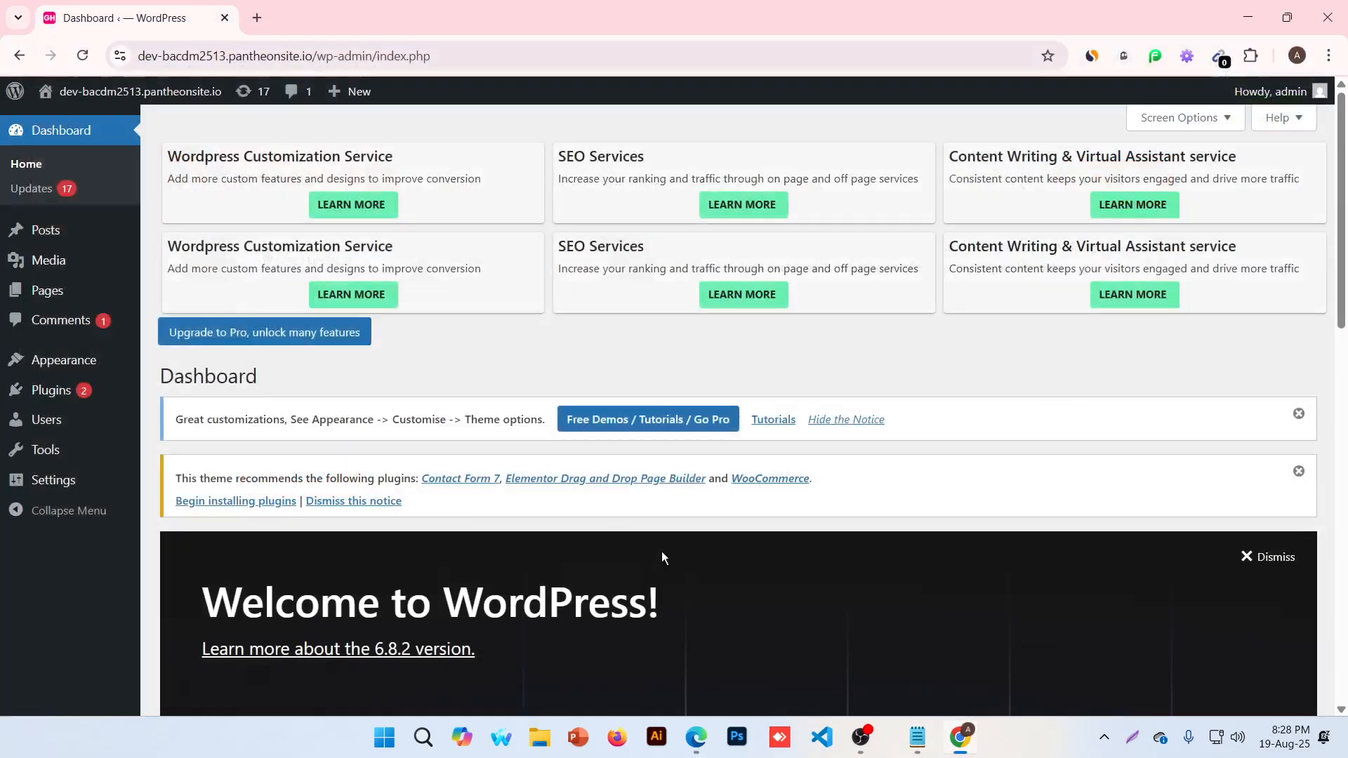
click(1258, 557)
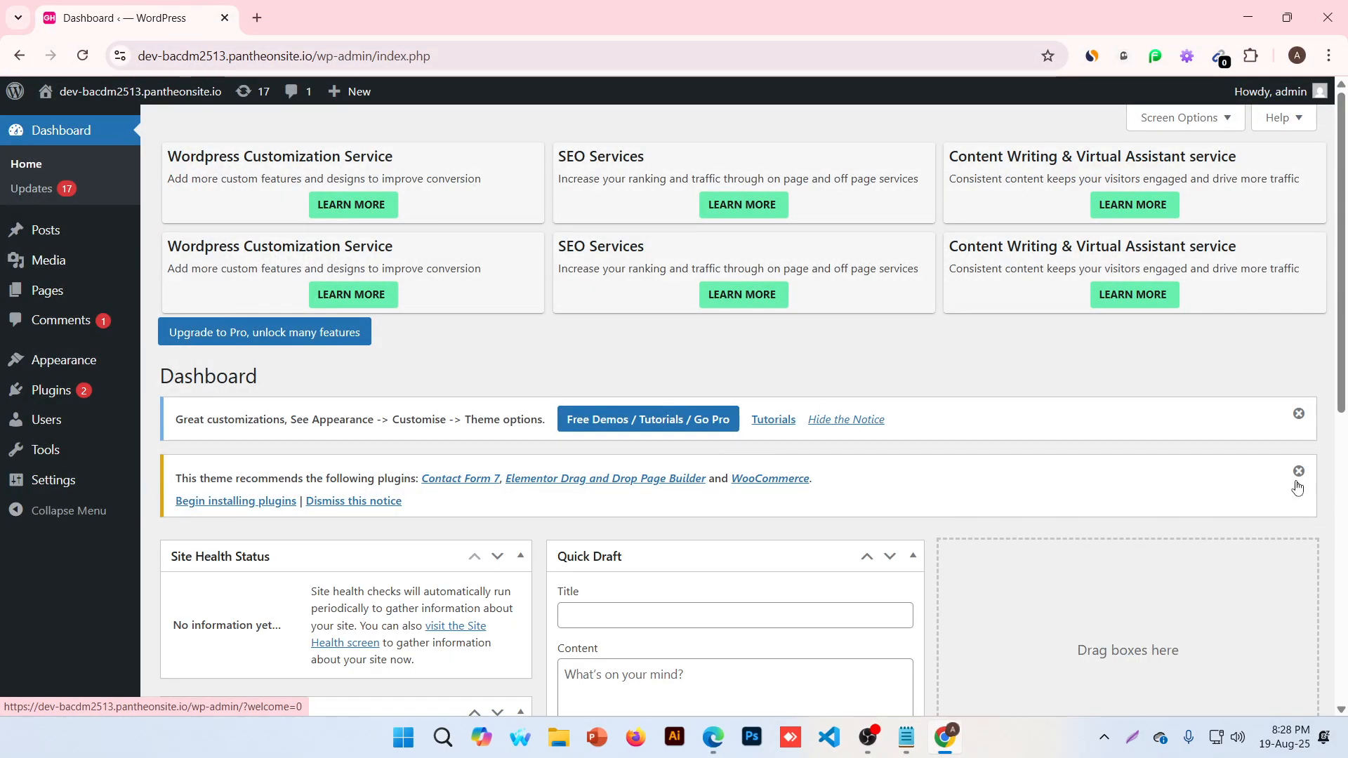
click(1298, 414)
click(1299, 413)
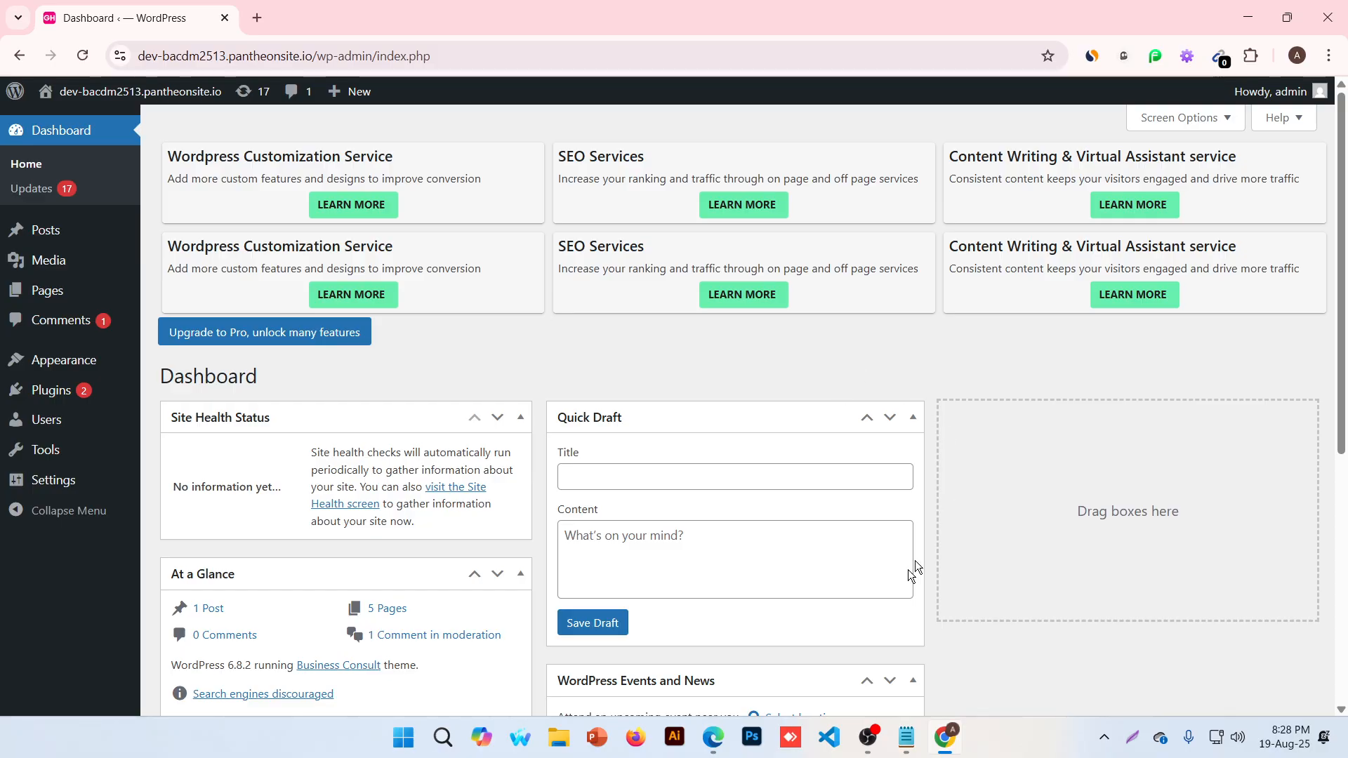
click(868, 737)
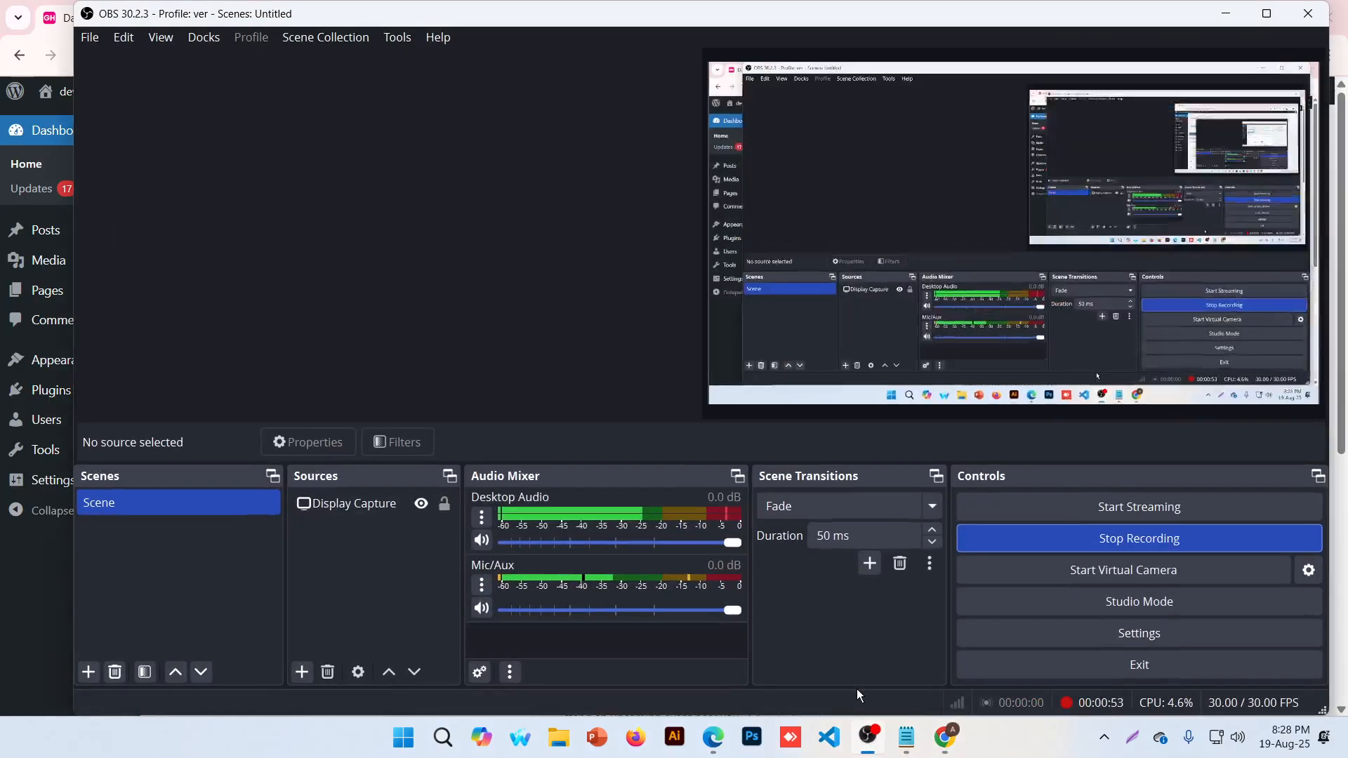